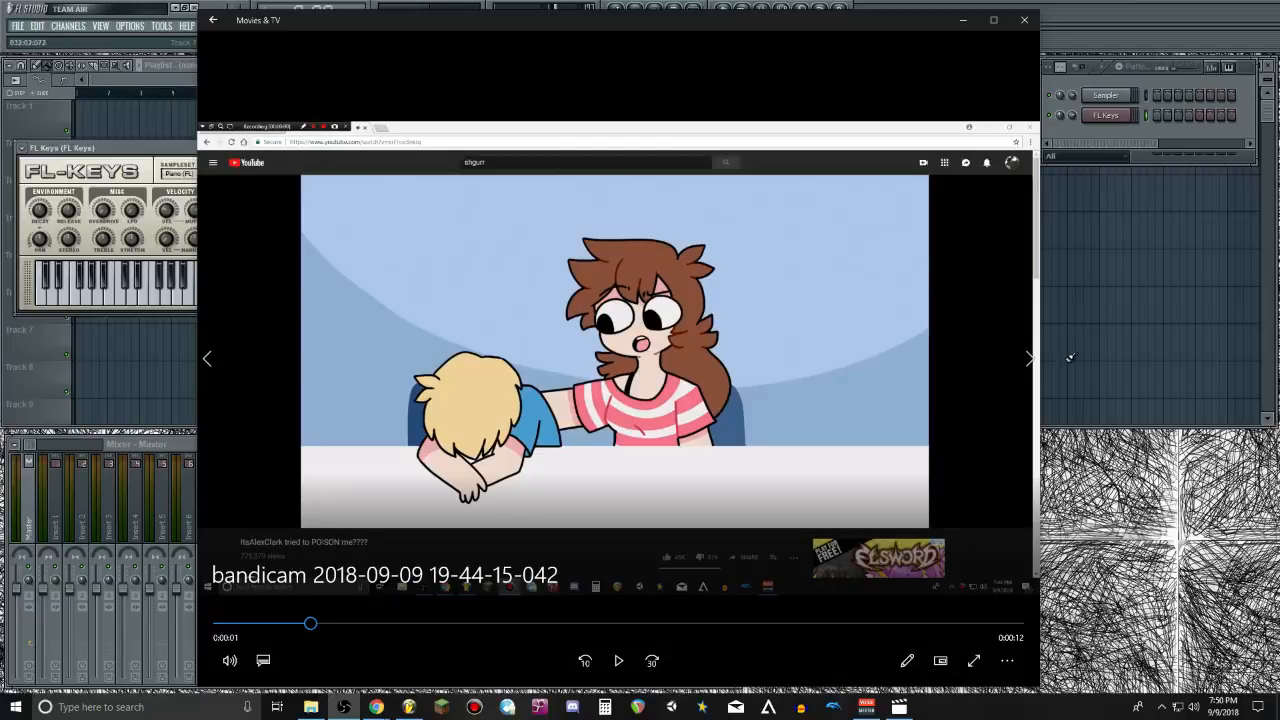
pyautogui.click(973, 660)
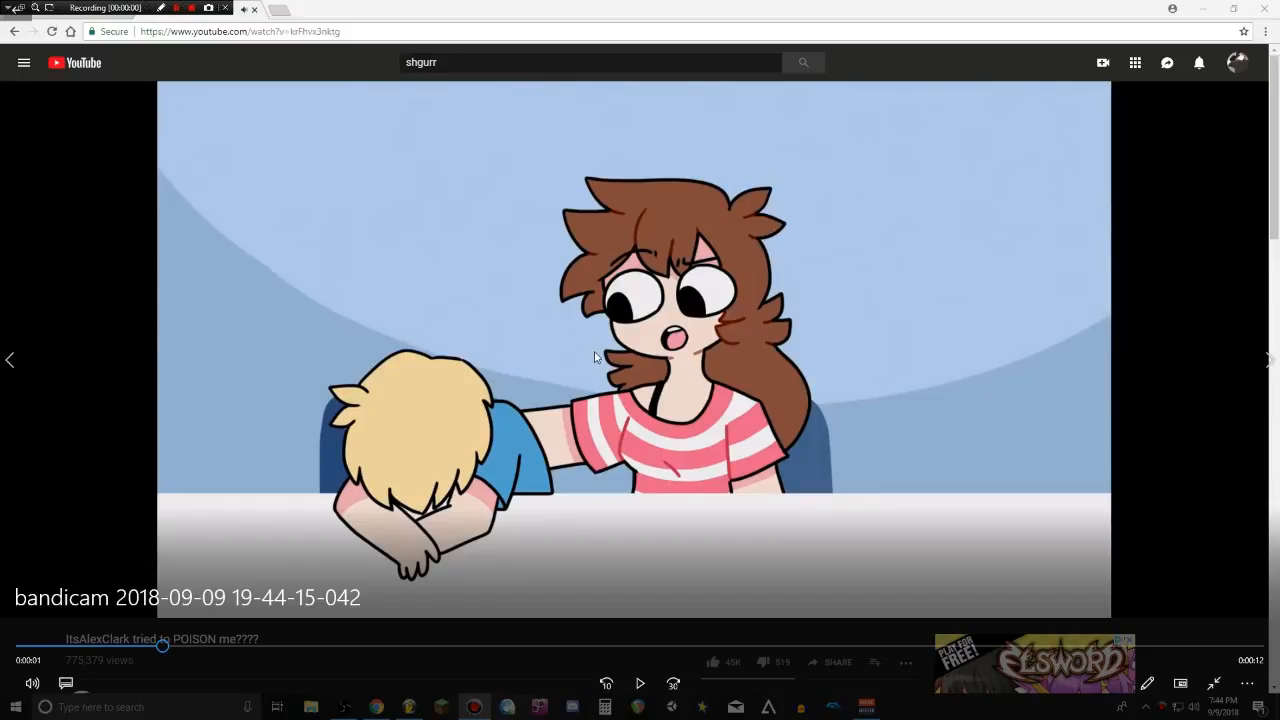
pyautogui.click(639, 683)
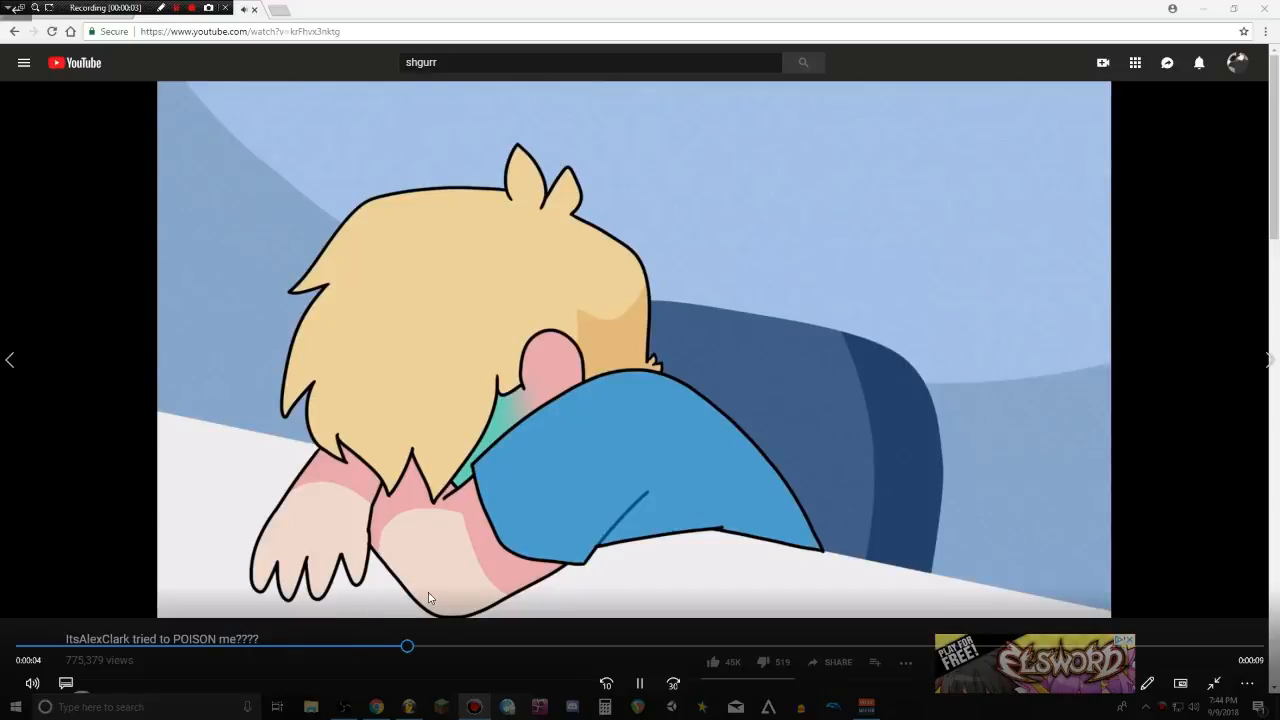
pyautogui.click(641, 684)
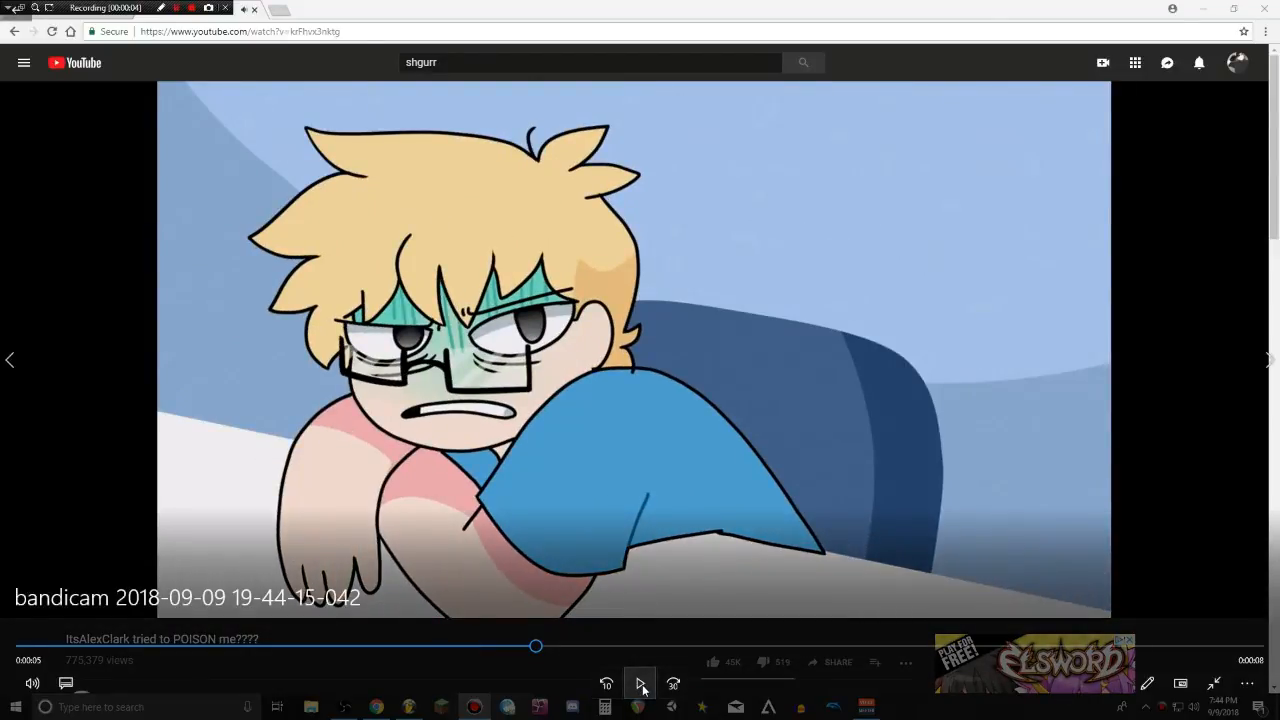
pyautogui.click(640, 684)
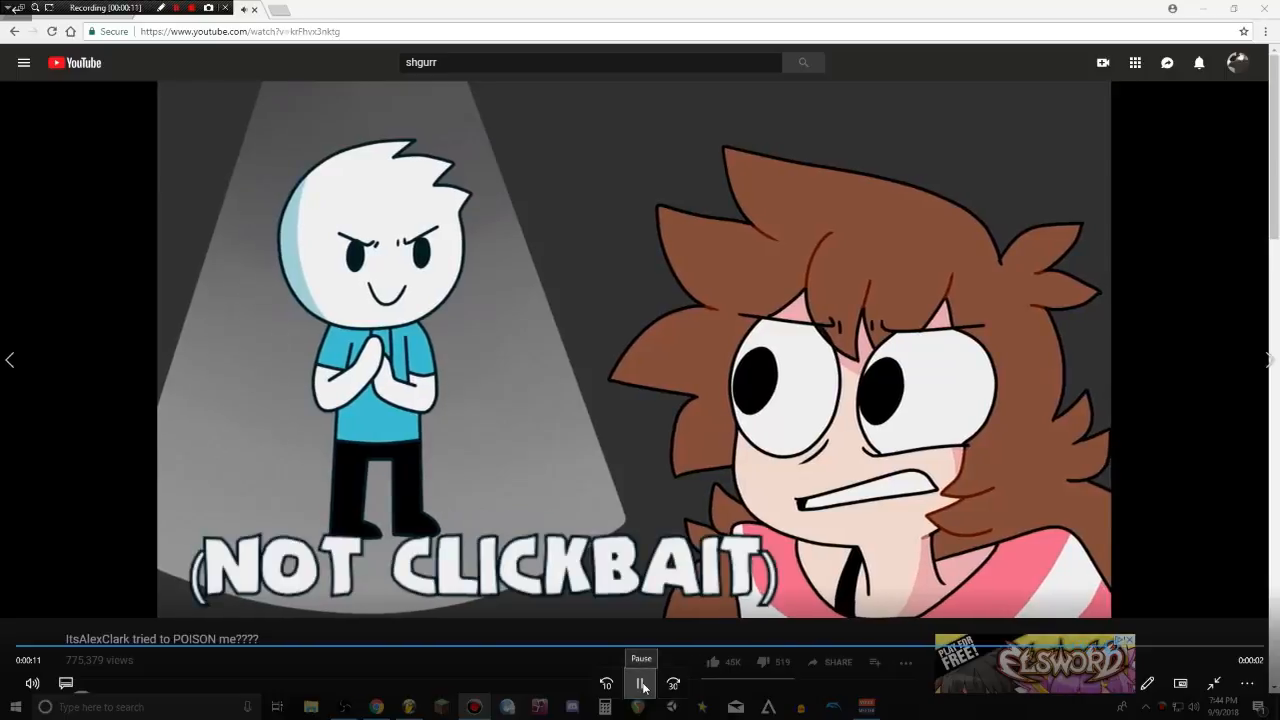
pyautogui.click(640, 684)
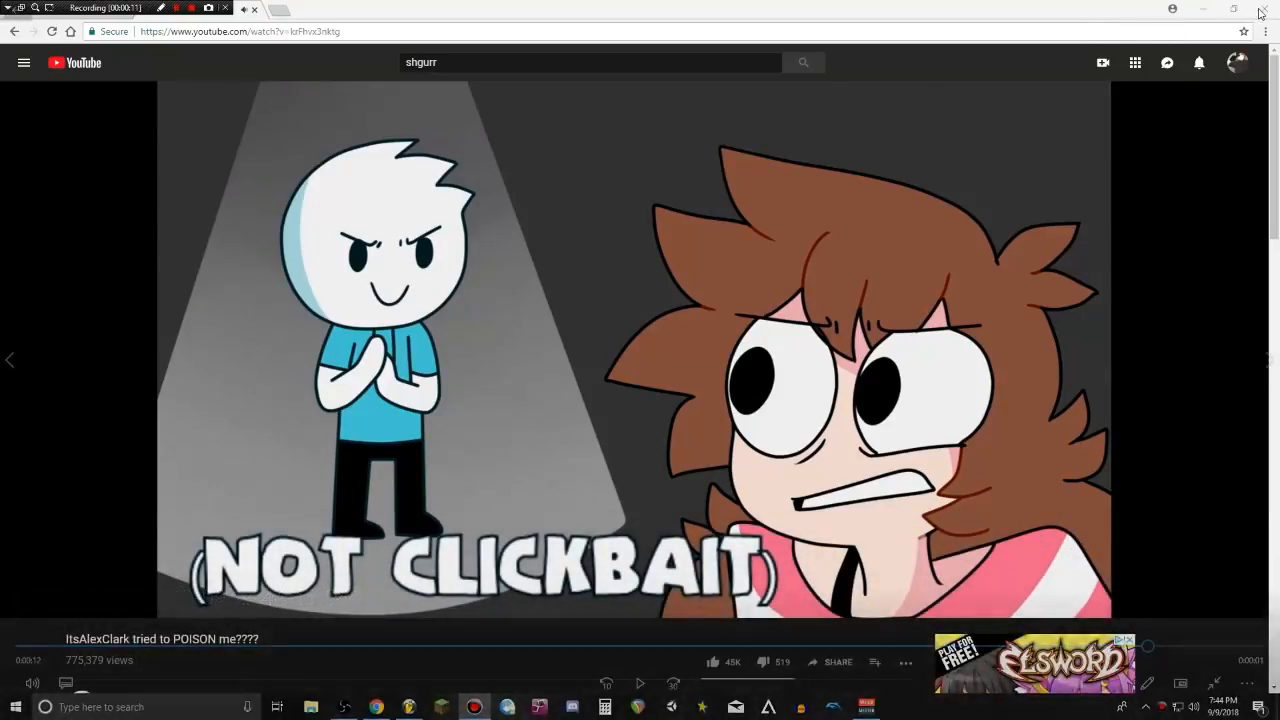
pyautogui.click(1214, 683)
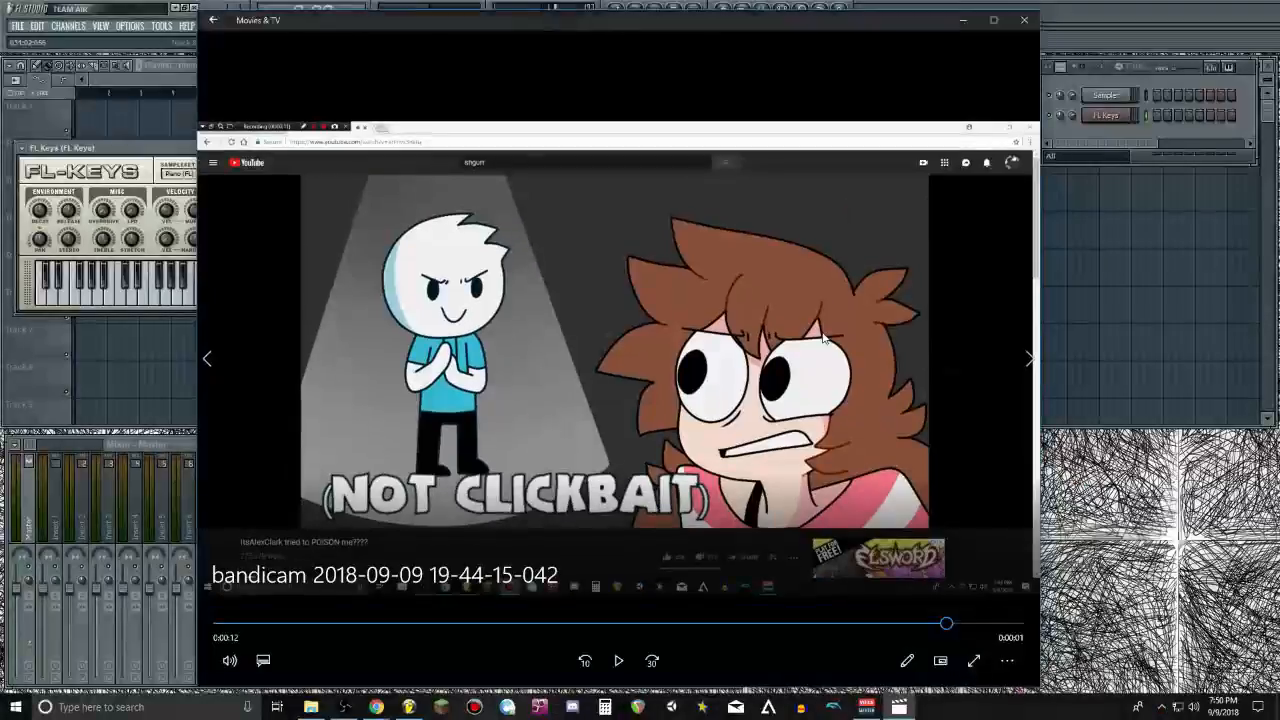
pyautogui.click(1024, 20)
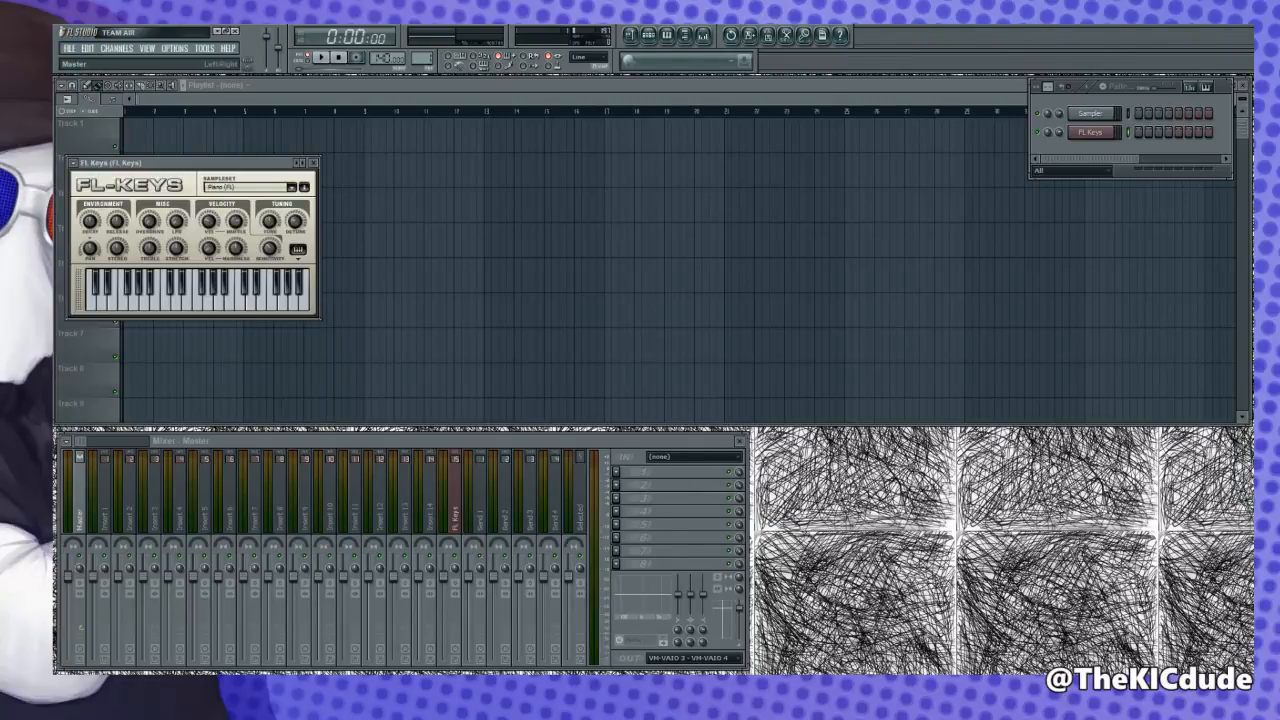
# Load Edison into the first effect slot of mixer track Insert 10
pyautogui.click(336, 506)
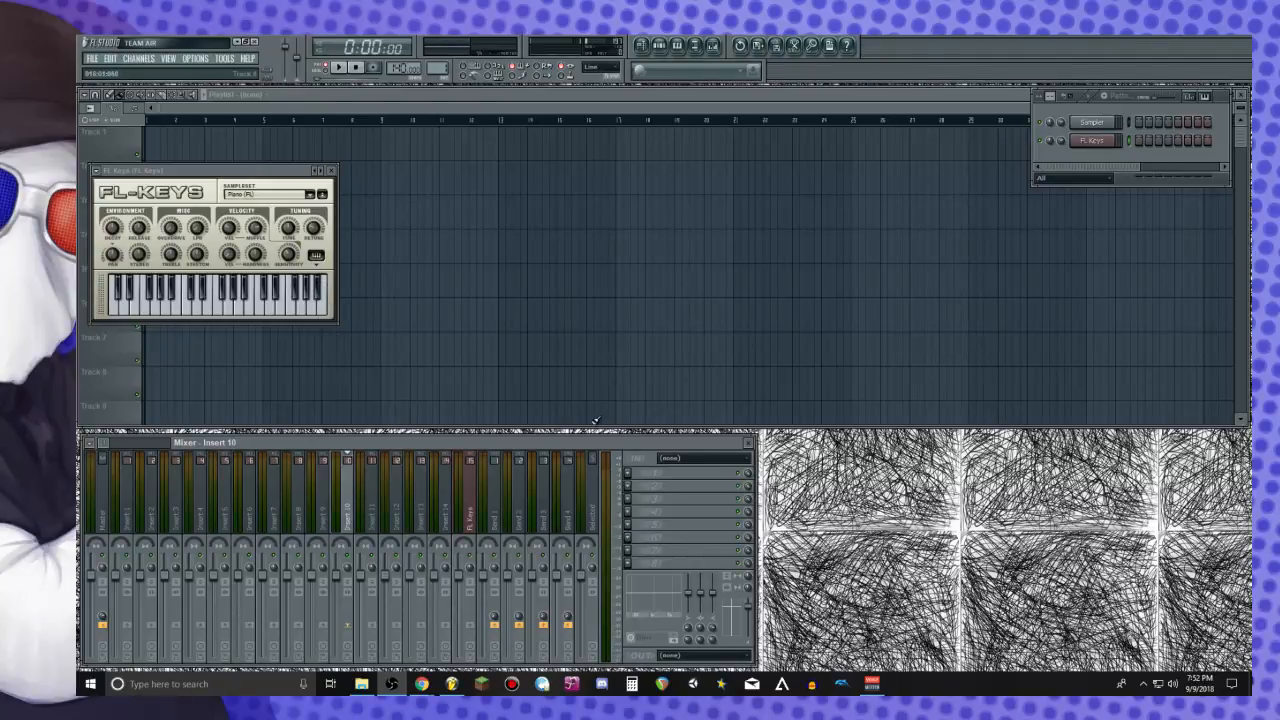
pyautogui.click(630, 476)
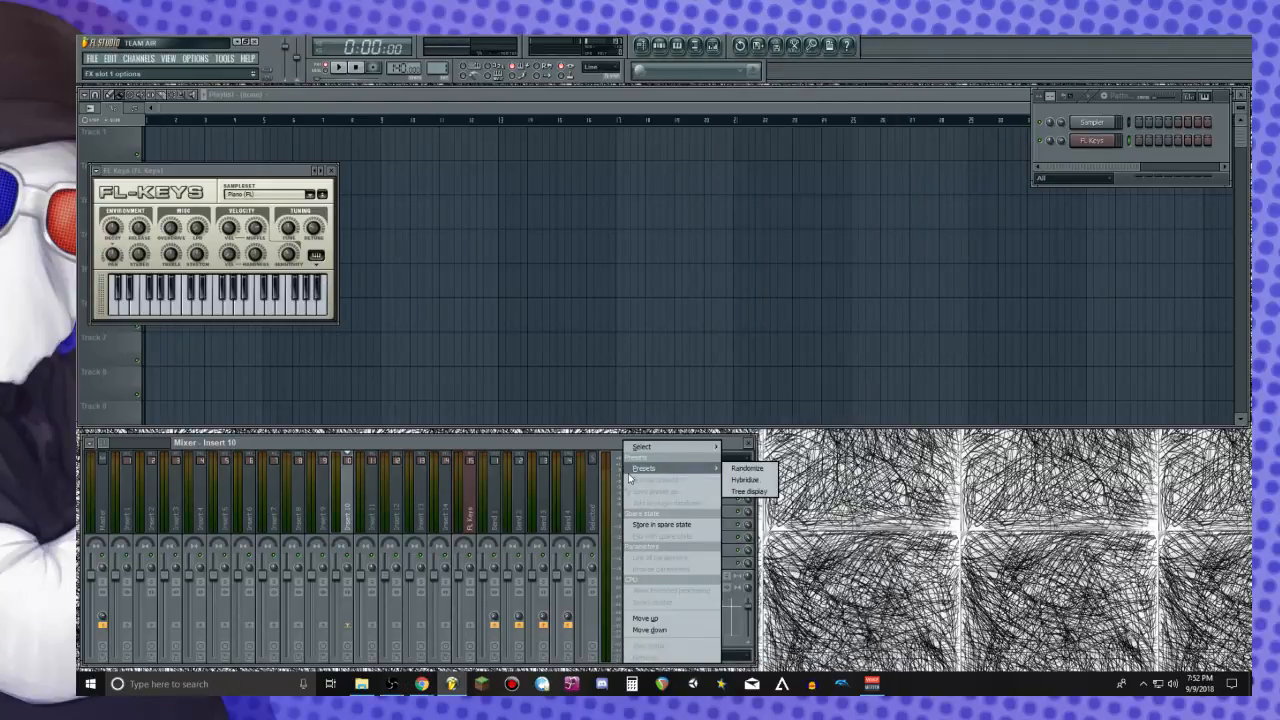
pyautogui.click(552, 432)
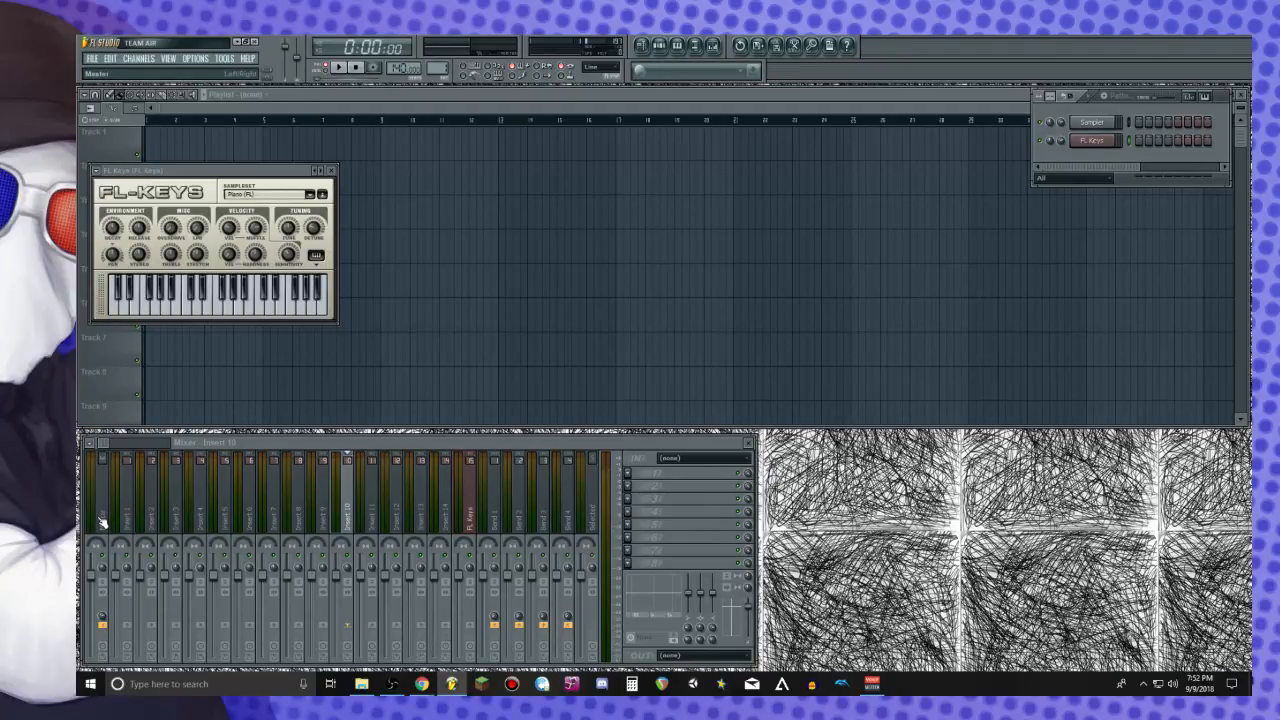
pyautogui.click(350, 512)
pyautogui.click(634, 474)
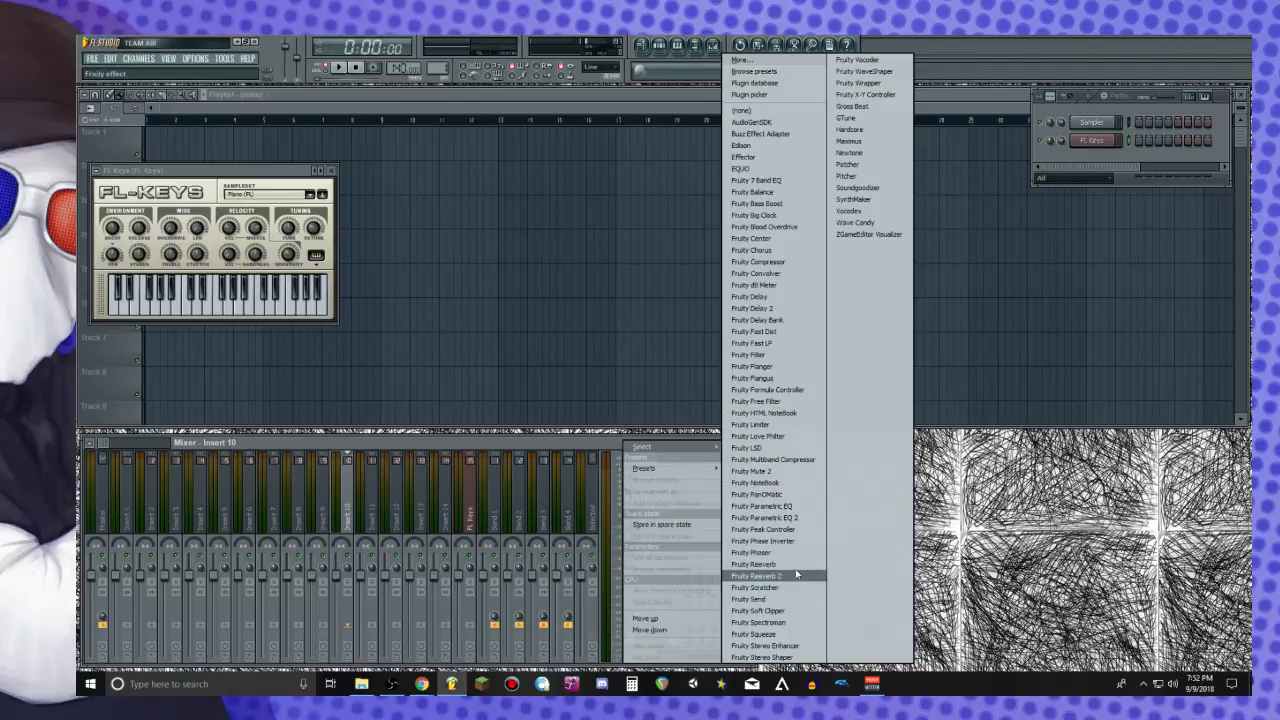
pyautogui.click(608, 455)
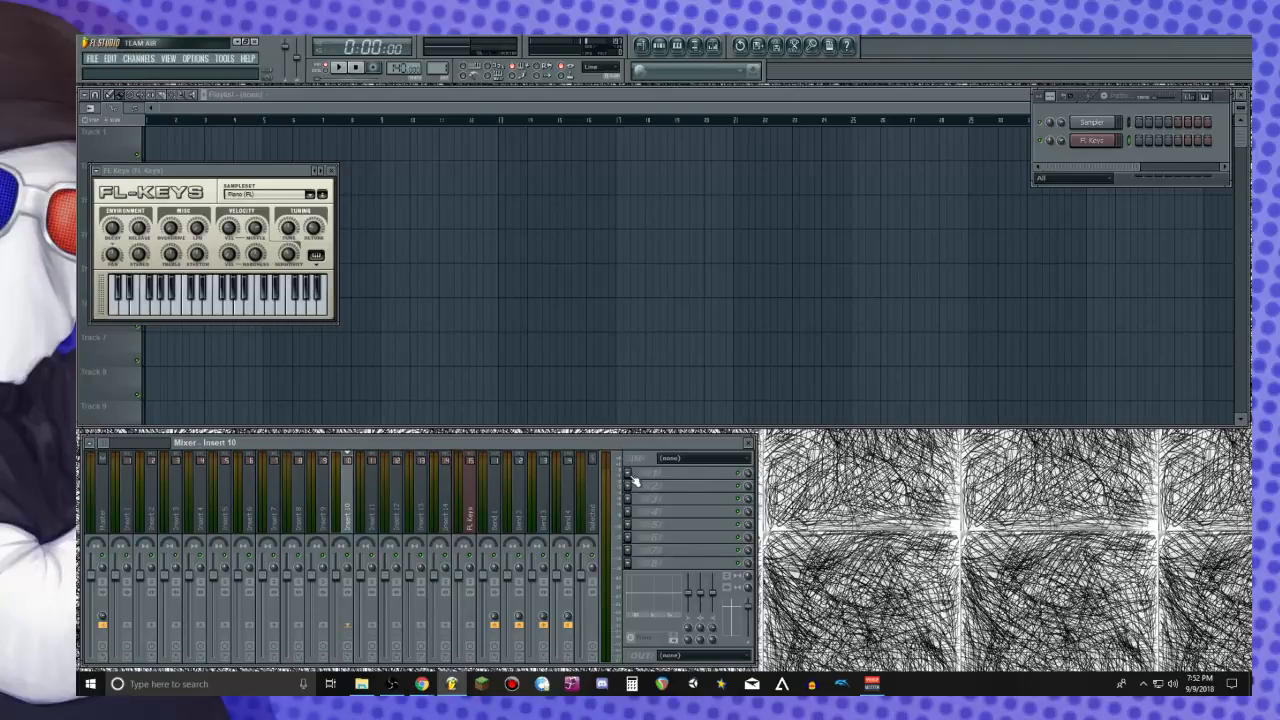
pyautogui.click(633, 481)
pyautogui.click(752, 146)
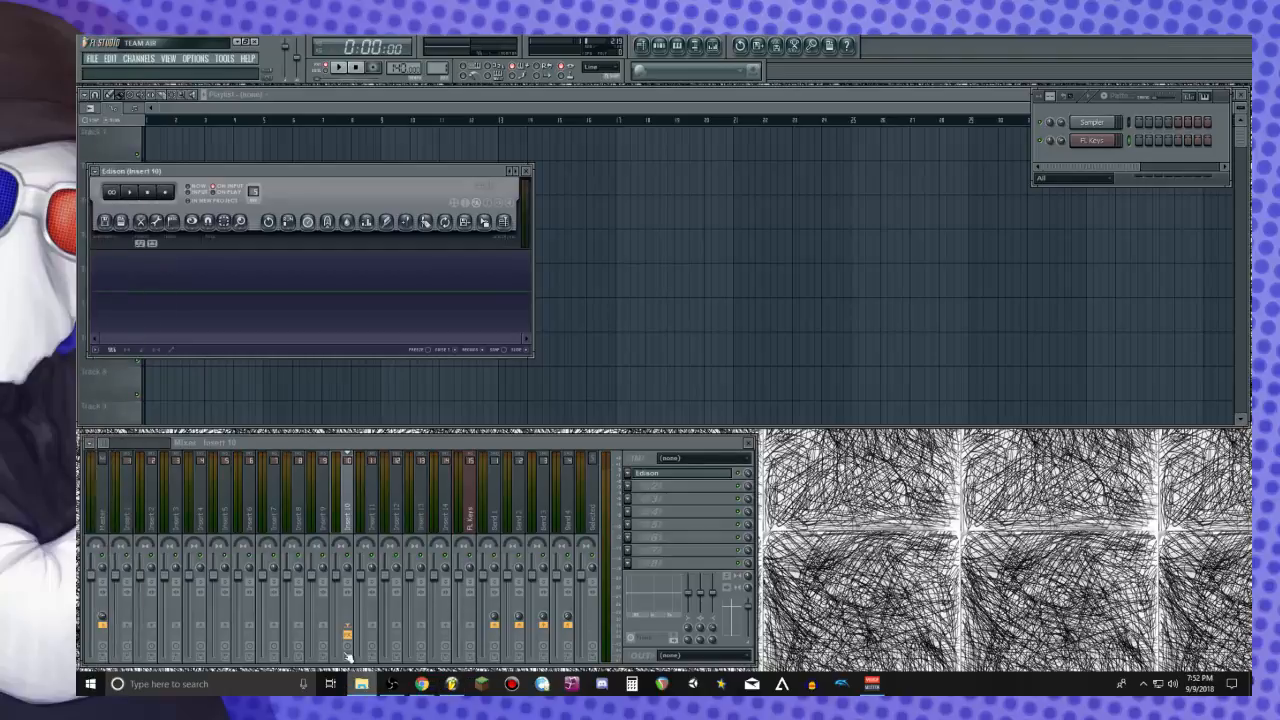
pyautogui.moveTo(80, 250); pyautogui.dragTo(151, 266)
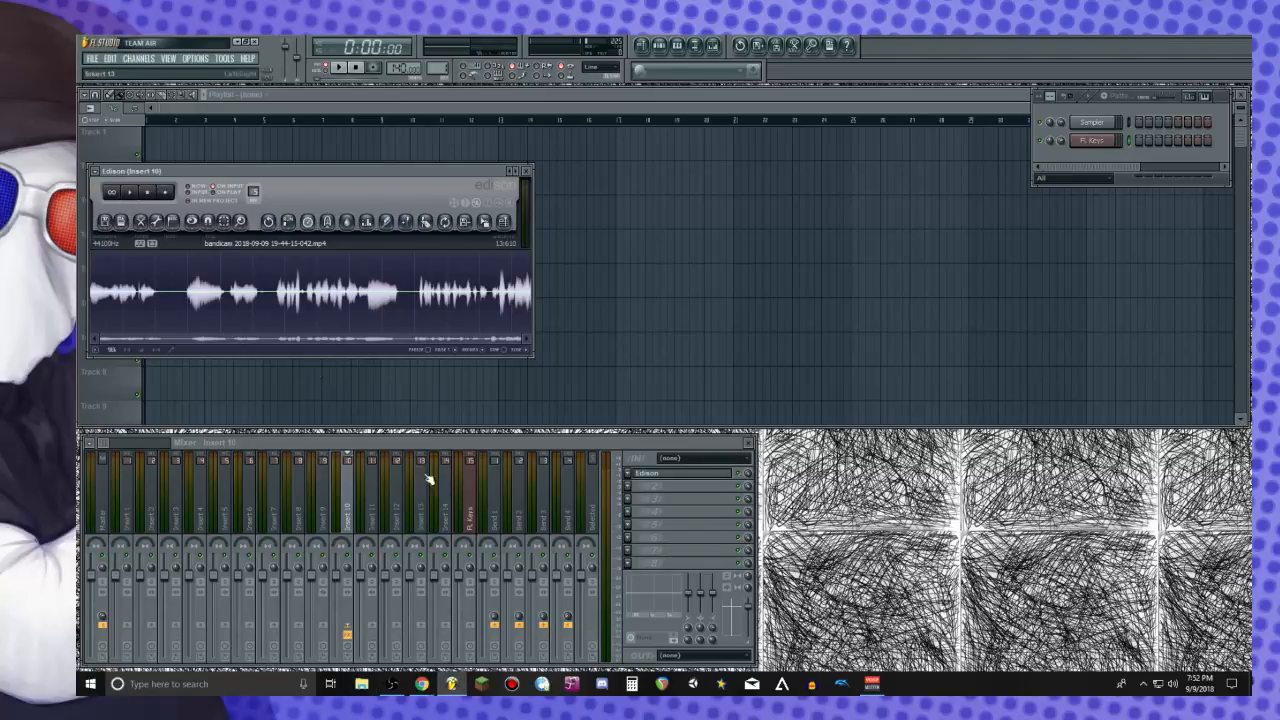
pyautogui.rightClick(652, 473)
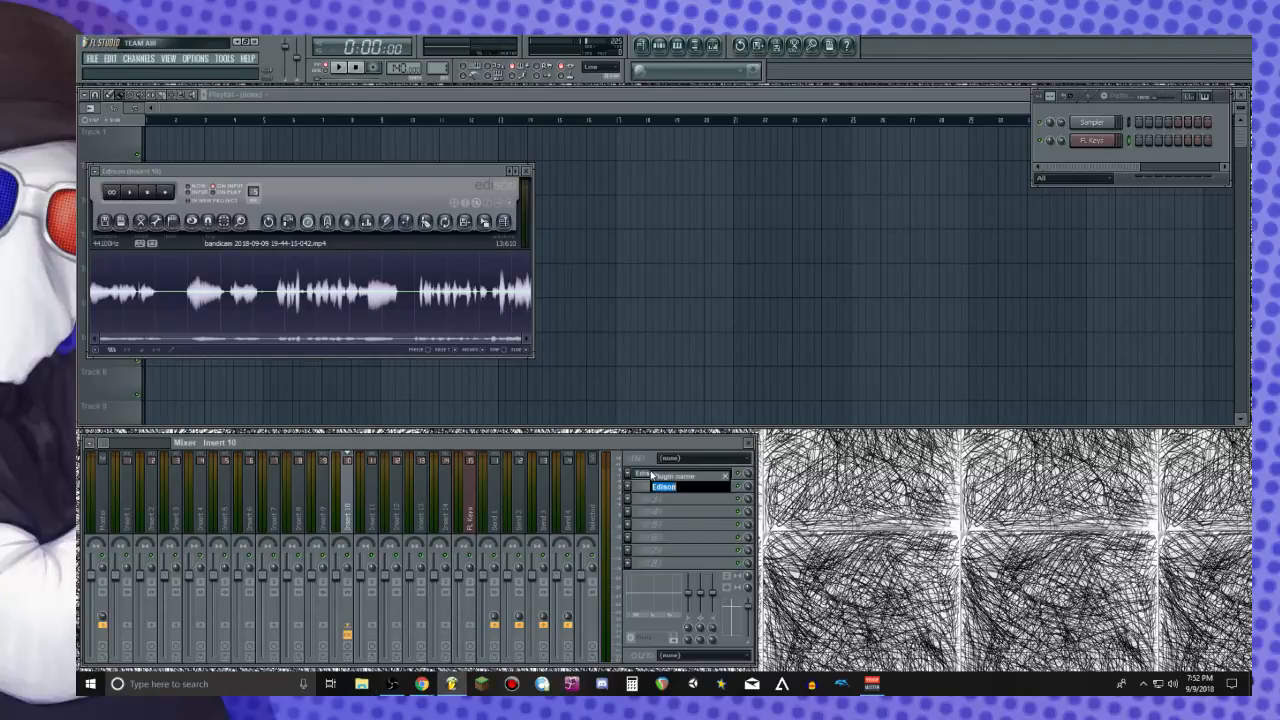
pyautogui.write('B')
pyautogui.press('Return')
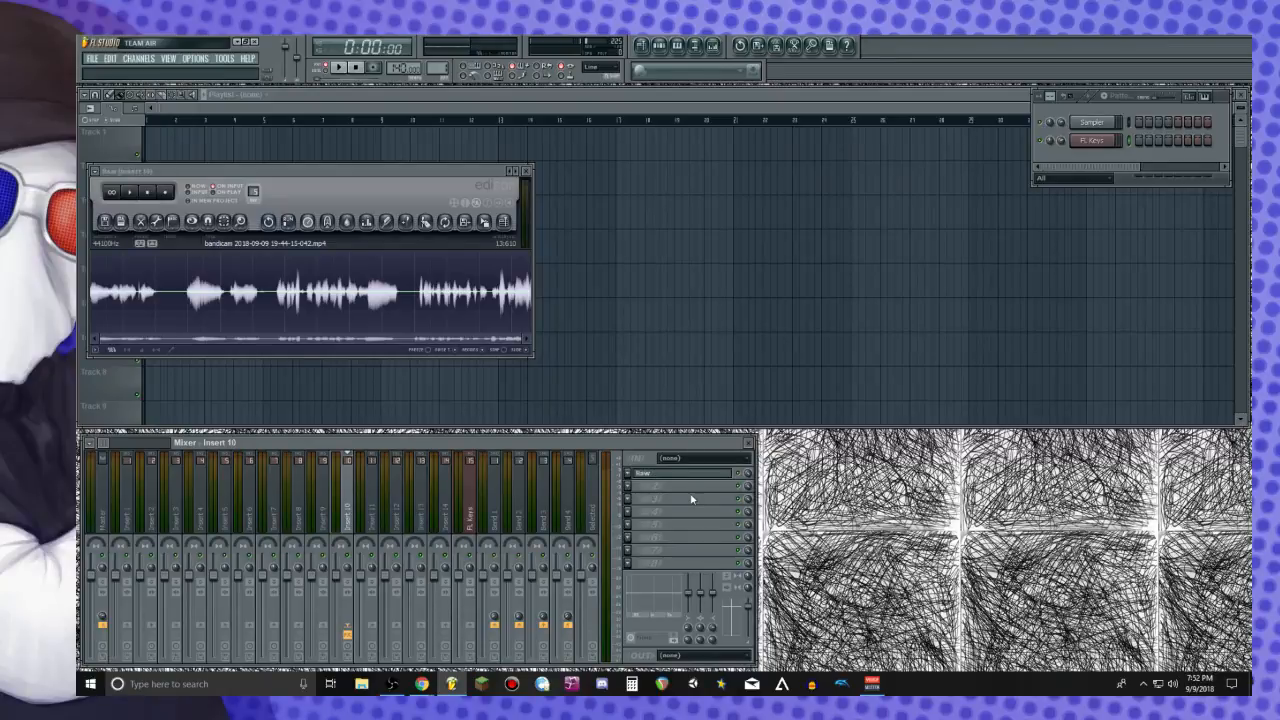
# Add a second Edison named Clip in the third effect slot of Insert 10 and move its window clear of the first
pyautogui.click(629, 498)
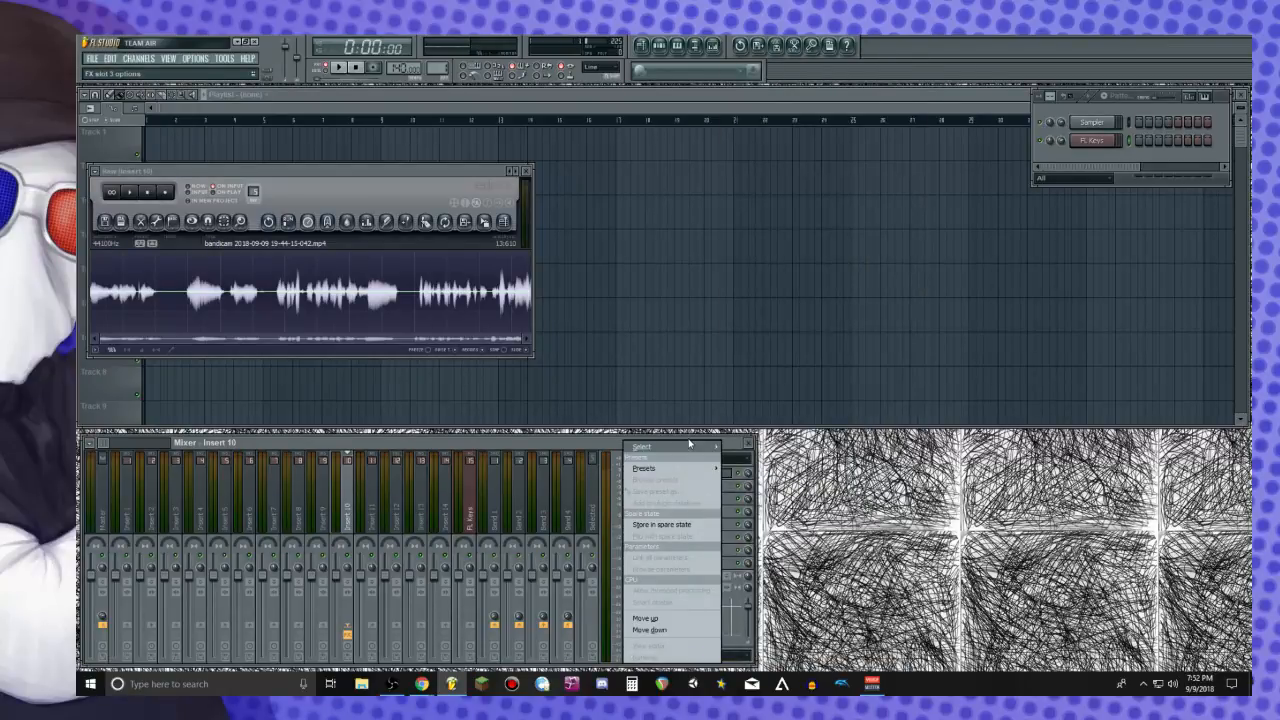
pyautogui.moveTo(692, 447)
pyautogui.click(796, 150)
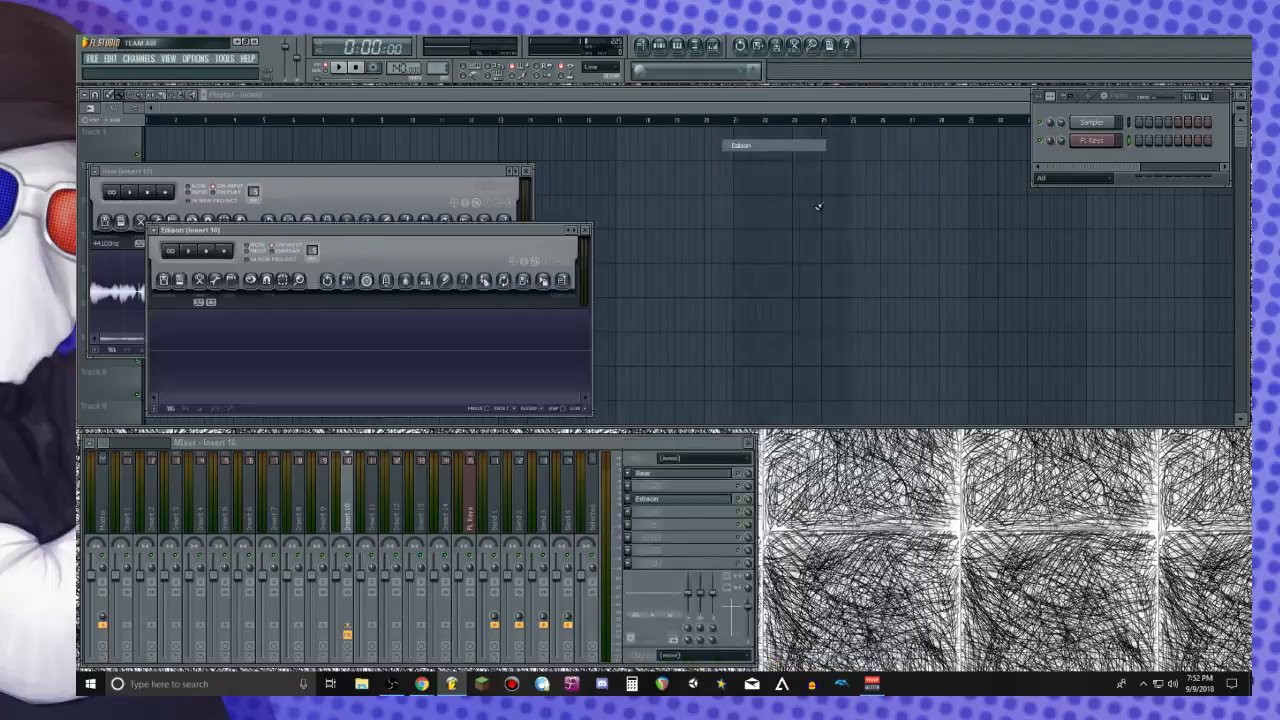
pyautogui.click(668, 499)
pyautogui.click(667, 499)
pyautogui.rightClick(665, 499)
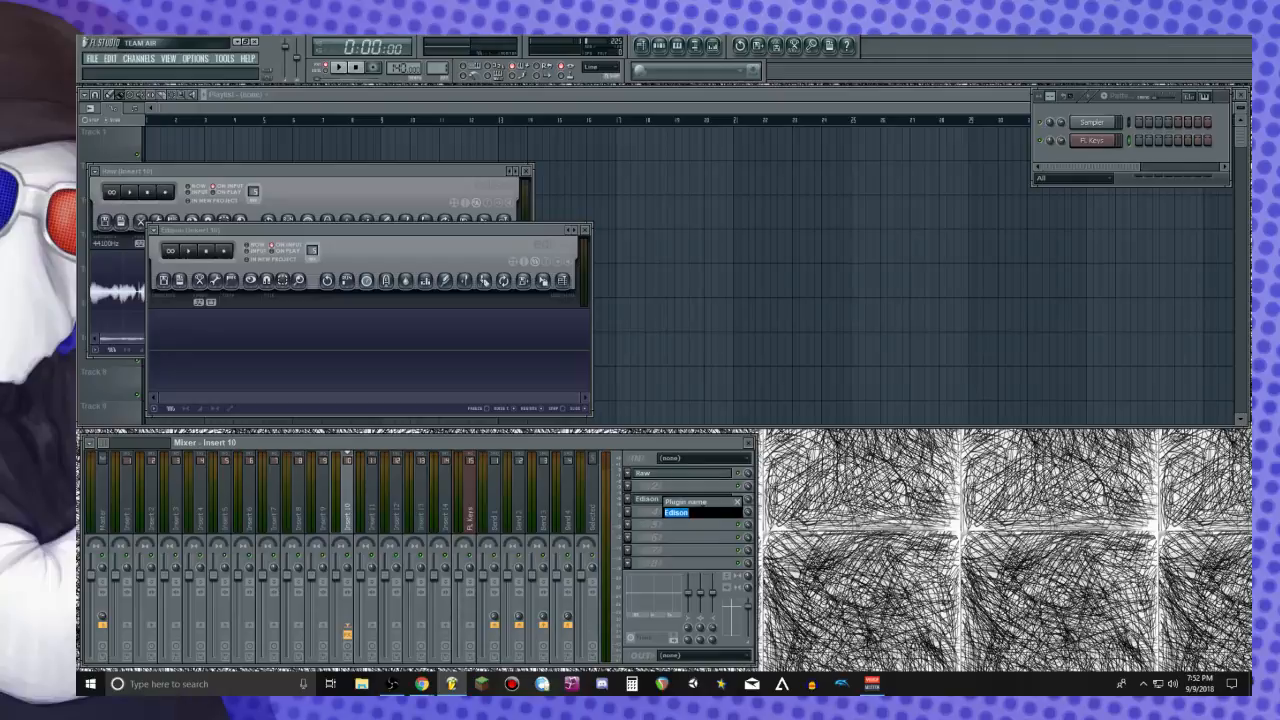
pyautogui.write('clip')
pyautogui.press('Return')
pyautogui.moveTo(480, 236); pyautogui.dragTo(1160, 320)
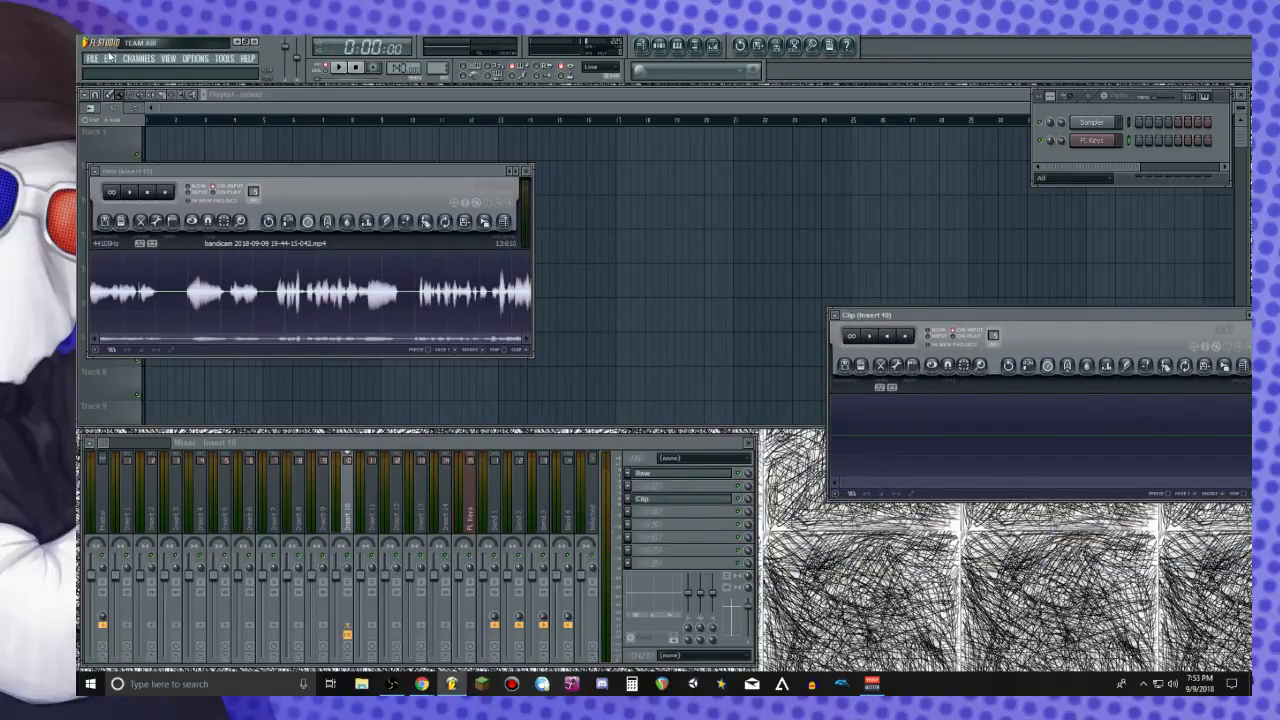
# Save the project as 9-9-2018 in the Projects folder and shift the Clip window fully into view
pyautogui.hotkey('ctrl', 's')
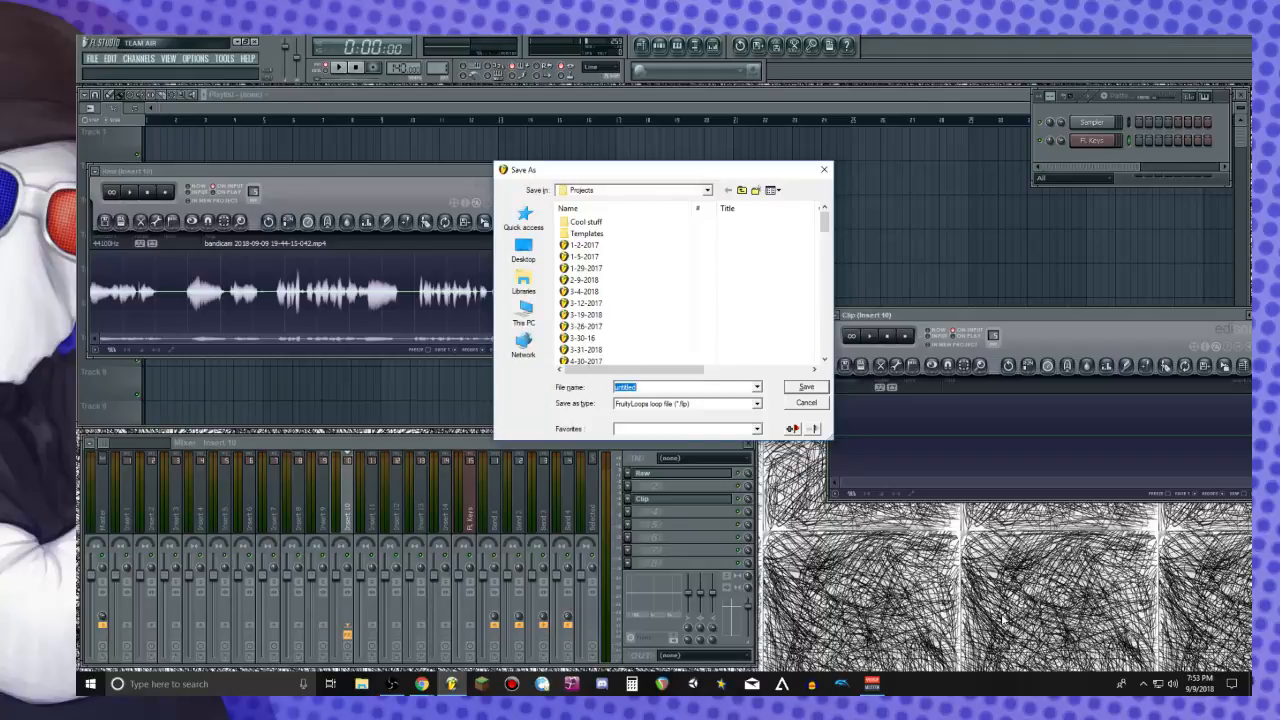
pyautogui.write('9-9-2018')
pyautogui.press('Return')
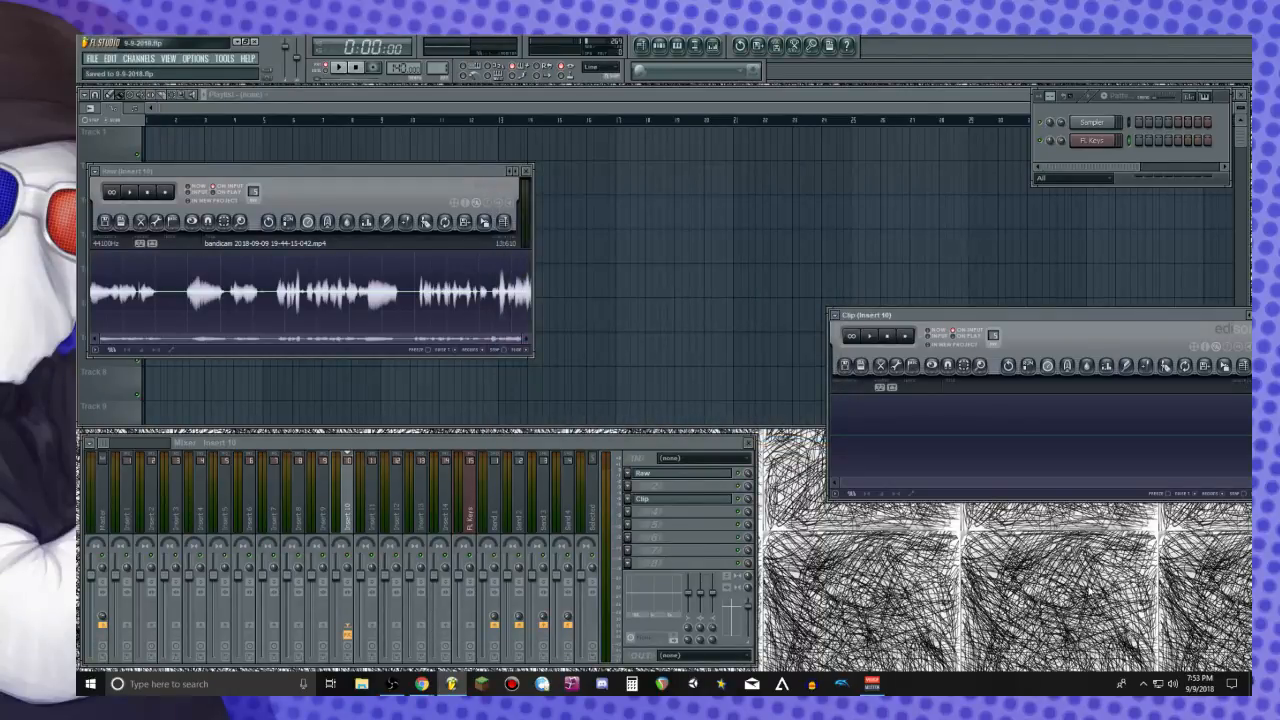
pyautogui.moveTo(1070, 320); pyautogui.dragTo(1017, 310)
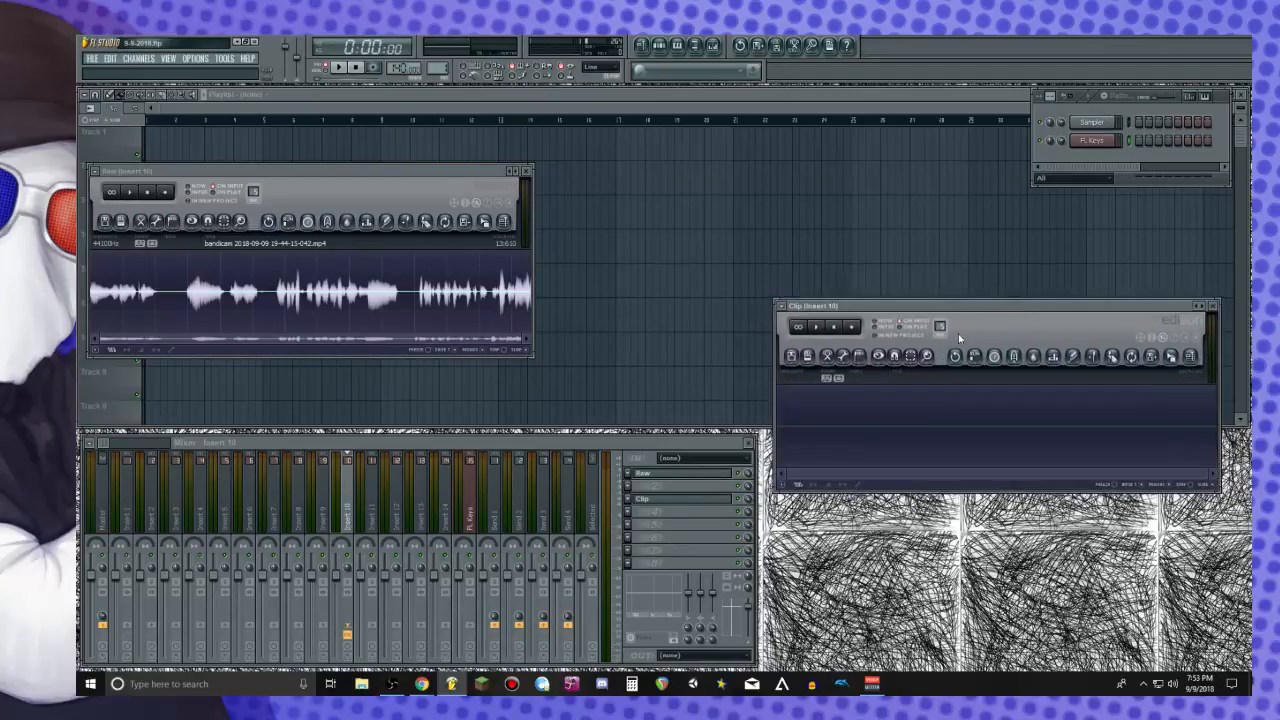
# Play the recording in the Raw Edison and delete its opening section up to the wanted speech
pyautogui.click(127, 326)
pyautogui.click(164, 293)
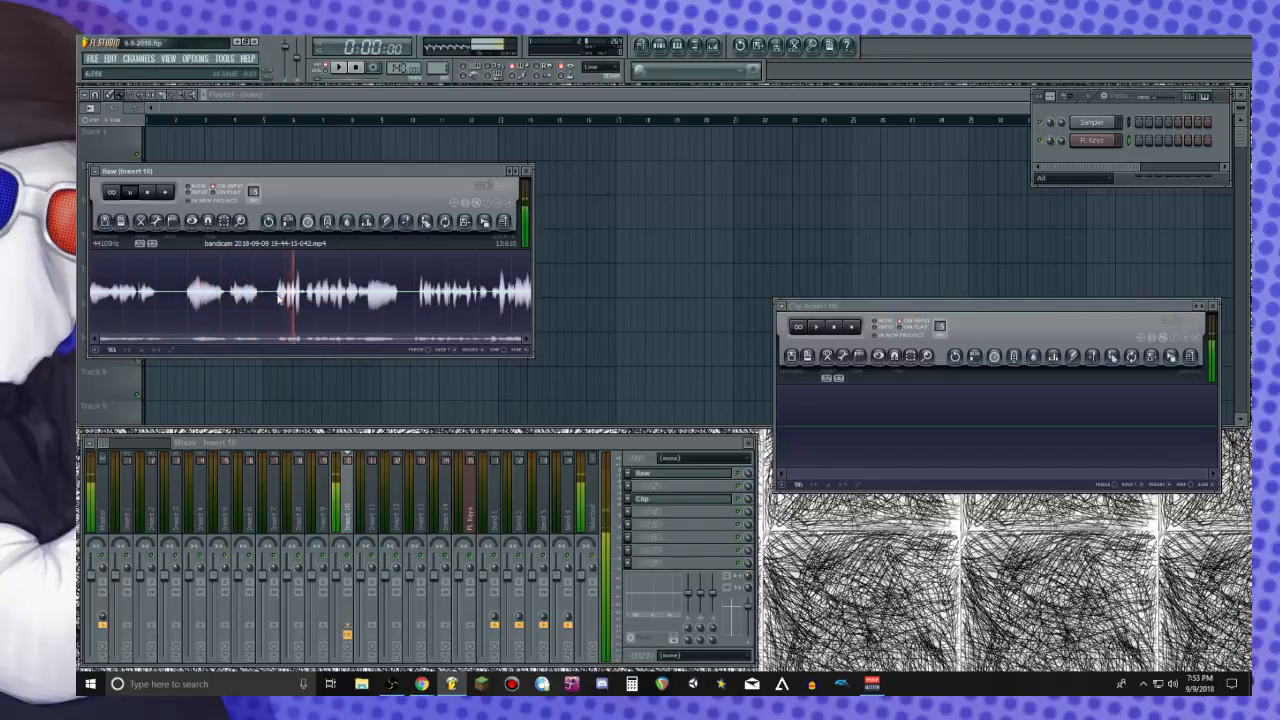
pyautogui.moveTo(271, 296); pyautogui.dragTo(112, 300)
pyautogui.press('Delete')
# Play the trimmed recording in the Raw Edison and delete its unwanted ending
pyautogui.press('space')
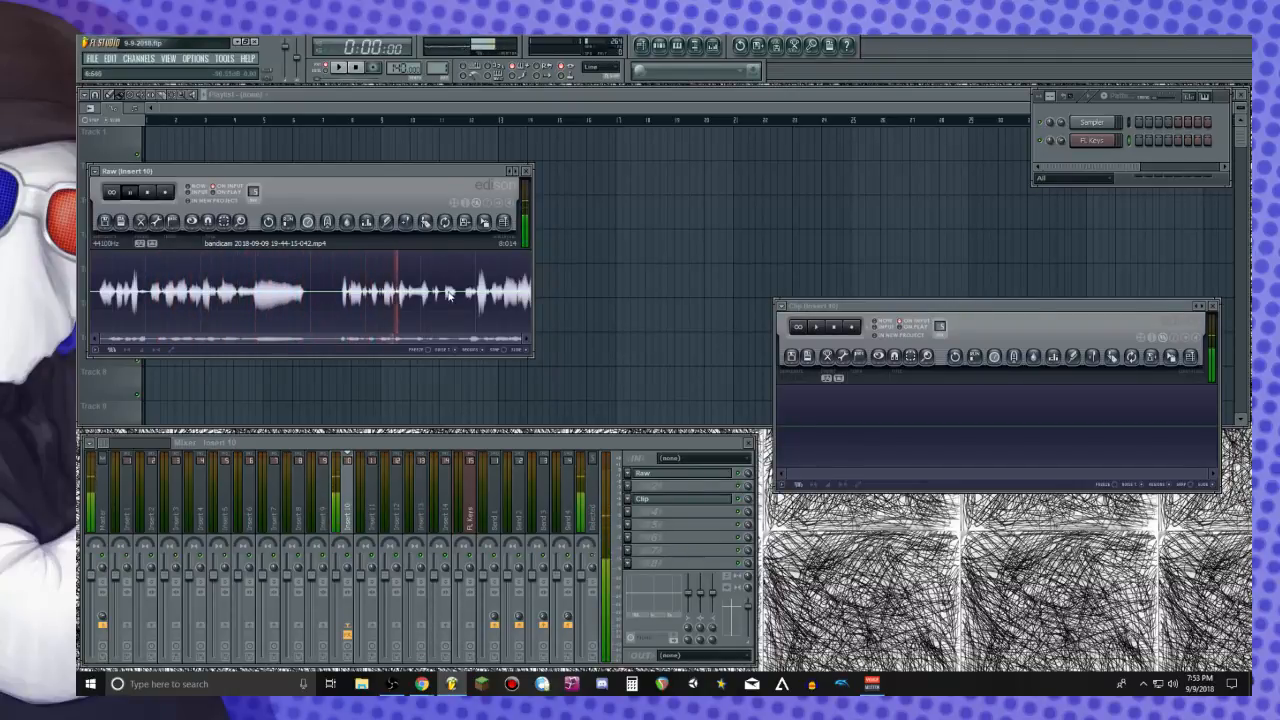
pyautogui.press('space')
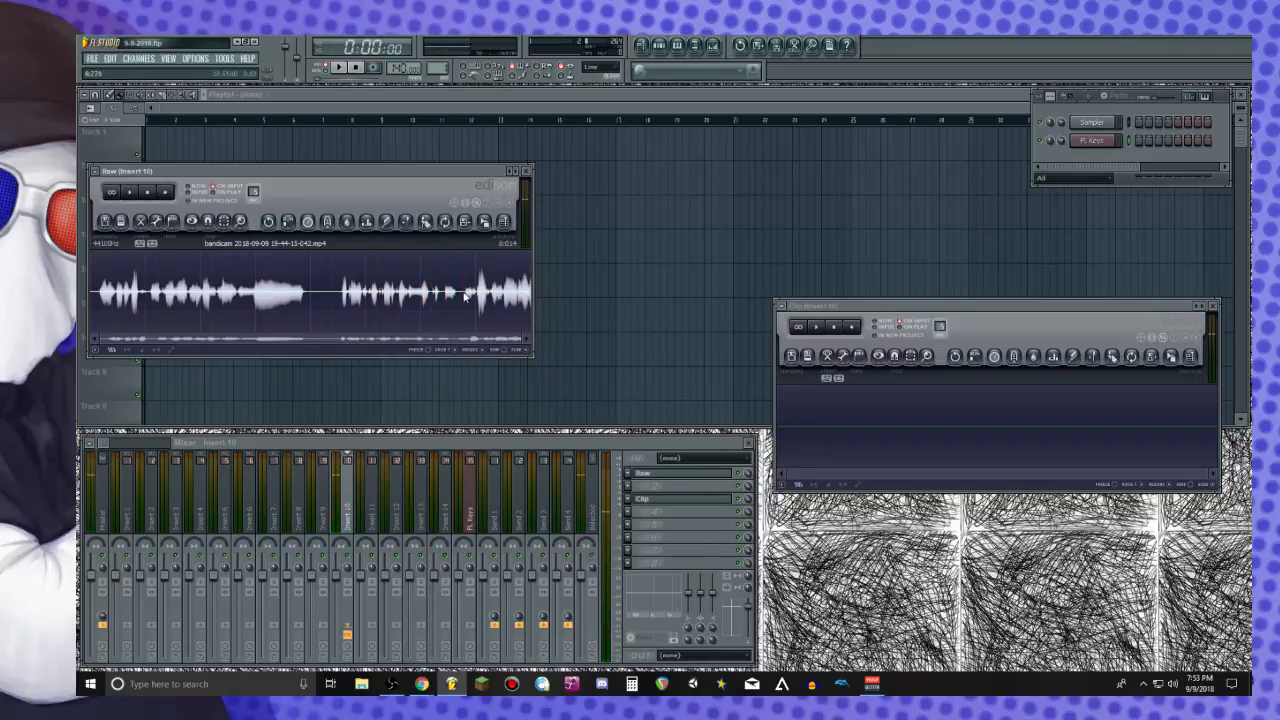
pyautogui.moveTo(463, 295); pyautogui.dragTo(694, 309)
pyautogui.press('Delete')
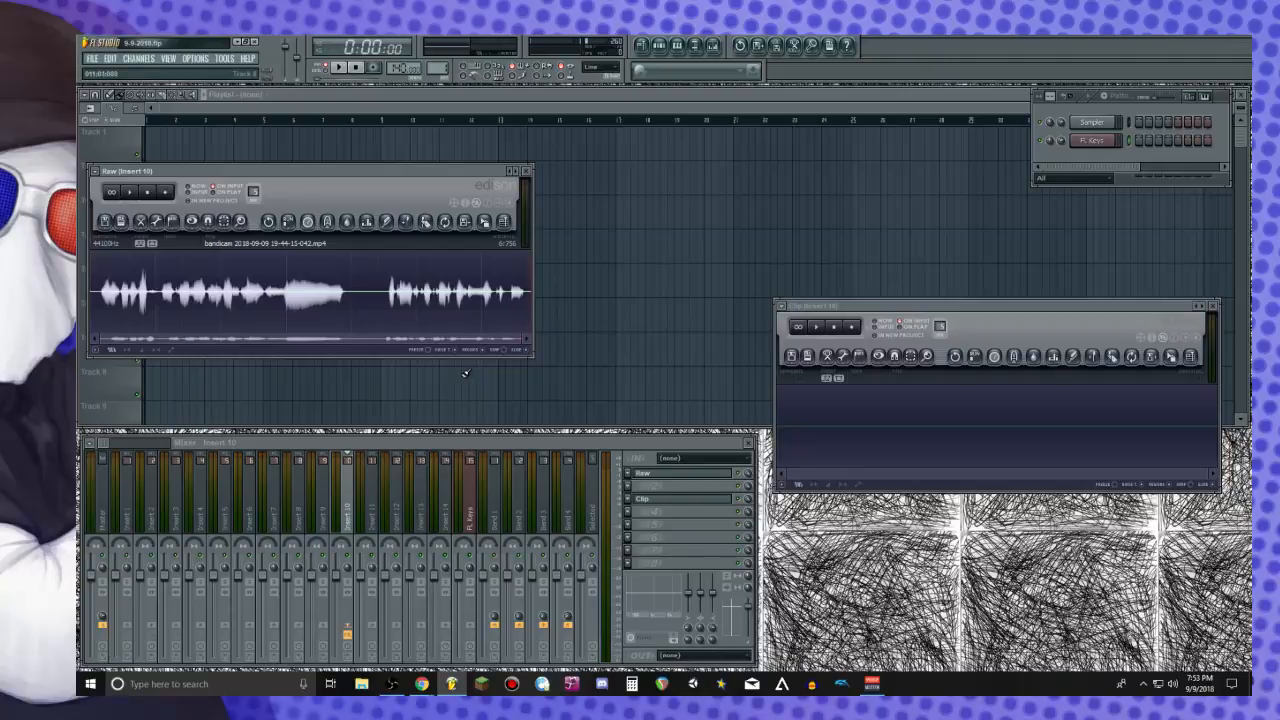
pyautogui.hotkey('ctrl', 's')
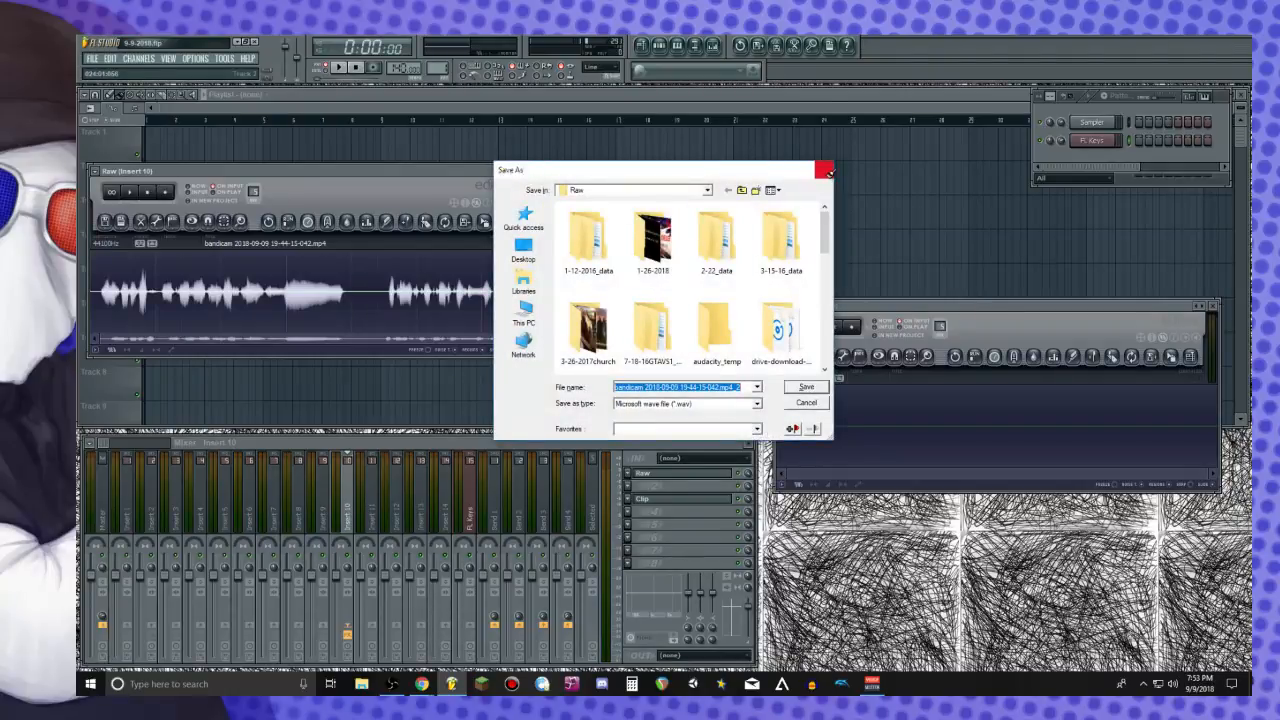
pyautogui.click(824, 170)
# Narrow the playlist window to free up workspace and bring both Edison windows back to the front
pyautogui.click(829, 106)
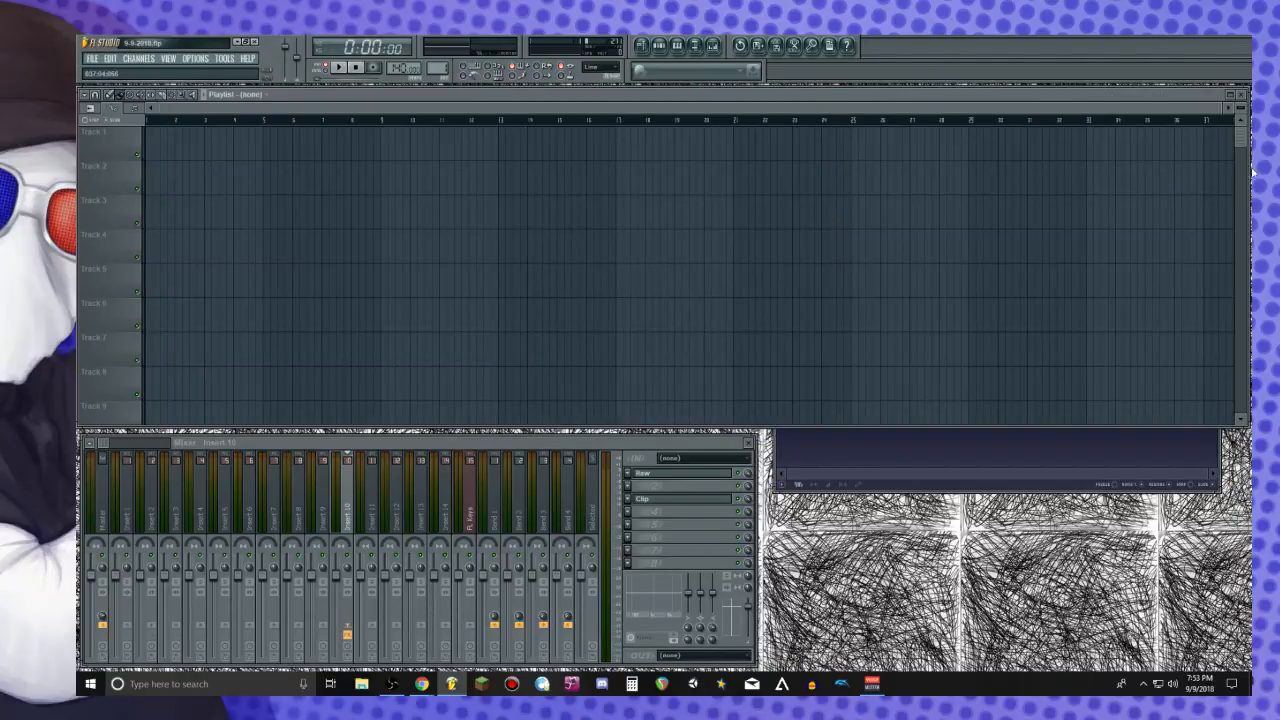
pyautogui.moveTo(1248, 187); pyautogui.dragTo(977, 190)
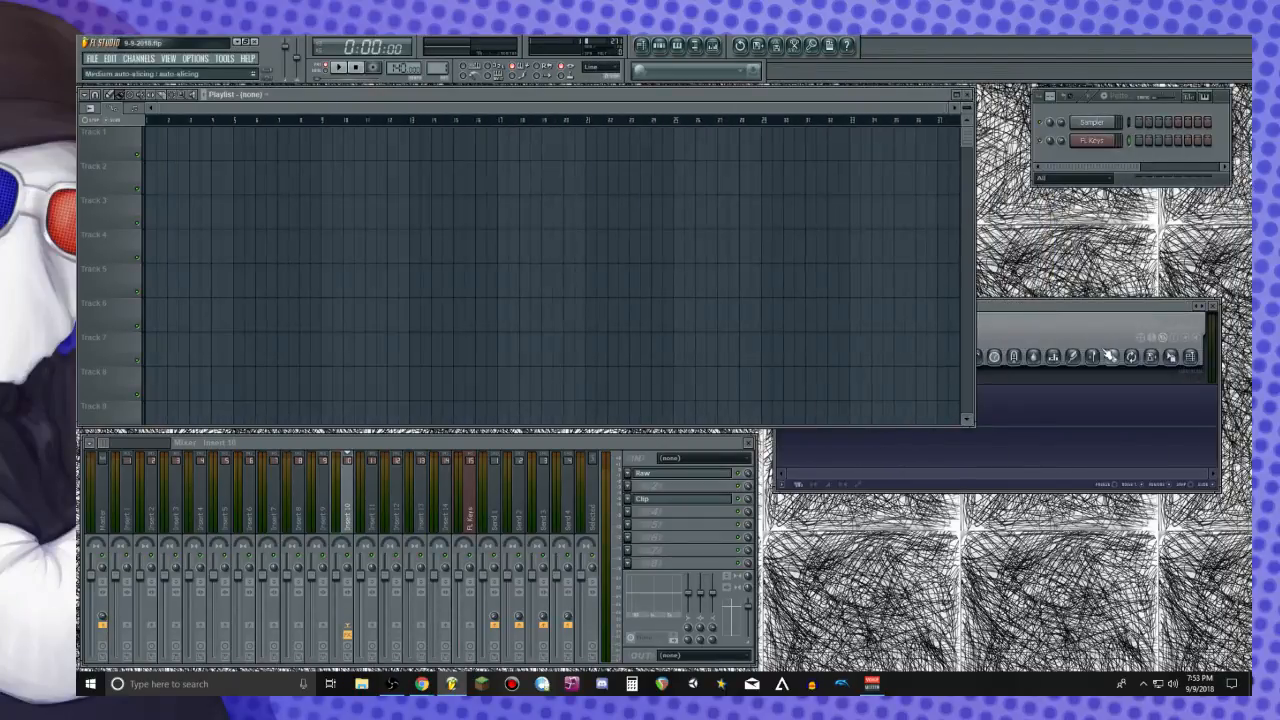
pyautogui.click(1043, 352)
pyautogui.click(684, 474)
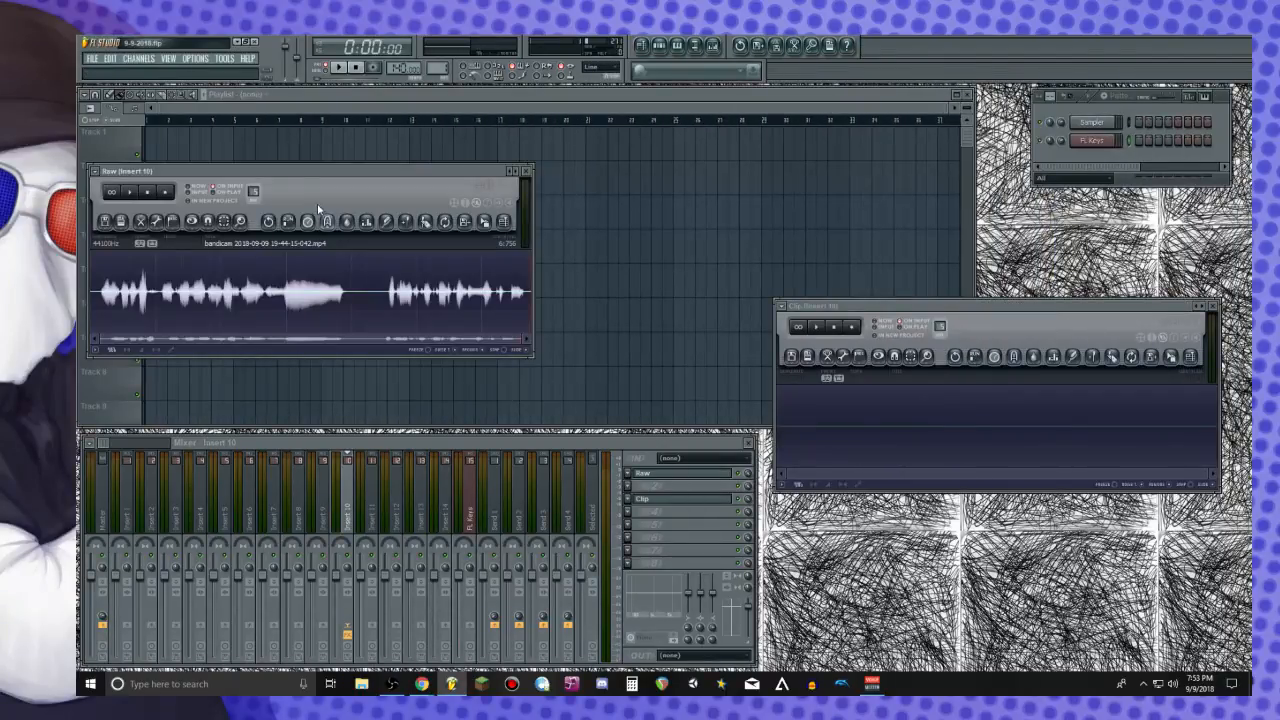
# Stack the Raw Edison window directly above the Clip Edison window beside the playlist and mixer
pyautogui.moveTo(290, 172); pyautogui.dragTo(1014, 217)
pyautogui.click(795, 309)
pyautogui.moveTo(795, 309); pyautogui.dragTo(845, 427)
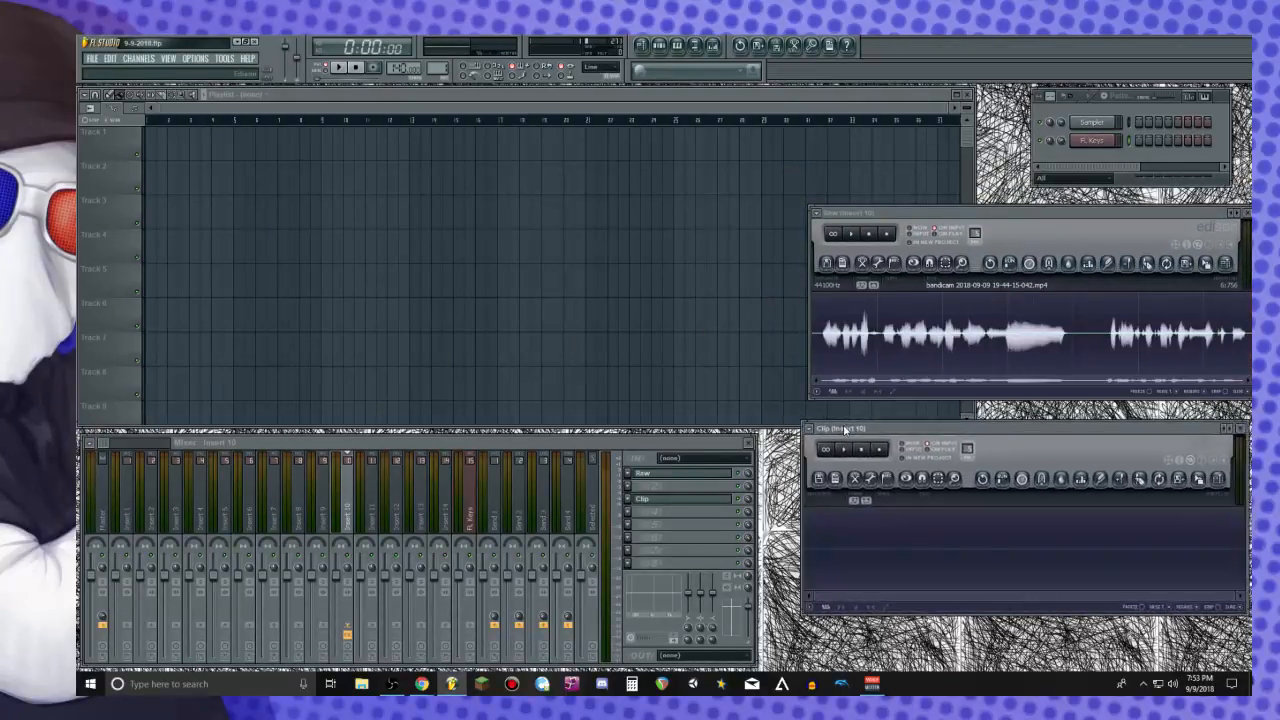
pyautogui.moveTo(850, 213); pyautogui.dragTo(852, 229)
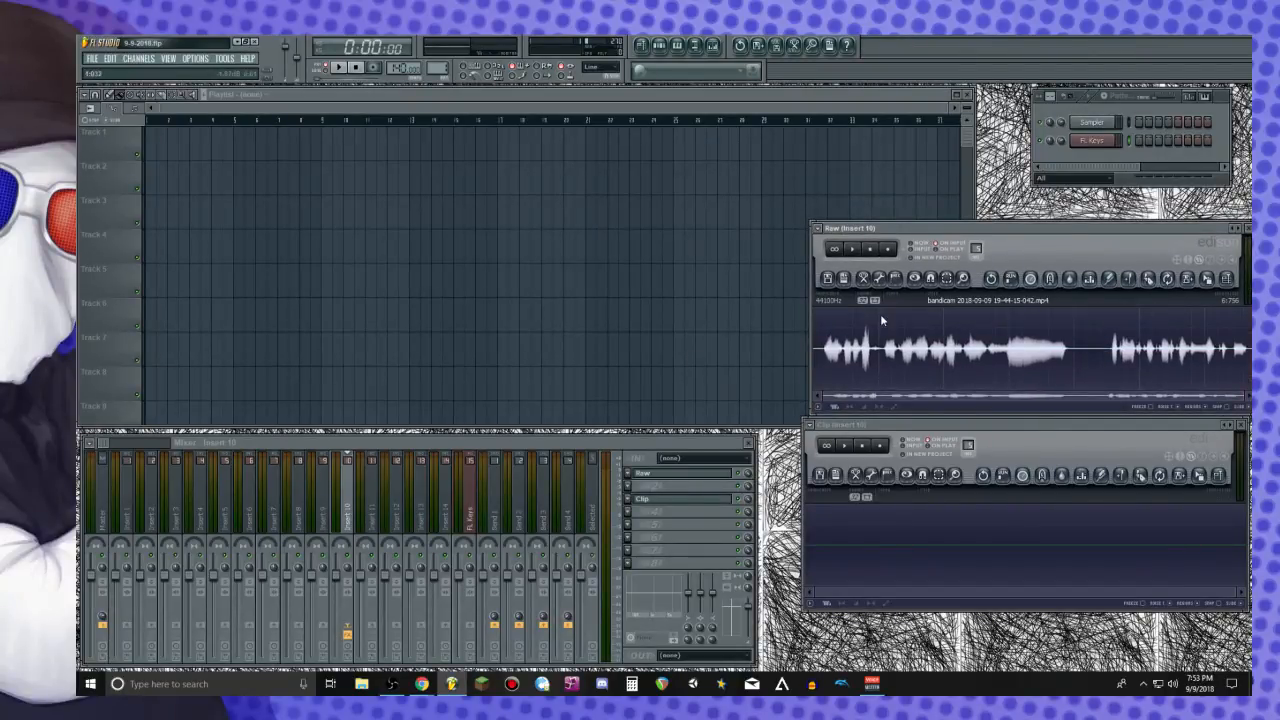
# Delete the FL Keys channel from the project
pyautogui.rightClick(1104, 142)
pyautogui.click(1146, 290)
pyautogui.click(733, 401)
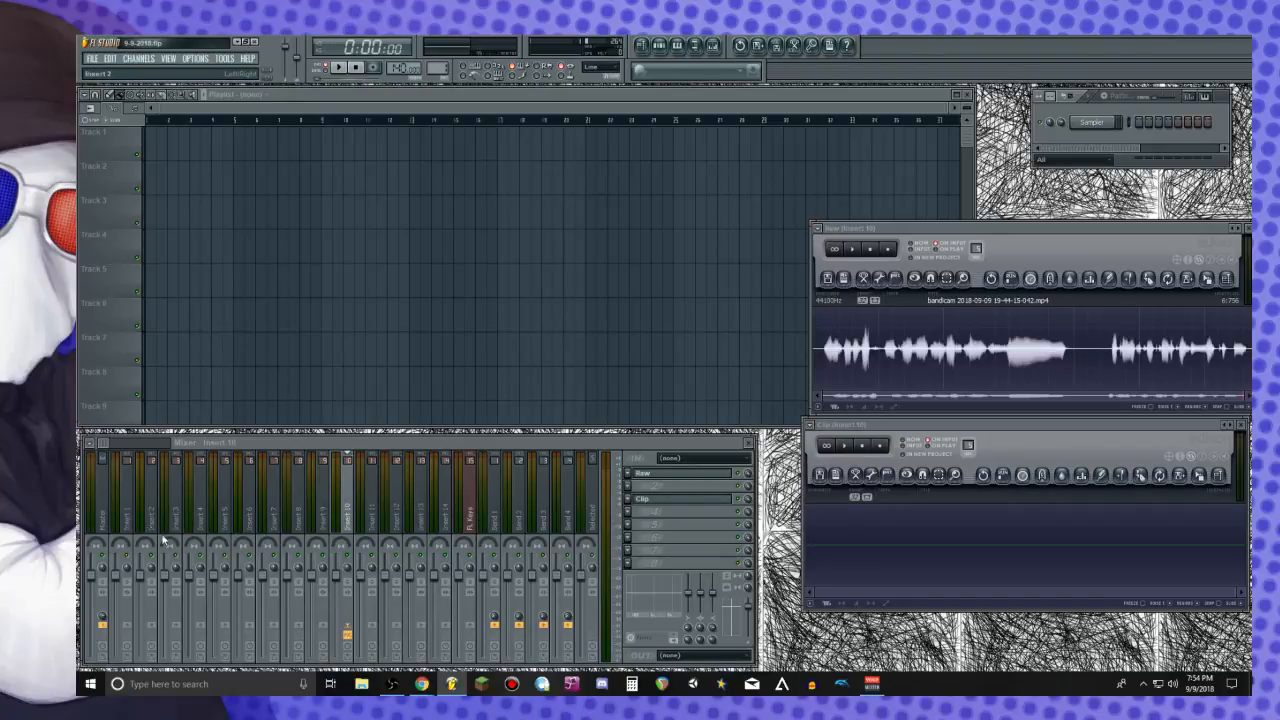
# Add an FPC drum machine routed to the first mixer insert
pyautogui.click(128, 512)
pyautogui.press('F8')
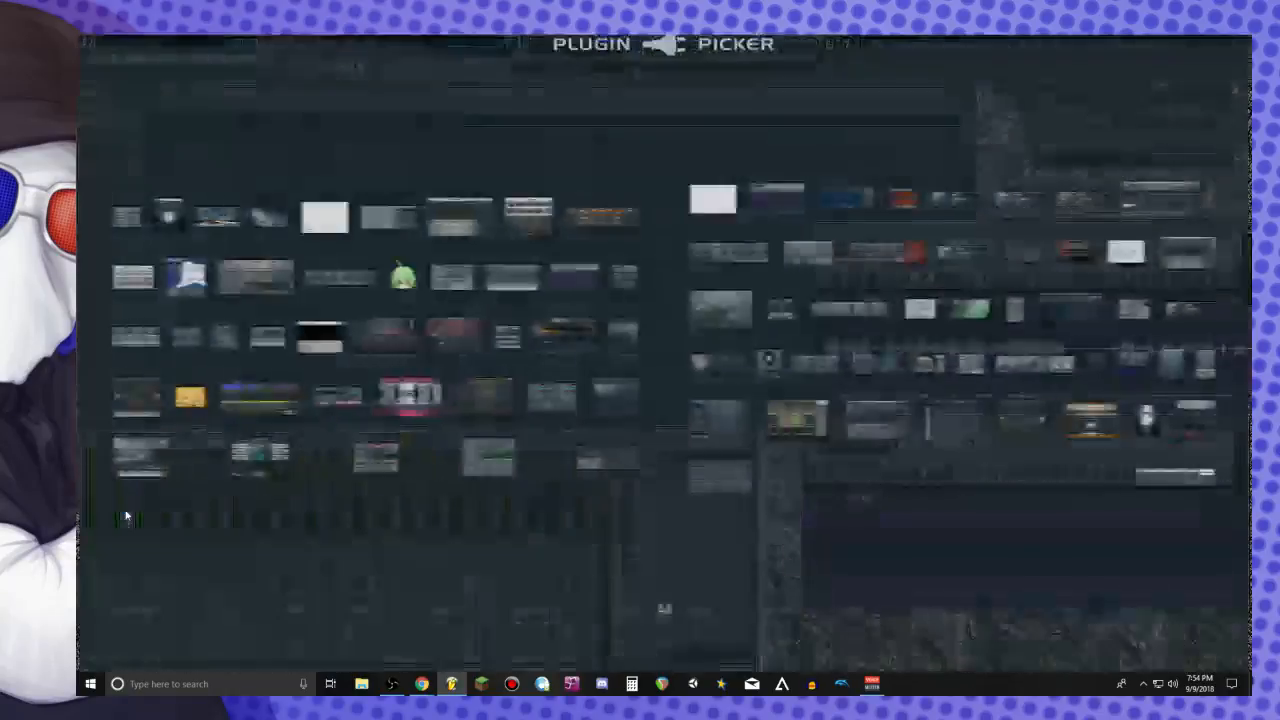
pyautogui.moveTo(223, 277); pyautogui.dragTo(128, 519)
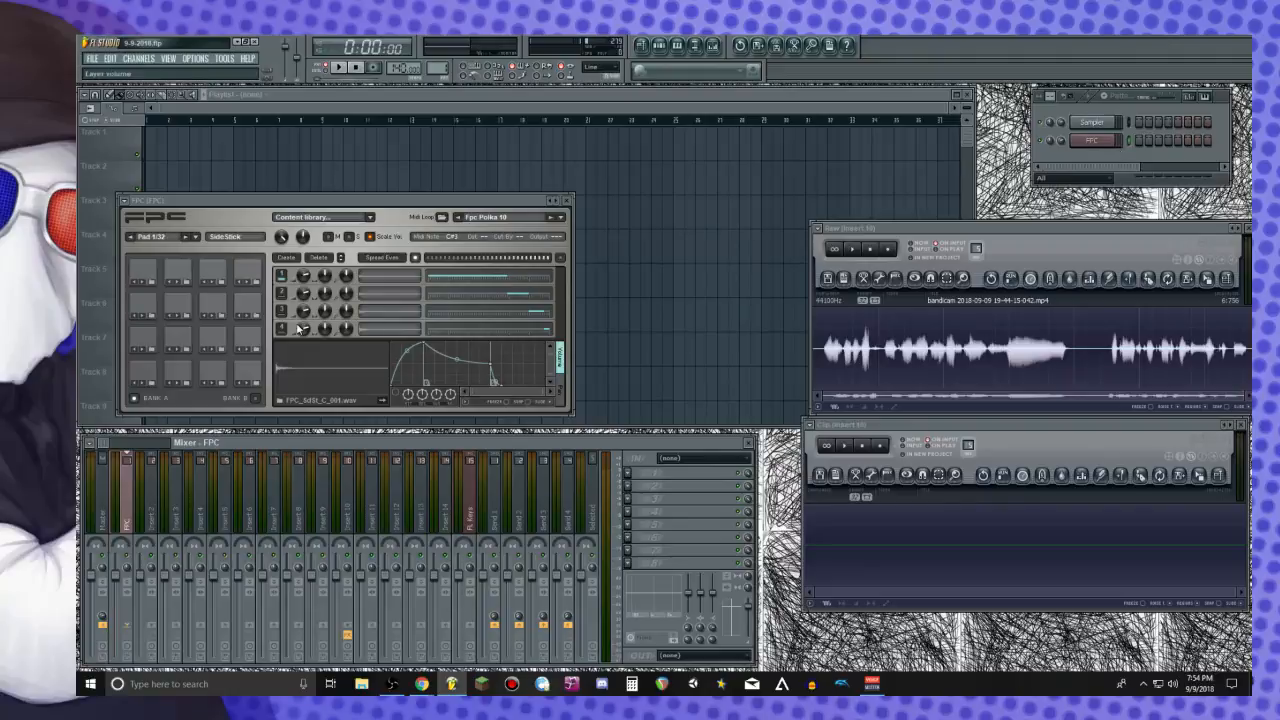
# Close the playlist and place the FPC window in the freed space above the mixer
pyautogui.click(410, 190)
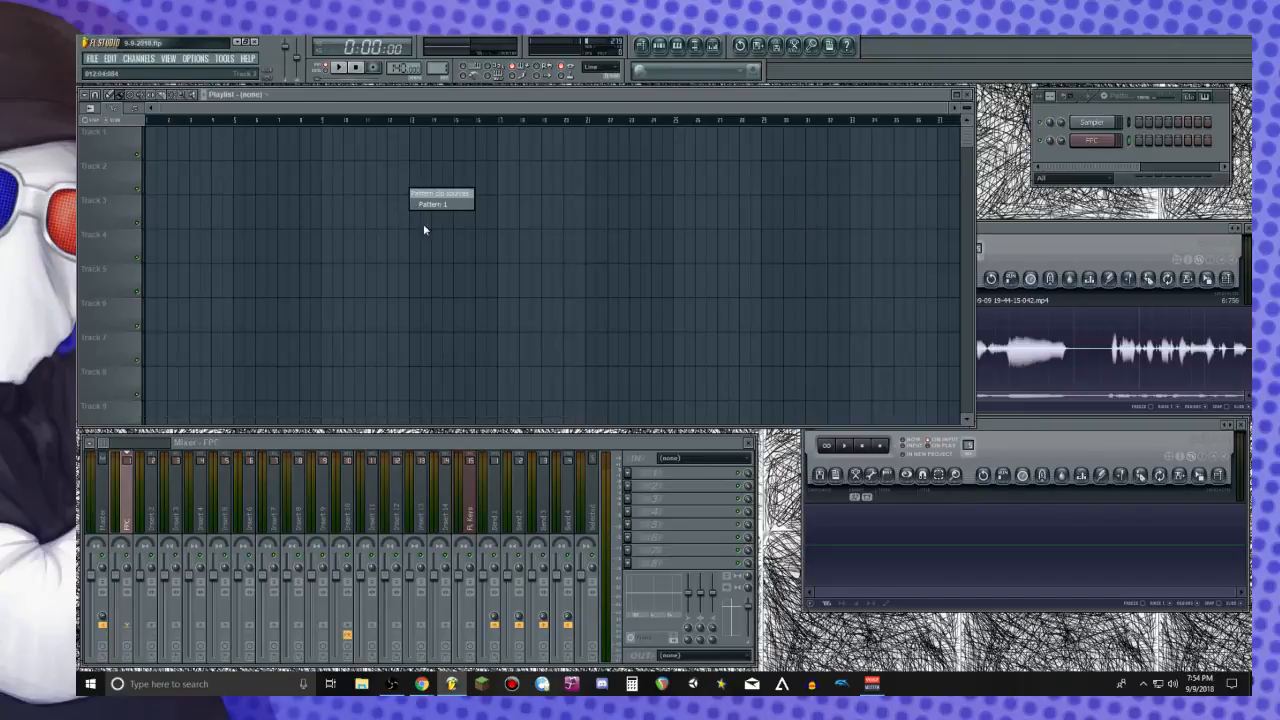
pyautogui.click(1108, 141)
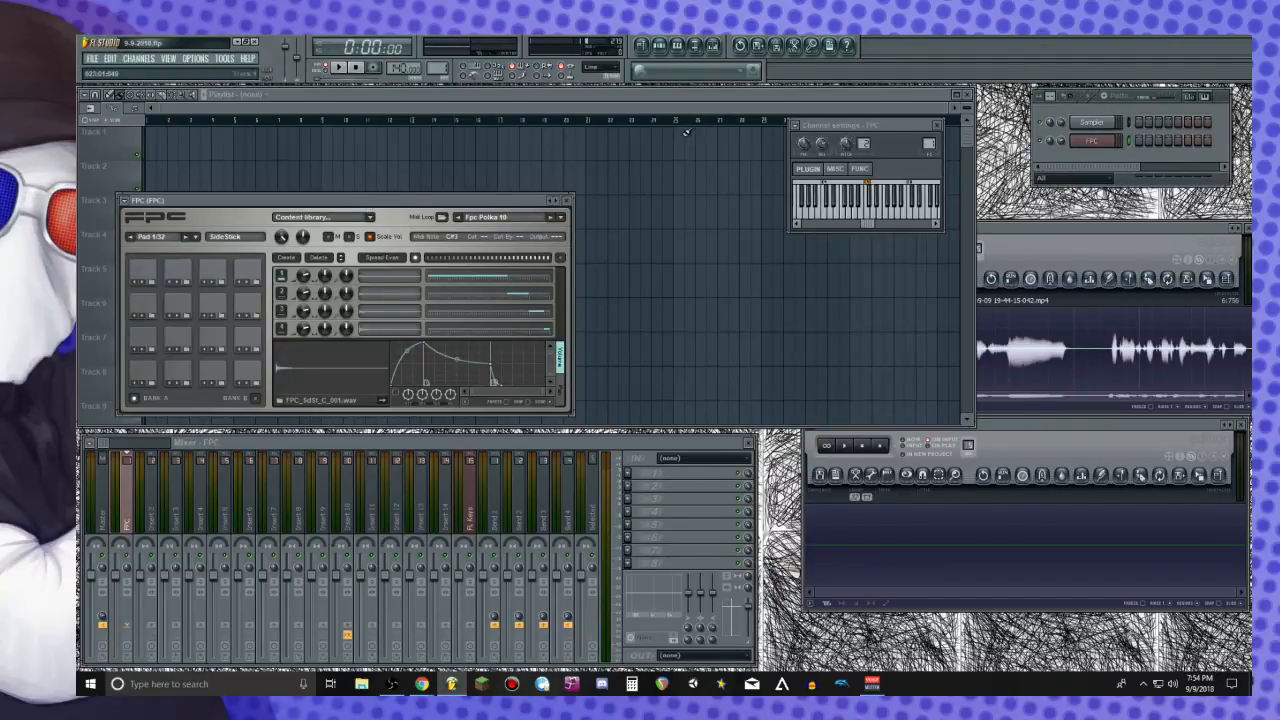
pyautogui.click(966, 95)
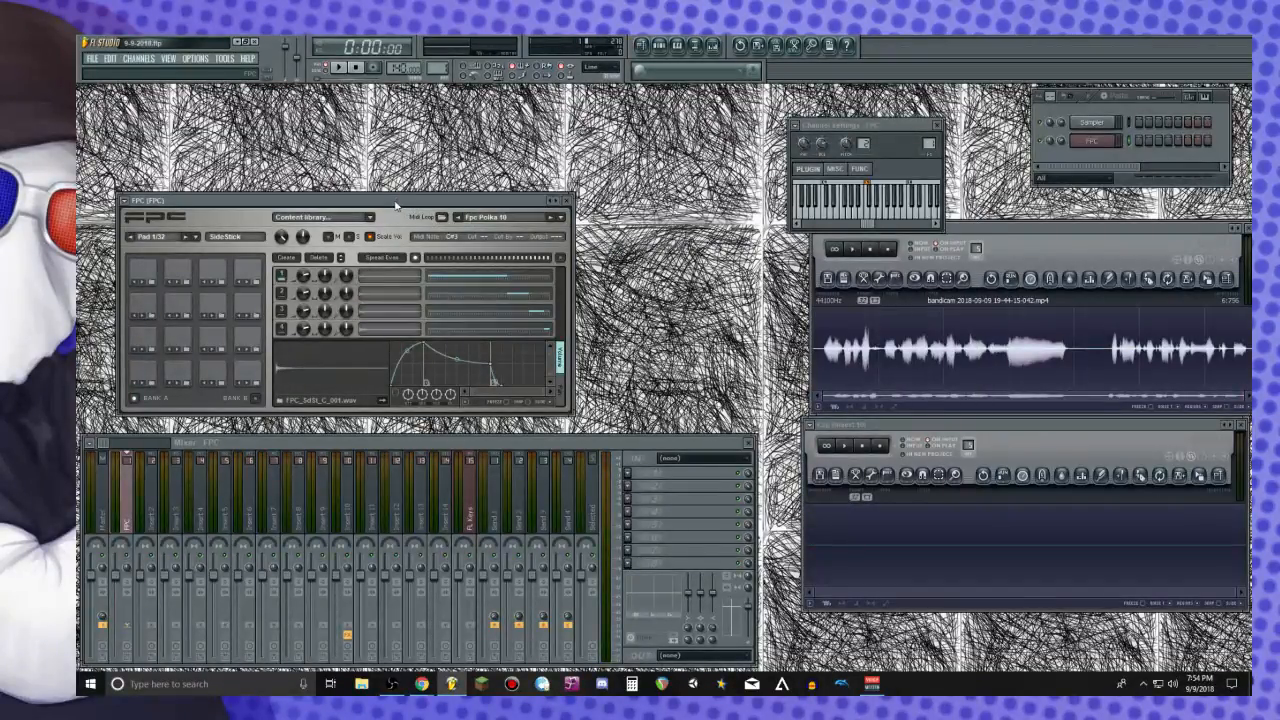
pyautogui.moveTo(301, 203); pyautogui.dragTo(296, 125)
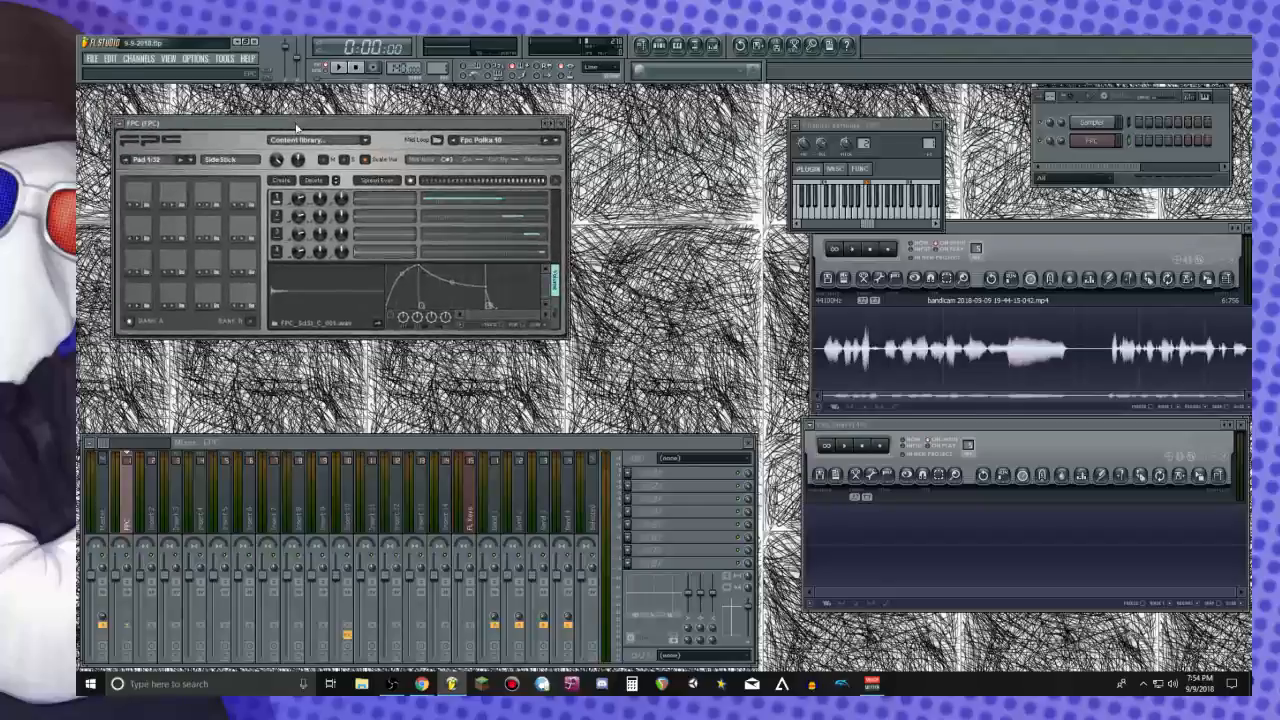
pyautogui.press('F5')
pyautogui.press('F5')
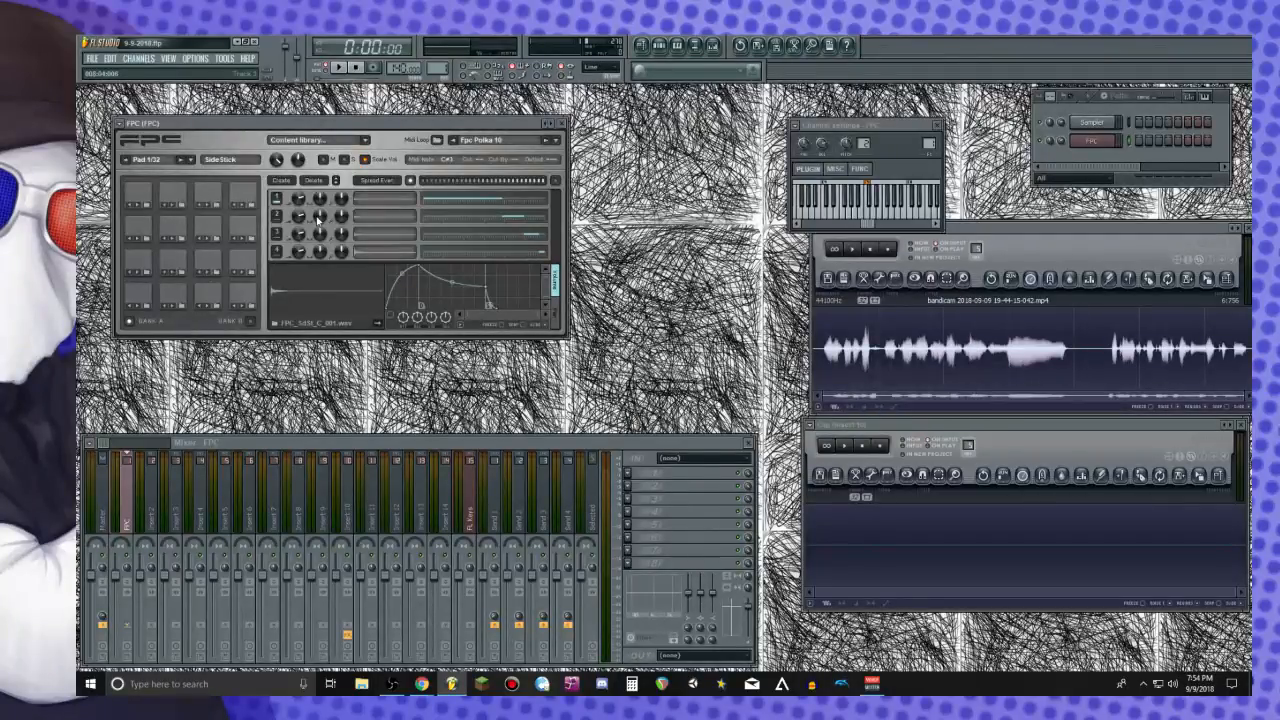
# Audition the four lowest pads of FPC's default kit
pyautogui.click(142, 294)
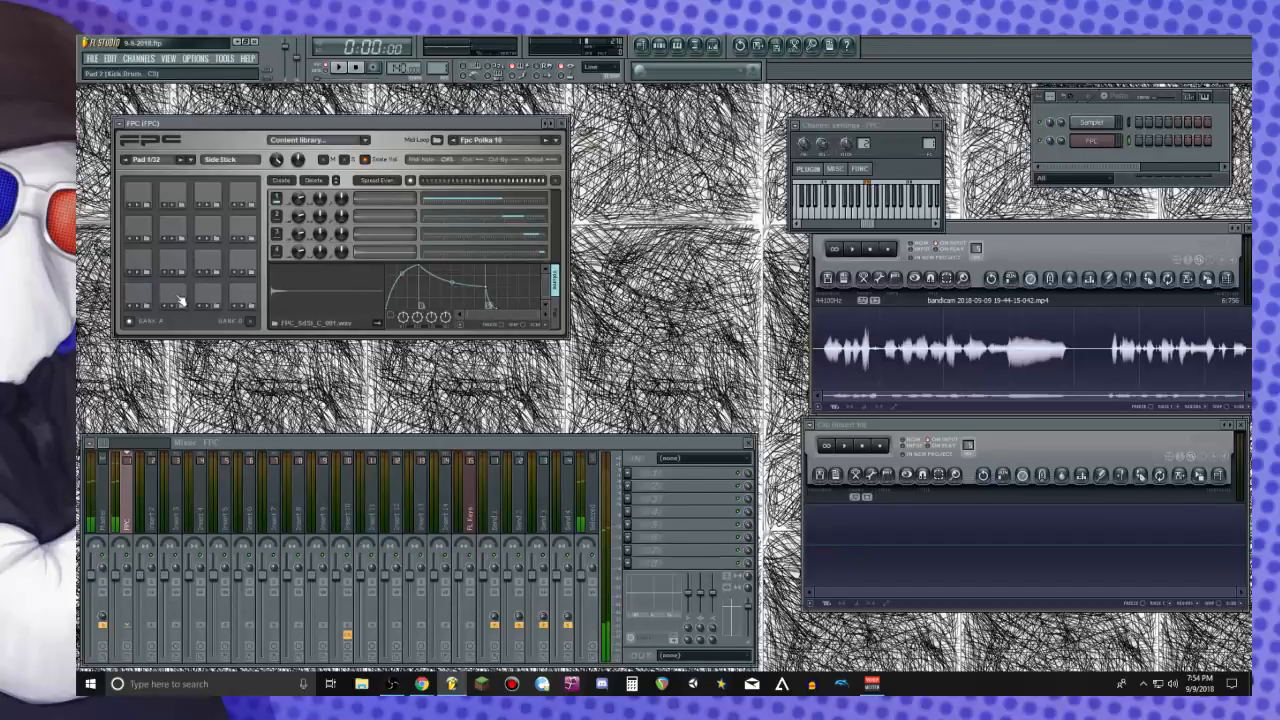
pyautogui.click(173, 294)
pyautogui.click(207, 294)
pyautogui.click(243, 296)
# Load the Empty preset in FPC and check Pad 4
pyautogui.click(120, 123)
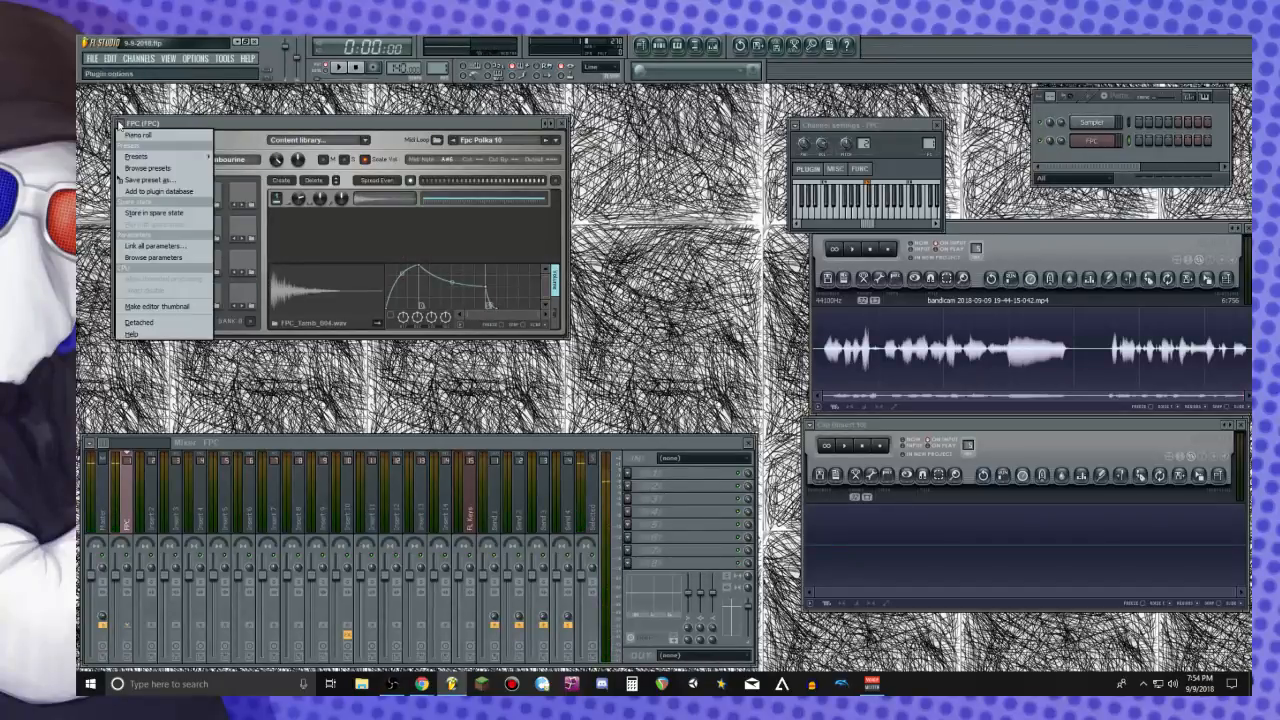
pyautogui.moveTo(190, 158)
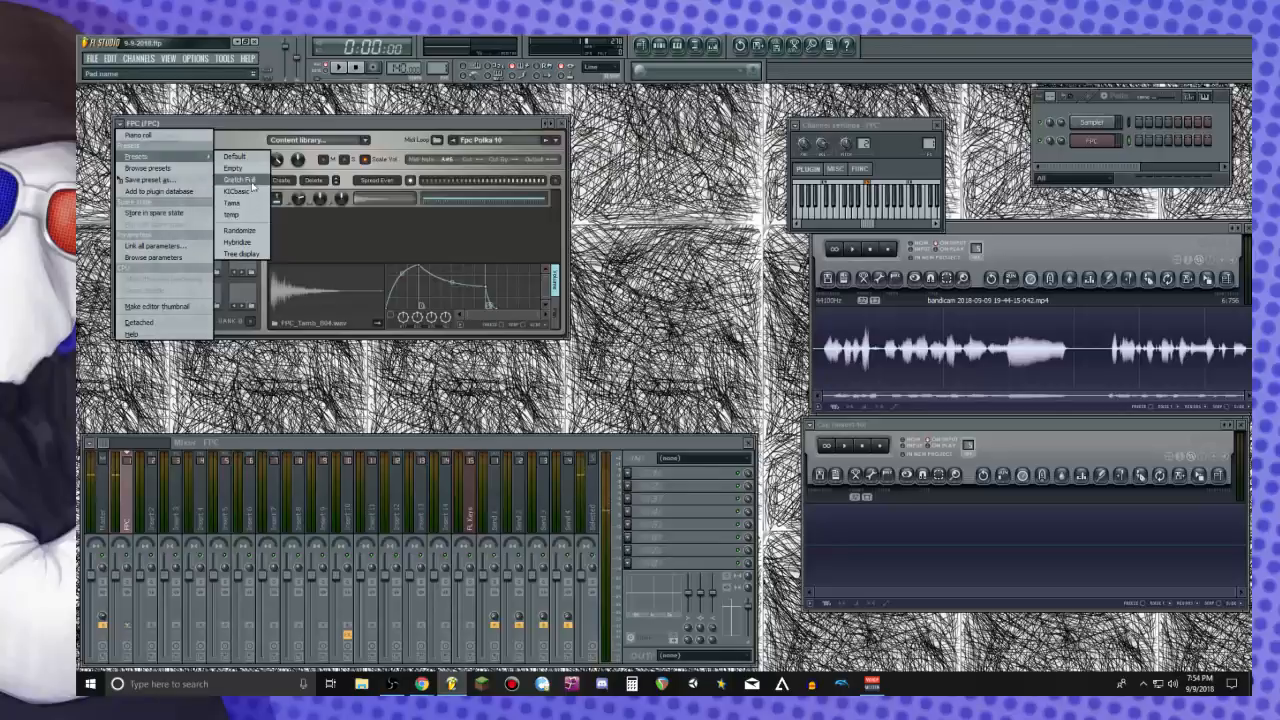
pyautogui.click(233, 168)
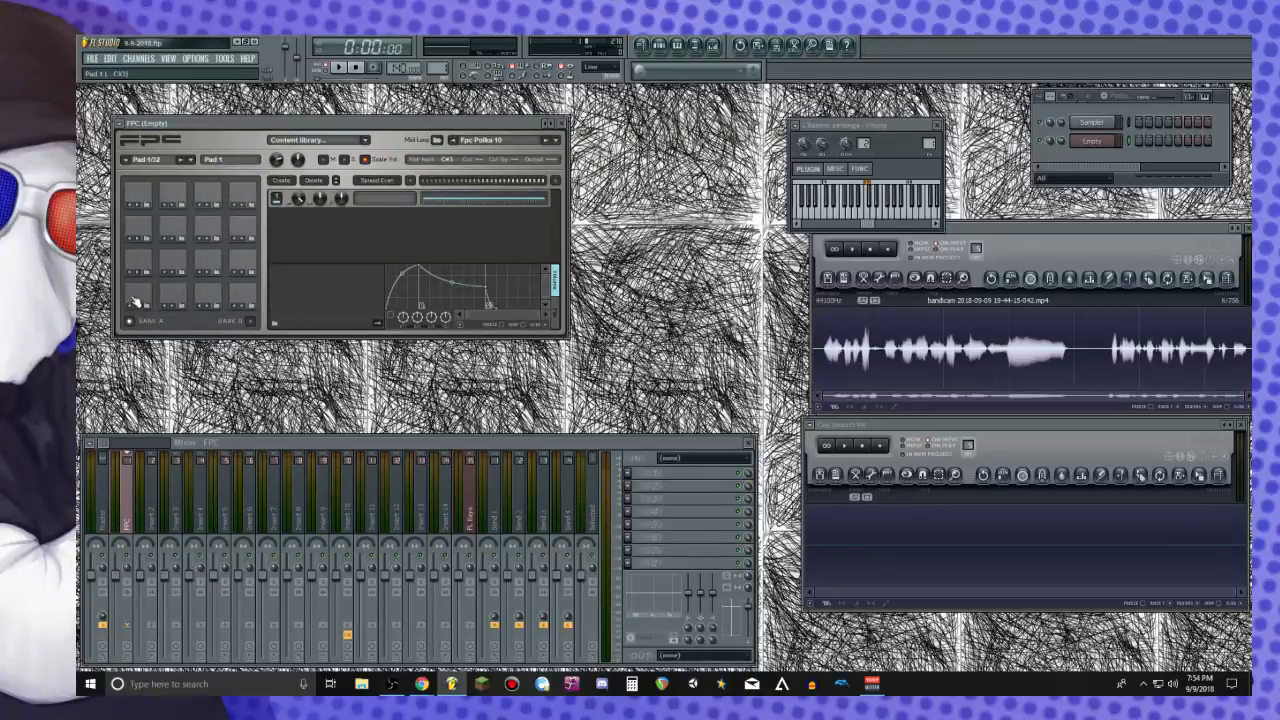
pyautogui.click(245, 292)
# Normalize the entire recording in the Raw Edison
pyautogui.click(1075, 241)
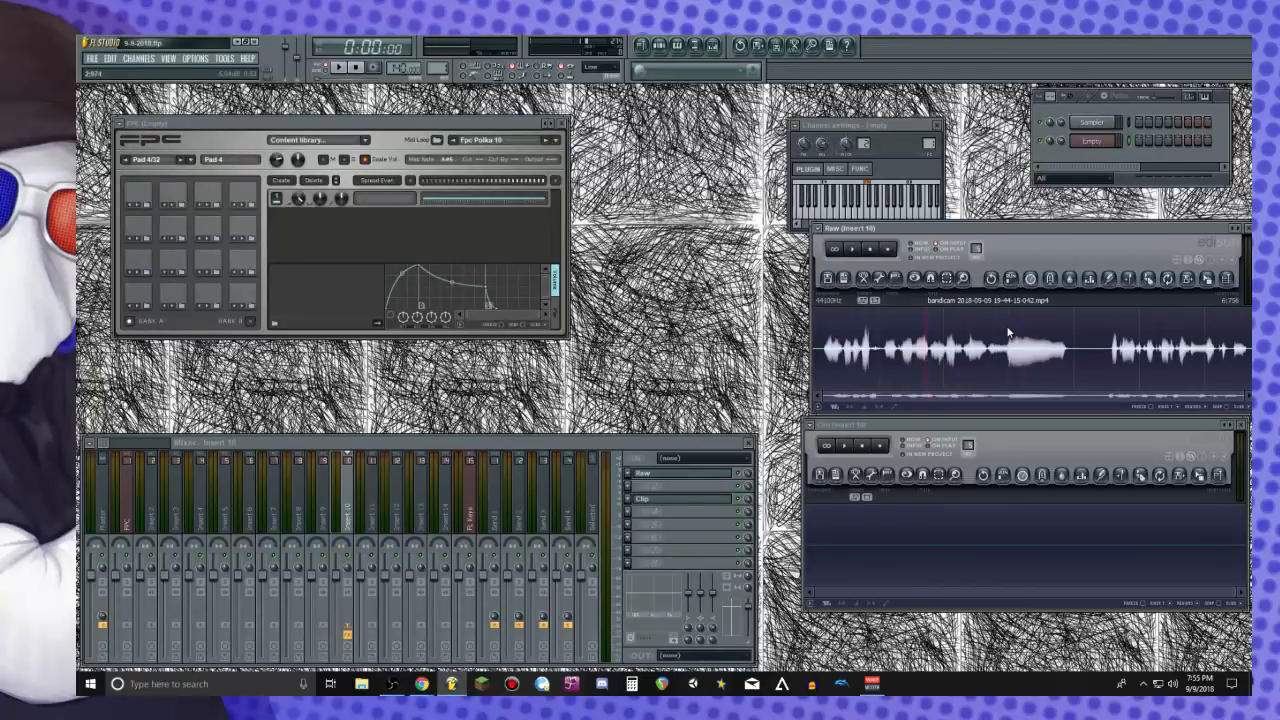
pyautogui.hotkey('ctrl', 'a')
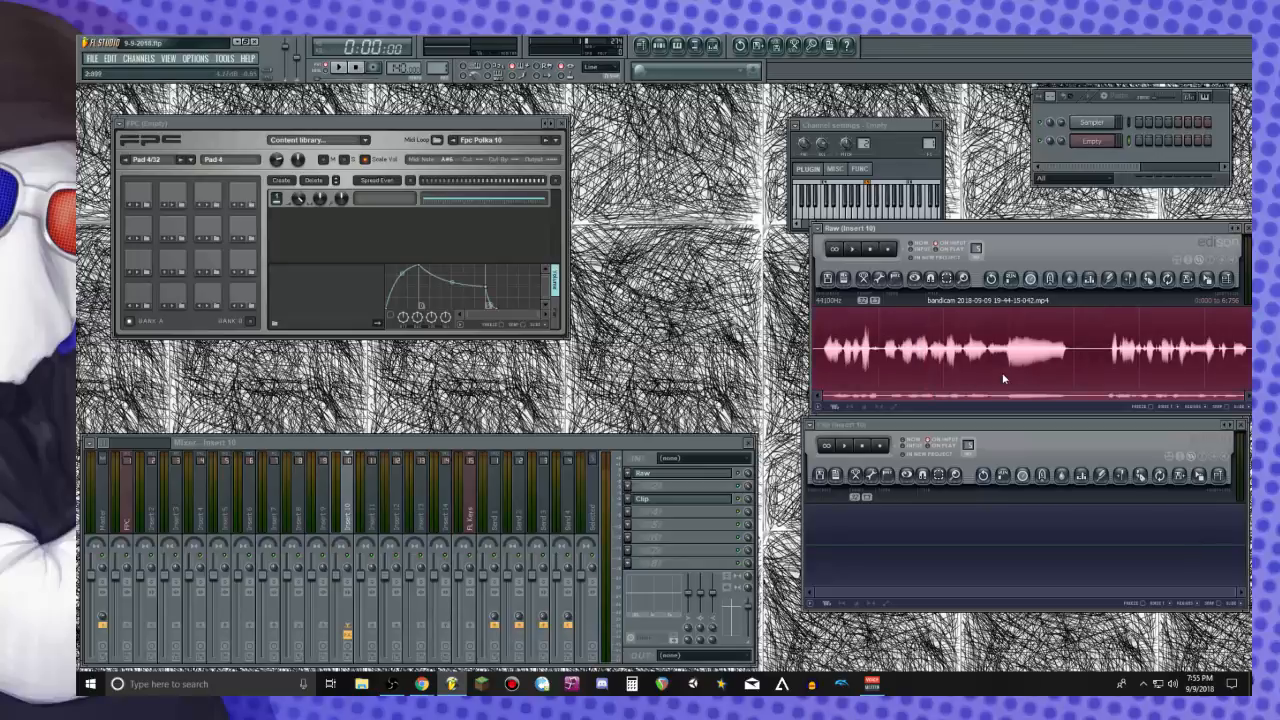
pyautogui.hotkey('ctrl', 'n')
pyautogui.press('space')
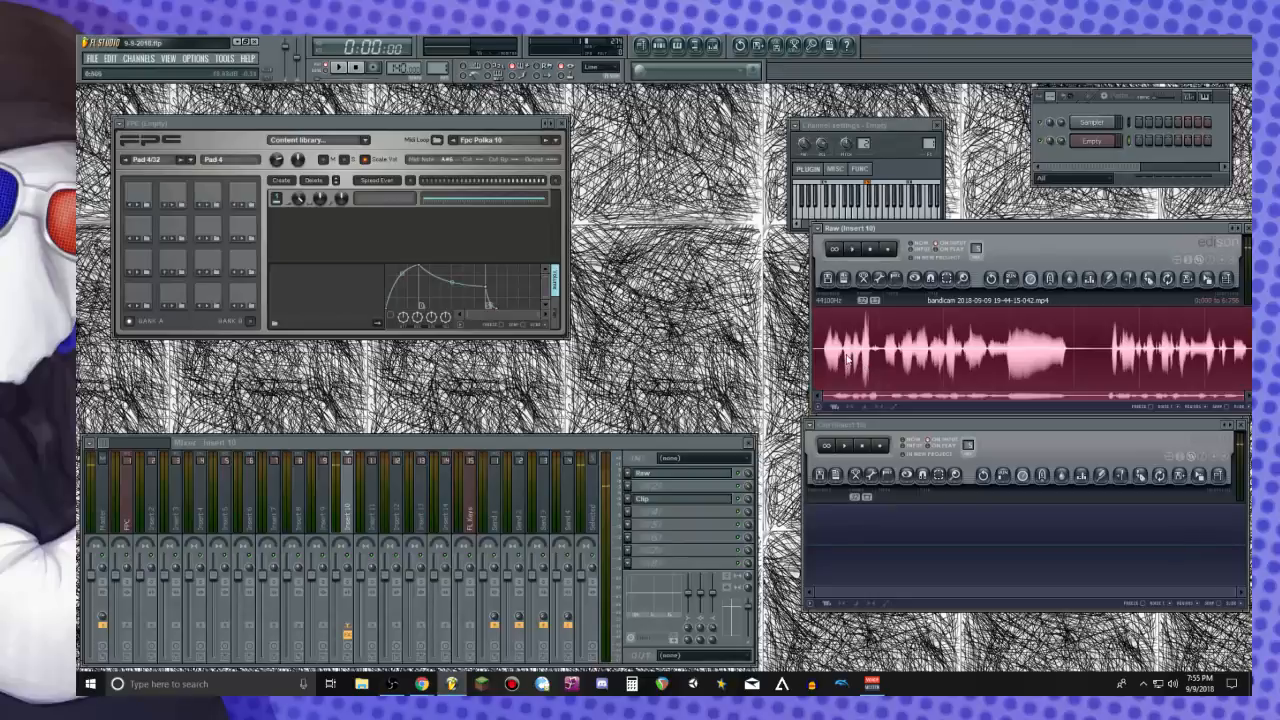
# Play the Raw recording from several points and roughly select a short sound between two syllables near its beginning
pyautogui.click(806, 355)
pyautogui.click(815, 358)
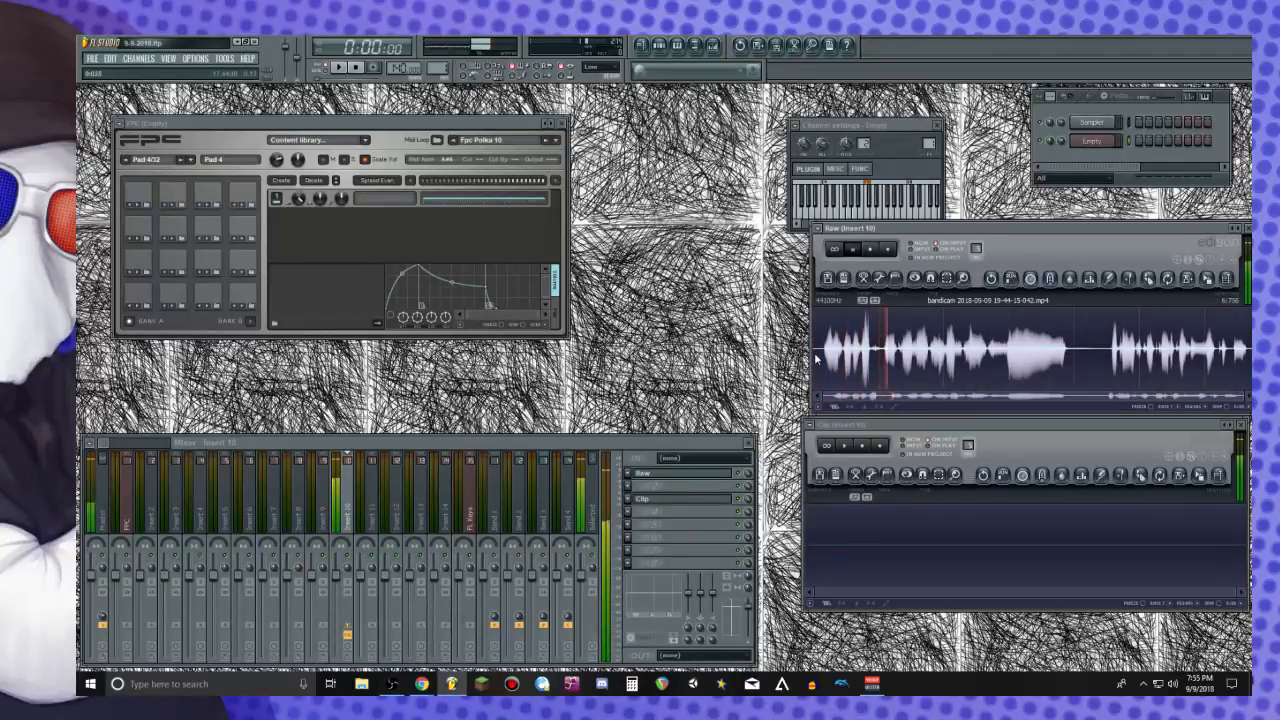
pyautogui.press('space')
pyautogui.click(897, 353)
pyautogui.press('space')
pyautogui.press('space')
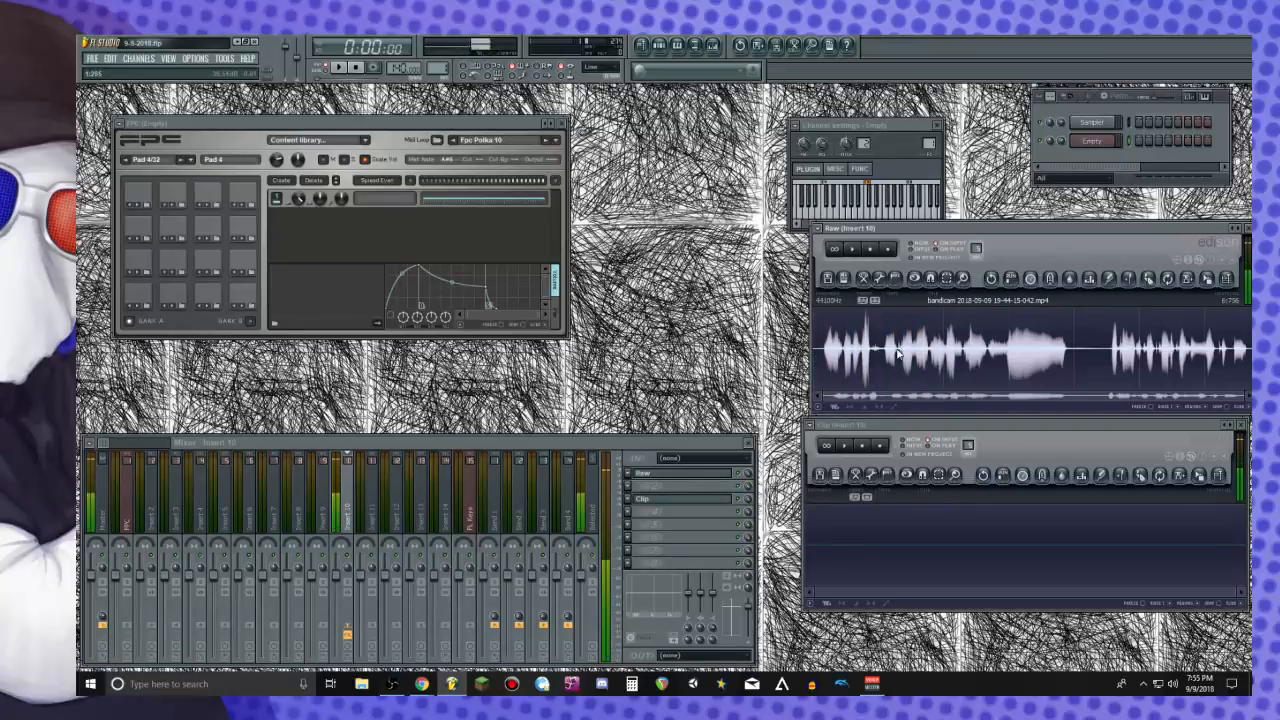
pyautogui.moveTo(898, 353)
pyautogui.mouseDown()
pyautogui.moveTo(930, 365)
pyautogui.moveTo(903, 365)
pyautogui.mouseUp()
pyautogui.press('space')
pyautogui.scroll(2, 900, 365)
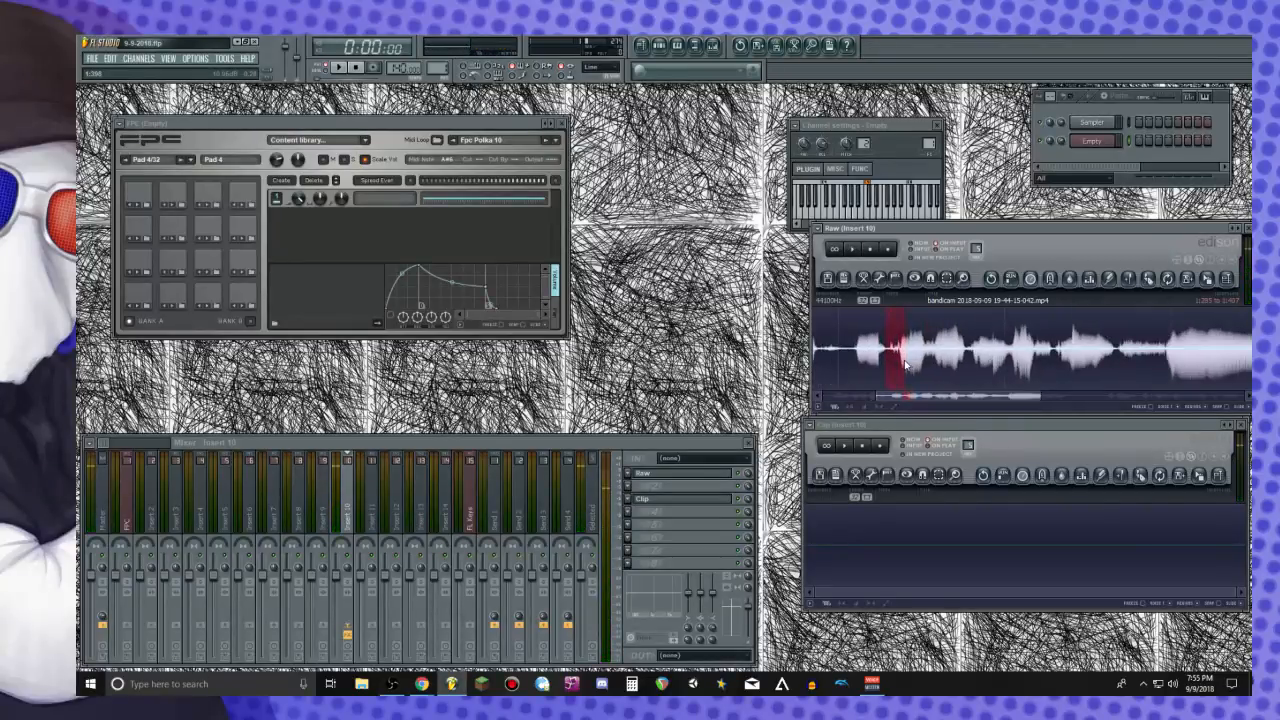
pyautogui.scroll(3, 895, 369)
pyautogui.press('space')
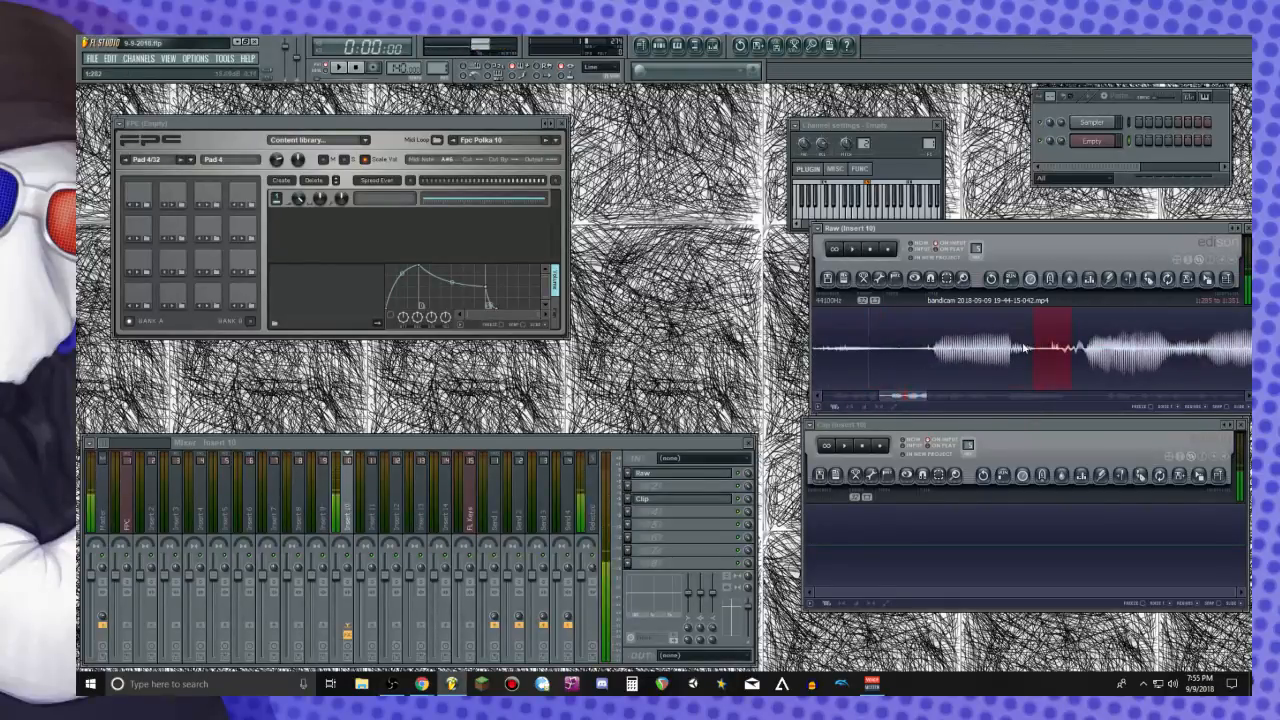
# Refine the selection around the short sound in the Raw Edison and copy it into the Clip Edison
pyautogui.moveTo(1071, 360); pyautogui.dragTo(1042, 362)
pyautogui.press('space')
pyautogui.press('space')
pyautogui.press('space')
pyautogui.press('space')
pyautogui.moveTo(1226, 278); pyautogui.dragTo(1051, 551)
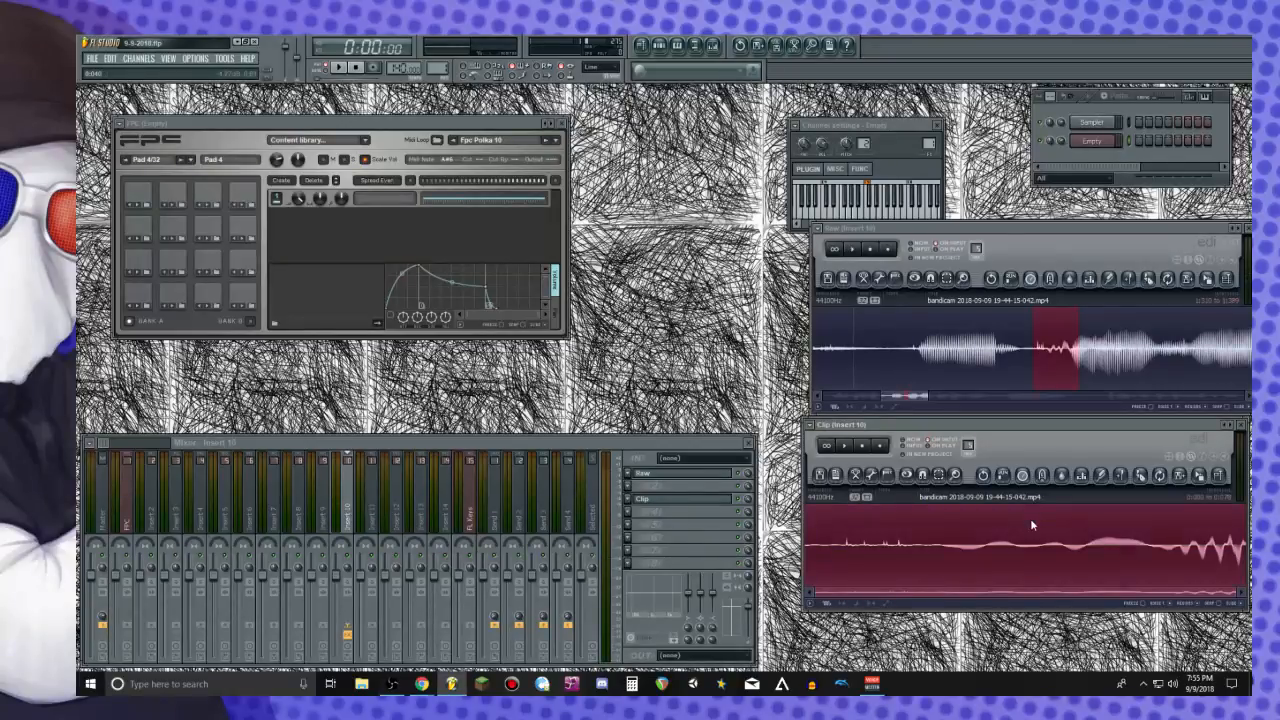
# Normalize the copied sound in the Clip Edison and play it back
pyautogui.hotkey('ctrl', 'n')
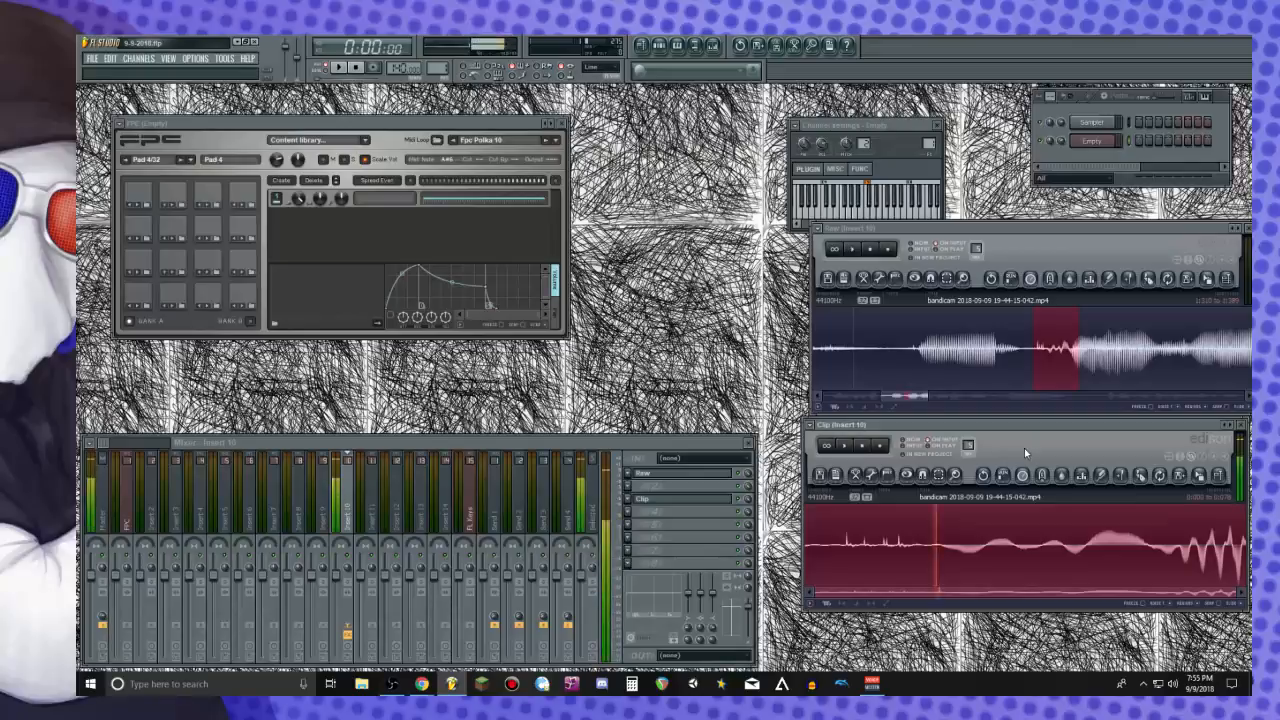
pyautogui.press('space')
pyautogui.press('space')
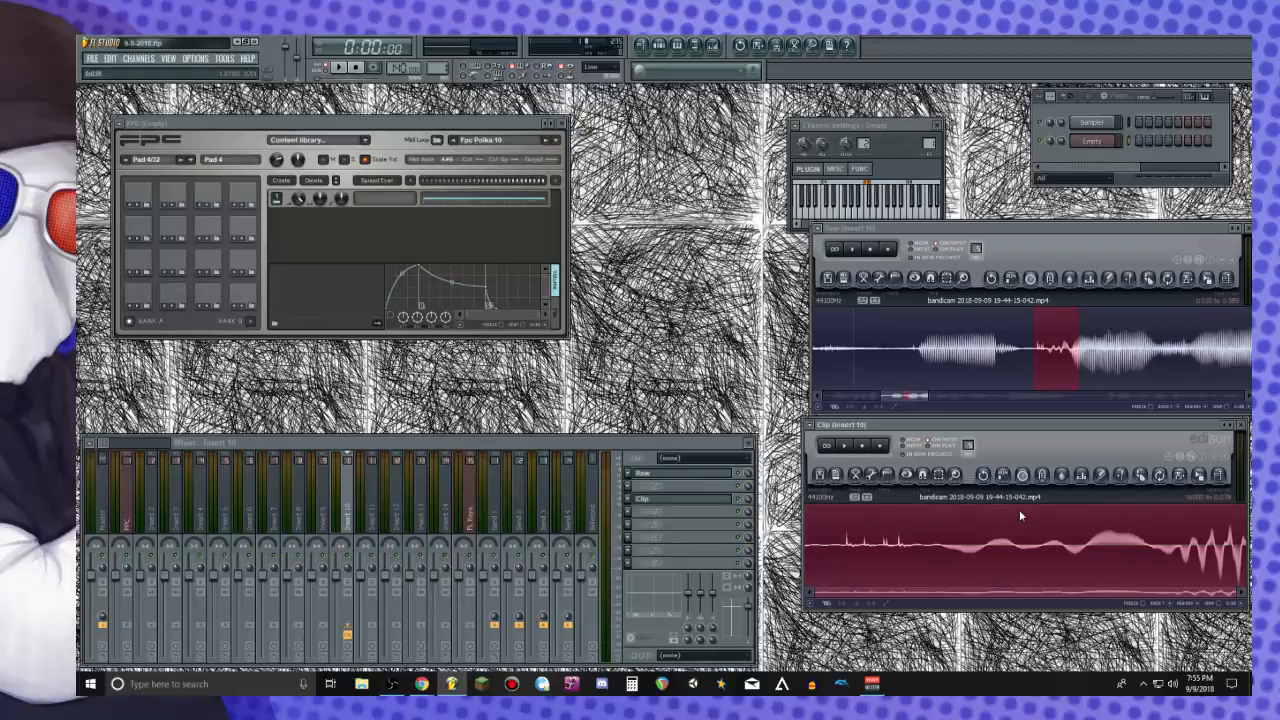
# Audition different portions of the sound in the Clip Edison to judge where its tail should fade
pyautogui.moveTo(809, 558); pyautogui.dragTo(1000, 566)
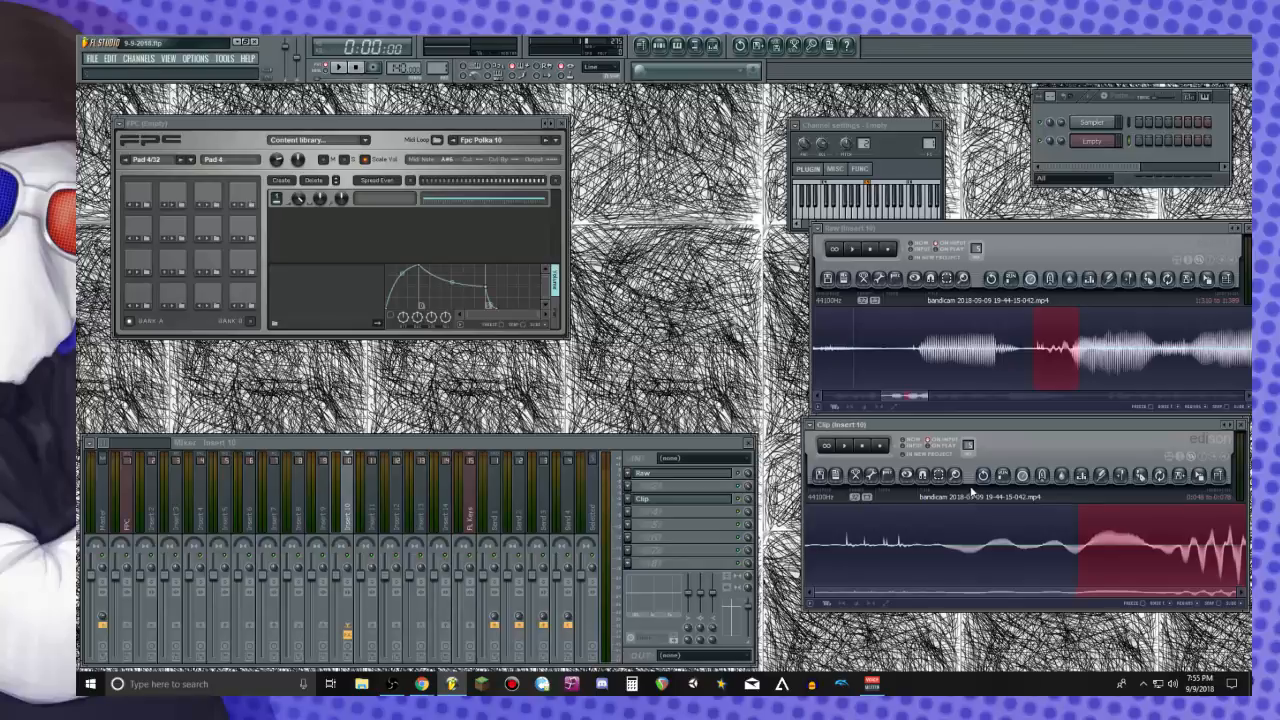
pyautogui.moveTo(1078, 545); pyautogui.dragTo(817, 545)
pyautogui.press('space')
pyautogui.press('space')
pyautogui.press('space')
pyautogui.rightClick(940, 549)
pyautogui.press('space')
pyautogui.press('space')
pyautogui.moveTo(940, 549); pyautogui.dragTo(802, 556)
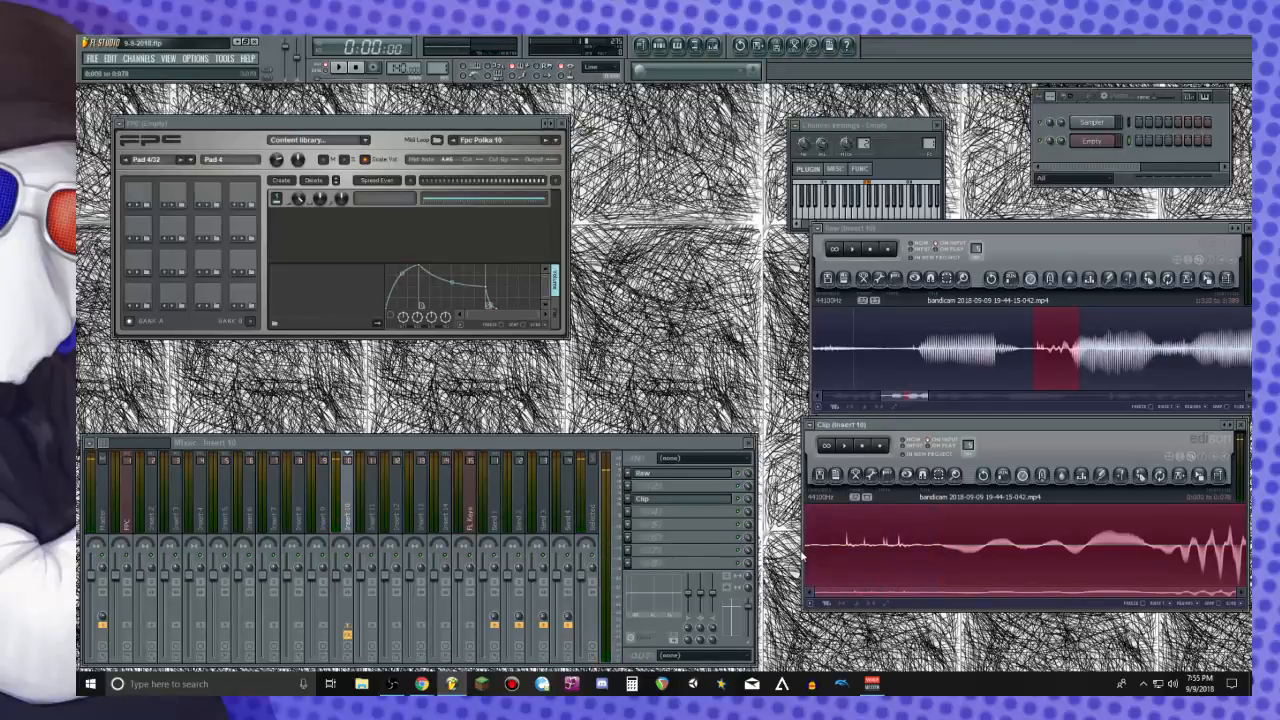
# Fade out the latter part of the sound in the Clip Edison and normalize the whole clip again
pyautogui.moveTo(940, 549); pyautogui.dragTo(941, 549)
pyautogui.press('space')
pyautogui.press('space')
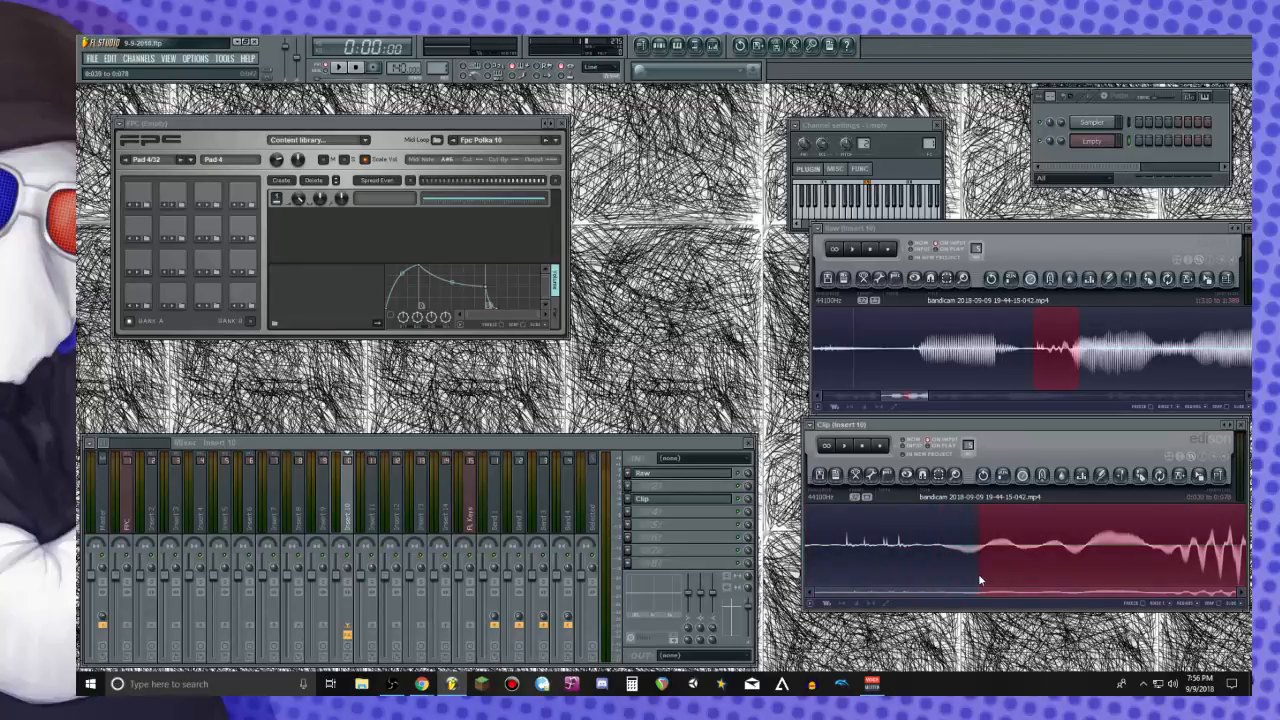
pyautogui.hotkey('alt', 'o')
pyautogui.hotkey('ctrl', 'a')
pyautogui.press('space')
pyautogui.press('space')
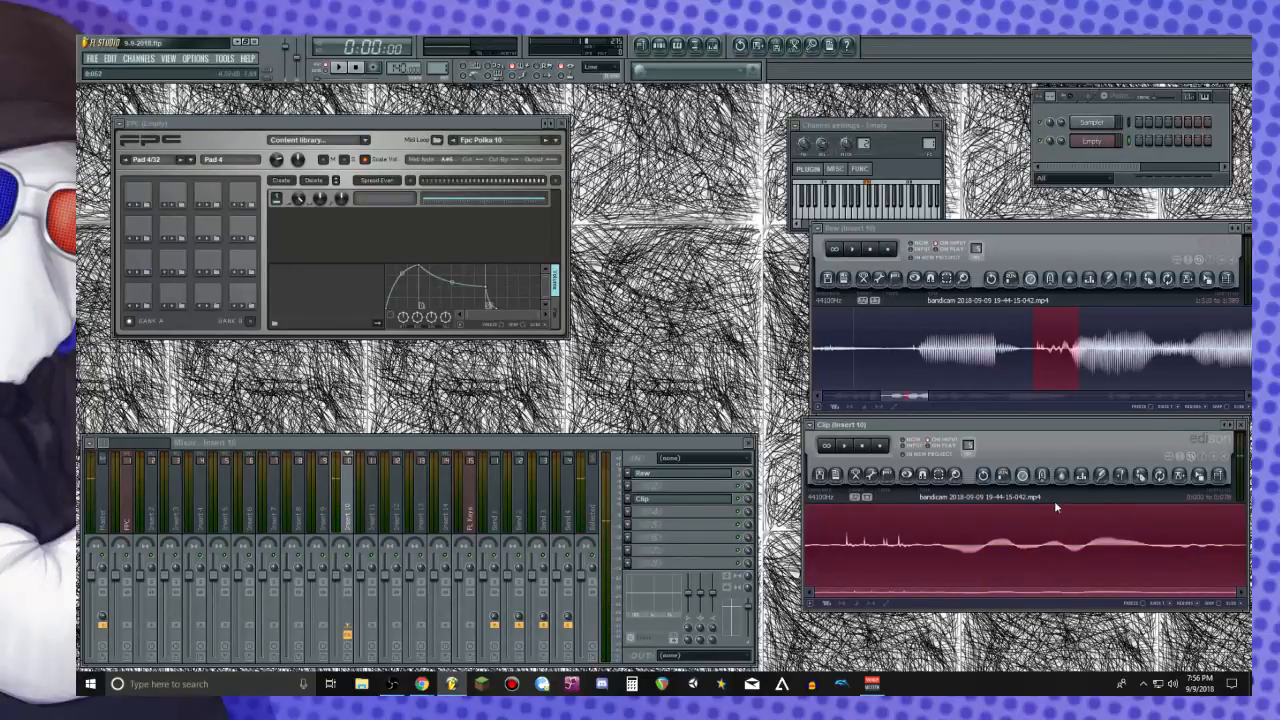
pyautogui.hotkey('ctrl', 'n')
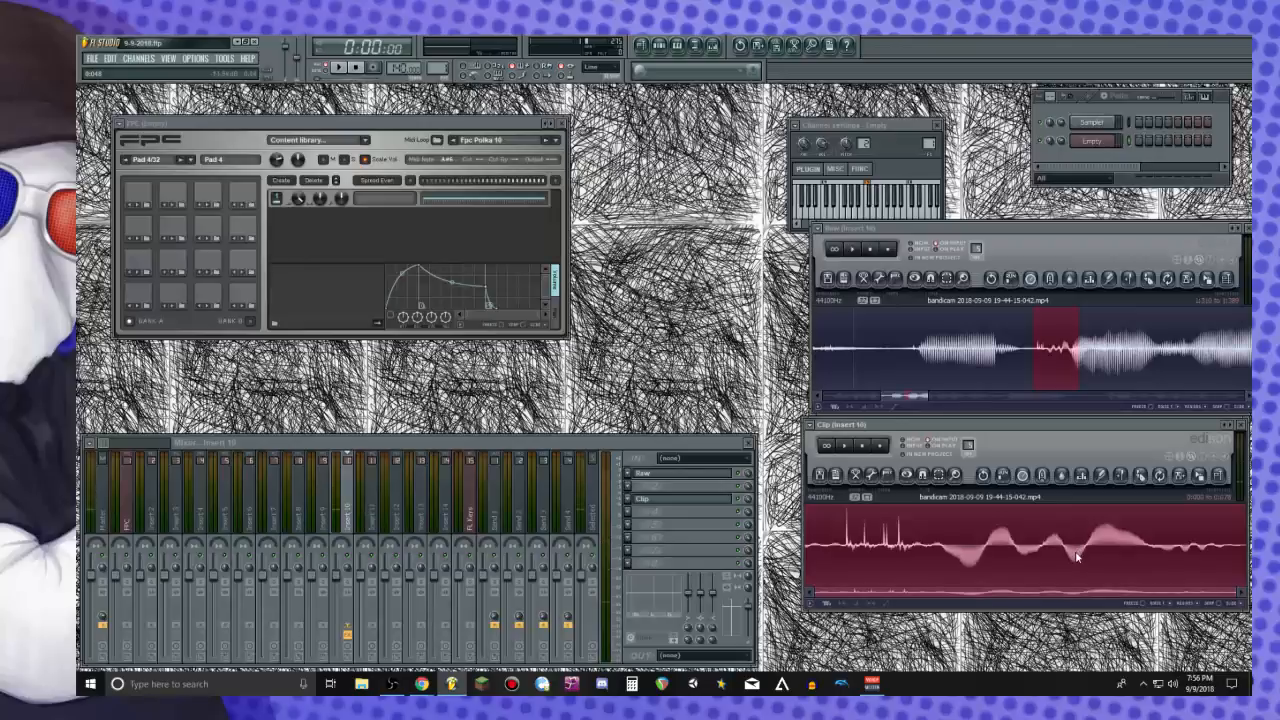
pyautogui.press('space')
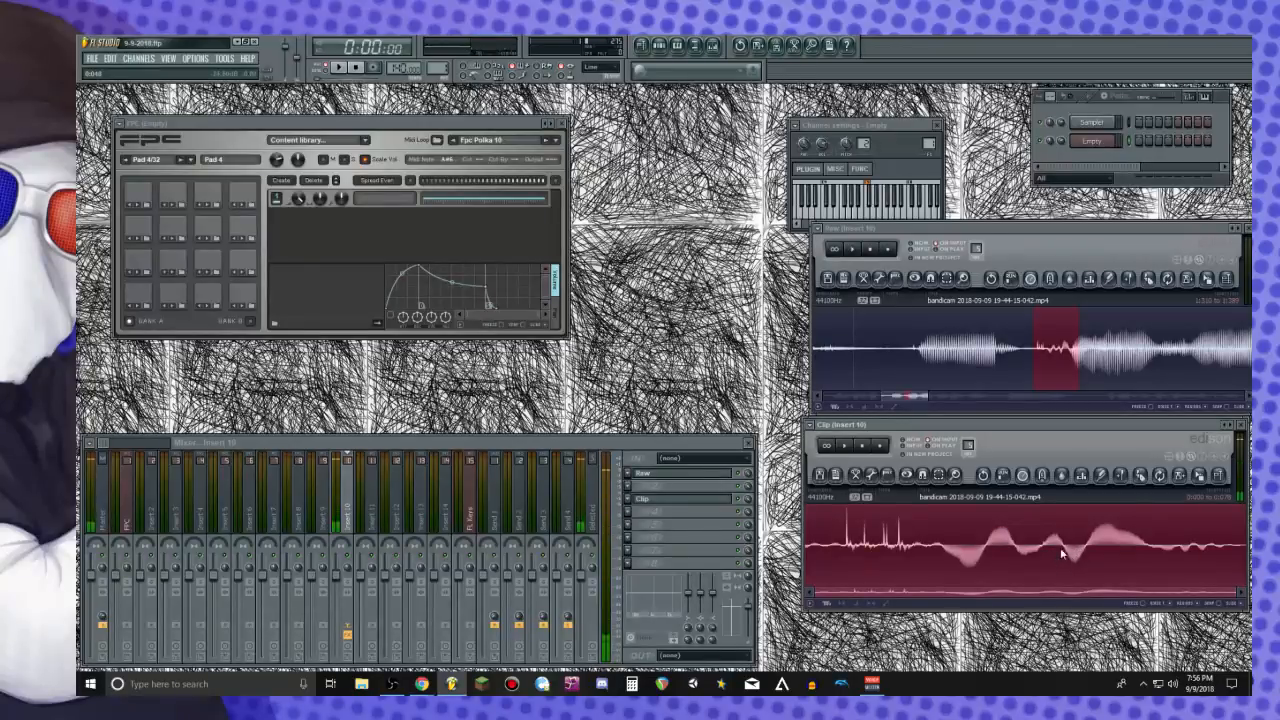
# Delete the quiet lead-in before the first spike in the Clip Edison and play the trimmed sound
pyautogui.moveTo(808, 571); pyautogui.dragTo(830, 572)
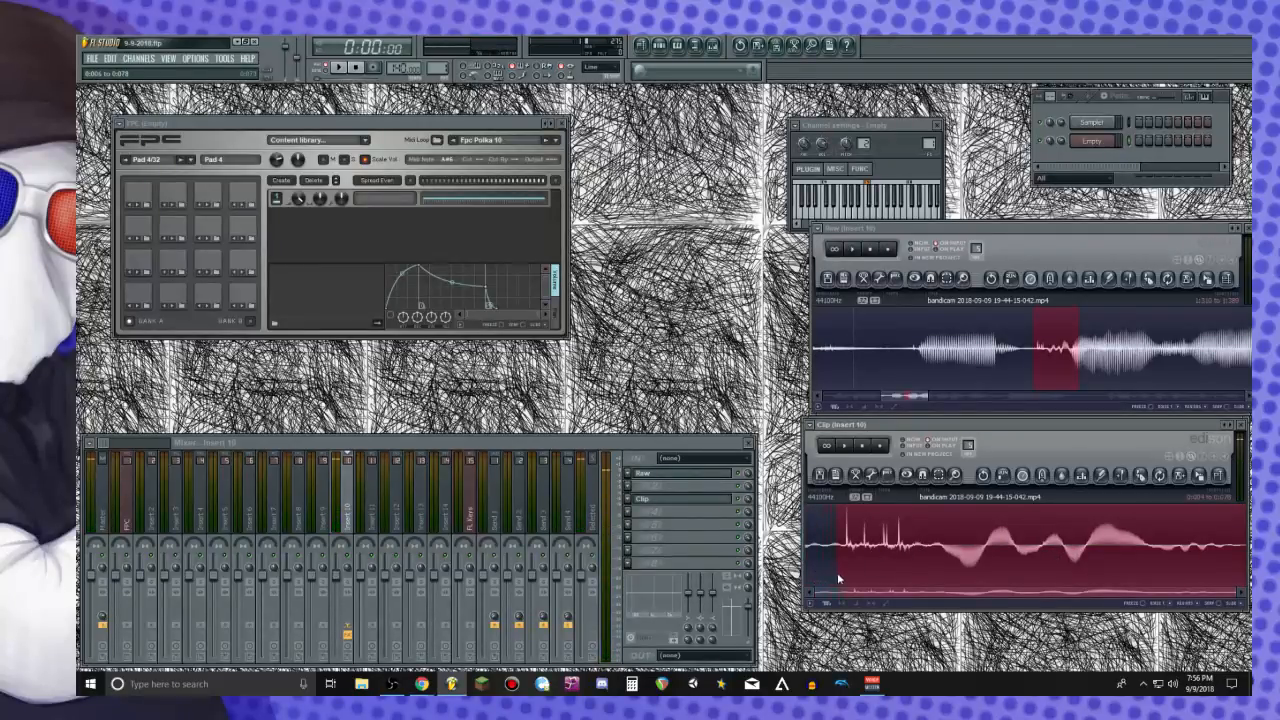
pyautogui.moveTo(1245, 581); pyautogui.dragTo(626, 592)
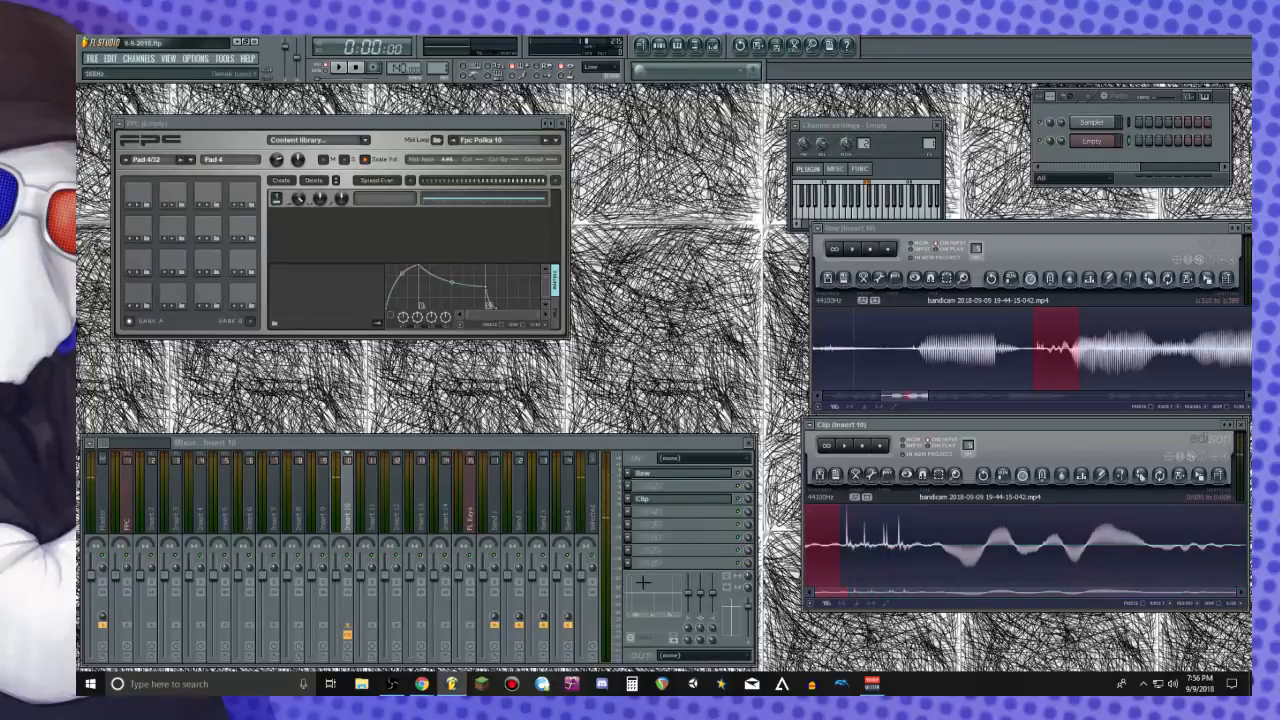
pyautogui.press('Delete')
pyautogui.press('space')
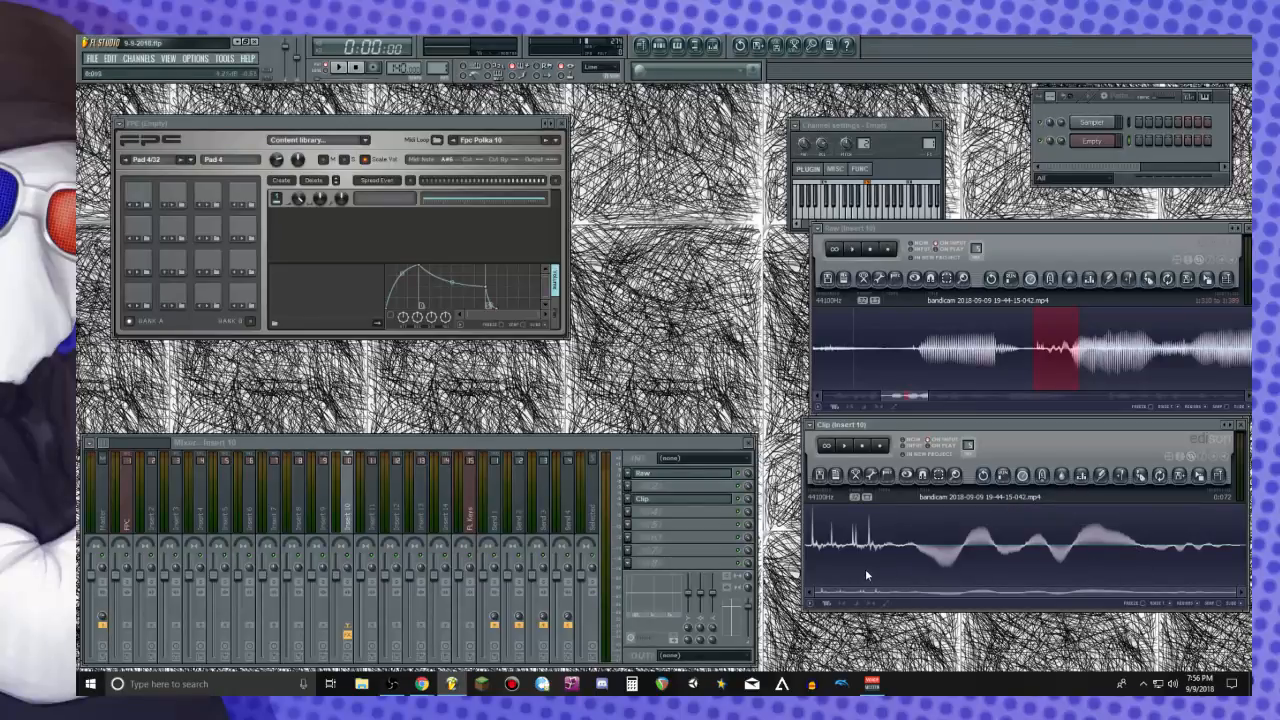
pyautogui.press('space')
pyautogui.press('space')
# Load the trimmed sound from the Clip Edison onto FPC's Pad 1 and play the pad
pyautogui.moveTo(1199, 477); pyautogui.dragTo(143, 296)
pyautogui.click(143, 296)
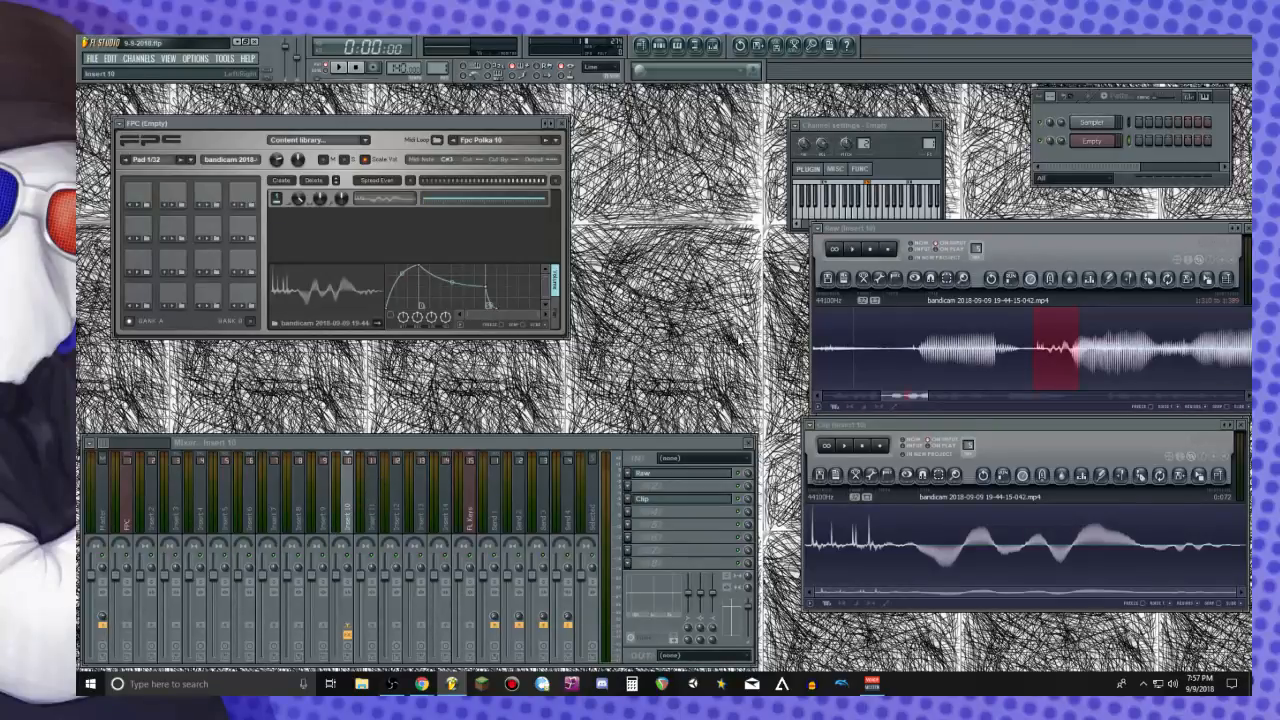
pyautogui.click(141, 294)
pyautogui.click(137, 303)
# Play different parts of the voice recording in the Raw Edison to find the next usable sound
pyautogui.scroll(-2, 1080, 340)
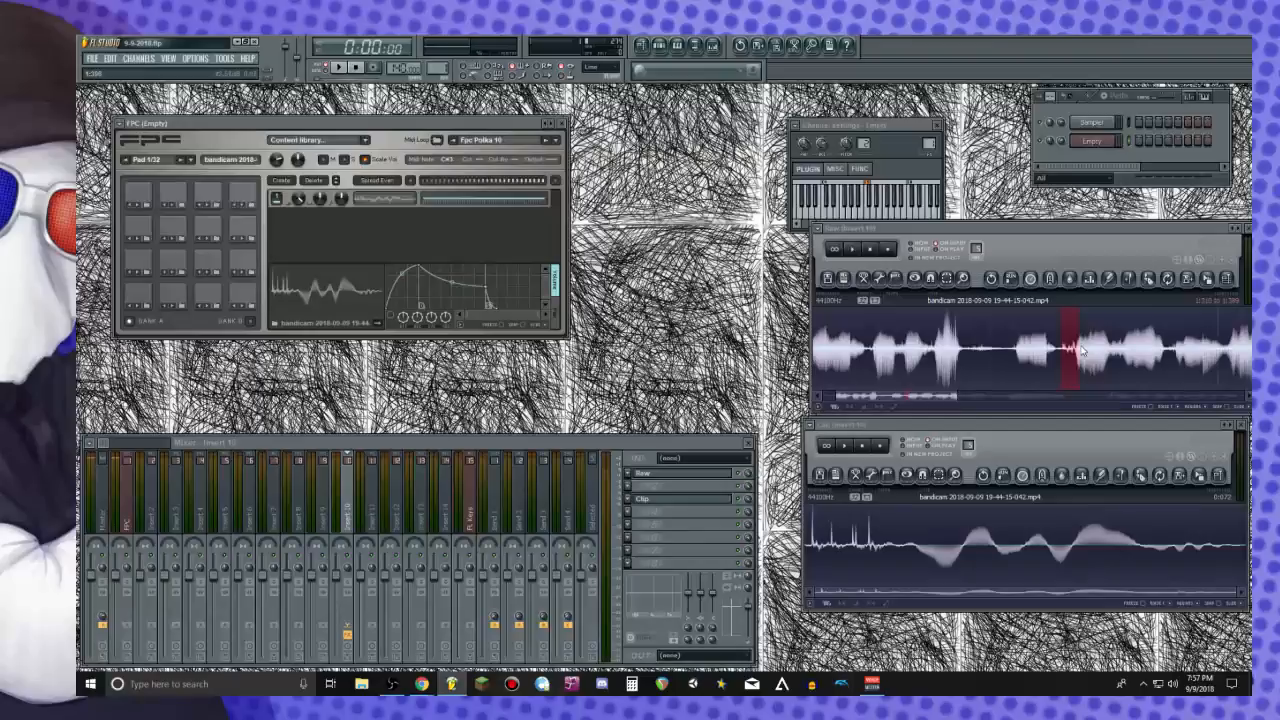
pyautogui.scroll(-1, 1080, 350)
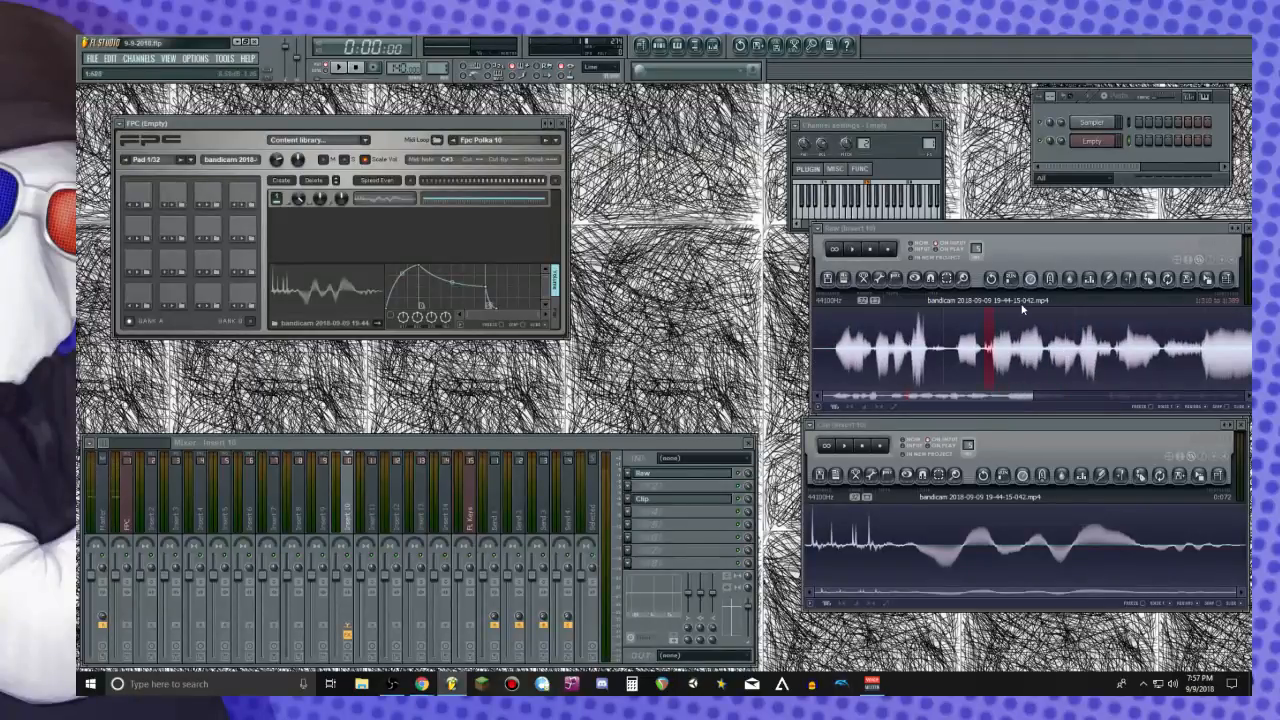
pyautogui.press('space')
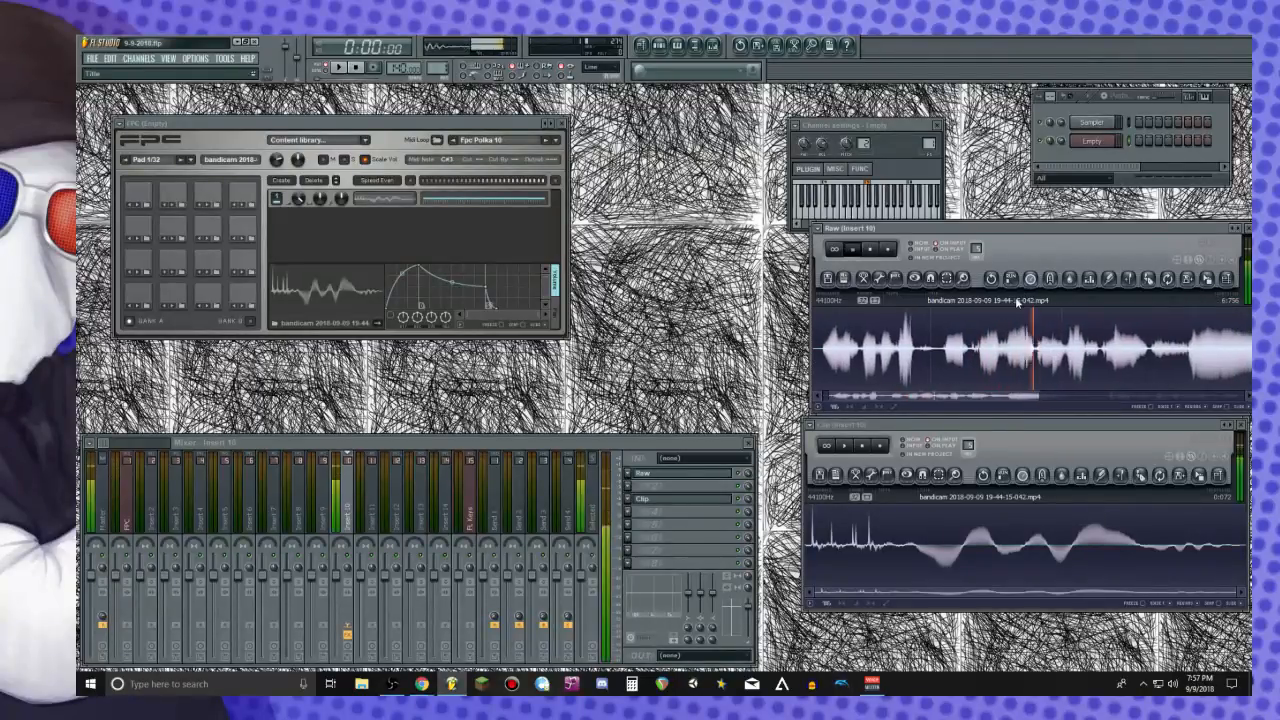
pyautogui.press('space')
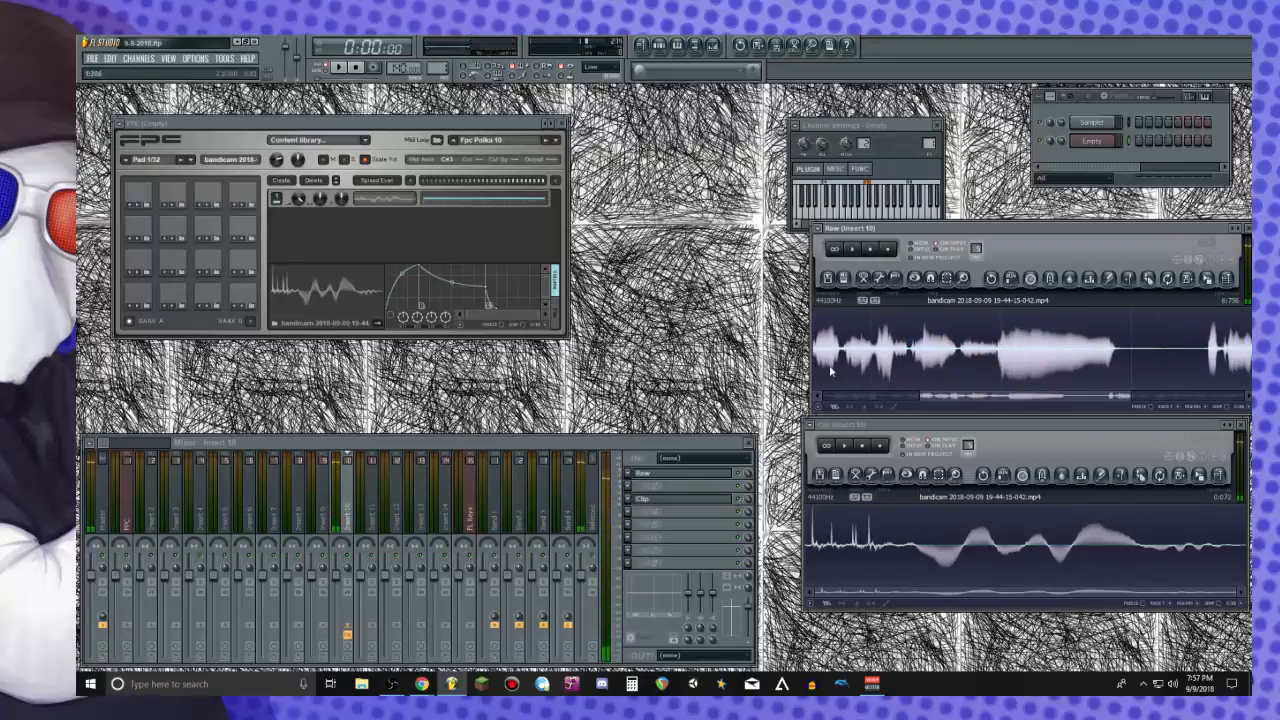
pyautogui.press('space')
pyautogui.press('space')
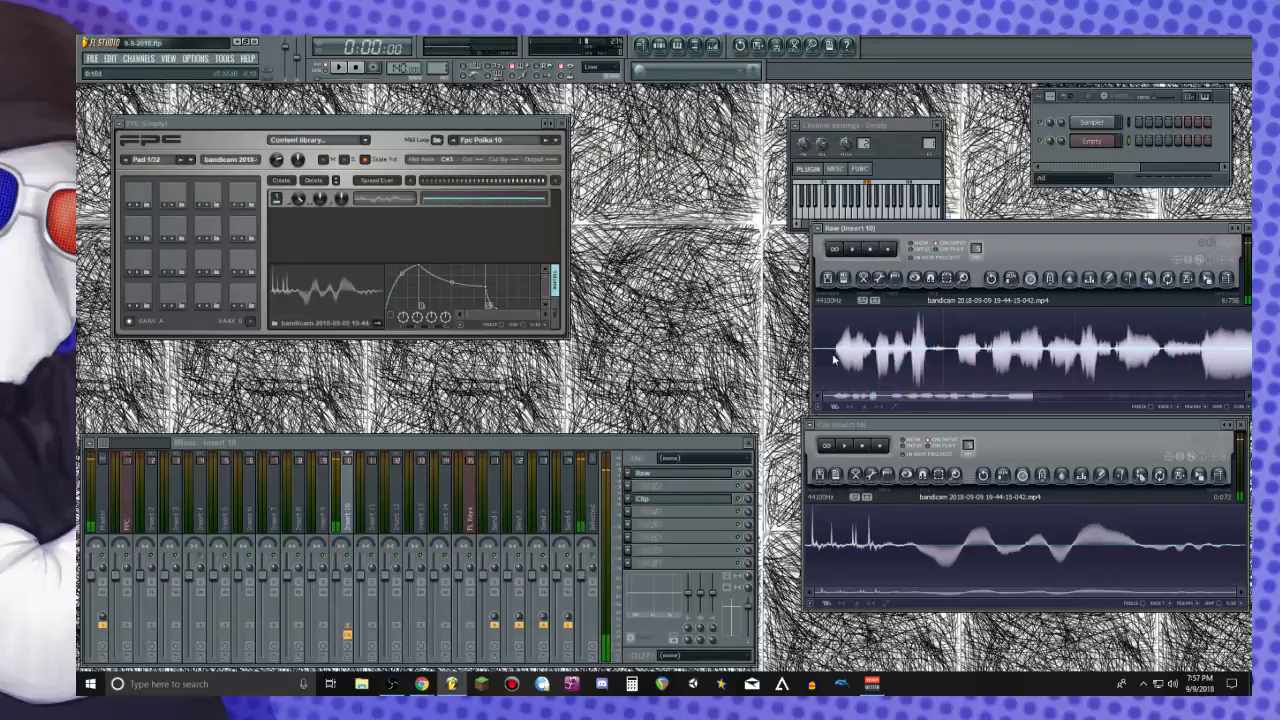
# Select the rising onset of the first word in the Raw Edison, about 0.07 s long
pyautogui.moveTo(834, 352); pyautogui.dragTo(843, 353)
pyautogui.press('space')
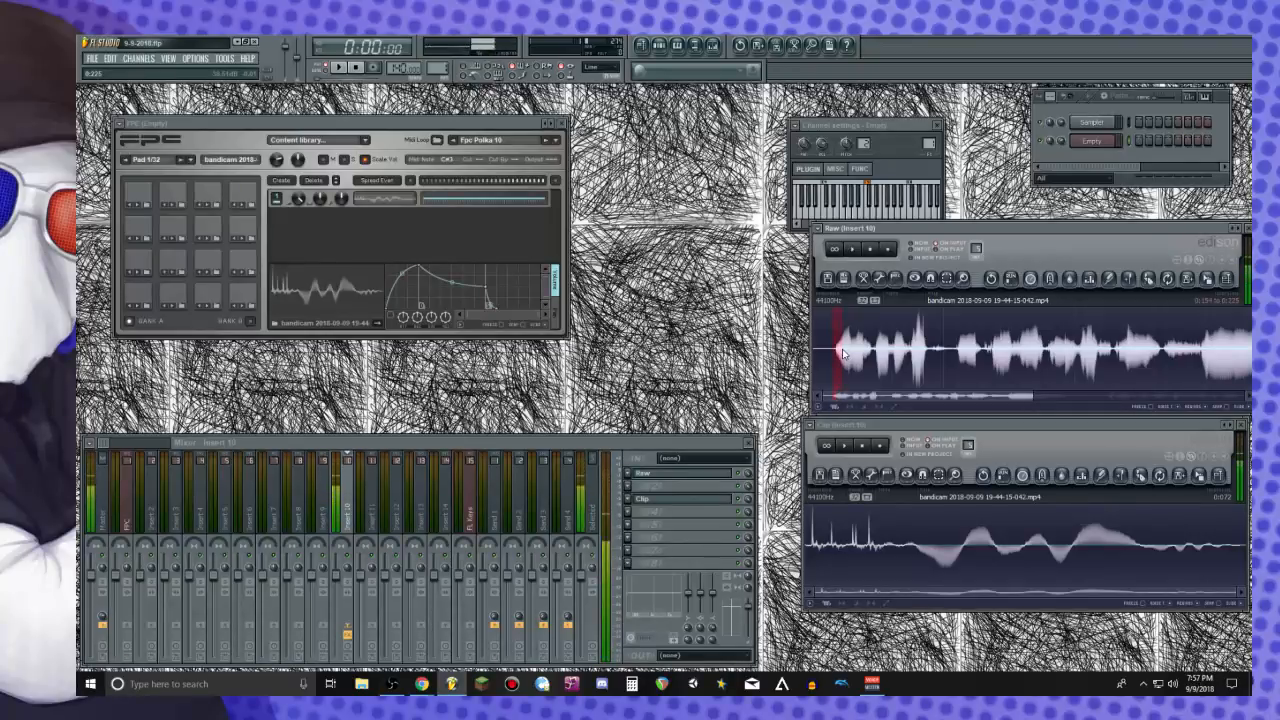
pyautogui.press('space')
pyautogui.scroll(5, 842, 358)
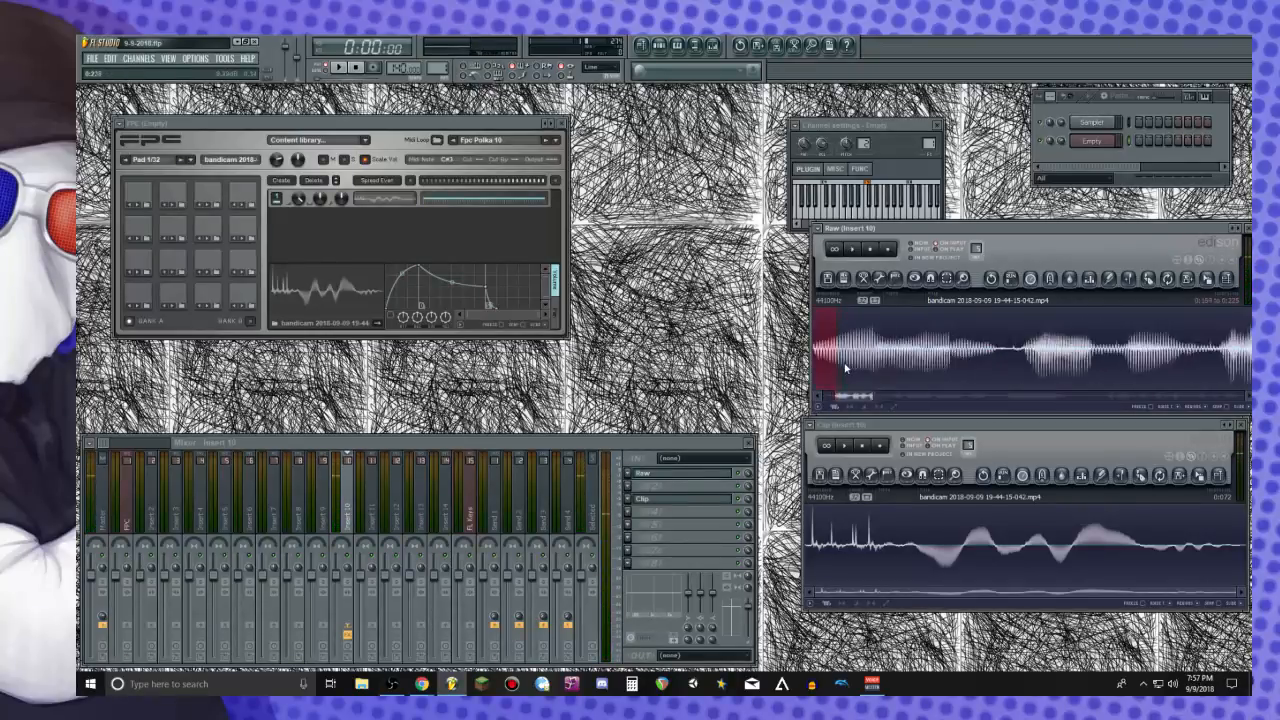
pyautogui.moveTo(952, 371); pyautogui.dragTo(960, 376)
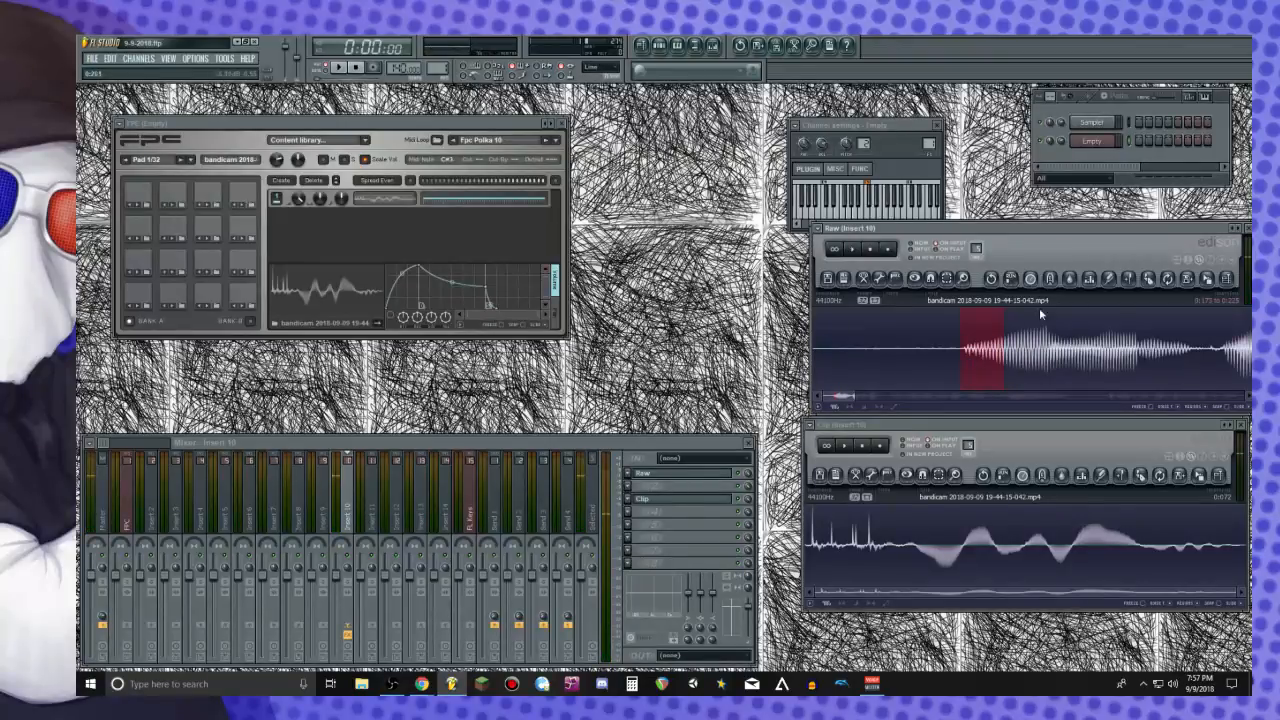
pyautogui.moveTo(1003, 362); pyautogui.dragTo(1022, 363)
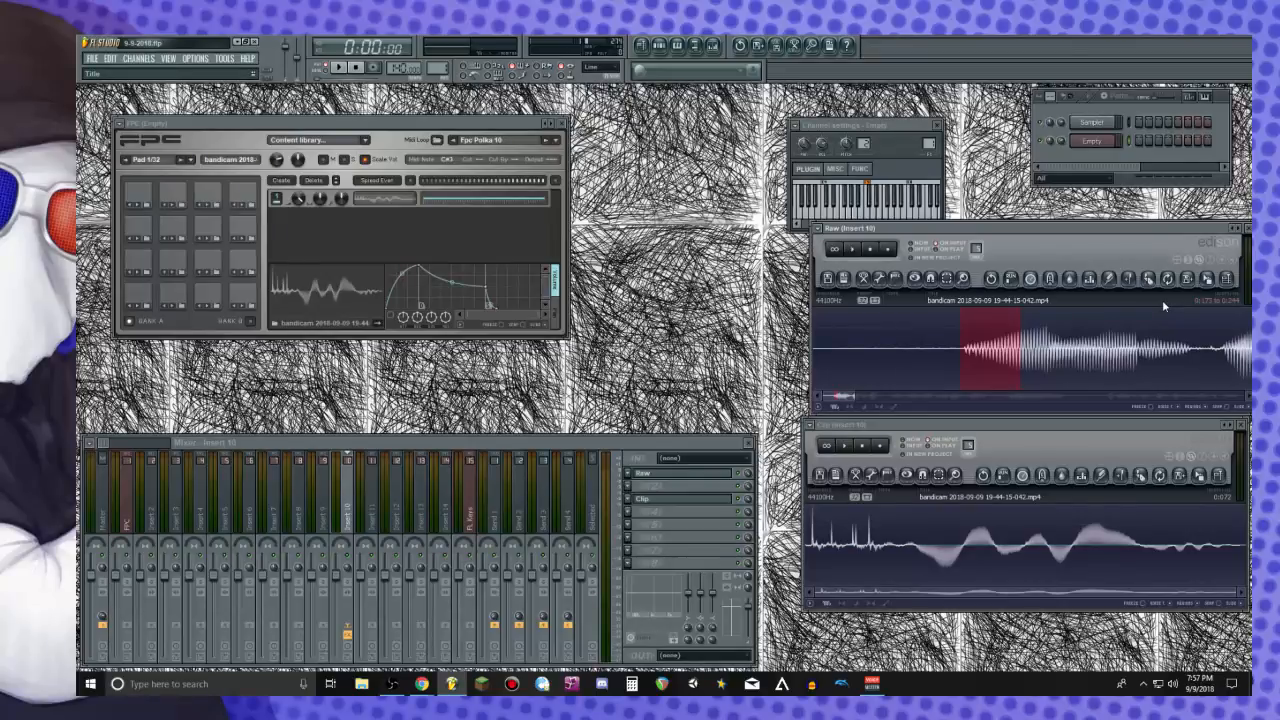
# Copy the selected onset from the Raw Edison into the Clip Edison and play it
pyautogui.moveTo(1207, 278); pyautogui.dragTo(973, 497)
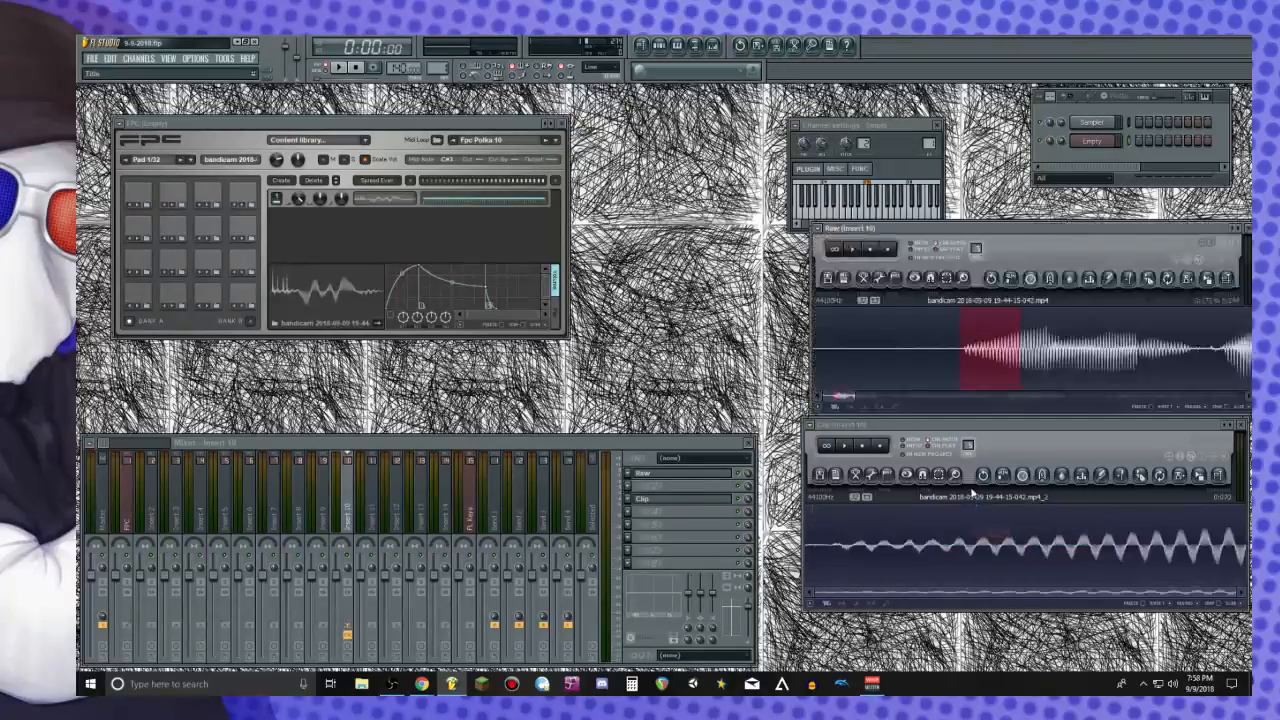
pyautogui.click(1009, 446)
pyautogui.press('space')
pyautogui.press('space')
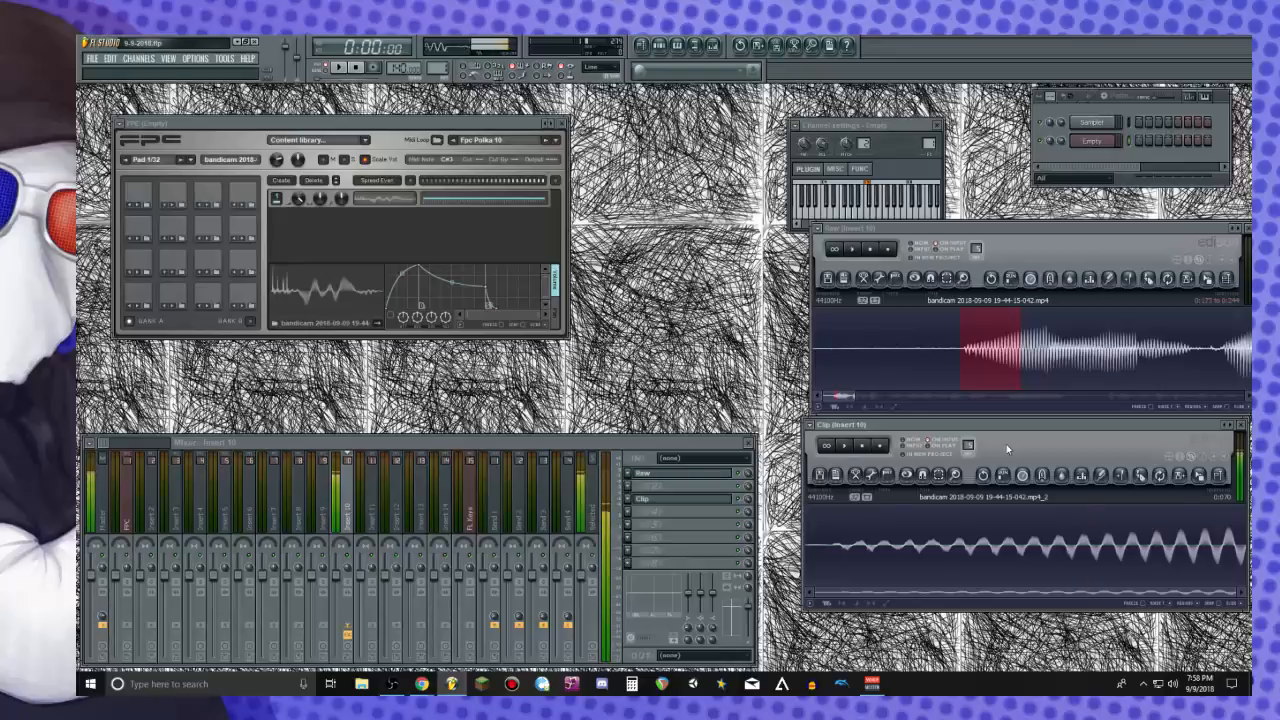
# Normalize the whole sound in the Clip Edison and fade out its second half
pyautogui.doubleClick(1076, 562)
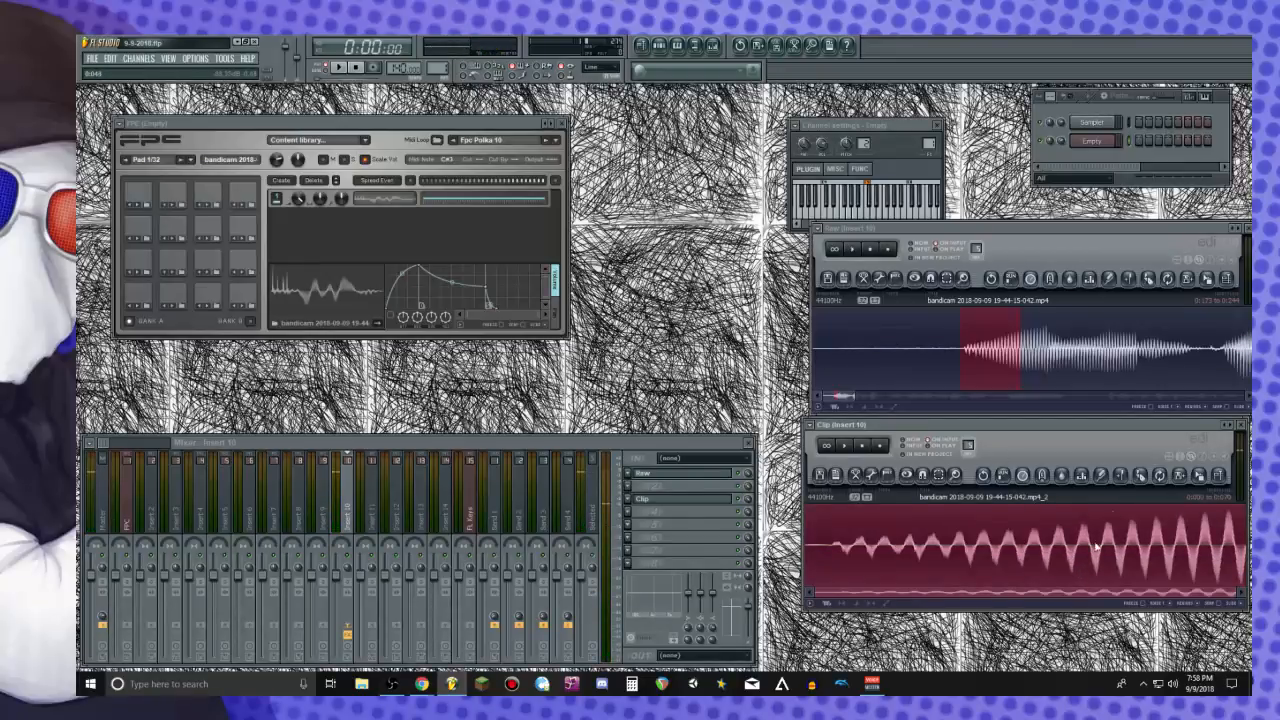
pyautogui.moveTo(829, 558); pyautogui.dragTo(981, 573)
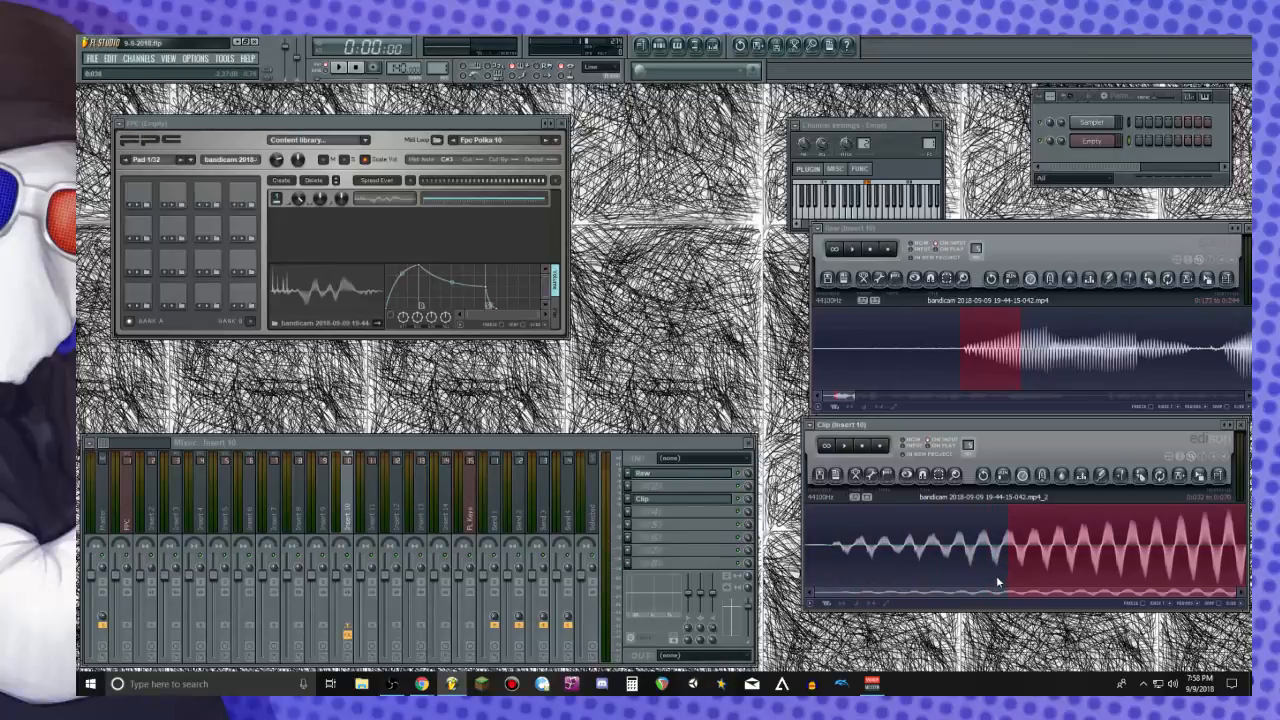
pyautogui.hotkey('alt', 'o')
pyautogui.moveTo(1010, 553); pyautogui.dragTo(571, 557)
pyautogui.moveTo(1189, 549); pyautogui.dragTo(966, 570)
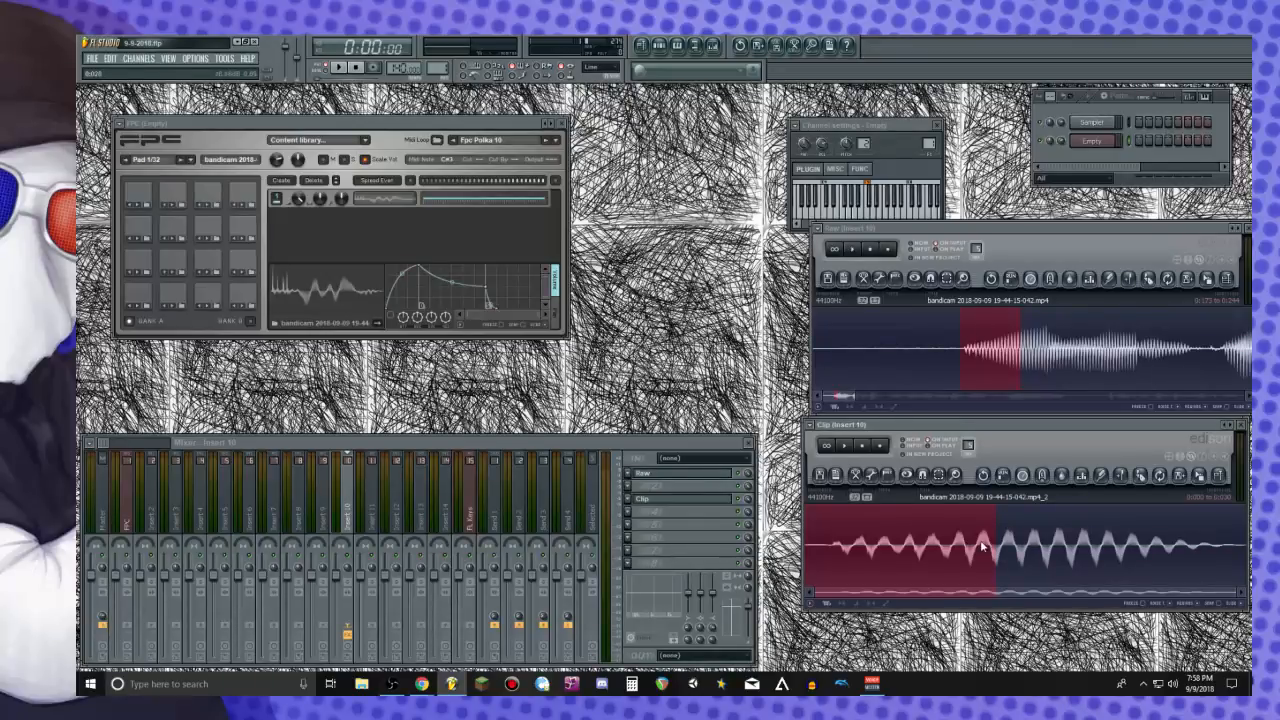
# Audition the faded sound in the Clip Edison, delete its flat lead-in and play the trimmed result
pyautogui.press('space')
pyautogui.press('space')
pyautogui.moveTo(808, 562); pyautogui.dragTo(699, 566)
pyautogui.press('space')
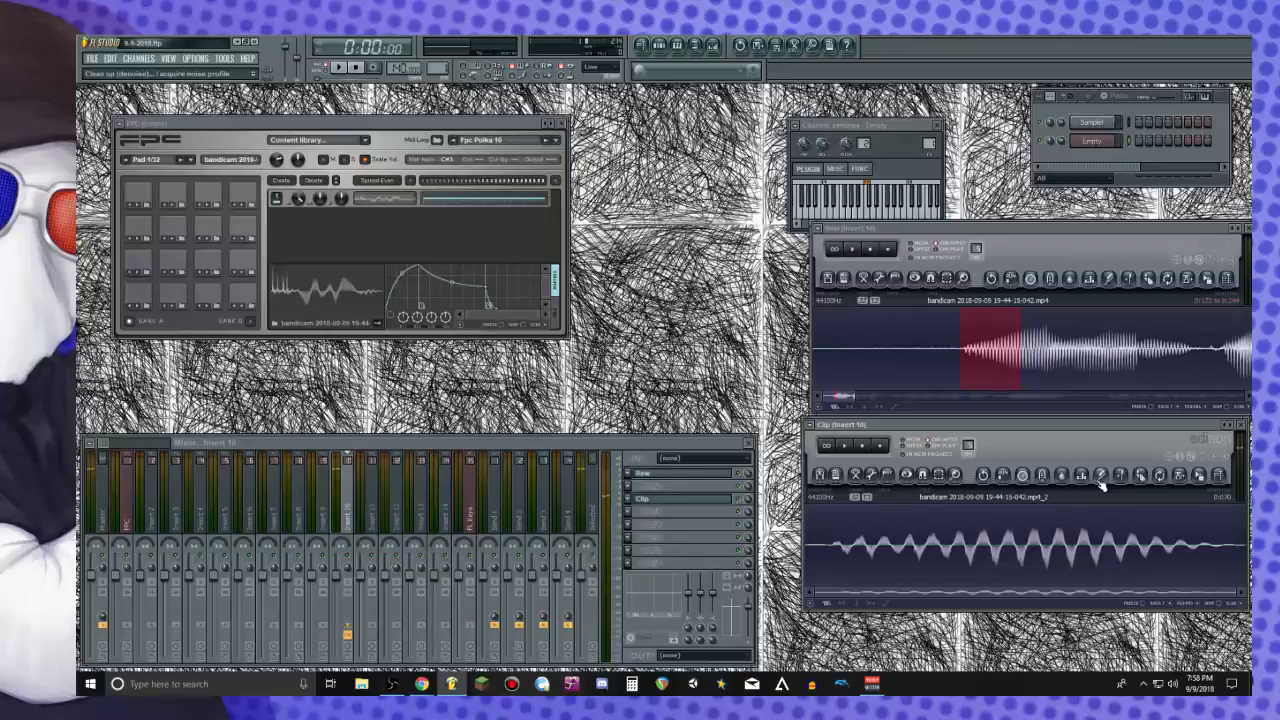
pyautogui.moveTo(814, 580); pyautogui.dragTo(838, 577)
pyautogui.press('Delete')
pyautogui.press('space')
pyautogui.press('space')
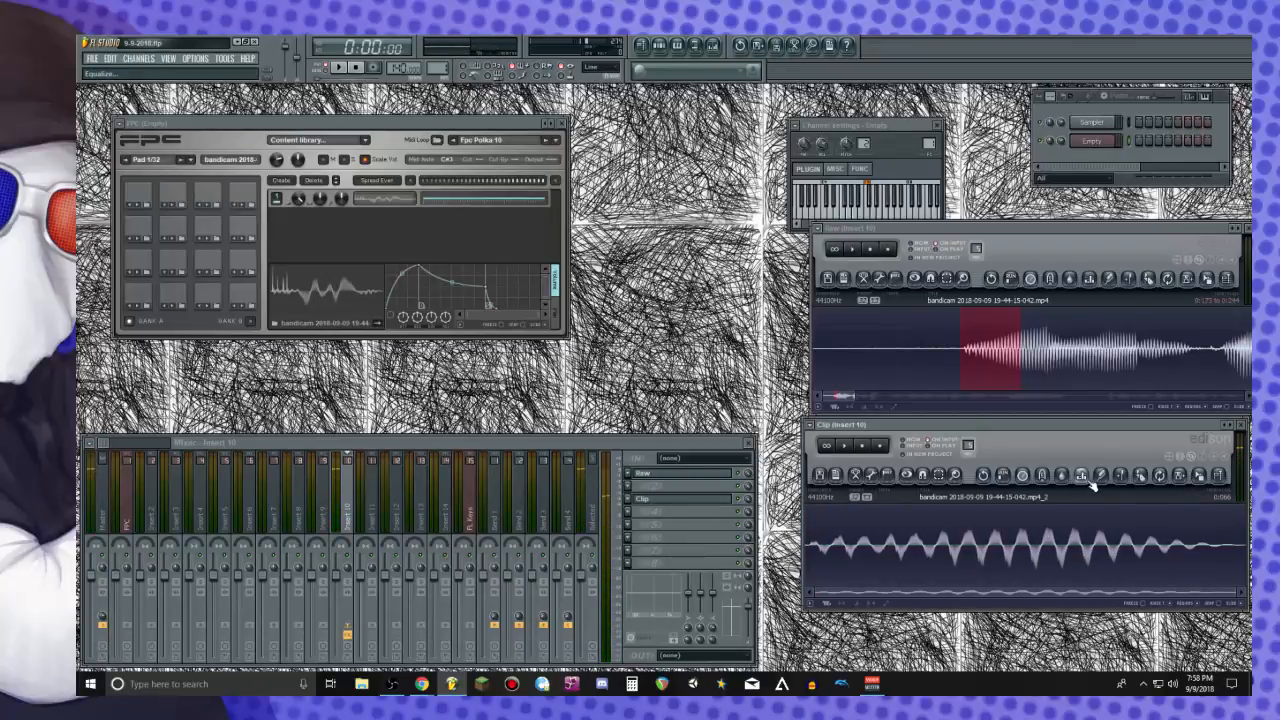
# Lower the clip's coarse pitch in two passes of the Time stretcher / pitch shifter
pyautogui.click(1024, 476)
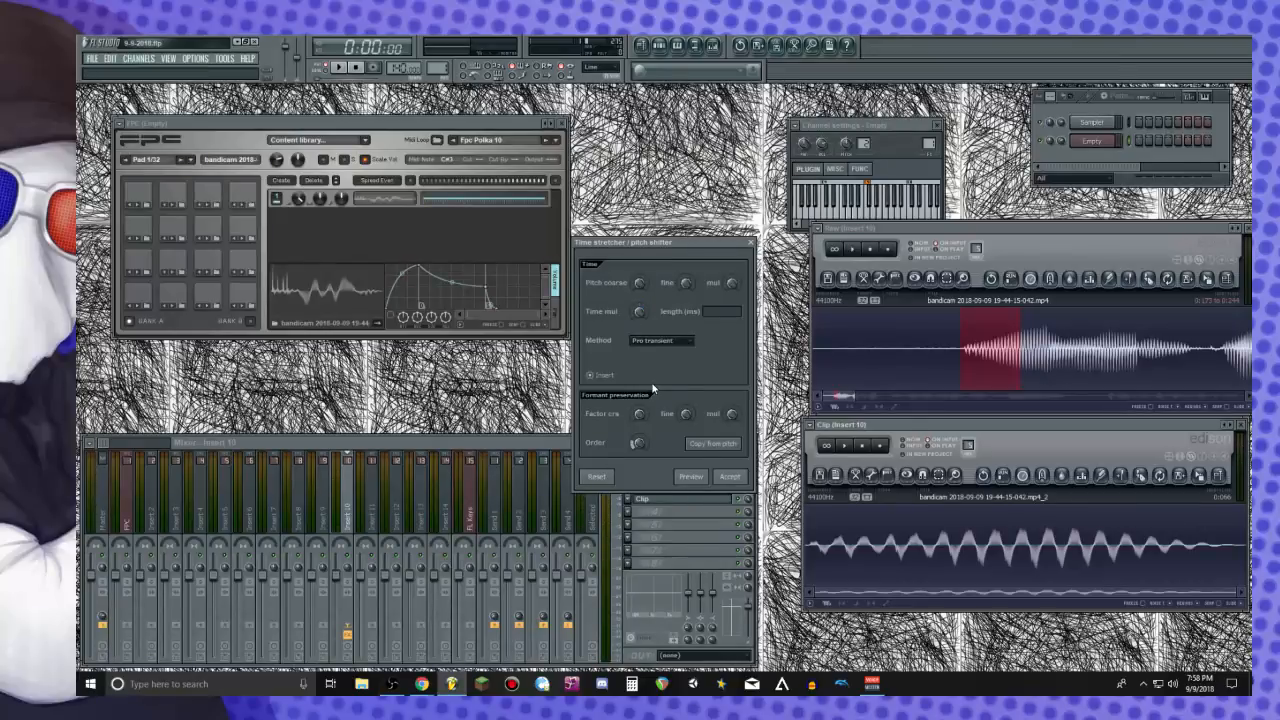
pyautogui.press('space')
pyautogui.moveTo(637, 286); pyautogui.dragTo(637, 312)
pyautogui.press('space')
pyautogui.click(730, 476)
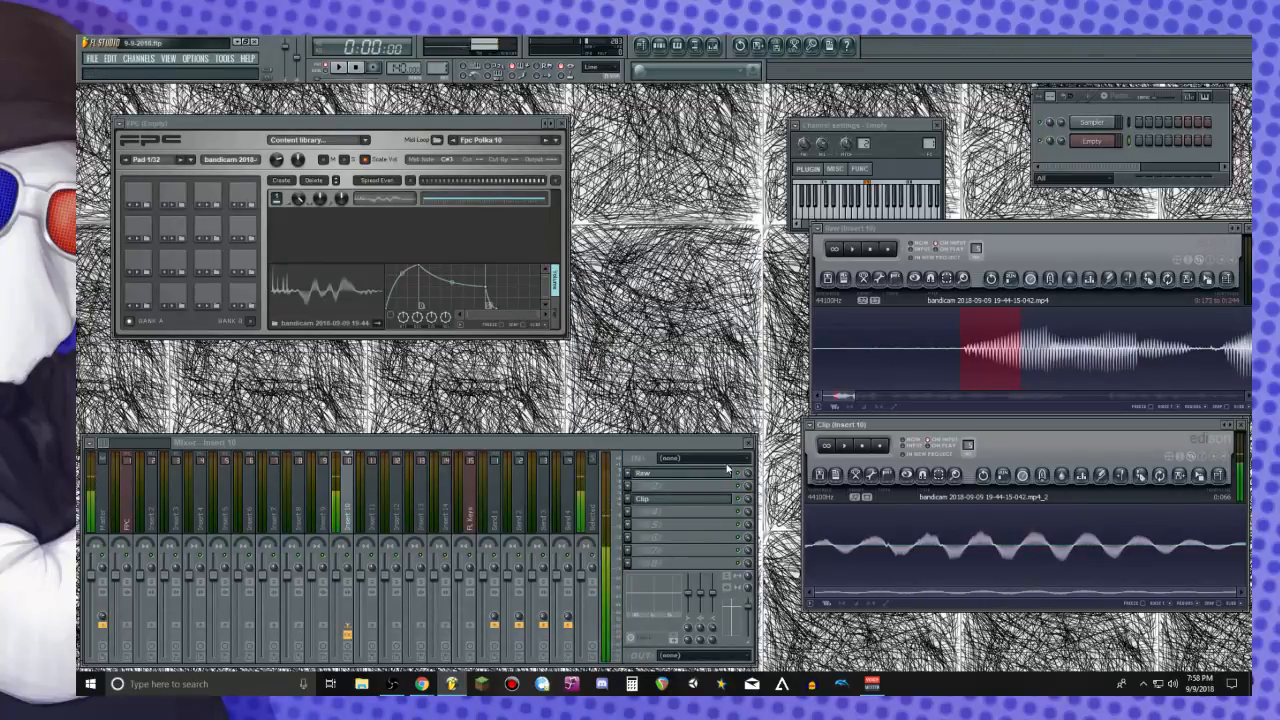
pyautogui.click(1040, 476)
pyautogui.moveTo(638, 282); pyautogui.dragTo(639, 286)
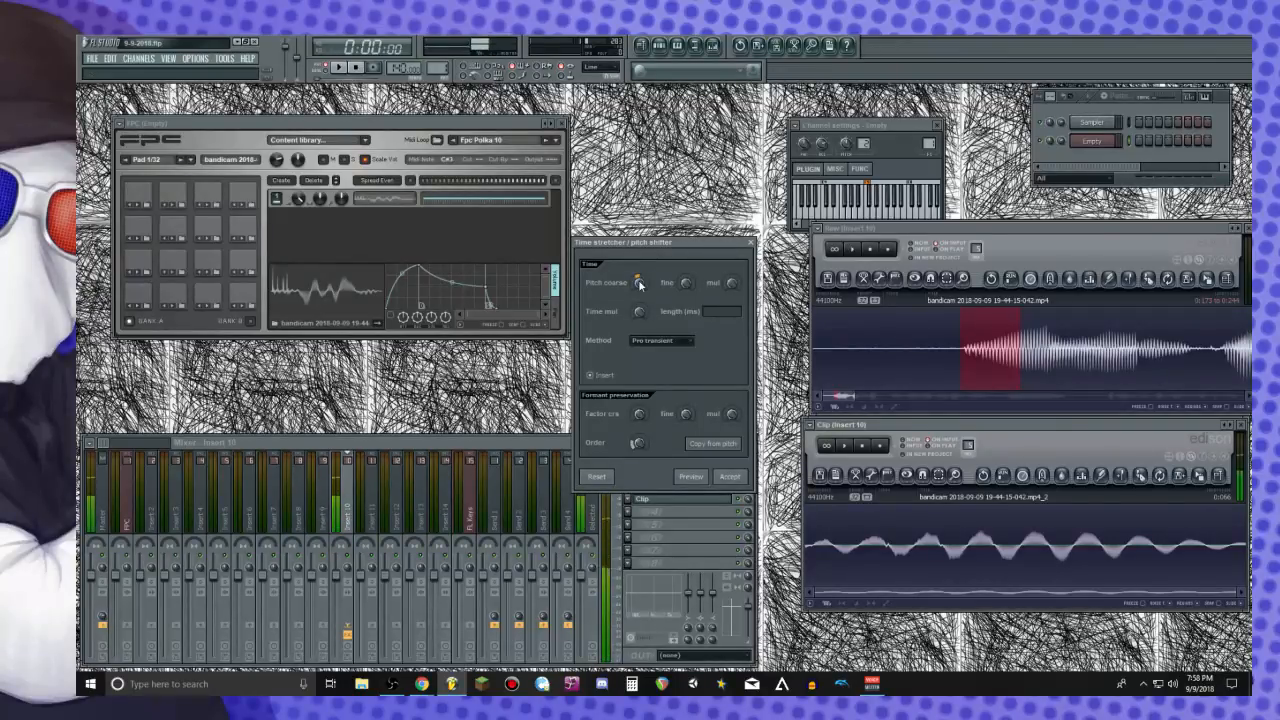
pyautogui.click(740, 478)
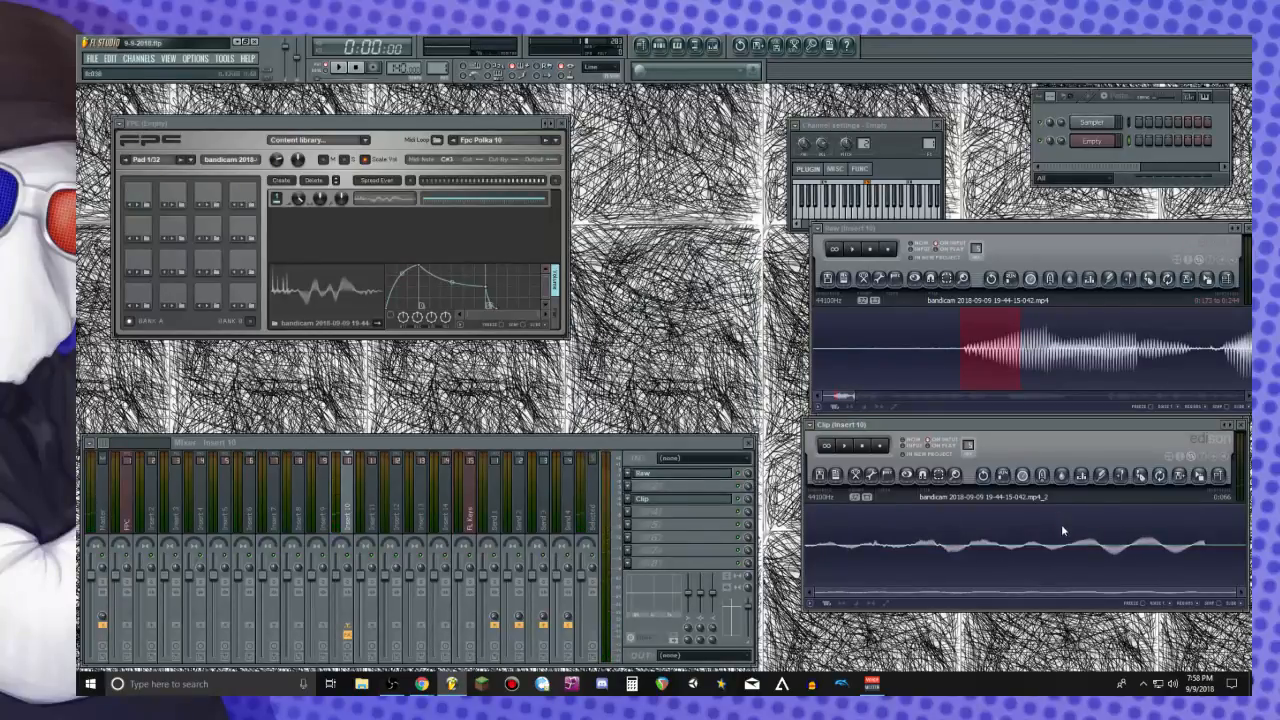
# Normalize the whole pitched-down sound in the Clip Edison and play it
pyautogui.doubleClick(1058, 552)
pyautogui.hotkey('ctrl', 'n')
pyautogui.press('space')
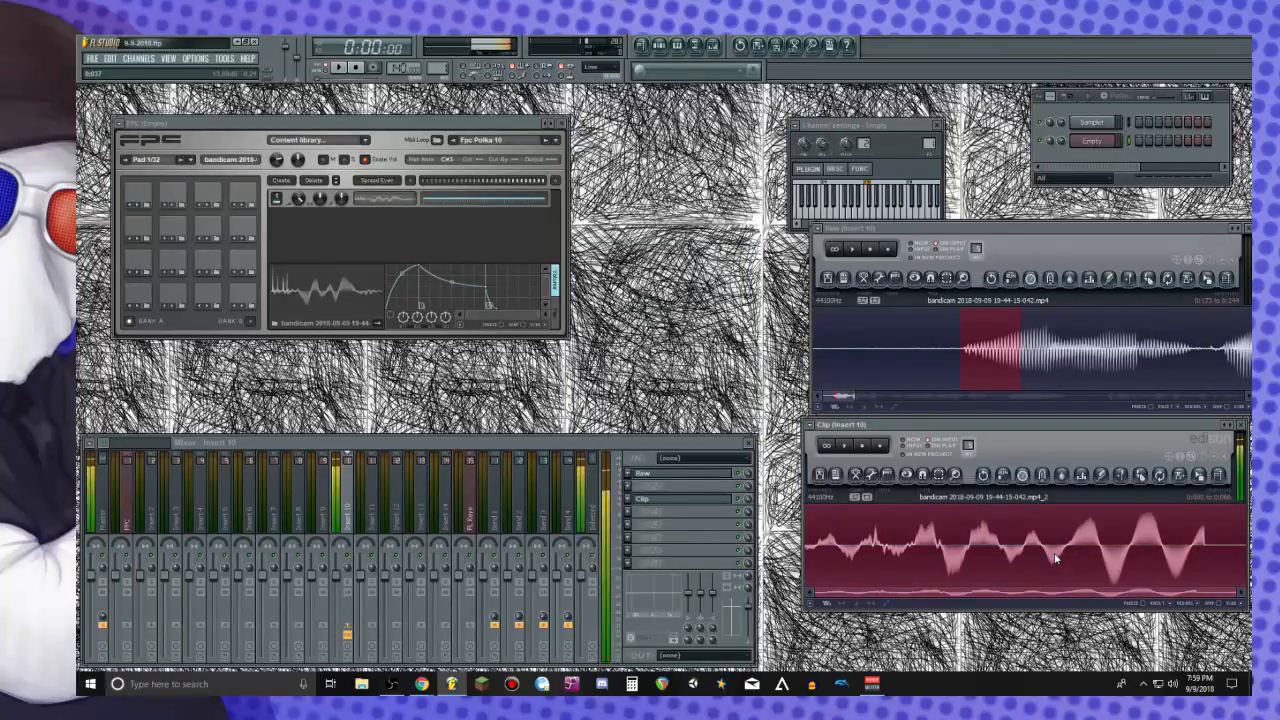
# Add the pitched-down sound as a second layer on FPC's Pad 1 and play the pad
pyautogui.moveTo(1205, 485); pyautogui.dragTo(354, 251)
pyautogui.click(172, 292)
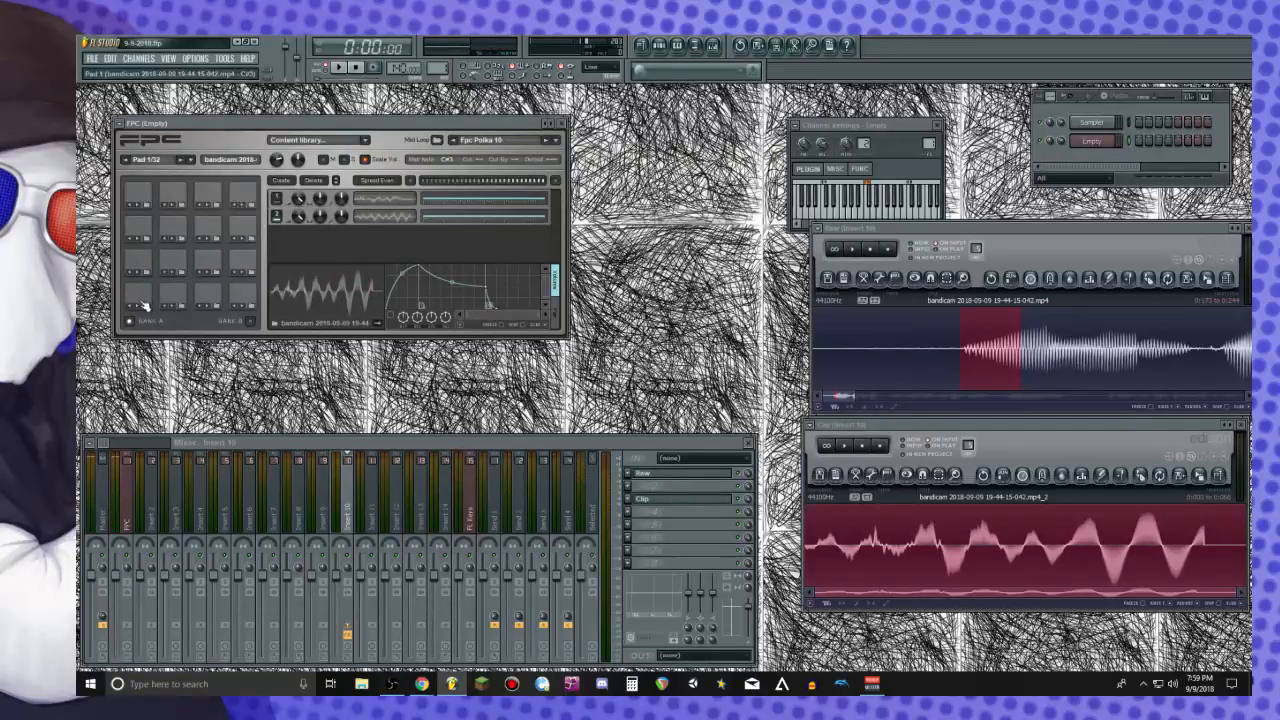
pyautogui.click(140, 302)
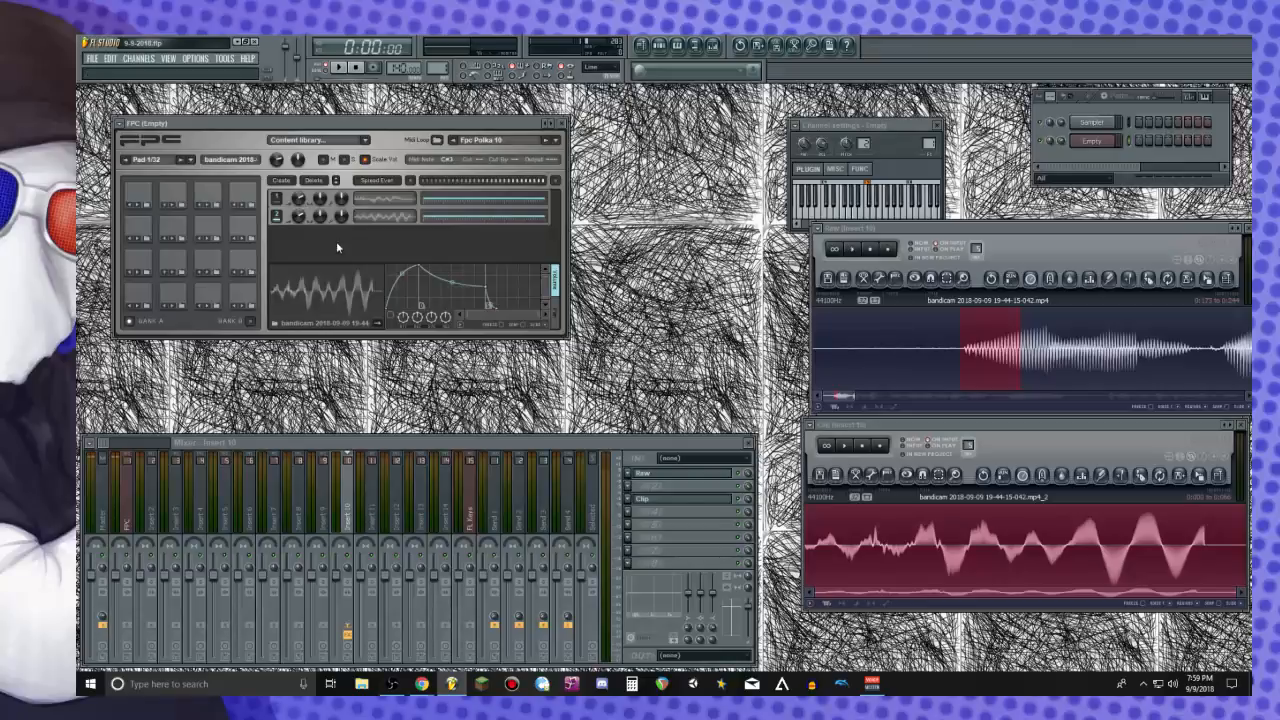
pyautogui.click(138, 298)
# Play the Raw recording and audition the noisy passage just before its long sustained sound
pyautogui.click(1097, 233)
pyautogui.scroll(-10, 989, 364)
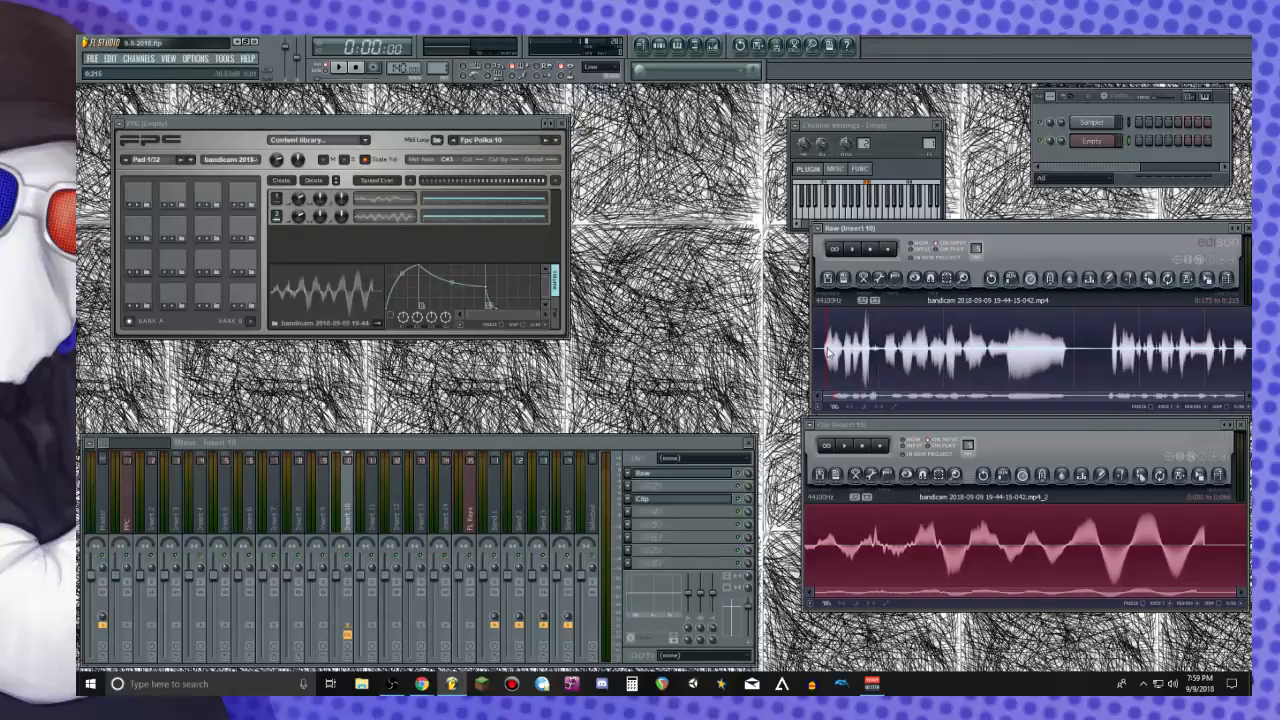
pyautogui.press('space')
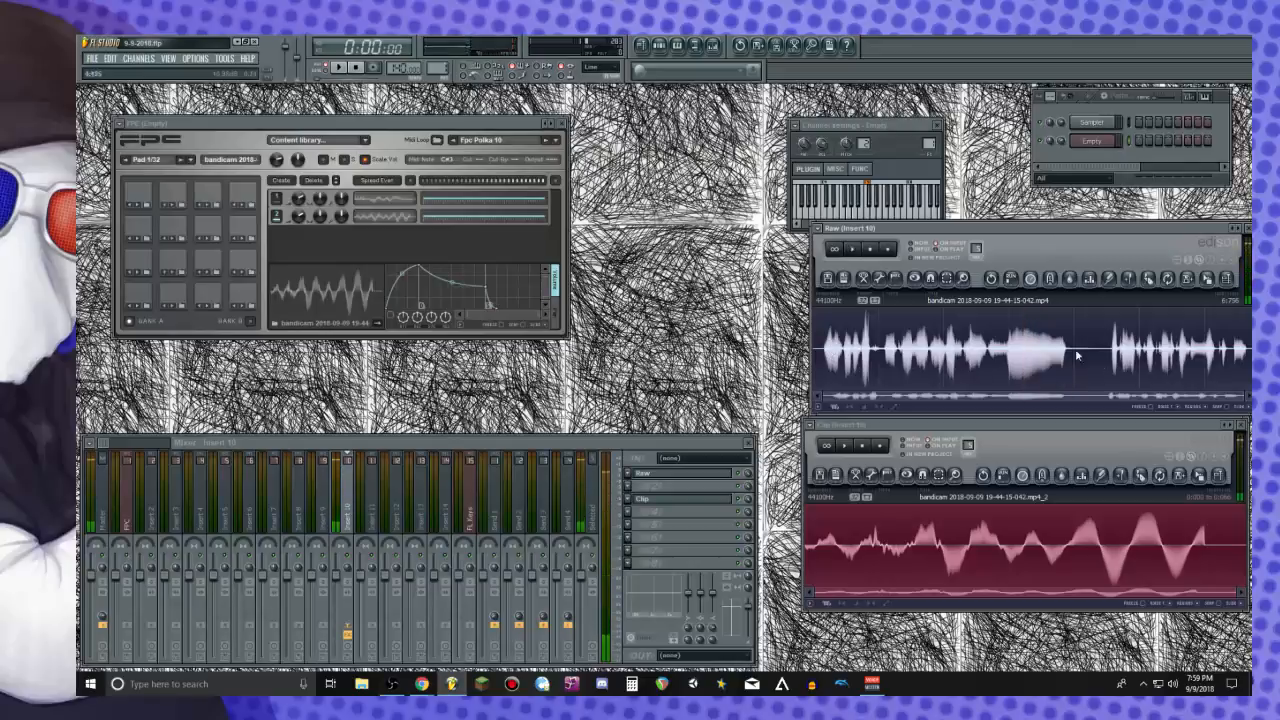
pyautogui.moveTo(990, 355); pyautogui.dragTo(1010, 362)
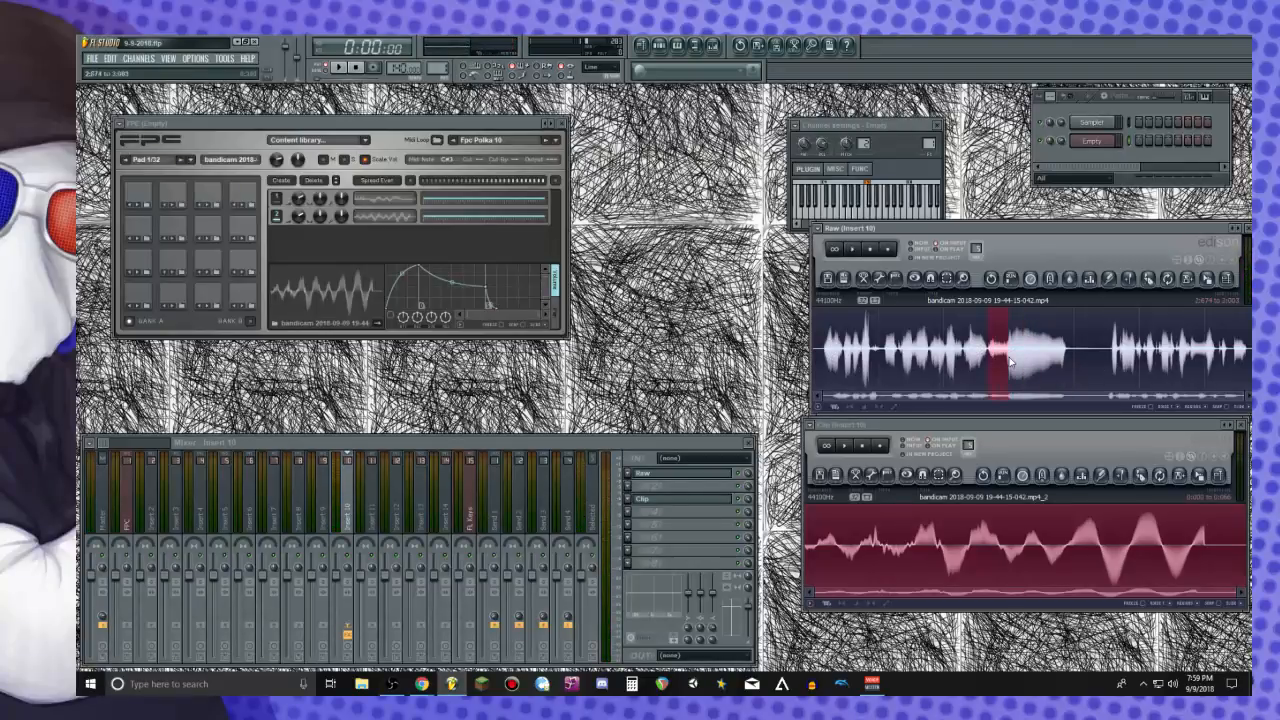
pyautogui.scroll(4, 997, 372)
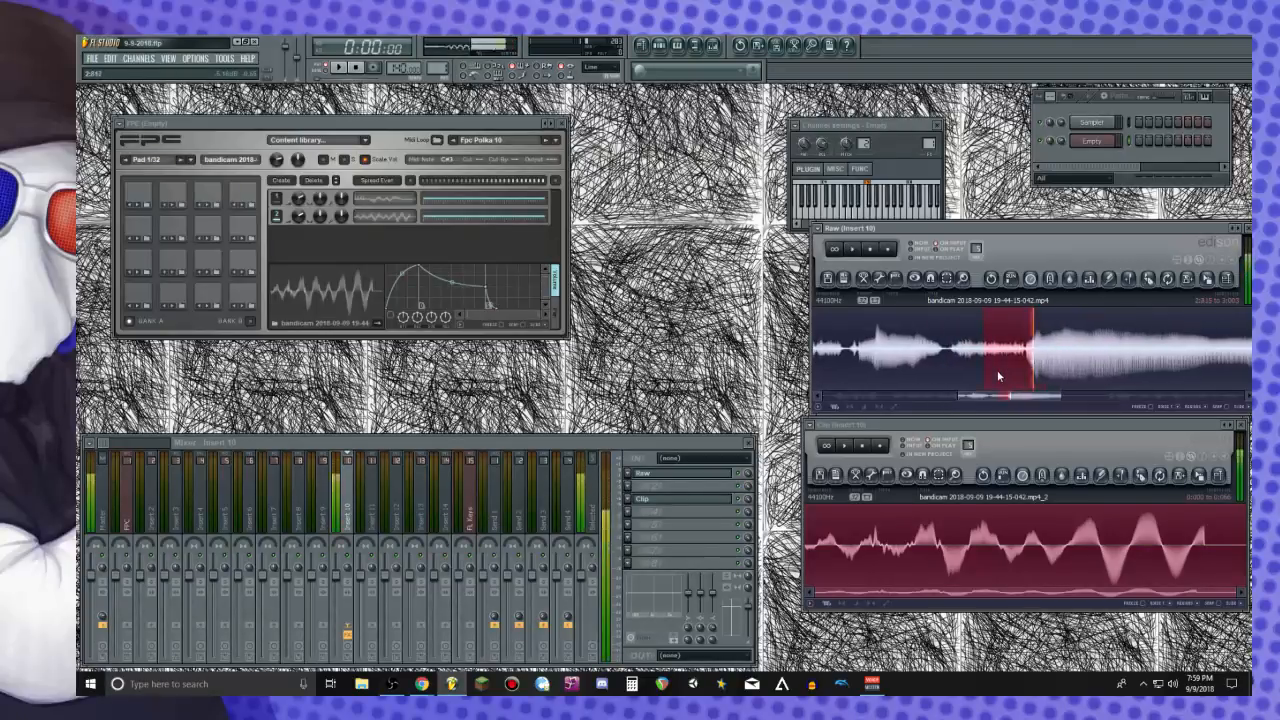
pyautogui.moveTo(1022, 375); pyautogui.dragTo(1026, 375)
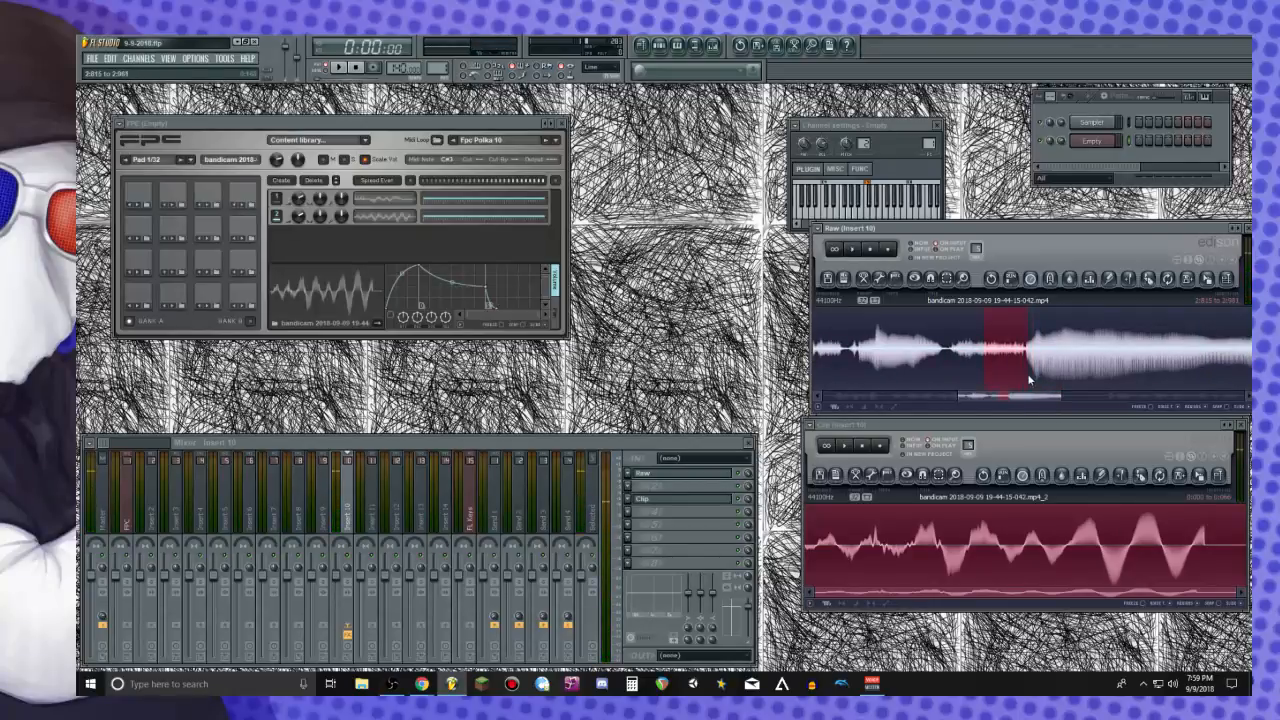
pyautogui.press('space')
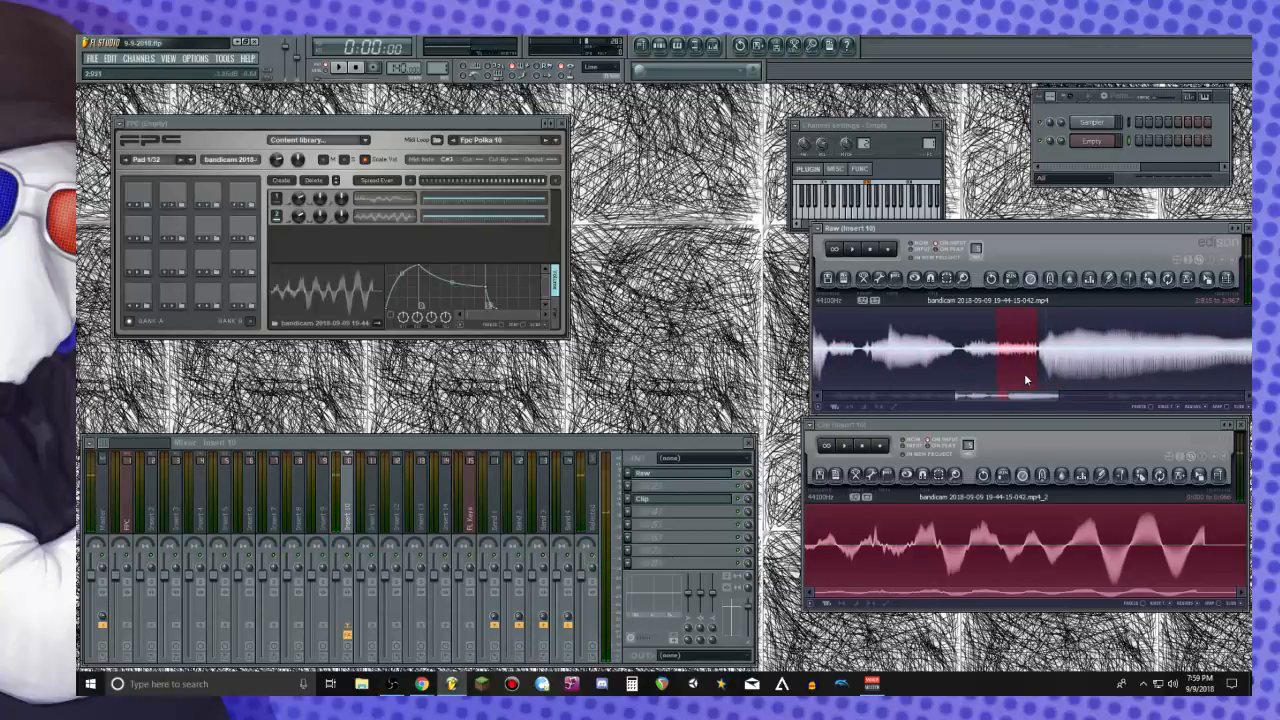
# Select a short burst of the breathy noise before the sustained sound in the Raw Edison and copy it into the Clip Edison
pyautogui.scroll(3, 1024, 373)
pyautogui.moveTo(931, 365)
pyautogui.mouseDown()
pyautogui.moveTo(846, 363)
pyautogui.moveTo(916, 370)
pyautogui.mouseUp()
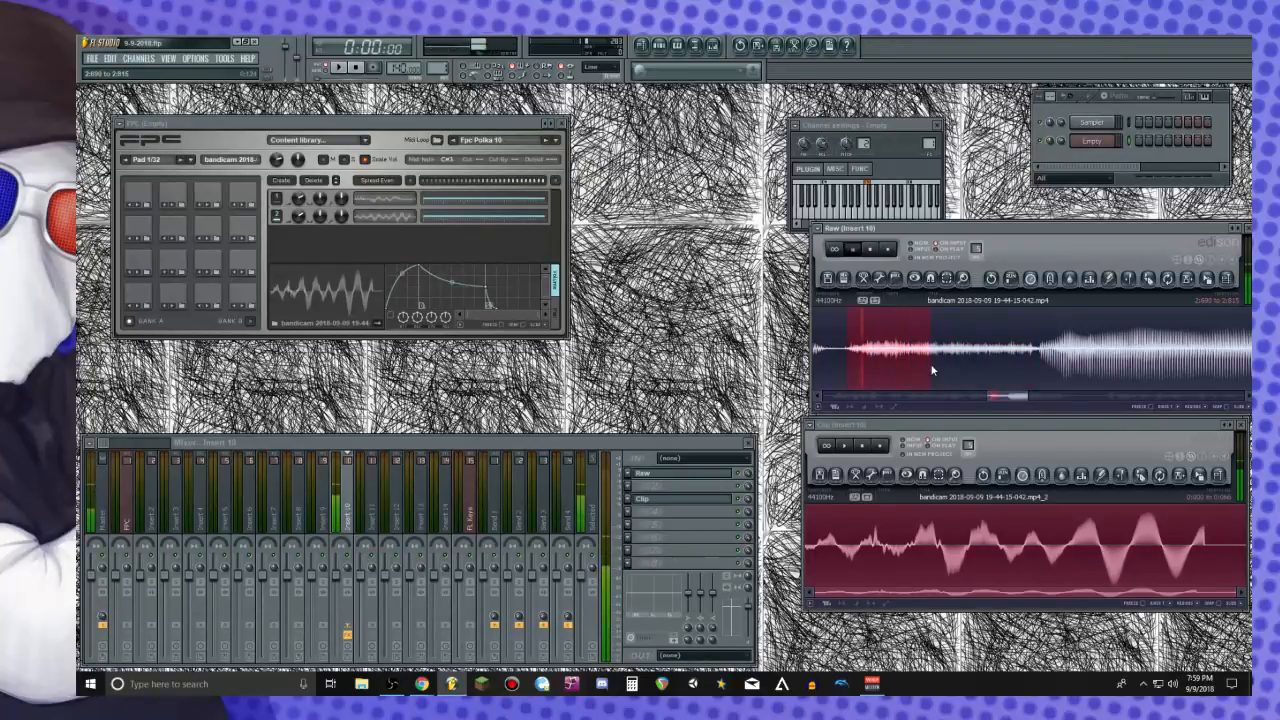
pyautogui.press('space')
pyautogui.scroll(-2, 915, 370)
pyautogui.scroll(2, 915, 370)
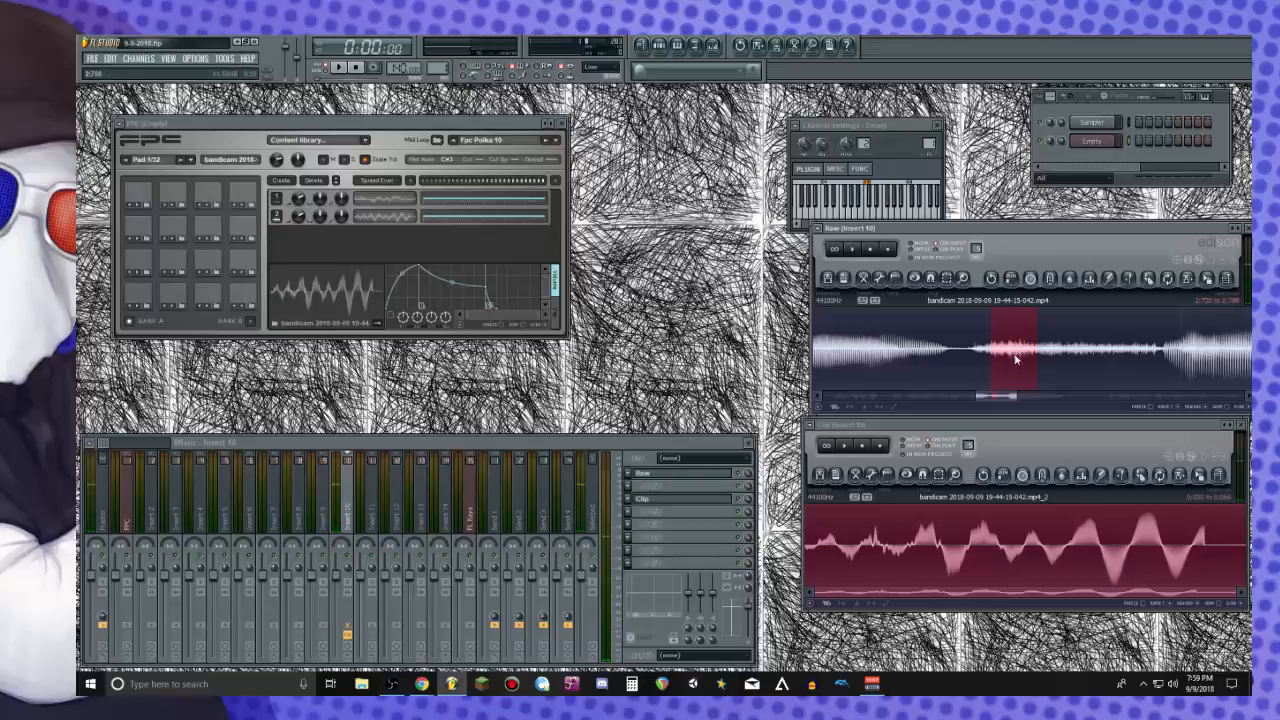
pyautogui.moveTo(1226, 278); pyautogui.dragTo(1040, 555)
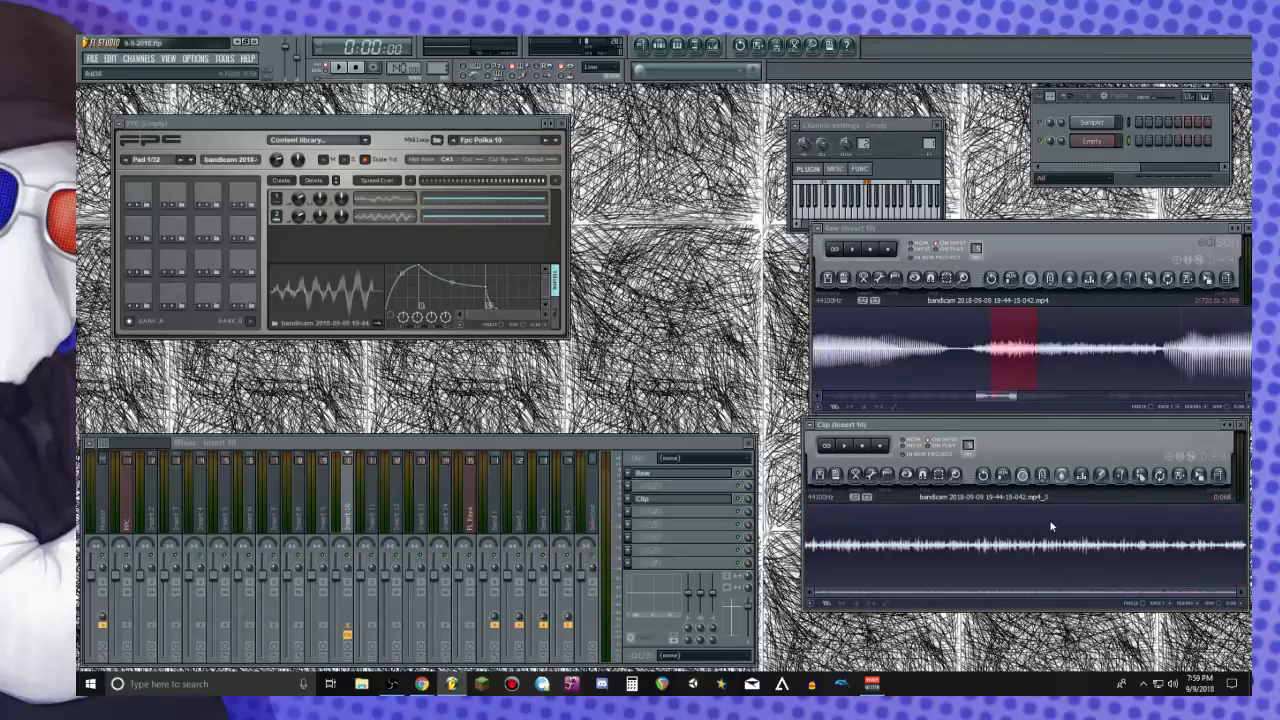
# Dismiss the Blur tool unapplied and normalize the whole noise burst in the Clip Edison
pyautogui.click(1044, 472)
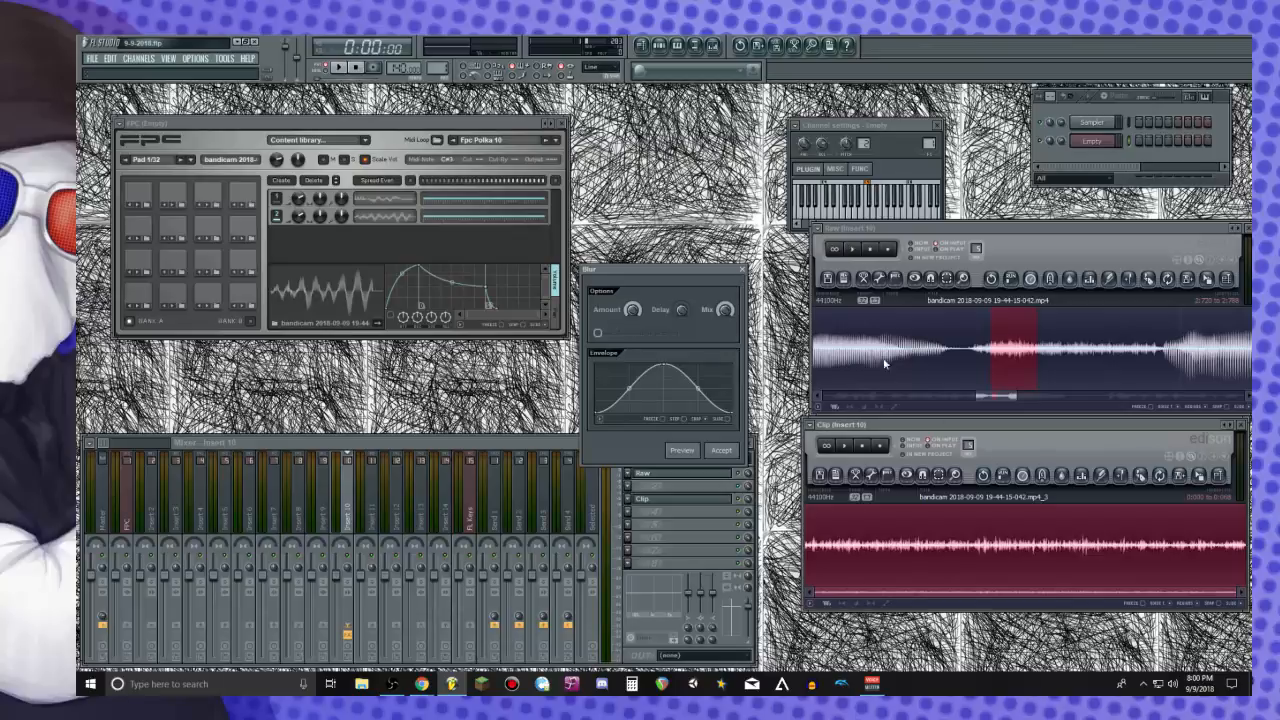
pyautogui.click(745, 270)
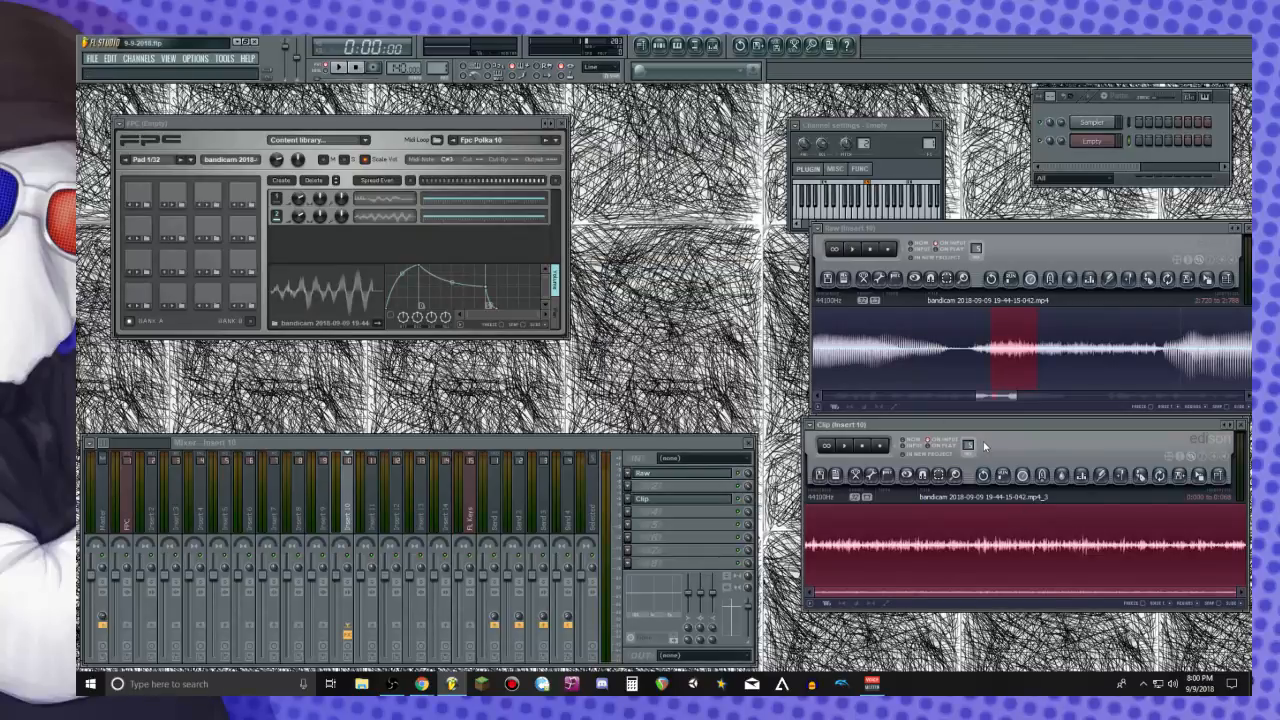
pyautogui.hotkey('ctrl', 'n')
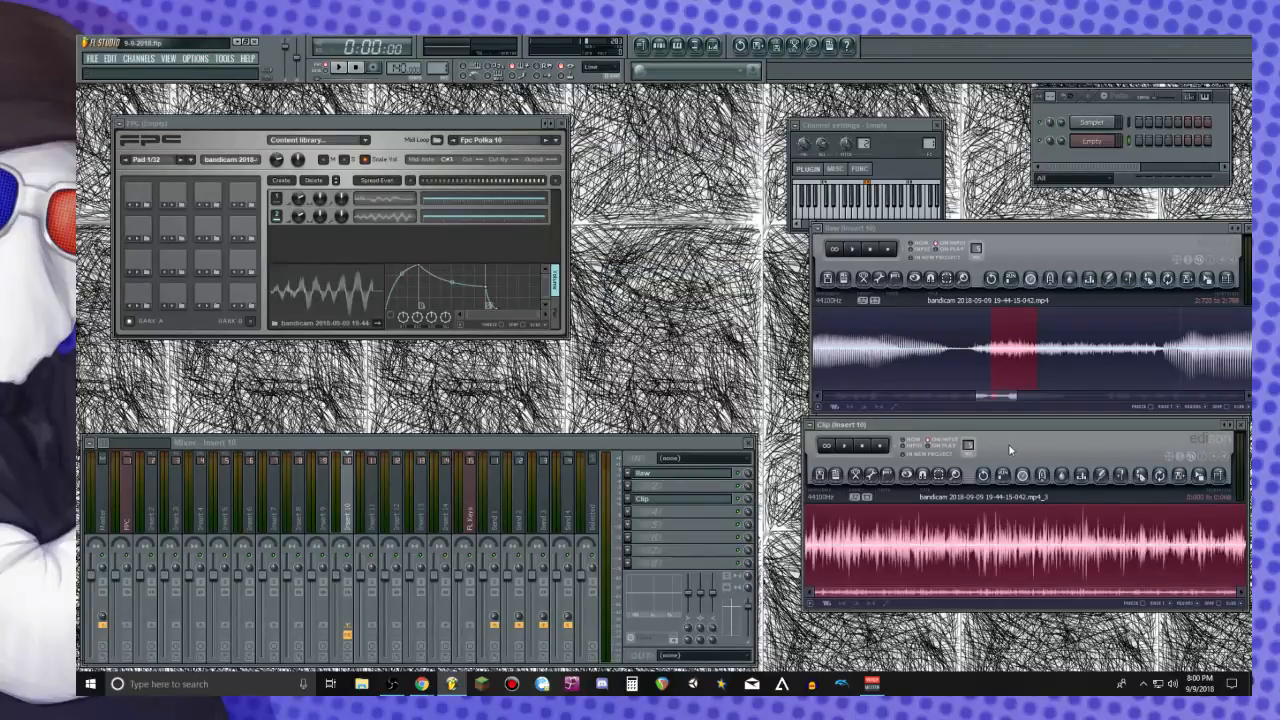
# Fade out roughly the last two thirds of the noise burst in the Clip Edison and play the whole clip
pyautogui.moveTo(833, 556); pyautogui.dragTo(878, 562)
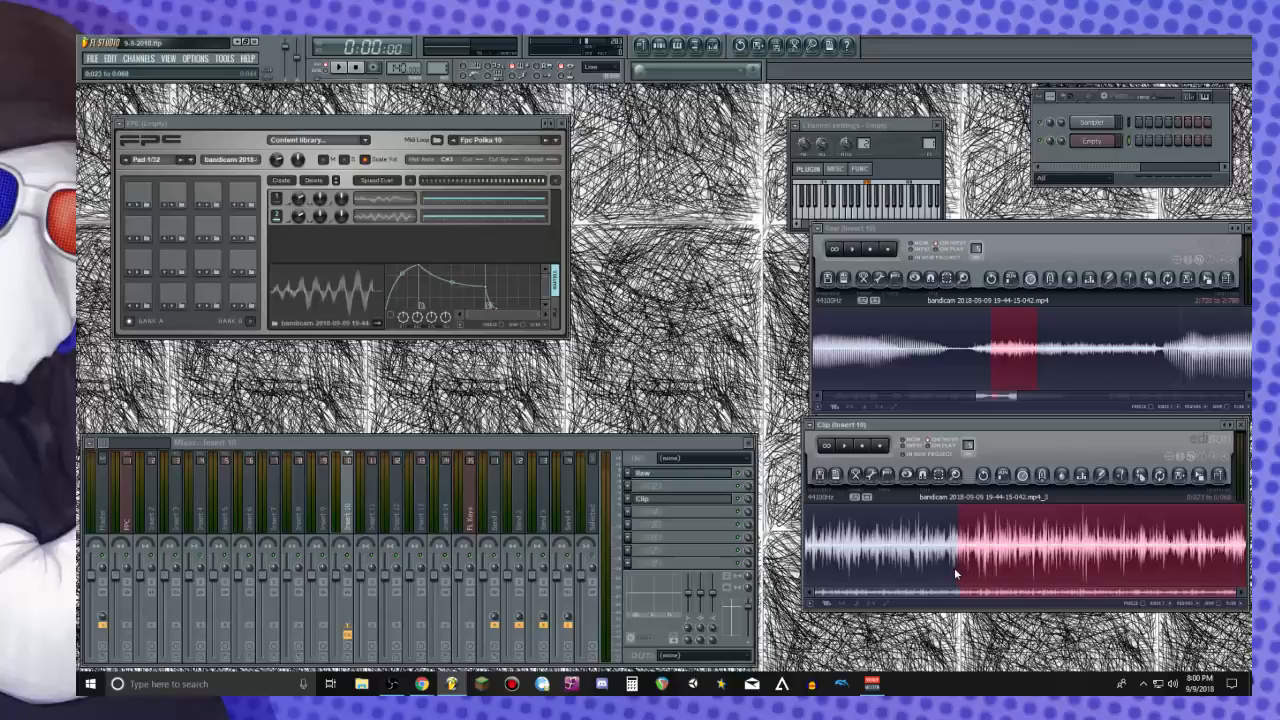
pyautogui.hotkey('alt', 'o')
pyautogui.moveTo(955, 585); pyautogui.dragTo(797, 567)
pyautogui.press('space')
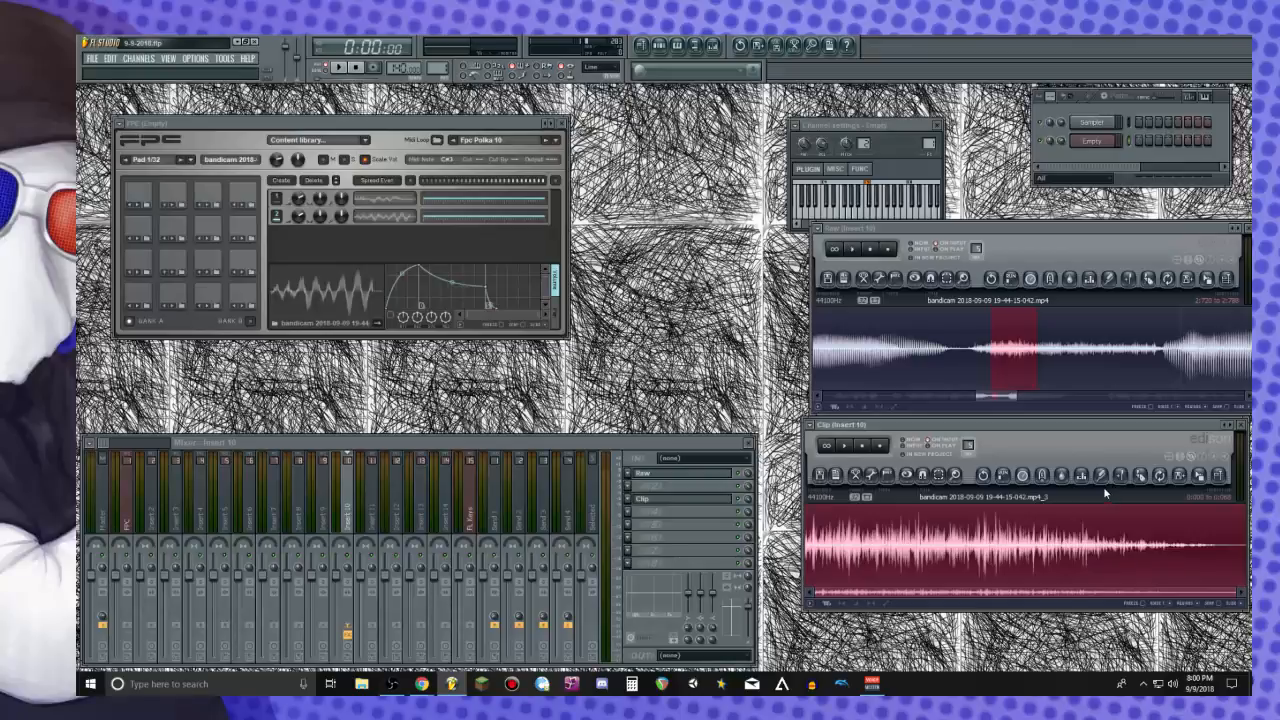
# Place the faded noise burst on FPC's Pad 2 and play the pad
pyautogui.click(135, 296)
pyautogui.click(168, 296)
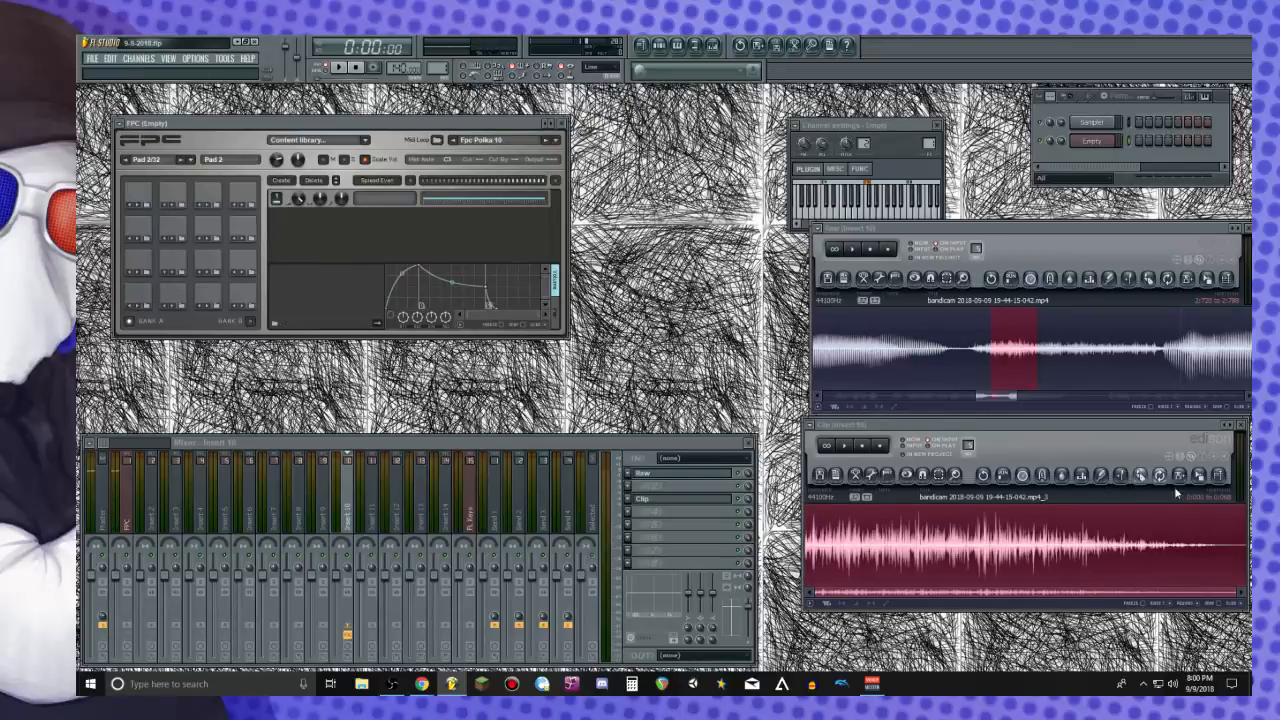
pyautogui.moveTo(1199, 476); pyautogui.dragTo(184, 298)
pyautogui.click(171, 296)
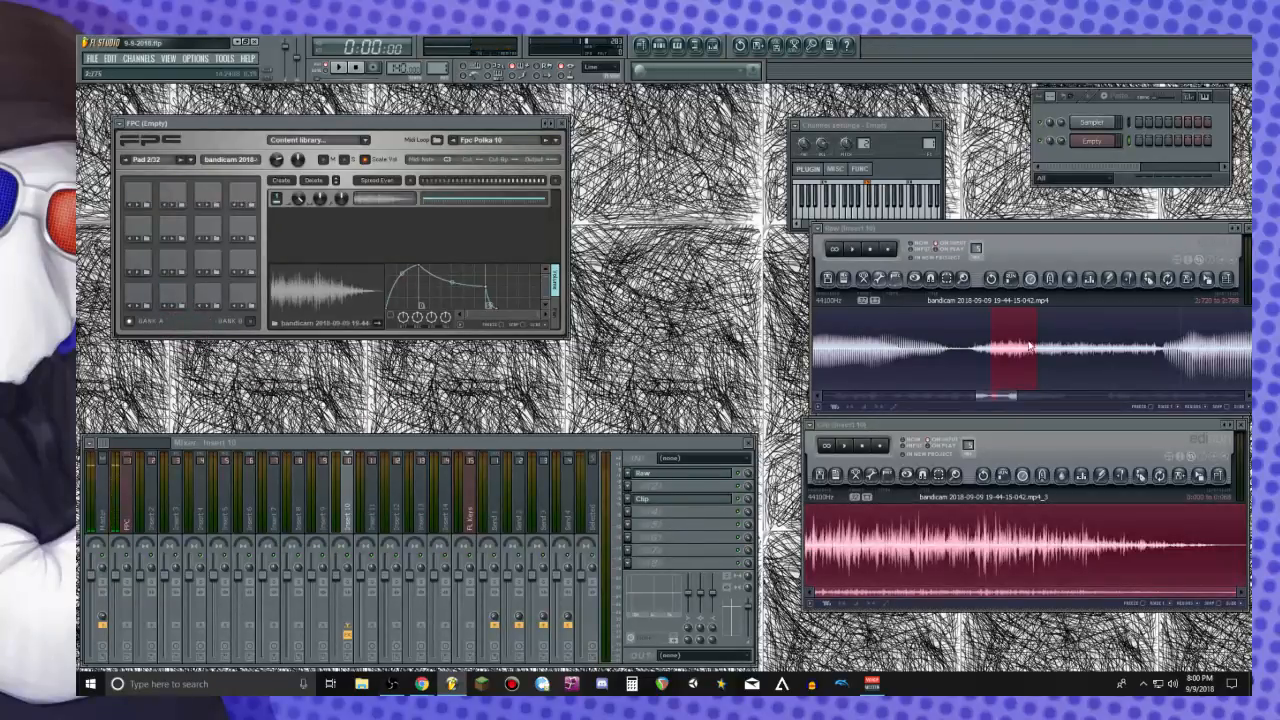
# Shift the coarse pitch of the Clip's noise burst with the Time stretcher / pitch shifter, previewing it before accepting
pyautogui.click(1065, 444)
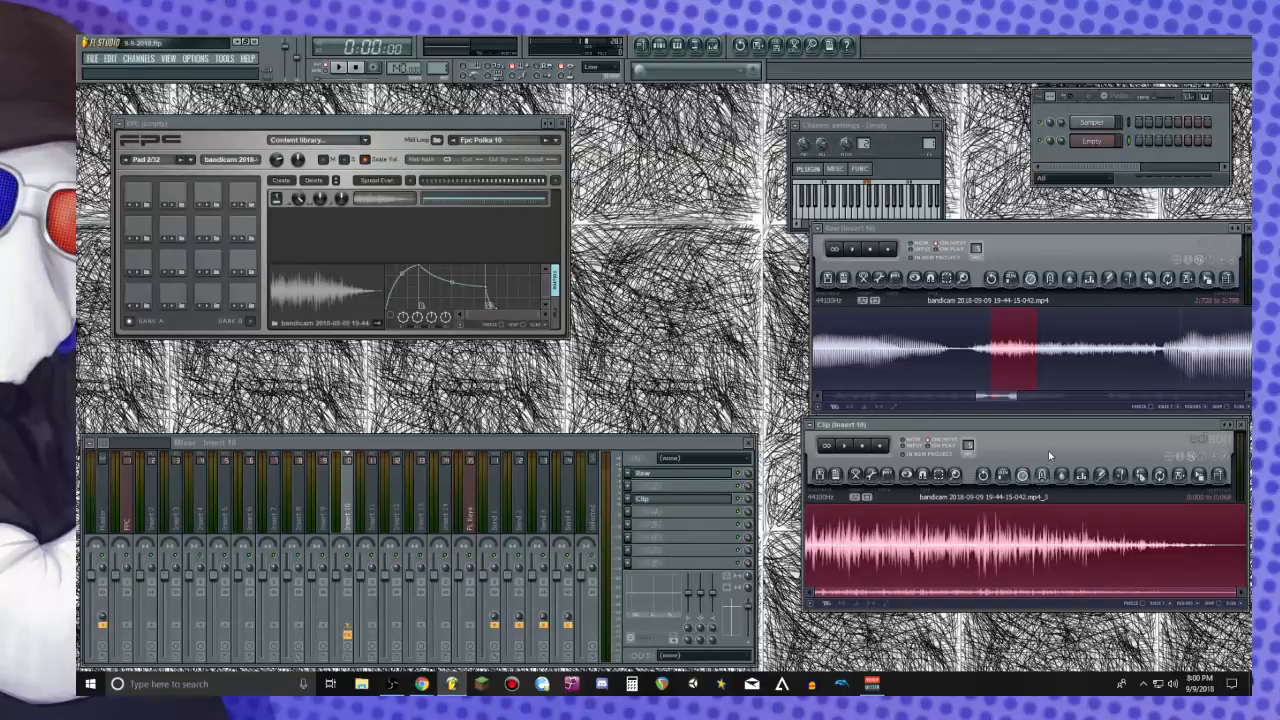
pyautogui.click(1024, 474)
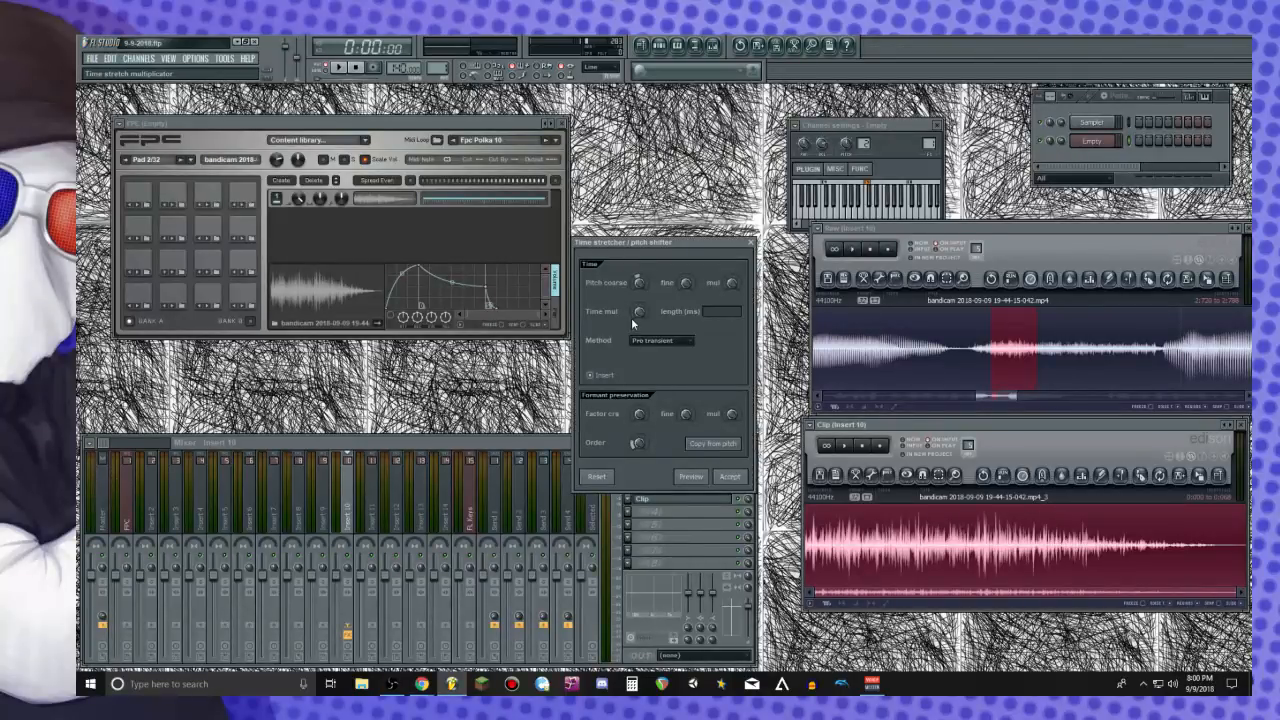
pyautogui.click(704, 484)
pyautogui.click(704, 484)
pyautogui.moveTo(640, 283); pyautogui.dragTo(640, 275)
pyautogui.click(704, 480)
pyautogui.click(729, 477)
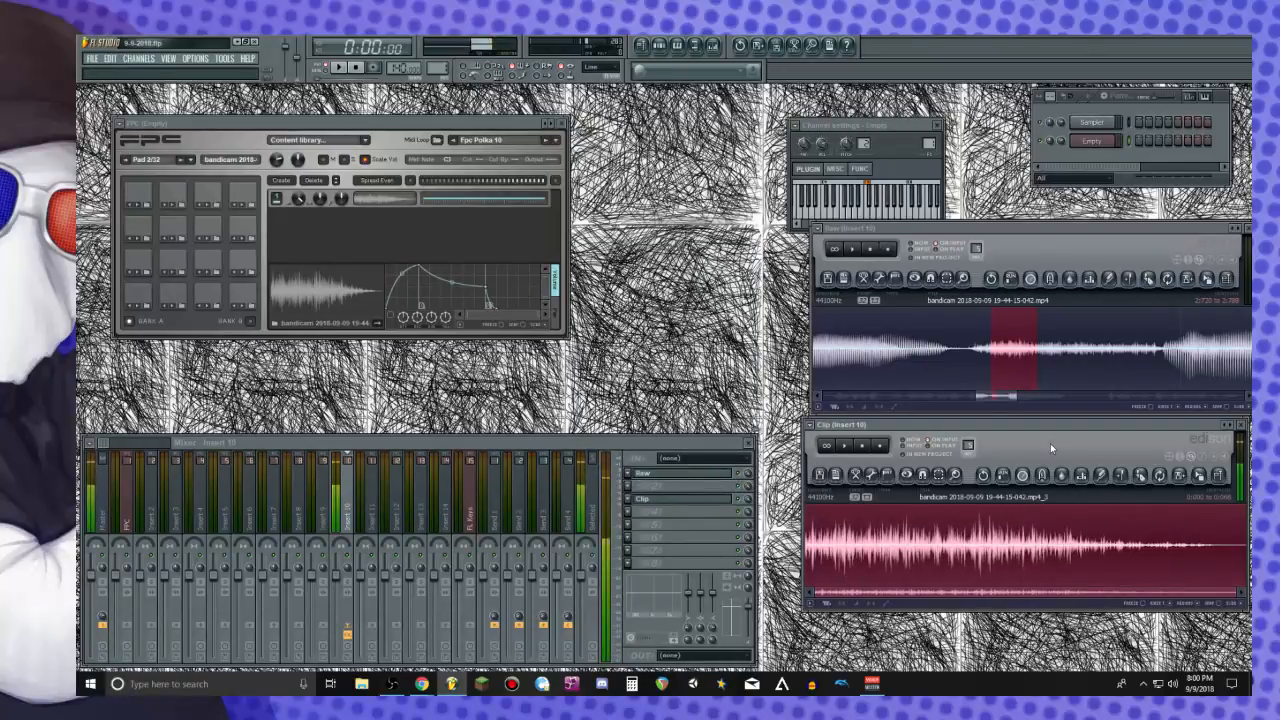
# Add the pitch-shifted noise as a second layer on FPC's Pad 2 and play it alternately with Pad 1
pyautogui.moveTo(1203, 487); pyautogui.dragTo(172, 299)
pyautogui.click(172, 299)
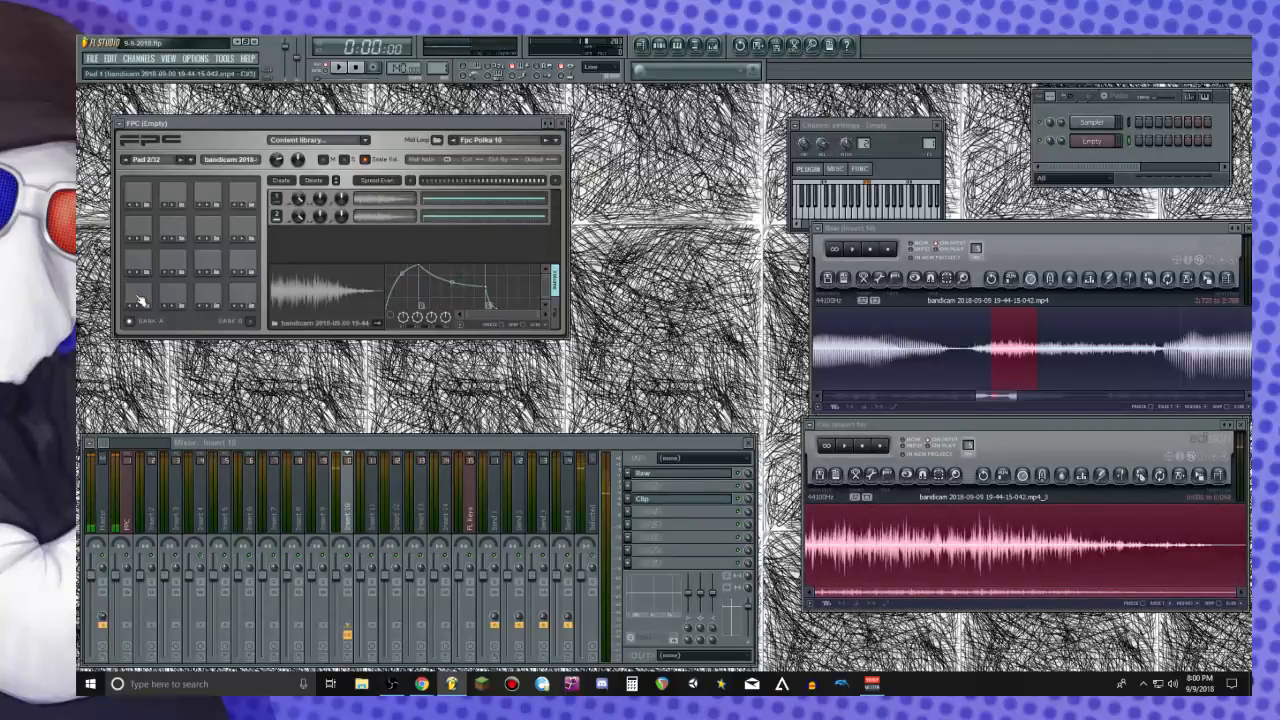
pyautogui.click(209, 299)
pyautogui.click(178, 298)
pyautogui.click(180, 298)
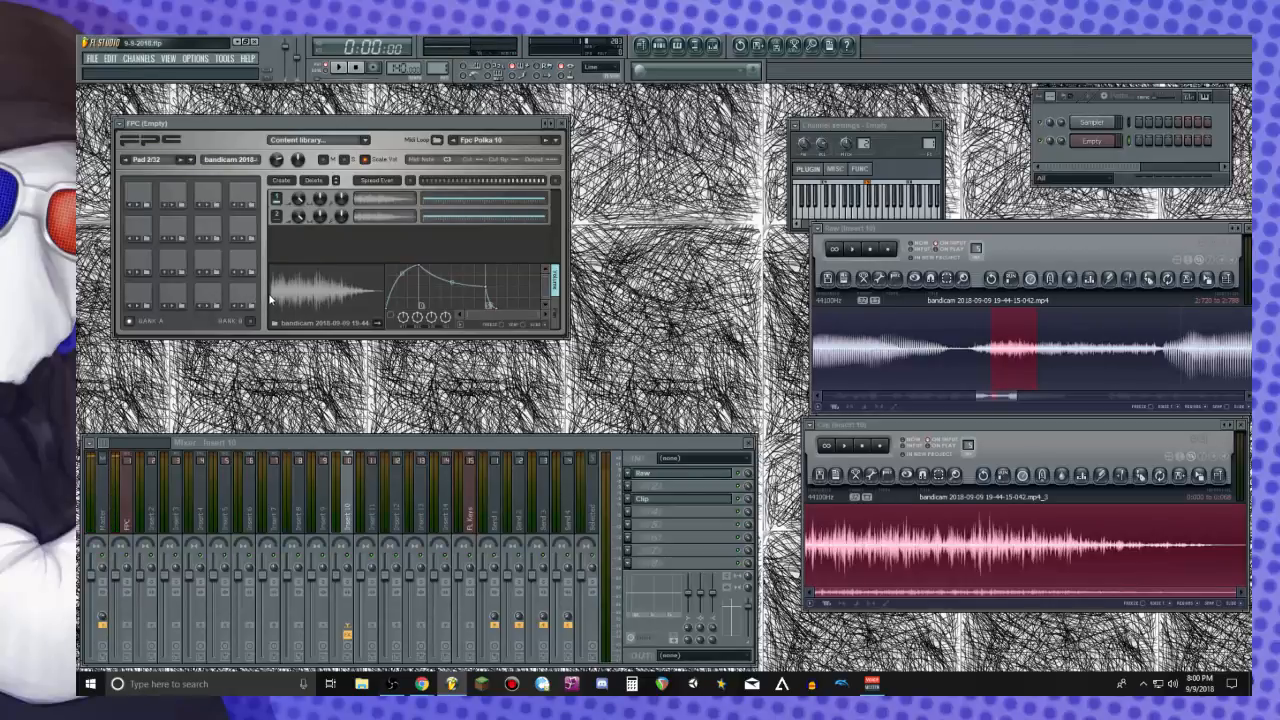
pyautogui.click(146, 298)
pyautogui.click(176, 299)
pyautogui.click(214, 299)
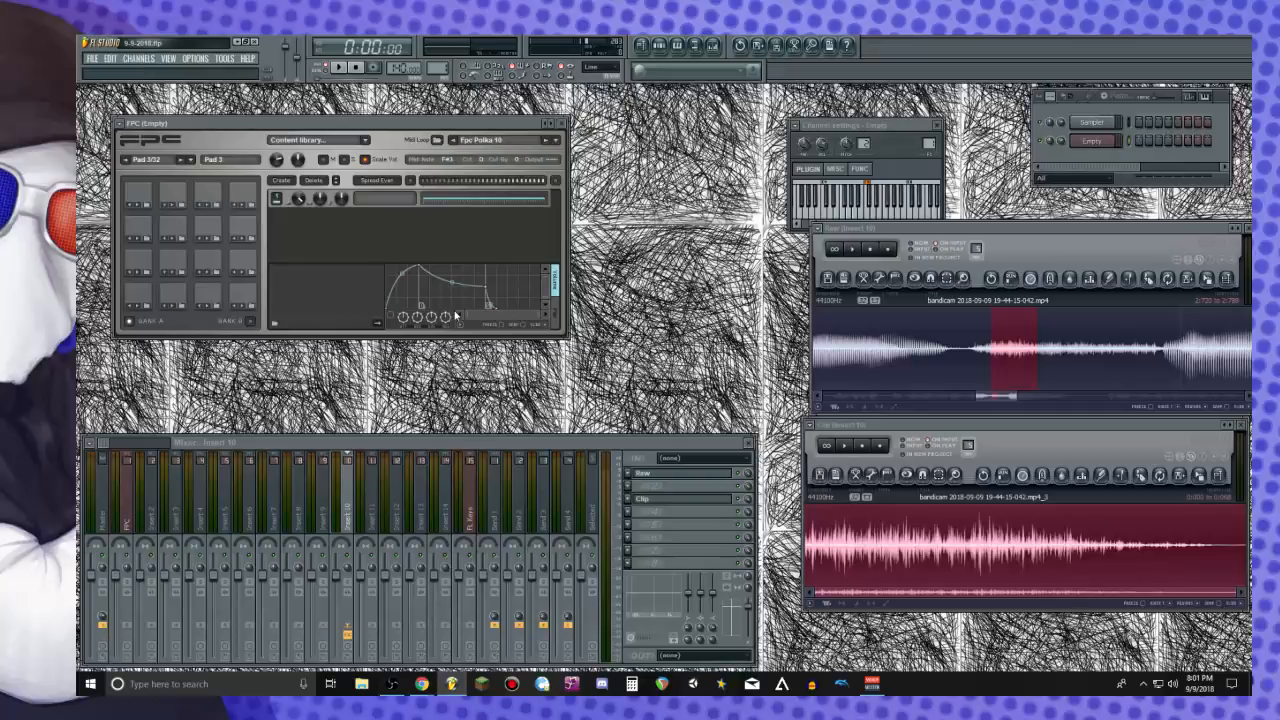
# Copy the selected Raw noise burst into the Clip Edison again, normalize all of it and play it
pyautogui.moveTo(1218, 287); pyautogui.dragTo(1040, 555)
pyautogui.click(1124, 430)
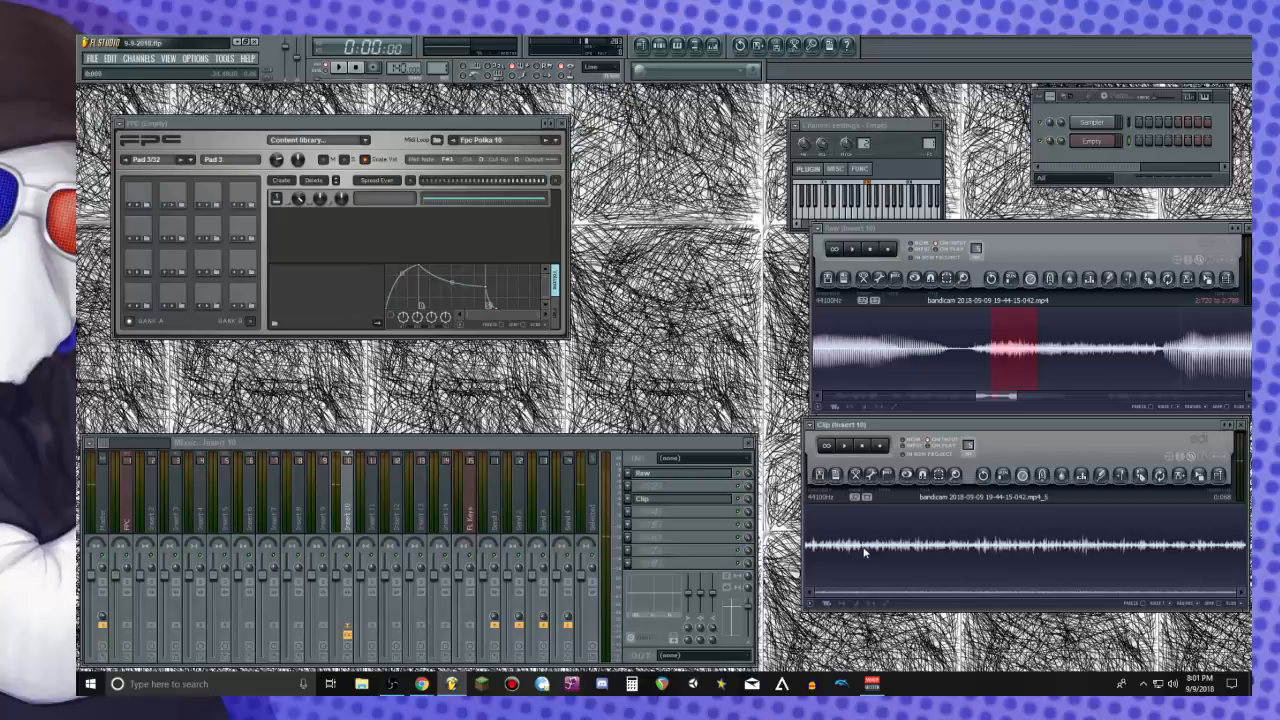
pyautogui.hotkey('ctrl', 'a')
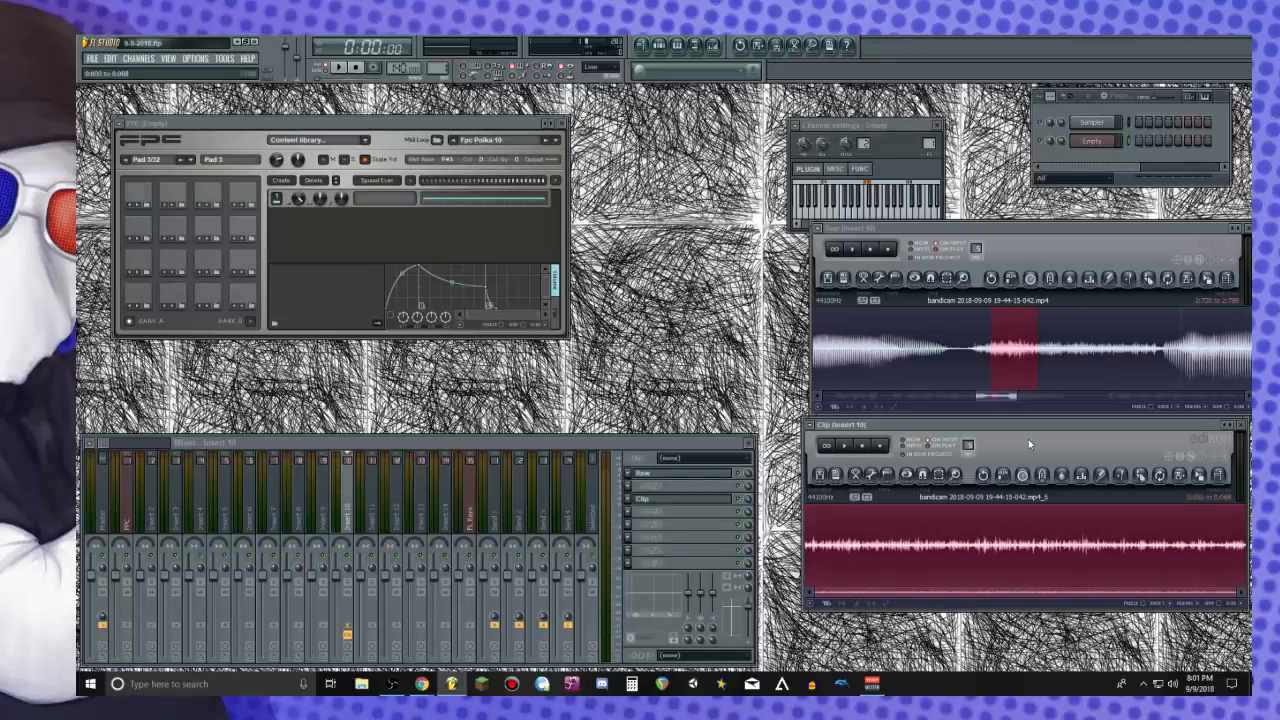
pyautogui.hotkey('ctrl', 'n')
pyautogui.press('space')
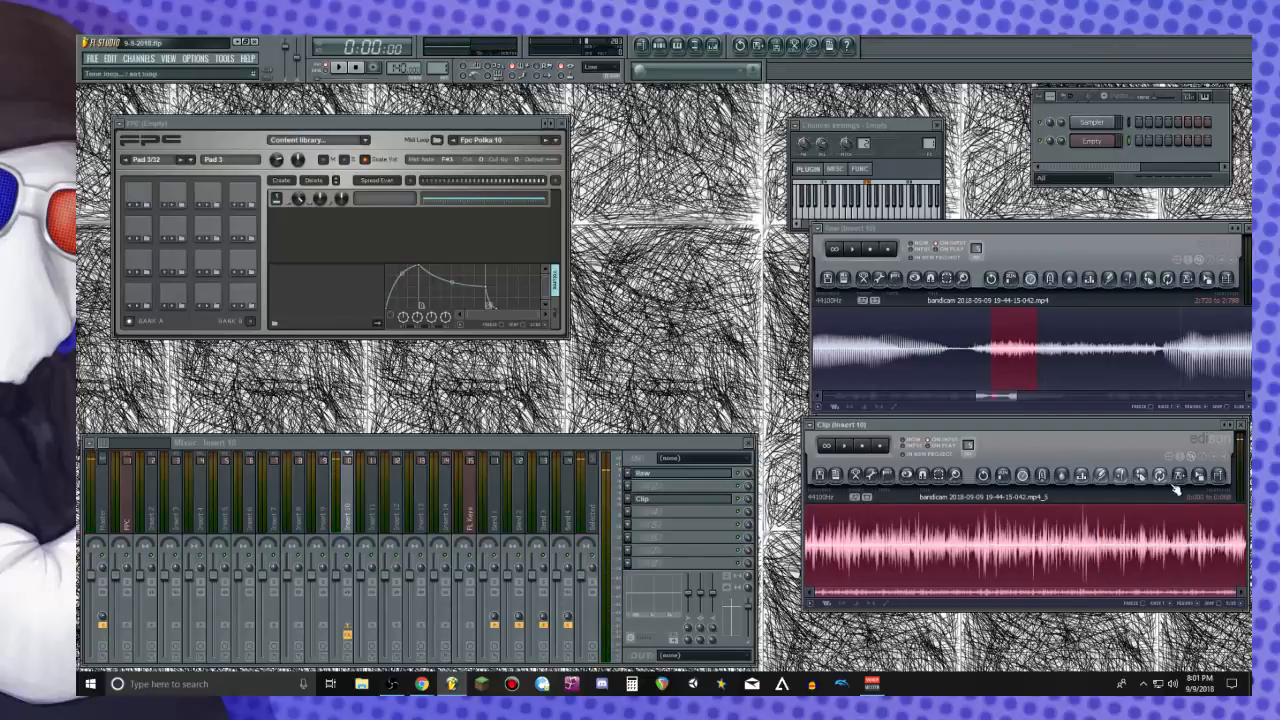
# Apply a coarse pitch shift to the fresh noise burst with the Time stretcher / pitch shifter
pyautogui.click(1013, 480)
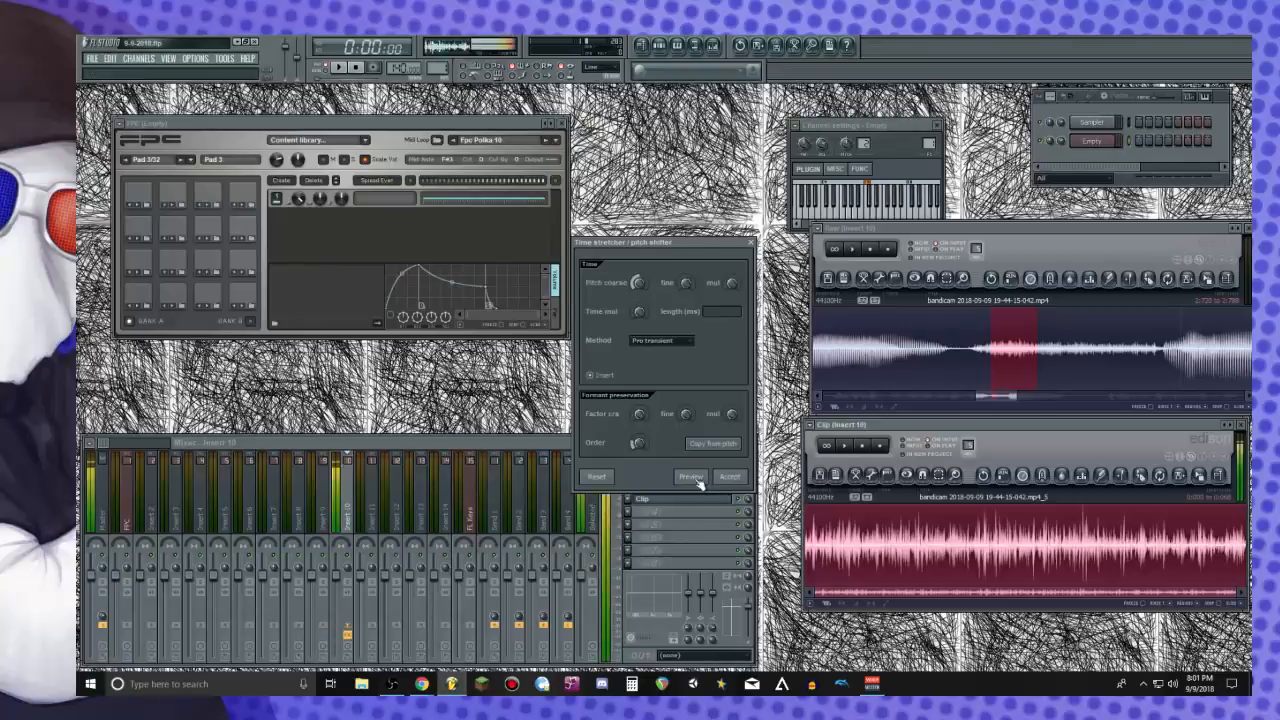
pyautogui.moveTo(639, 283); pyautogui.dragTo(639, 276)
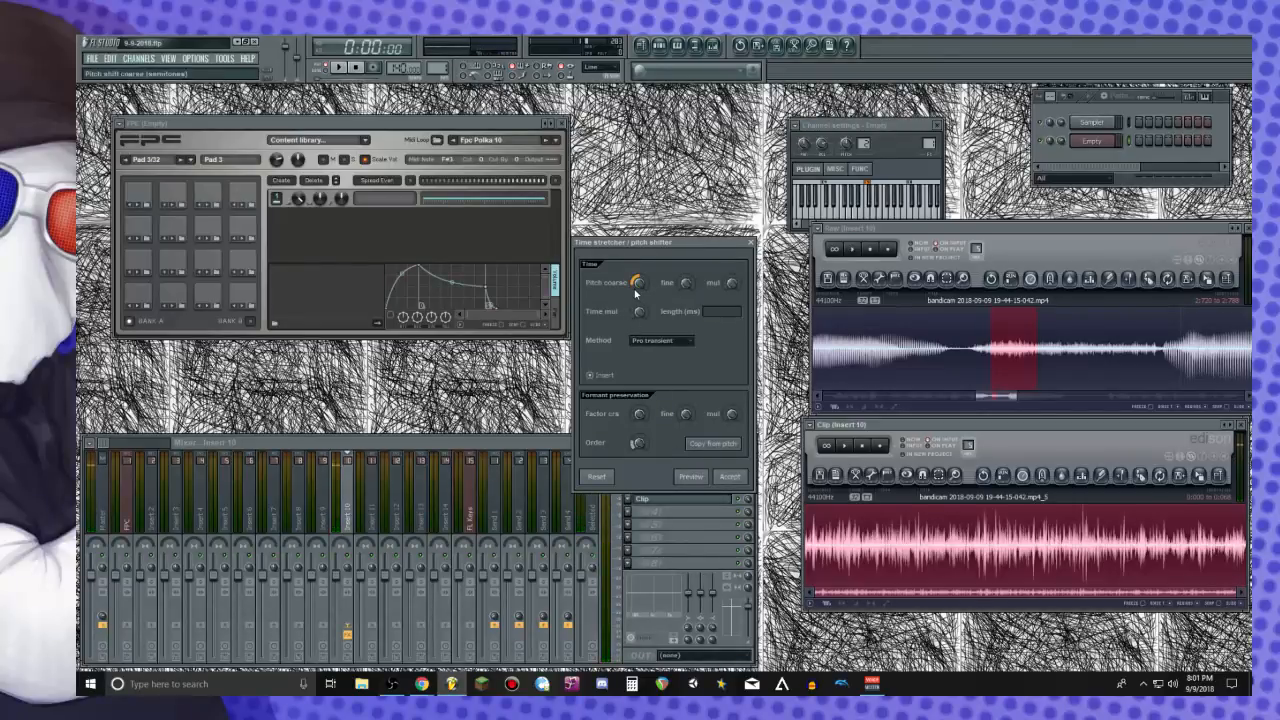
pyautogui.click(724, 478)
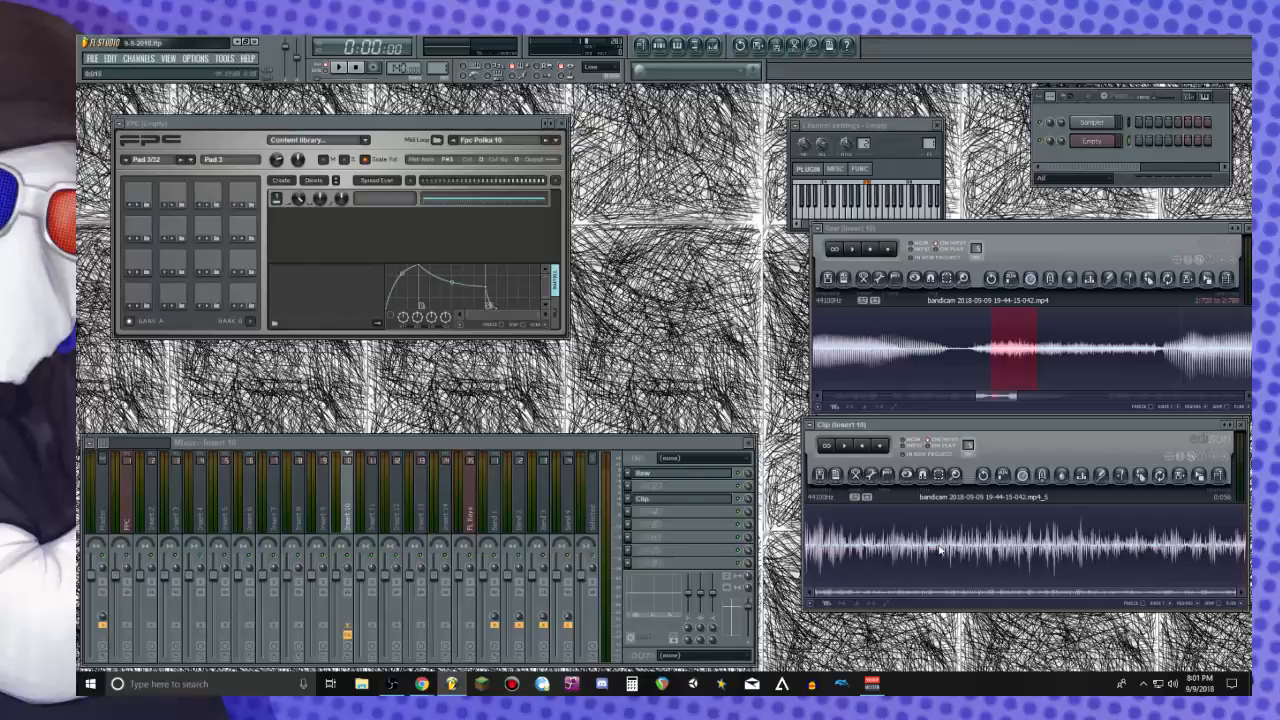
# Fade out the pitch-shifted burst from about a third of its length to the end and play it whole
pyautogui.moveTo(944, 545); pyautogui.dragTo(952, 545)
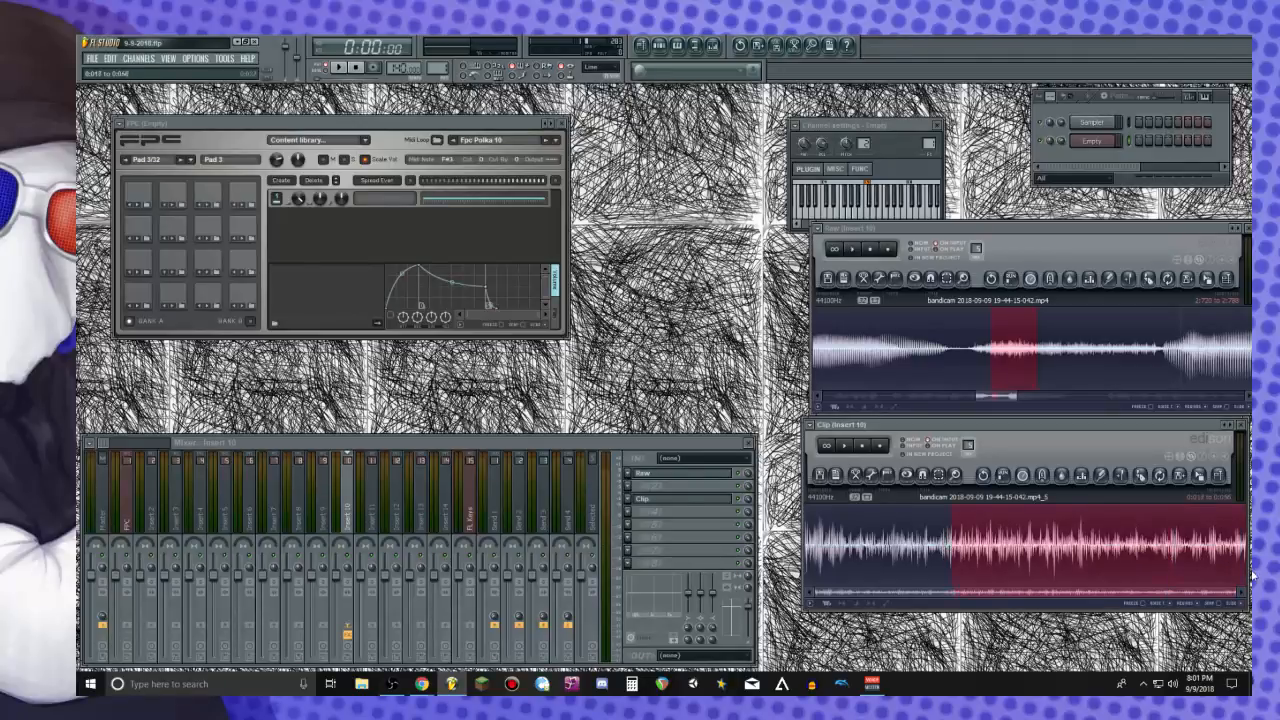
pyautogui.hotkey('alt', 'o')
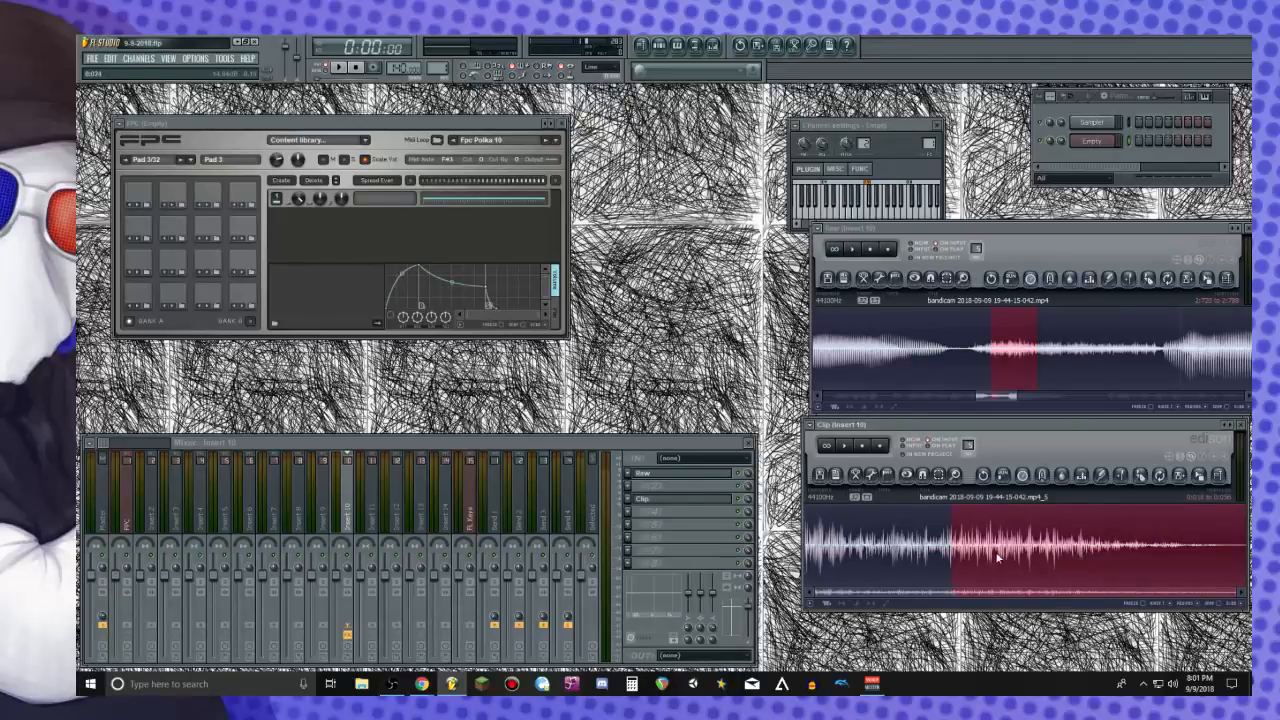
pyautogui.moveTo(951, 557); pyautogui.dragTo(627, 556)
pyautogui.press('space')
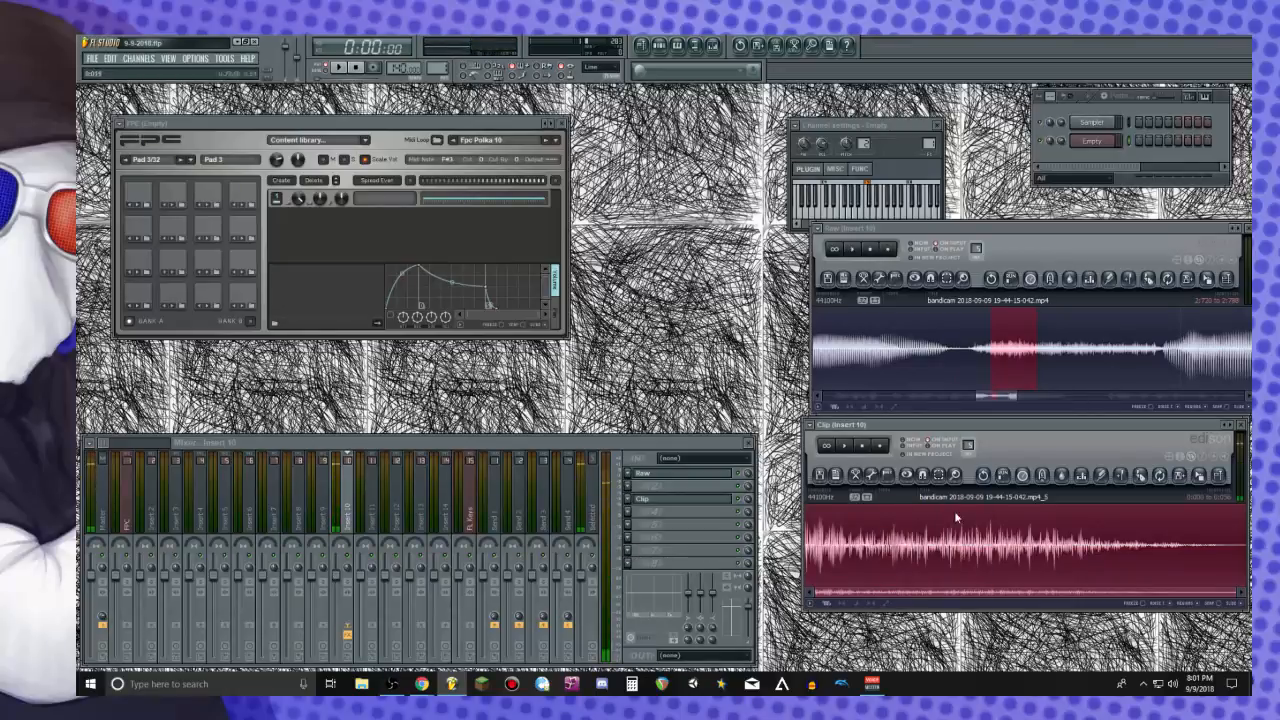
# Place the faded, pitch-shifted burst on FPC's Pad 3 and play Pads 1, 2 and 3 together
pyautogui.click(233, 320)
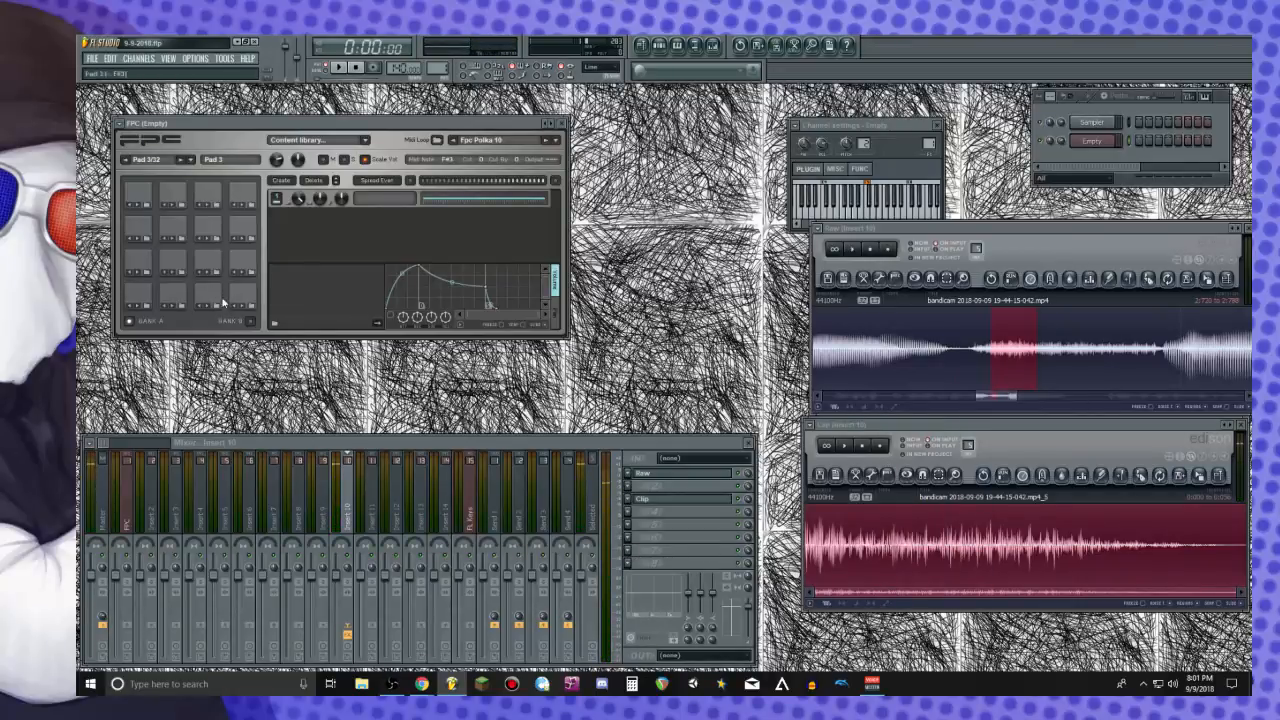
pyautogui.moveTo(1197, 479); pyautogui.dragTo(217, 300)
pyautogui.moveTo(1197, 477); pyautogui.dragTo(212, 294)
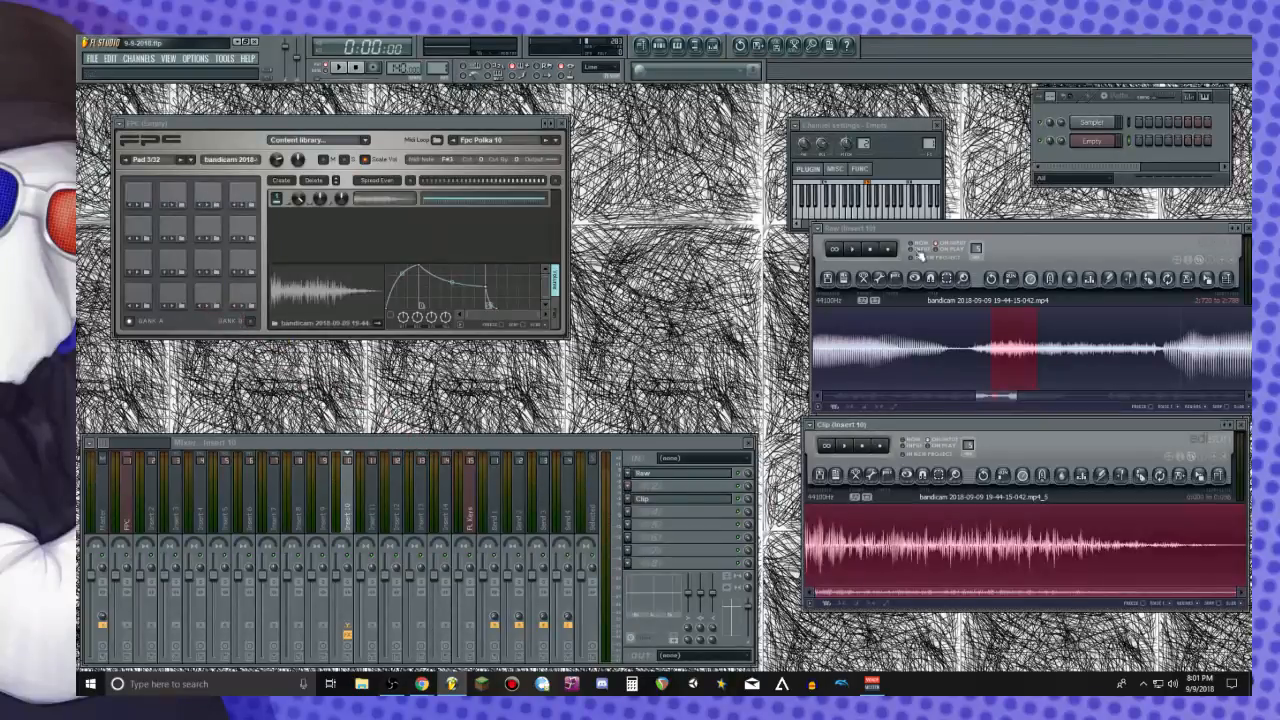
pyautogui.click(153, 292)
pyautogui.click(174, 293)
pyautogui.click(210, 295)
pyautogui.click(1065, 262)
pyautogui.scroll(-3, 1062, 342)
pyautogui.scroll(-3, 1055, 338)
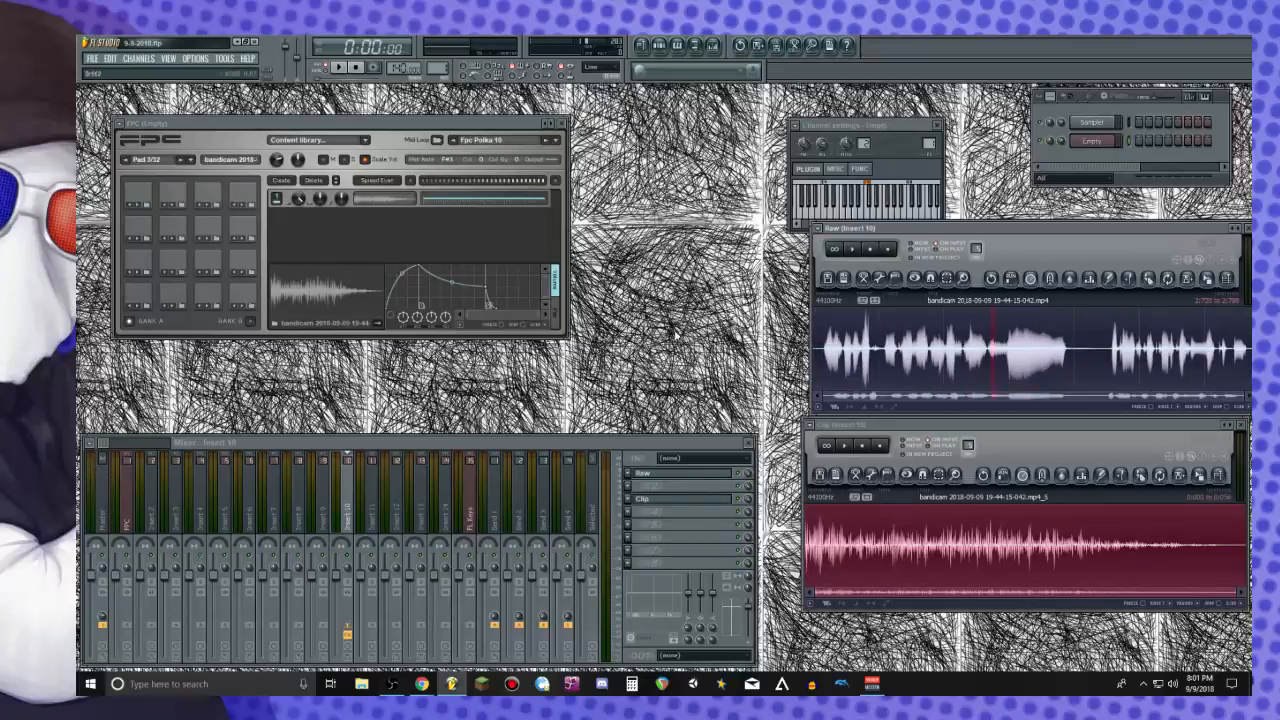
pyautogui.click(138, 295)
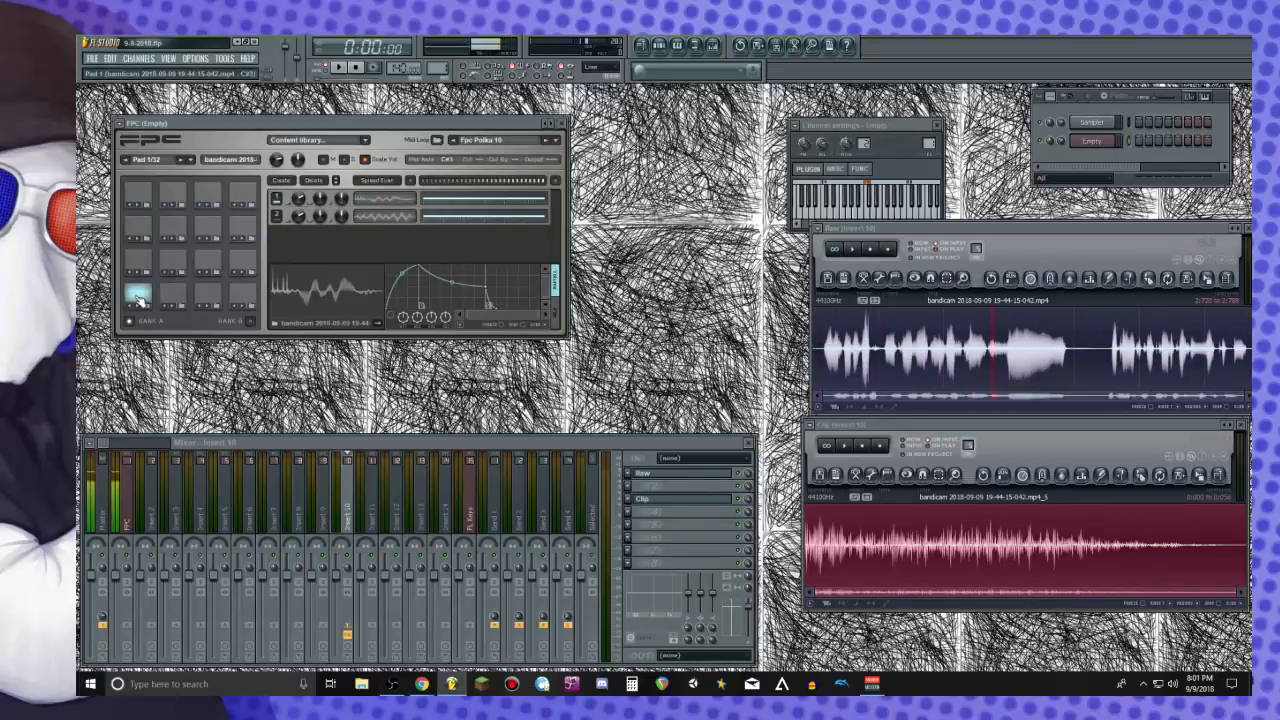
pyautogui.click(200, 286)
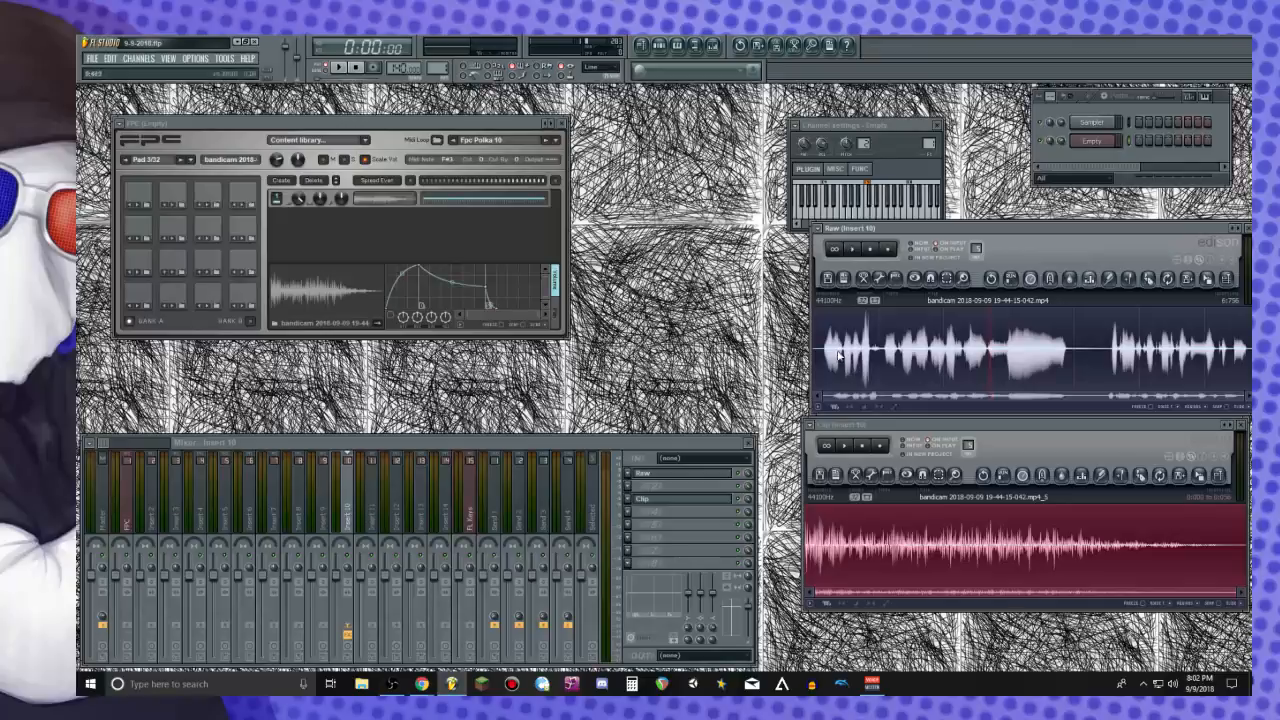
# Play the Raw recording and audition the phrase after its long pause
pyautogui.press('space')
pyautogui.rightClick(1141, 353)
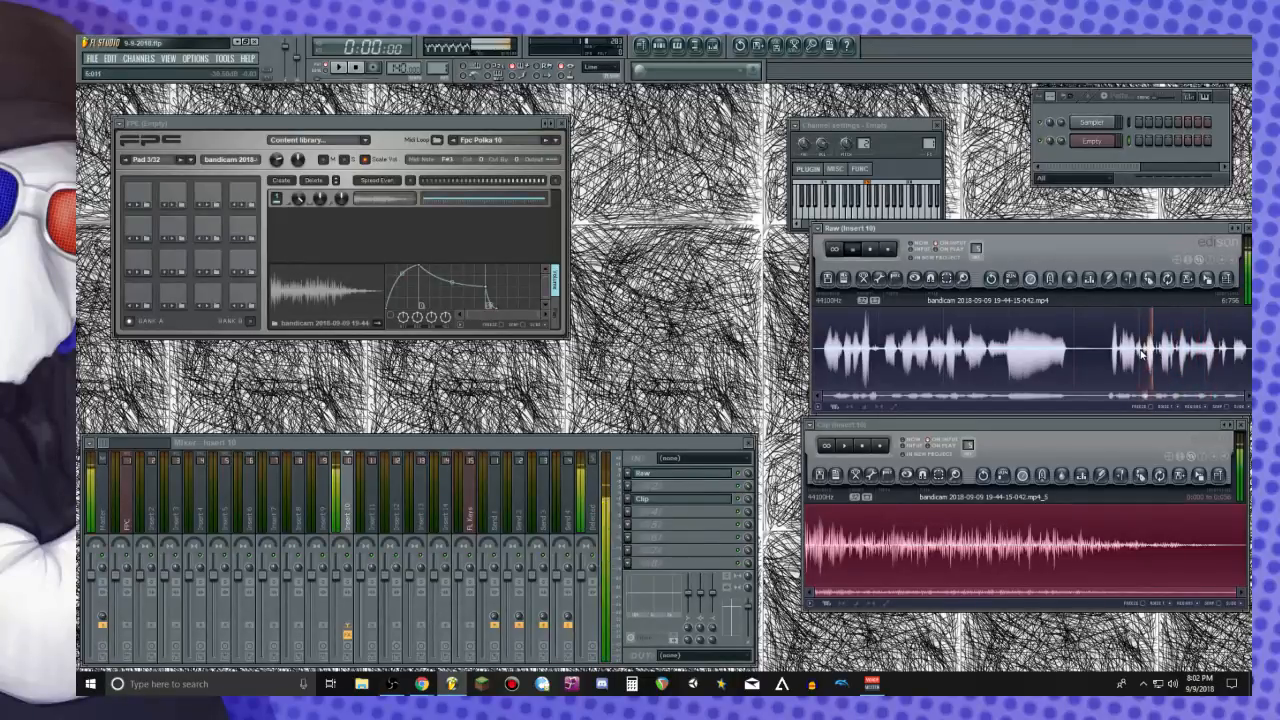
pyautogui.scroll(3, 1141, 353)
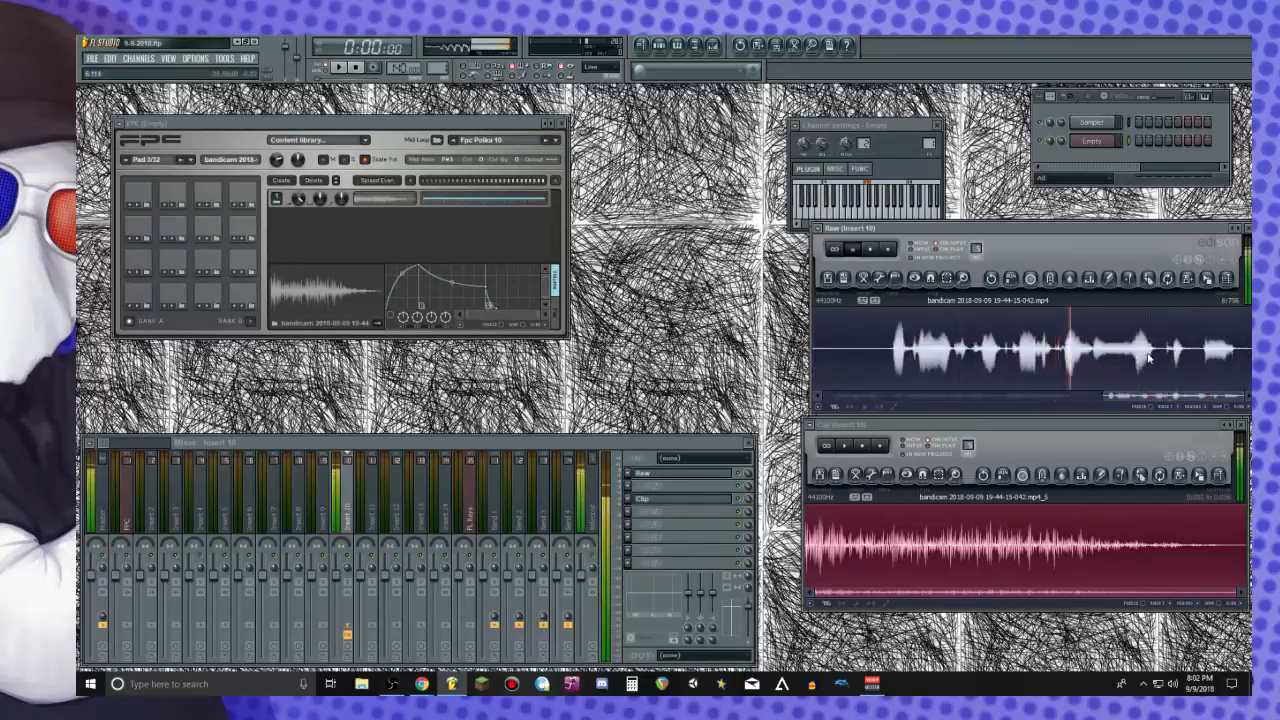
pyautogui.rightClick(928, 354)
# Select the short, quiet noise just before a voiced sound in the Raw recording's later phrase and audition it
pyautogui.moveTo(949, 350); pyautogui.dragTo(957, 350)
pyautogui.press('space')
pyautogui.scroll(4, 1066, 363)
pyautogui.press('space')
pyautogui.press('space')
pyautogui.press('space')
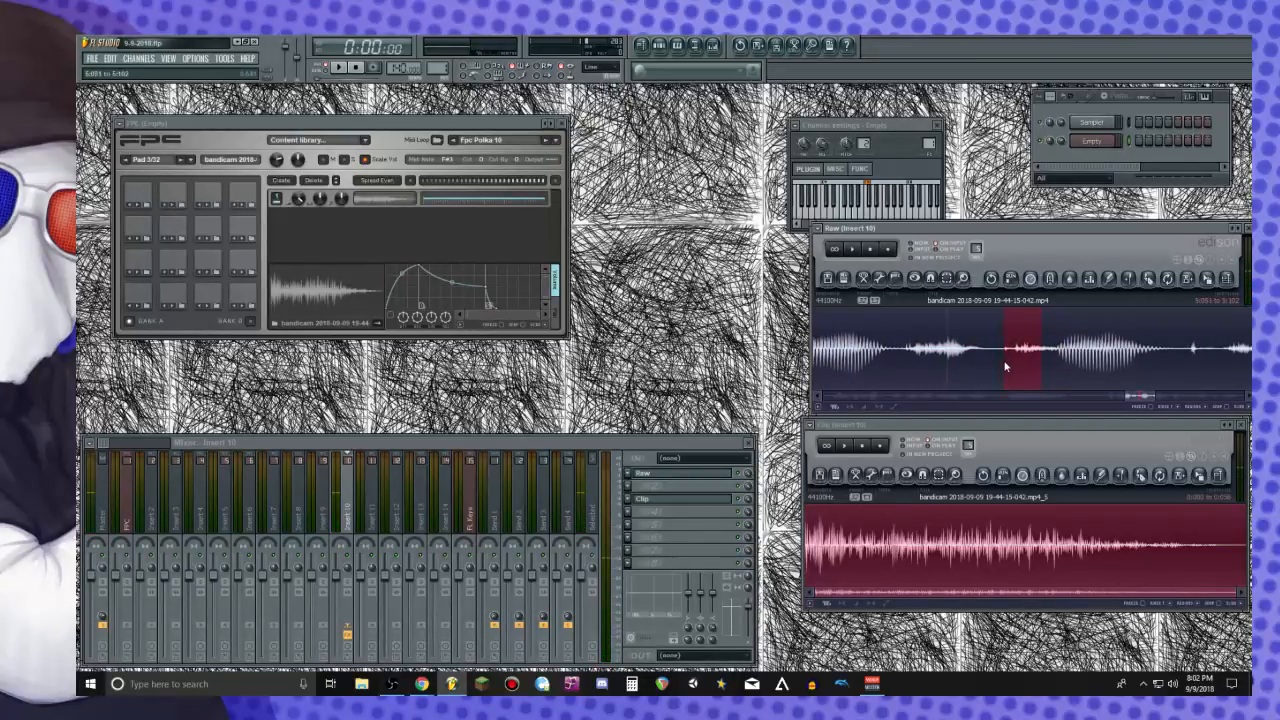
# Copy the selected quiet noise into the Clip Edison, normalize all of it and play it
pyautogui.moveTo(1205, 290); pyautogui.dragTo(1003, 530)
pyautogui.hotkey('ctrl', 'a')
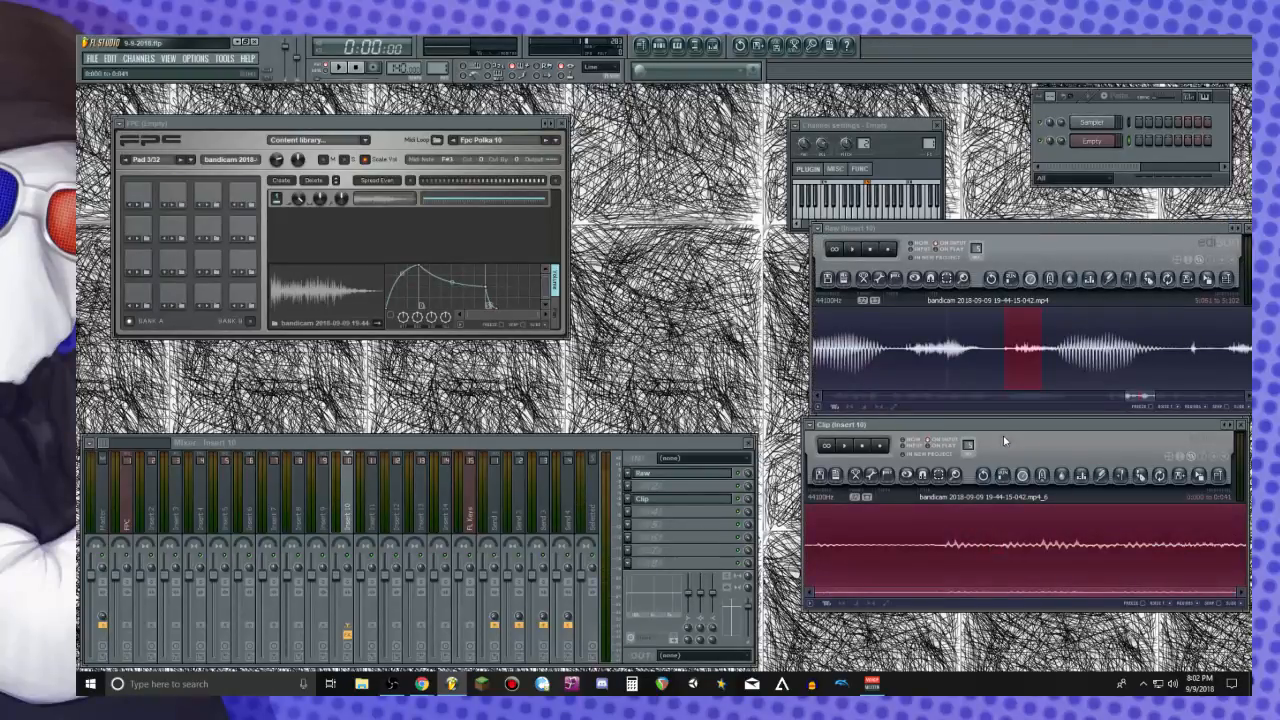
pyautogui.hotkey('ctrl', 'n')
pyautogui.press('space')
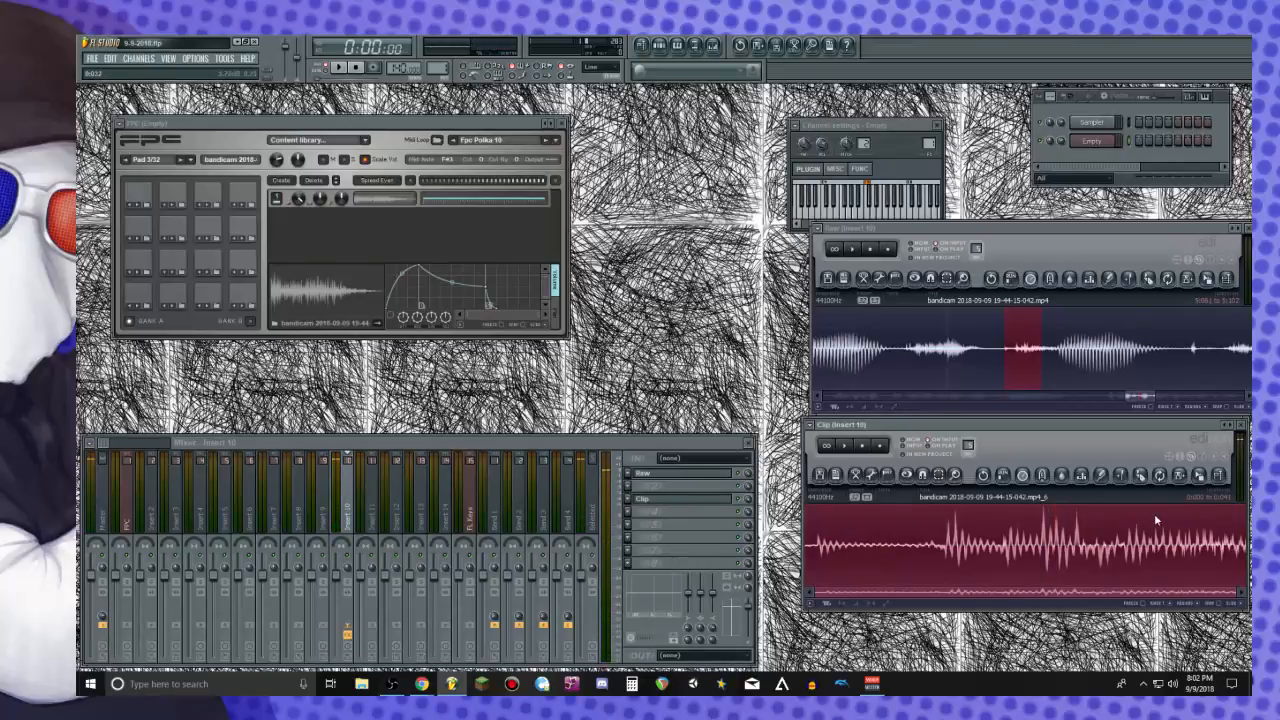
# Trim the quiet lead-in off the start of the Clip so that it begins at the first strong peak
pyautogui.moveTo(810, 565); pyautogui.dragTo(841, 566)
pyautogui.press('space')
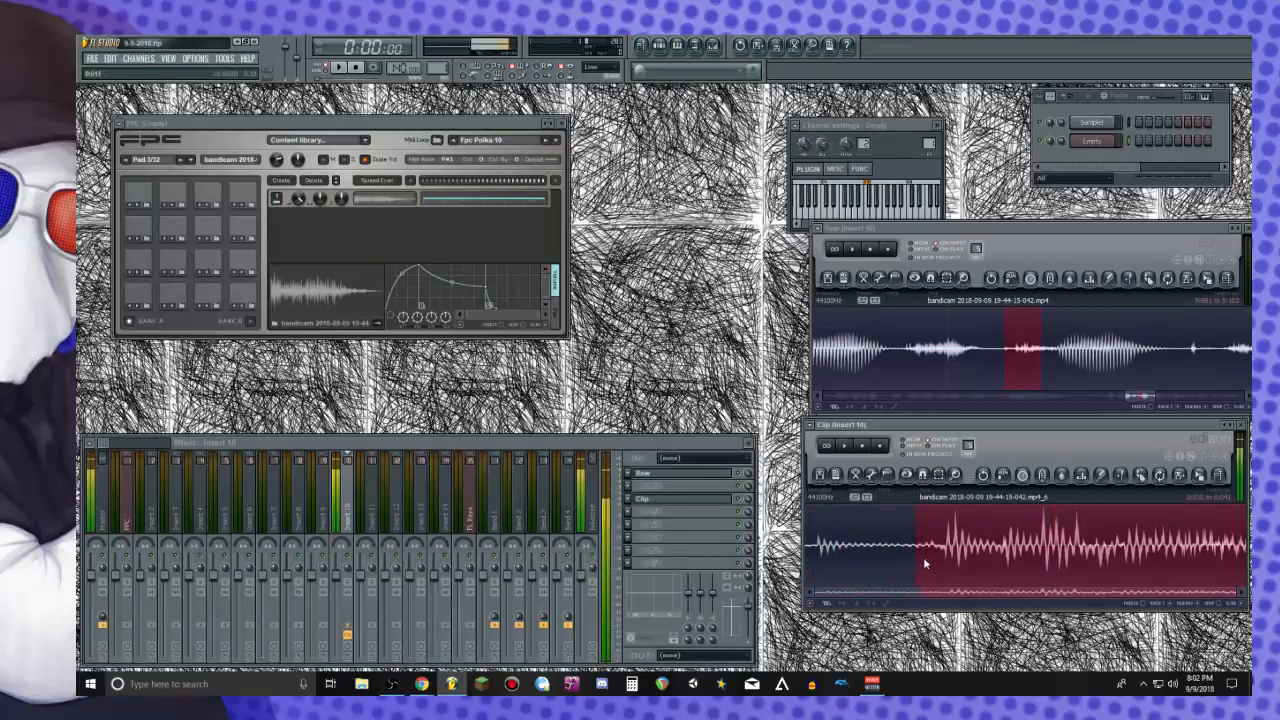
pyautogui.moveTo(1243, 567); pyautogui.dragTo(616, 543)
pyautogui.press('Delete')
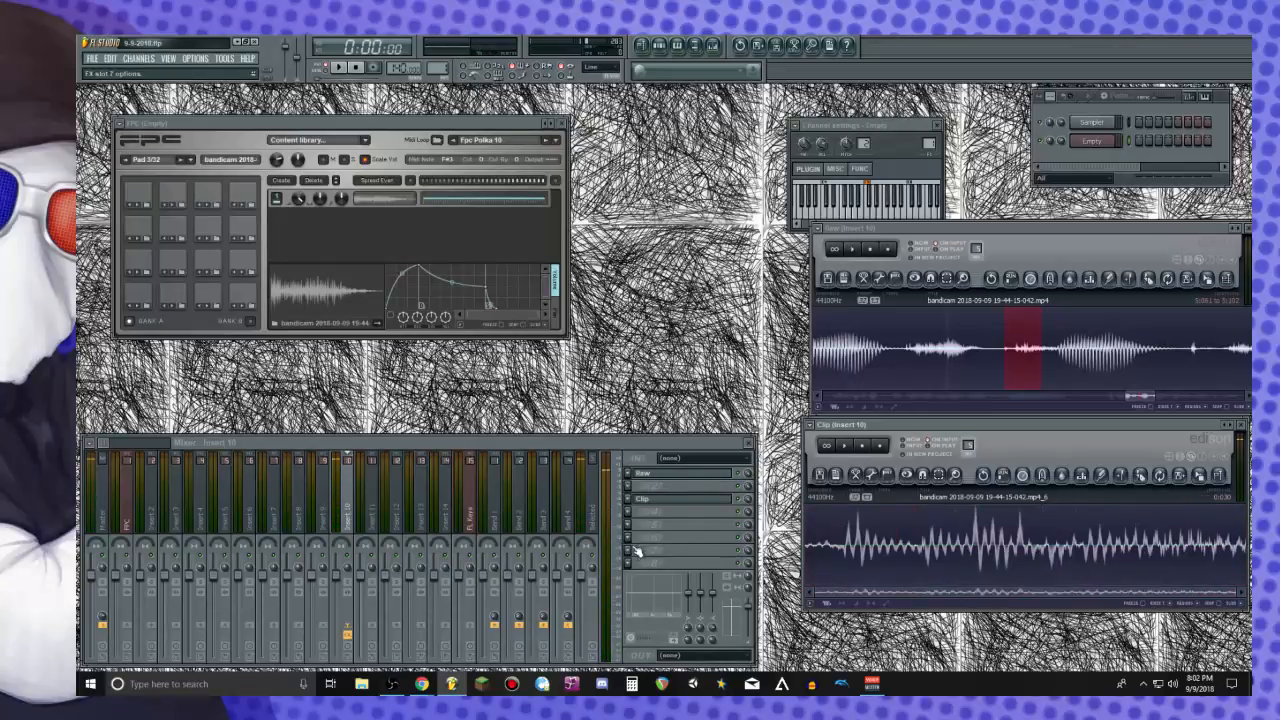
pyautogui.moveTo(837, 553); pyautogui.dragTo(701, 557)
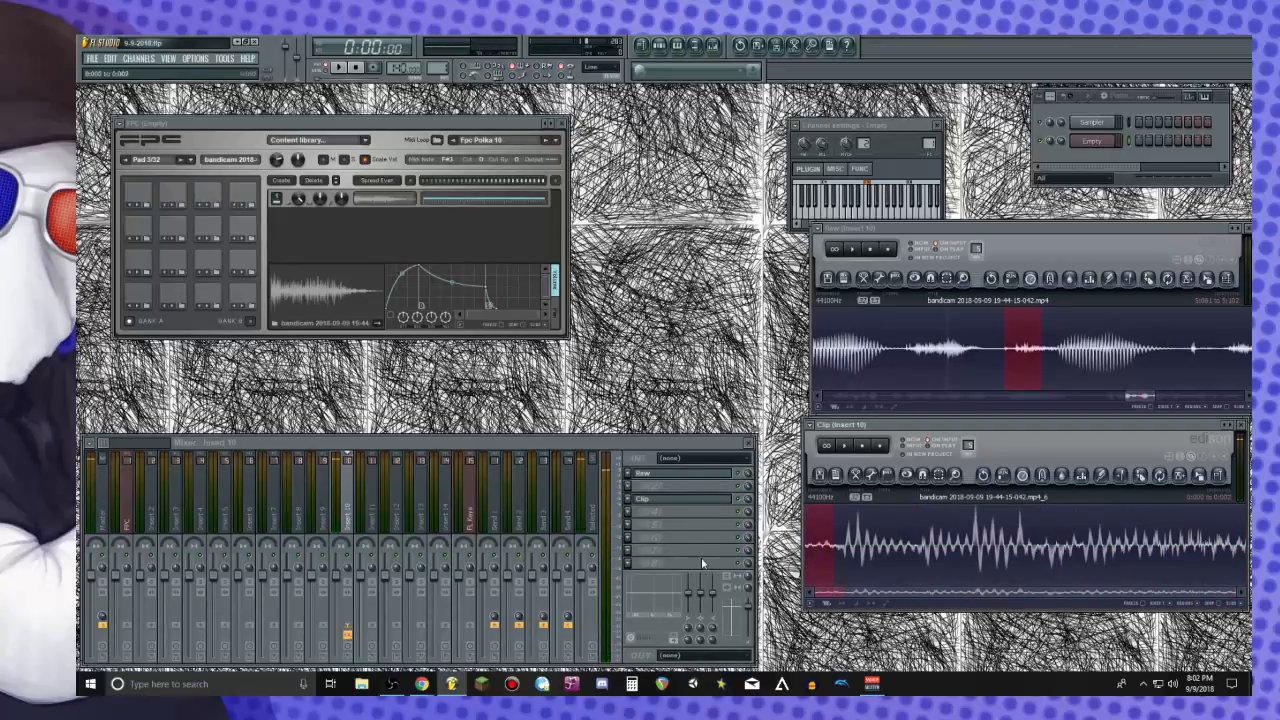
pyautogui.press('Delete')
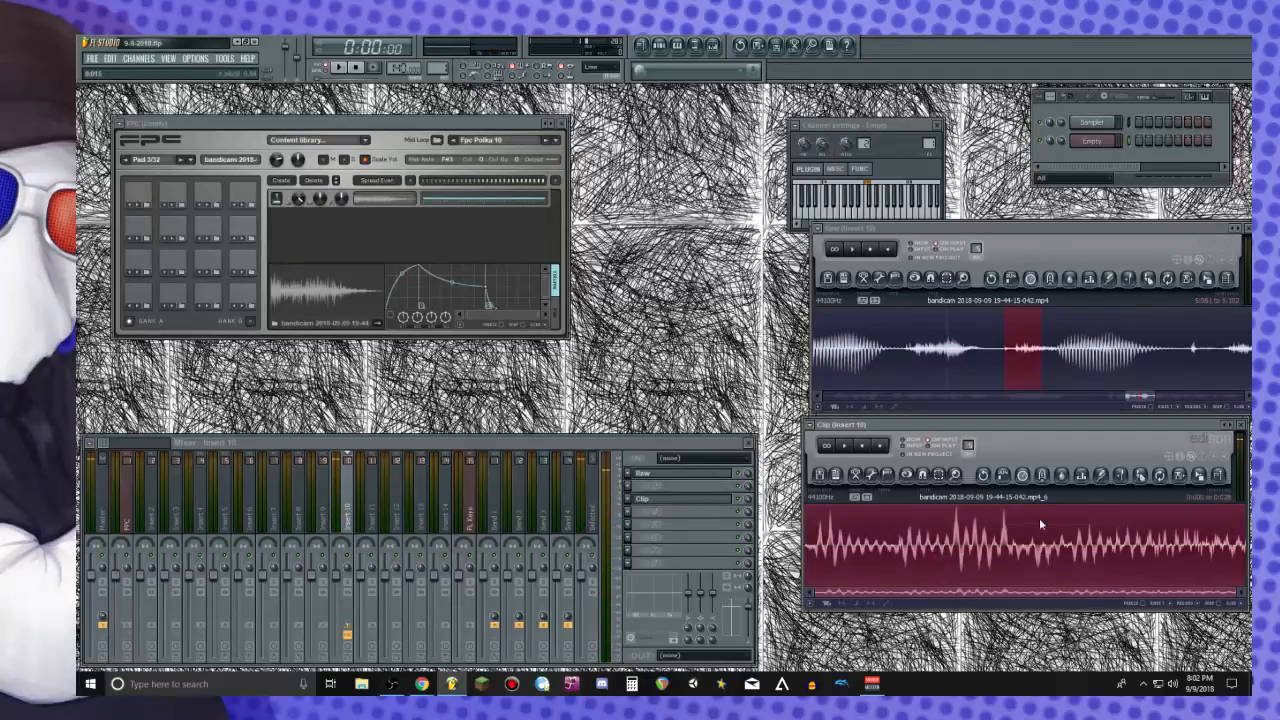
# Fade out the second half of the trimmed Clip sound
pyautogui.moveTo(866, 553); pyautogui.dragTo(982, 565)
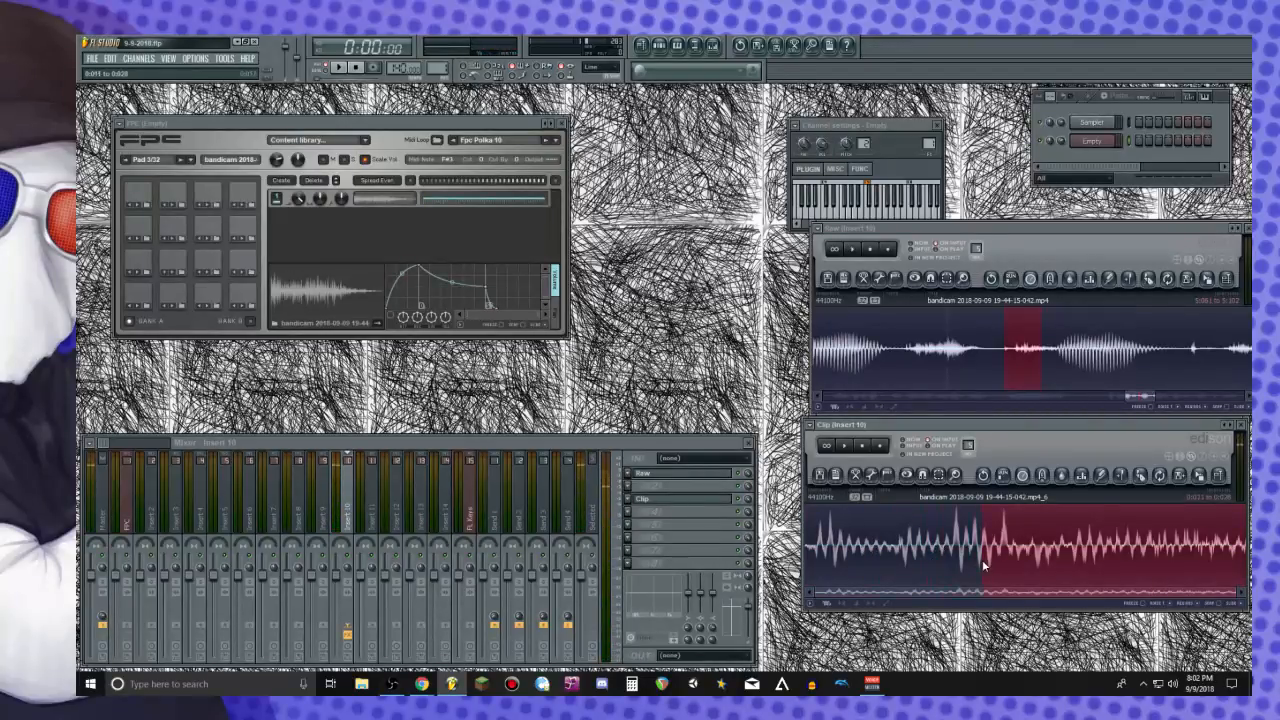
pyautogui.hotkey('alt', 'o')
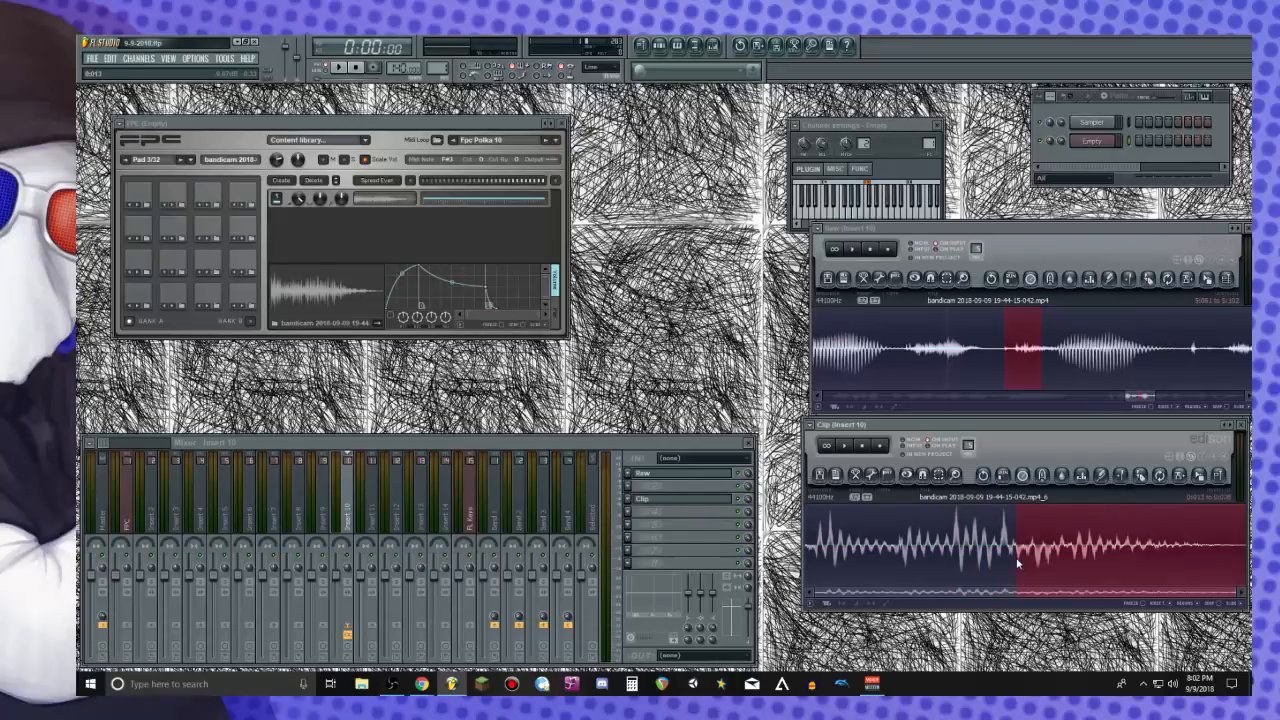
# Add the whole faded Clip sound as a second layer on FPC Pad 3 and audition the first three pads
pyautogui.moveTo(1018, 558); pyautogui.dragTo(812, 562)
pyautogui.press('space')
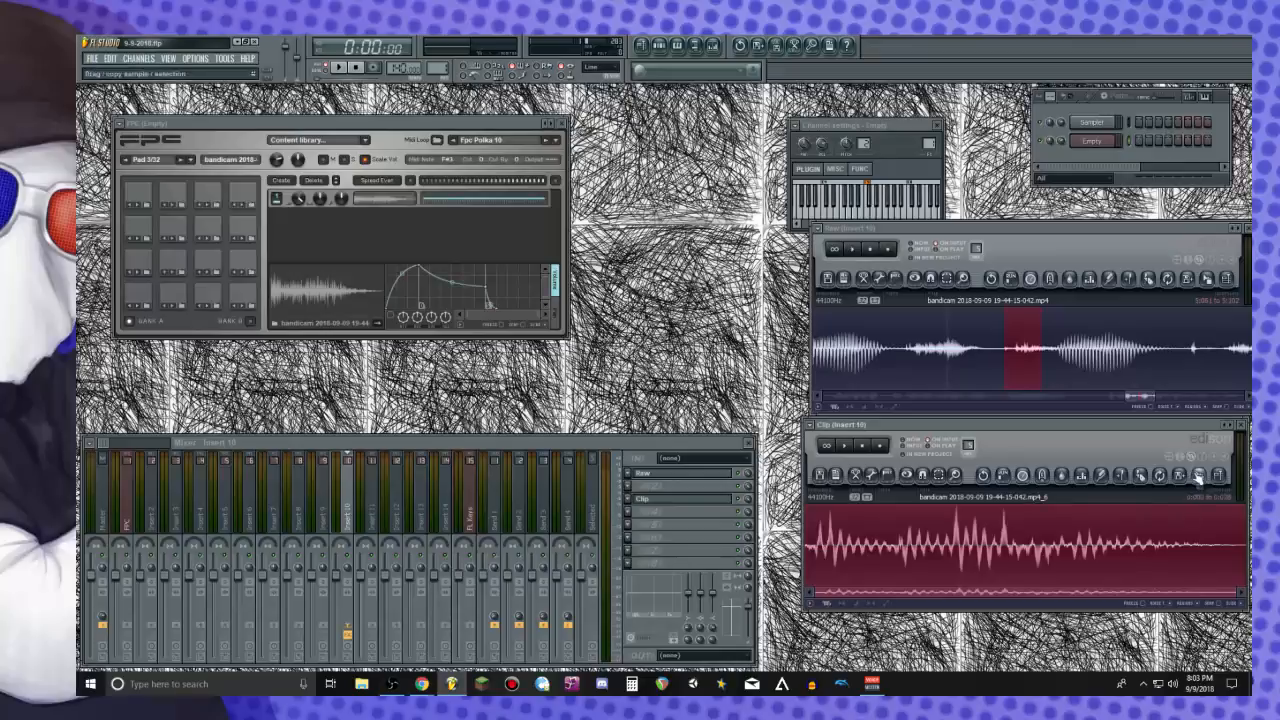
pyautogui.moveTo(1204, 479); pyautogui.dragTo(176, 302)
pyautogui.click(145, 299)
pyautogui.click(176, 299)
pyautogui.click(213, 300)
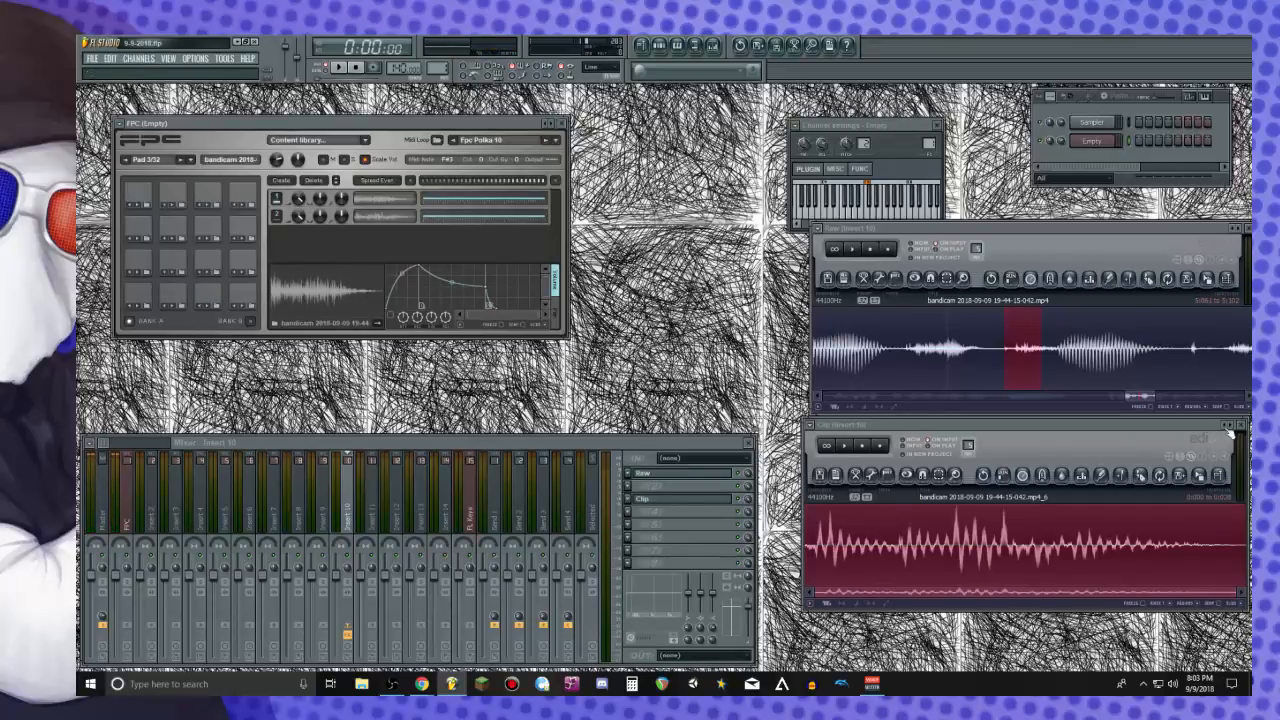
# Look through the Raw recording and audition passages to find another sound for the kit
pyautogui.click(1092, 245)
pyautogui.scroll(-2, 1051, 350)
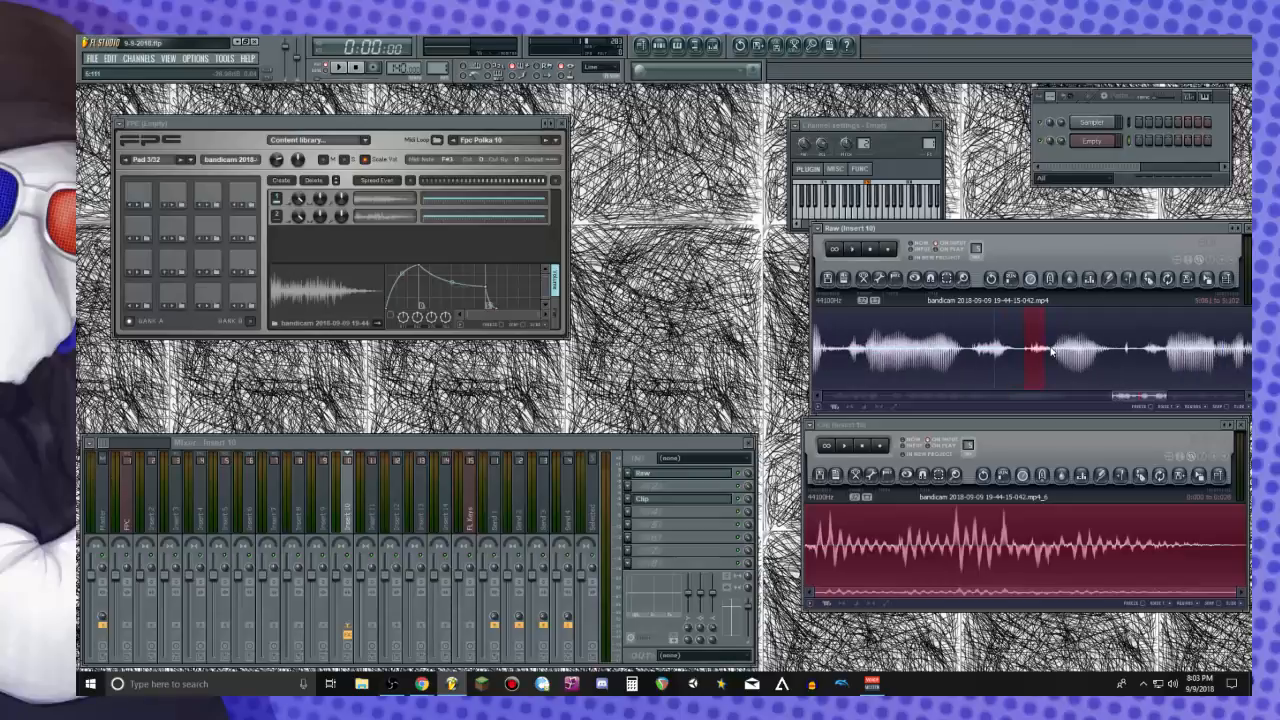
pyautogui.scroll(-2, 1133, 344)
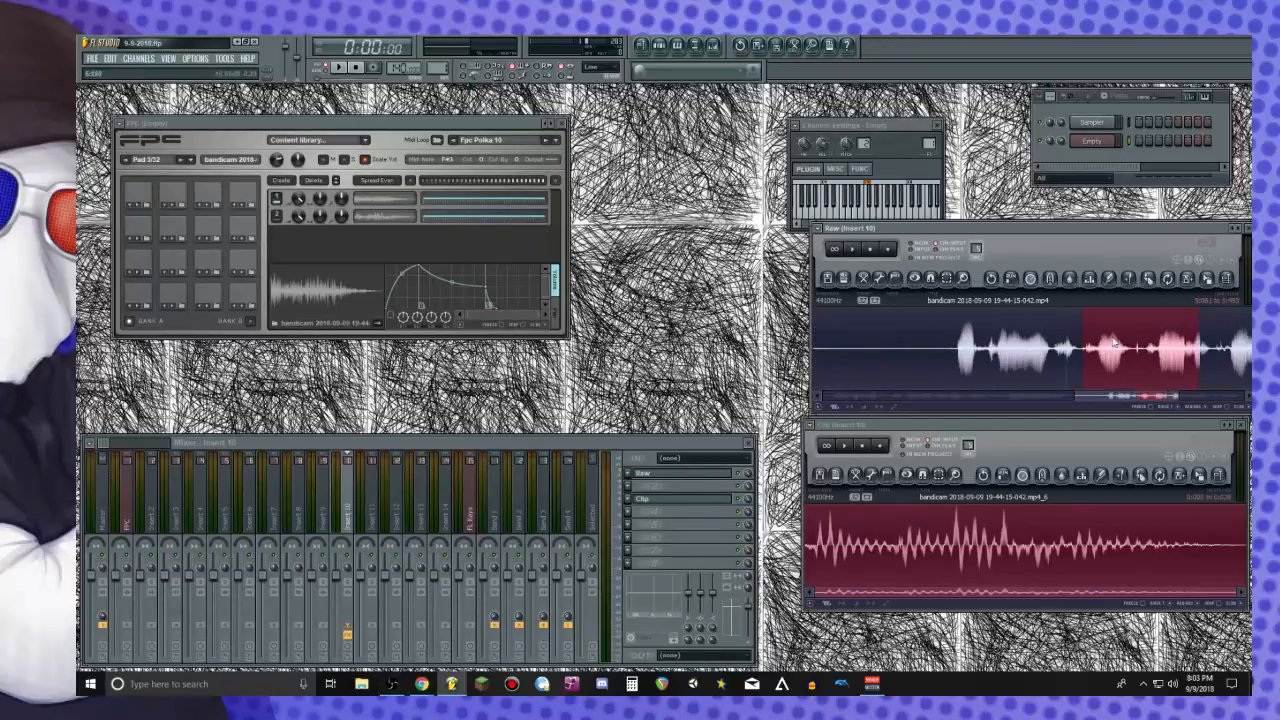
pyautogui.hscroll(3, 1208, 355)
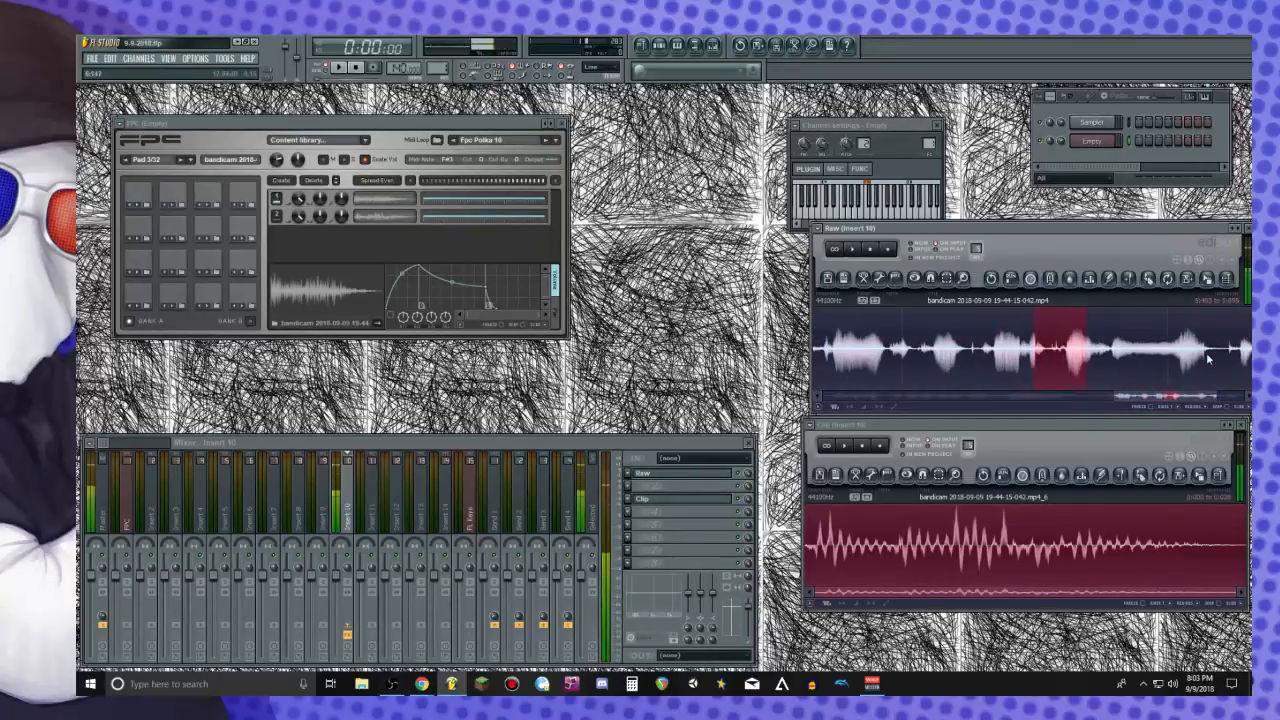
pyautogui.scroll(-2, 1052, 352)
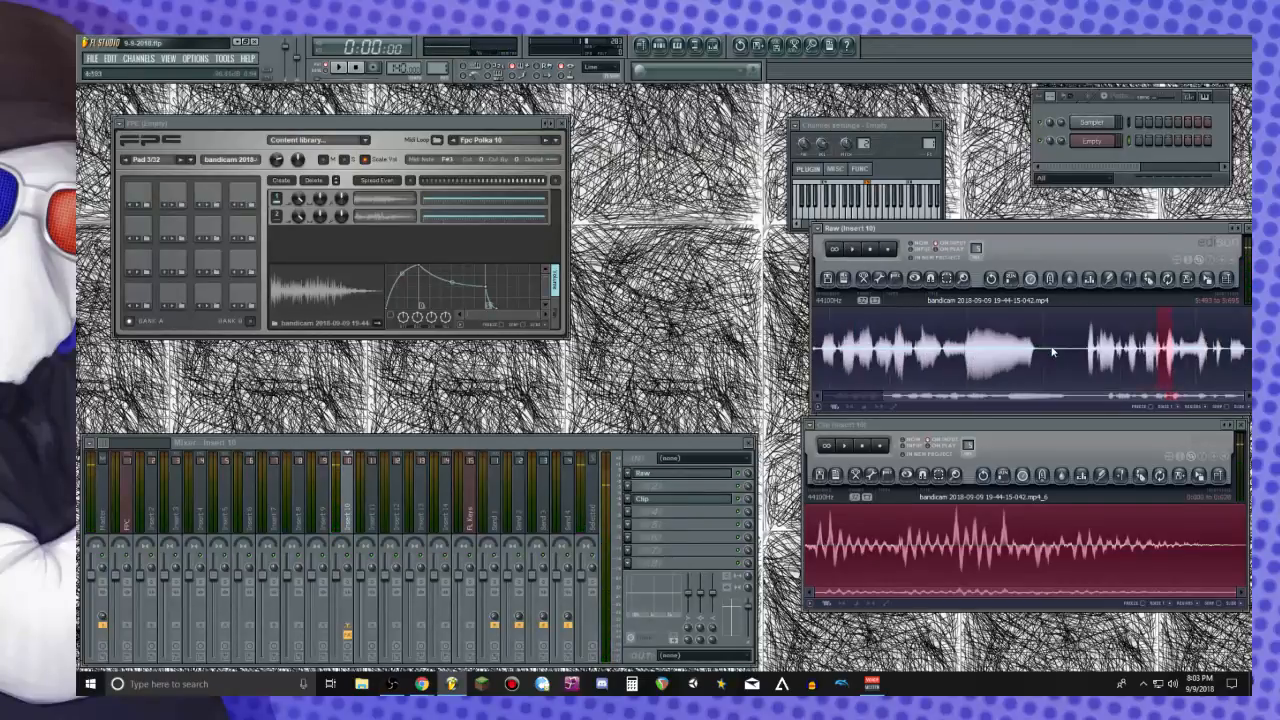
pyautogui.scroll(-1, 1158, 351)
pyautogui.moveTo(1183, 352); pyautogui.dragTo(1042, 356)
pyautogui.moveTo(868, 361); pyautogui.dragTo(754, 361)
pyautogui.click(818, 361)
pyautogui.press('space')
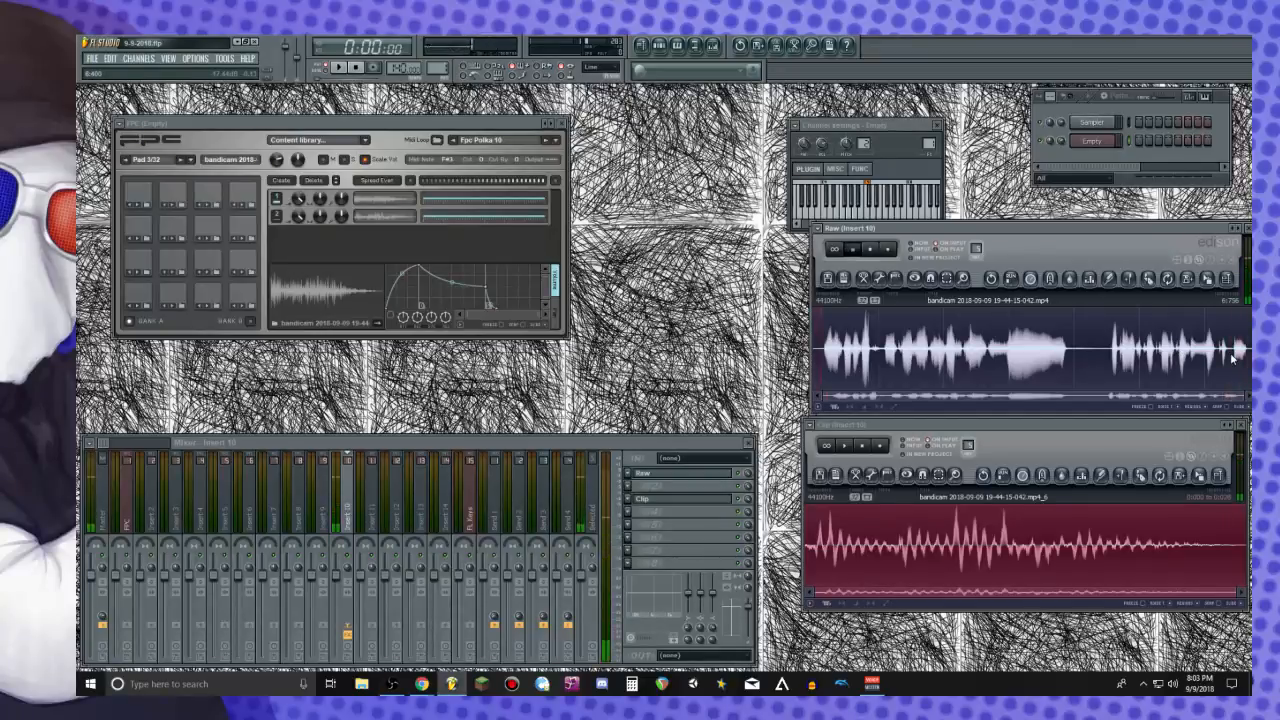
# Select the onset of the last voiced sound in the Raw recording and audition it
pyautogui.scroll(5, 1238, 356)
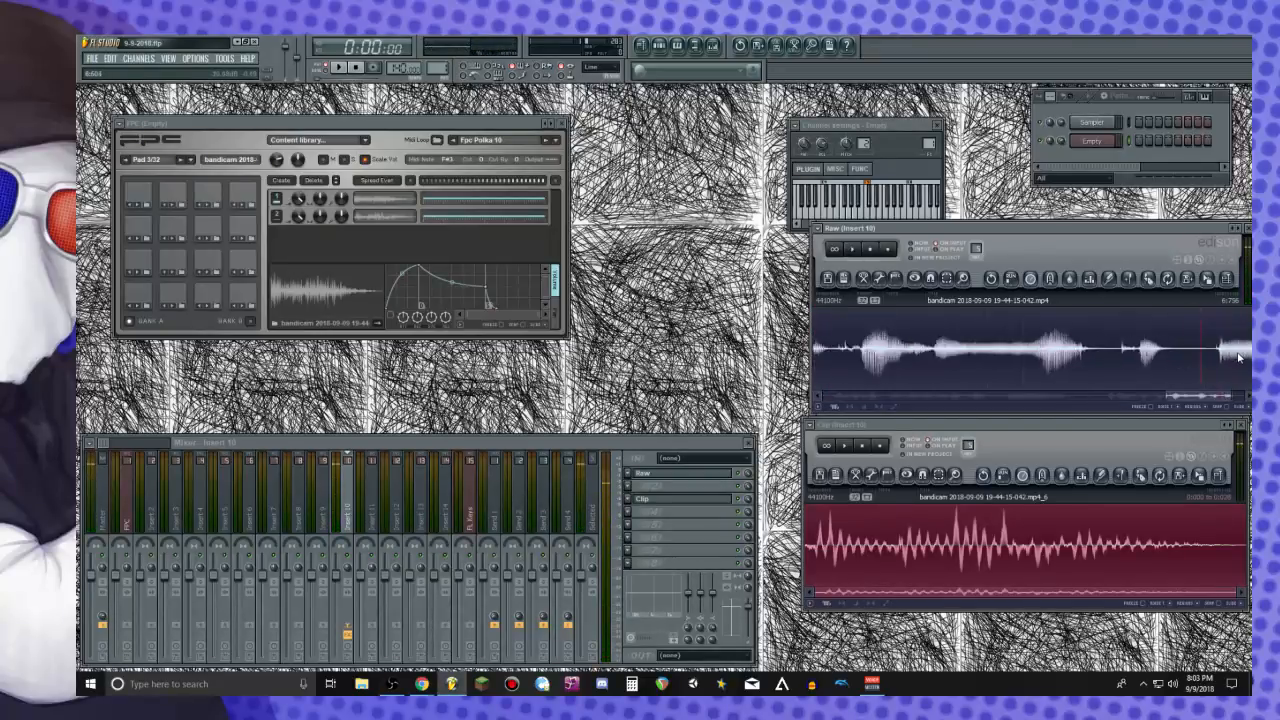
pyautogui.moveTo(1183, 365); pyautogui.dragTo(1209, 365)
pyautogui.scroll(-5, 1245, 365)
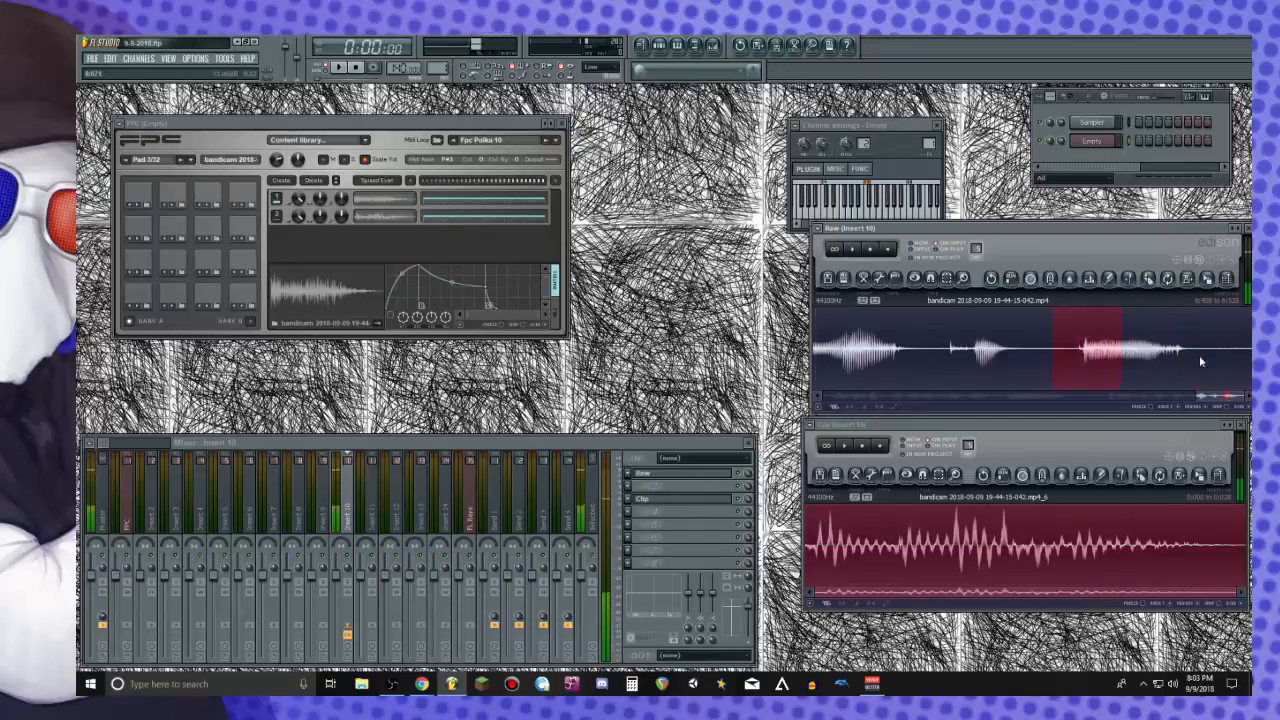
pyautogui.moveTo(1112, 366); pyautogui.dragTo(1120, 363)
pyautogui.press('space')
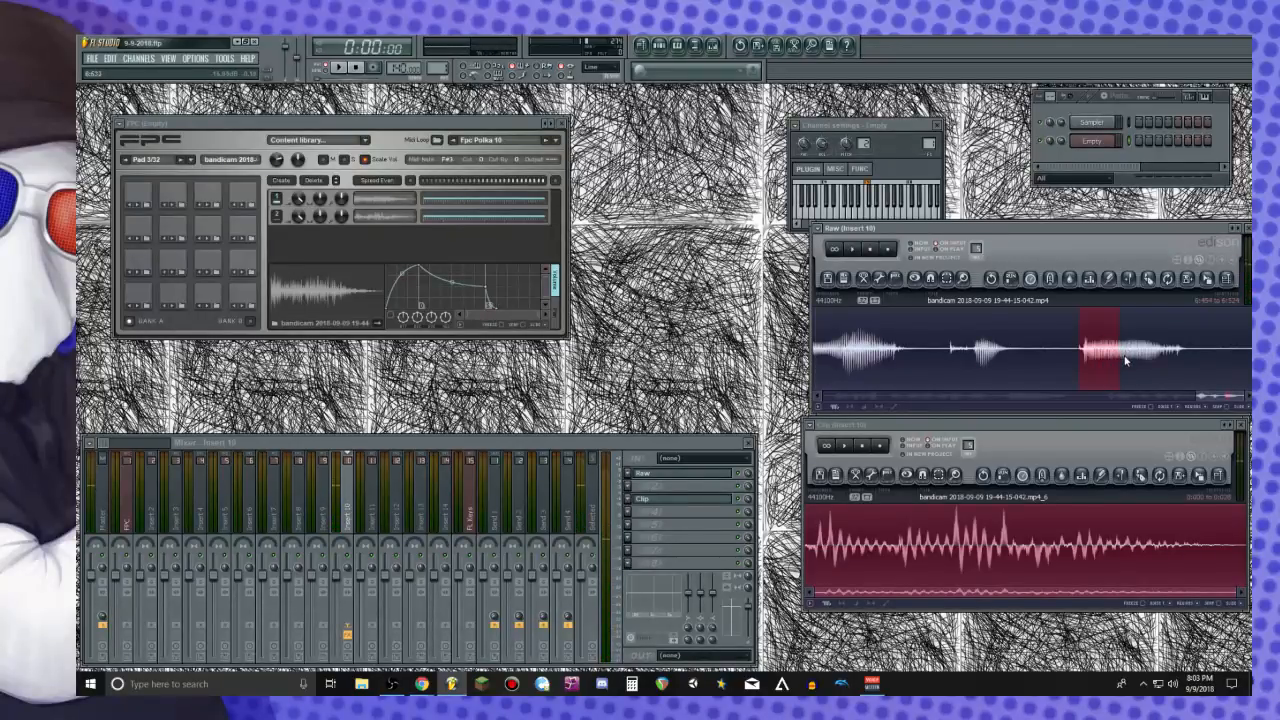
# Copy the selected onset into the Clip Edison, play it and fade out the last part of the sound
pyautogui.moveTo(1224, 278); pyautogui.dragTo(1030, 545)
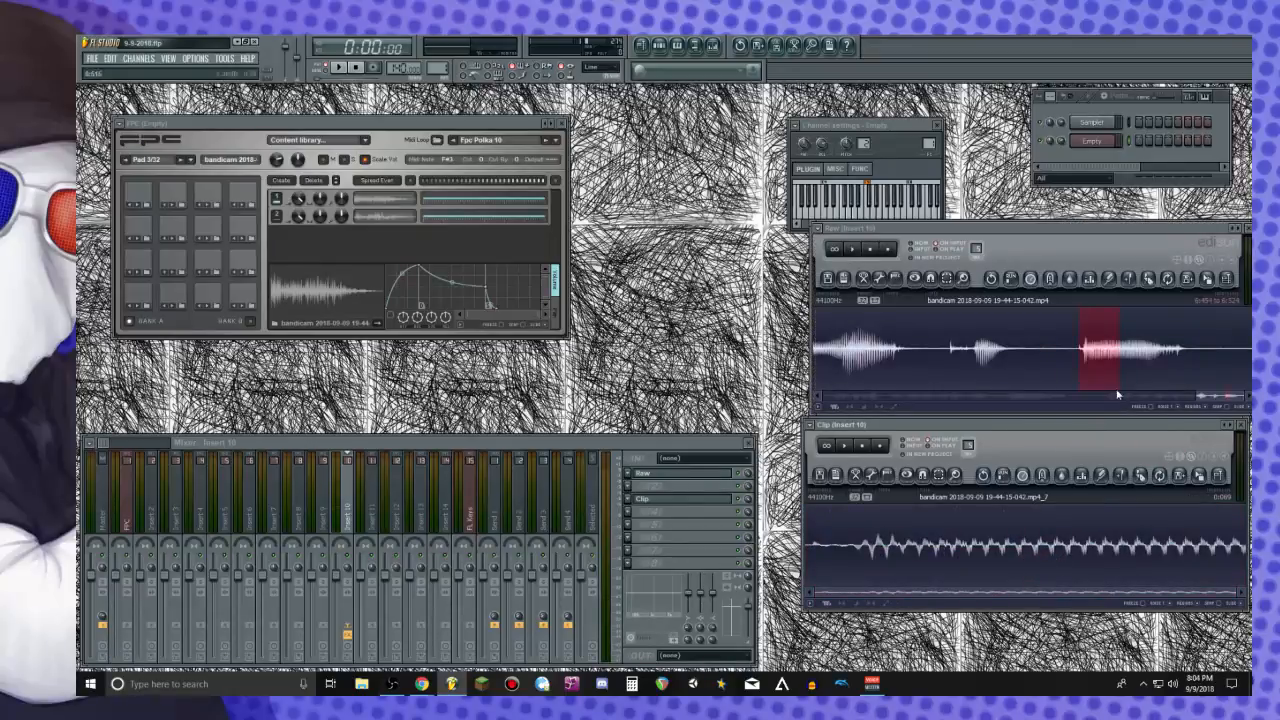
pyautogui.press('space')
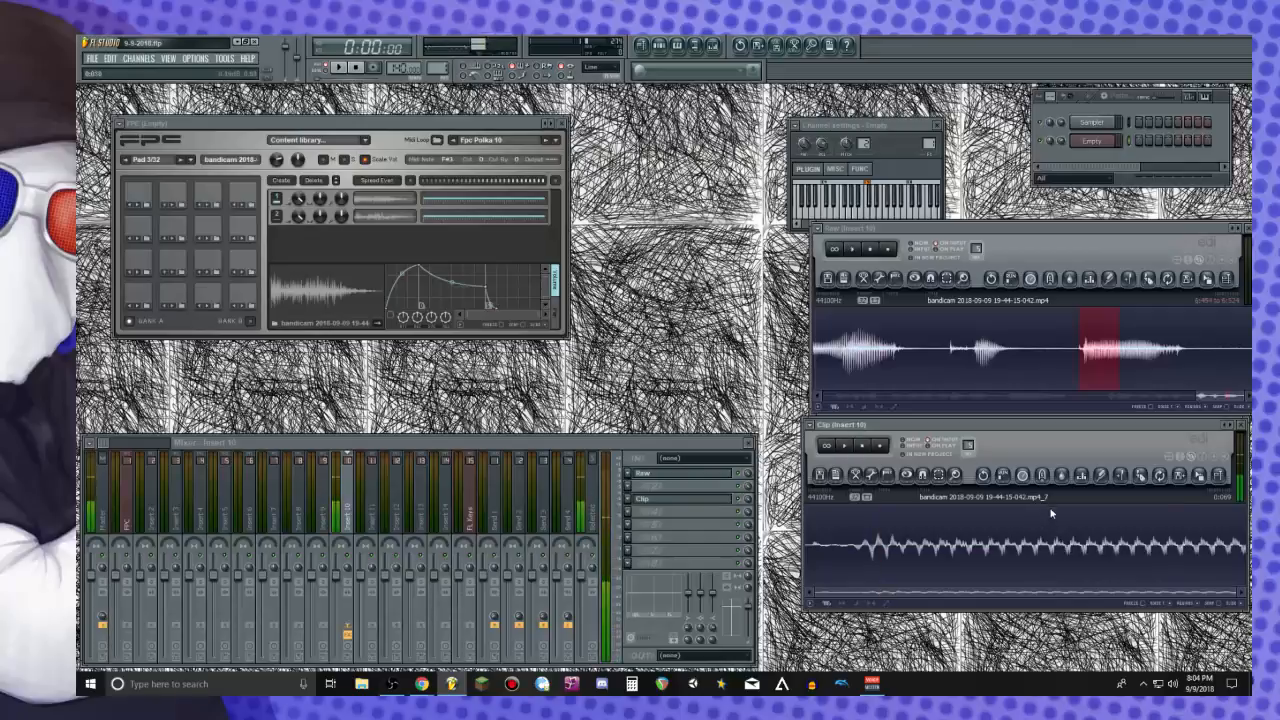
pyautogui.moveTo(848, 578); pyautogui.dragTo(864, 580)
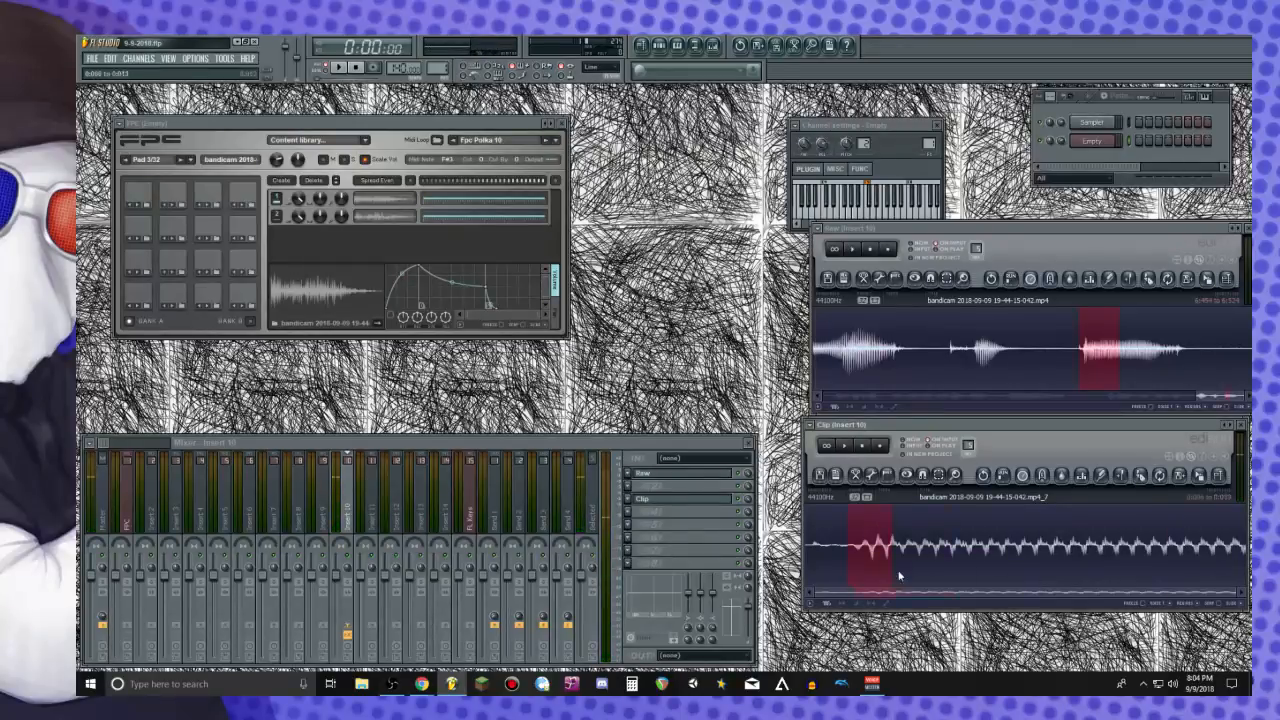
pyautogui.moveTo(1079, 572); pyautogui.dragTo(1249, 560)
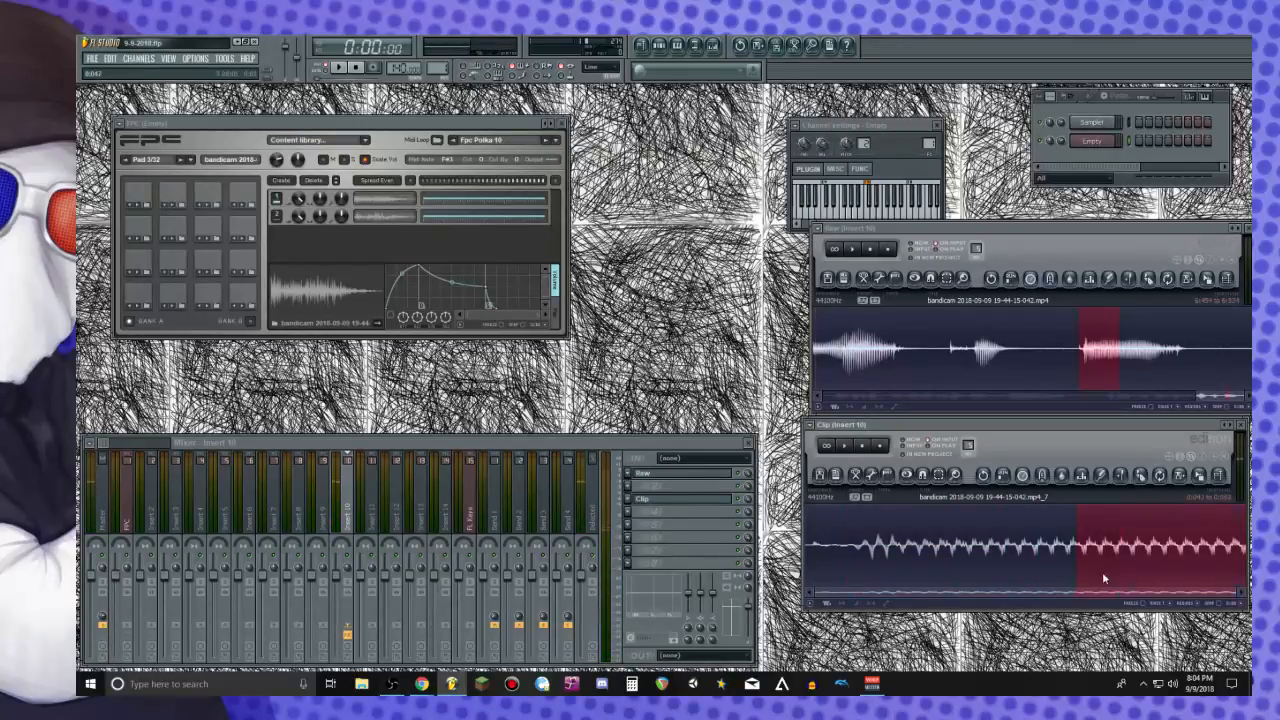
# Normalize the entire Clip sound and play it
pyautogui.hotkey('ctrl', 'a')
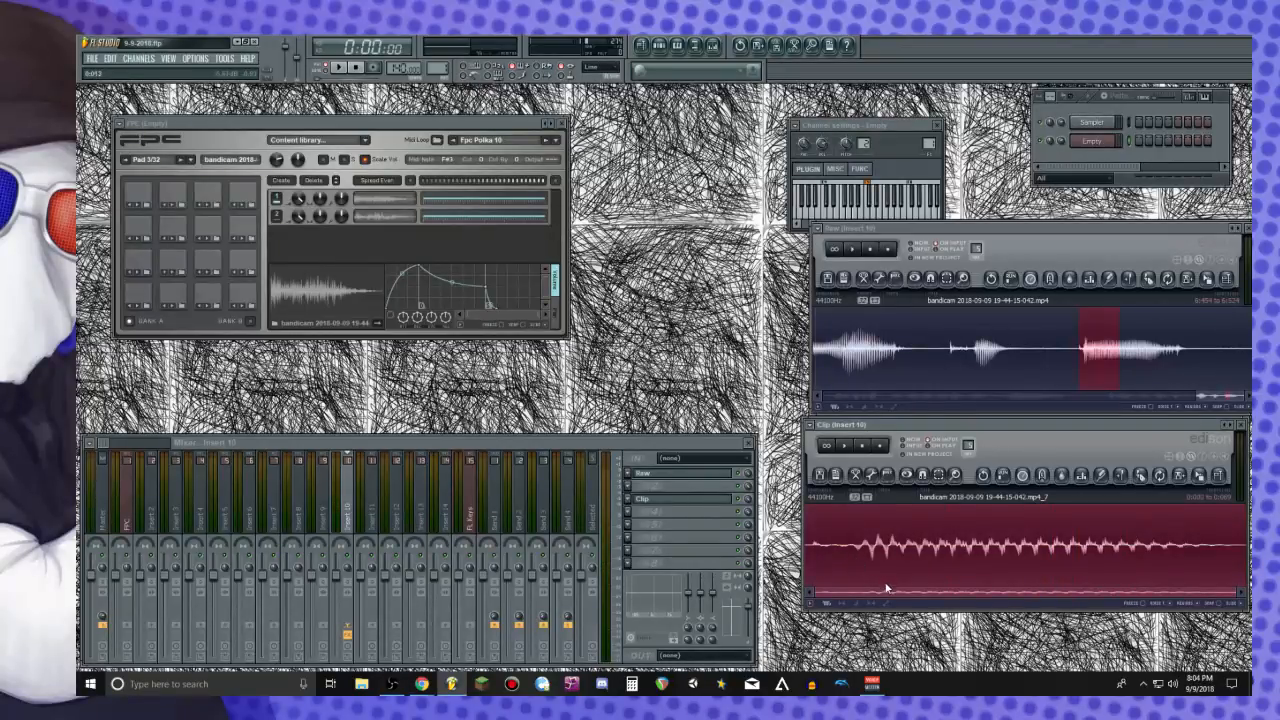
pyautogui.hotkey('ctrl', 'n')
pyautogui.press('space')
pyautogui.press('space')
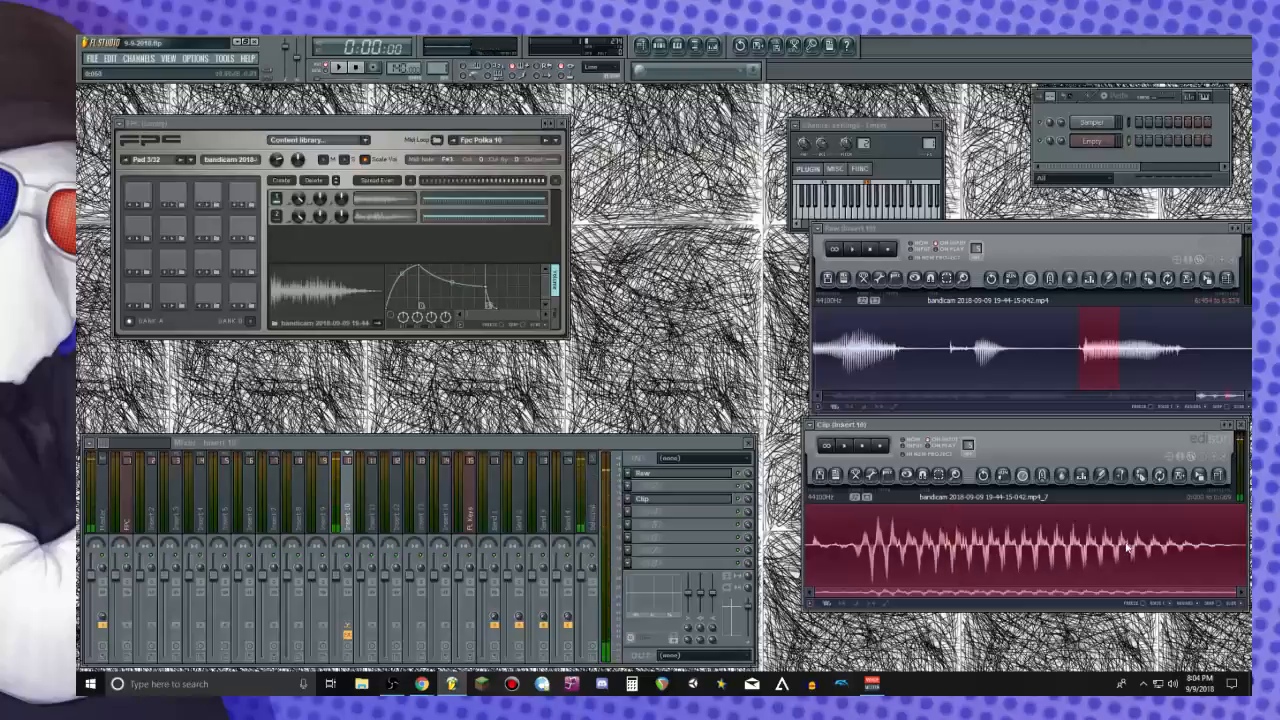
# Lower the whole Clip sound's pitch by 12 semitones twice, previewing each pass, and play the normalized result
pyautogui.click(1040, 482)
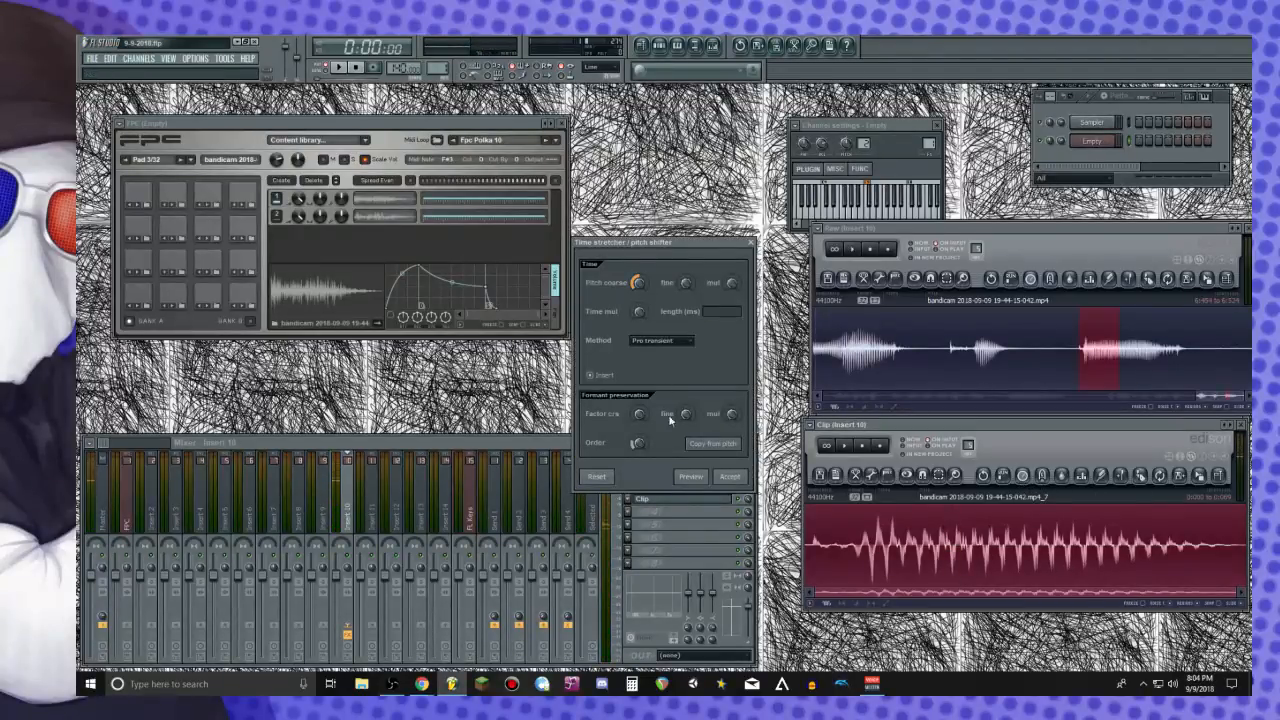
pyautogui.click(688, 478)
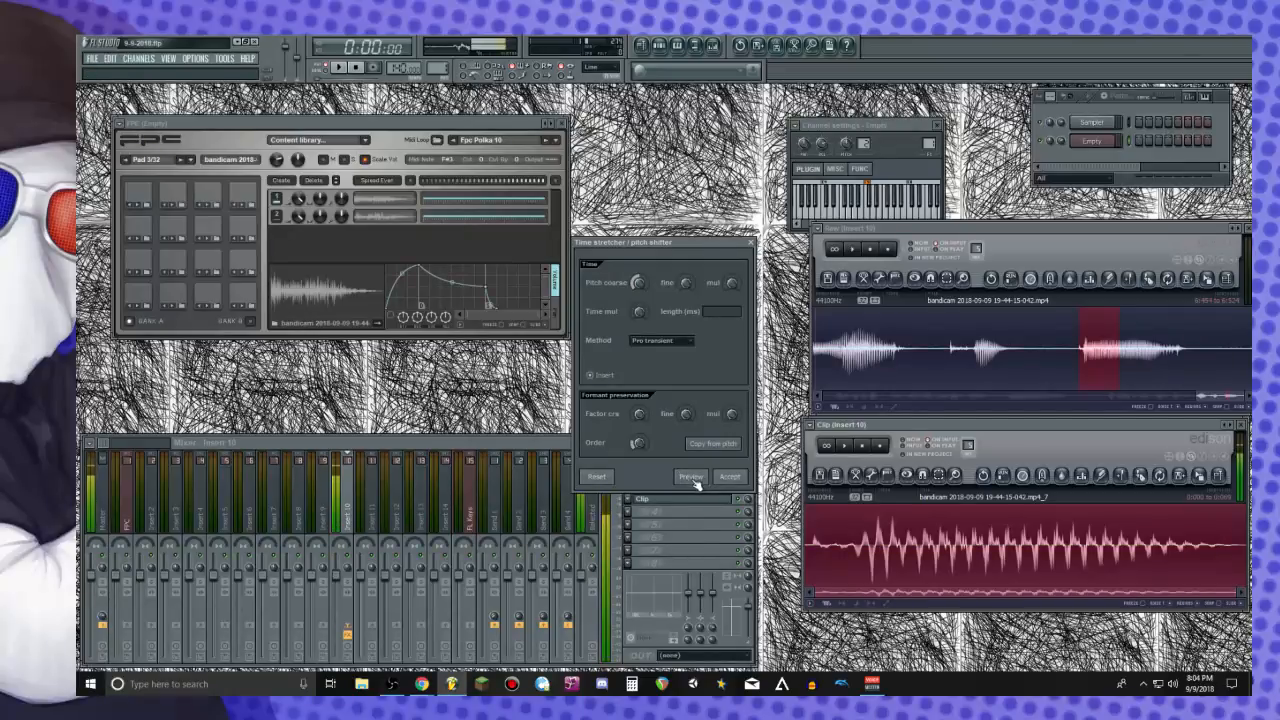
pyautogui.click(730, 477)
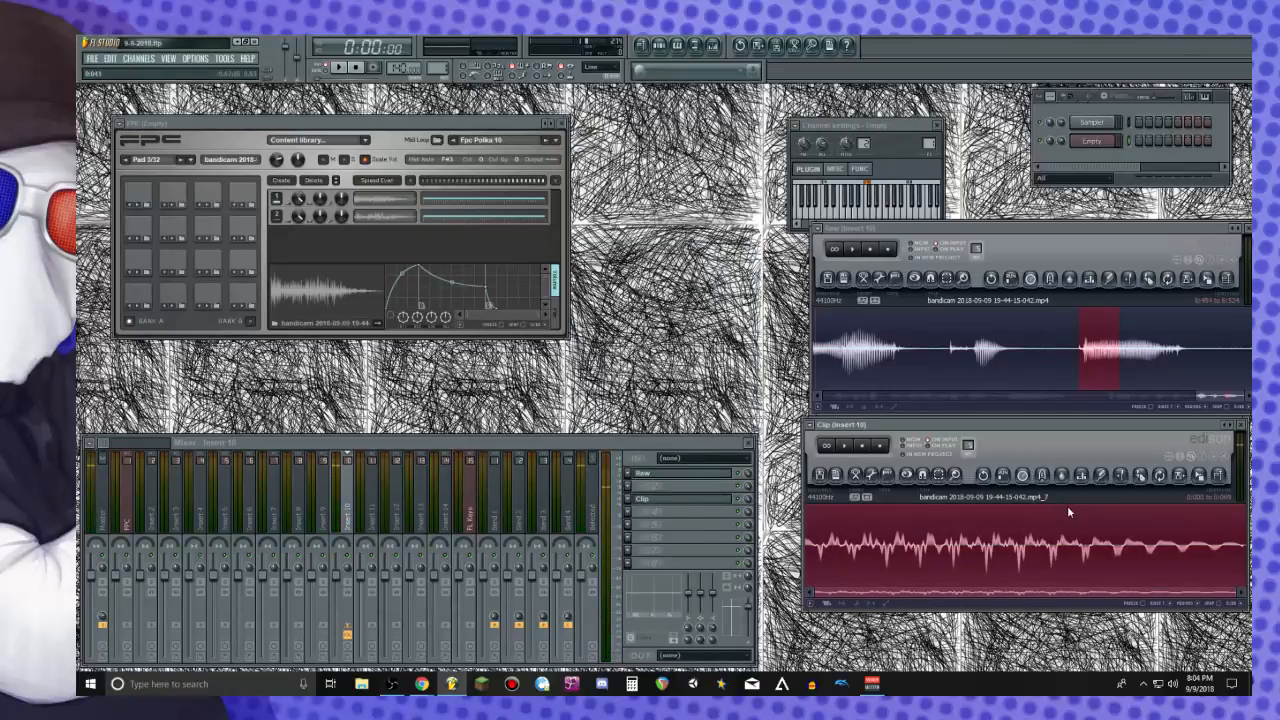
pyautogui.click(1019, 478)
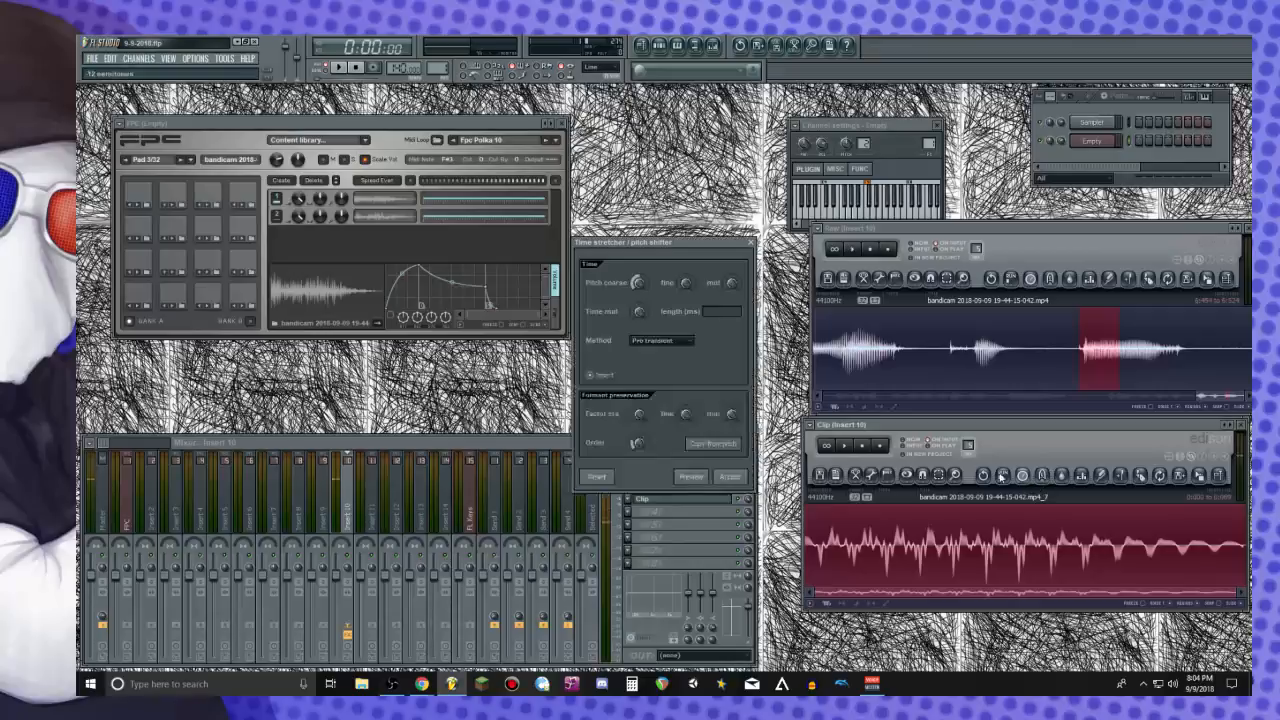
pyautogui.click(697, 479)
pyautogui.click(730, 478)
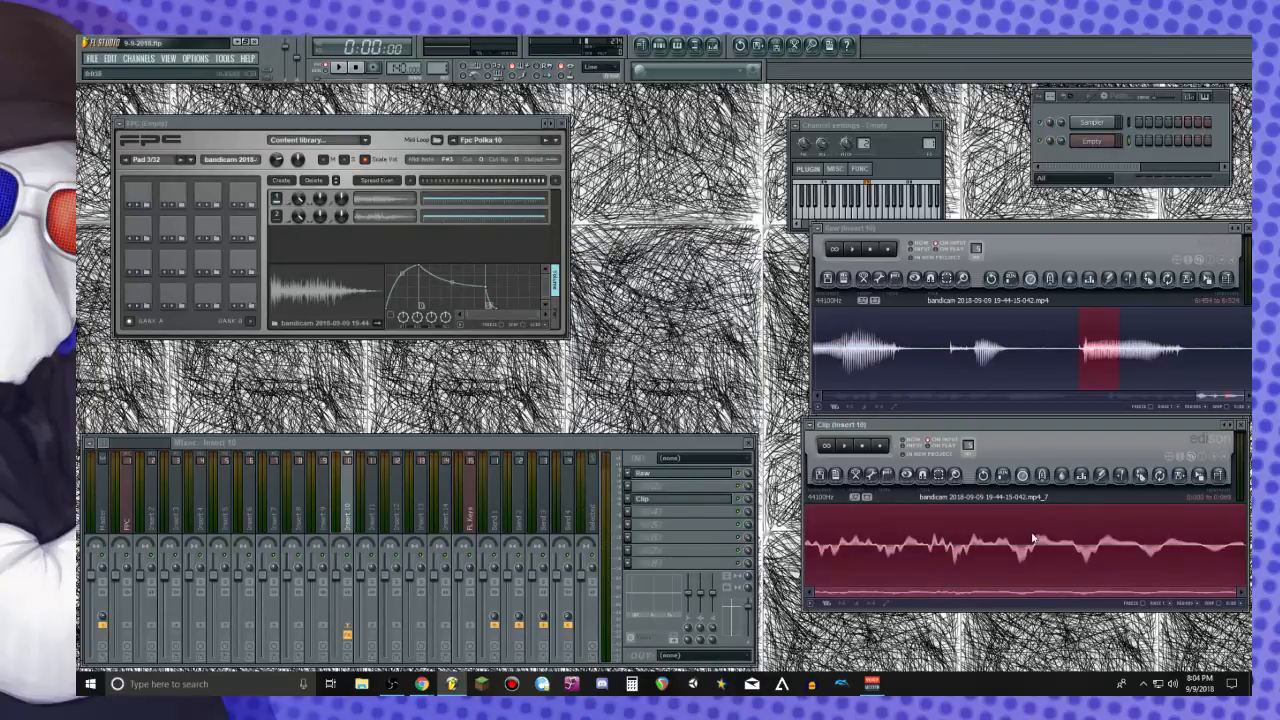
pyautogui.press('space')
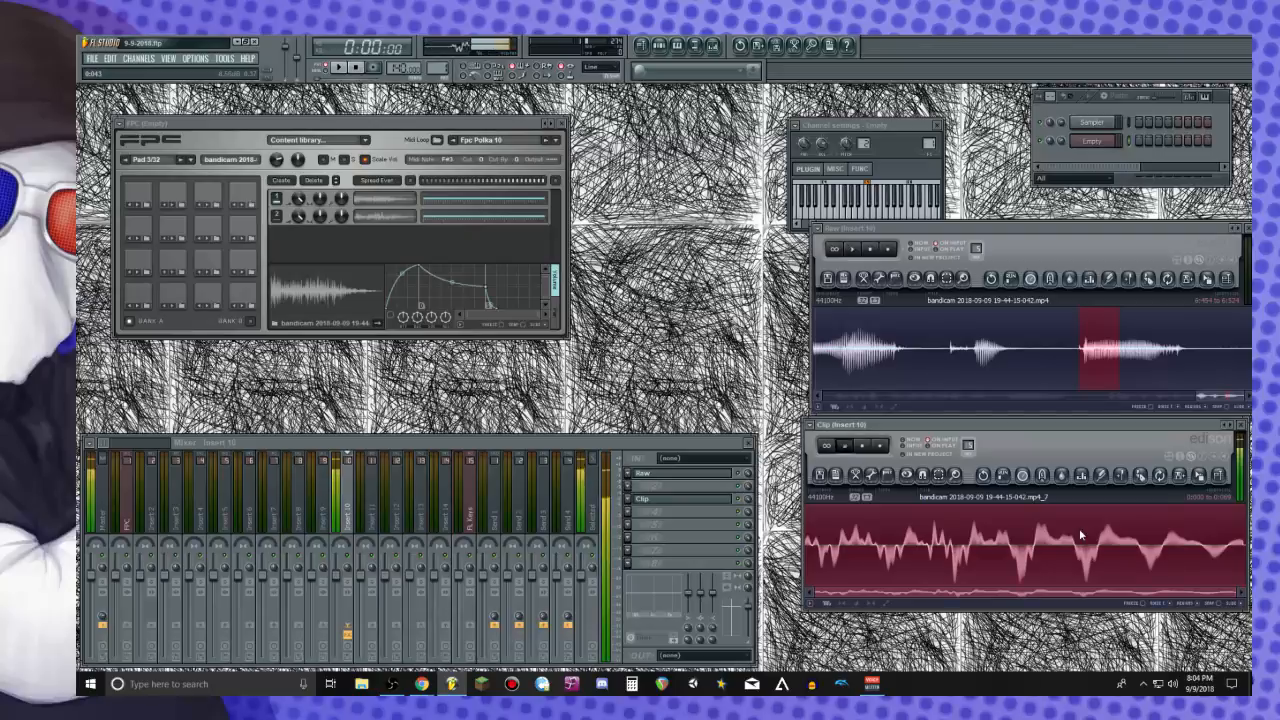
# Add the pitched-down Clip sound as a third layer on FPC Pad 3 and audition it with the first pad
pyautogui.moveTo(1200, 483); pyautogui.dragTo(370, 264)
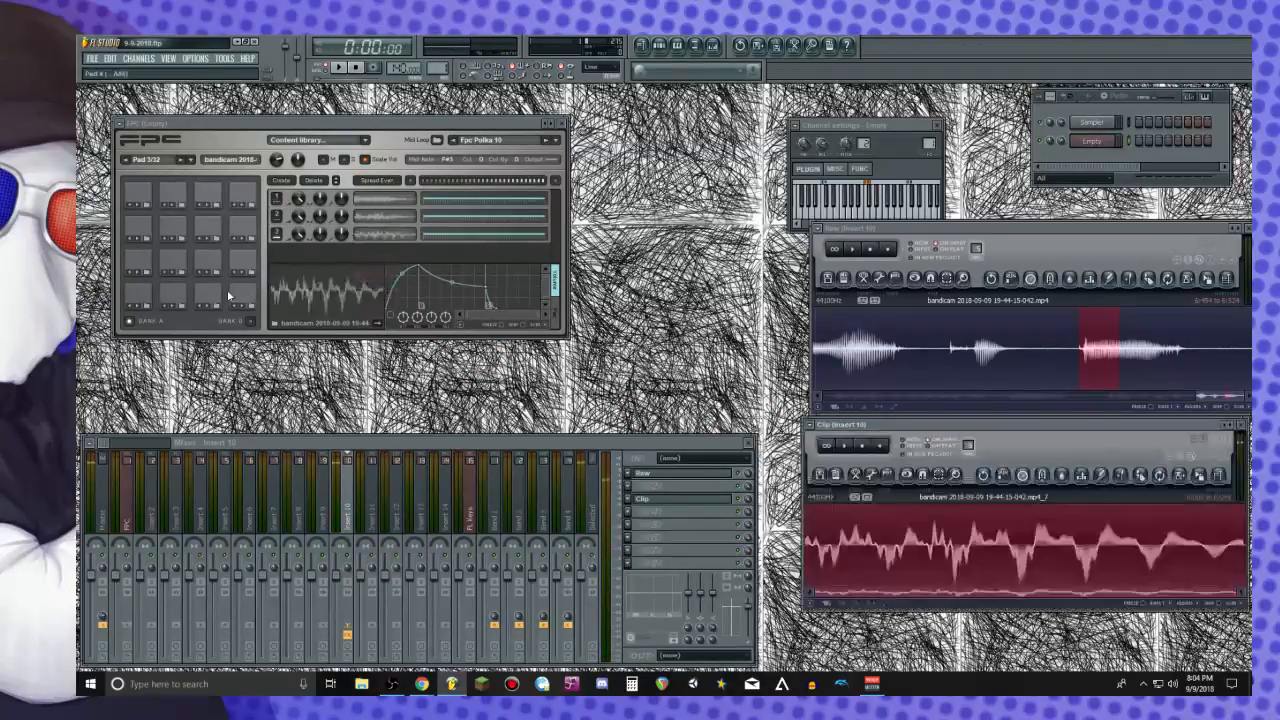
pyautogui.click(143, 298)
pyautogui.click(207, 298)
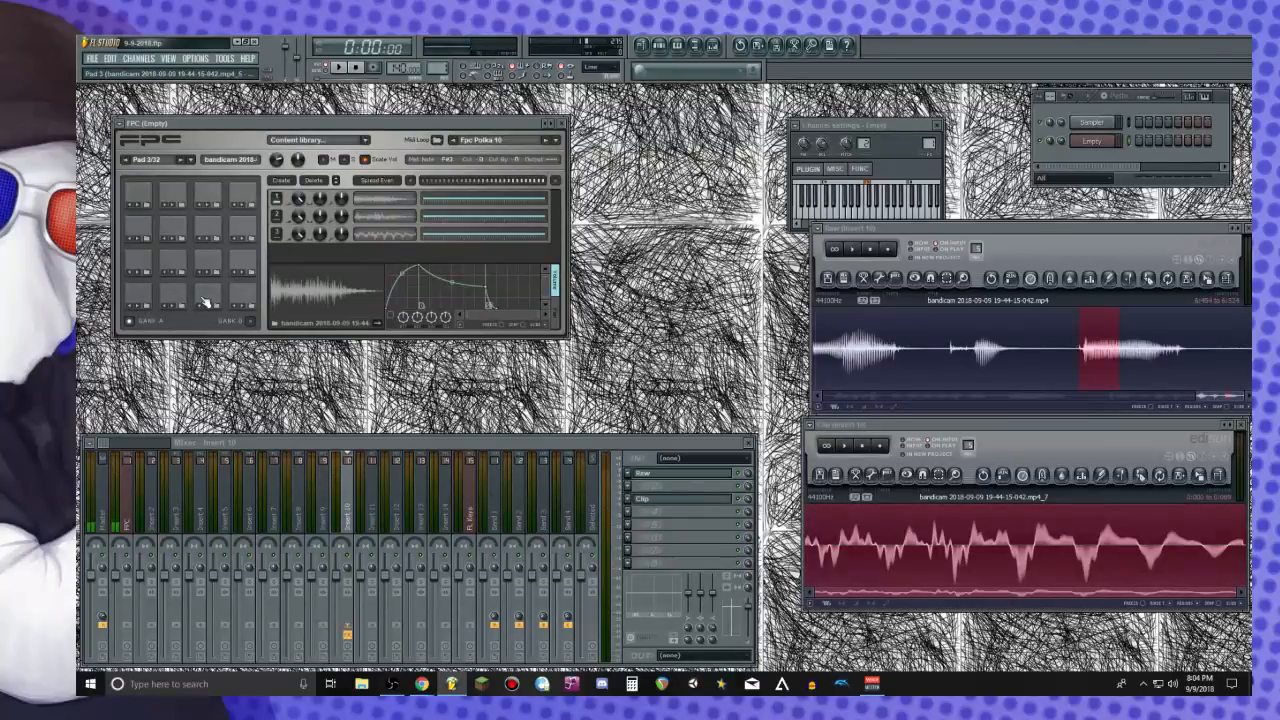
pyautogui.click(205, 299)
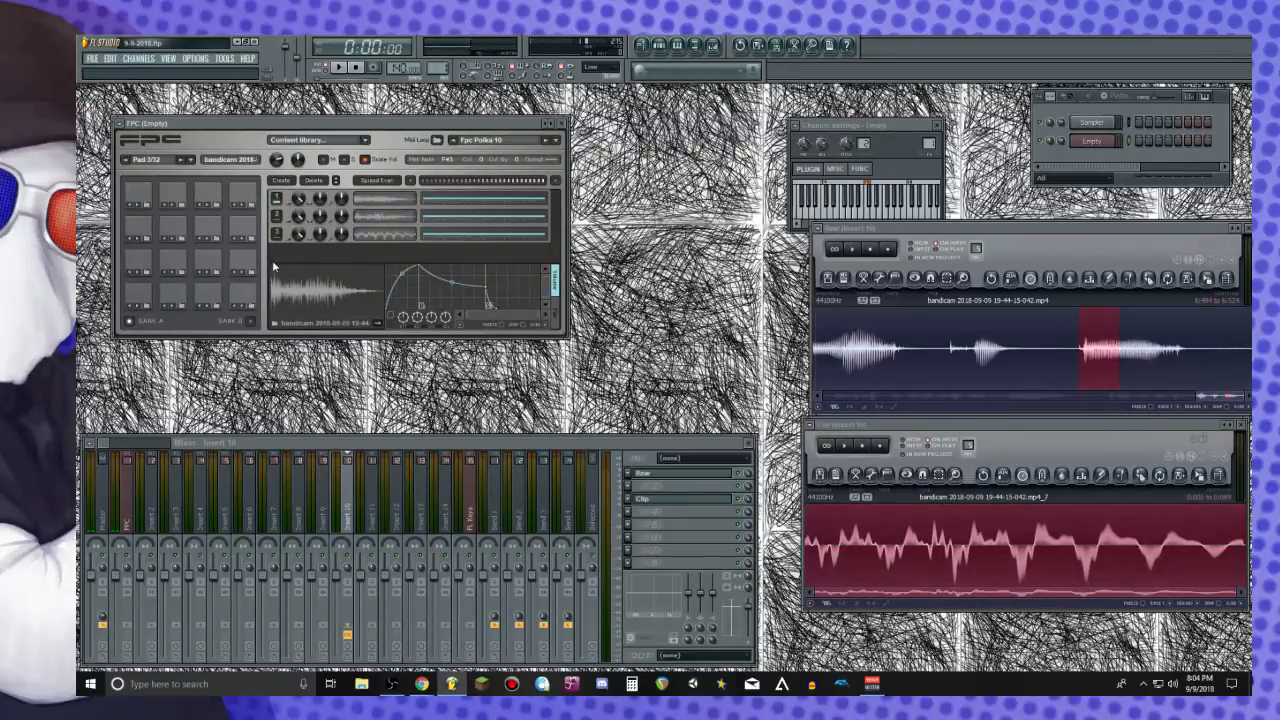
pyautogui.click(217, 300)
pyautogui.click(217, 300)
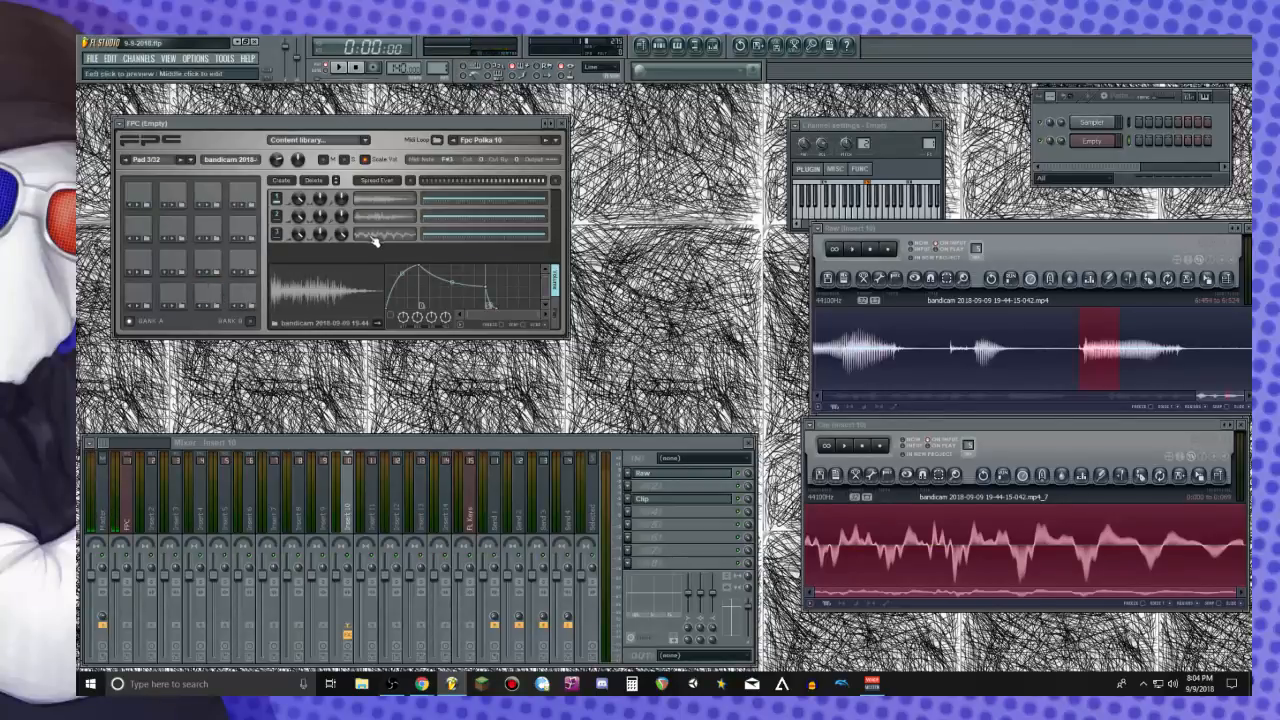
# Adjust the tuning of Pad 3's third layer and play the first three pads together to compare them
pyautogui.click(218, 297)
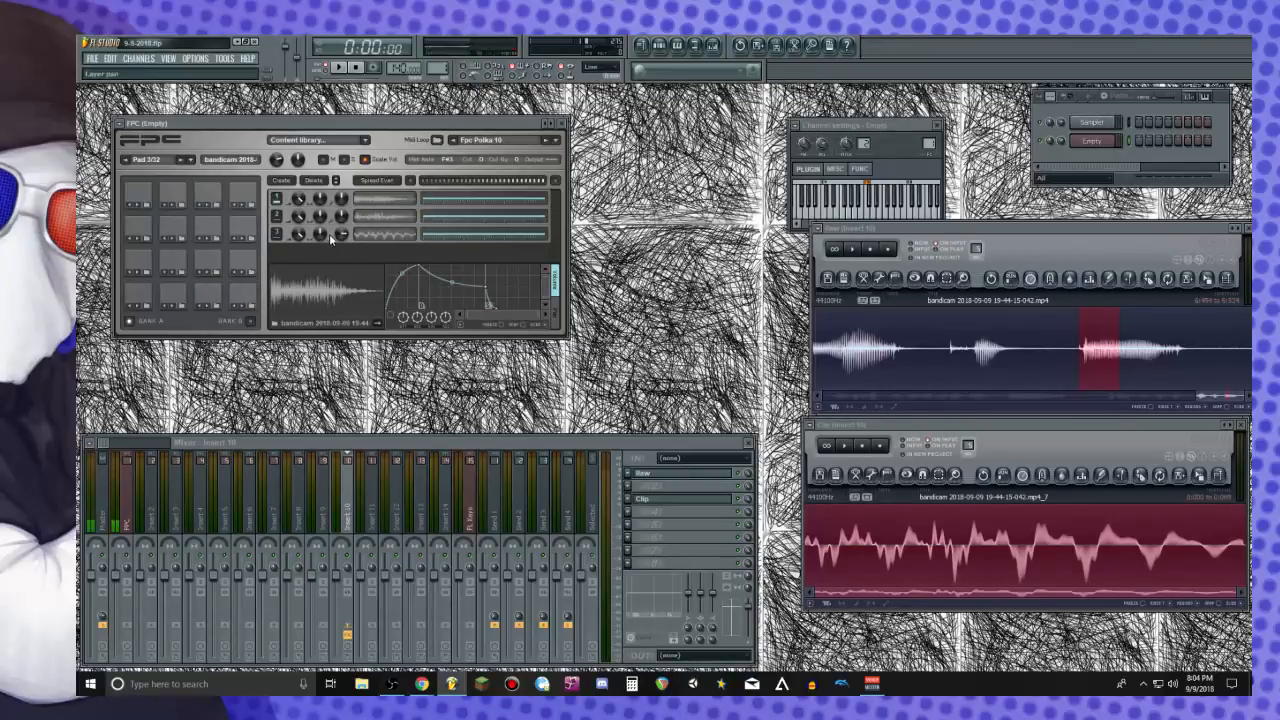
pyautogui.click(205, 295)
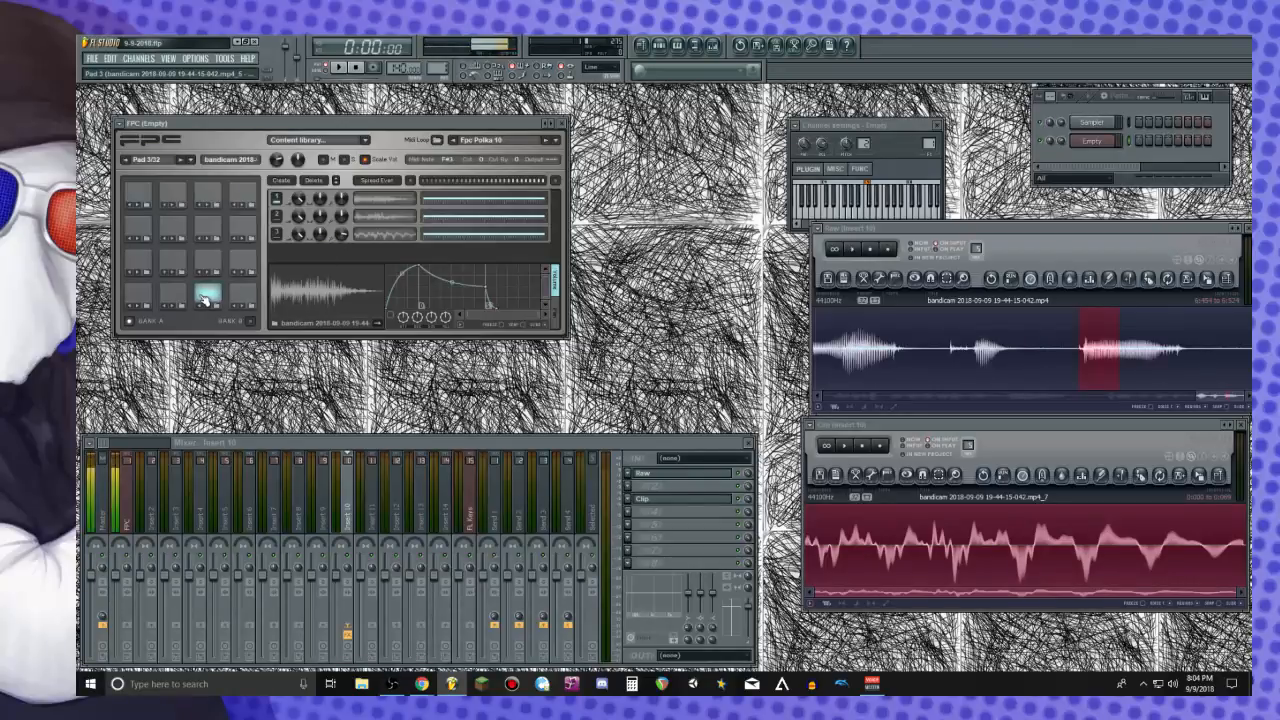
pyautogui.click(145, 297)
pyautogui.click(170, 303)
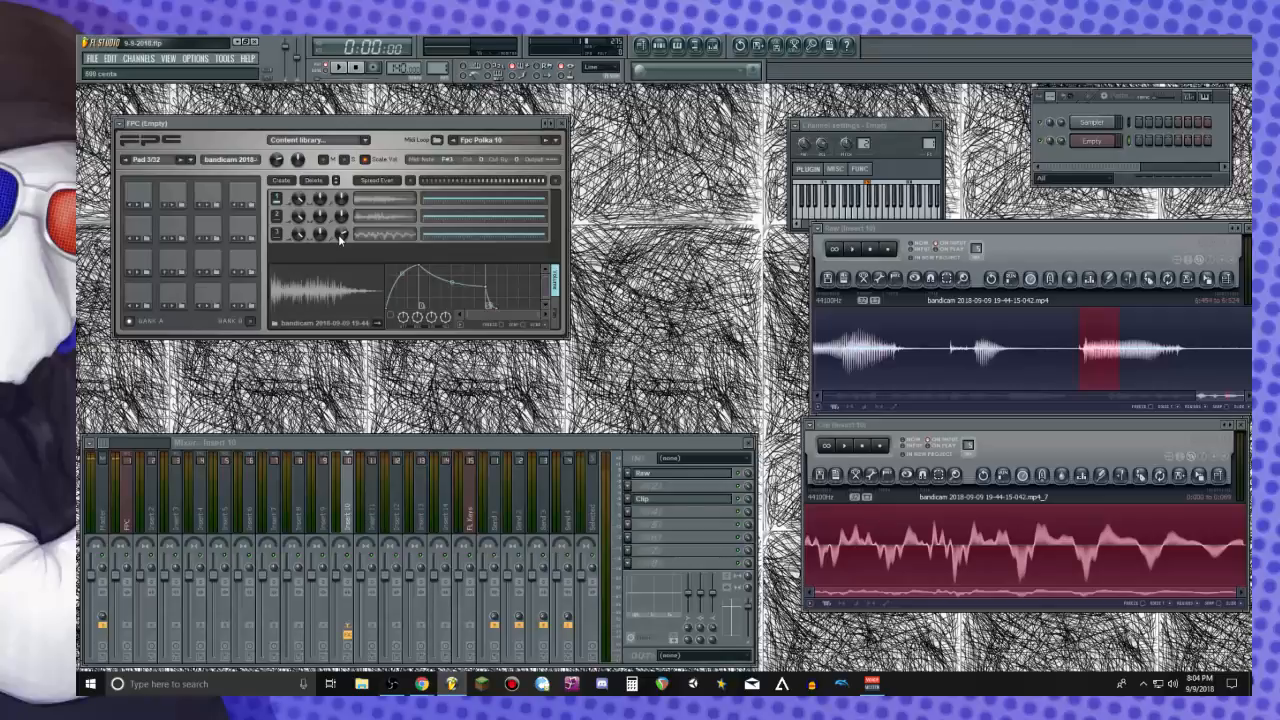
pyautogui.click(147, 294)
pyautogui.click(177, 294)
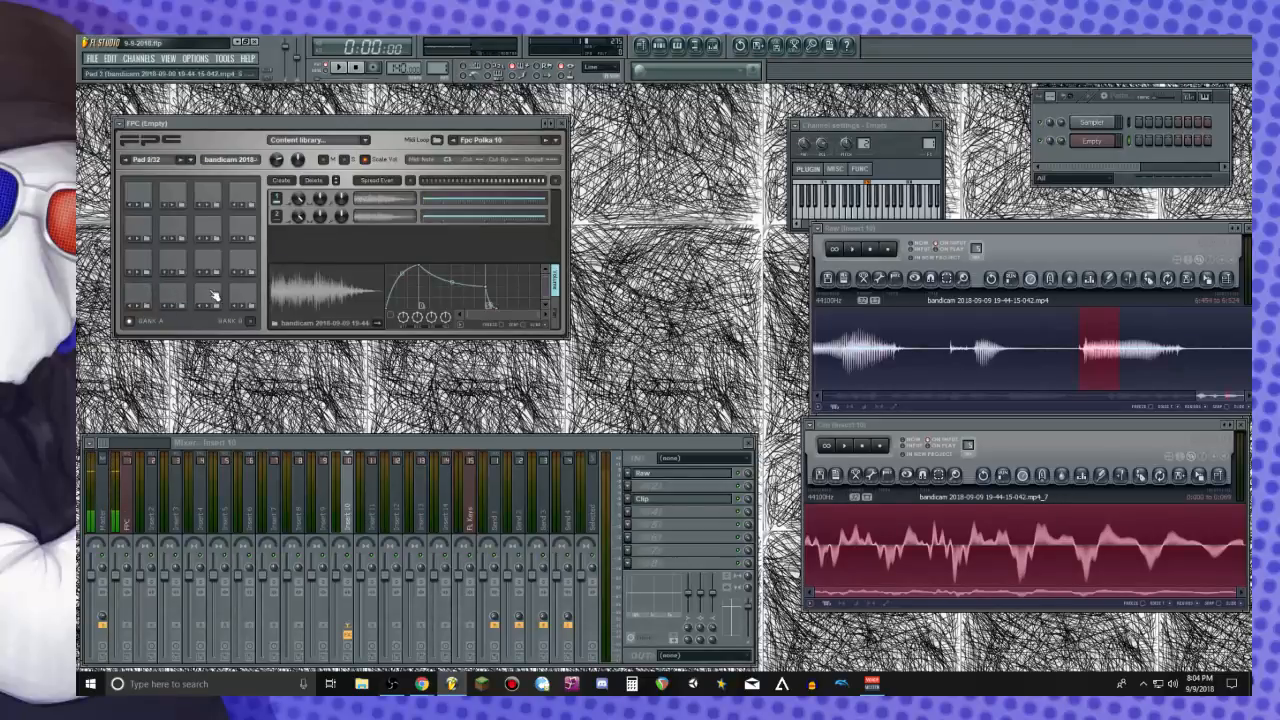
pyautogui.click(214, 293)
pyautogui.click(218, 294)
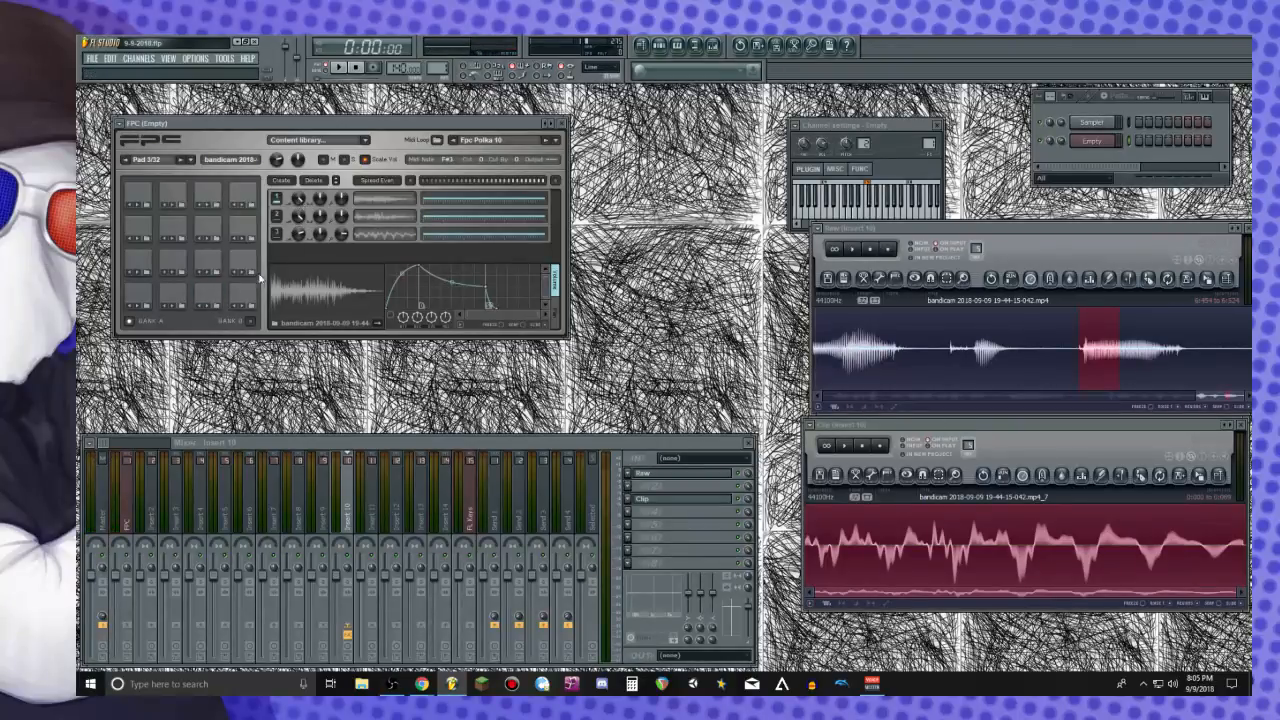
pyautogui.click(212, 296)
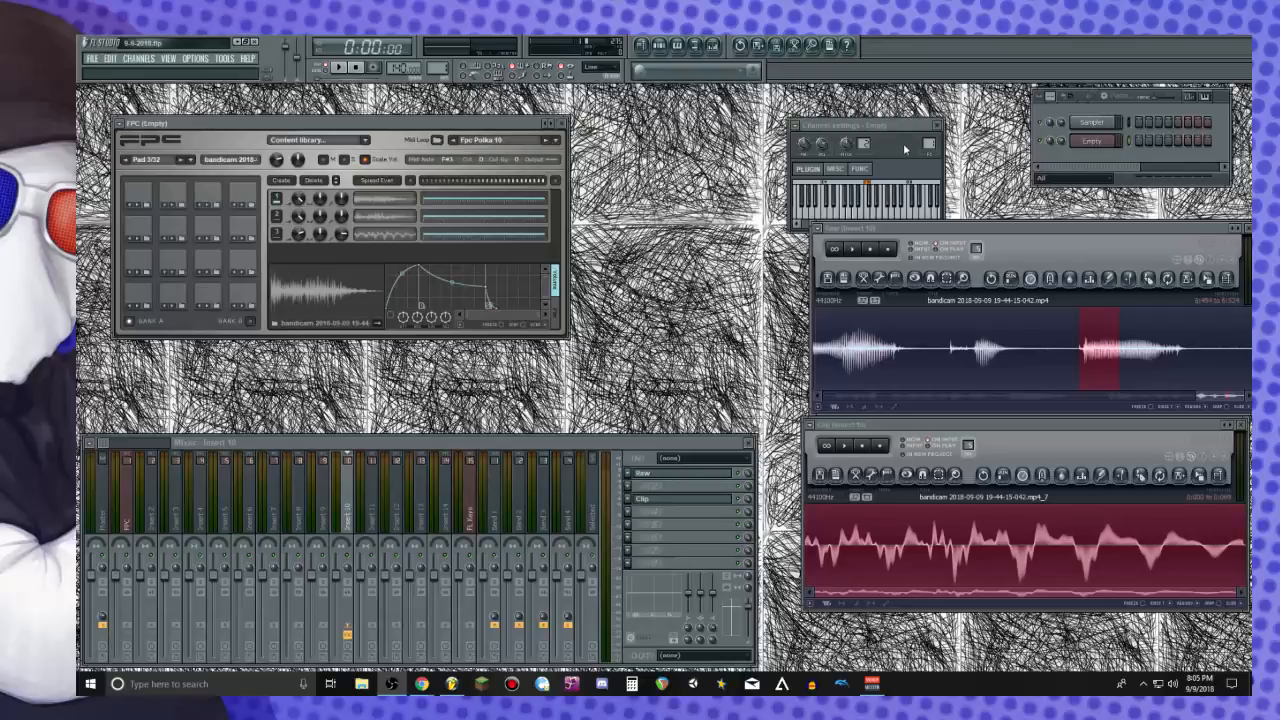
pyautogui.click(144, 297)
pyautogui.click(183, 296)
pyautogui.click(202, 294)
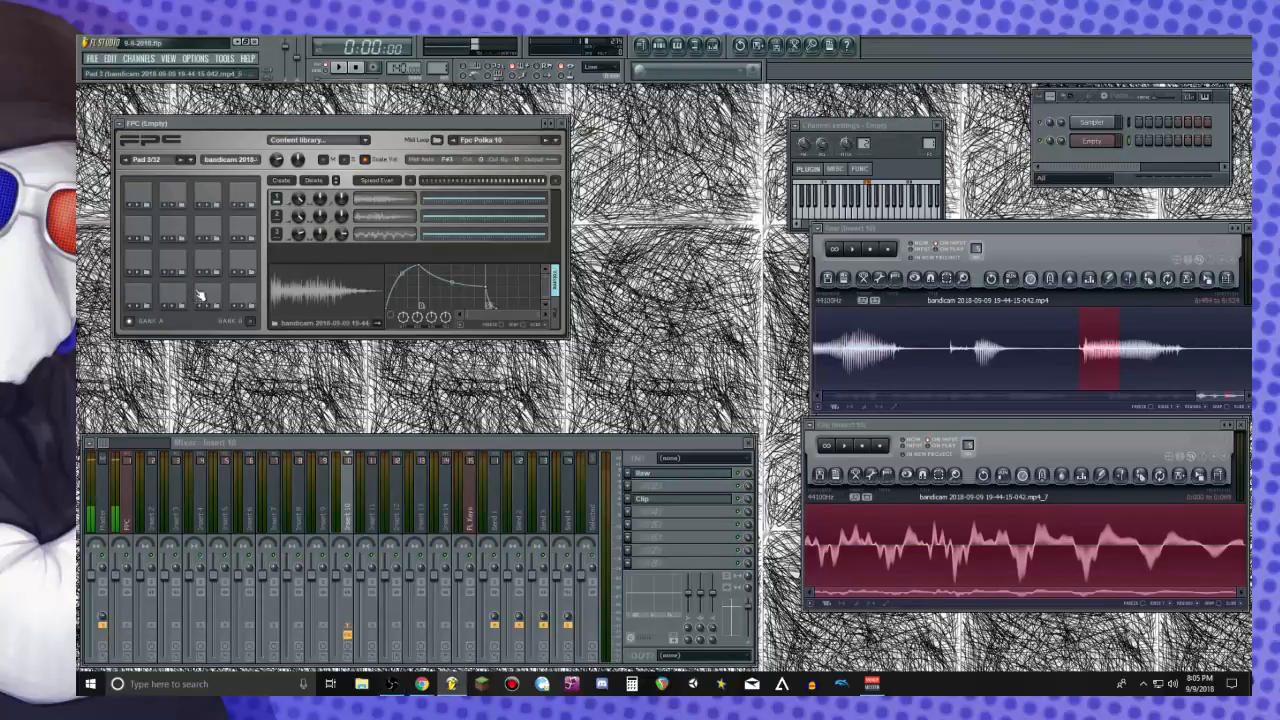
# Rename FPC Pad 1 to KICK
pyautogui.click(140, 295)
pyautogui.click(250, 162)
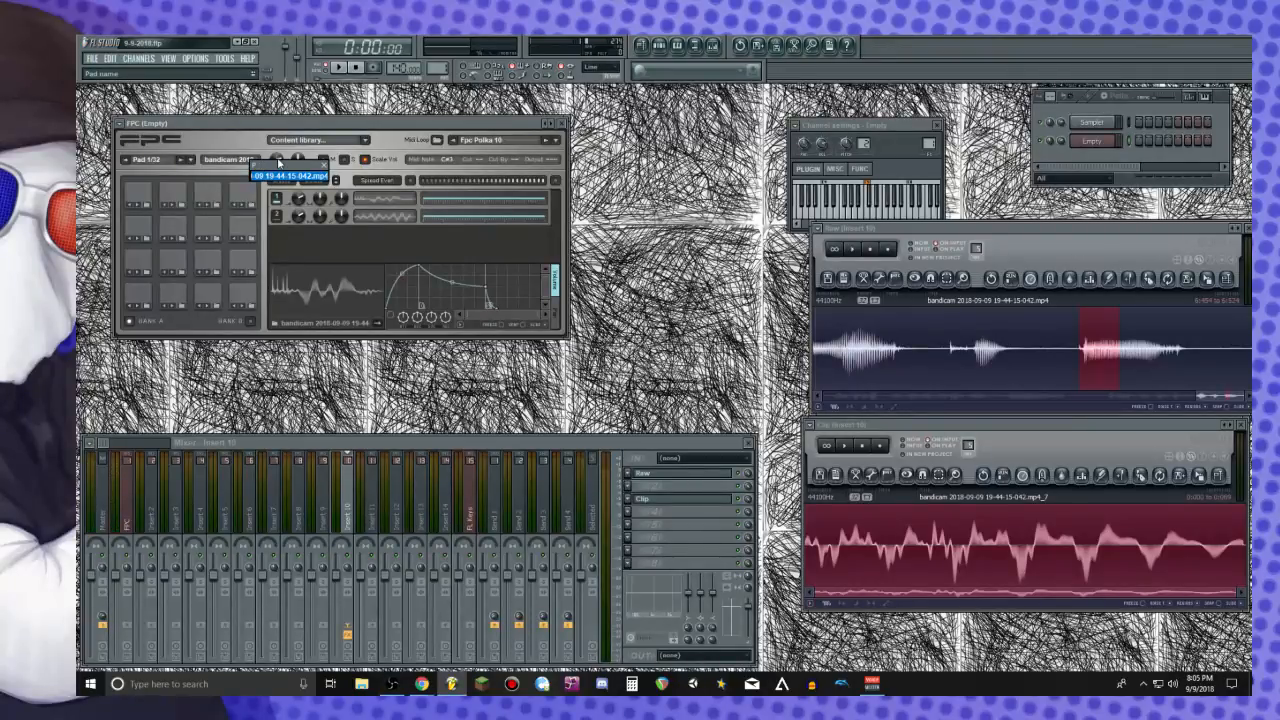
pyautogui.write('Kick')
pyautogui.press('Return')
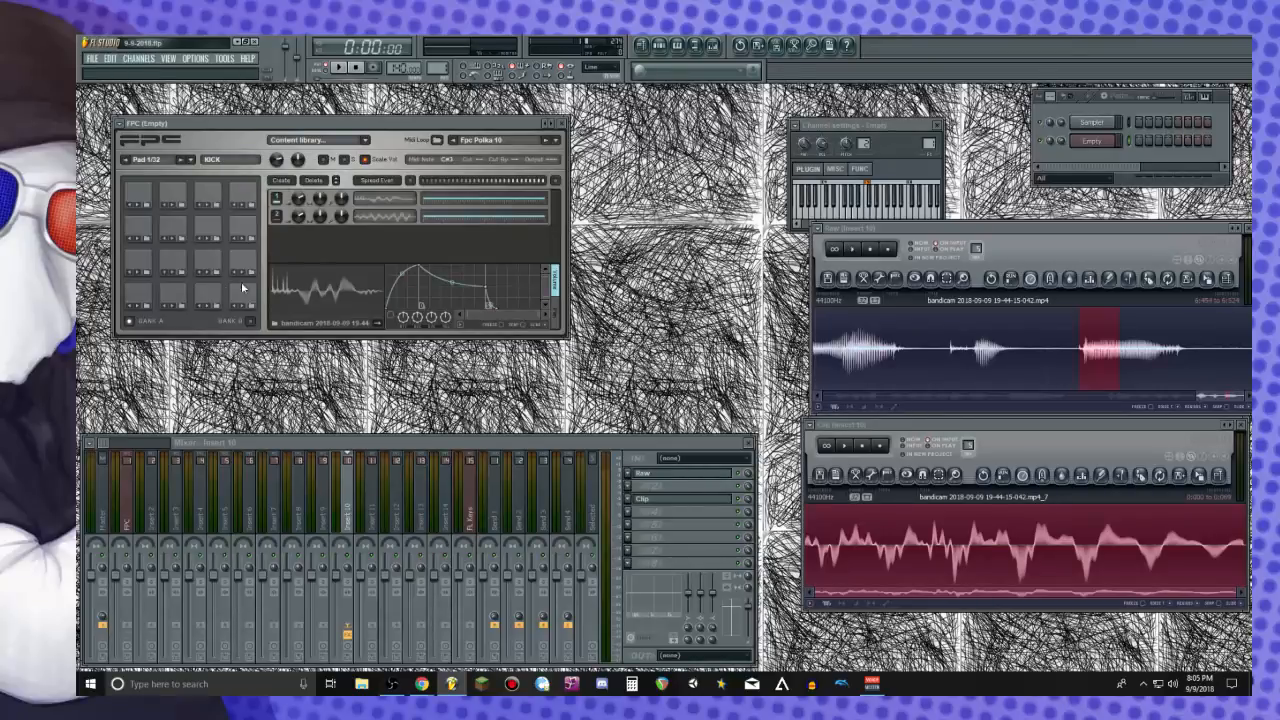
# Rename FPC Pad 2 to HAT and Pad 3 to SNARE
pyautogui.click(172, 305)
pyautogui.click(227, 161)
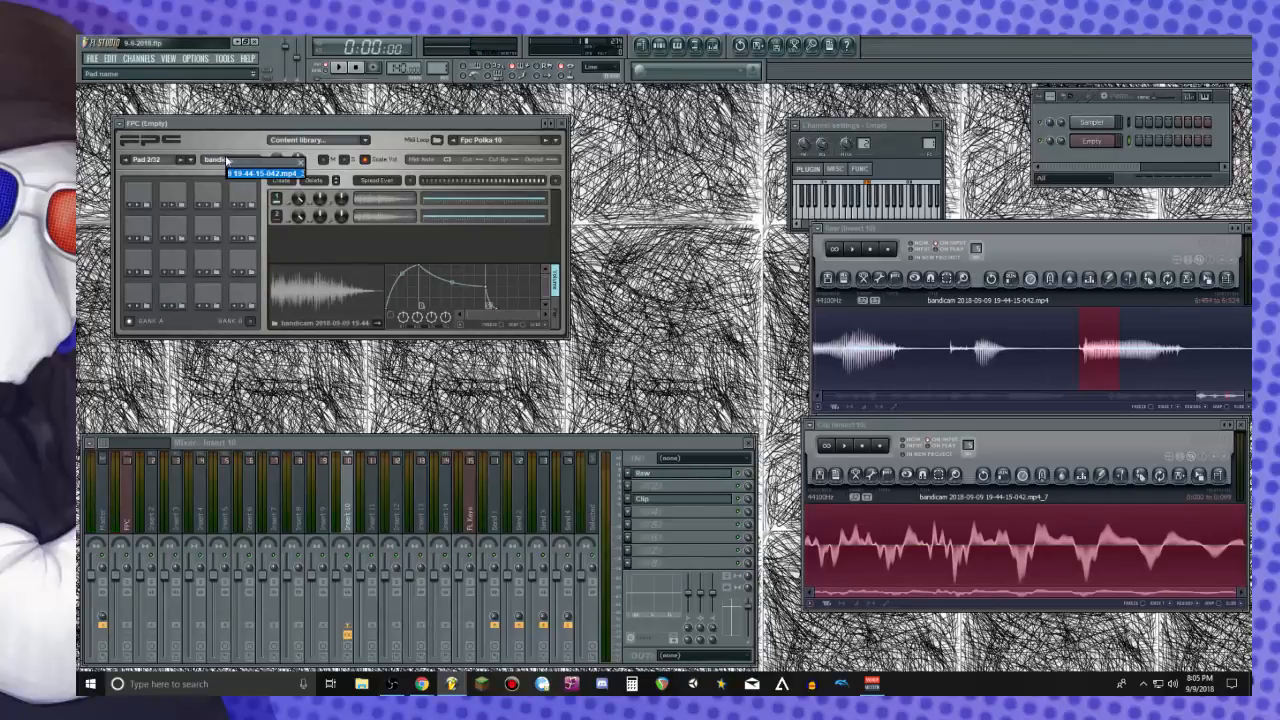
pyautogui.write('hat')
pyautogui.press('Return')
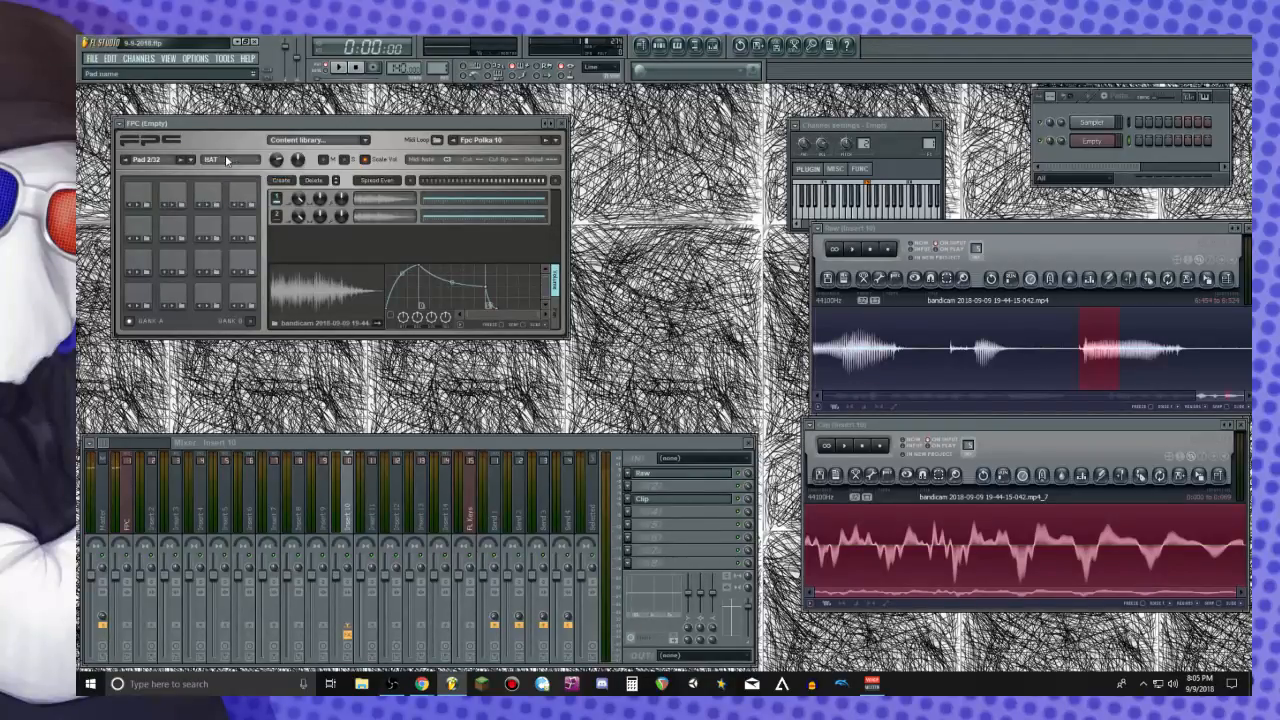
pyautogui.click(212, 294)
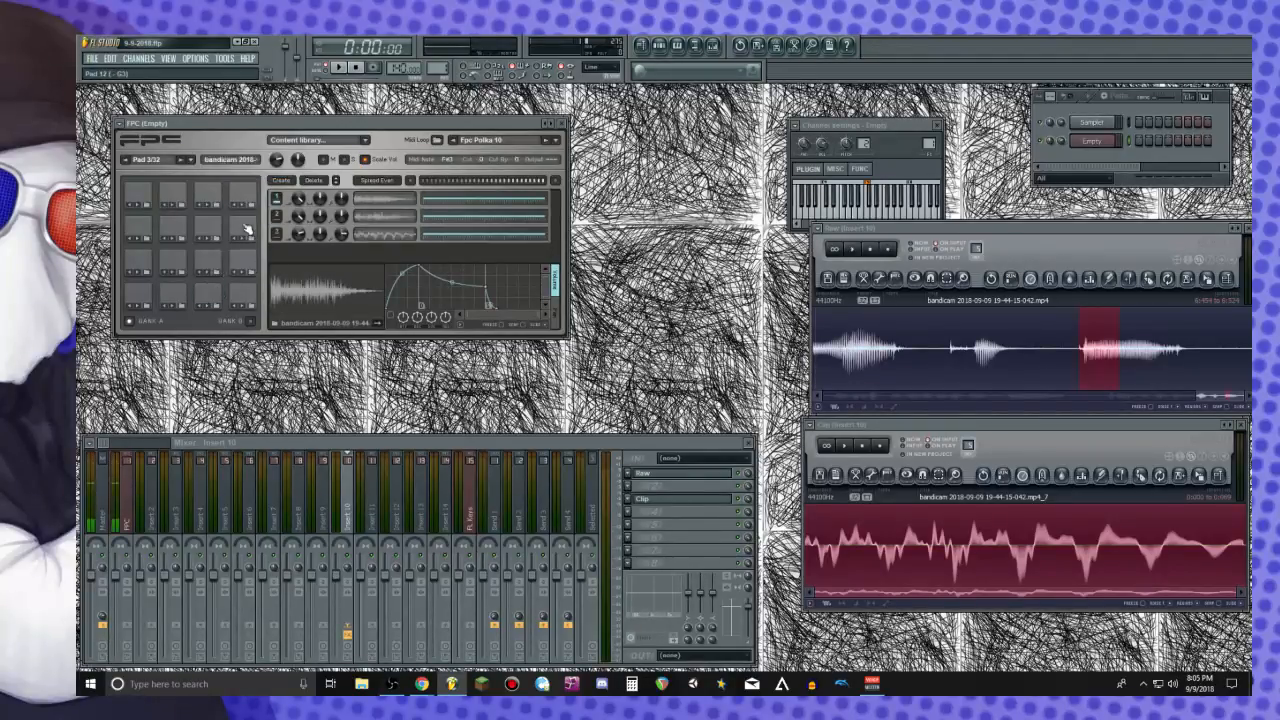
pyautogui.click(235, 166)
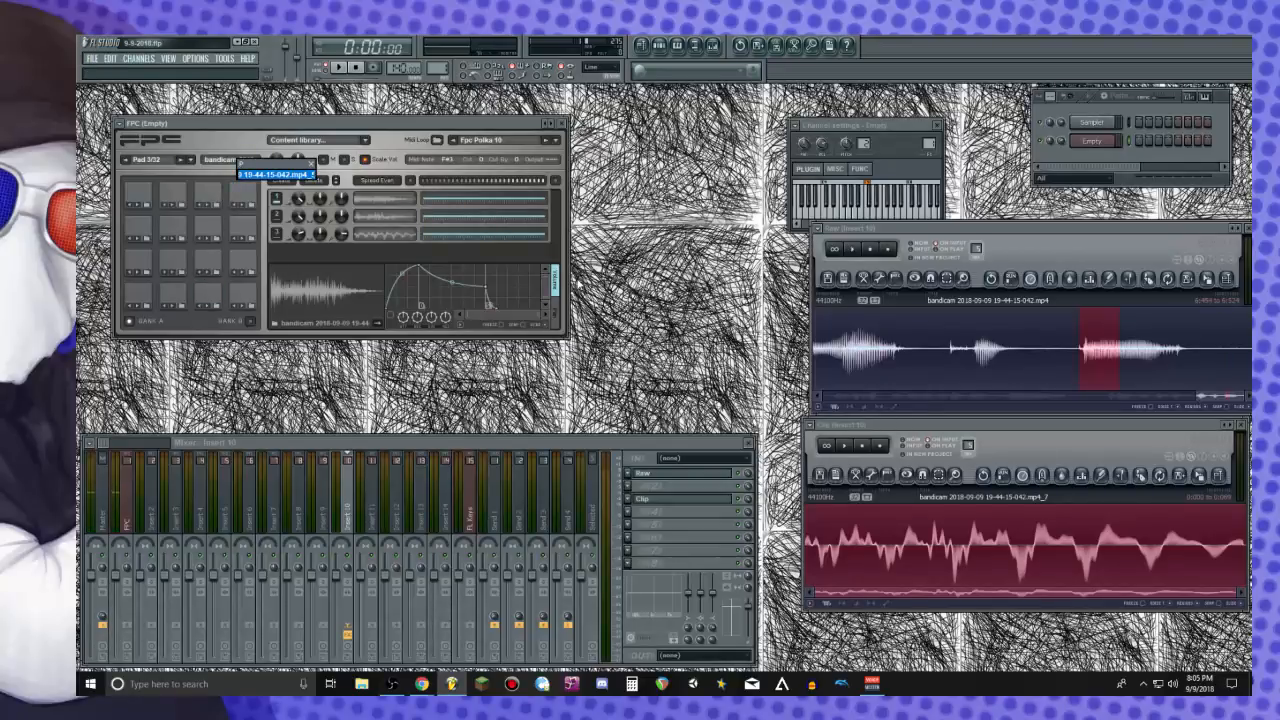
pyautogui.write('sNAS')
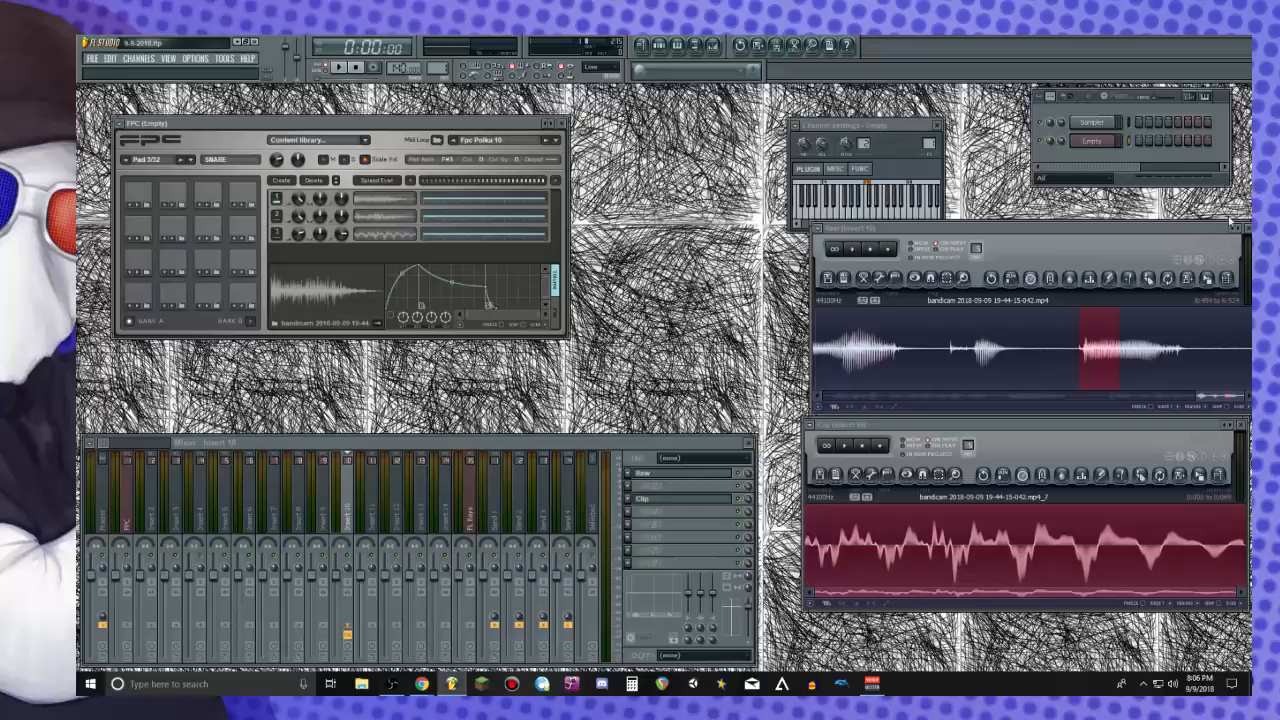
# Open the piano roll of the FPC channel and map the KICK pad to MIDI note C3
pyautogui.rightClick(1104, 146)
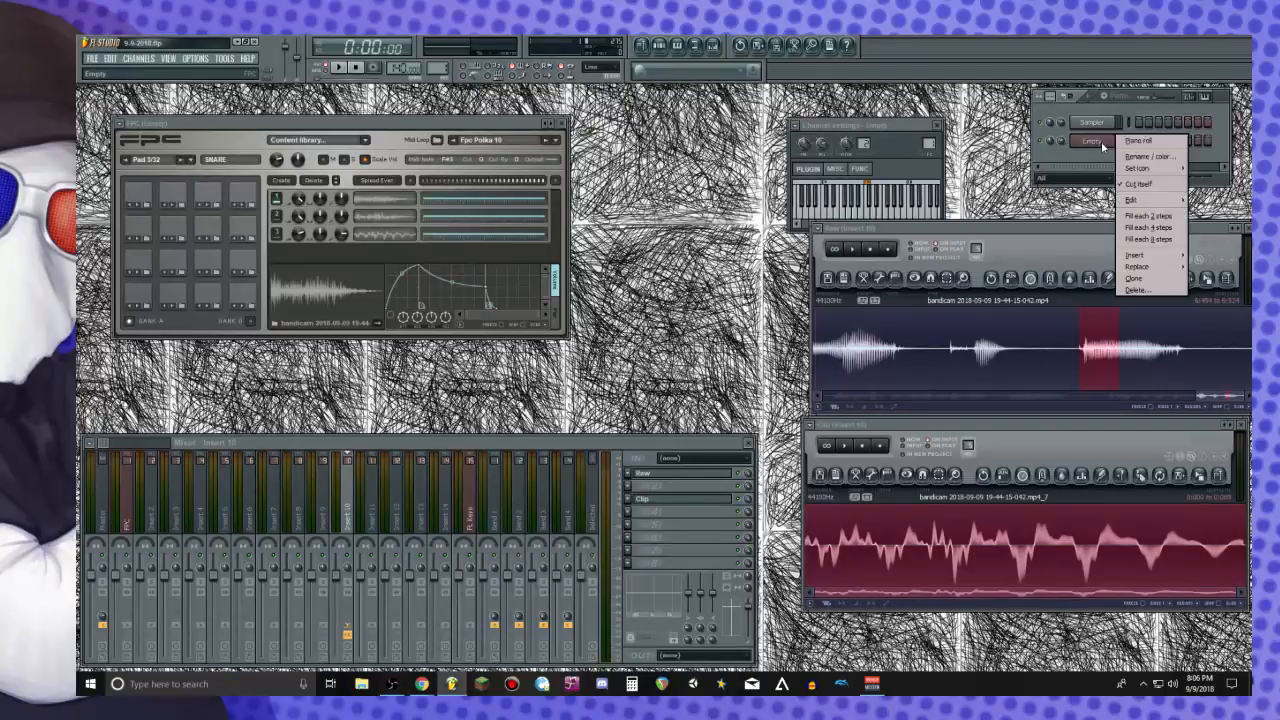
pyautogui.click(1132, 141)
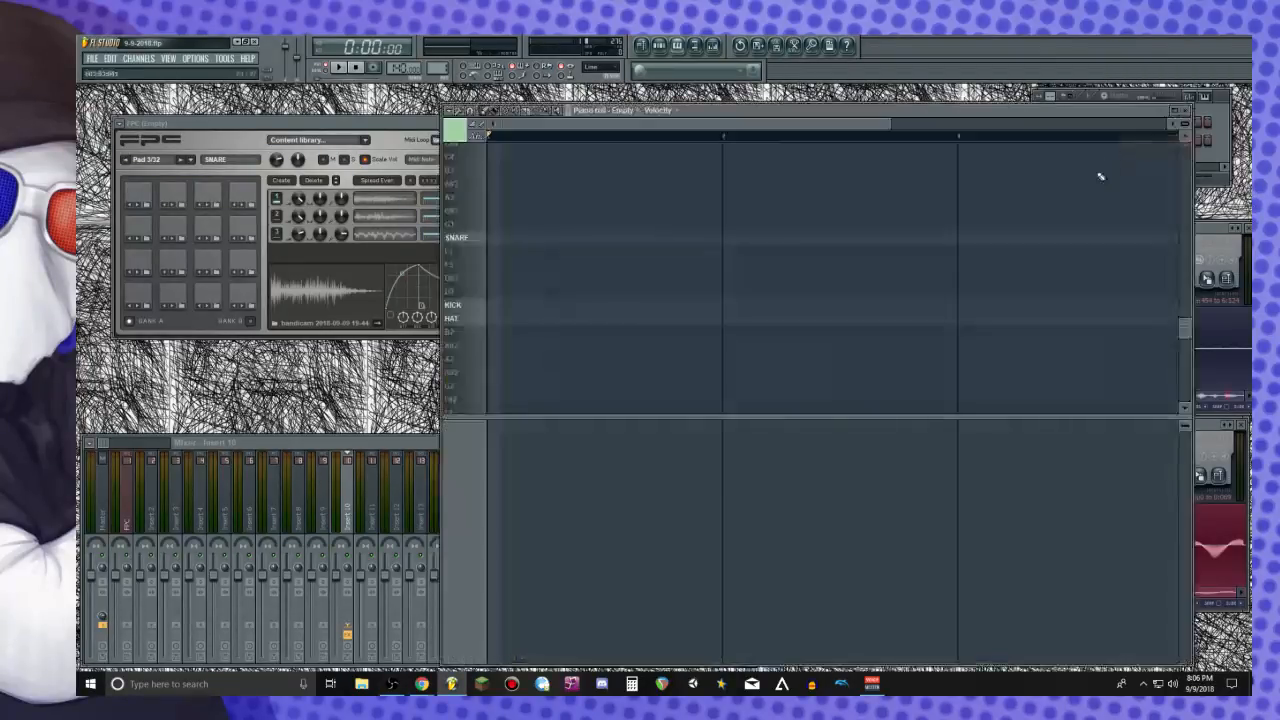
pyautogui.click(231, 139)
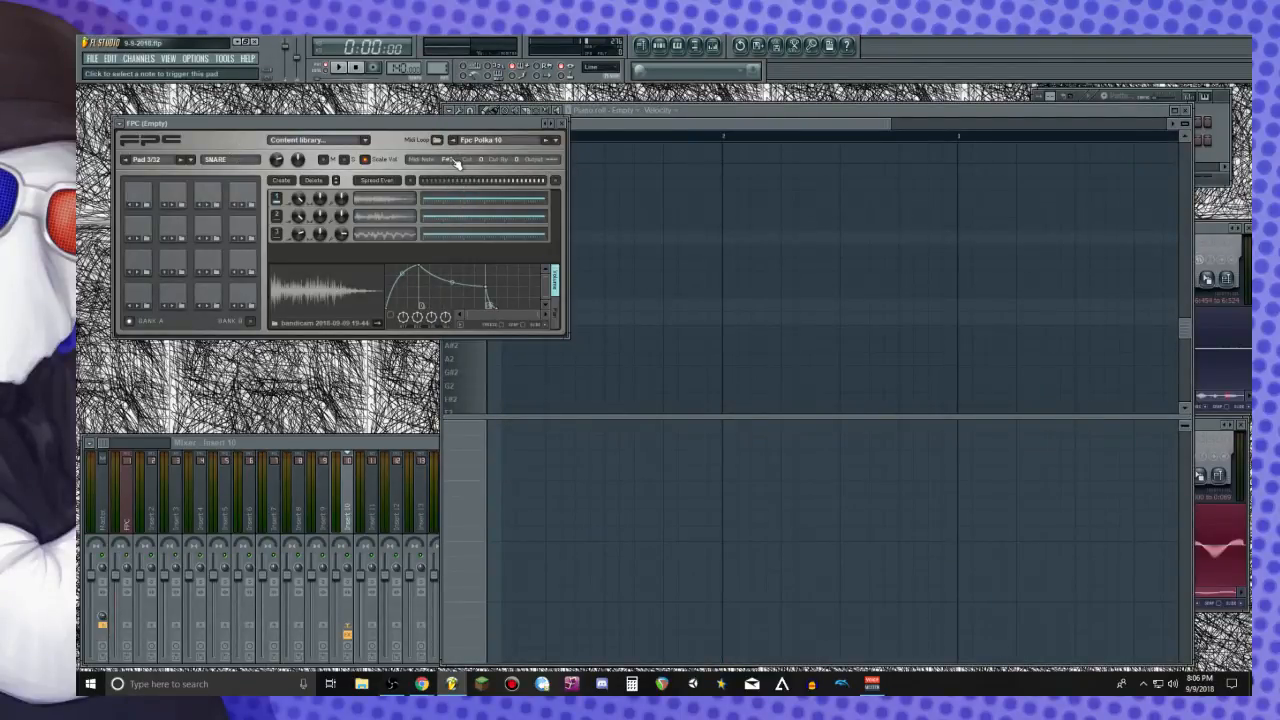
pyautogui.click(144, 294)
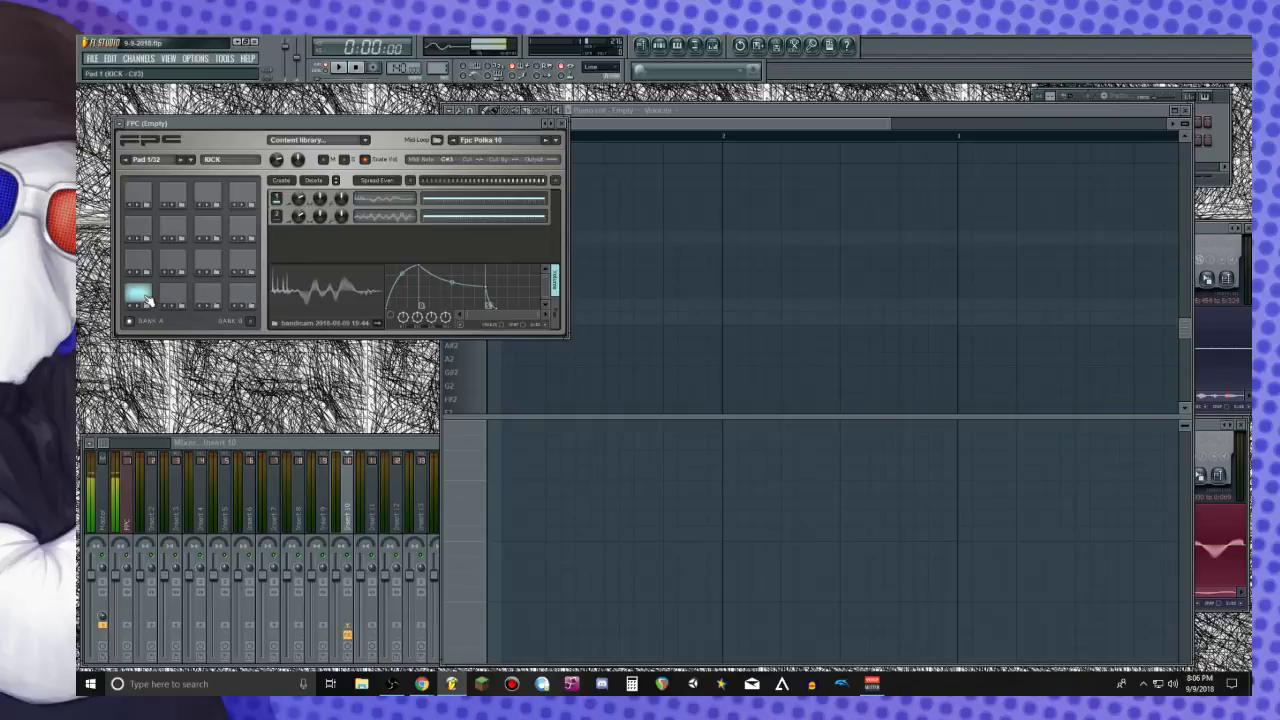
pyautogui.click(451, 165)
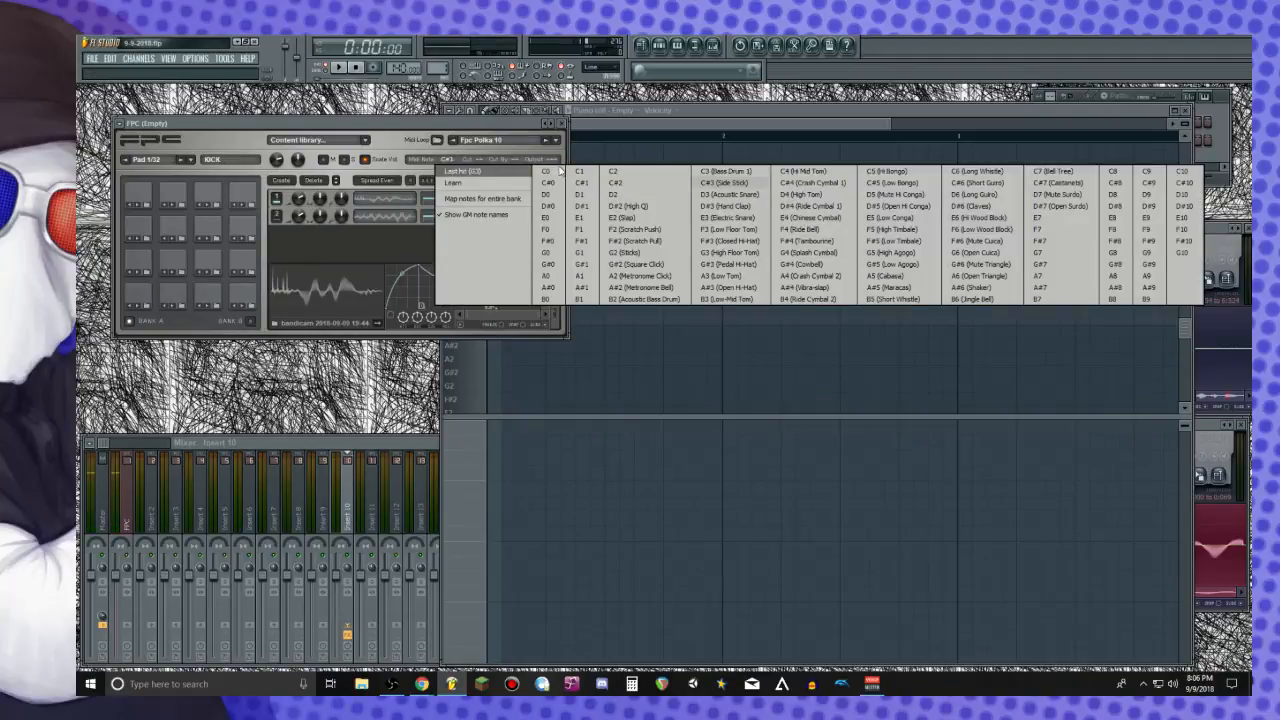
pyautogui.click(731, 172)
# Map the HAT pad to C#3 and the SNARE pad to D3, and close the FPC window
pyautogui.click(180, 300)
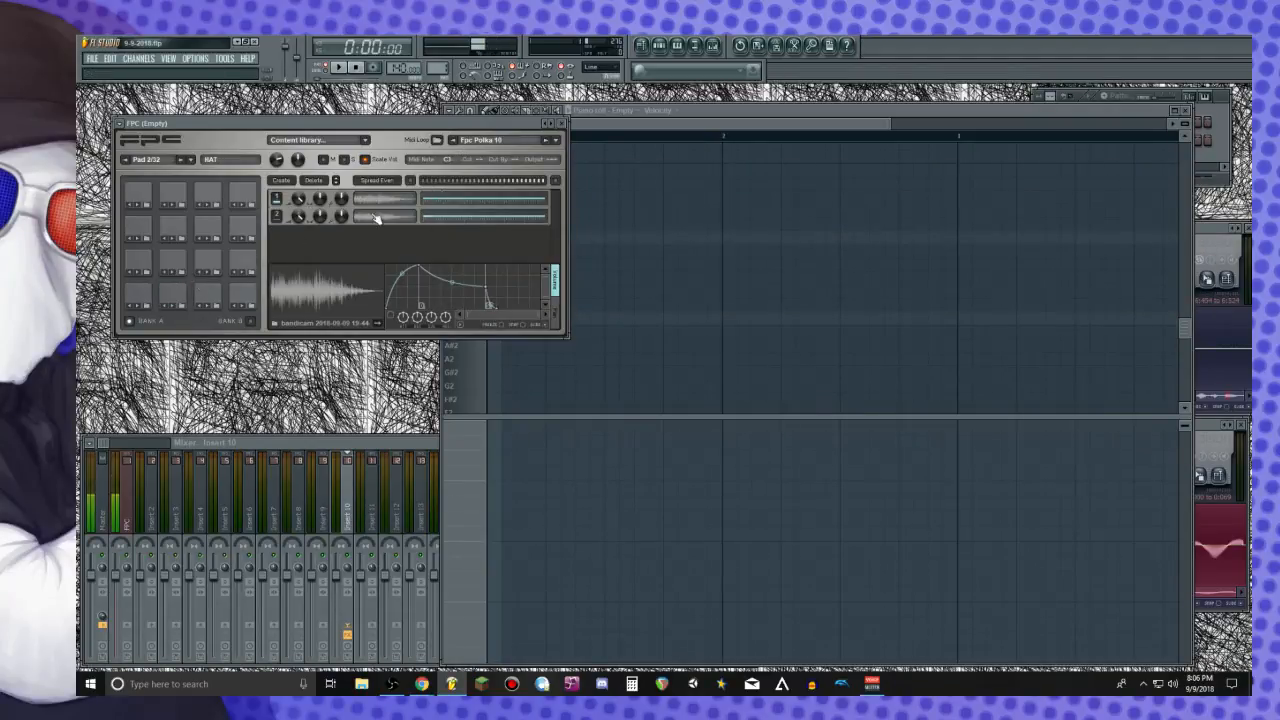
pyautogui.click(451, 161)
pyautogui.click(733, 186)
pyautogui.click(206, 295)
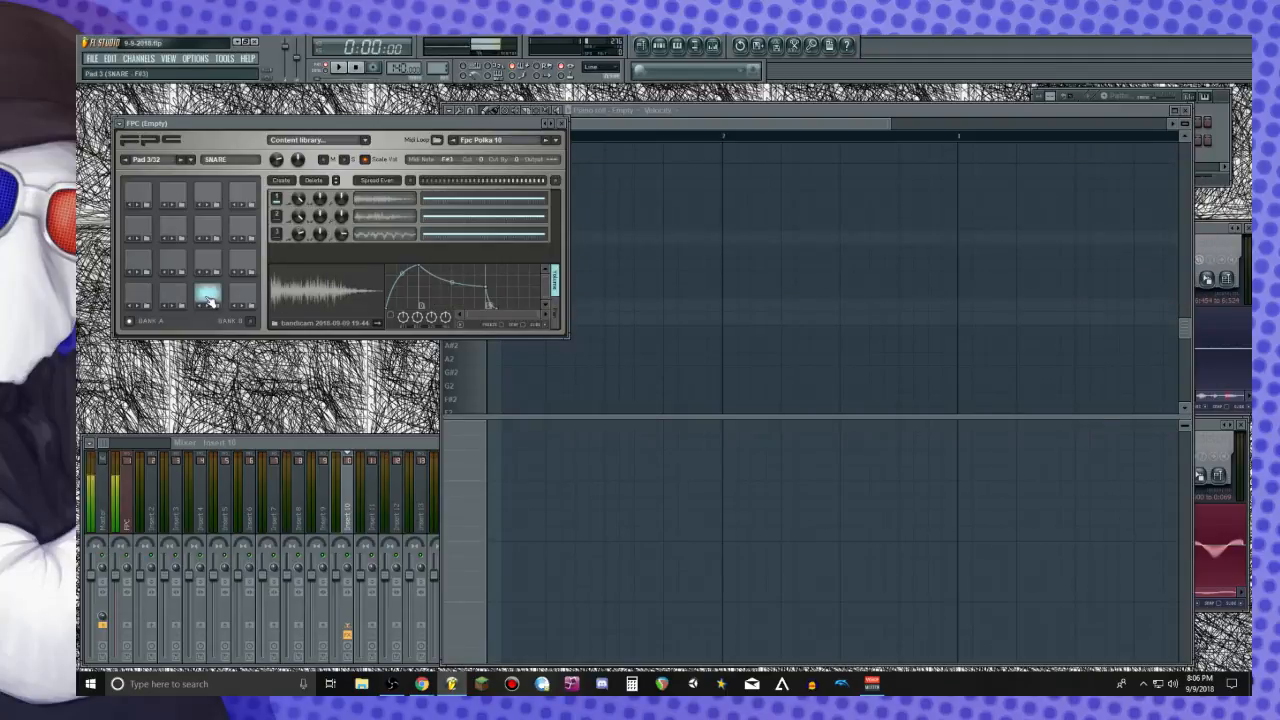
pyautogui.click(455, 162)
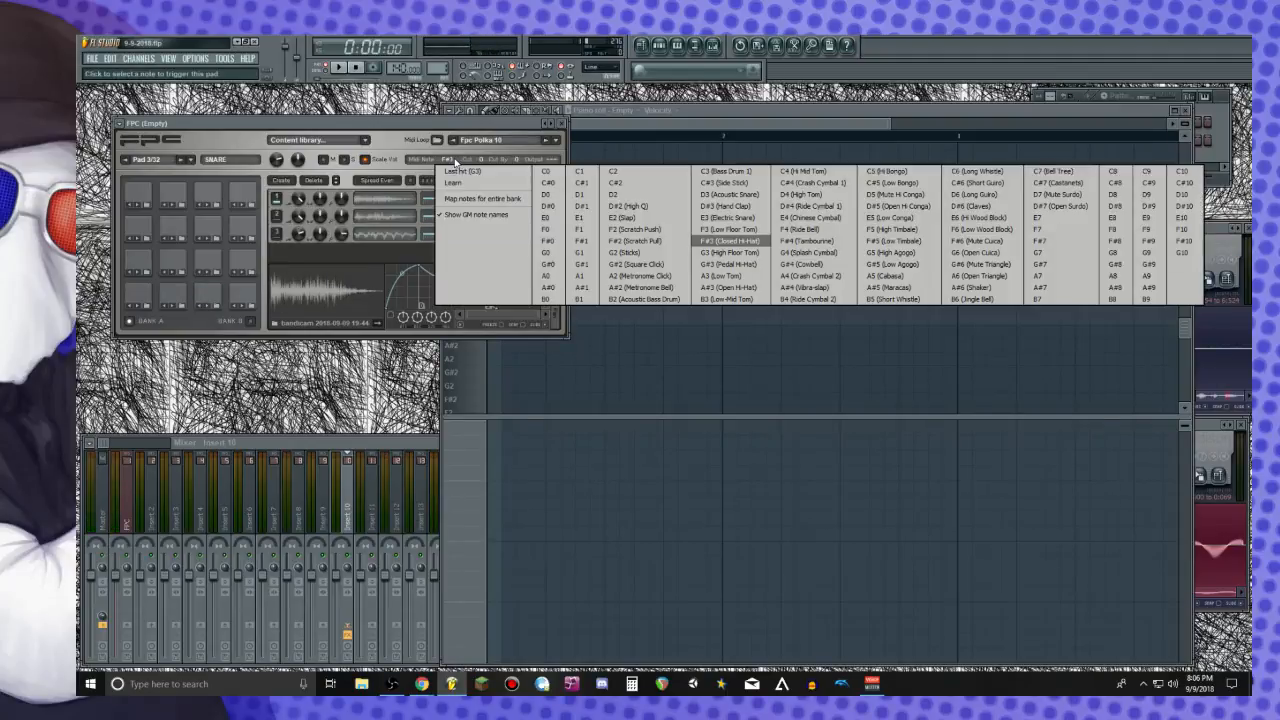
pyautogui.click(736, 199)
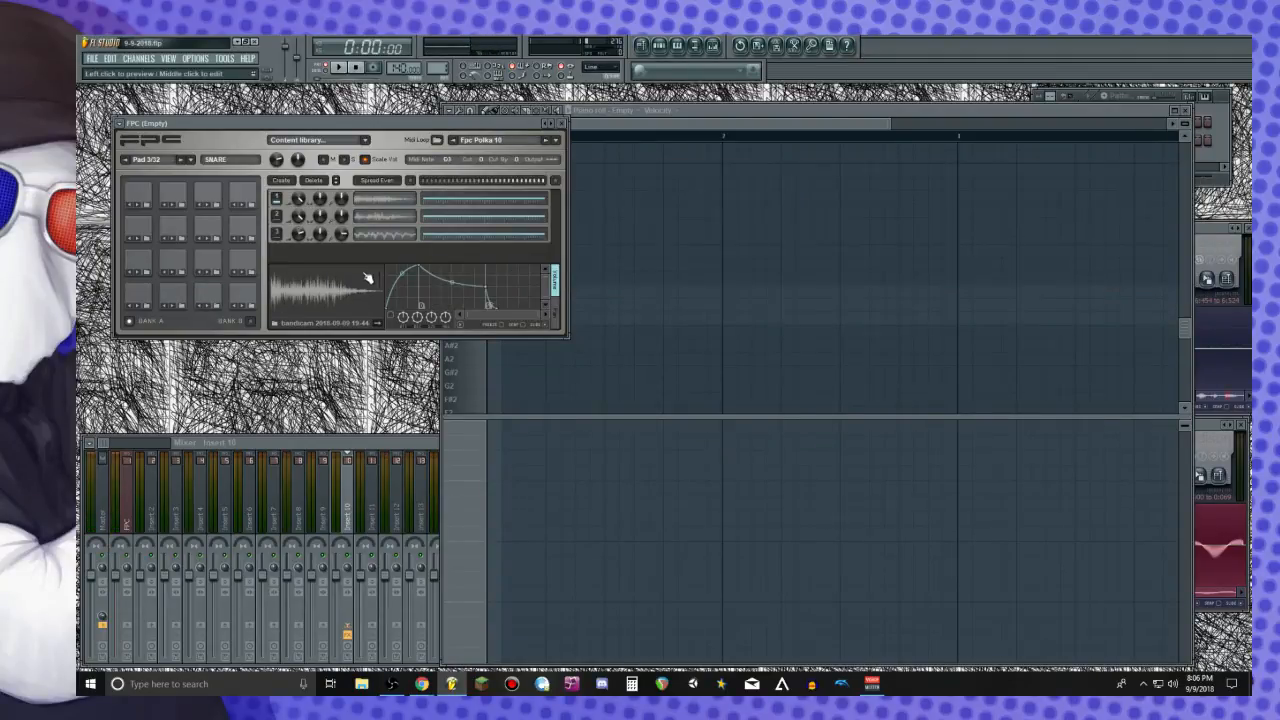
pyautogui.click(562, 124)
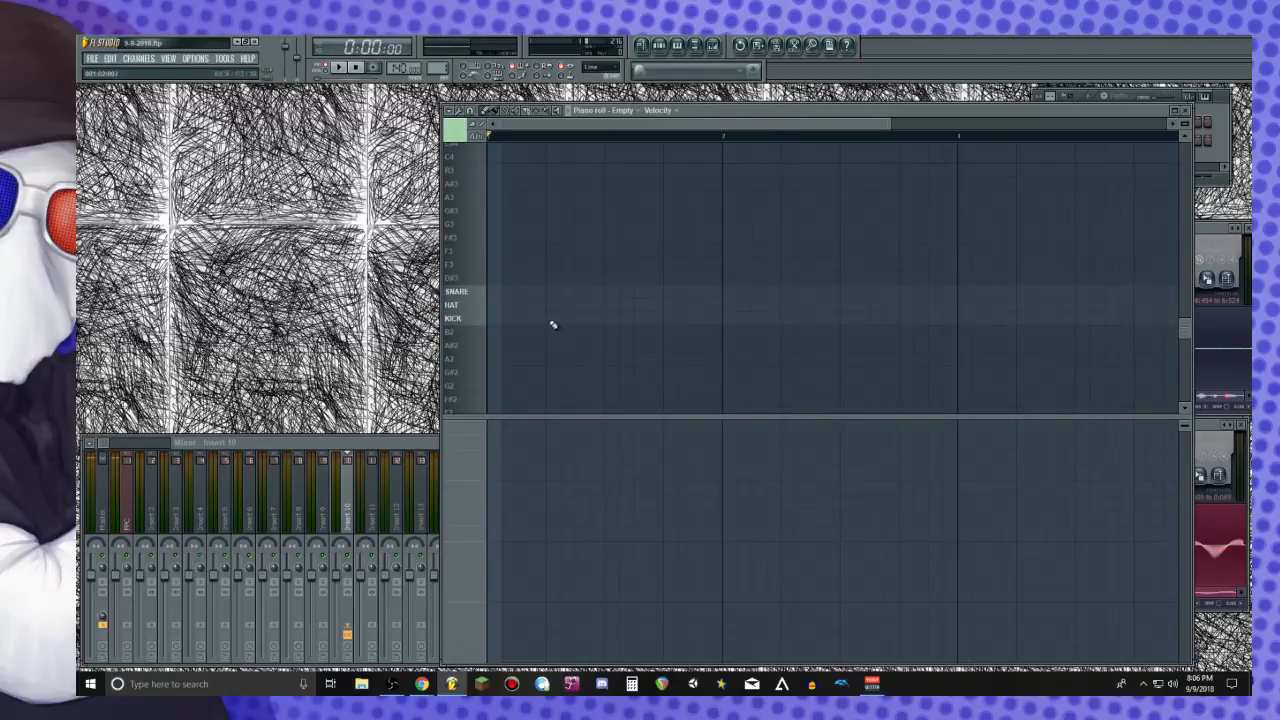
# Place consecutive KICK, HAT and SNARE notes at the start of the piano roll and play them back
pyautogui.click(490, 319)
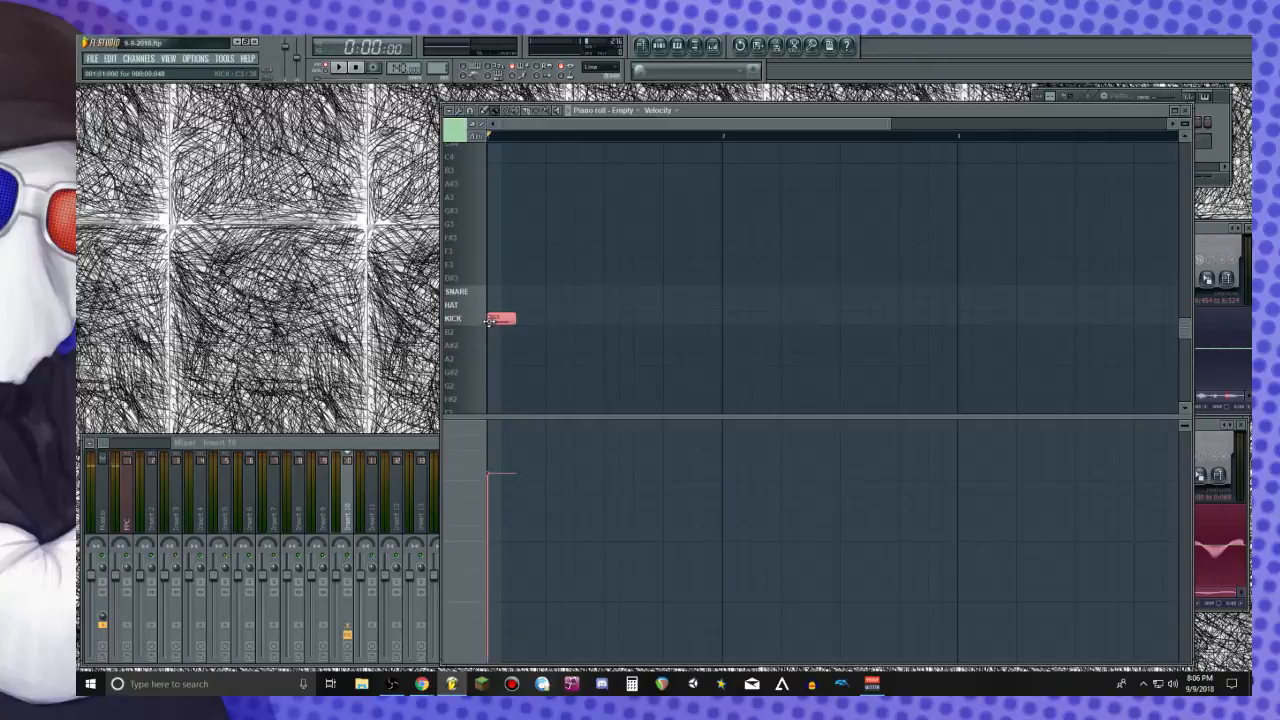
pyautogui.click(527, 291)
pyautogui.click(550, 305)
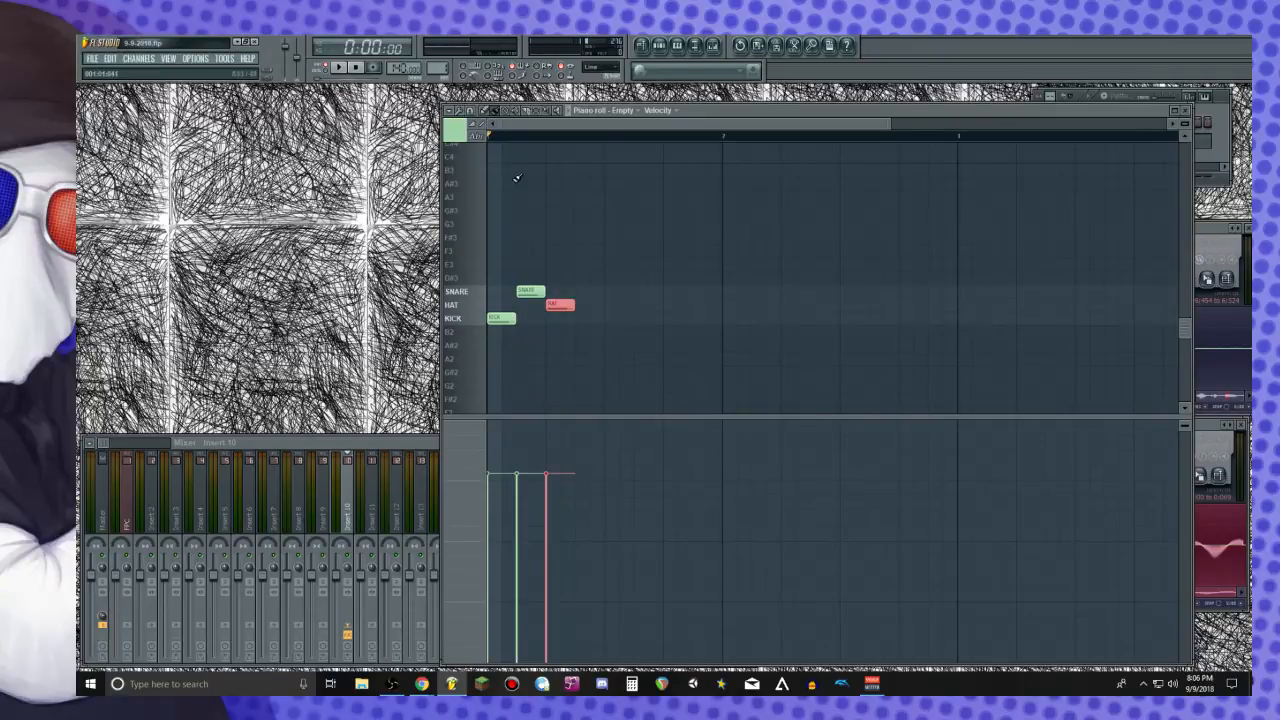
pyautogui.press('space')
pyautogui.press('space')
pyautogui.click(531, 291)
pyautogui.moveTo(531, 291); pyautogui.dragTo(559, 291)
pyautogui.press('space')
# Fill the rest of the first bar with HAT, KICK, HAT, SNARE and HAT notes and play the pattern
pyautogui.click(584, 305)
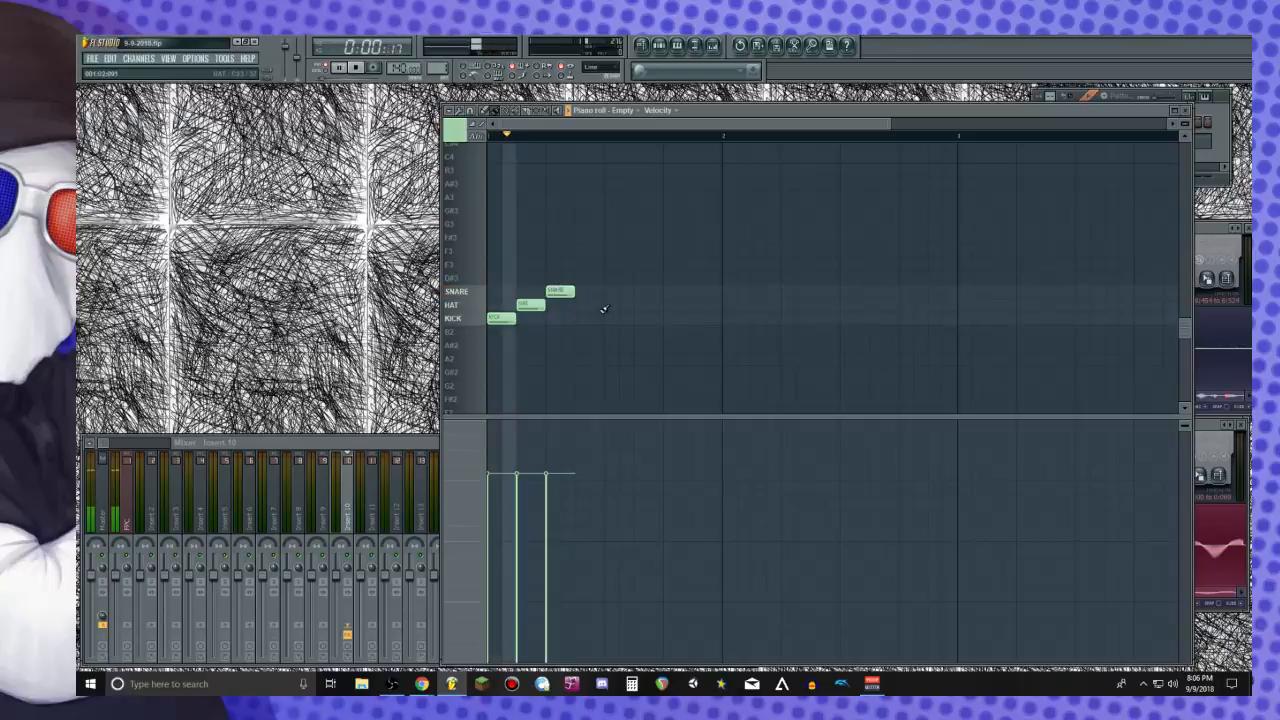
pyautogui.click(607, 318)
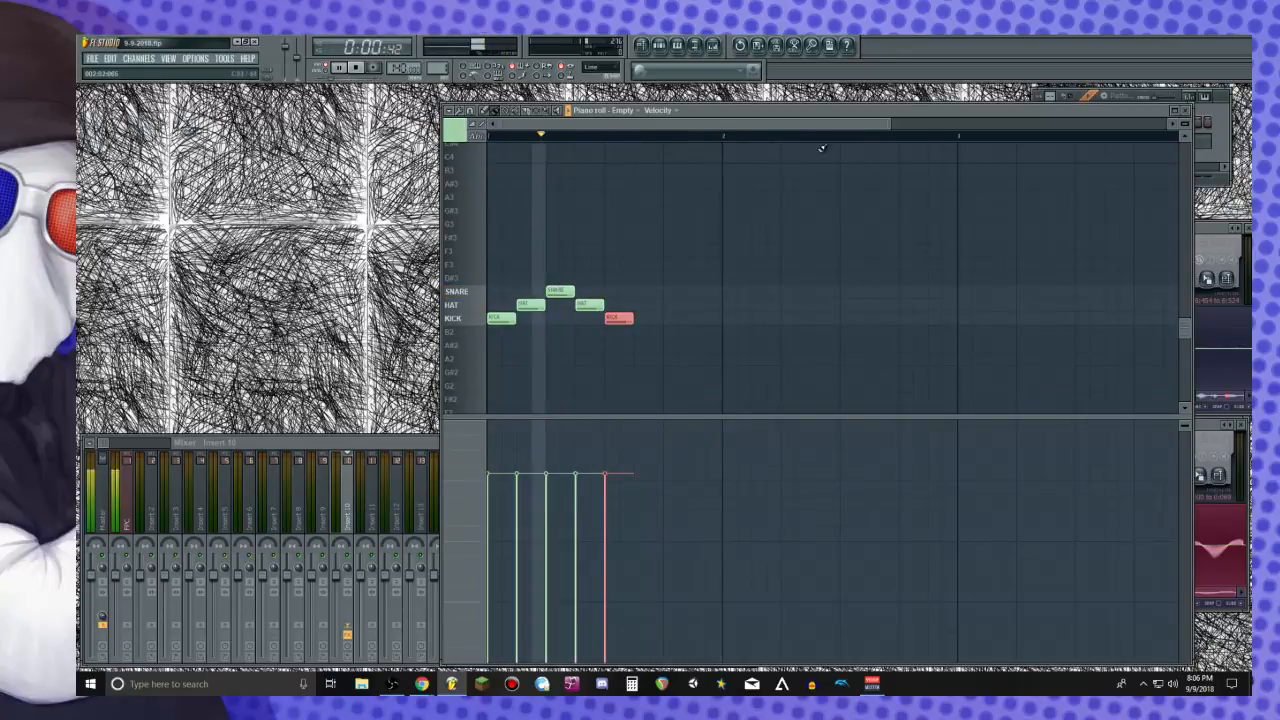
pyautogui.press('space')
pyautogui.click(648, 304)
pyautogui.click(670, 291)
pyautogui.click(698, 304)
pyautogui.press('space')
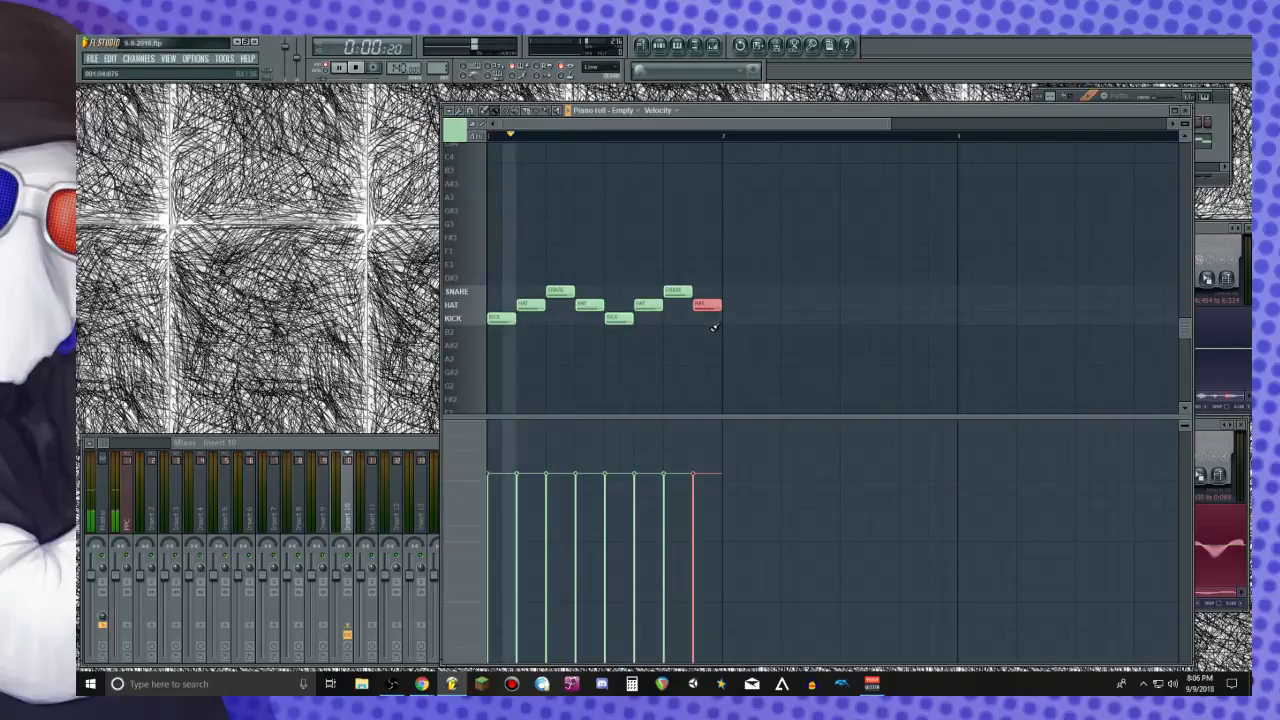
# Reopen FPC and load Fruity Parametric EQ 2 on the FPC mixer track while the pattern plays
pyautogui.click(1210, 163)
pyautogui.click(1091, 140)
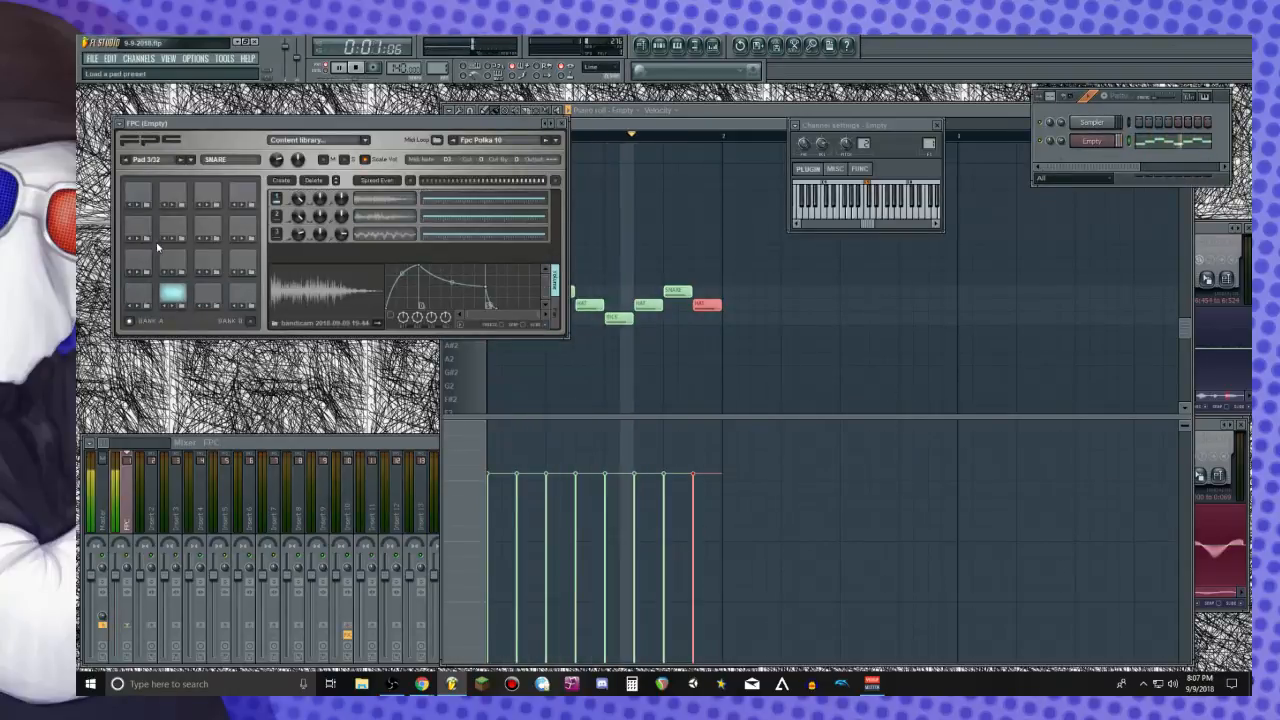
pyautogui.click(120, 501)
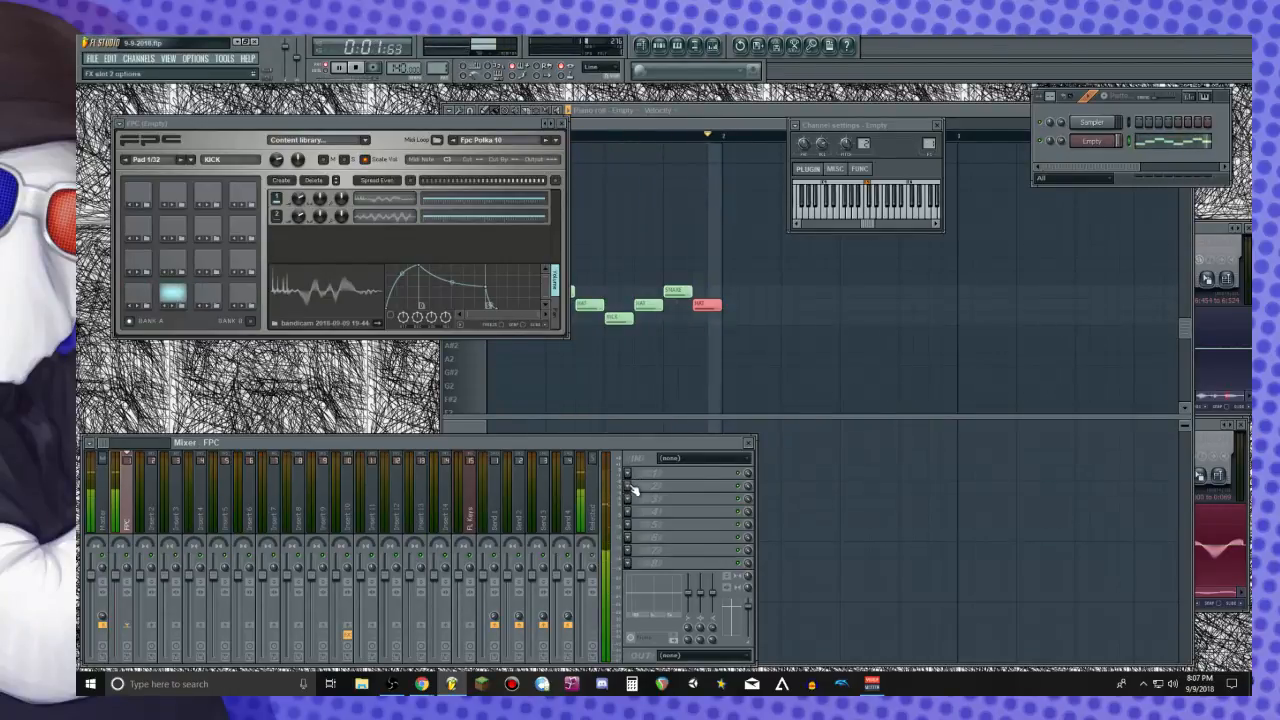
pyautogui.click(631, 522)
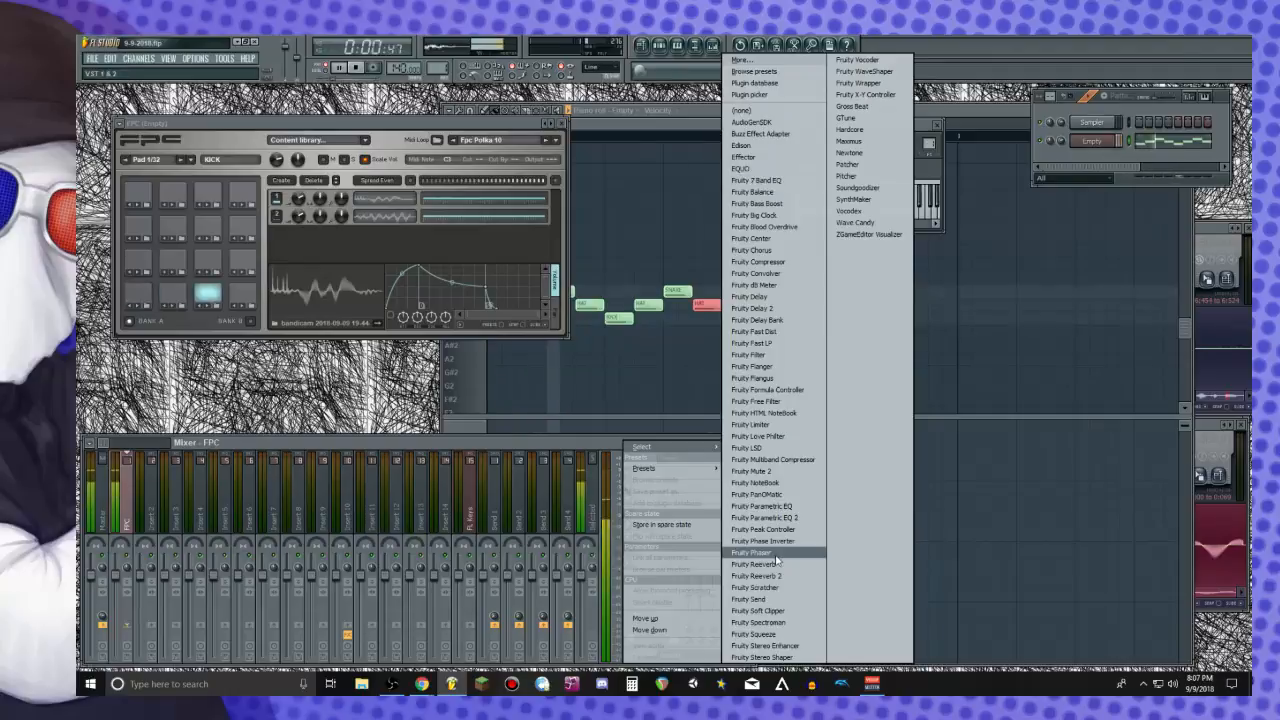
pyautogui.click(795, 521)
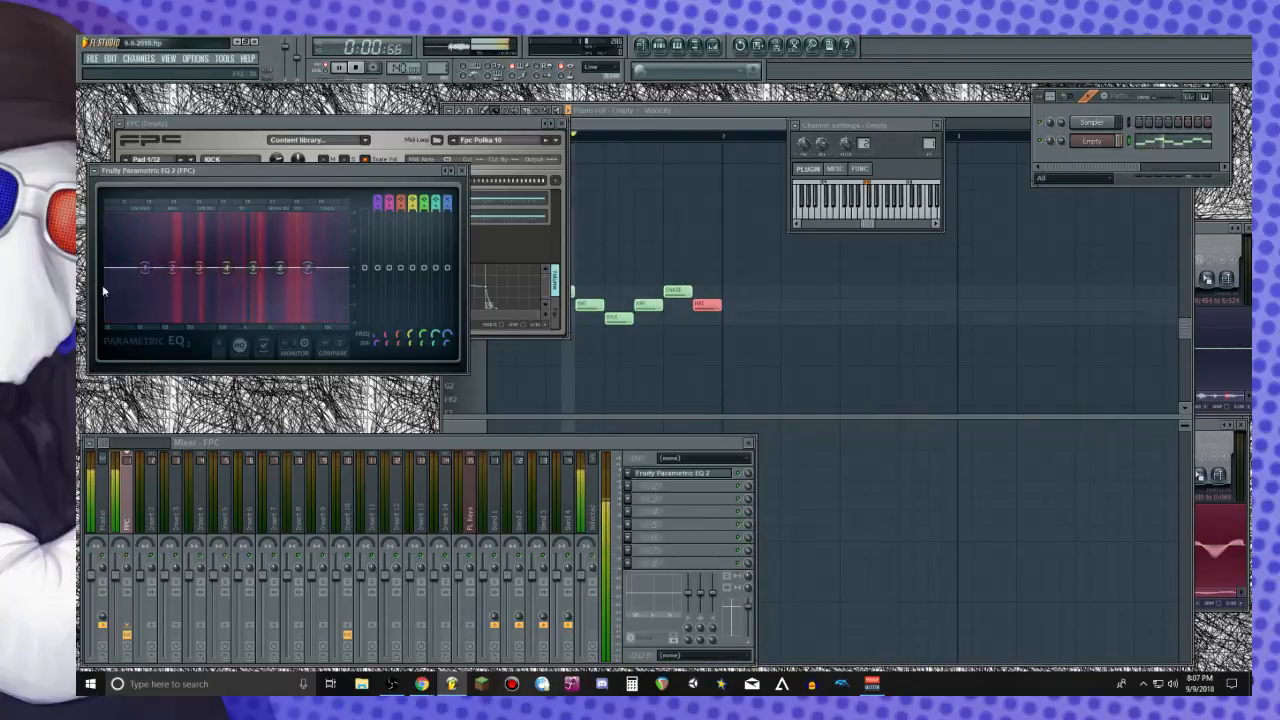
# Boost EQ band 1 strongly and band 4 moderately, cut band 6 and raise band 7 slightly
pyautogui.moveTo(143, 266); pyautogui.dragTo(155, 215)
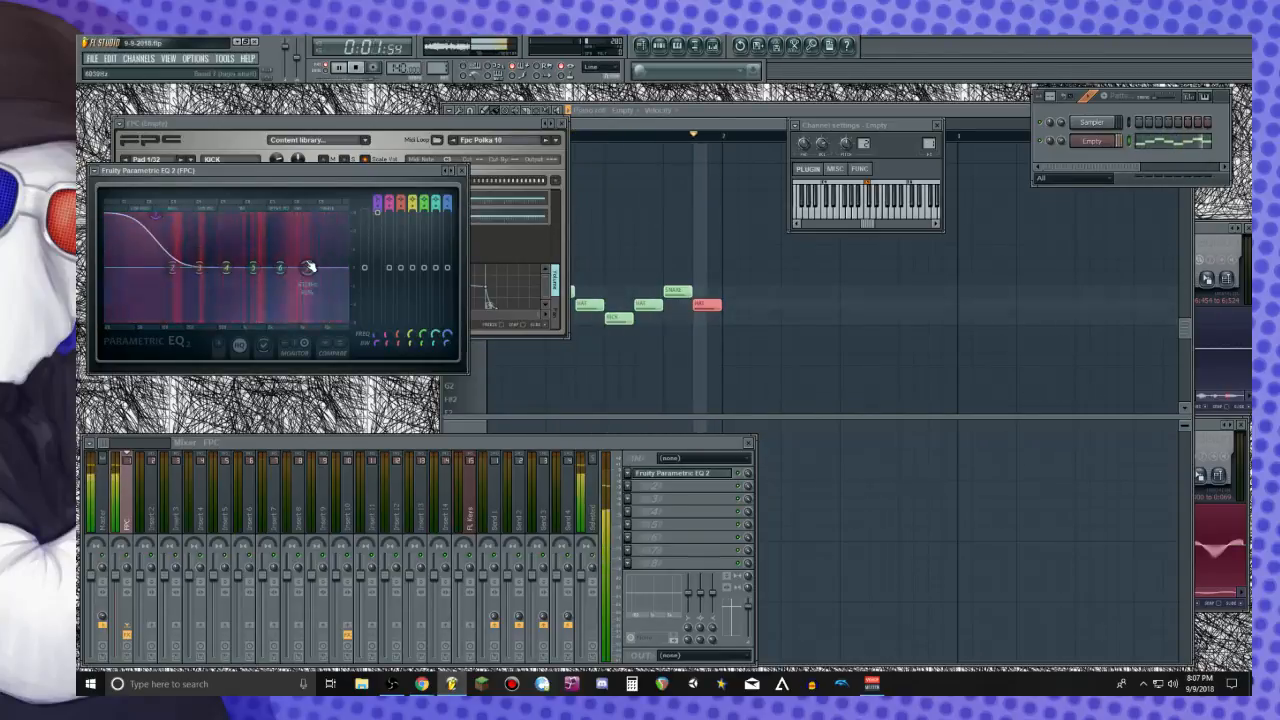
pyautogui.moveTo(227, 267); pyautogui.dragTo(231, 245)
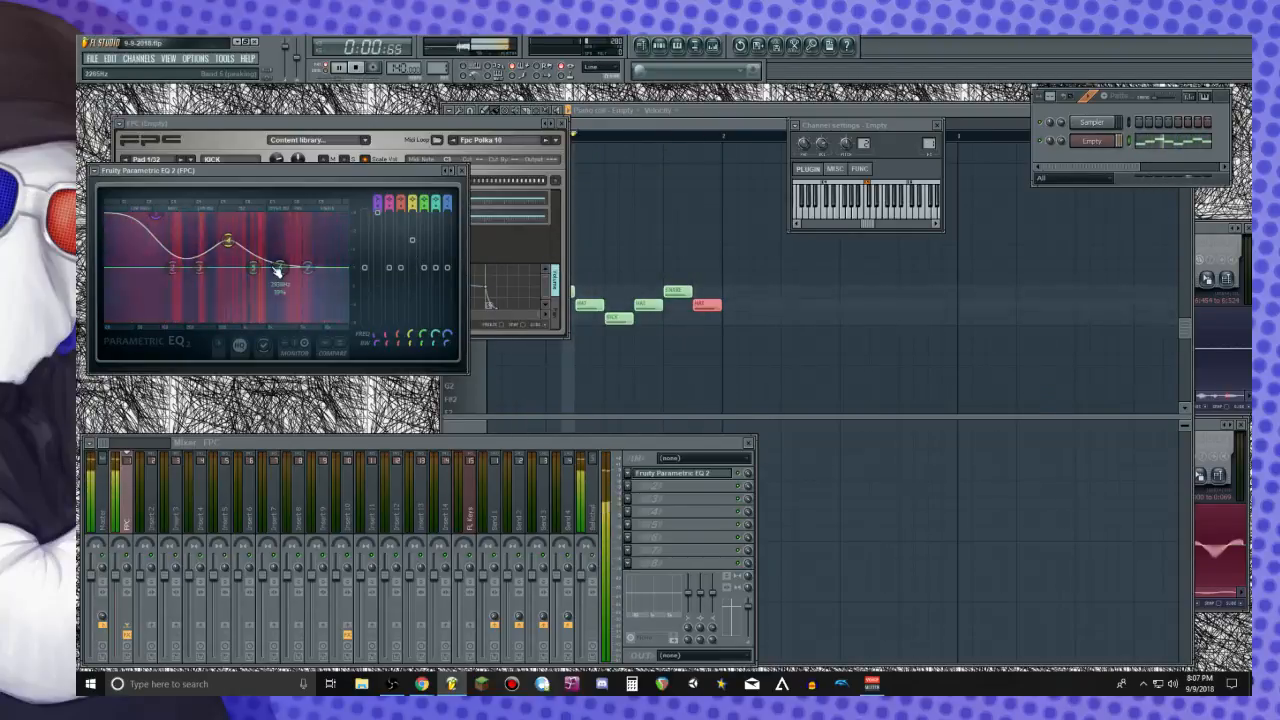
pyautogui.moveTo(308, 268); pyautogui.dragTo(284, 284)
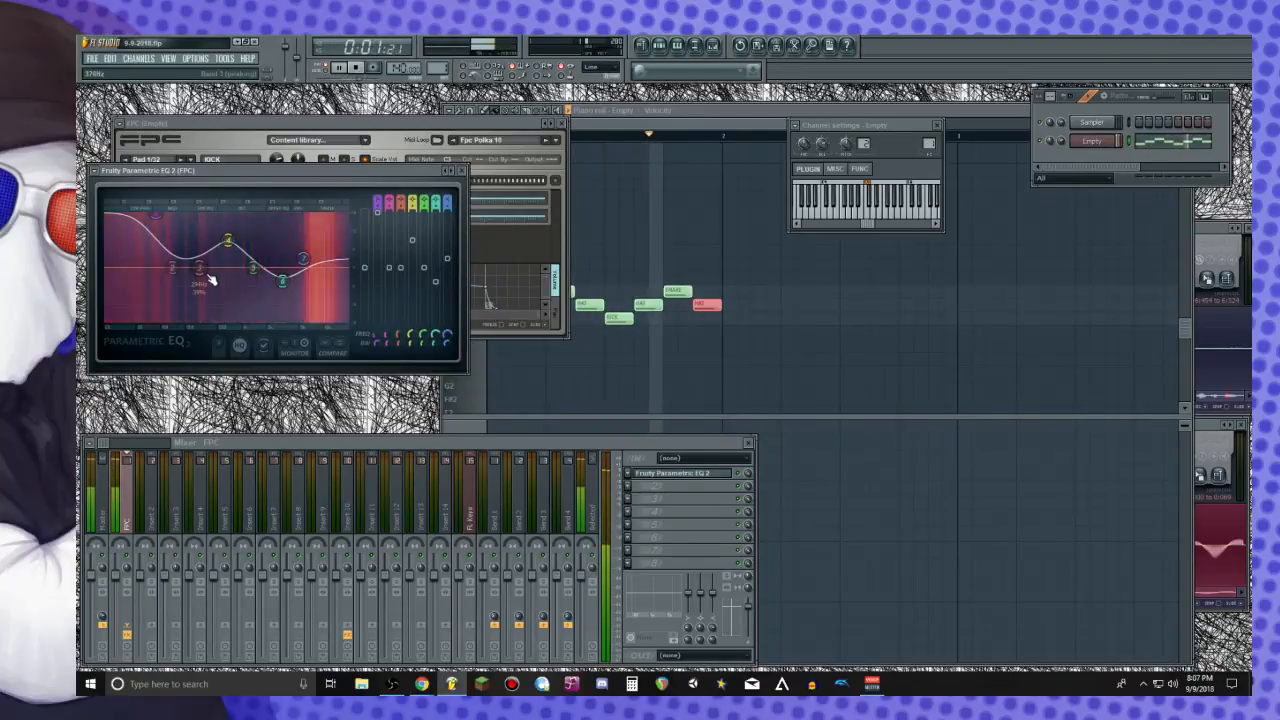
# Steepen the low-end boost of EQ band 1 and pull band 2 down to a slight cut just above it
pyautogui.moveTo(171, 271)
pyautogui.mouseDown()
pyautogui.moveTo(163, 229)
pyautogui.moveTo(163, 286)
pyautogui.moveTo(172, 272)
pyautogui.moveTo(156, 268)
pyautogui.mouseUp()
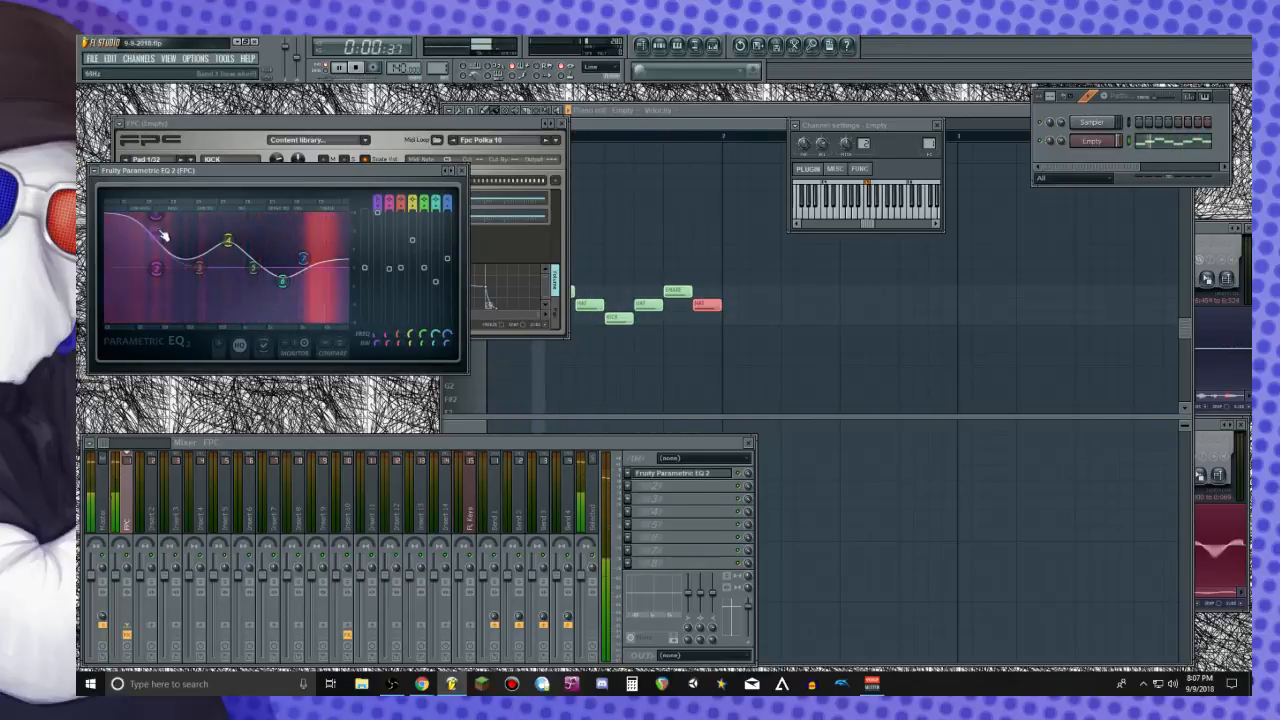
pyautogui.scroll(-4, 158, 224)
pyautogui.moveTo(161, 274); pyautogui.dragTo(152, 278)
pyautogui.moveTo(153, 227); pyautogui.dragTo(154, 218)
pyautogui.moveTo(151, 271); pyautogui.dragTo(192, 276)
# Ease the EQ band 4 boost slightly and cut band 5
pyautogui.scroll(-3, 168, 229)
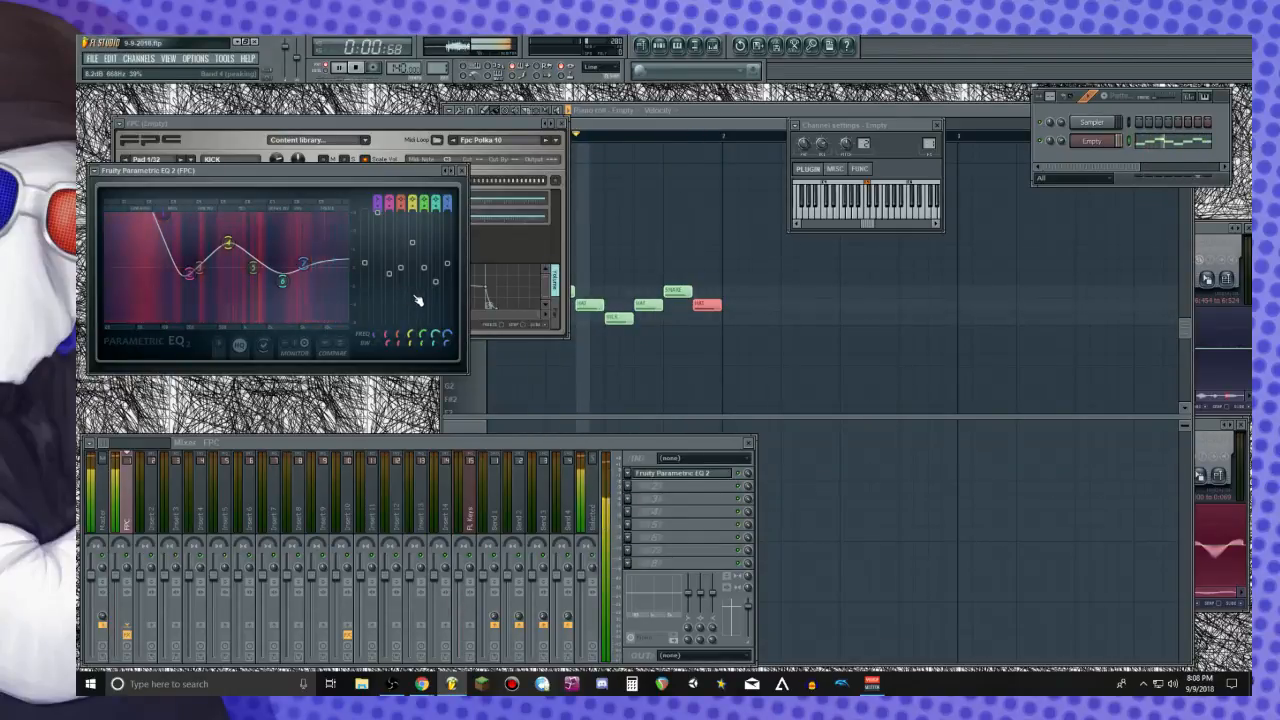
pyautogui.scroll(-5, 430, 285)
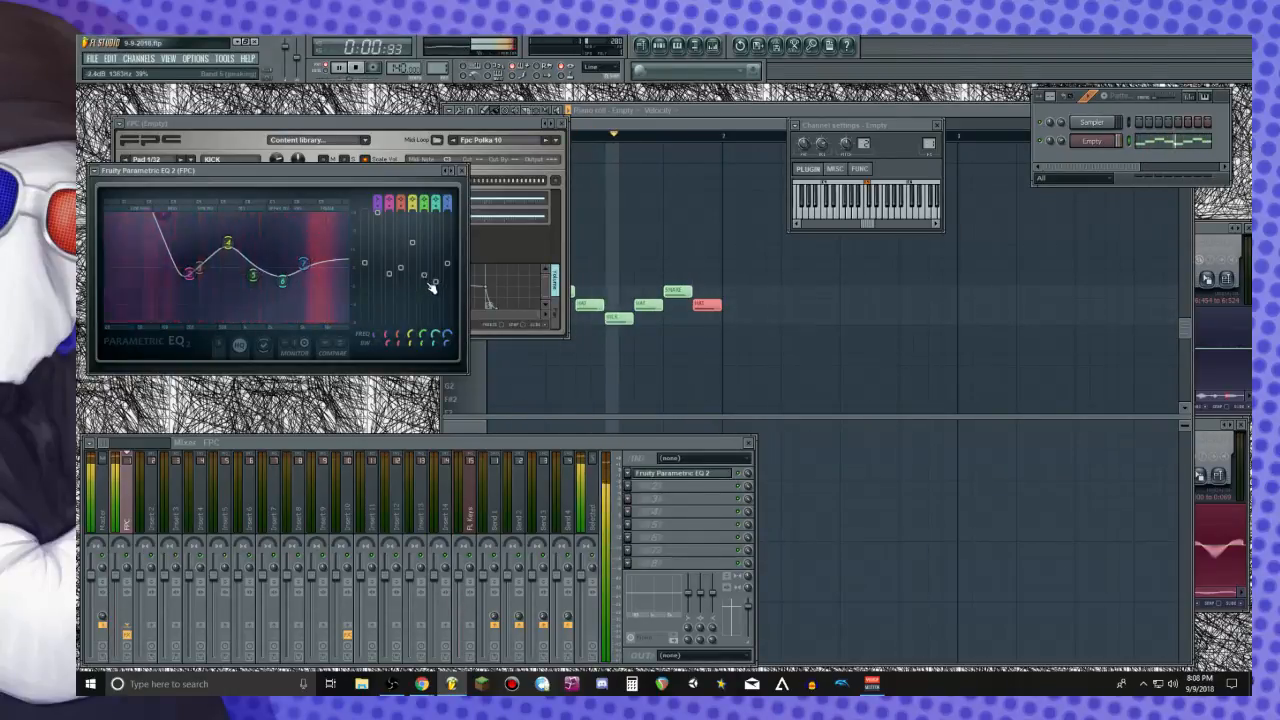
pyautogui.moveTo(279, 302); pyautogui.dragTo(258, 302)
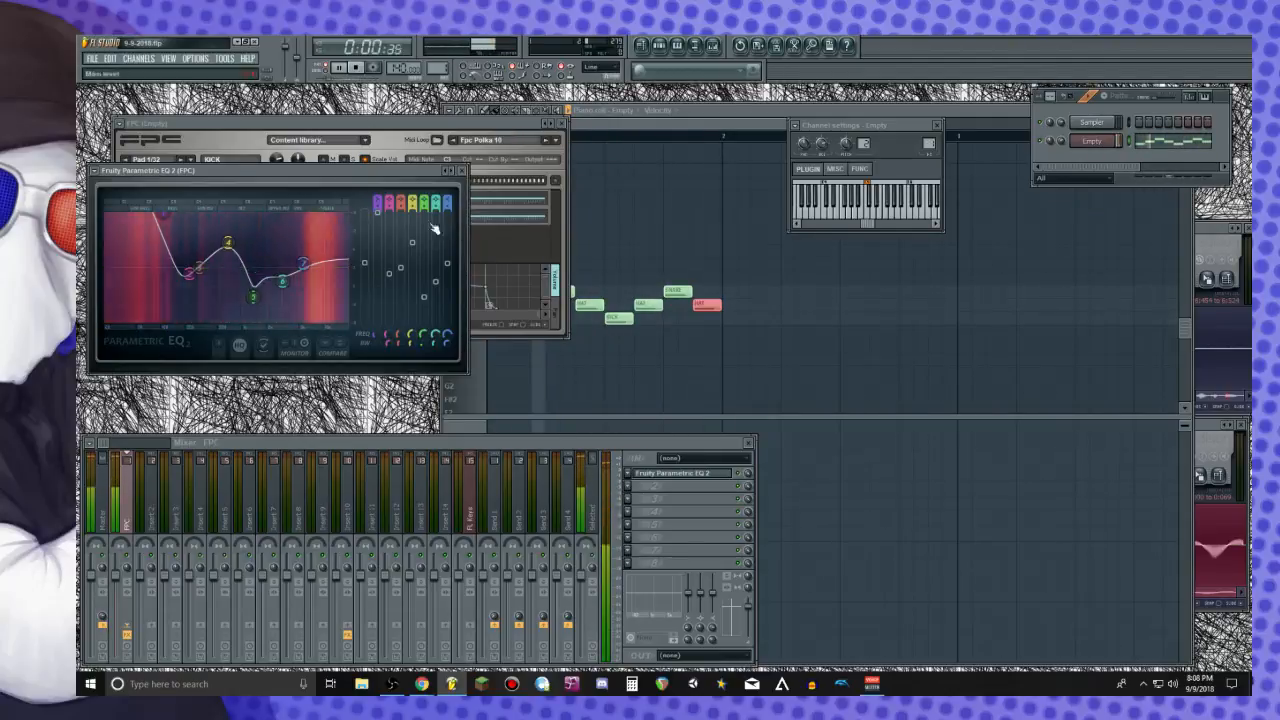
# Close the EQ, FPC and channel settings windows, stop playback and bring up the FPC mixer track
pyautogui.click(462, 171)
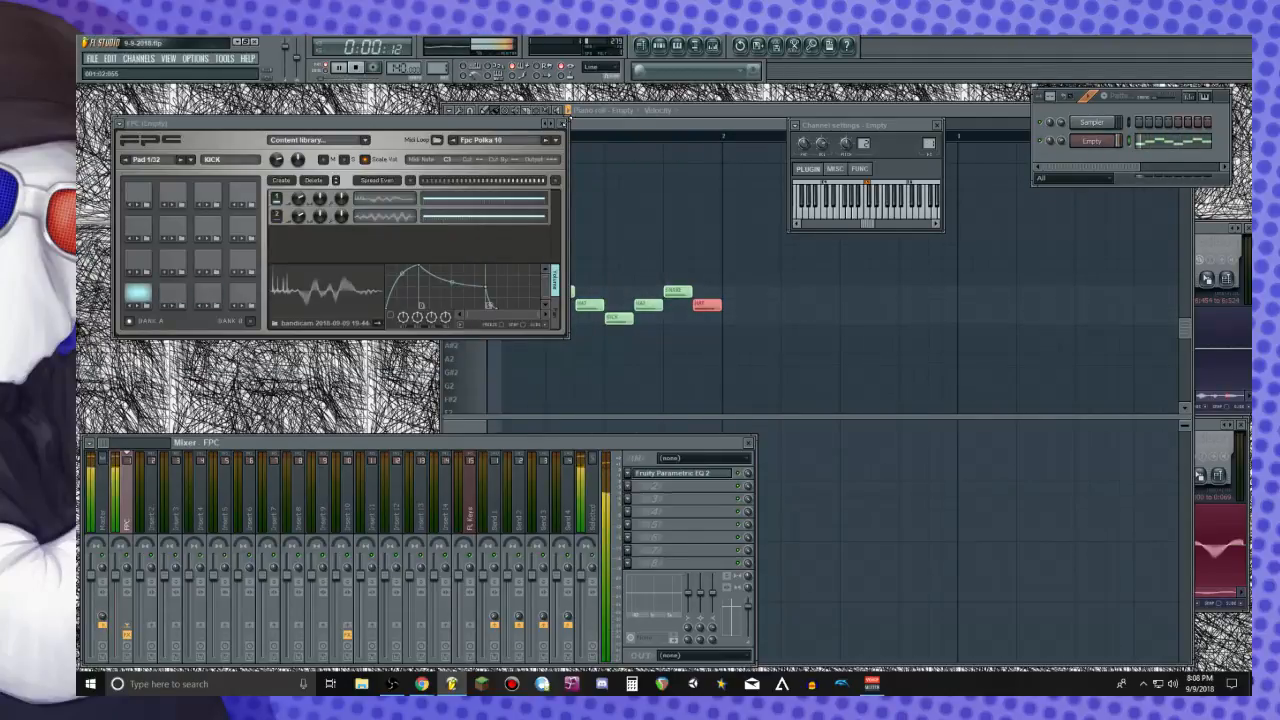
pyautogui.click(562, 124)
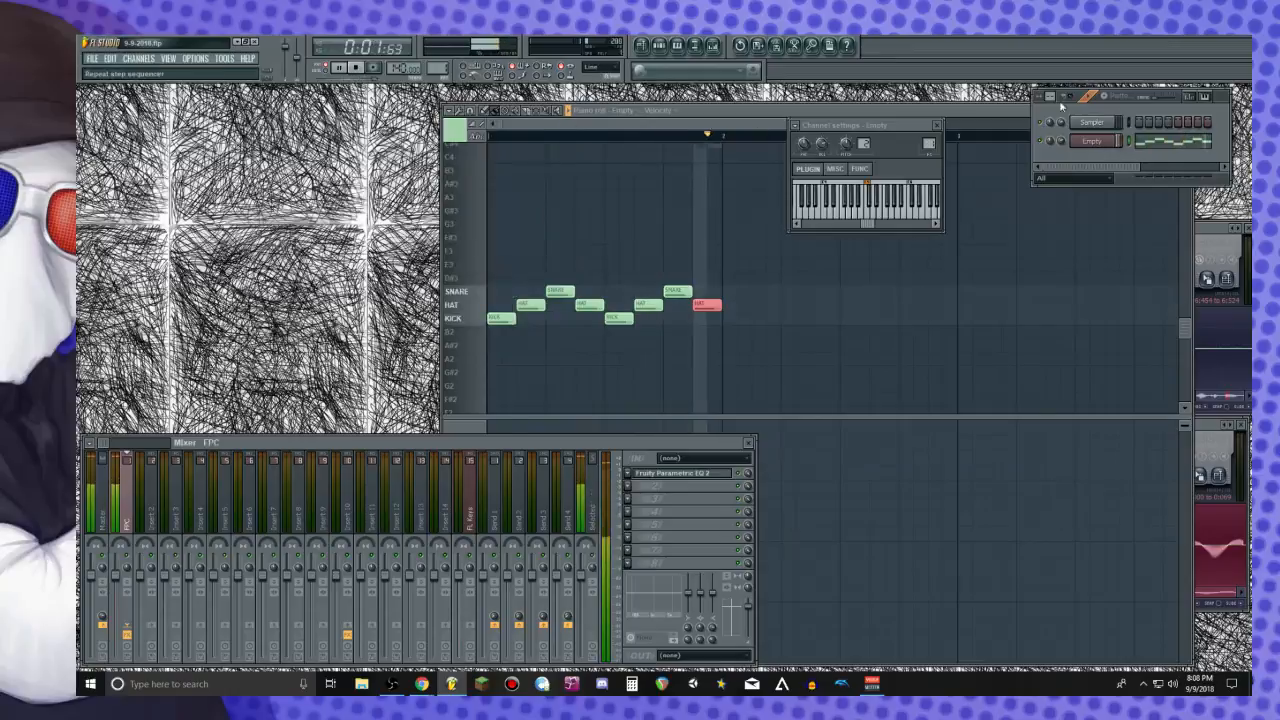
pyautogui.click(936, 124)
pyautogui.press('space')
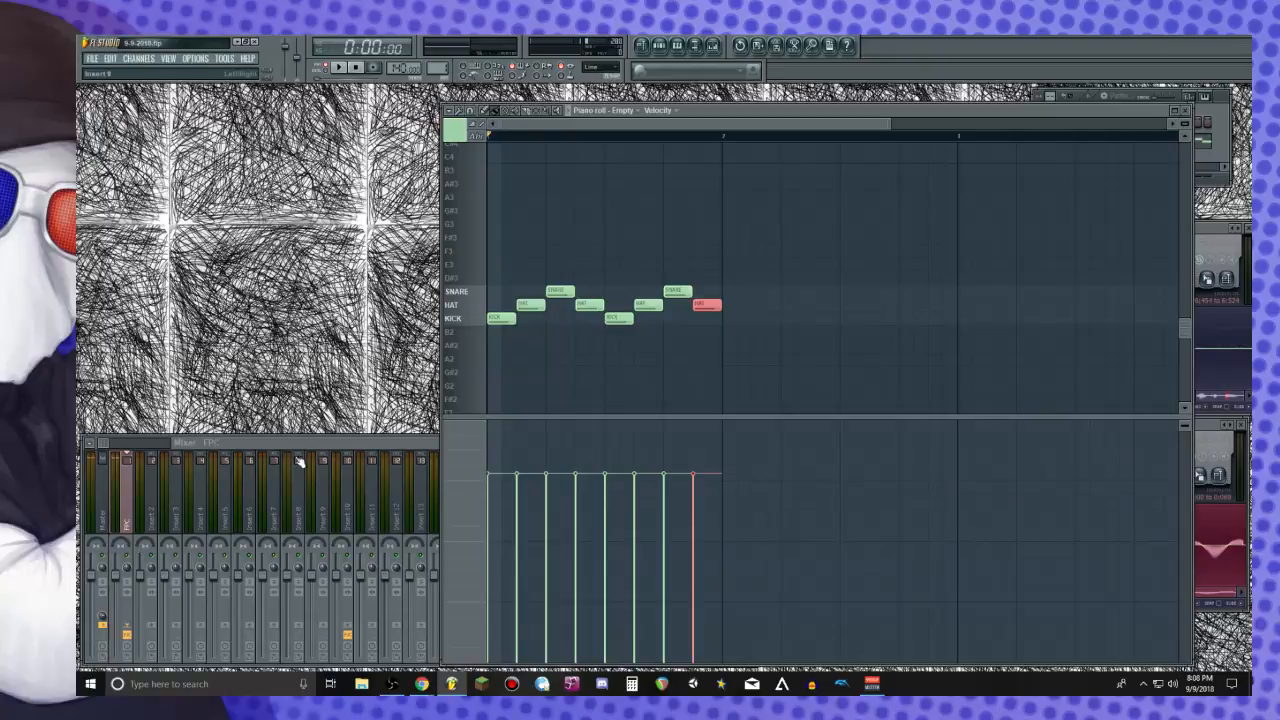
pyautogui.click(131, 505)
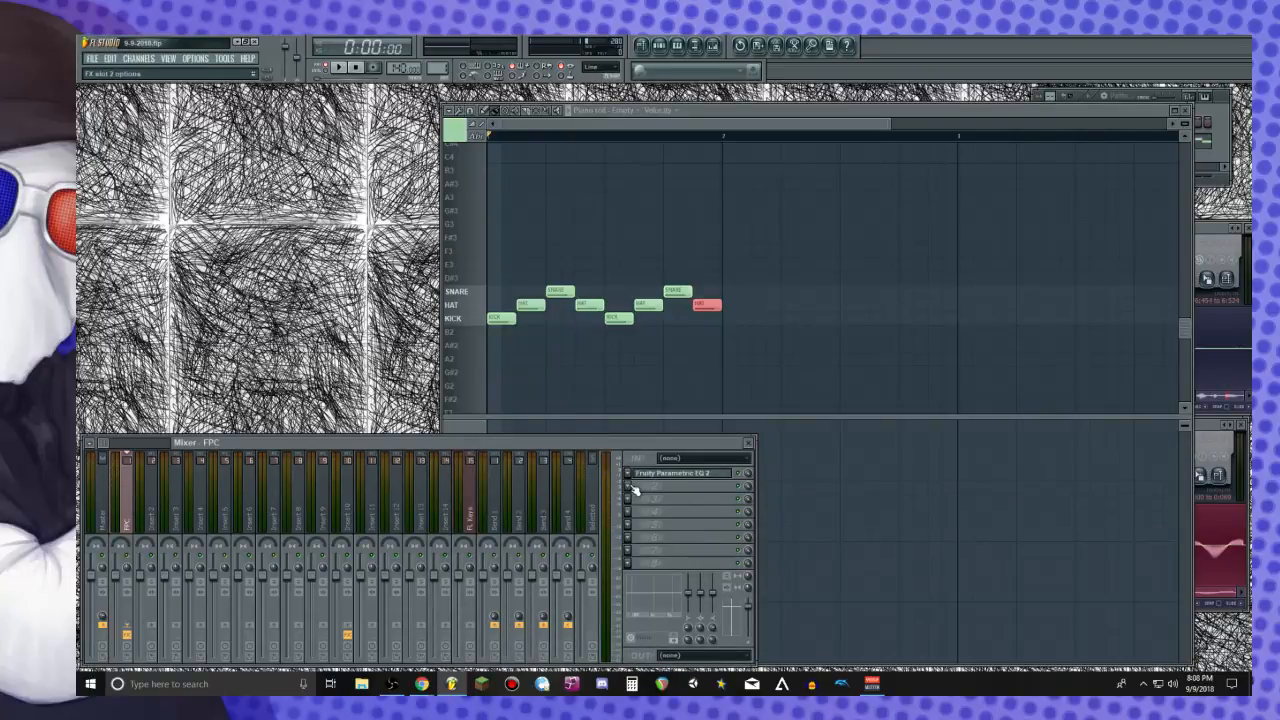
# Load Fruity Reeverb 2 into the second effect slot of the FPC mixer track, audition the beat, and close the reverb and piano roll
pyautogui.click(633, 488)
pyautogui.moveTo(679, 449)
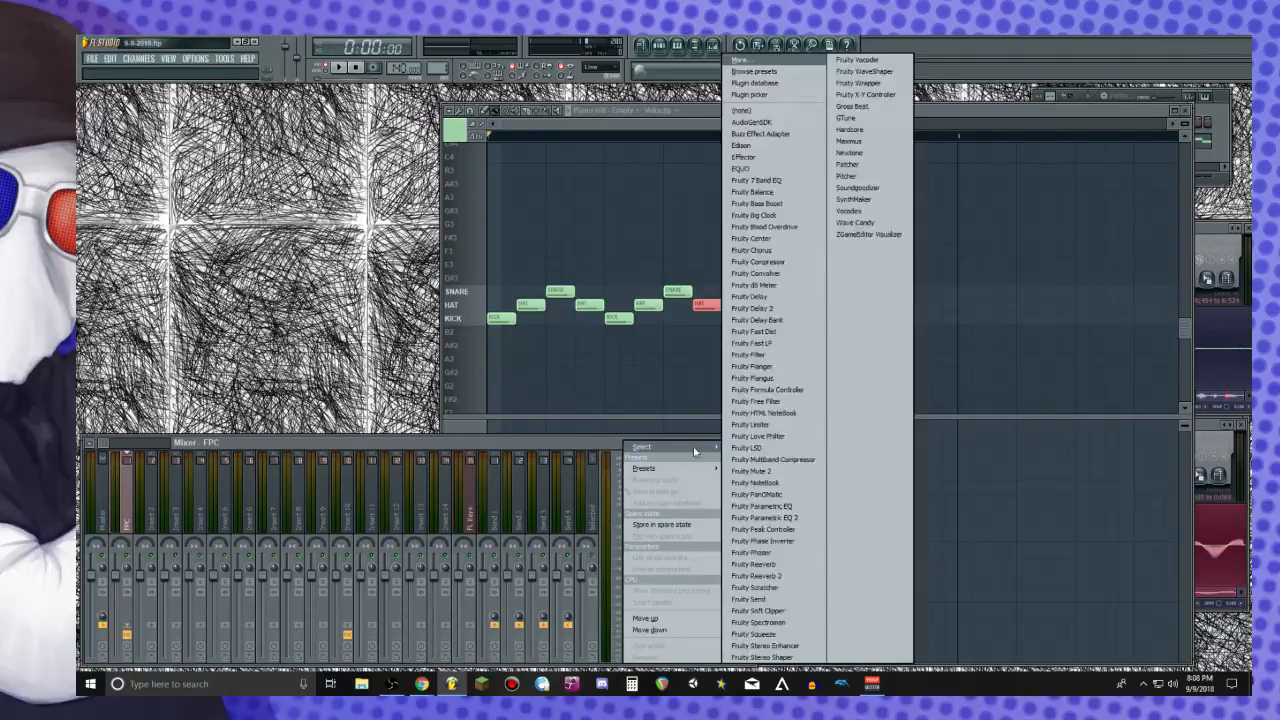
pyautogui.click(800, 579)
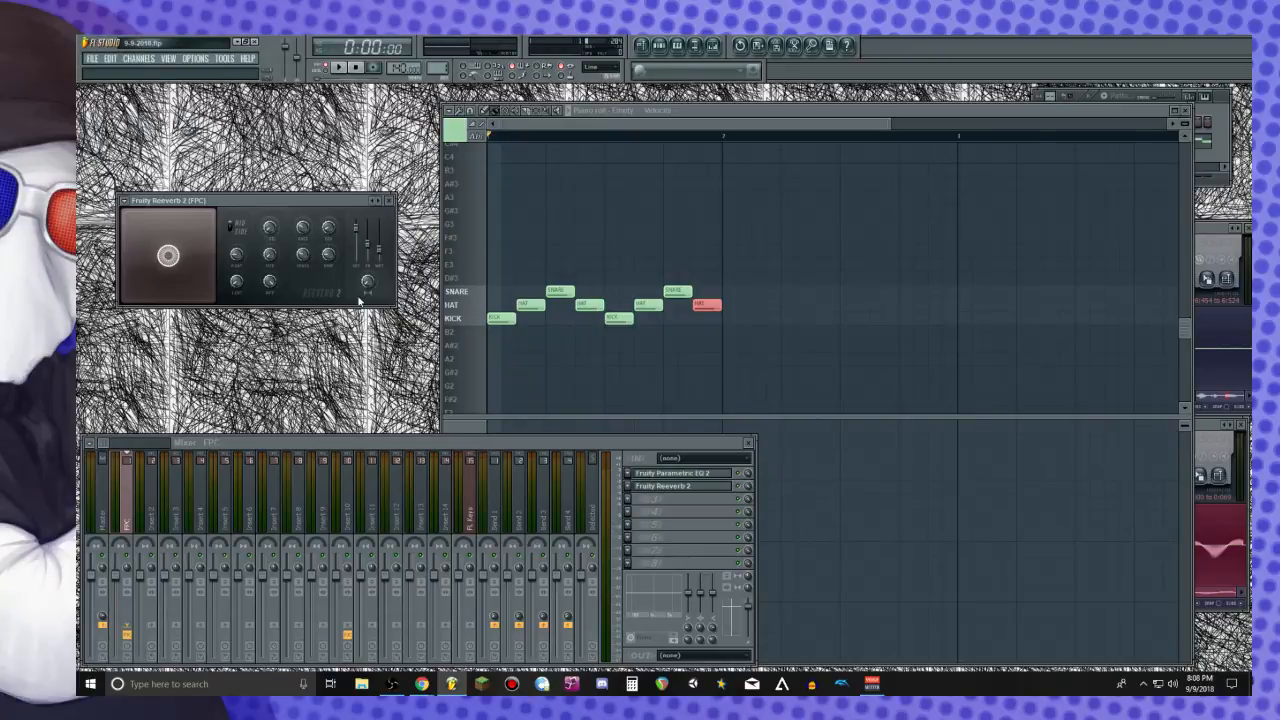
pyautogui.press('space')
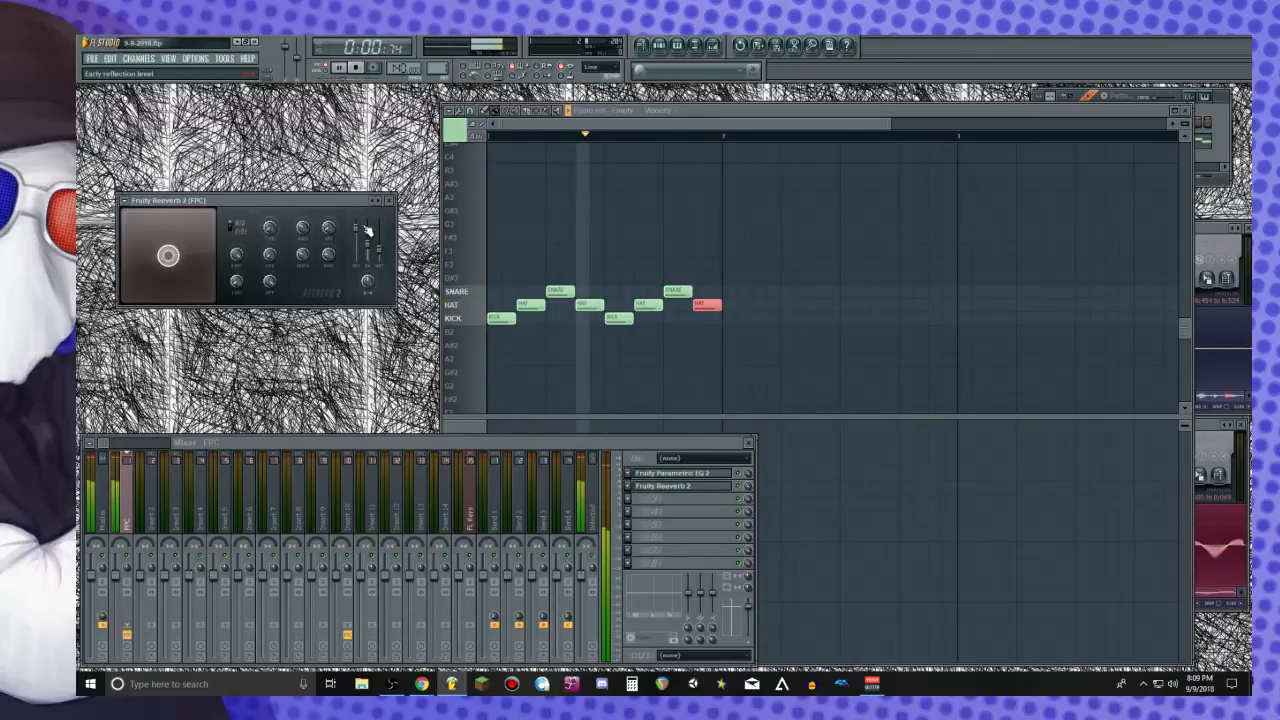
pyautogui.click(389, 200)
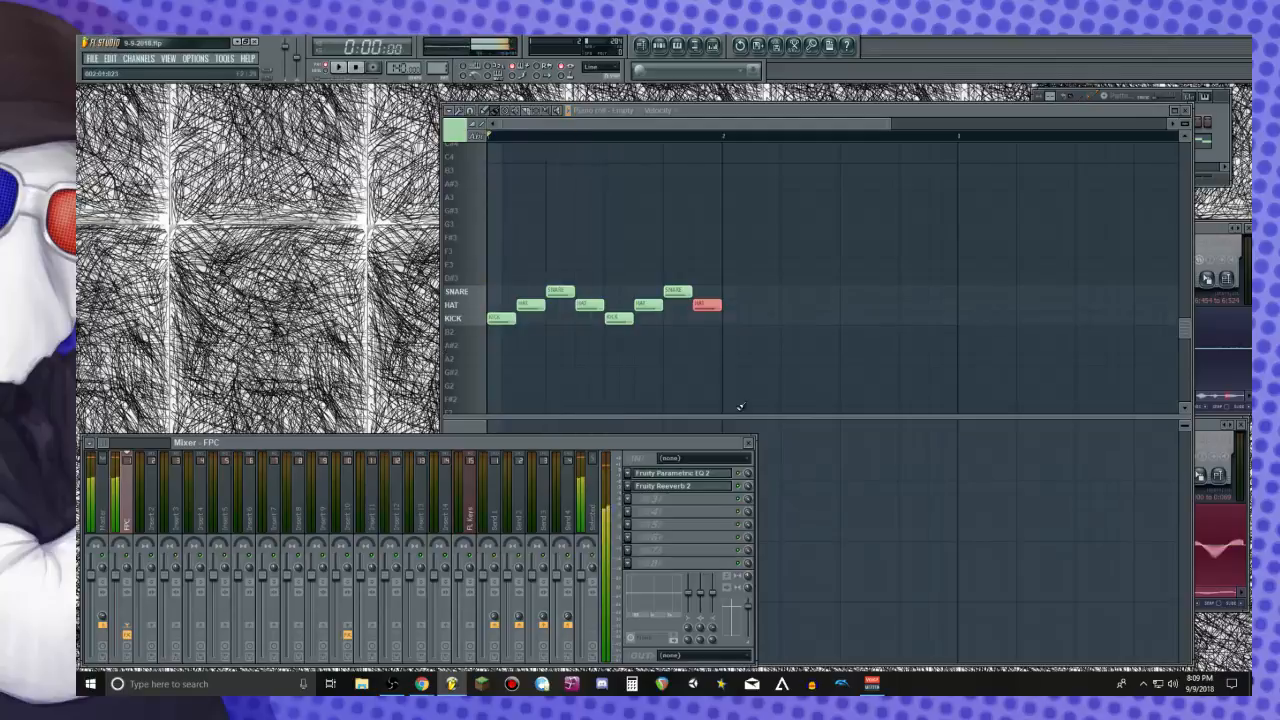
pyautogui.press('space')
pyautogui.click(1184, 111)
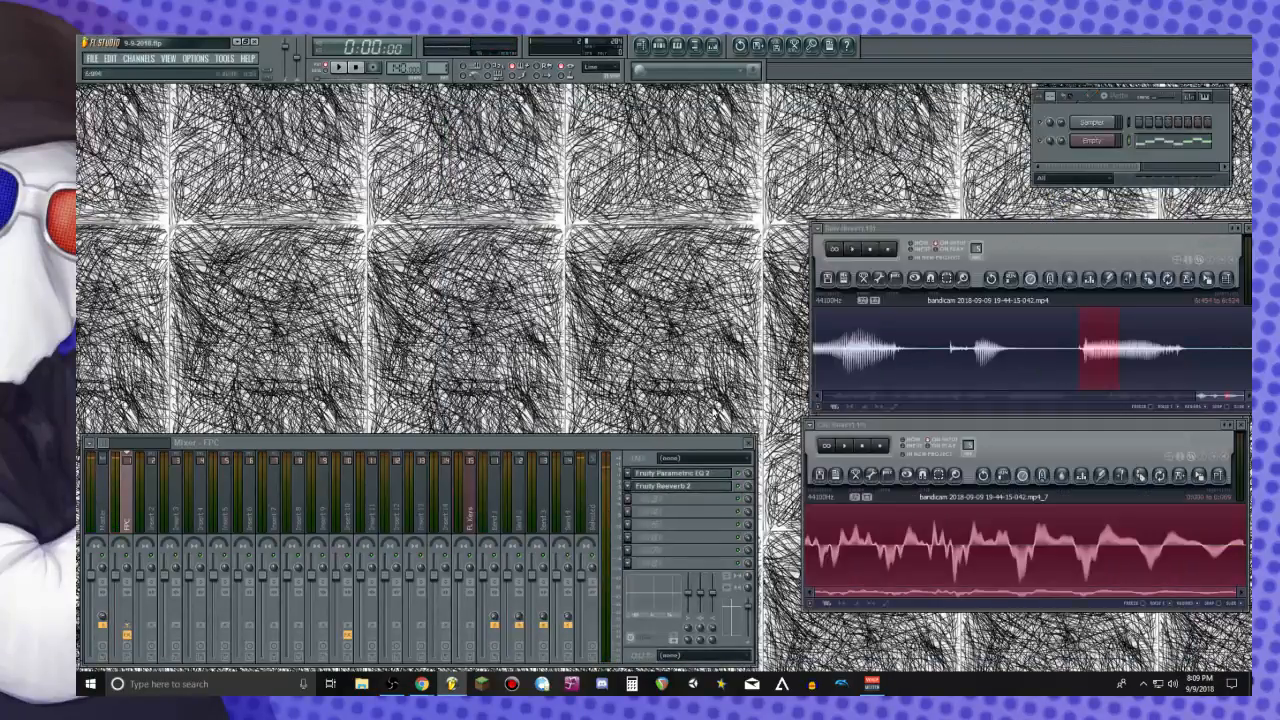
# Delete all kick, hat and snare notes from the Empty channel's piano roll, close it, and bring up mixer track Insert 10
pyautogui.click(1165, 145)
pyautogui.rightClick(700, 278)
pyautogui.rightClick(648, 278)
pyautogui.rightClick(619, 291)
pyautogui.rightClick(677, 265)
pyautogui.rightClick(589, 278)
pyautogui.rightClick(560, 265)
pyautogui.rightClick(531, 278)
pyautogui.rightClick(502, 291)
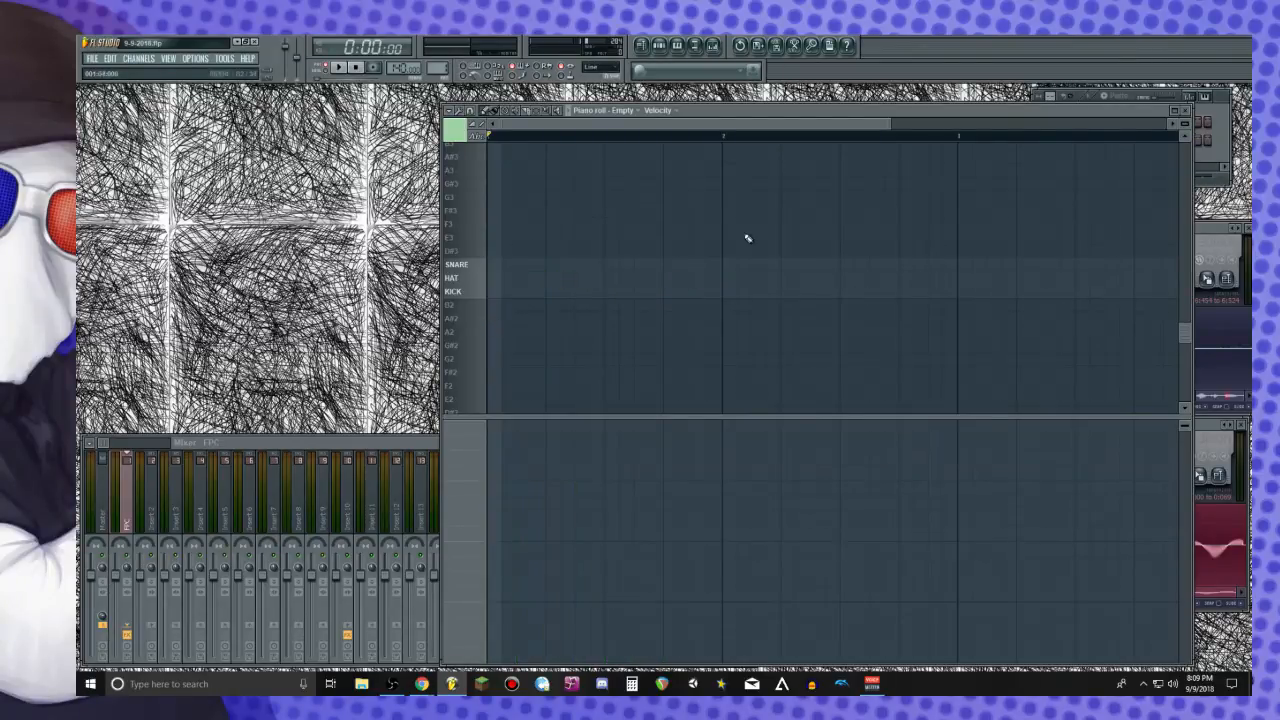
pyautogui.click(1185, 112)
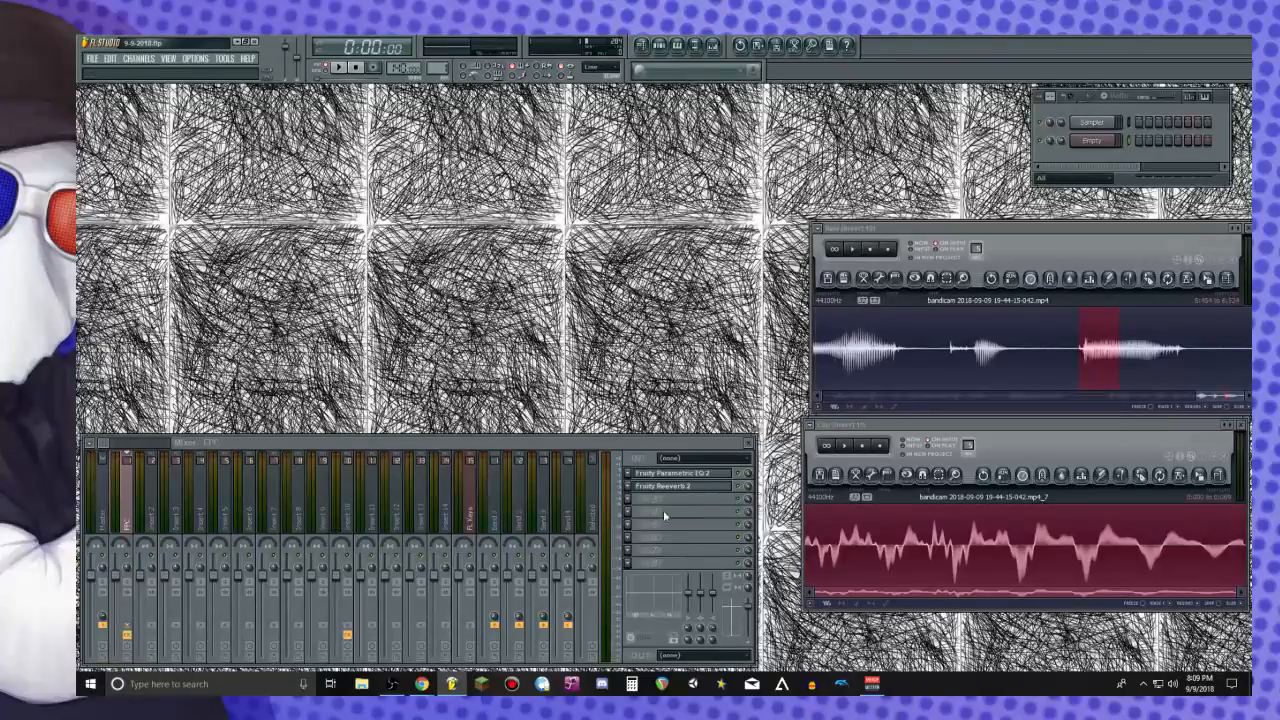
pyautogui.click(349, 525)
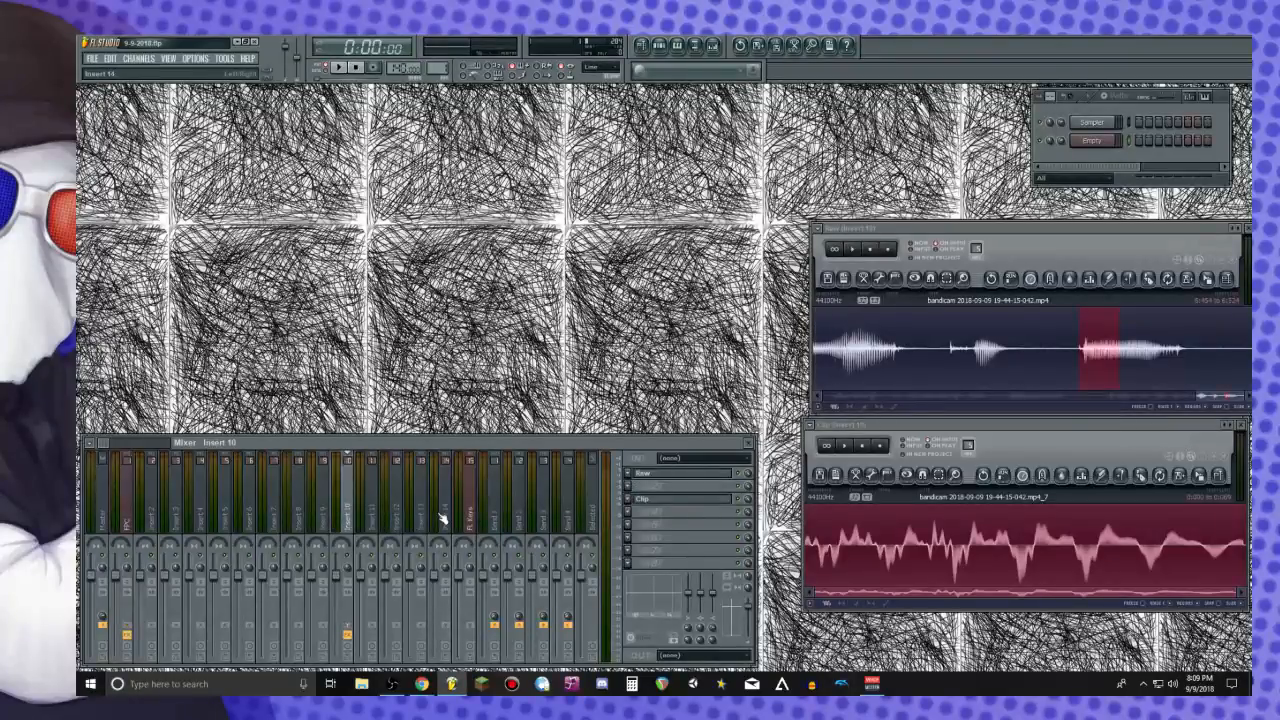
pyautogui.click(629, 525)
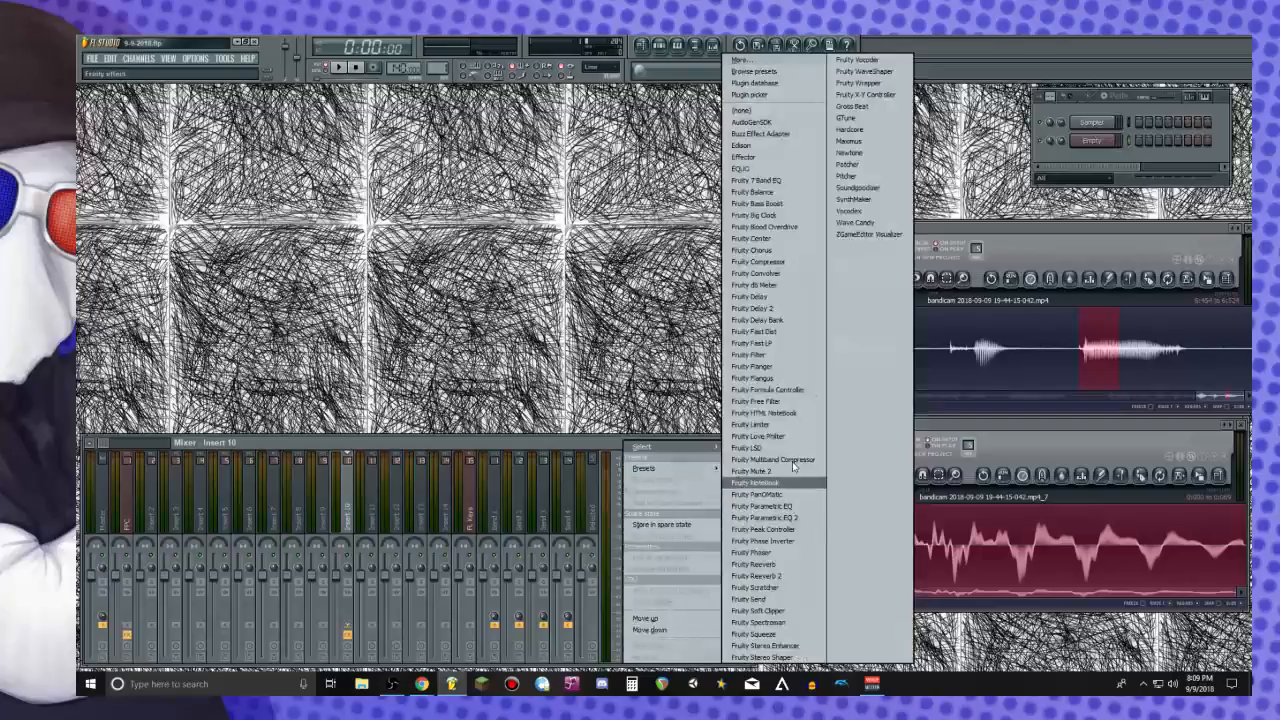
pyautogui.click(879, 162)
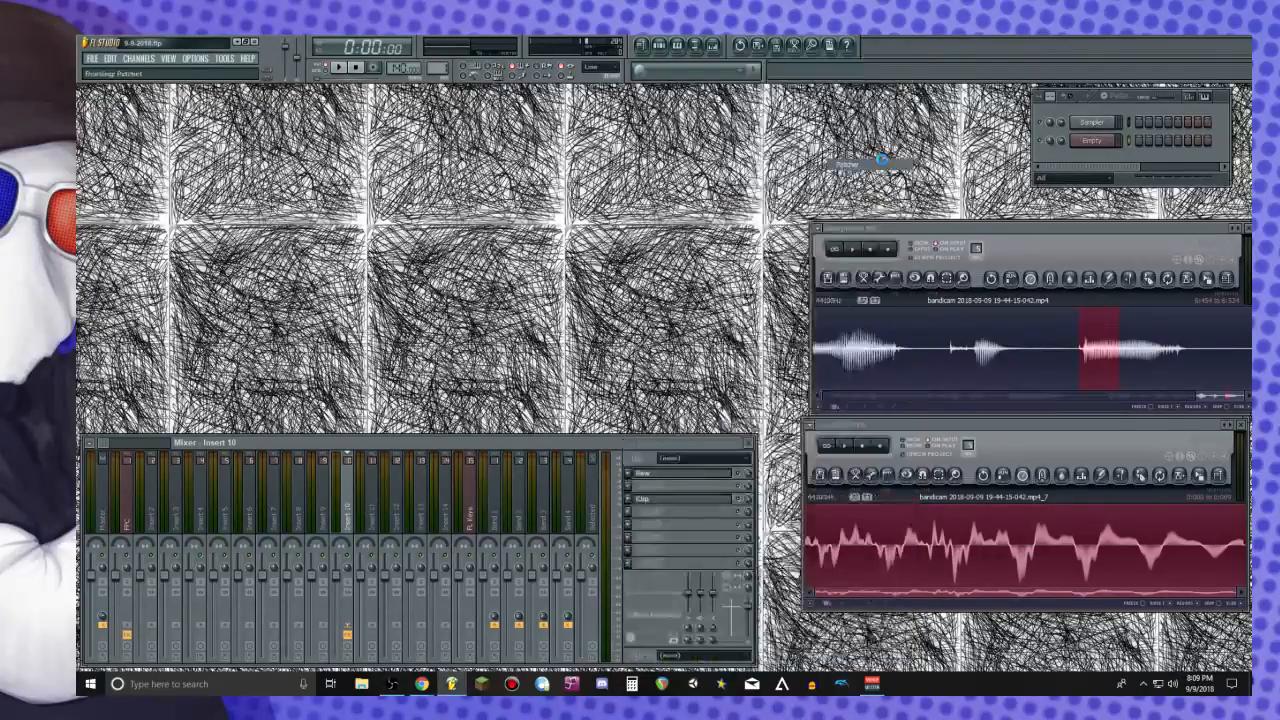
pyautogui.click(571, 288)
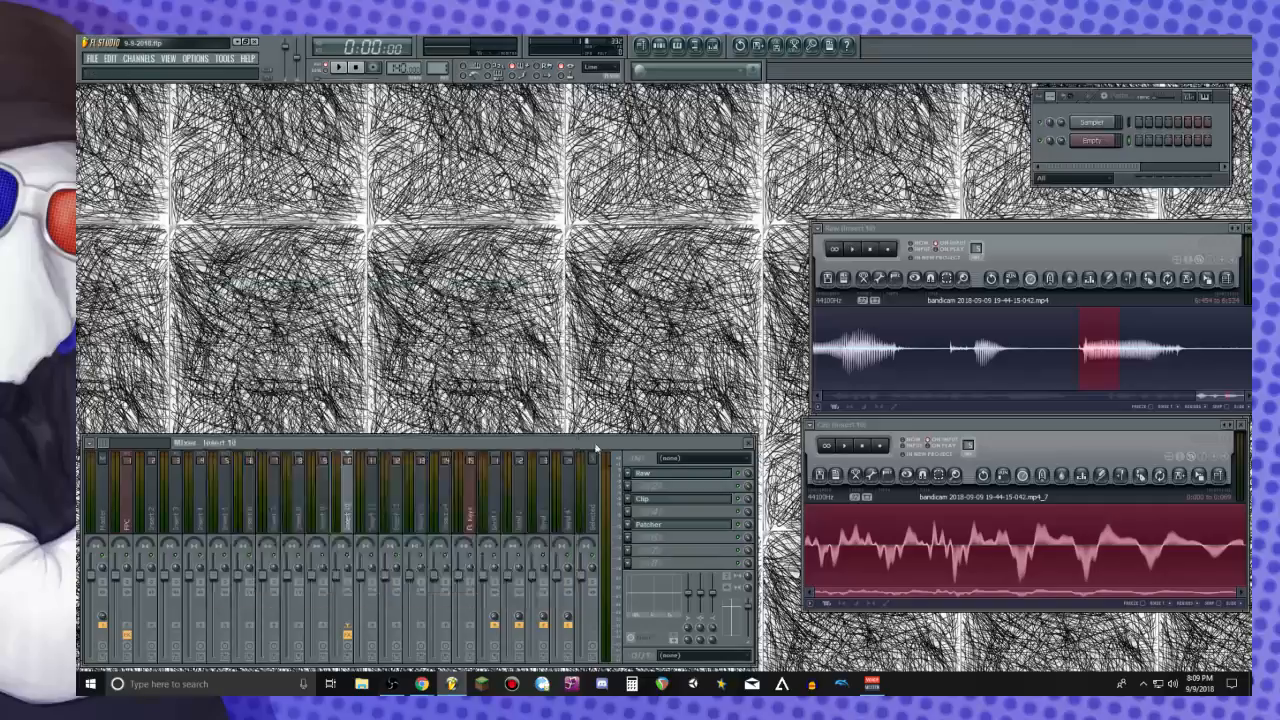
# Replace Patcher on Insert 10 with Newtone, move its window aside, and bring the Raw and Clip Edison windows to the front
pyautogui.click(633, 538)
pyautogui.moveTo(655, 431)
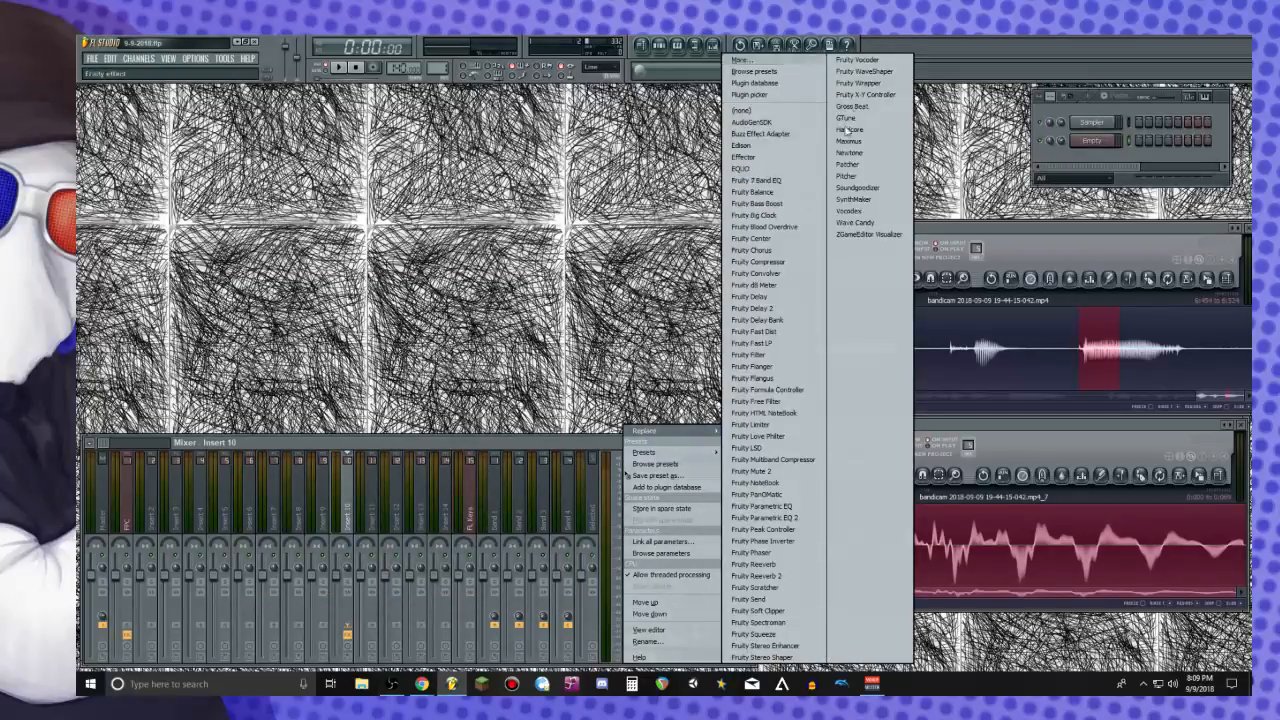
pyautogui.click(857, 155)
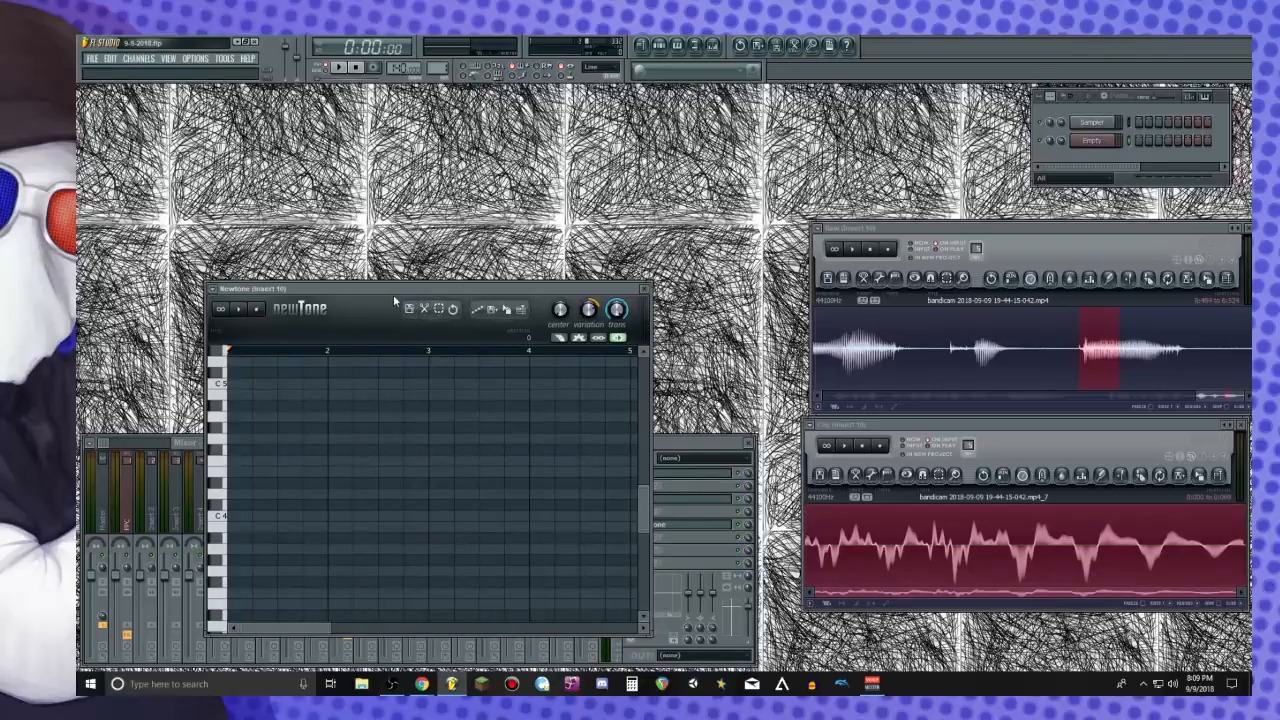
pyautogui.moveTo(464, 291); pyautogui.dragTo(660, 341)
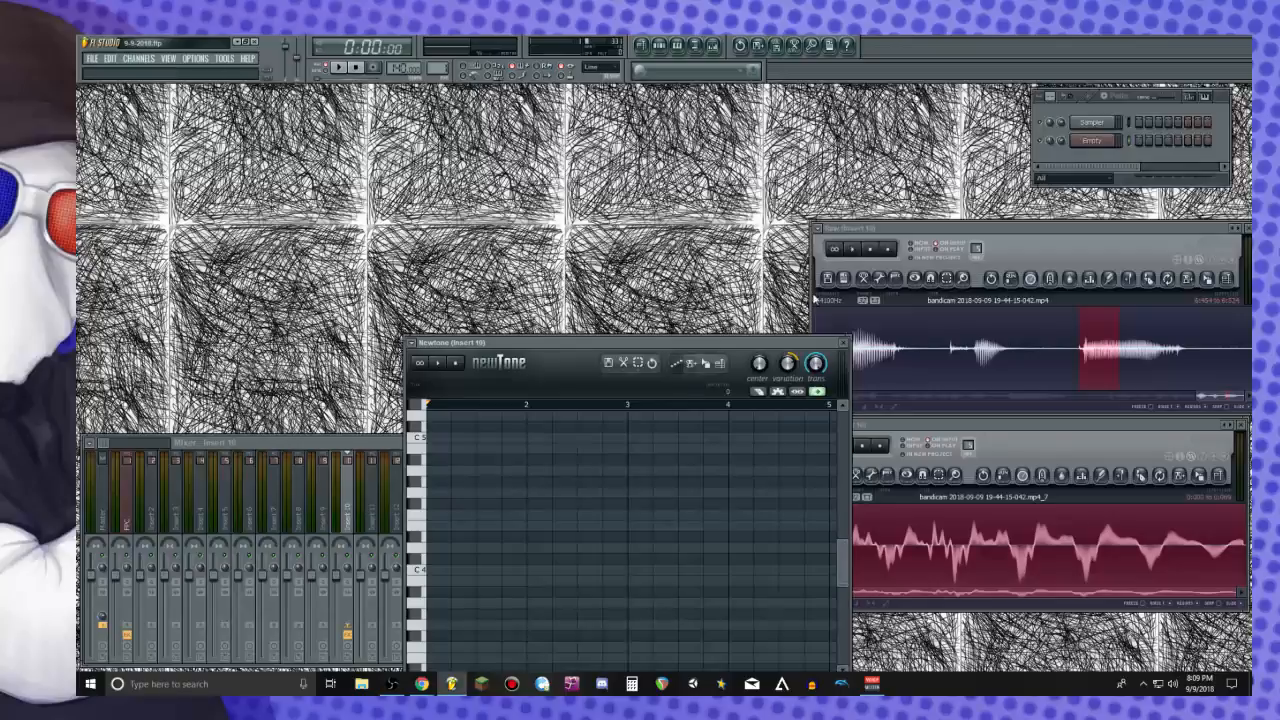
pyautogui.click(1072, 243)
pyautogui.click(1115, 430)
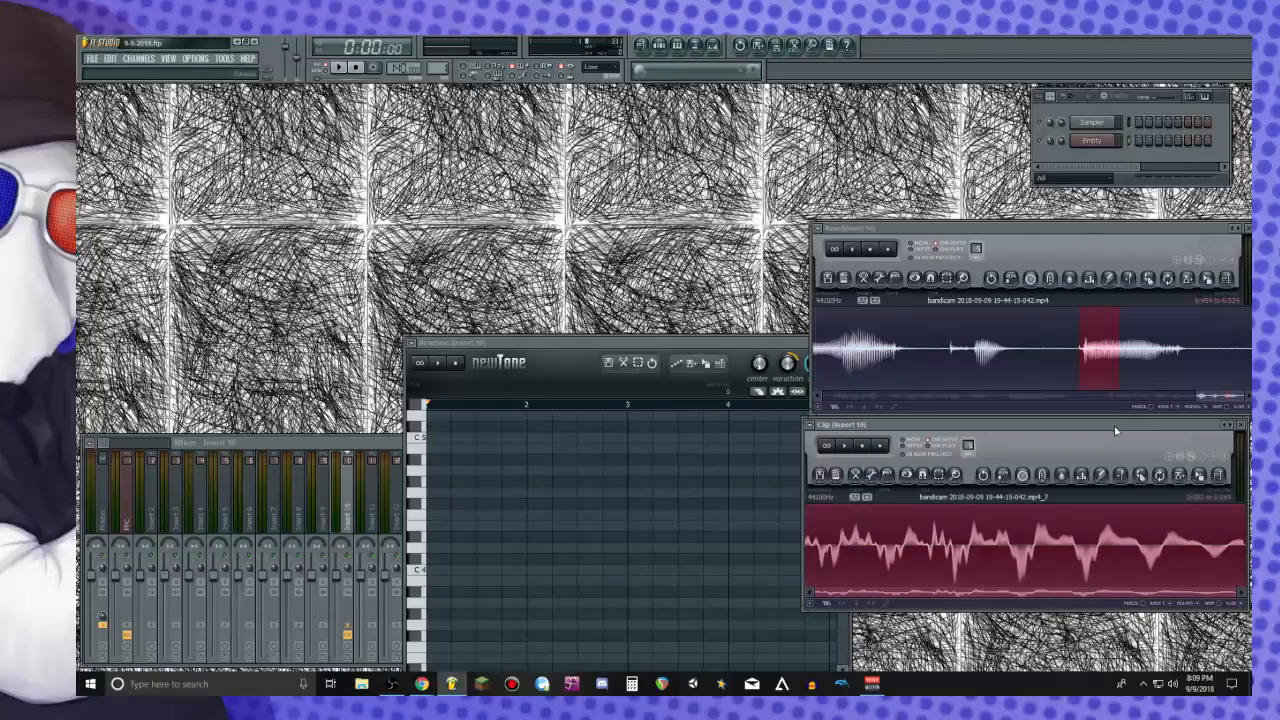
# Audition the raw recording in Edison from just before the long sustained sound and from a point near its end
pyautogui.scroll(-5, 1046, 324)
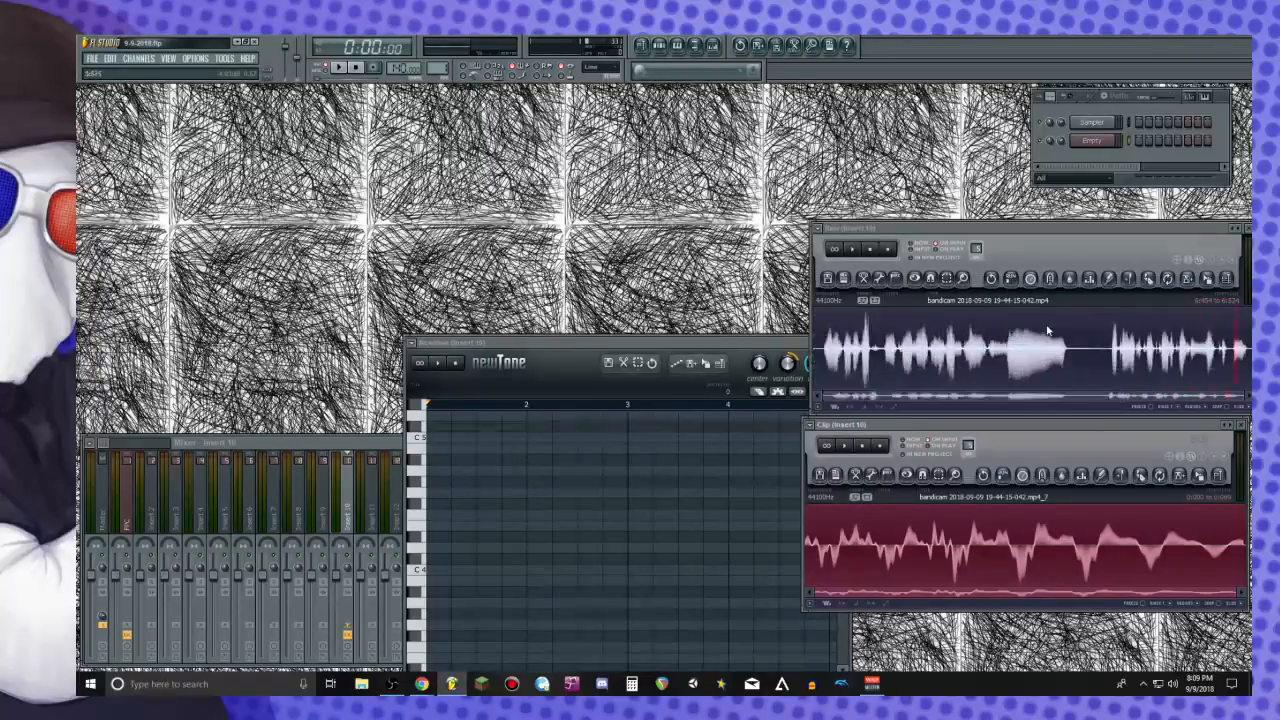
pyautogui.rightClick(1000, 336)
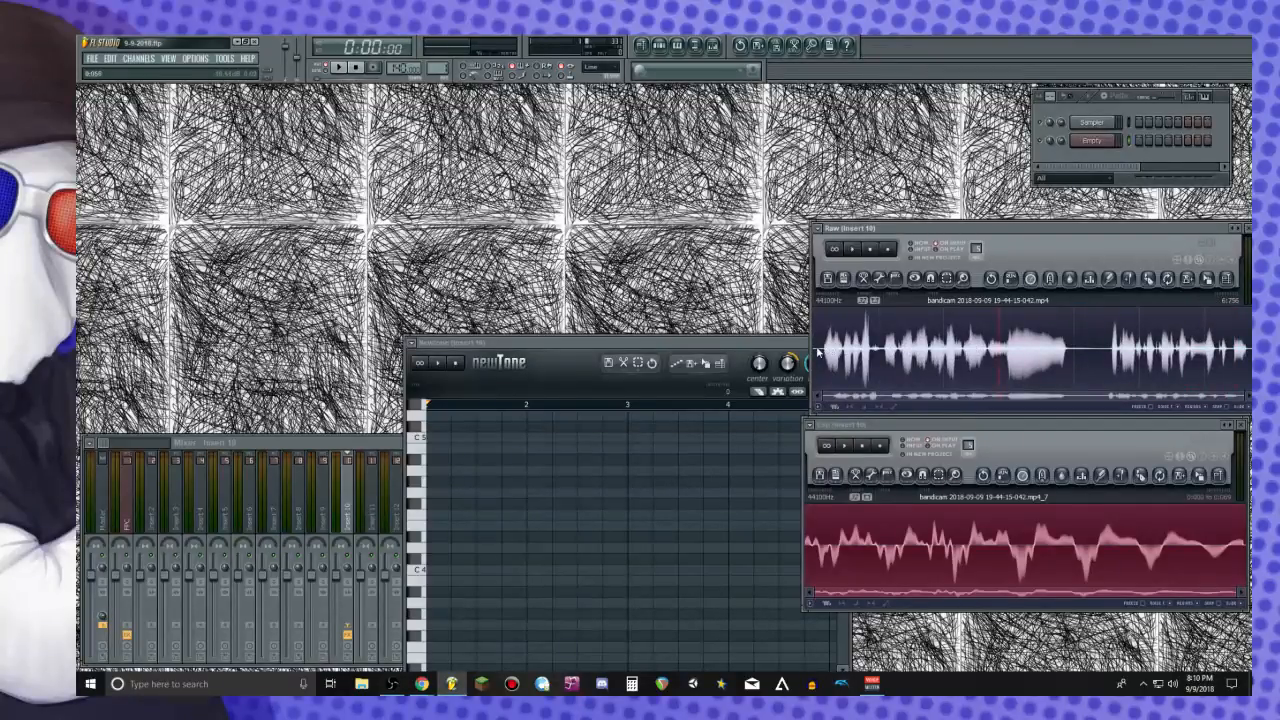
pyautogui.press('space')
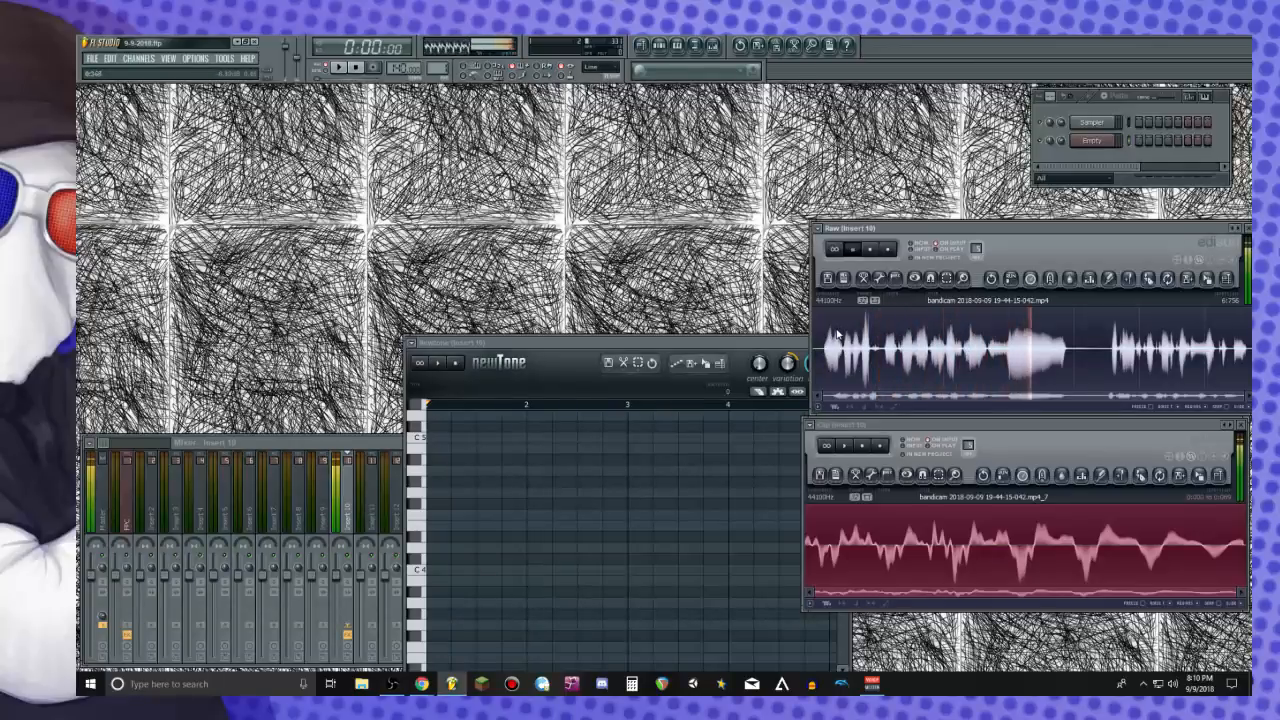
pyautogui.press('space')
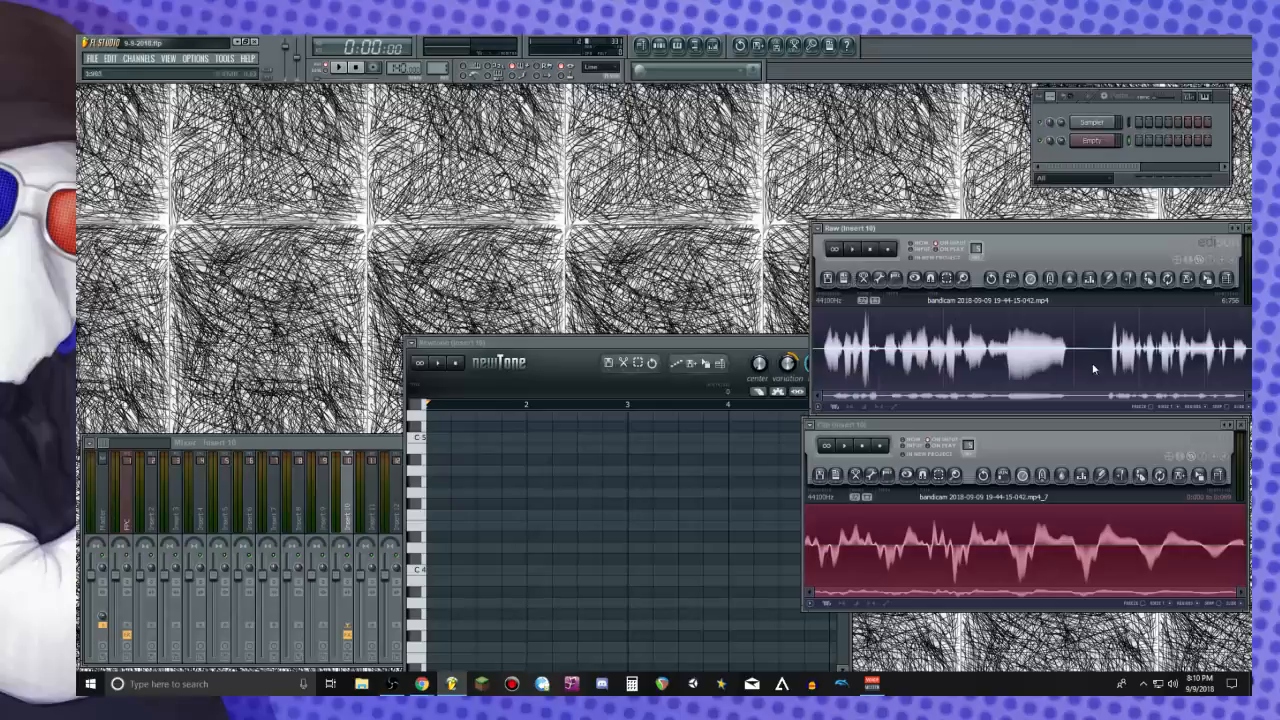
pyautogui.rightClick(1192, 349)
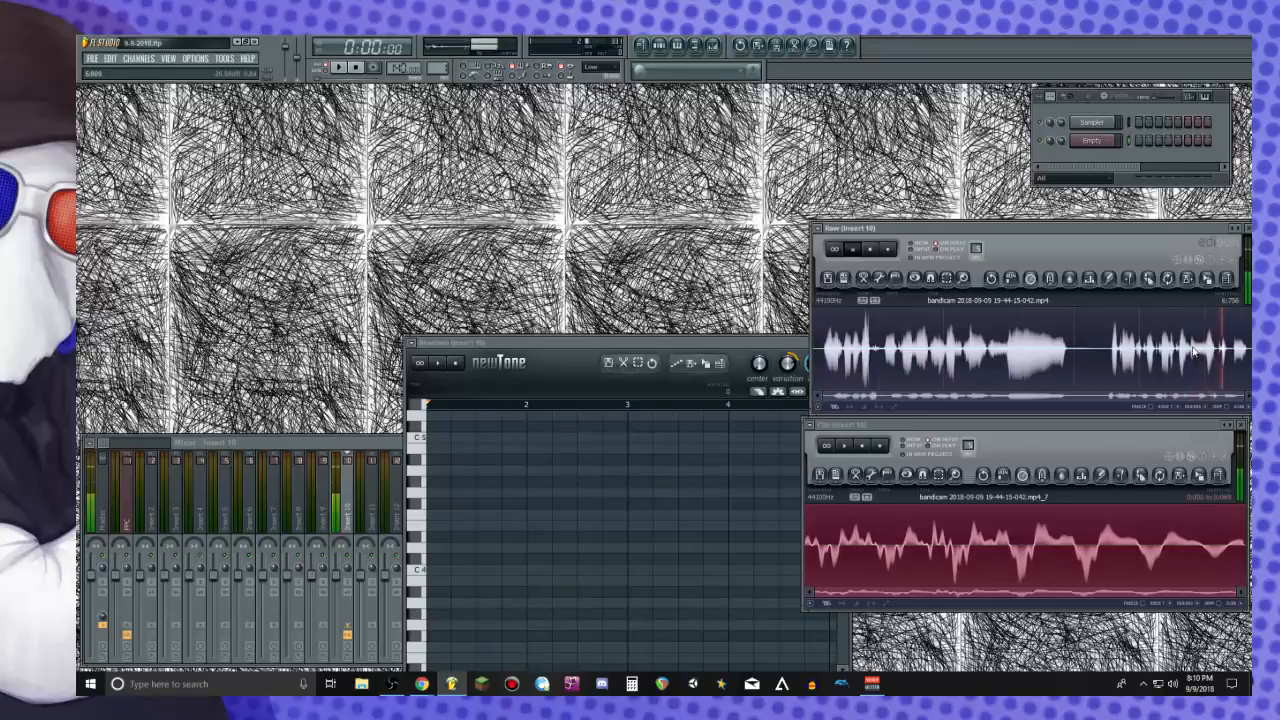
pyautogui.press('space')
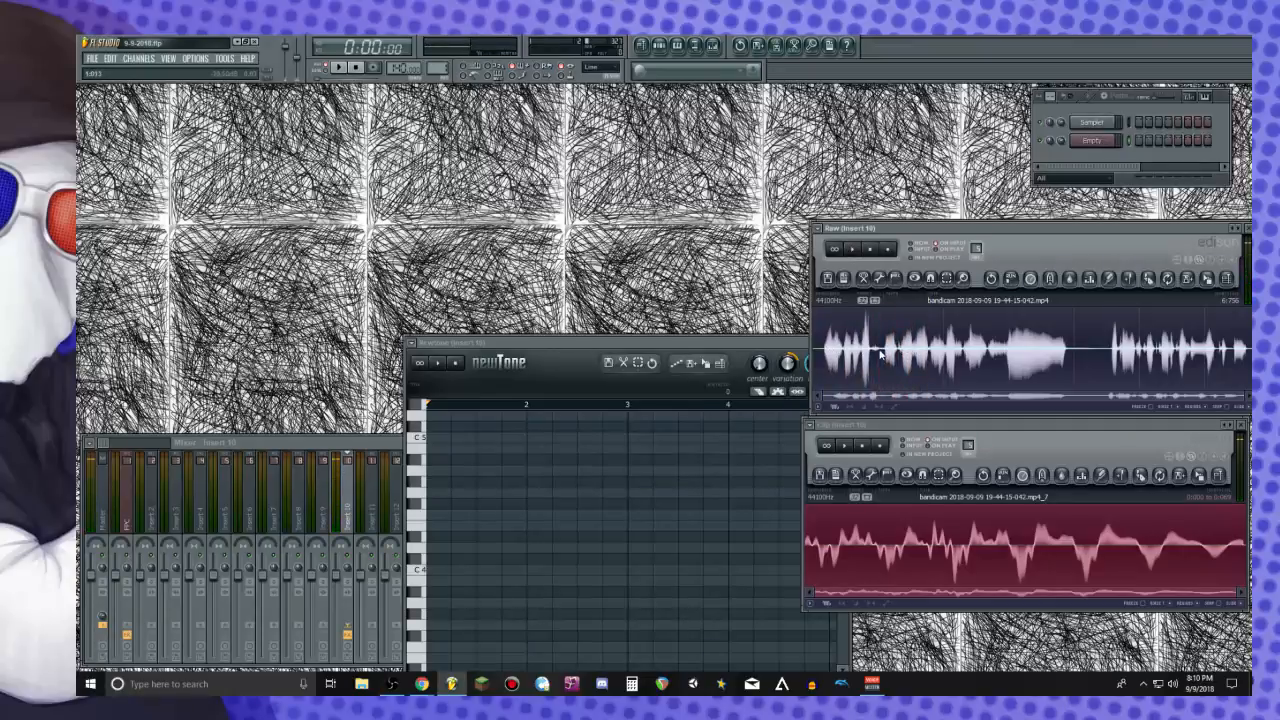
# Select a short sustained vocal sound in the Raw Edison recording, audition it, and copy it into the Clip Edison
pyautogui.scroll(4, 890, 352)
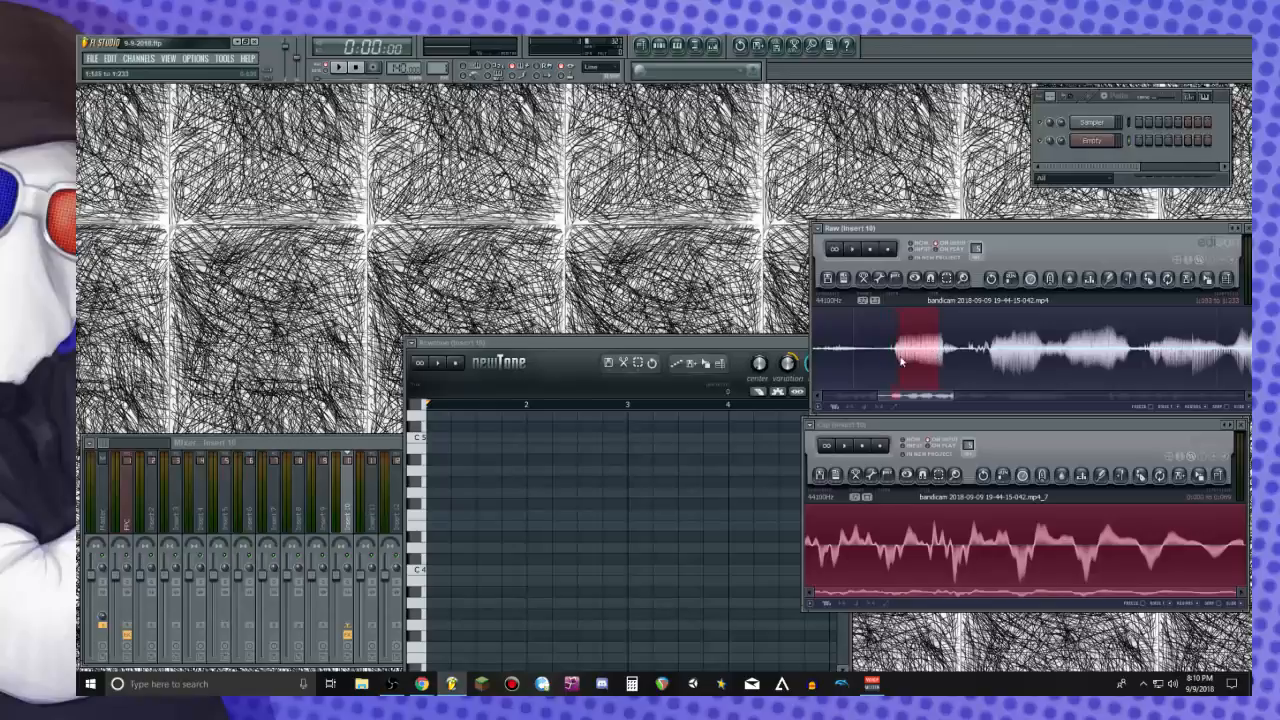
pyautogui.moveTo(902, 363); pyautogui.dragTo(903, 363)
pyautogui.press('space')
pyautogui.press('space')
pyautogui.moveTo(1194, 280); pyautogui.dragTo(1002, 553)
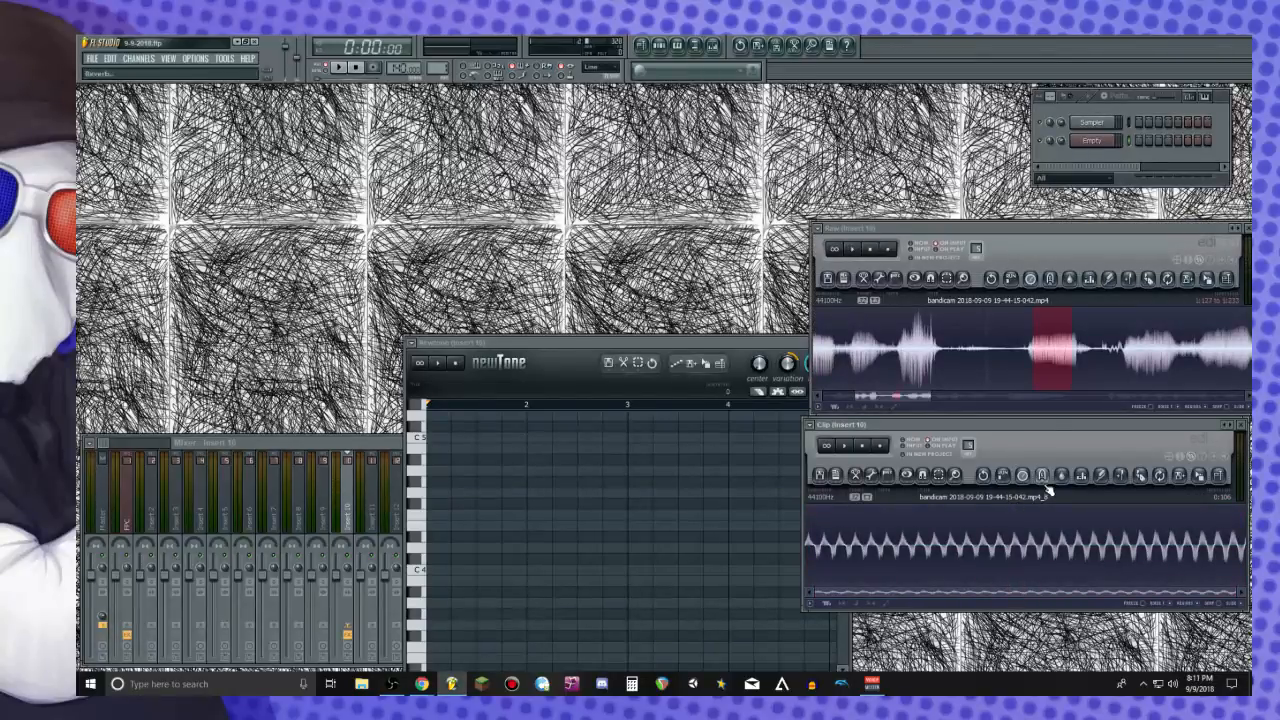
# Lengthen the sample in the Clip Edison by raising the time multiplier in the time stretcher, and apply the same stretch a second time
pyautogui.click(1040, 476)
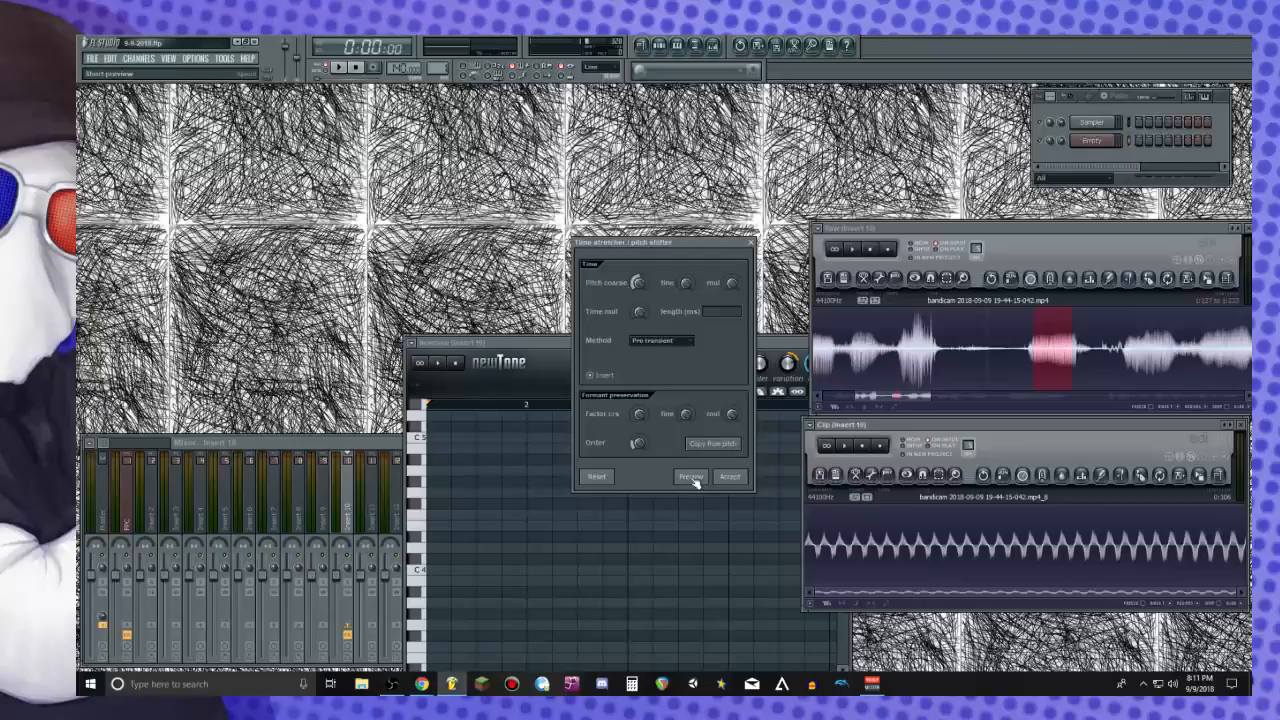
pyautogui.moveTo(638, 311); pyautogui.dragTo(638, 295)
pyautogui.click(731, 477)
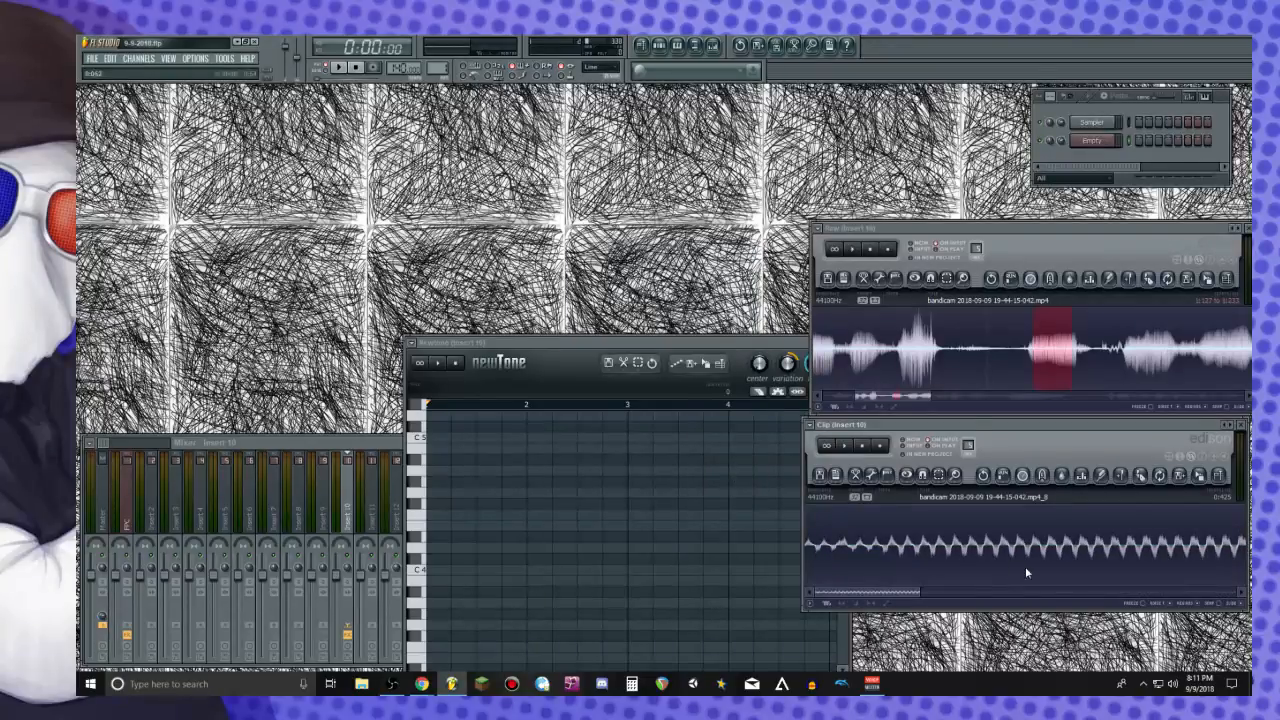
pyautogui.click(1022, 476)
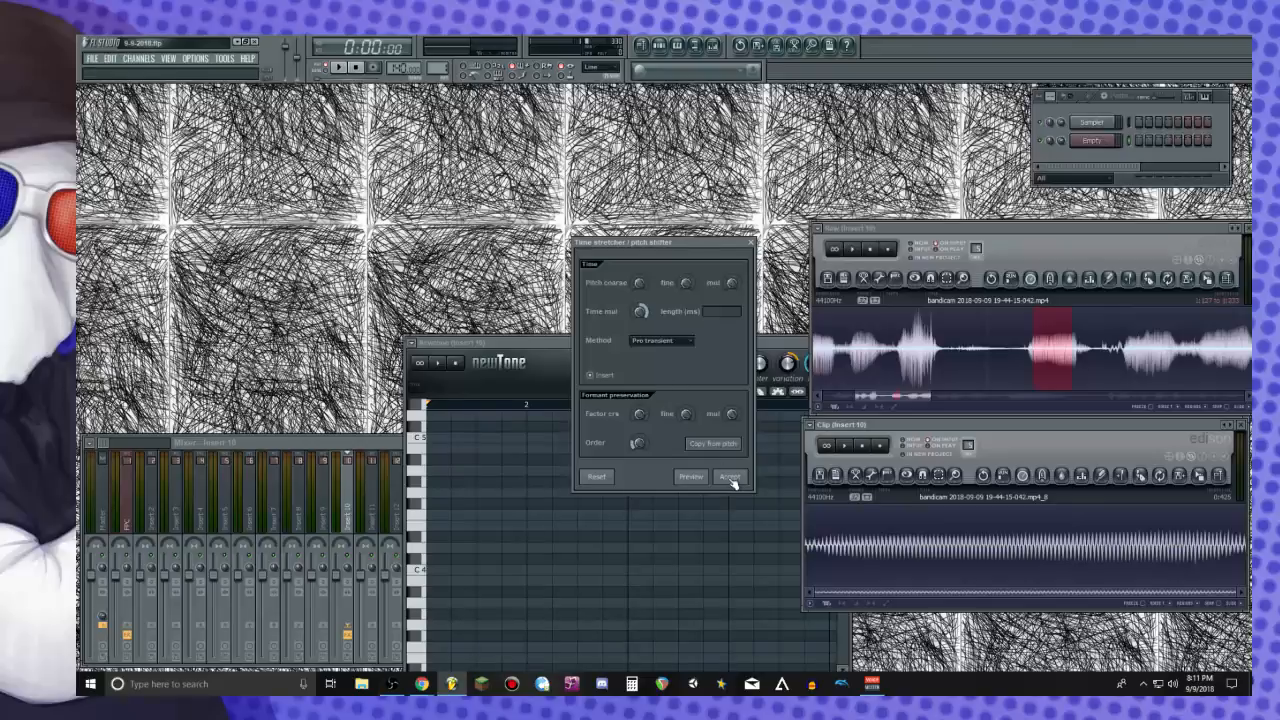
pyautogui.click(731, 477)
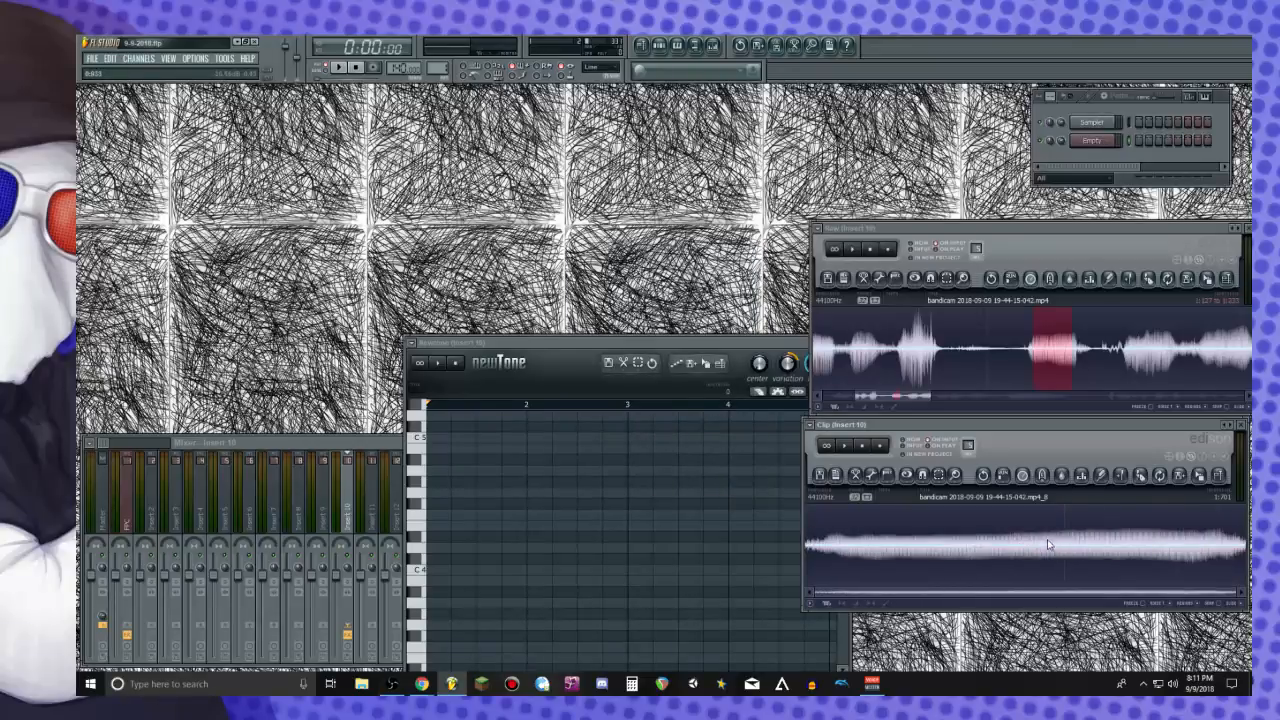
# Move the Newtone window clear of the Edison windows, audition the stretched clip, and transfer it from the Clip Edison into Newtone
pyautogui.moveTo(655, 343); pyautogui.dragTo(580, 205)
pyautogui.click(1057, 411)
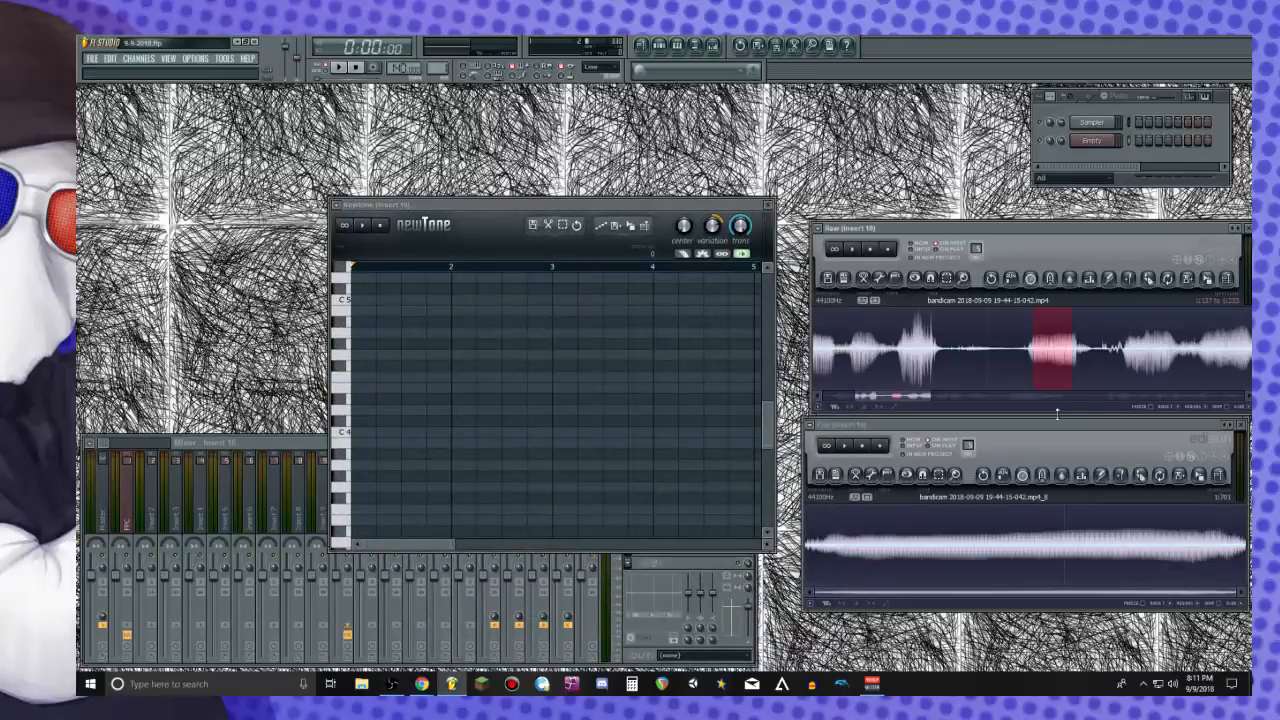
pyautogui.click(1060, 424)
pyautogui.press('space')
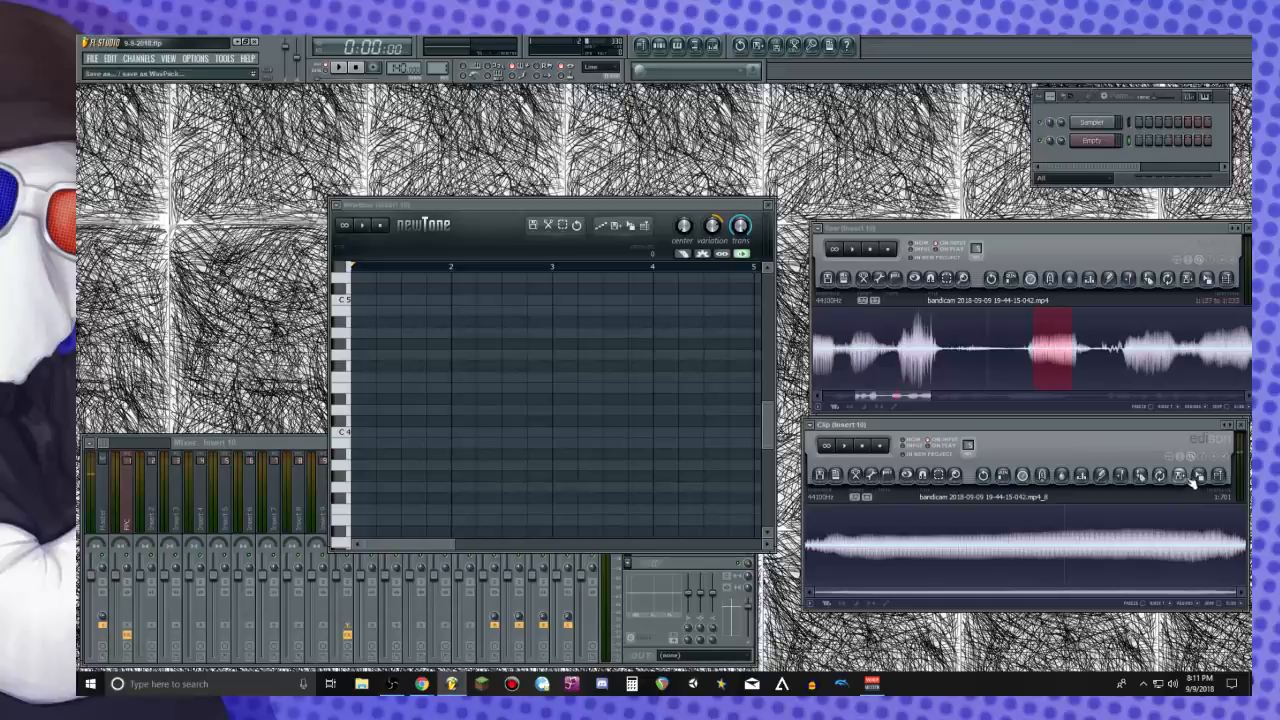
pyautogui.moveTo(1199, 474); pyautogui.dragTo(404, 413)
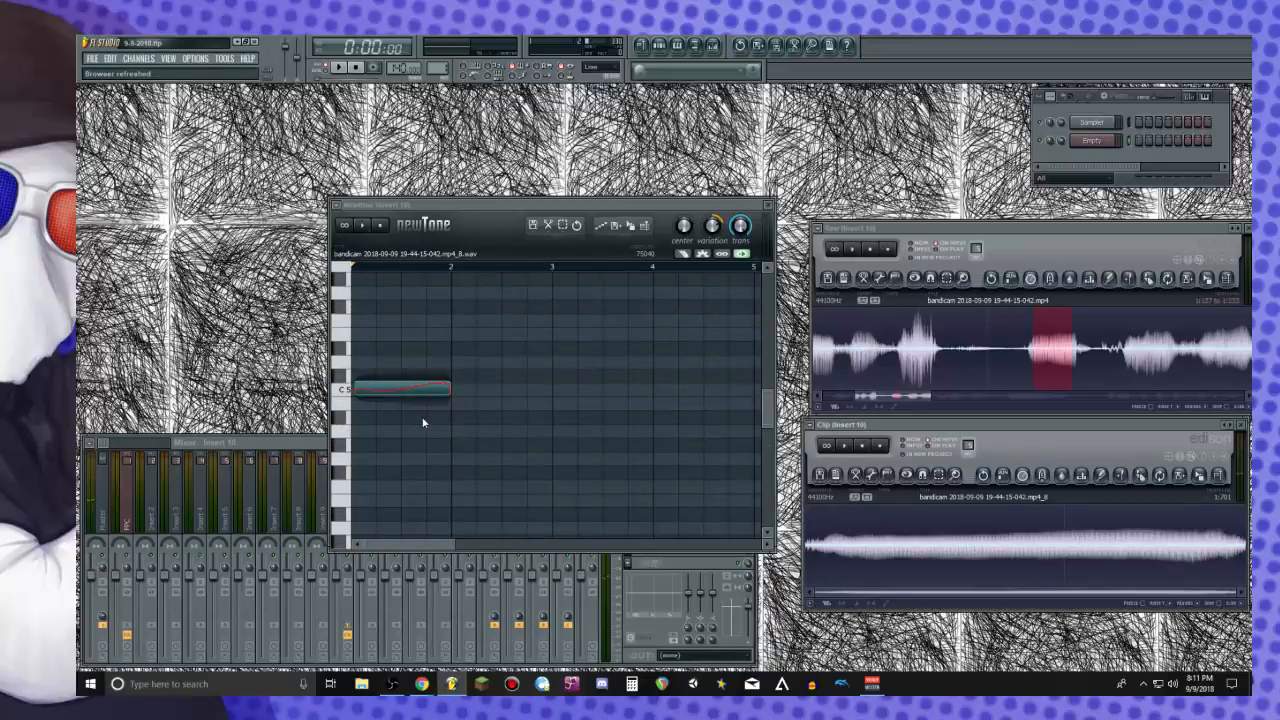
# Delete the tiny stray slice near C4 at the start of the Newtone clip and check the main C5 note
pyautogui.scroll(3, 405, 338)
pyautogui.scroll(-8, 404, 339)
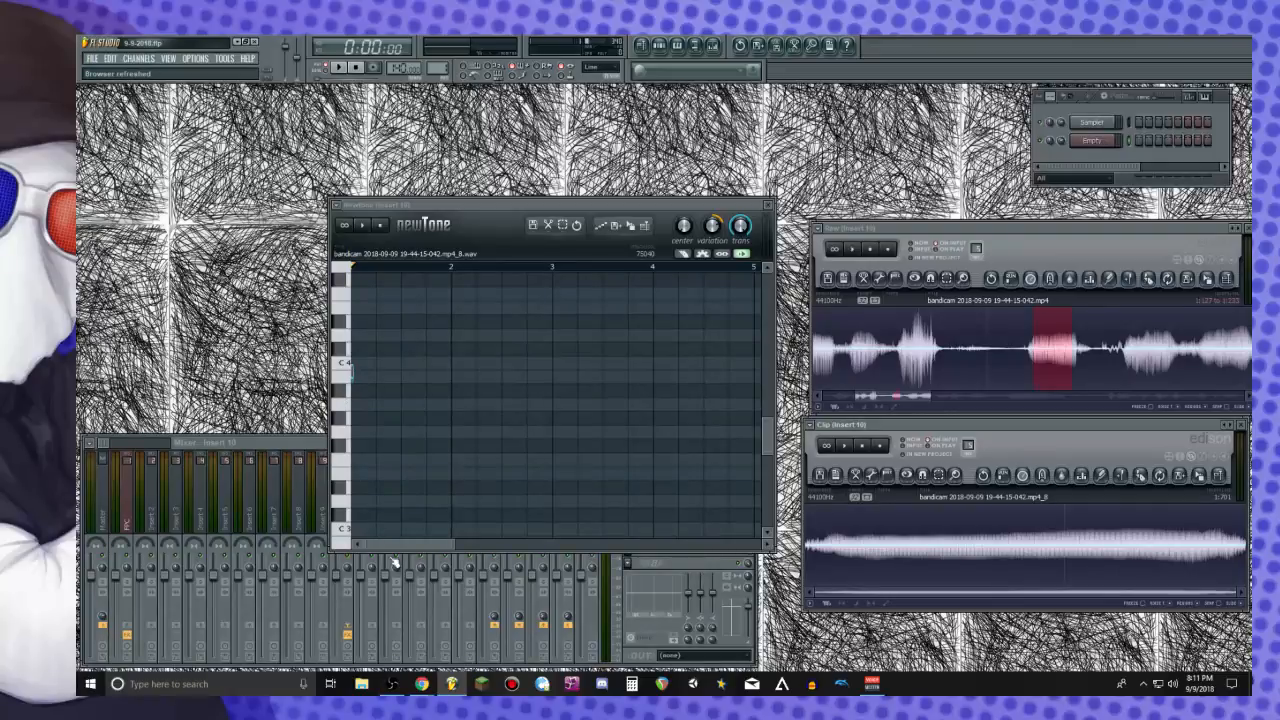
pyautogui.moveTo(452, 546); pyautogui.dragTo(340, 538)
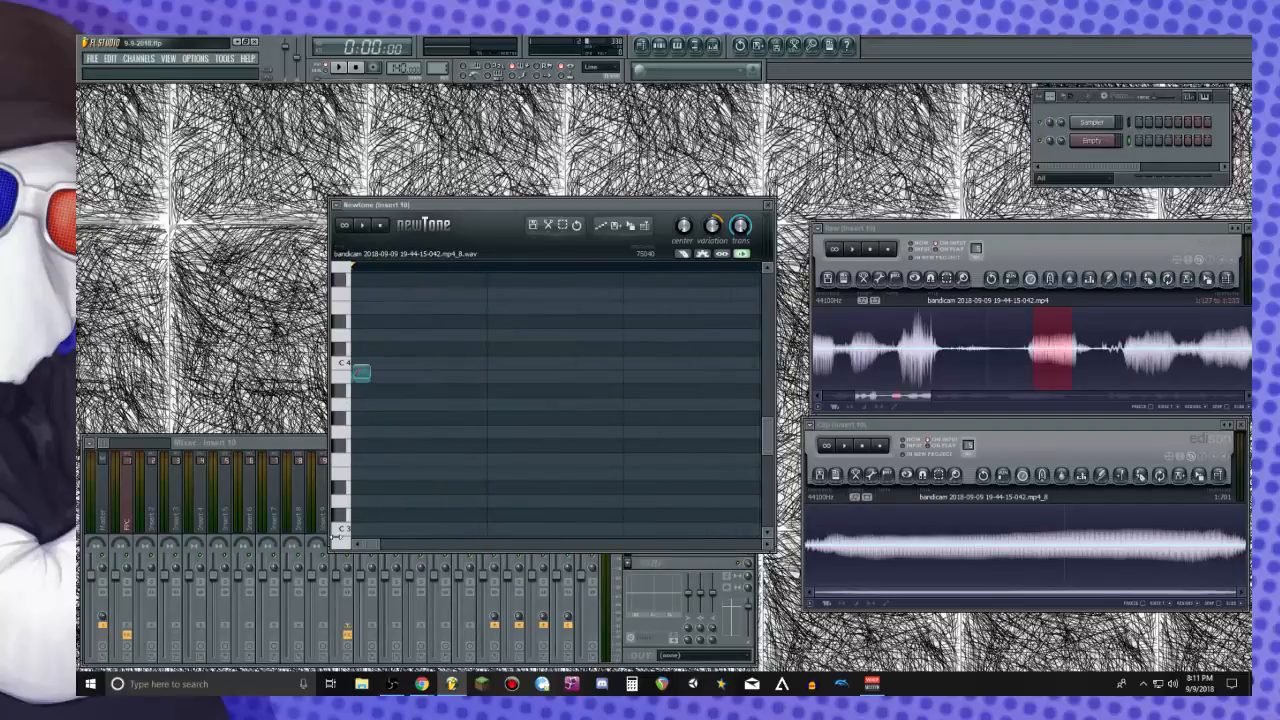
pyautogui.press('Delete')
pyautogui.scroll(5, 360, 380)
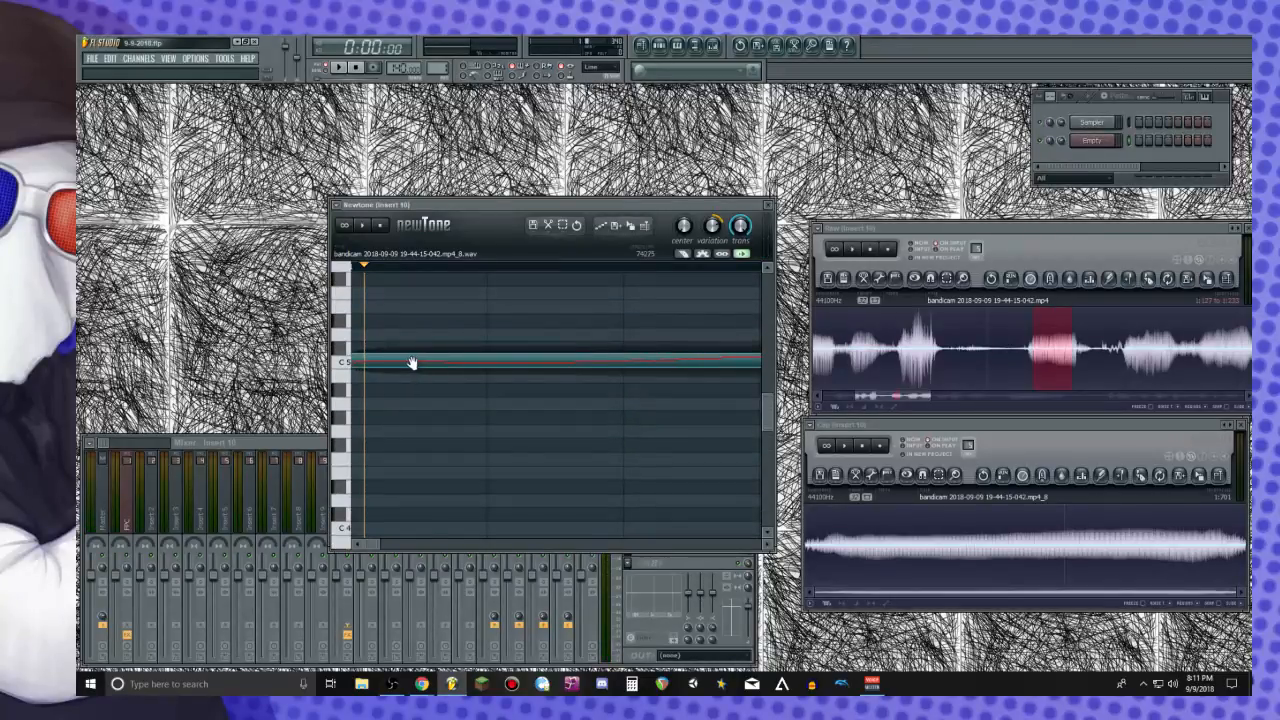
pyautogui.scroll(-5, 399, 362)
pyautogui.scroll(5, 399, 362)
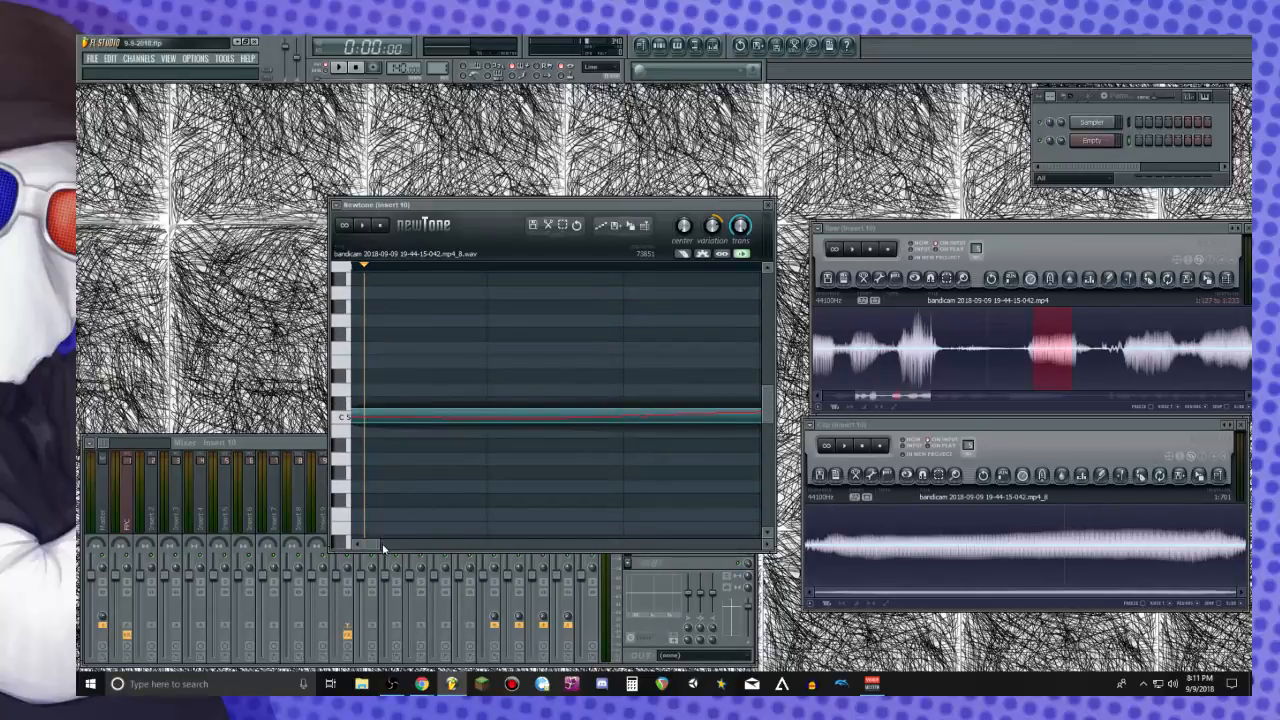
pyautogui.moveTo(377, 543); pyautogui.dragTo(414, 542)
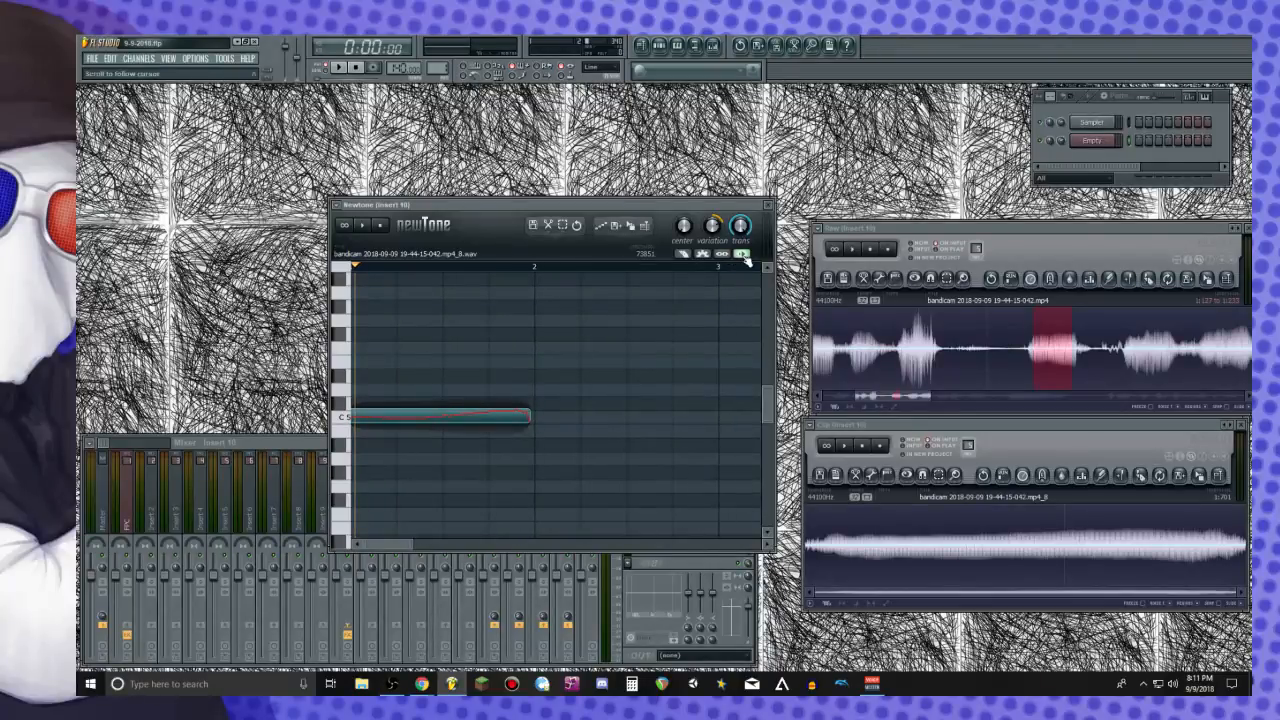
# Flatten the C5 note in Newtone to its exact pitch using center and variation, and stretch its end to the bar 2 line
pyautogui.moveTo(684, 227); pyautogui.dragTo(684, 160)
pyautogui.moveTo(710, 235); pyautogui.dragTo(740, 275)
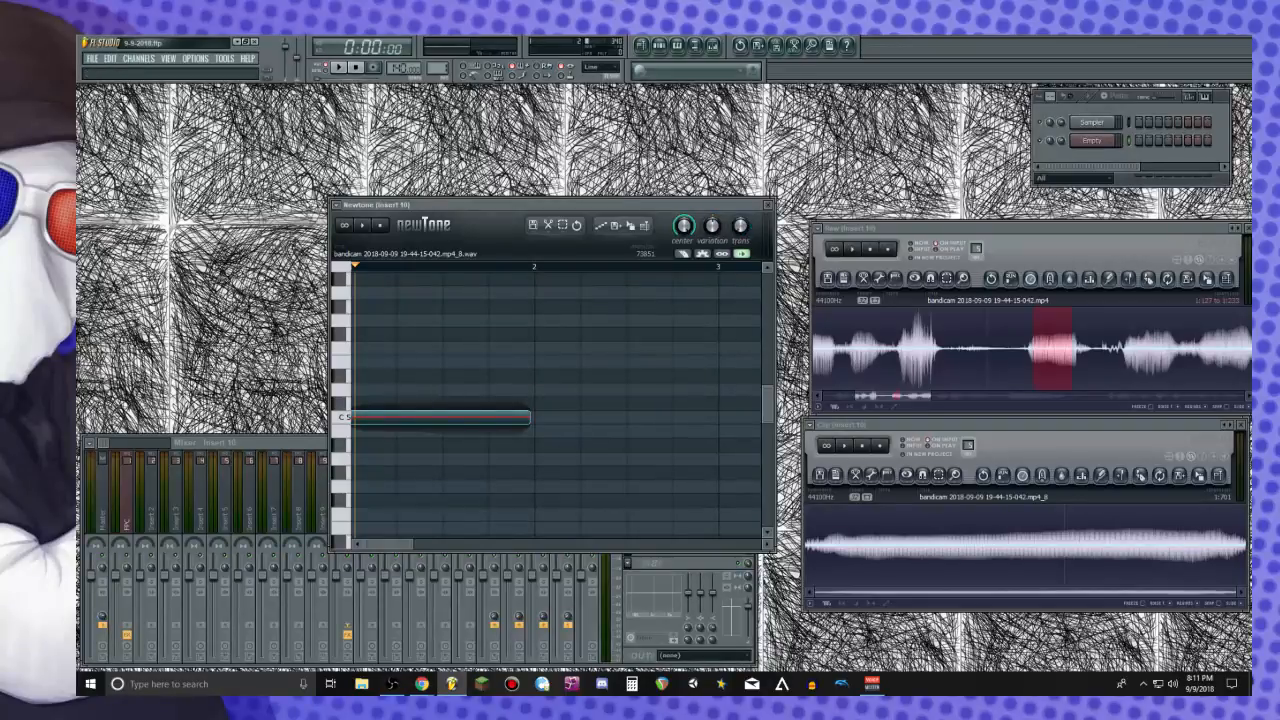
pyautogui.press('space')
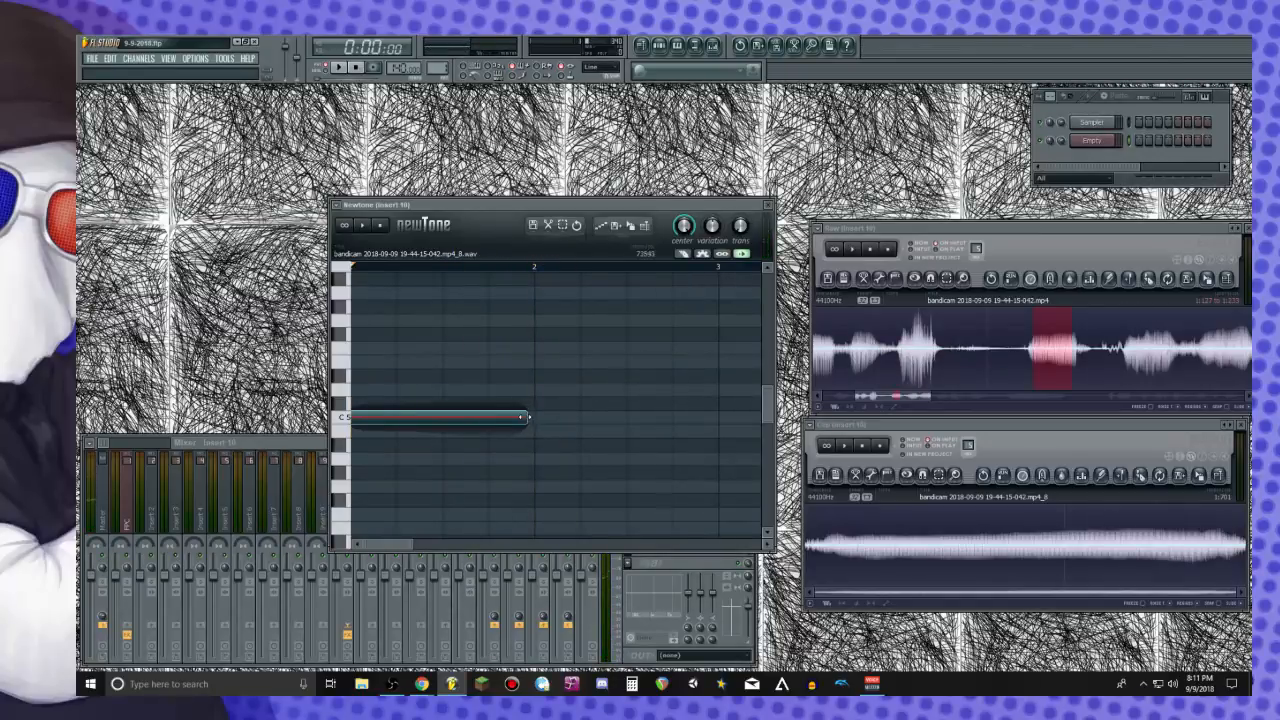
pyautogui.moveTo(539, 418); pyautogui.dragTo(534, 419)
# Transfer the pitch-corrected clip from Newtone back into the Clip Edison and audition it
pyautogui.moveTo(631, 228); pyautogui.dragTo(914, 569)
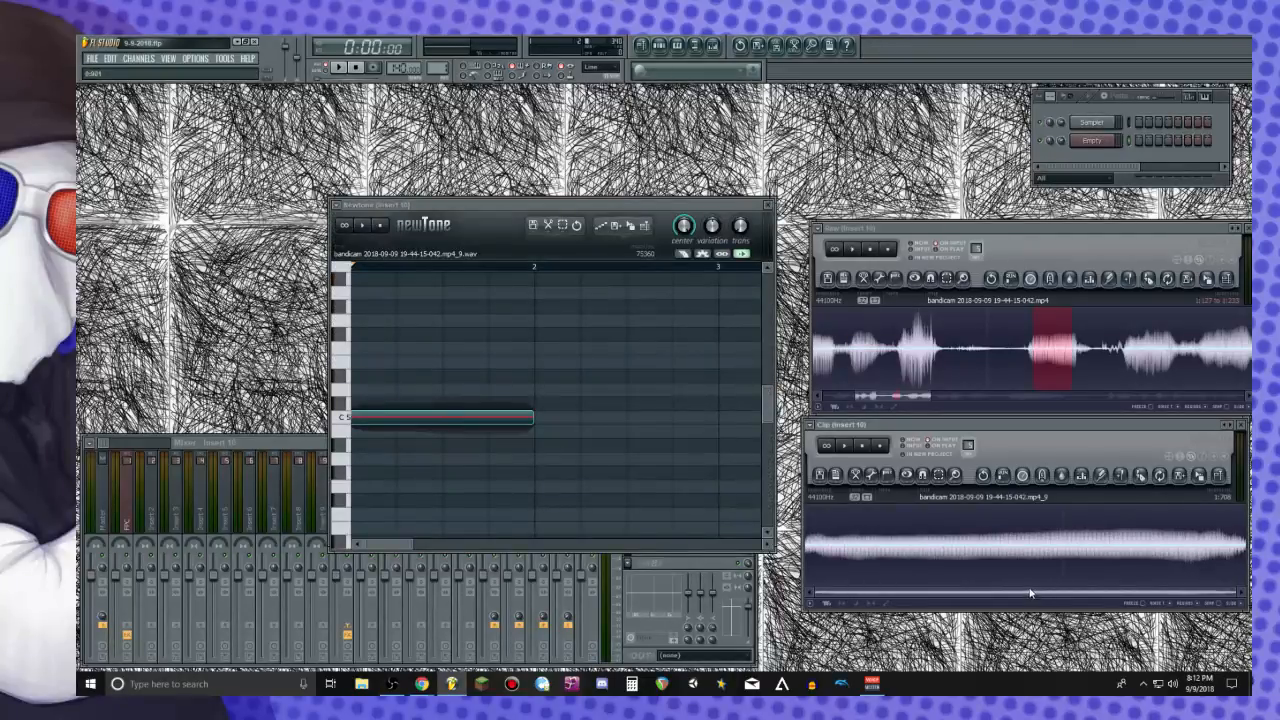
pyautogui.click(845, 447)
pyautogui.click(294, 540)
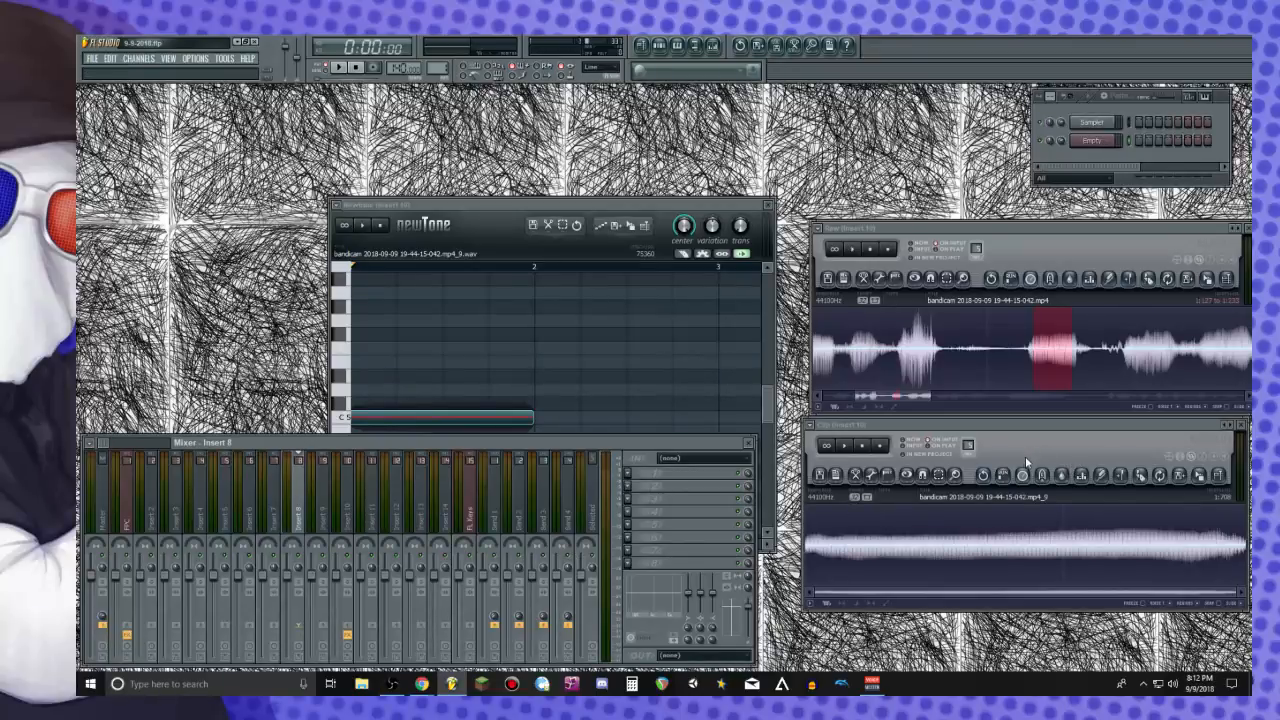
# Audition the sustained part of the clip in the Clip Edison, widening the selection towards both ends of the sample
pyautogui.moveTo(832, 548); pyautogui.dragTo(998, 558)
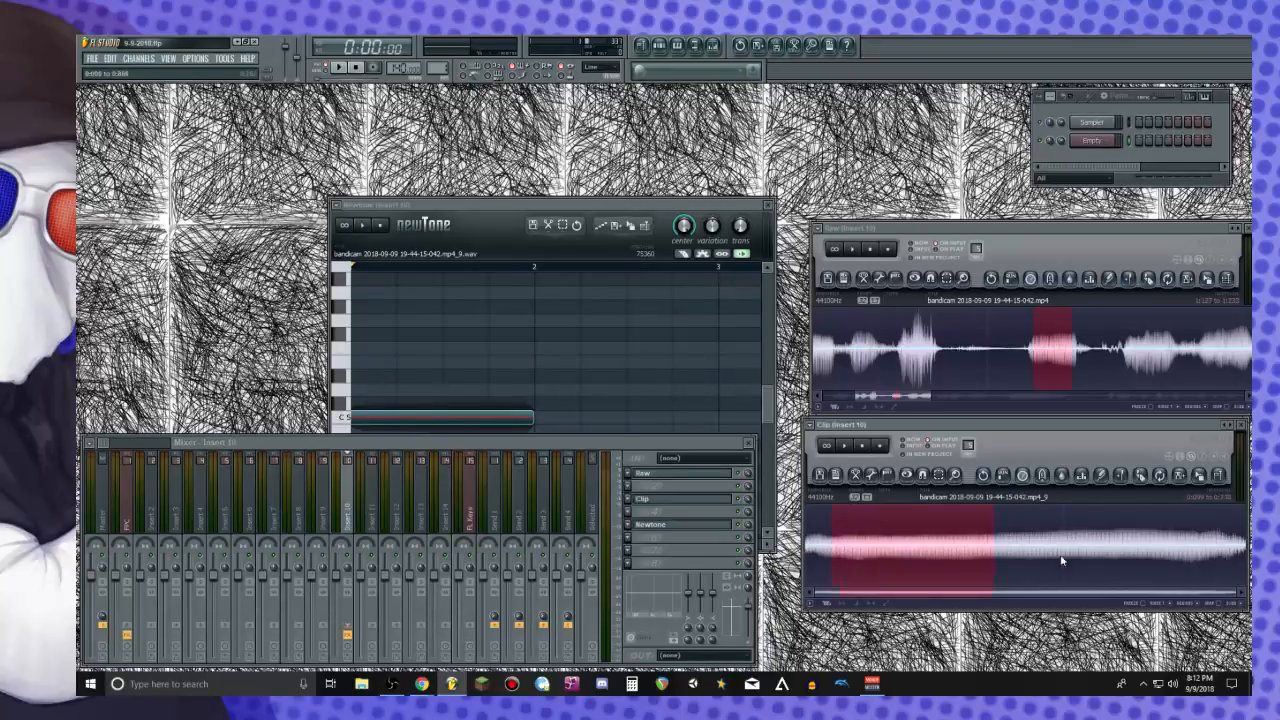
pyautogui.moveTo(1199, 561); pyautogui.dragTo(1211, 564)
pyautogui.press('space')
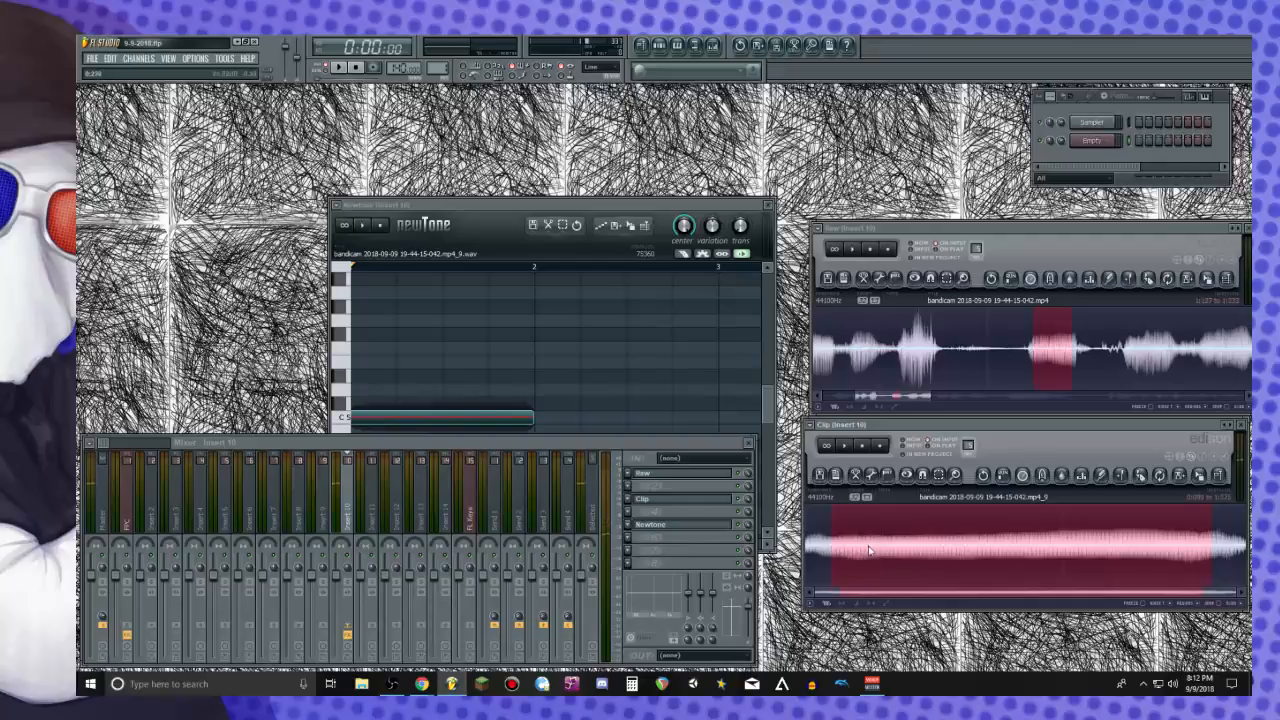
pyautogui.press('space')
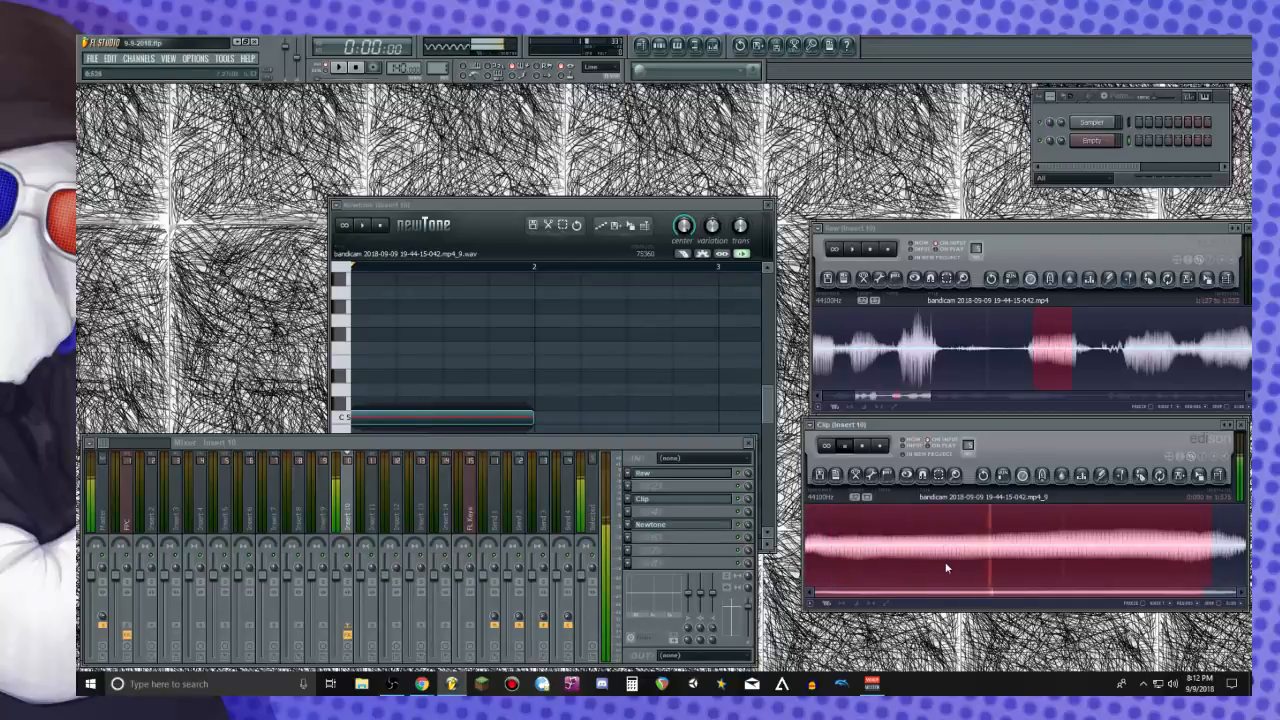
pyautogui.moveTo(1213, 555); pyautogui.dragTo(1240, 557)
pyautogui.press('space')
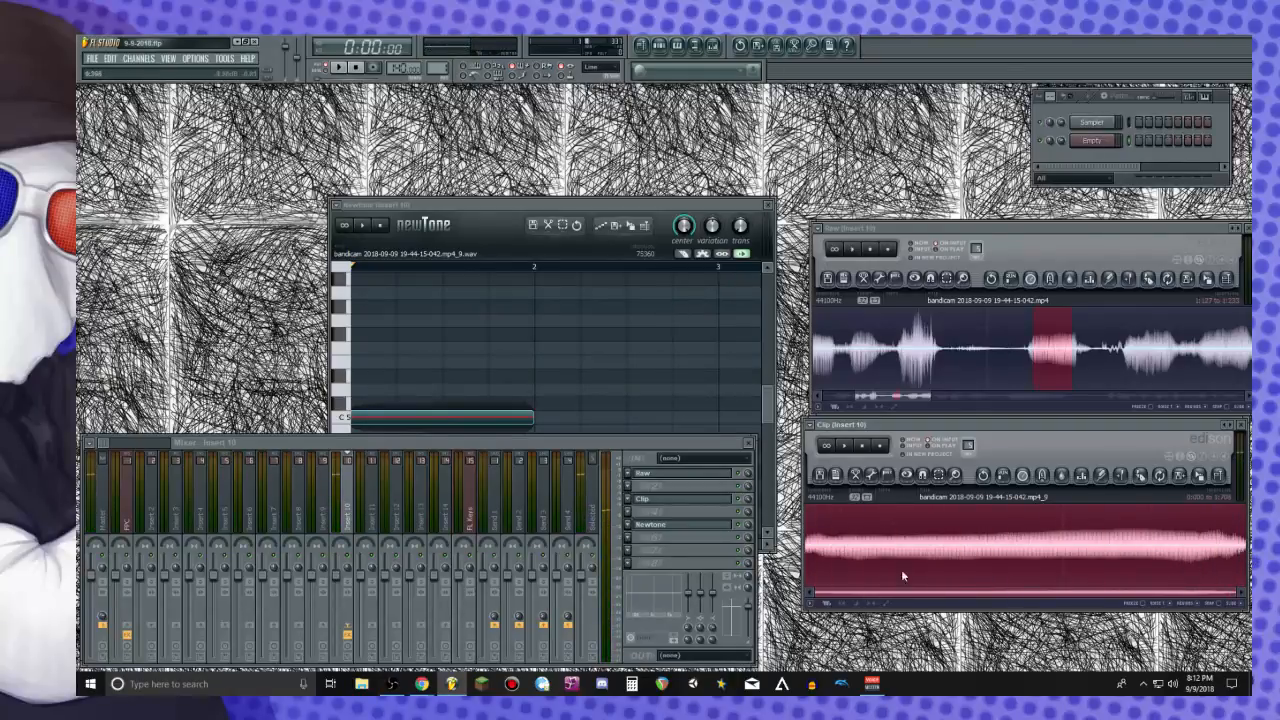
# Fade out the short end section of the clip in the Clip Edison, and audition the sample with the whole clip selected
pyautogui.moveTo(809, 569); pyautogui.dragTo(1218, 572)
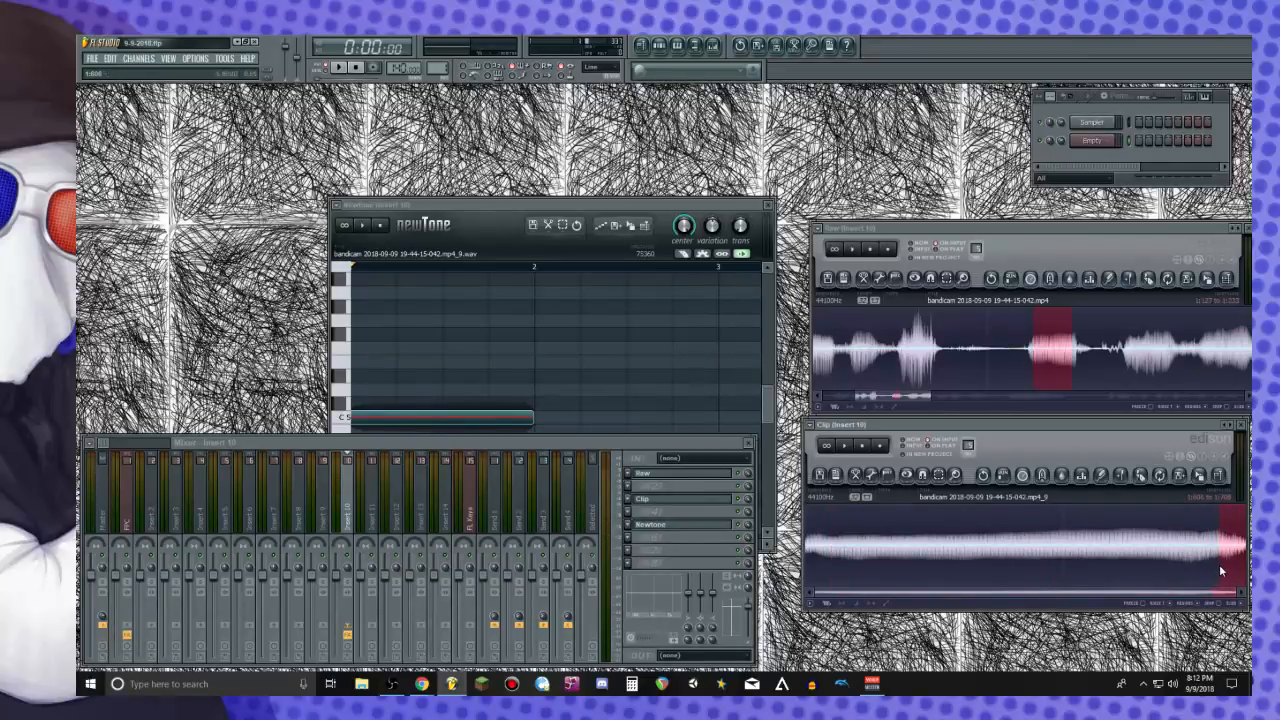
pyautogui.press('space')
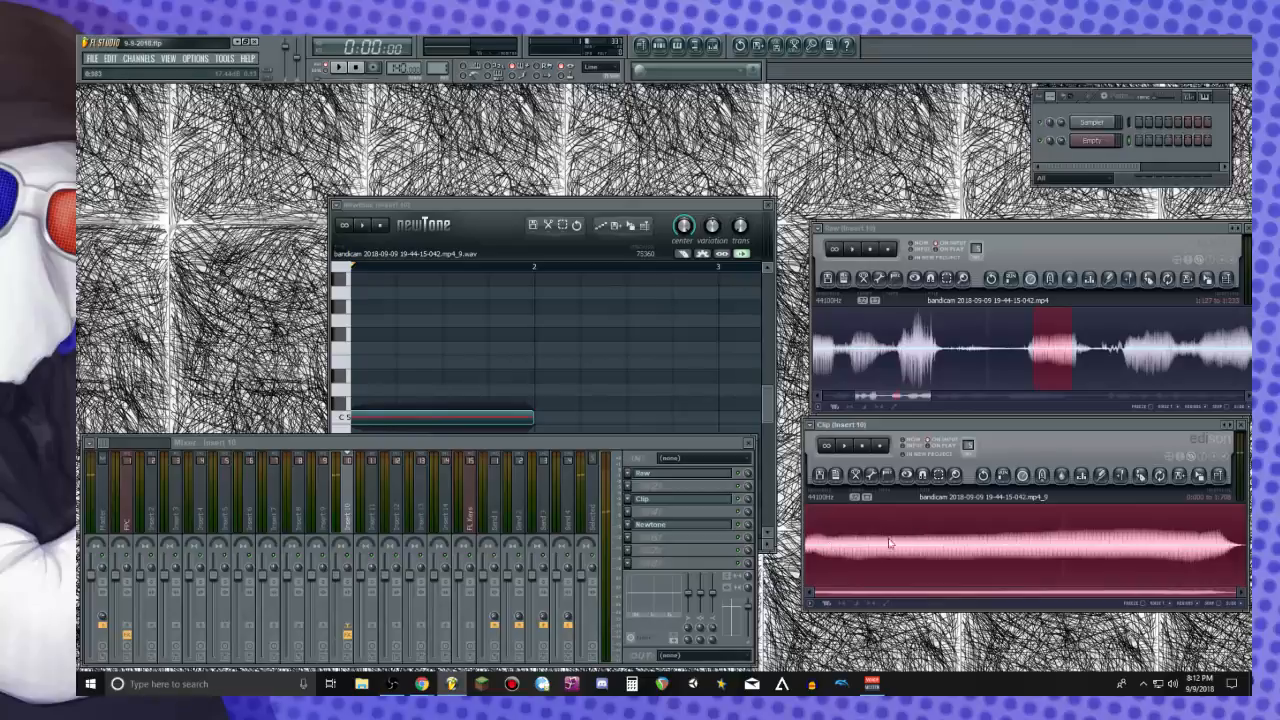
pyautogui.moveTo(1240, 550); pyautogui.dragTo(833, 594)
pyautogui.moveTo(1243, 557); pyautogui.dragTo(1254, 560)
pyautogui.press('space')
pyautogui.press('space')
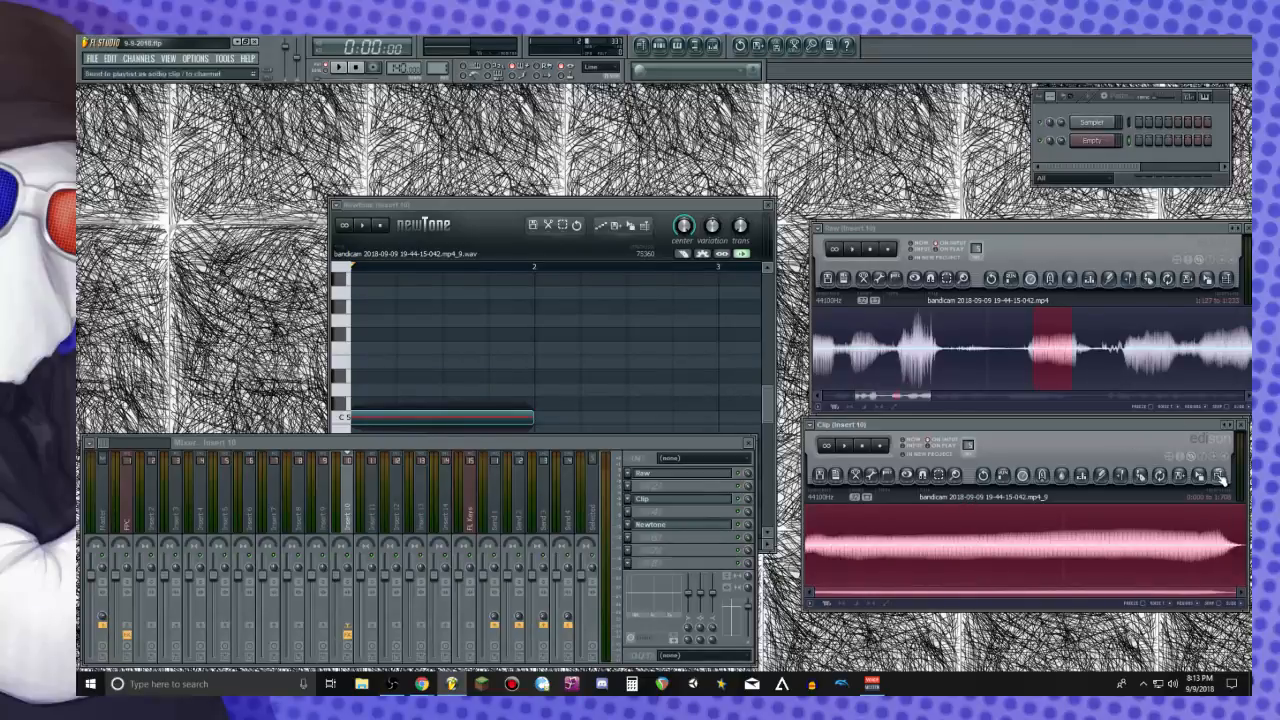
# Send the clip from the Clip Edison to the channel rack as a new sampler channel and rename it BASS
pyautogui.moveTo(1200, 475); pyautogui.dragTo(1100, 185)
pyautogui.rightClick(1110, 158)
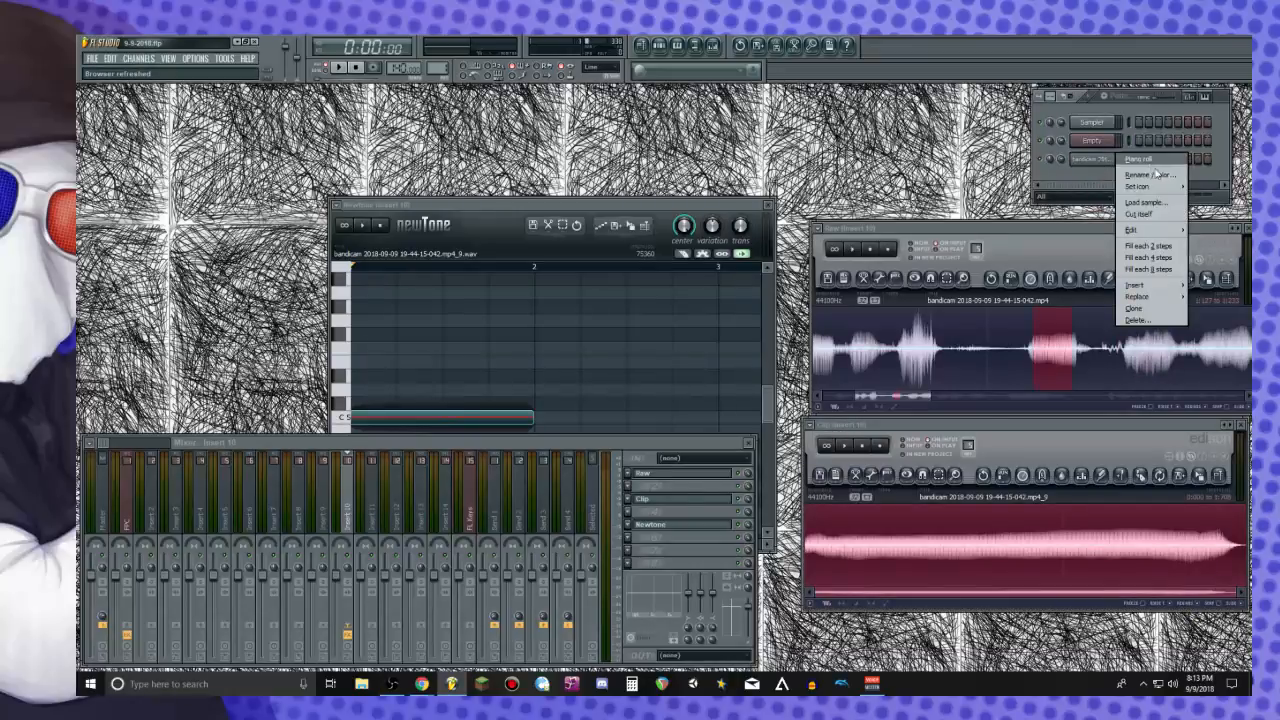
pyautogui.click(1145, 174)
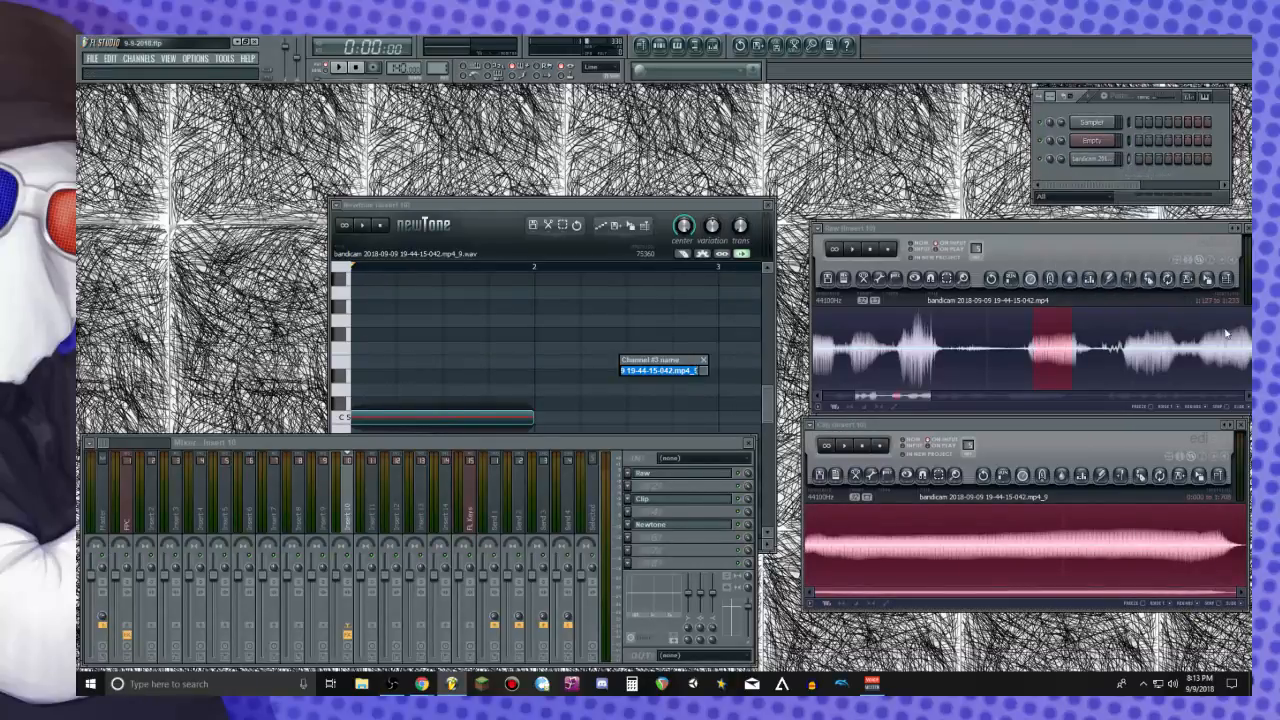
pyautogui.write('bAS')
pyautogui.press('BackSpace')
pyautogui.press('BackSpace')
pyautogui.press('BackSpace')
pyautogui.write('Bass')
pyautogui.press('Return')
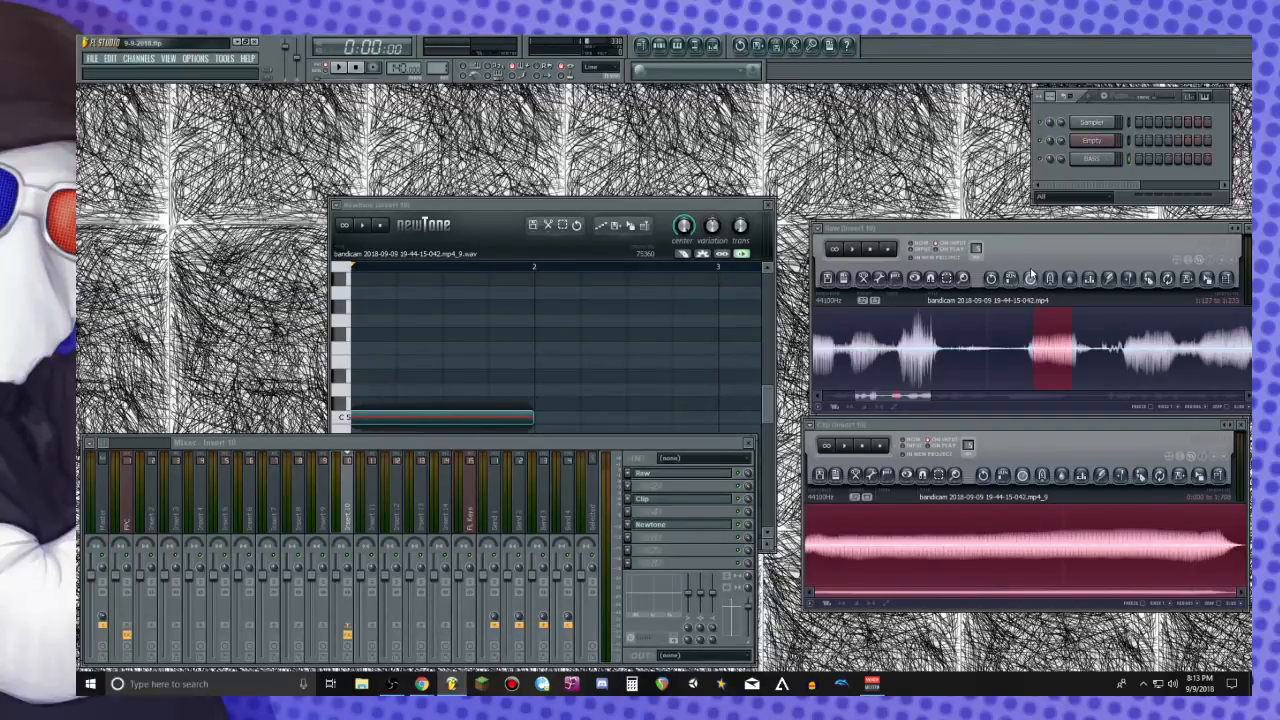
# Open the BASS channel's settings and route the channel to mixer track 2
pyautogui.rightClick(1099, 163)
pyautogui.click(1098, 167)
pyautogui.click(1098, 166)
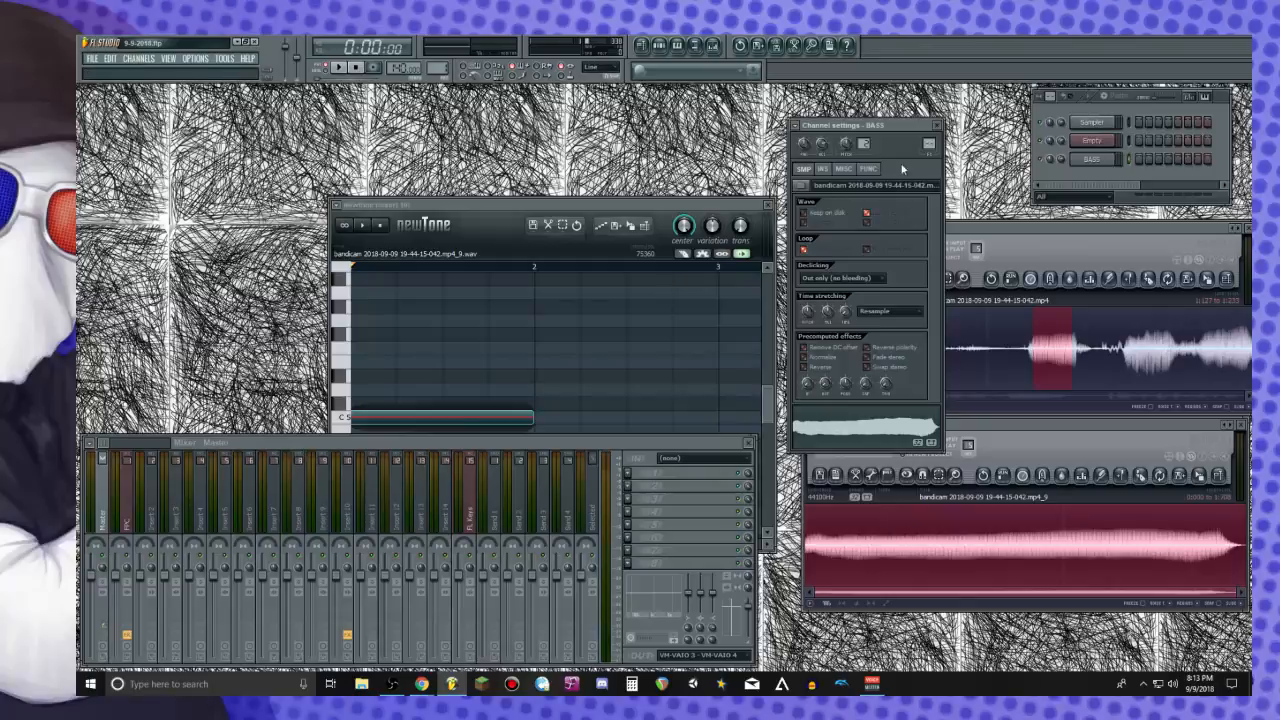
pyautogui.moveTo(930, 145); pyautogui.dragTo(930, 140)
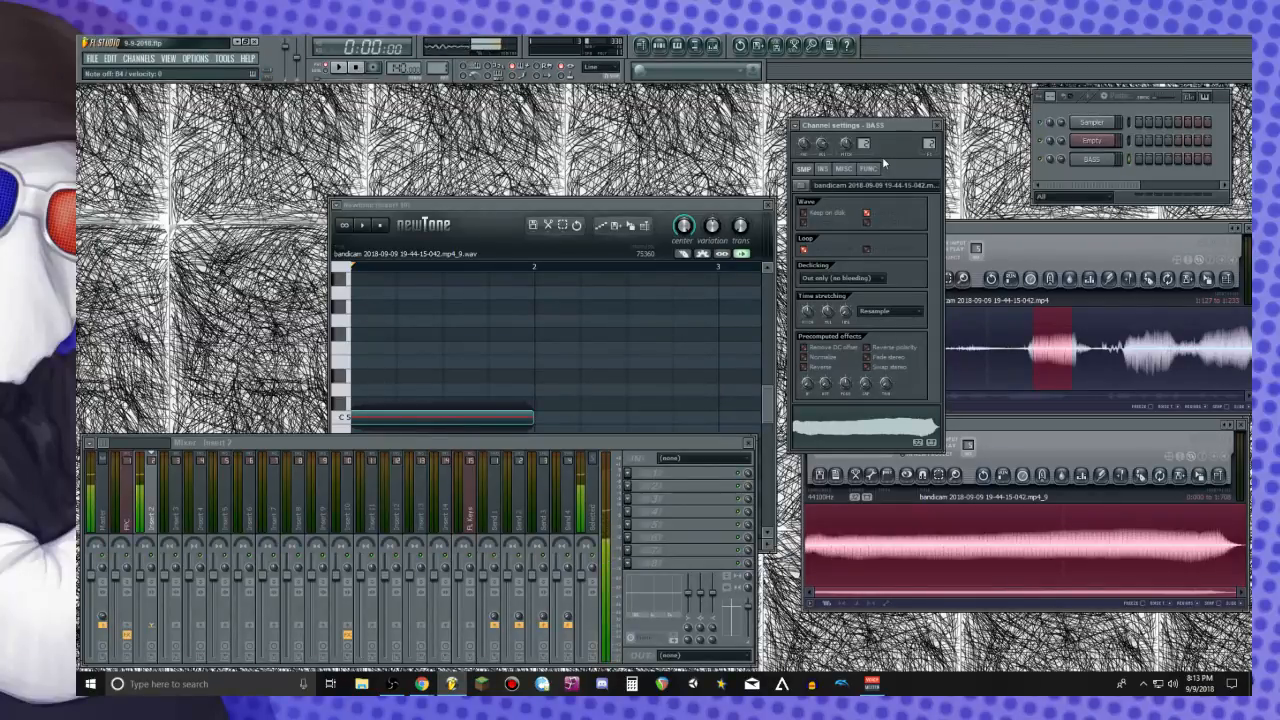
# Look through the BASS channel's instrument, function, miscellaneous and sample settings, checking the loop and precomputed effect options
pyautogui.click(824, 168)
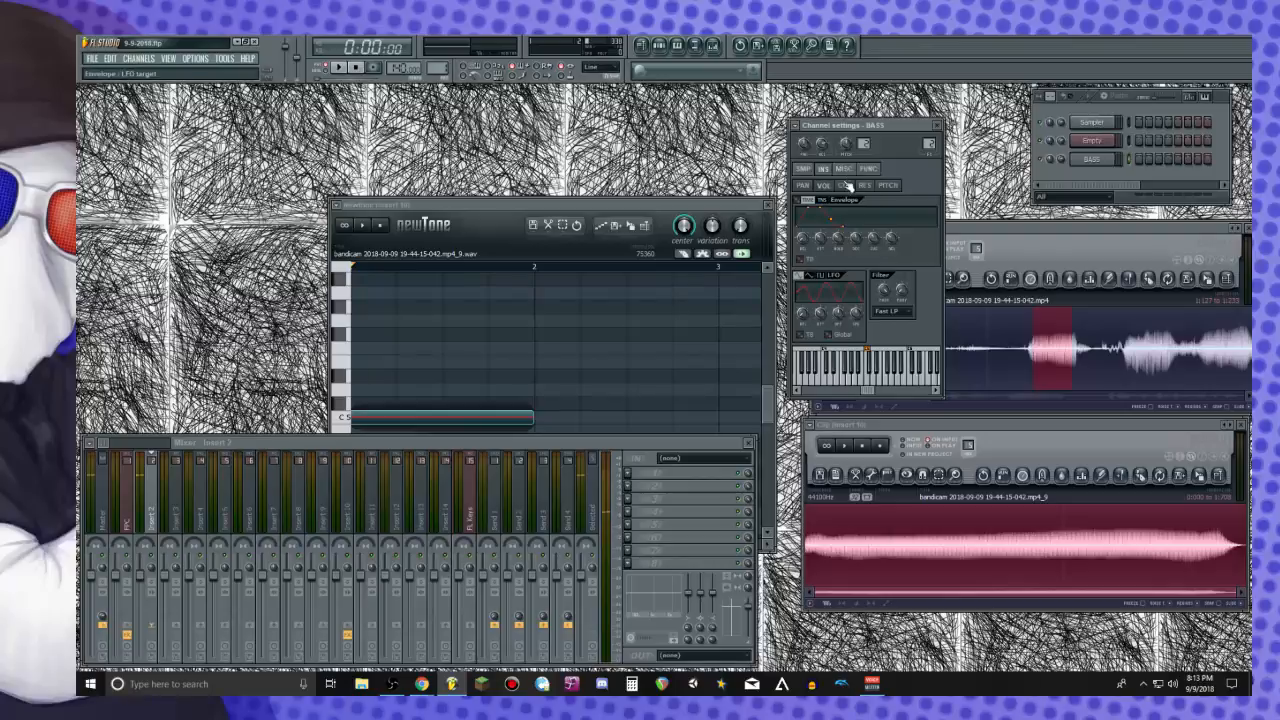
pyautogui.click(884, 185)
pyautogui.click(869, 169)
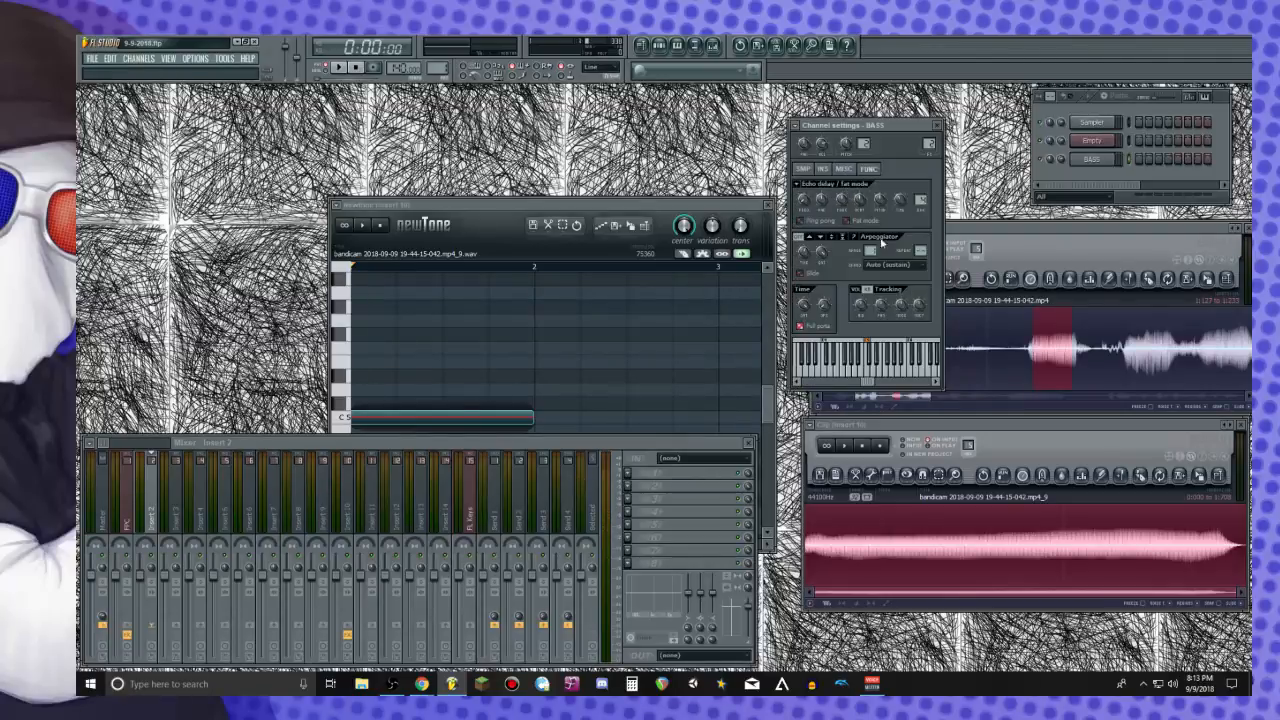
pyautogui.click(805, 170)
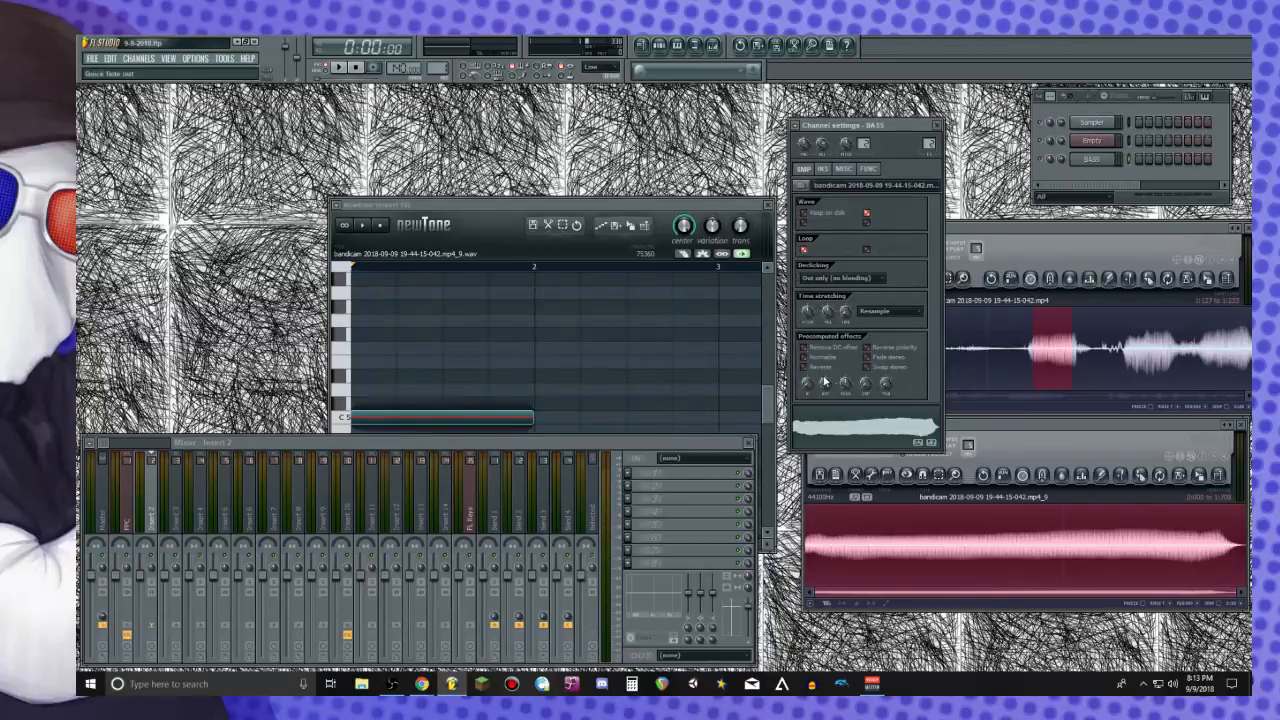
pyautogui.moveTo(866, 385); pyautogui.dragTo(868, 382)
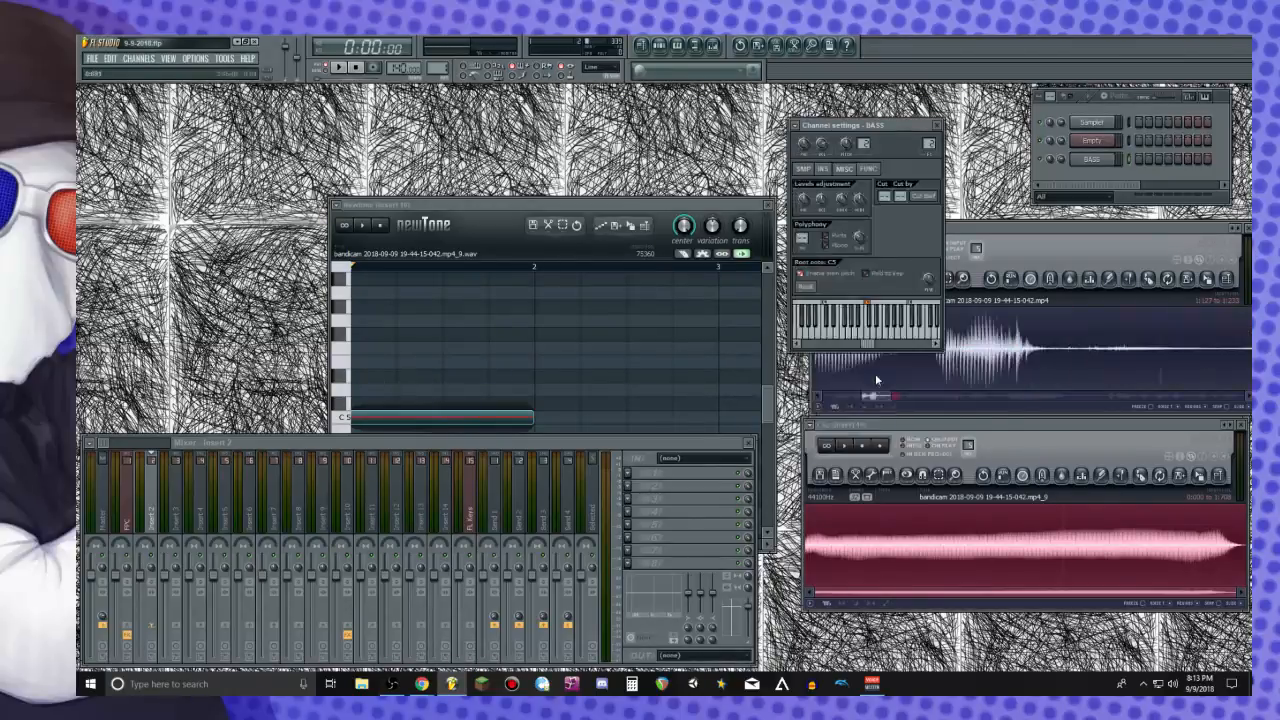
pyautogui.click(803, 168)
pyautogui.click(822, 168)
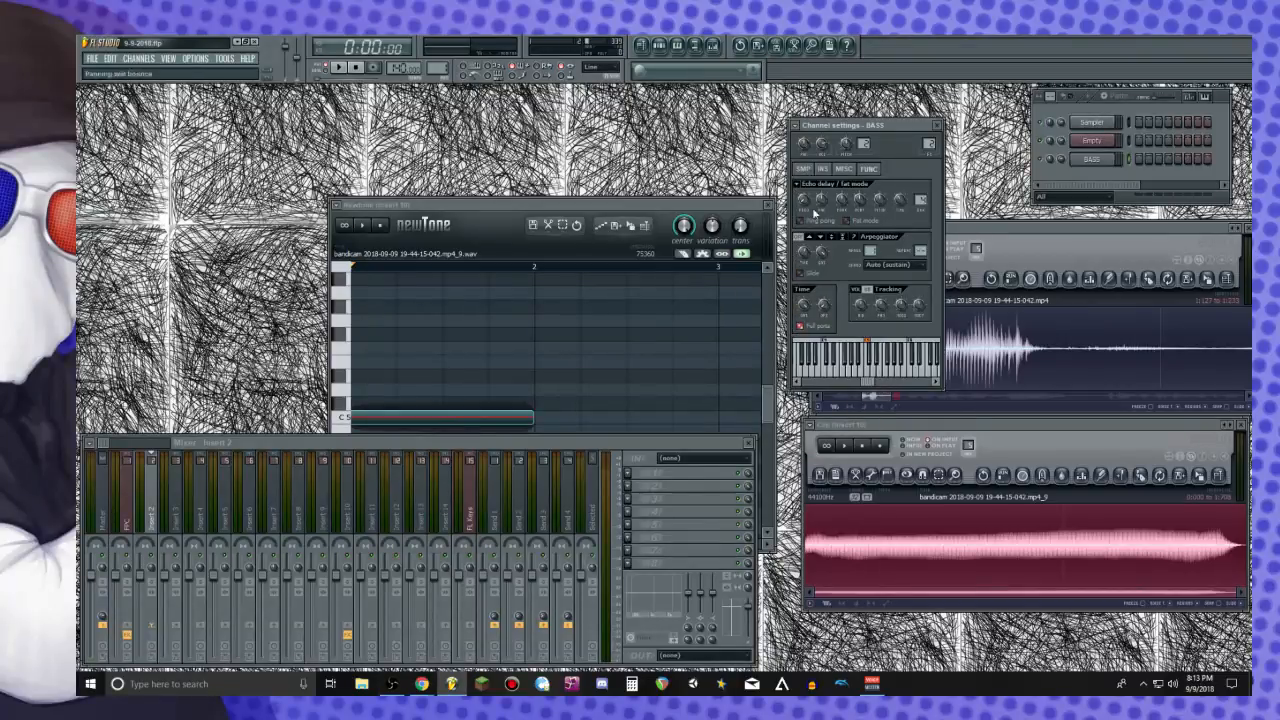
pyautogui.click(803, 169)
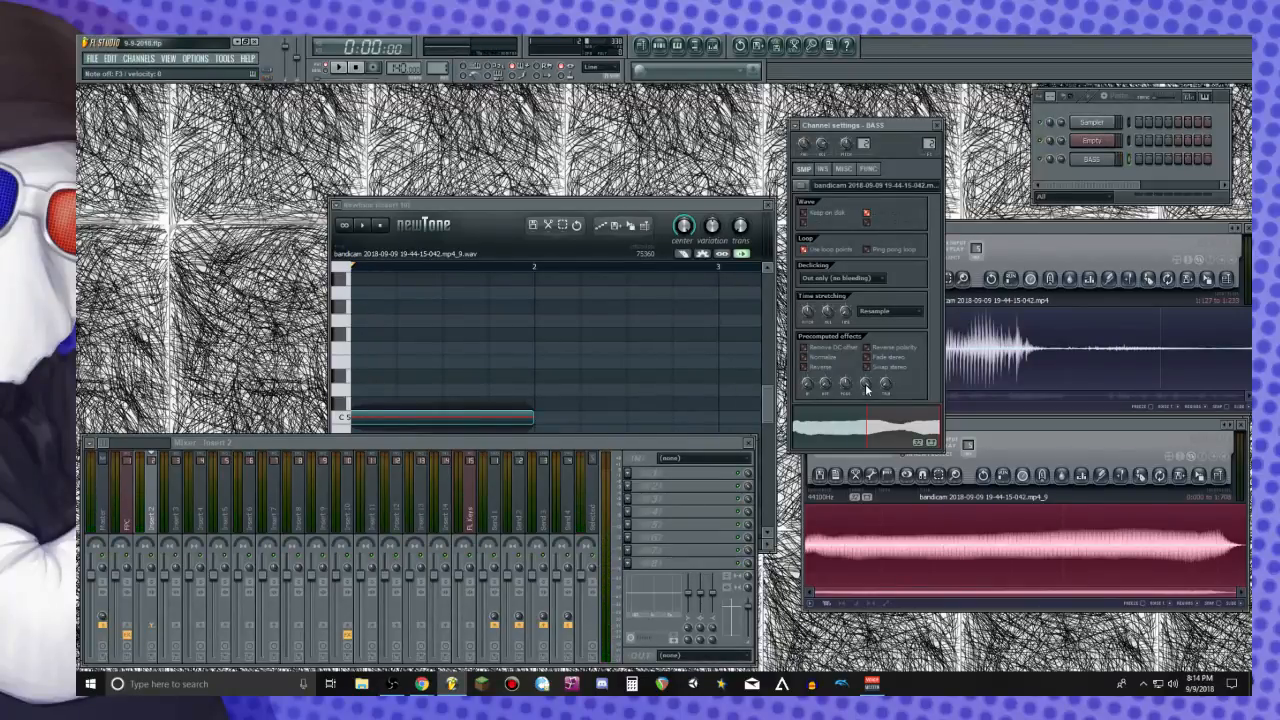
# Enable Porta and Mono in the BASS channel's polyphony settings, and close the Newtone window
pyautogui.click(844, 169)
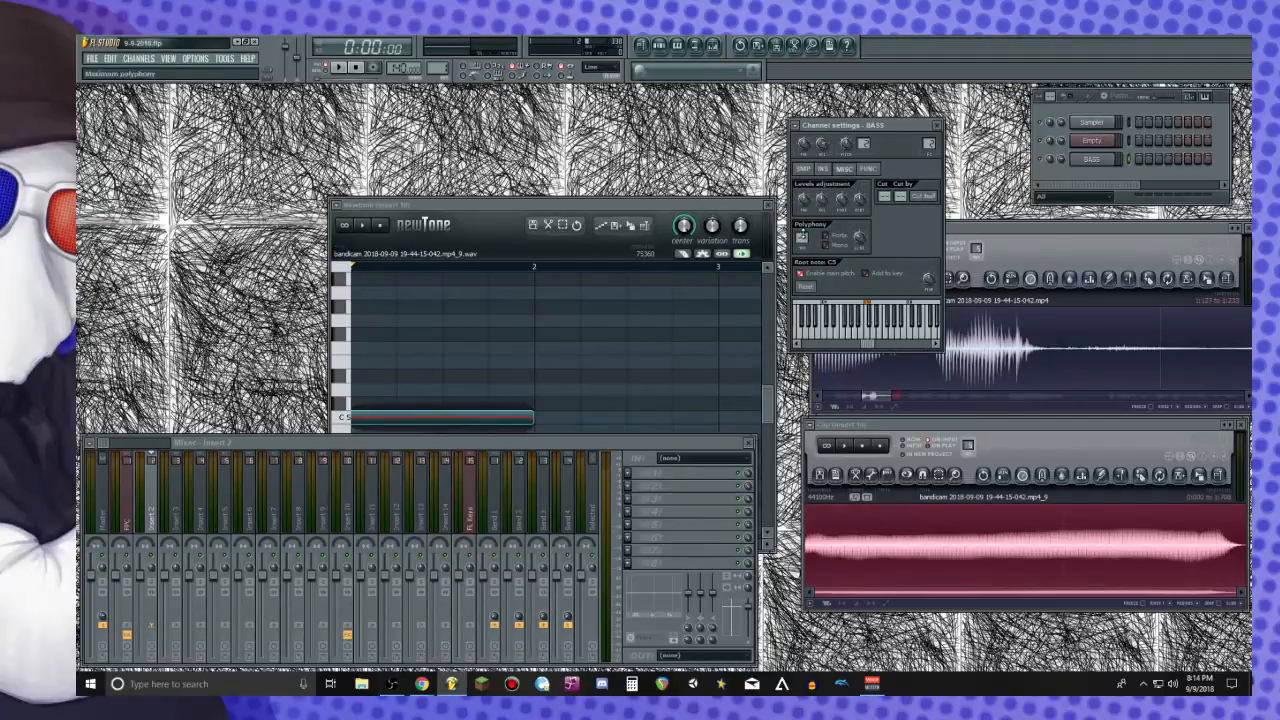
pyautogui.click(863, 239)
pyautogui.click(152, 511)
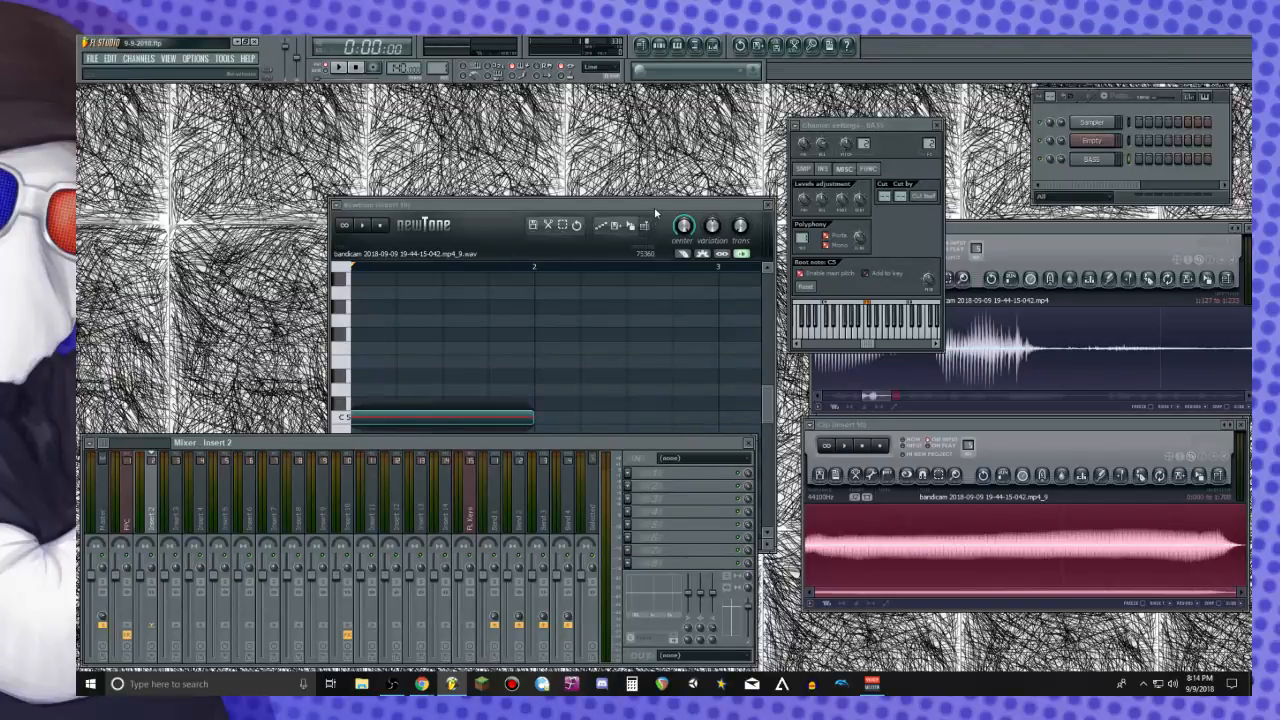
pyautogui.click(736, 205)
pyautogui.click(767, 205)
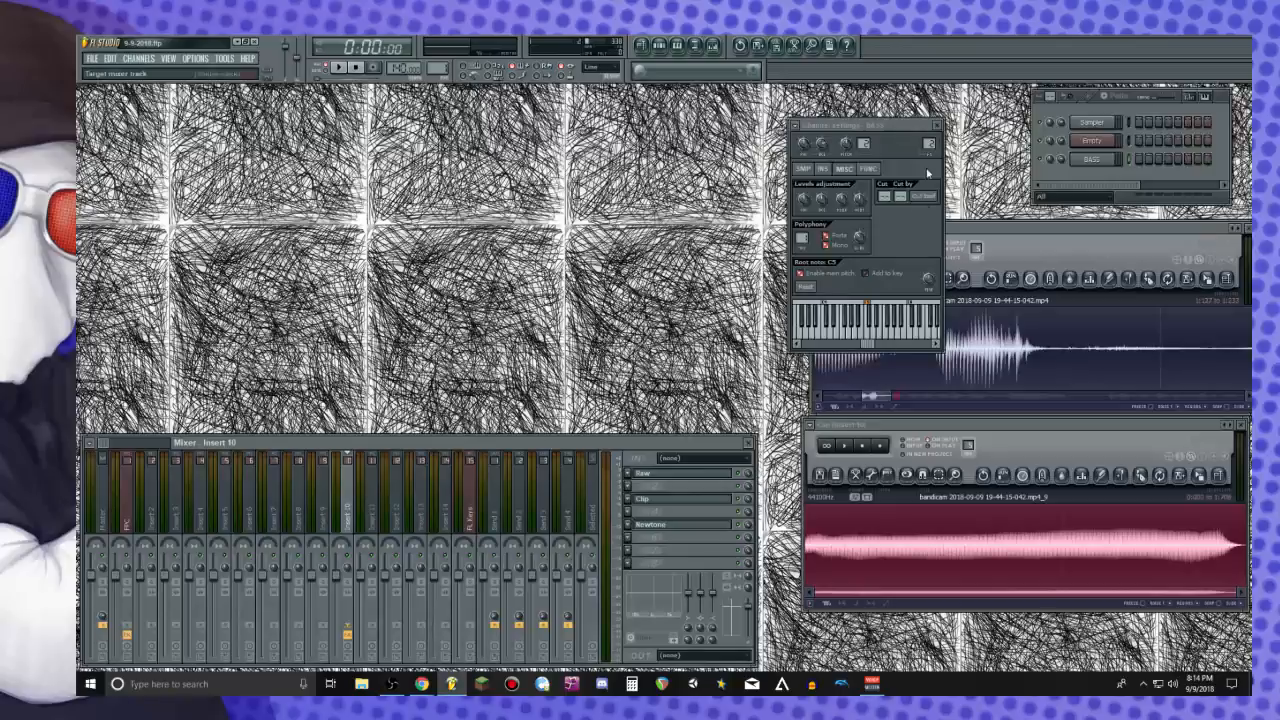
# Rename the FPC mixer track as DRUMS
pyautogui.click(155, 515)
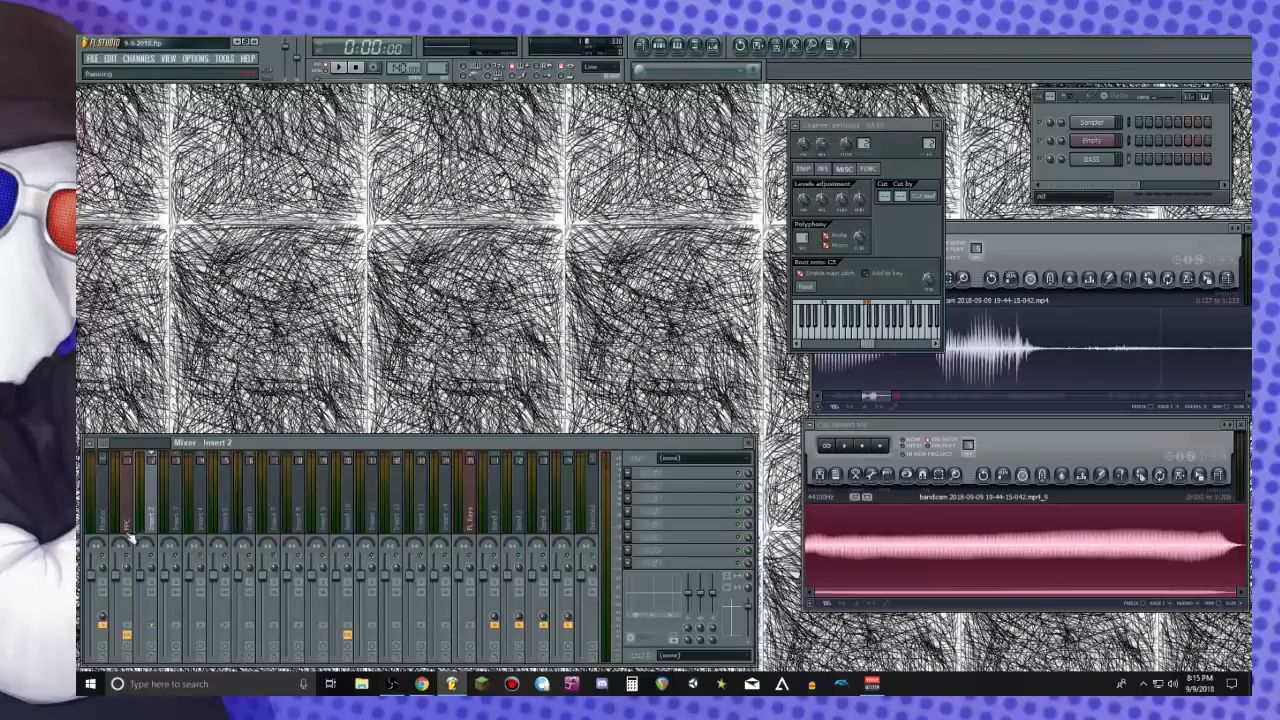
pyautogui.rightClick(154, 515)
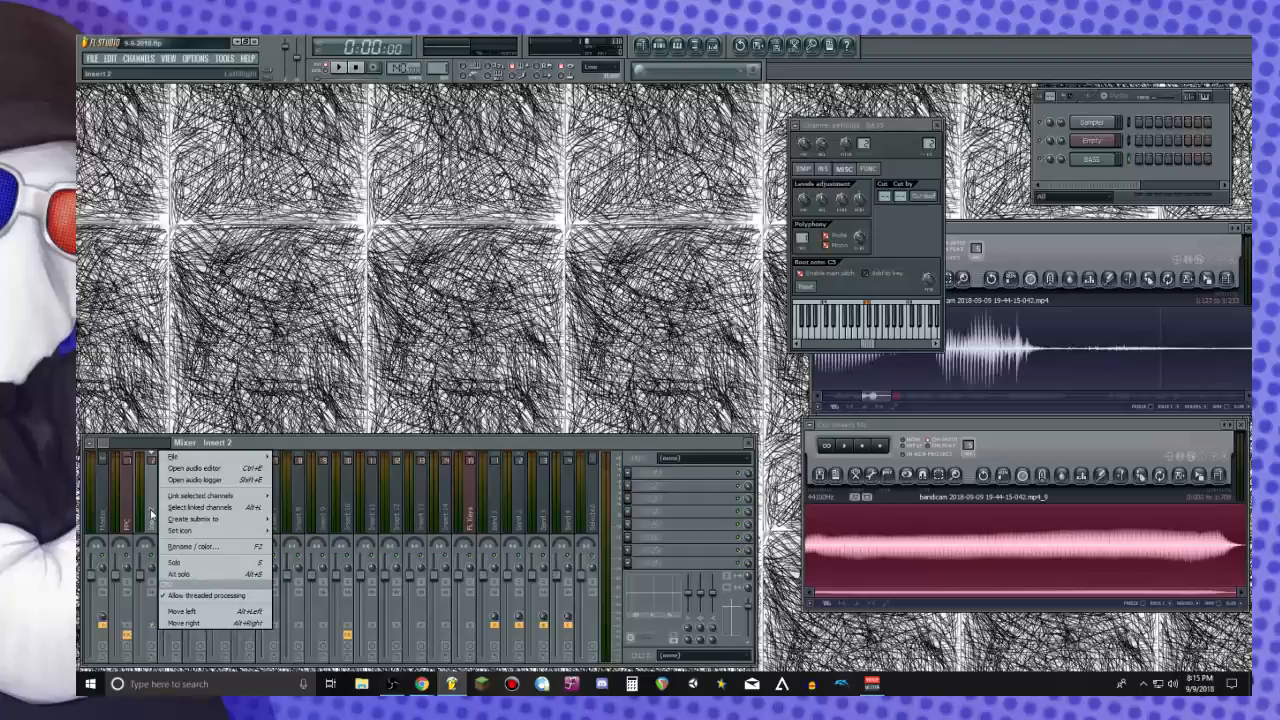
pyautogui.click(151, 510)
pyautogui.rightClick(148, 511)
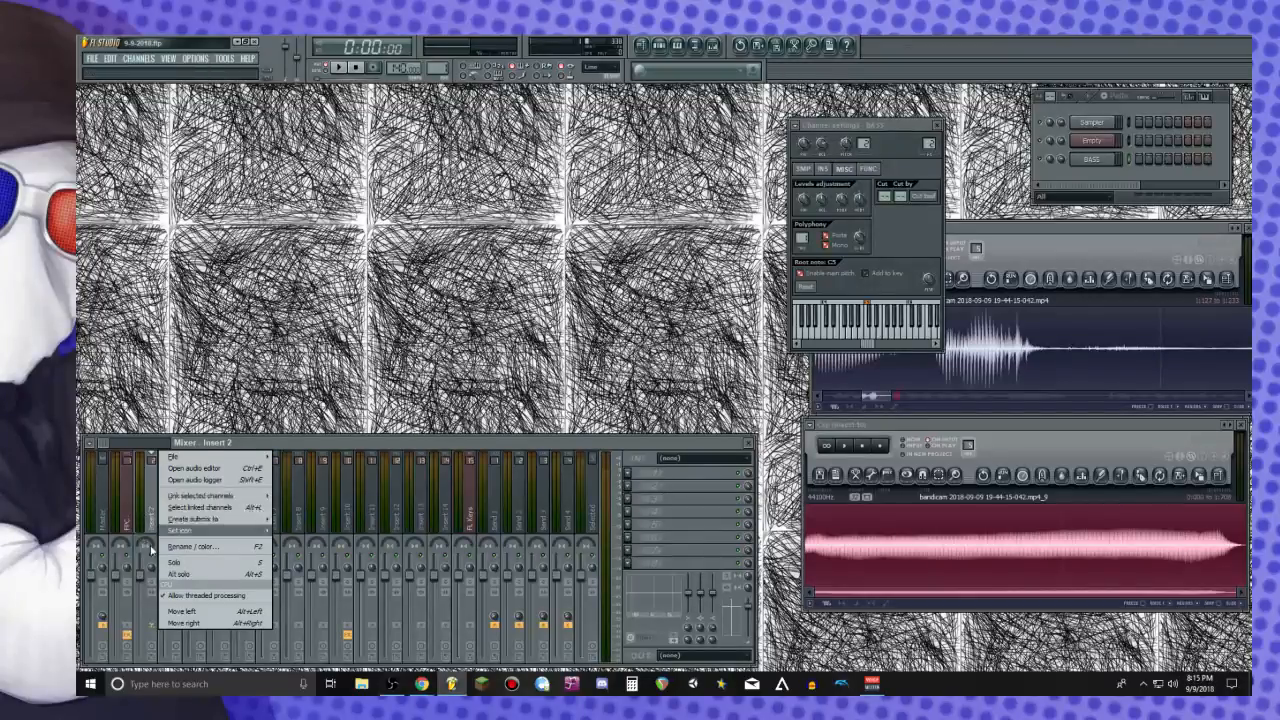
pyautogui.click(185, 546)
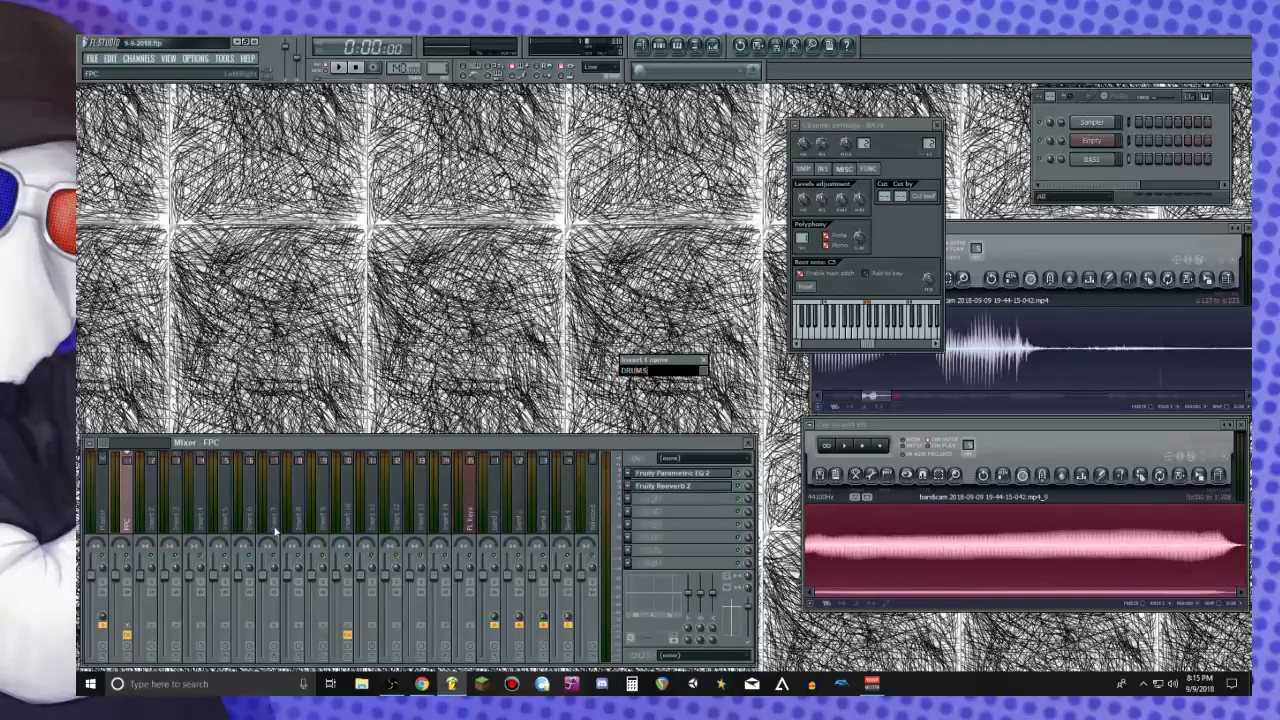
pyautogui.write('DRUMS')
pyautogui.press('Return')
# Rename mixer track Insert 2 as BASS
pyautogui.rightClick(165, 515)
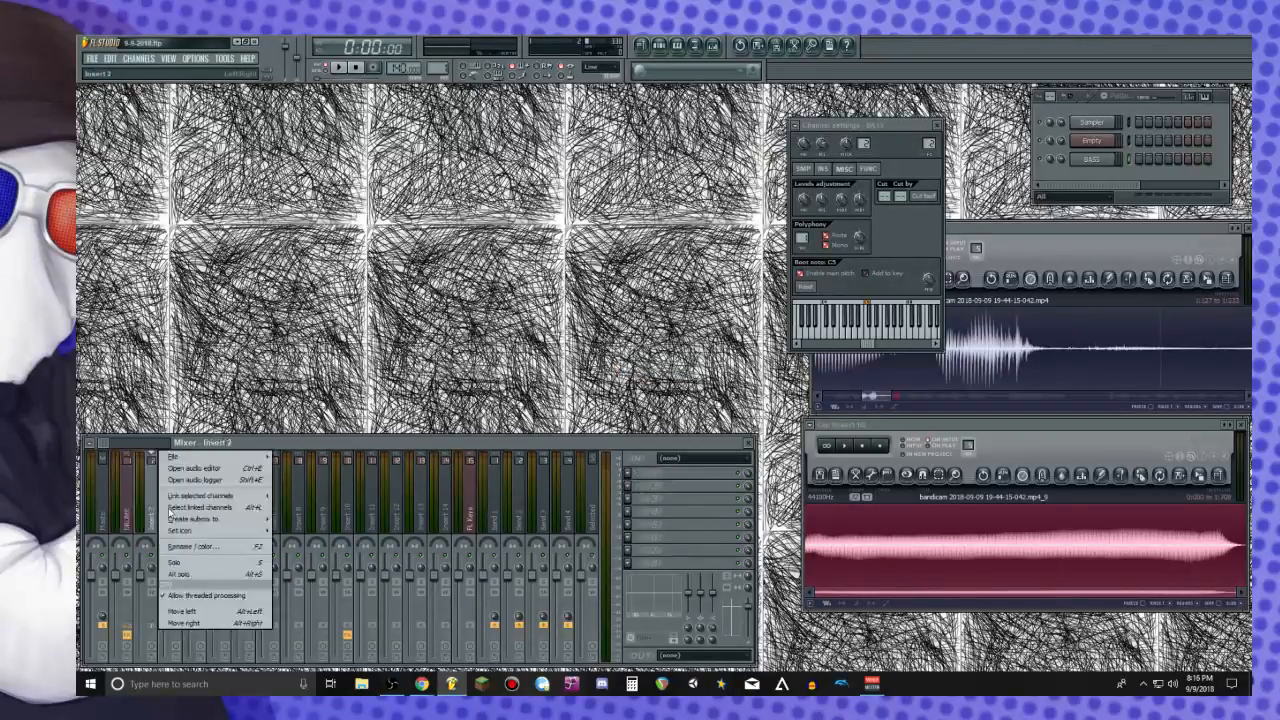
pyautogui.click(185, 548)
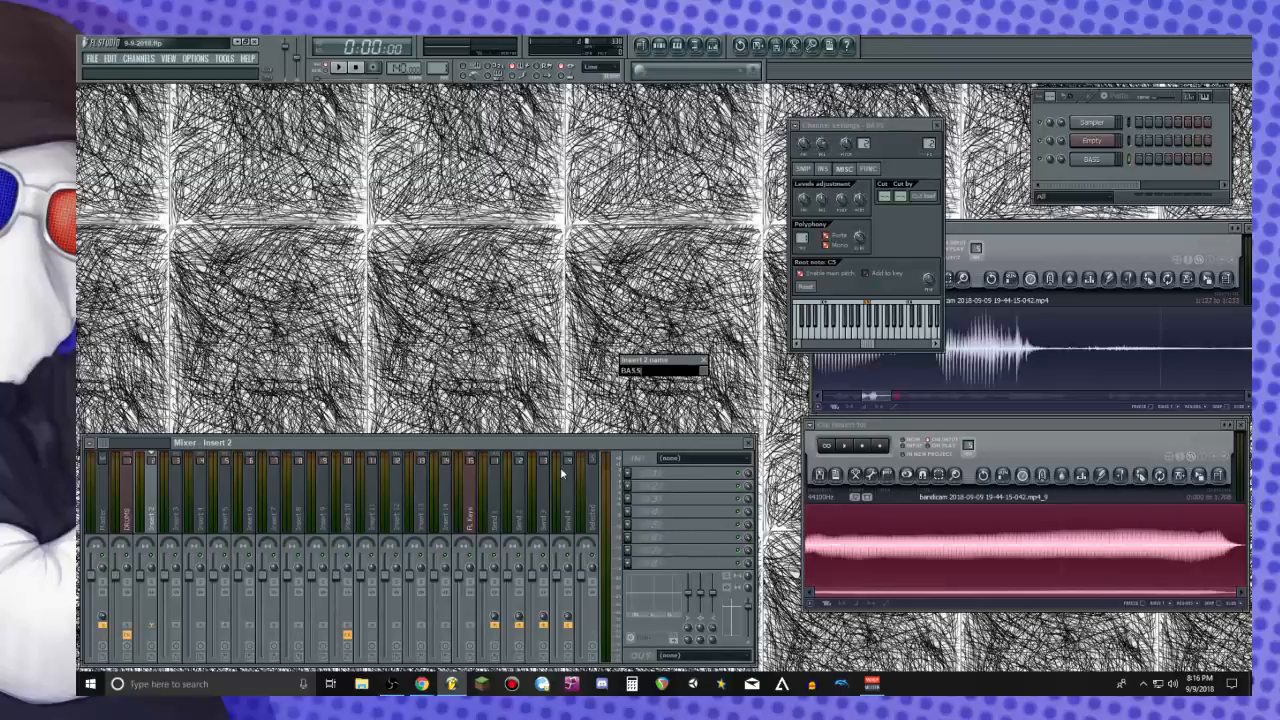
pyautogui.write('BASS')
pyautogui.press('Return')
pyautogui.rightClick(150, 510)
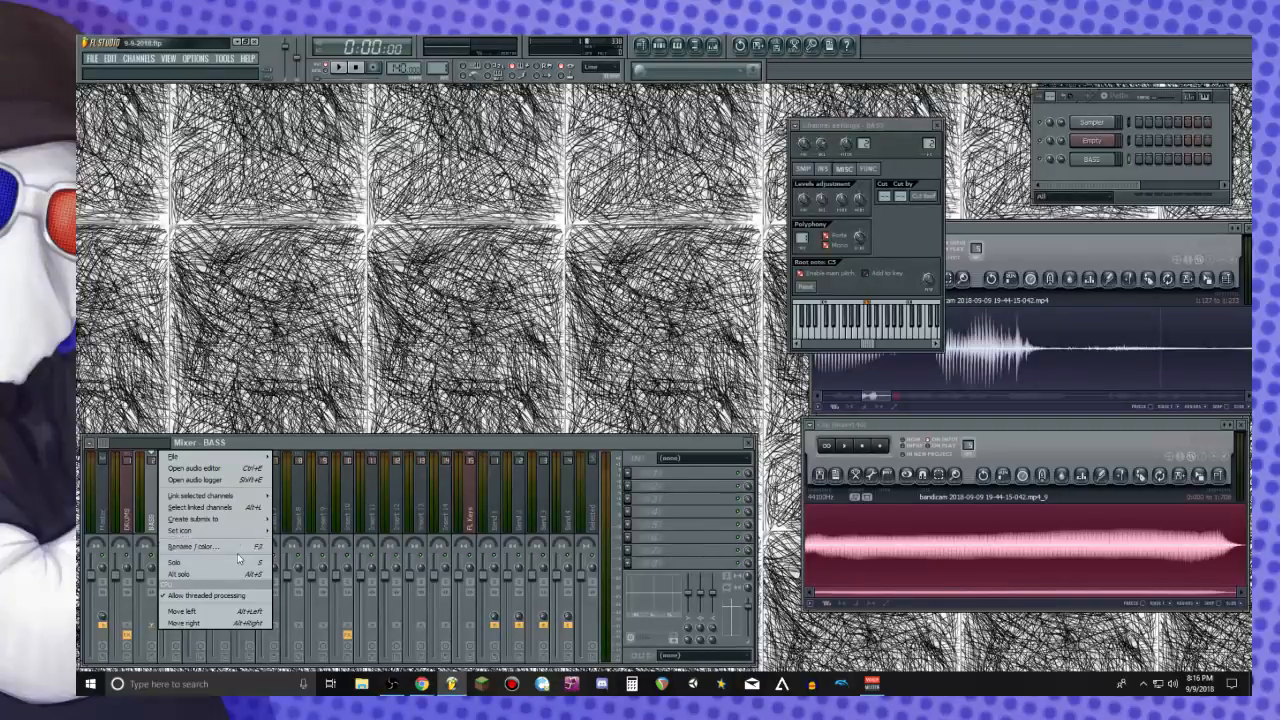
pyautogui.click(234, 382)
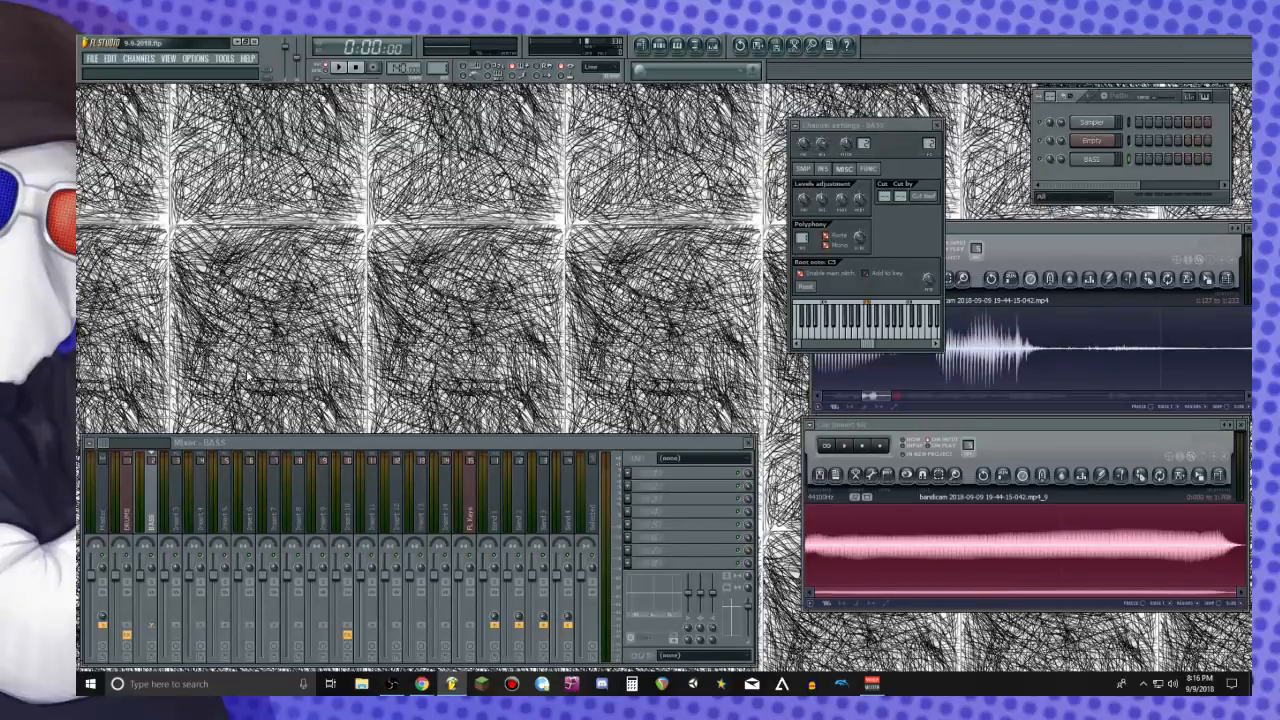
# Add a Fruity Parametric EQ 2 effect to the BASS mixer track
pyautogui.click(632, 520)
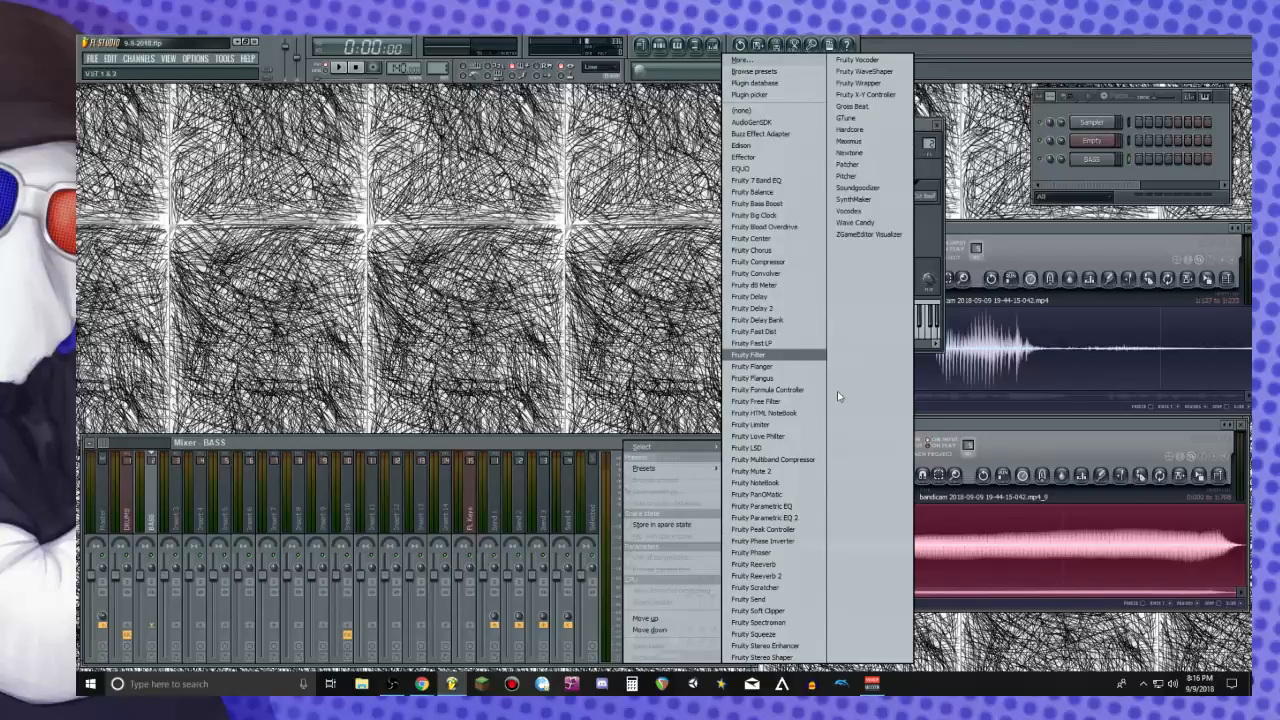
pyautogui.click(765, 517)
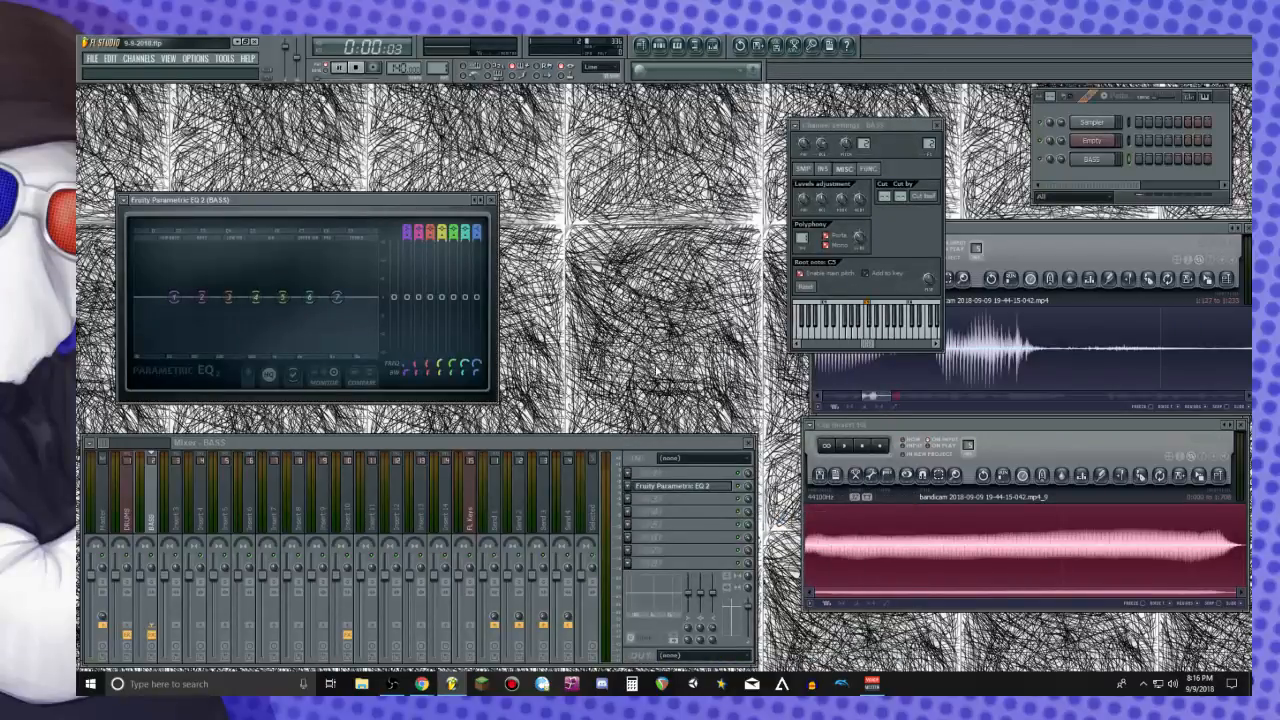
# Open the BASS channel's piano roll and place an E3 note at the start of bar 1
pyautogui.rightClick(1111, 158)
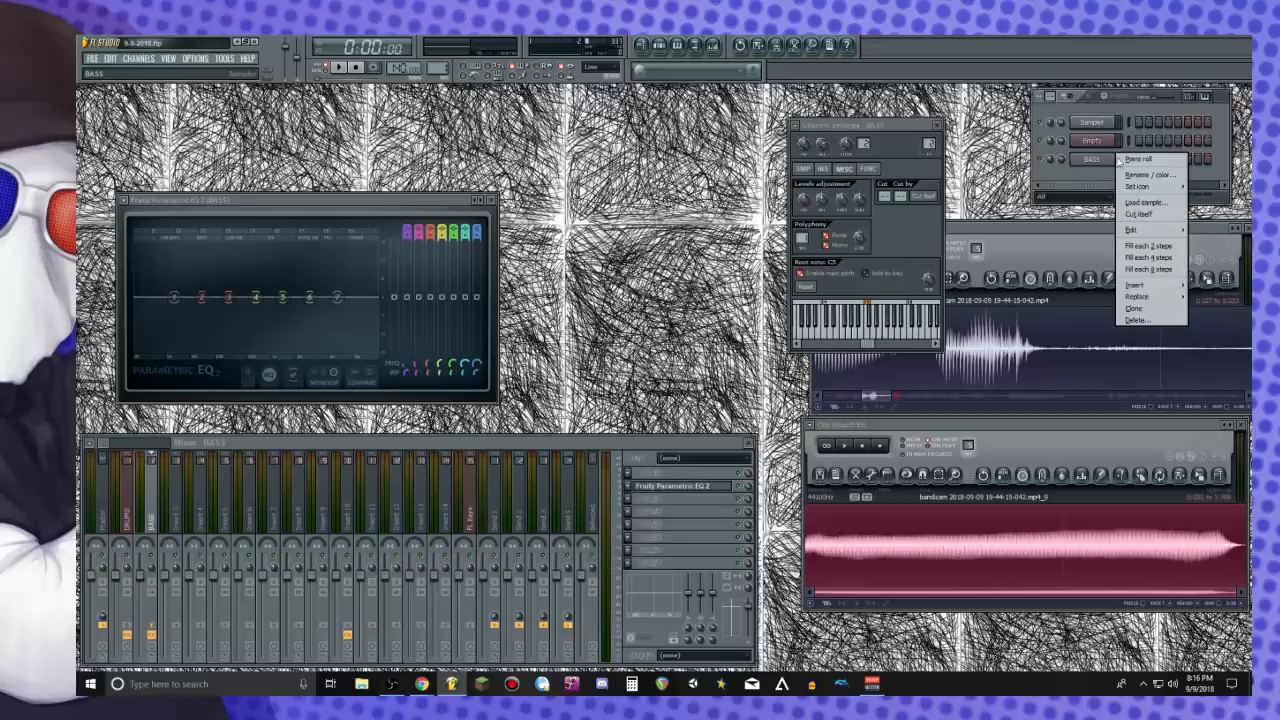
pyautogui.click(1132, 159)
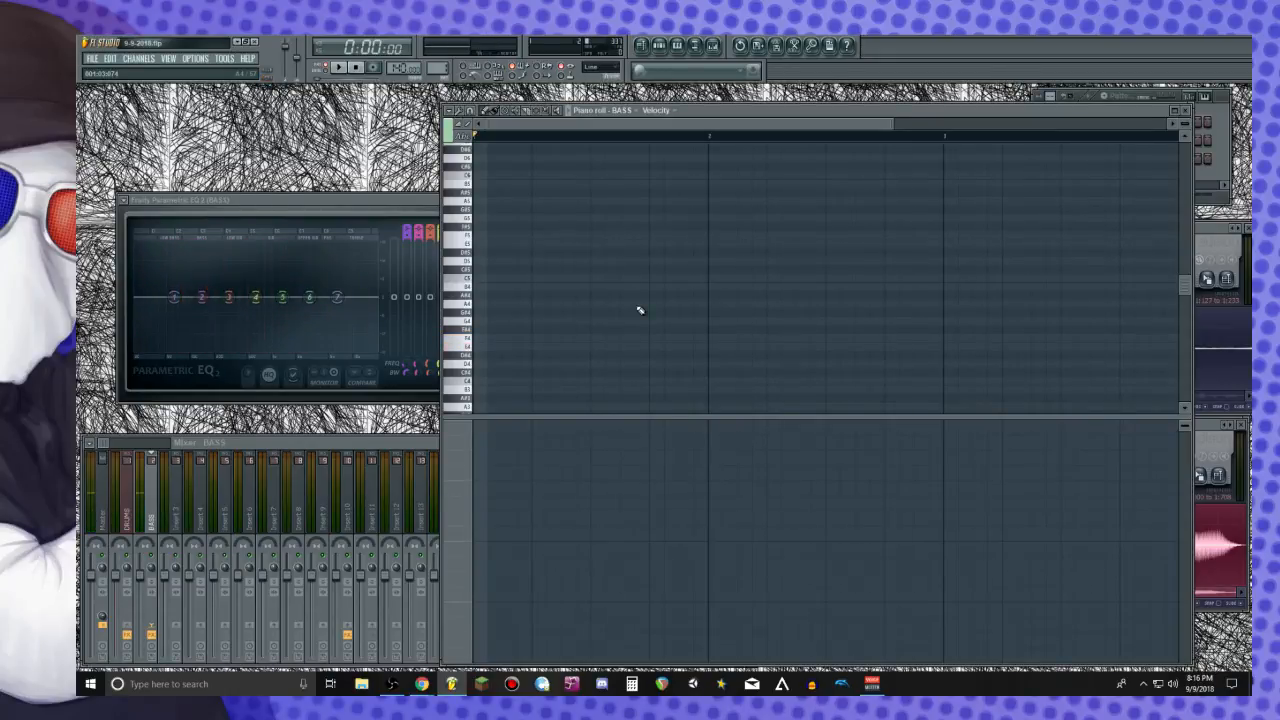
pyautogui.click(714, 280)
pyautogui.rightClick(716, 282)
pyautogui.scroll(-4, 462, 356)
pyautogui.click(486, 345)
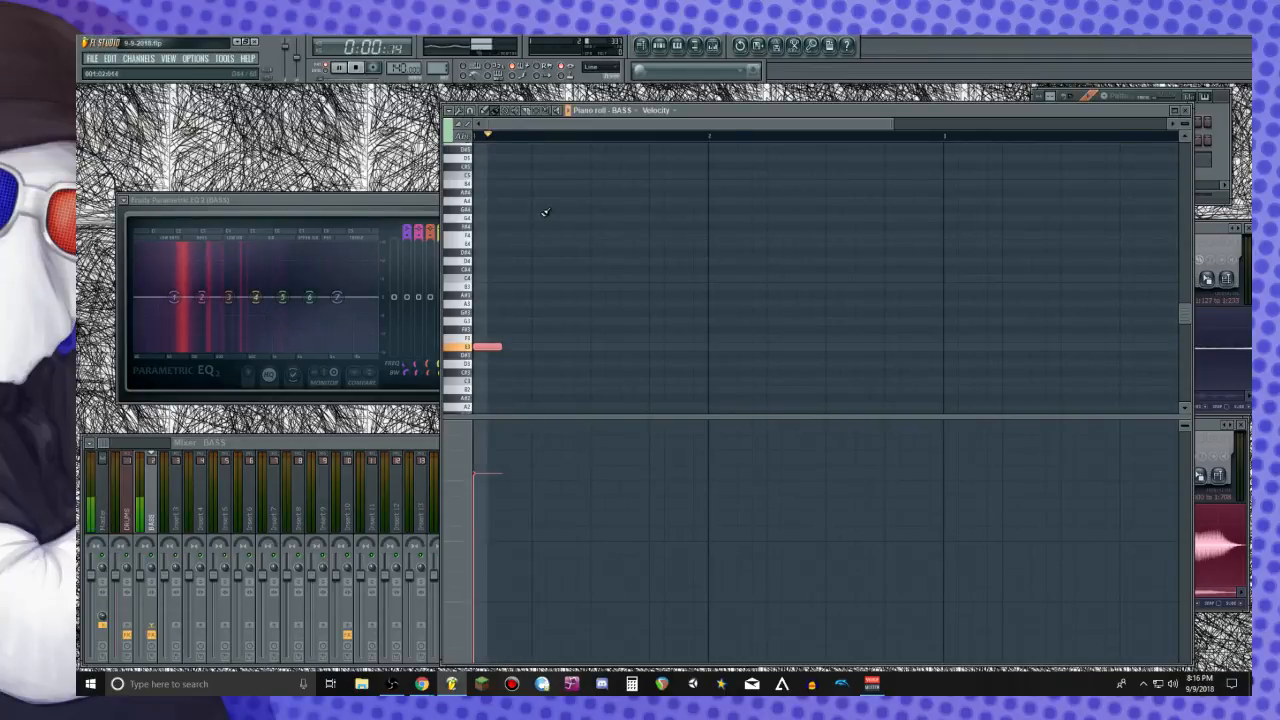
# Place an E4 note on beat 2 of bar 1 and audition the pattern
pyautogui.scroll(1, 545, 212)
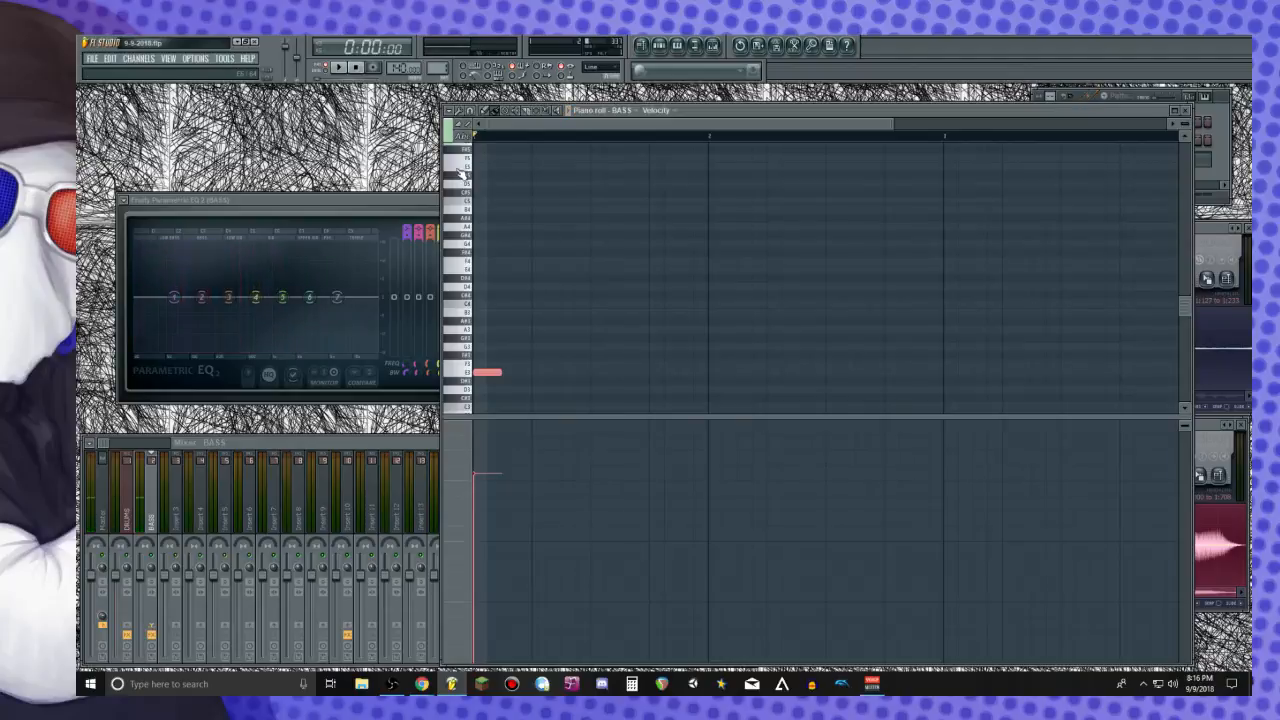
pyautogui.click(537, 167)
pyautogui.moveTo(538, 167); pyautogui.dragTo(539, 258)
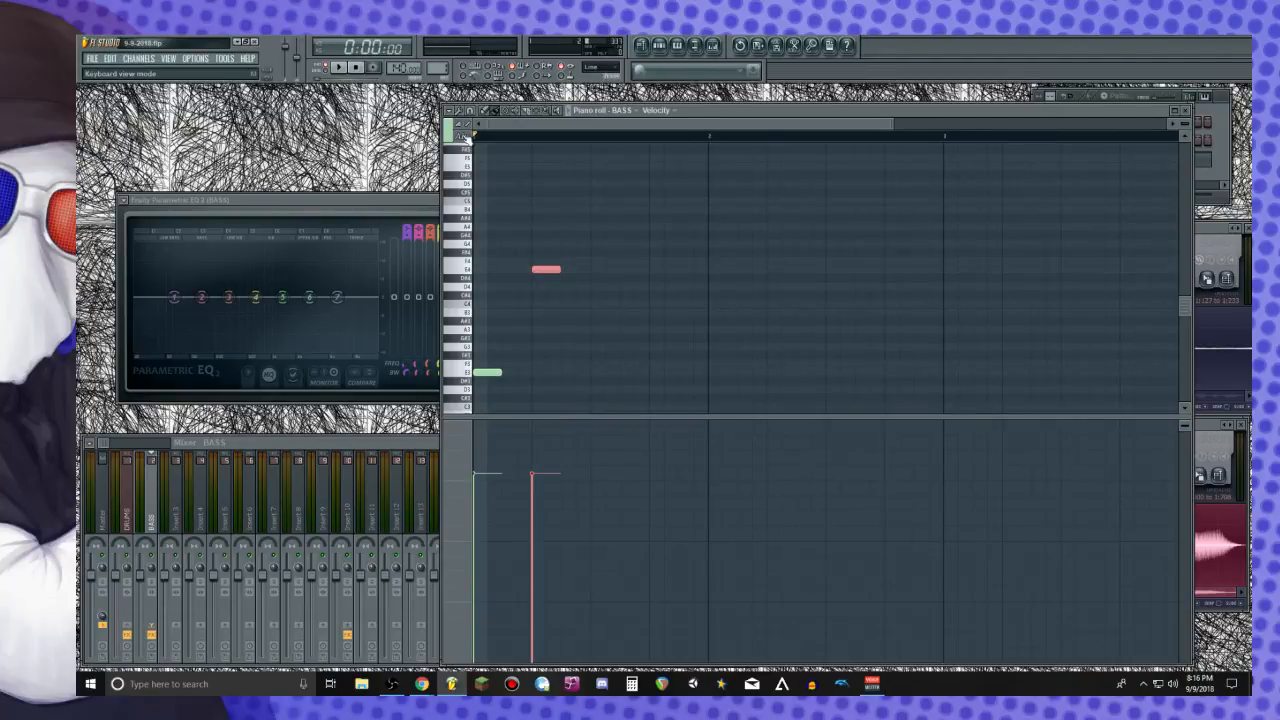
pyautogui.scroll(2, 487, 189)
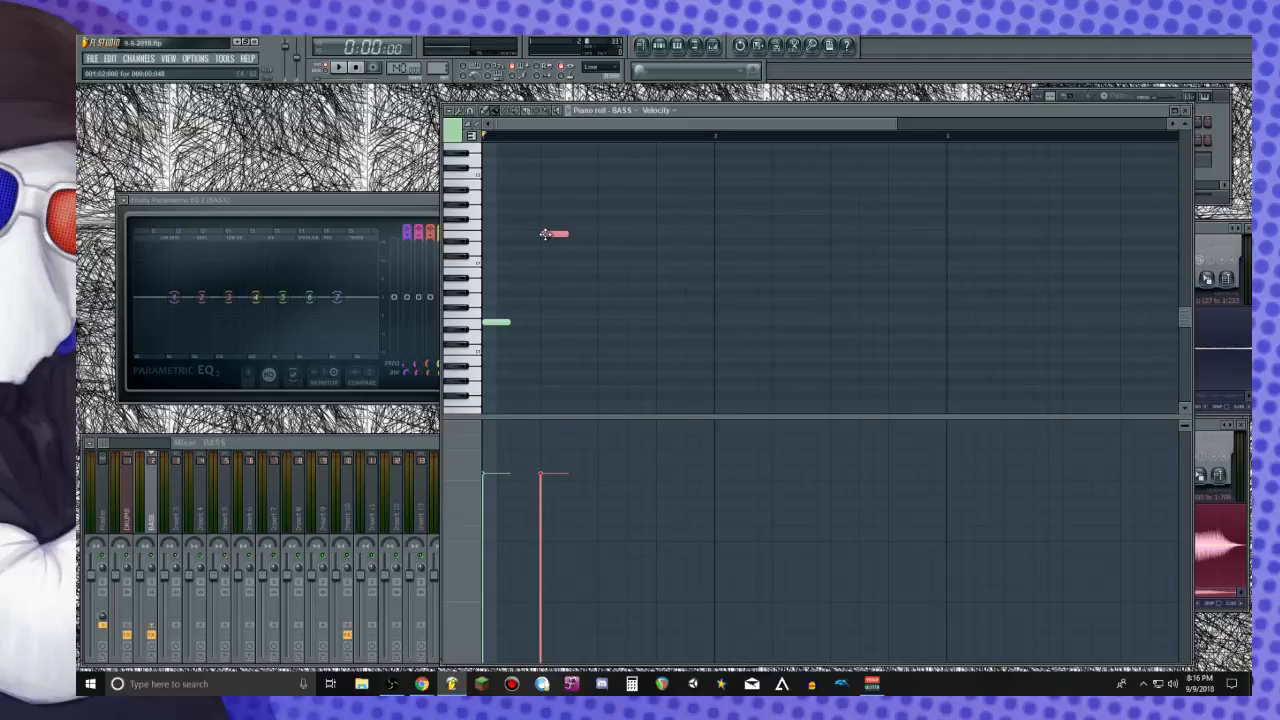
pyautogui.press('space')
pyautogui.press('space')
# Add two consecutive E3 notes from beat 3 and an E4 note on beat 4, and start playback
pyautogui.click(604, 322)
pyautogui.click(632, 322)
pyautogui.click(663, 233)
pyautogui.press('space')
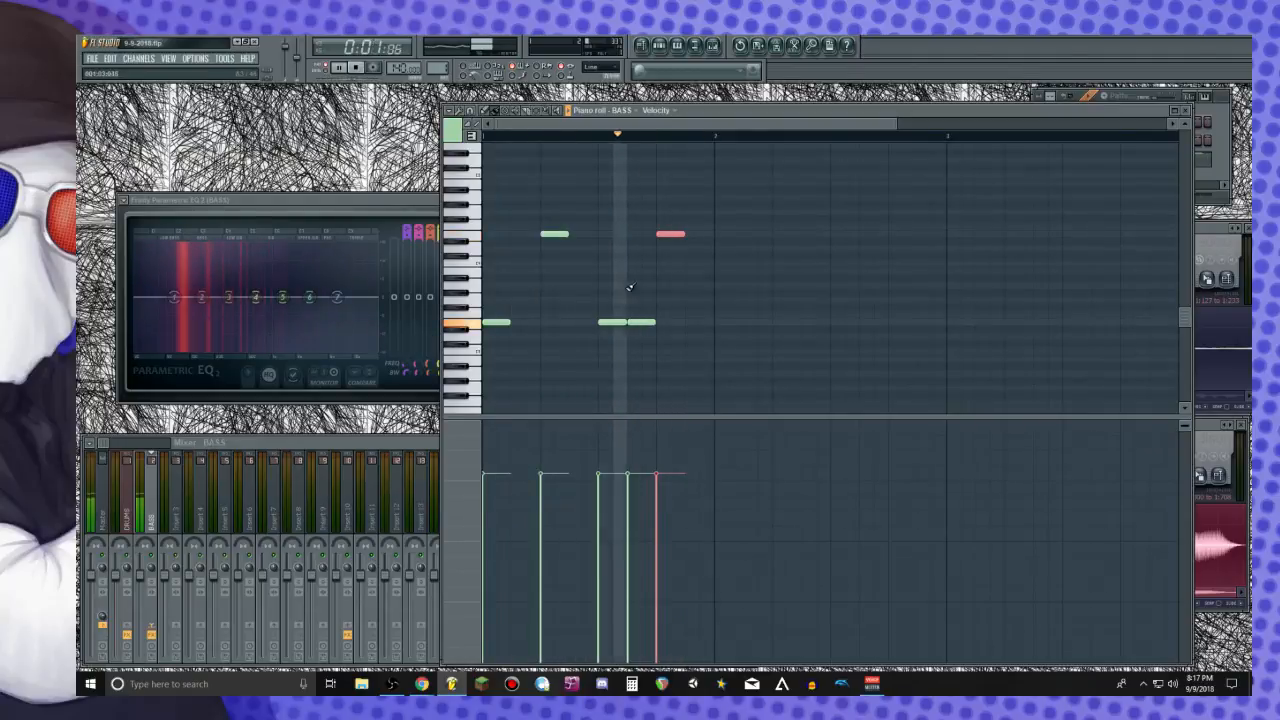
# Roll off the lowest bass frequencies with EQ band 1, move band 2 to the strongest low frequency, and audition the sound
pyautogui.click(202, 298)
pyautogui.moveTo(202, 298); pyautogui.dragTo(157, 338)
pyautogui.moveTo(186, 288)
pyautogui.mouseDown()
pyautogui.moveTo(188, 264)
pyautogui.moveTo(190, 287)
pyautogui.mouseUp()
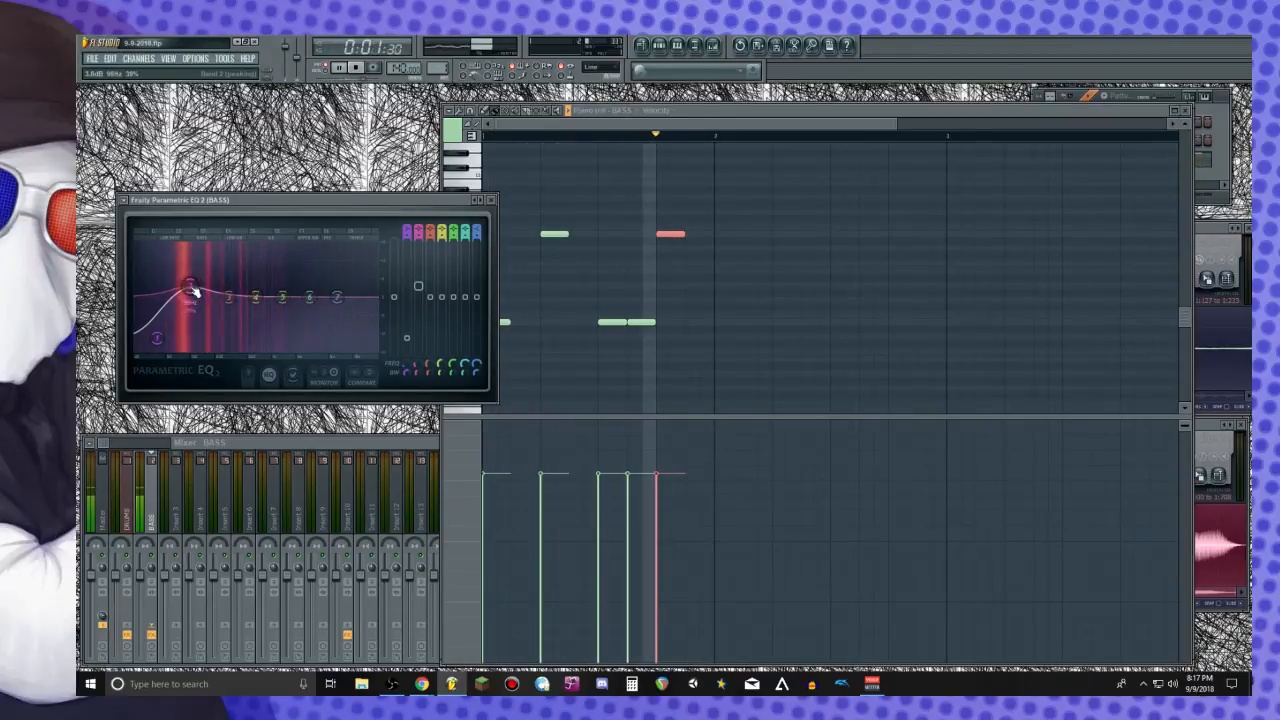
pyautogui.moveTo(156, 340); pyautogui.dragTo(167, 343)
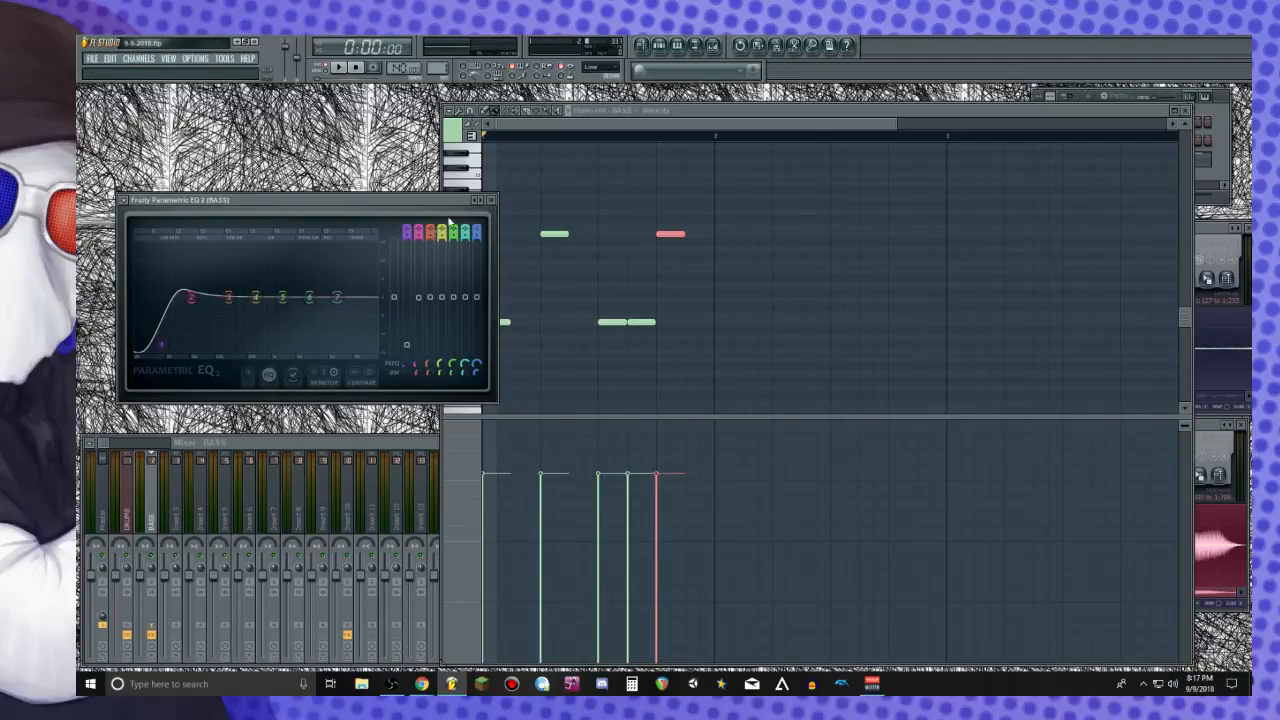
pyautogui.press('space')
pyautogui.press('space')
# Dip EQ band 5, lower bands 6 and 7 slightly to soften the highs, and audition the bass
pyautogui.moveTo(283, 298); pyautogui.dragTo(285, 326)
pyautogui.press('space')
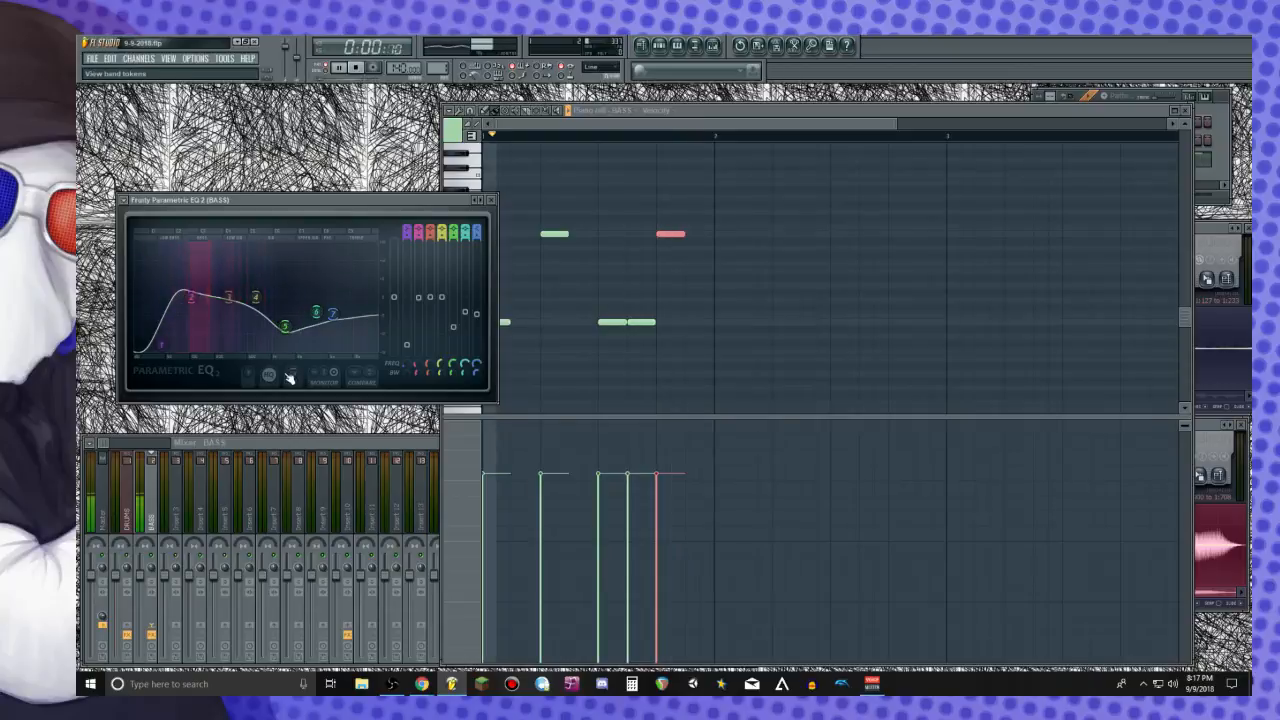
pyautogui.press('space')
# Add Fruity Love Philter after the EQ on the BASS mixer track and load its Simple lowpass preset
pyautogui.click(143, 510)
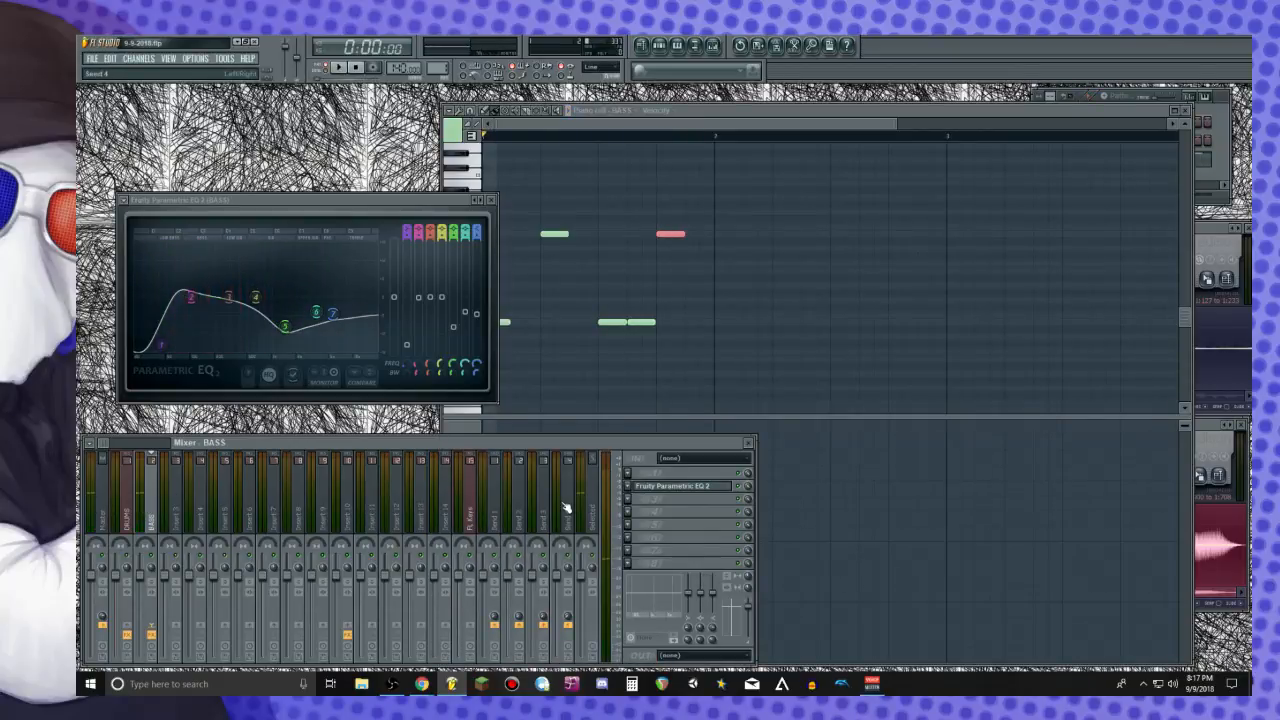
pyautogui.click(632, 510)
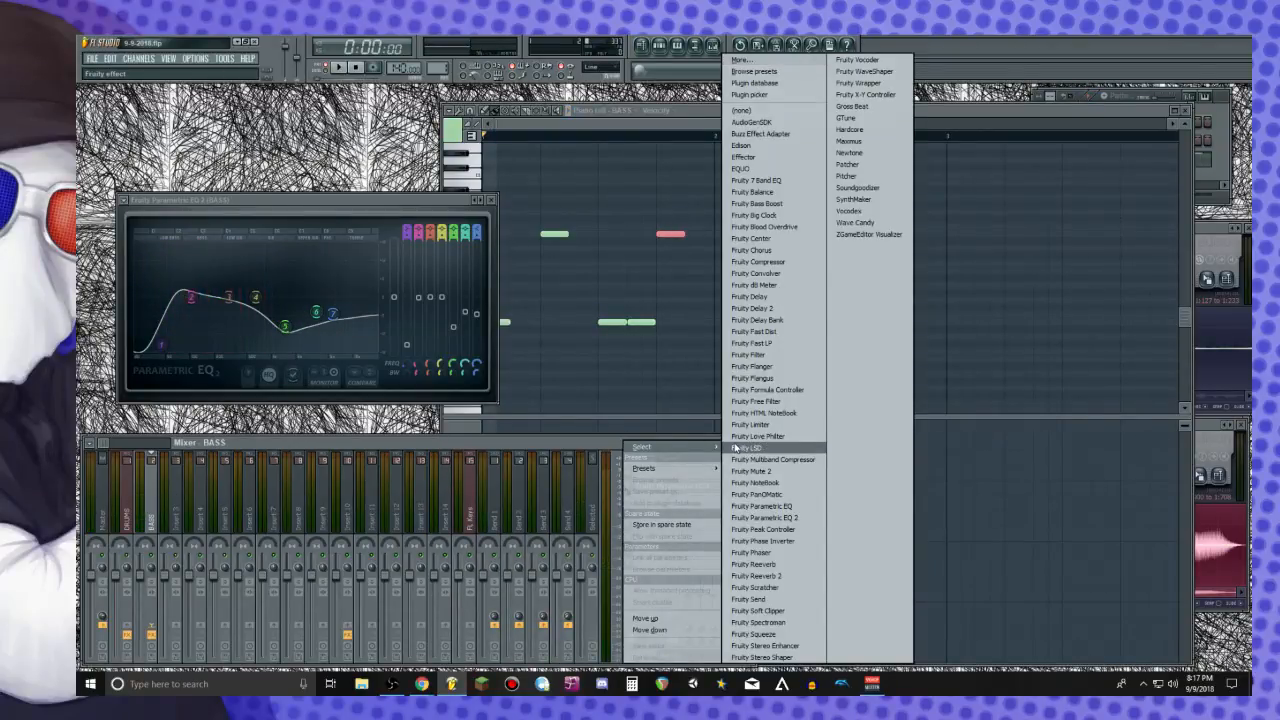
pyautogui.click(755, 436)
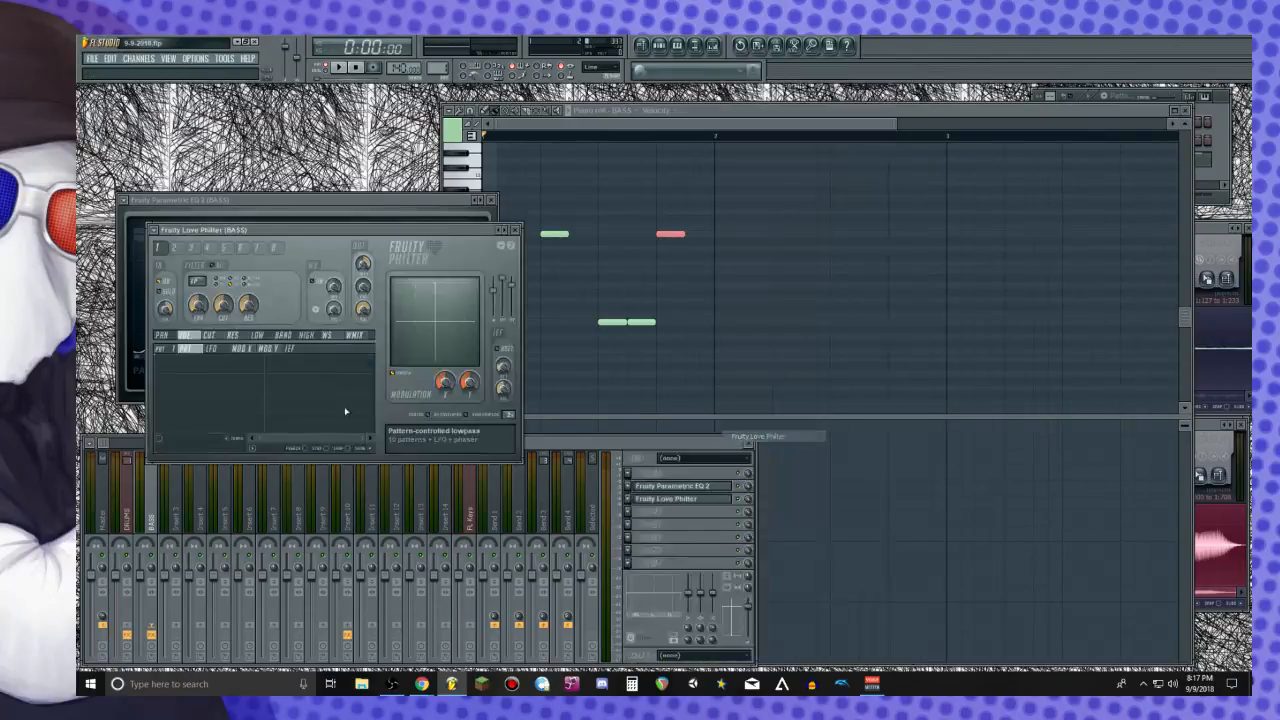
pyautogui.click(154, 230)
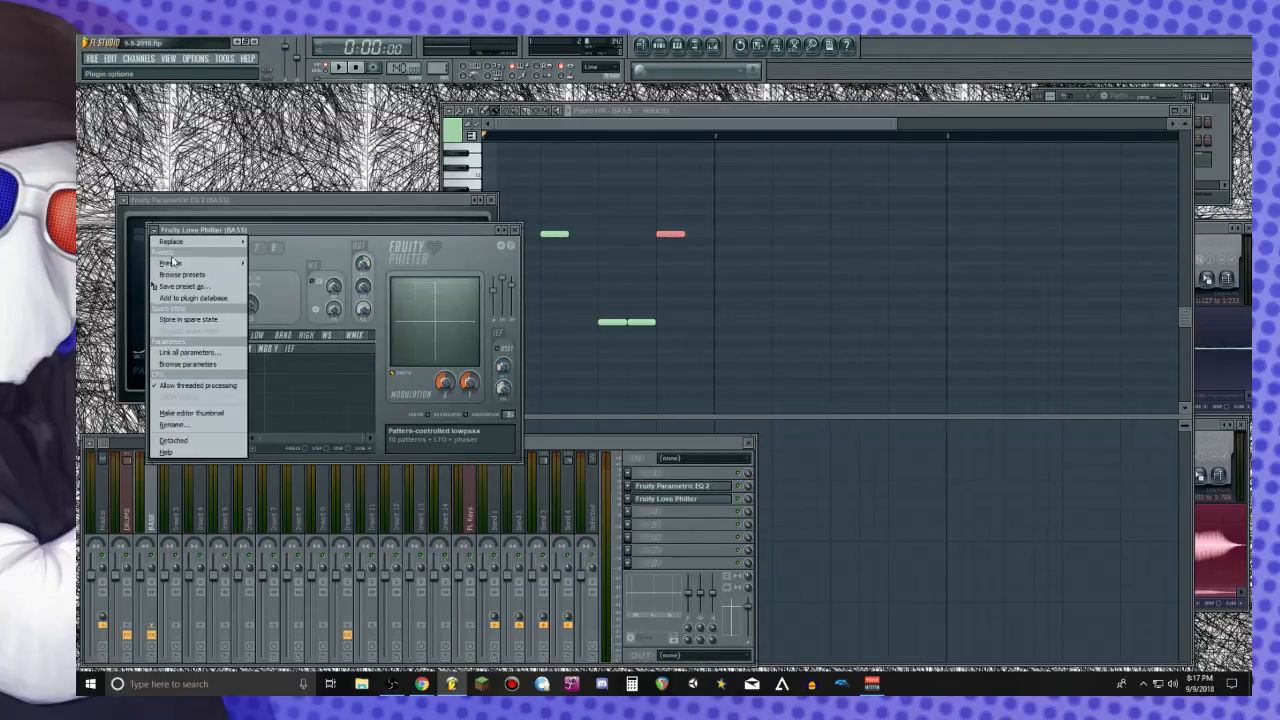
pyautogui.click(176, 262)
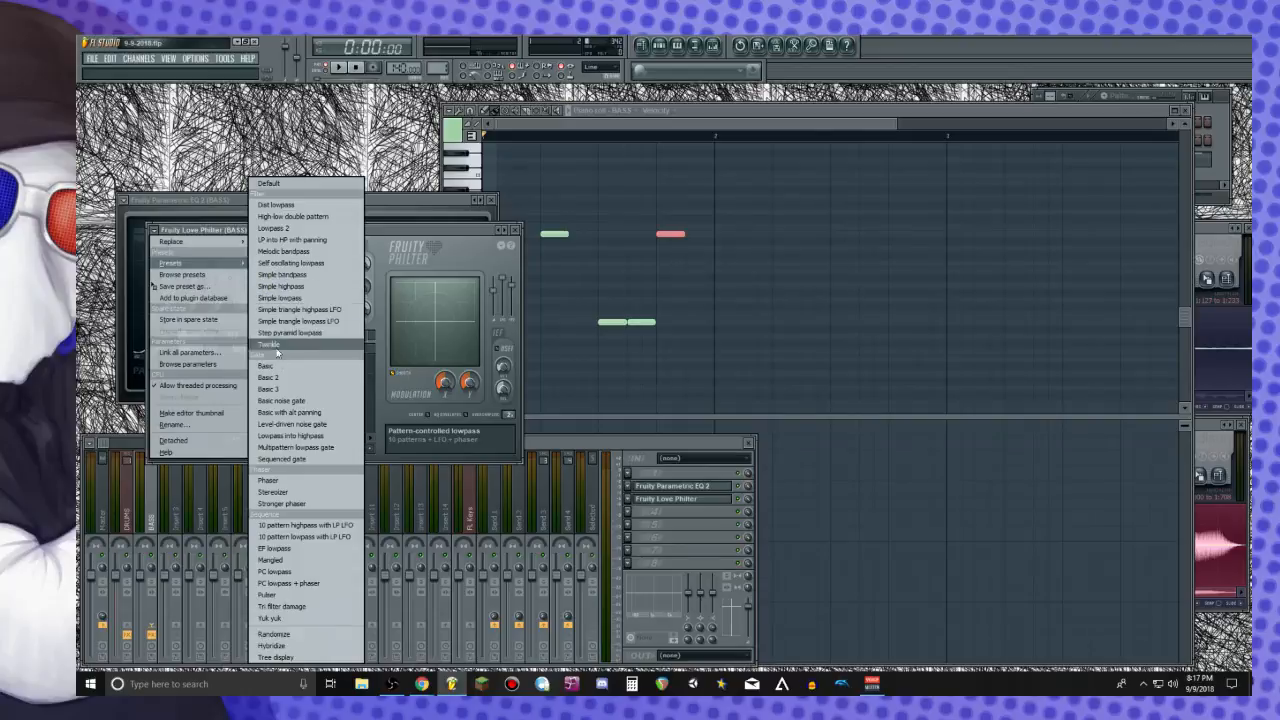
pyautogui.click(280, 298)
# Link the Love Philter's X and Y modulation knobs to controller knobs and audition the filtered bass
pyautogui.moveTo(436, 323); pyautogui.dragTo(396, 282)
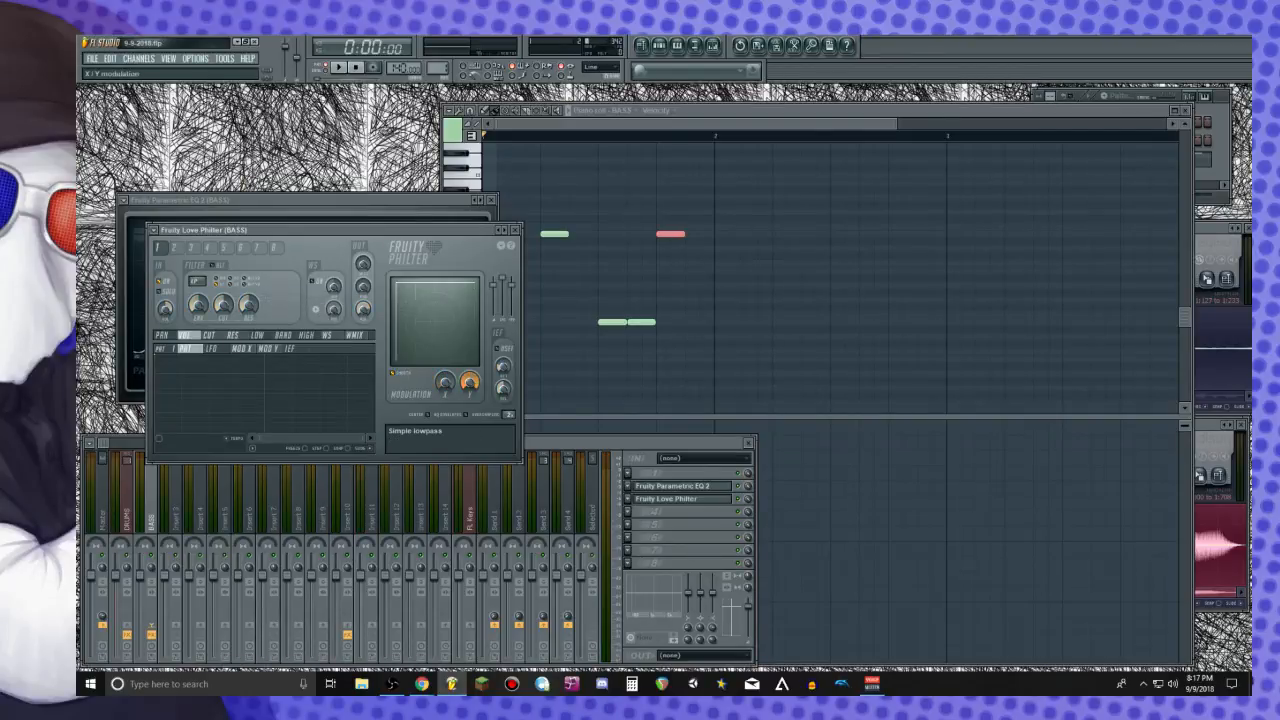
pyautogui.rightClick(448, 385)
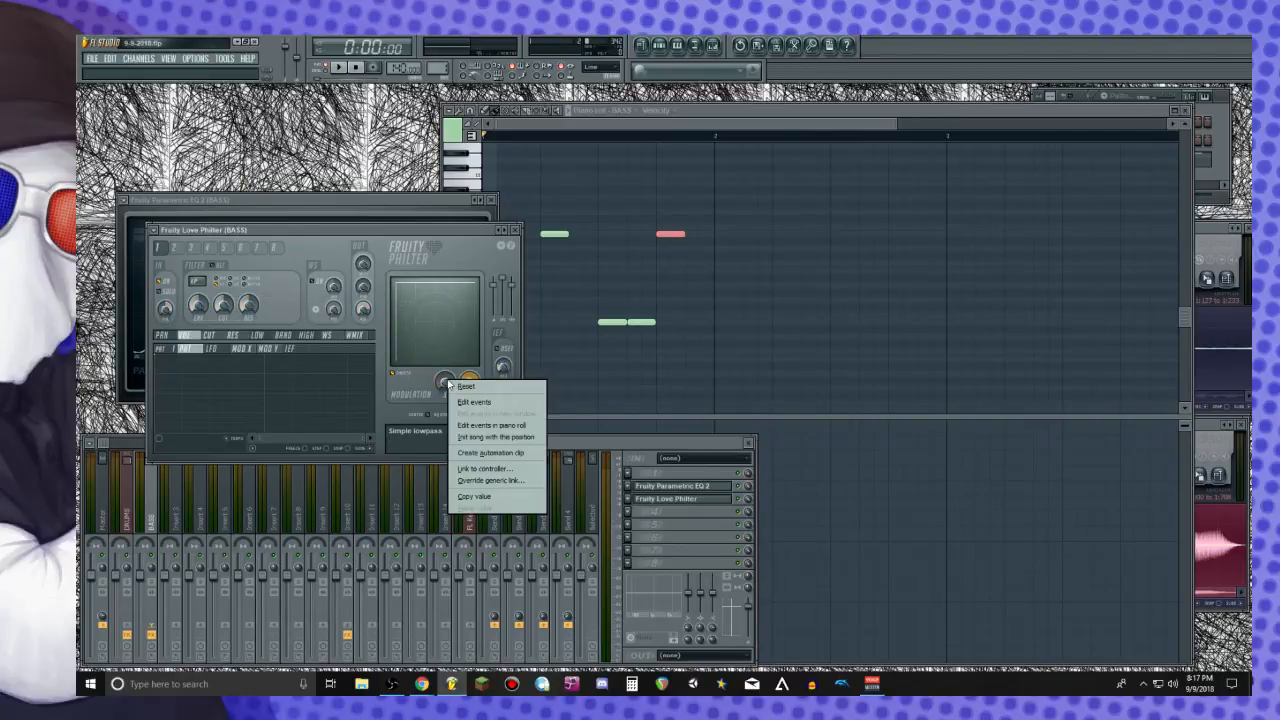
pyautogui.click(516, 470)
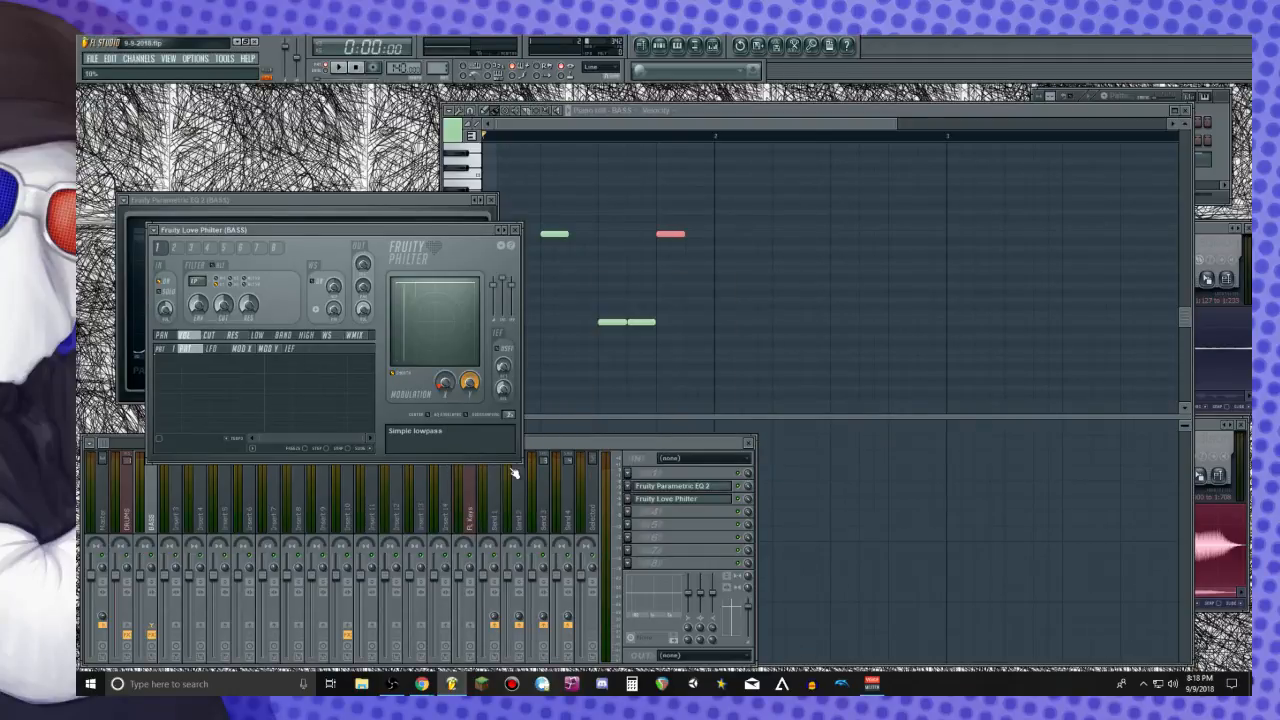
pyautogui.rightClick(469, 383)
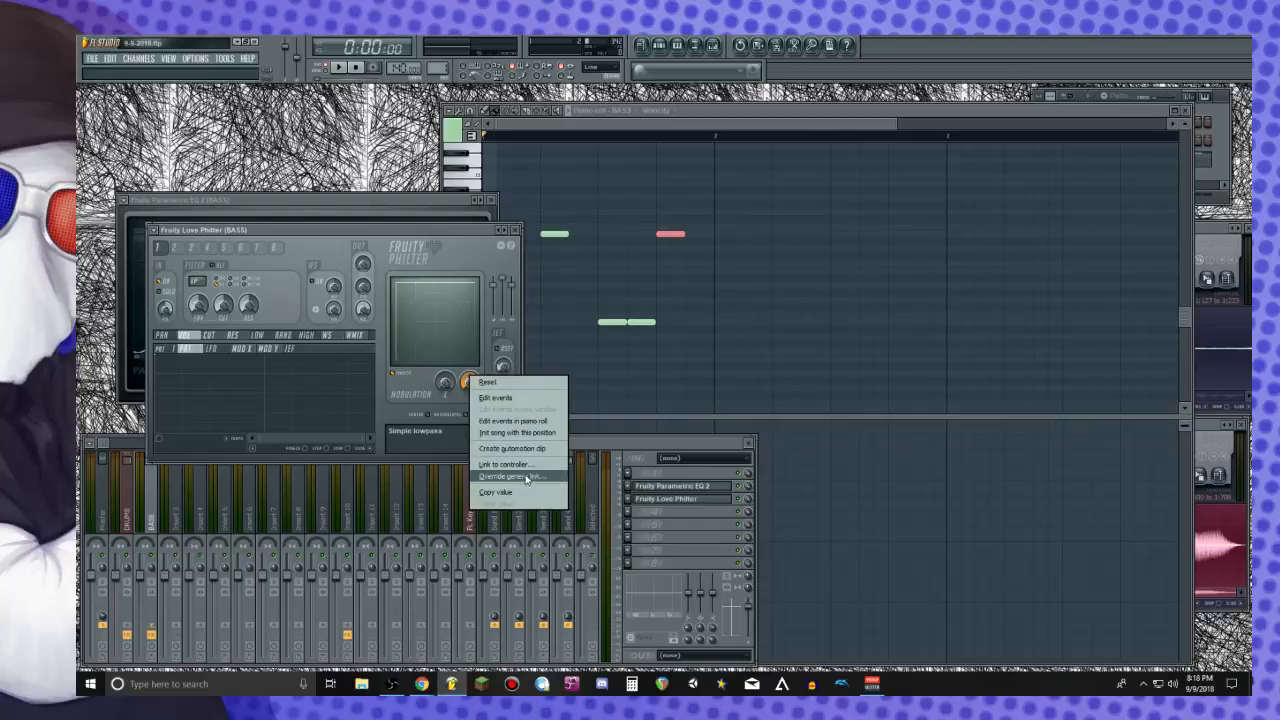
pyautogui.click(521, 469)
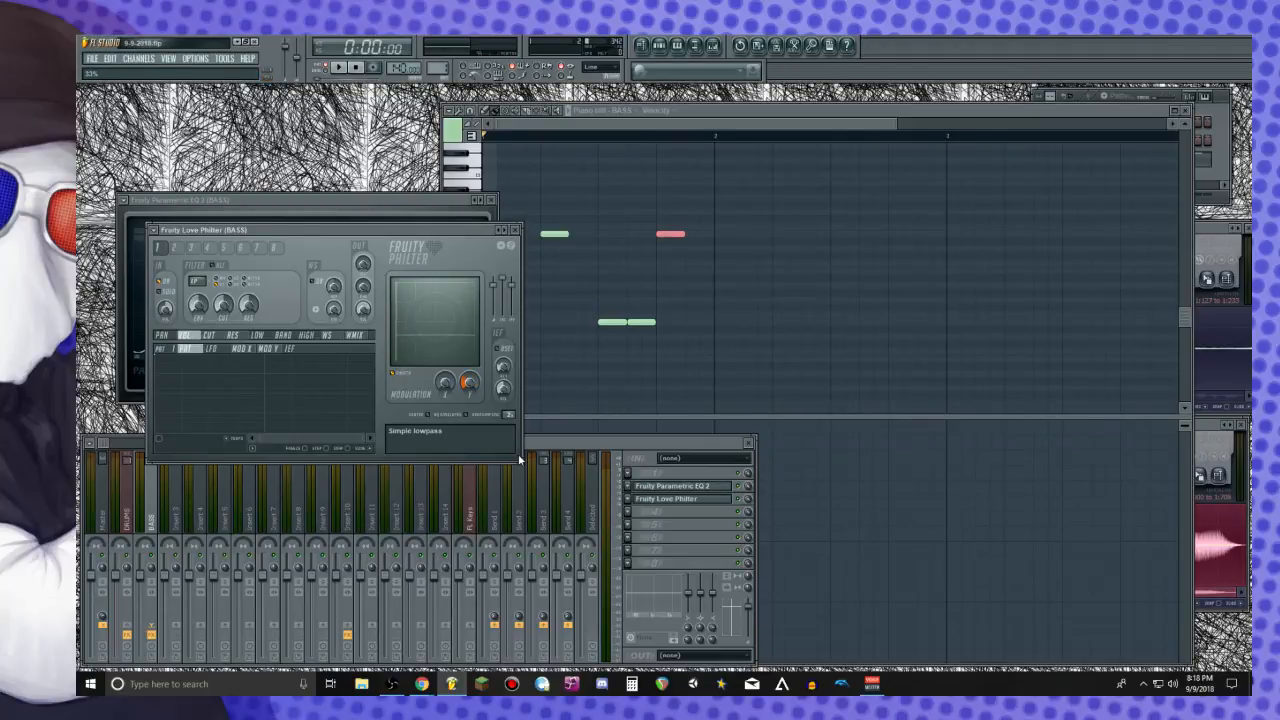
pyautogui.press('space')
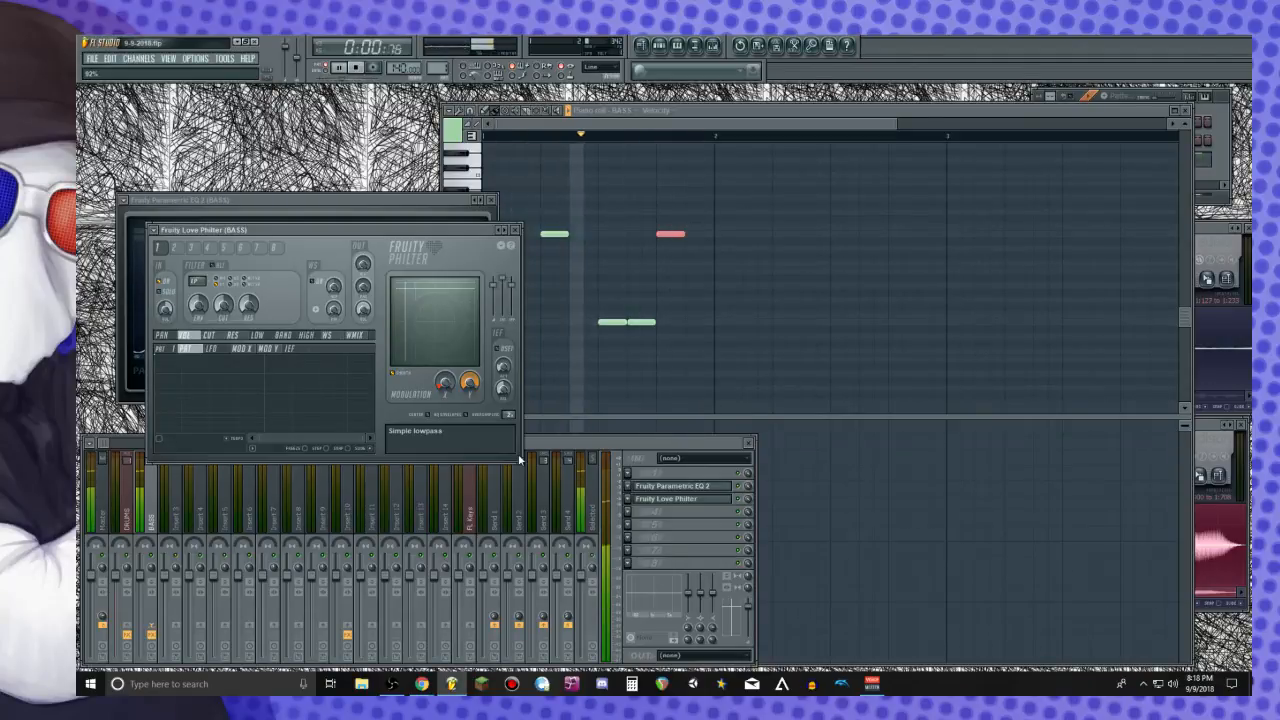
pyautogui.press('space')
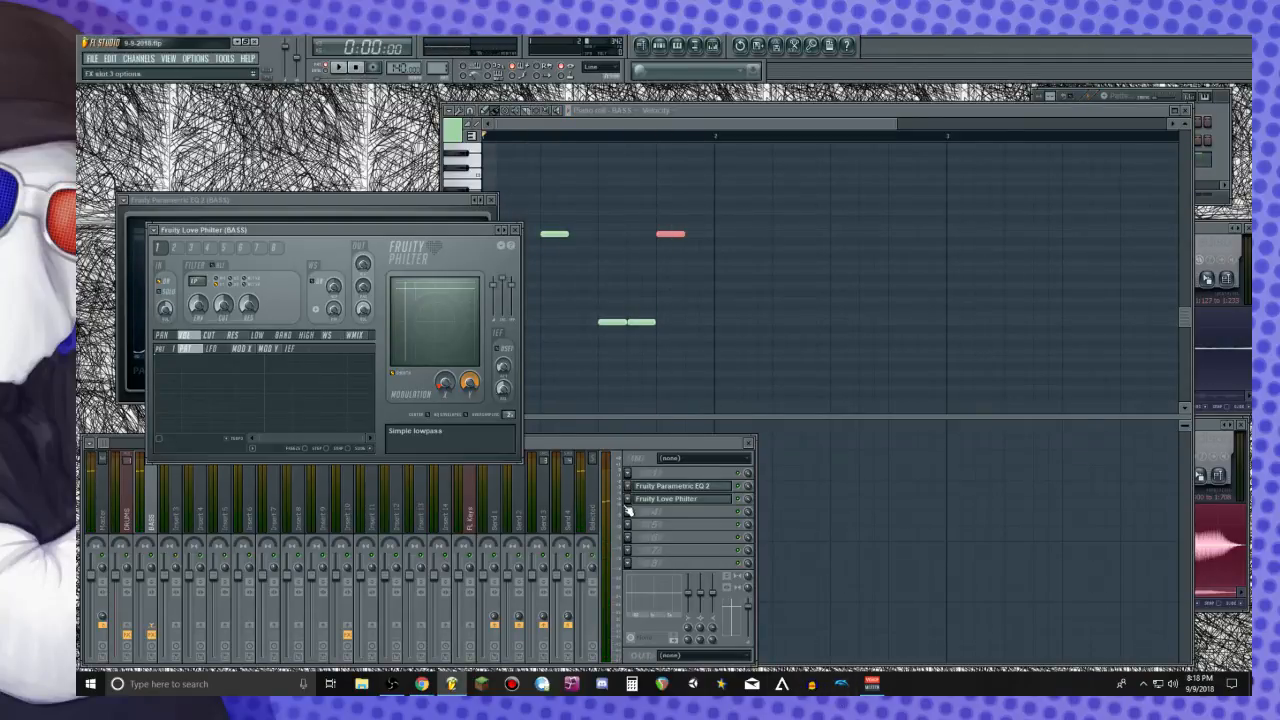
# Move Fruity Love Philter above Fruity Parametric EQ 2 in the BASS effect chain and audition the pattern with the EQ in view
pyautogui.click(630, 510)
pyautogui.click(657, 603)
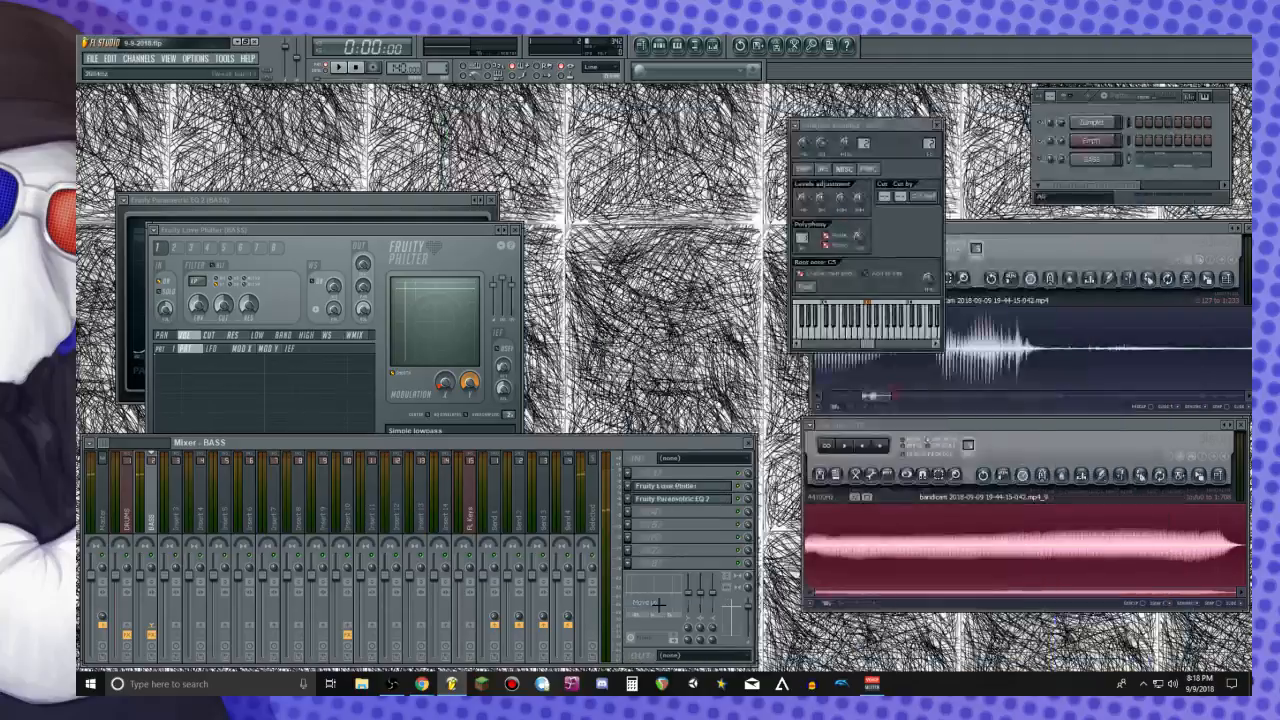
pyautogui.press('space')
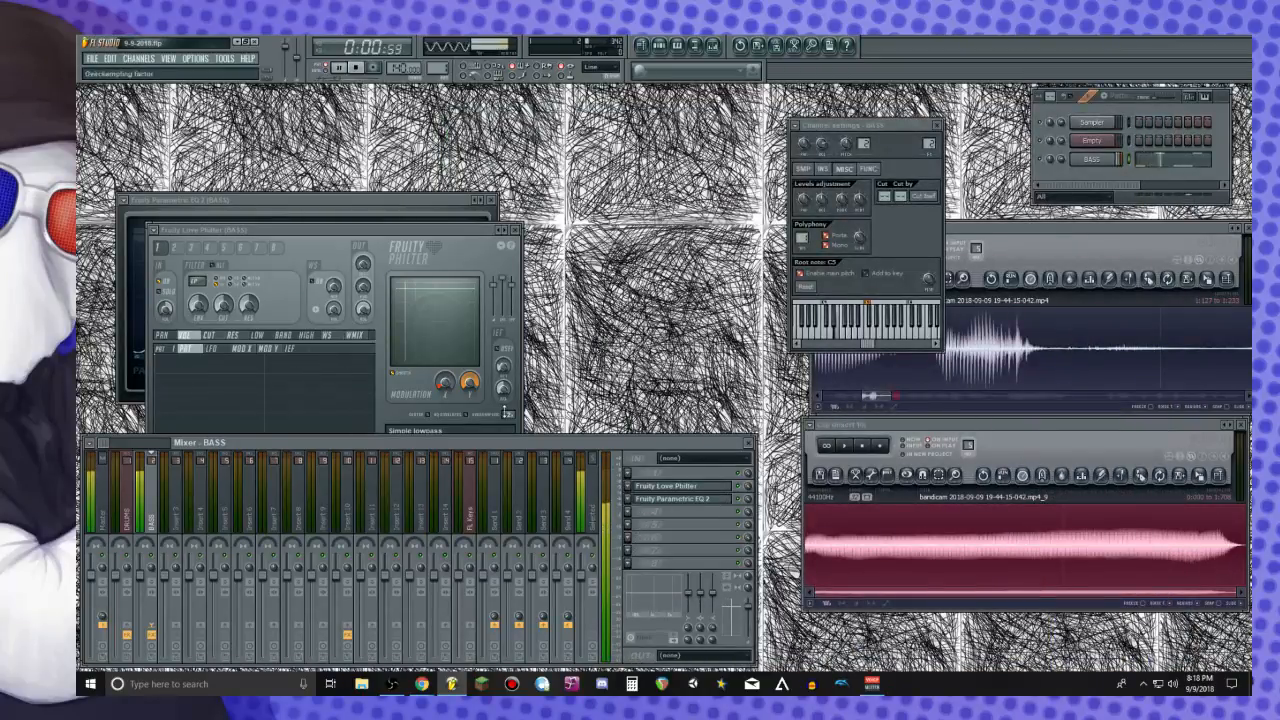
pyautogui.click(383, 203)
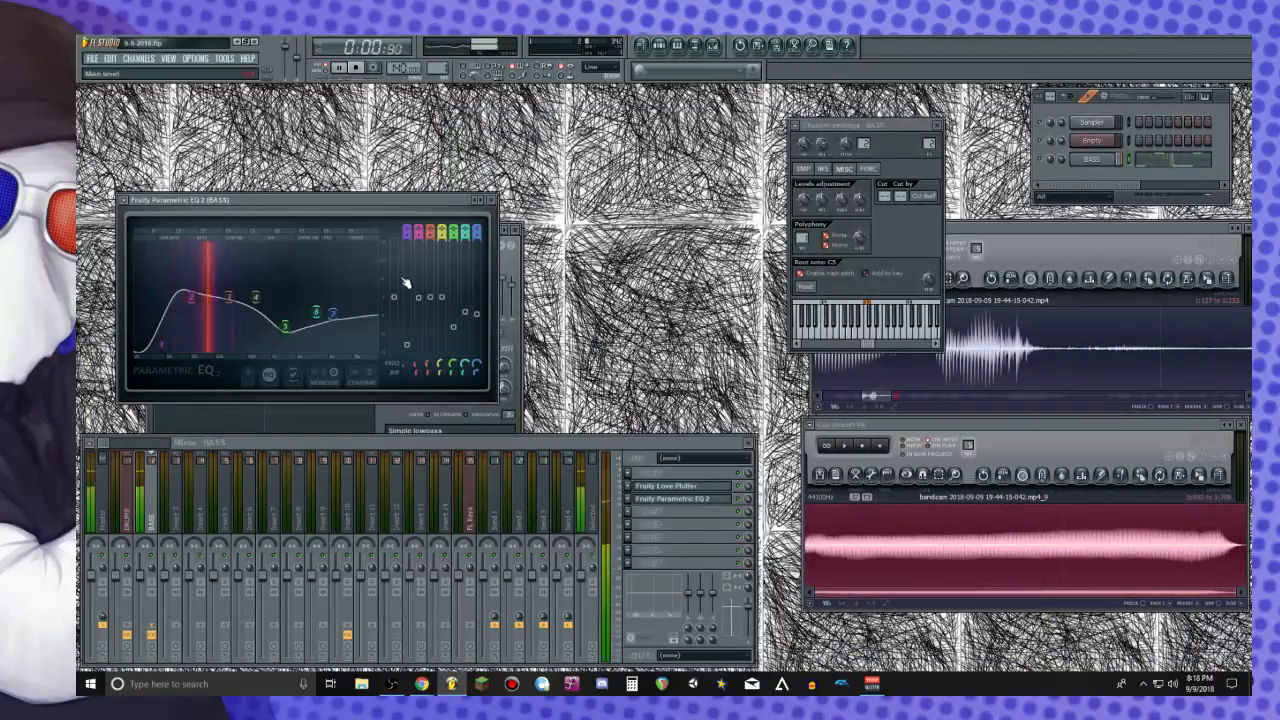
pyautogui.press('space')
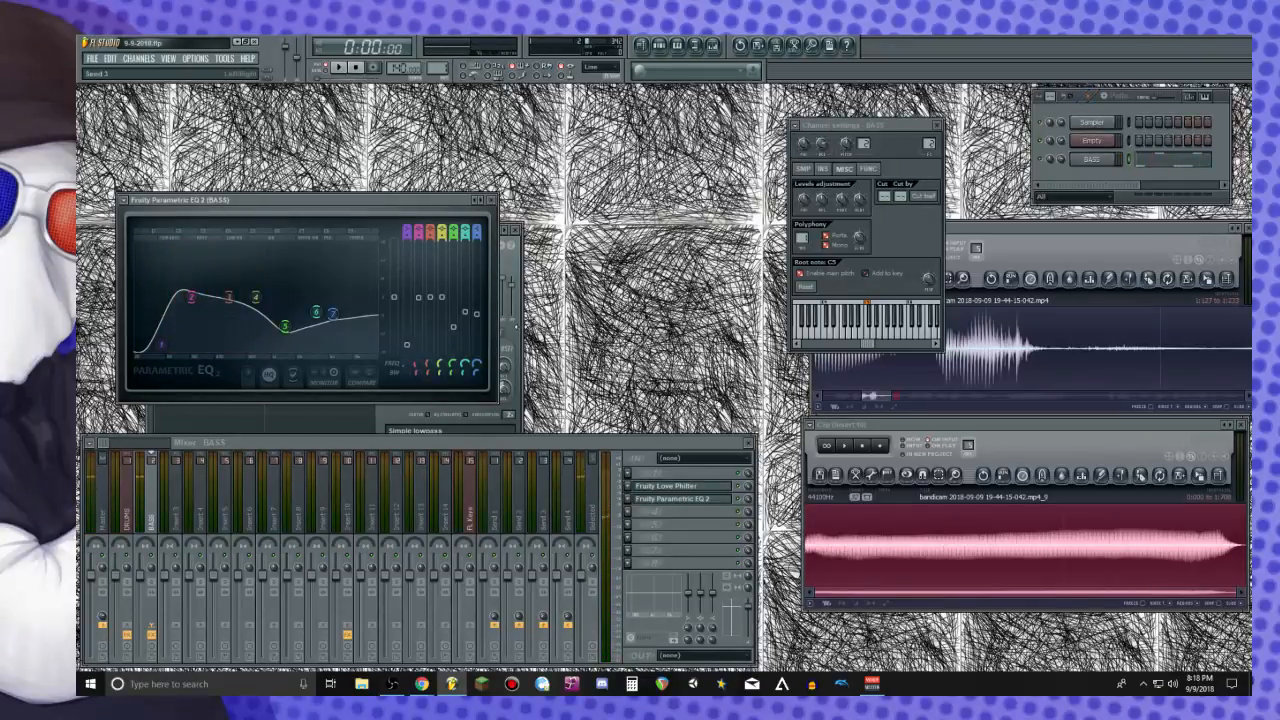
# Audition the bass pattern with the Love Philter in front and open the BASS notes in the piano roll
pyautogui.click(512, 262)
pyautogui.press('space')
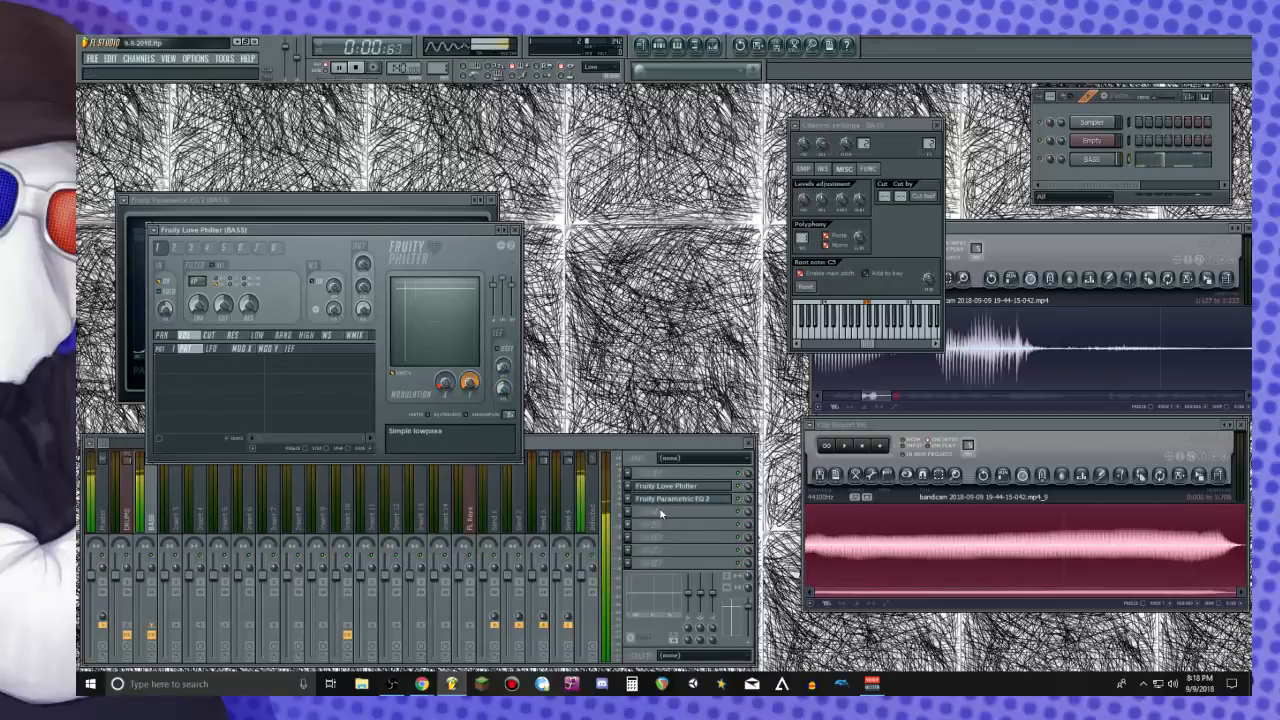
pyautogui.press('space')
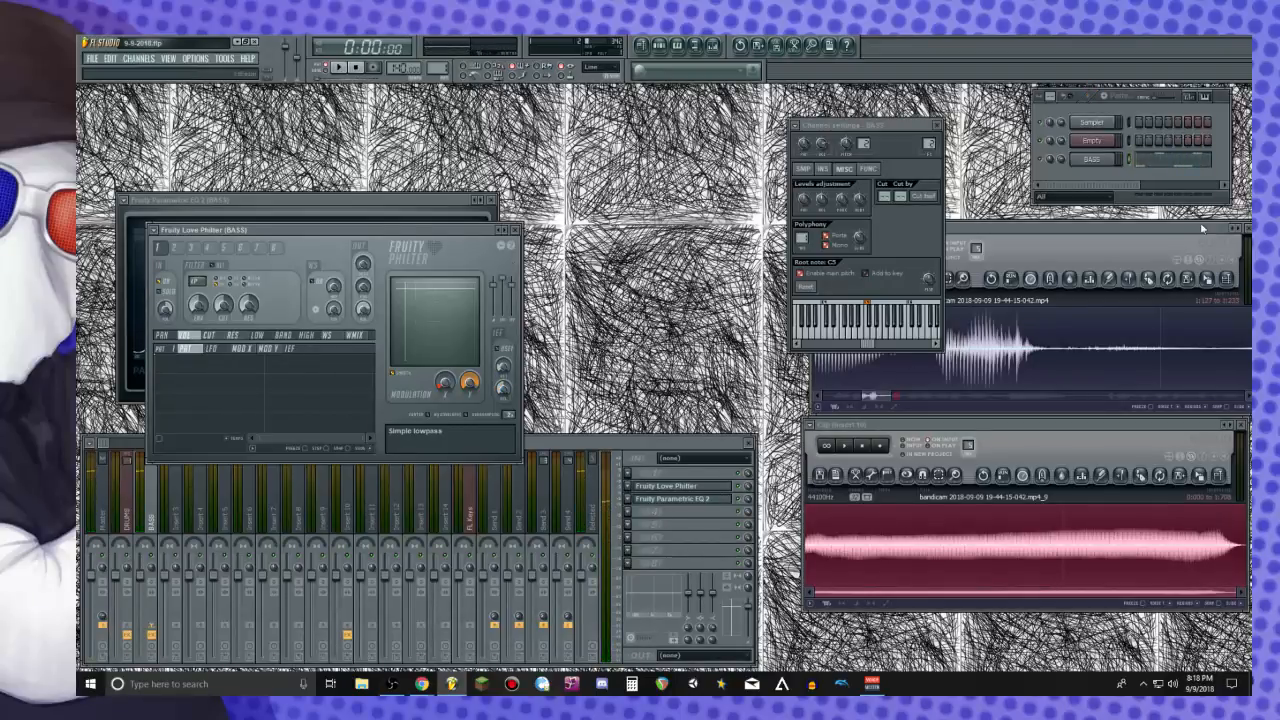
pyautogui.click(1176, 164)
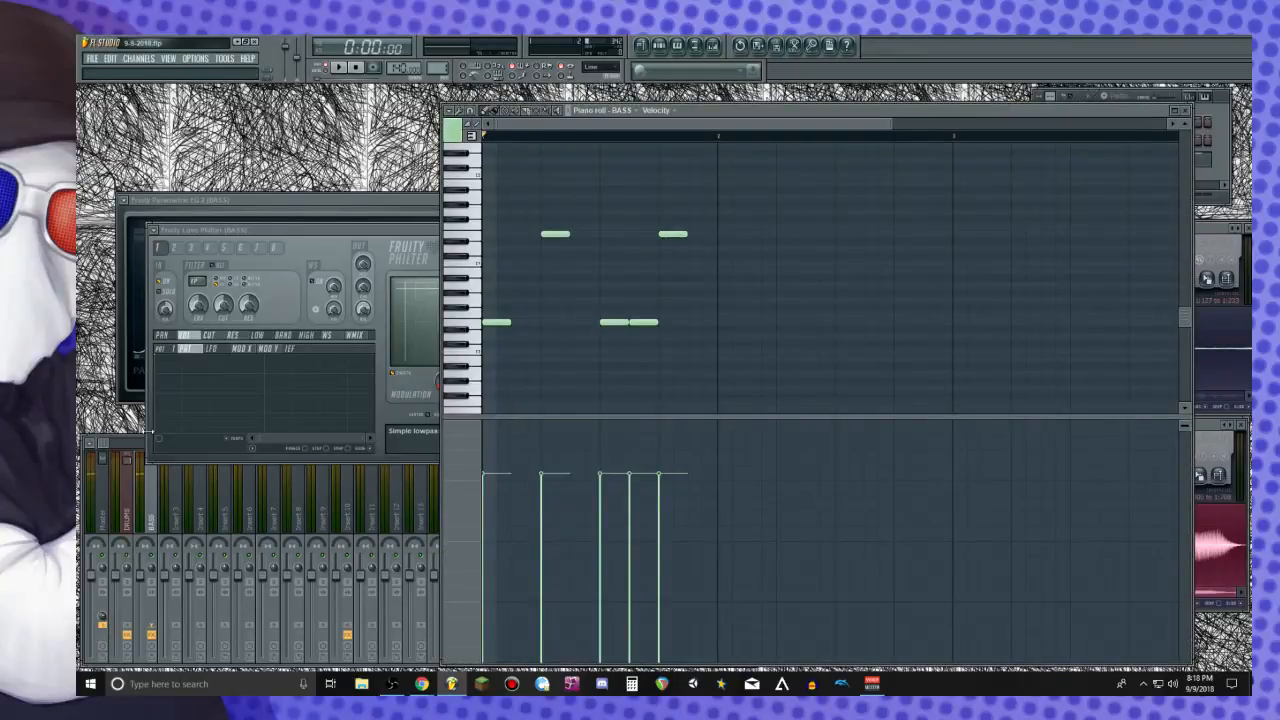
pyautogui.click(254, 213)
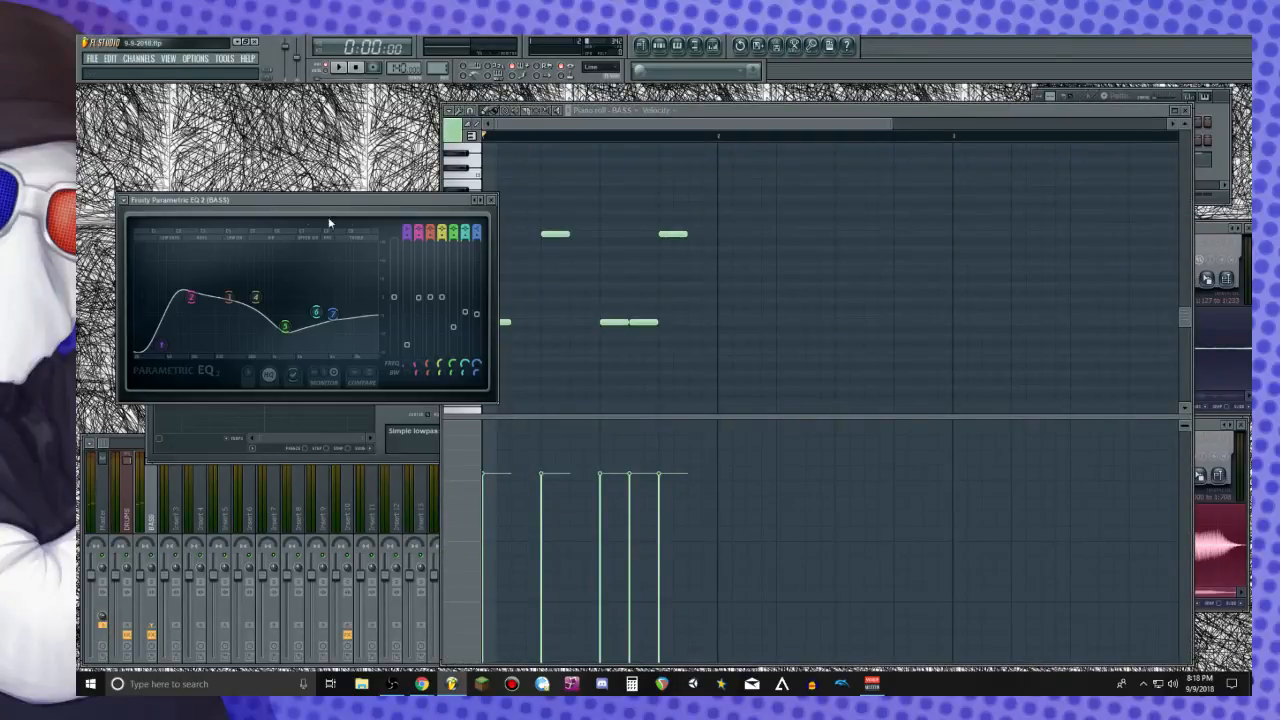
pyautogui.click(151, 425)
pyautogui.press('space')
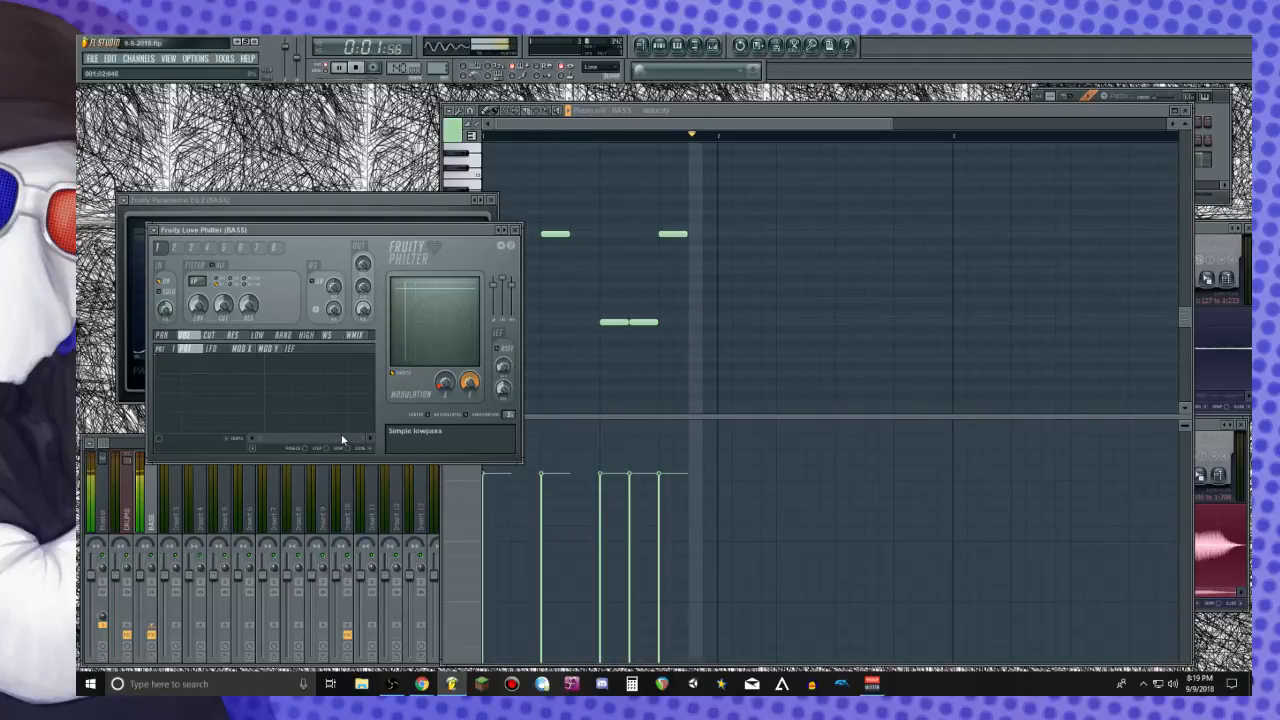
pyautogui.press('space')
# Pull down band 3 in the BASS Parametric EQ 2 to cut the low mids while auditioning the loop
pyautogui.click(387, 200)
pyautogui.press('space')
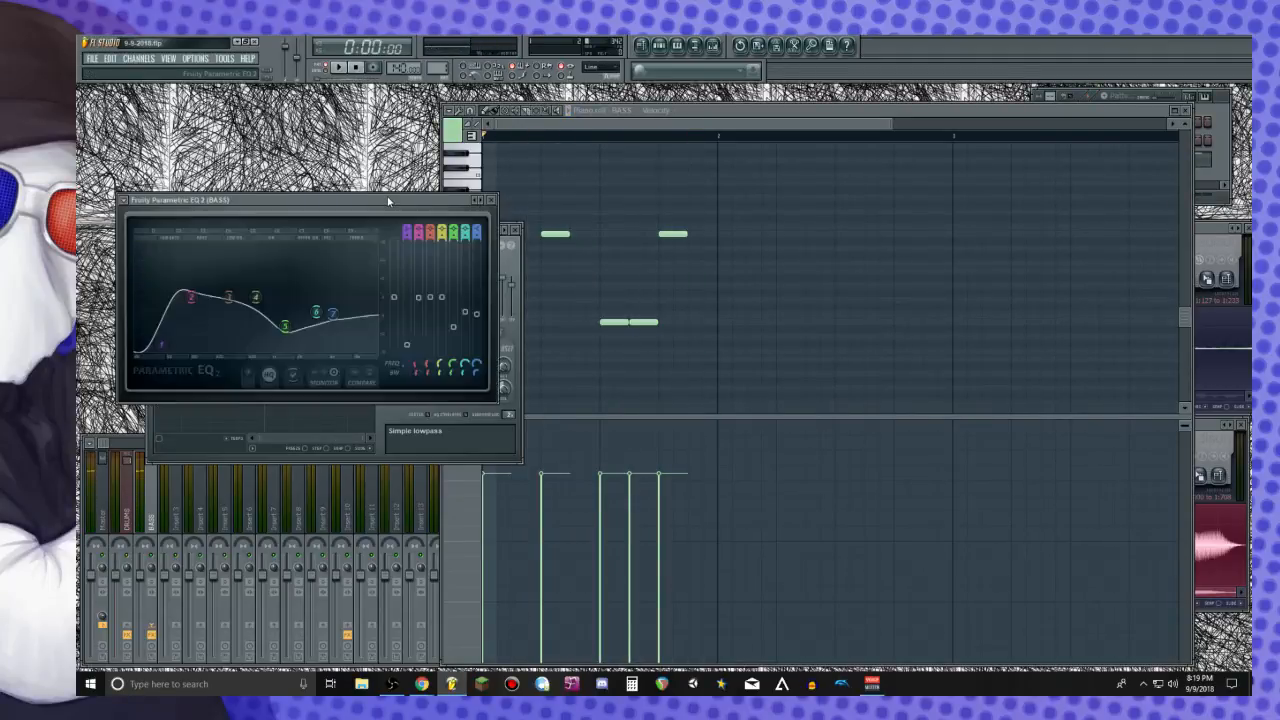
pyautogui.press('space')
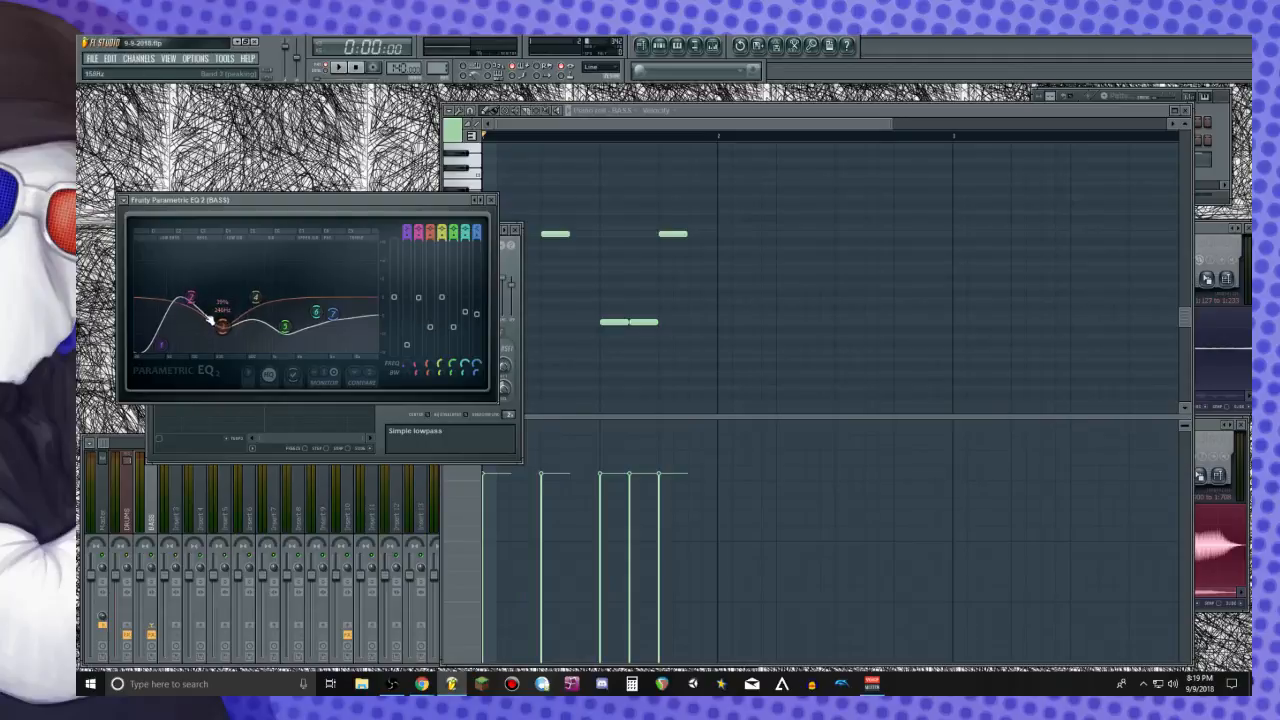
pyautogui.press('space')
pyautogui.moveTo(223, 327)
pyautogui.mouseDown()
pyautogui.moveTo(224, 338)
pyautogui.moveTo(262, 306)
pyautogui.moveTo(232, 326)
pyautogui.moveTo(218, 317)
pyautogui.mouseUp()
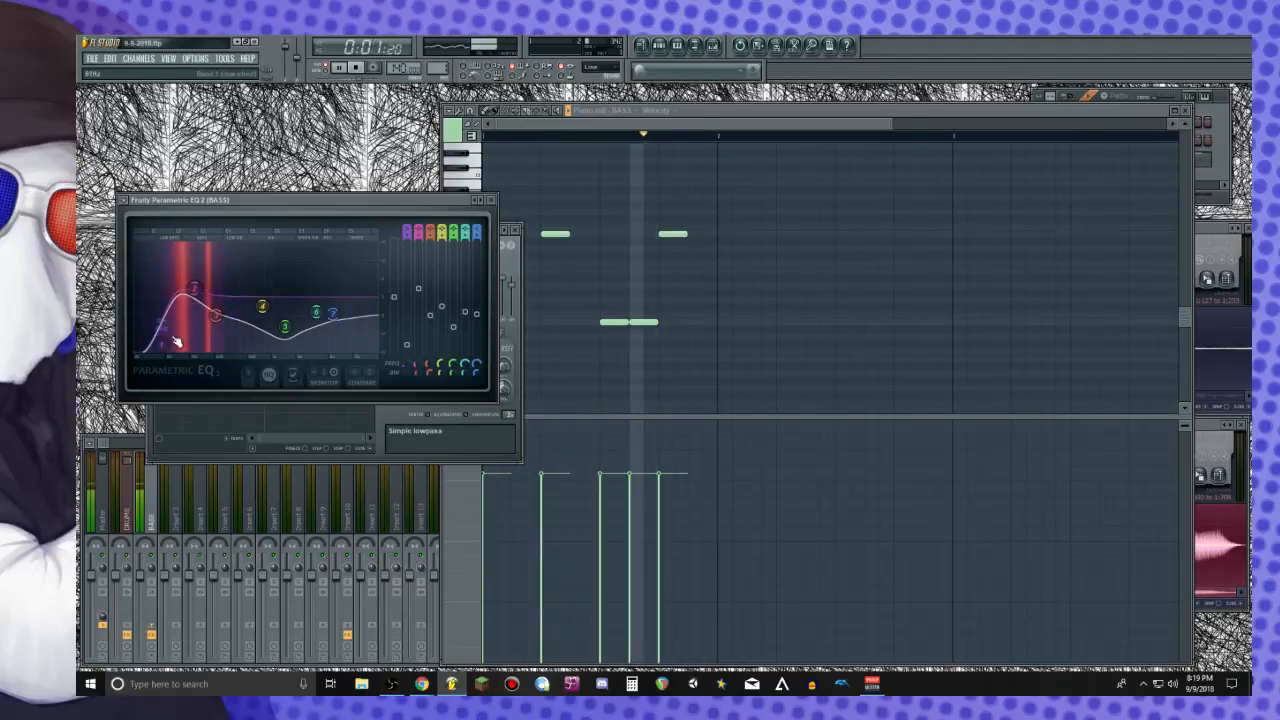
# Boost EQ band 2 in the bass range, shift bands 3 and 5 higher in frequency, and lower the main level to about -3.3 dB
pyautogui.moveTo(208, 291); pyautogui.dragTo(185, 272)
pyautogui.press('space')
pyautogui.moveTo(215, 315); pyautogui.dragTo(297, 314)
pyautogui.press('space')
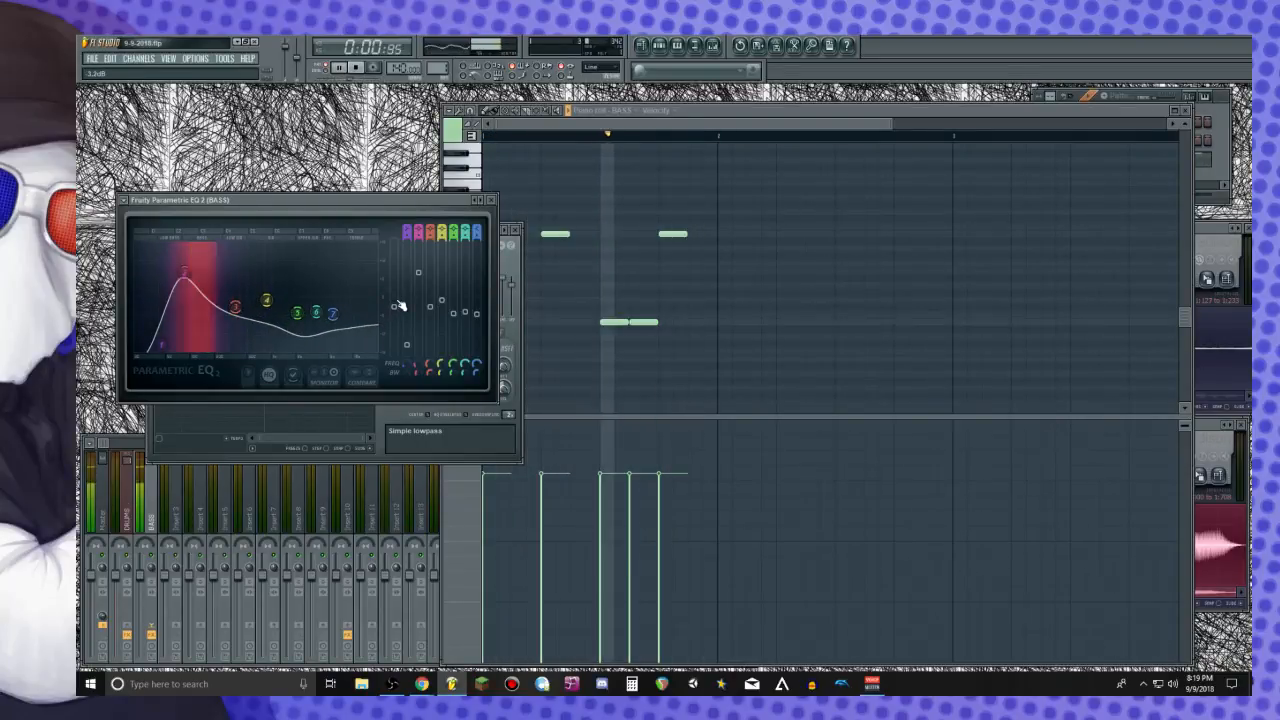
pyautogui.press('space')
# Load Fruity Fast Dist into the empty first effect slot of the BASS mixer track and audition it
pyautogui.press('F9')
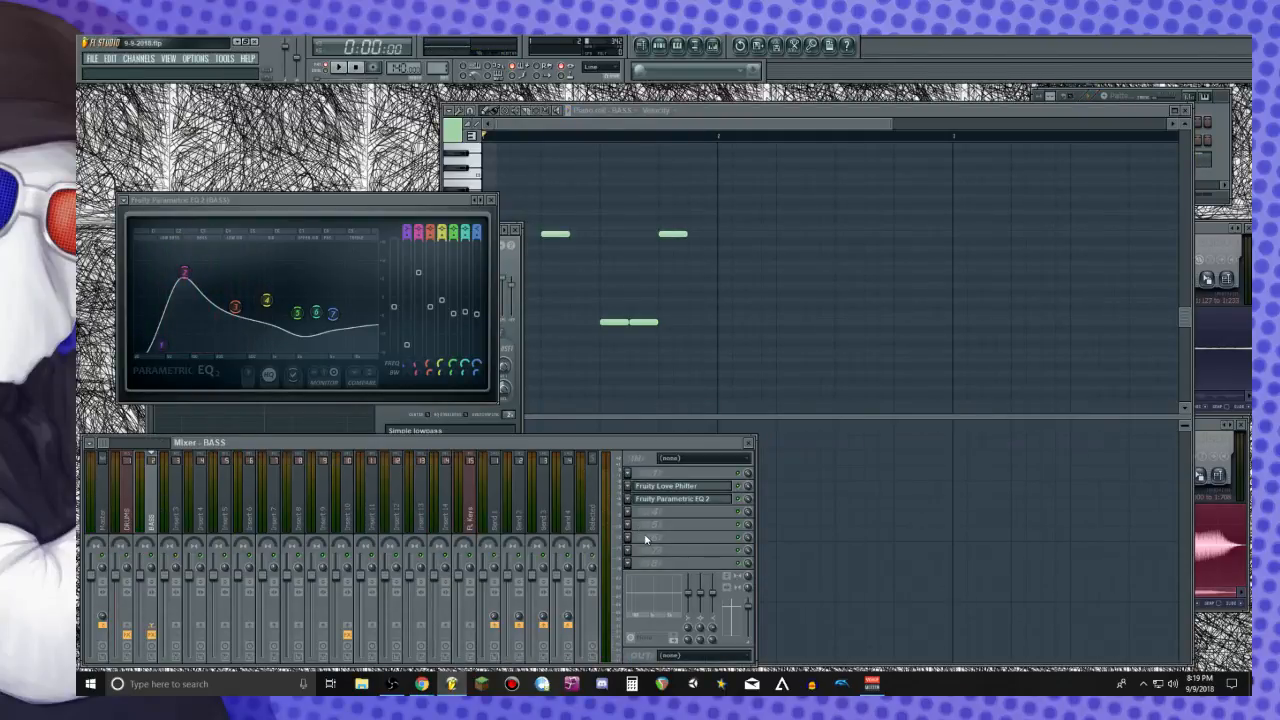
pyautogui.click(640, 492)
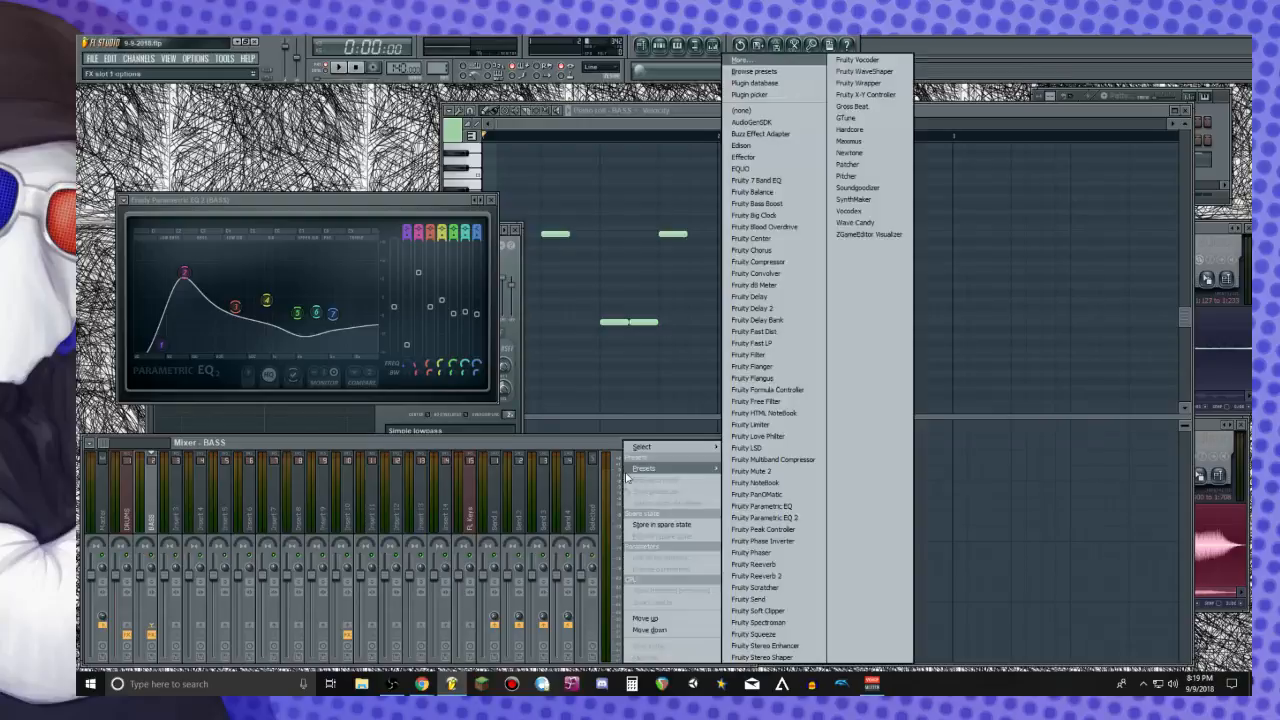
pyautogui.moveTo(650, 448)
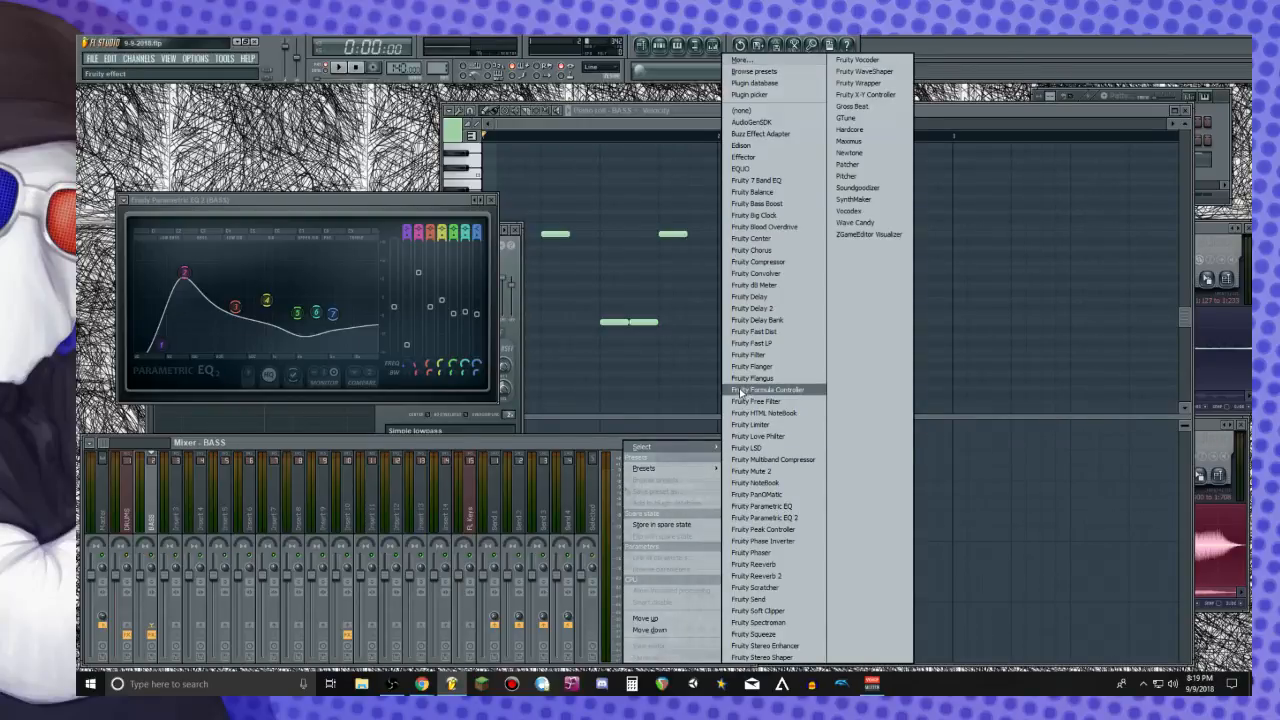
pyautogui.click(752, 331)
pyautogui.press('space')
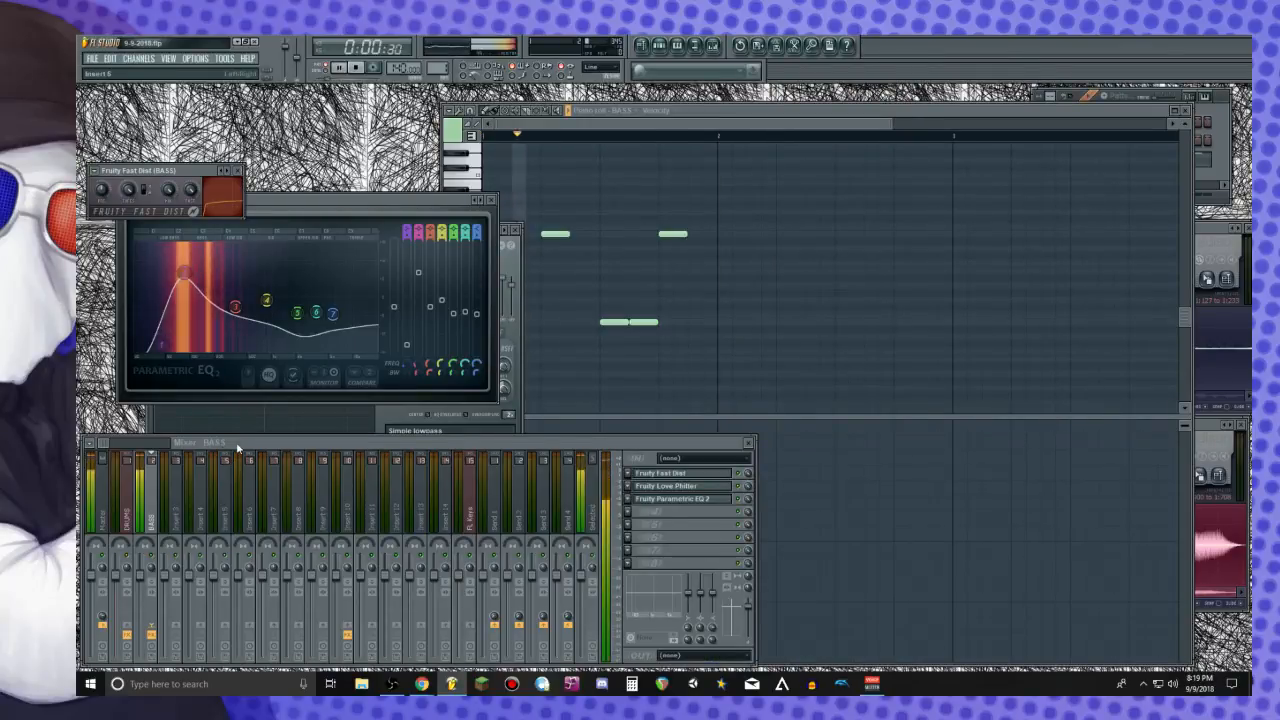
pyautogui.press('space')
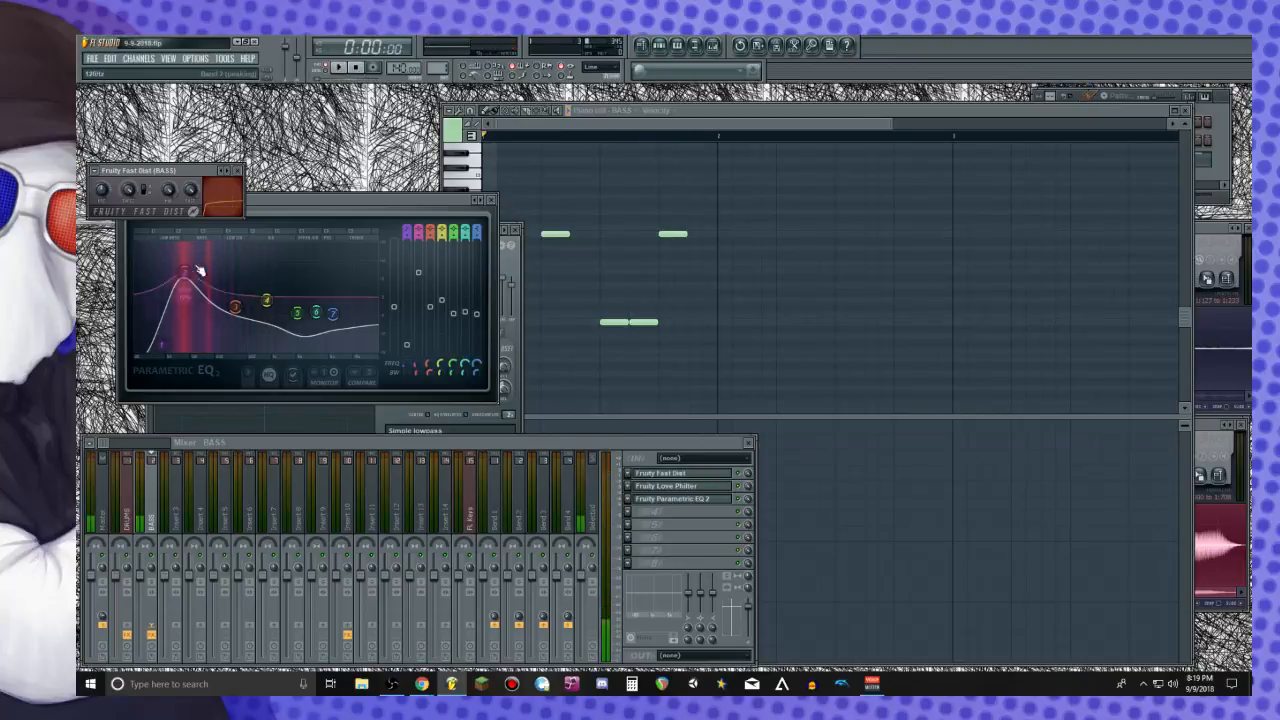
# Adjust the Fruity Fast Dist threshold and mix level while repeatedly playing the bass pattern
pyautogui.press('space')
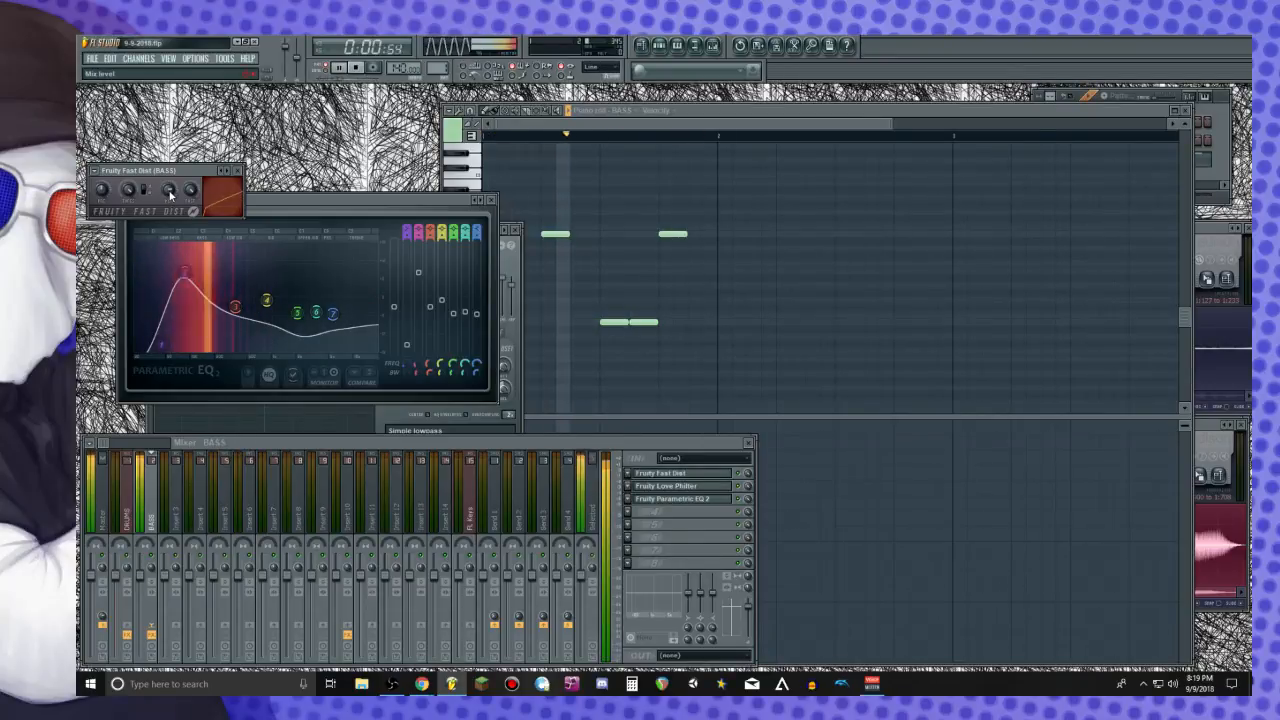
pyautogui.press('space')
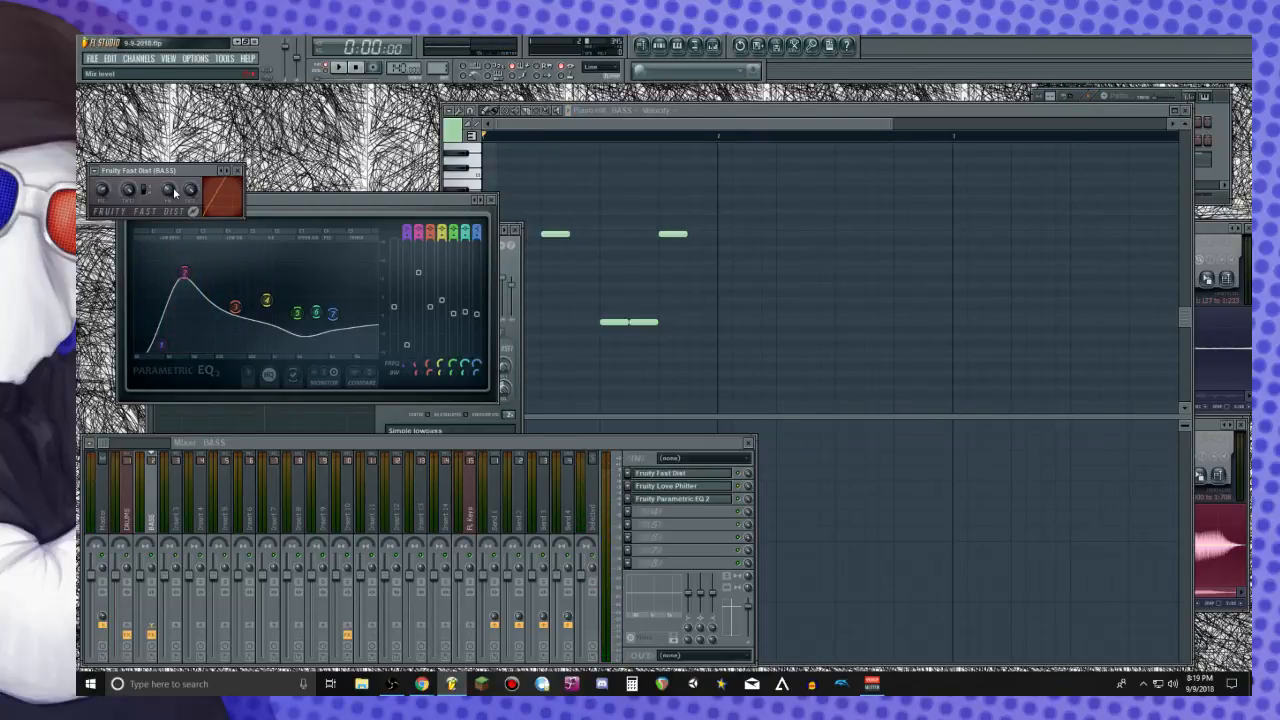
pyautogui.press('space')
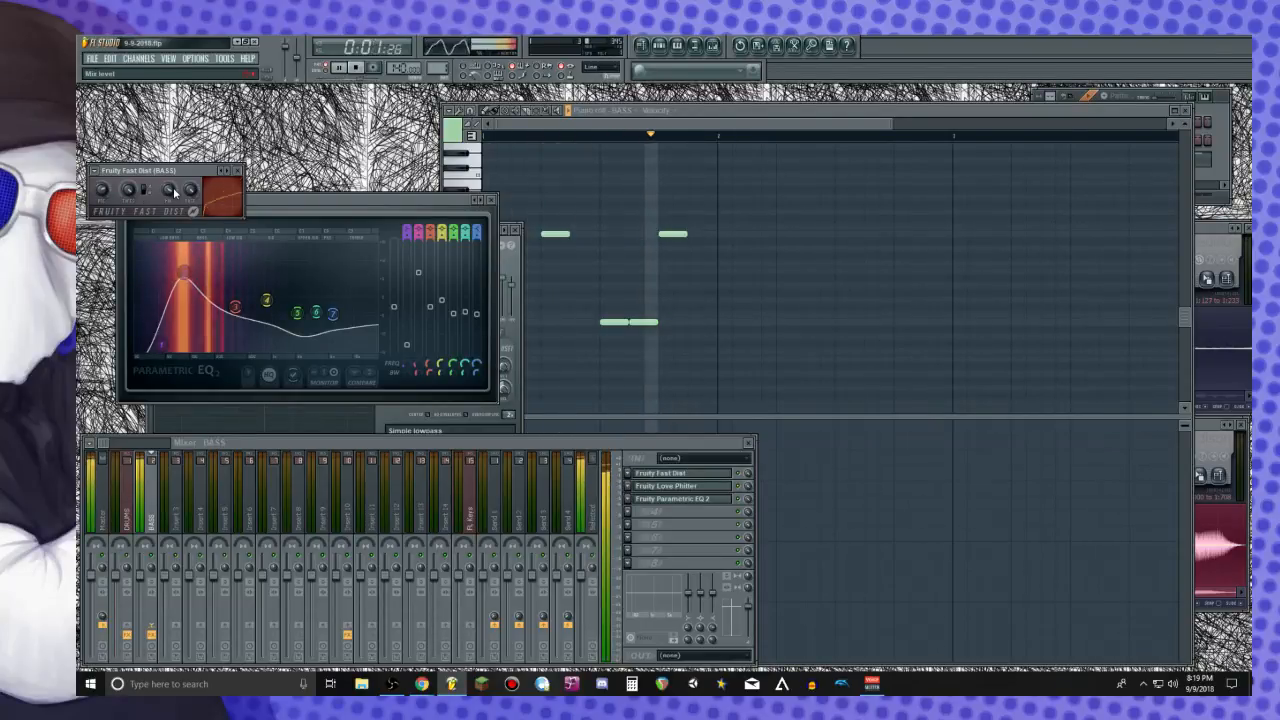
pyautogui.press('space')
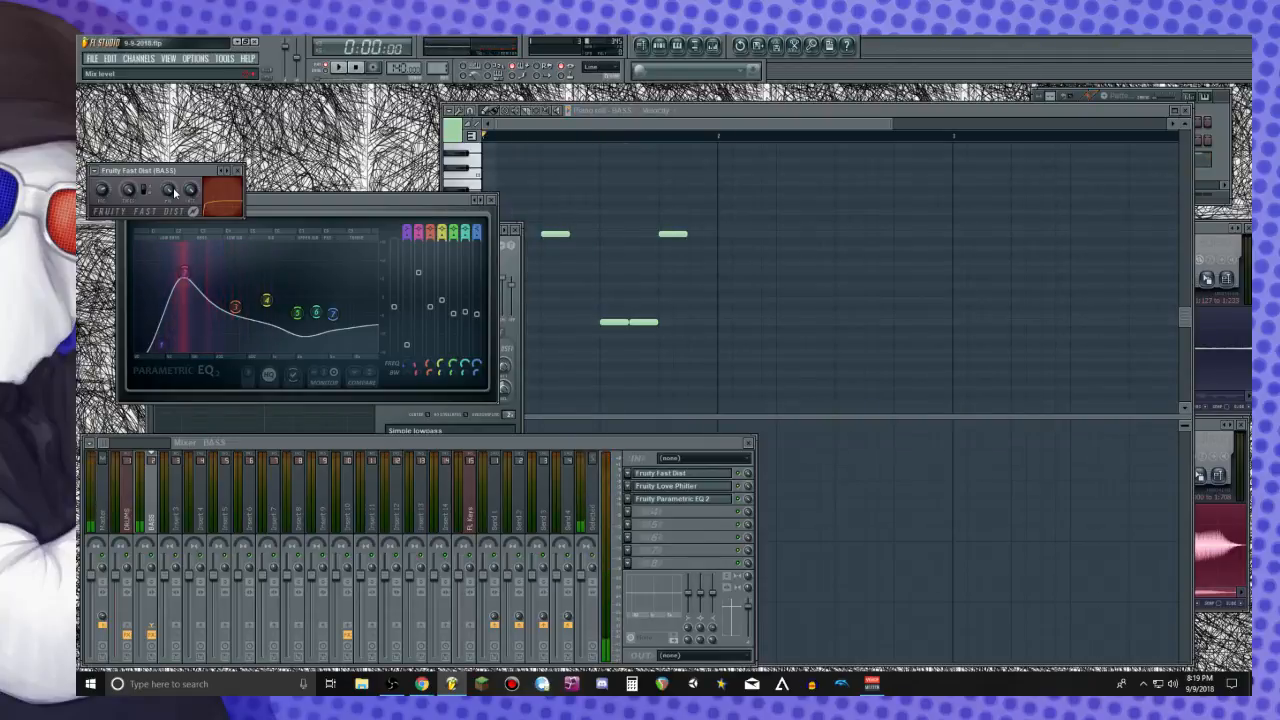
pyautogui.press('space')
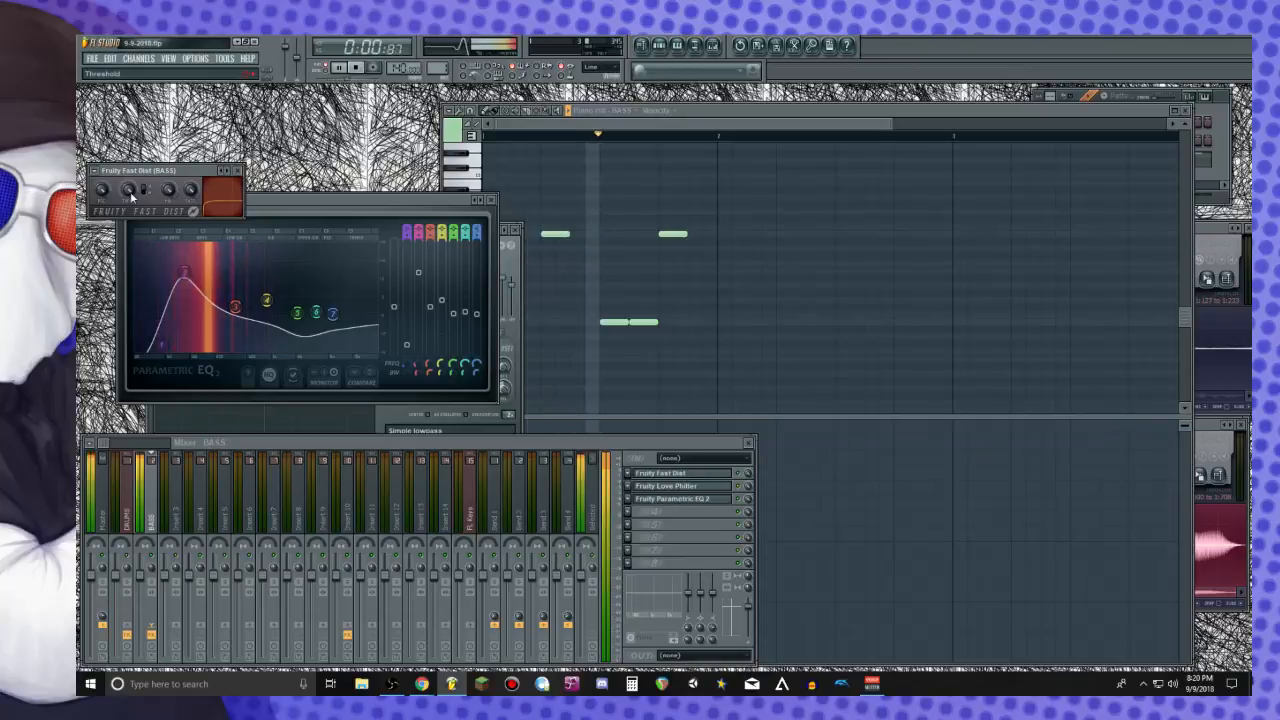
pyautogui.press('space')
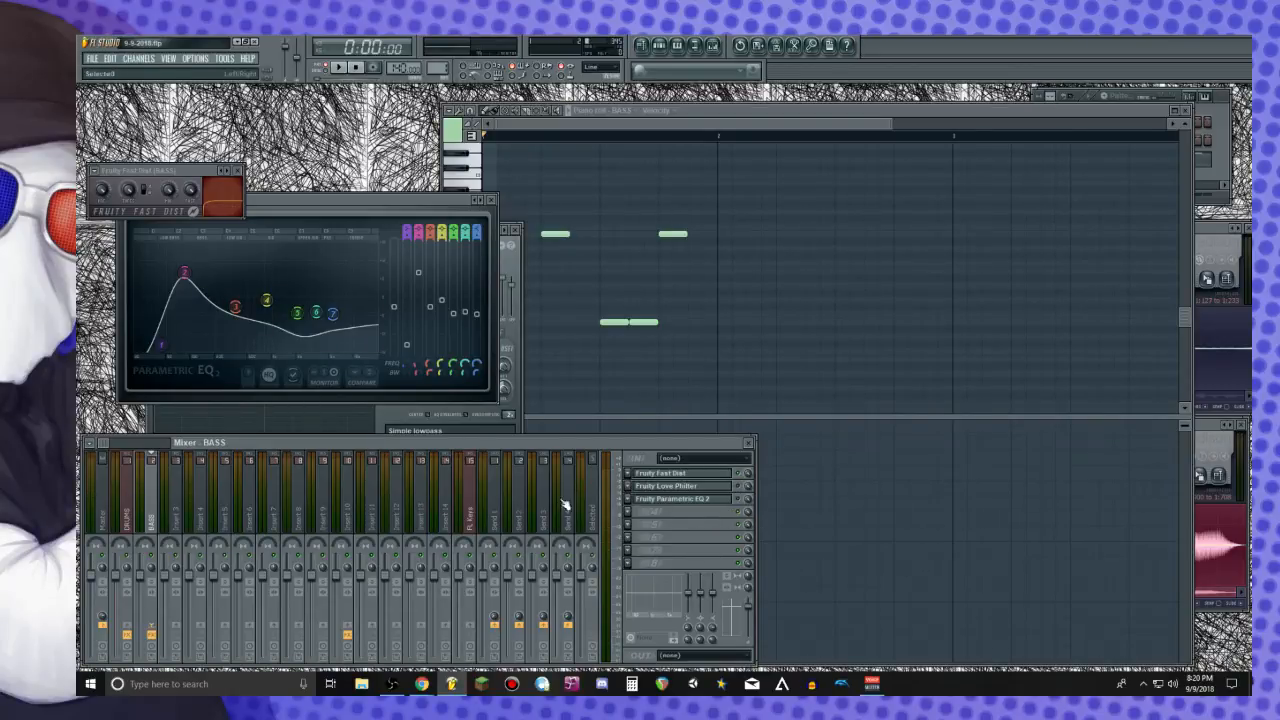
# Move Fruity Fast Dist below Fruity Parametric EQ 2 in the BASS chain and adjust its slot mix level during playback
pyautogui.click(630, 478)
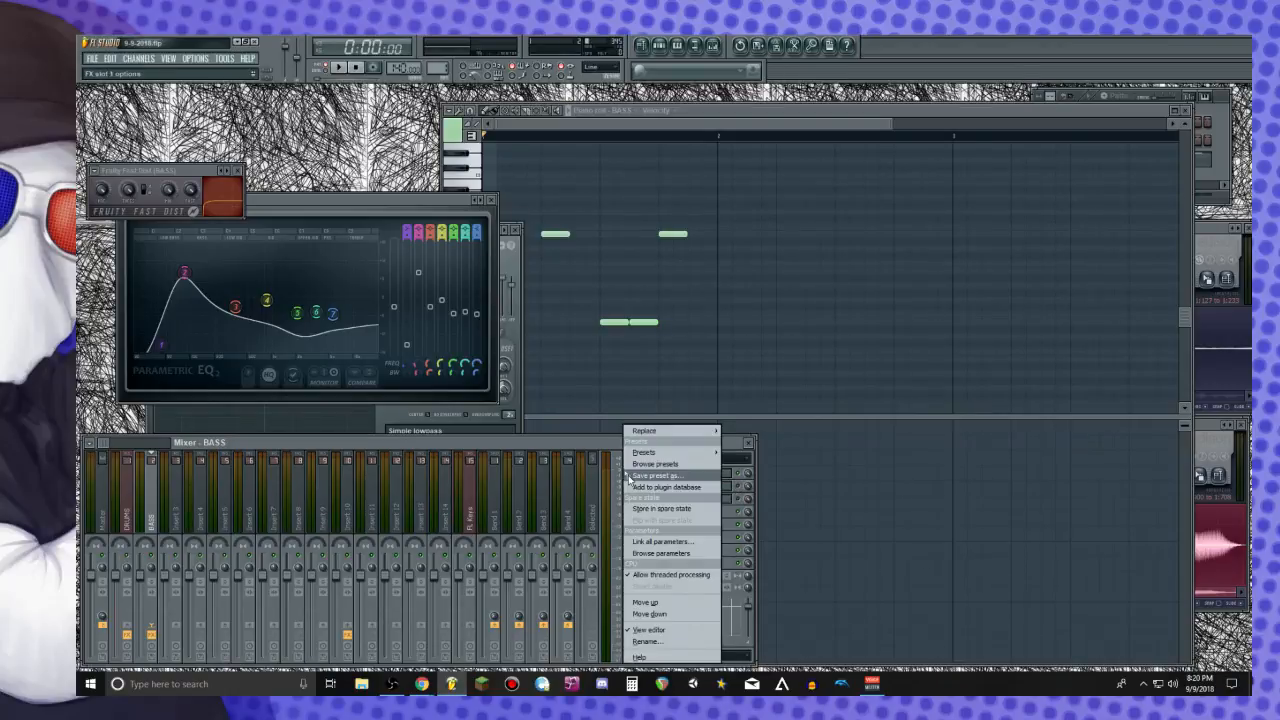
pyautogui.click(643, 529)
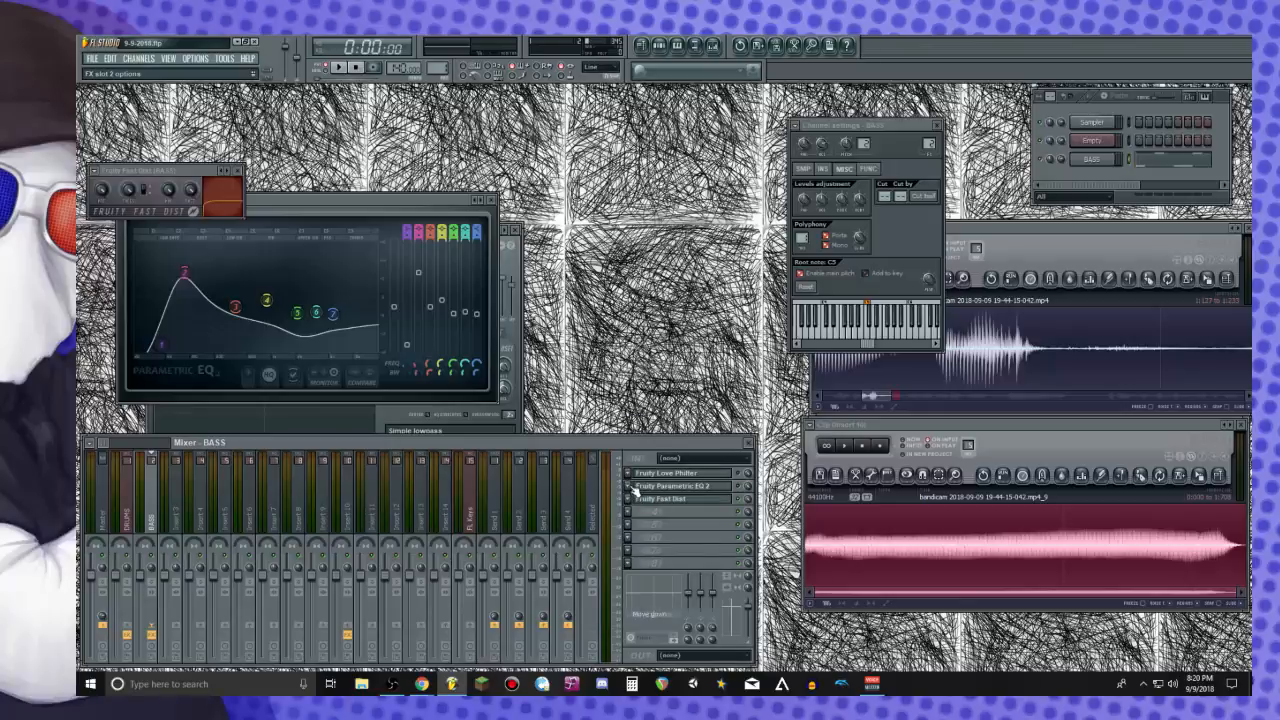
pyautogui.press('space')
pyautogui.press('space')
pyautogui.press('space')
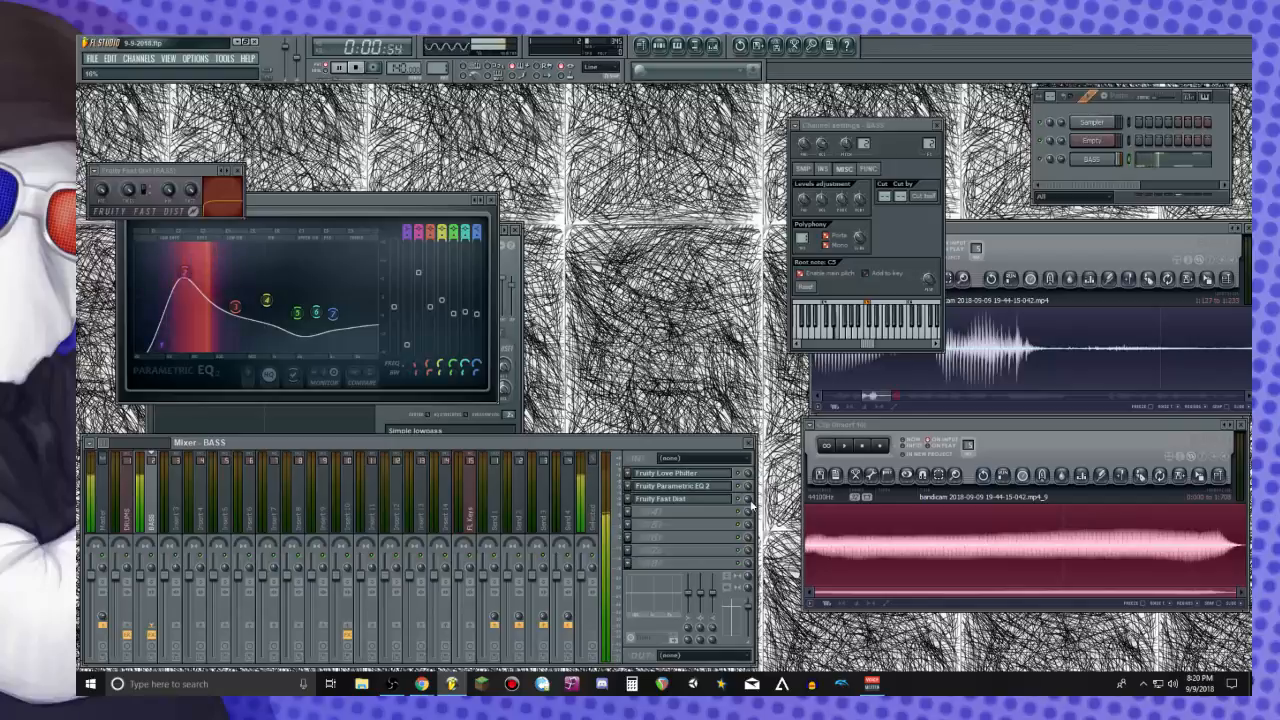
pyautogui.press('space')
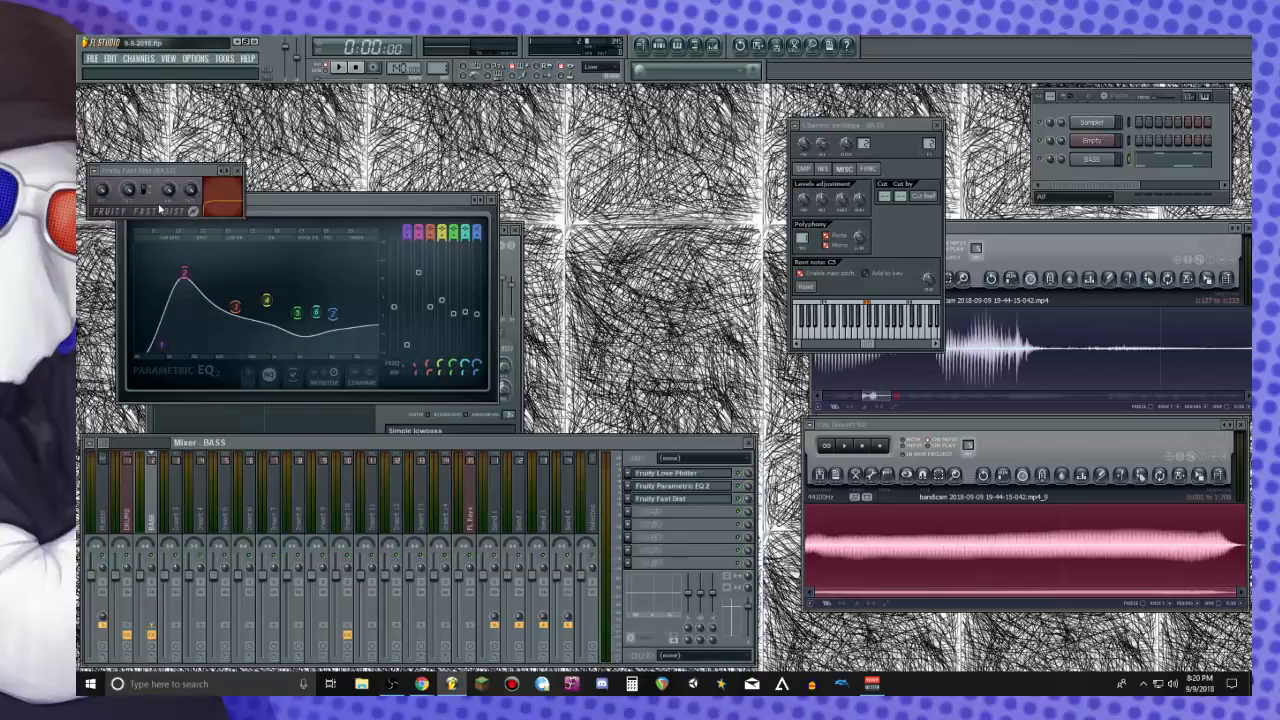
# Fine-tune the Fast Dist mix, post gain and slot mix level while auditioning the bass pattern
pyautogui.press('space')
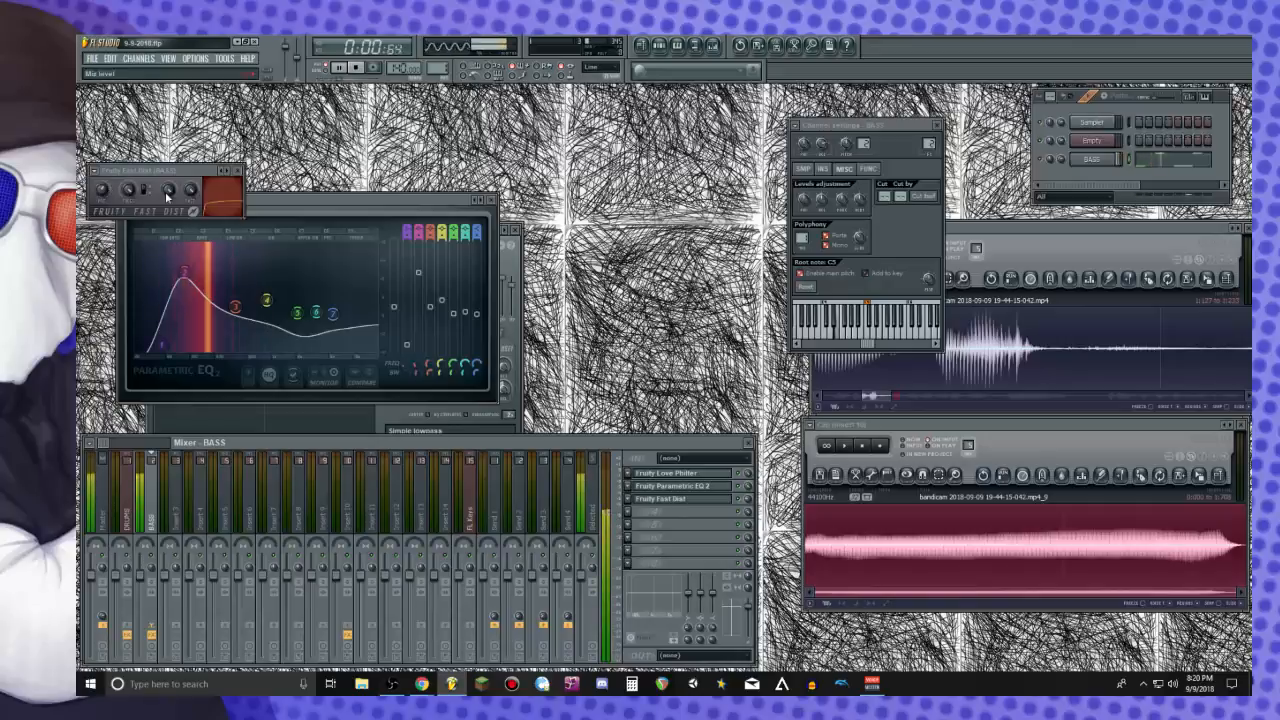
pyautogui.press('space')
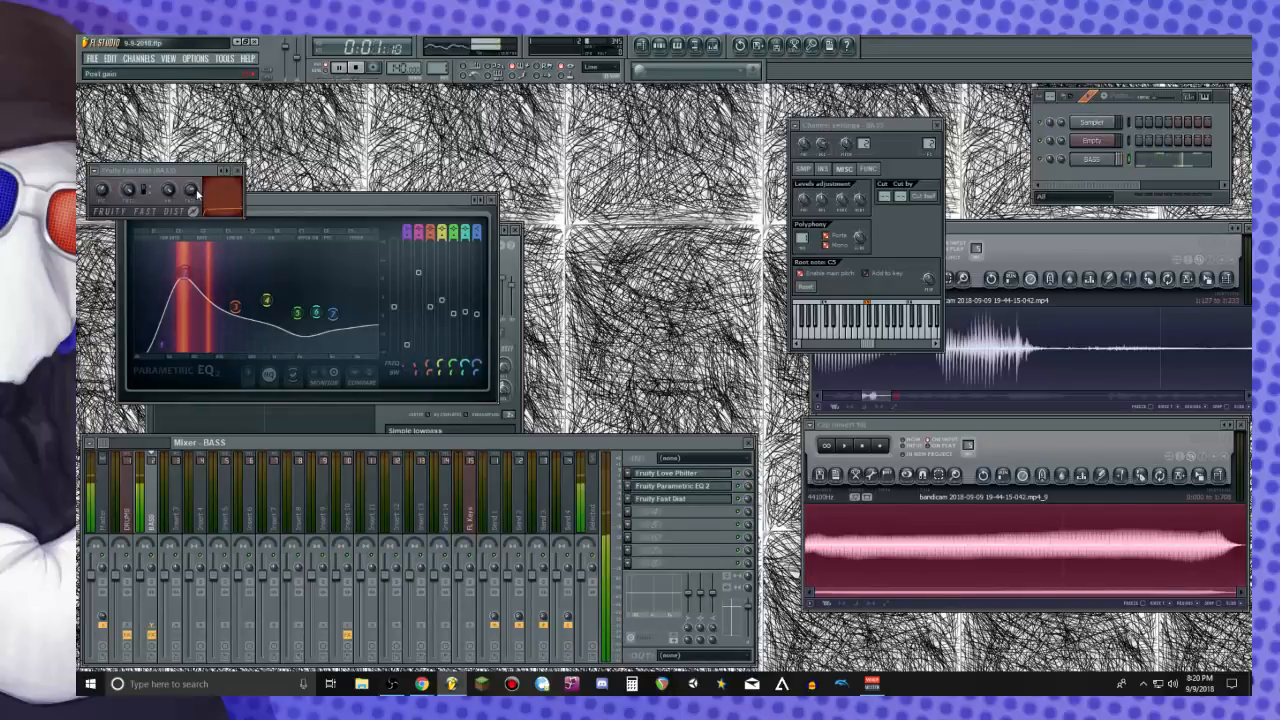
pyautogui.press('space')
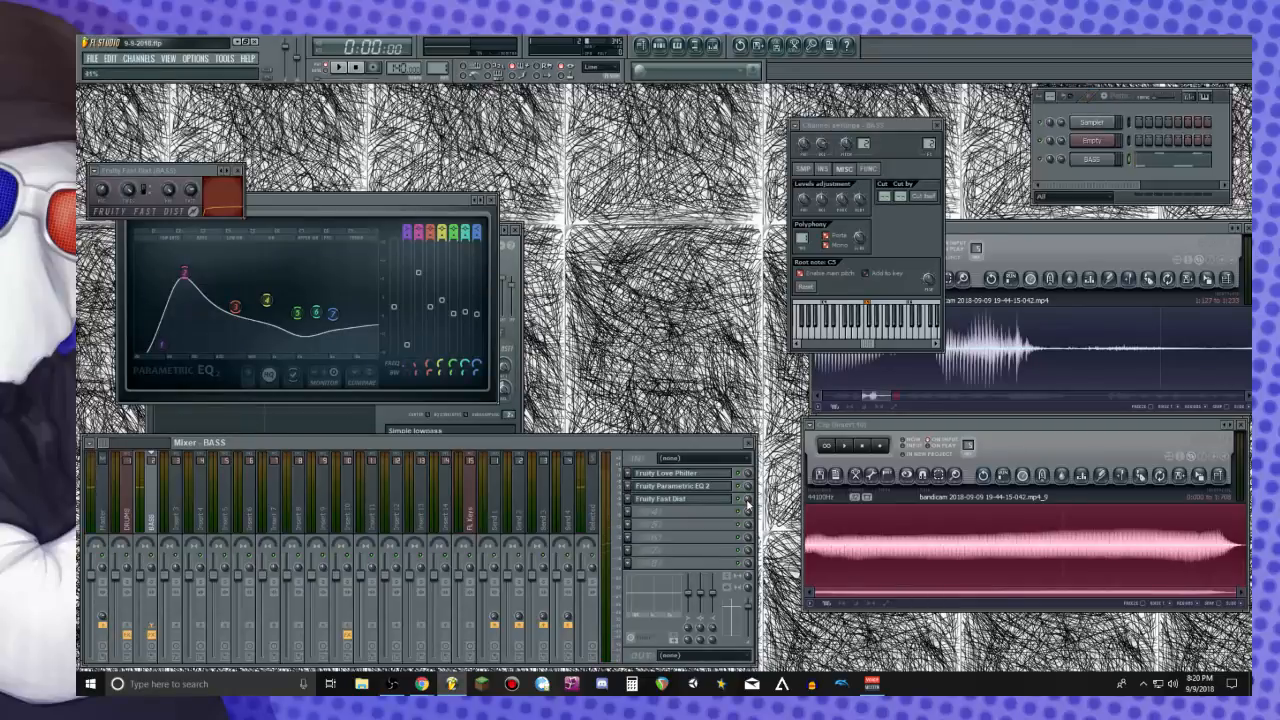
pyautogui.press('space')
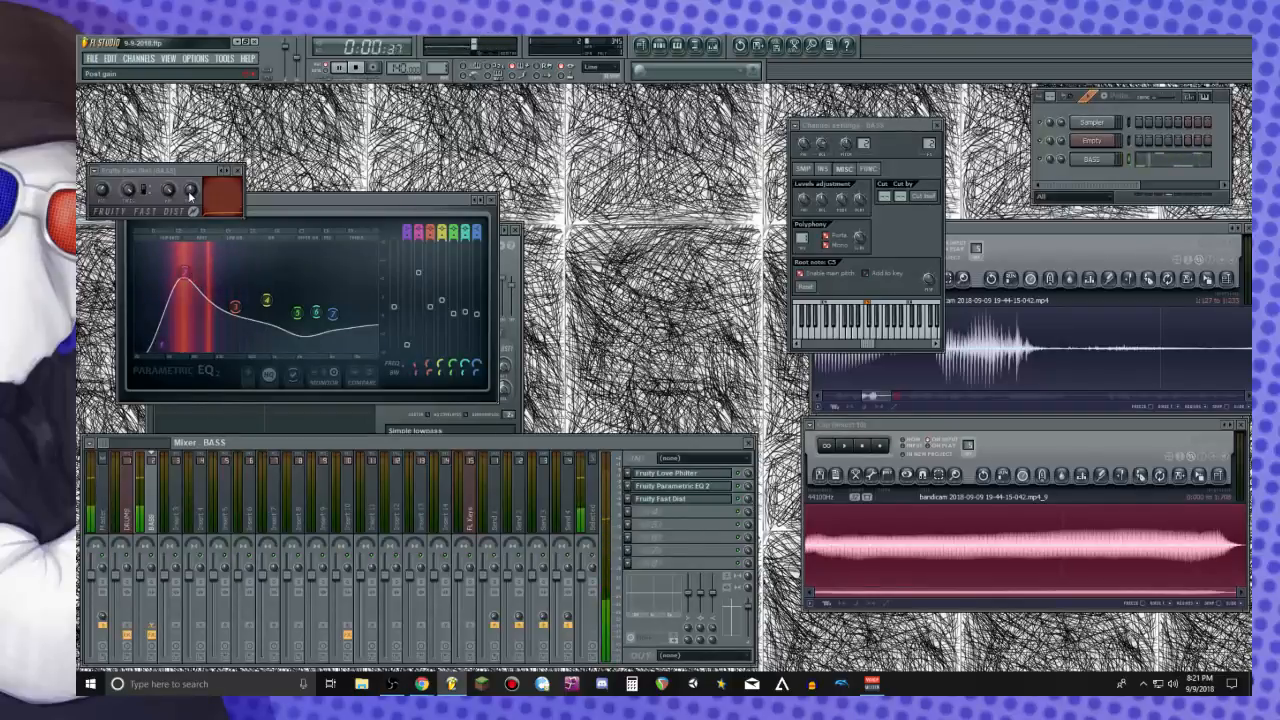
pyautogui.press('space')
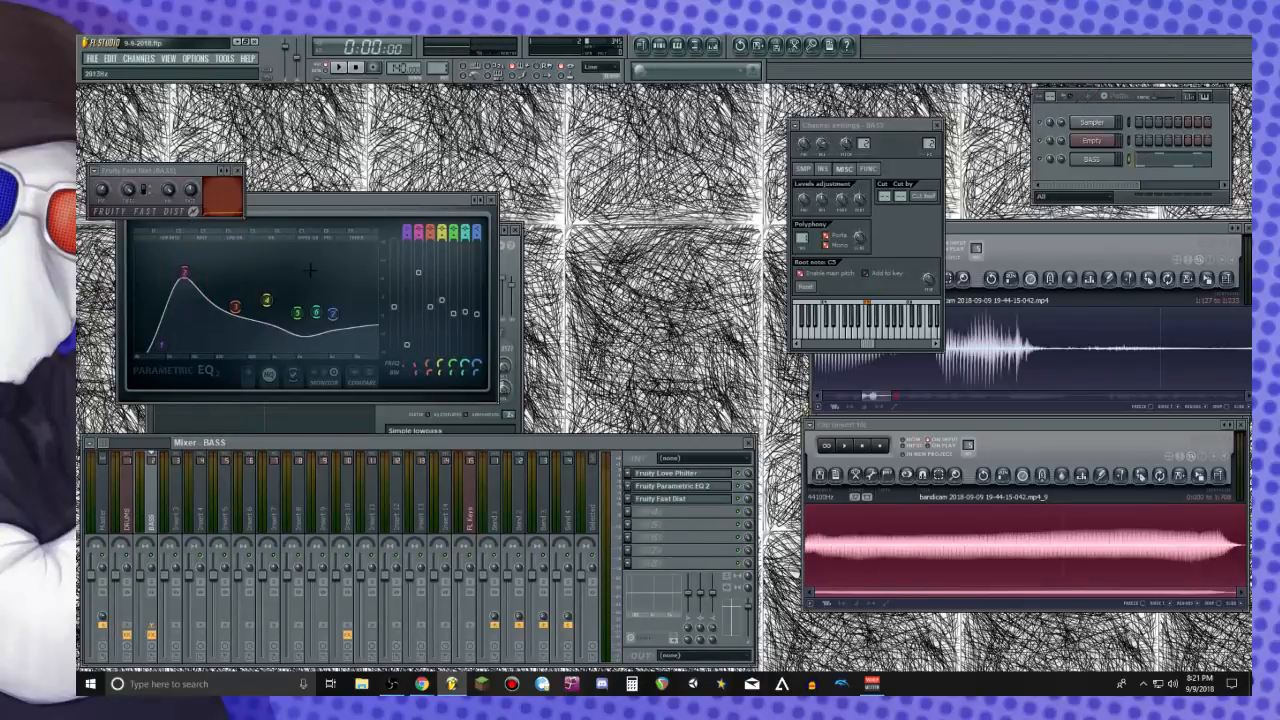
# Close the Fruity Fast Dist, Parametric EQ 2 and Love Philter windows
pyautogui.click(238, 172)
pyautogui.click(491, 201)
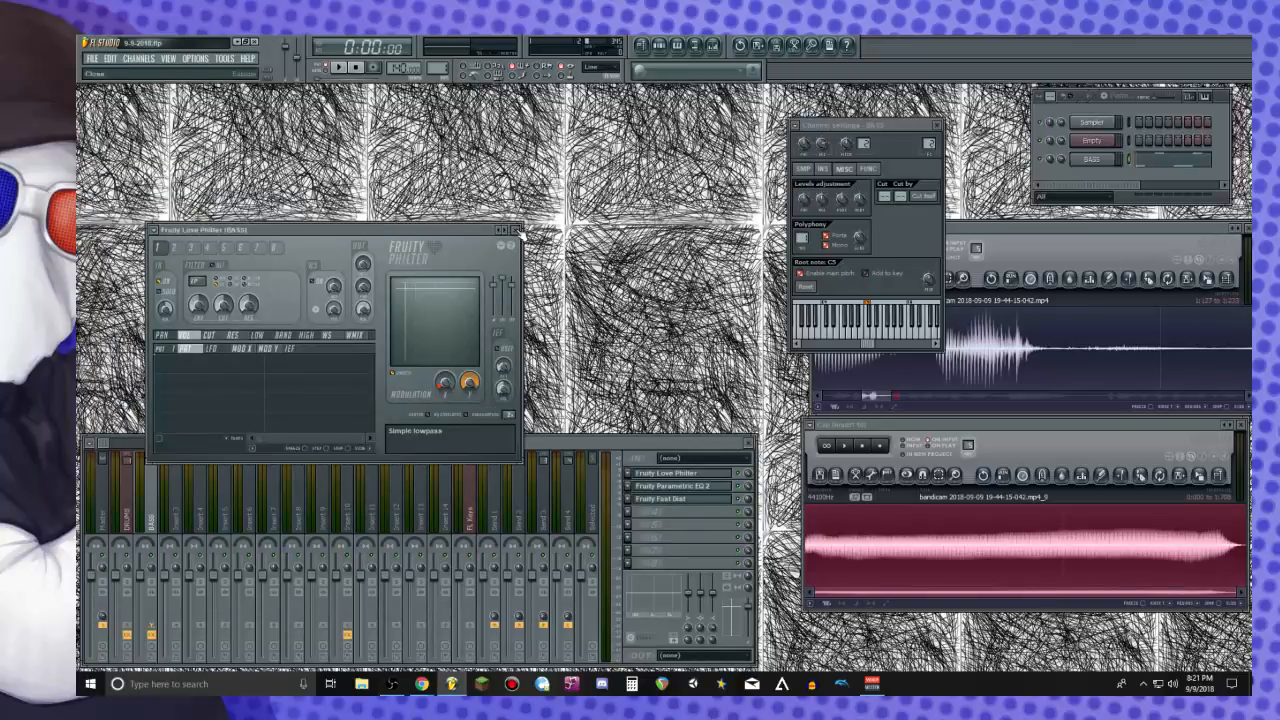
pyautogui.click(516, 230)
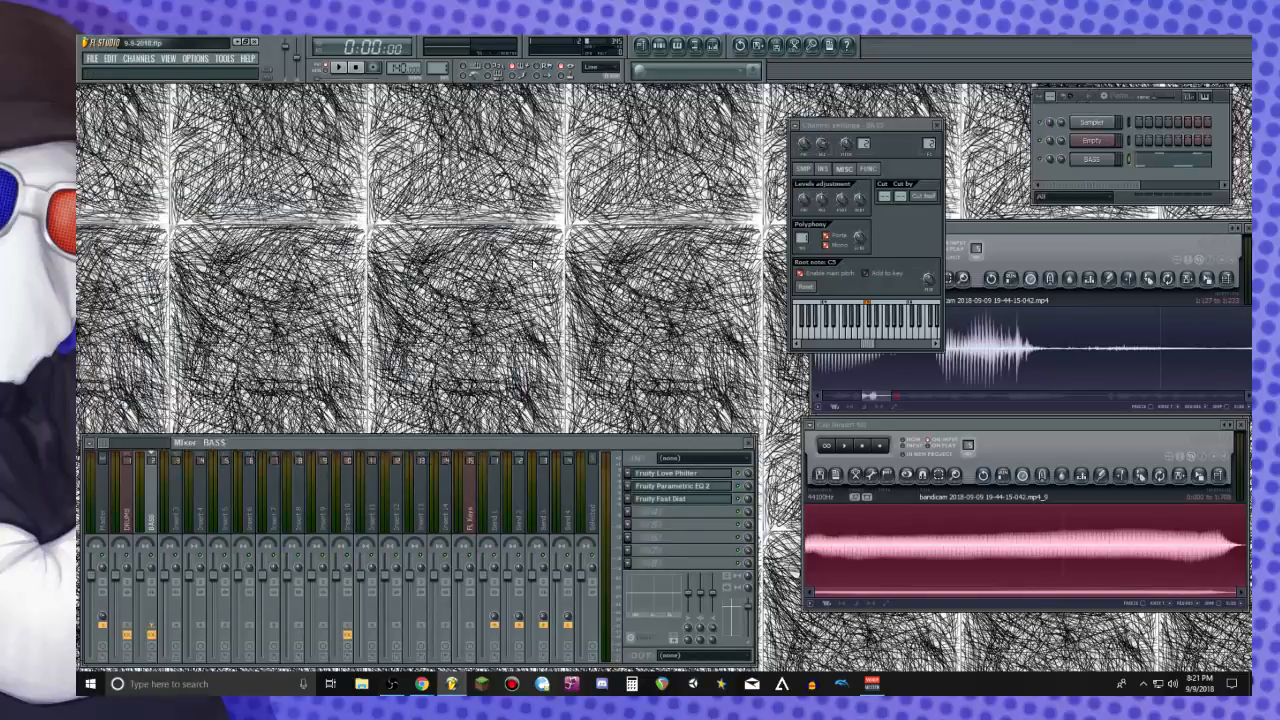
# Close the BASS channel settings, then select the sustained vocal note in the raw recording and audition it
pyautogui.click(933, 127)
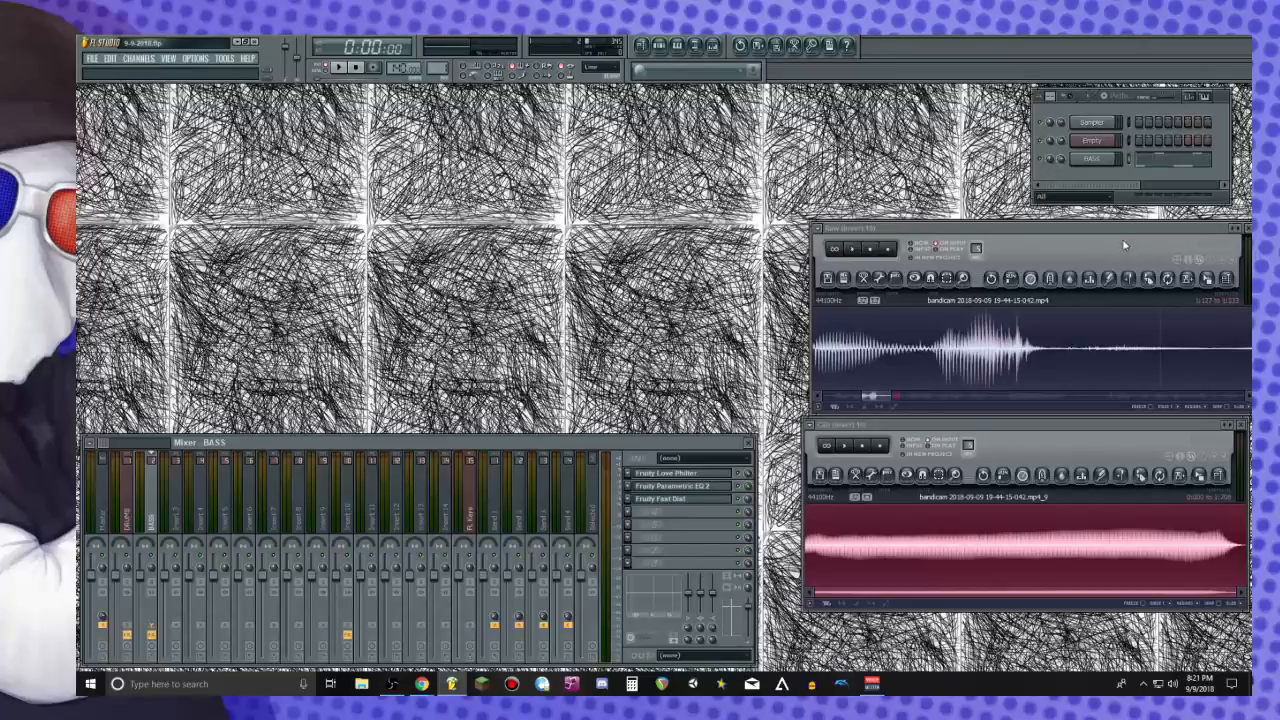
pyautogui.click(1088, 263)
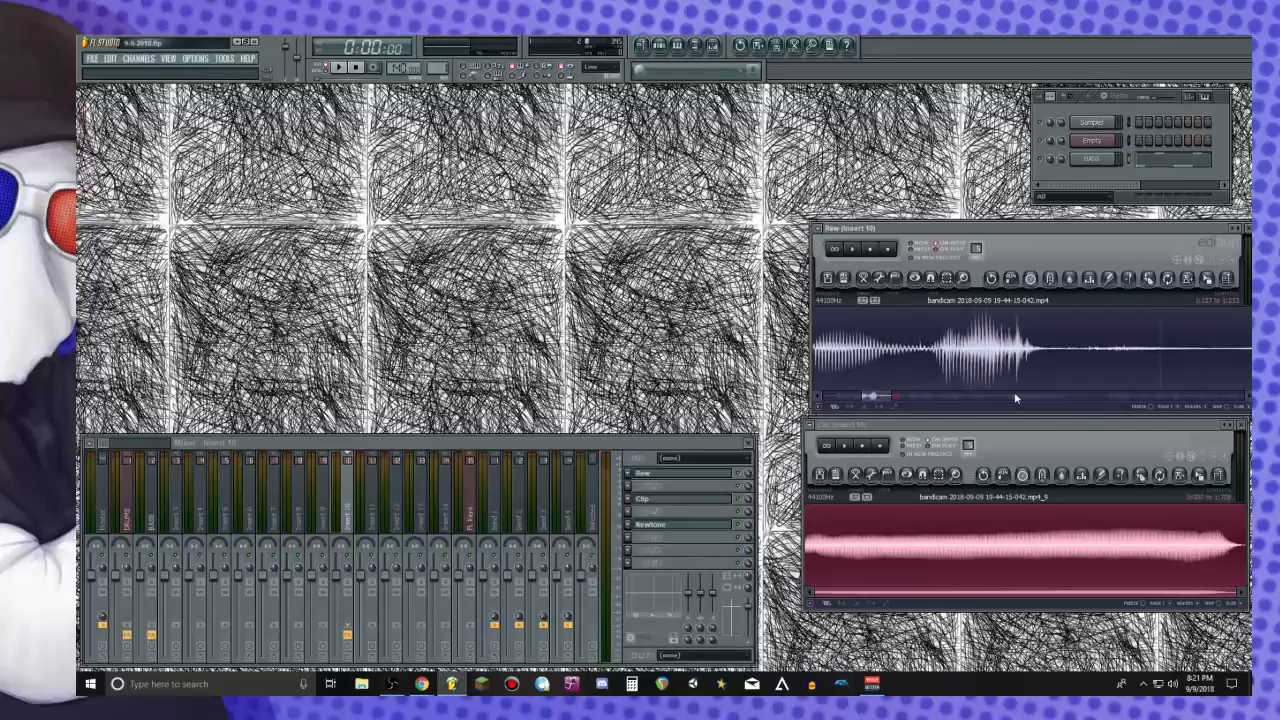
pyautogui.scroll(-7, 1049, 372)
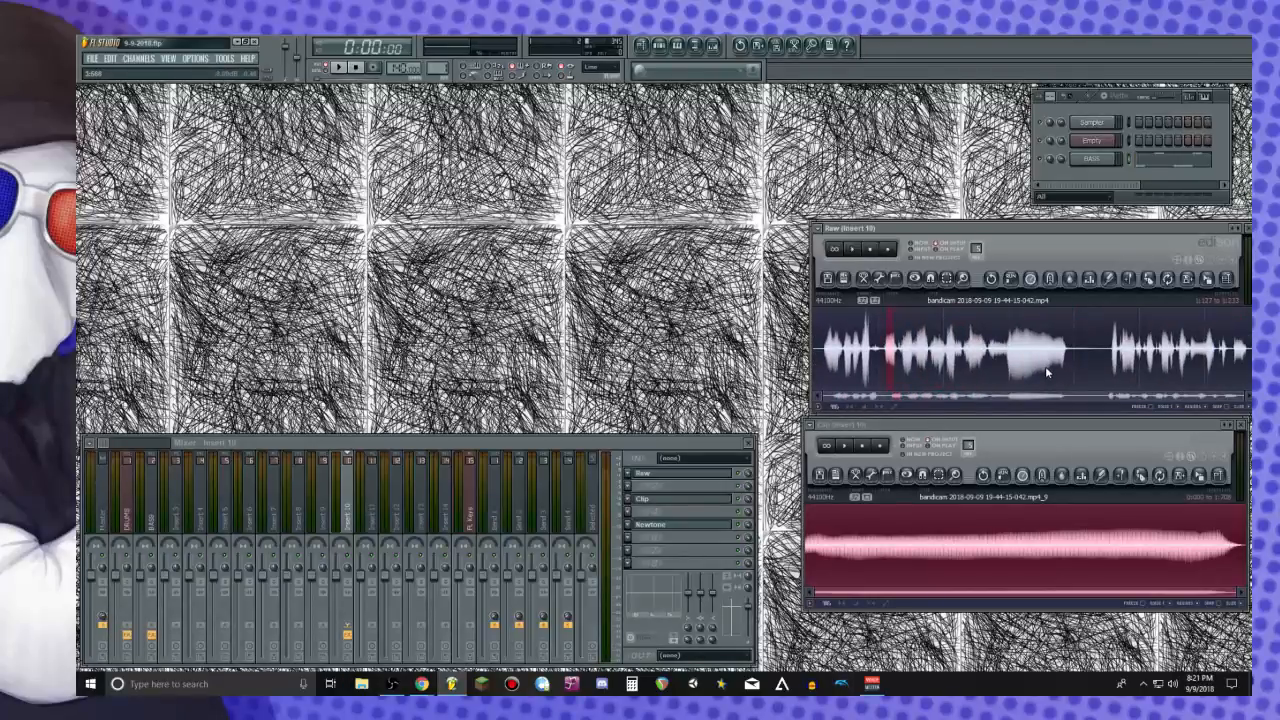
pyautogui.moveTo(1048, 366)
pyautogui.mouseDown()
pyautogui.moveTo(886, 366)
pyautogui.moveTo(1064, 365)
pyautogui.moveTo(1011, 365)
pyautogui.mouseUp()
pyautogui.press('space')
pyautogui.press('space')
pyautogui.press('space')
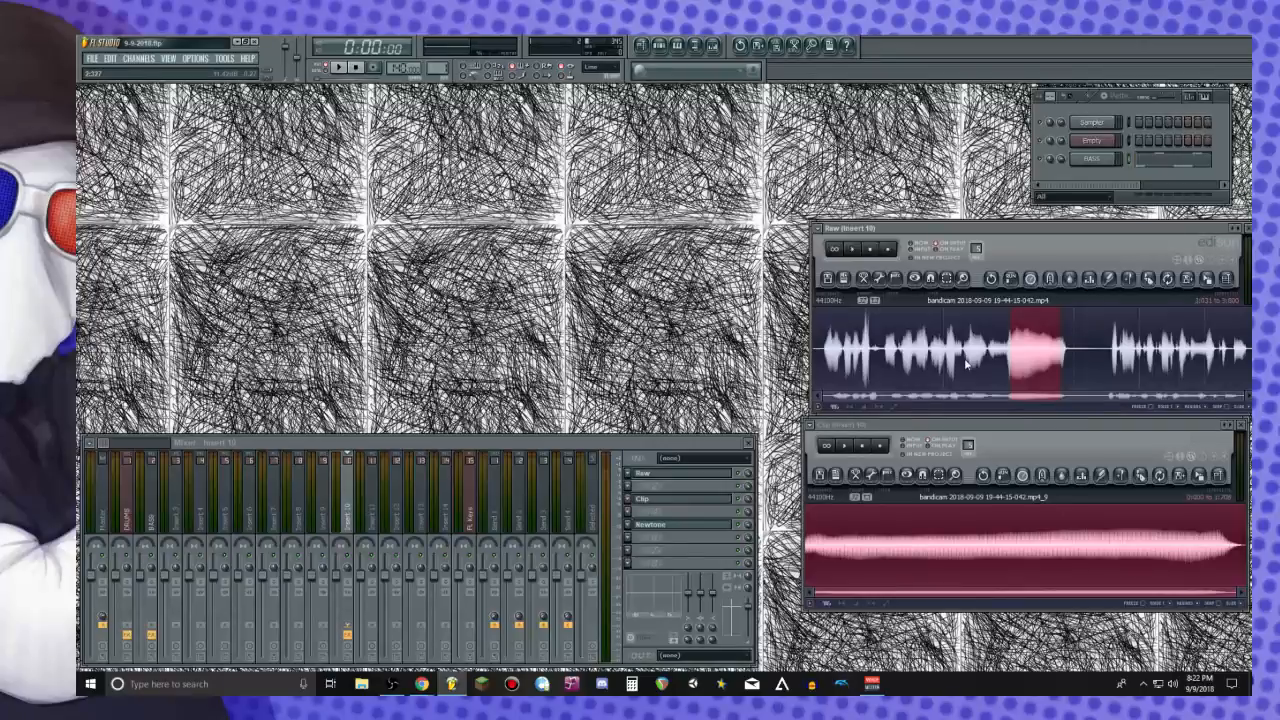
# Narrow the selection to the second half of the sustained note and play it
pyautogui.press('space')
pyautogui.rightClick(1037, 362)
pyautogui.moveTo(1037, 362); pyautogui.dragTo(1041, 363)
pyautogui.press('space')
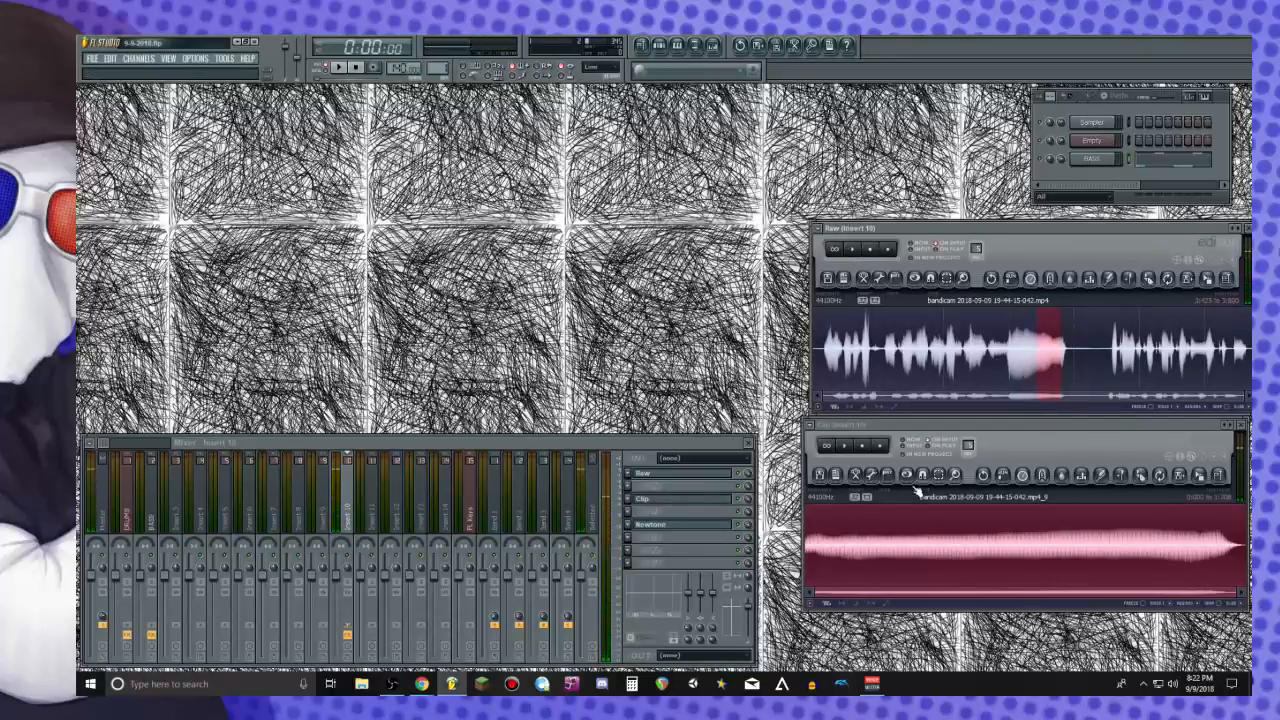
# Open Newtone on the mixer track, copy the selected audio into the Clip editor and play it
pyautogui.click(660, 524)
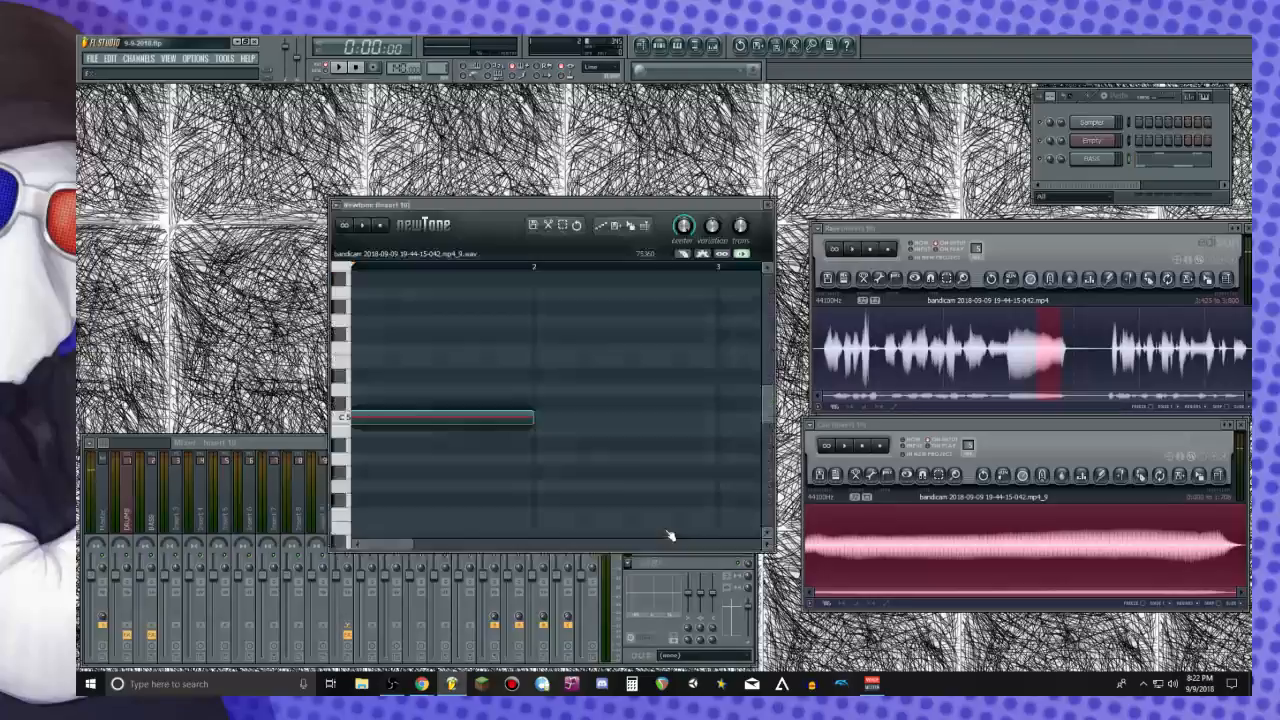
pyautogui.moveTo(1207, 280); pyautogui.dragTo(1089, 569)
pyautogui.click(1092, 446)
pyautogui.press('space')
pyautogui.press('space')
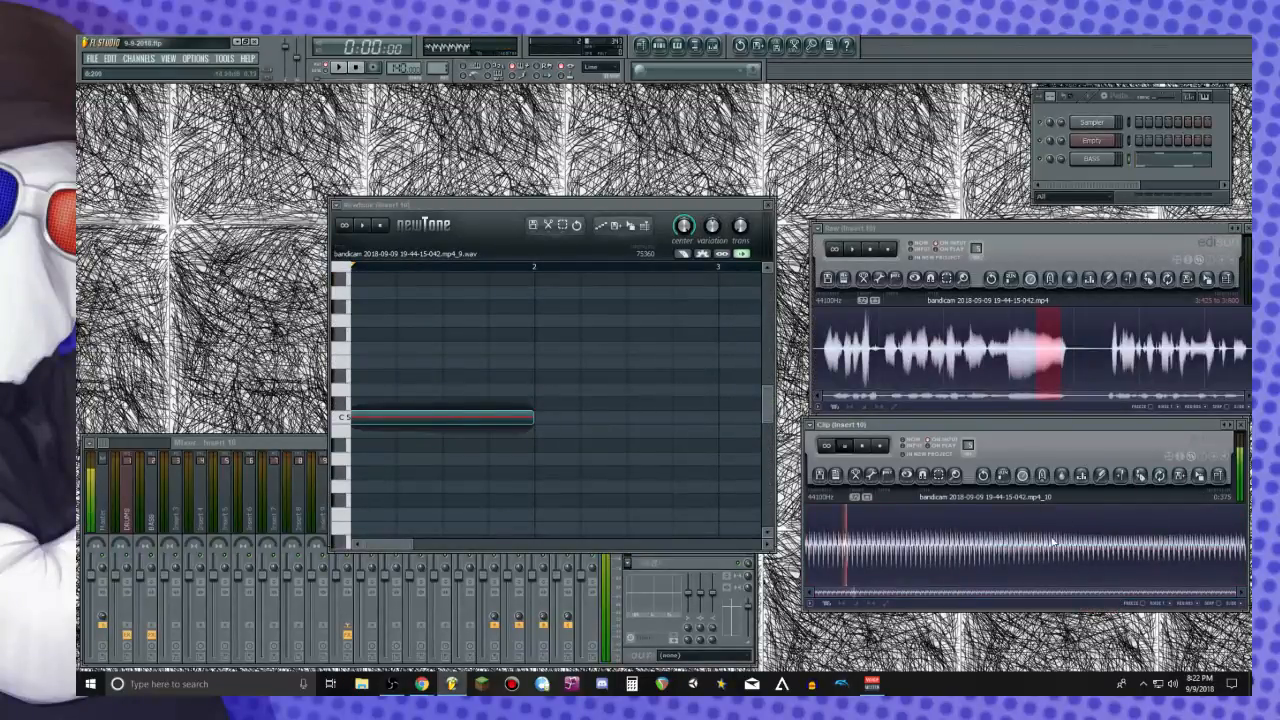
# Time-stretch the clip to 400% with the Pro transient method and play the result
pyautogui.click(1023, 476)
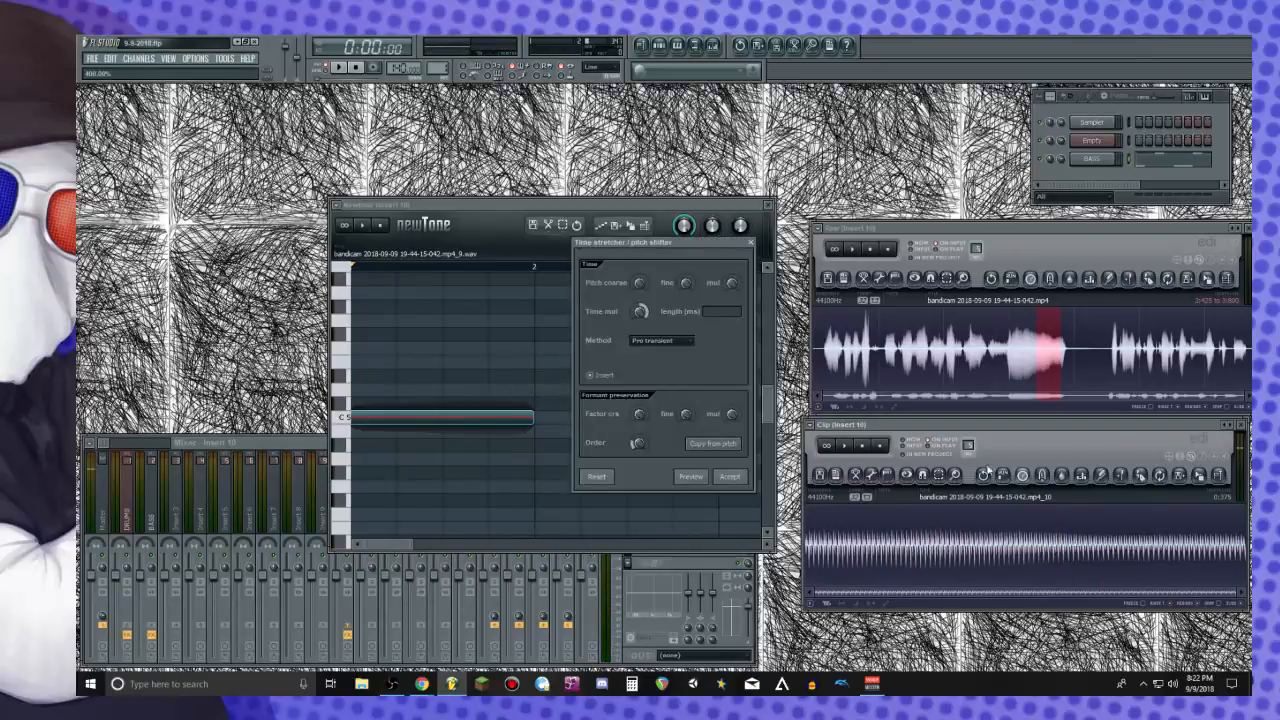
pyautogui.click(729, 477)
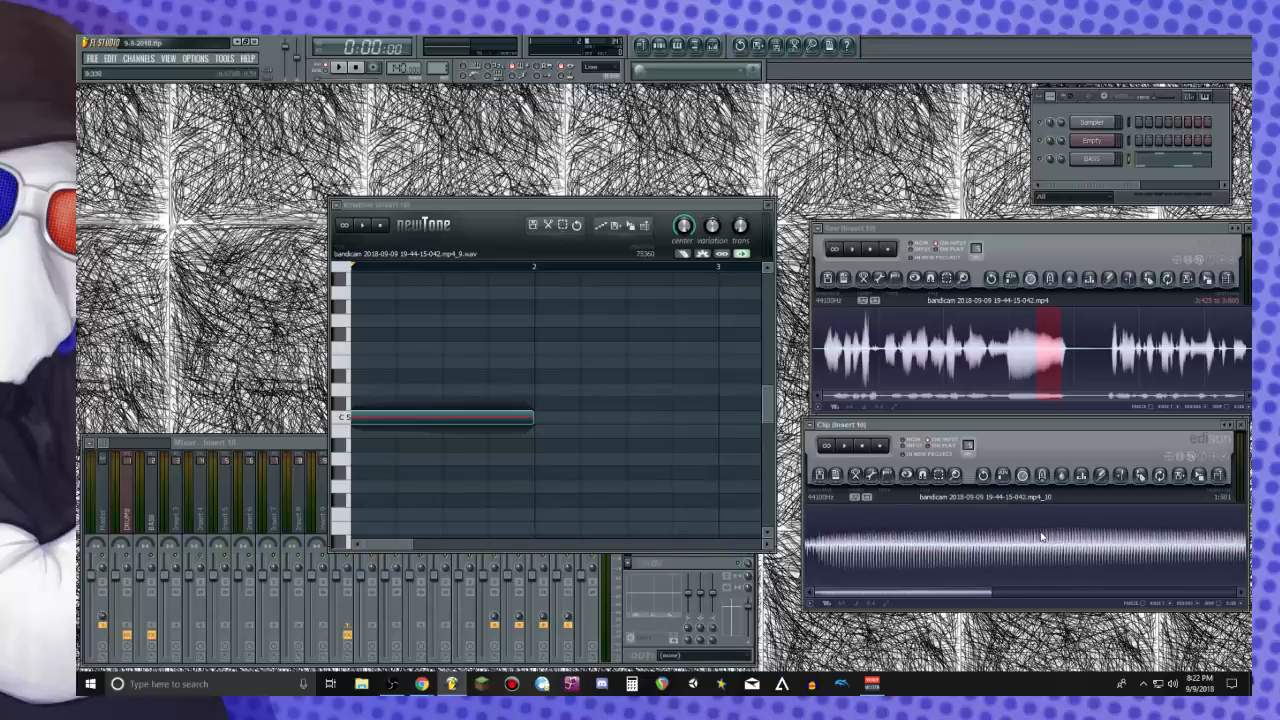
pyautogui.press('space')
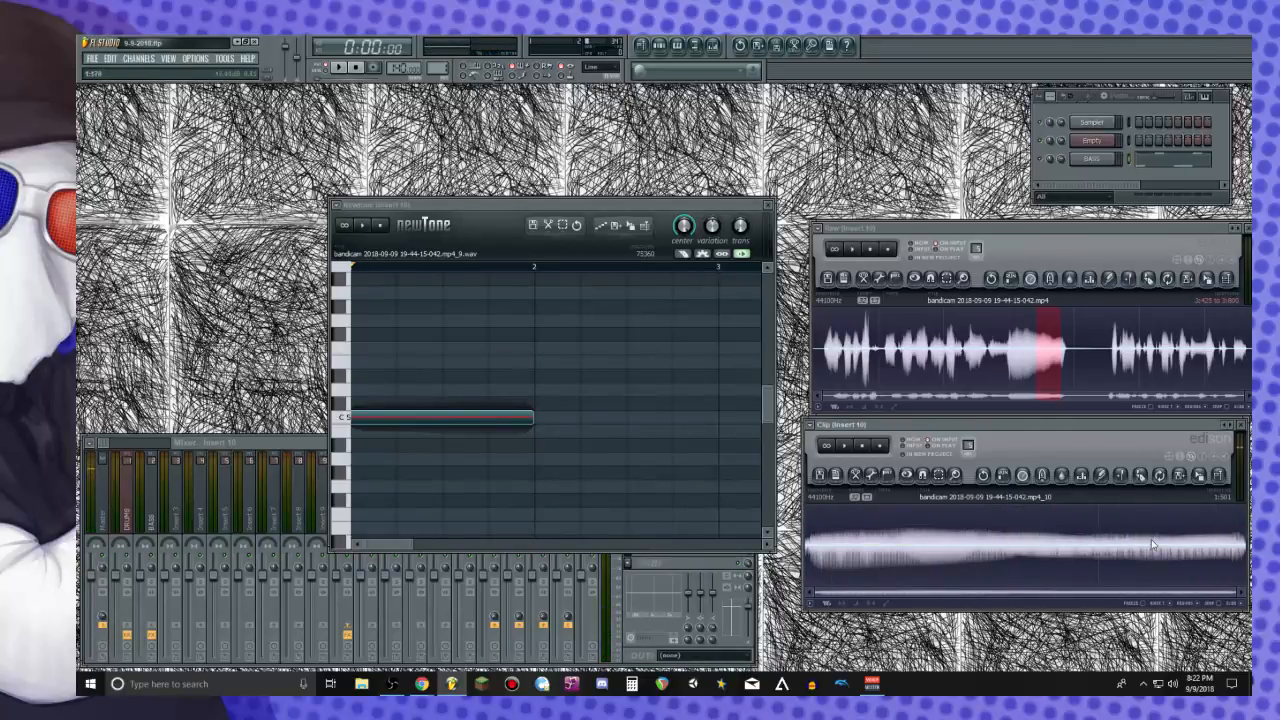
# Load the stretched clip into Newtone and move both detected notes up to C5
pyautogui.moveTo(1205, 485); pyautogui.dragTo(588, 514)
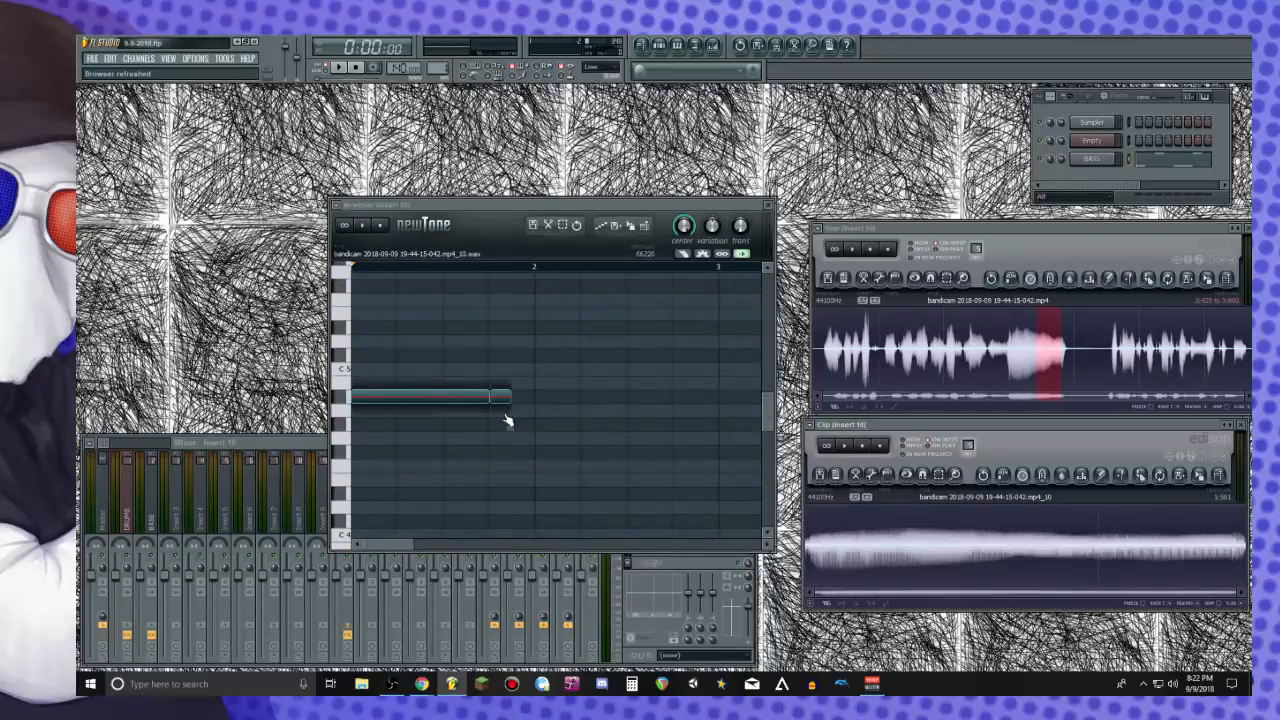
pyautogui.moveTo(365, 401); pyautogui.dragTo(362, 374)
pyautogui.moveTo(430, 396); pyautogui.dragTo(430, 369)
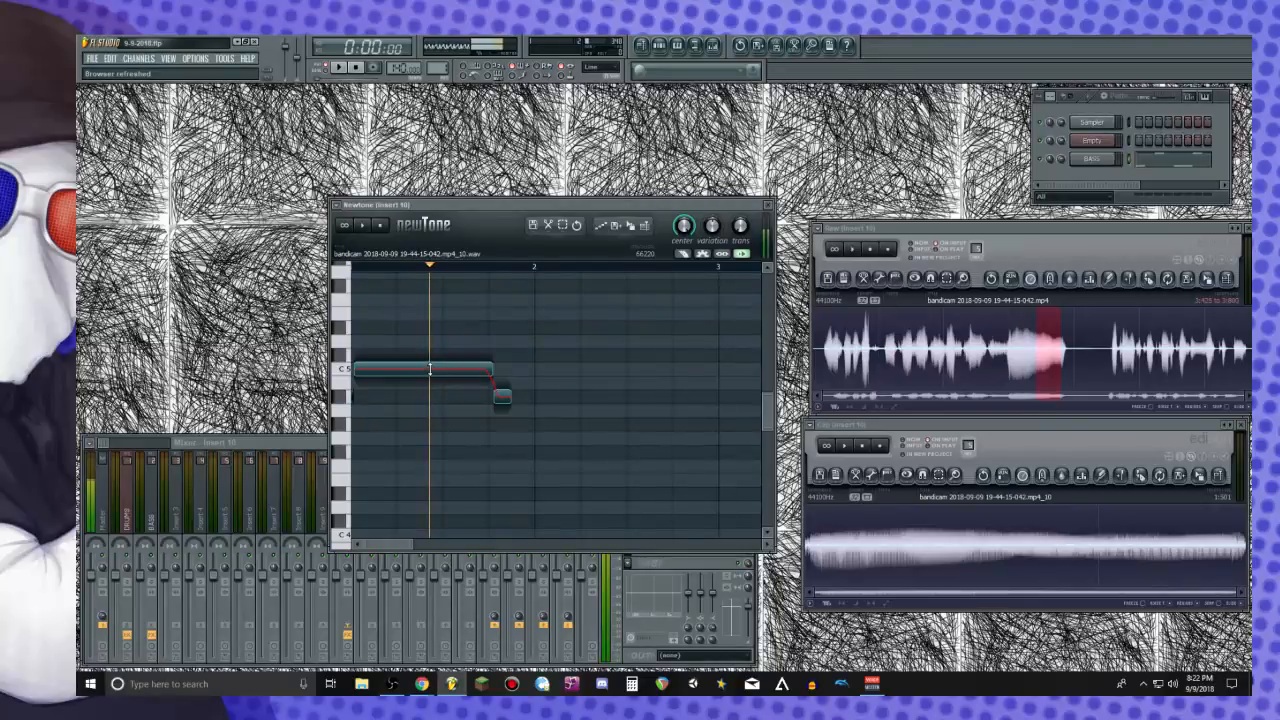
pyautogui.moveTo(502, 396); pyautogui.dragTo(502, 369)
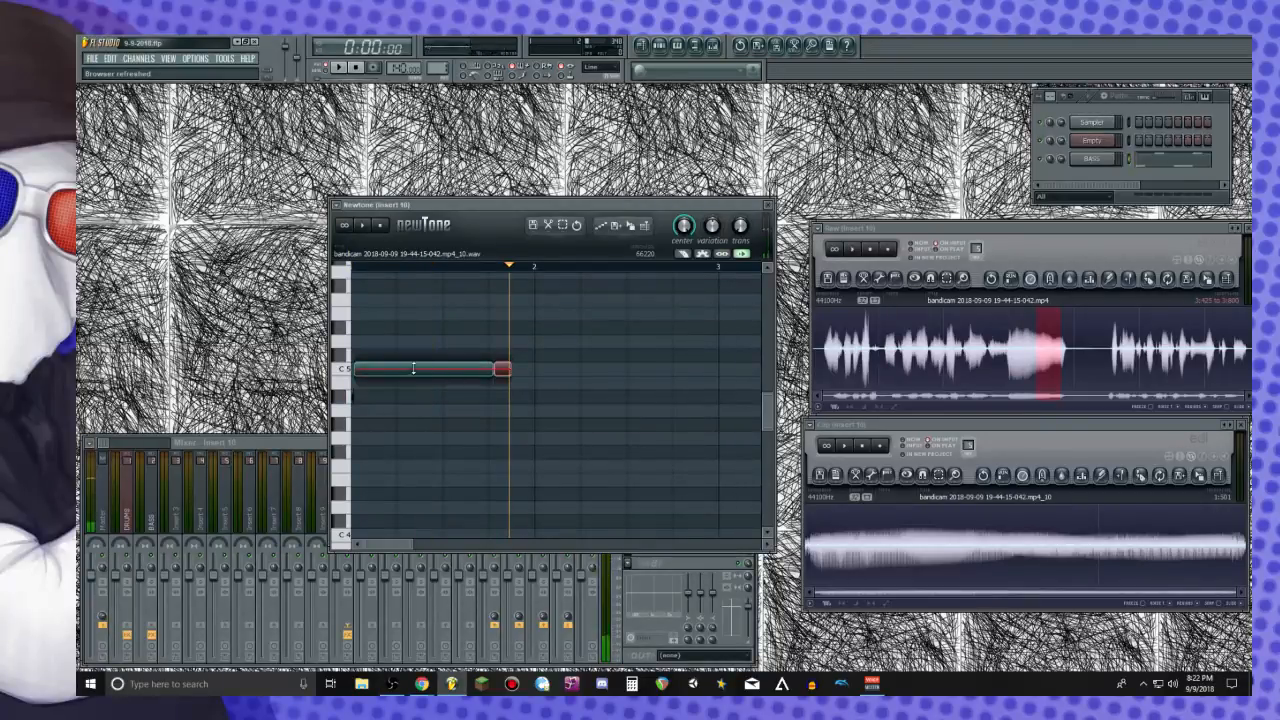
# Shift the first Newtone note slightly earlier so it begins at the bar start, and audition the clip
pyautogui.moveTo(384, 373); pyautogui.dragTo(369, 372)
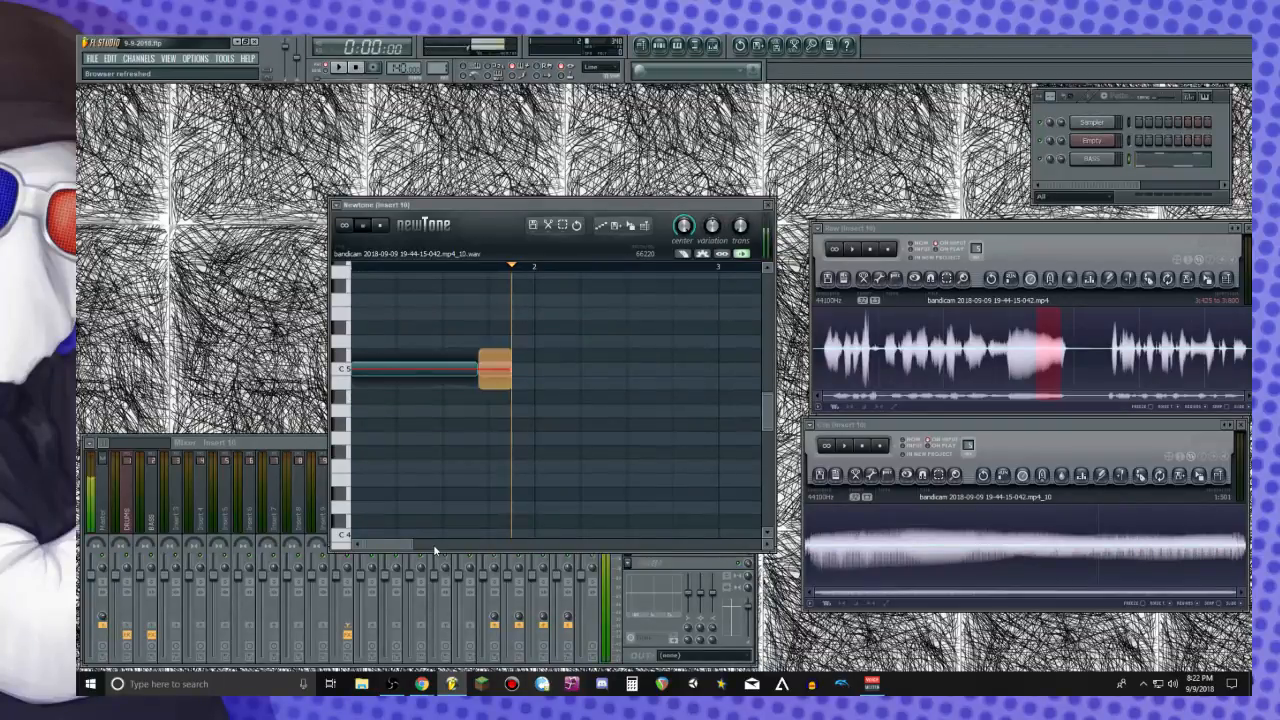
pyautogui.press('space')
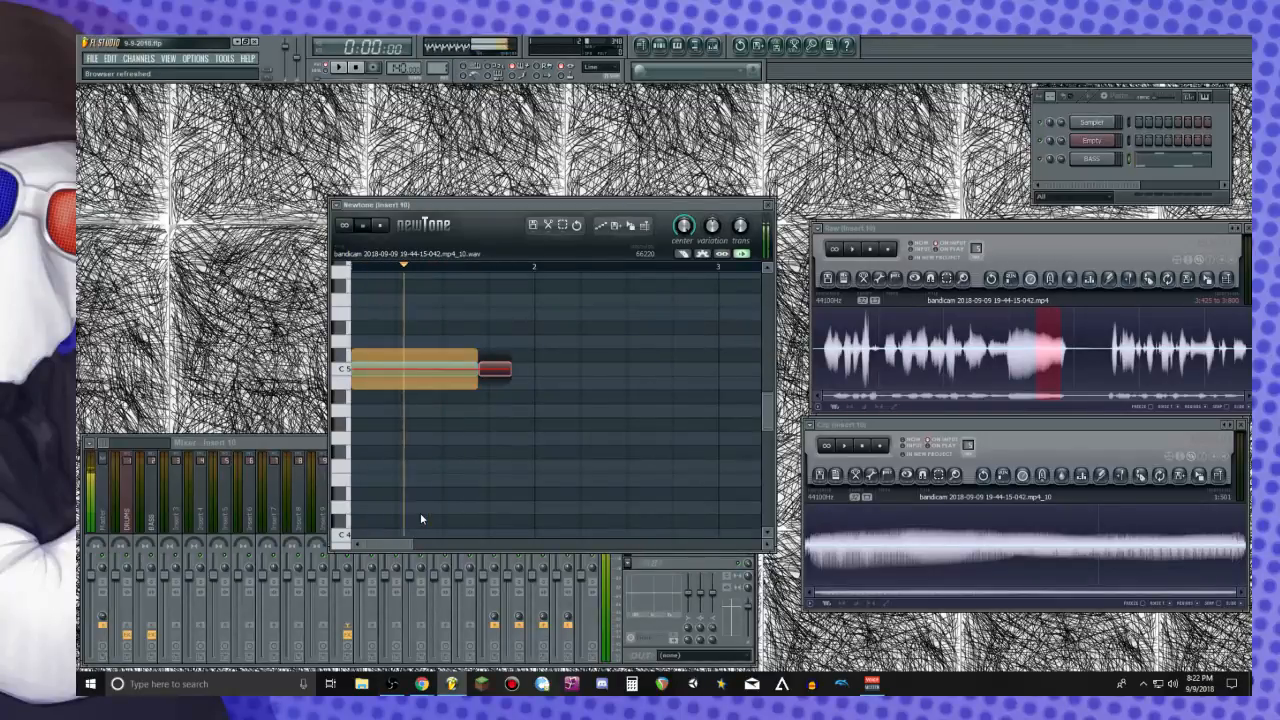
pyautogui.press('space')
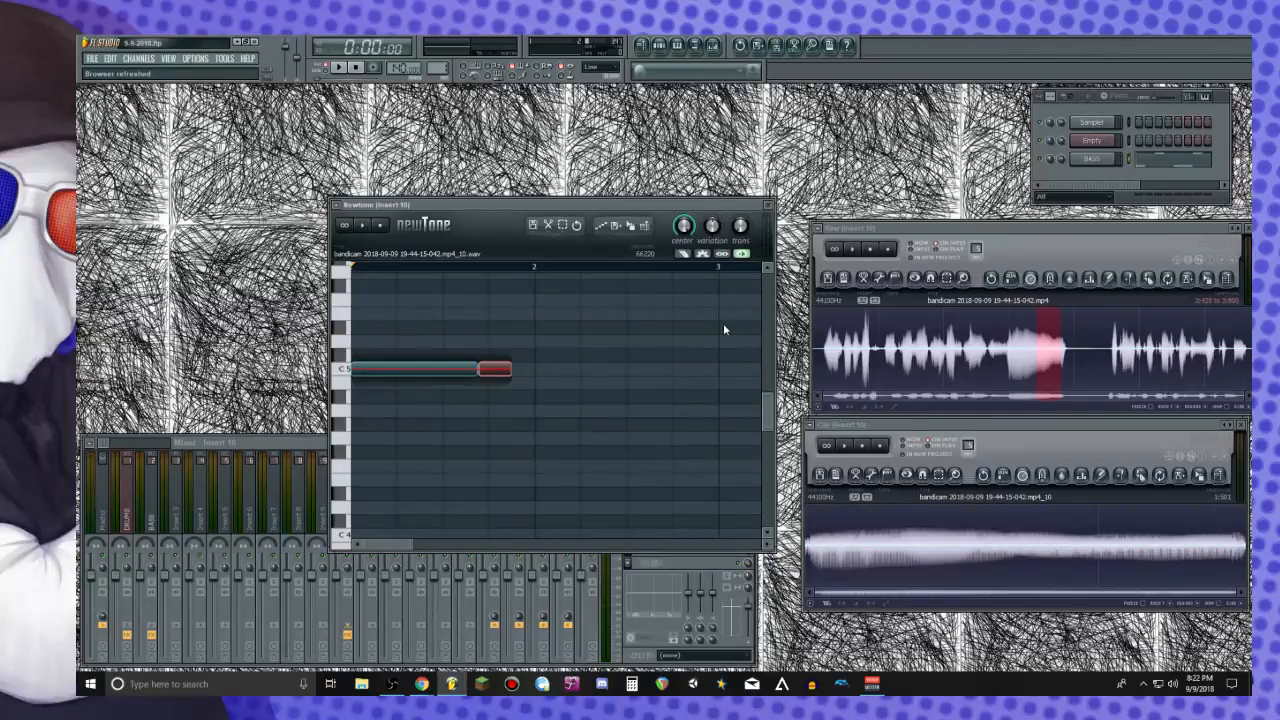
# Try stretching the short second Newtone note to the start of bar 2 and audition both notes
pyautogui.moveTo(510, 369); pyautogui.dragTo(538, 370)
pyautogui.press('space')
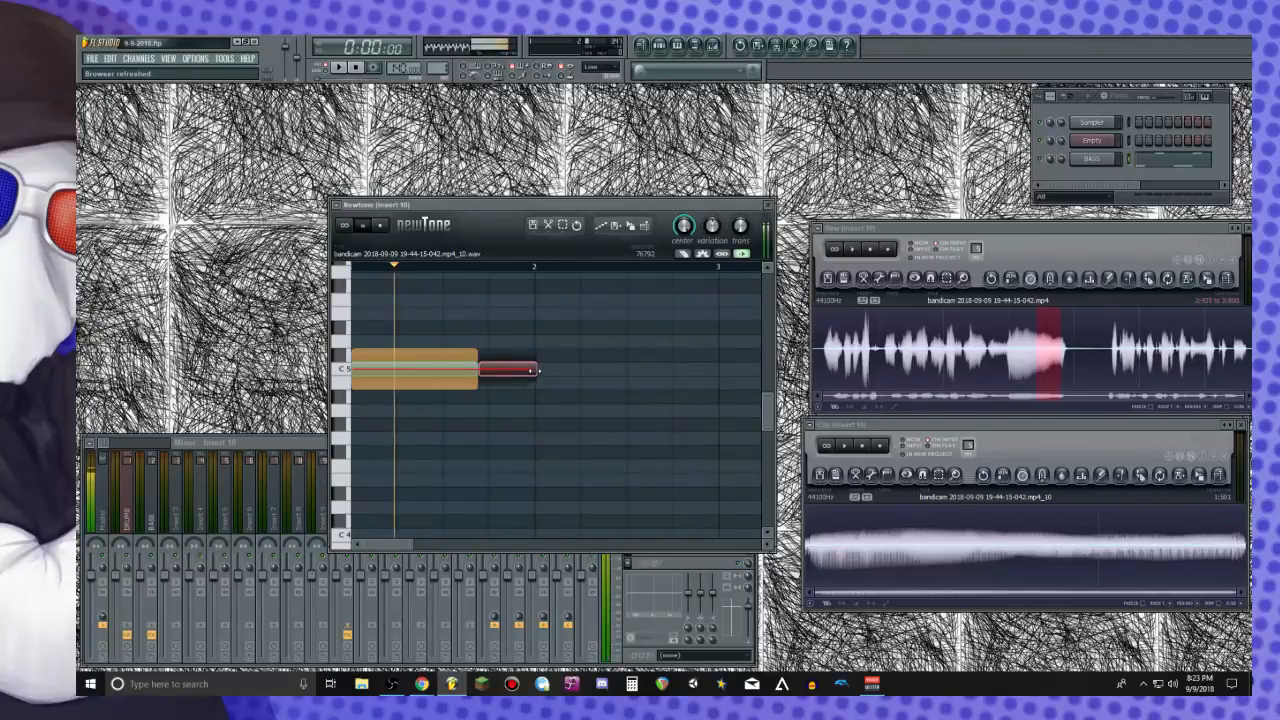
pyautogui.press('space')
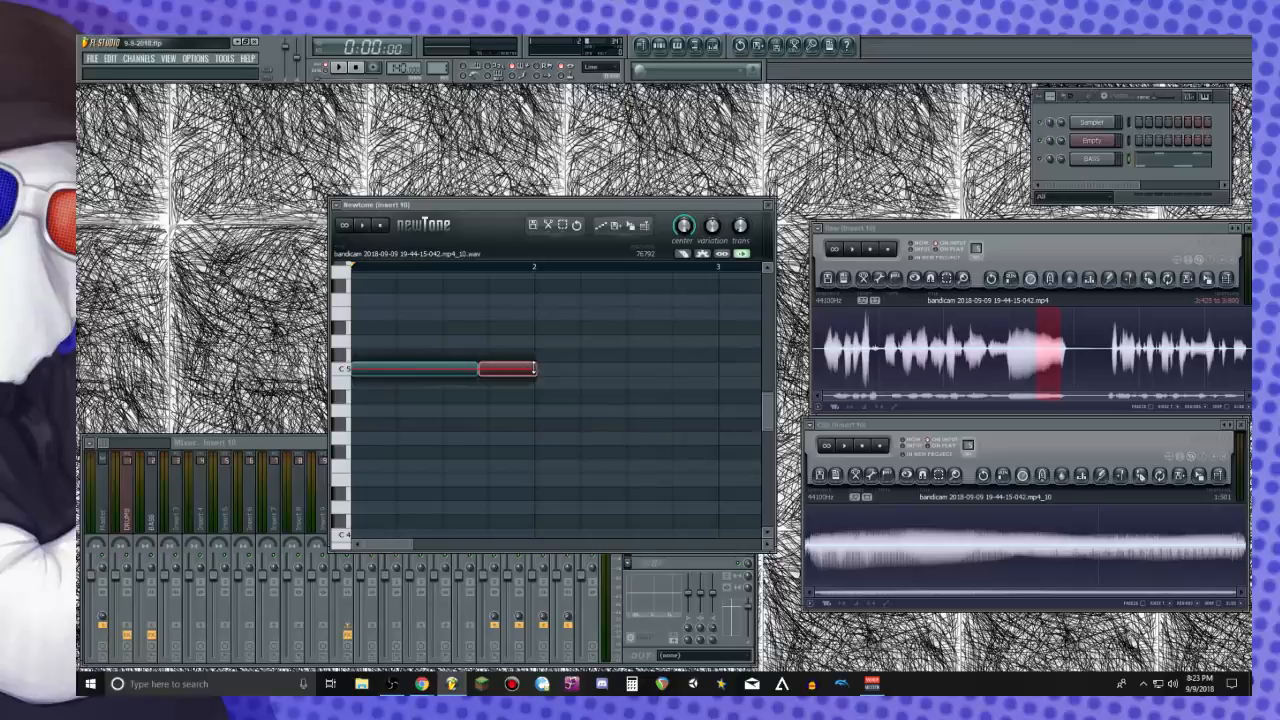
pyautogui.press('space')
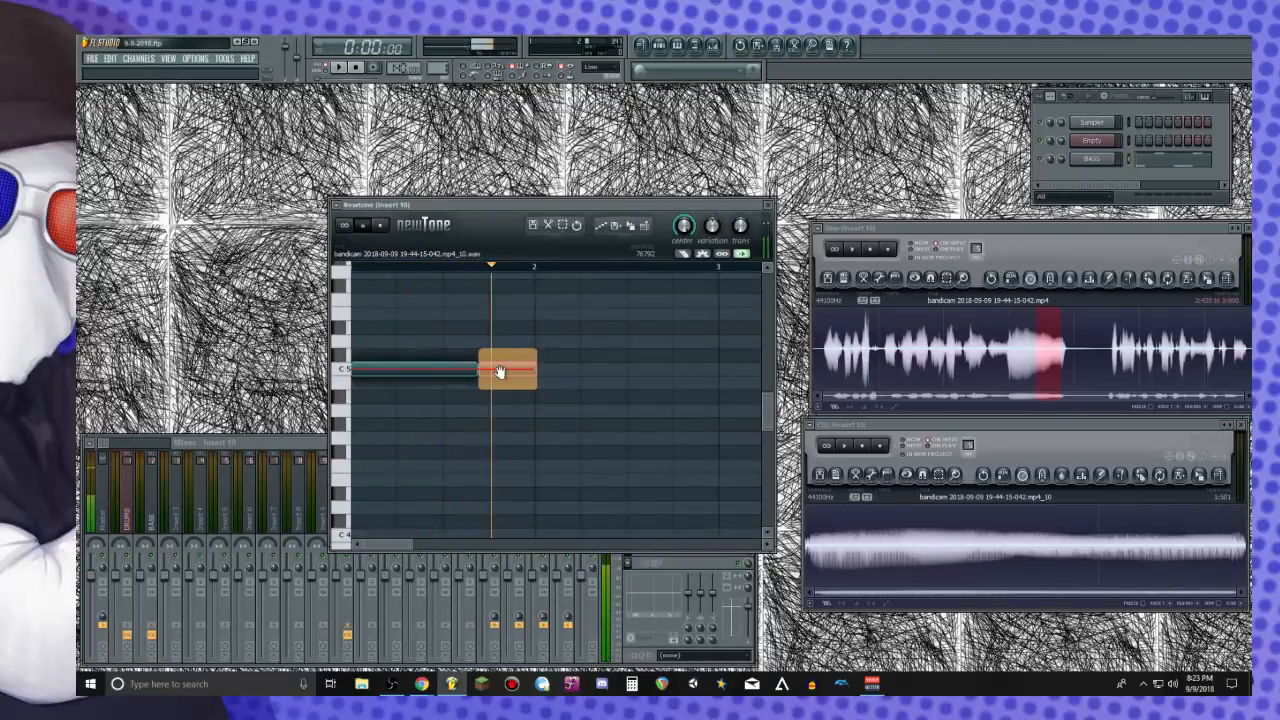
pyautogui.press('space')
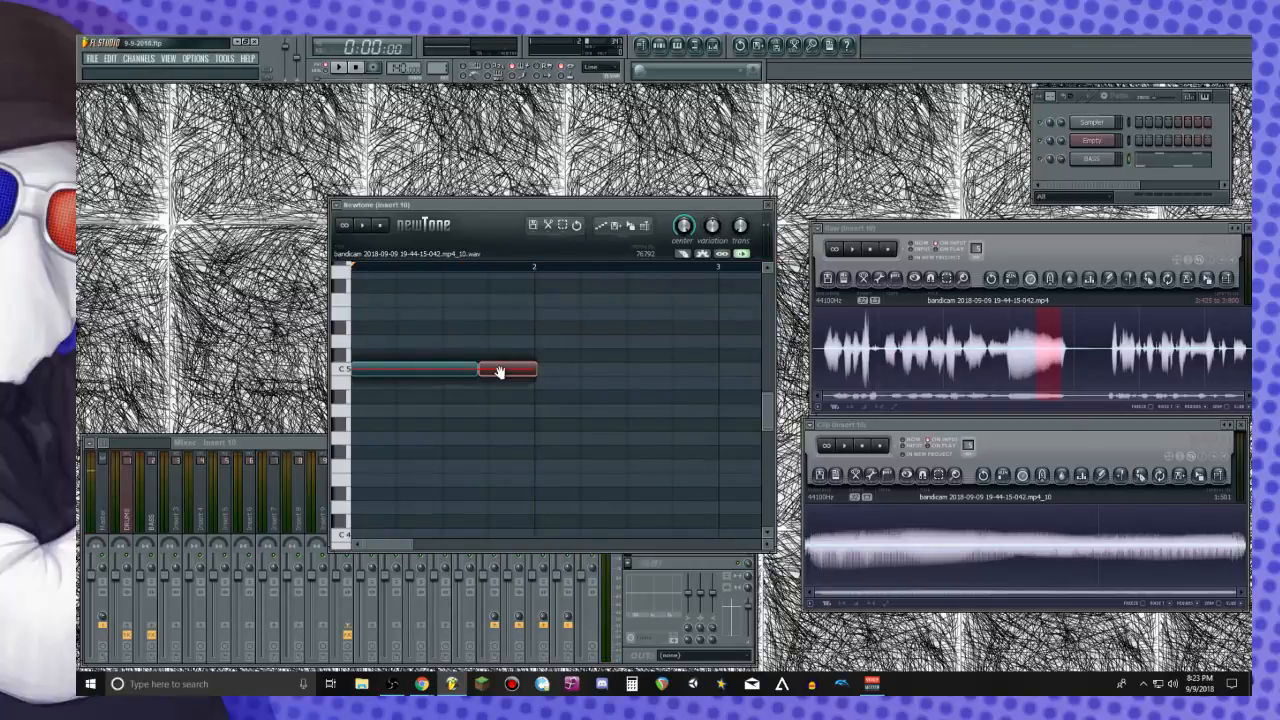
# Delete the short second note, stretch the first note to the start of bar 2 and play it
pyautogui.click(473, 371)
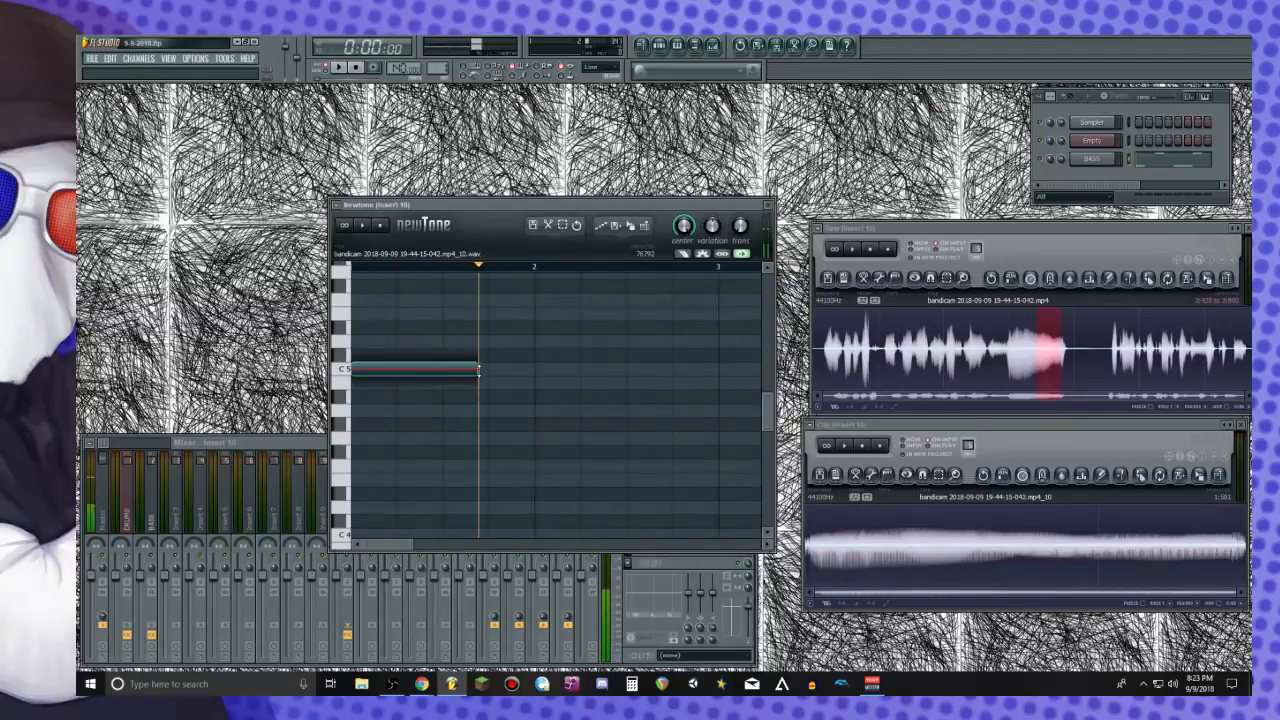
pyautogui.moveTo(477, 370); pyautogui.dragTo(538, 375)
pyautogui.press('space')
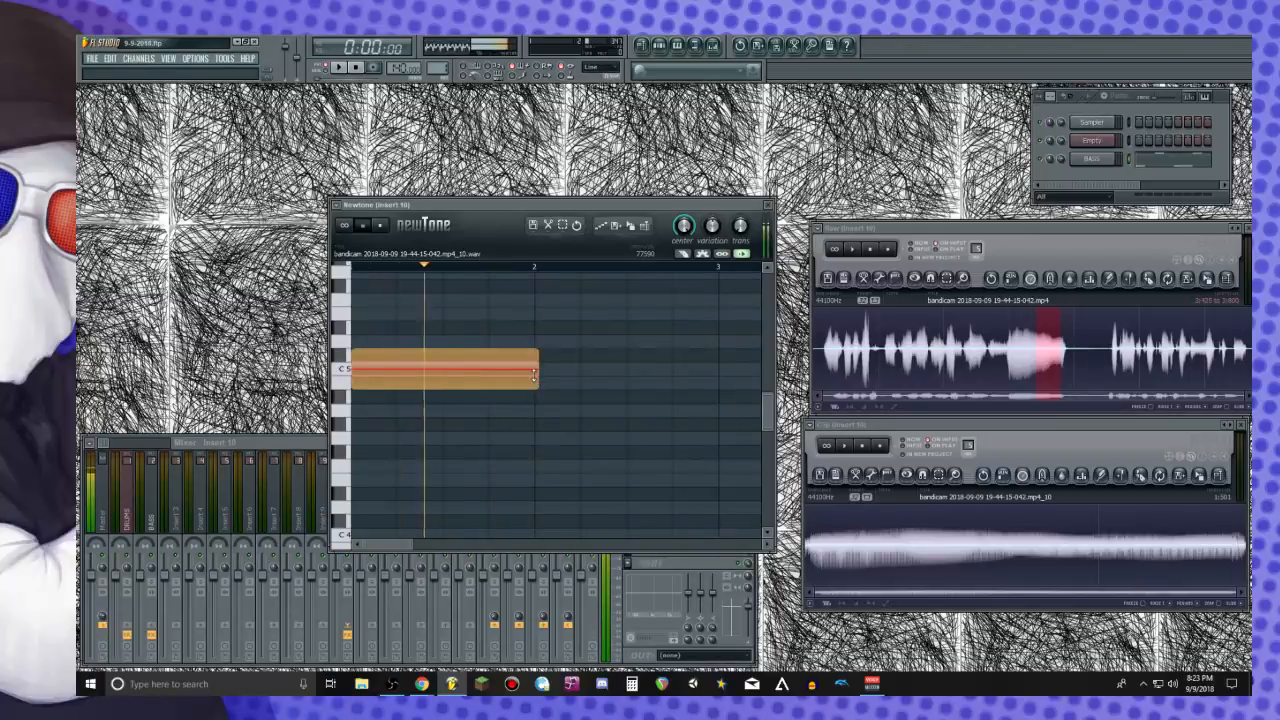
pyautogui.press('space')
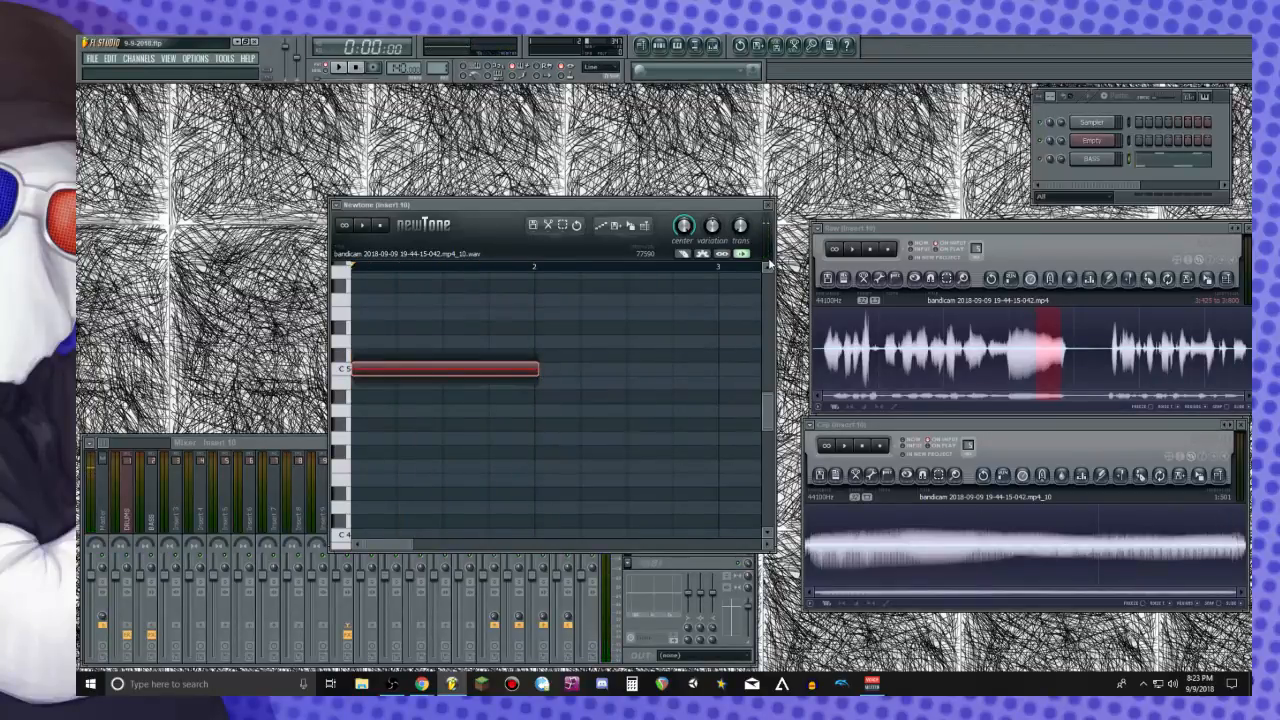
# Send the pitch-corrected audio from Newtone to the Clip editor and delete the marker at its start
pyautogui.click(629, 228)
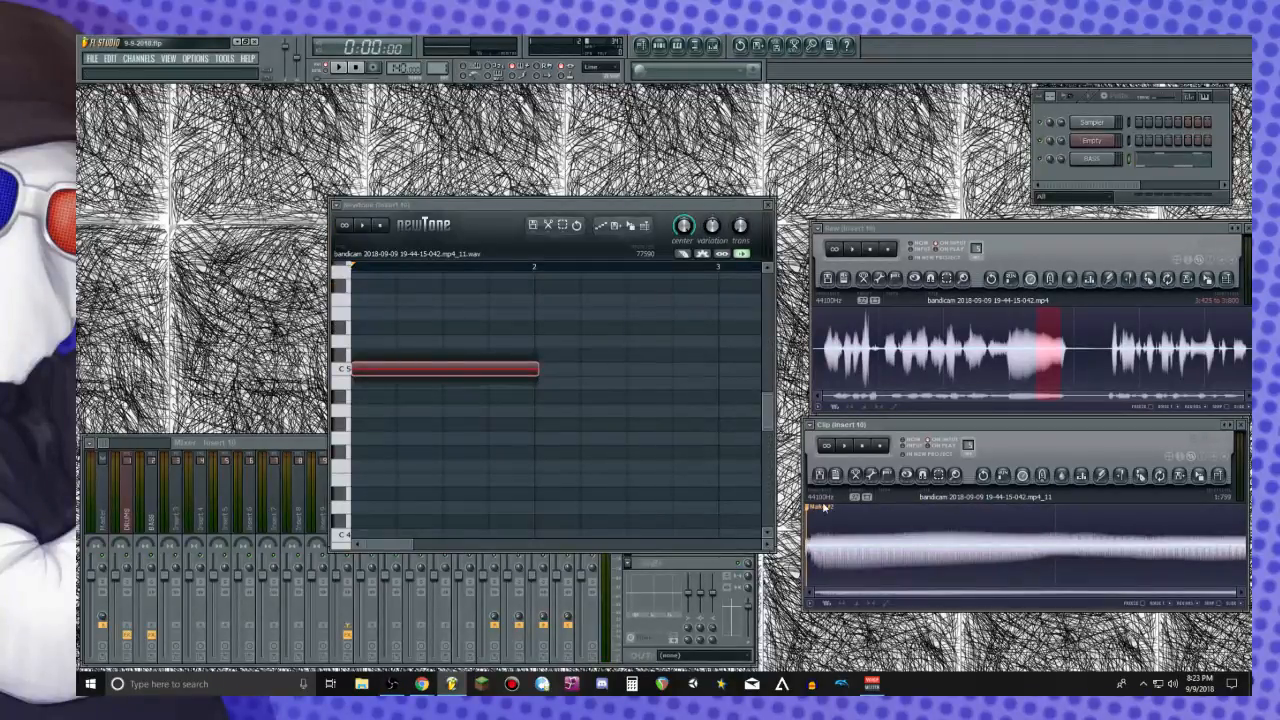
pyautogui.rightClick(813, 509)
pyautogui.click(822, 527)
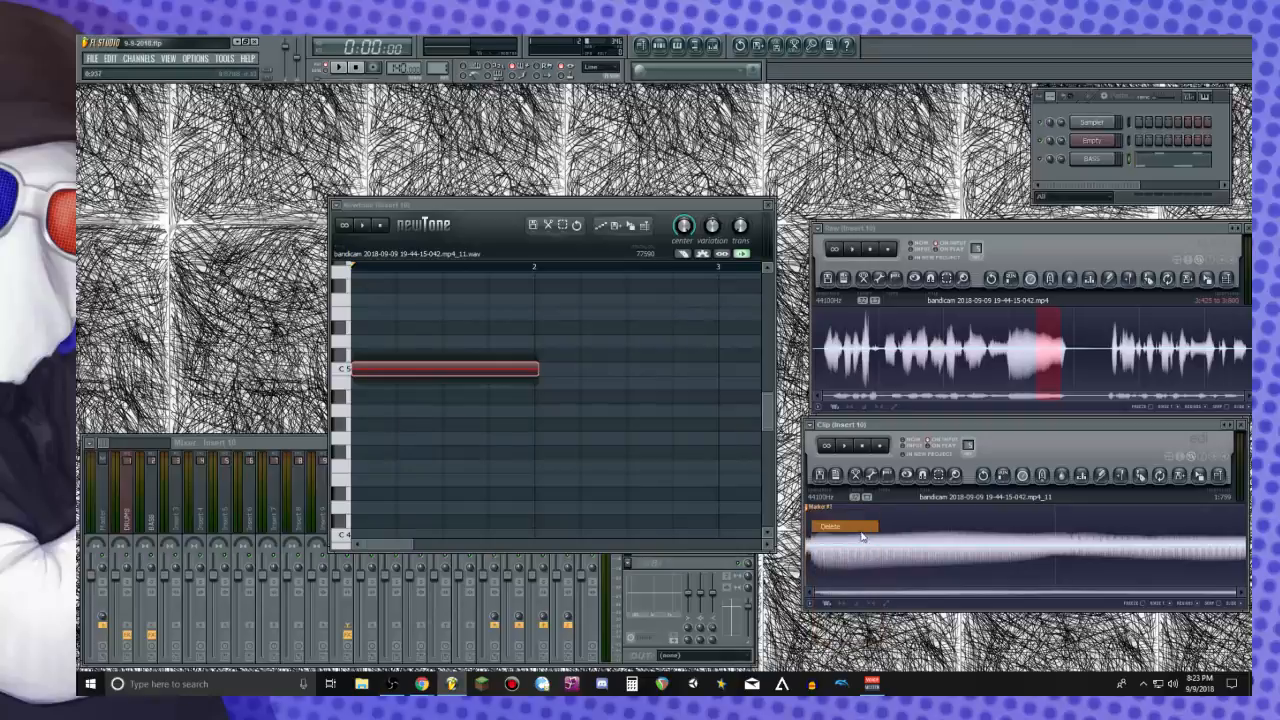
pyautogui.rightClick(817, 512)
pyautogui.click(826, 524)
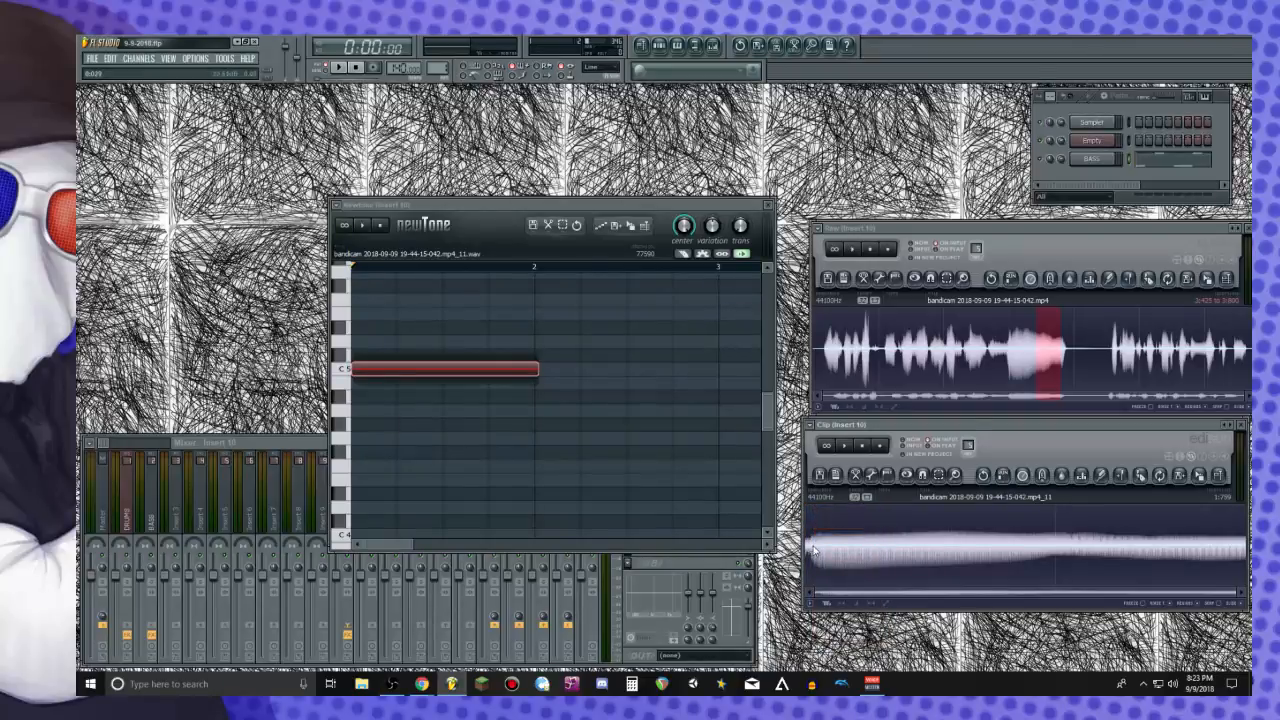
# Trim the faded beginning of the clip, audition it and fade out its final section
pyautogui.click(826, 543)
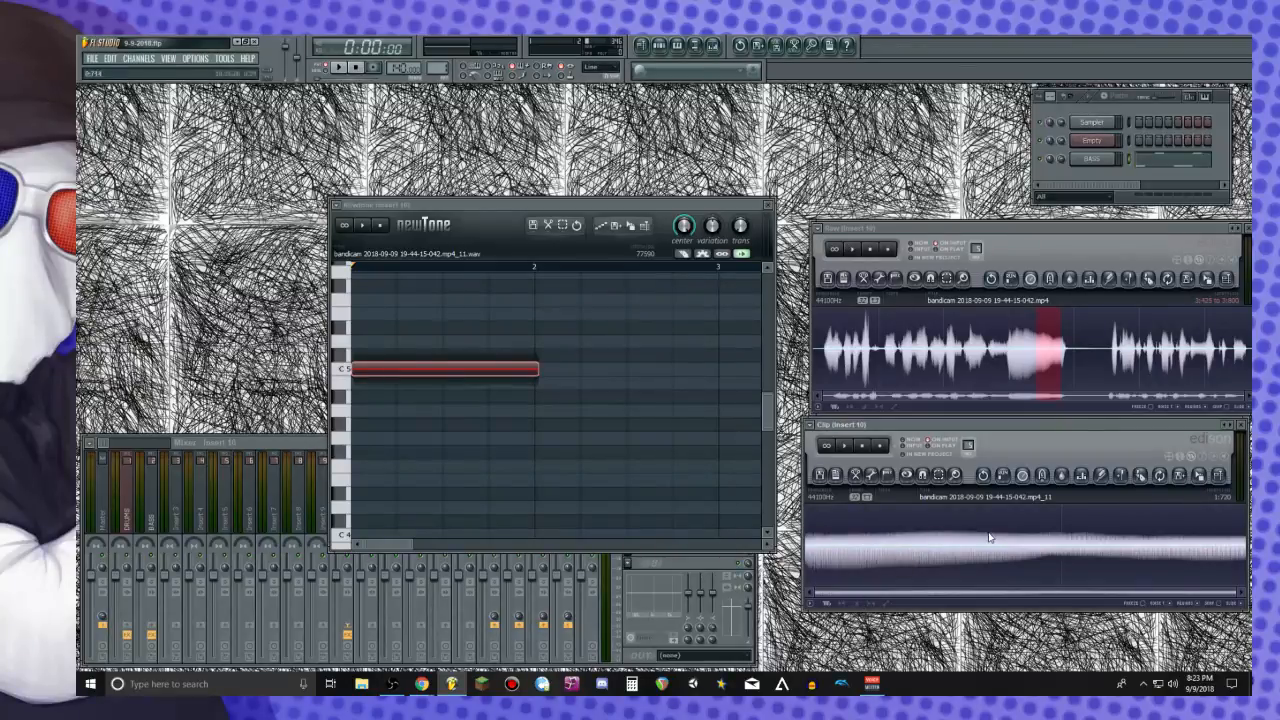
pyautogui.press('space')
pyautogui.press('space')
pyautogui.moveTo(1225, 535); pyautogui.dragTo(1251, 536)
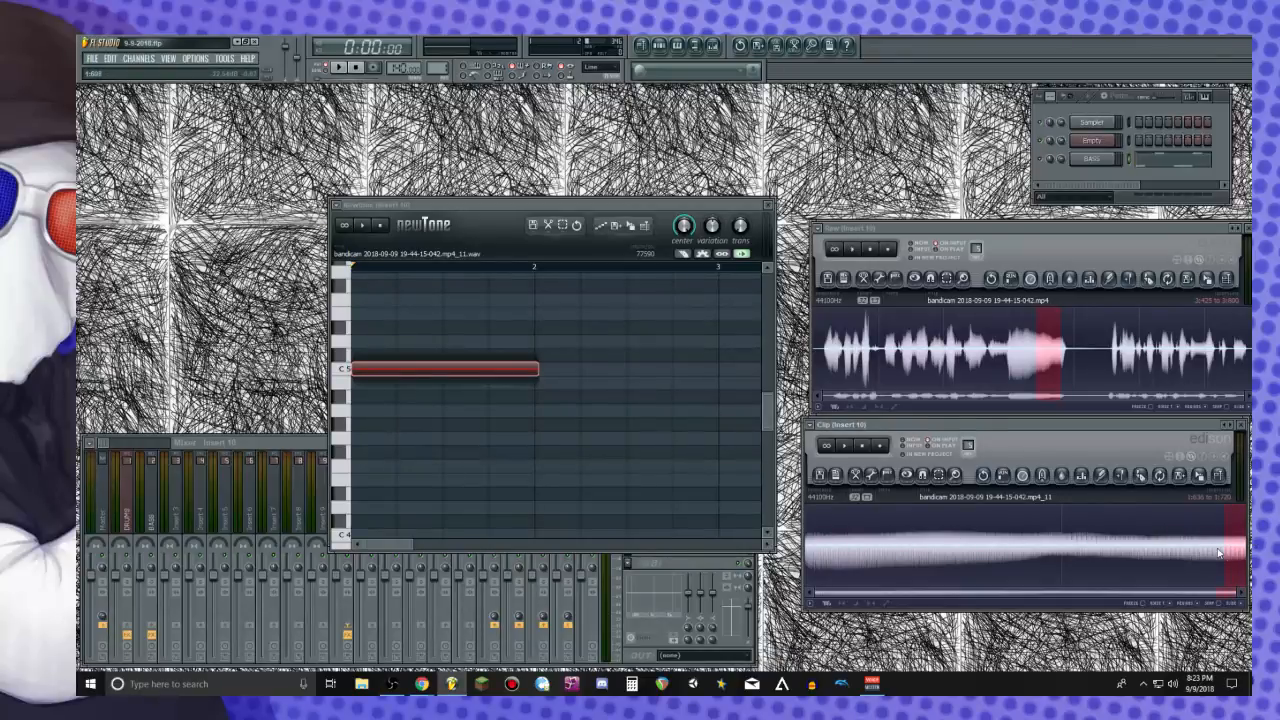
pyautogui.hotkey('alt', 'o')
# Add the whole clip to the channel rack as a new sampler channel and rename it CHORDS
pyautogui.hotkey('ctrl', 'a')
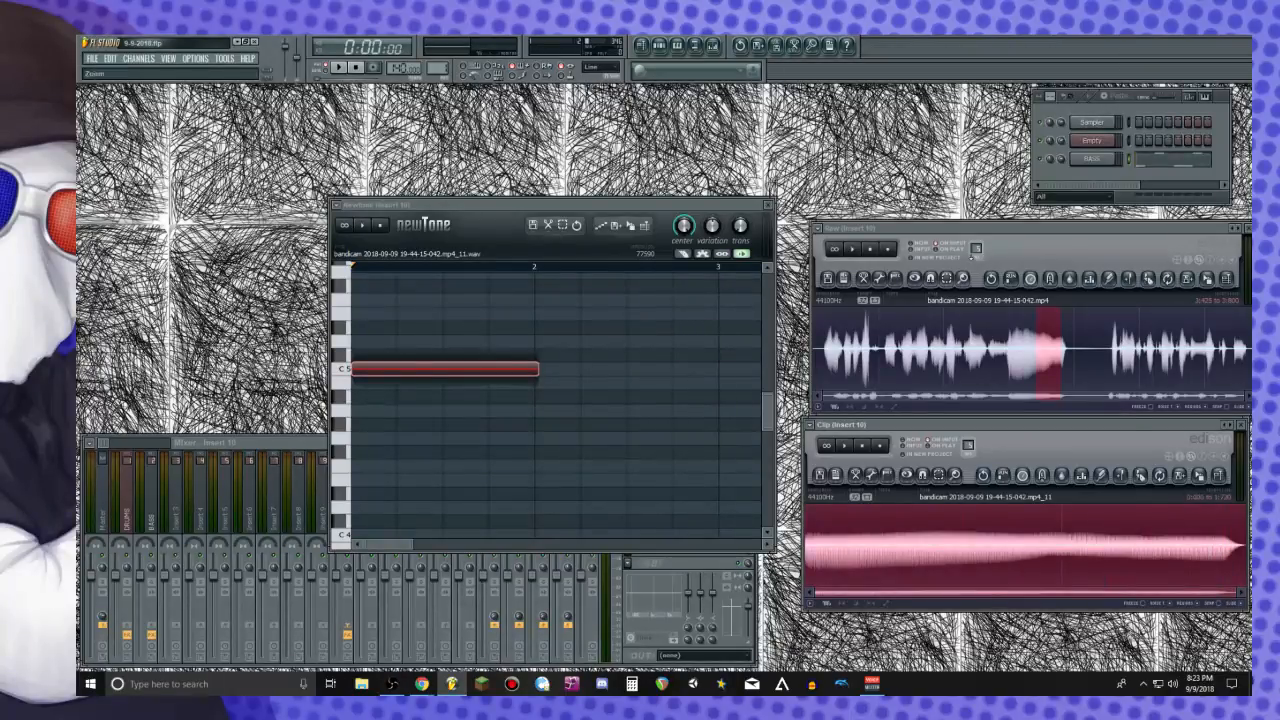
pyautogui.moveTo(1207, 490); pyautogui.dragTo(1100, 178)
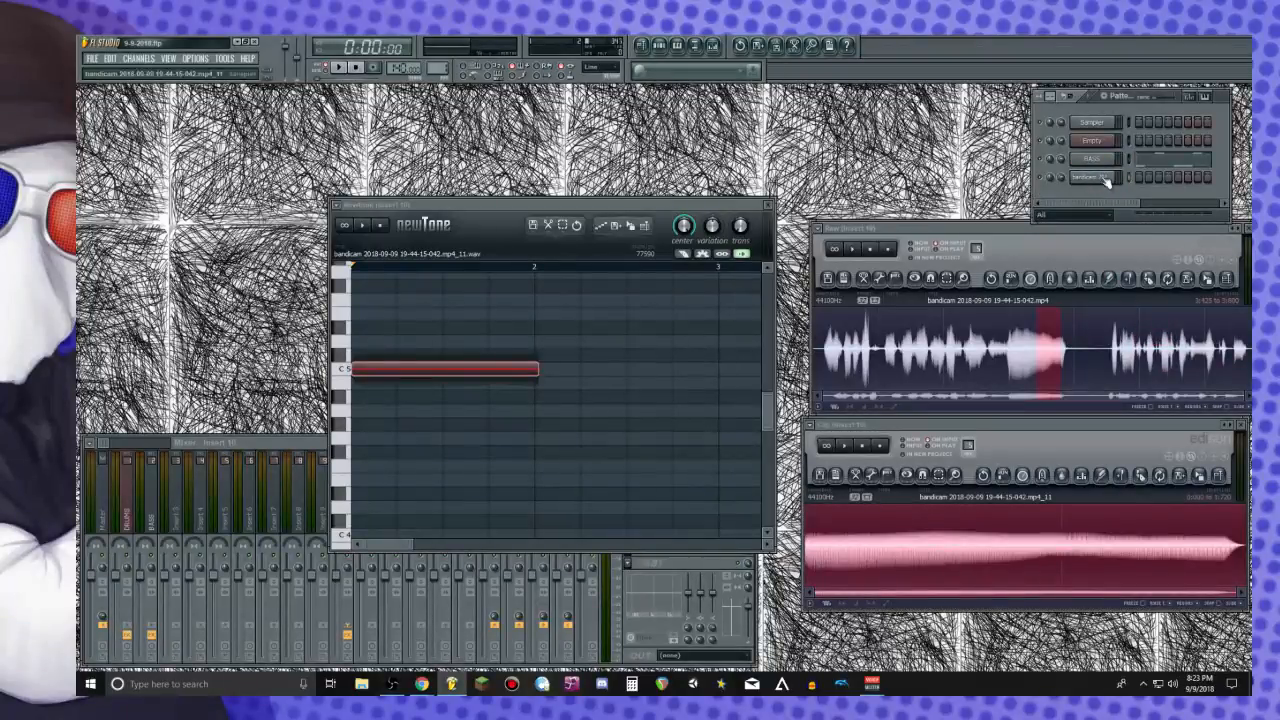
pyautogui.rightClick(1100, 178)
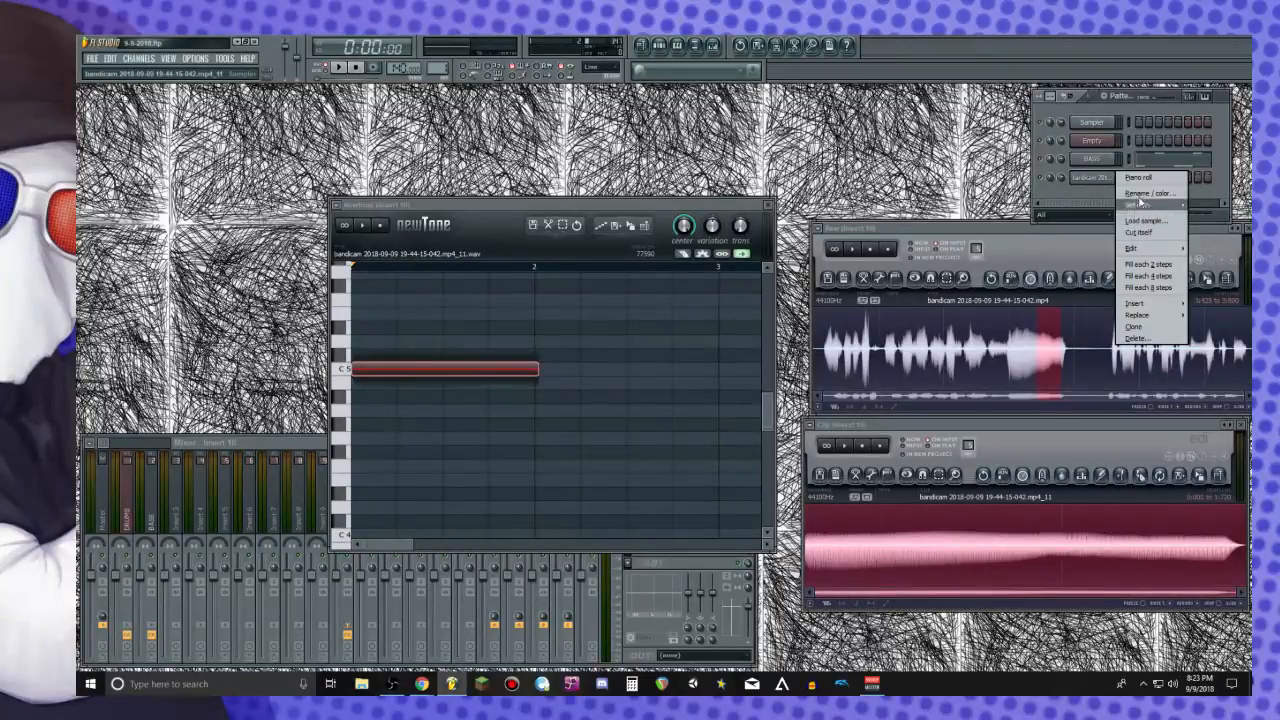
pyautogui.click(1148, 193)
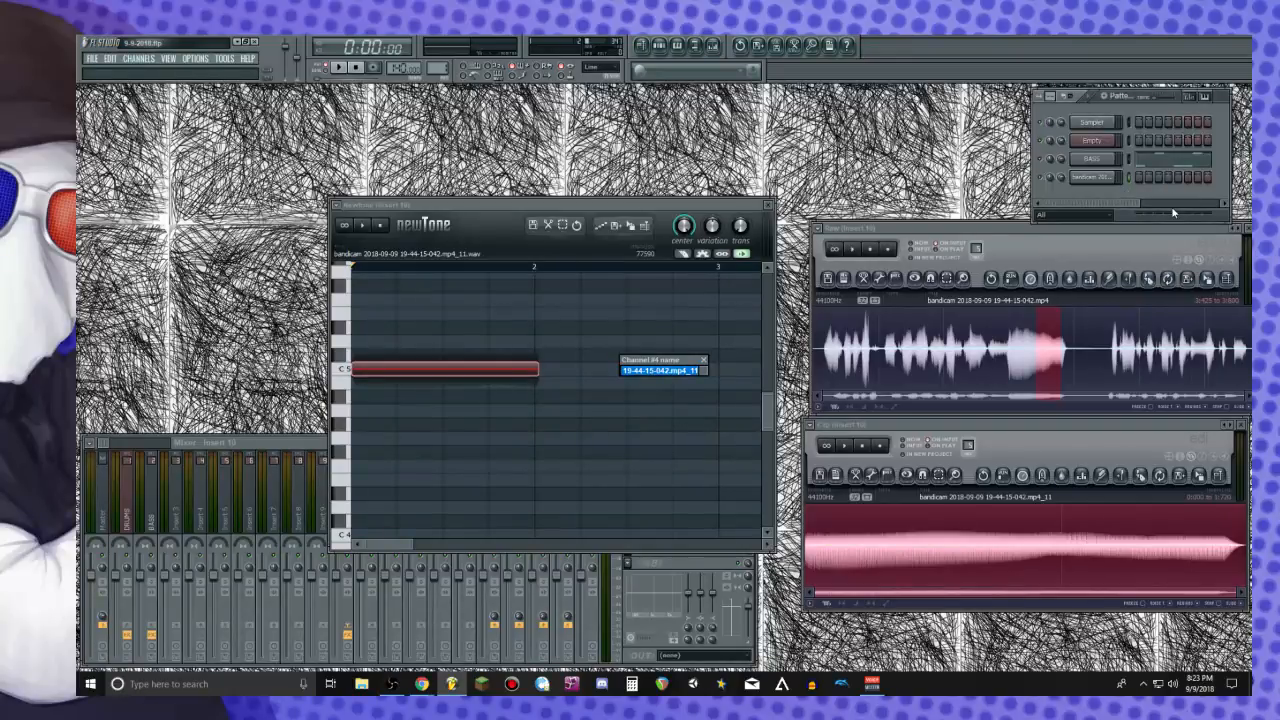
pyautogui.write('CHORDS')
pyautogui.press('Return')
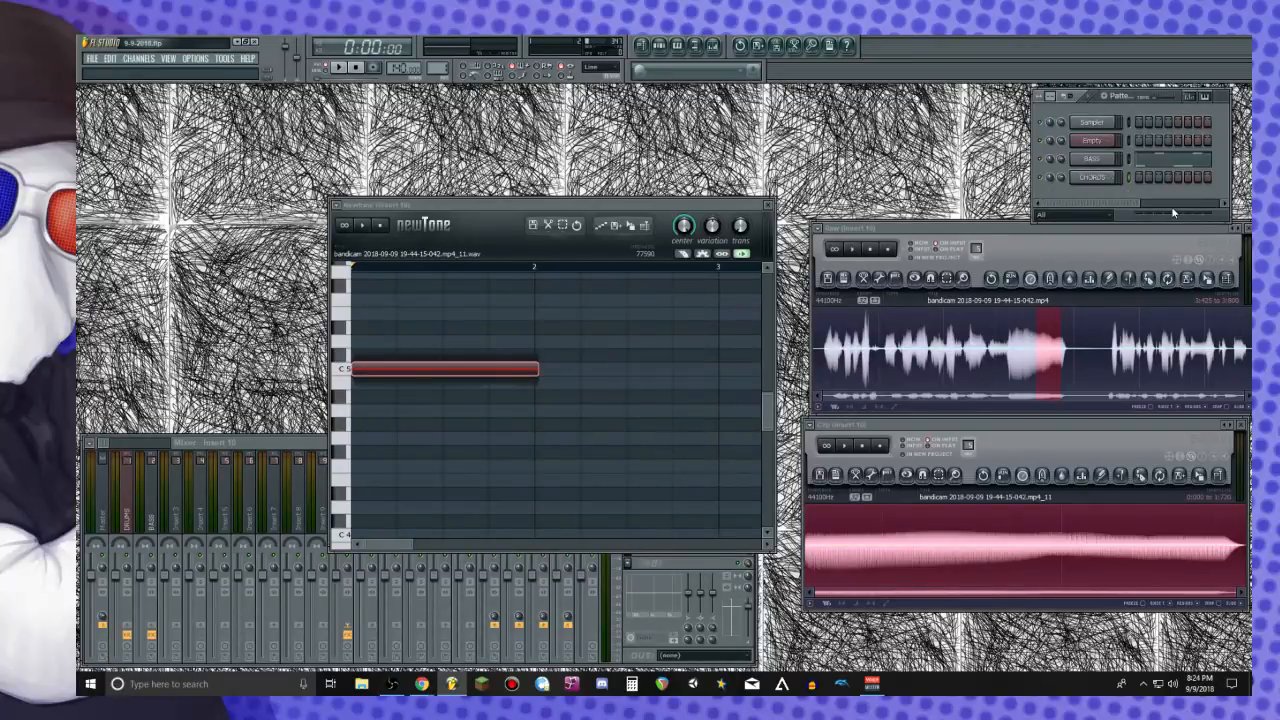
# Open the sample settings of the CHORDS channel and adjust its precomputed crossfade to loop the sample
pyautogui.rightClick(1098, 180)
pyautogui.click(1104, 200)
pyautogui.click(1106, 180)
pyautogui.click(807, 170)
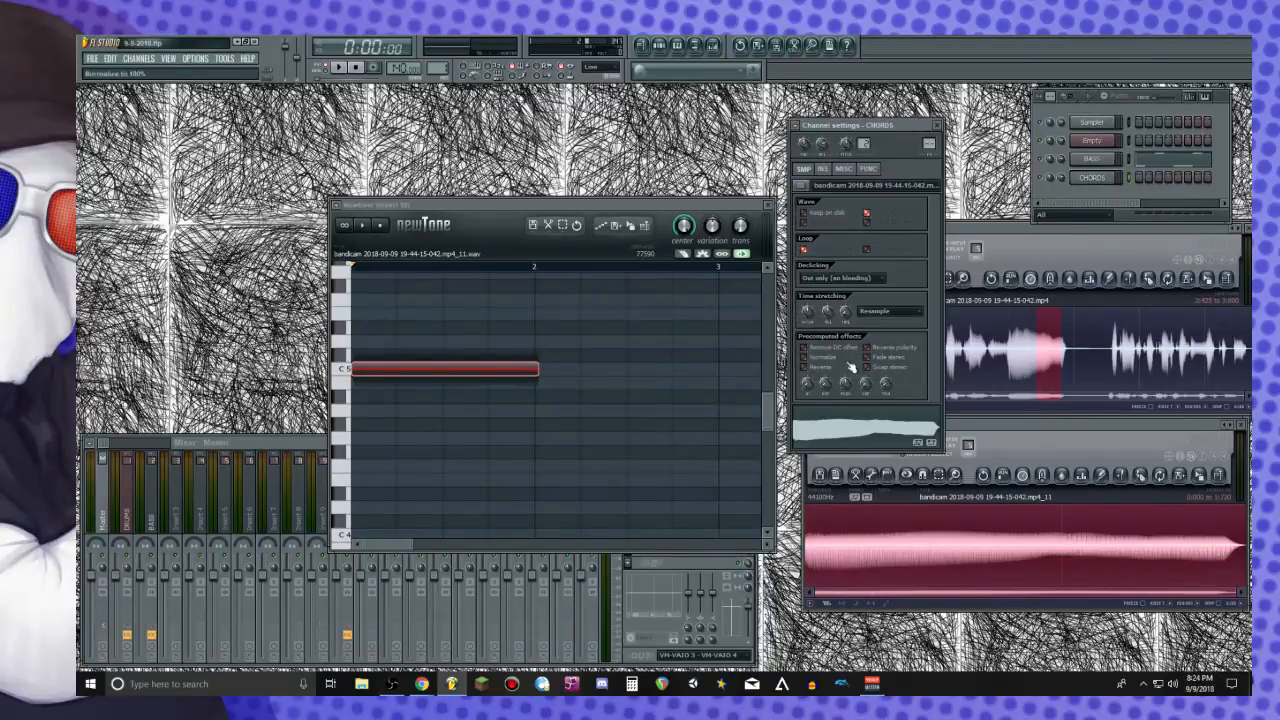
pyautogui.moveTo(869, 390); pyautogui.dragTo(867, 384)
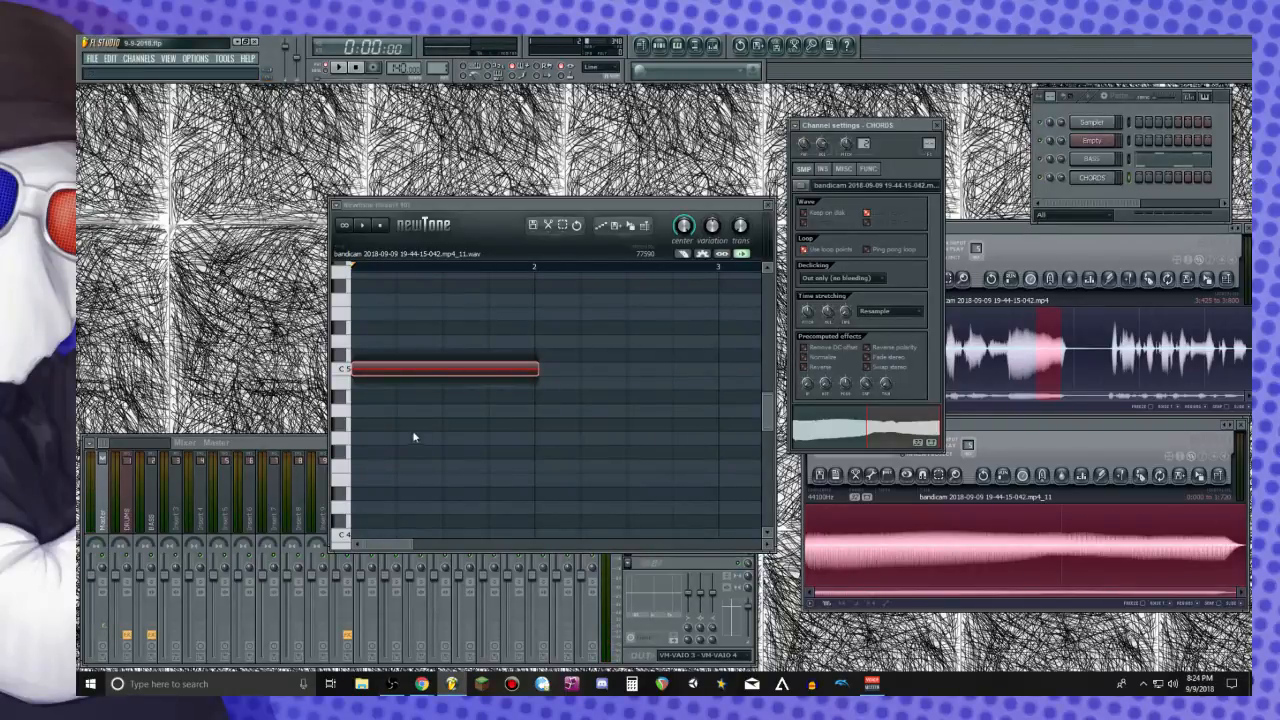
# Route the CHORDS channel to mixer insert 3 and rename that mixer track CHORDS
pyautogui.doubleClick(929, 143)
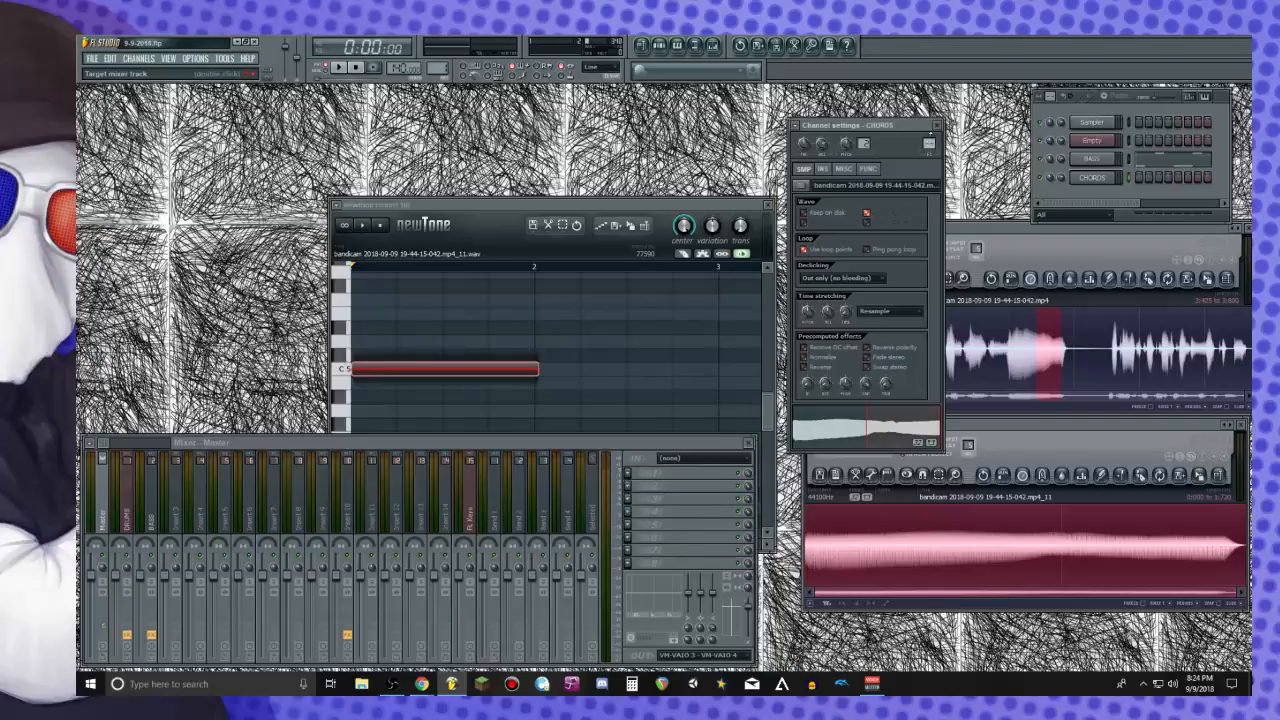
pyautogui.moveTo(928, 141); pyautogui.dragTo(928, 126)
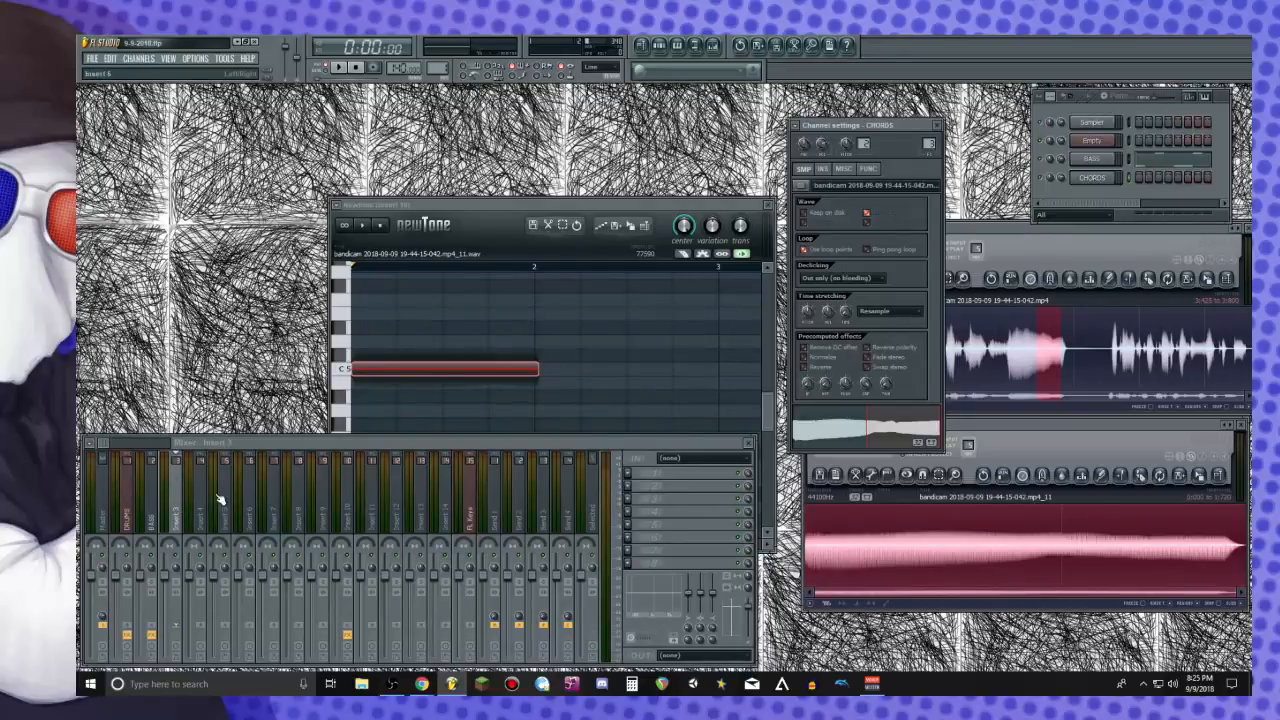
pyautogui.rightClick(182, 515)
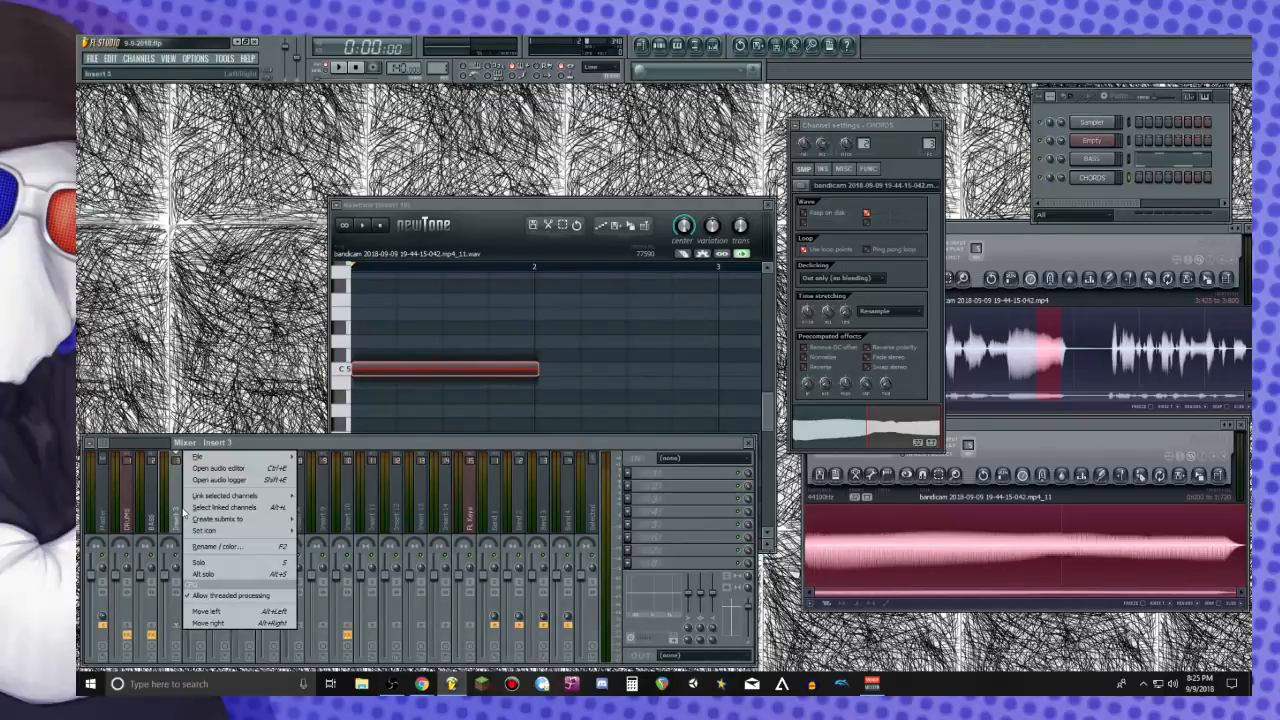
pyautogui.moveTo(190, 530)
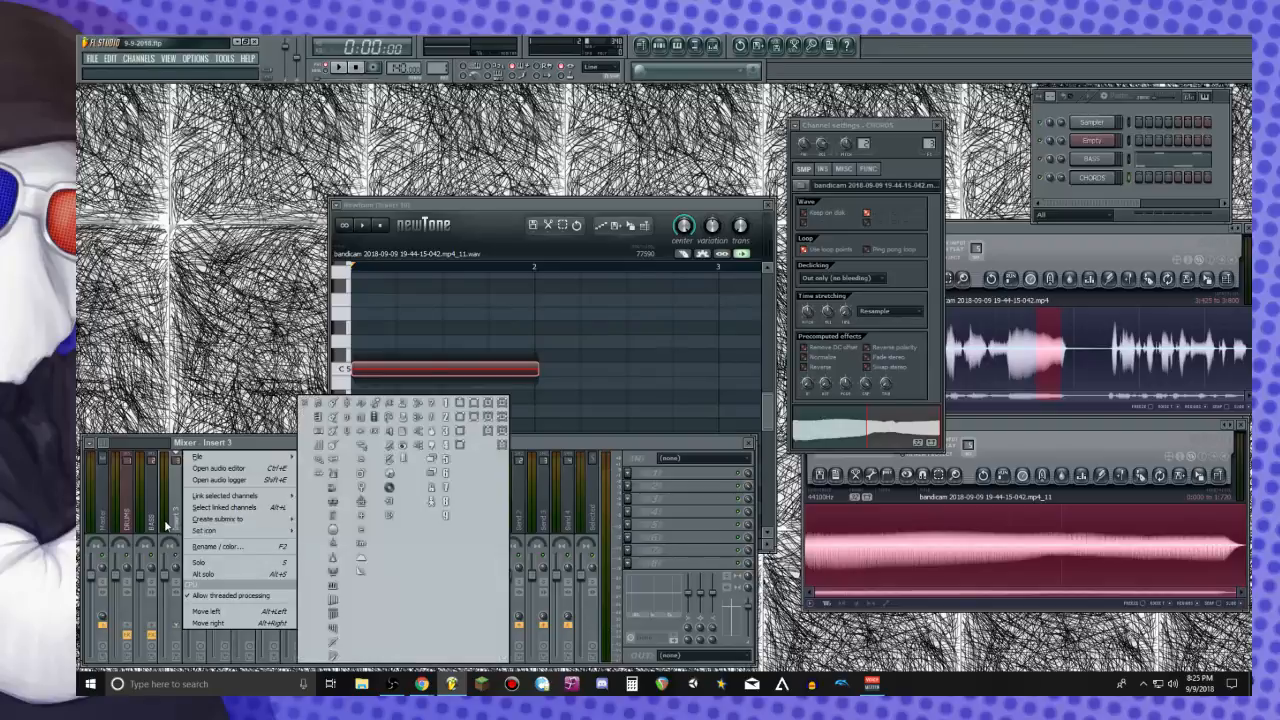
pyautogui.click(217, 546)
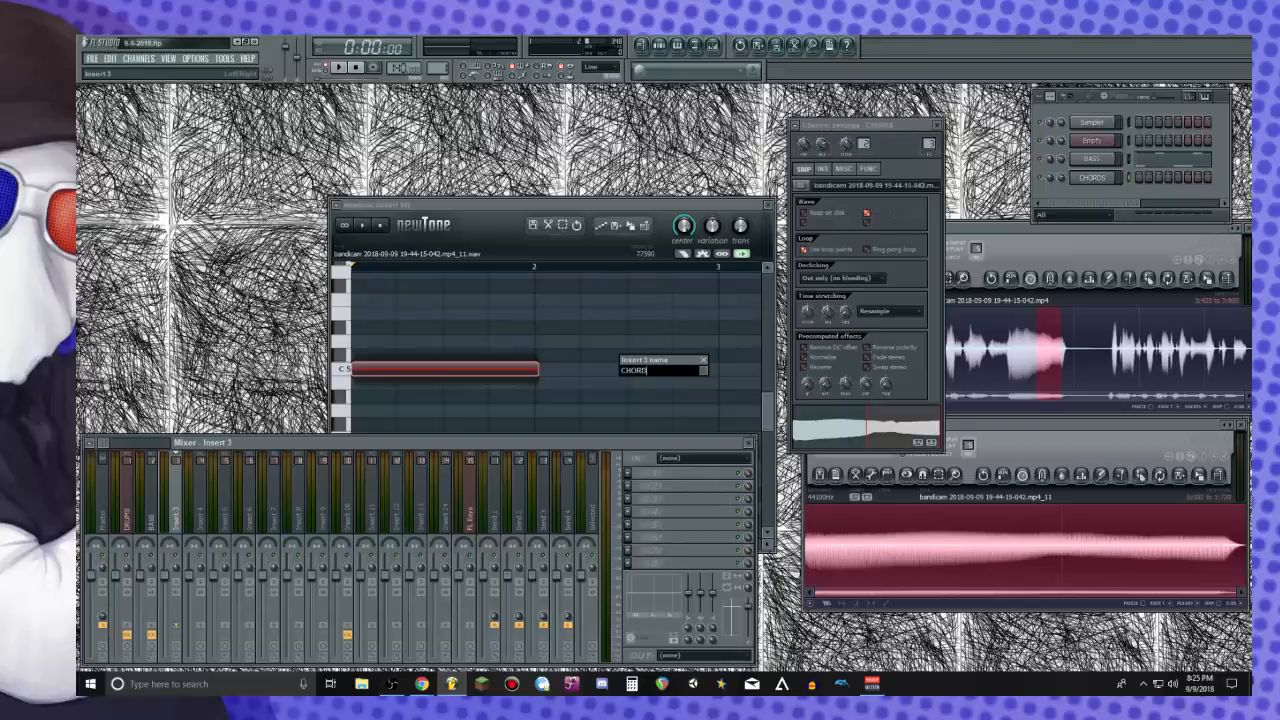
pyautogui.write('CHORDS')
pyautogui.press('Return')
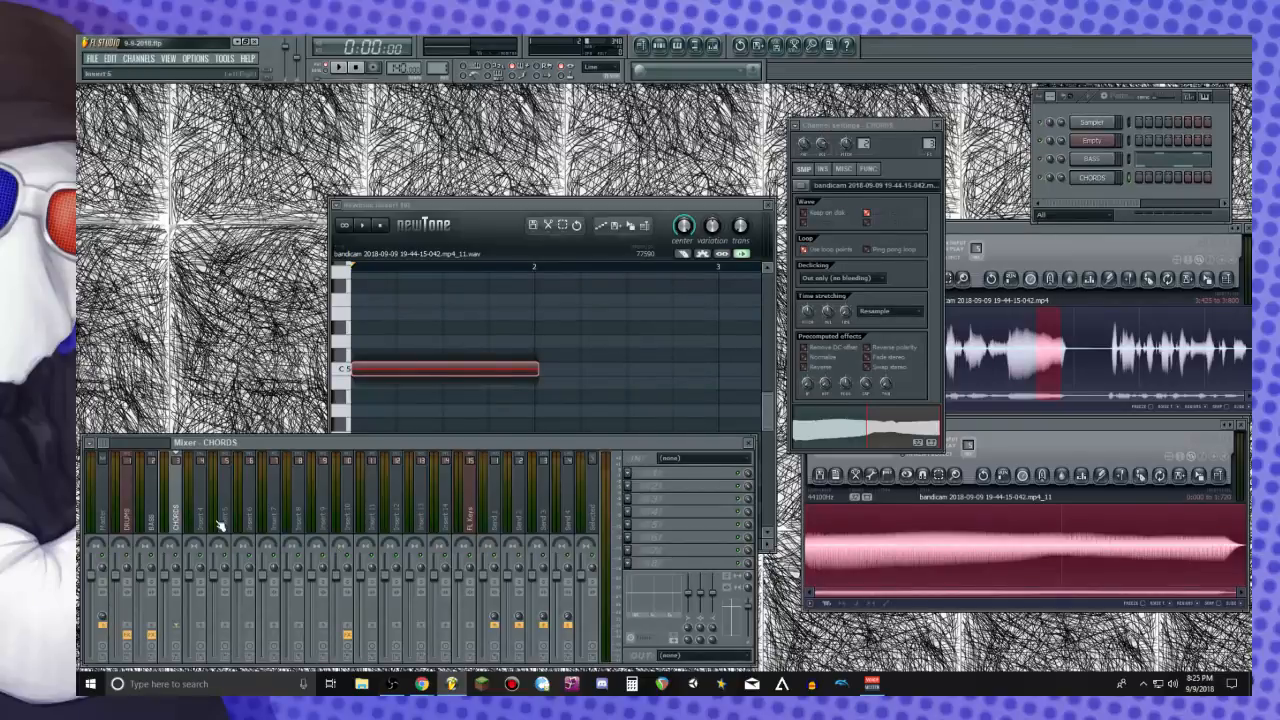
# Add Fruity Reeverb 2 to the CHORDS mixer track and close the reverb, Newtone and channel settings windows
pyautogui.click(636, 549)
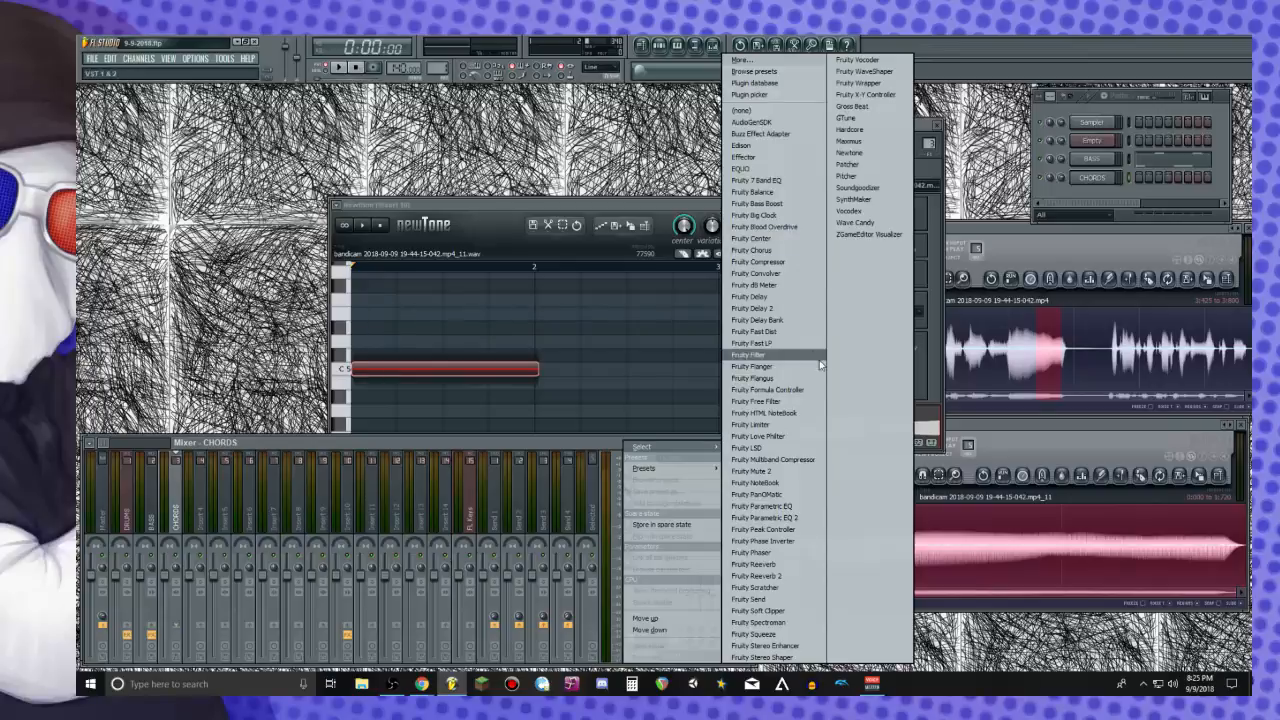
pyautogui.click(780, 576)
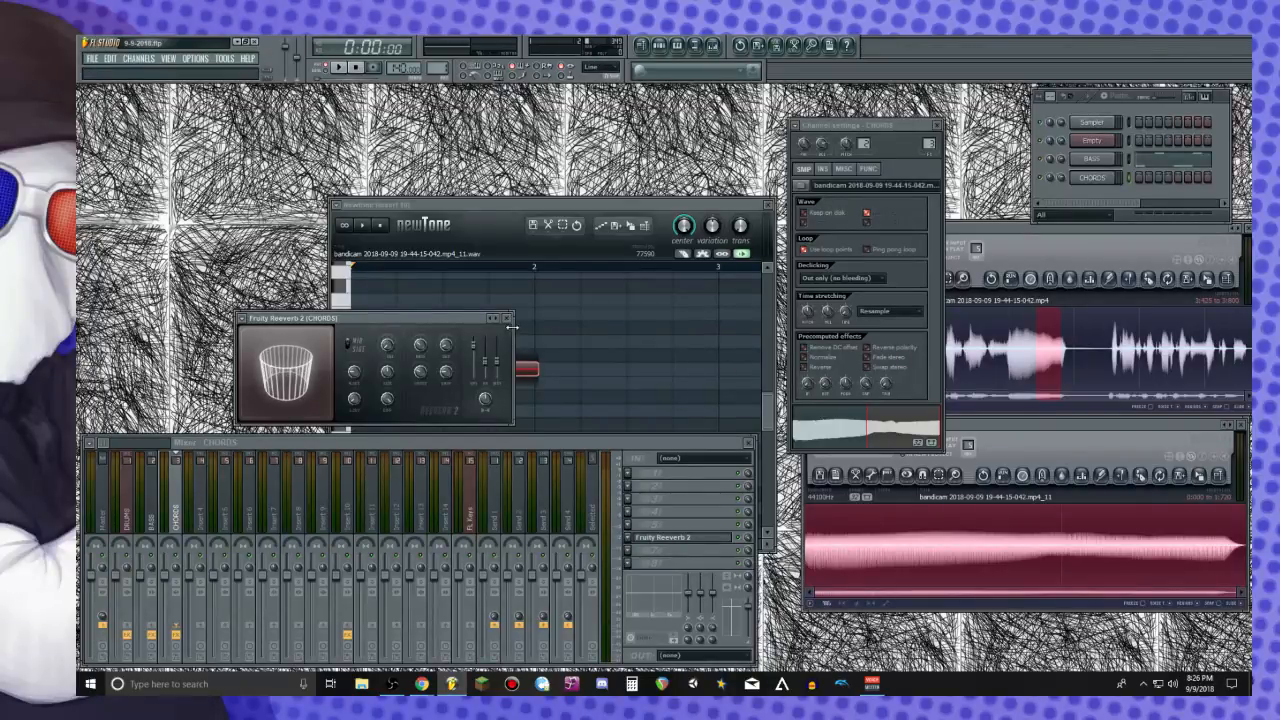
pyautogui.click(506, 318)
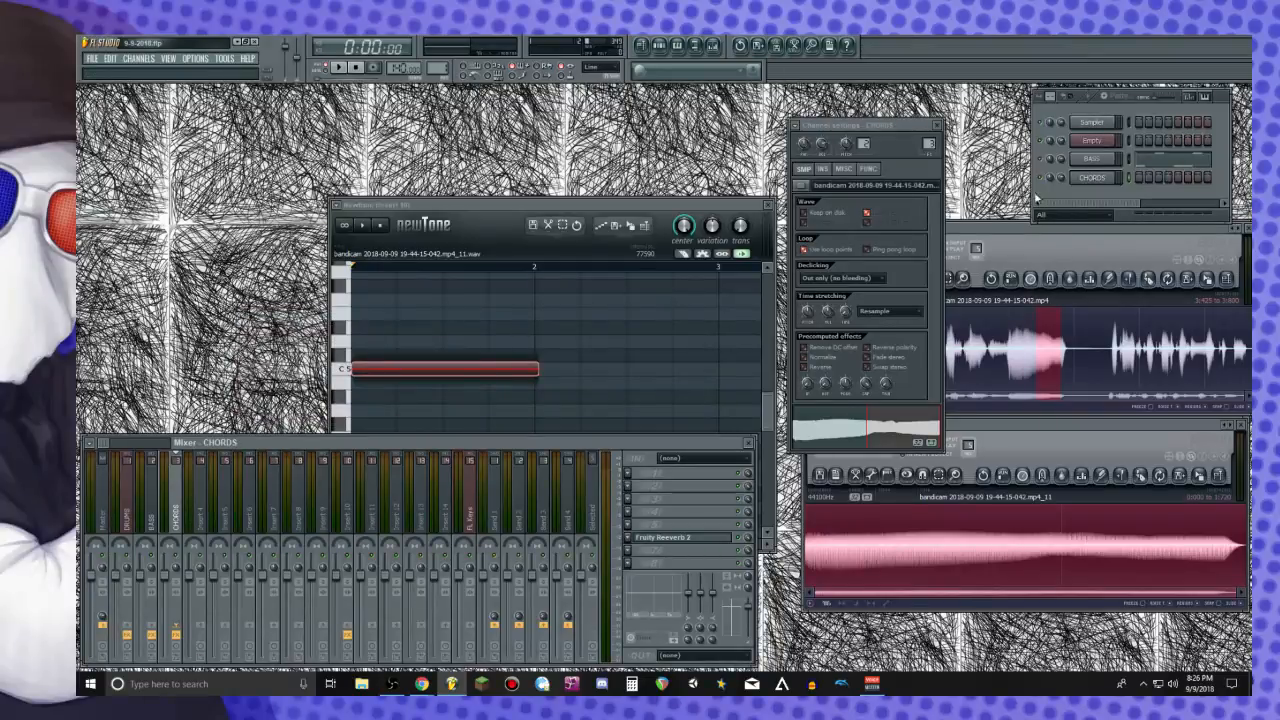
pyautogui.click(771, 207)
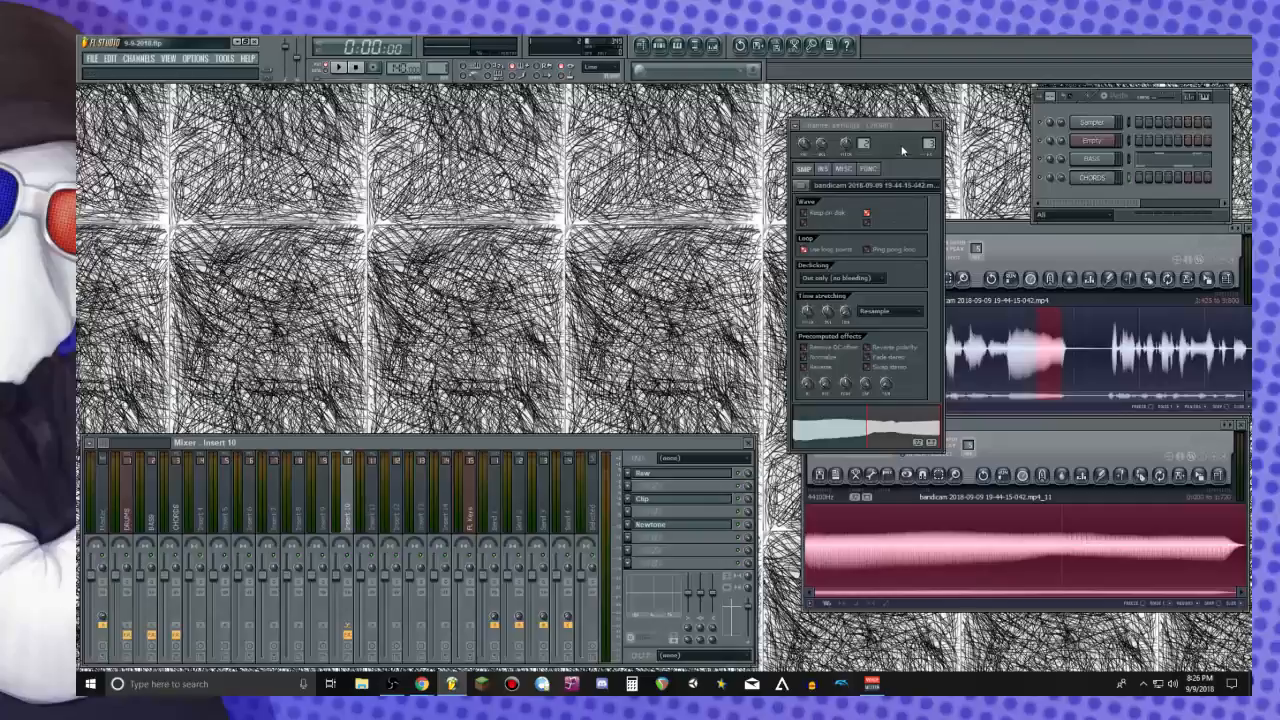
pyautogui.click(937, 125)
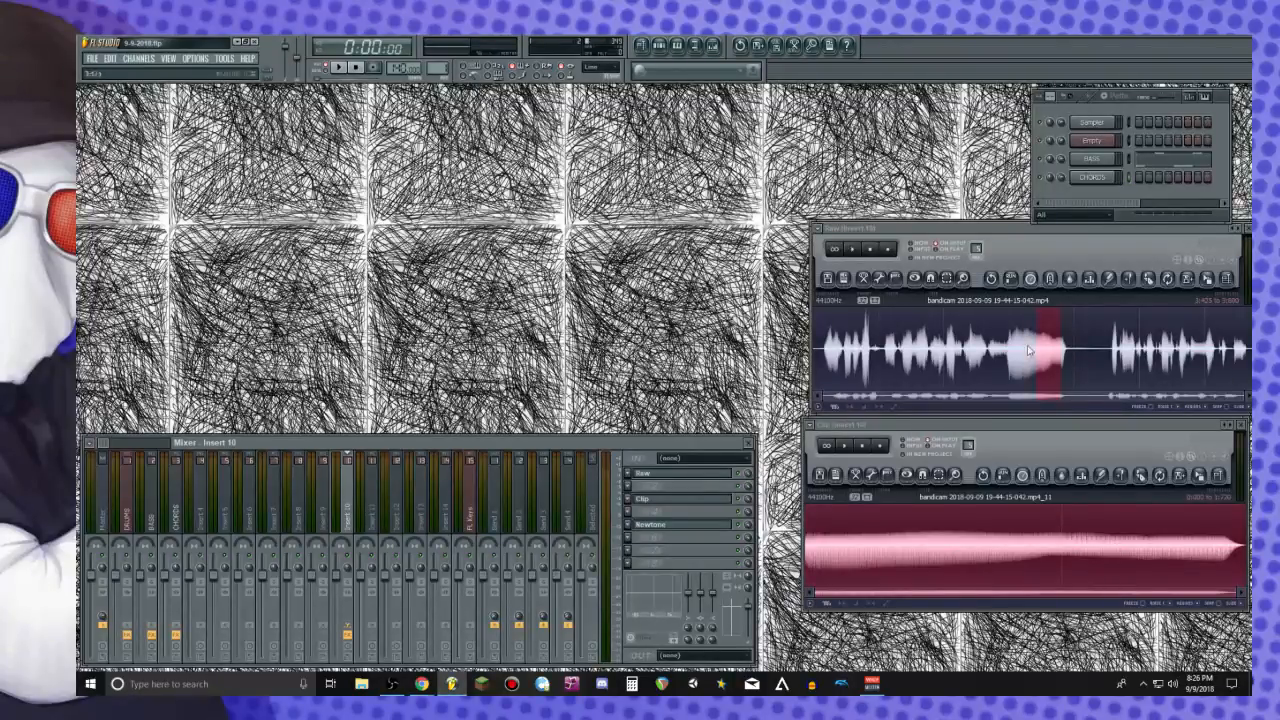
# Audition the raw recording beyond the long note and select a short sustained vowel of about 0.13 seconds
pyautogui.click(1062, 343)
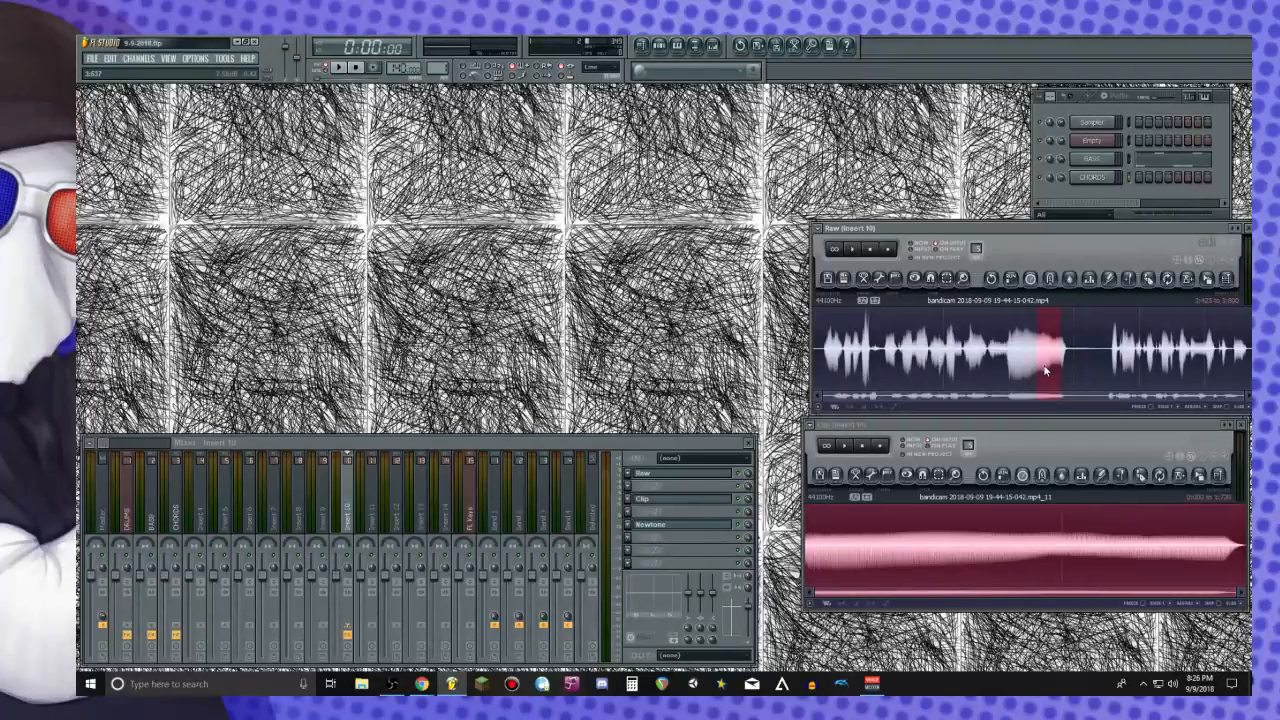
pyautogui.moveTo(1041, 370); pyautogui.dragTo(1172, 348)
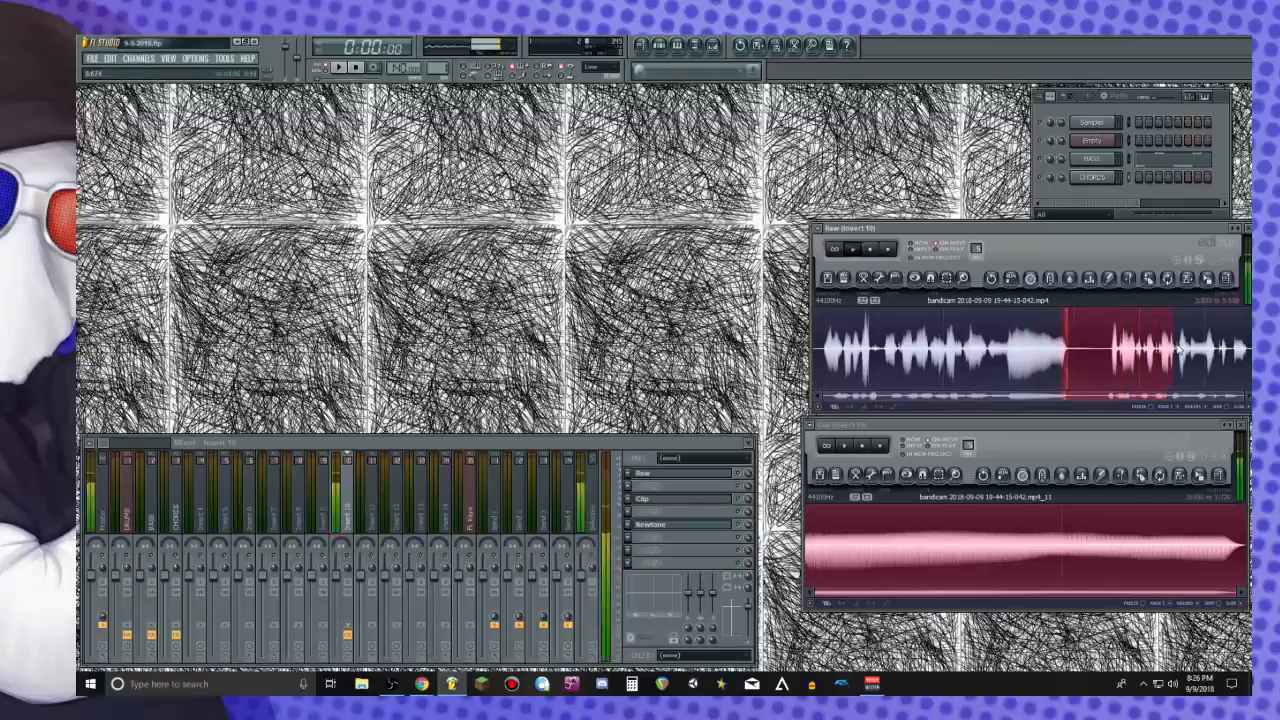
pyautogui.moveTo(1062, 366); pyautogui.dragTo(1134, 359)
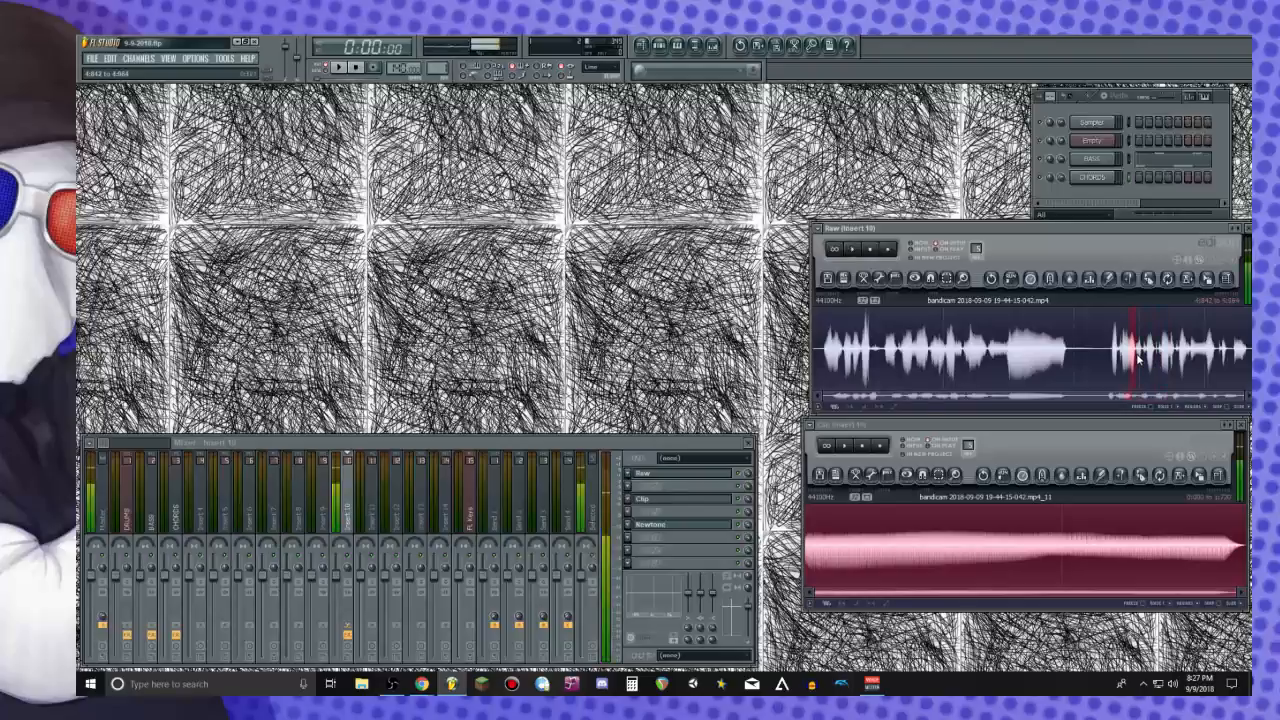
pyautogui.scroll(5, 1134, 360)
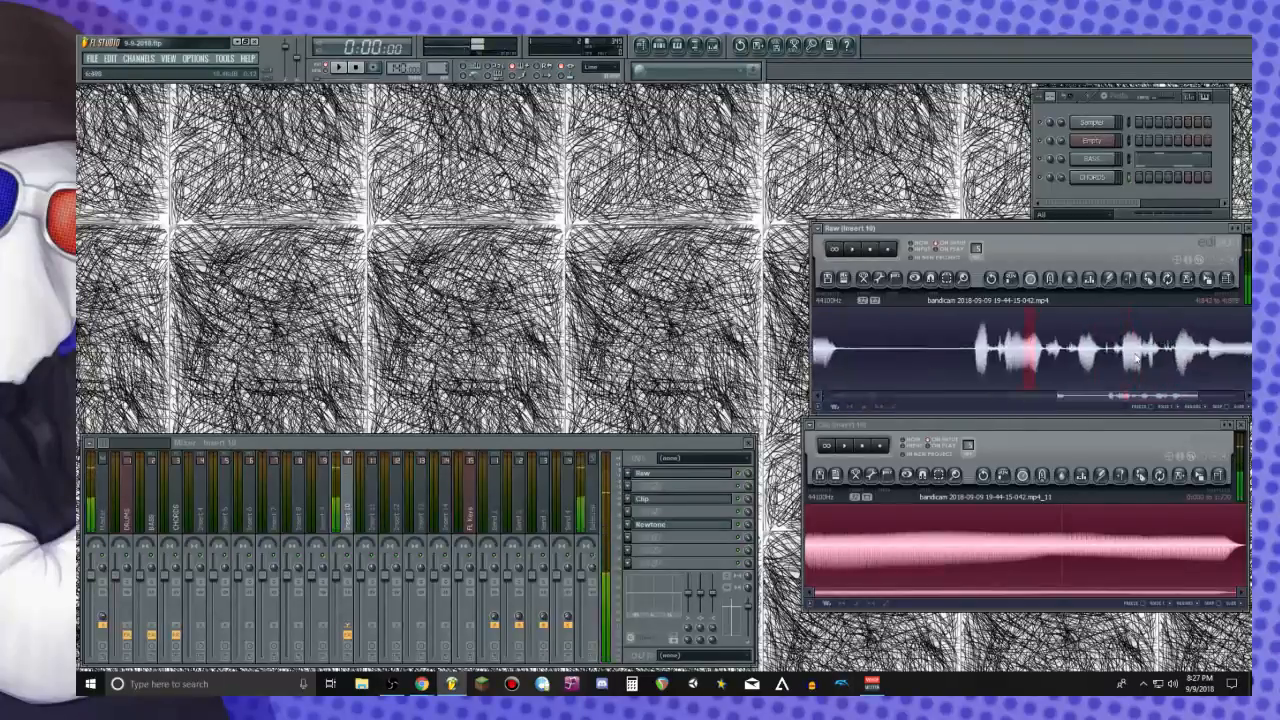
pyautogui.scroll(1, 1036, 364)
pyautogui.moveTo(1075, 345); pyautogui.dragTo(1094, 345)
pyautogui.press('space')
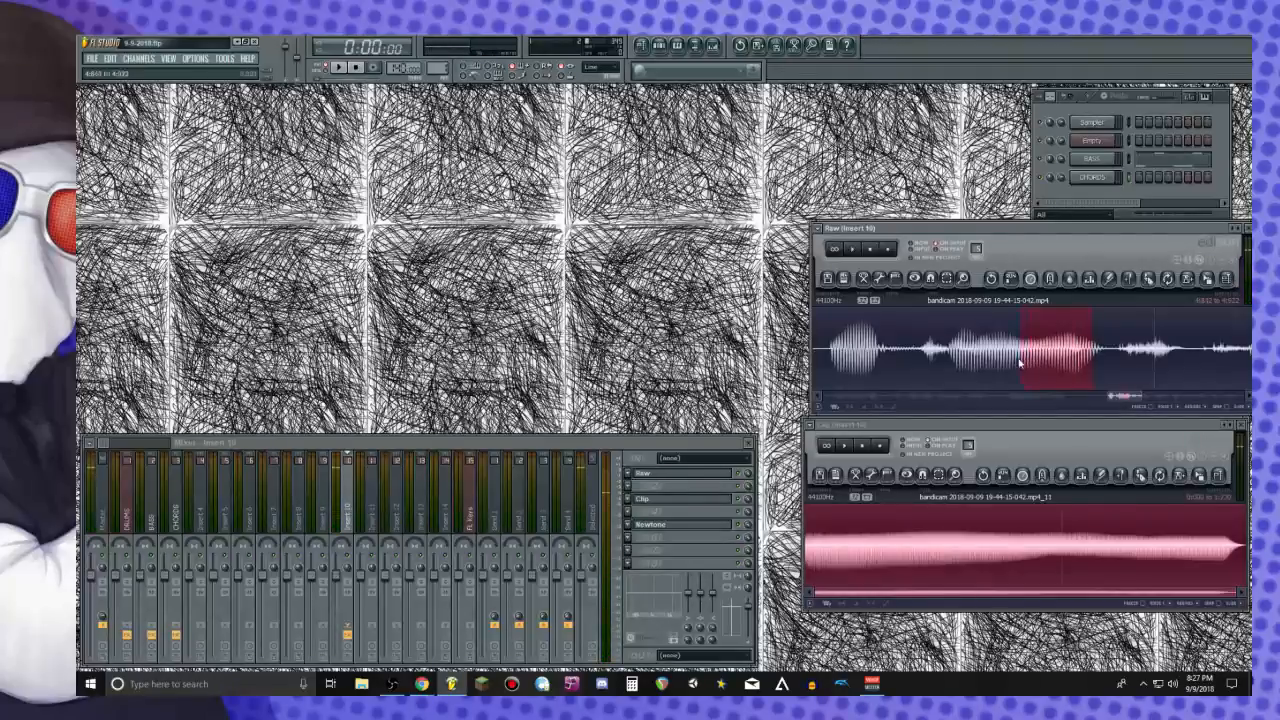
pyautogui.scroll(2, 1005, 364)
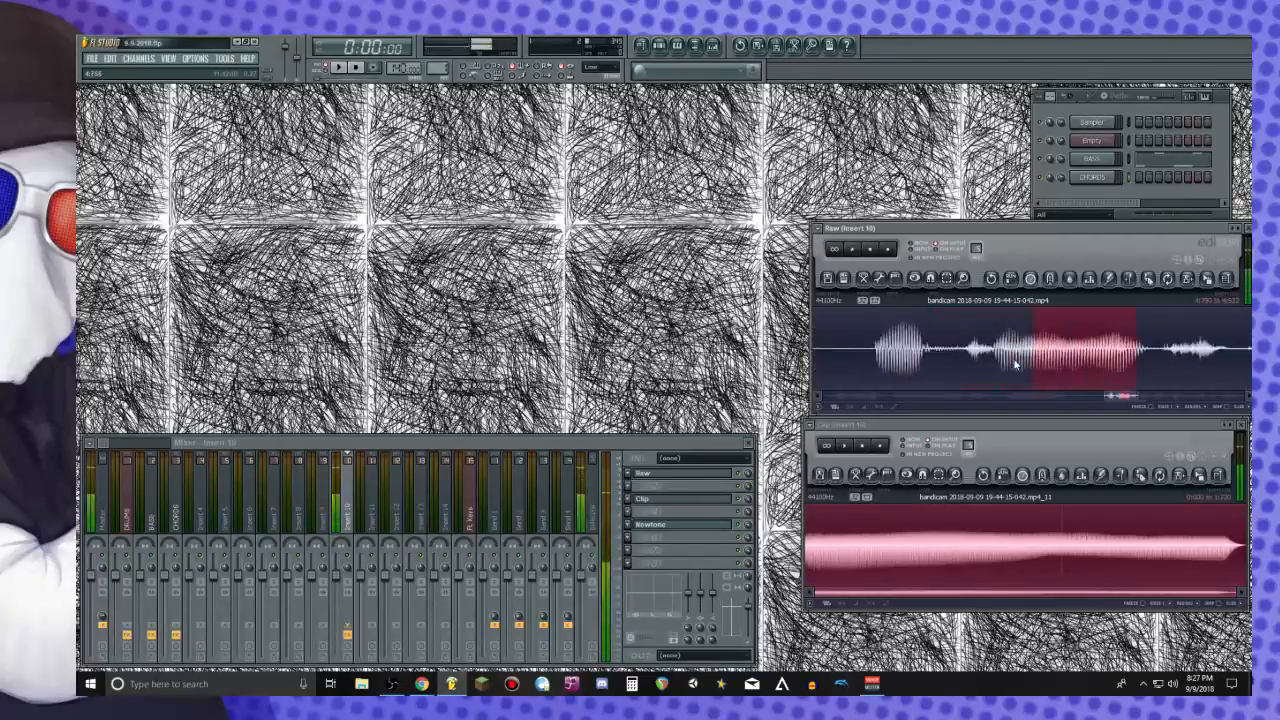
# Copy the selected vowel into the Clip editor, time-stretch it to about 0.53 seconds and audition it
pyautogui.moveTo(1217, 290); pyautogui.dragTo(1063, 518)
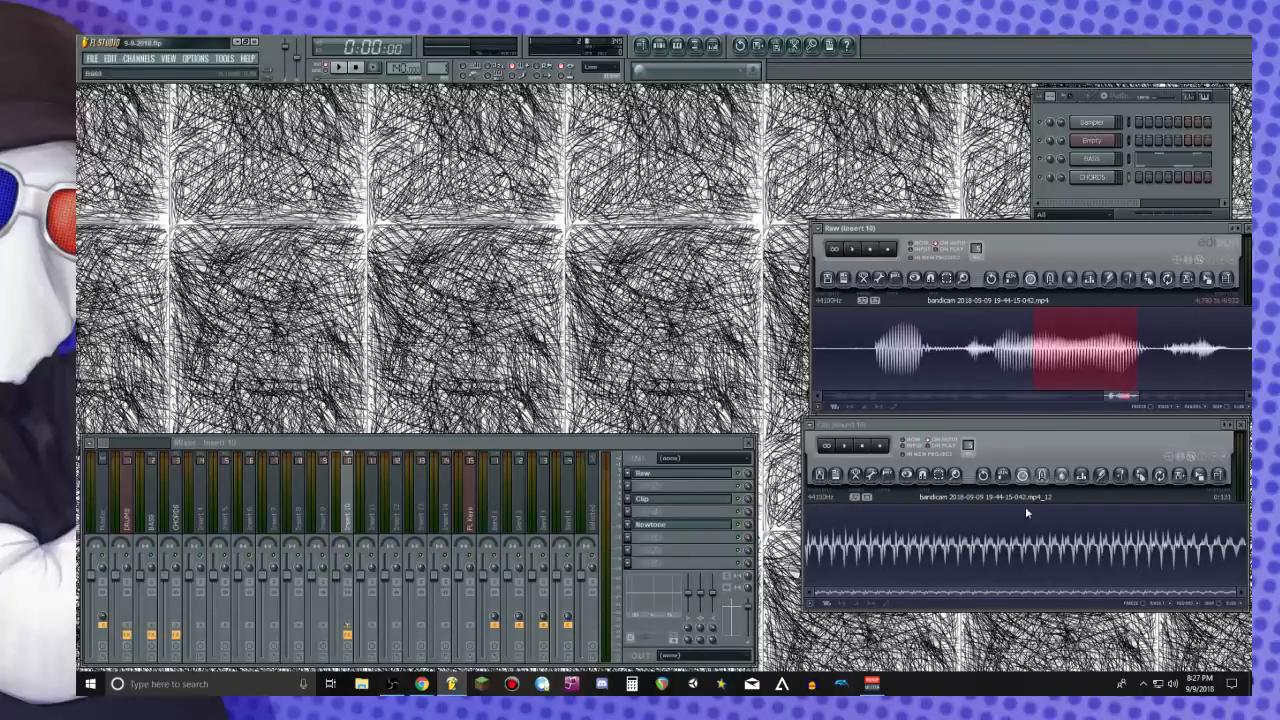
pyautogui.click(1023, 478)
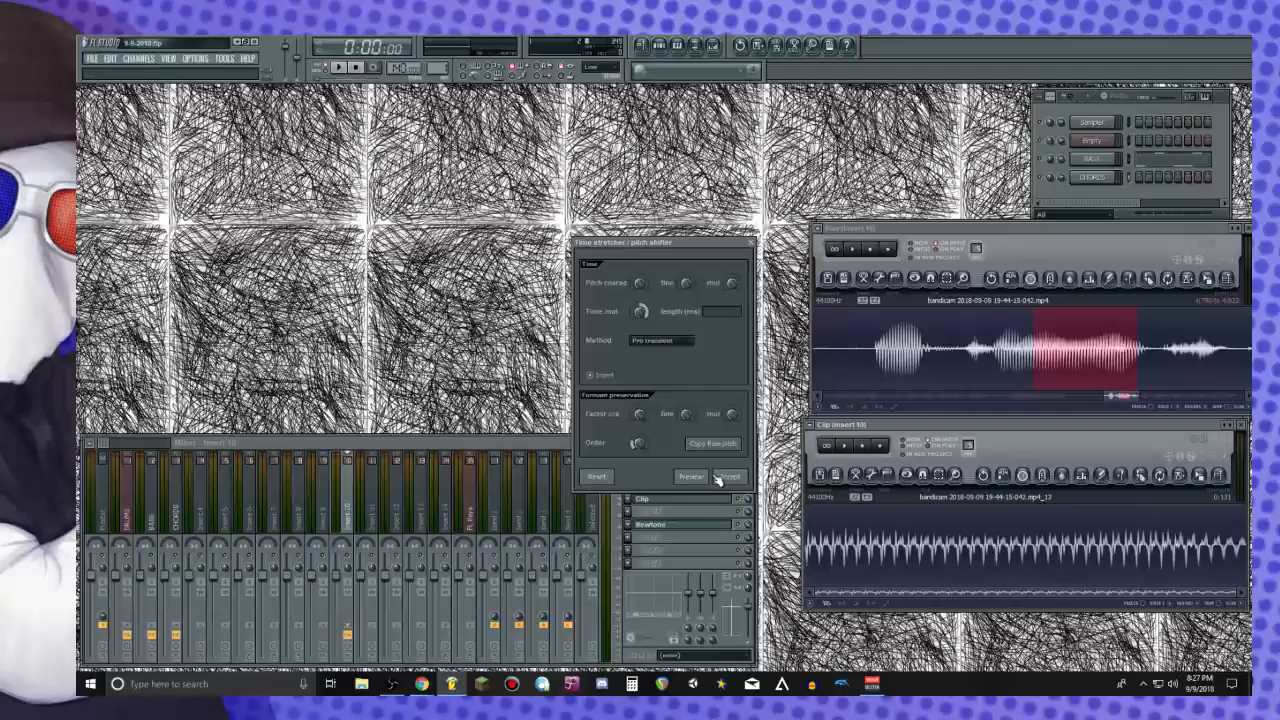
pyautogui.click(726, 480)
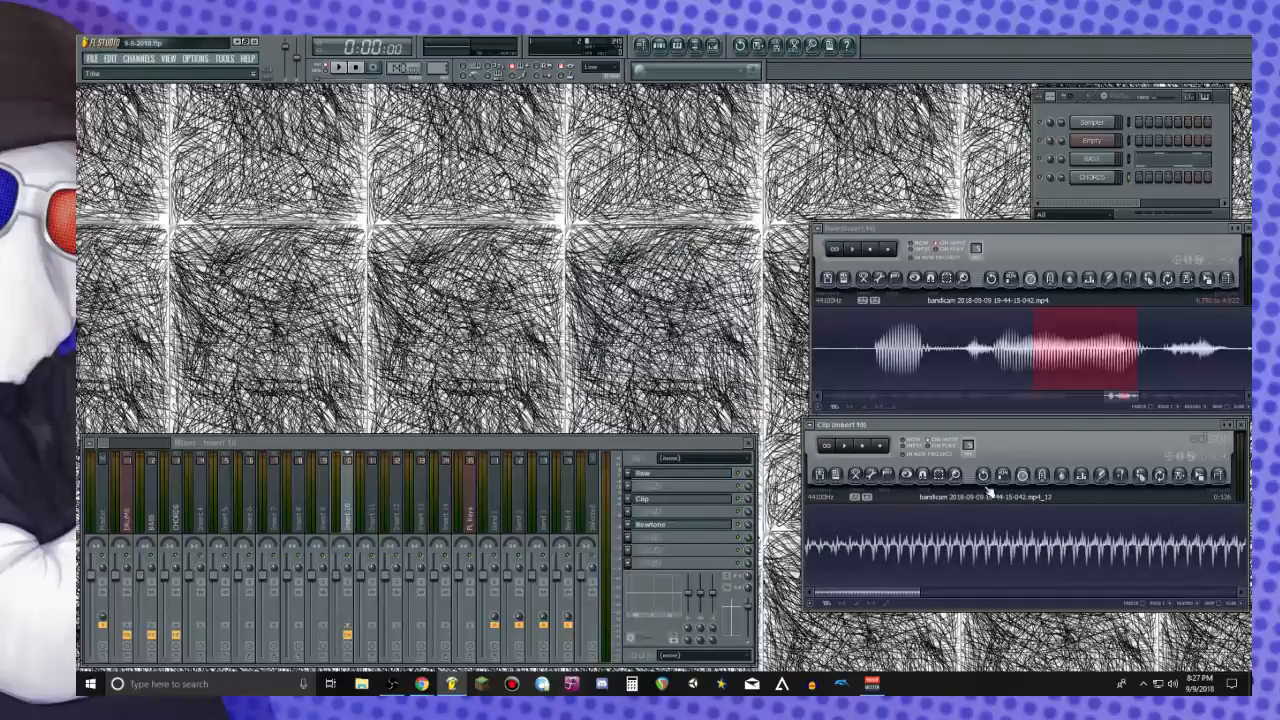
pyautogui.scroll(-4, 1004, 532)
pyautogui.press('space')
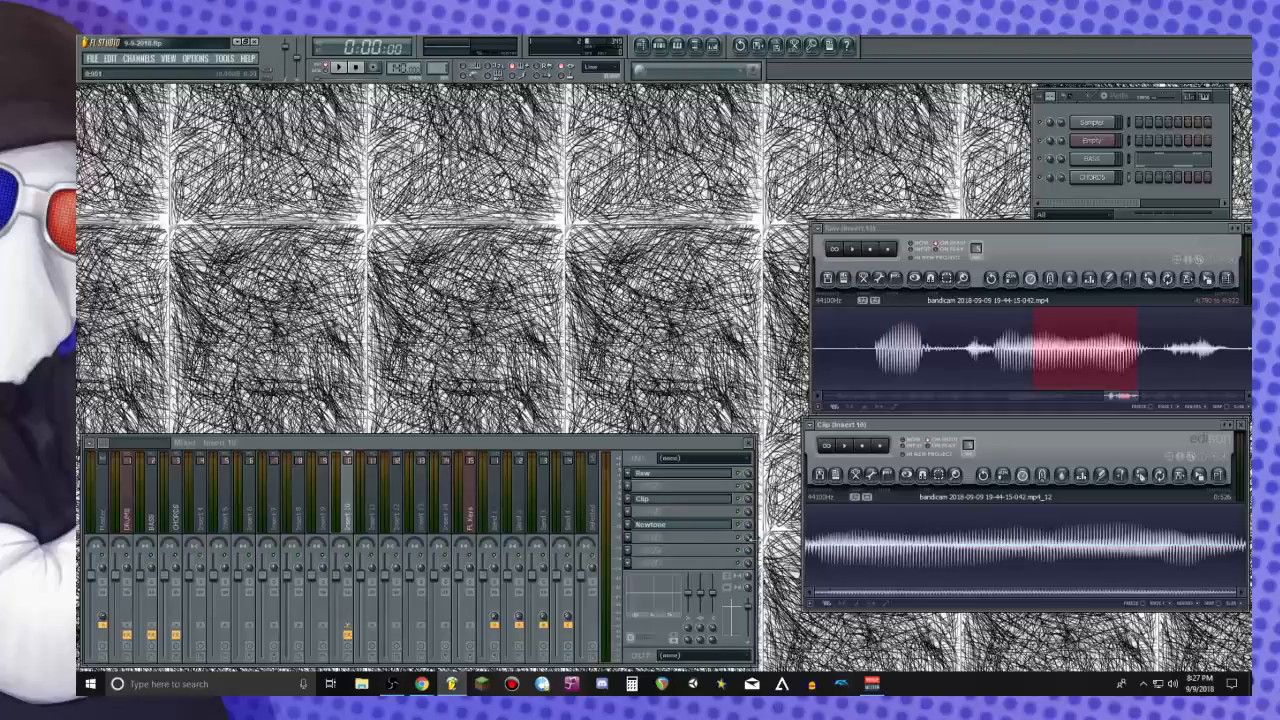
# Open Newtone and time-stretch the clip a second time, to about 1.05 seconds
pyautogui.click(678, 525)
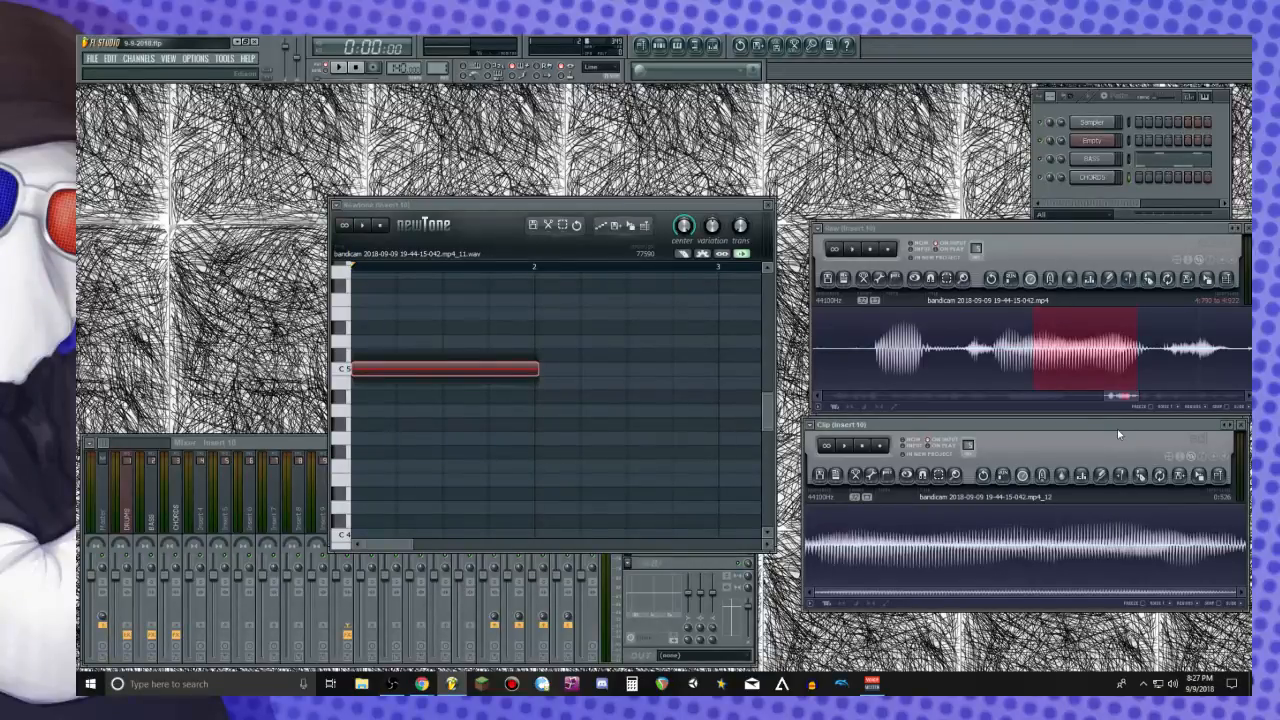
pyautogui.click(1022, 474)
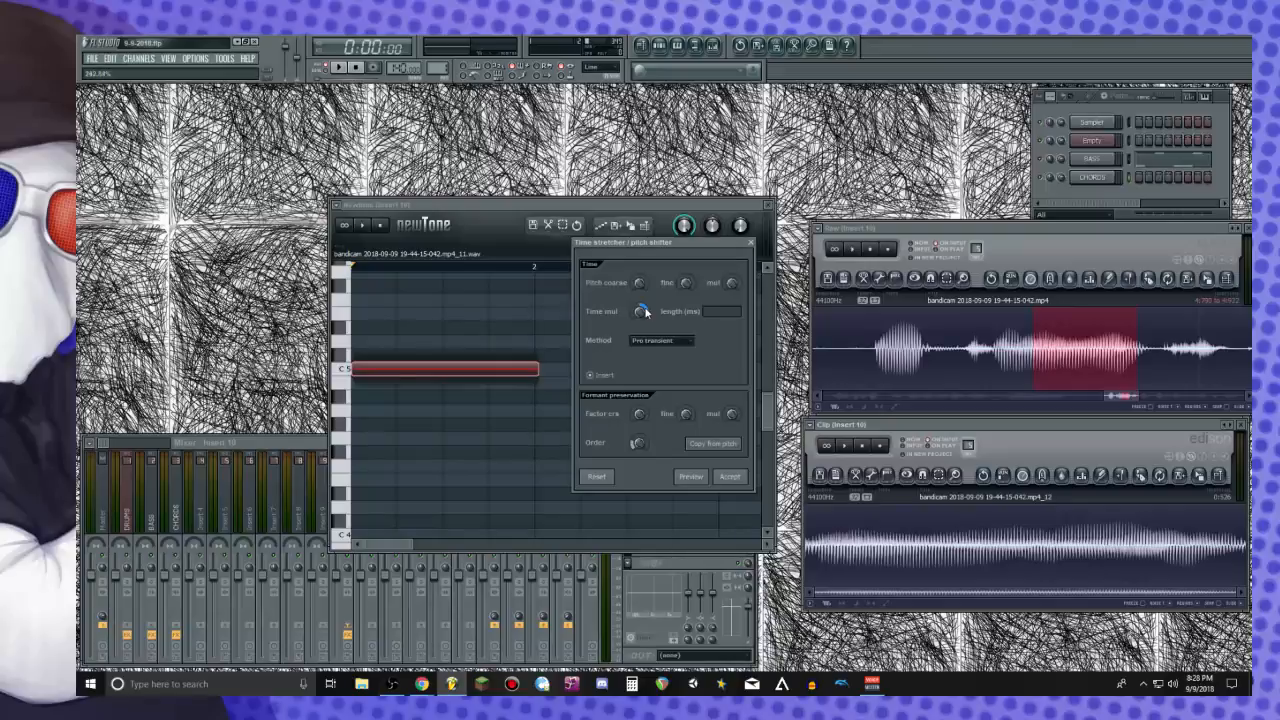
pyautogui.click(742, 478)
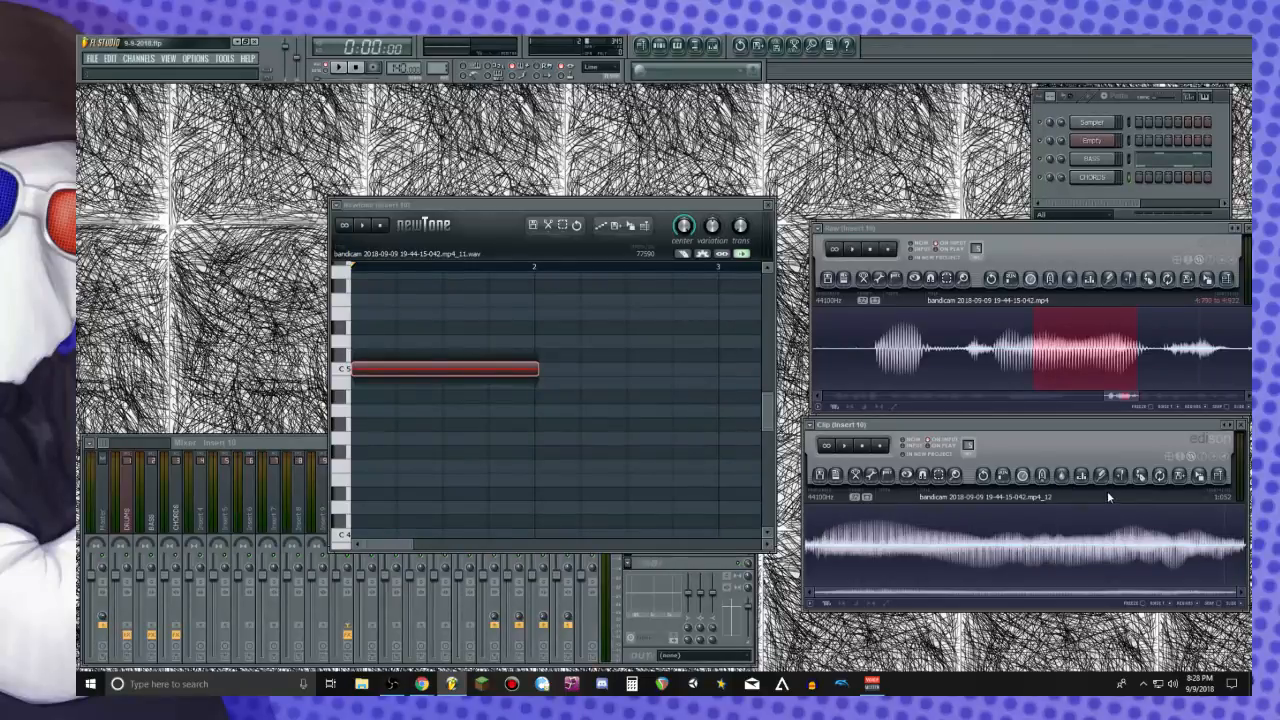
# Load the stretched clip into Newtone for pitch correction and audition its note
pyautogui.moveTo(1199, 476); pyautogui.dragTo(479, 360)
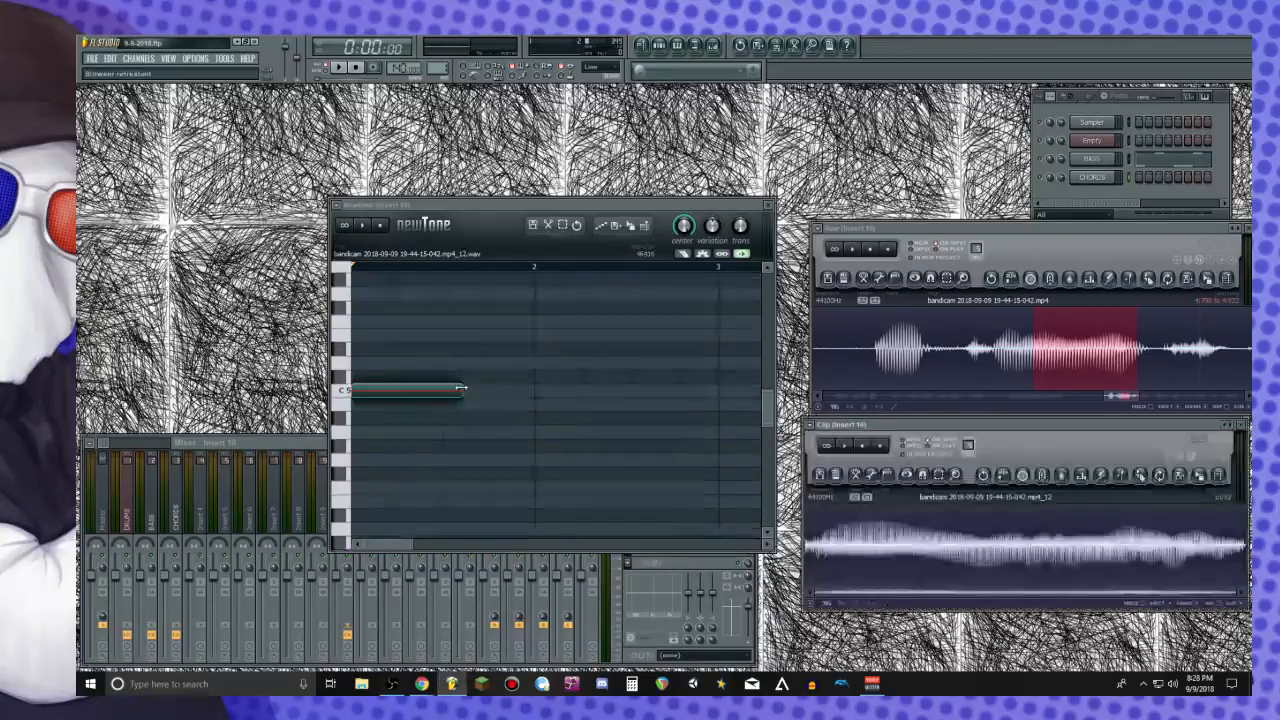
pyautogui.press('space')
pyautogui.press('space')
pyautogui.click(462, 217)
pyautogui.press('space')
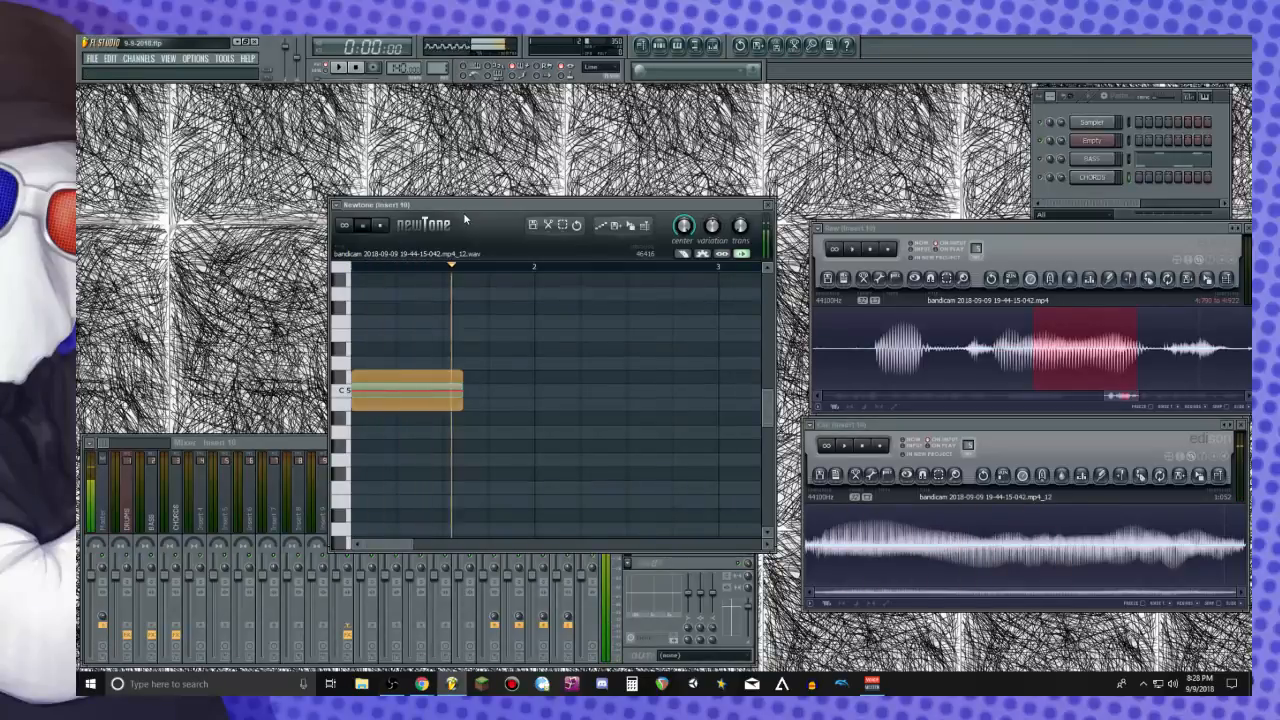
pyautogui.press('space')
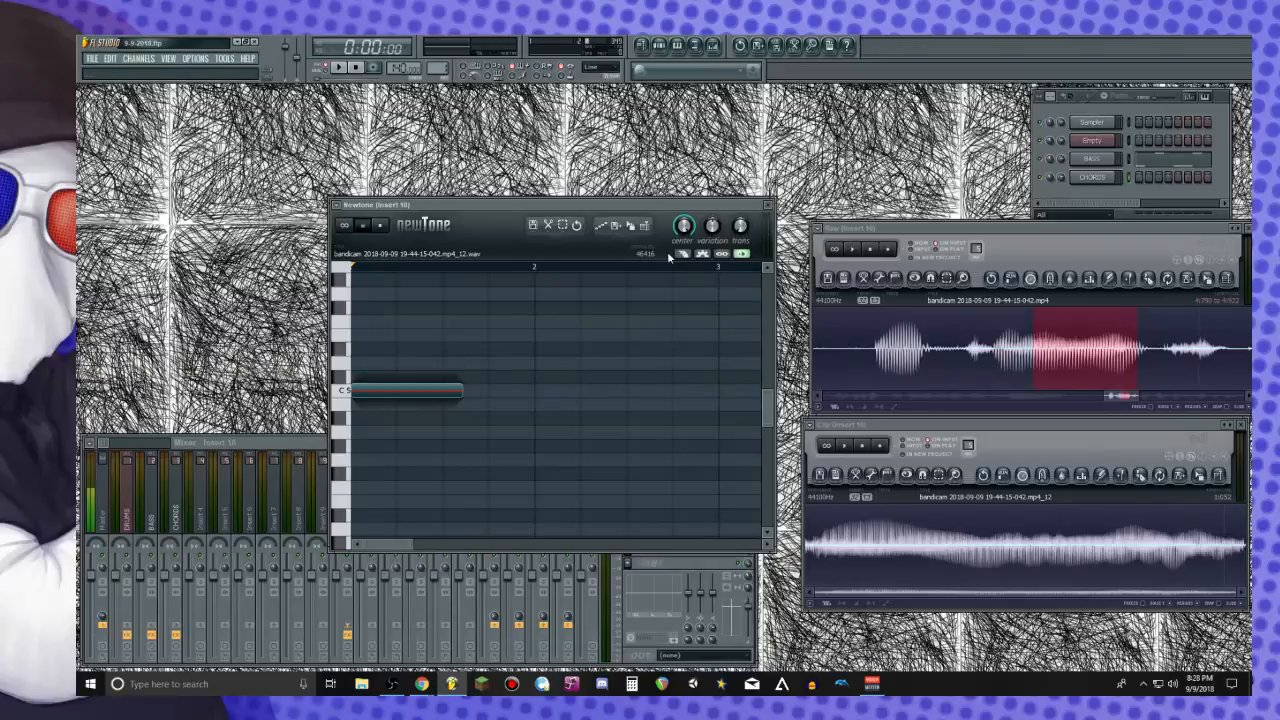
pyautogui.press('space')
pyautogui.press('space')
pyautogui.scroll(-3, 365, 391)
pyautogui.scroll(3, 365, 391)
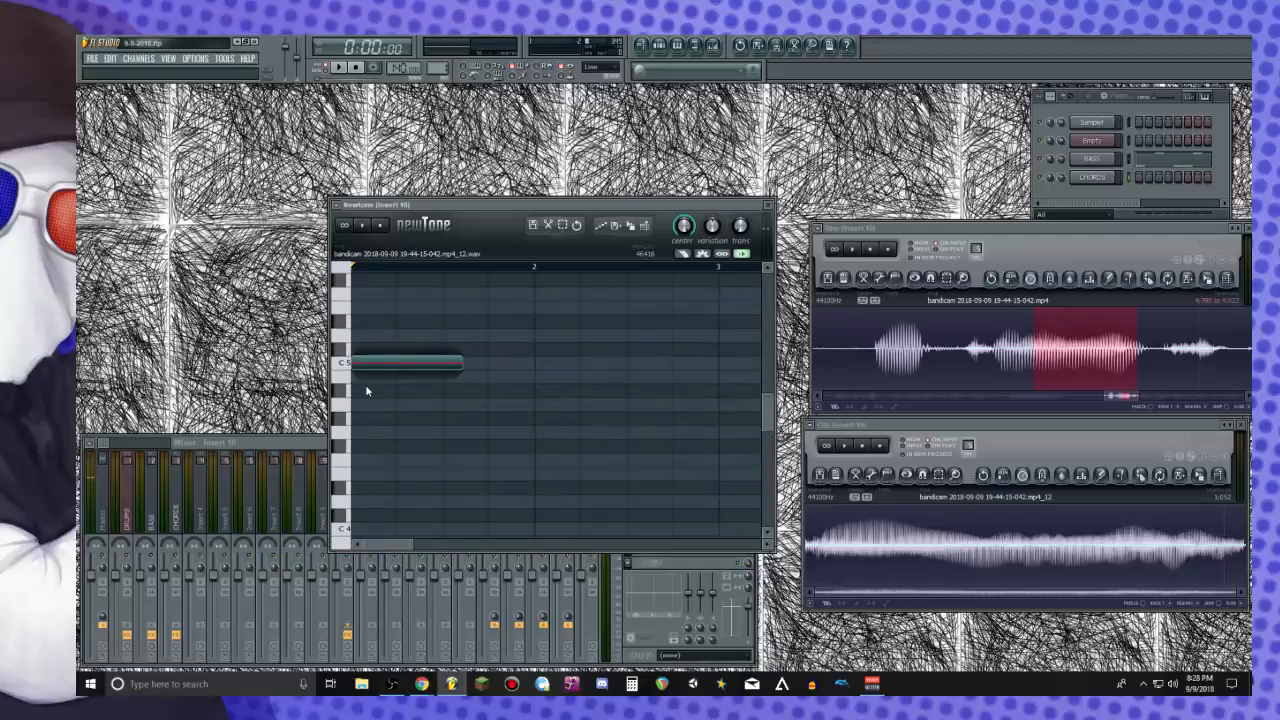
# Extend the end of the C5 note slightly in Newtone and audition the result
pyautogui.moveTo(370, 366); pyautogui.dragTo(367, 366)
pyautogui.moveTo(457, 363); pyautogui.dragTo(464, 363)
pyautogui.press('space')
# Send the corrected vowel from Newtone back to the Clip editor and delete its starting marker
pyautogui.moveTo(631, 228)
pyautogui.mouseDown()
pyautogui.moveTo(912, 542)
pyautogui.moveTo(940, 545)
pyautogui.mouseUp()
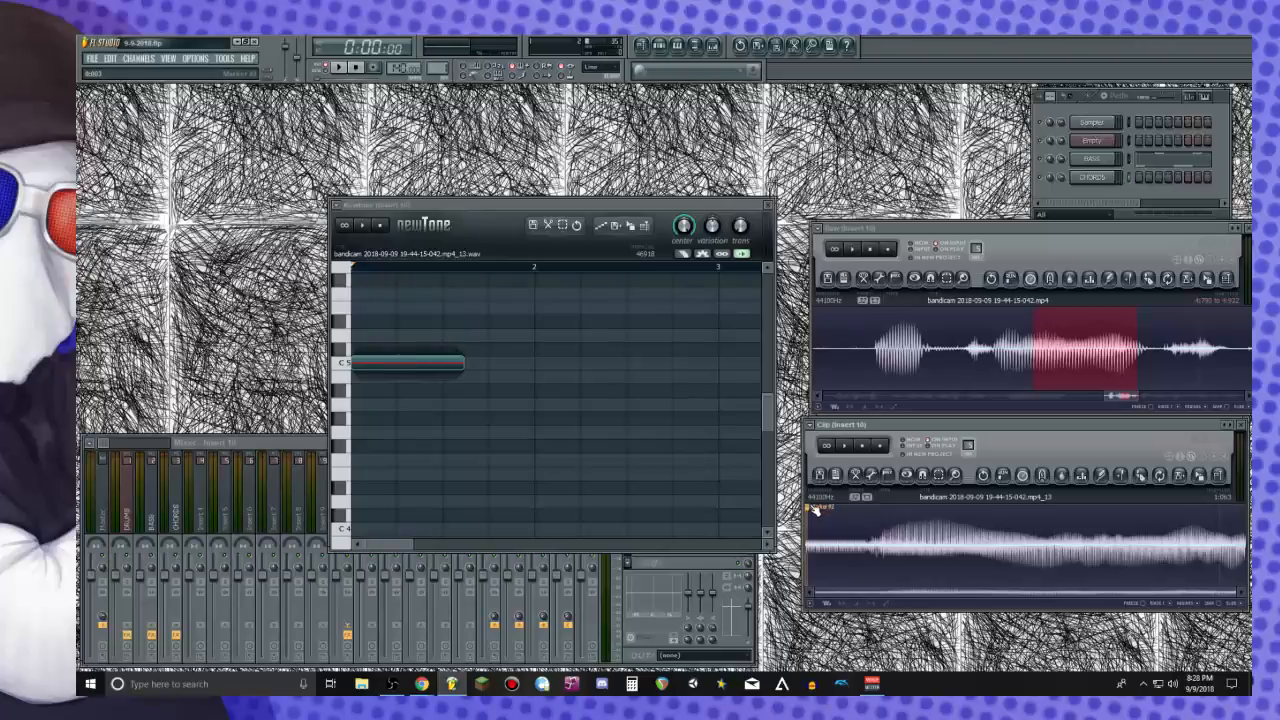
pyautogui.rightClick(818, 510)
pyautogui.rightClick(818, 510)
pyautogui.rightClick(818, 510)
pyautogui.click(835, 522)
# Audition the returned clip, cut away its quiet beginning and play back the trimmed version
pyautogui.press('space')
pyautogui.press('space')
pyautogui.moveTo(872, 555); pyautogui.dragTo(709, 564)
pyautogui.press('Delete')
pyautogui.press('space')
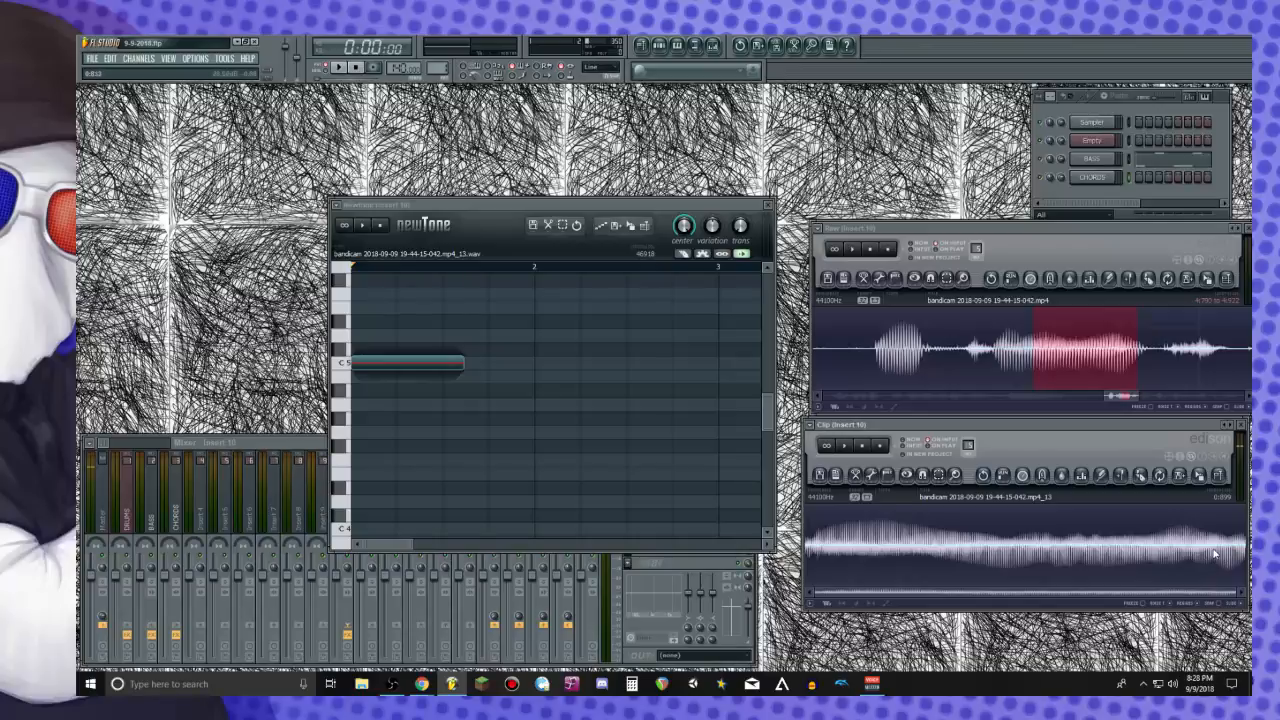
# Fade out the clip from about 0.74 seconds to its end and audition the whole sample
pyautogui.moveTo(1168, 553); pyautogui.dragTo(1252, 553)
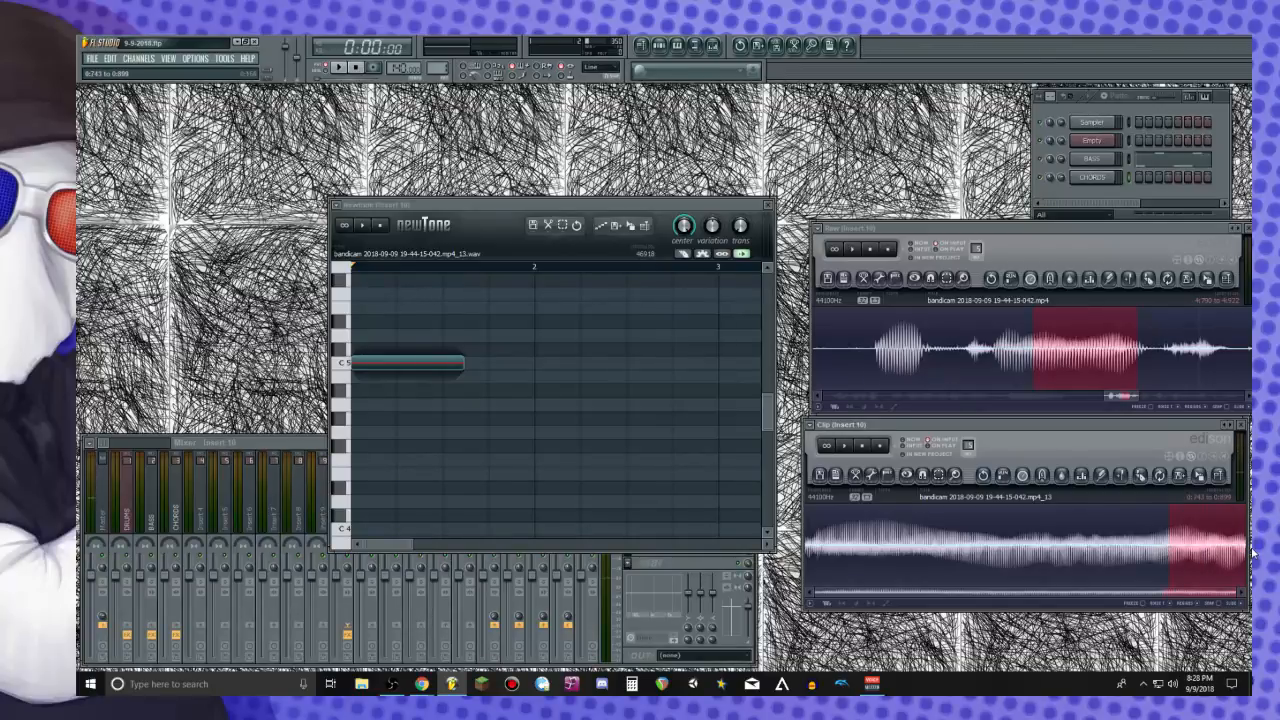
pyautogui.moveTo(1173, 562); pyautogui.dragTo(766, 539)
pyautogui.hotkey('alt', 'o')
pyautogui.press('space')
pyautogui.press('space')
pyautogui.press('space')
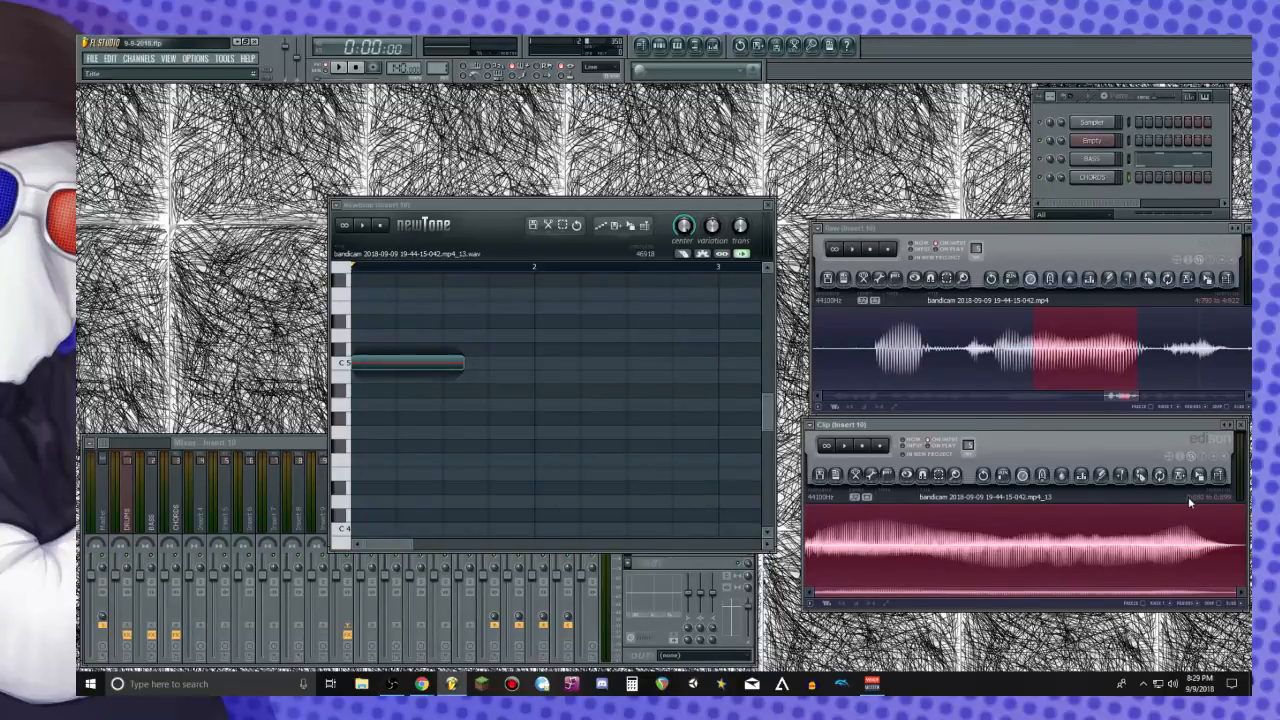
# Load the finished clip into a new sampler channel and rename that channel LEAD
pyautogui.moveTo(1198, 477); pyautogui.dragTo(1094, 200)
pyautogui.rightClick(1106, 201)
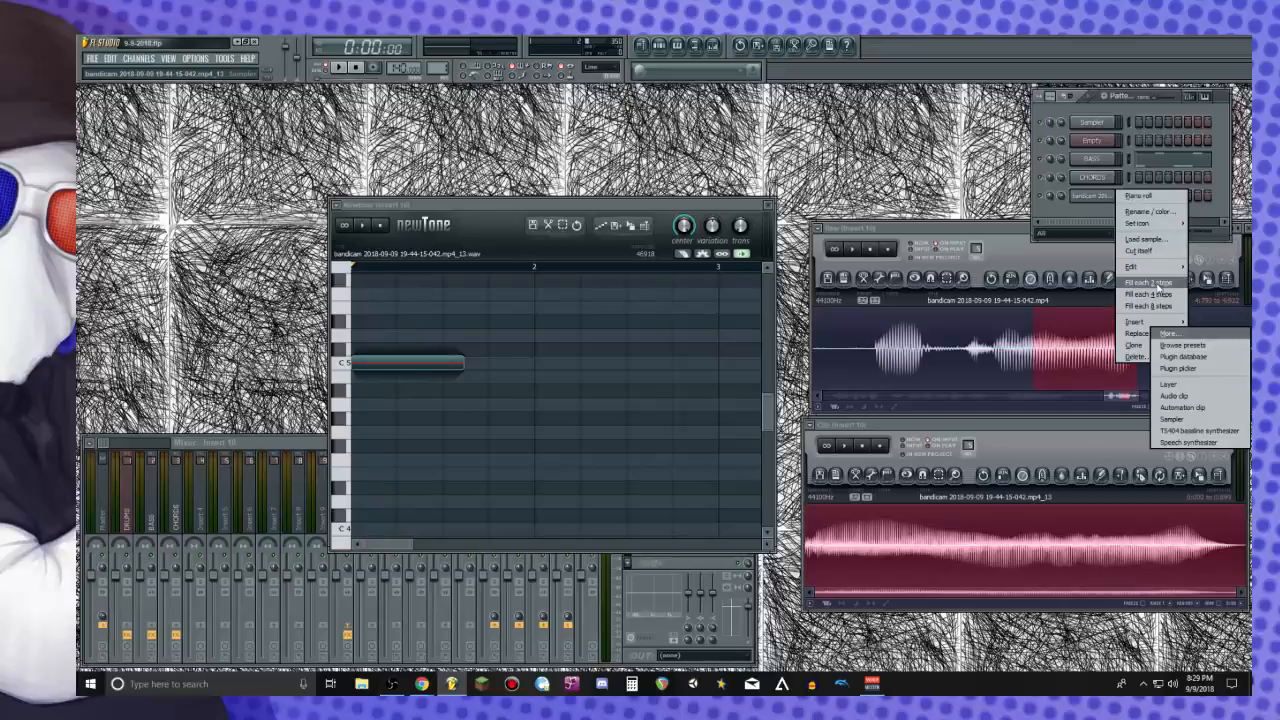
pyautogui.click(1148, 216)
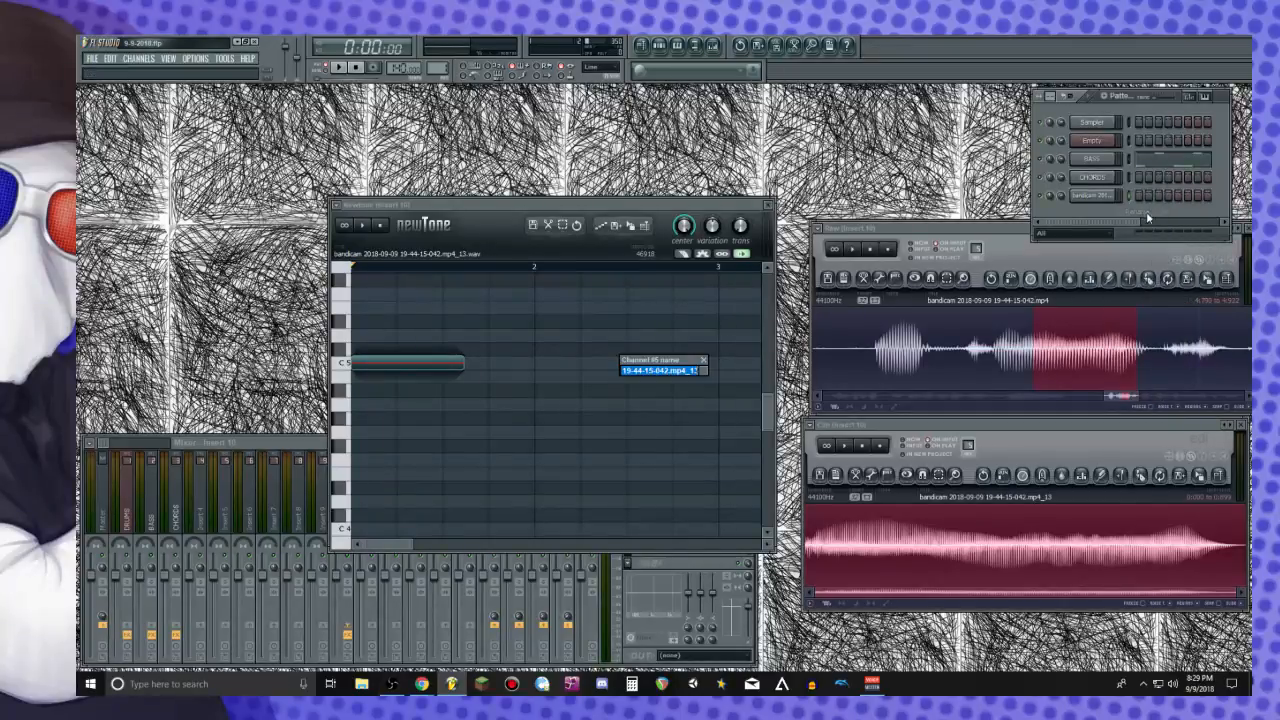
pyautogui.write('LEAD')
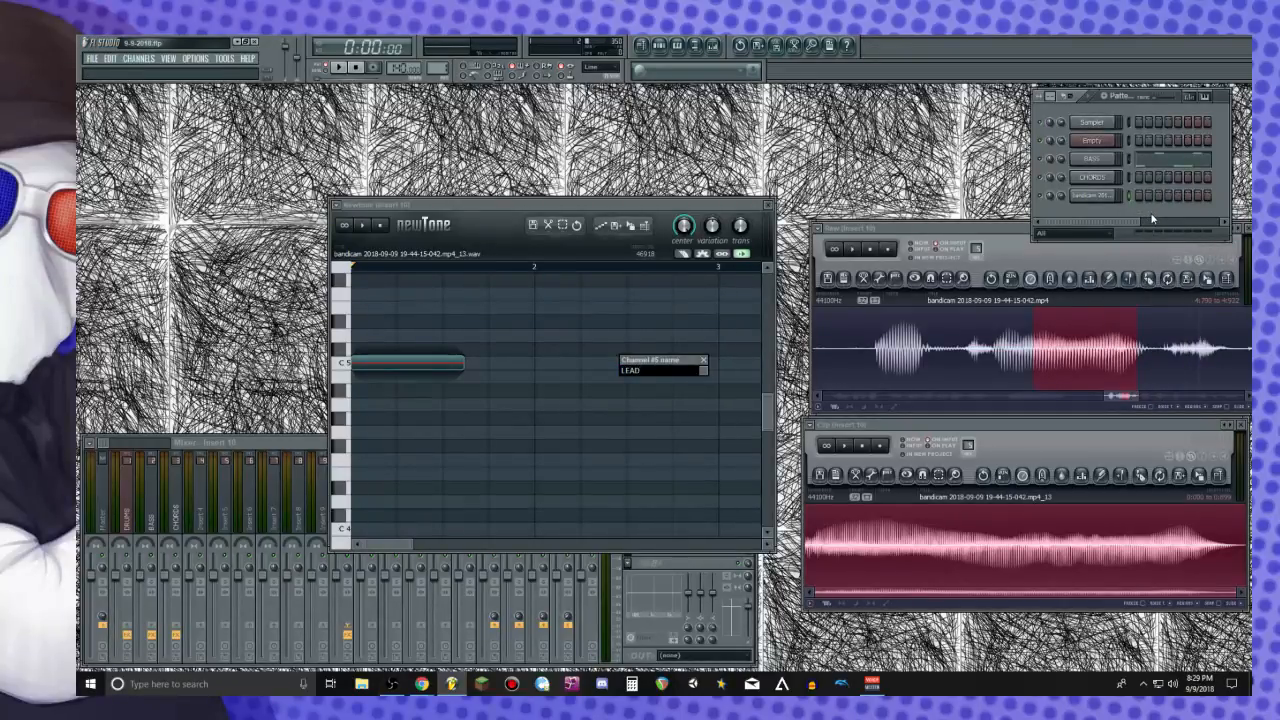
pyautogui.press('Return')
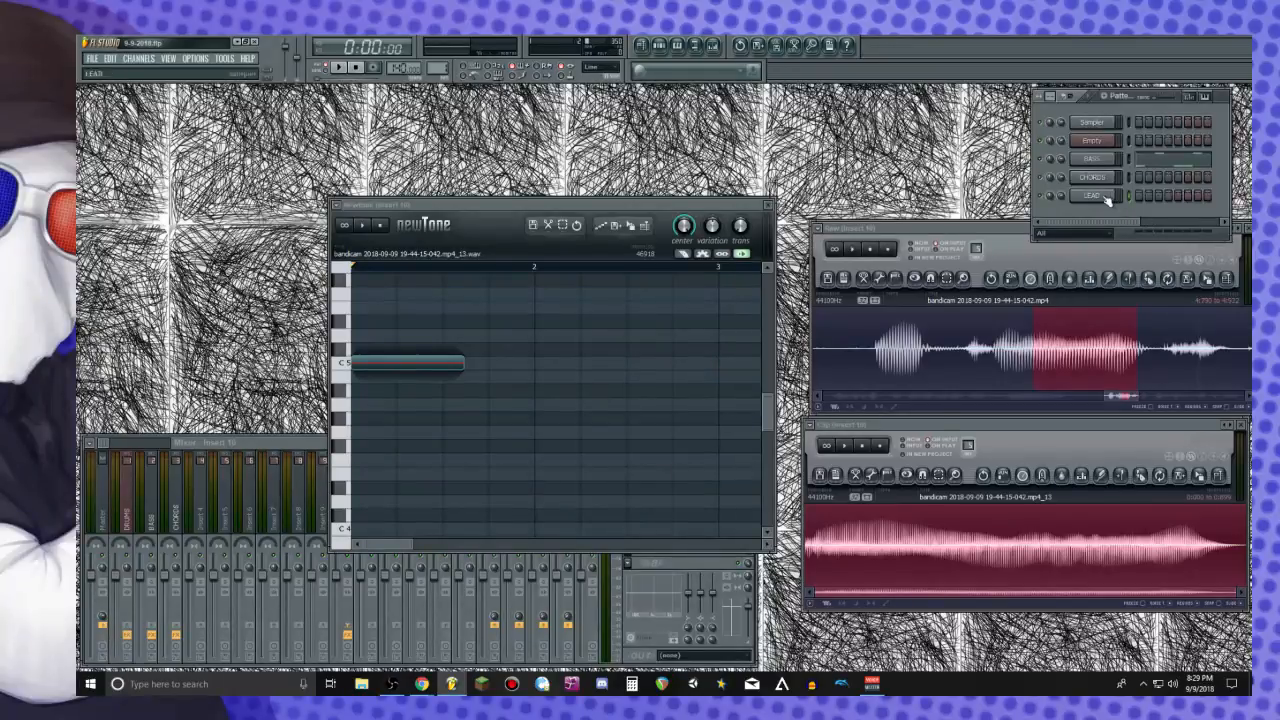
# Open the LEAD channel's settings, route it to mixer insert 5 and raise the sample's crossfade
pyautogui.click(1104, 198)
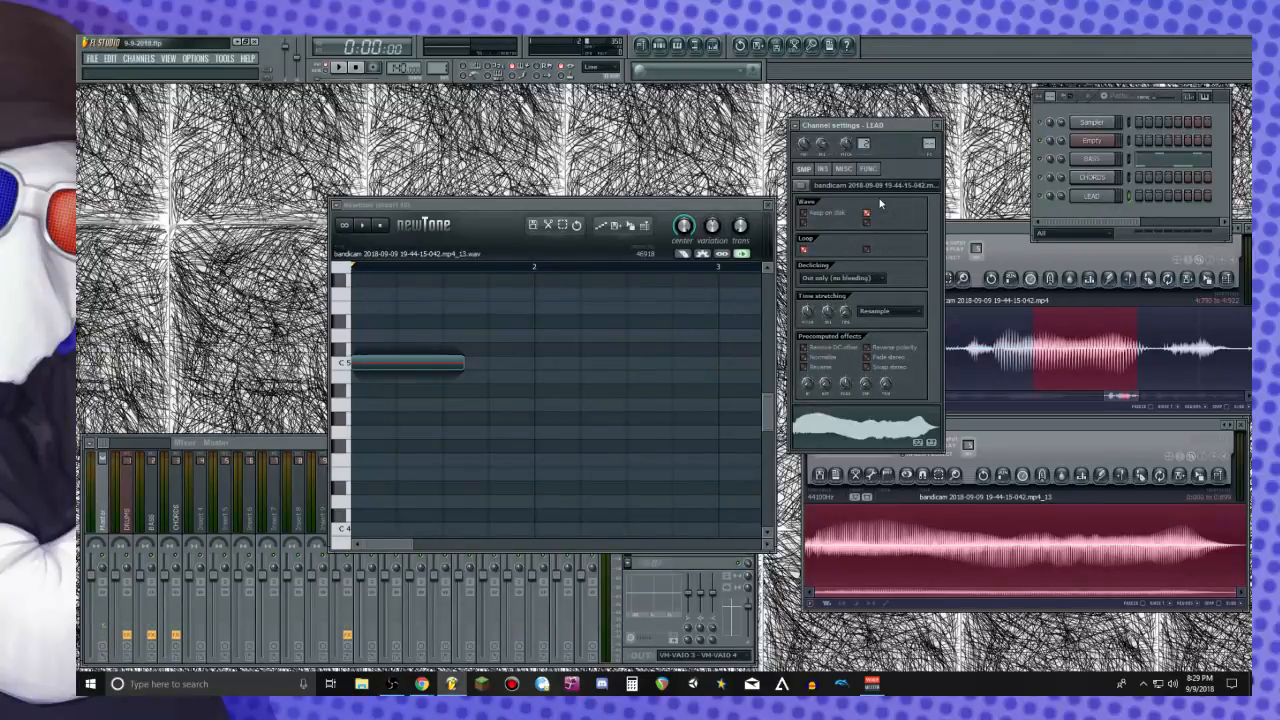
pyautogui.click(823, 168)
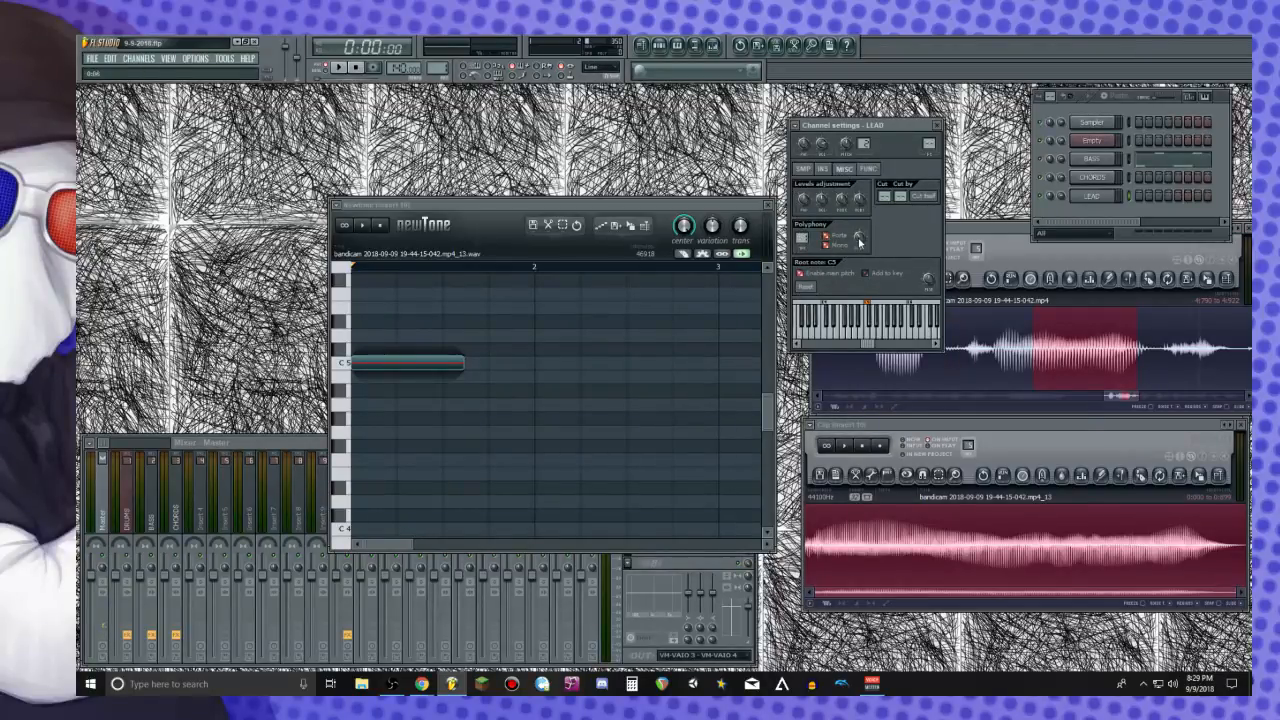
pyautogui.moveTo(929, 144); pyautogui.dragTo(929, 131)
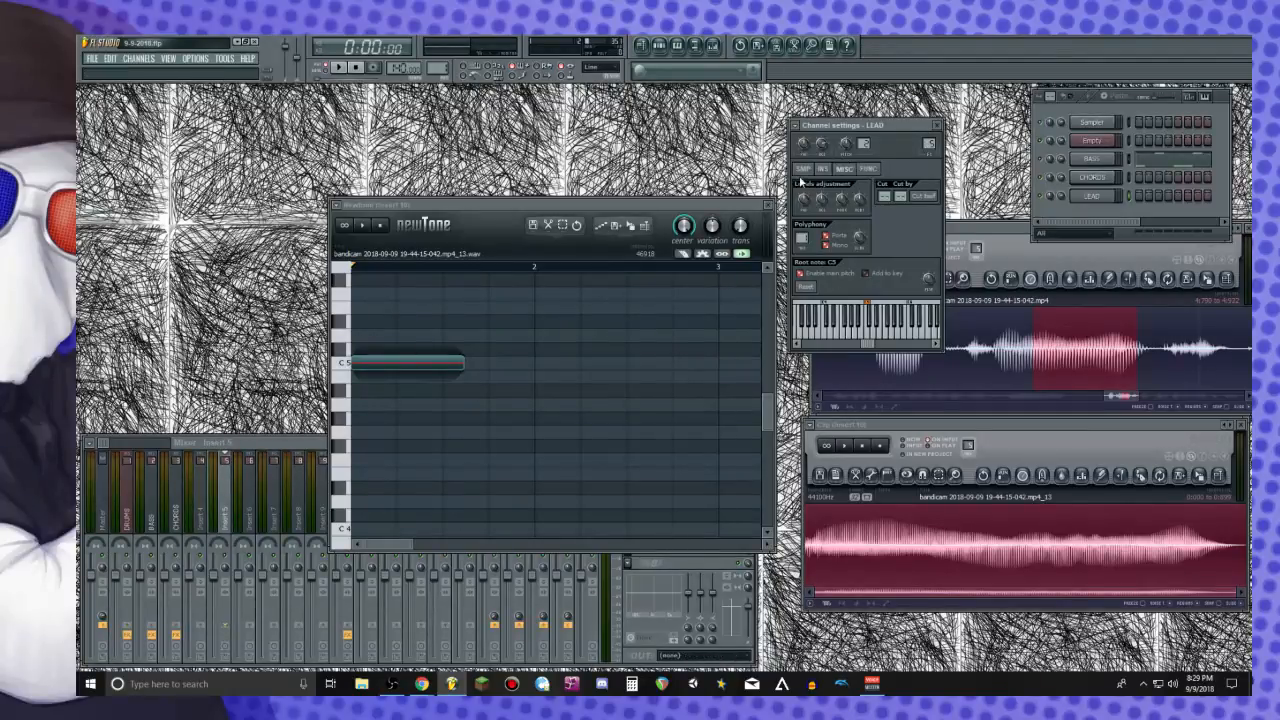
pyautogui.click(804, 169)
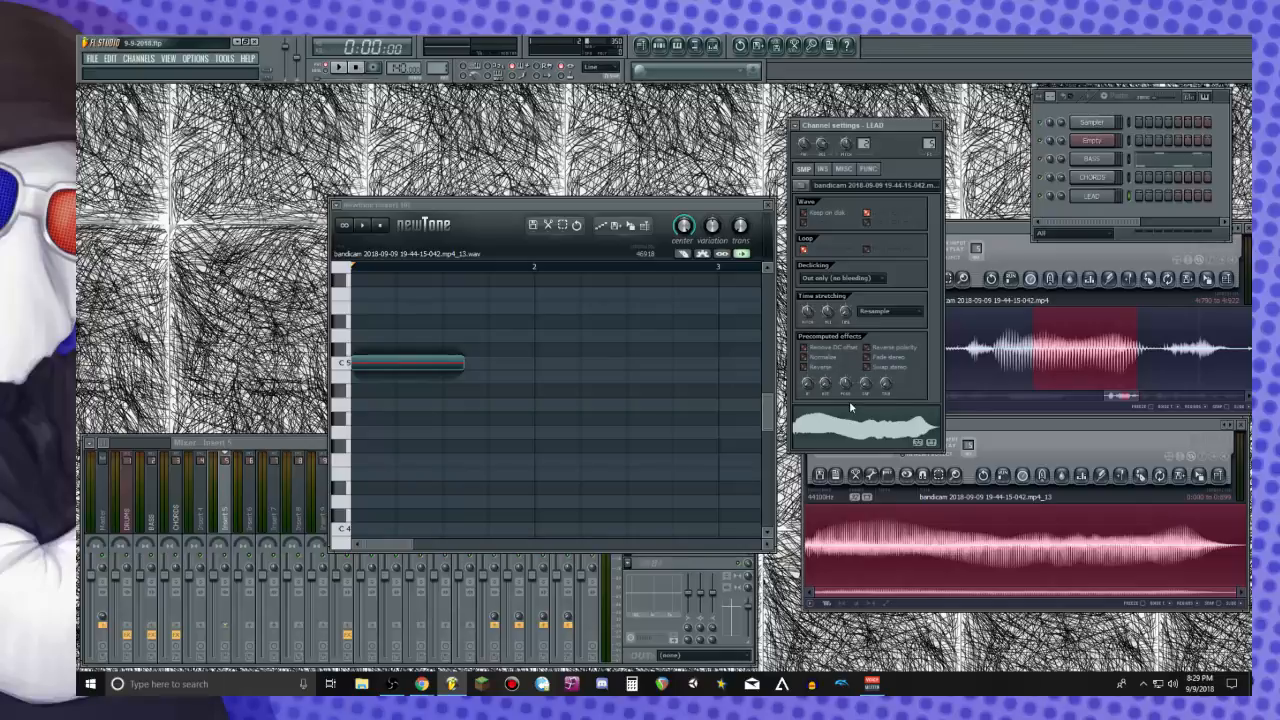
pyautogui.moveTo(867, 388); pyautogui.dragTo(867, 376)
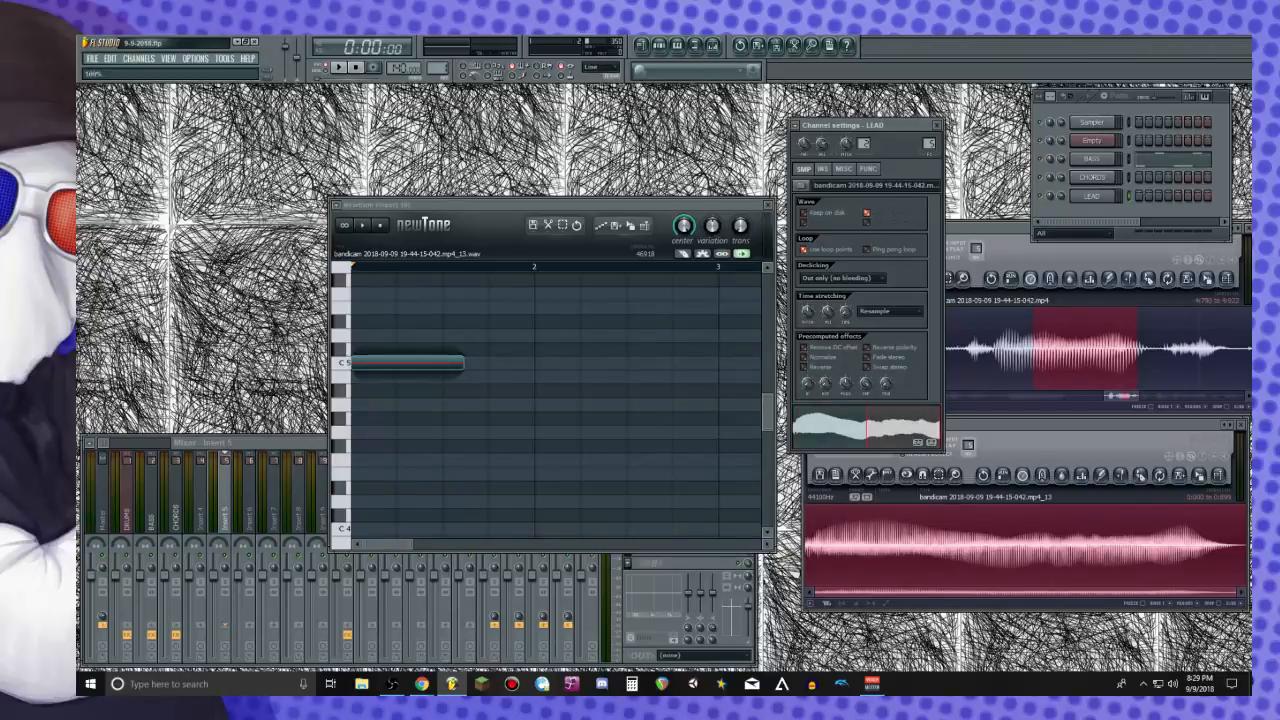
# Check the free inserts in the mixer and reroute the LEAD channel to insert 4
pyautogui.press('w')
pyautogui.click(228, 497)
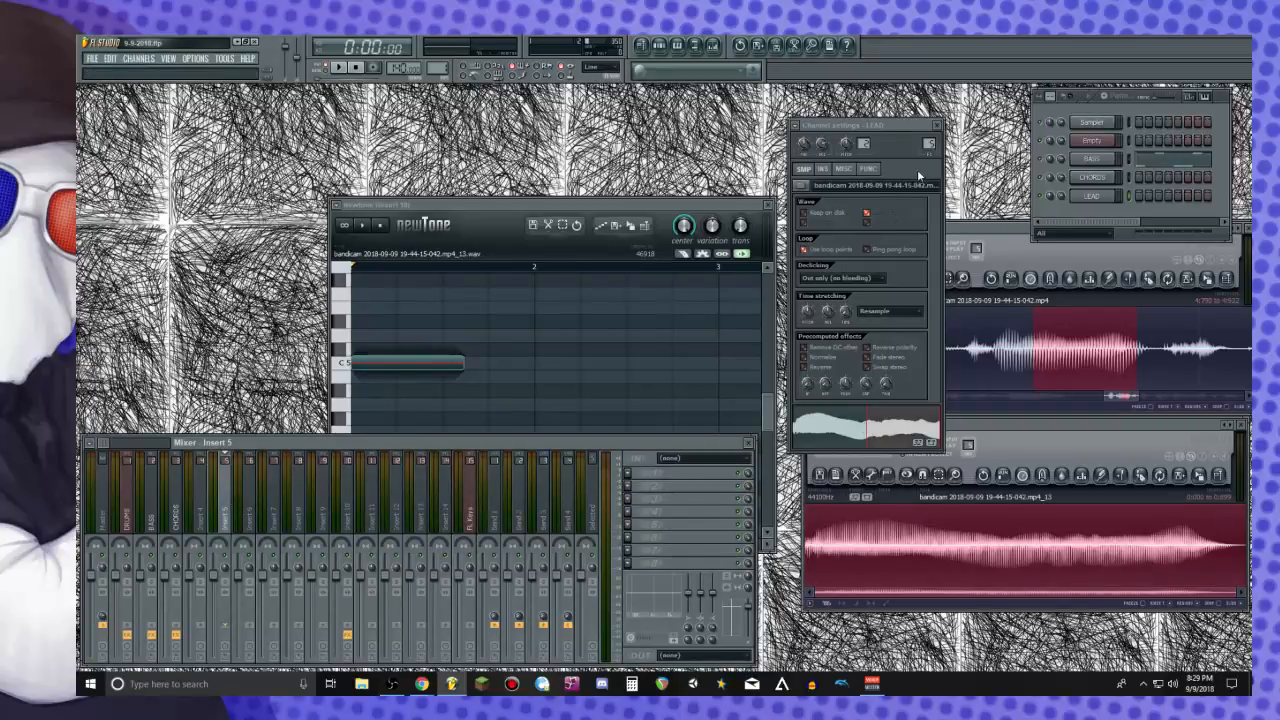
pyautogui.moveTo(929, 145); pyautogui.dragTo(929, 151)
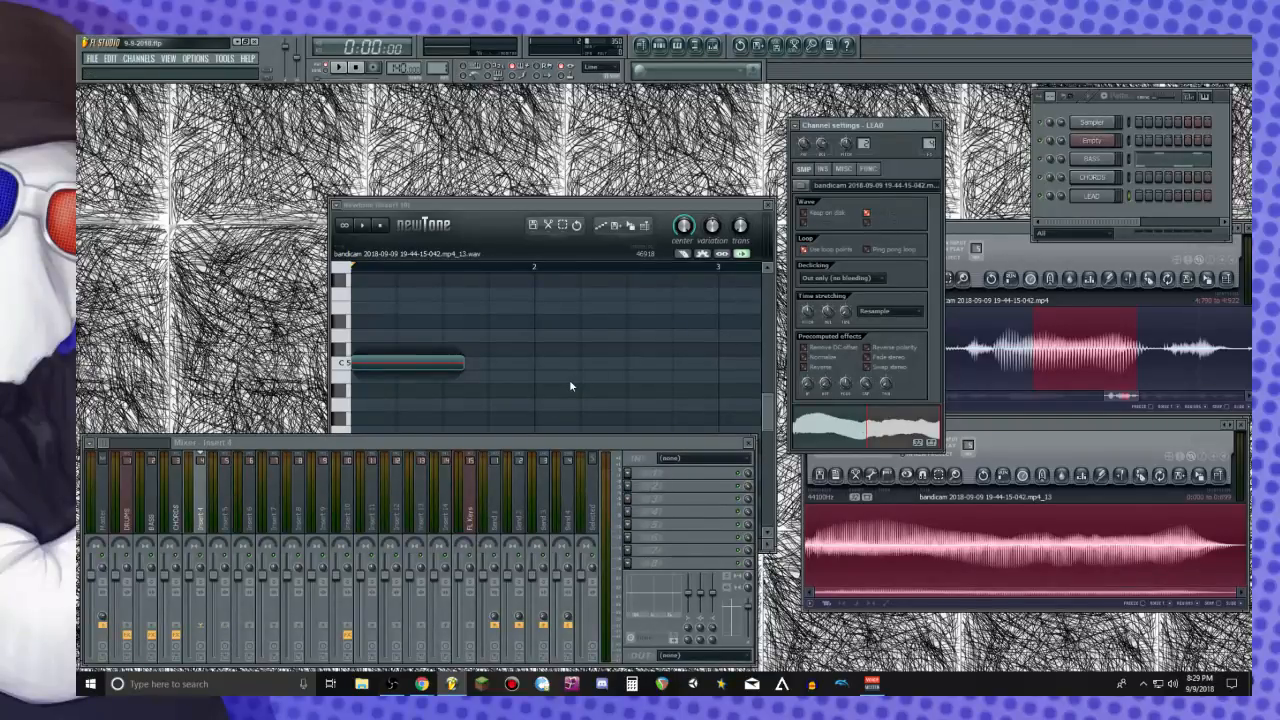
# Play a few test notes on the LEAD channel and add Fruity Fast Dist to mixer insert 4
pyautogui.press('b')
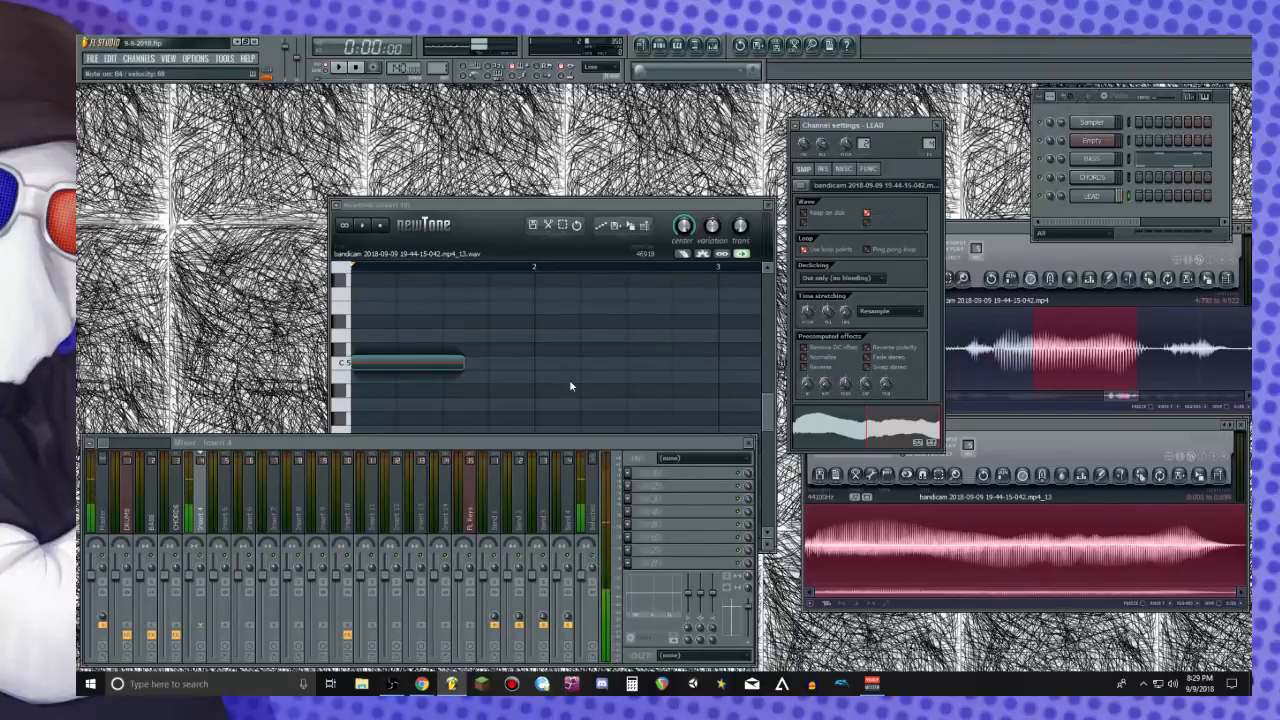
pyautogui.press('n')
pyautogui.press('m')
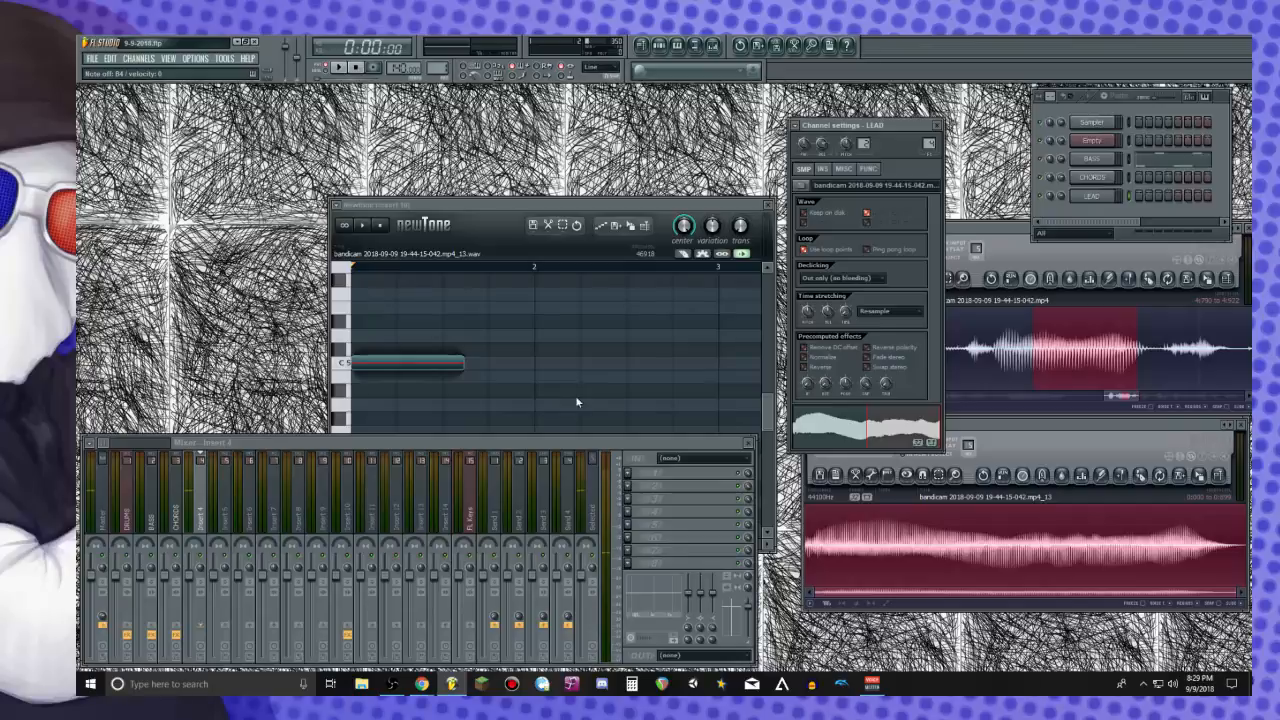
pyautogui.click(632, 484)
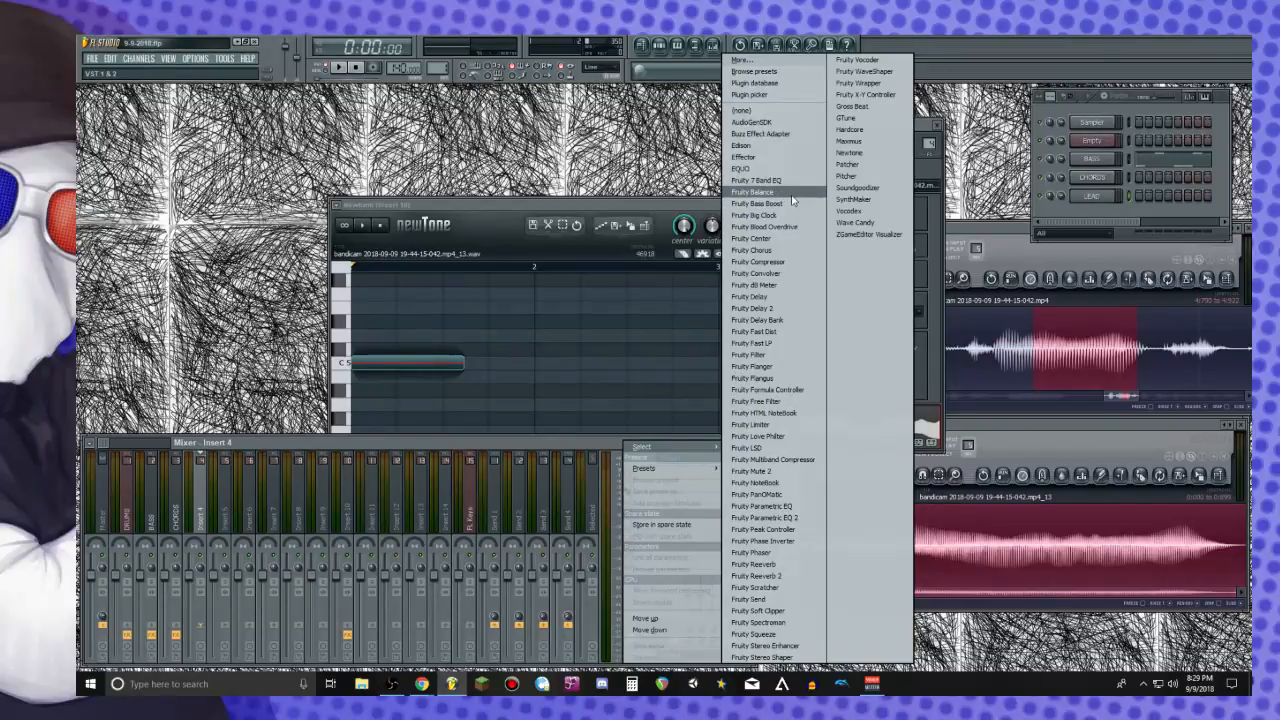
pyautogui.click(755, 331)
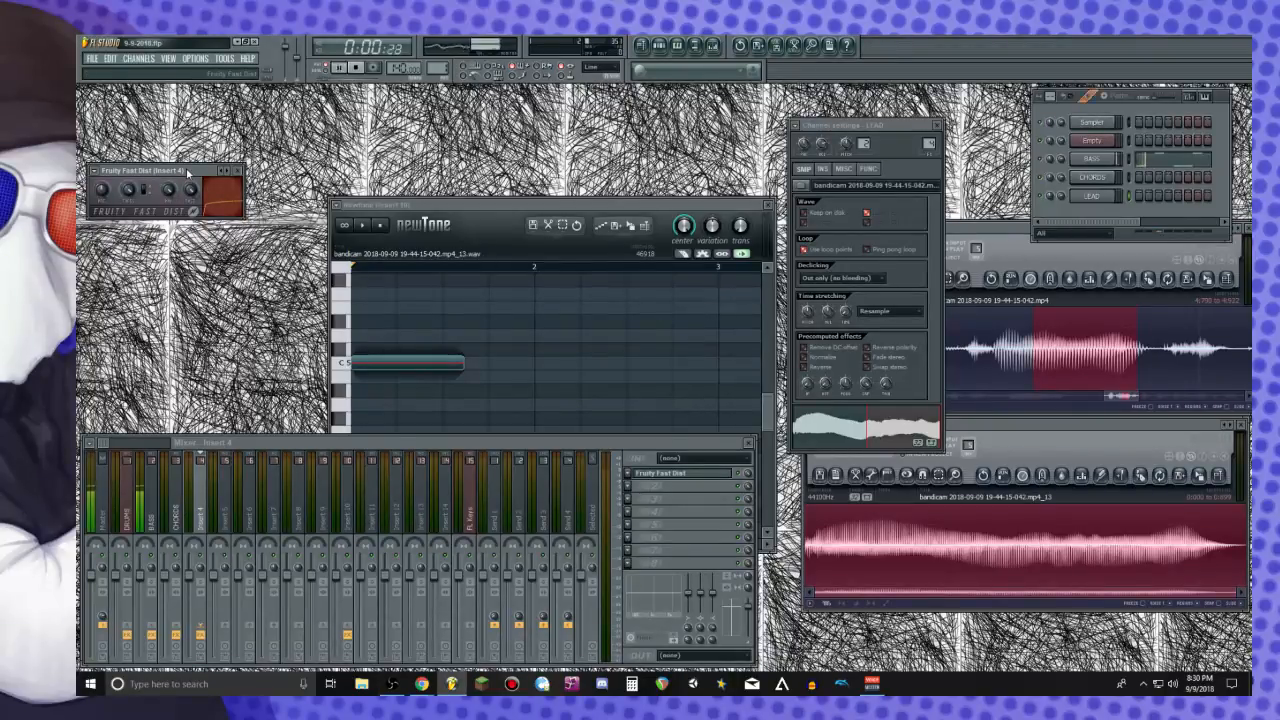
# Cut all notes from the BASS channel's piano roll, clear its time selection and close it
pyautogui.click(1147, 162)
pyautogui.hotkey('ctrl', 'a')
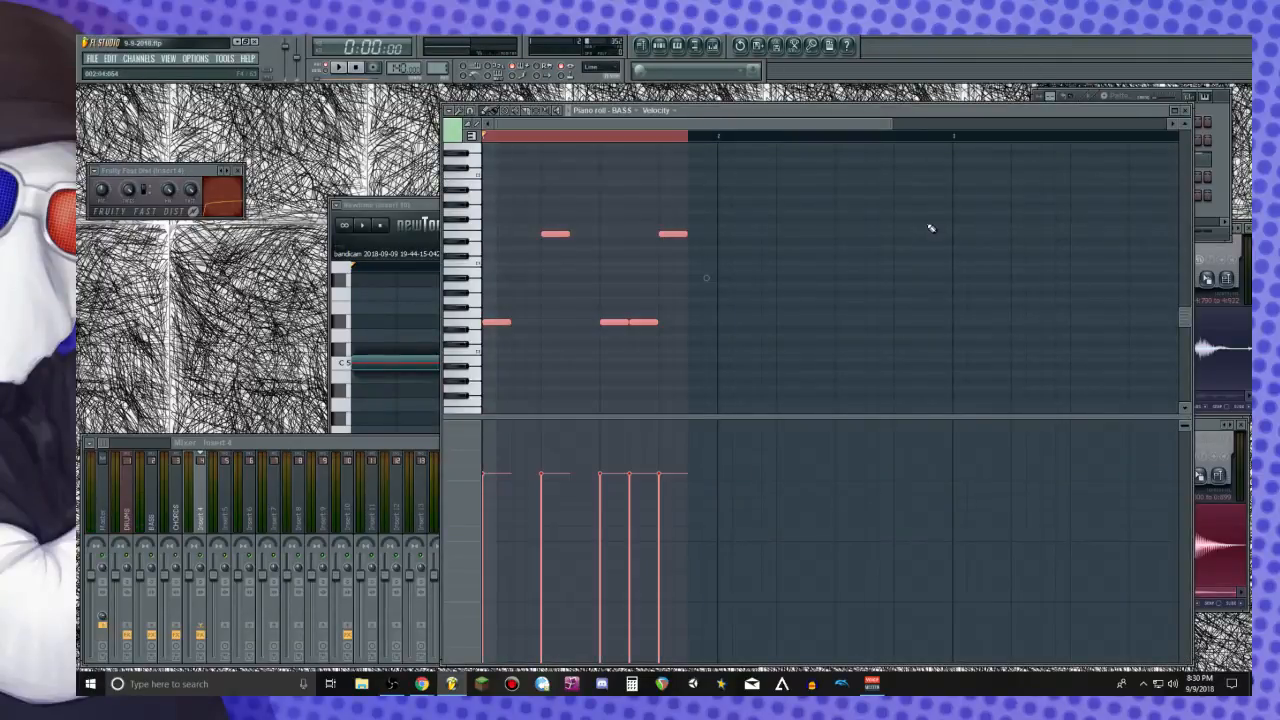
pyautogui.press('Delete')
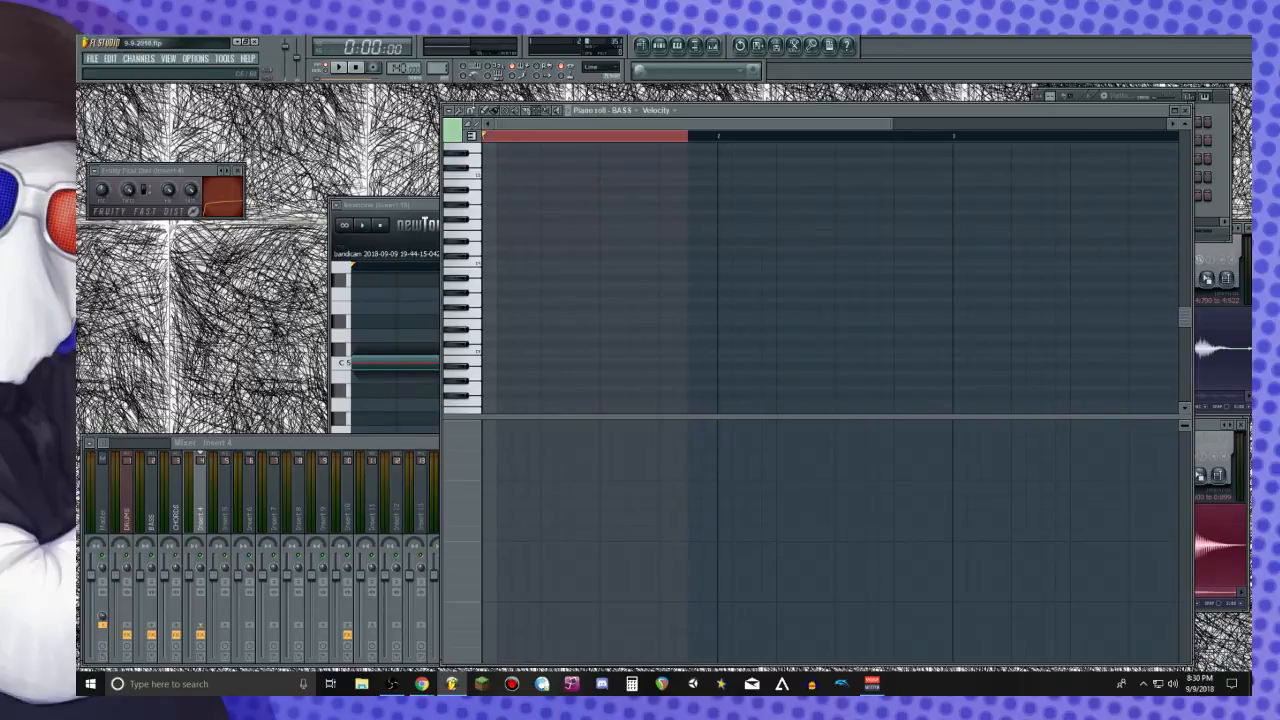
pyautogui.click(538, 137)
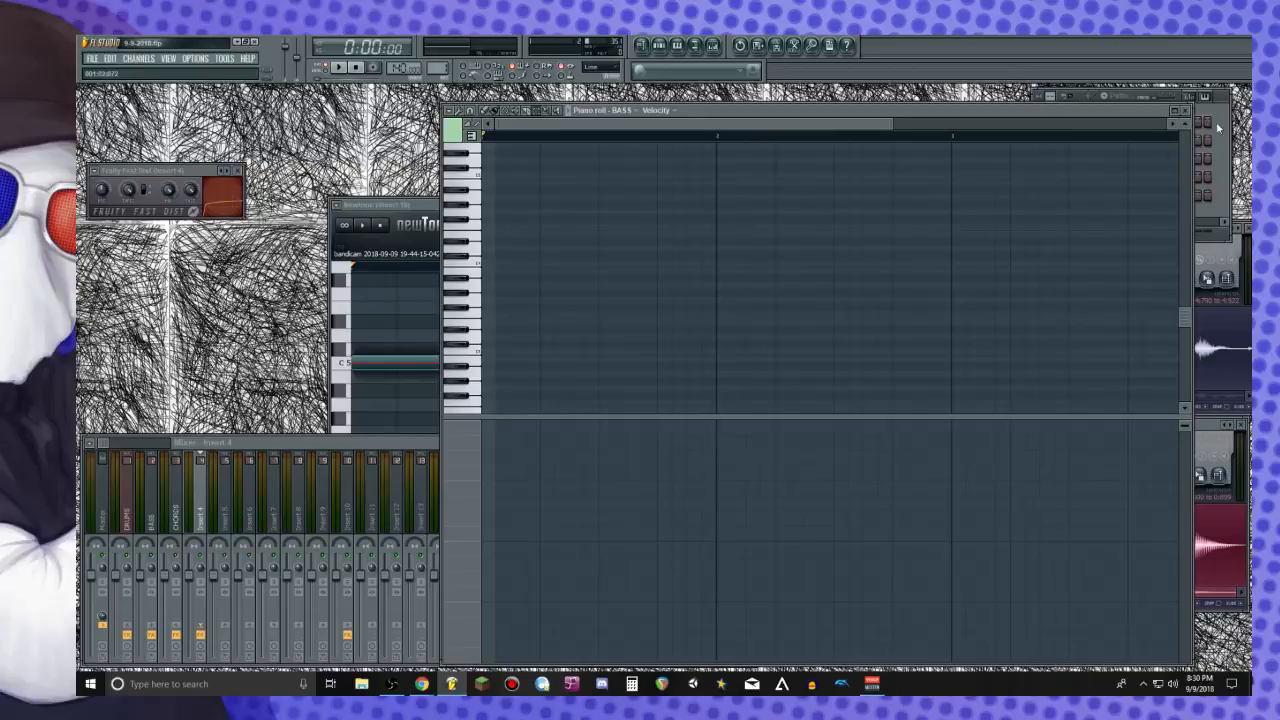
pyautogui.click(1186, 111)
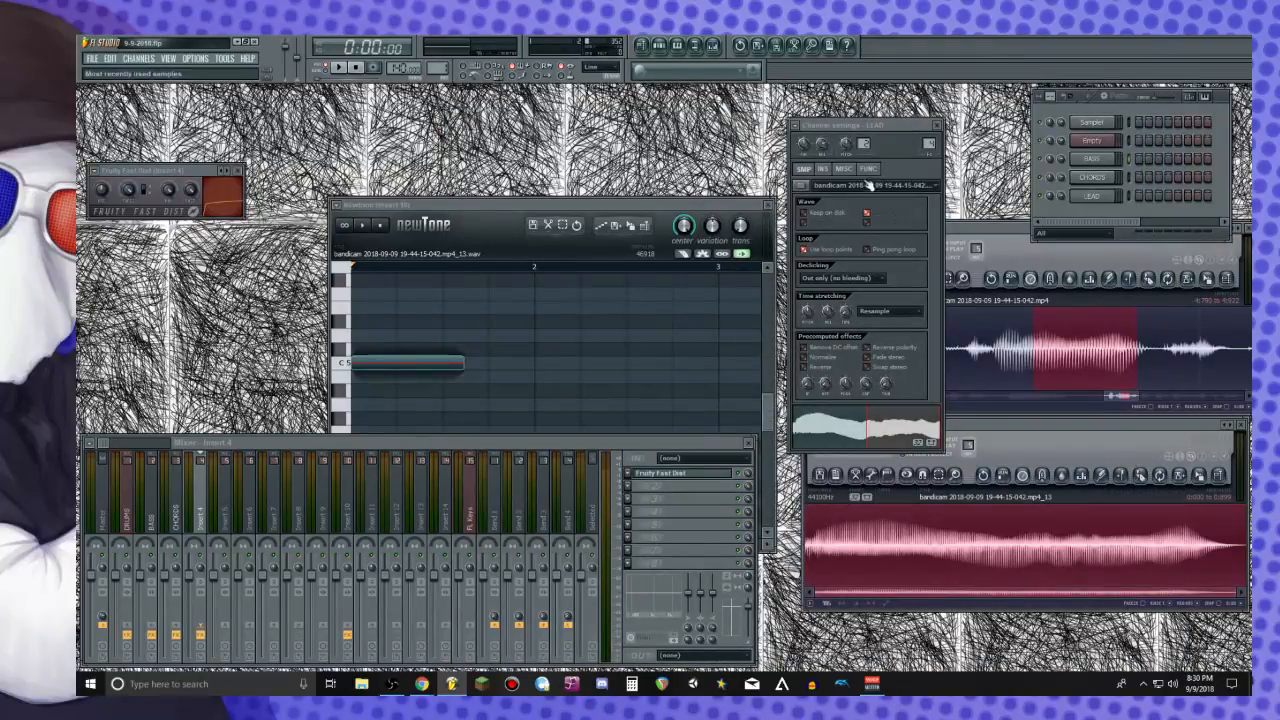
pyautogui.click(896, 146)
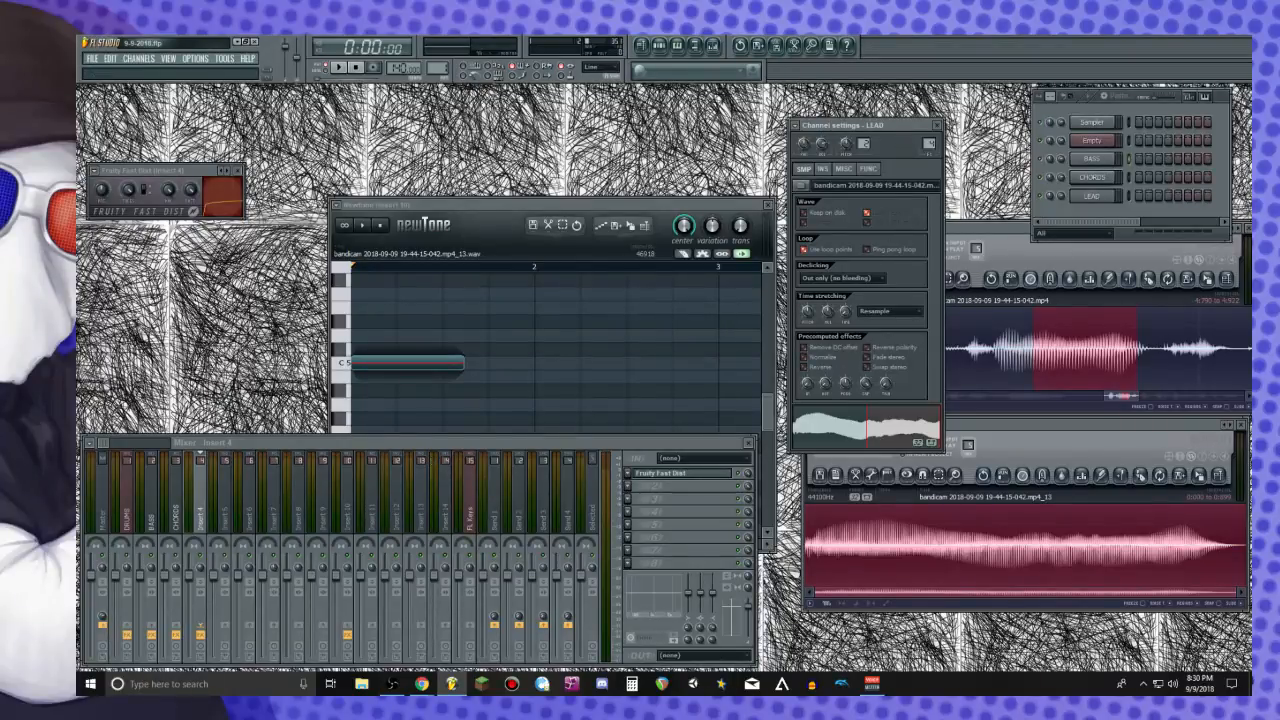
# Paste the cut bass notes into the LEAD channel's piano roll and raise them to a higher octave
pyautogui.click(1116, 200)
pyautogui.rightClick(1115, 198)
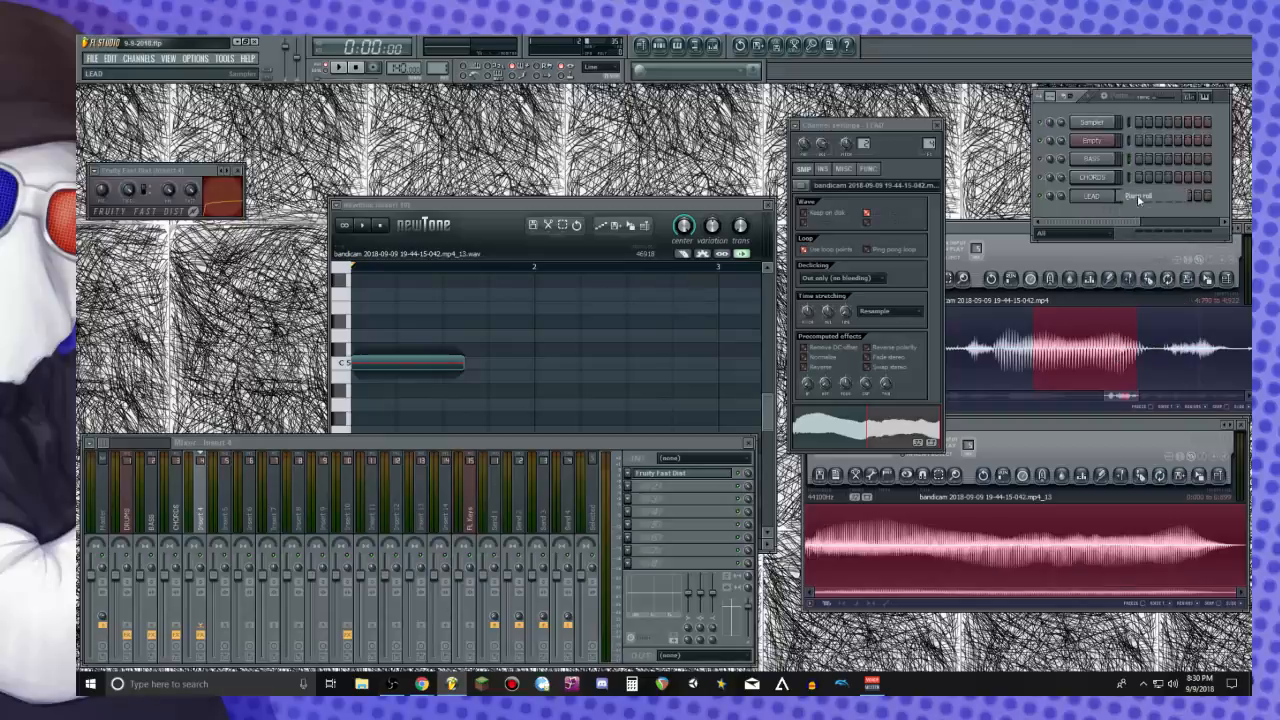
pyautogui.click(1130, 200)
pyautogui.hotkey('ctrl', 'v')
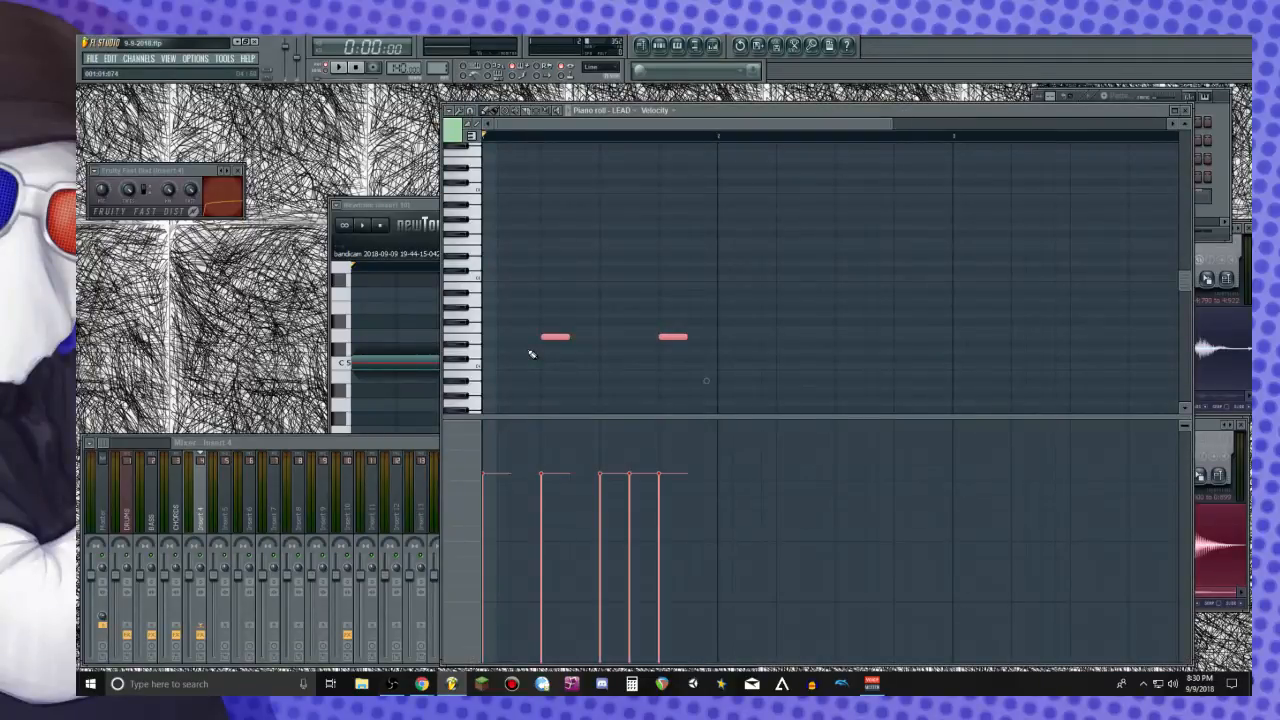
pyautogui.scroll(-3, 532, 354)
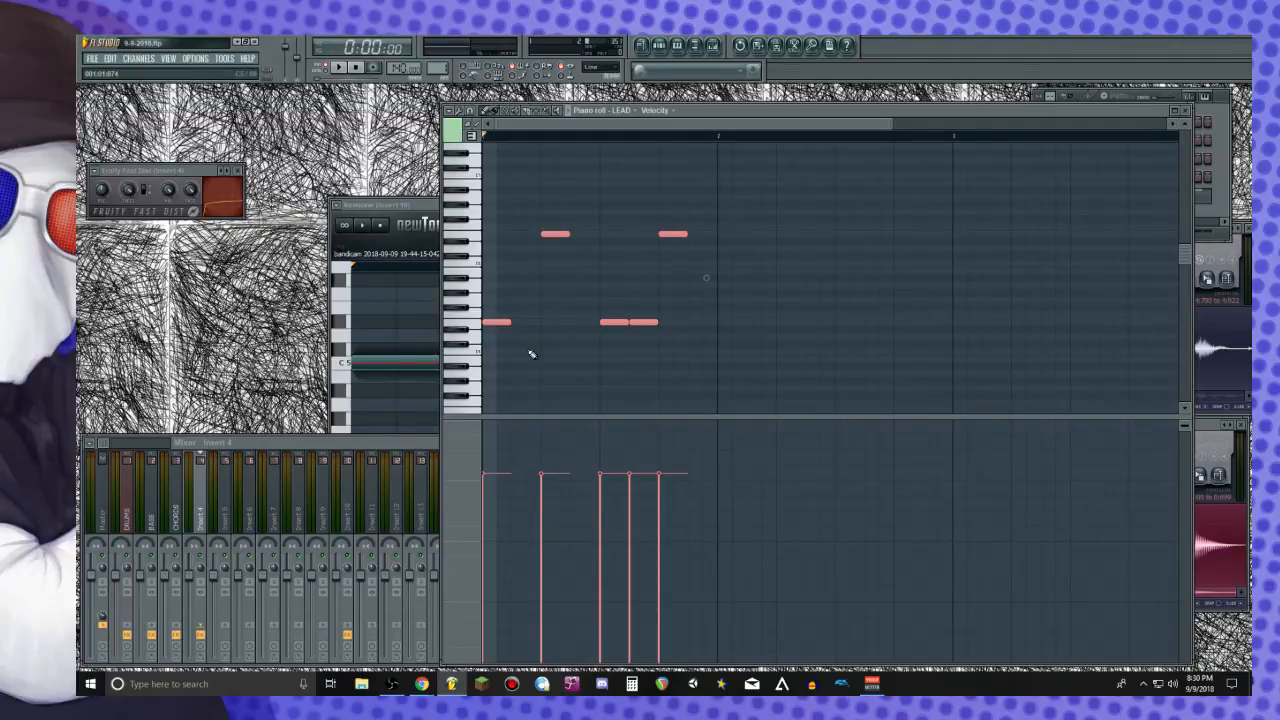
# Play the pattern twice to audition the pasted notes with the LEAD sound on insert 4
pyautogui.click(203, 500)
pyautogui.press('space')
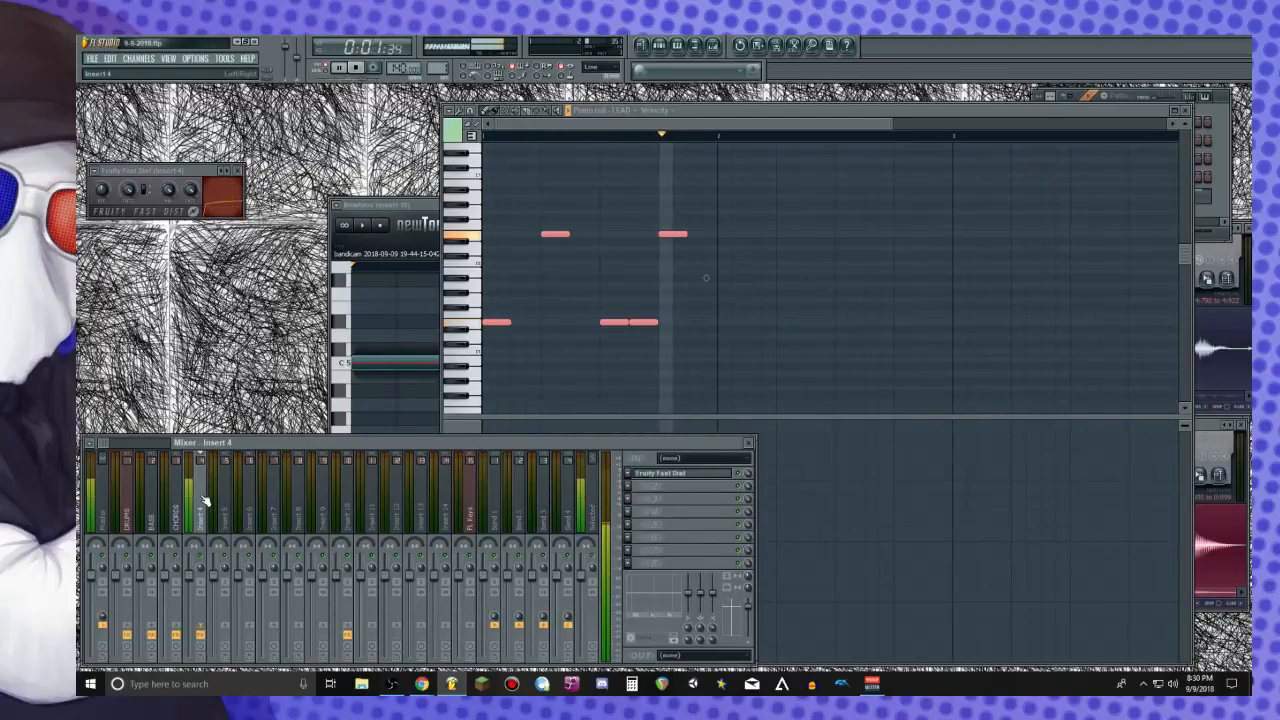
pyautogui.press('space')
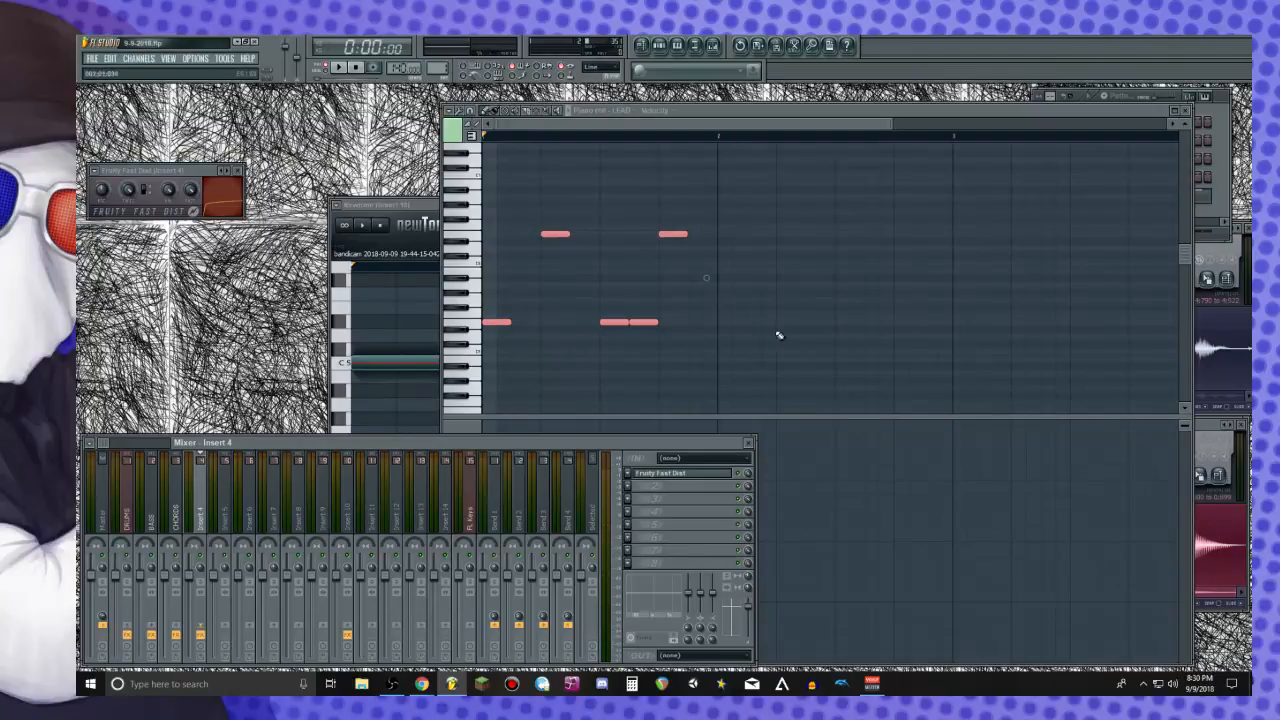
pyautogui.click(758, 117)
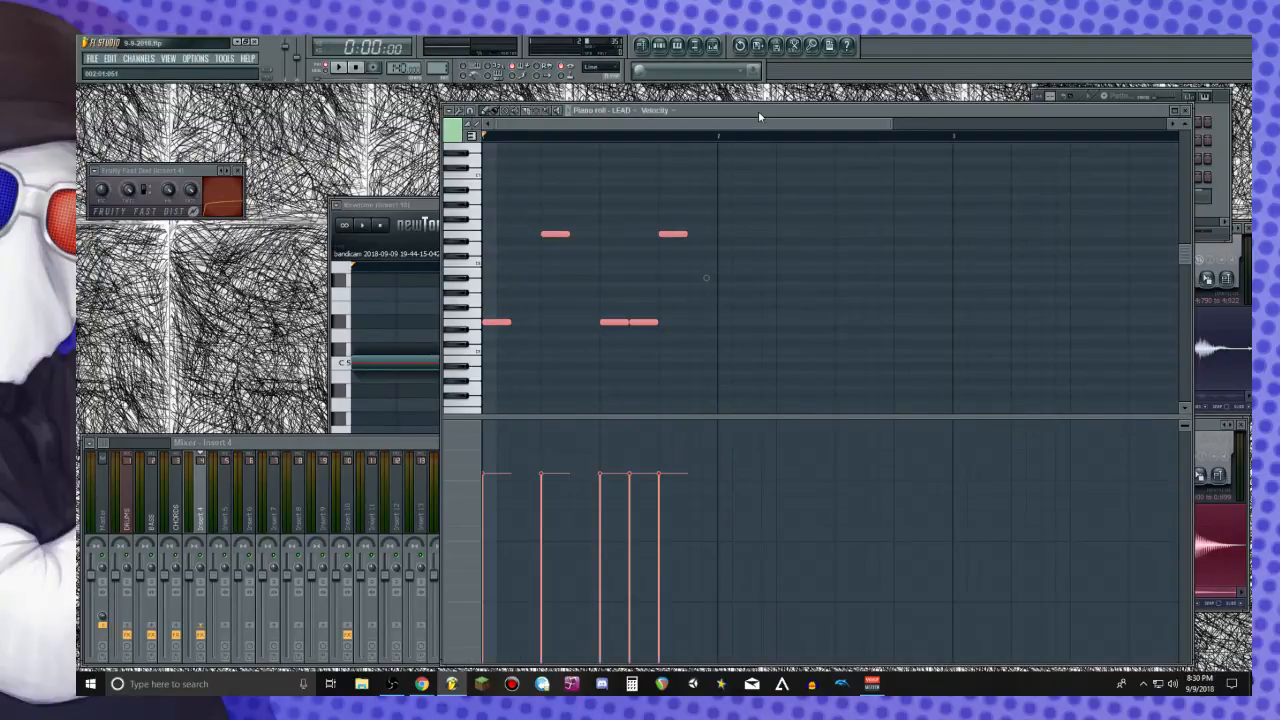
pyautogui.press('space')
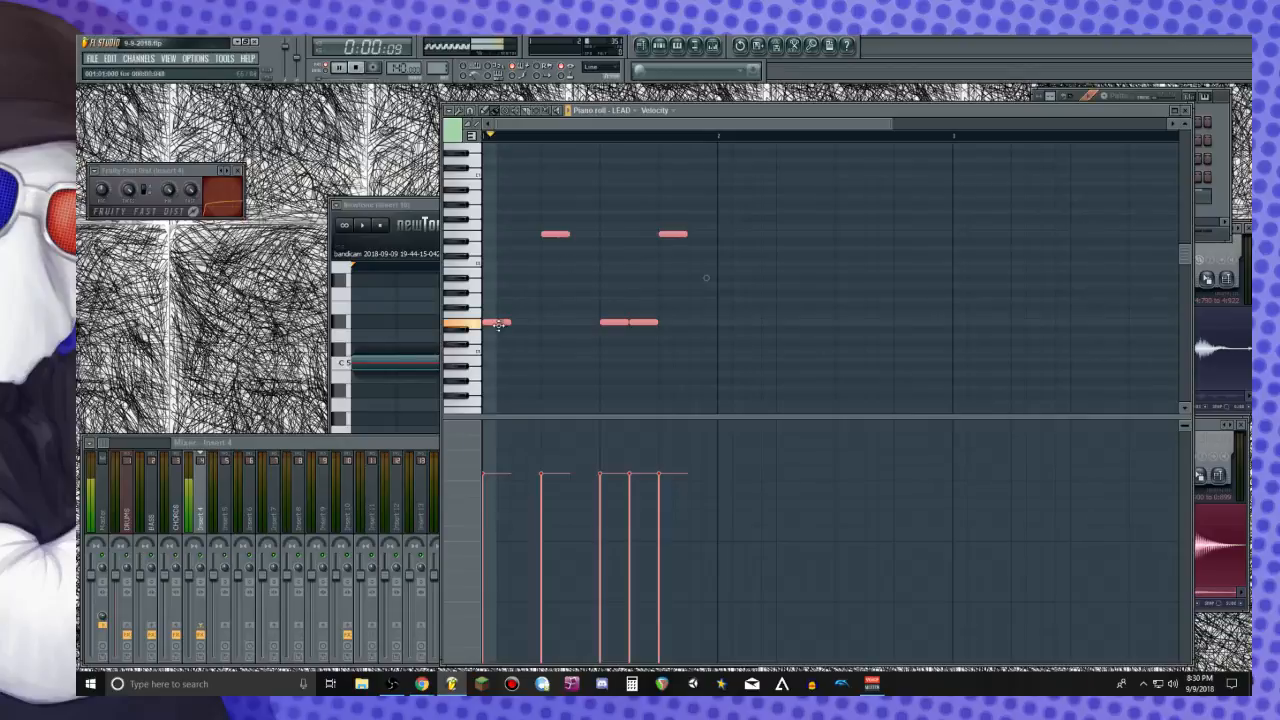
pyautogui.press('space')
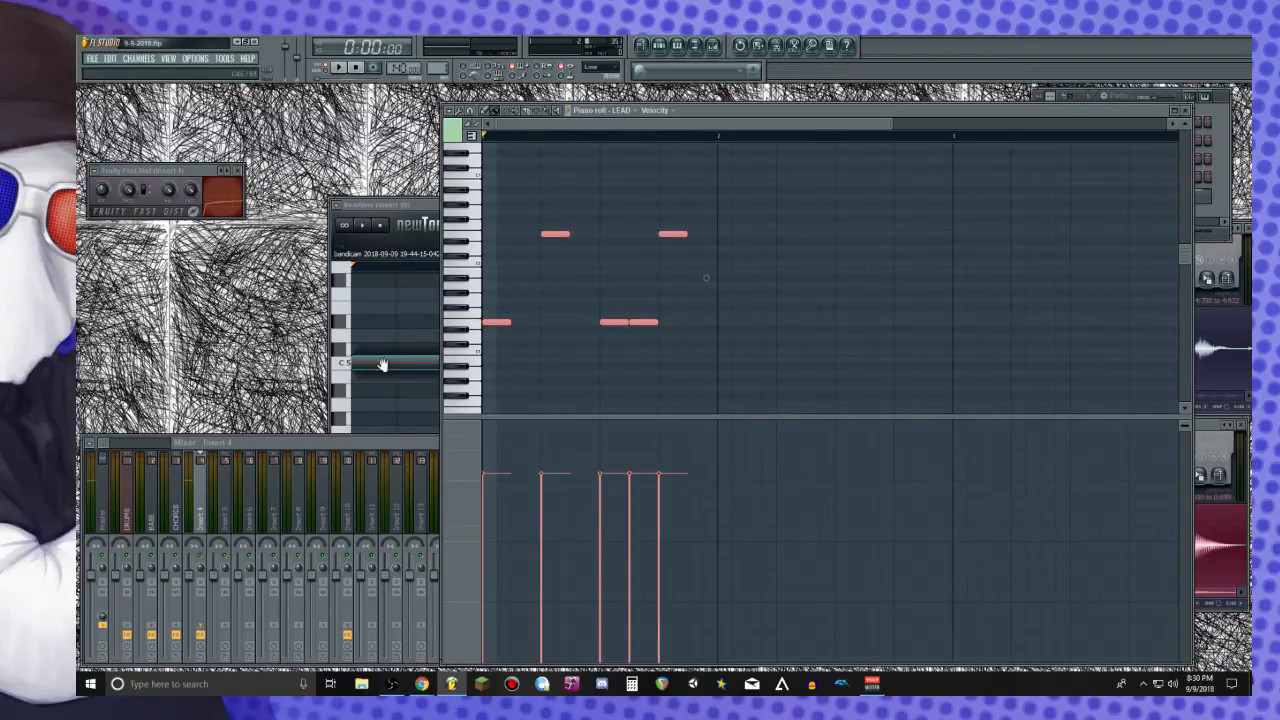
# Play several individual notes on the LEAD channel to judge its distorted sound
pyautogui.press('.')
pyautogui.press('m')
pyautogui.press('n')
pyautogui.press('b')
pyautogui.press(',')
# Reduce the distortion of Fruity Fast Dist on insert 4 and play test notes on the LEAD
pyautogui.click(202, 512)
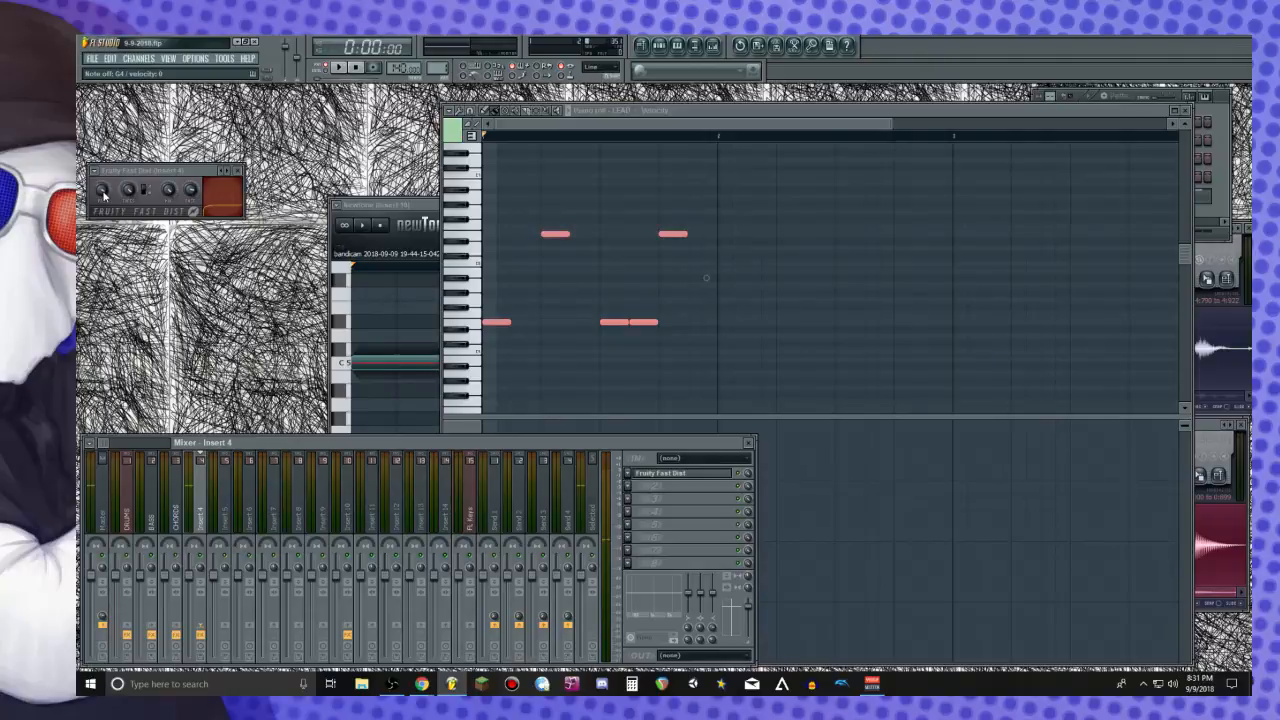
pyautogui.moveTo(175, 187); pyautogui.dragTo(176, 190)
pyautogui.press('n')
pyautogui.press('m')
pyautogui.press(',')
pyautogui.press(',')
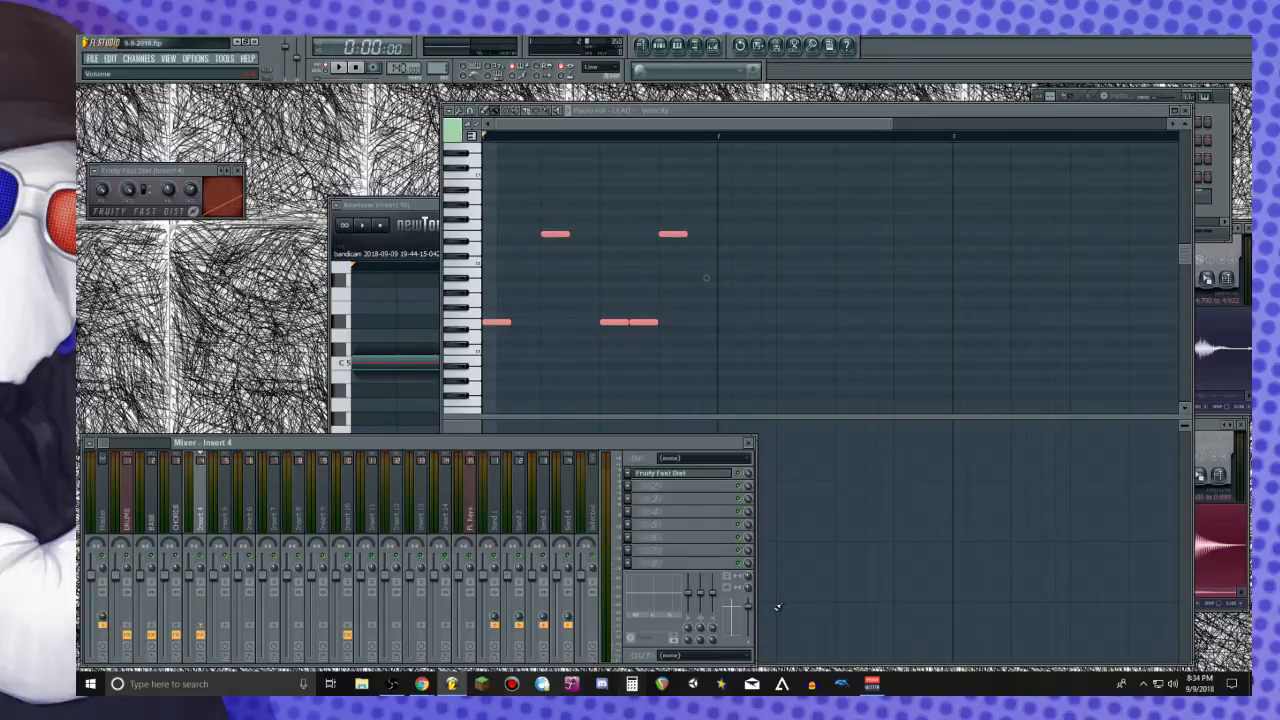
# Close the LEAD piano roll and channel settings and select mixer insert 10
pyautogui.click(1183, 111)
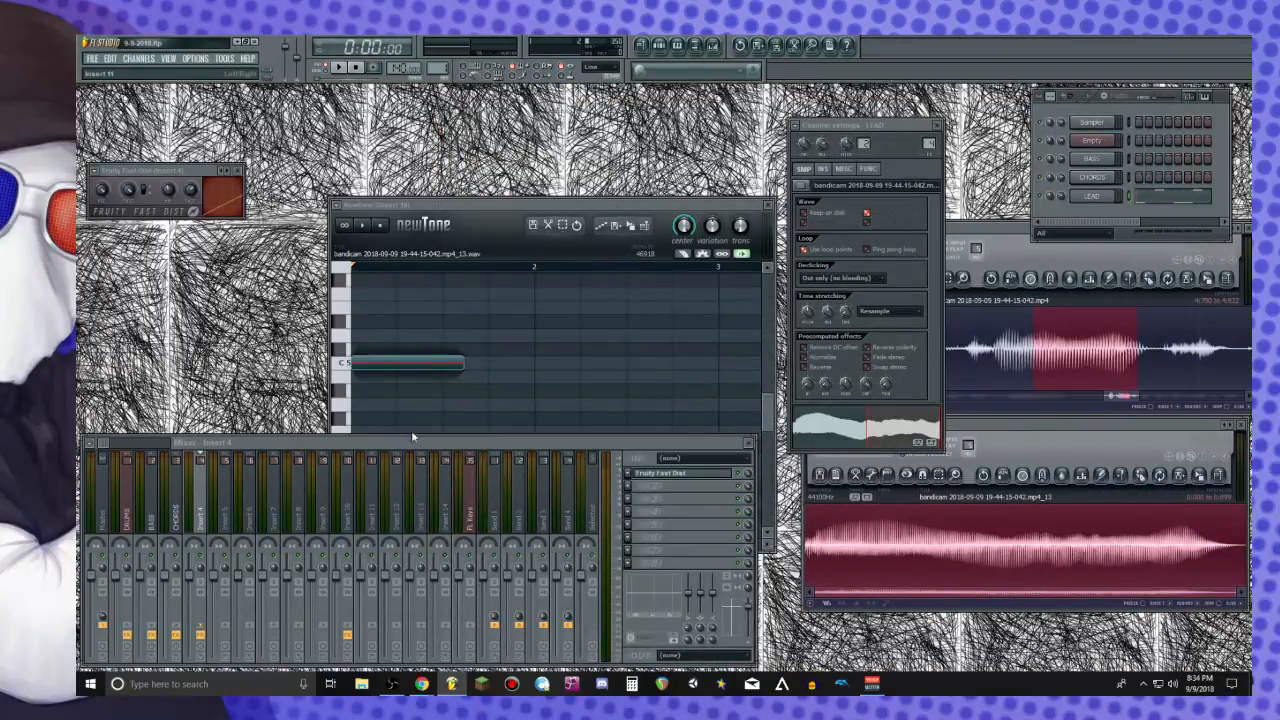
pyautogui.click(1009, 255)
pyautogui.click(912, 143)
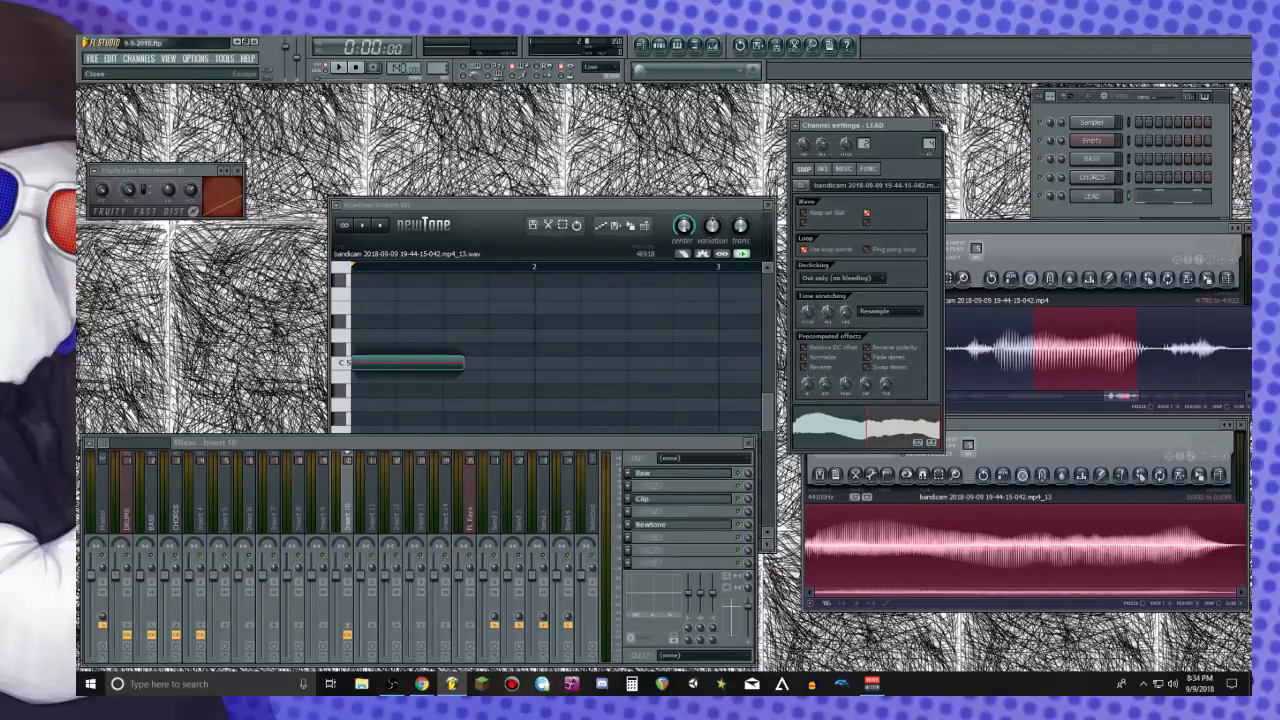
pyautogui.click(938, 126)
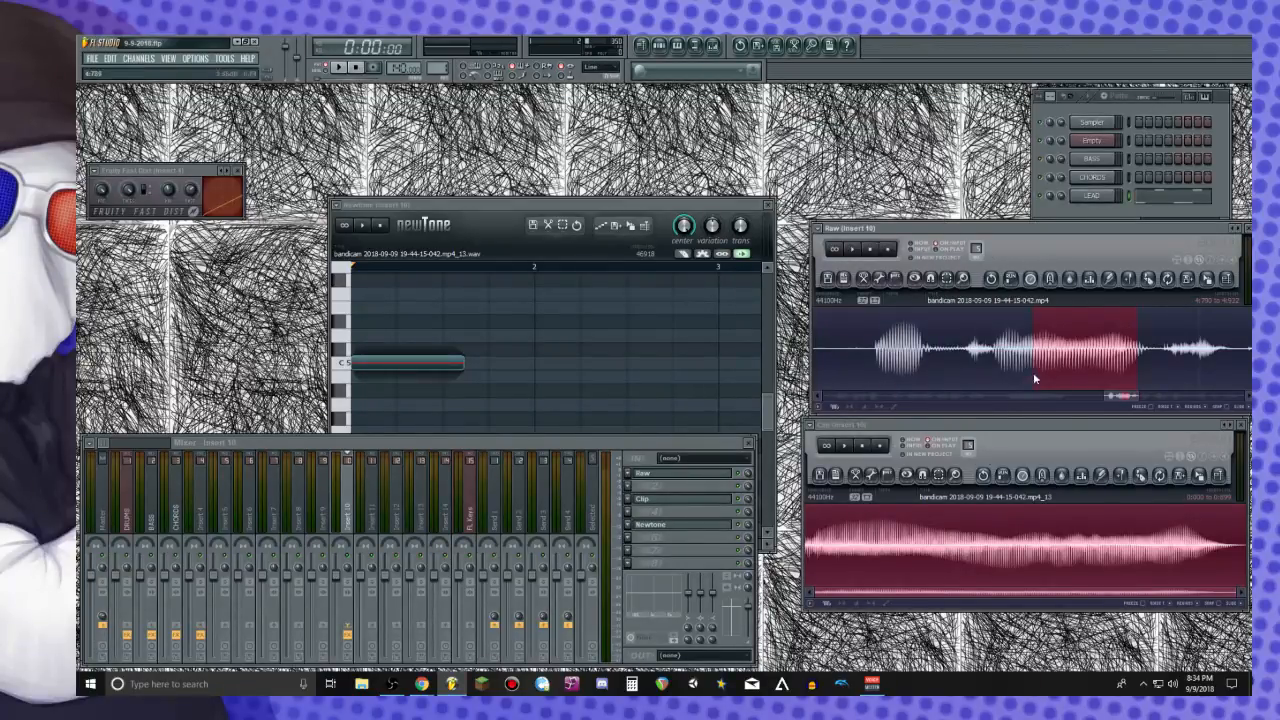
# Select the Raw recording from about 4.07 seconds onward and play that passage
pyautogui.scroll(-4, 1030, 370)
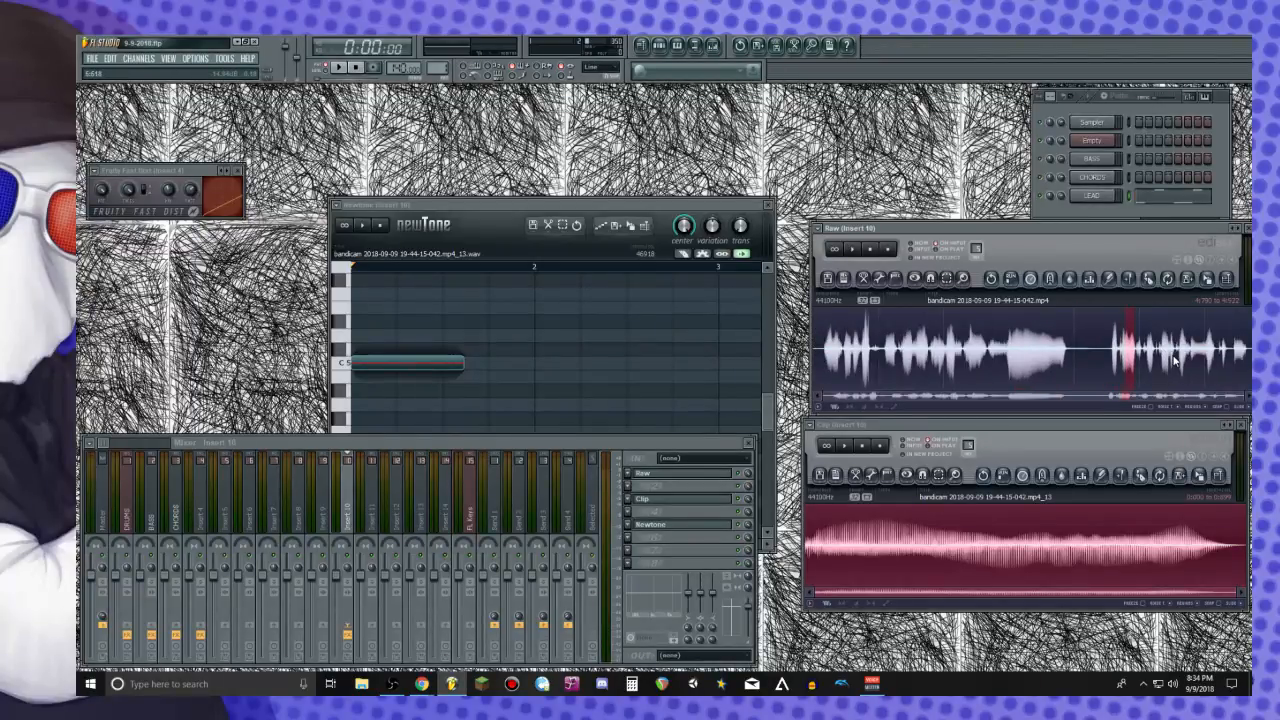
pyautogui.moveTo(1134, 367); pyautogui.dragTo(1247, 362)
pyautogui.moveTo(1126, 364); pyautogui.dragTo(1079, 370)
pyautogui.press('space')
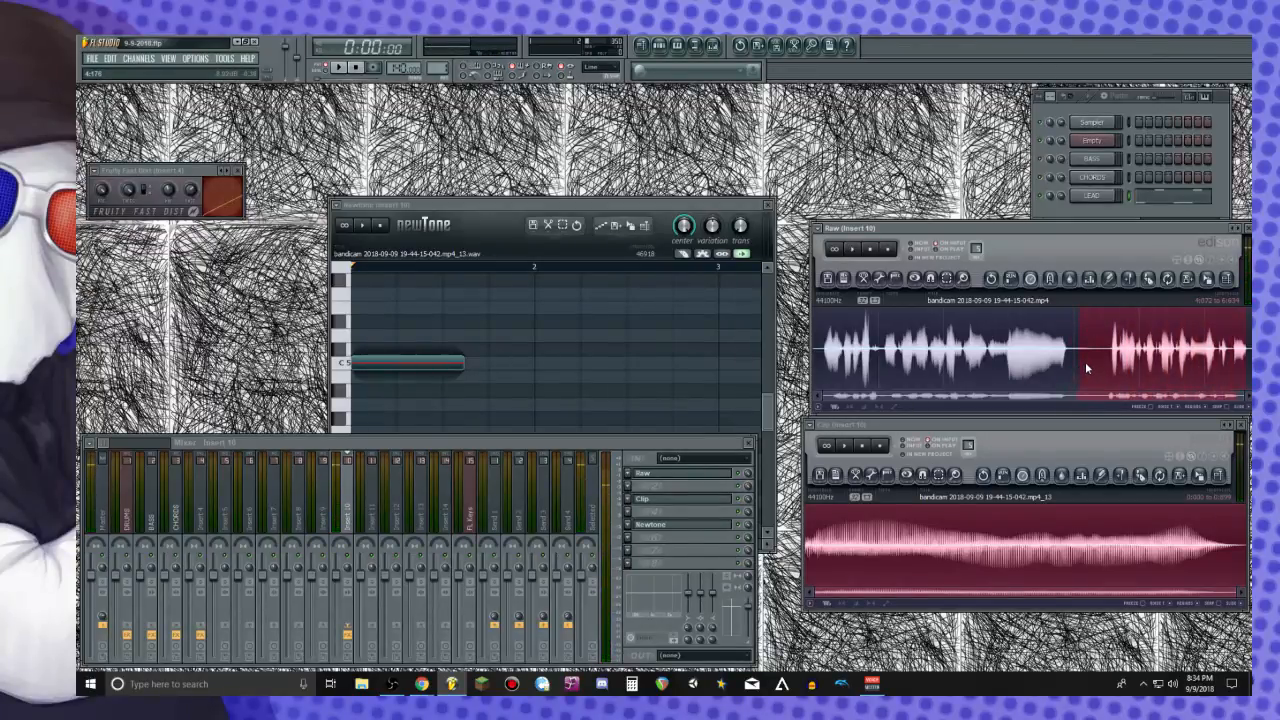
# Isolate the short vocal burst at about 4.59 to 4.69 seconds in the Raw recording, play it and copy it into the Clip editor
pyautogui.press('space')
pyautogui.press('space')
pyautogui.moveTo(1115, 366)
pyautogui.mouseDown()
pyautogui.moveTo(1177, 372)
pyautogui.moveTo(1133, 370)
pyautogui.mouseUp()
pyautogui.scroll(4, 1133, 370)
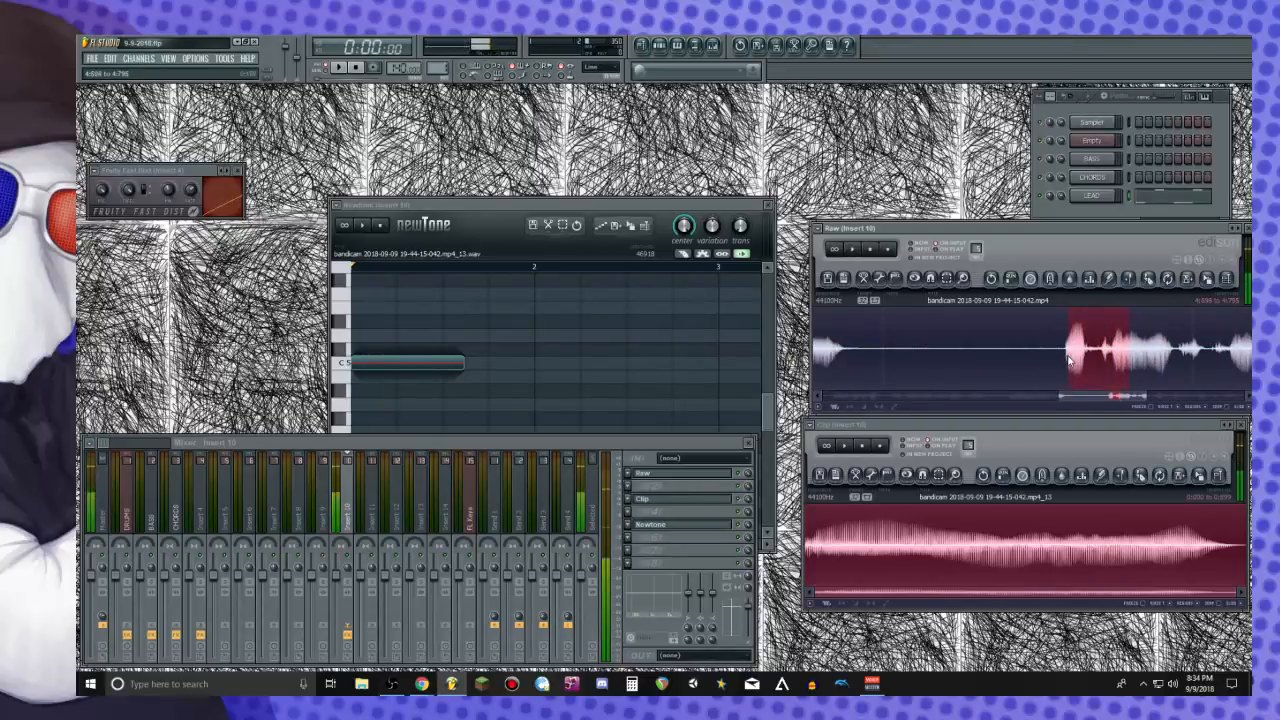
pyautogui.scroll(2, 1110, 369)
pyautogui.moveTo(1098, 363); pyautogui.dragTo(1054, 357)
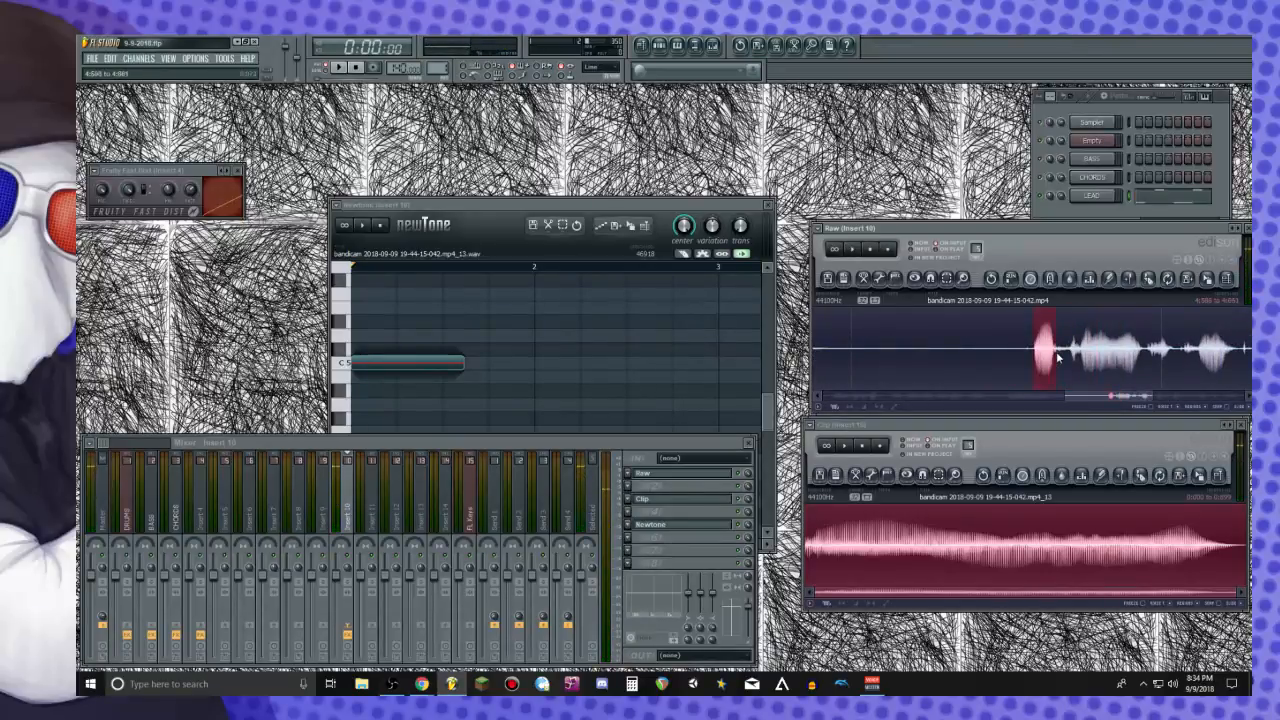
pyautogui.press('space')
pyautogui.press('space')
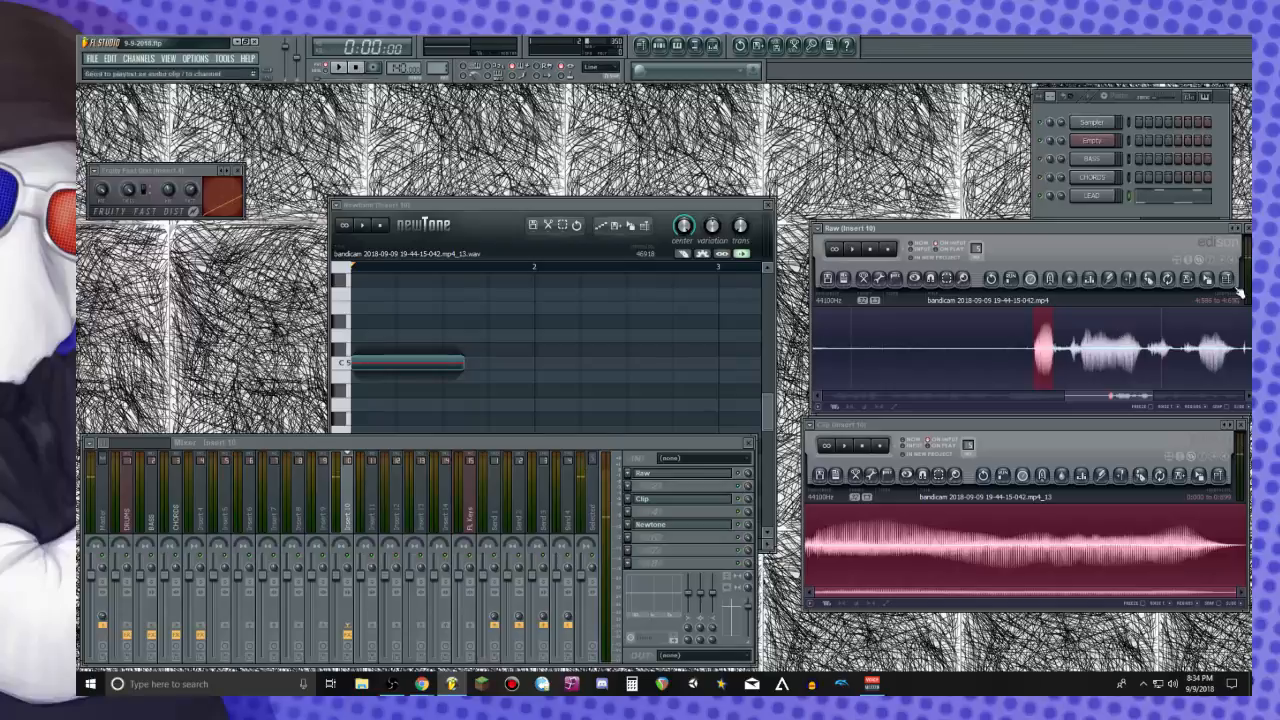
pyautogui.moveTo(1207, 287); pyautogui.dragTo(1030, 558)
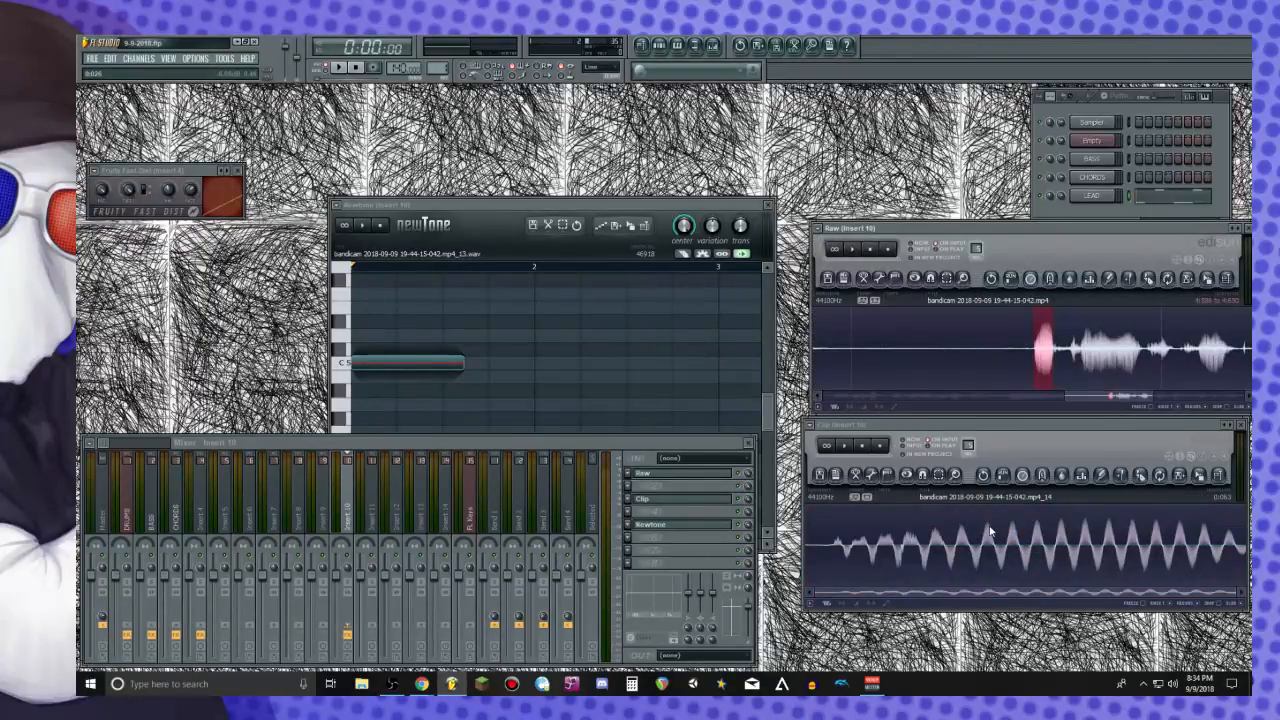
# Select the whole short clip in the Clip editor and load it into Newtone
pyautogui.click(1112, 425)
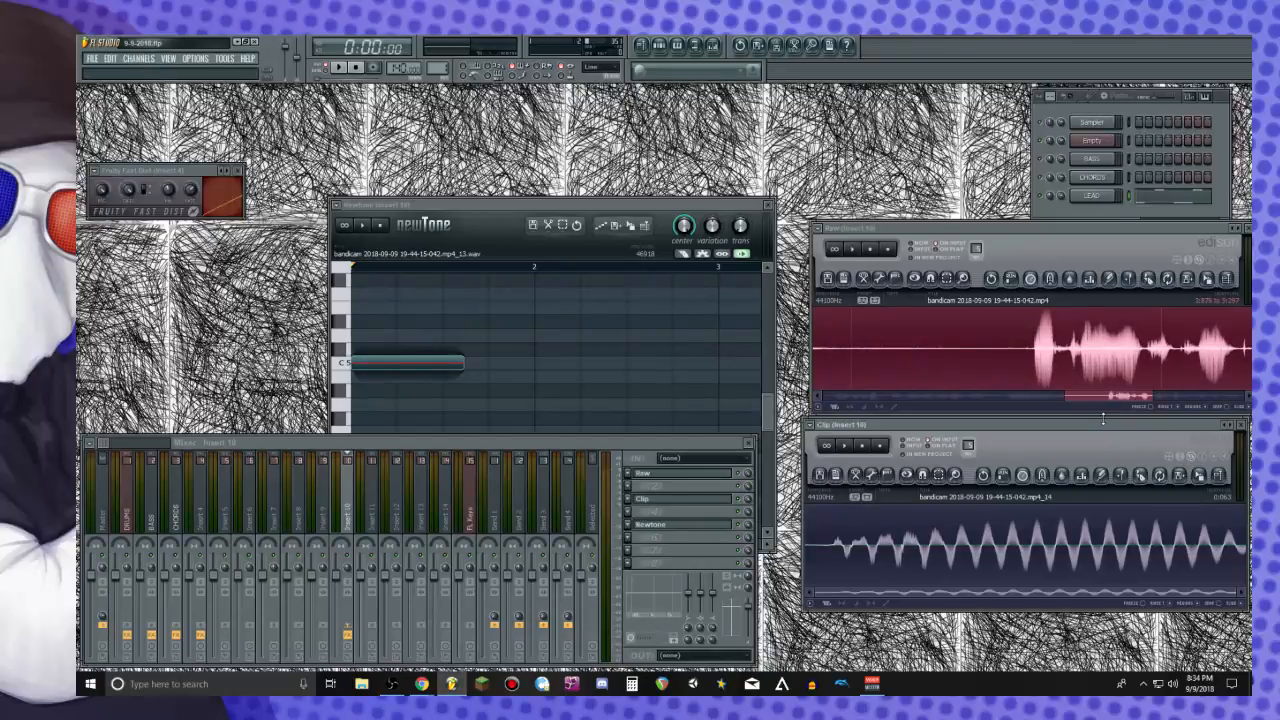
pyautogui.hotkey('ctrl', 'a')
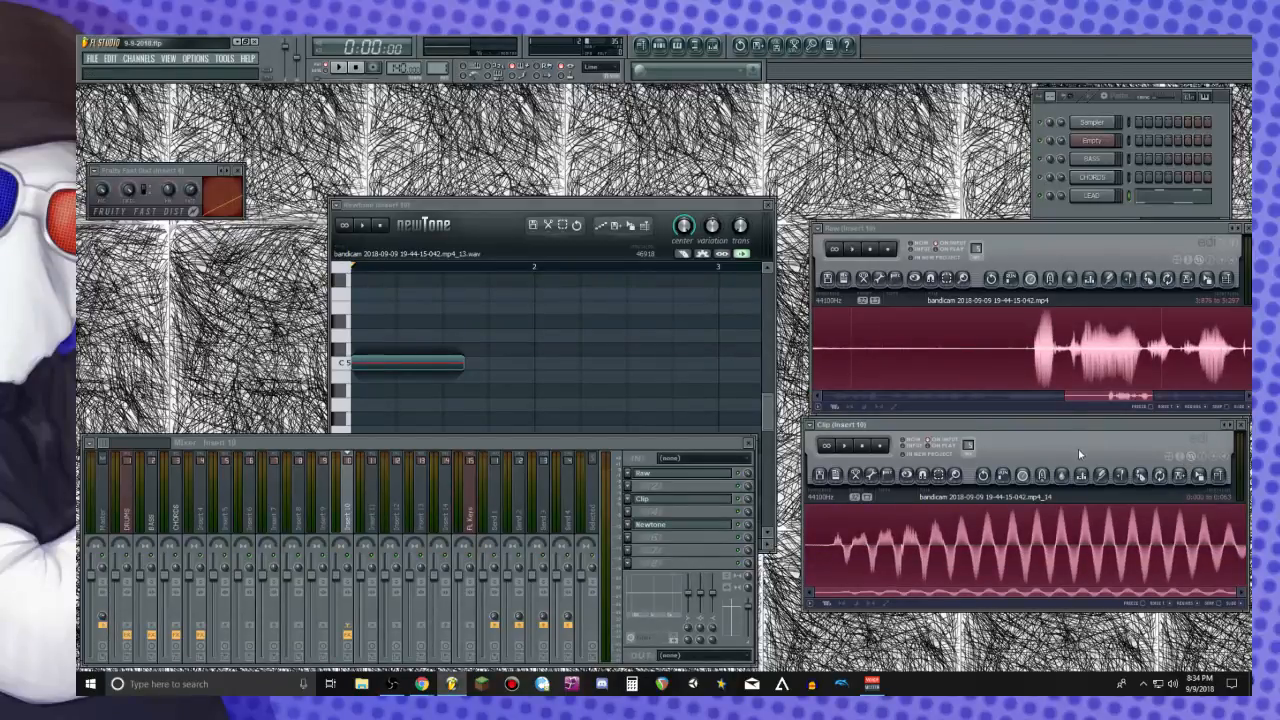
pyautogui.moveTo(1199, 477); pyautogui.dragTo(634, 421)
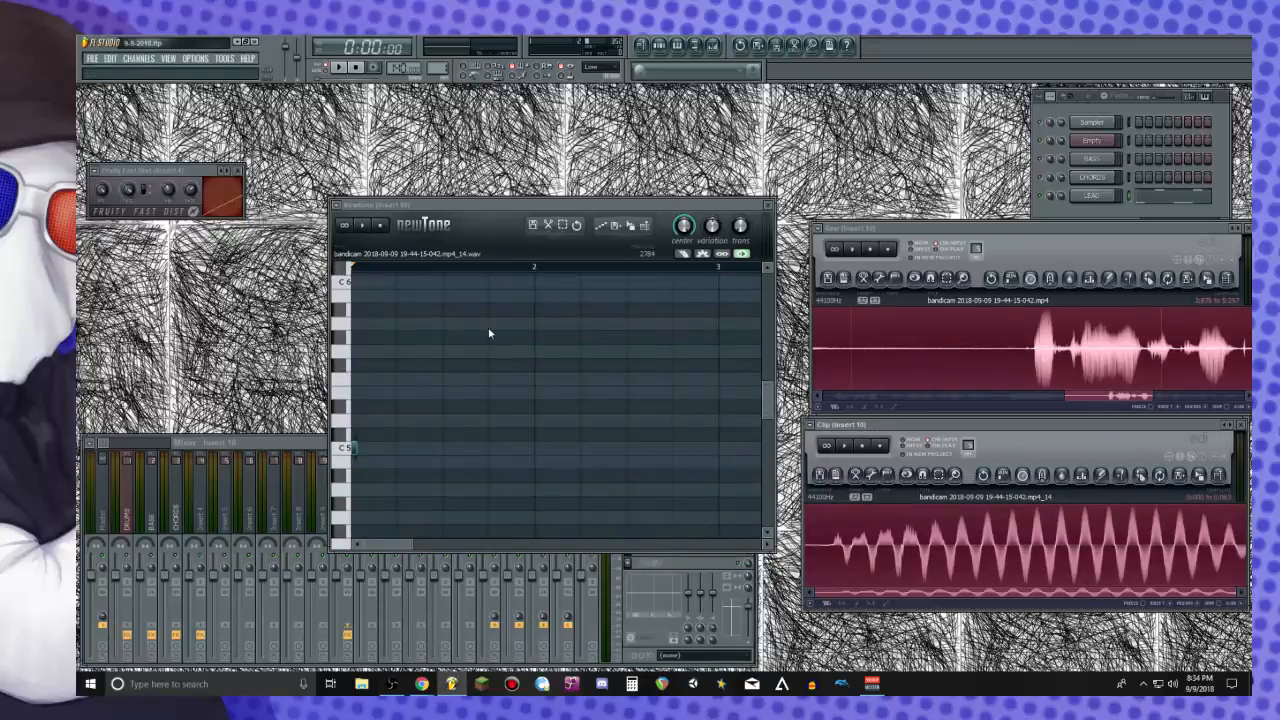
pyautogui.click(1043, 477)
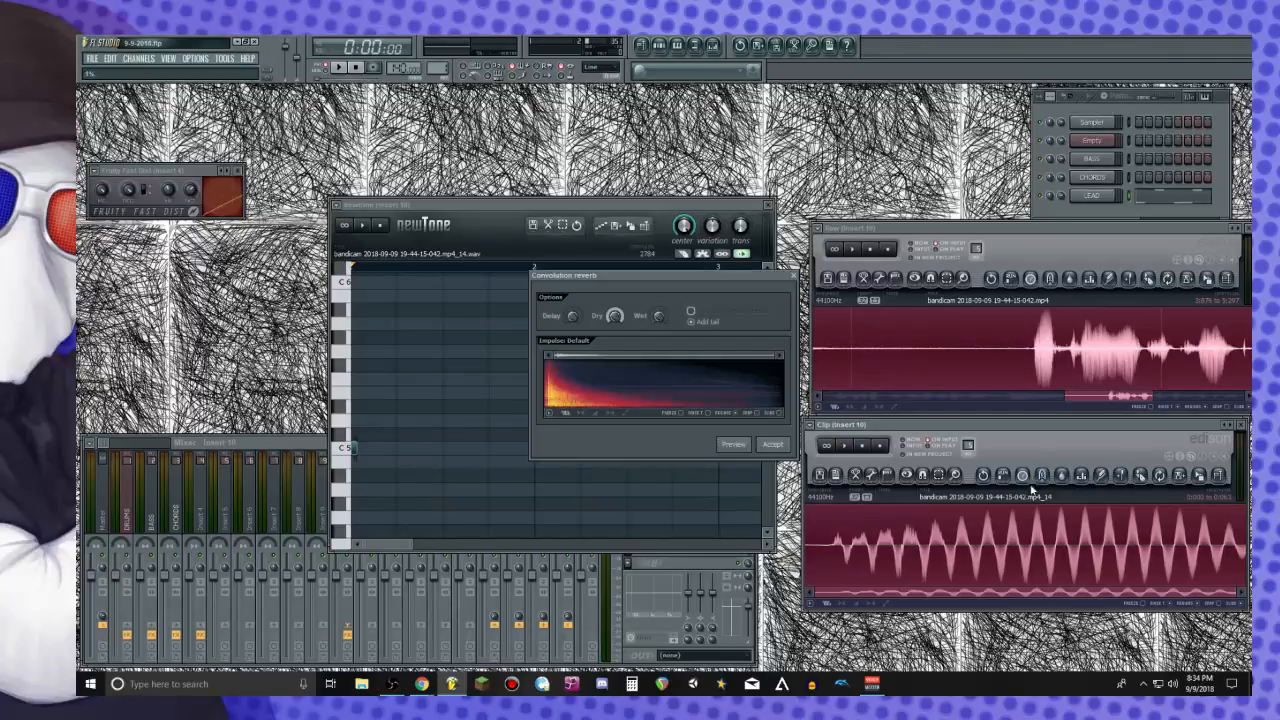
pyautogui.click(782, 278)
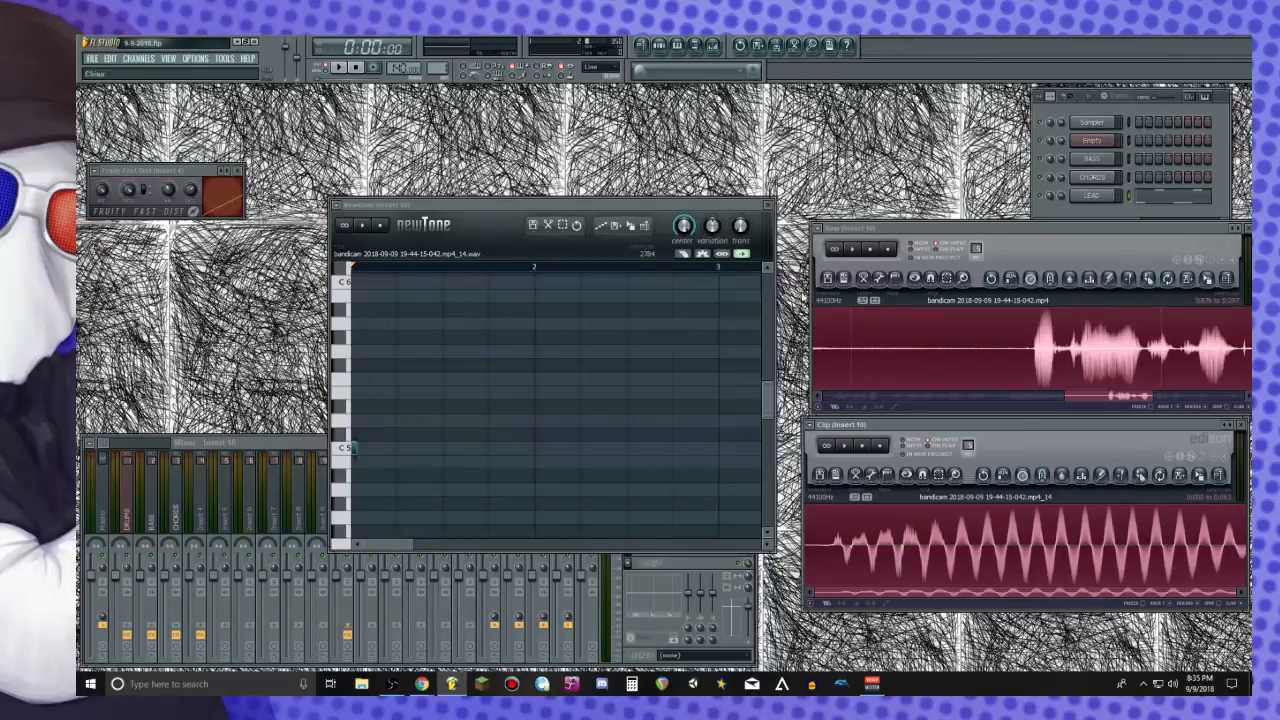
pyautogui.click(1000, 476)
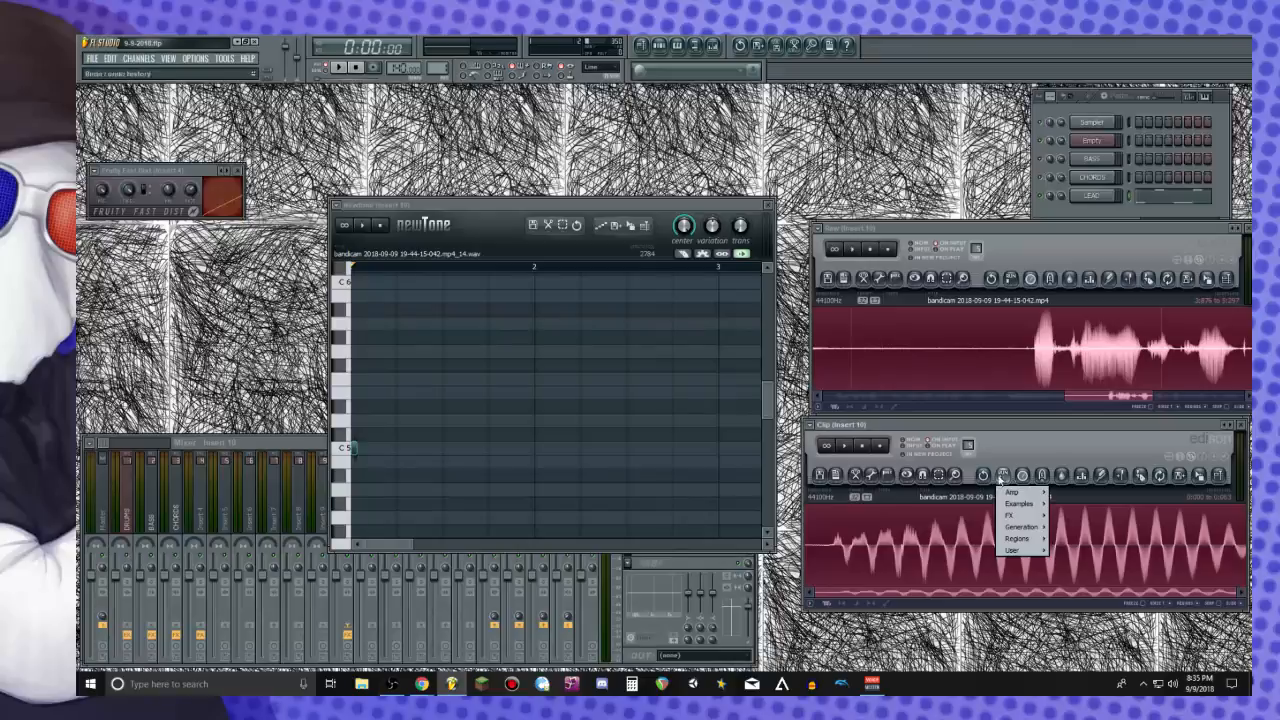
pyautogui.click(1052, 456)
# Time-stretch the whole clip twice with a 400% time multiplier and the Pro transient method, and play it
pyautogui.click(1030, 479)
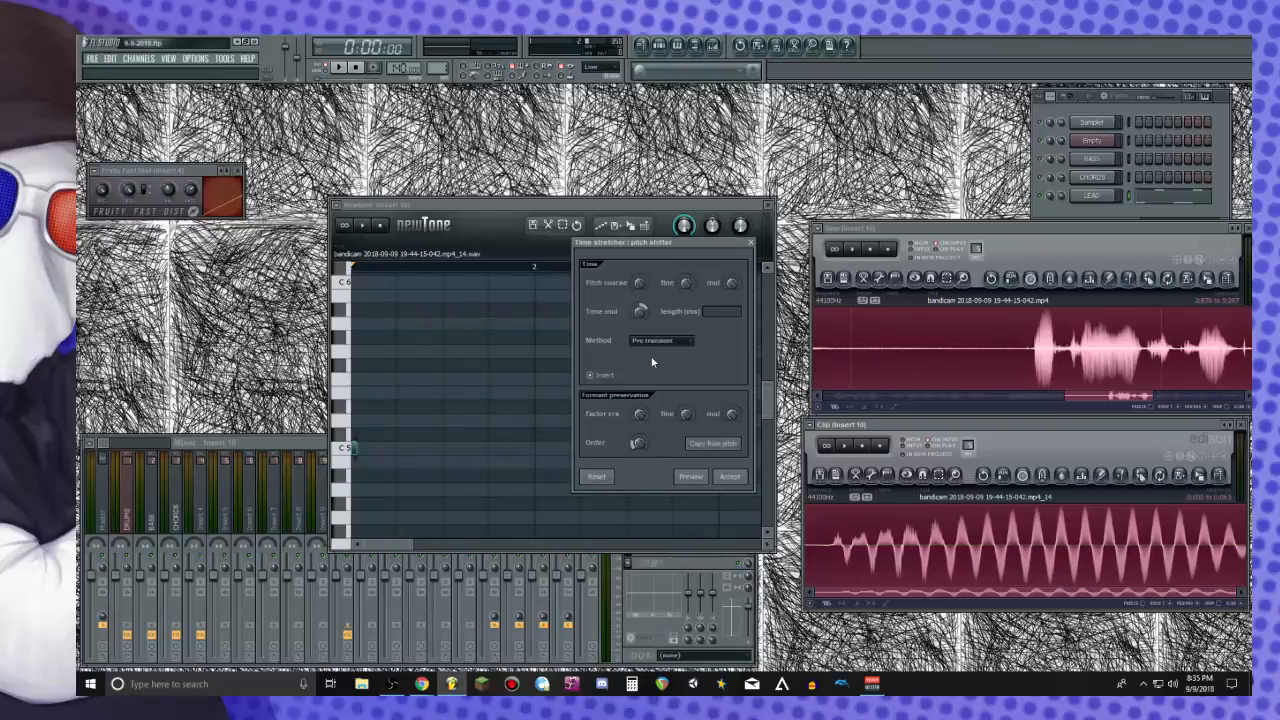
pyautogui.moveTo(643, 311); pyautogui.dragTo(643, 304)
pyautogui.click(729, 476)
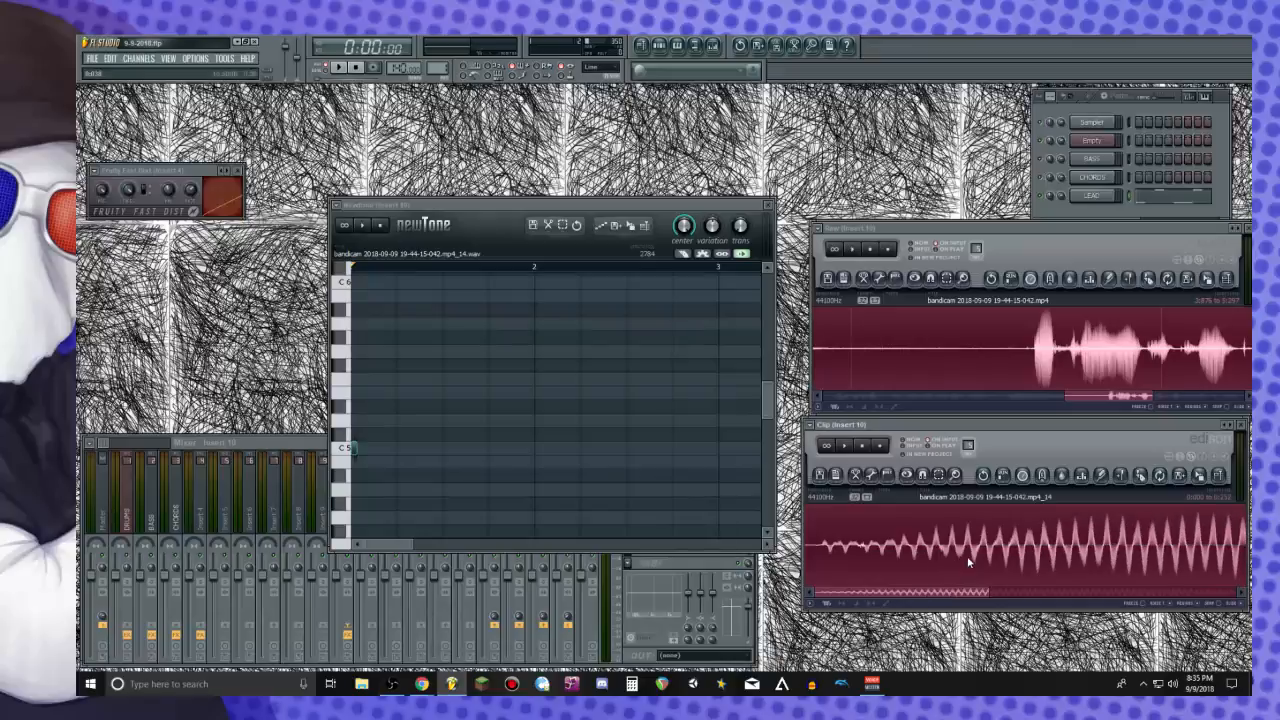
pyautogui.click(1021, 479)
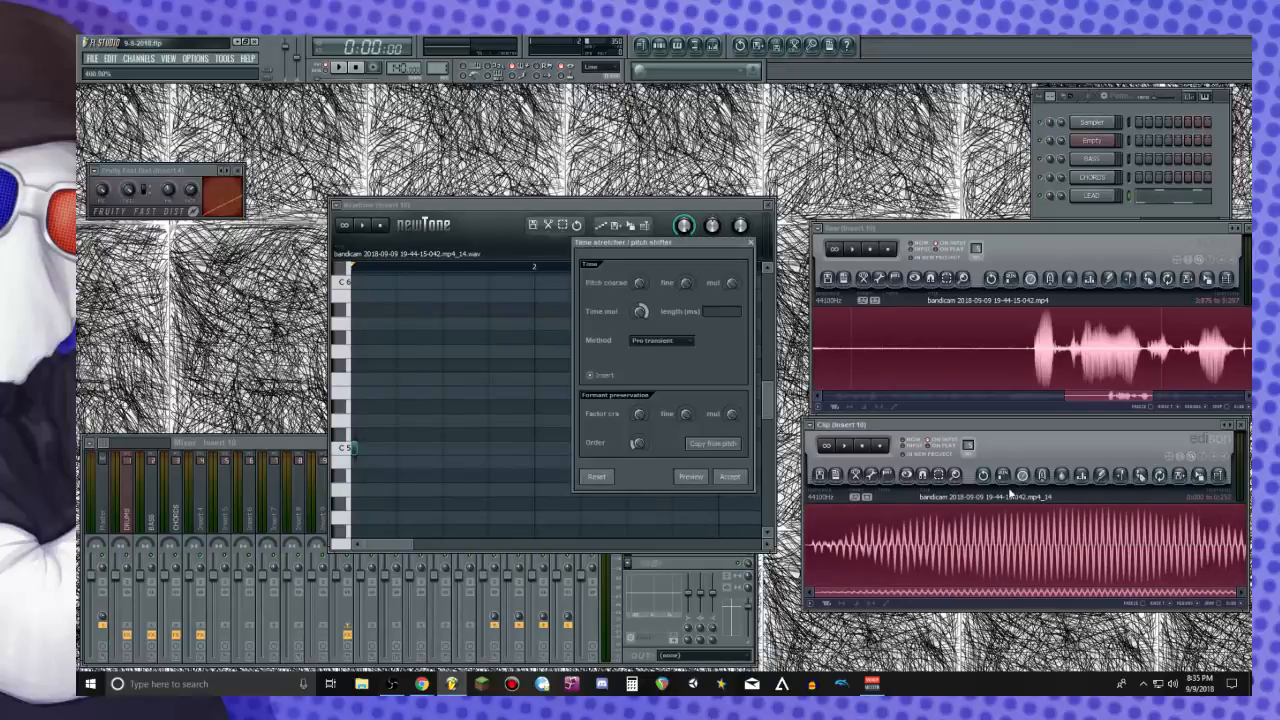
pyautogui.click(732, 478)
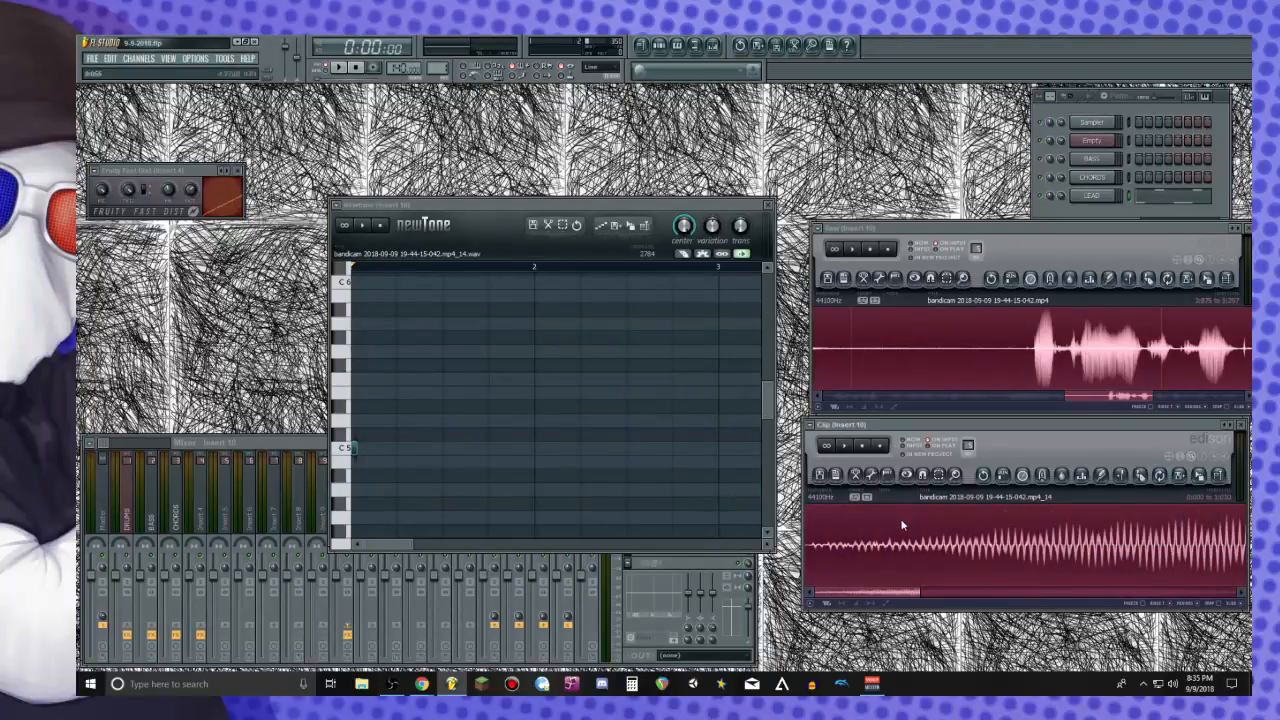
pyautogui.press('space')
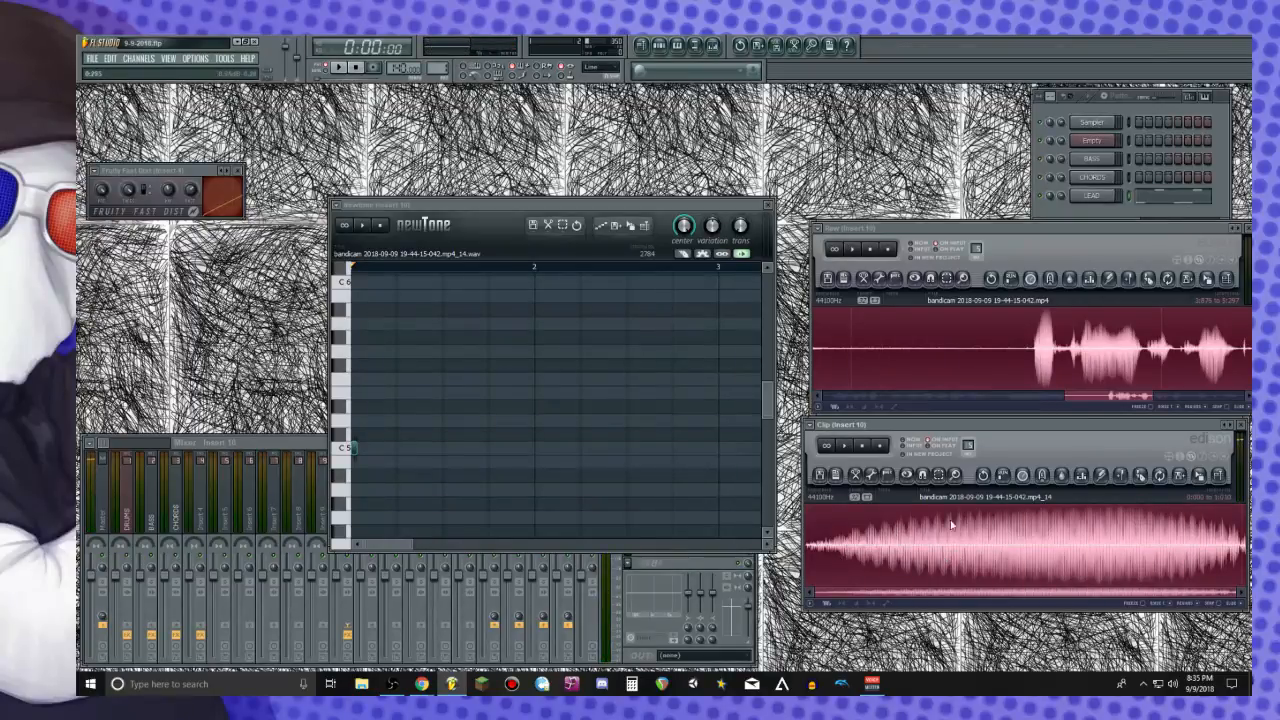
# Load the stretched clip into Newtone and move both of its notes to C5
pyautogui.moveTo(1200, 477); pyautogui.dragTo(530, 500)
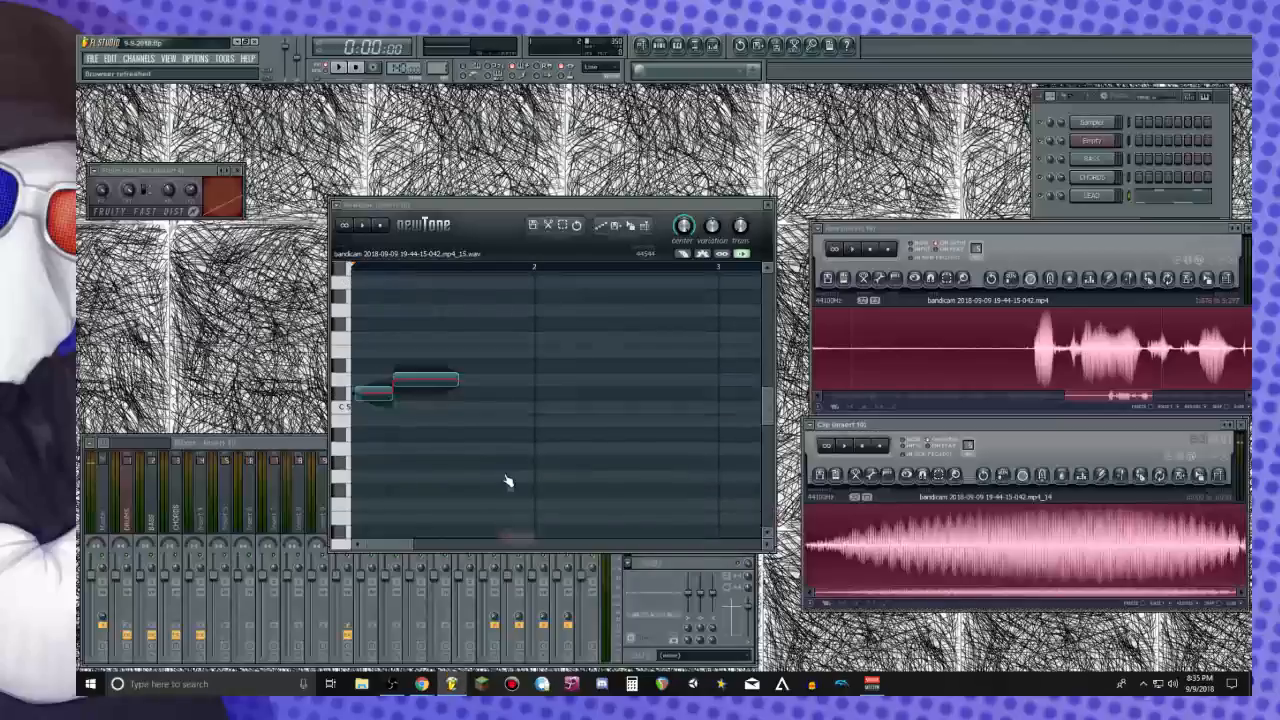
pyautogui.click(352, 391)
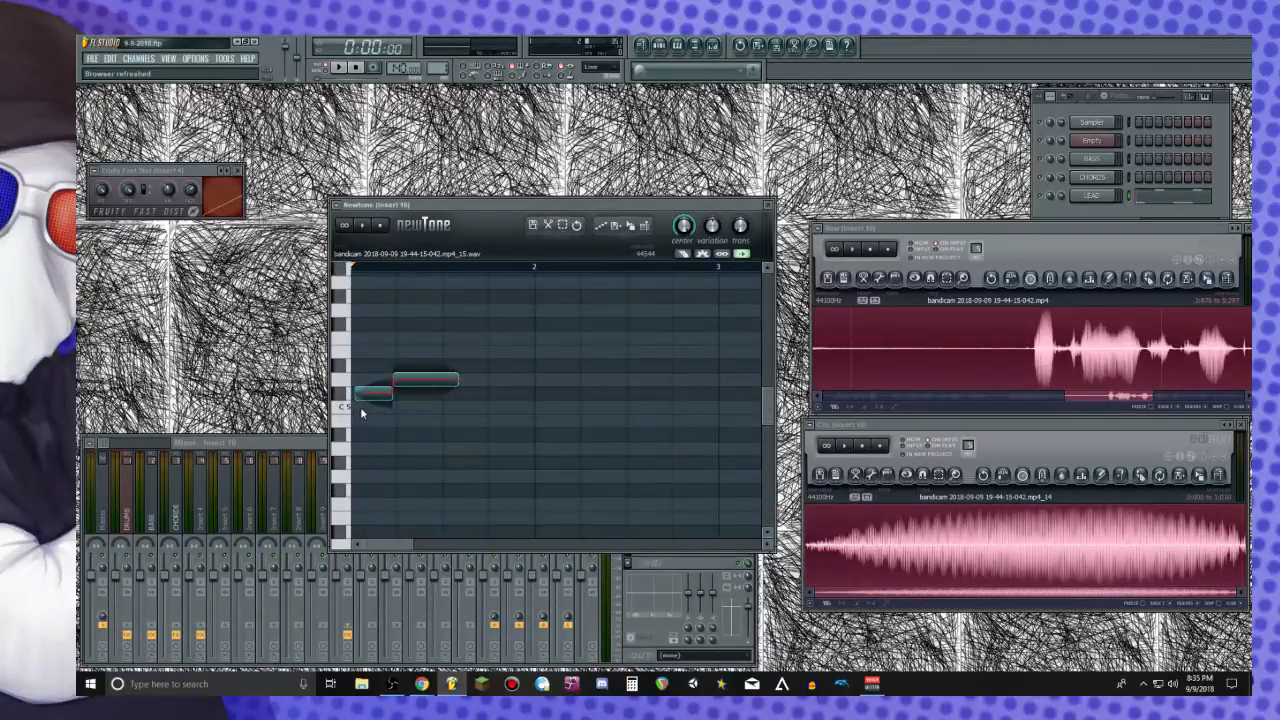
pyautogui.click(363, 393)
pyautogui.moveTo(363, 393); pyautogui.dragTo(418, 406)
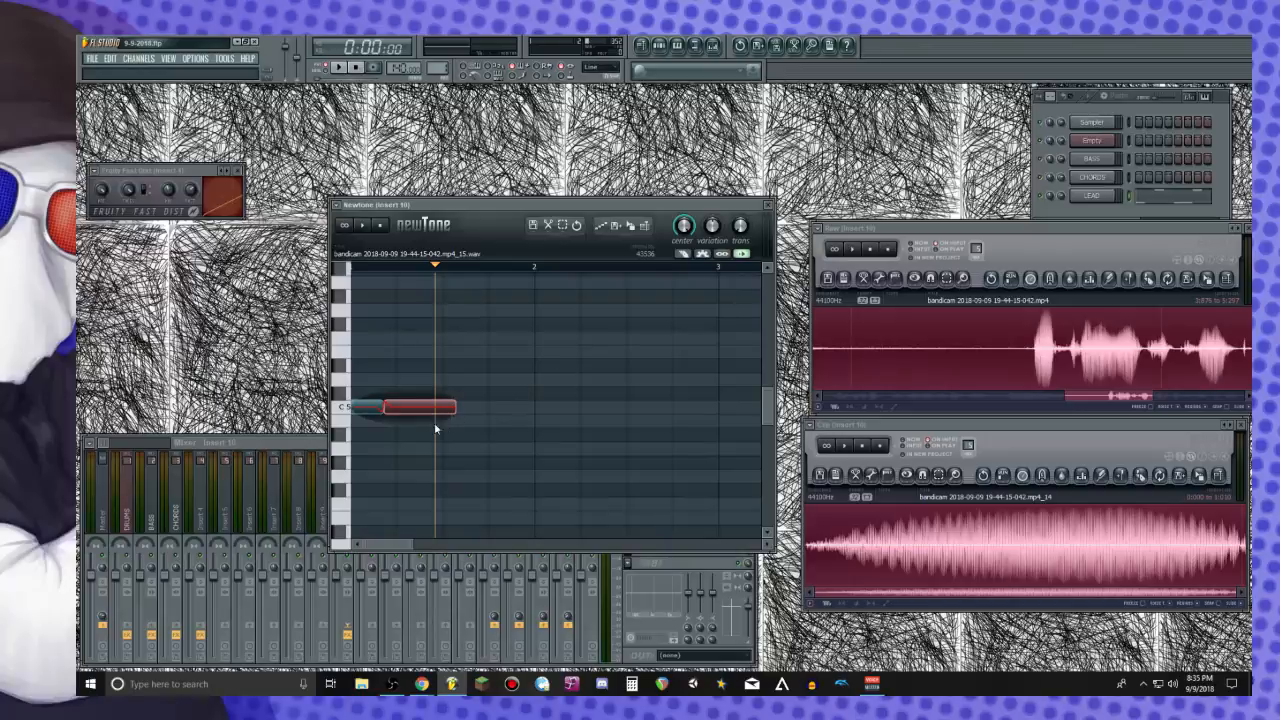
# Delete the first note in Newtone and extend the remaining C5 note back to the start of the timeline
pyautogui.click(374, 406)
pyautogui.press('Delete')
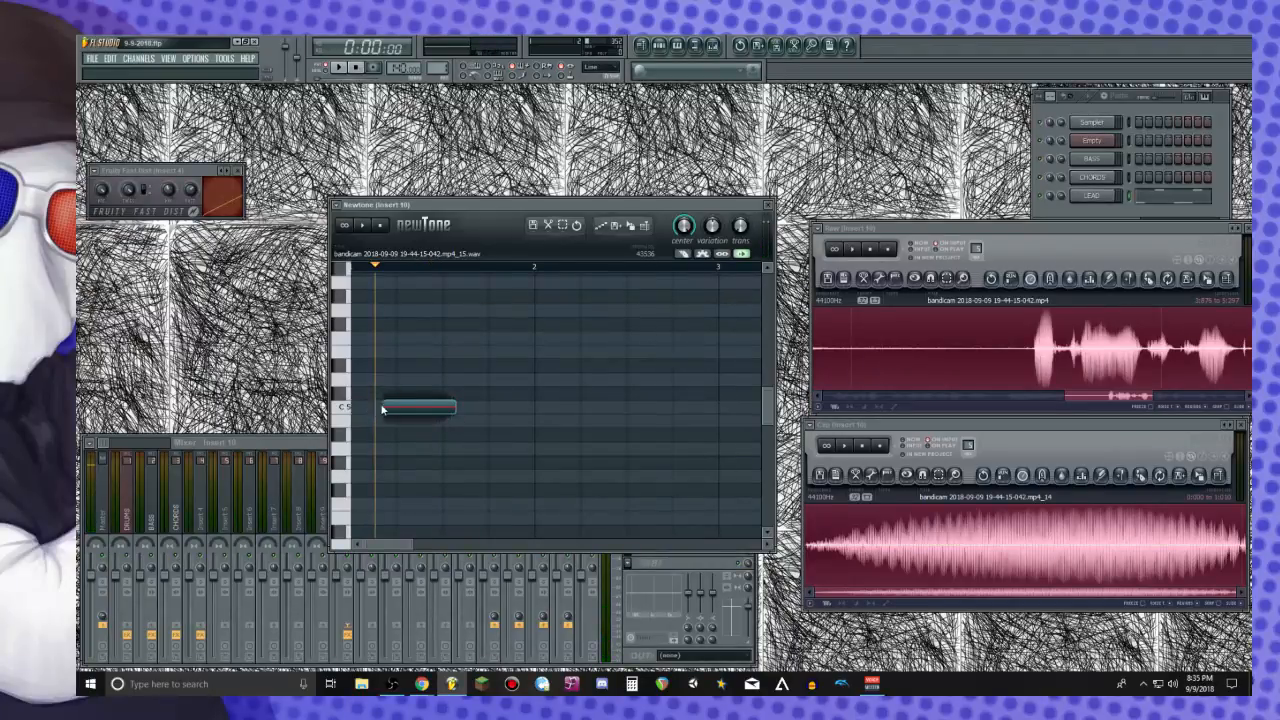
pyautogui.moveTo(407, 411); pyautogui.dragTo(451, 418)
pyautogui.click(450, 415)
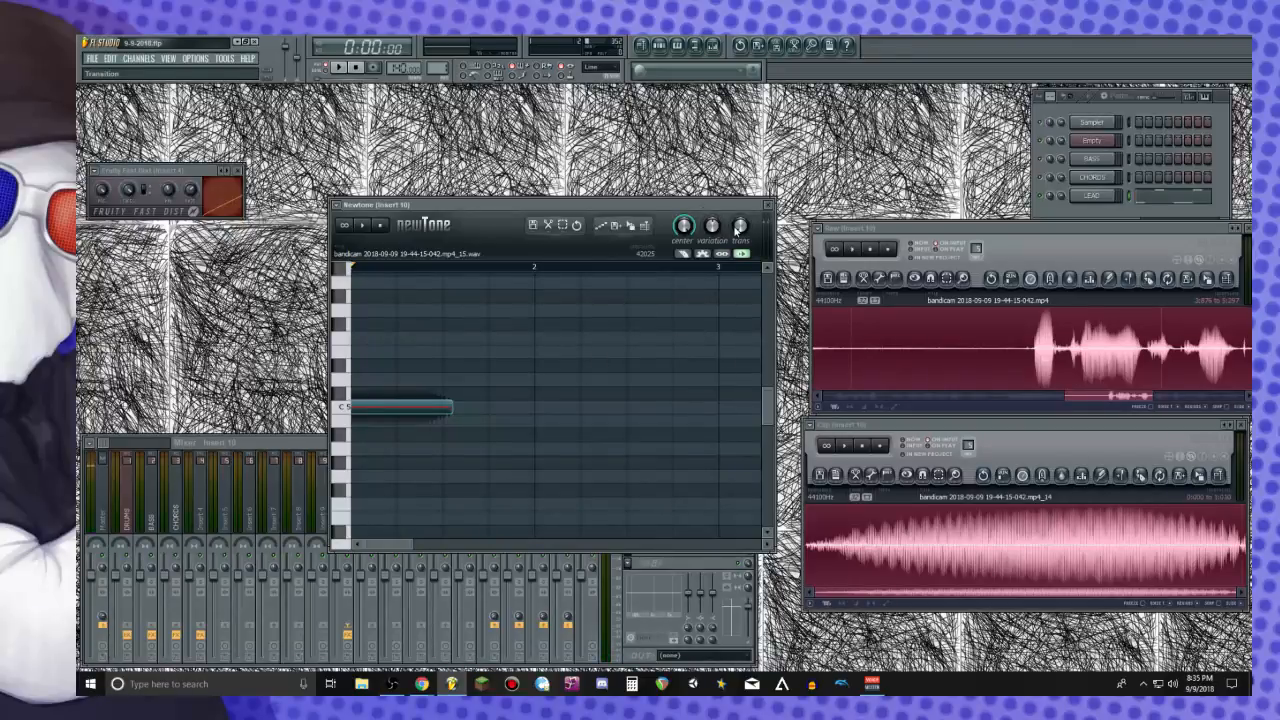
# Send the pitch-corrected audio from Newtone to the Clip editor and play it
pyautogui.moveTo(631, 229); pyautogui.dragTo(977, 524)
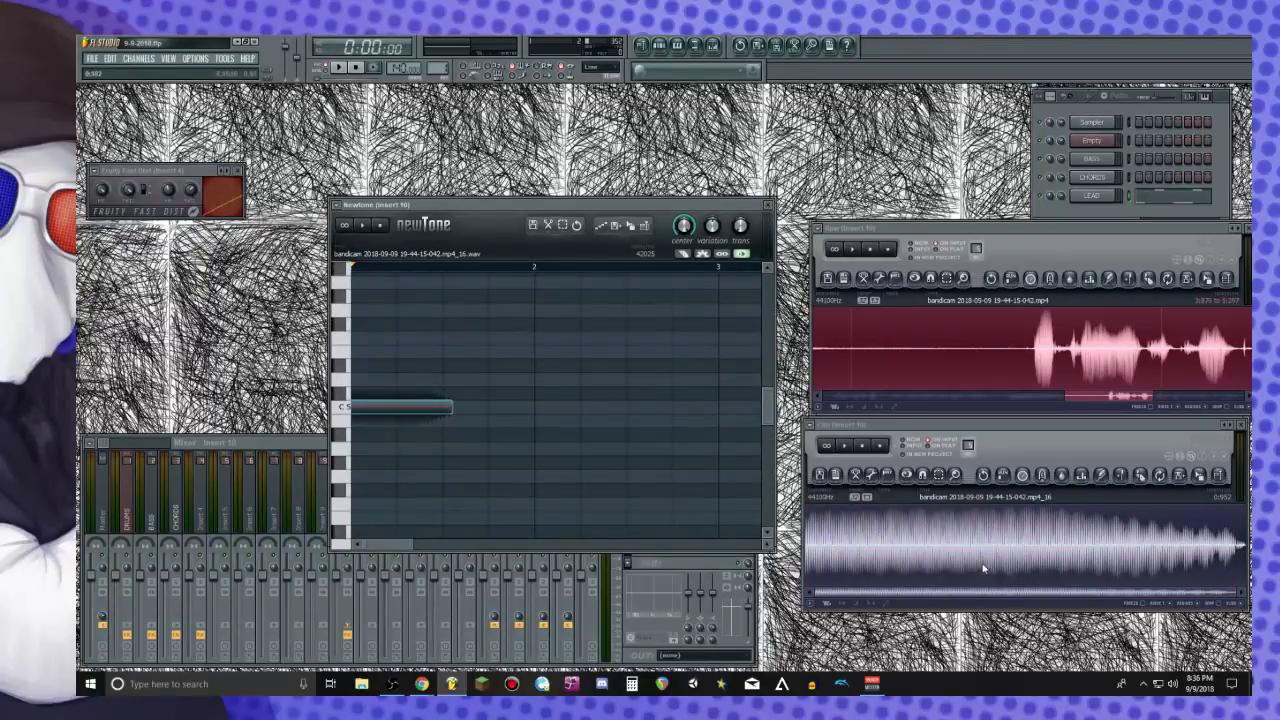
pyautogui.press('space')
pyautogui.press('space')
pyautogui.click(1048, 437)
pyautogui.press('space')
# Delete the tail of the clip after about 0.49 seconds
pyautogui.moveTo(816, 556); pyautogui.dragTo(843, 556)
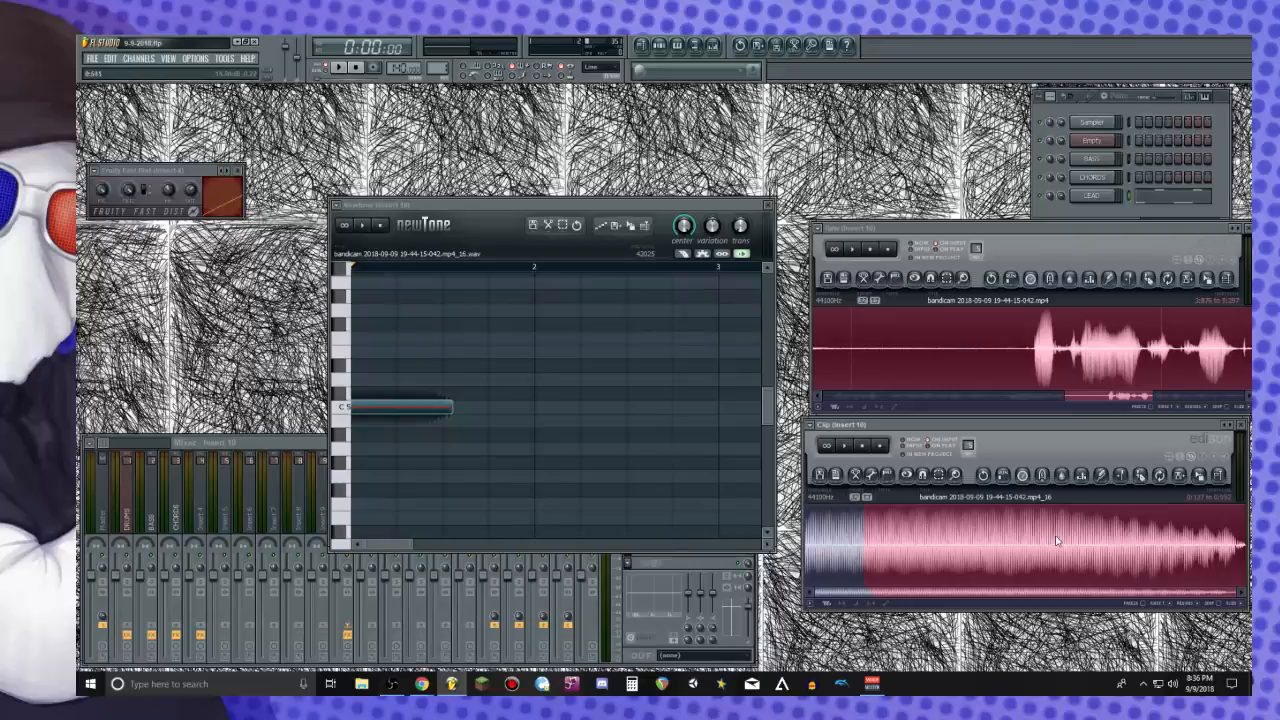
pyautogui.moveTo(886, 556); pyautogui.dragTo(1026, 554)
pyautogui.click(1036, 560)
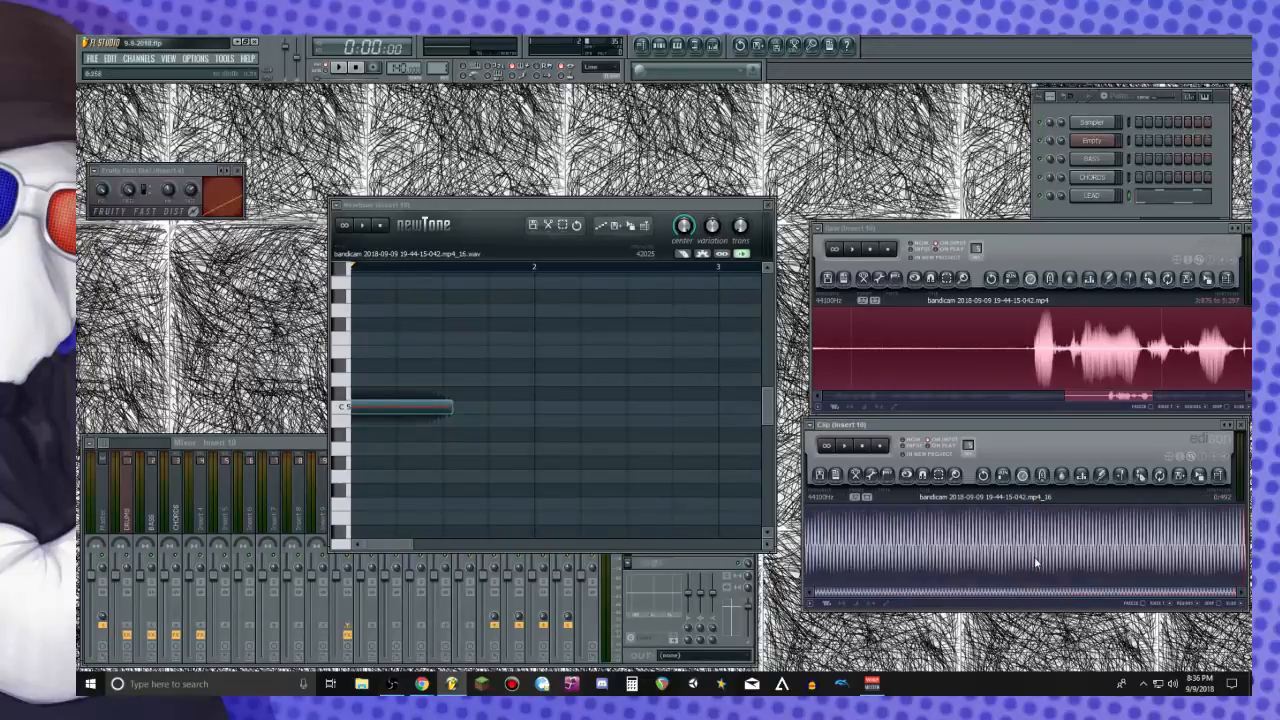
# Fade out the clip from about 0.225 seconds to its end and play the whole clip
pyautogui.moveTo(1008, 545); pyautogui.dragTo(1254, 566)
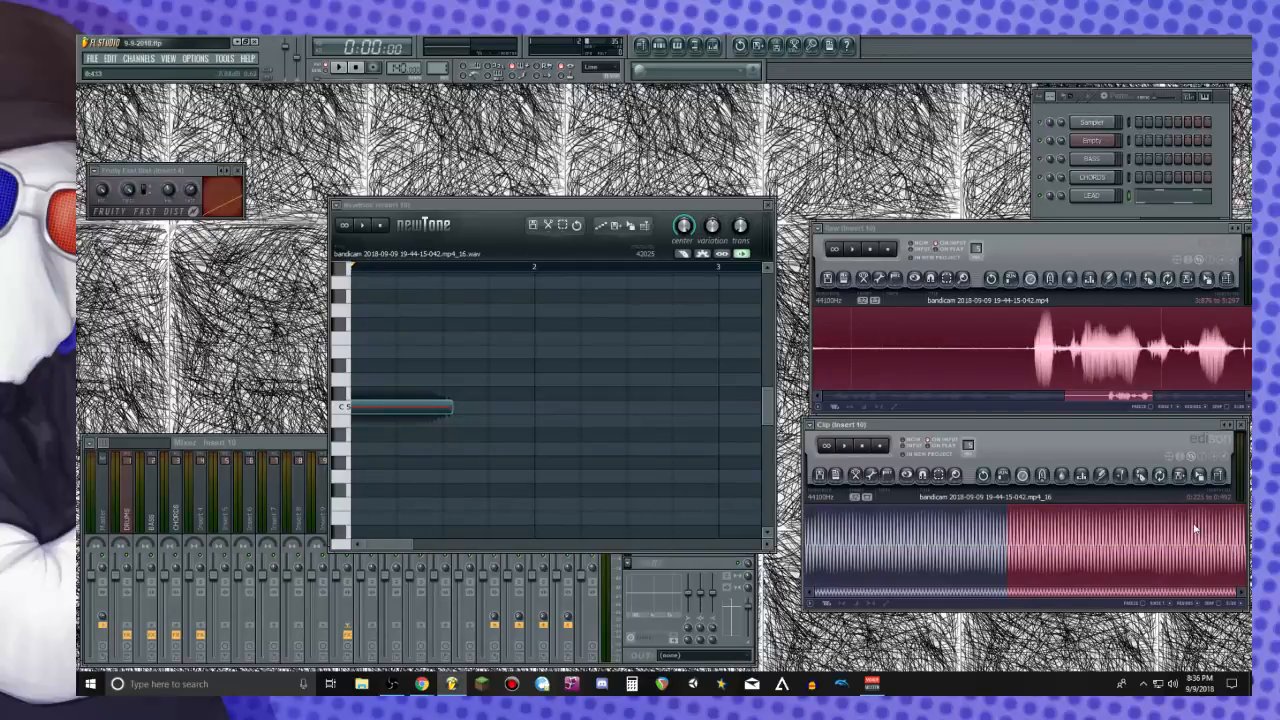
pyautogui.hotkey('alt', 'o')
pyautogui.hotkey('ctrl', 'a')
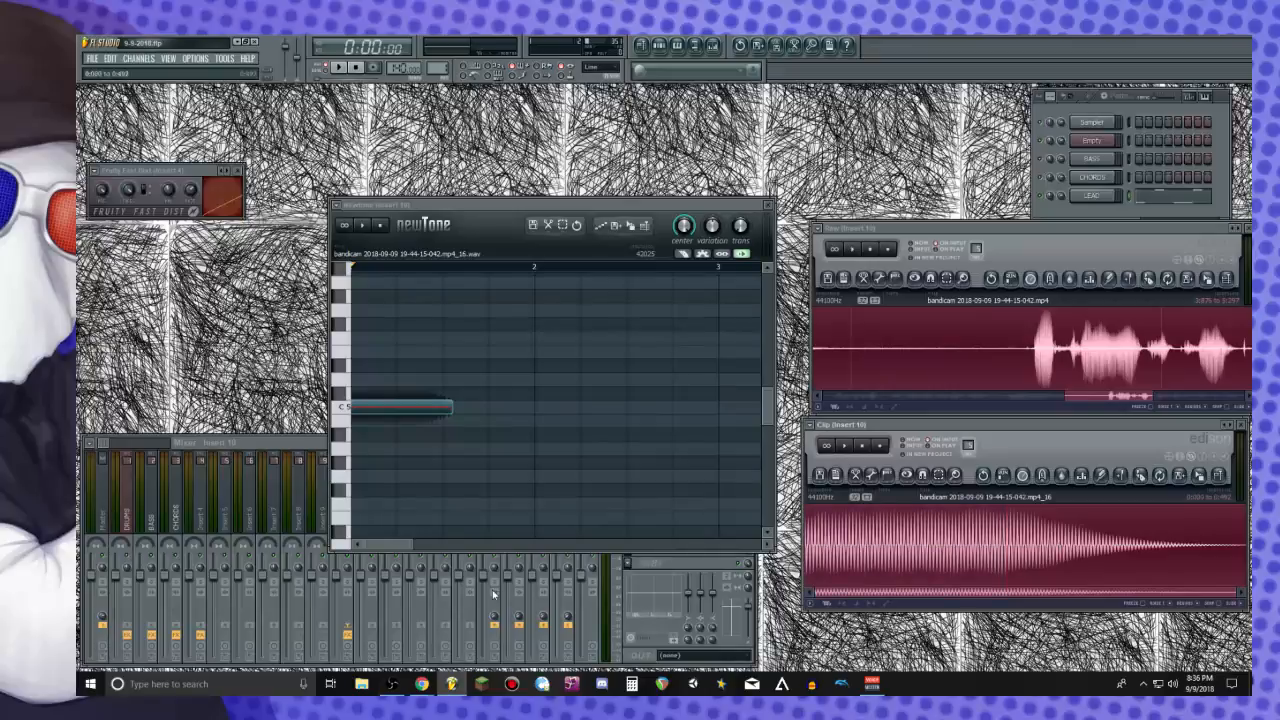
pyautogui.click(847, 447)
pyautogui.click(847, 448)
# Shorten the faded clip by deleting everything after about 0.244 seconds
pyautogui.moveTo(845, 553); pyautogui.dragTo(882, 558)
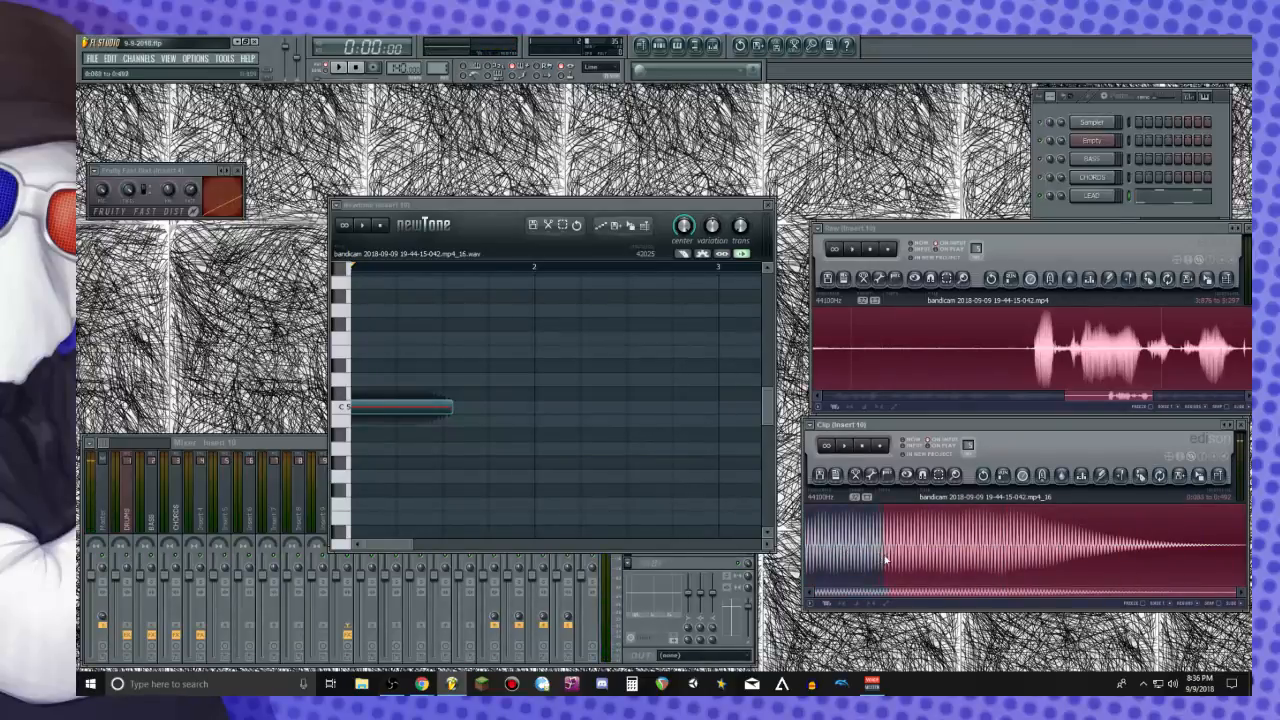
pyautogui.moveTo(1026, 587); pyautogui.dragTo(1025, 587)
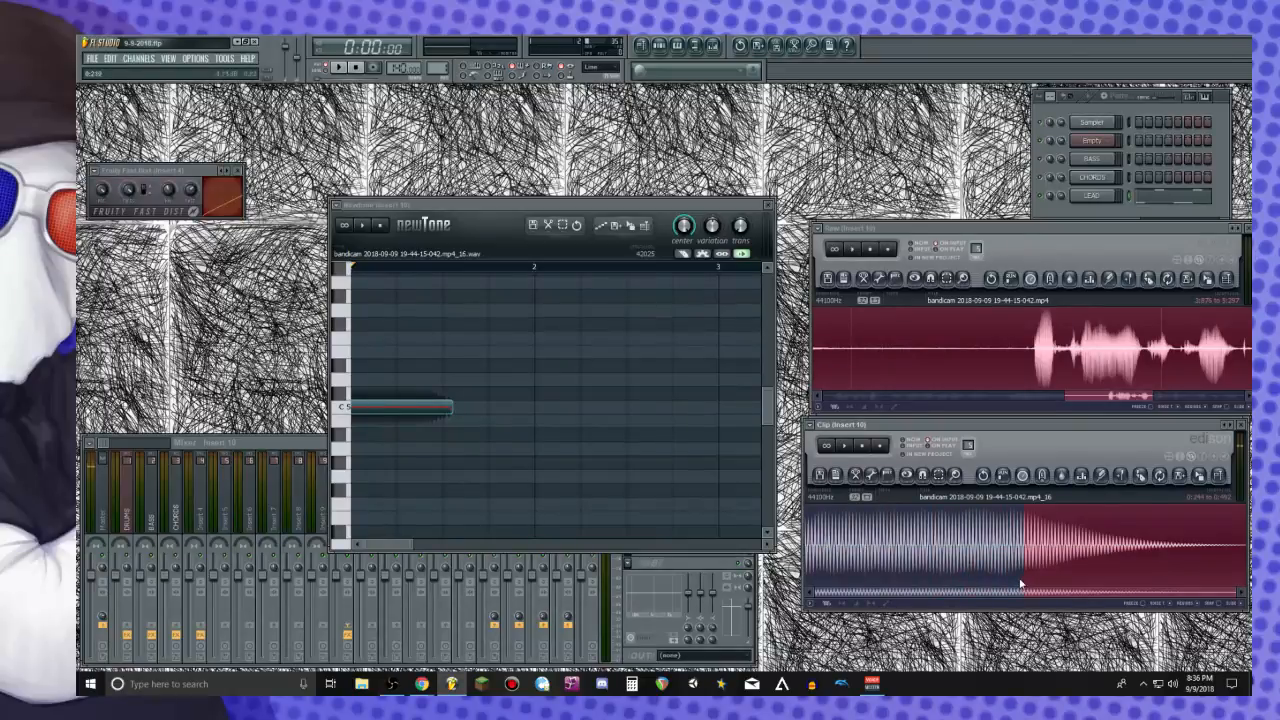
pyautogui.press('Delete')
# Fade out the shortened clip from about 0.106 seconds to its end and play the result
pyautogui.moveTo(895, 555); pyautogui.dragTo(998, 552)
pyautogui.hotkey('alt', 'o')
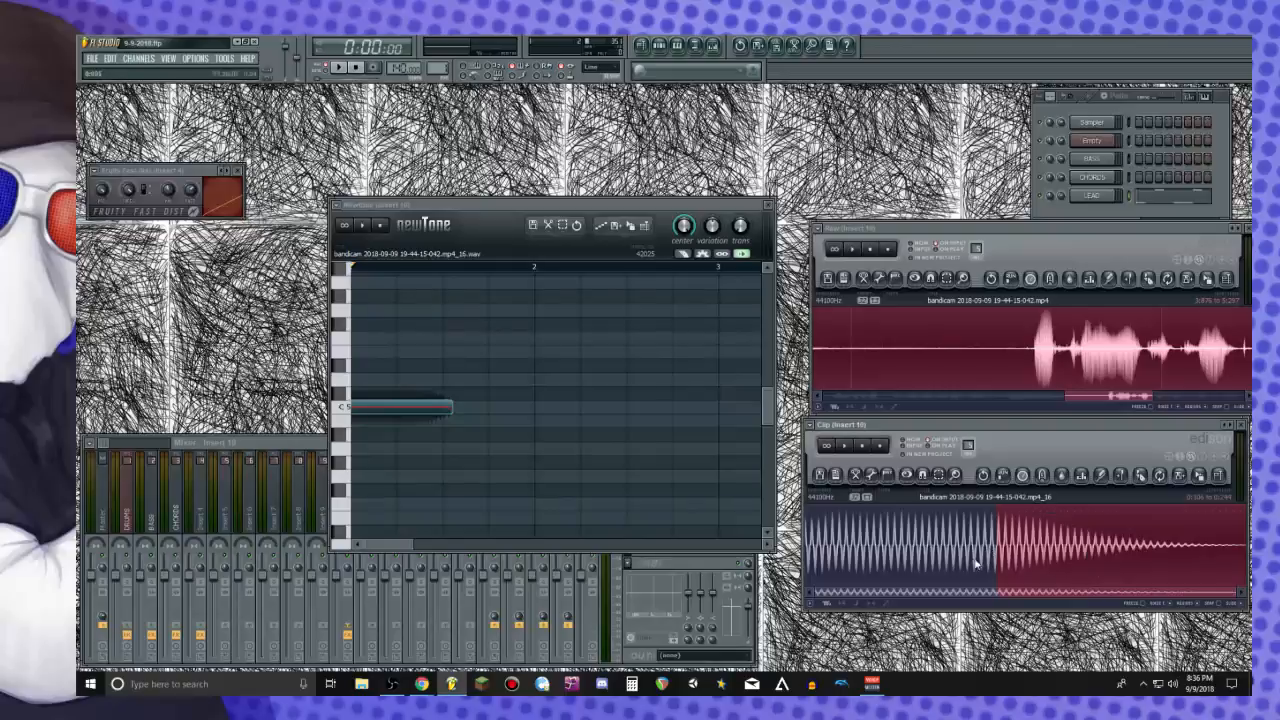
pyautogui.click(978, 558)
pyautogui.press('space')
pyautogui.press('space')
pyautogui.press('space')
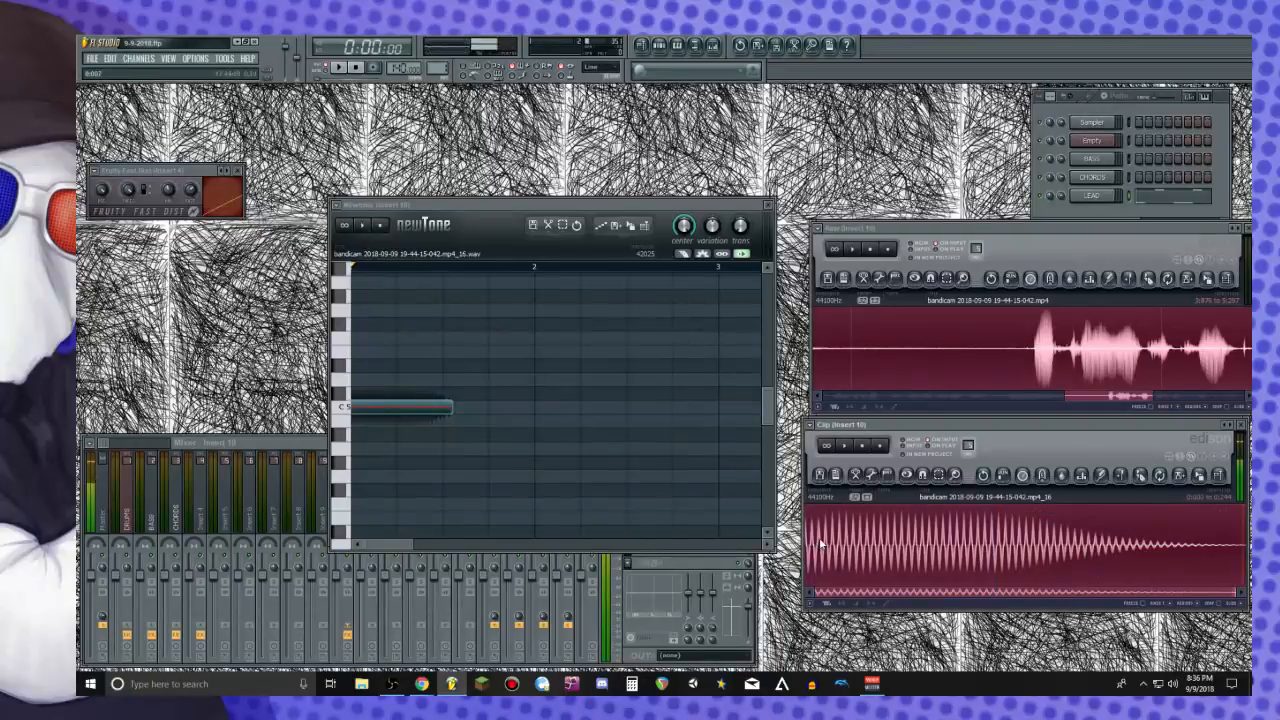
pyautogui.click(1206, 541)
pyautogui.press('space')
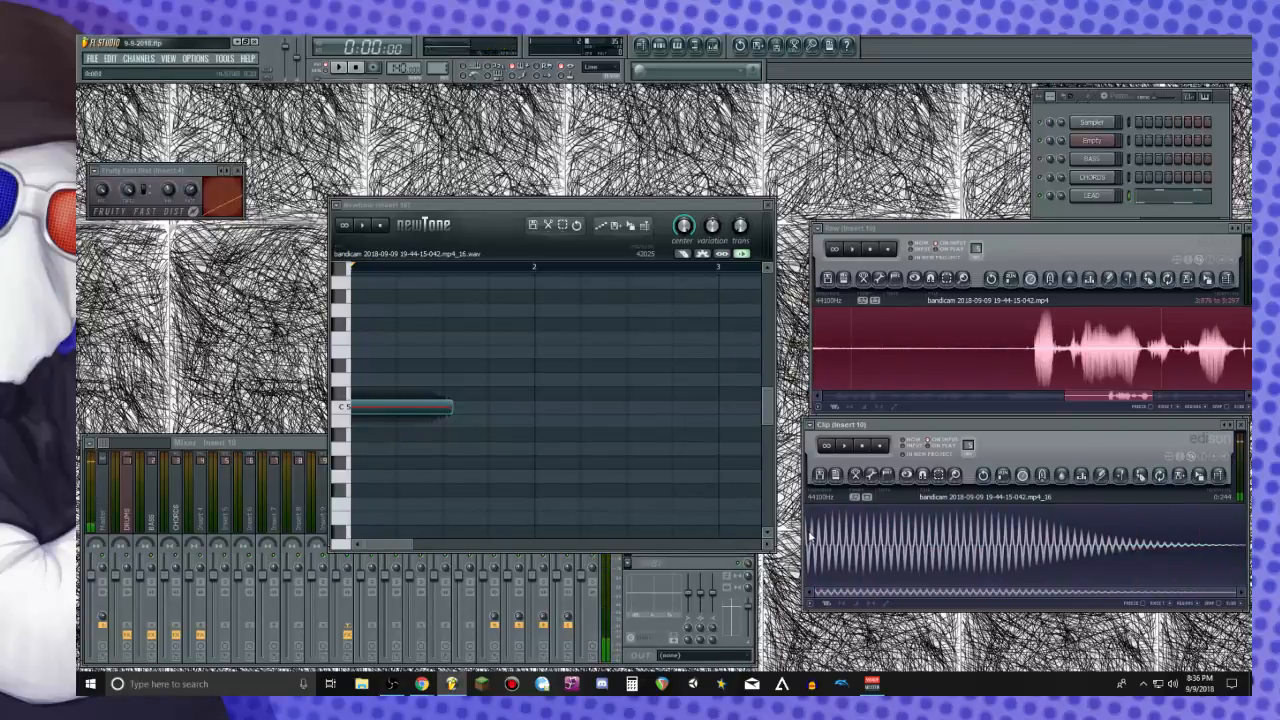
# Apply a fade in to the first 0.003 seconds of the clip and play it from the start
pyautogui.scroll(3, 812, 537)
pyautogui.moveTo(870, 593); pyautogui.dragTo(787, 599)
pyautogui.moveTo(829, 536); pyautogui.dragTo(778, 560)
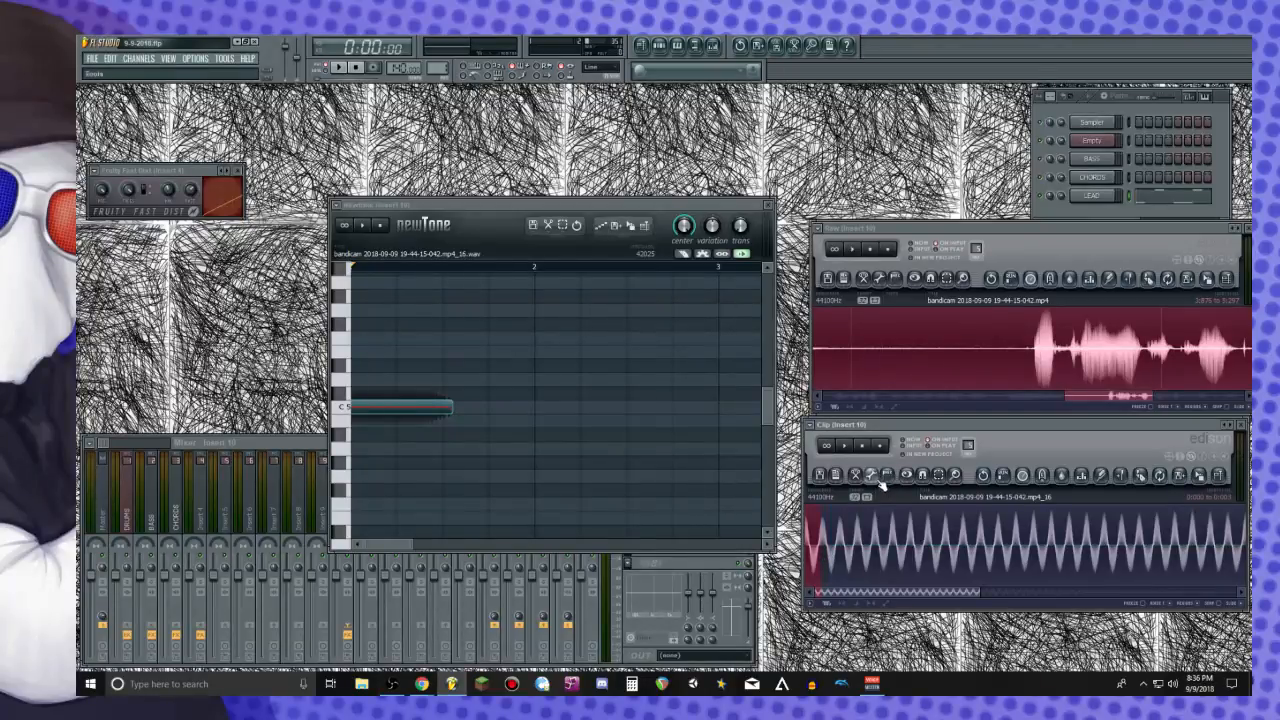
pyautogui.click(872, 476)
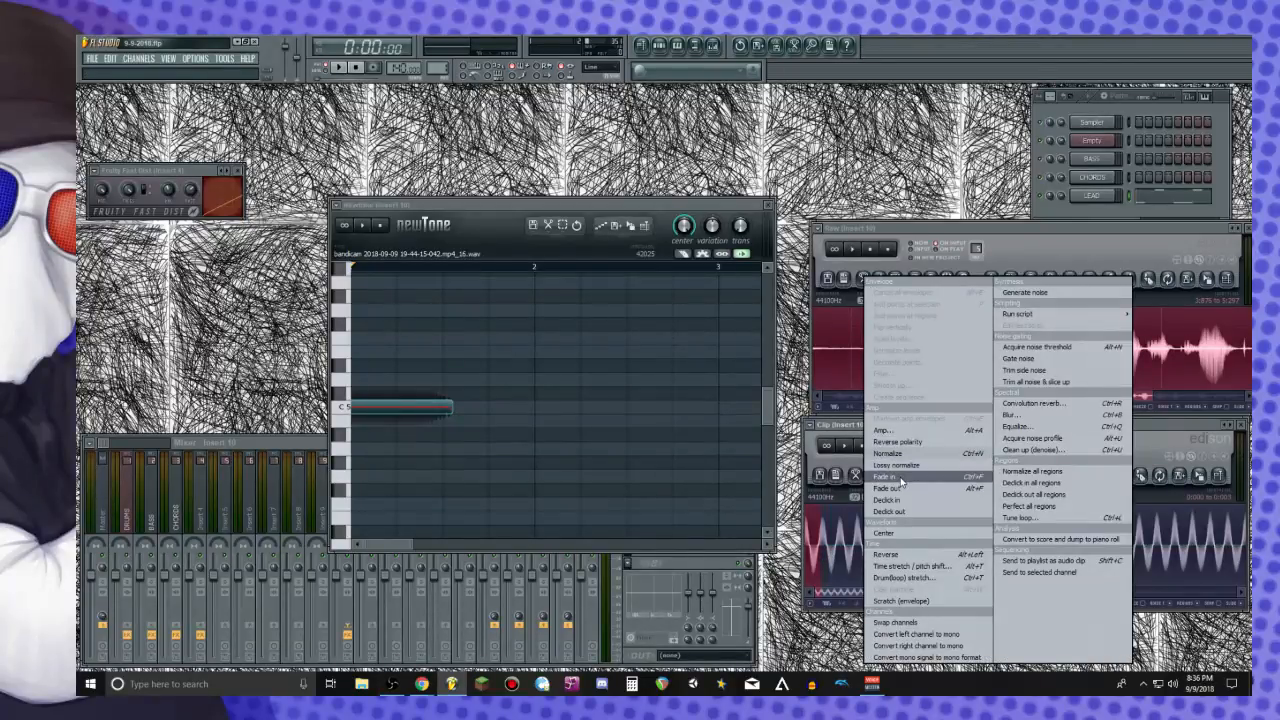
pyautogui.click(900, 488)
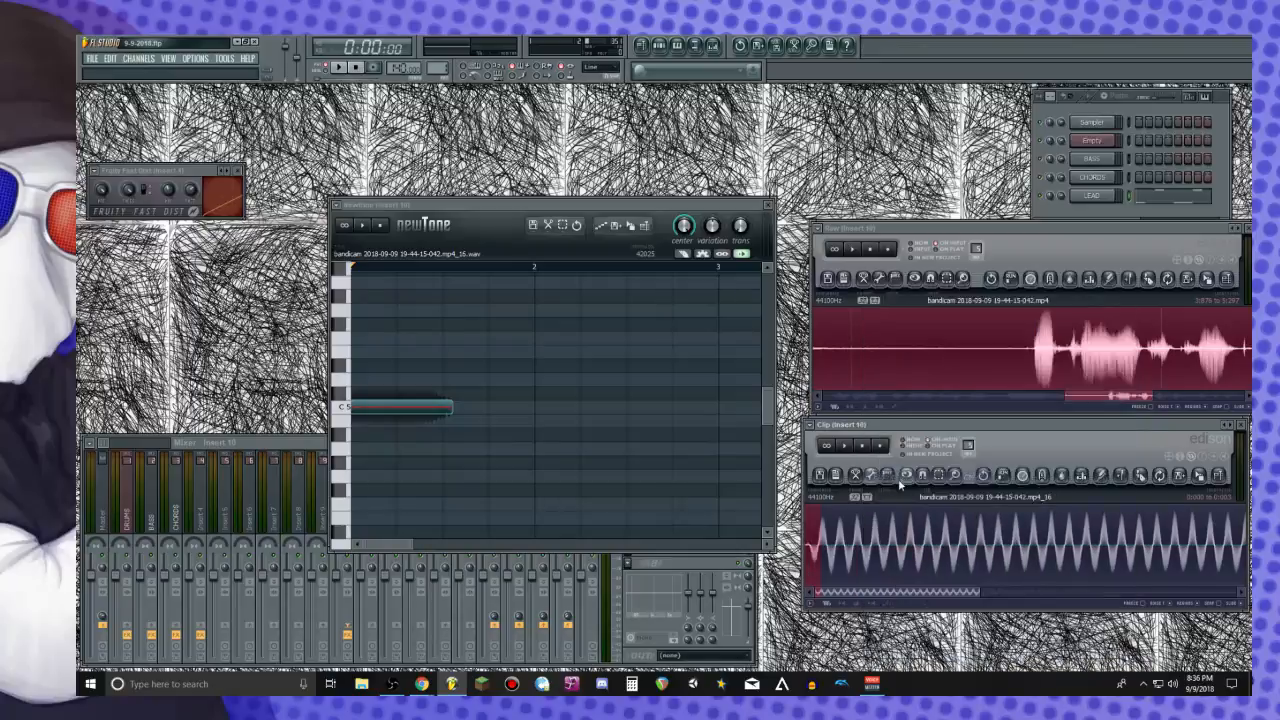
pyautogui.click(807, 545)
pyautogui.press('space')
pyautogui.press('space')
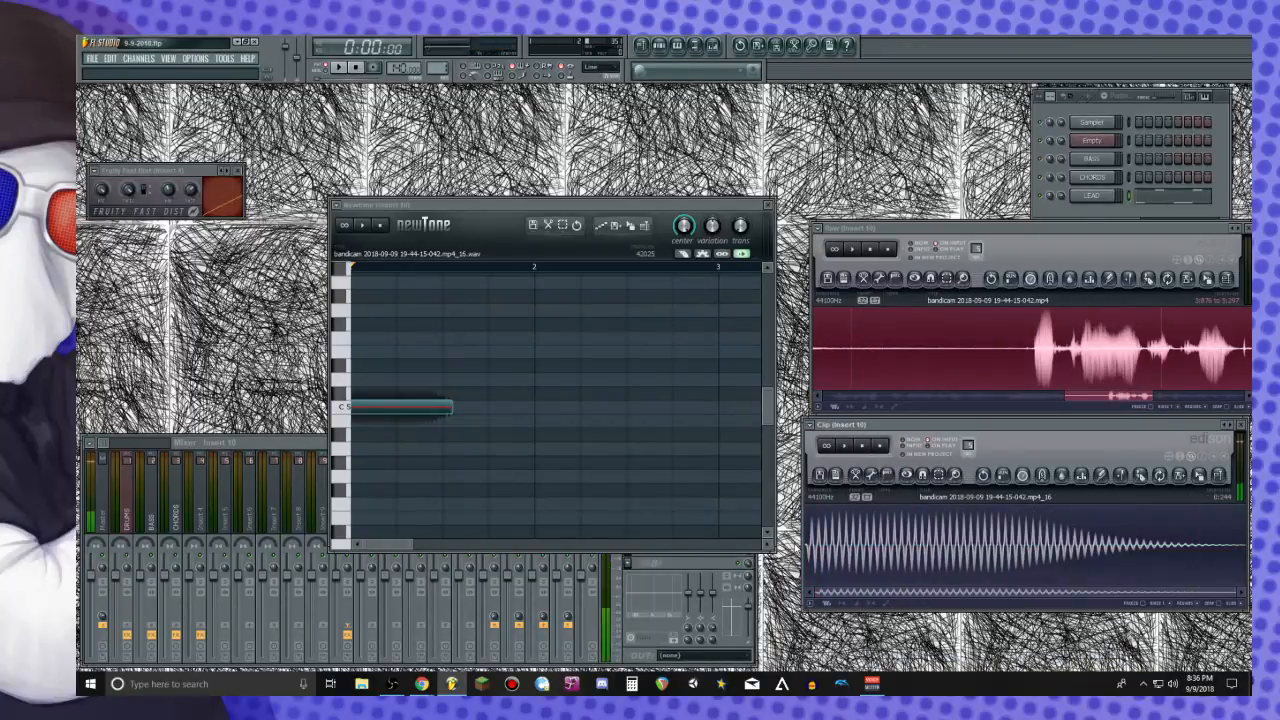
pyautogui.press('space')
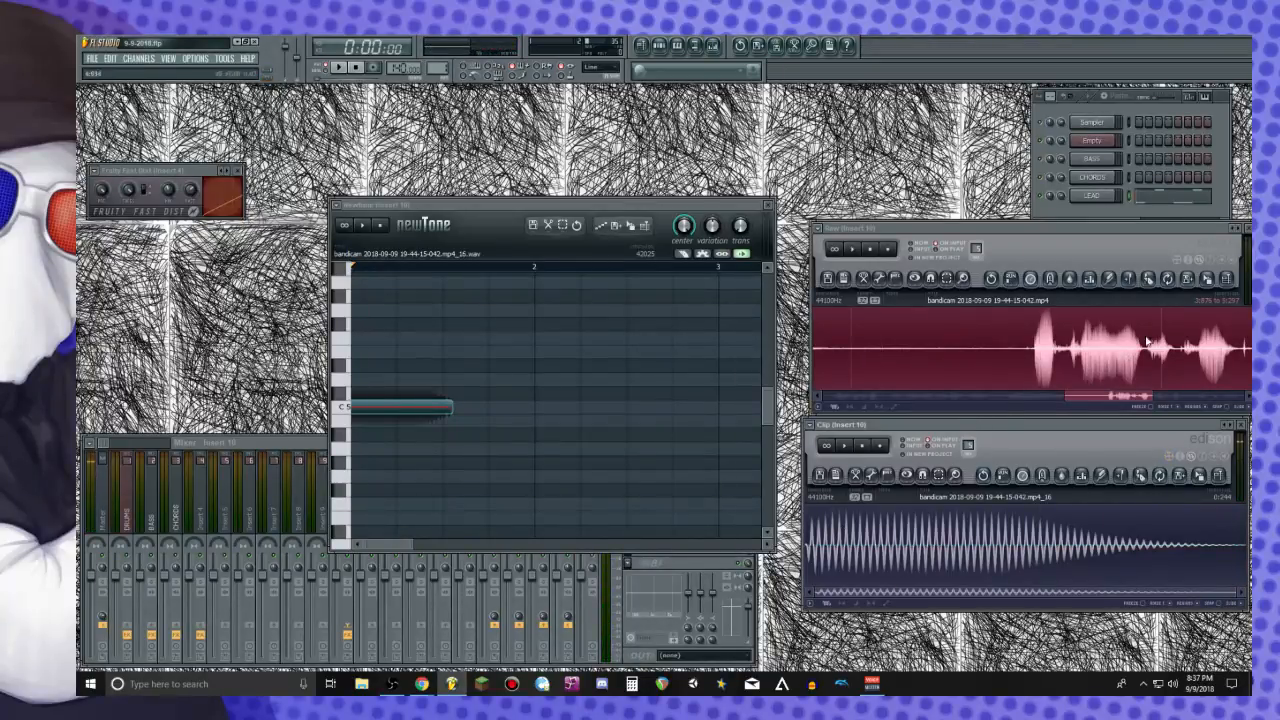
# Send the edited clip to the channel rack as a new sampler channel and open its channel settings
pyautogui.moveTo(1199, 477); pyautogui.dragTo(1104, 207)
pyautogui.rightClick(1101, 218)
pyautogui.click(1099, 220)
pyautogui.click(1099, 218)
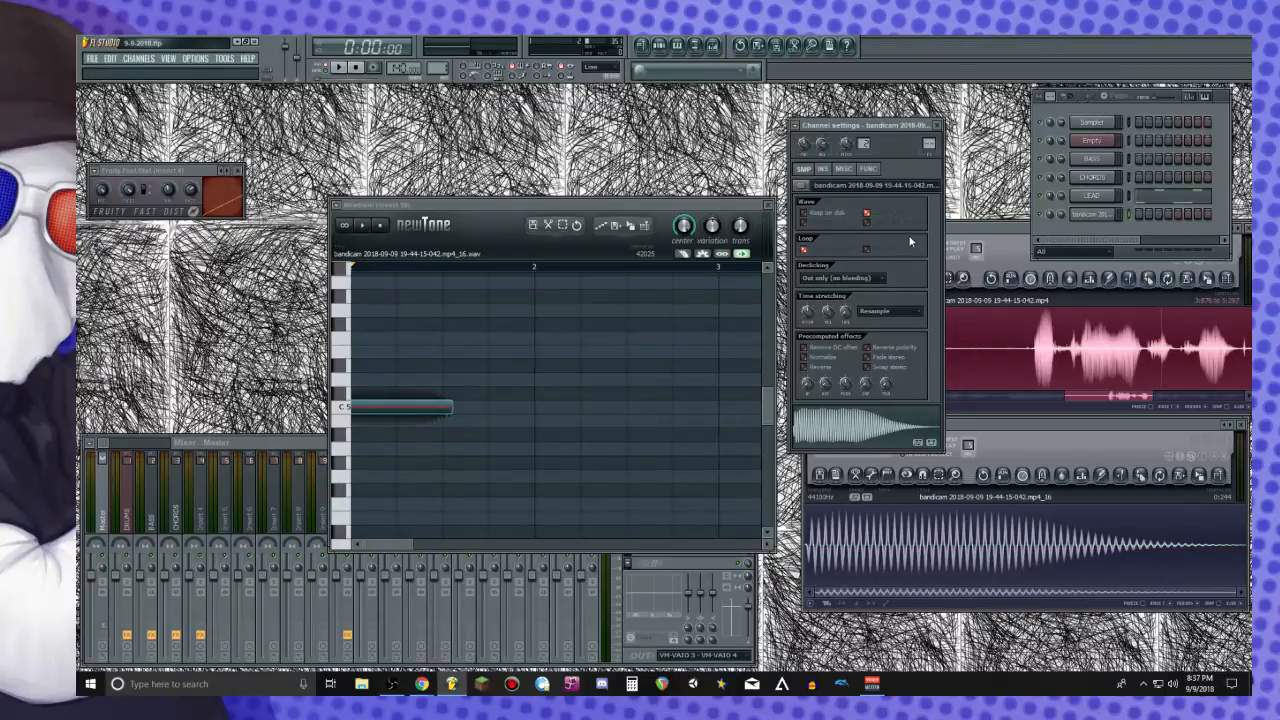
# Play test notes on the new channel and enable Porta and Mono in its polyphony settings
pyautogui.click(822, 169)
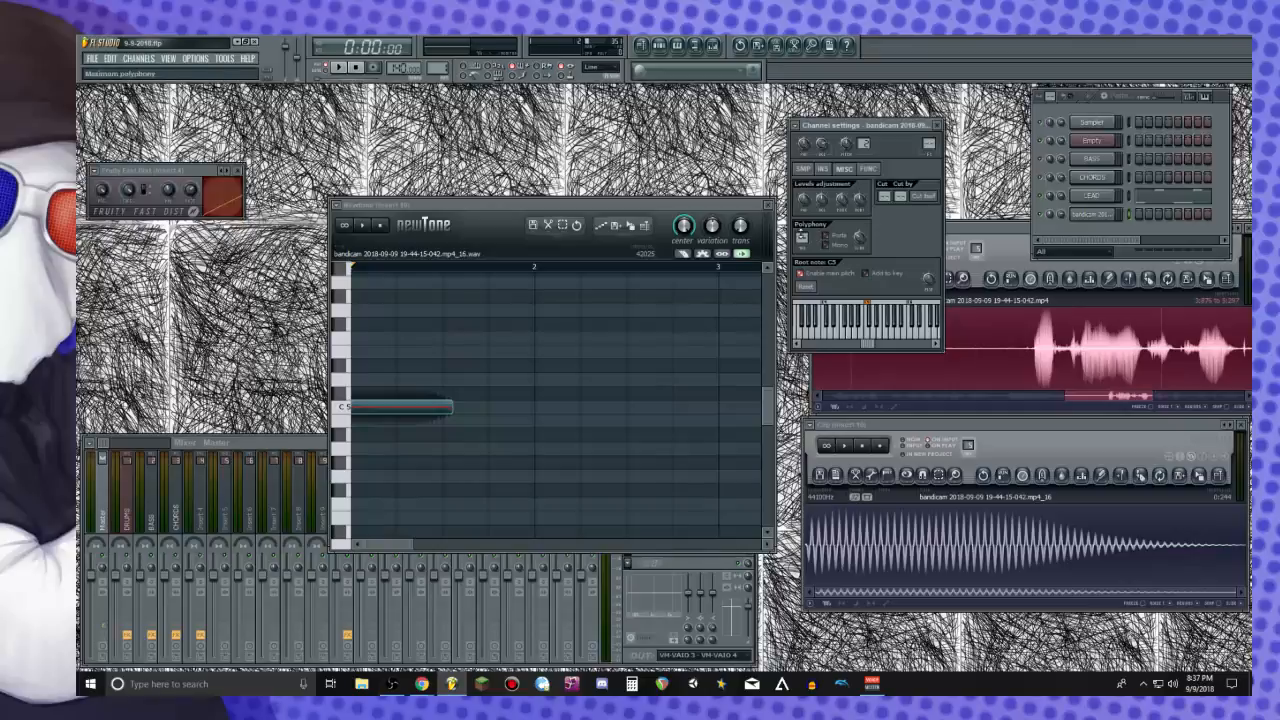
pyautogui.press('r')
pyautogui.press('r')
pyautogui.click(836, 238)
pyautogui.click(837, 247)
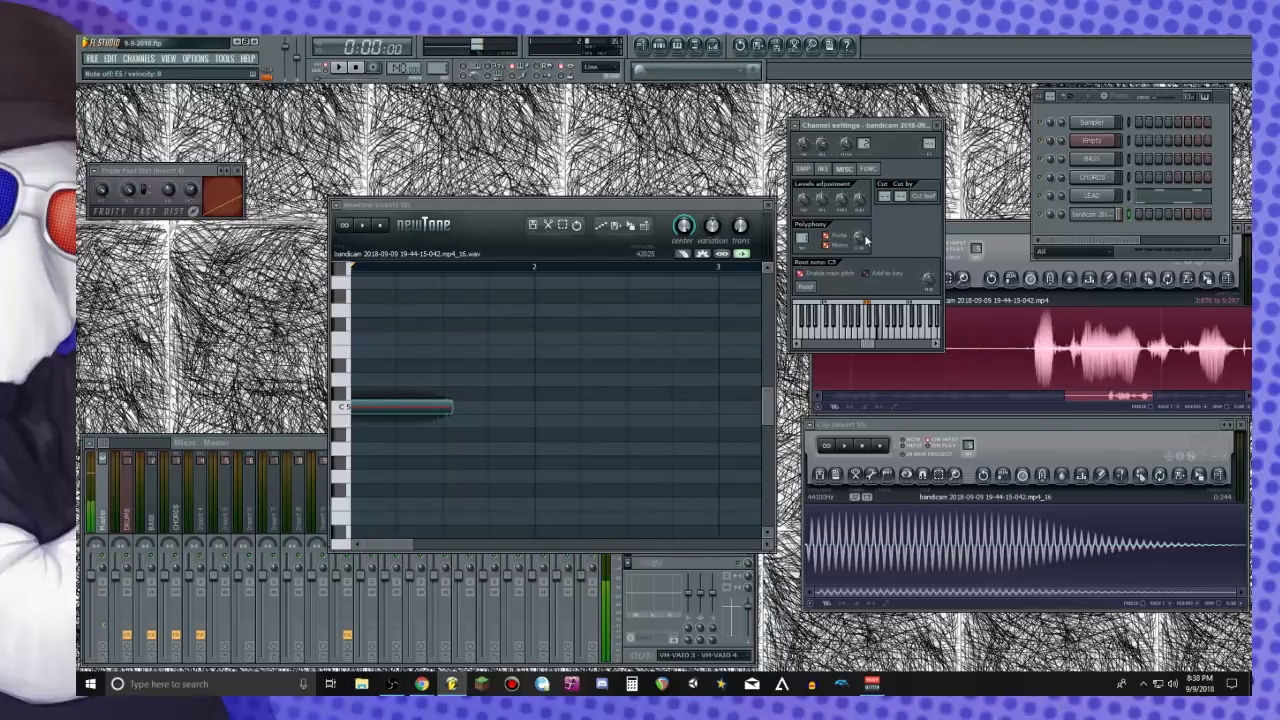
pyautogui.click(810, 169)
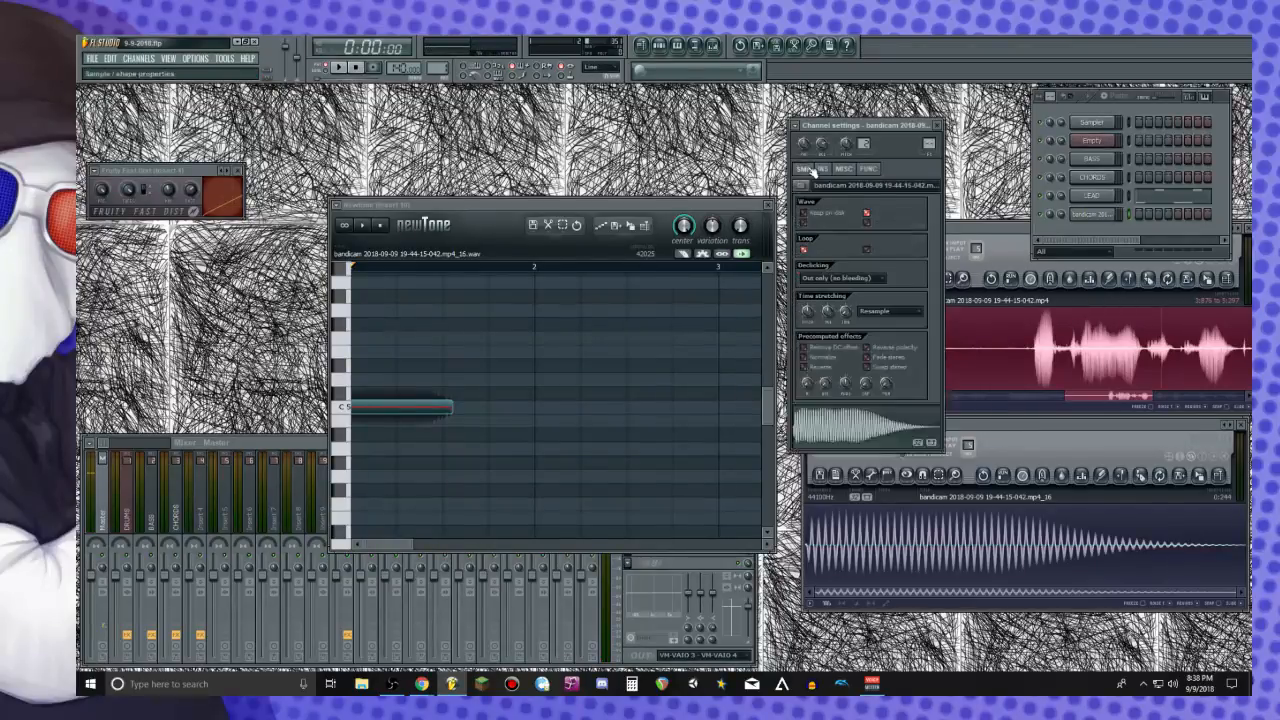
pyautogui.moveTo(867, 387); pyautogui.dragTo(867, 370)
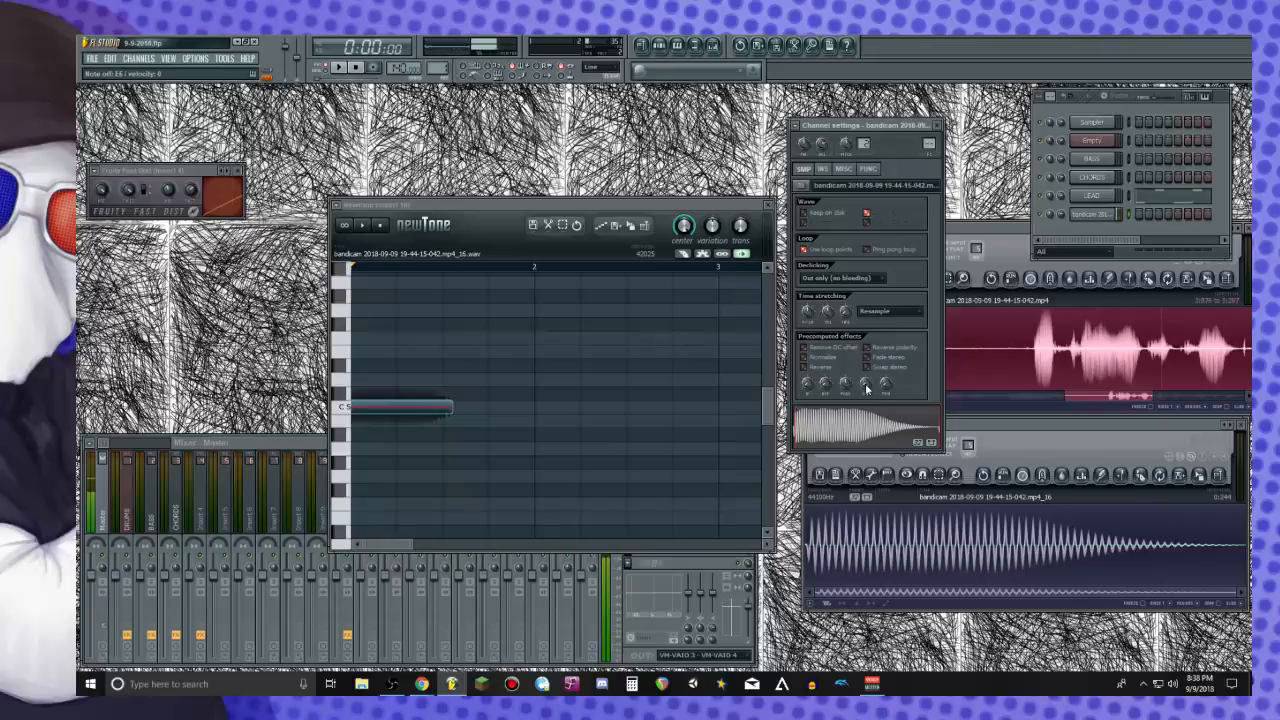
pyautogui.moveTo(867, 387); pyautogui.dragTo(867, 404)
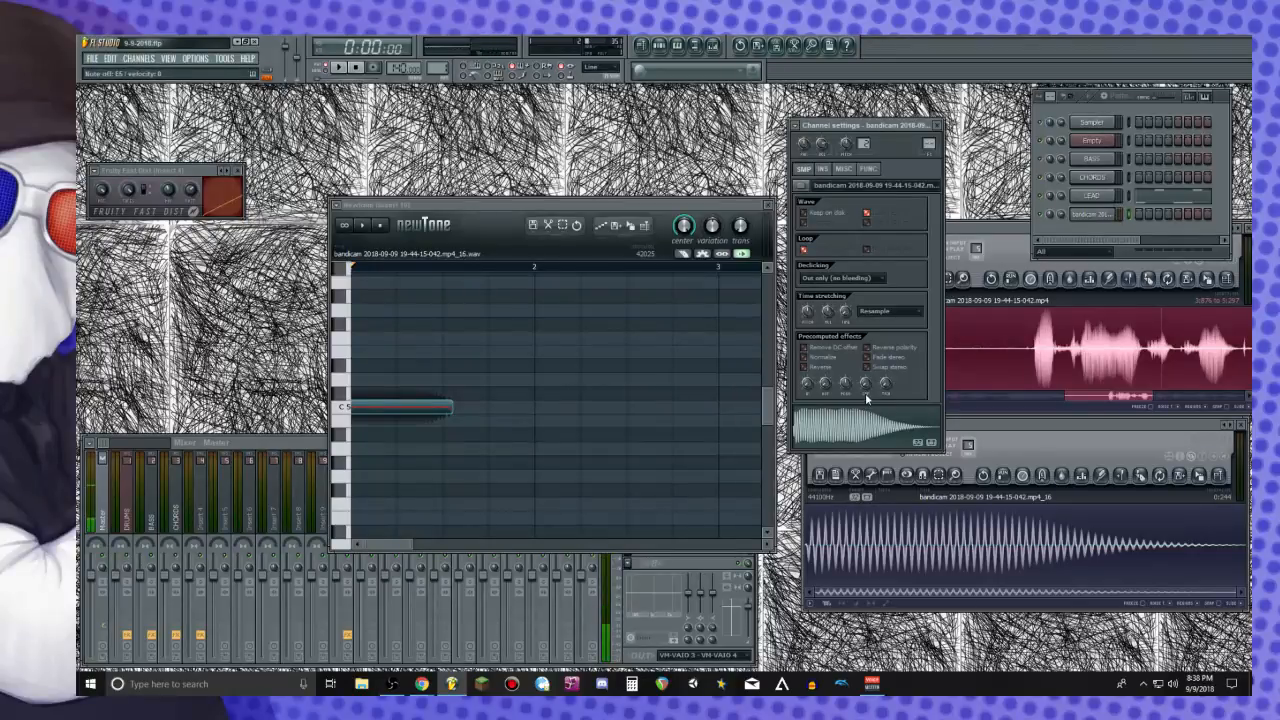
pyautogui.click(822, 170)
pyautogui.click(843, 169)
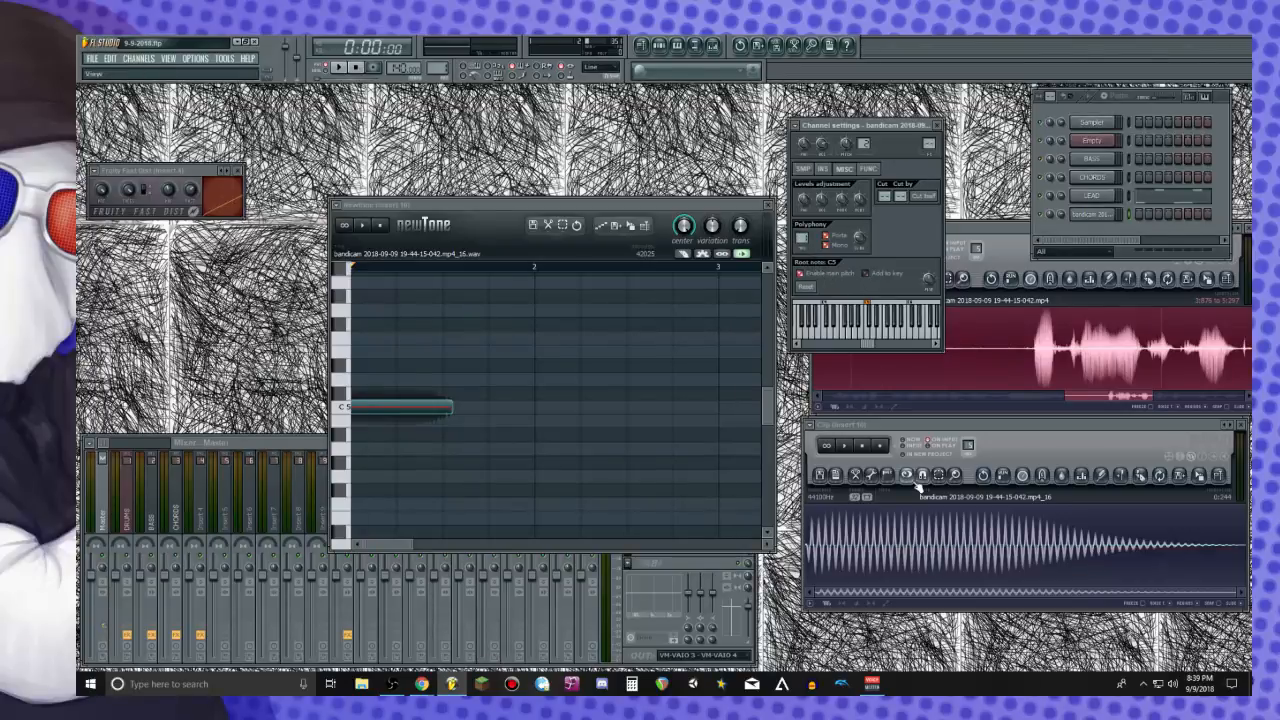
pyautogui.click(1022, 410)
pyautogui.click(1026, 434)
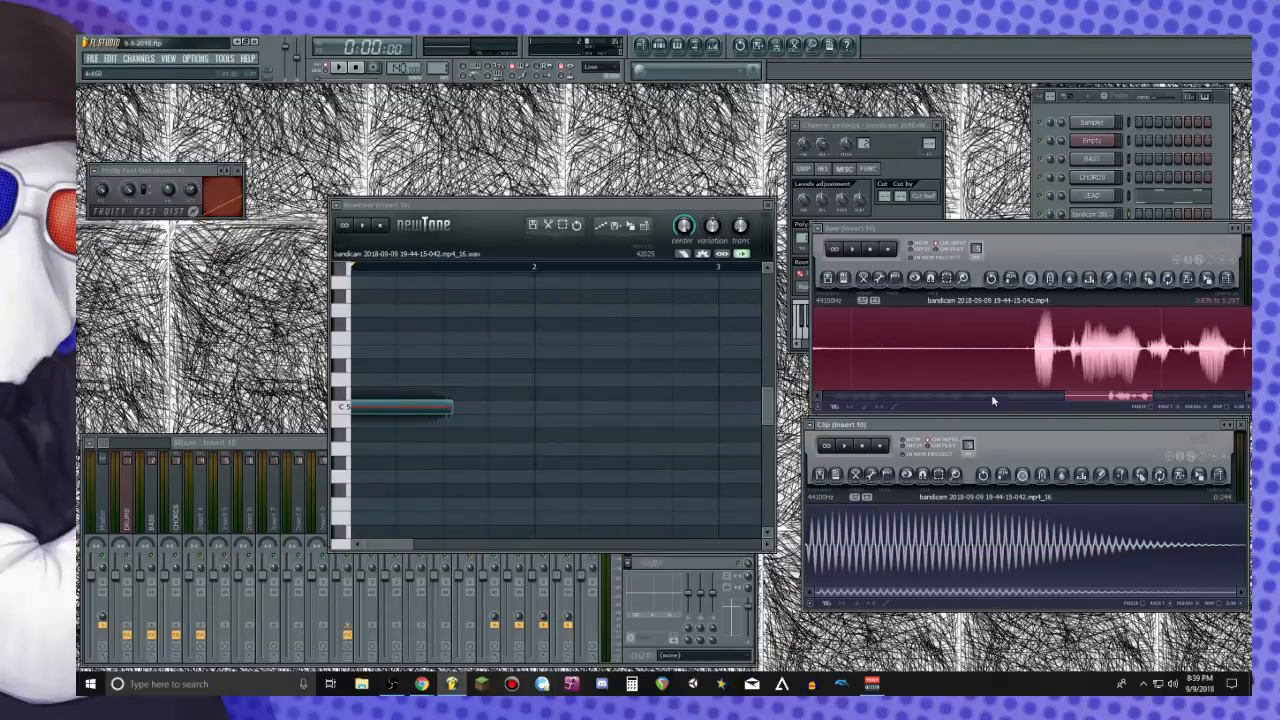
pyautogui.moveTo(879, 553); pyautogui.dragTo(965, 552)
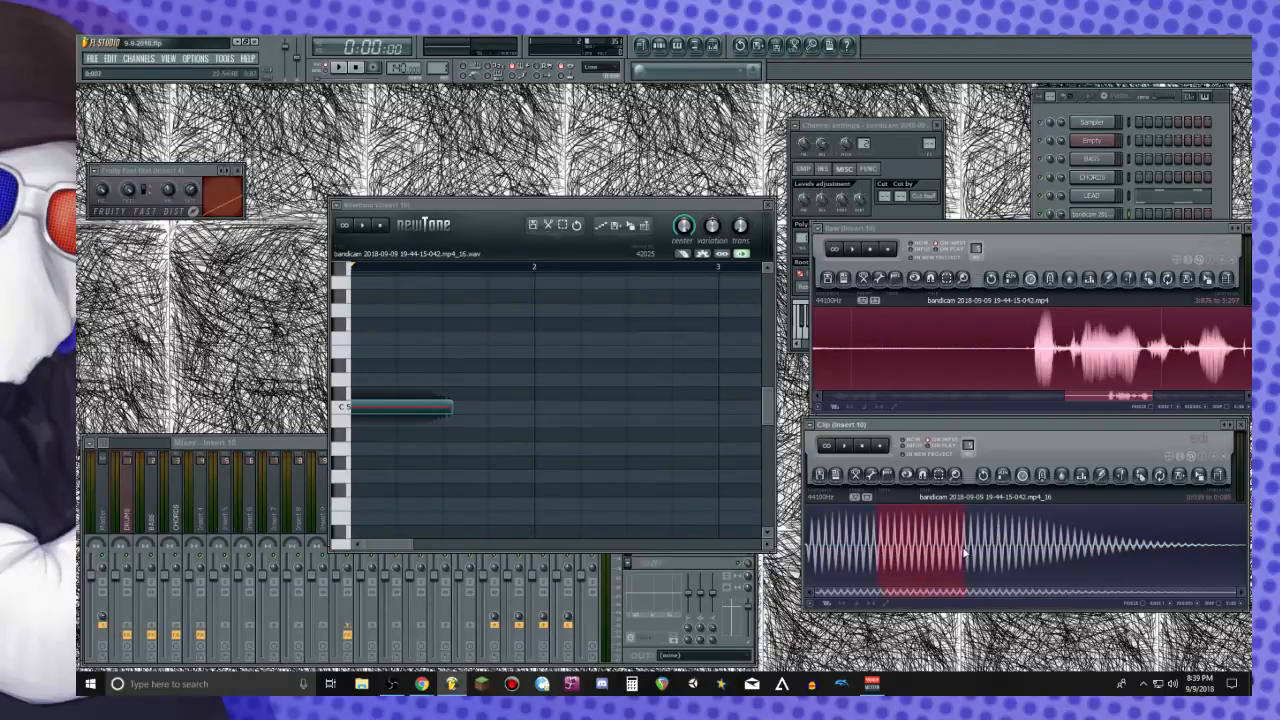
pyautogui.press('Delete')
pyautogui.moveTo(902, 578); pyautogui.dragTo(808, 578)
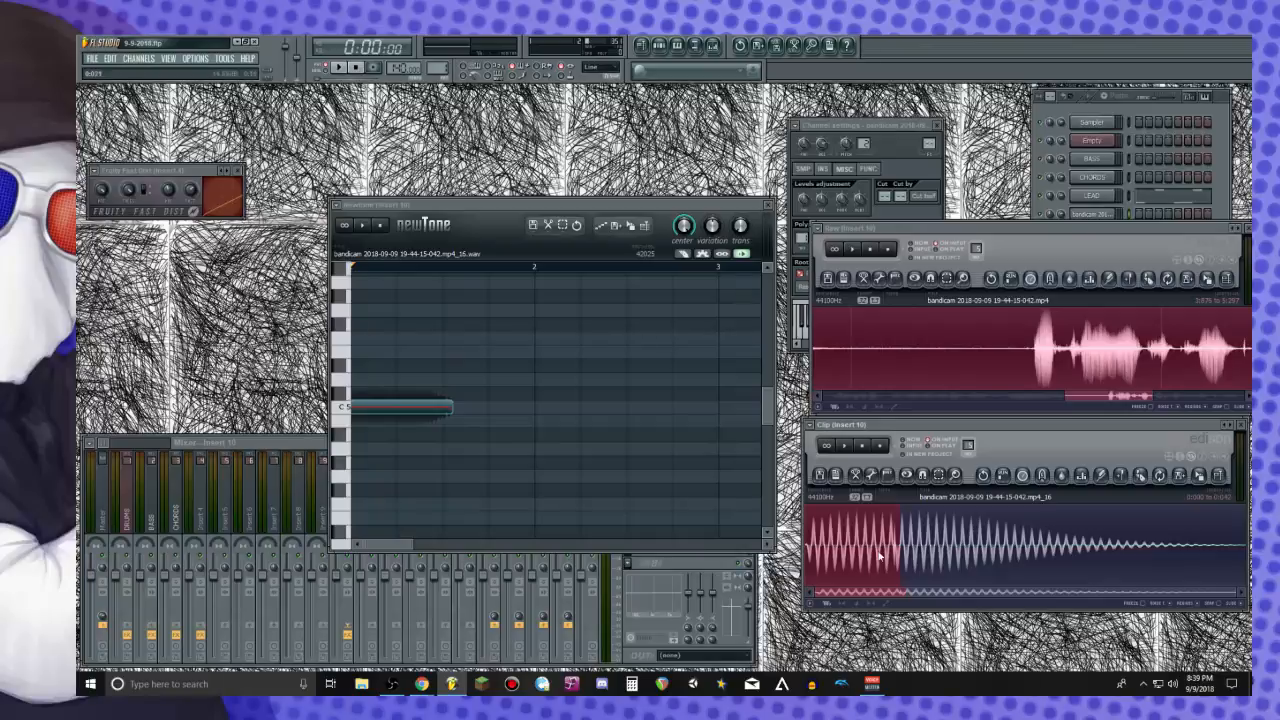
pyautogui.press('Delete')
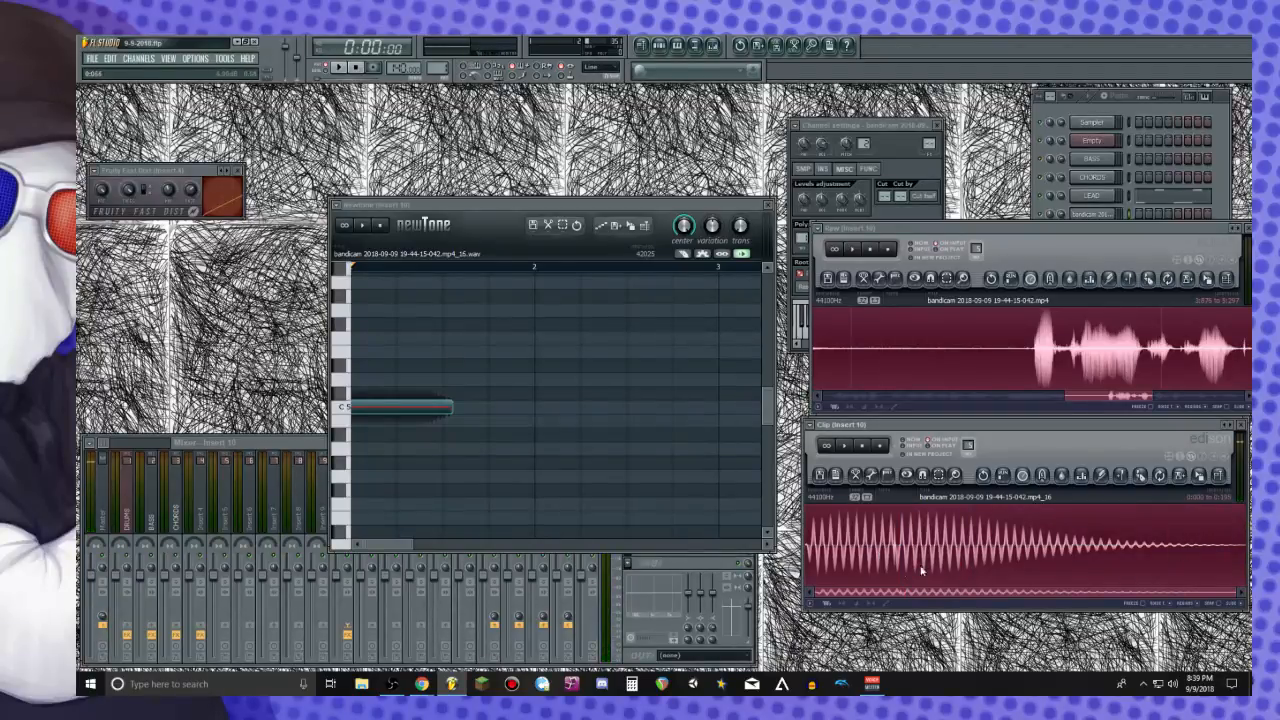
pyautogui.hotkey('ctrl', 'z')
pyautogui.hotkey('ctrl', 'z')
pyautogui.hotkey('ctrl', 'z')
# Delete the clip from about 0.116 seconds to its end and fade out the remainder from about 0.044 seconds
pyautogui.moveTo(877, 545); pyautogui.dragTo(990, 545)
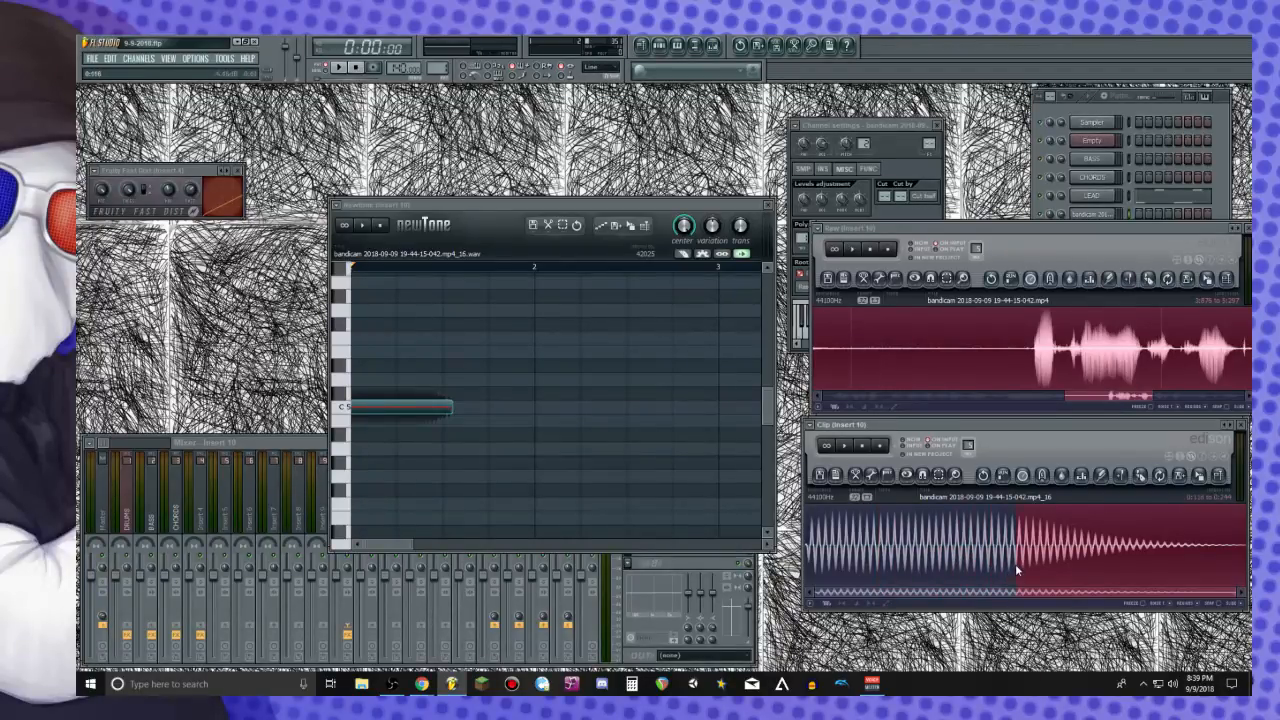
pyautogui.press('Delete')
pyautogui.moveTo(1066, 551); pyautogui.dragTo(1111, 552)
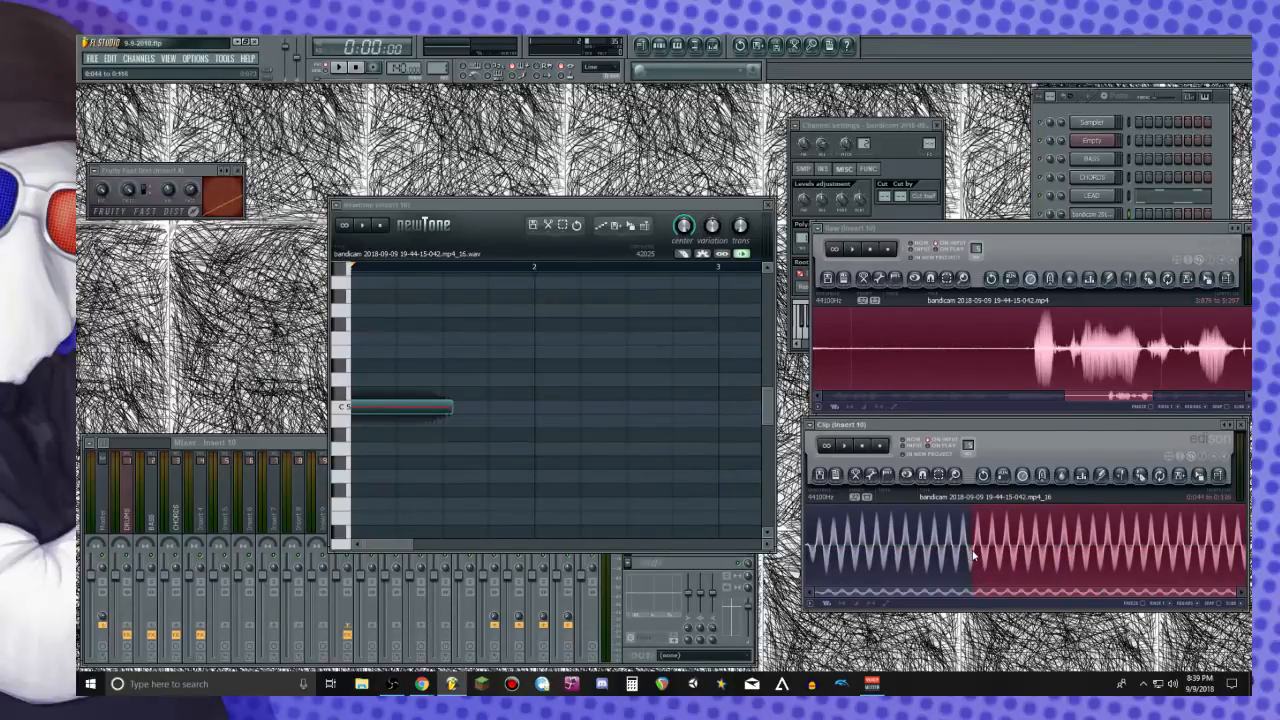
pyautogui.hotkey('alt', 'o')
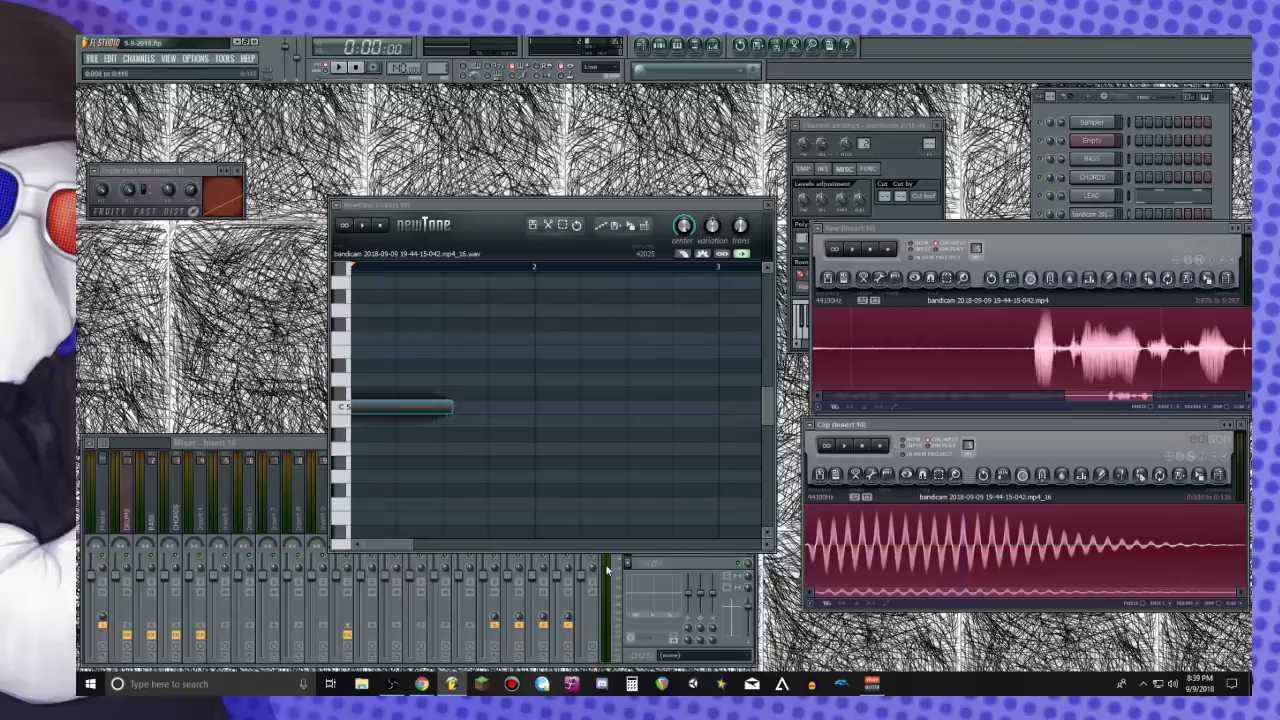
# Replace the new channel's sample with the shortened clip
pyautogui.click(882, 146)
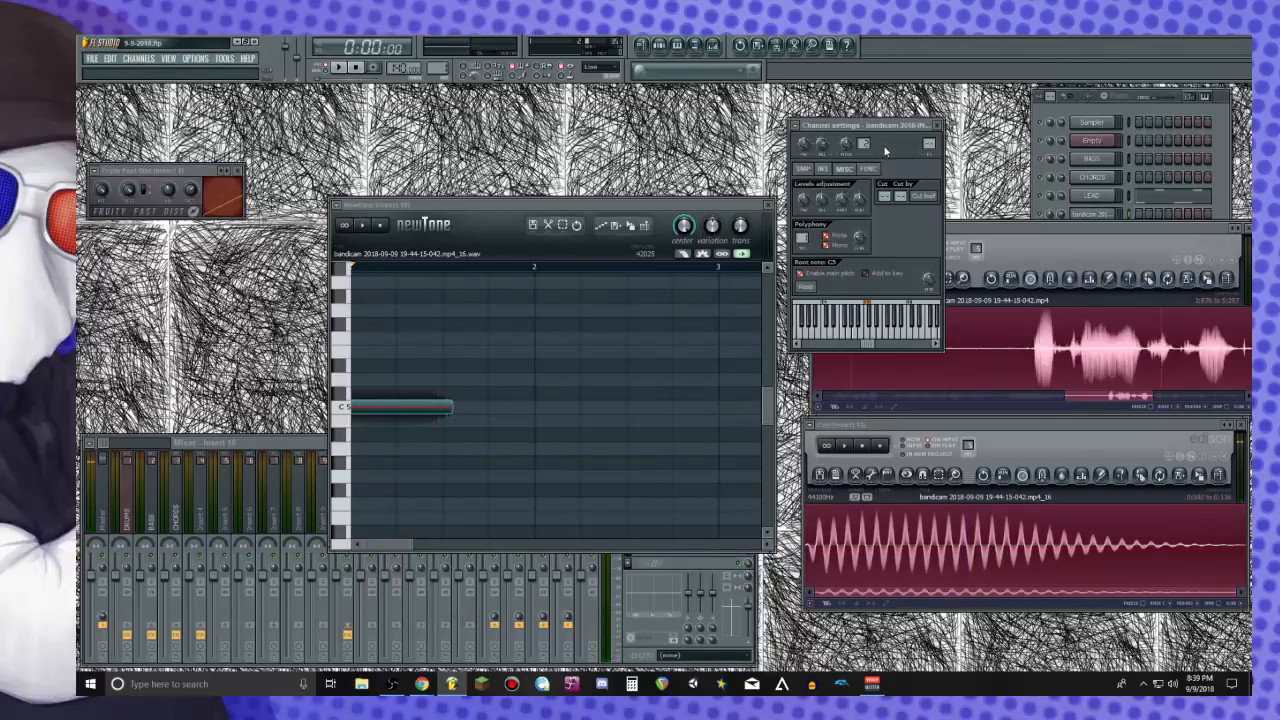
pyautogui.click(804, 169)
pyautogui.moveTo(1201, 477); pyautogui.dragTo(870, 452)
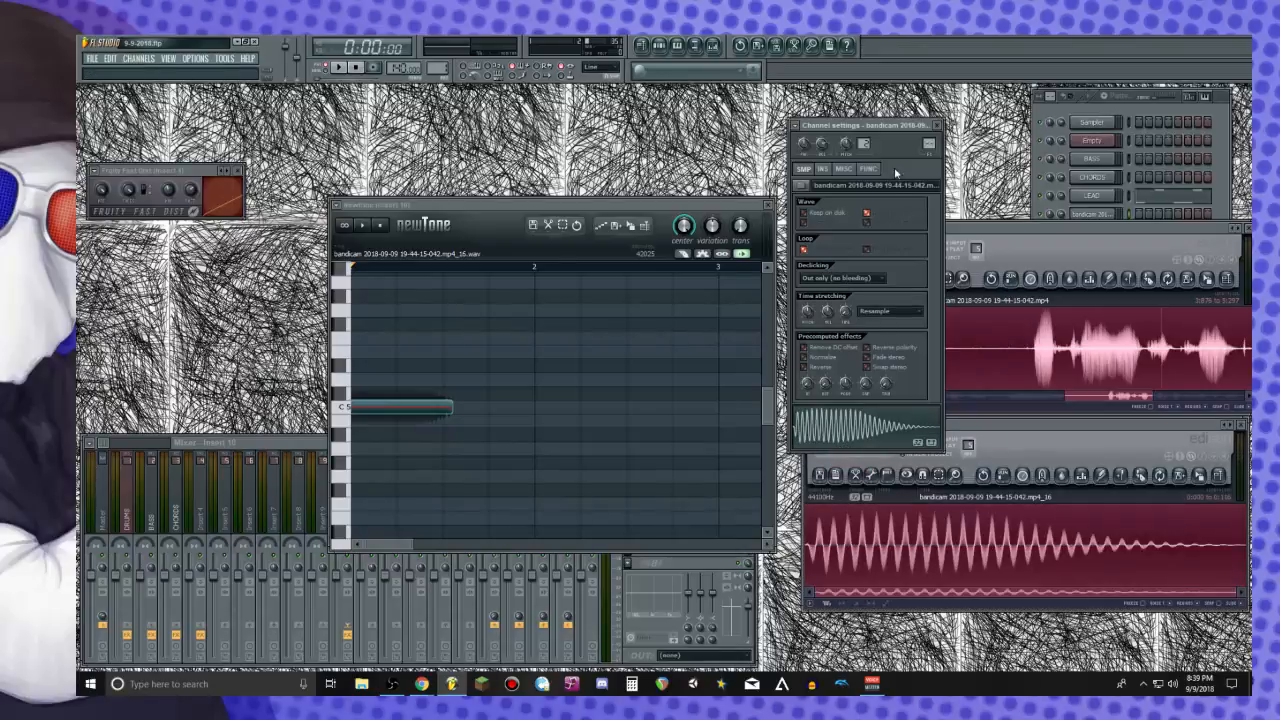
# Open the LEAD channel's piano roll and cut all of its notes
pyautogui.press('space')
pyautogui.click(1142, 198)
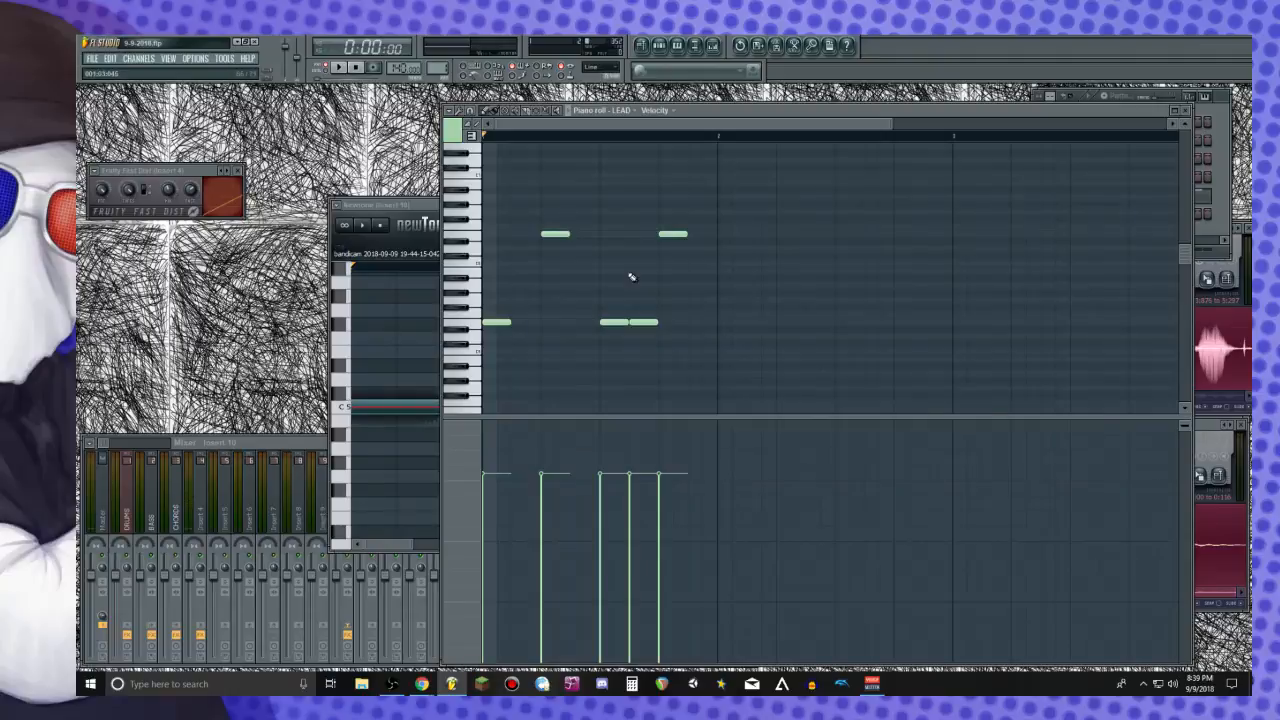
pyautogui.hotkey('ctrl', 'a')
pyautogui.press('Delete')
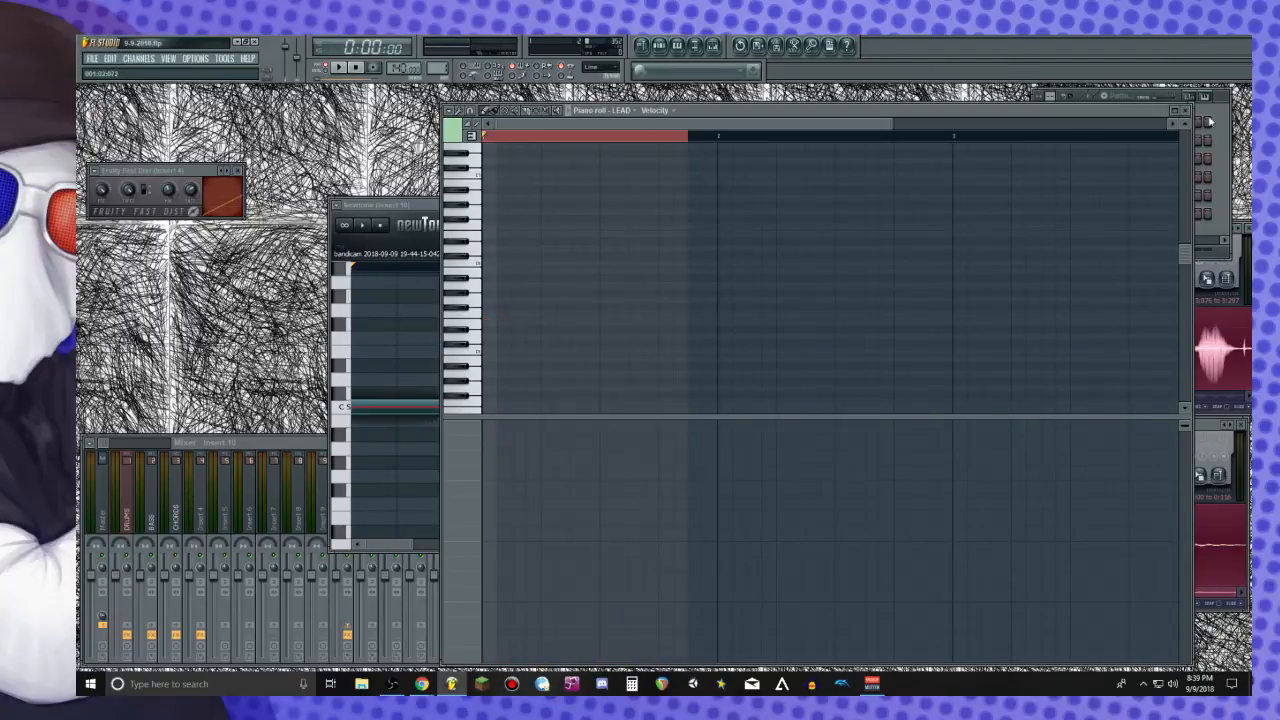
# Paste the cut LEAD notes into the new sample channel's piano roll, play the pattern and close the piano roll
pyautogui.click(634, 112)
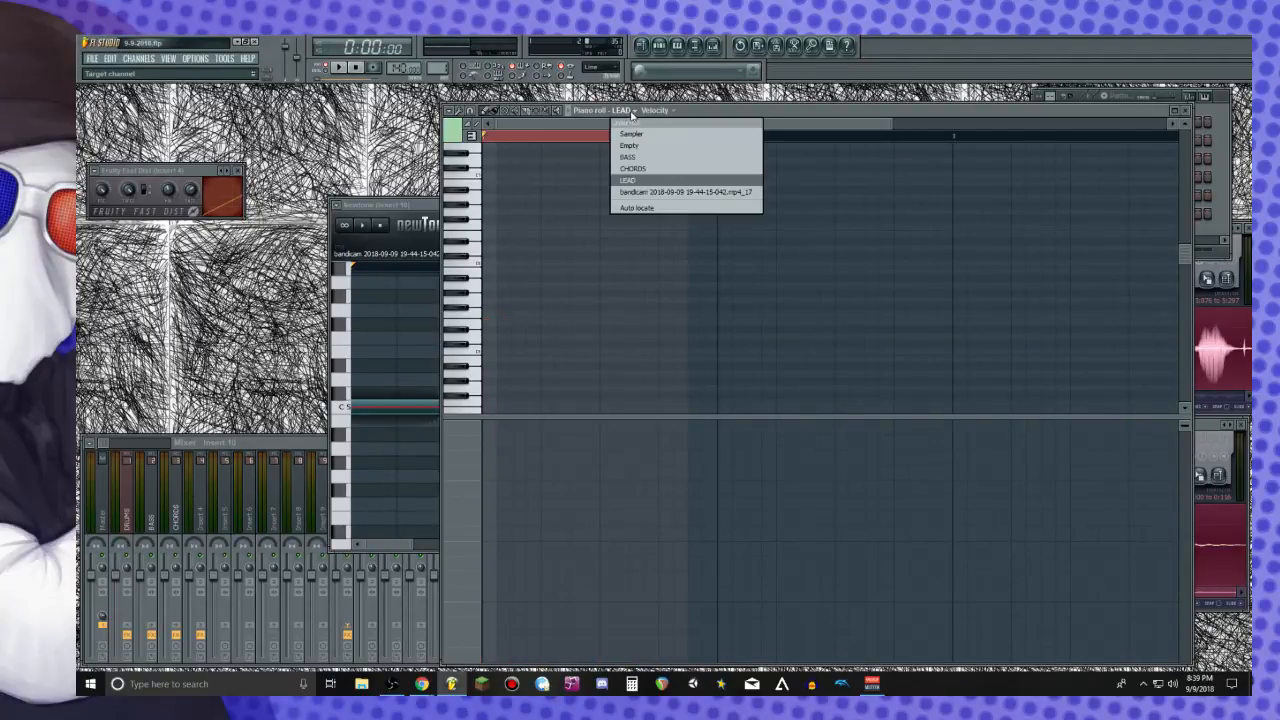
pyautogui.click(645, 192)
pyautogui.press('space')
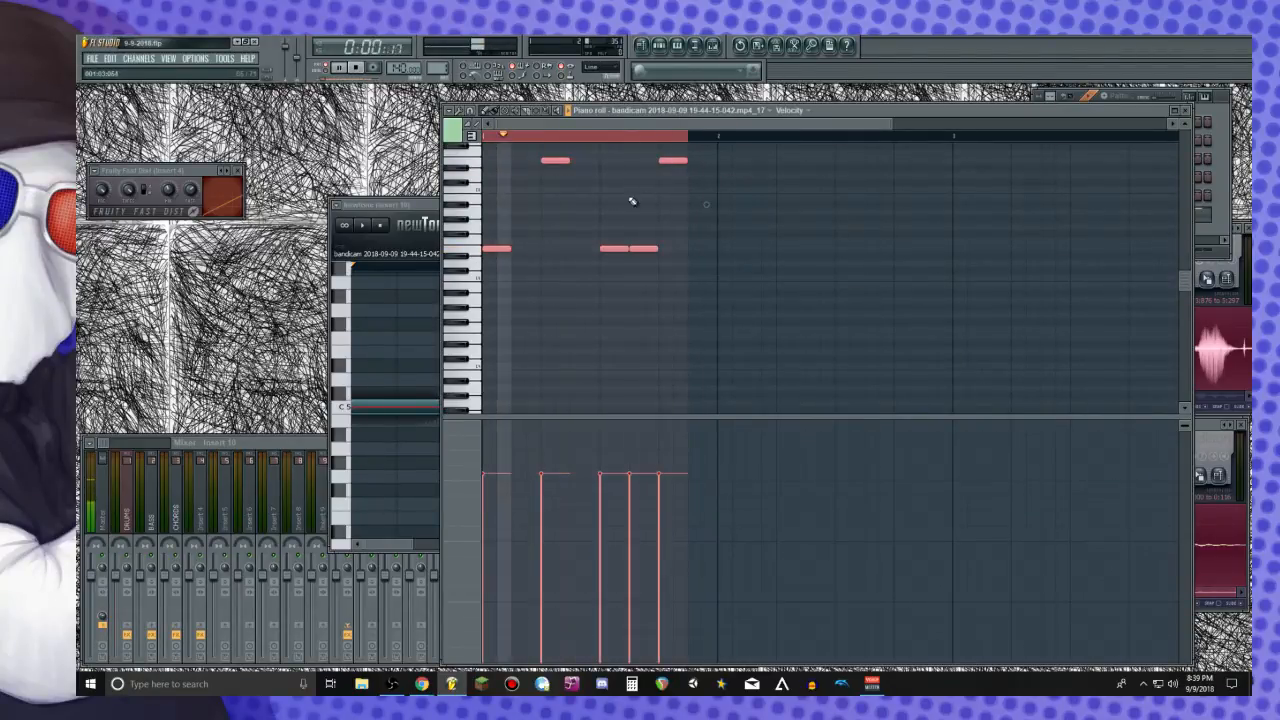
pyautogui.keyDown('ctrl'); pyautogui.click(545, 172); pyautogui.keyUp('ctrl')
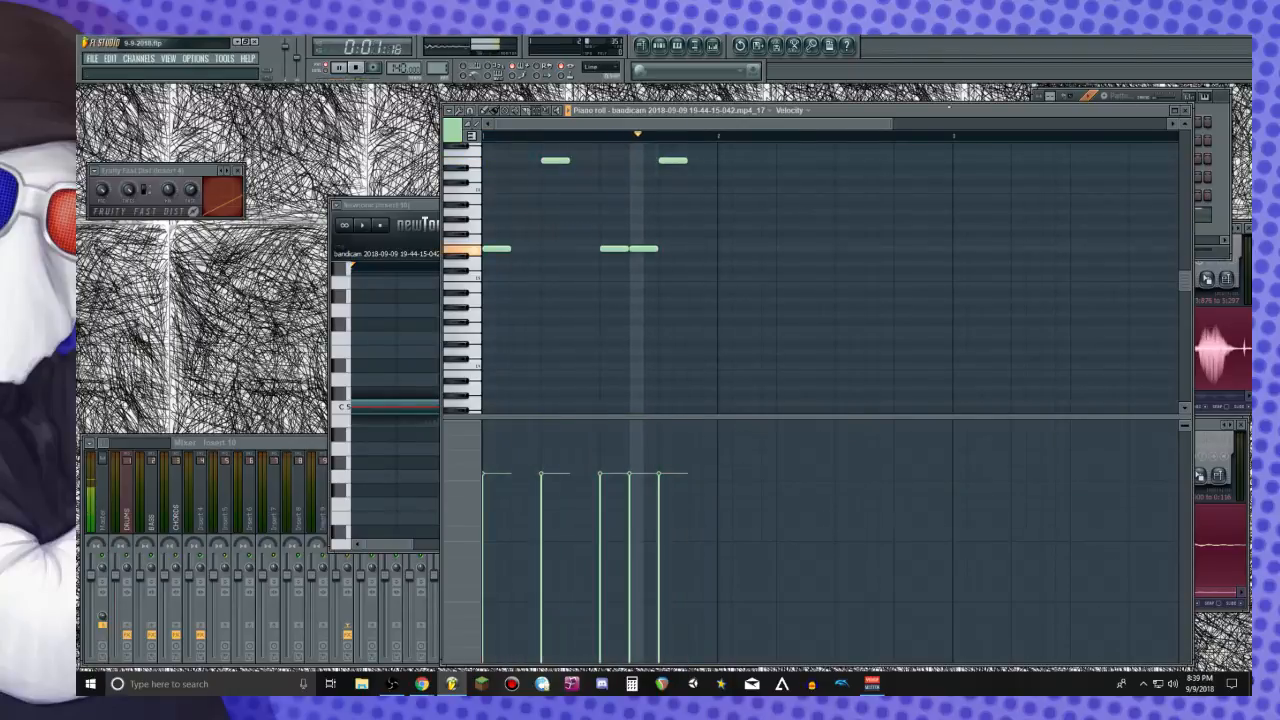
pyautogui.click(1182, 110)
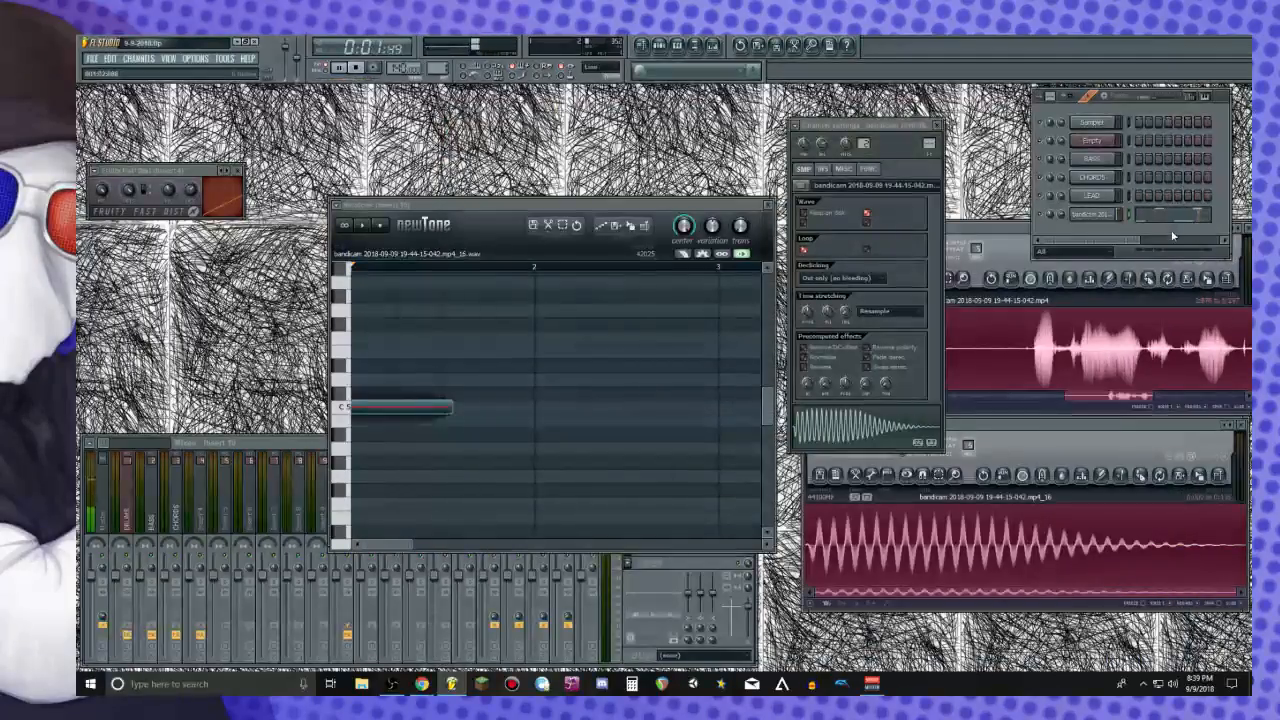
# Rename the new sample channel as FILL
pyautogui.rightClick(1100, 216)
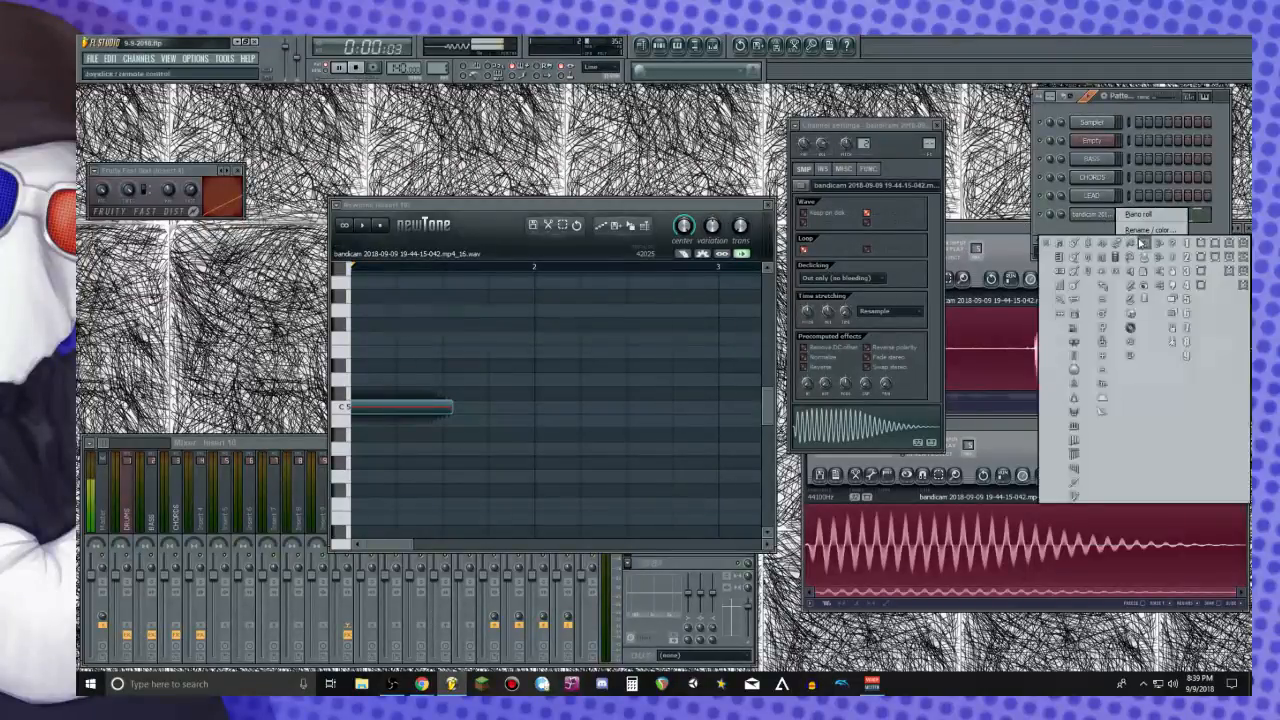
pyautogui.click(1148, 230)
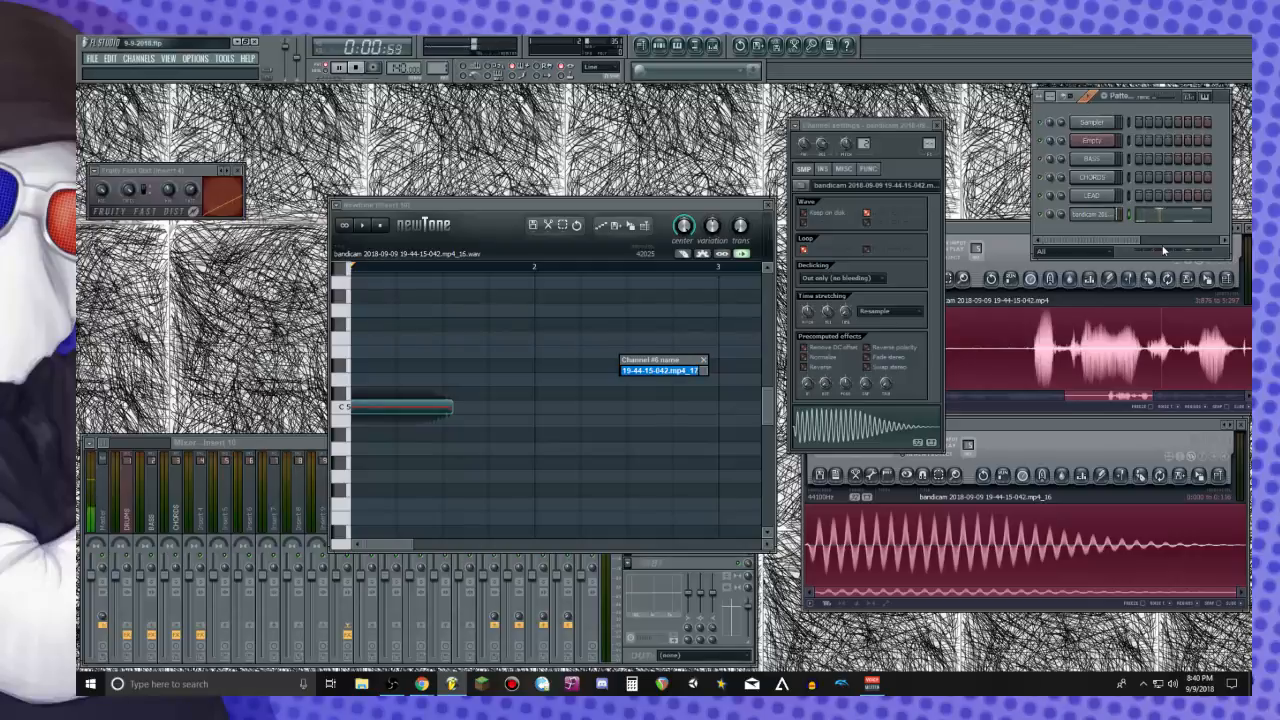
pyautogui.write('FILL')
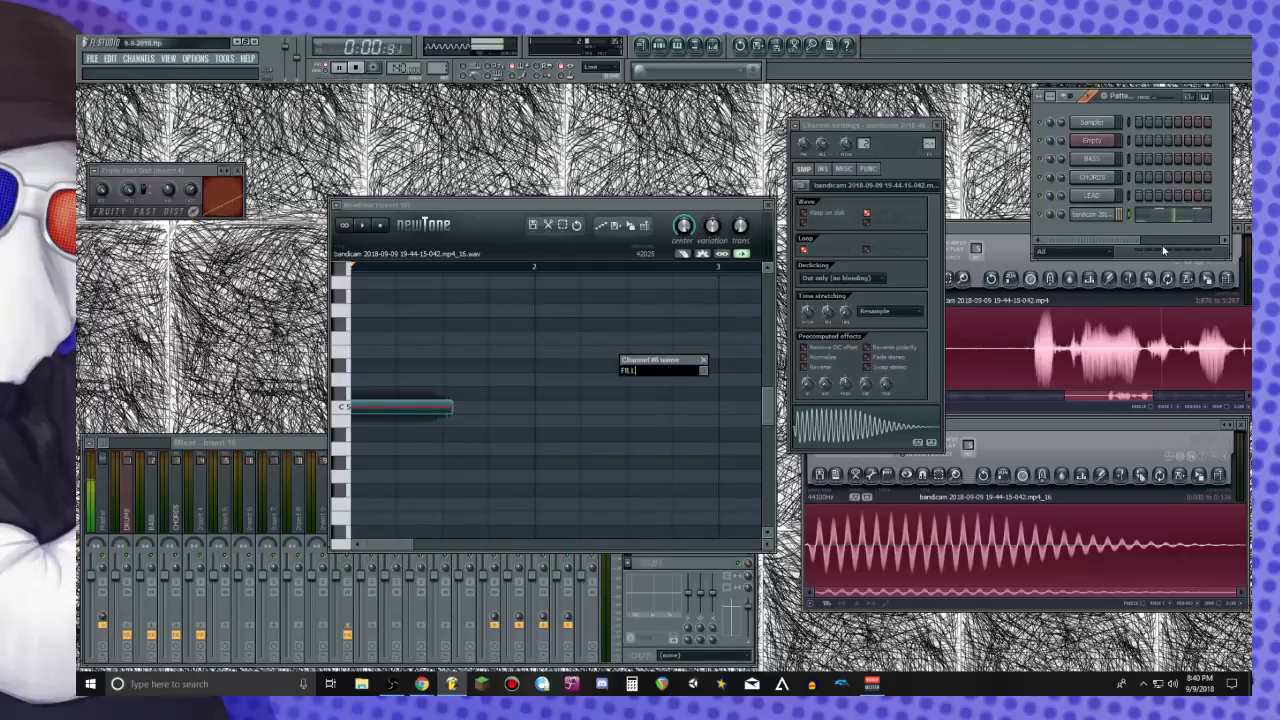
pyautogui.press('Return')
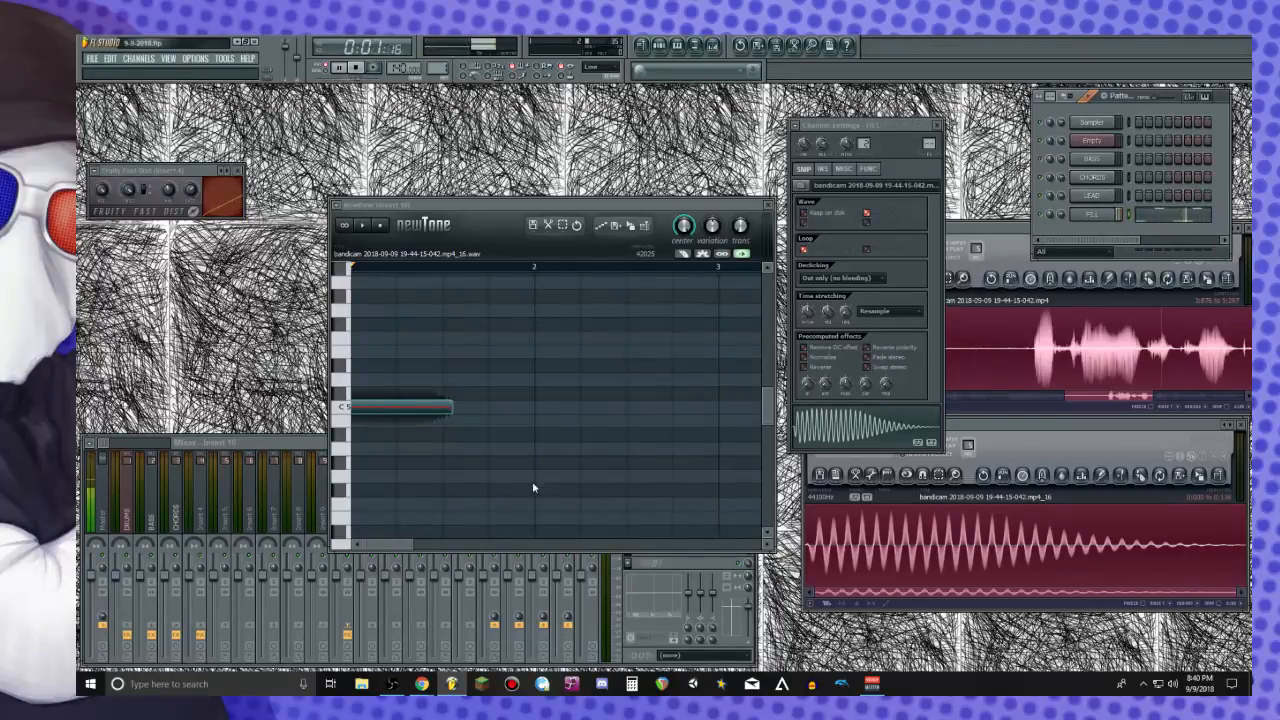
# Route the FILL channel to mixer Insert 5 and stop the playback
pyautogui.moveTo(929, 146); pyautogui.dragTo(929, 126)
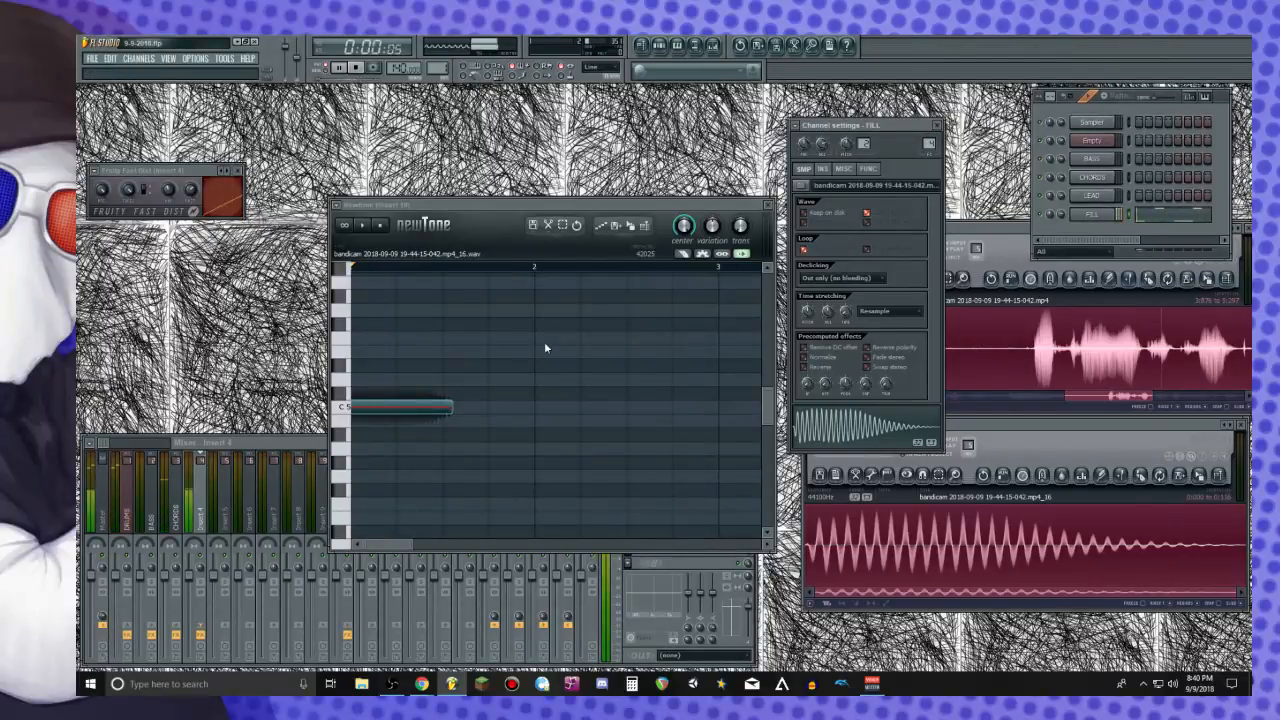
pyautogui.moveTo(929, 146); pyautogui.dragTo(929, 140)
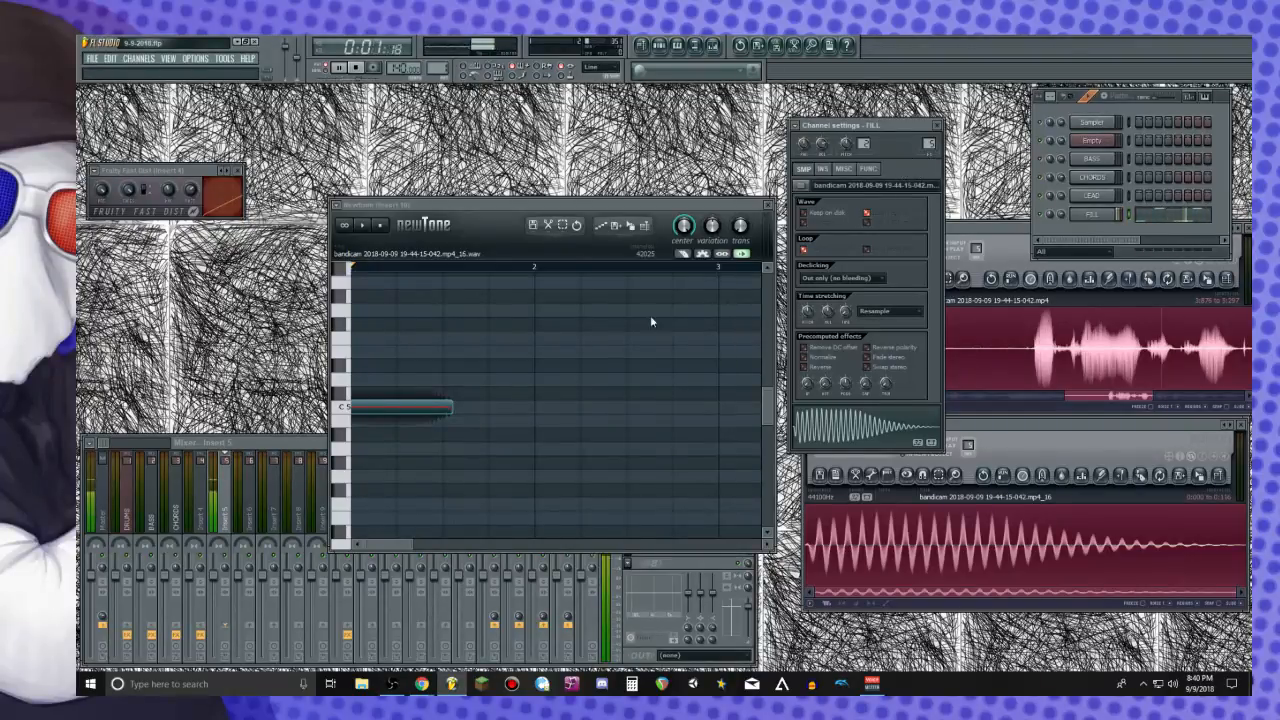
pyautogui.click(241, 521)
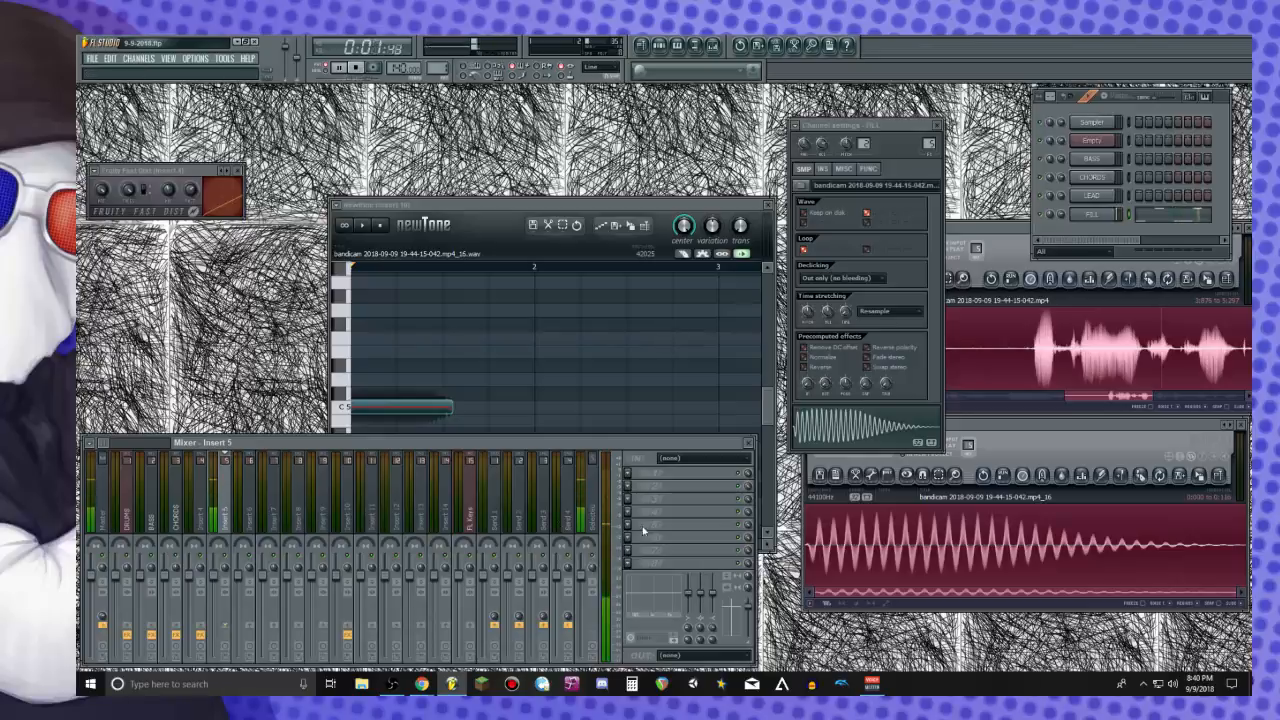
pyautogui.click(636, 468)
pyautogui.click(600, 454)
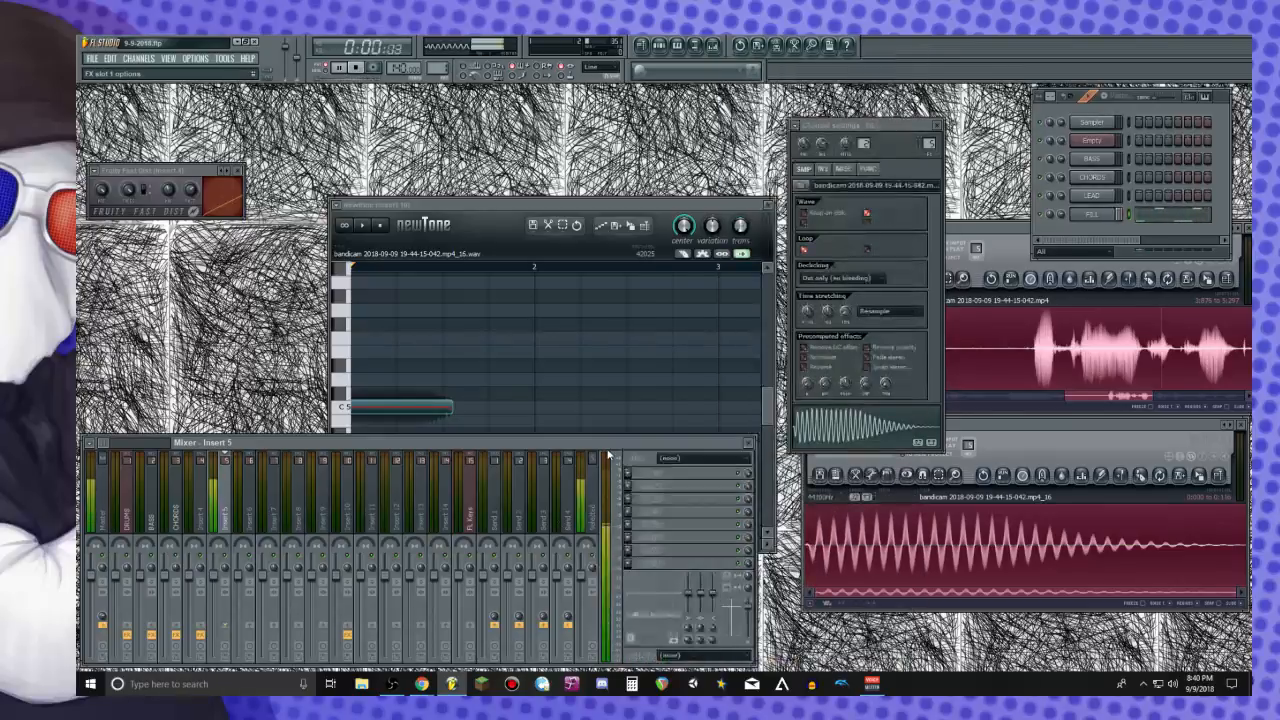
pyautogui.press('space')
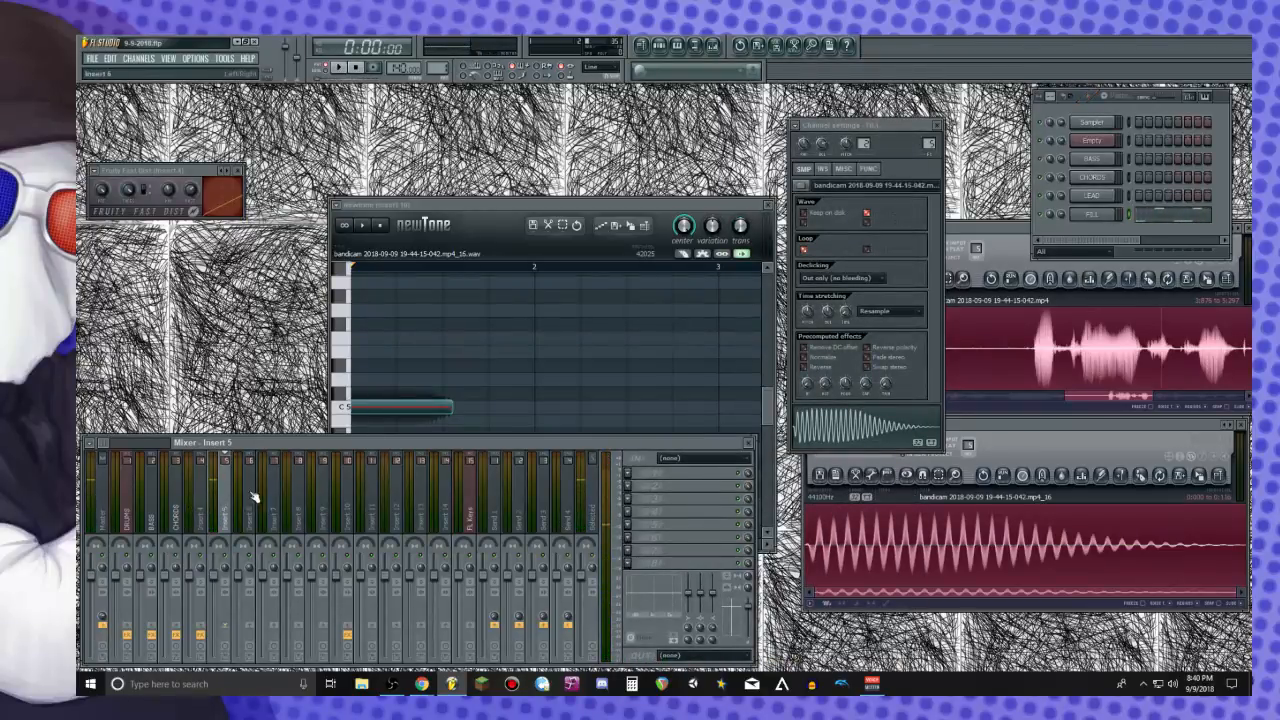
# Add the Fruity Reeverb 2 effect to mixer Insert 5 and play the pattern to hear it
pyautogui.click(195, 518)
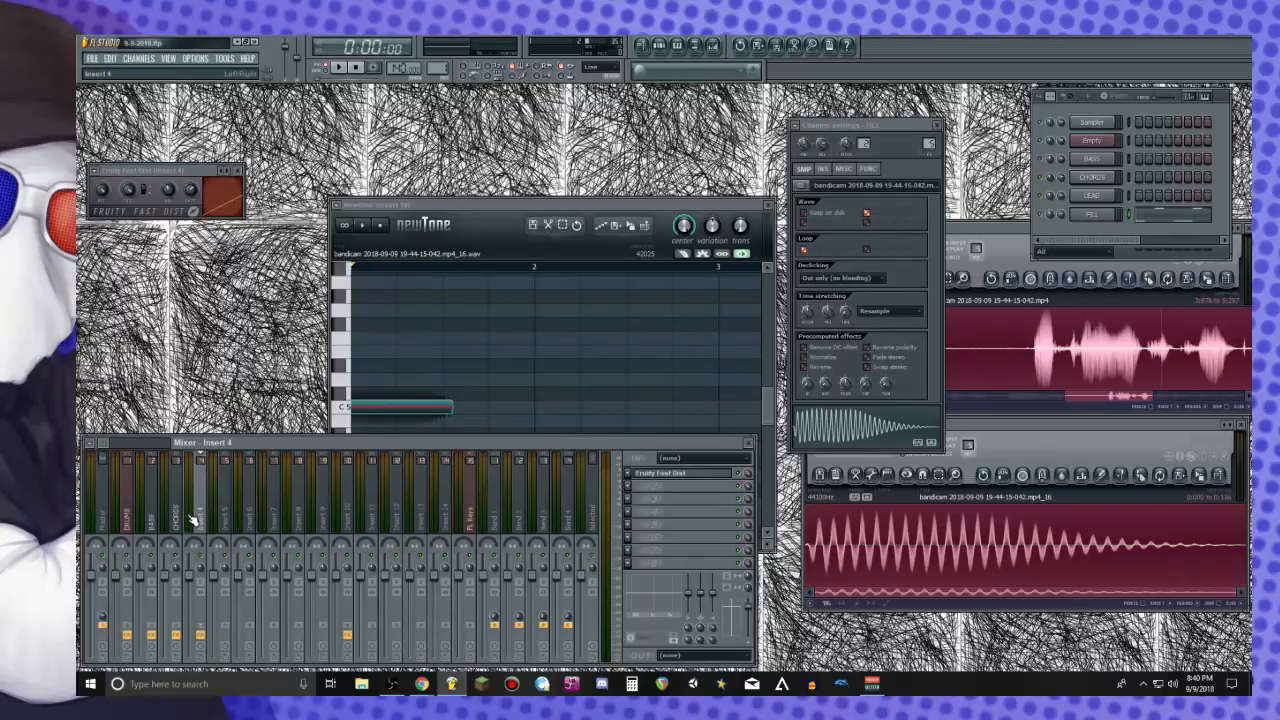
pyautogui.click(177, 518)
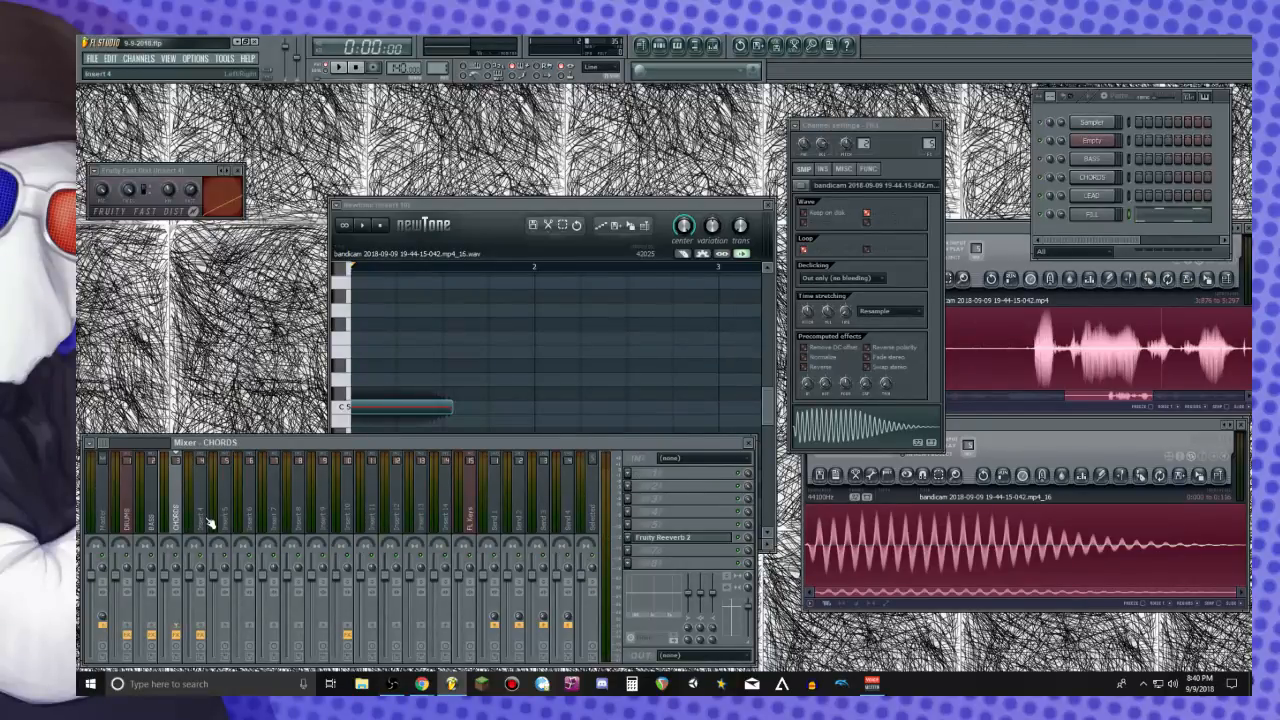
pyautogui.click(220, 517)
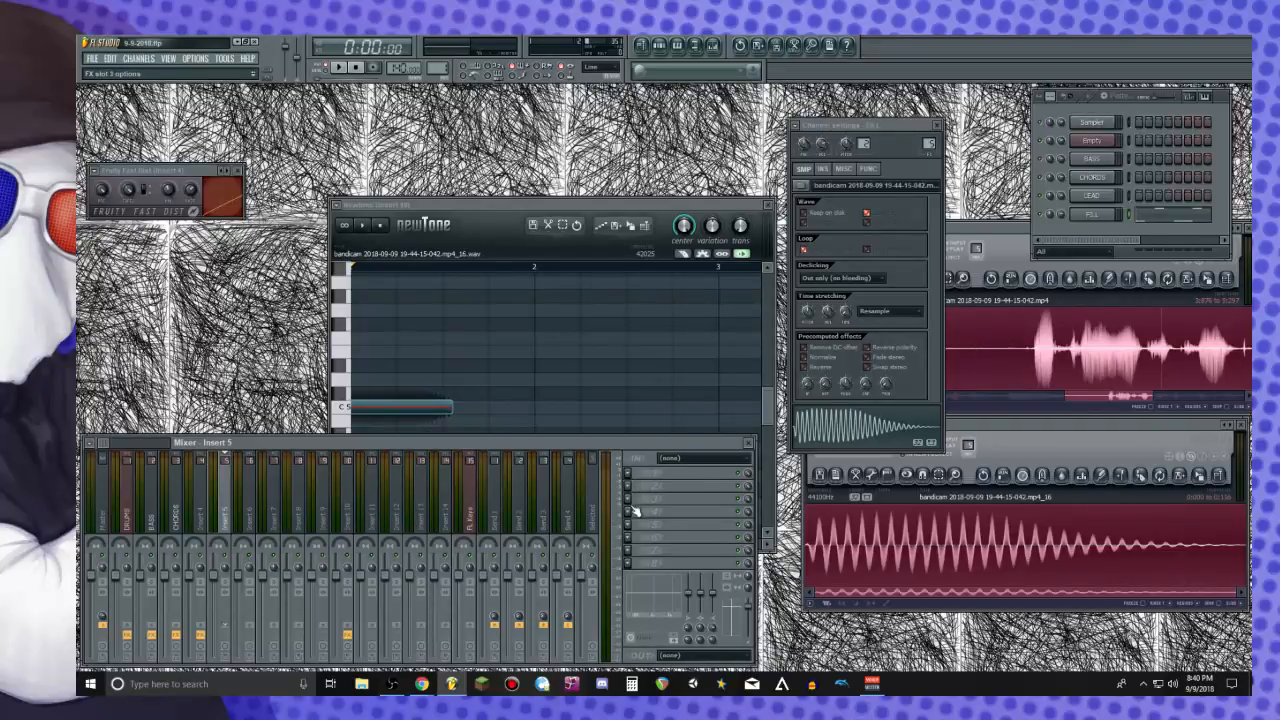
pyautogui.click(630, 564)
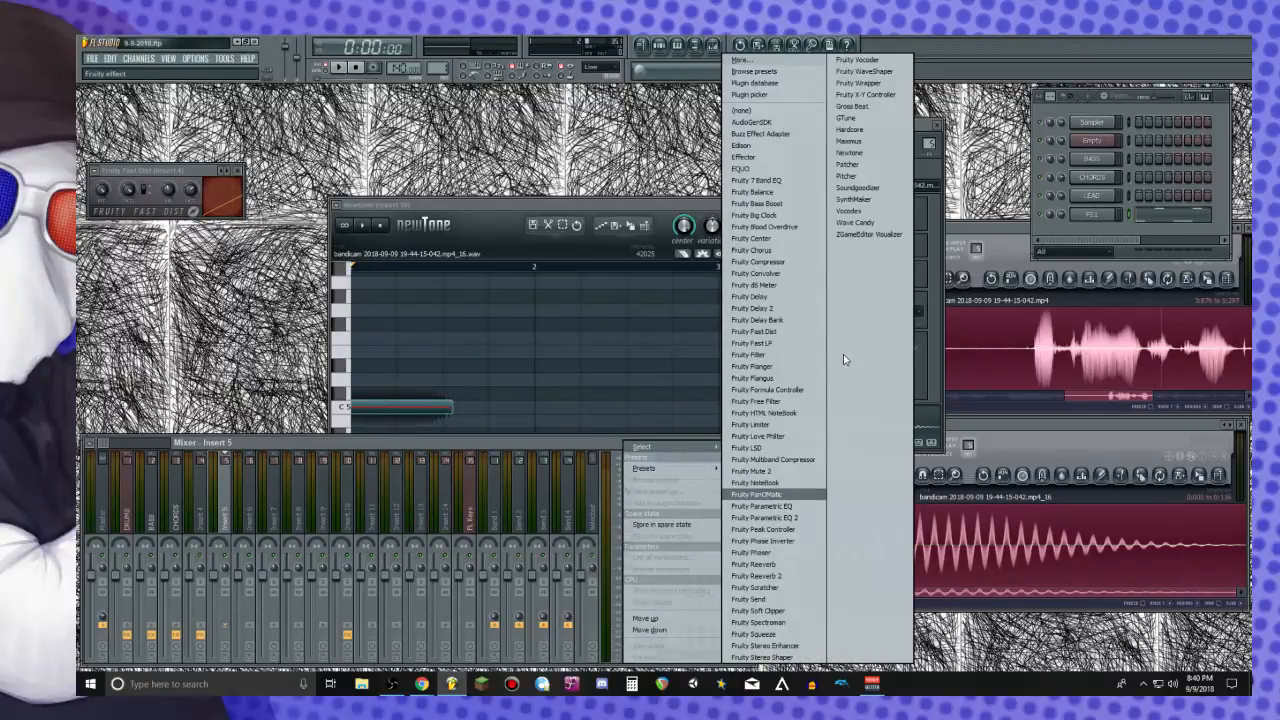
pyautogui.click(760, 576)
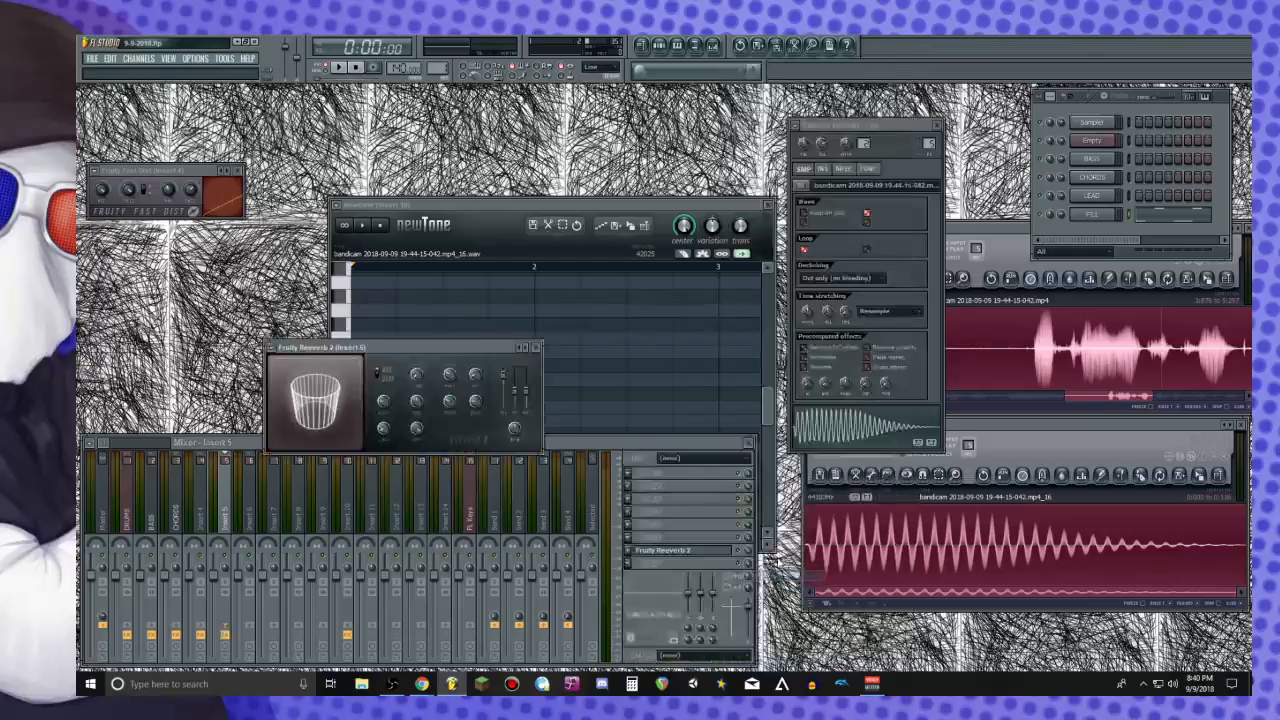
pyautogui.press('space')
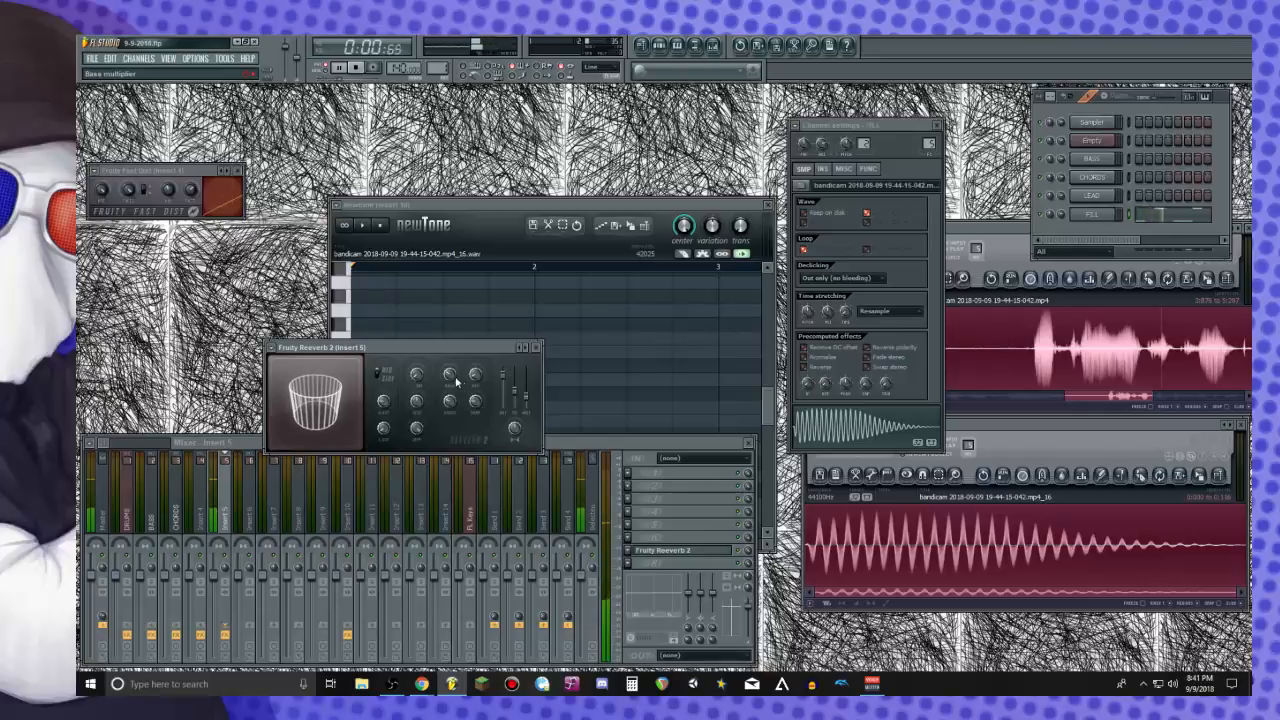
pyautogui.press('space')
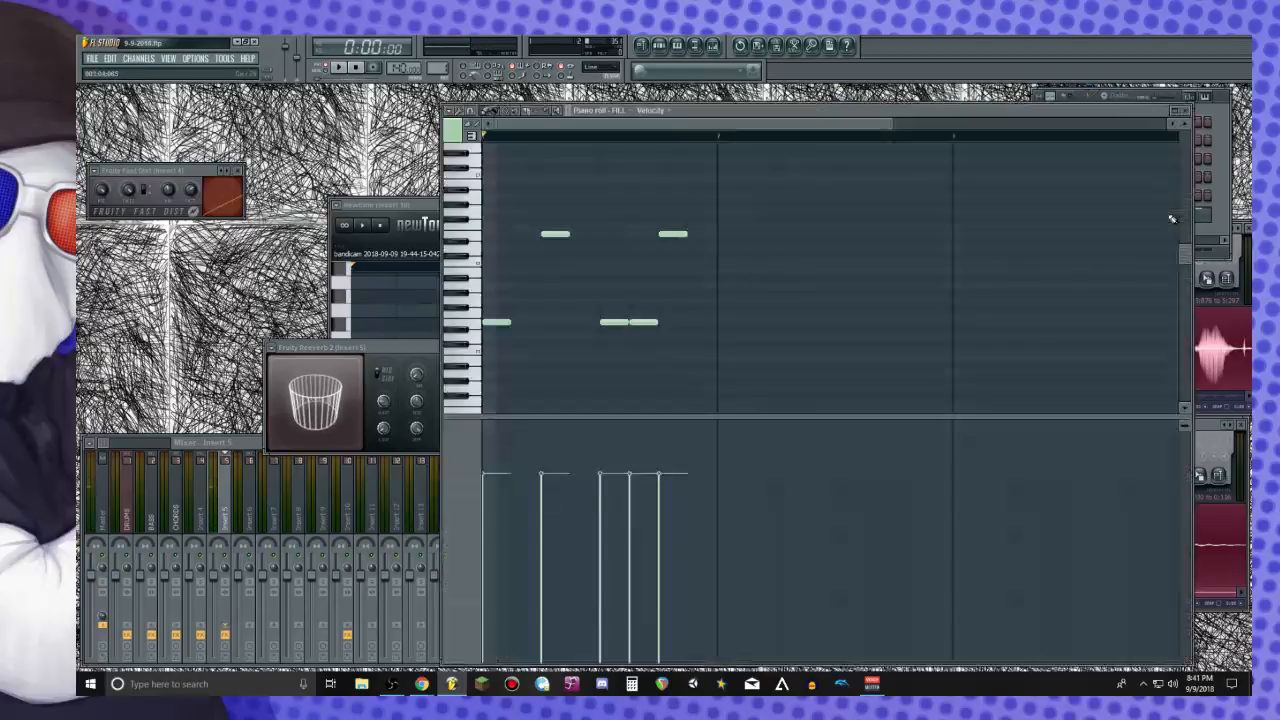
# Rework the FILL channel's notes in bar 1 so higher notes climbing in pitch alternate with the repeated low note
pyautogui.click(1170, 214)
pyautogui.moveTo(545, 235); pyautogui.dragTo(515, 235)
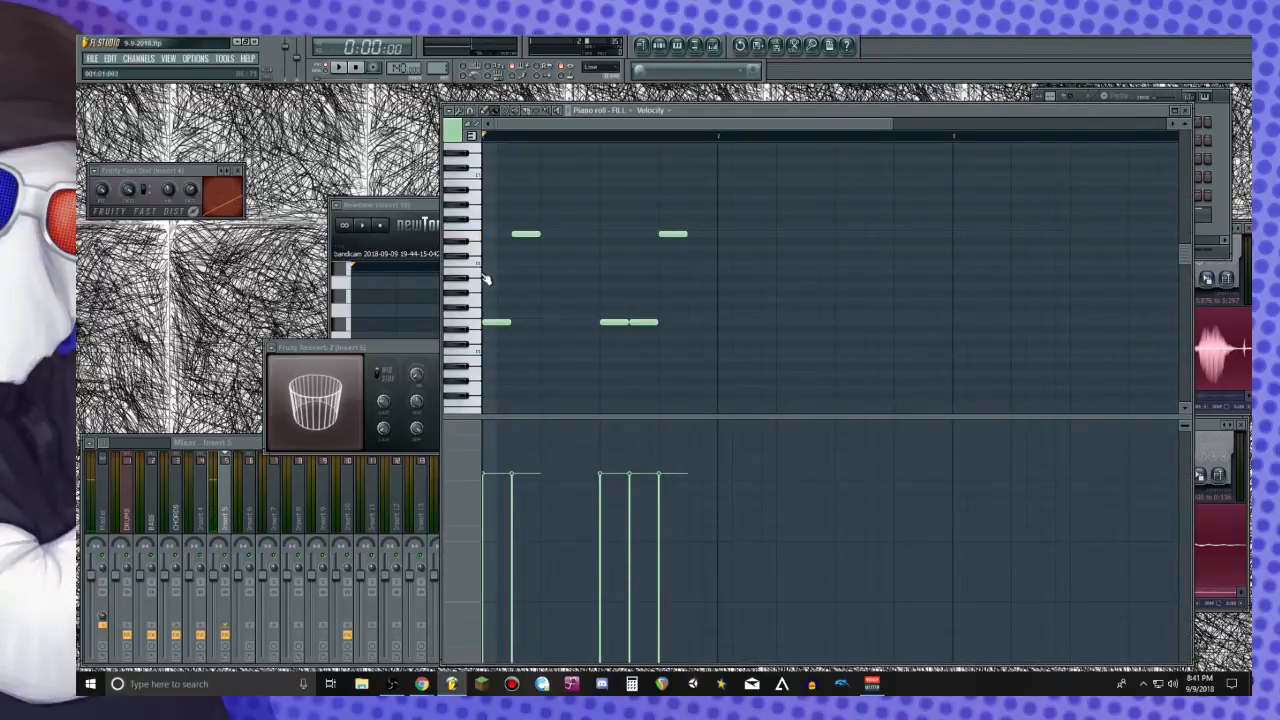
pyautogui.press('space')
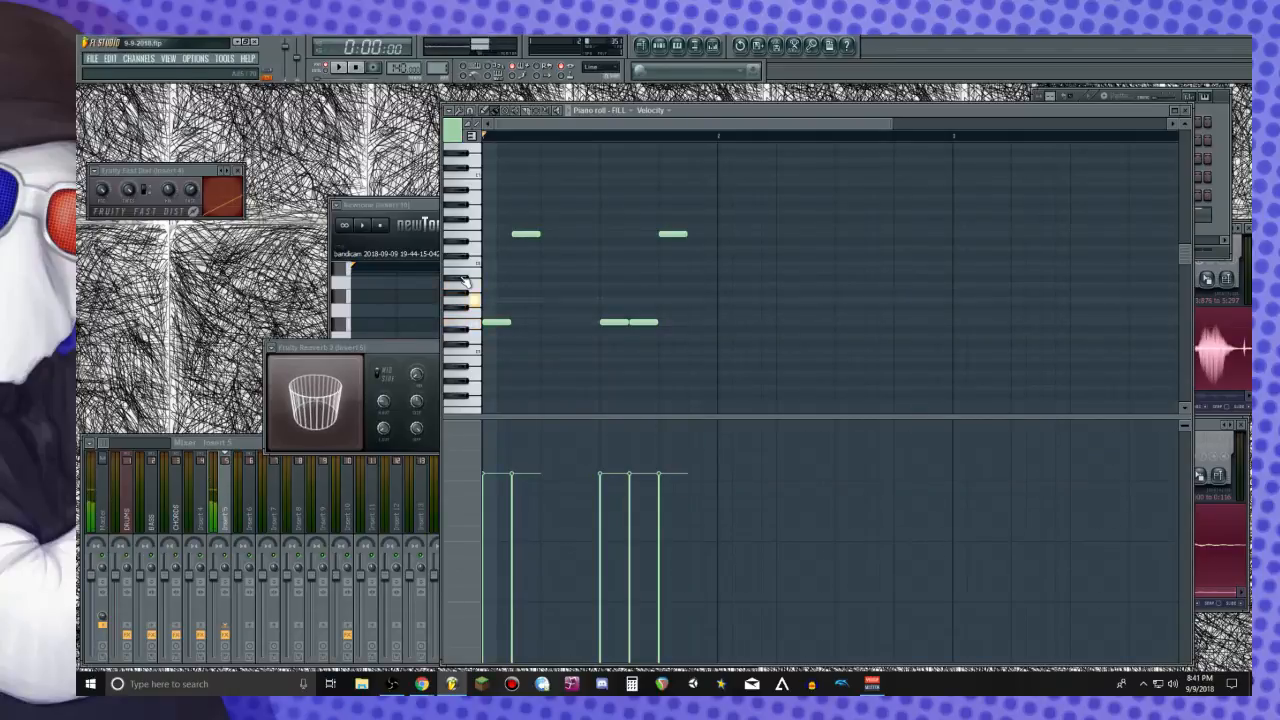
pyautogui.click(516, 300)
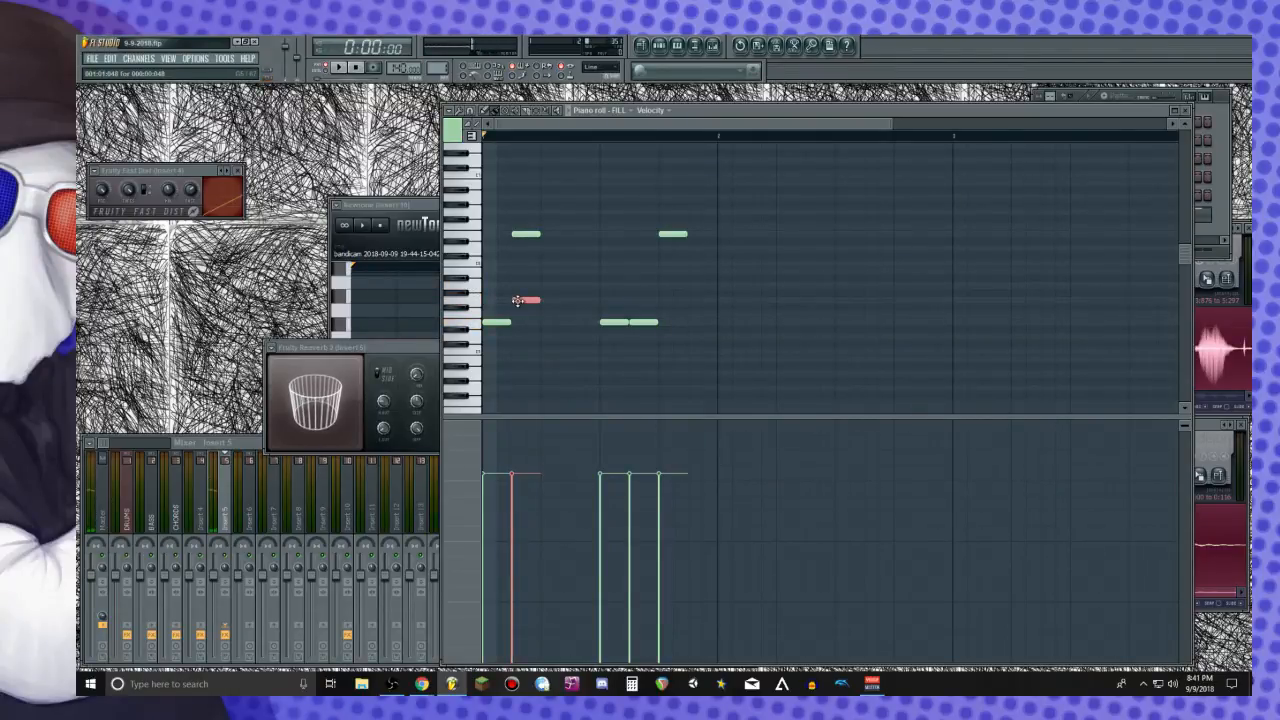
pyautogui.click(548, 322)
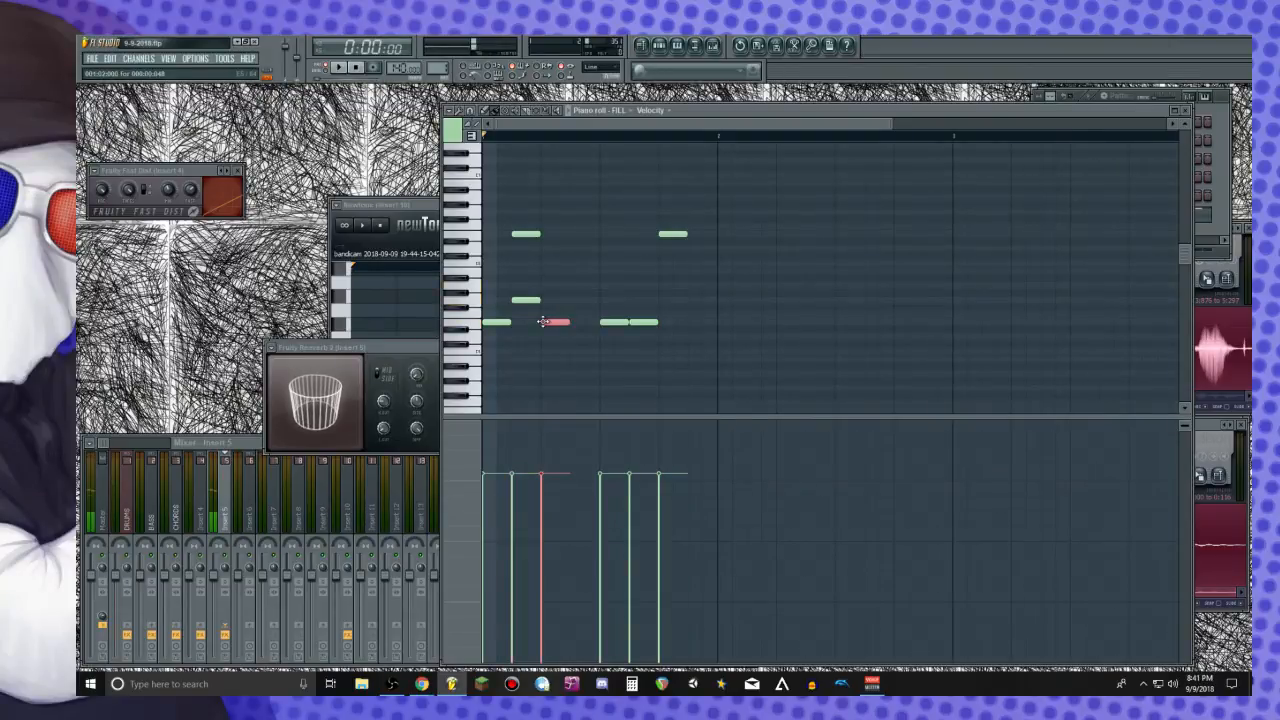
pyautogui.click(576, 285)
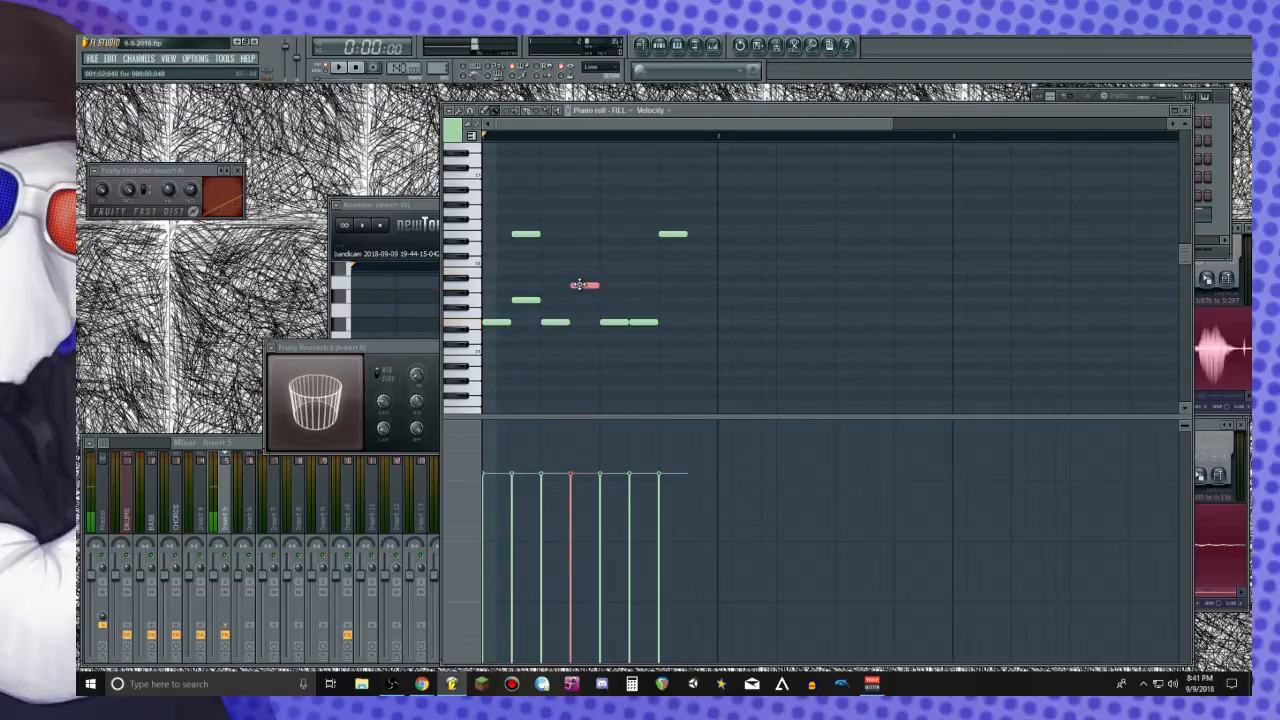
pyautogui.moveTo(632, 320); pyautogui.dragTo(634, 268)
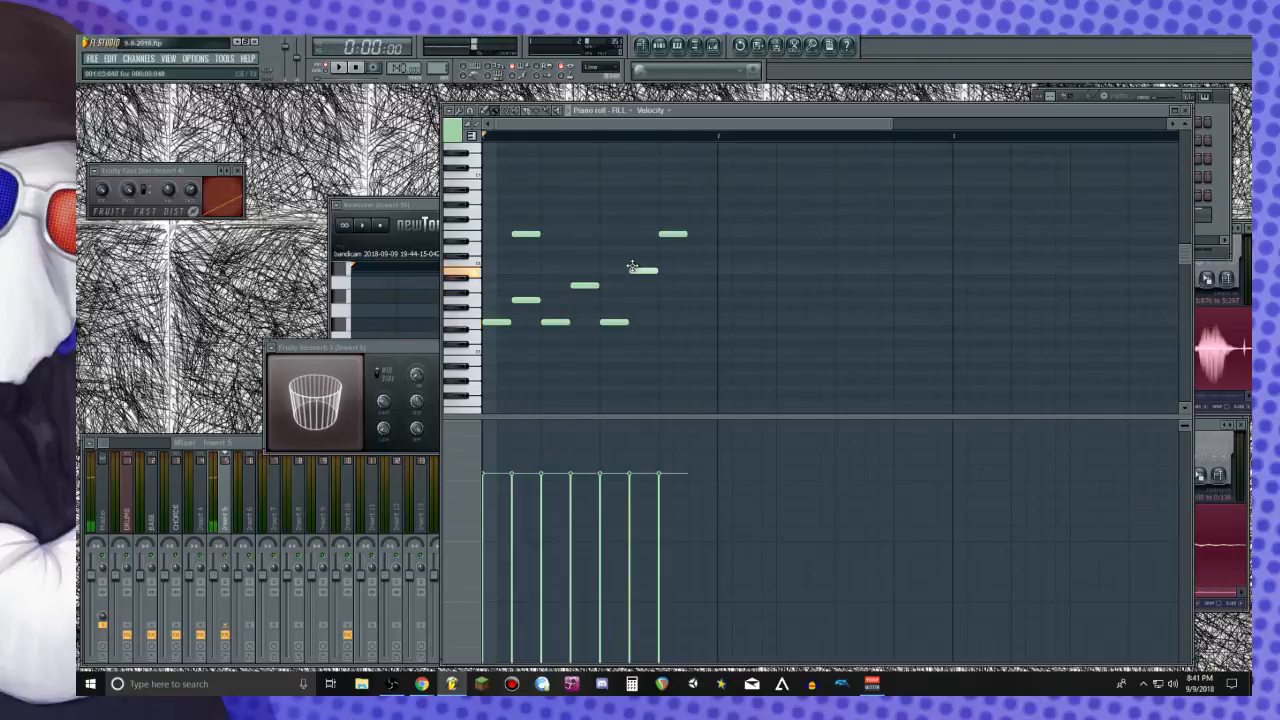
pyautogui.rightClick(528, 235)
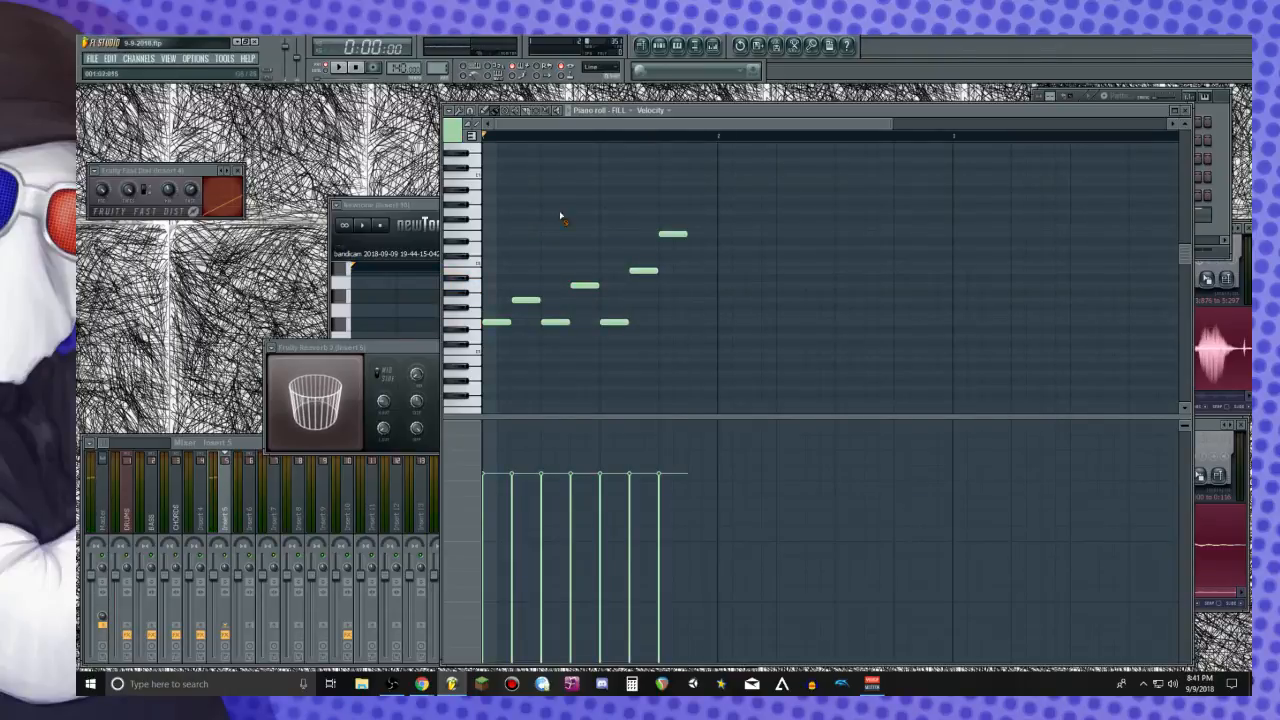
# Add another low note near the end of bar 1, shift the highest note to the bar's end and play the pattern
pyautogui.click(703, 322)
pyautogui.moveTo(714, 320); pyautogui.dragTo(670, 320)
pyautogui.click(672, 234)
pyautogui.moveTo(672, 234); pyautogui.dragTo(701, 234)
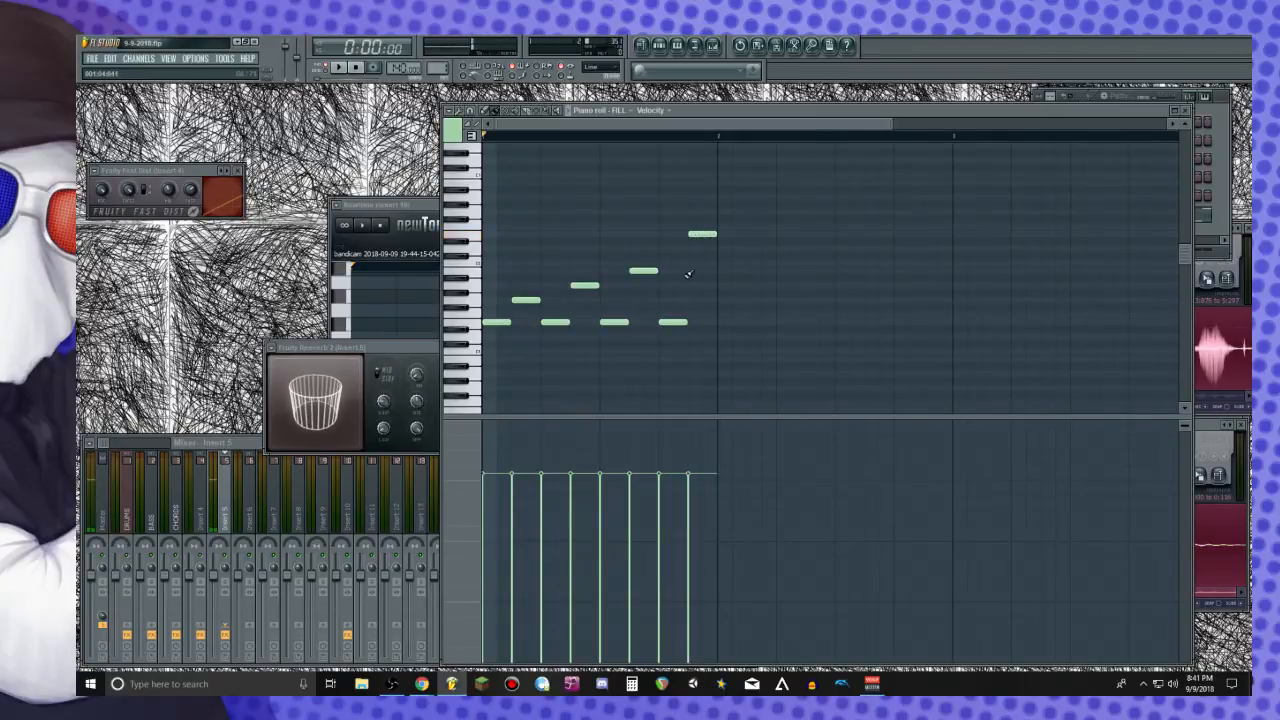
pyautogui.press('space')
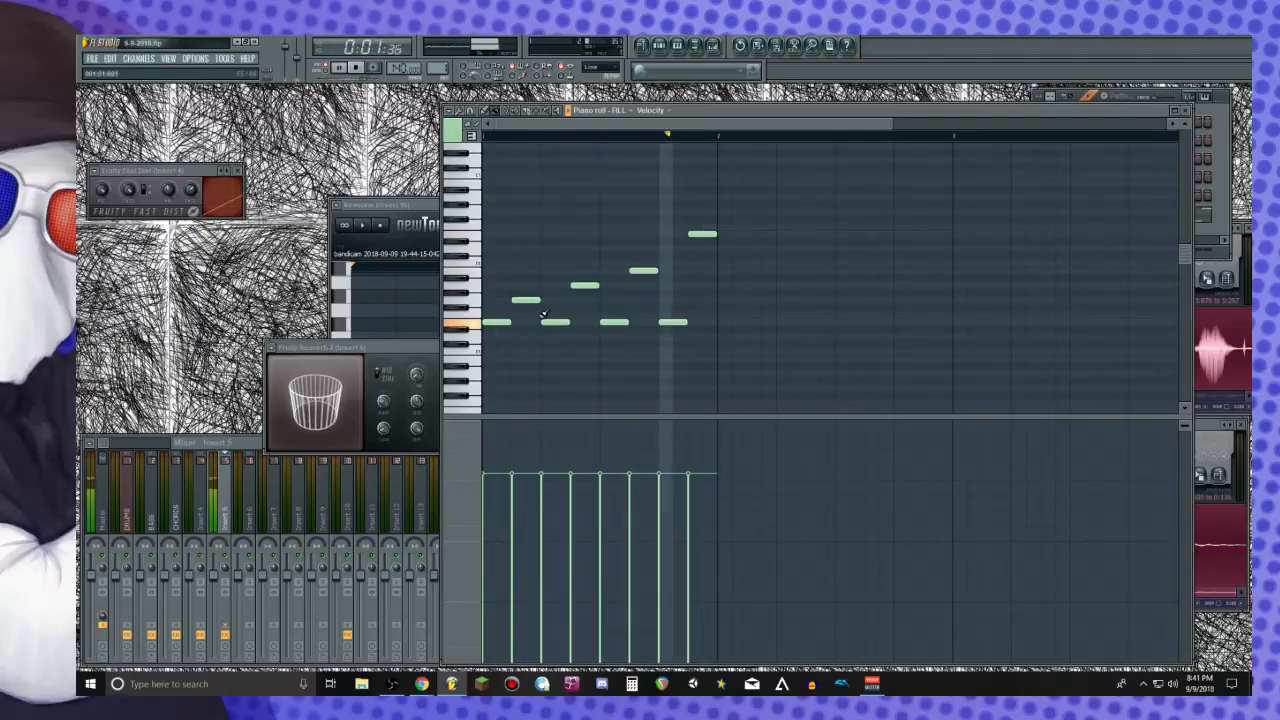
# Try a quick rising run after the first FILL note, with two half-length notes leading to a longer one, and play it
pyautogui.moveTo(552, 320); pyautogui.dragTo(551, 279)
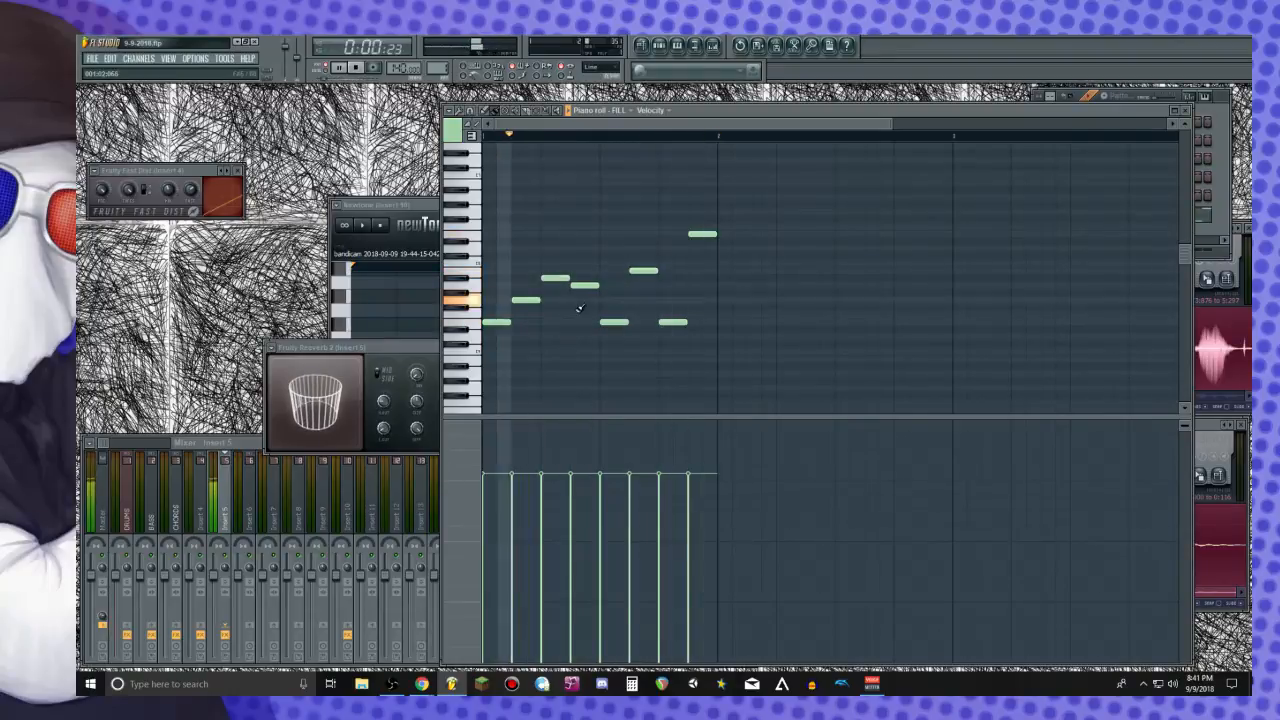
pyautogui.press('space')
pyautogui.press('space')
pyautogui.press('space')
pyautogui.moveTo(548, 280)
pyautogui.mouseDown()
pyautogui.moveTo(583, 271)
pyautogui.moveTo(523, 300)
pyautogui.moveTo(543, 271)
pyautogui.mouseUp()
pyautogui.press('space')
pyautogui.press('space')
pyautogui.press('space')
pyautogui.press('space')
pyautogui.press('space')
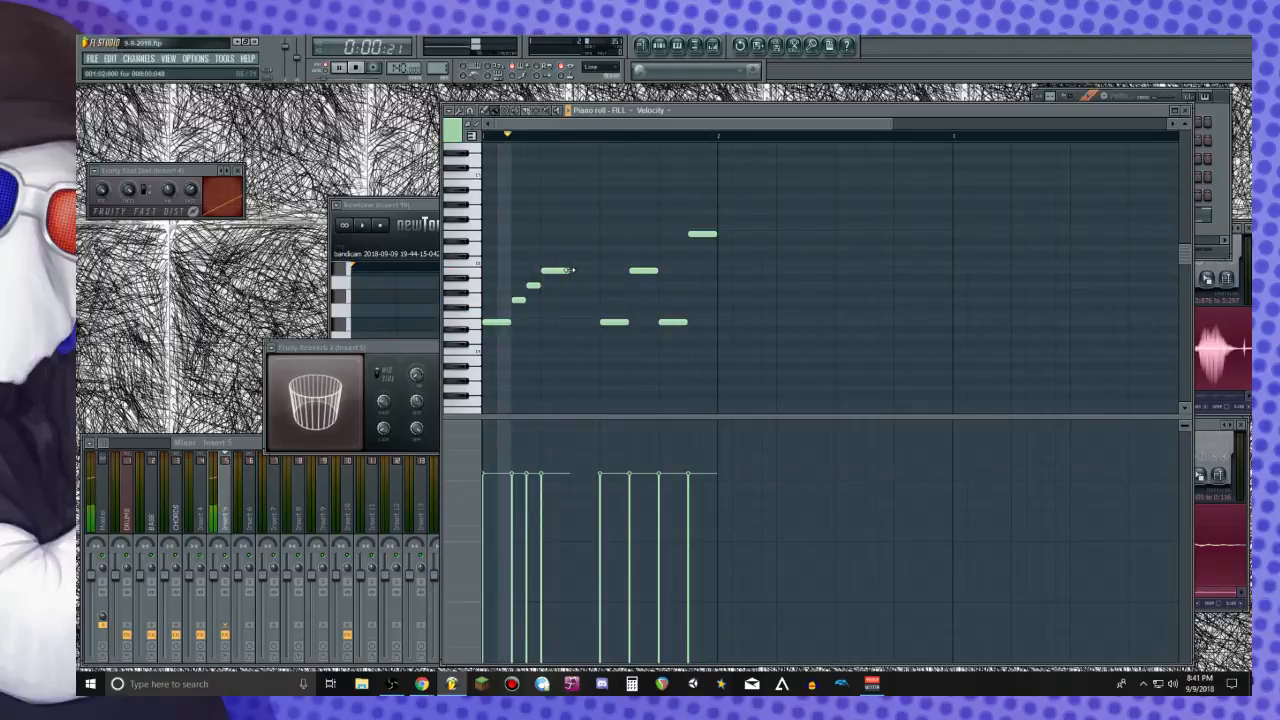
pyautogui.press('space')
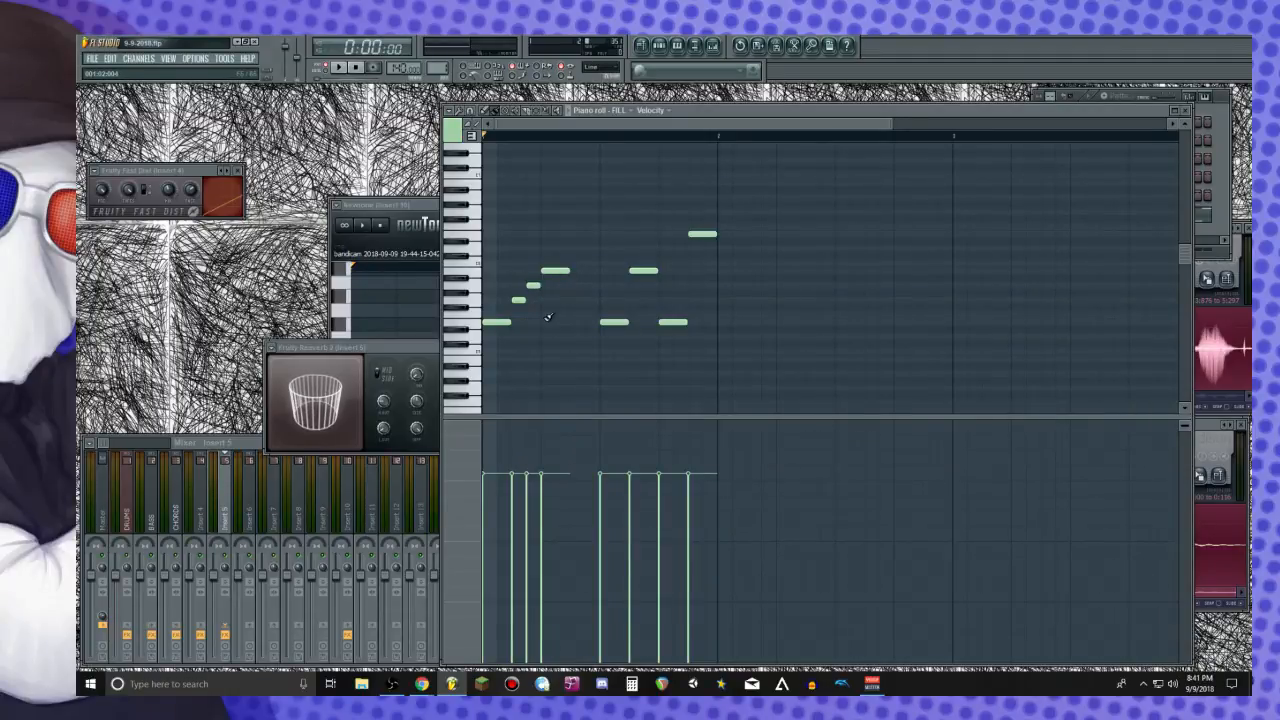
# Try replacing the last two notes of the rising run with a single short, higher note
pyautogui.rightClick(533, 285)
pyautogui.rightClick(555, 270)
pyautogui.press('space')
pyautogui.click(530, 271)
pyautogui.press('space')
pyautogui.moveTo(553, 270); pyautogui.dragTo(541, 271)
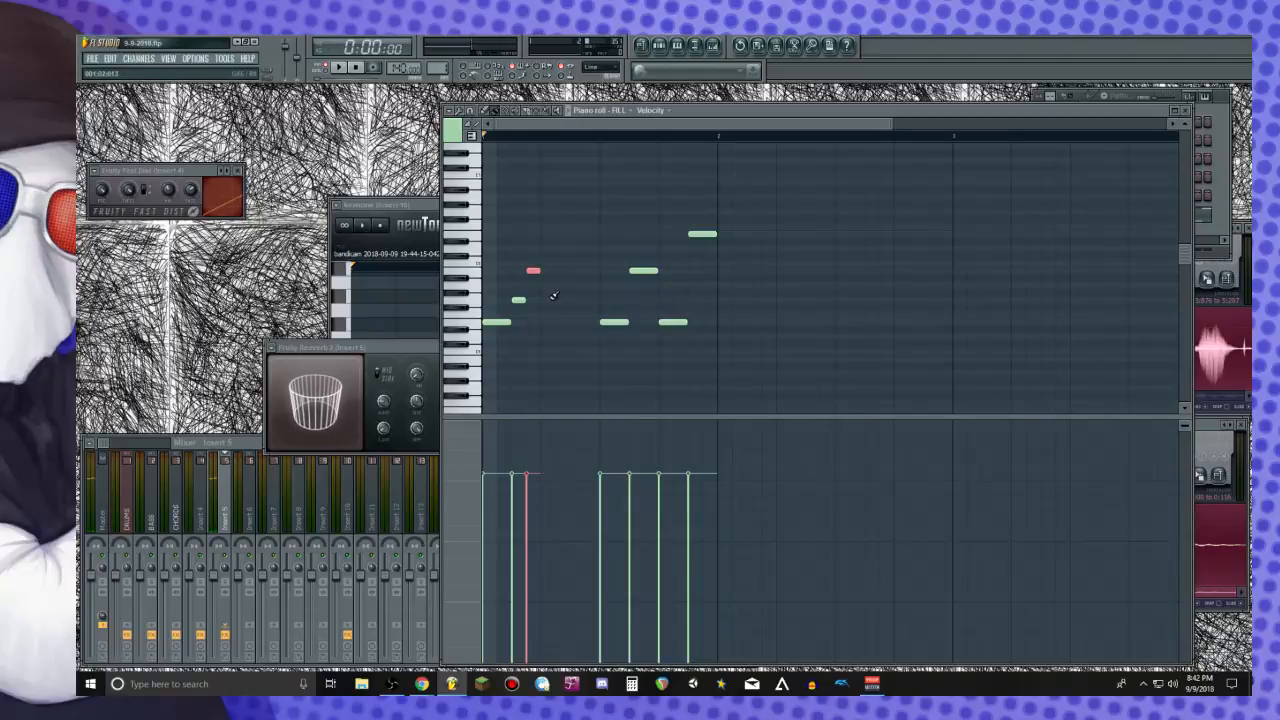
# Delete all remaining notes from the FILL channel and close its piano roll
pyautogui.rightClick(533, 271)
pyautogui.rightClick(520, 300)
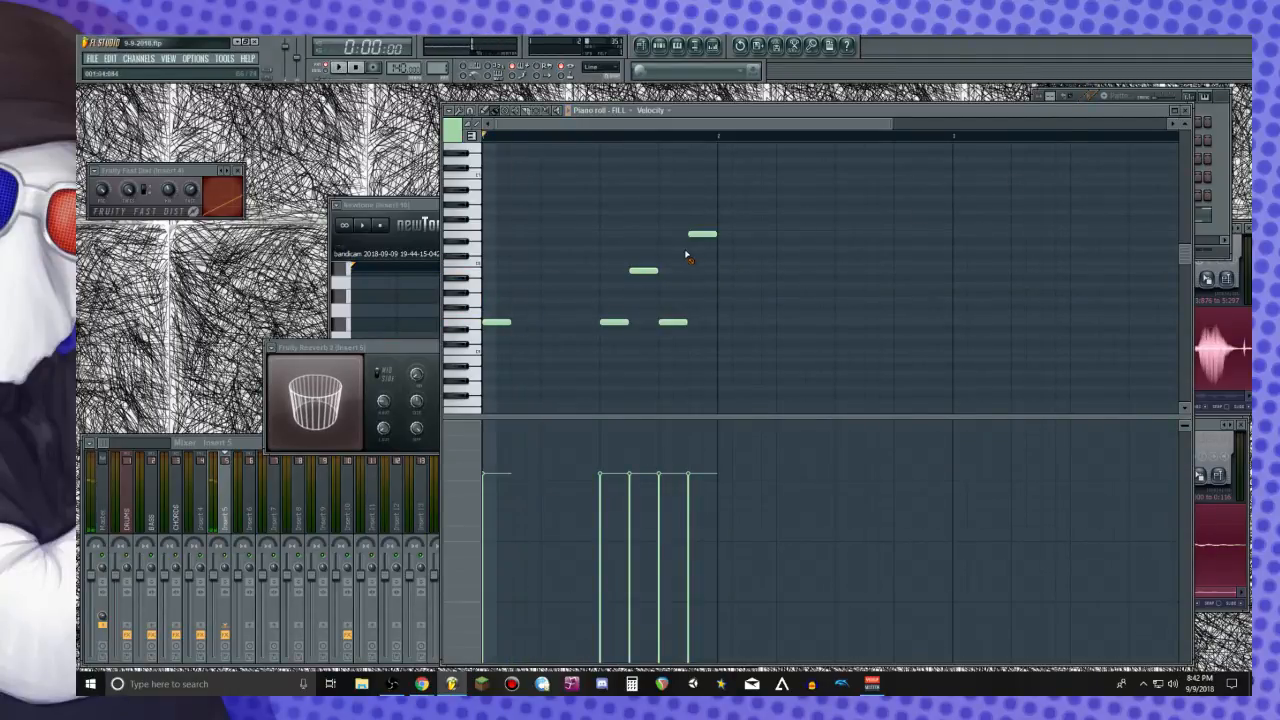
pyautogui.rightClick(673, 322)
pyautogui.rightClick(643, 270)
pyautogui.rightClick(702, 234)
pyautogui.rightClick(620, 322)
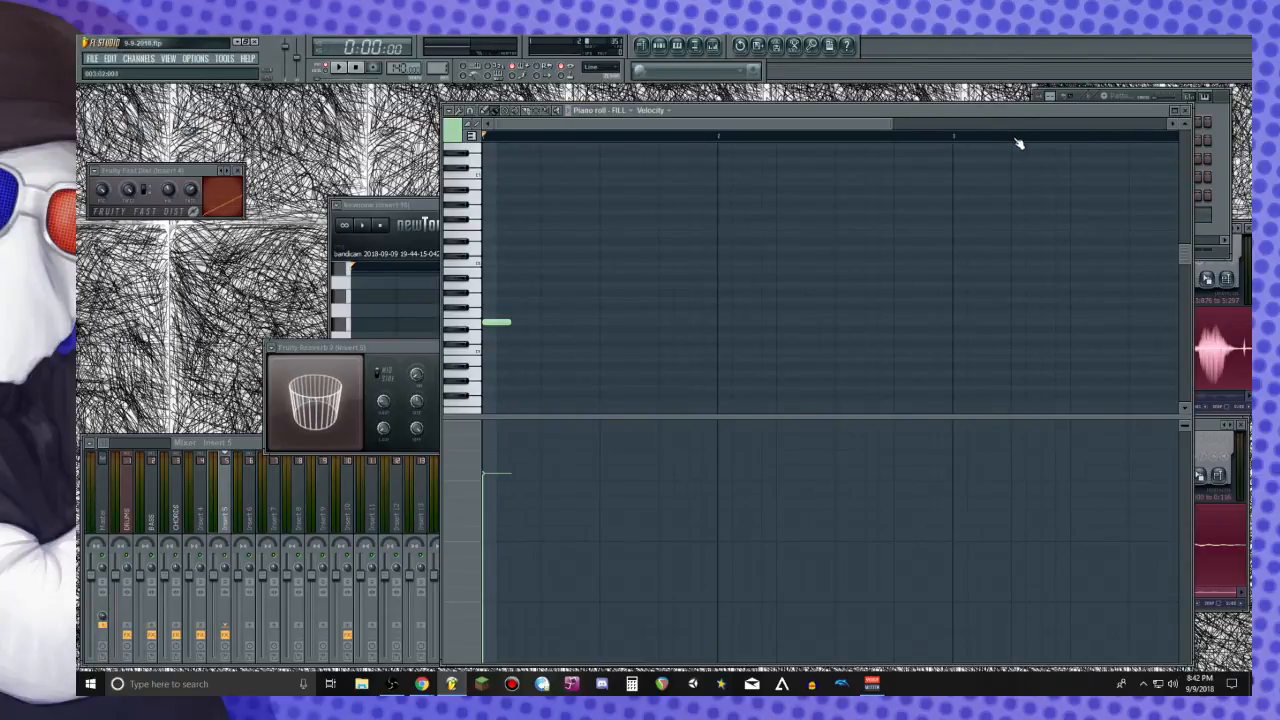
pyautogui.rightClick(500, 323)
pyautogui.click(1191, 114)
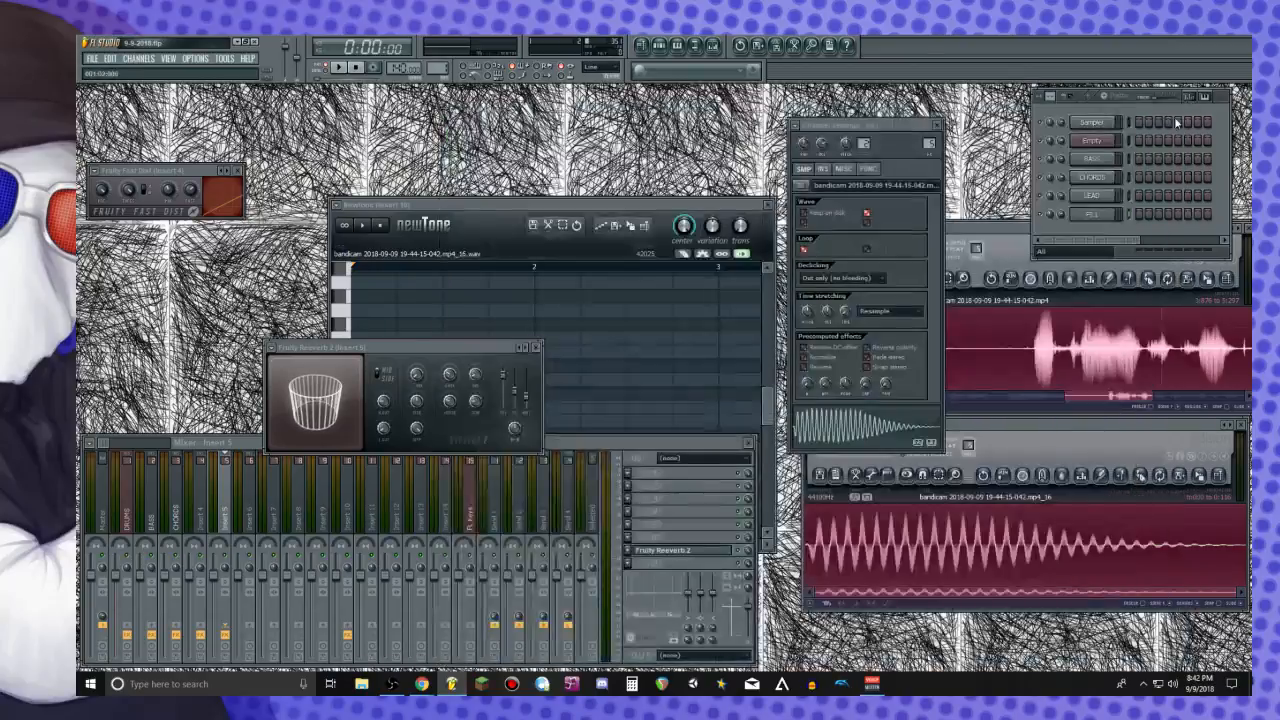
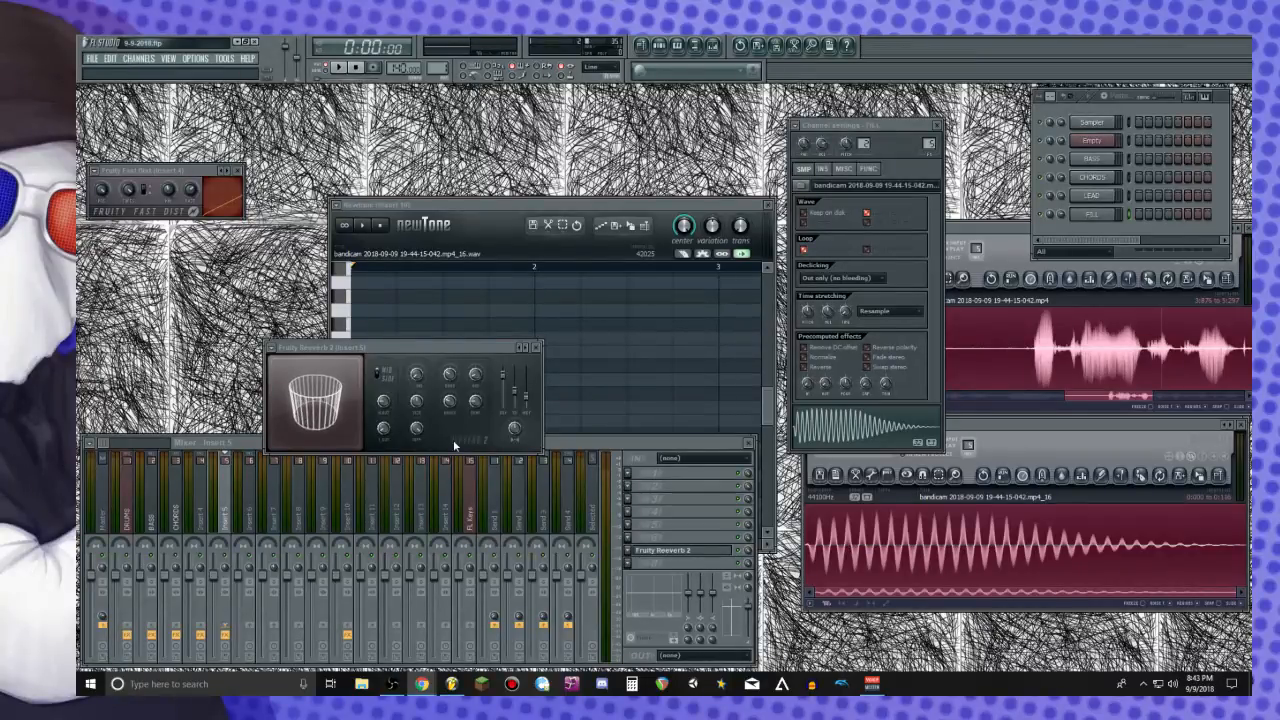
# Close the Fruity Reeverb 2, Fruity Fast Dist, Newtone, channel settings and both audio editor windows
pyautogui.click(536, 348)
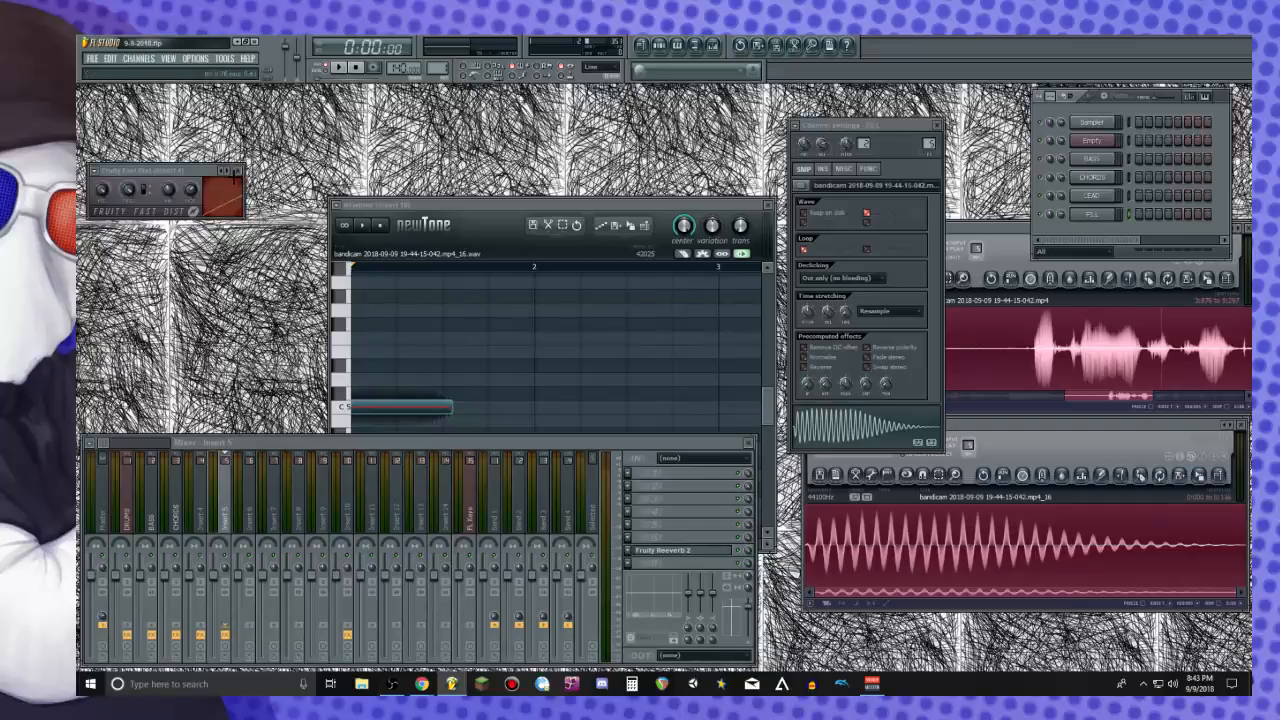
pyautogui.click(240, 171)
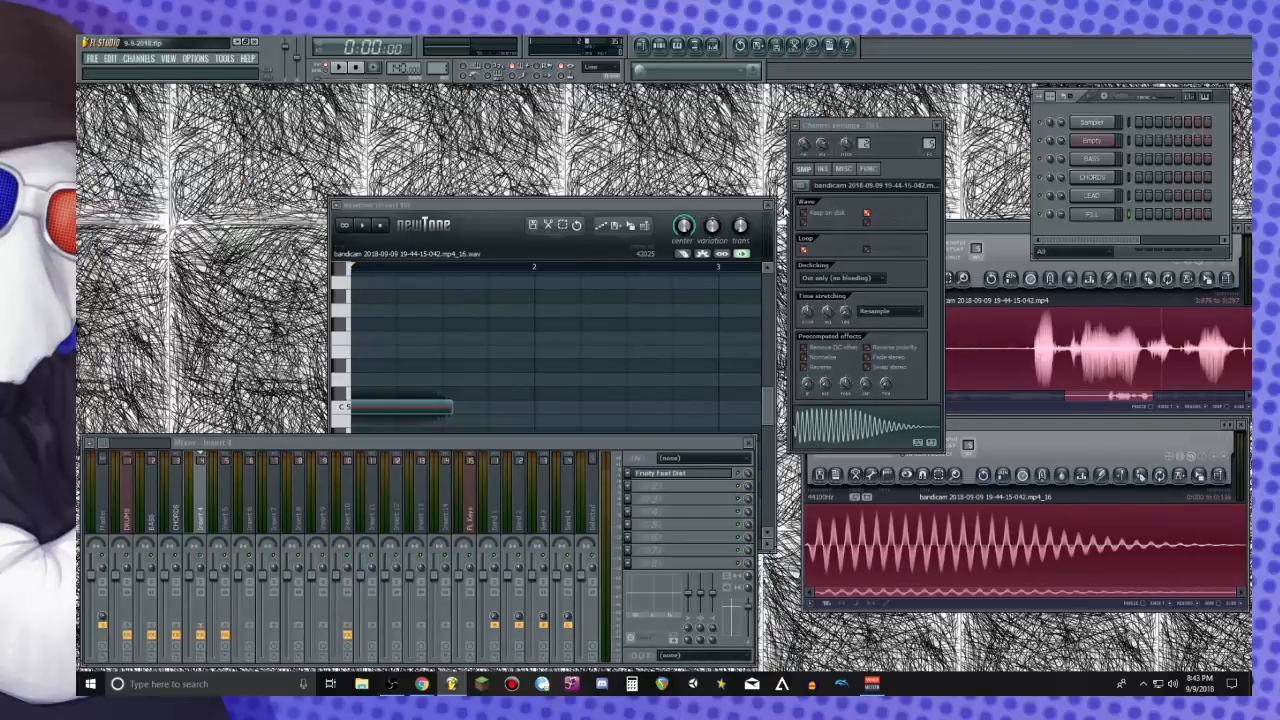
pyautogui.click(768, 205)
pyautogui.click(936, 125)
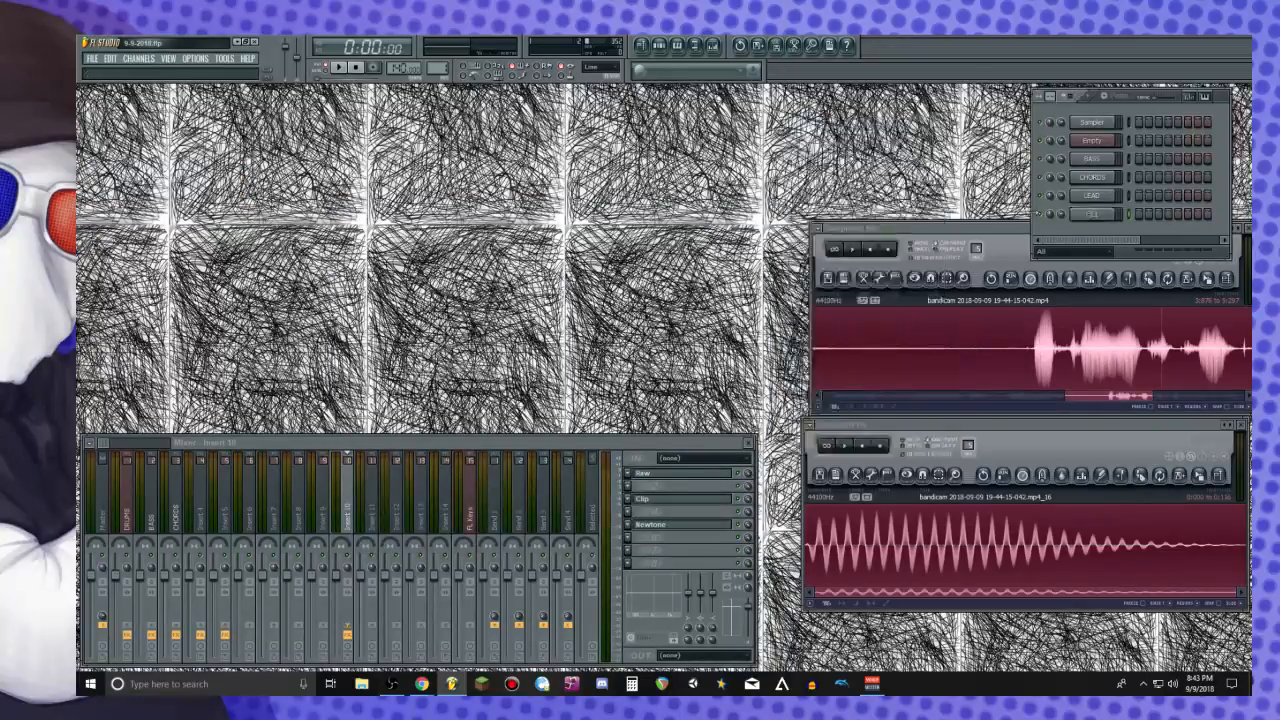
pyautogui.click(1241, 229)
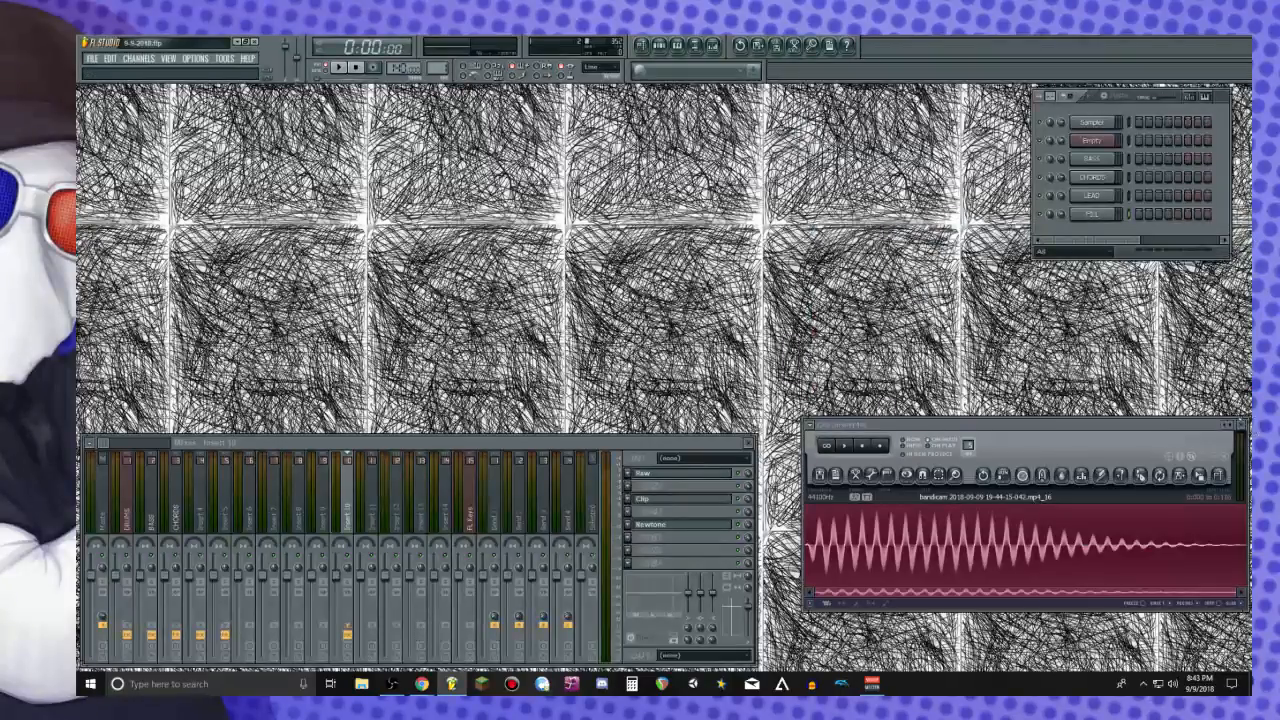
pyautogui.click(1240, 425)
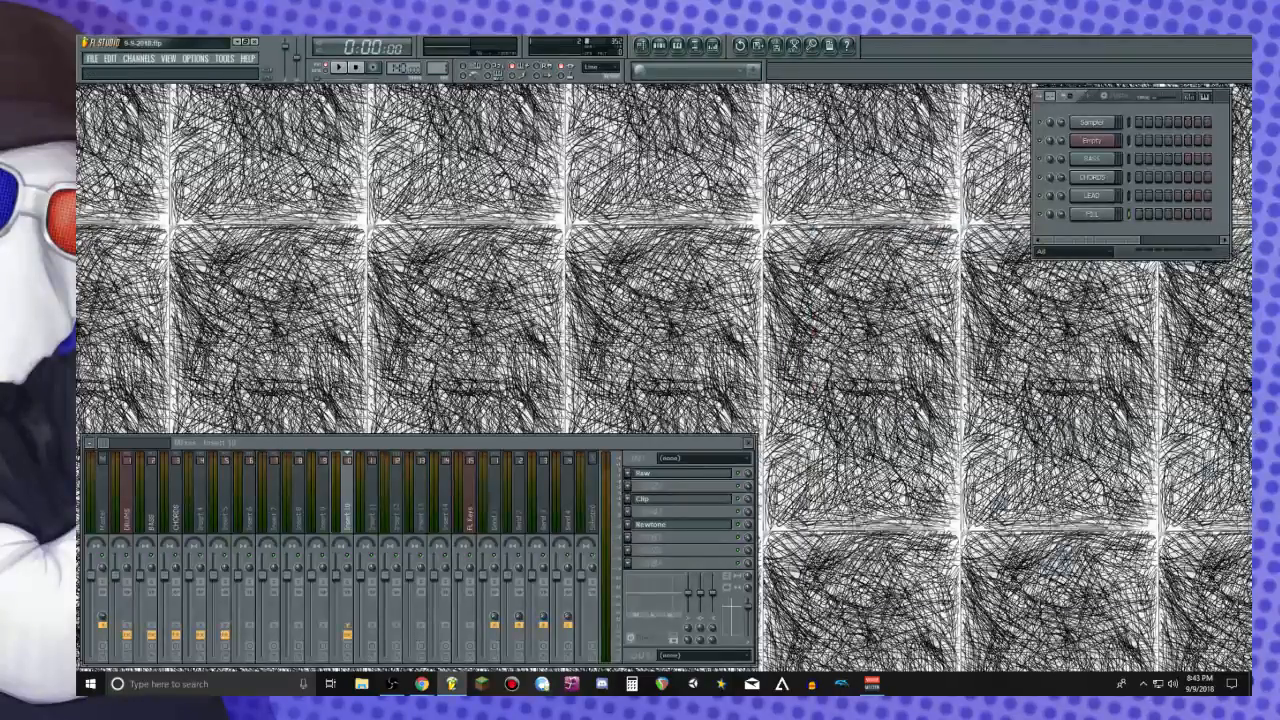
# Remove the Newtone effect from mixer Insert 10
pyautogui.click(630, 526)
pyautogui.moveTo(652, 436)
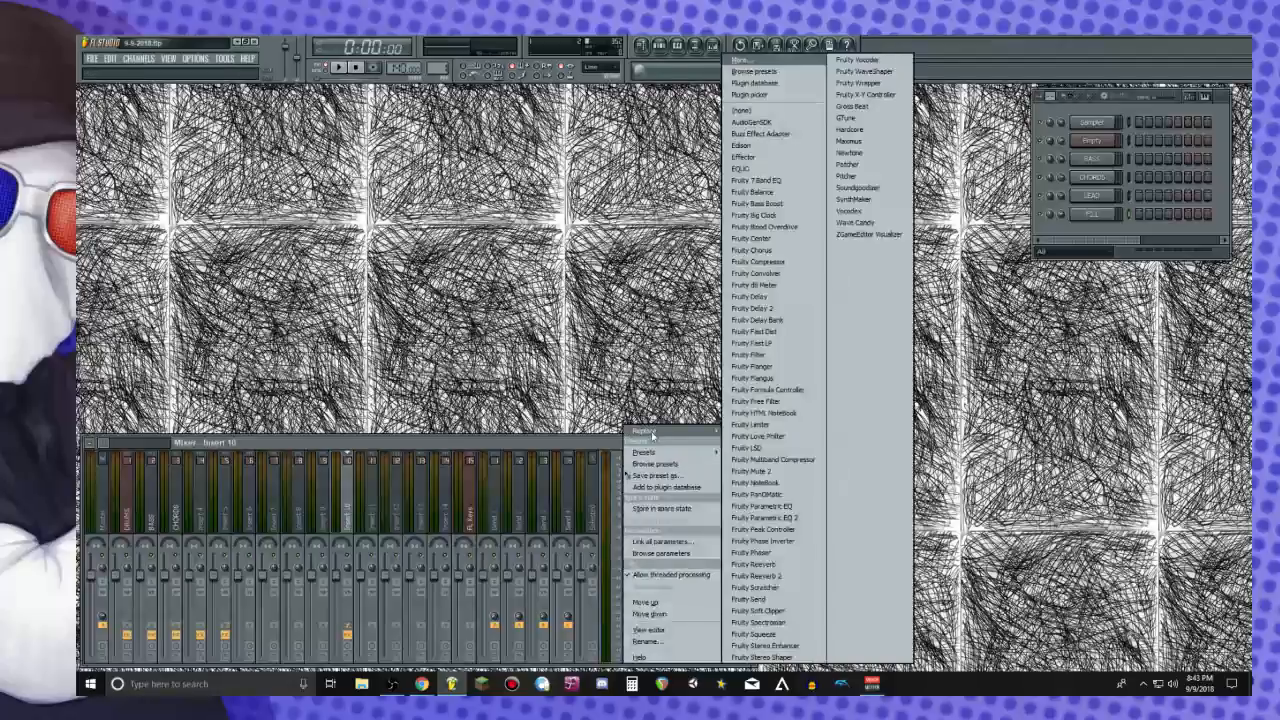
pyautogui.click(815, 113)
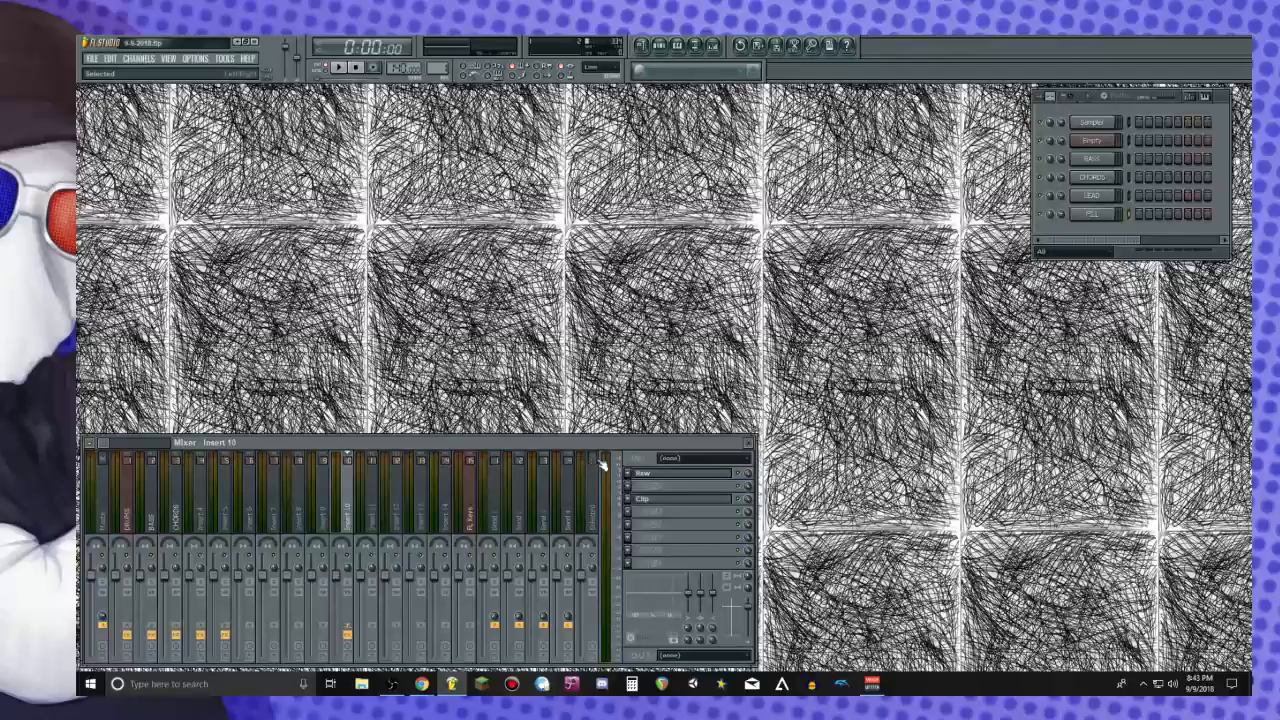
pyautogui.click(627, 511)
pyautogui.moveTo(702, 428)
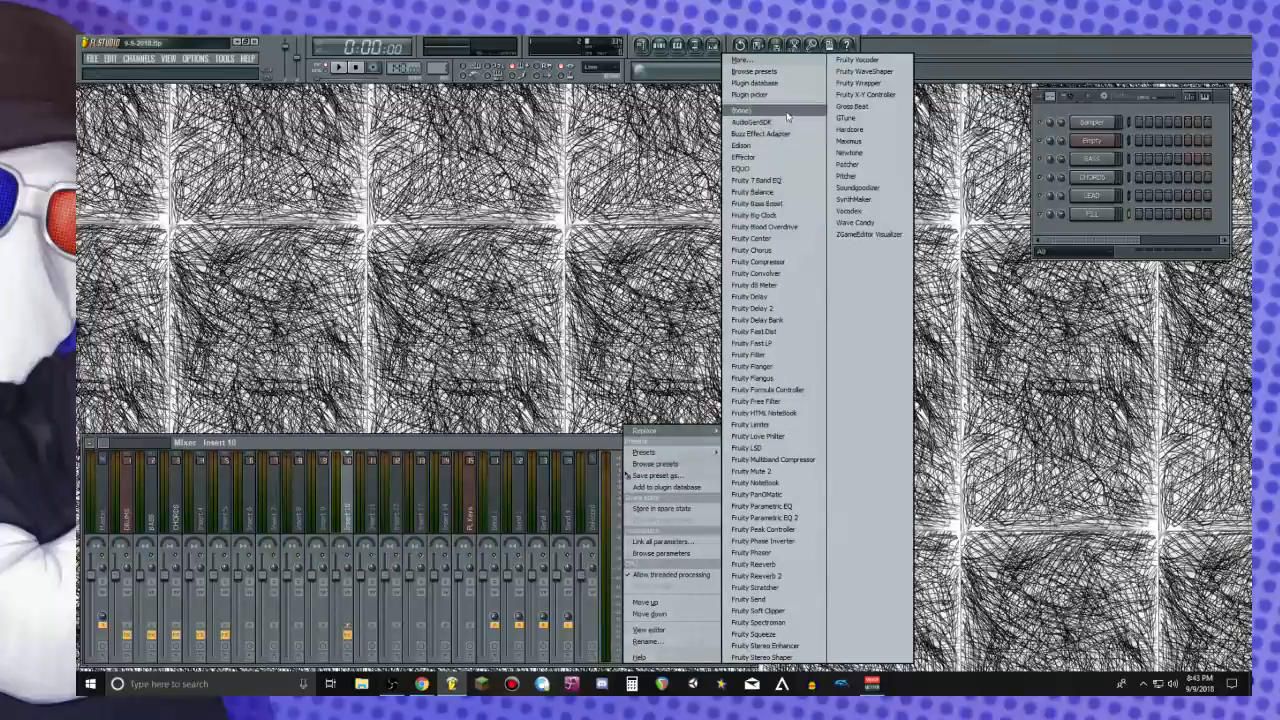
pyautogui.click(842, 262)
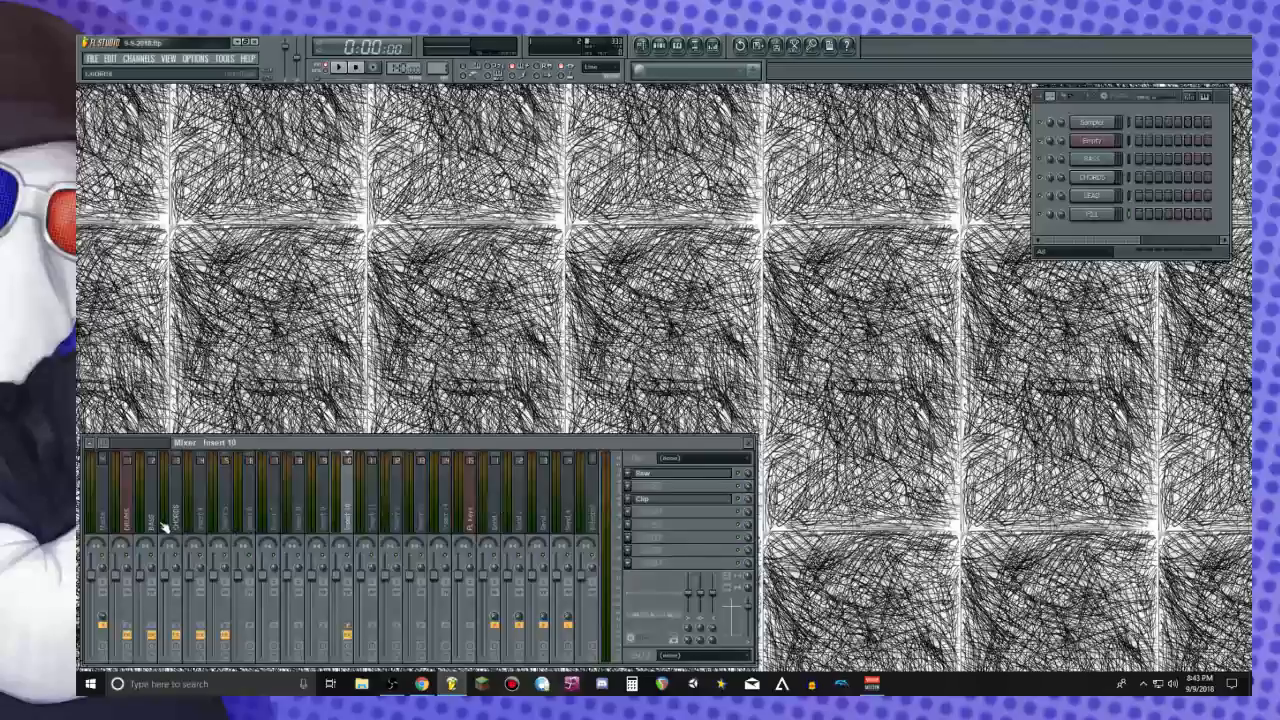
# Open the CHORDS channel's piano roll and audition the E–G–A# and E–G–B chords
pyautogui.rightClick(1115, 176)
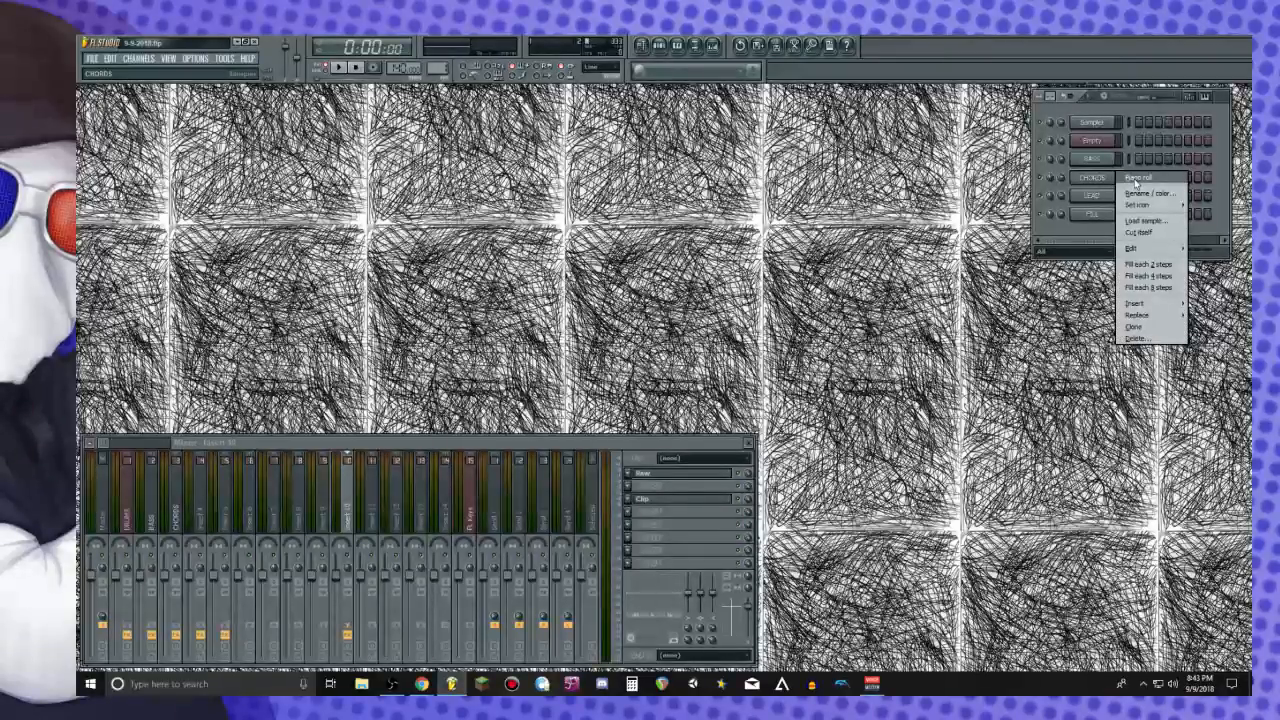
pyautogui.click(1137, 178)
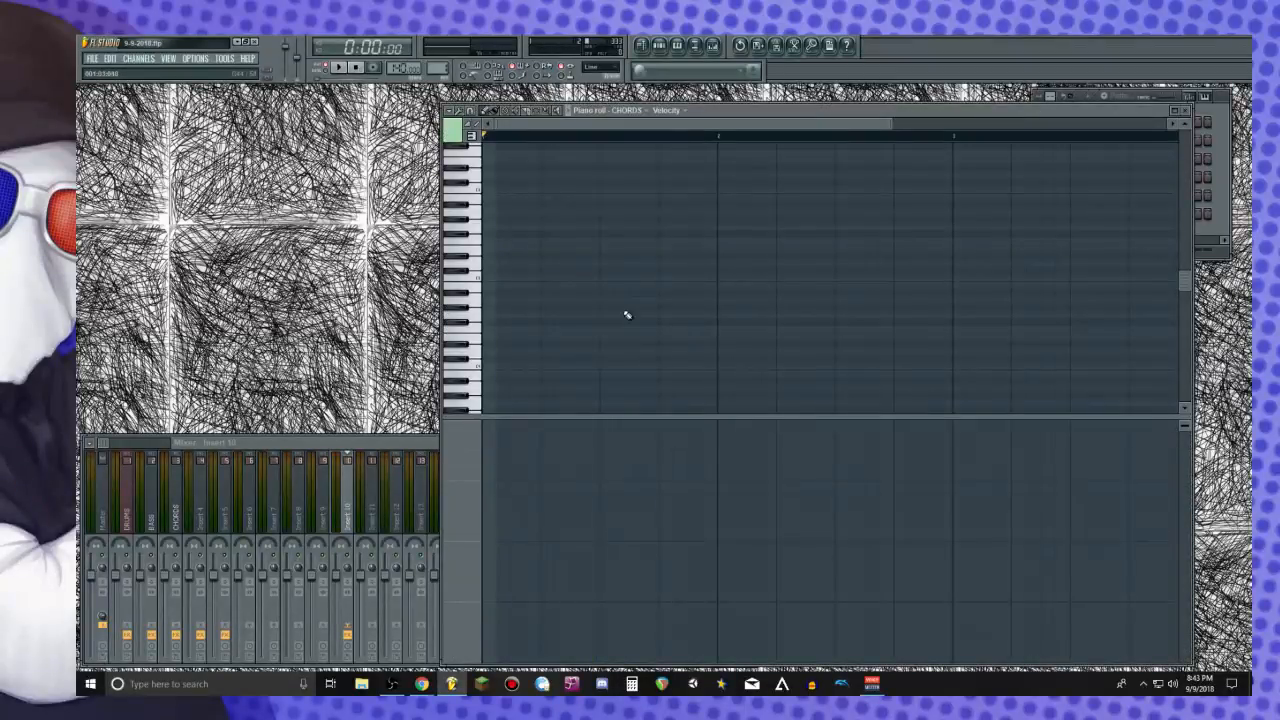
pyautogui.click(470, 300)
pyautogui.click(479, 279)
pyautogui.press('c')
pyautogui.press('b')
pyautogui.press('j')
pyautogui.press('c')
pyautogui.press('b')
pyautogui.press('j')
pyautogui.press('m')
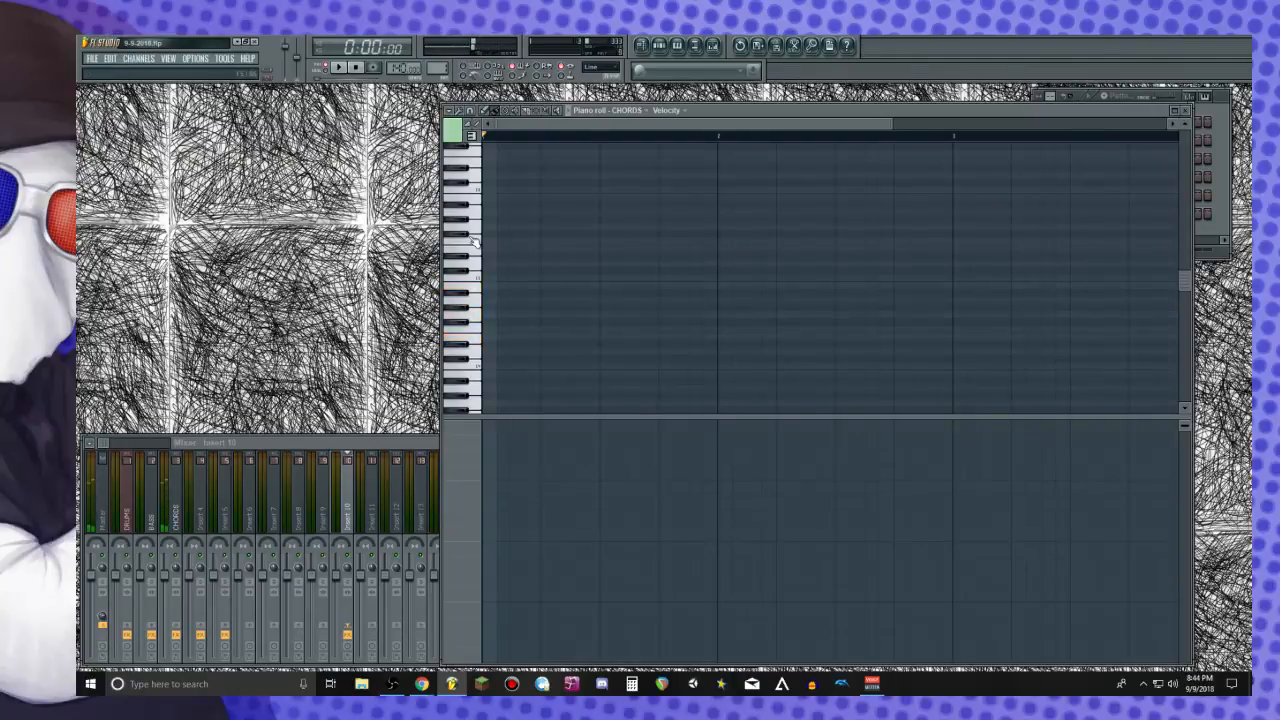
# Audition the E–G#–C# and E–G#–B chords on the CHORDS channel to compare them
pyautogui.press('c')
pyautogui.press('h')
pyautogui.press('l')
pyautogui.press('c')
pyautogui.press('h')
pyautogui.press('l')
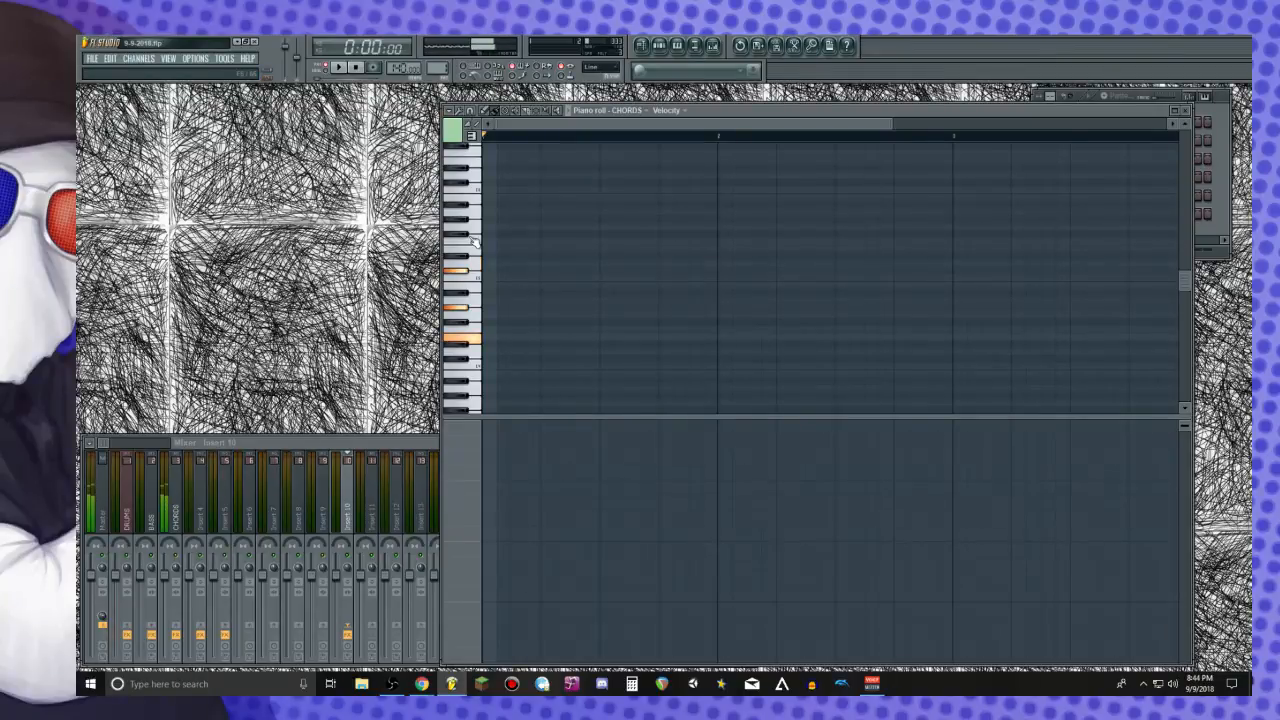
pyautogui.press('c')
pyautogui.press('h')
pyautogui.press('m')
pyautogui.press('c')
pyautogui.press('h')
pyautogui.press('m')
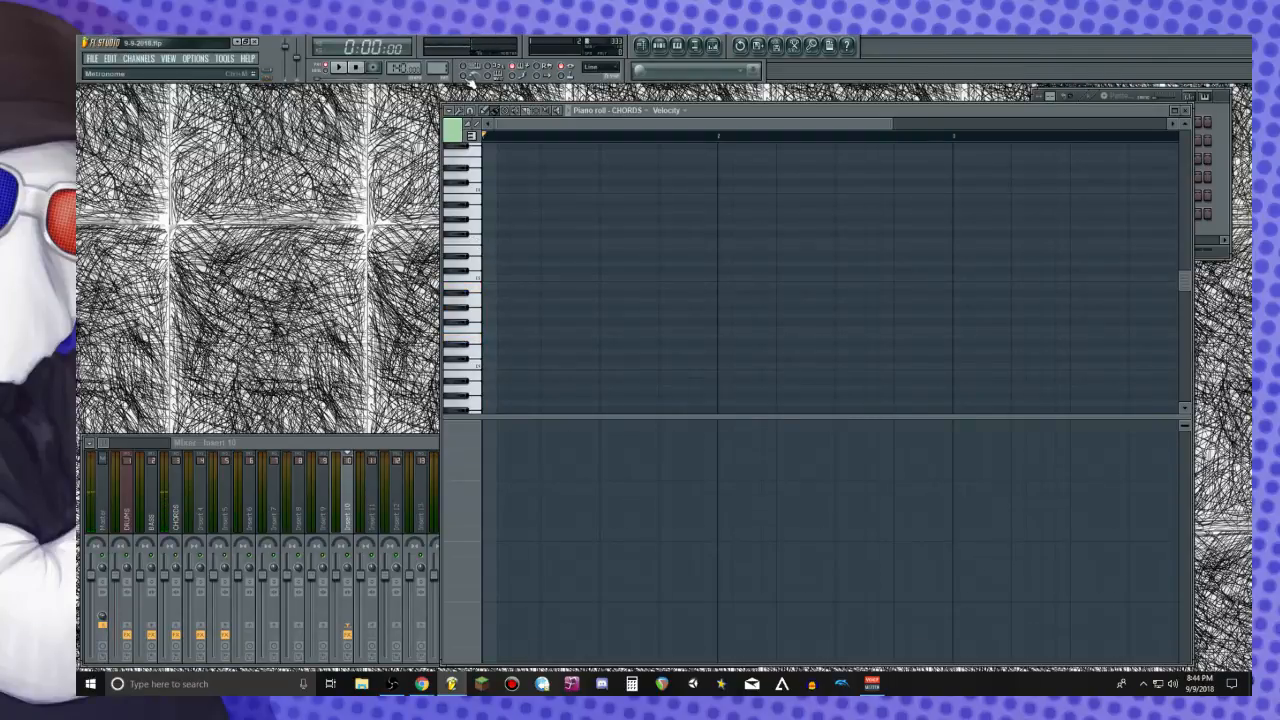
# Run the empty pattern briefly while trying E–G–B over it, stop playback and audition E–G#–B
pyautogui.press('space')
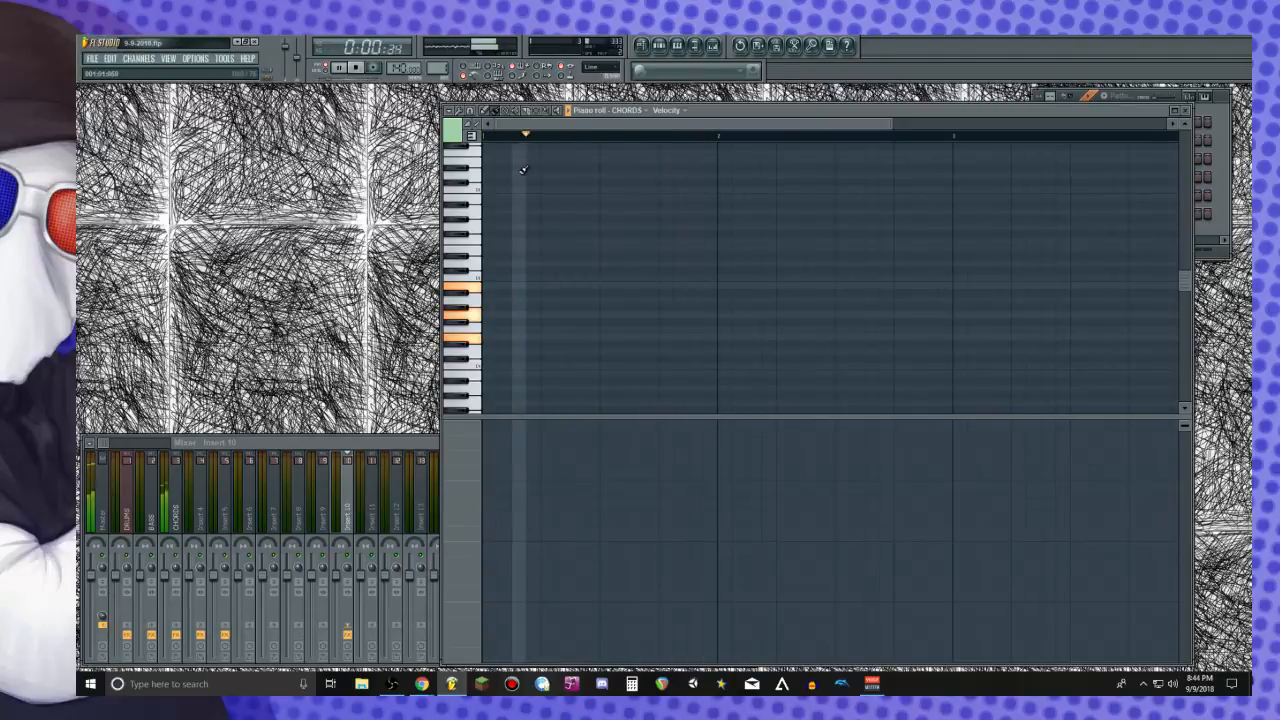
pyautogui.press('space')
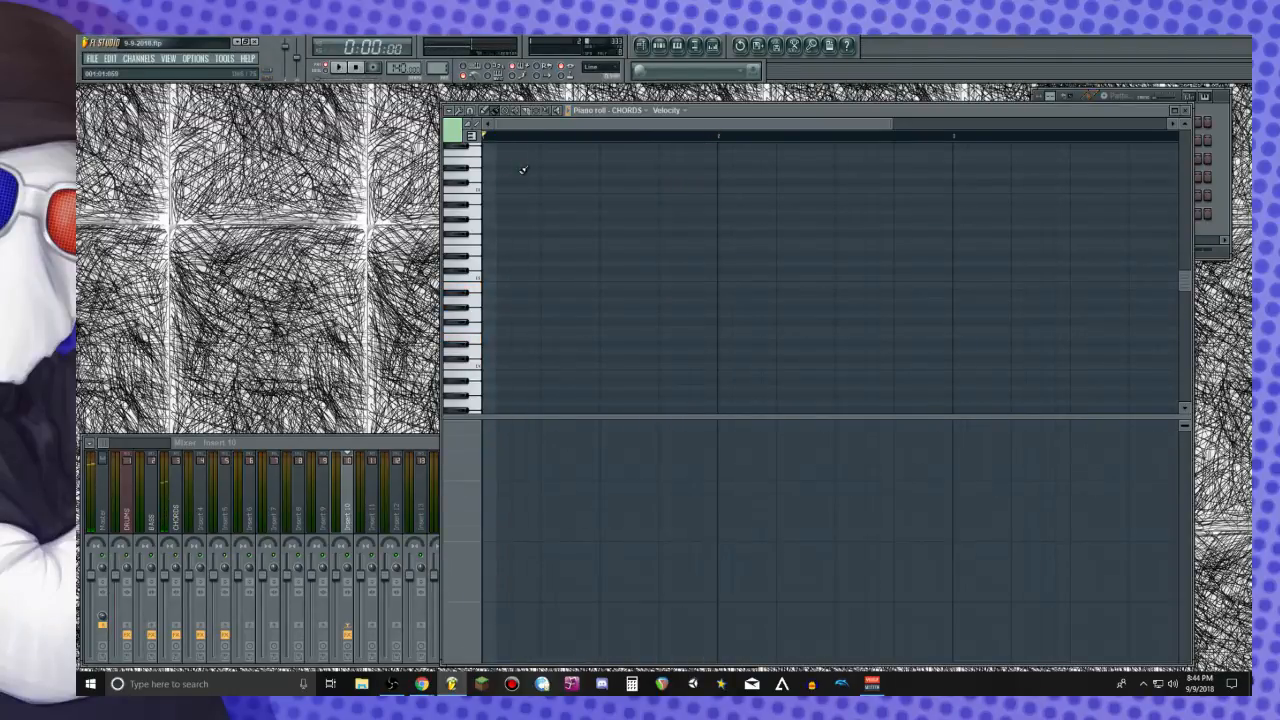
pyautogui.press('c')
pyautogui.press('h')
pyautogui.press('m')
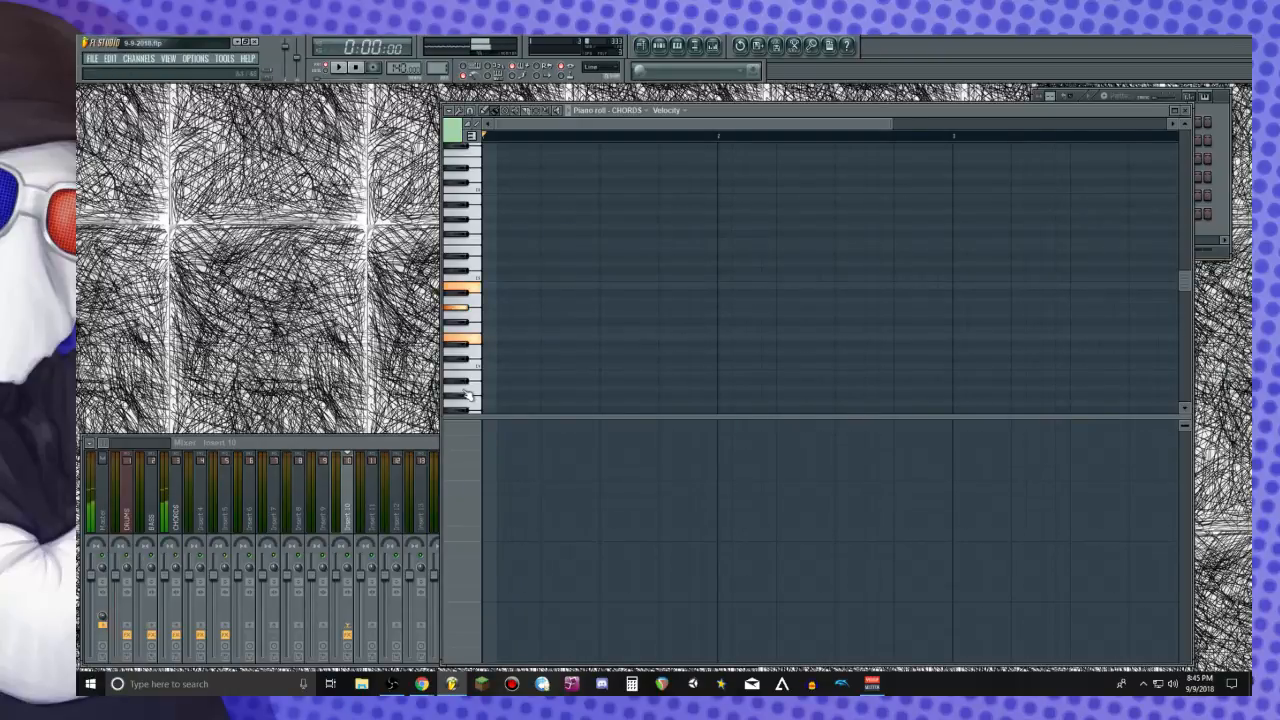
# Draw an E–G#–B chord at the start of bar 1 and stretch its three notes to fill the bar
pyautogui.click(489, 337)
pyautogui.click(489, 307)
pyautogui.click(489, 285)
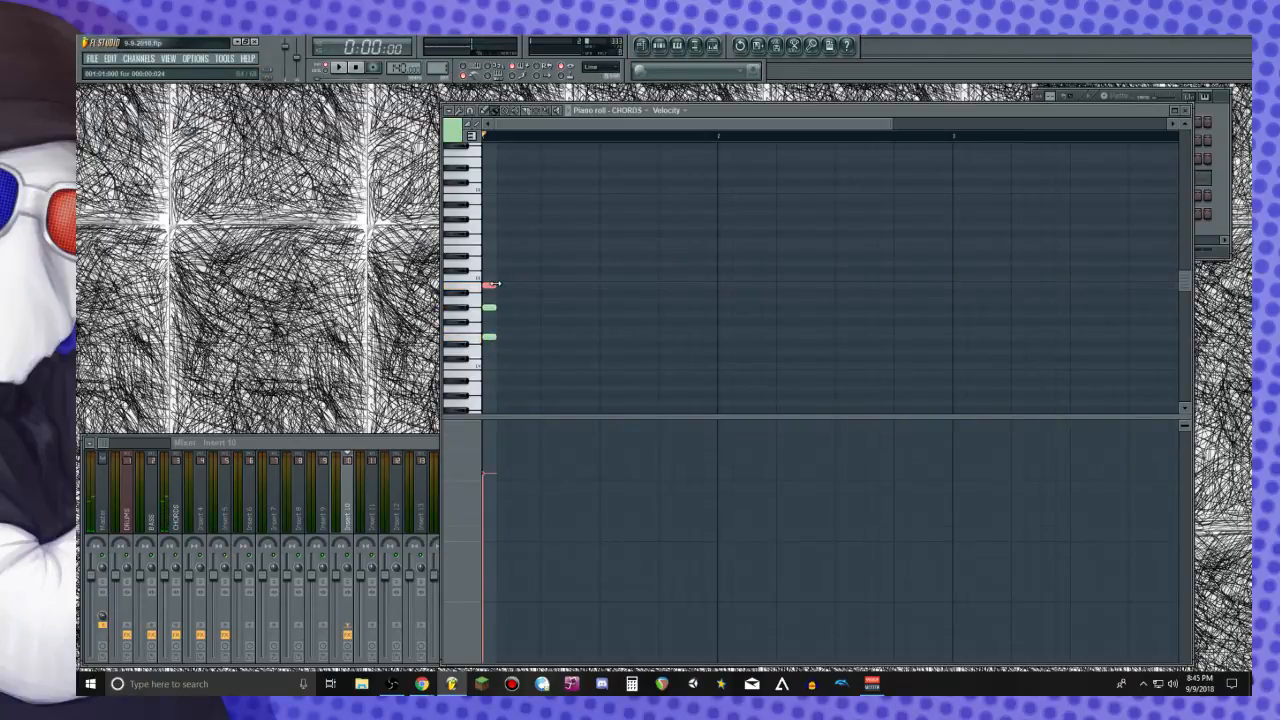
pyautogui.moveTo(497, 338); pyautogui.dragTo(712, 347)
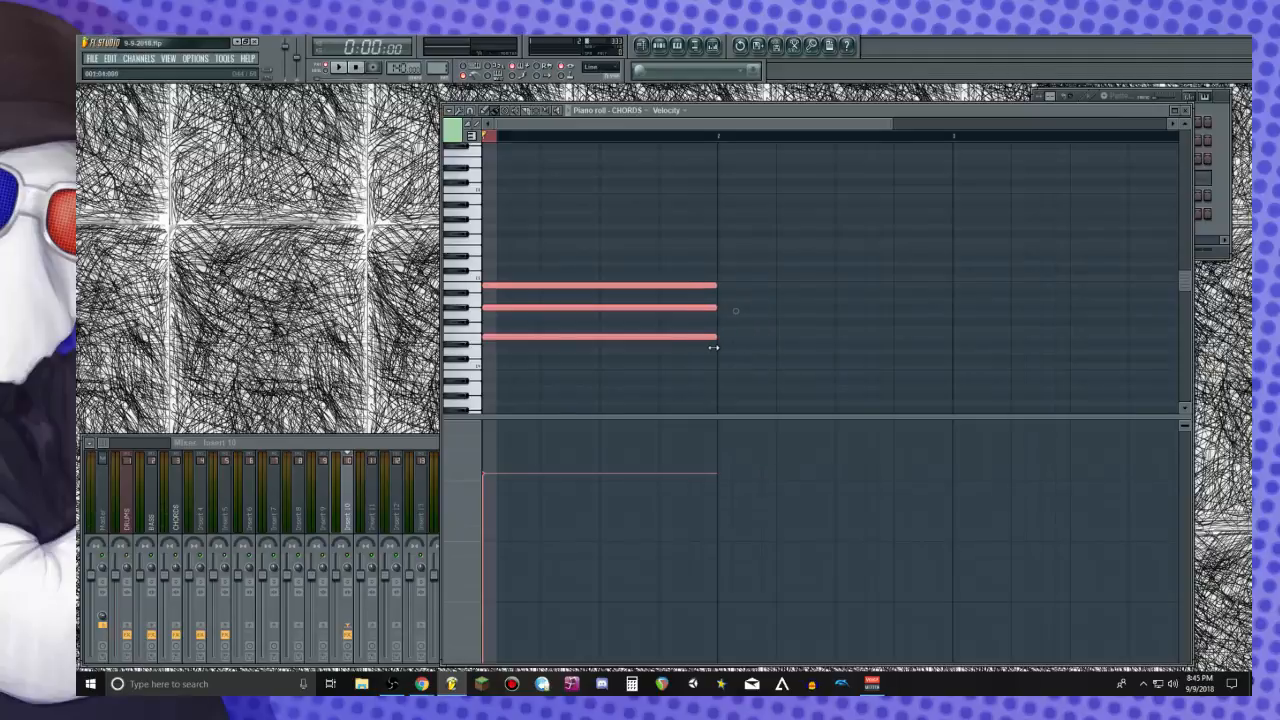
pyautogui.hotkey('ctrl', 'd')
pyautogui.click(536, 112)
pyautogui.moveTo(569, 164); pyautogui.dragTo(570, 175)
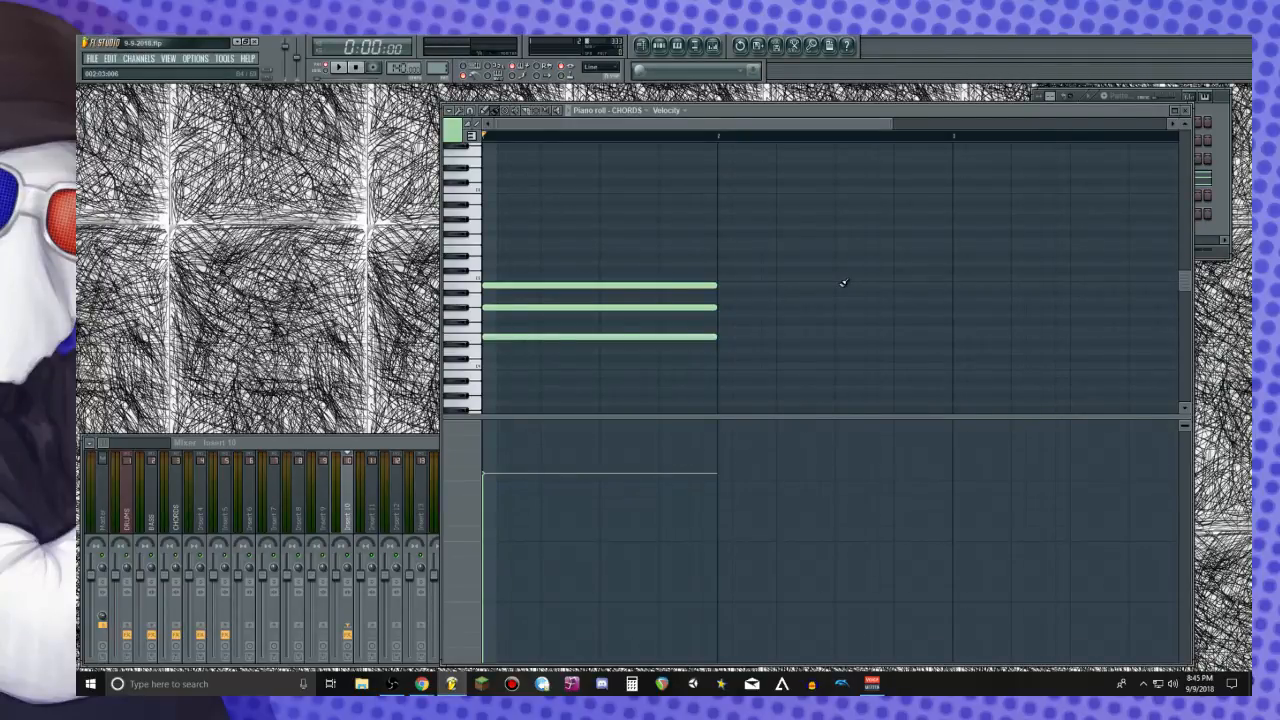
# Audition the single notes E, G, F# and G# on the CHORDS channel against the first chord
pyautogui.press('c')
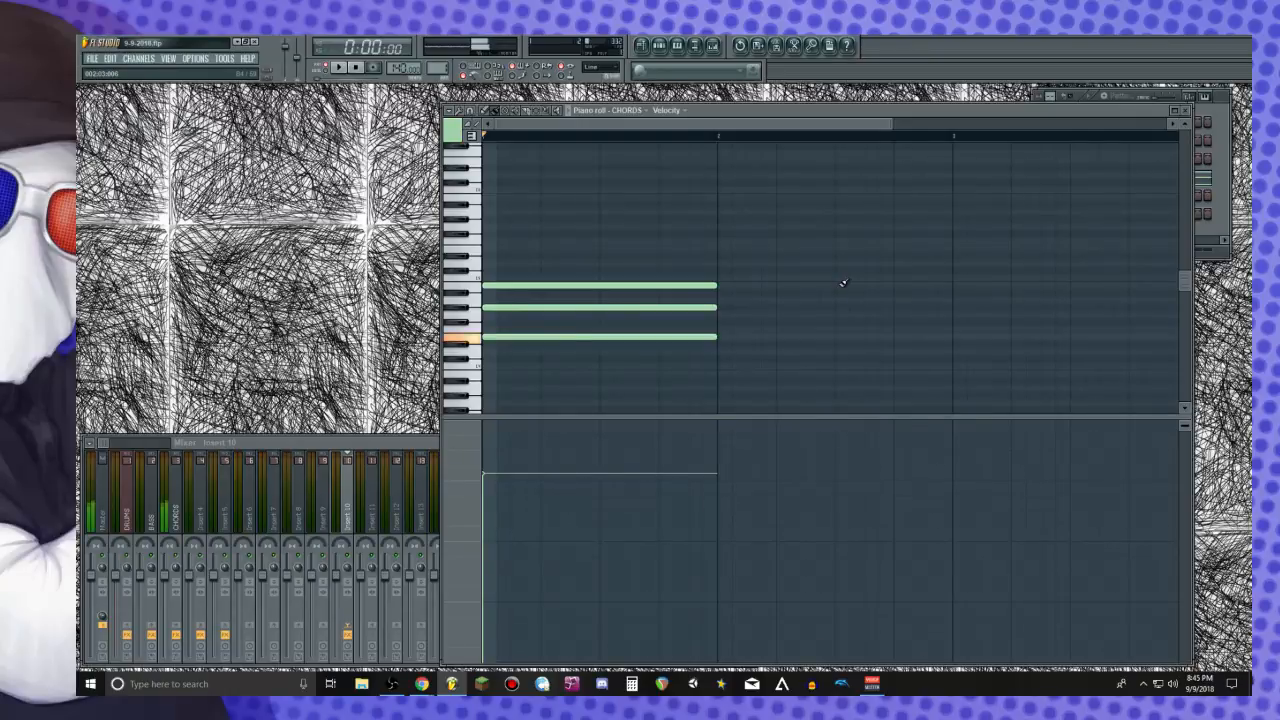
pyautogui.press('h')
pyautogui.press('c')
pyautogui.press('b')
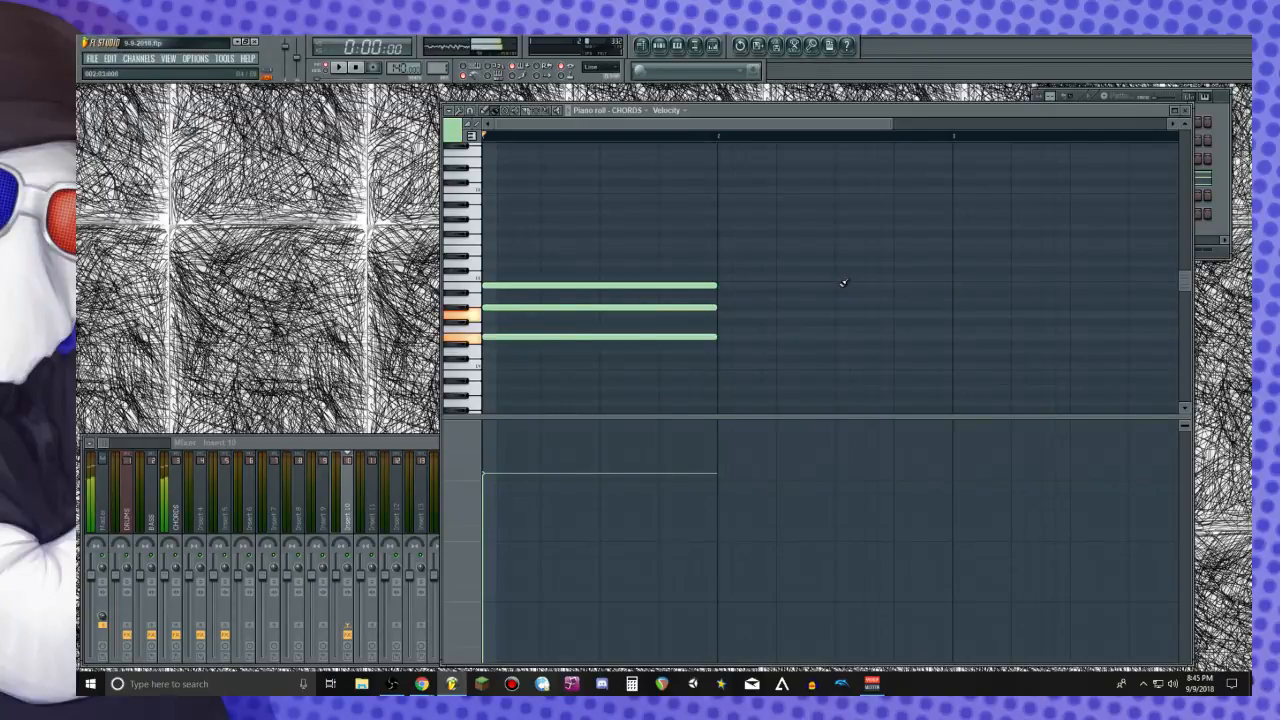
pyautogui.press('g')
pyautogui.press('h')
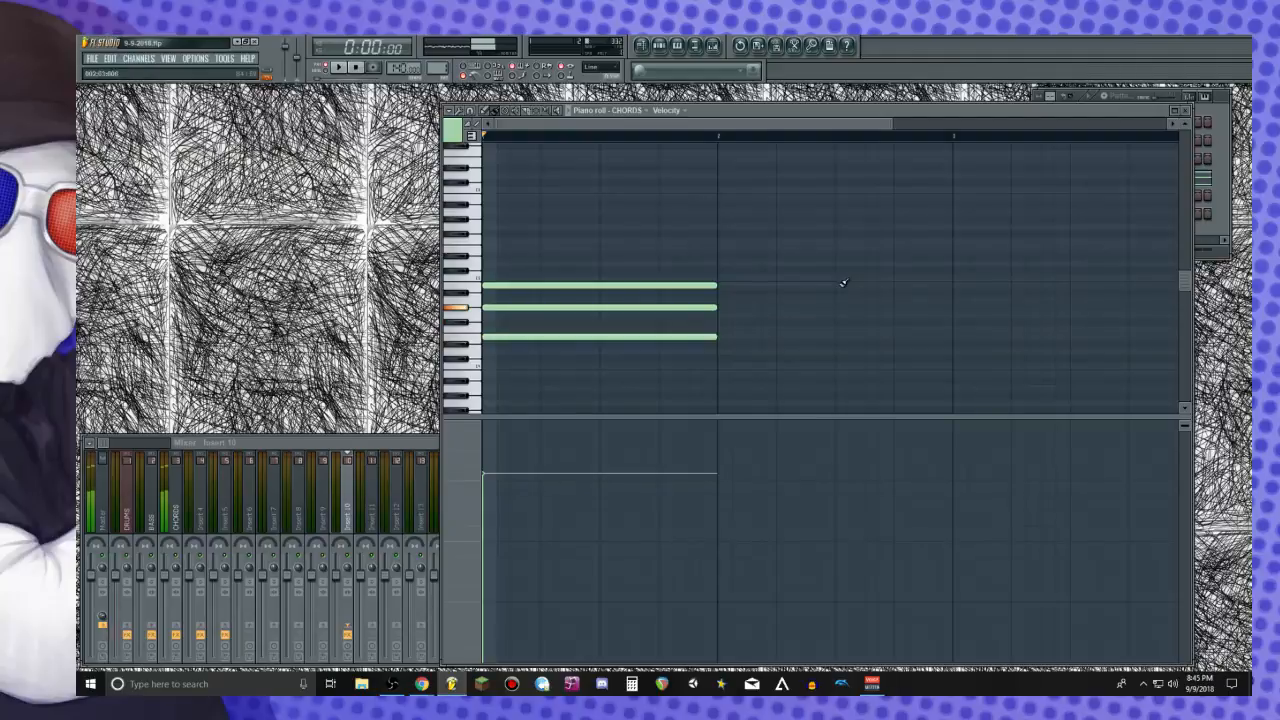
pyautogui.press('h')
pyautogui.press('h')
pyautogui.press('h')
pyautogui.press('h')
pyautogui.press('h')
# Rehearse the chord progression E–G#–B, G–B–D, F–A–C and back to E–G#–B on the CHORDS channel
pyautogui.press('b')
pyautogui.press('m')
pyautogui.press('w')
pyautogui.press('c')
pyautogui.press('h')
pyautogui.press('m')
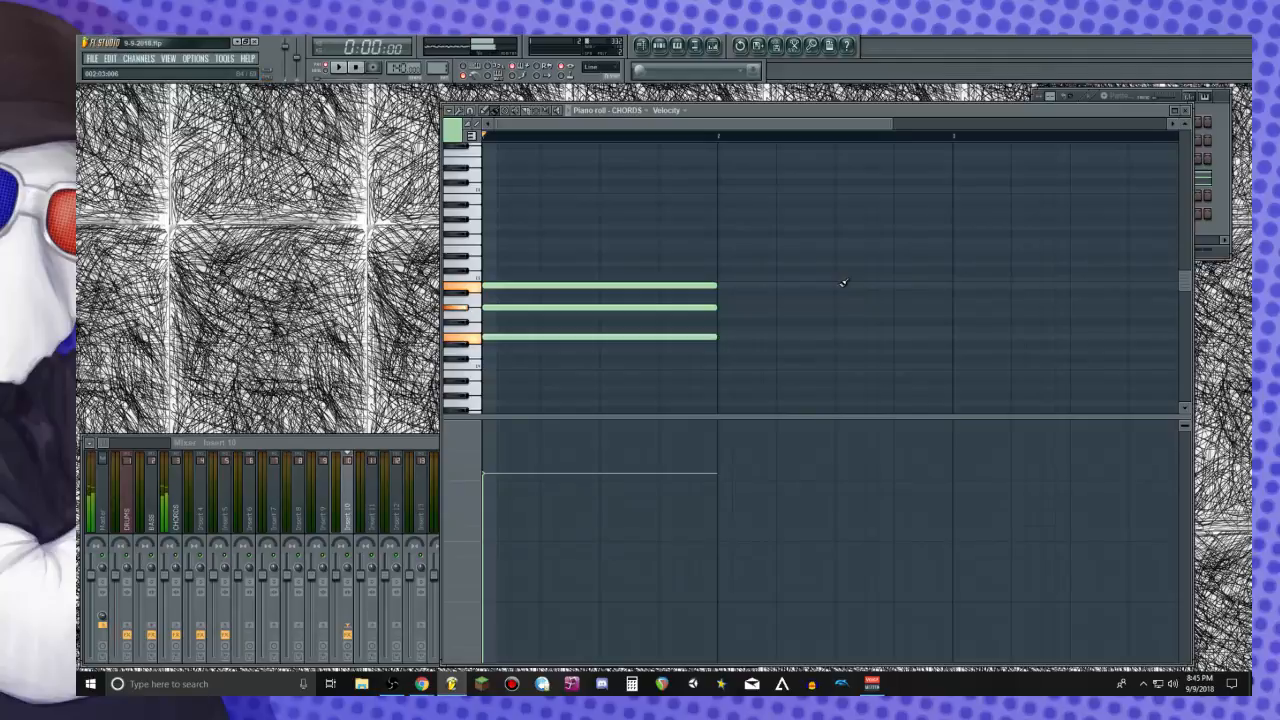
pyautogui.press('b')
pyautogui.press('m')
pyautogui.press('w')
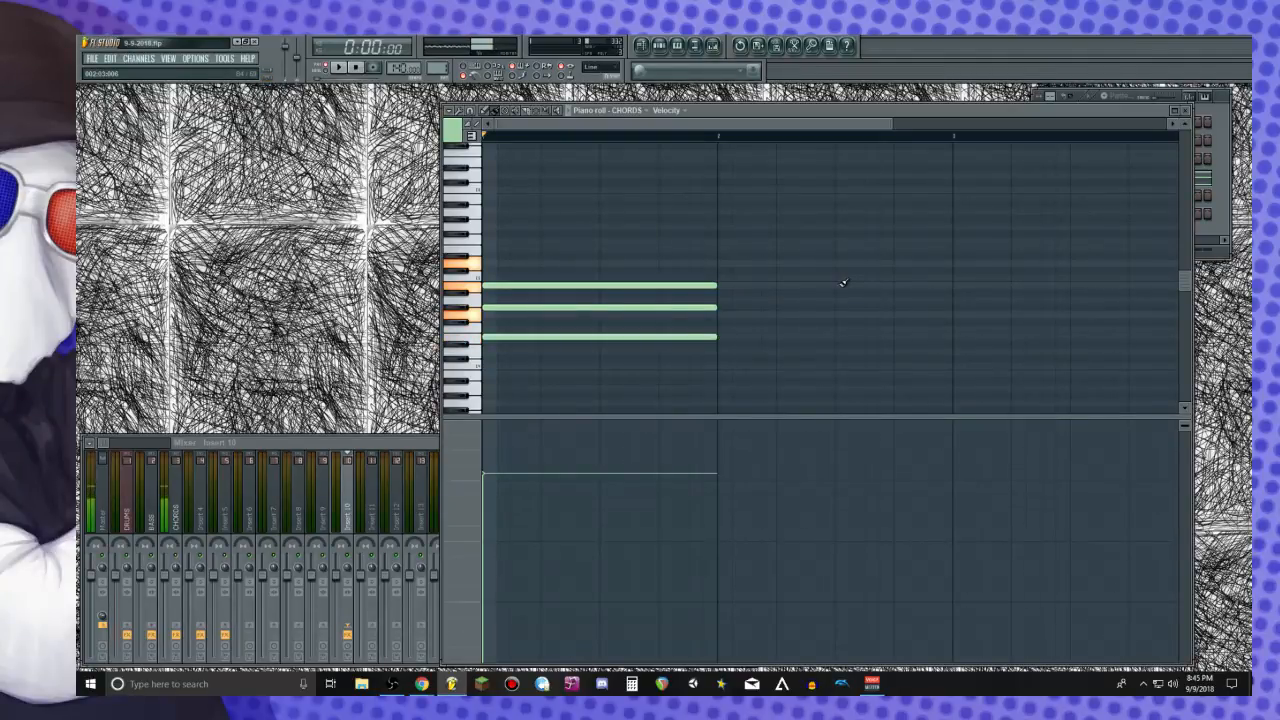
pyautogui.press('v')
pyautogui.press('n')
pyautogui.press('q')
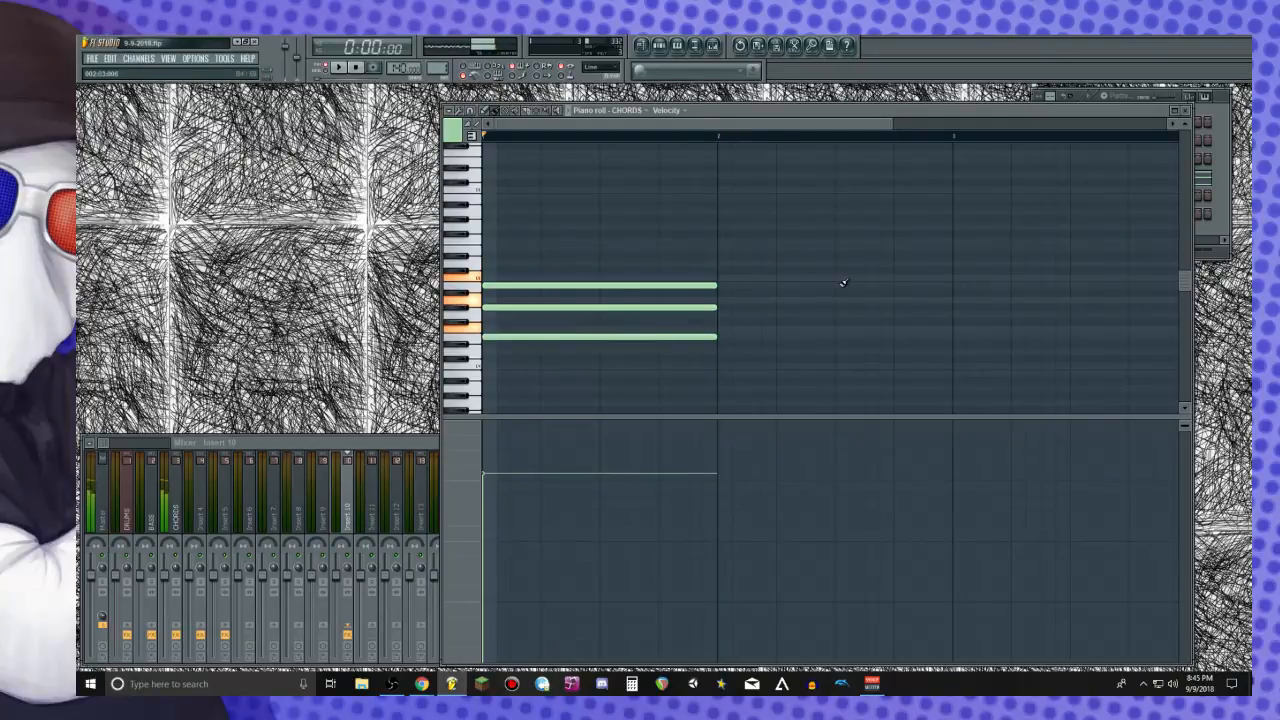
pyautogui.press('c')
pyautogui.press('h')
pyautogui.press('m')
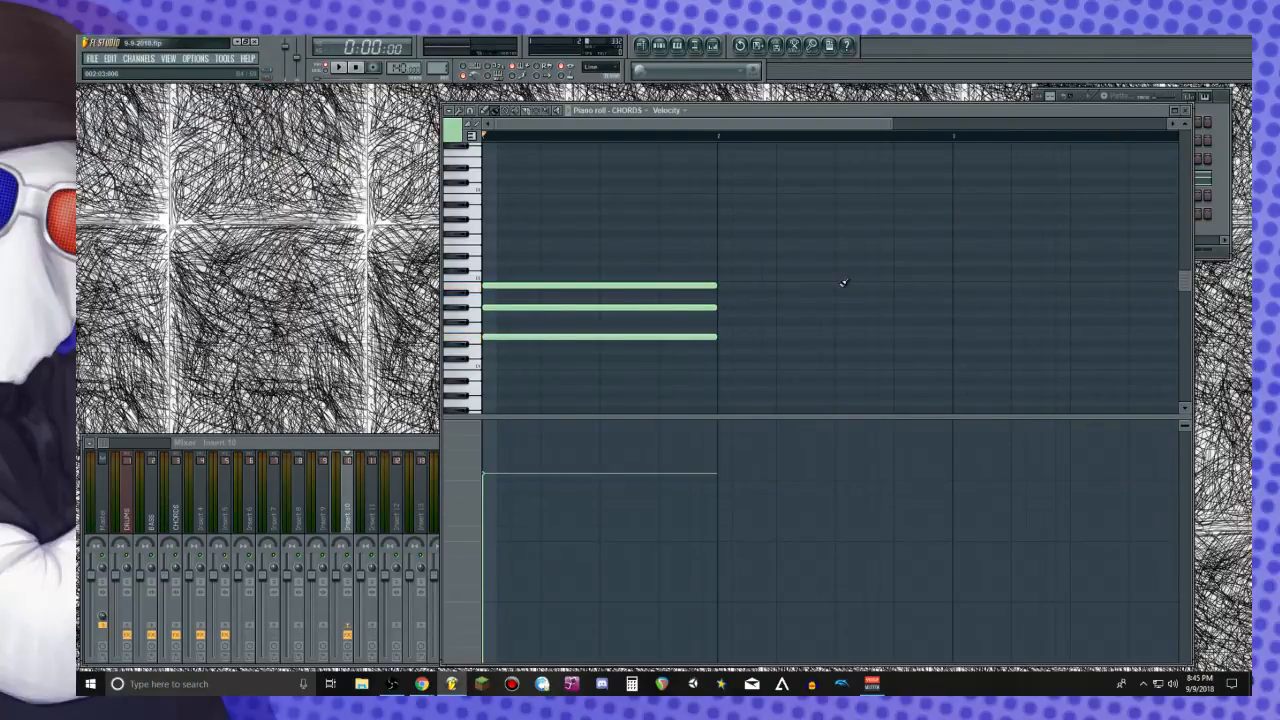
pyautogui.press('c')
pyautogui.press('h')
pyautogui.press('m')
pyautogui.press('c')
pyautogui.press('h')
pyautogui.press('m')
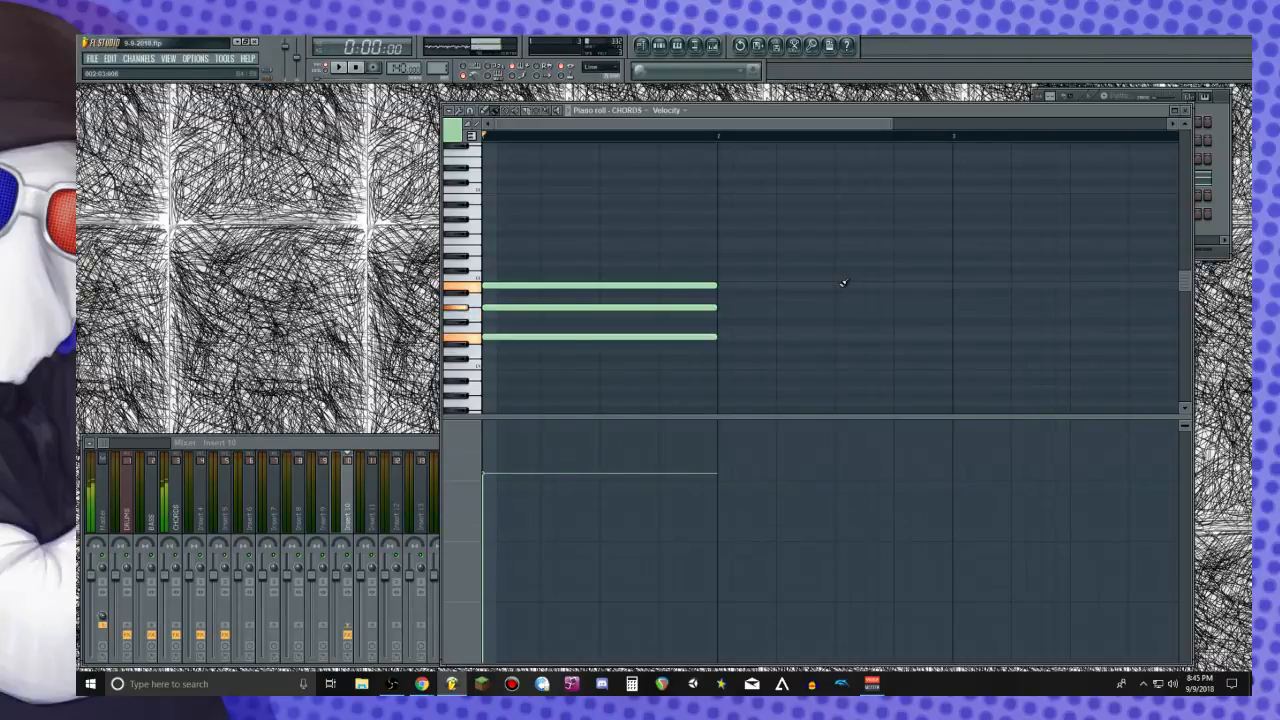
pyautogui.press('b')
pyautogui.press('.')
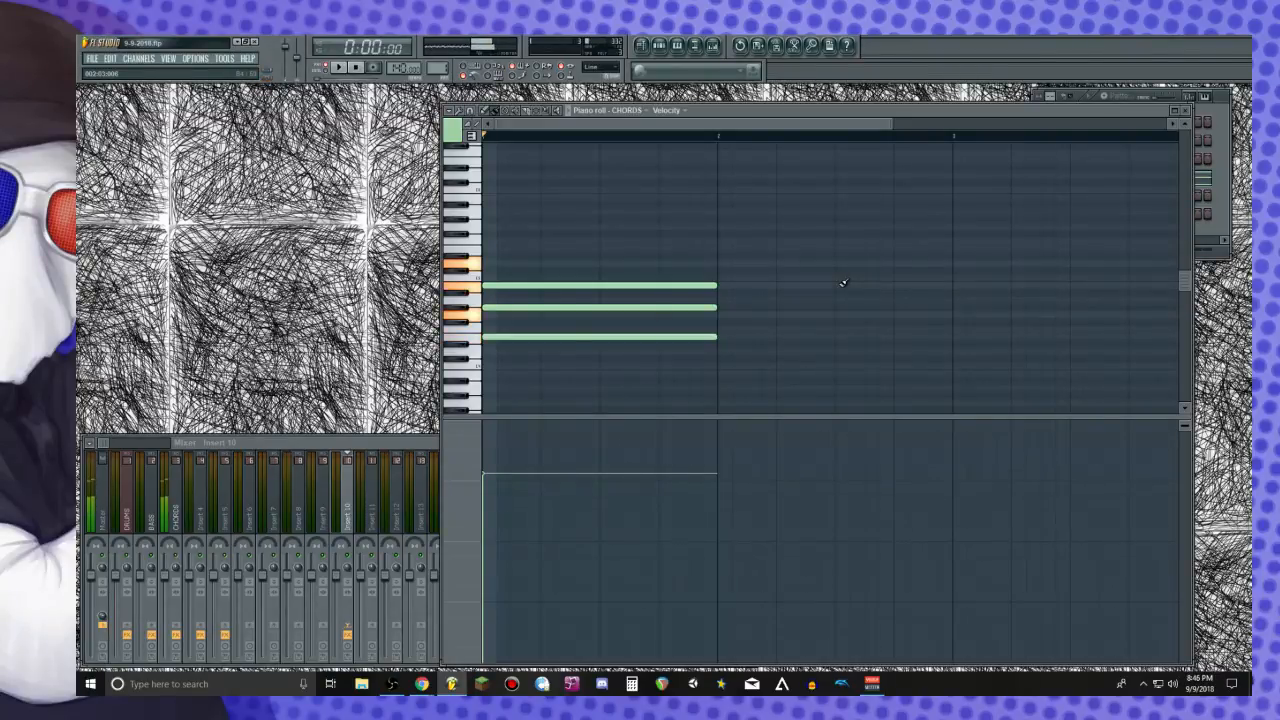
pyautogui.press('b')
pyautogui.press('m')
pyautogui.press('.')
pyautogui.press('b')
pyautogui.press('.')
pyautogui.press('v')
pyautogui.press('n')
pyautogui.press(',')
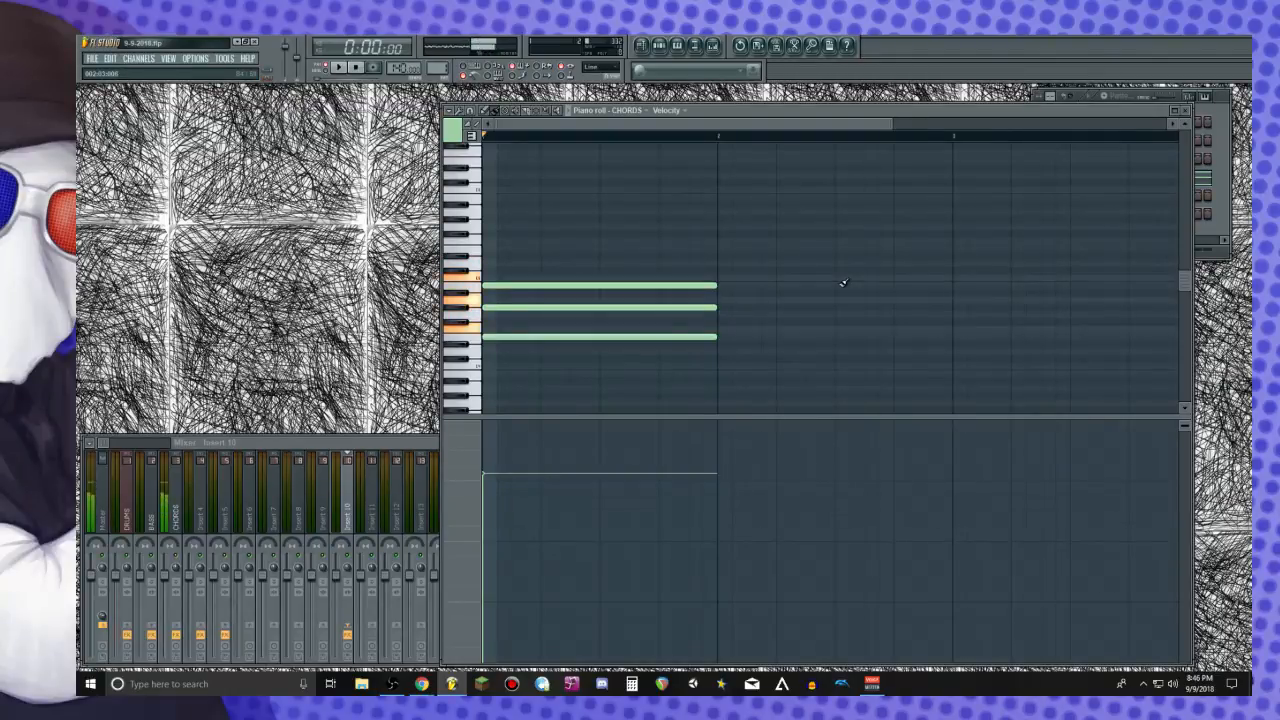
pyautogui.press('c')
pyautogui.press('h')
pyautogui.press('m')
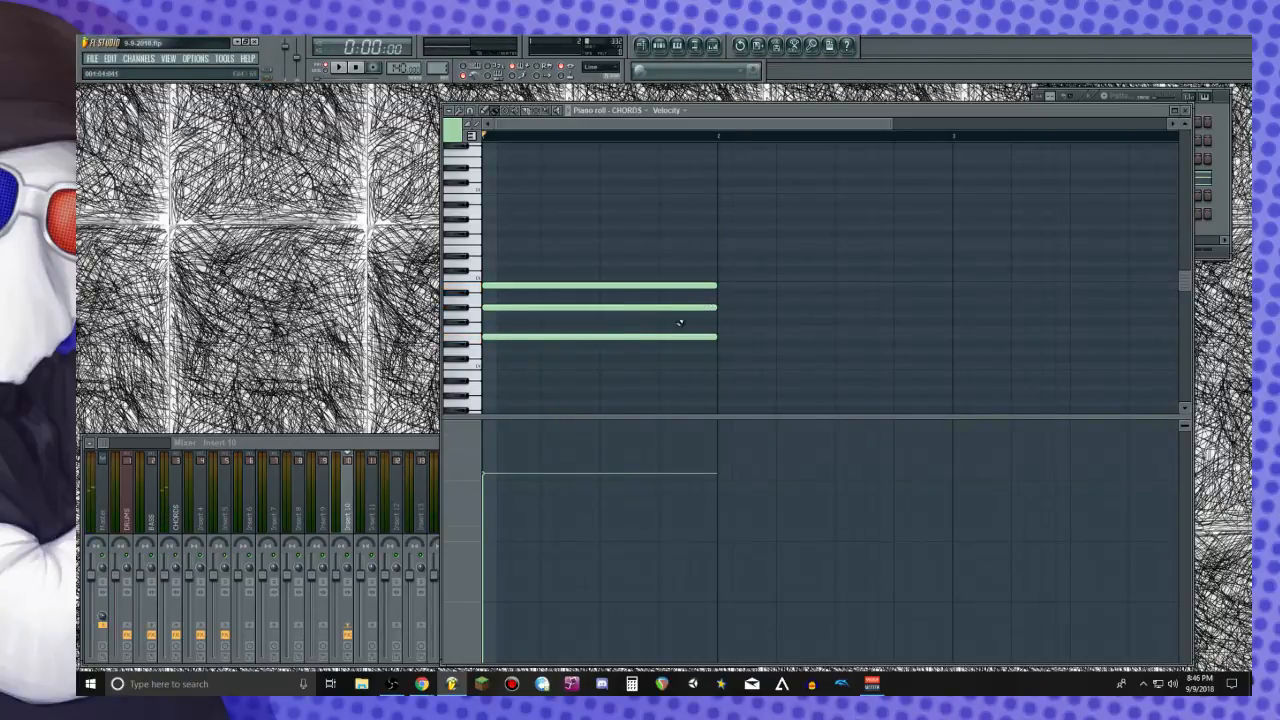
# Audition A–C–E and G–B–D, and draw G–B–D as a full-bar chord in bar 2
pyautogui.press('n')
pyautogui.press('q')
pyautogui.press('e')
pyautogui.press('b')
pyautogui.press('m')
pyautogui.press('w')
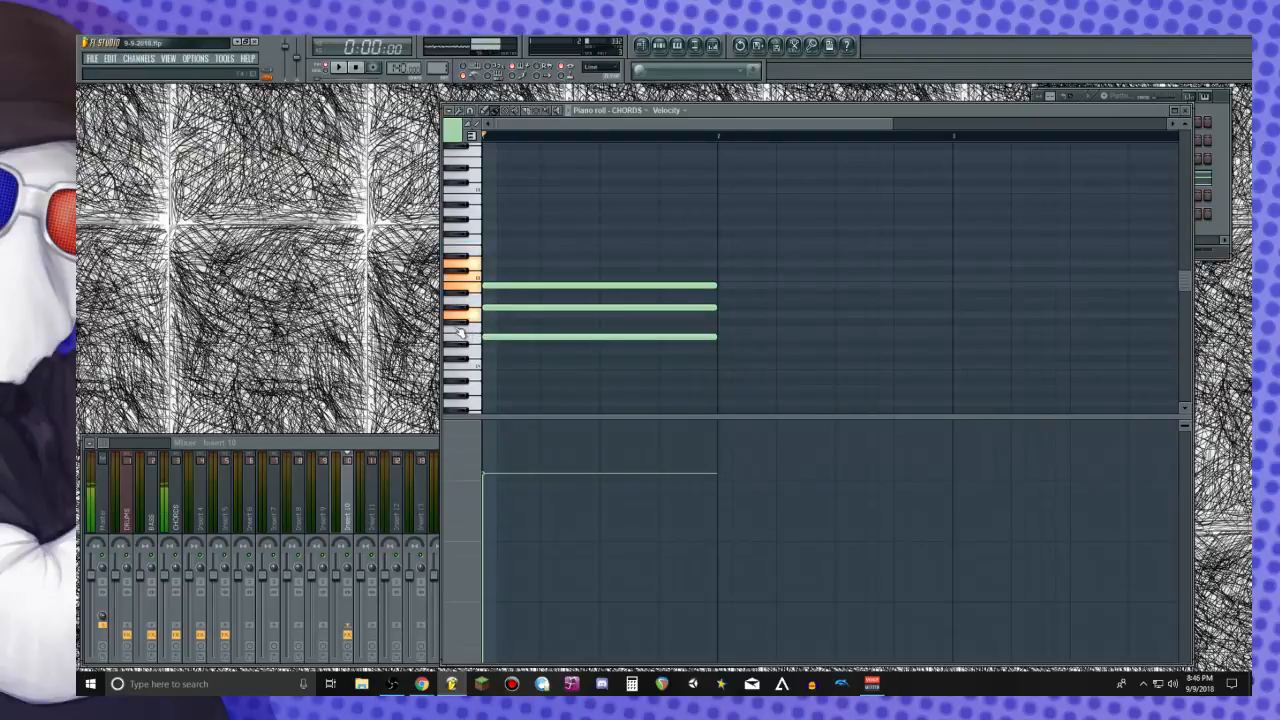
pyautogui.click(725, 312)
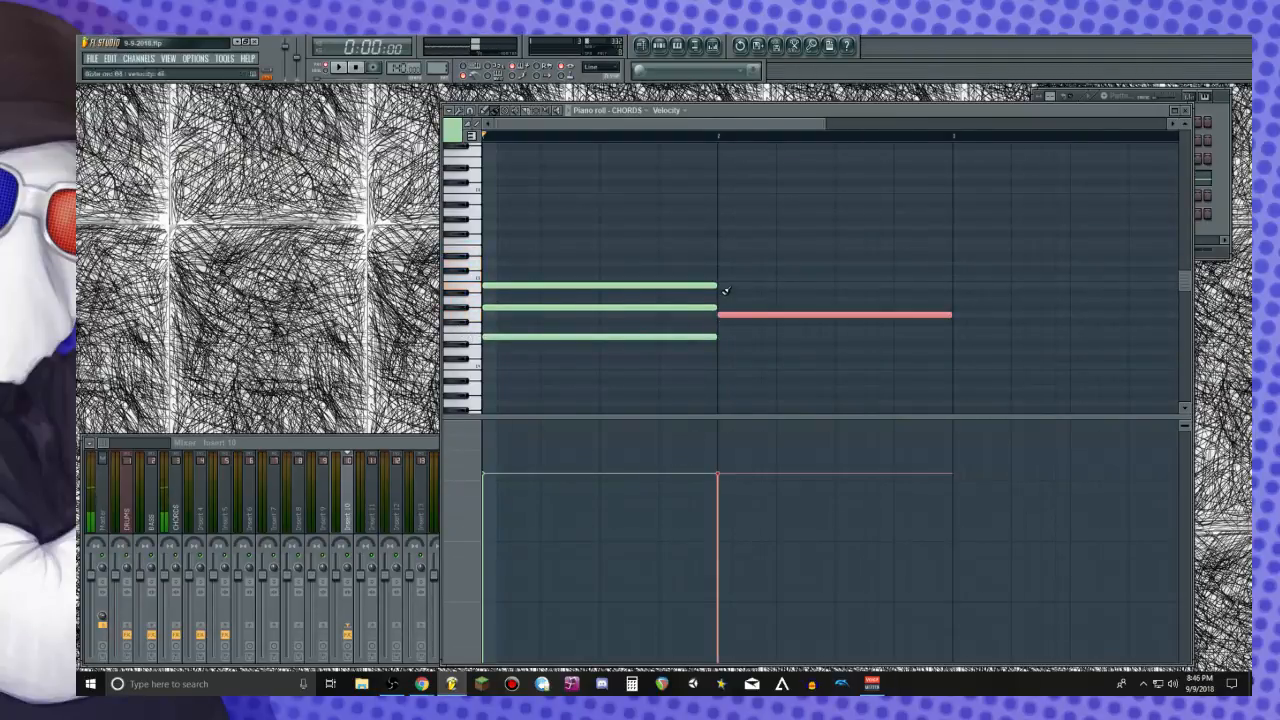
pyautogui.click(721, 287)
pyautogui.click(721, 262)
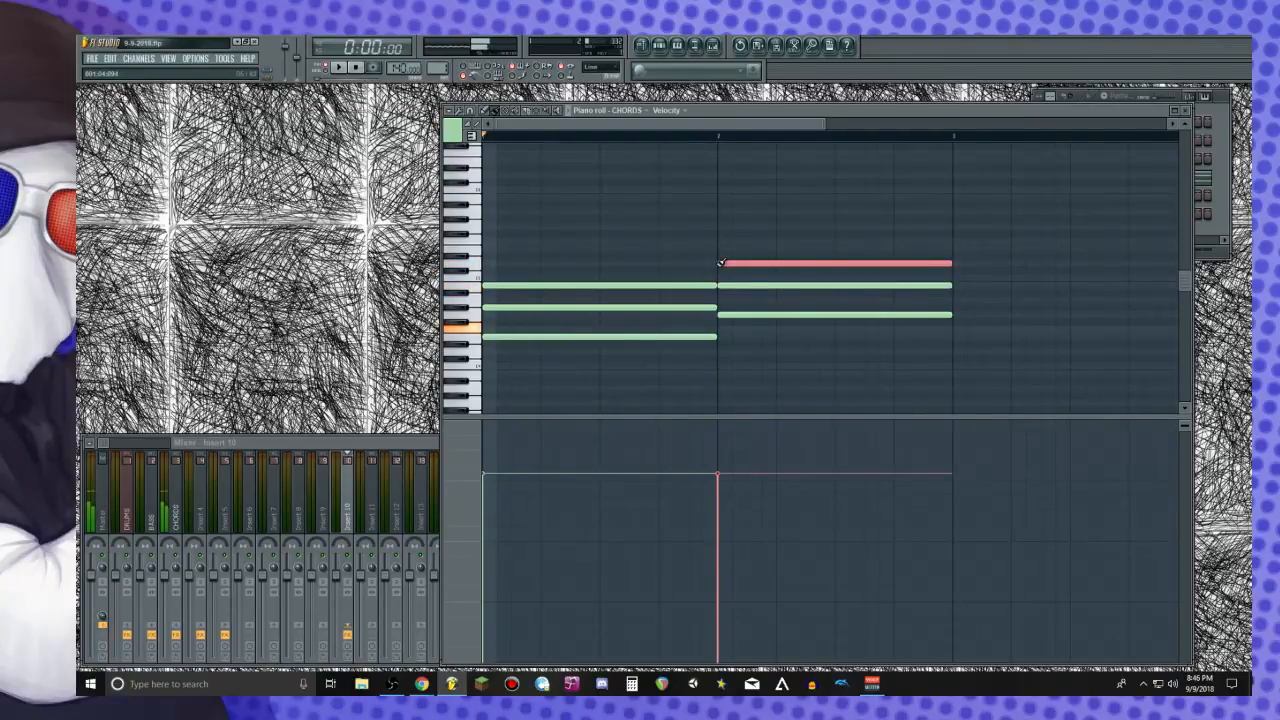
# Draw a full-bar F–A–C chord in bar 3, leaving no stray note above it
pyautogui.press('v')
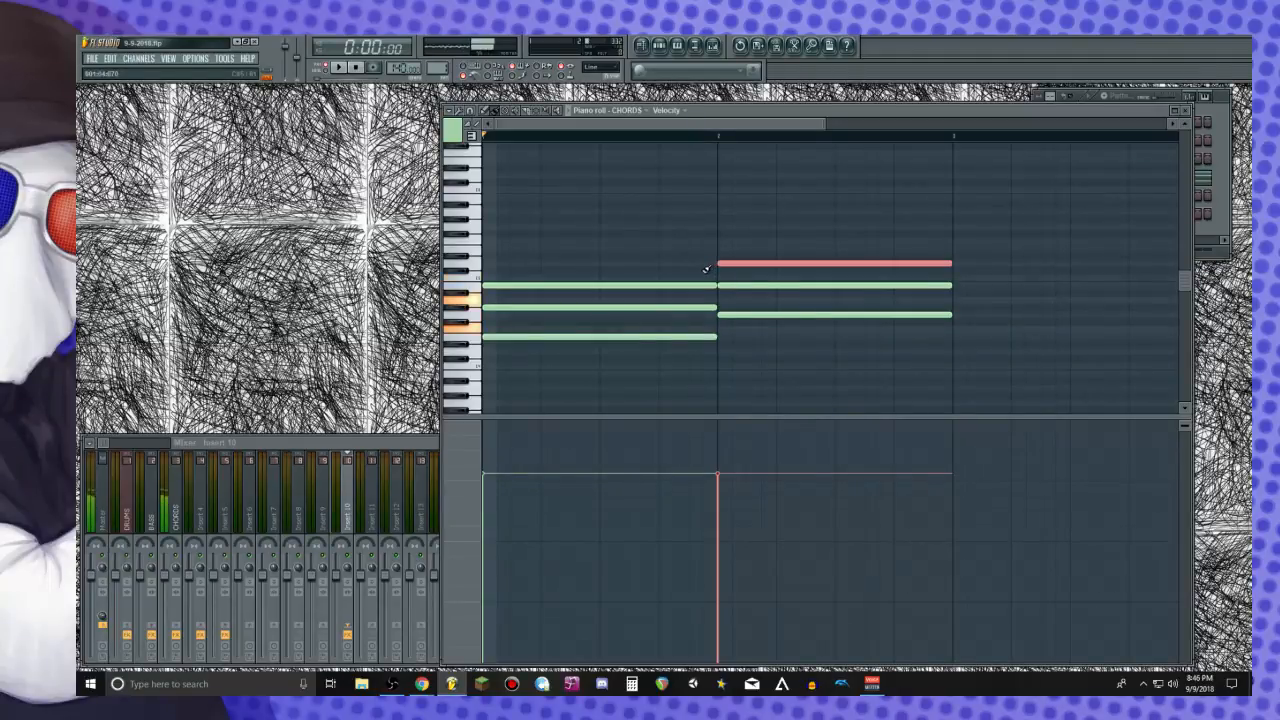
pyautogui.click(962, 279)
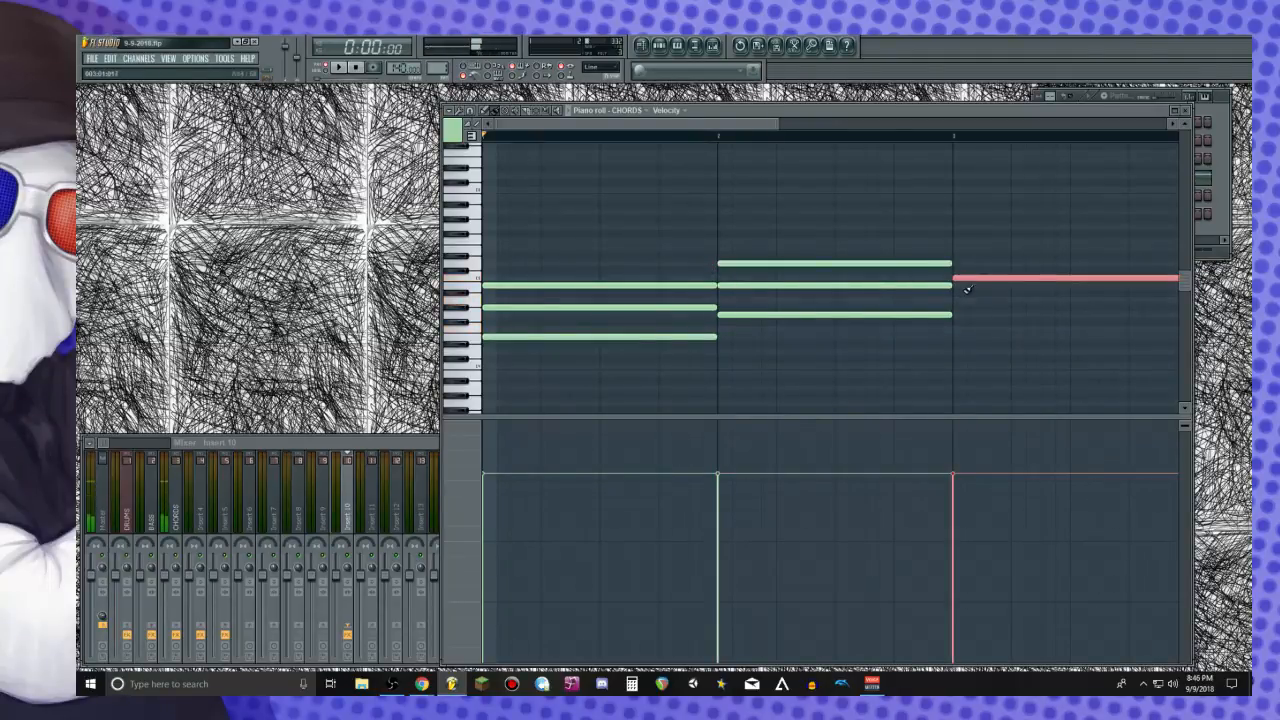
pyautogui.click(958, 299)
pyautogui.click(956, 329)
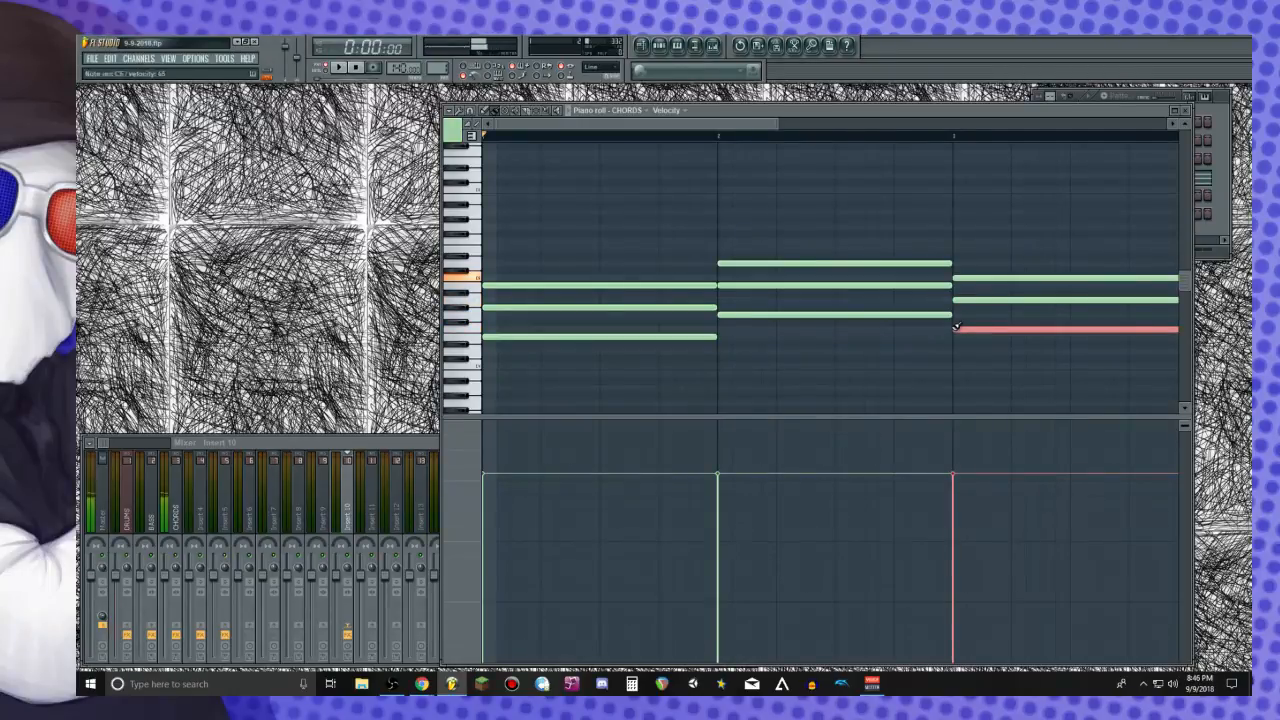
pyautogui.click(937, 221)
pyautogui.rightClick(937, 221)
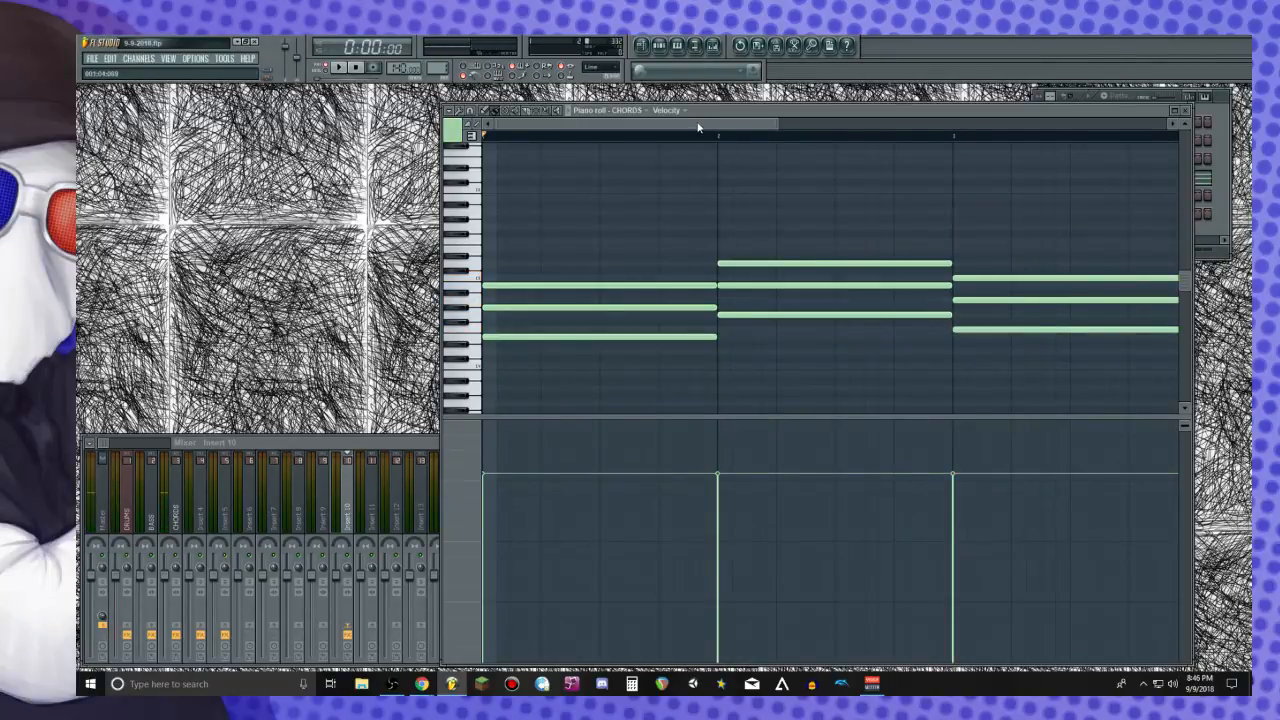
# Copy the E–G#–B chord from bar 1 into bar 4
pyautogui.moveTo(608, 277); pyautogui.dragTo(628, 338)
pyautogui.moveTo(600, 126); pyautogui.dragTo(886, 157)
pyautogui.hscroll(-5, 878, 157)
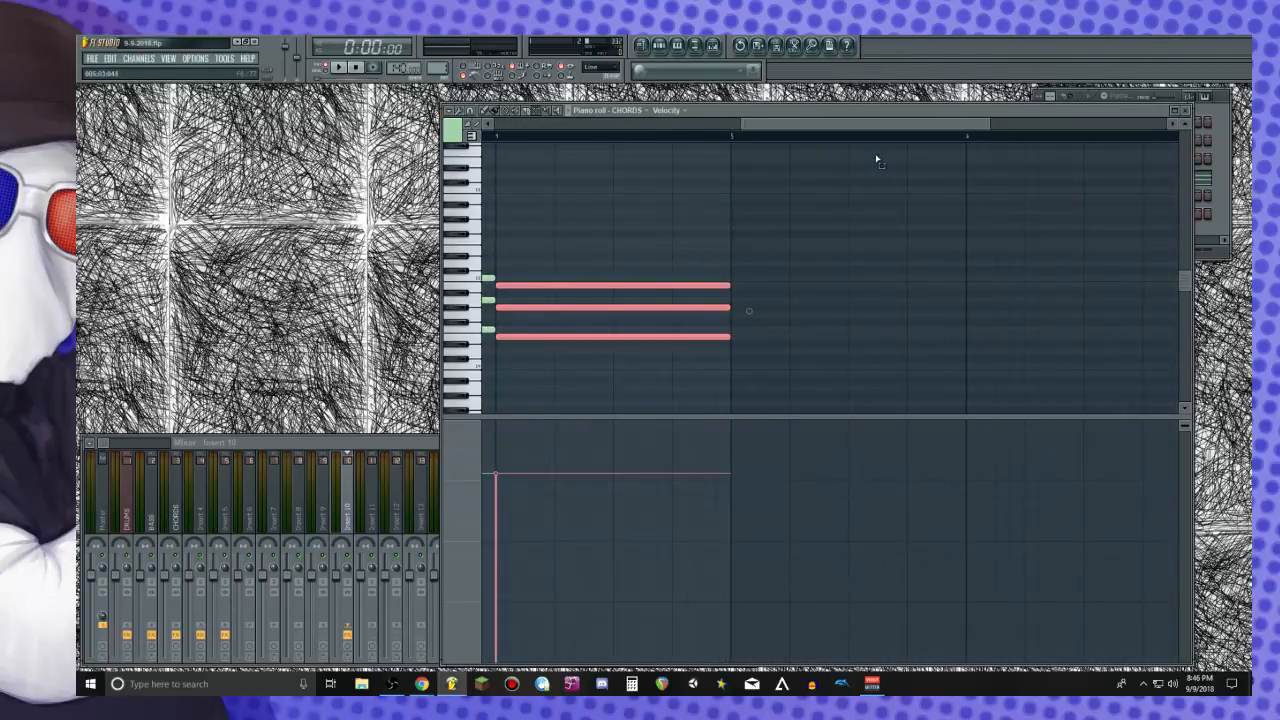
# Bring all four bars of the CHORDS piano roll into view and play back the progression
pyautogui.moveTo(800, 124); pyautogui.dragTo(257, 131)
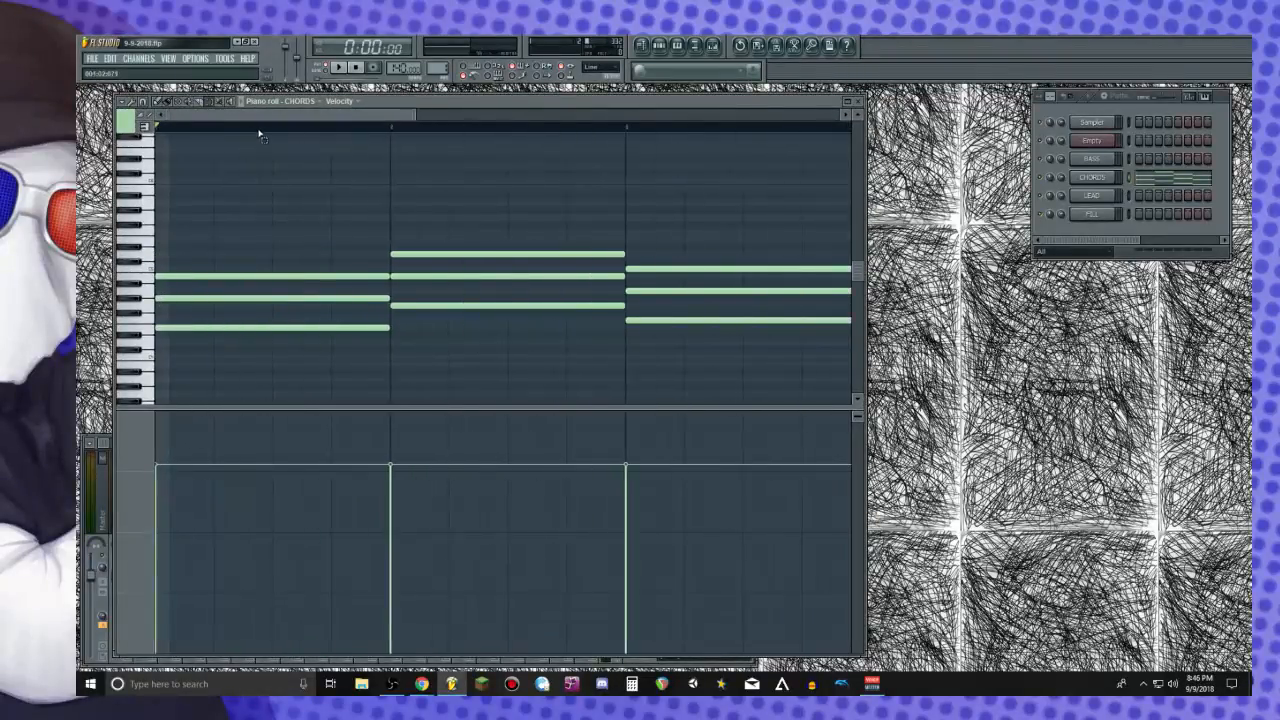
pyautogui.scroll(-2, 247, 131)
pyautogui.press('space')
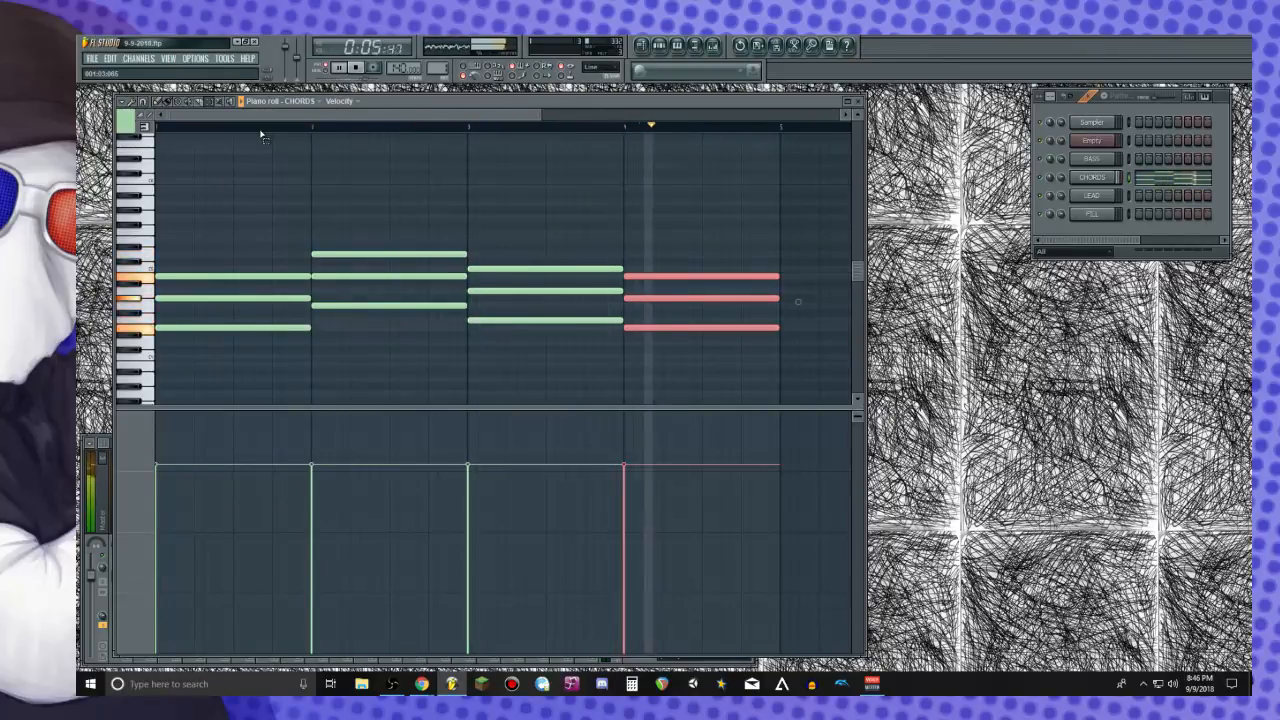
pyautogui.press('space')
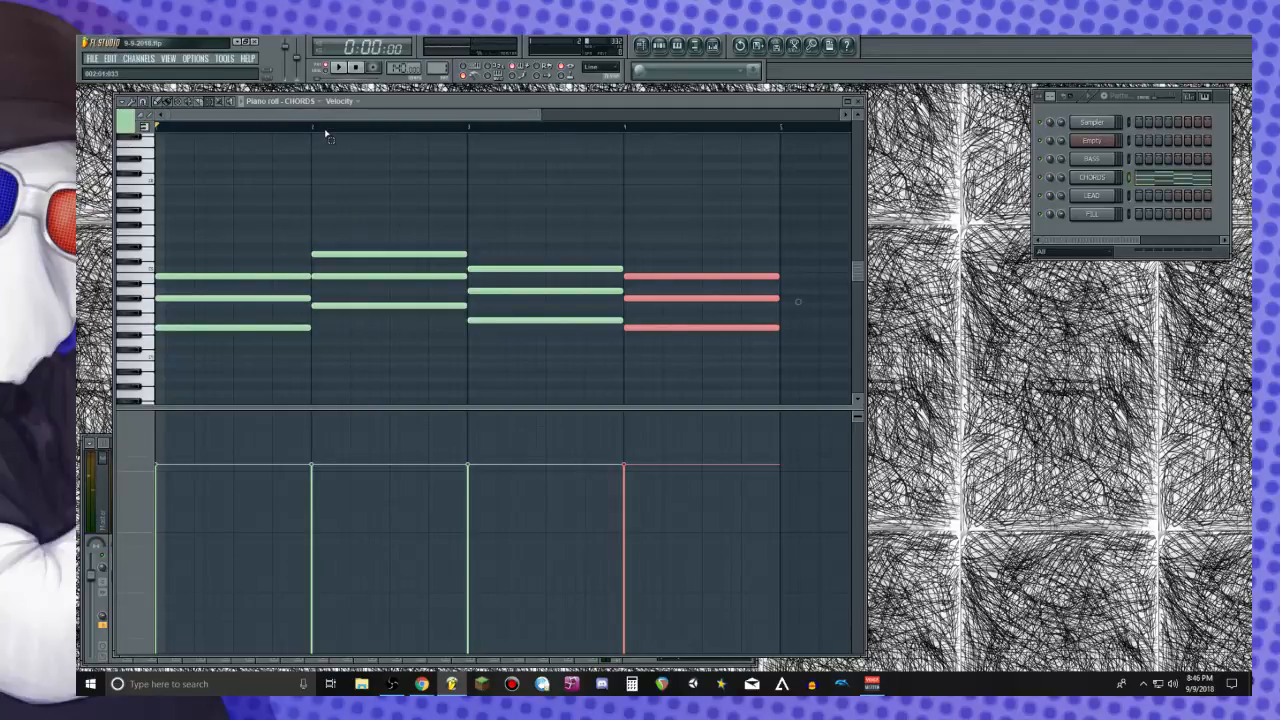
# Transpose the F–A–C chord in bar 3 up to B–D#–F#
pyautogui.click(603, 206)
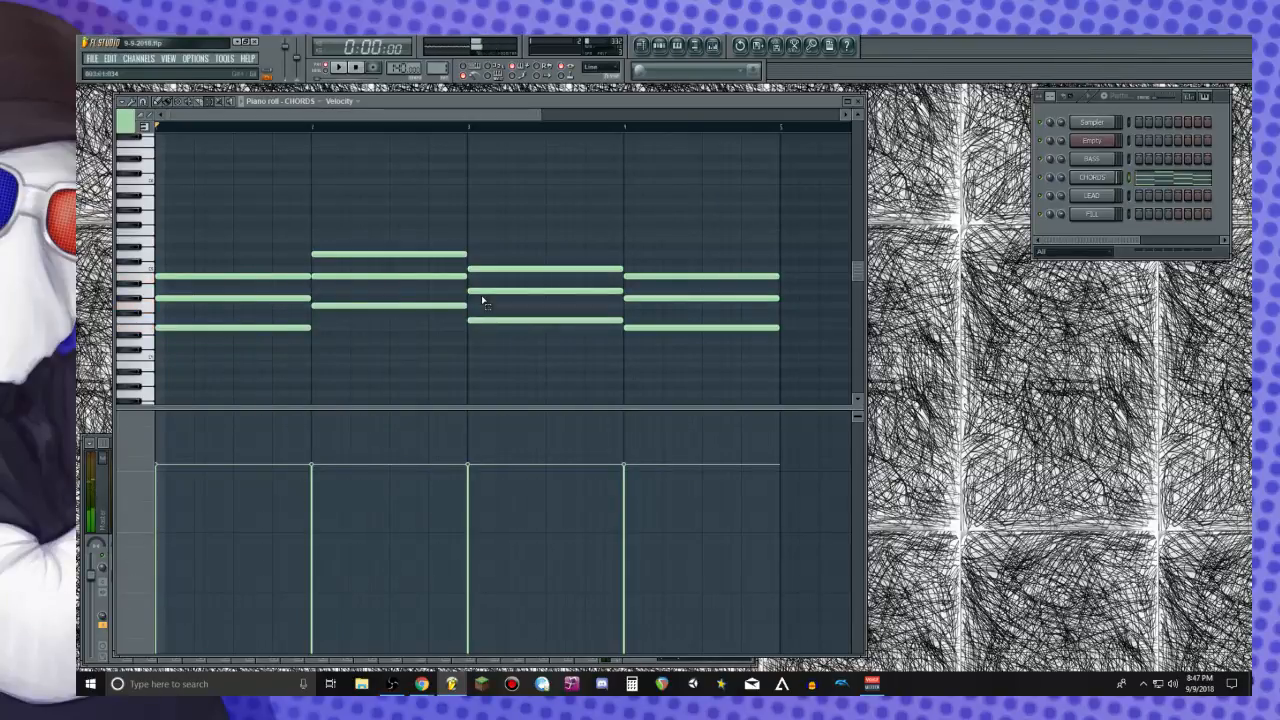
pyautogui.moveTo(508, 260); pyautogui.dragTo(530, 314)
pyautogui.moveTo(538, 246); pyautogui.dragTo(551, 380)
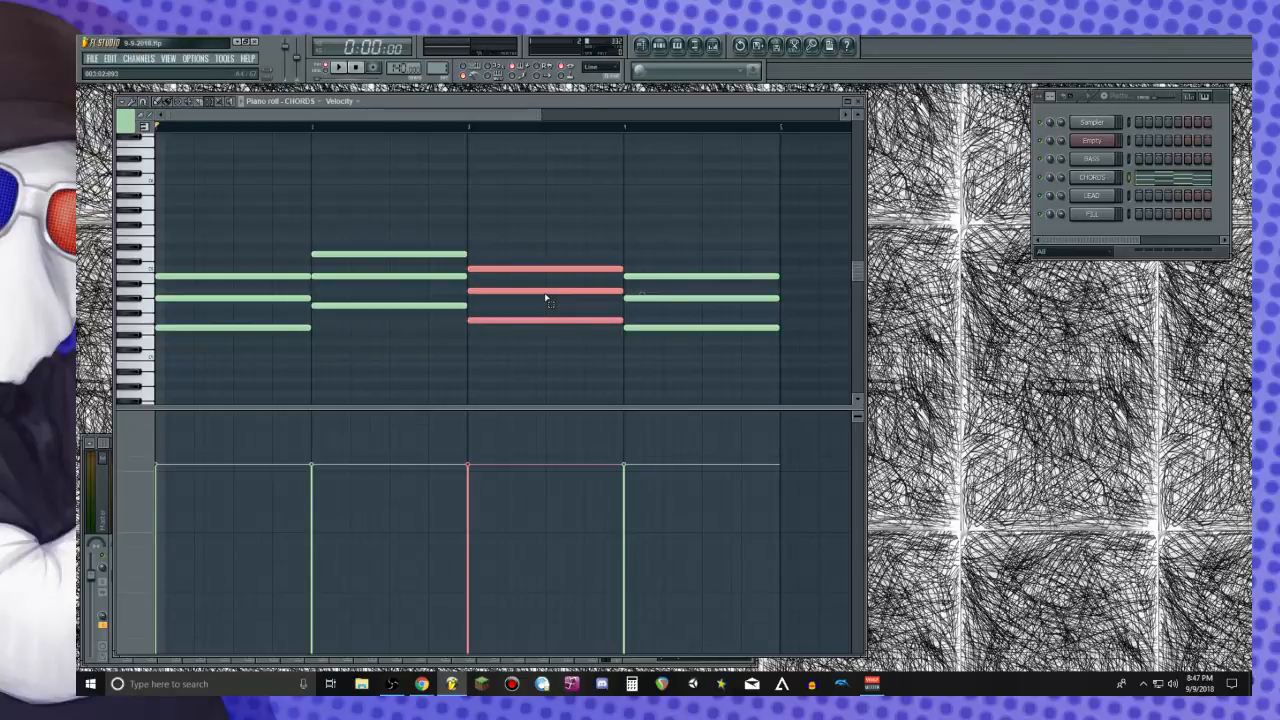
pyautogui.scroll(-3, 546, 300)
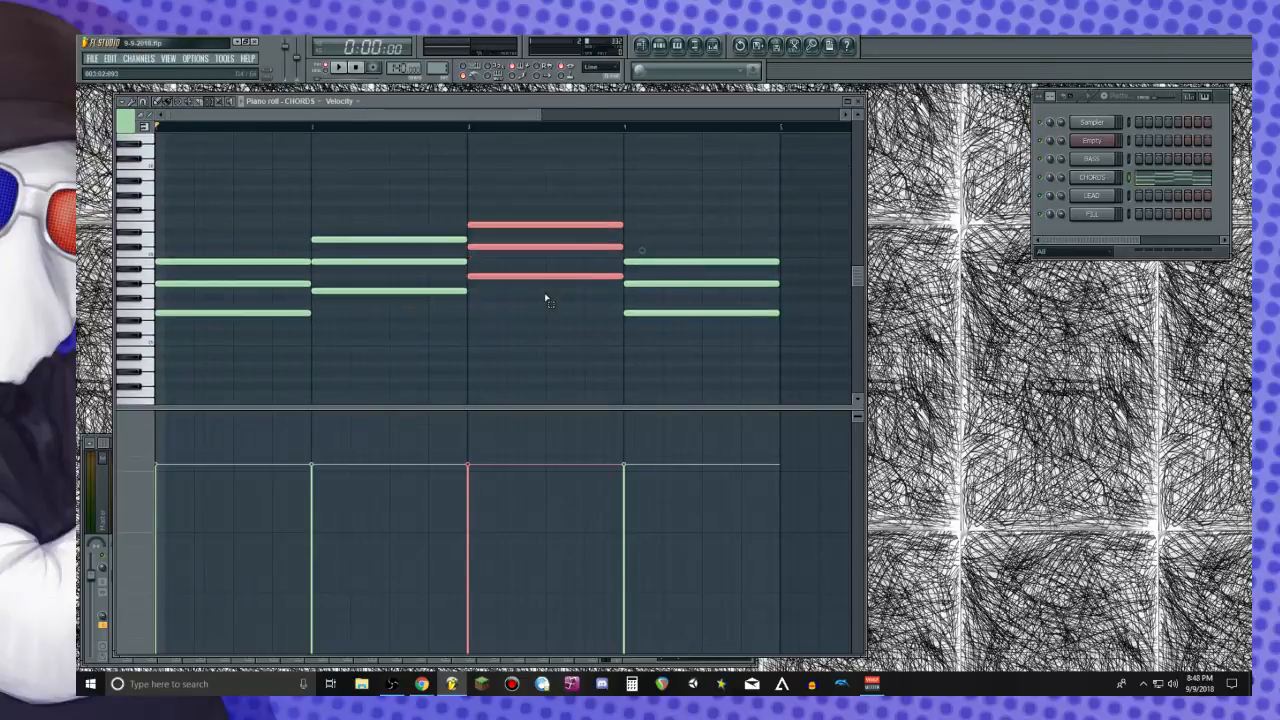
pyautogui.hotkey('shift', 'Up')
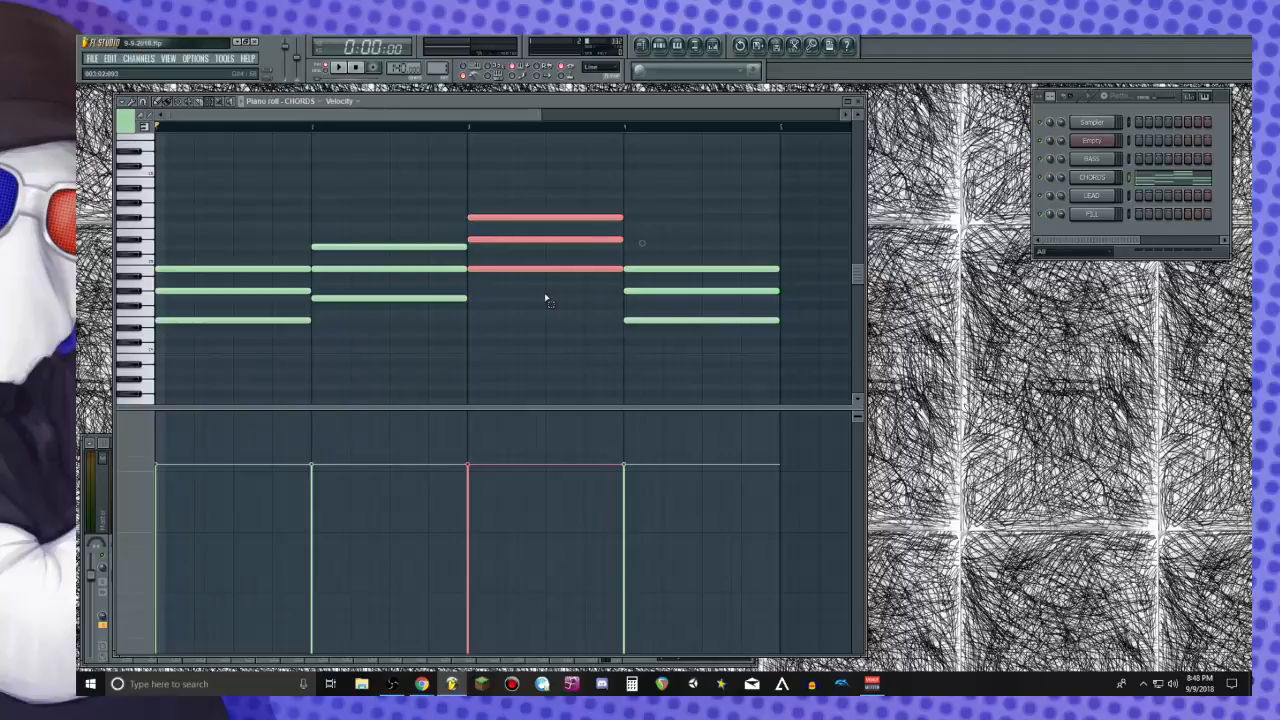
pyautogui.click(525, 162)
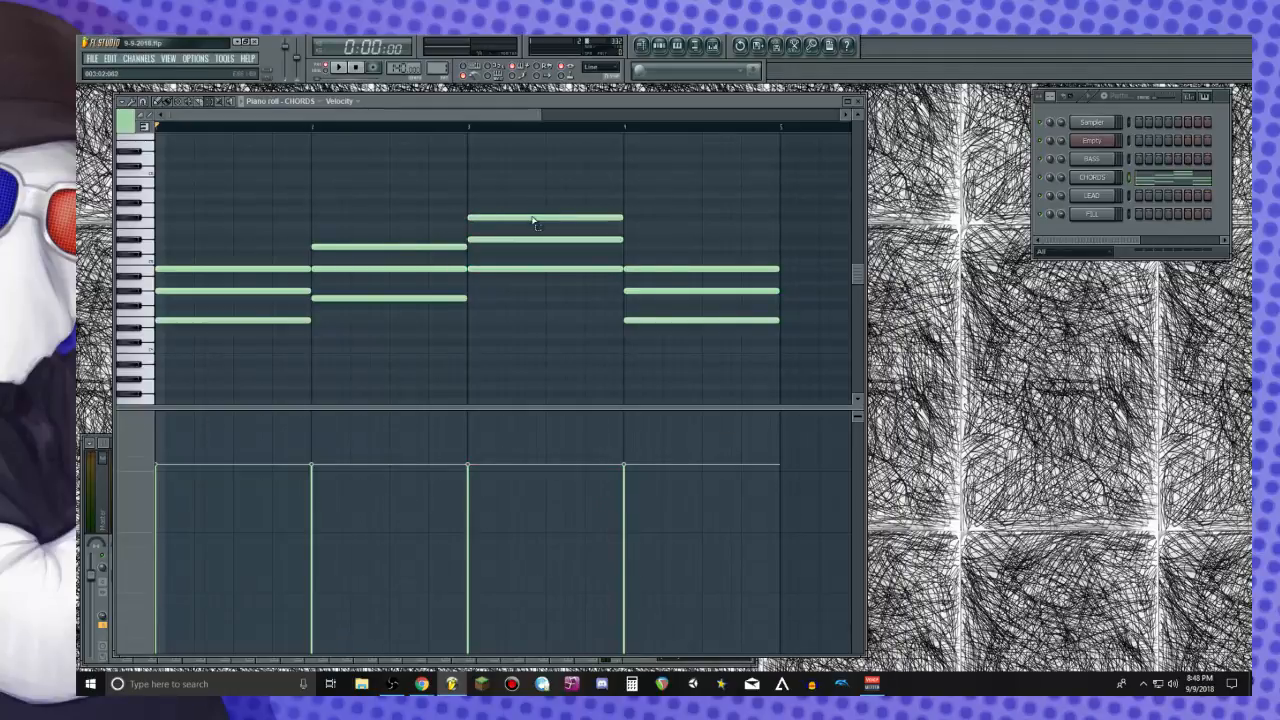
# Lower the middle and top notes of the bar 3 chord by one semitone each to form B–D–F
pyautogui.press('m')
pyautogui.click(590, 241)
pyautogui.hotkey('shift', 'Down')
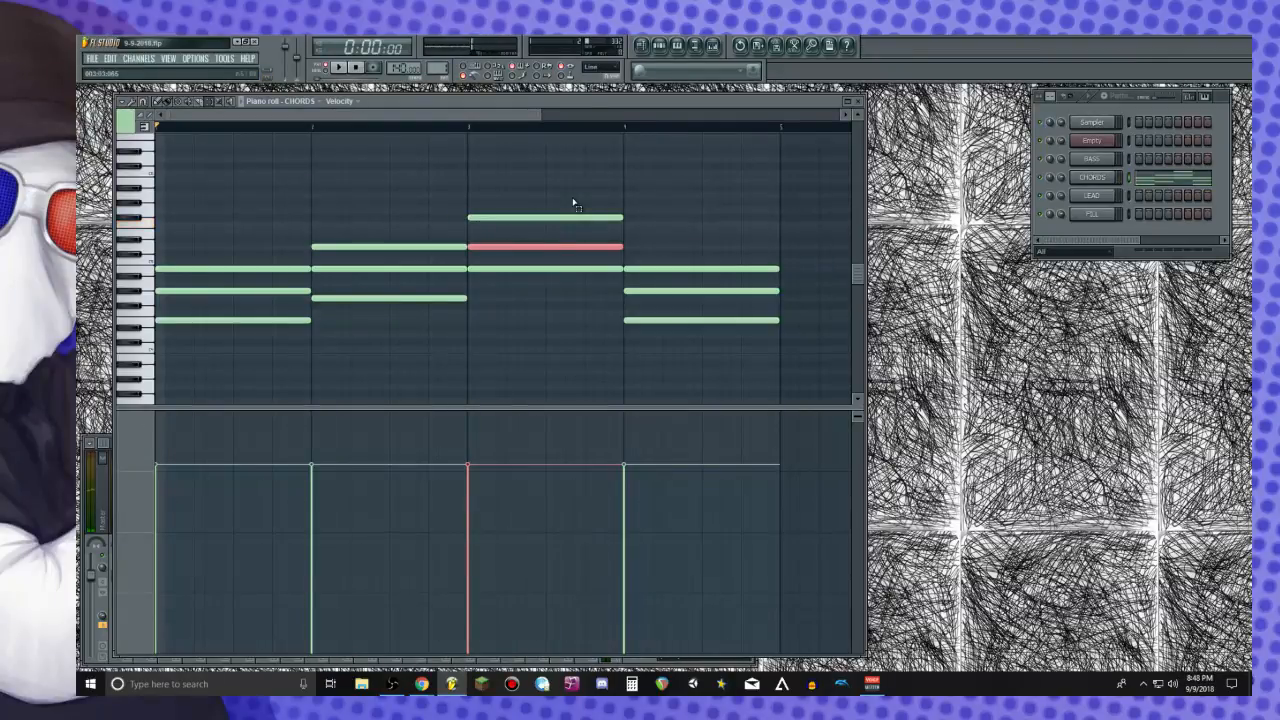
pyautogui.click(591, 219)
pyautogui.hotkey('shift', 'Down')
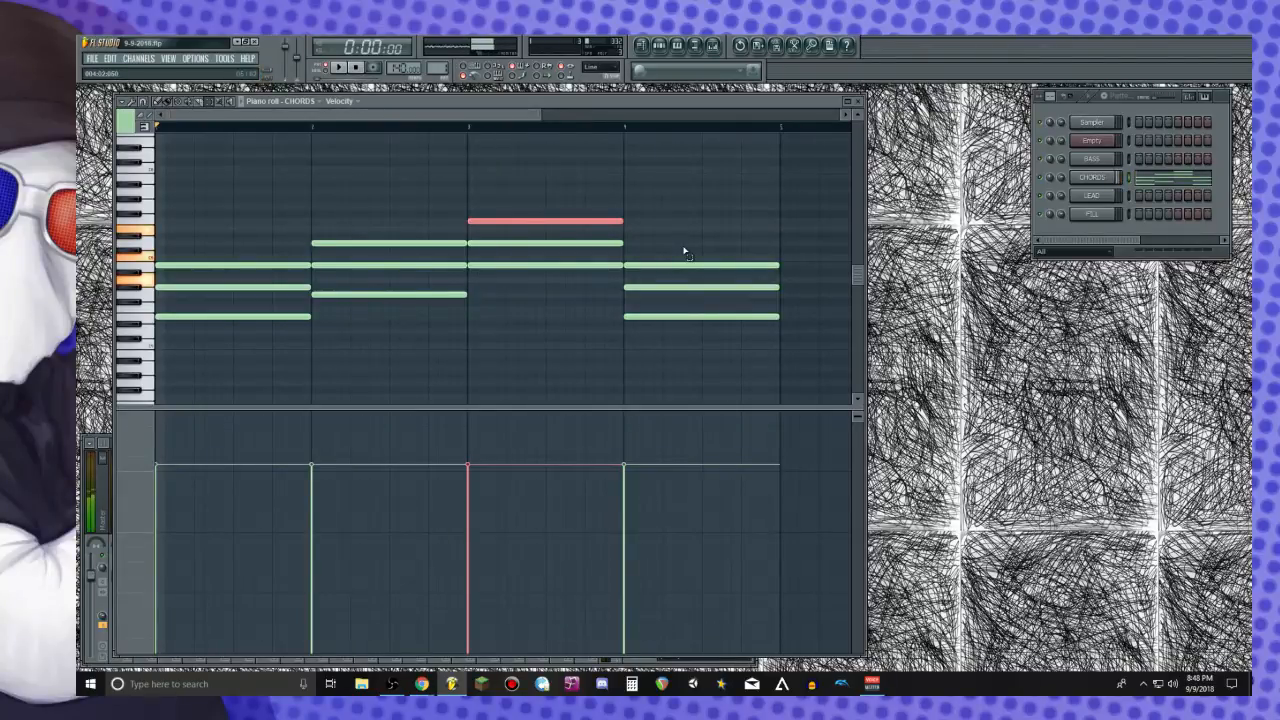
# Transpose the E–G#–B chord in bar 4 up five semitones to A–C#–E
pyautogui.moveTo(685, 244); pyautogui.dragTo(712, 351)
pyautogui.press('Up')
pyautogui.press('Up')
pyautogui.press('Up')
pyautogui.press('Up')
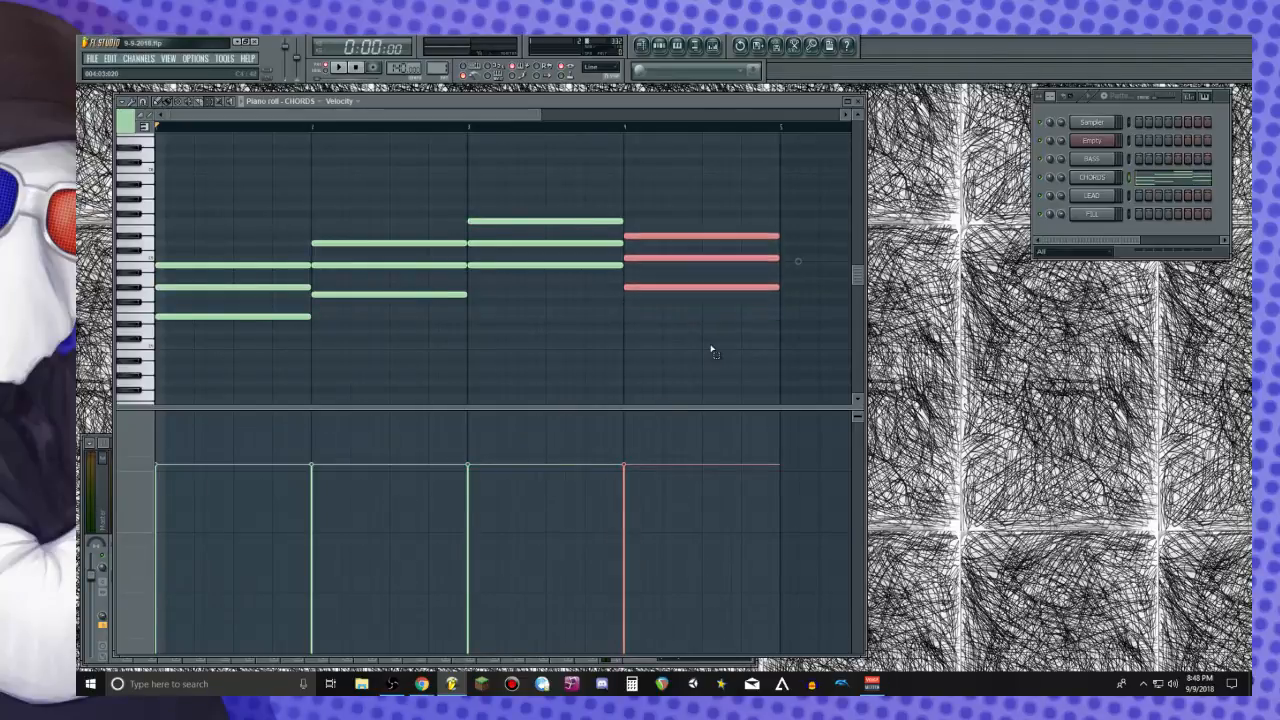
pyautogui.press('Up')
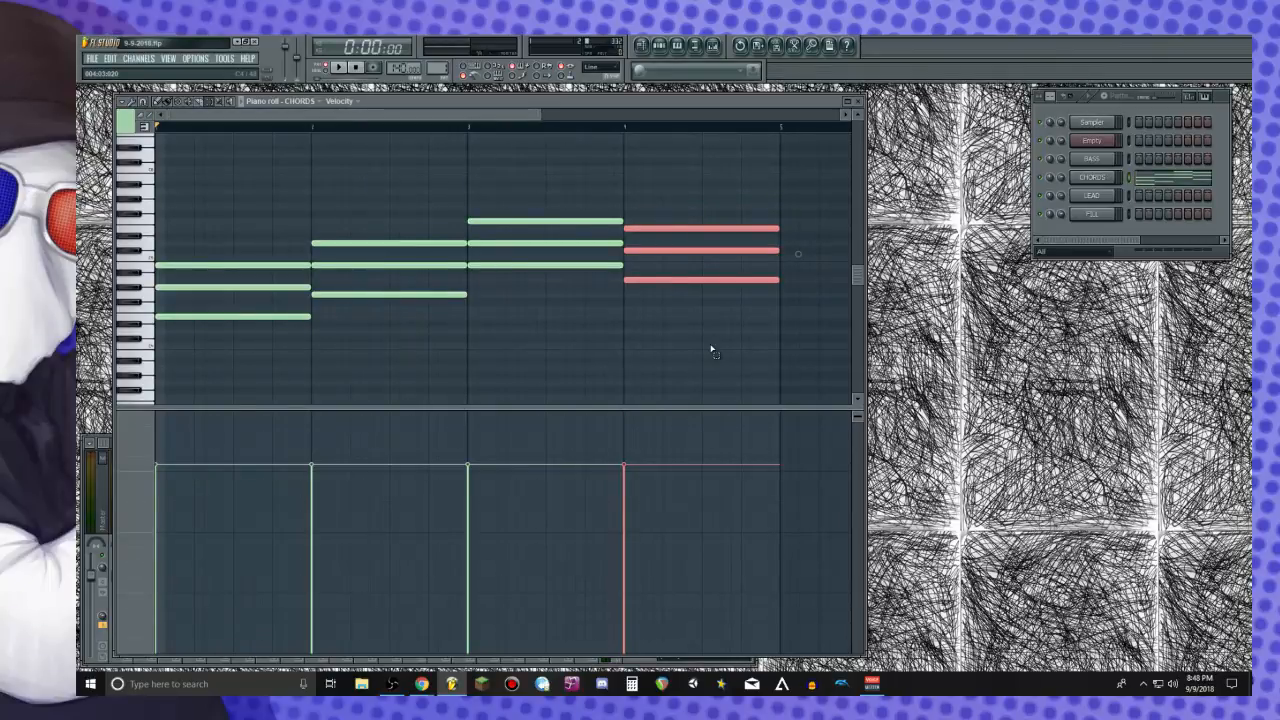
# Turn the bar 4 chord into A–C–E by lowering its middle note to C, and play back the progression
pyautogui.moveTo(740, 203); pyautogui.dragTo(717, 257)
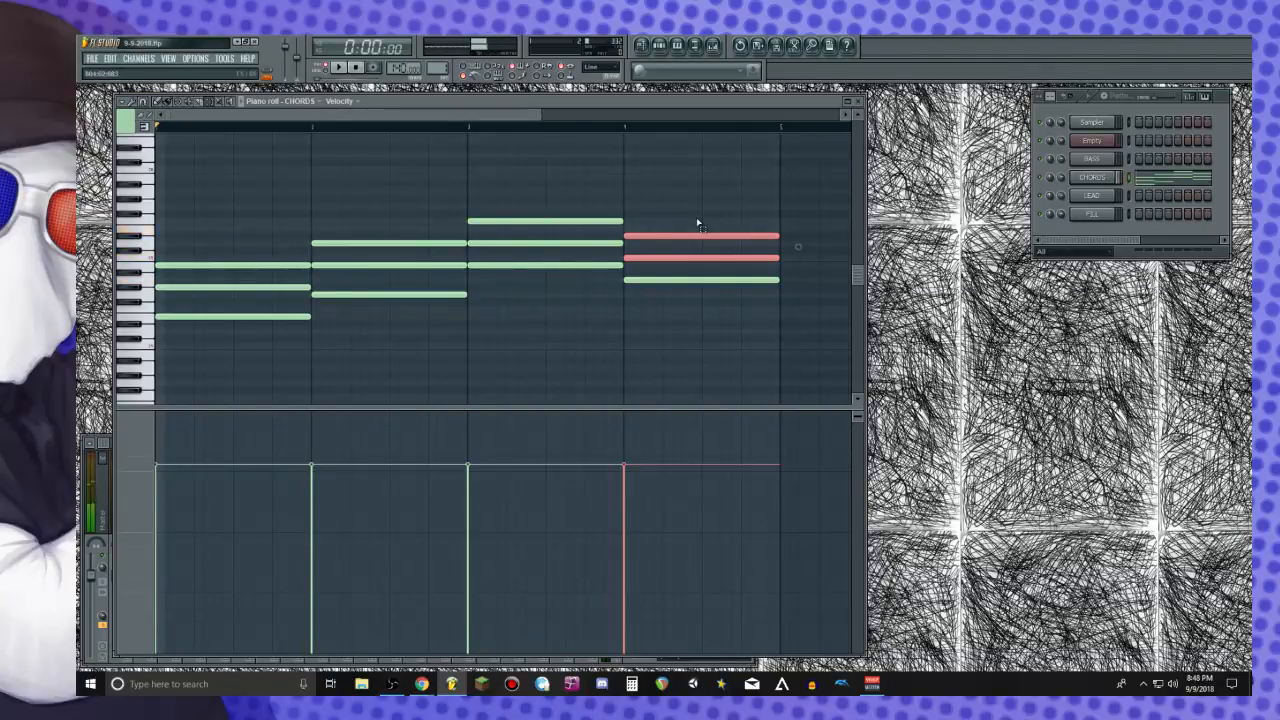
pyautogui.keyDown('ctrl'); pyautogui.click(698, 223); pyautogui.keyUp('ctrl')
pyautogui.keyDown('ctrl'); pyautogui.click(698, 236); pyautogui.keyUp('ctrl')
pyautogui.hotkey('shift', 'Up')
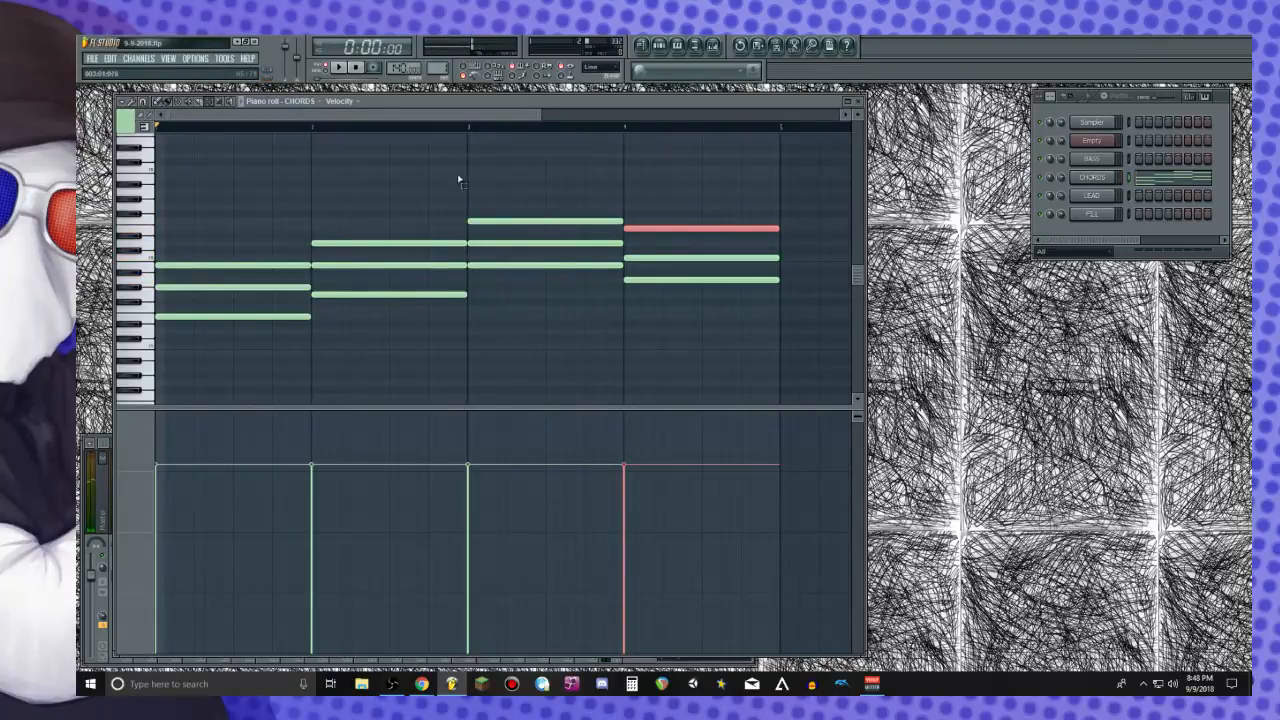
pyautogui.press('space')
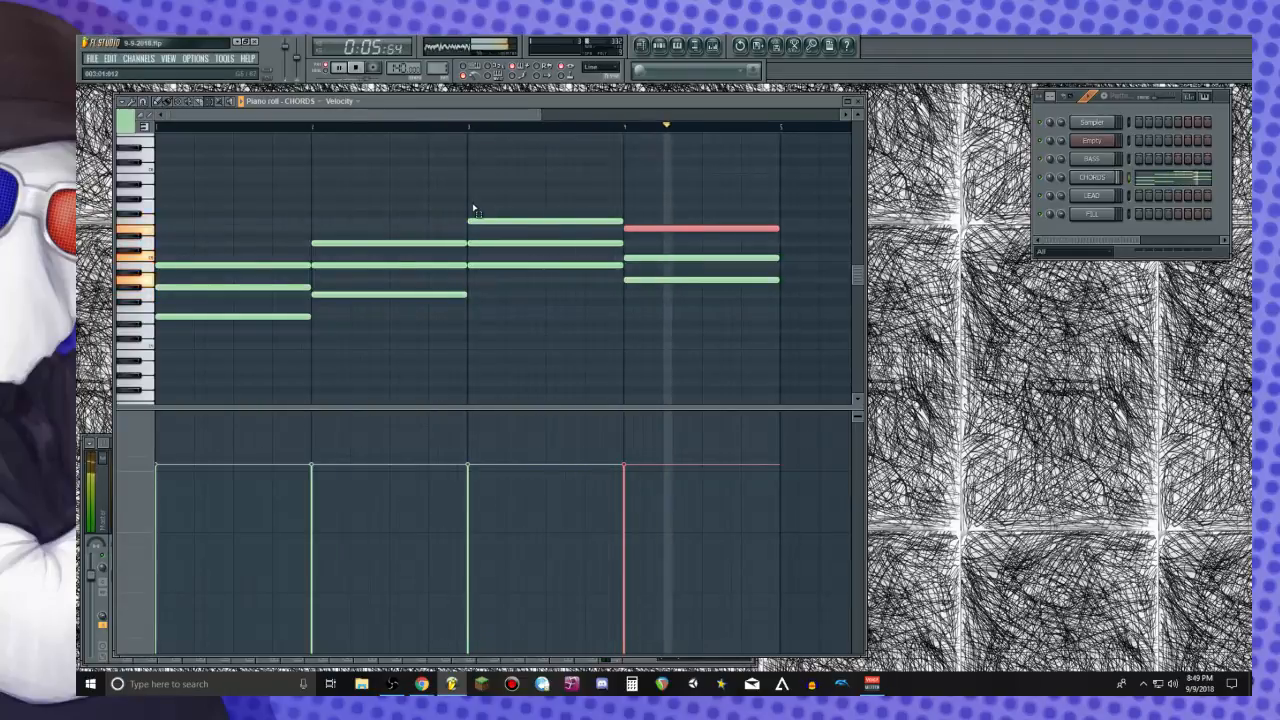
pyautogui.press('space')
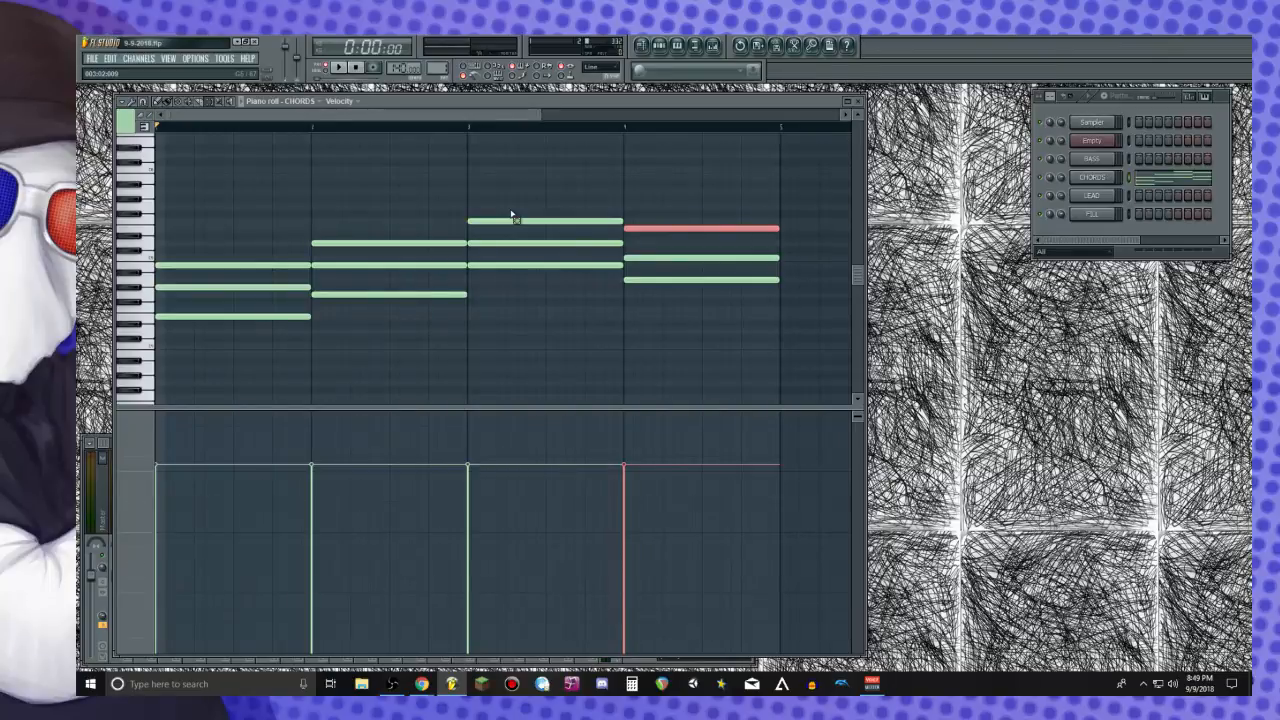
# Audition the chords G–B–D, B–D#–F#, A–C–E and A–C#–E on the CHORDS channel
pyautogui.press('b')
pyautogui.press('m')
pyautogui.press('w')
pyautogui.press('b')
pyautogui.press('m')
pyautogui.press('w')
pyautogui.press('m')
pyautogui.press('3')
pyautogui.press('5')
pyautogui.press('n')
pyautogui.press('q')
pyautogui.press('e')
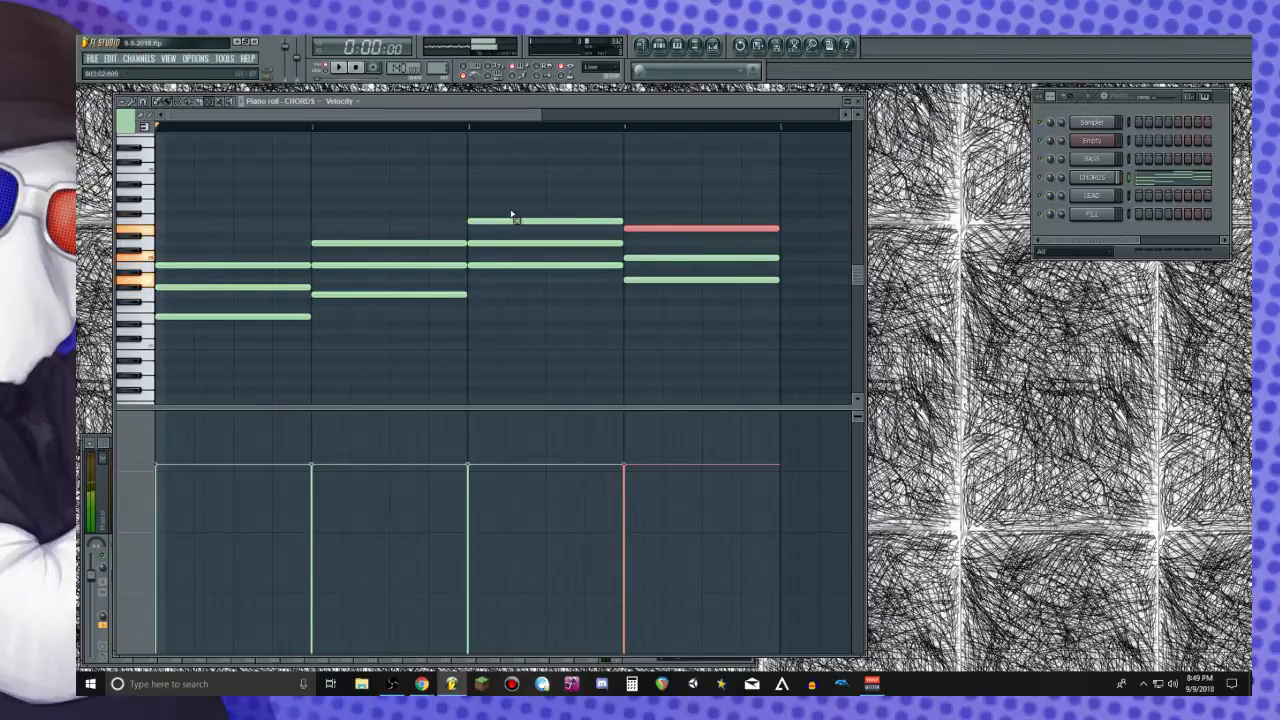
pyautogui.press('n')
pyautogui.press('2')
pyautogui.press('e')
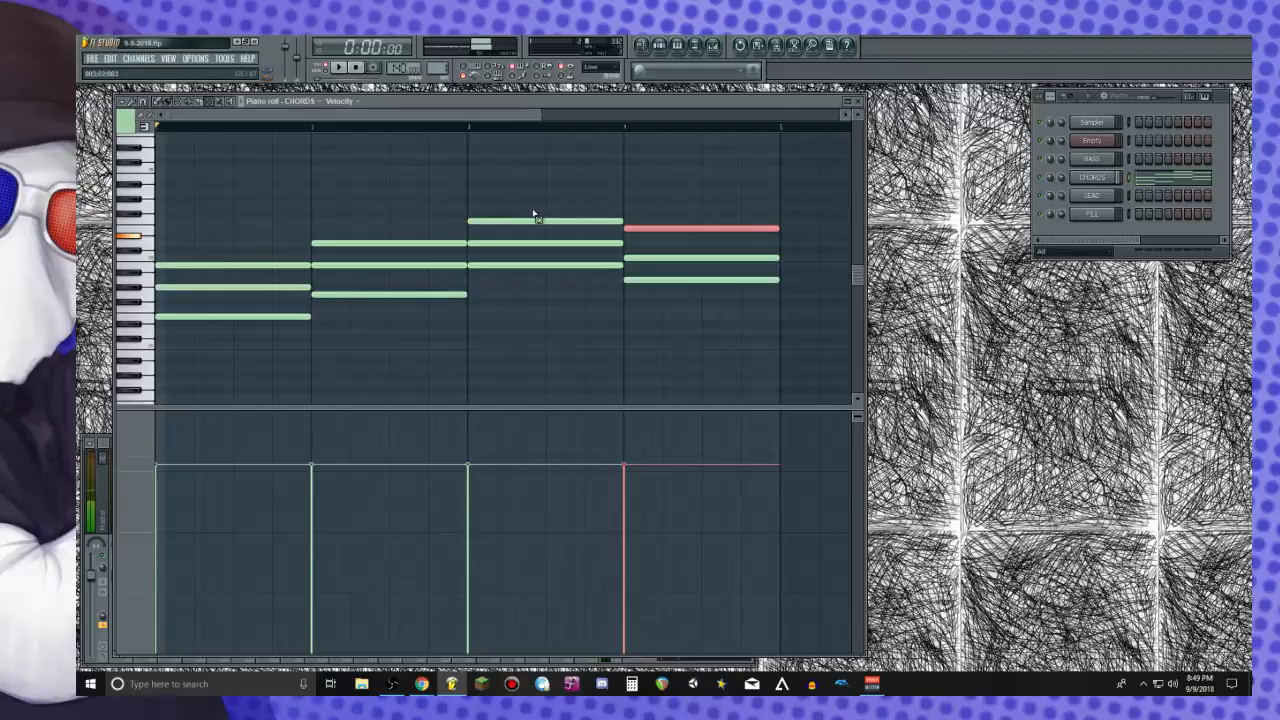
# Raise bar 3's upper two notes to D# and F# and bar 4's middle note to C#, and play back the progression
pyautogui.moveTo(533, 219); pyautogui.dragTo(538, 243)
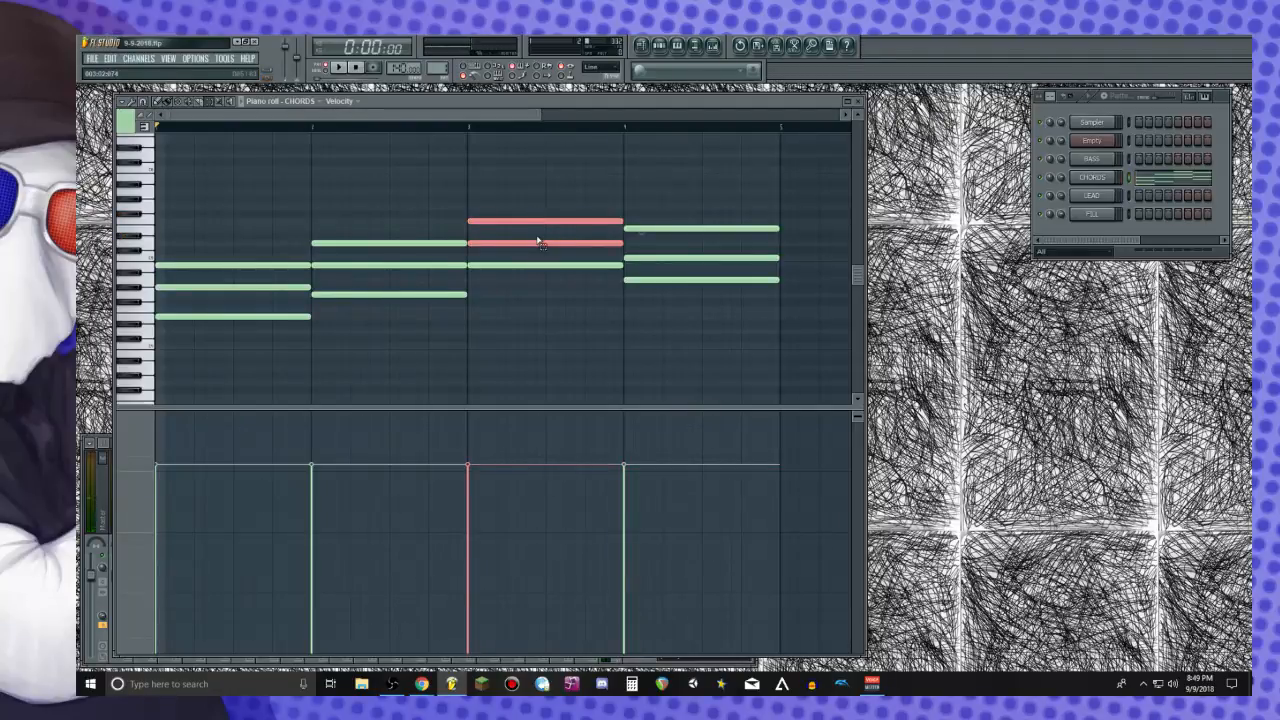
pyautogui.press('Up')
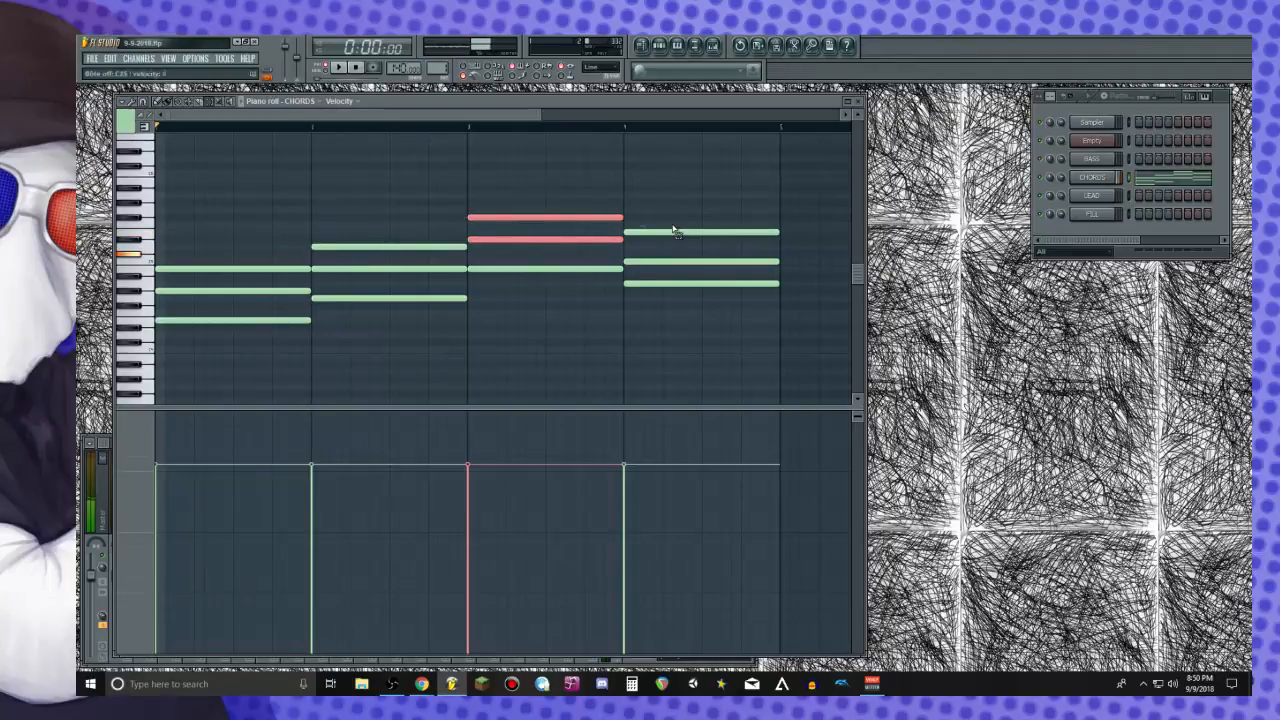
pyautogui.moveTo(650, 257); pyautogui.dragTo(681, 262)
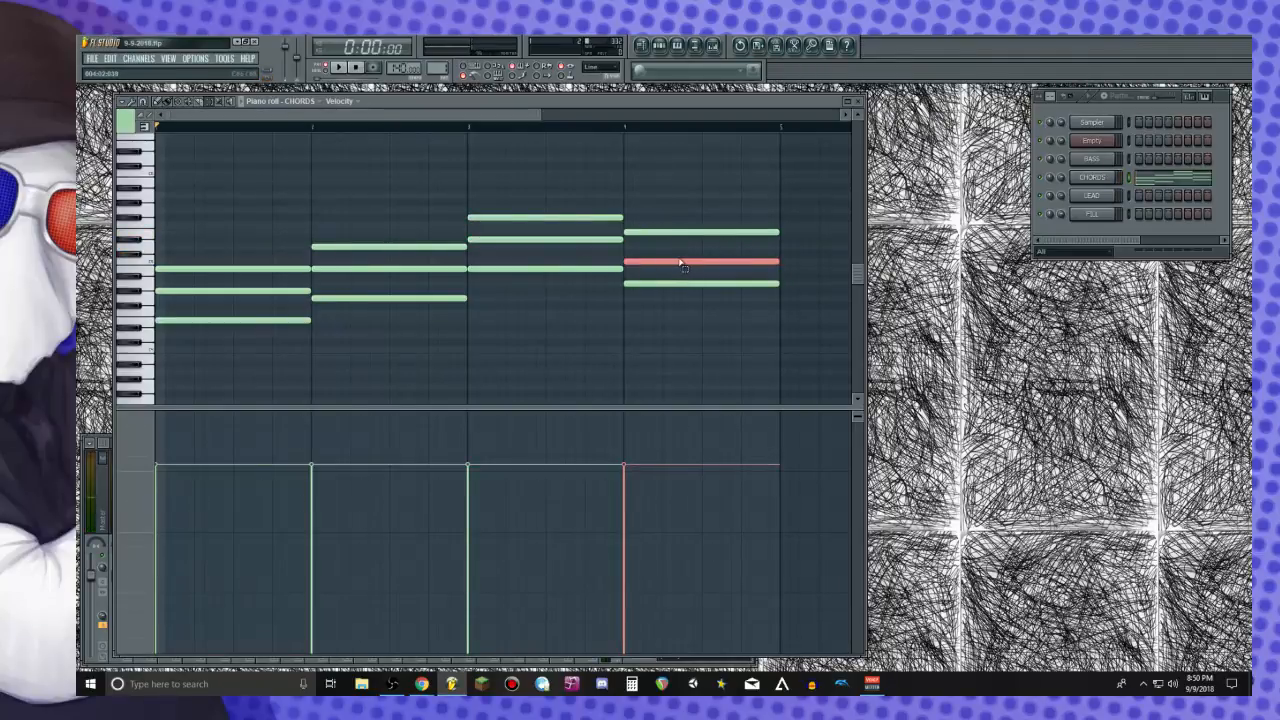
pyautogui.press('Up')
pyautogui.press('space')
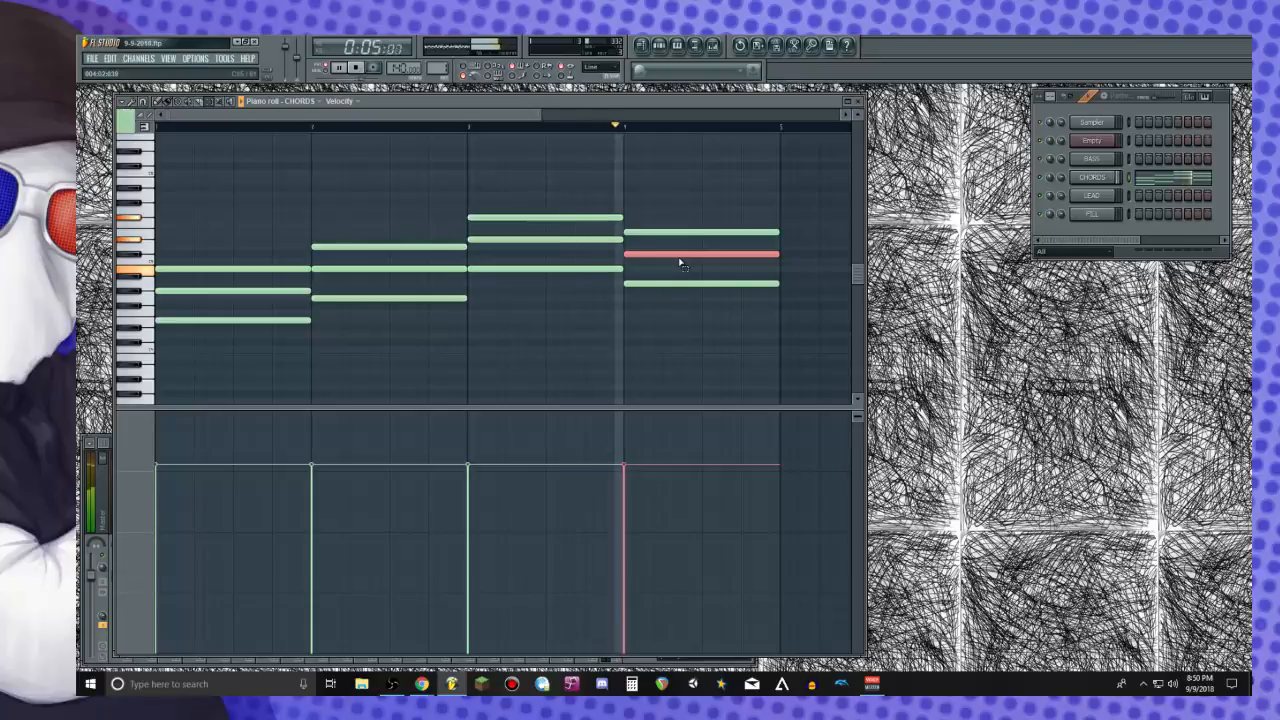
pyautogui.press('space')
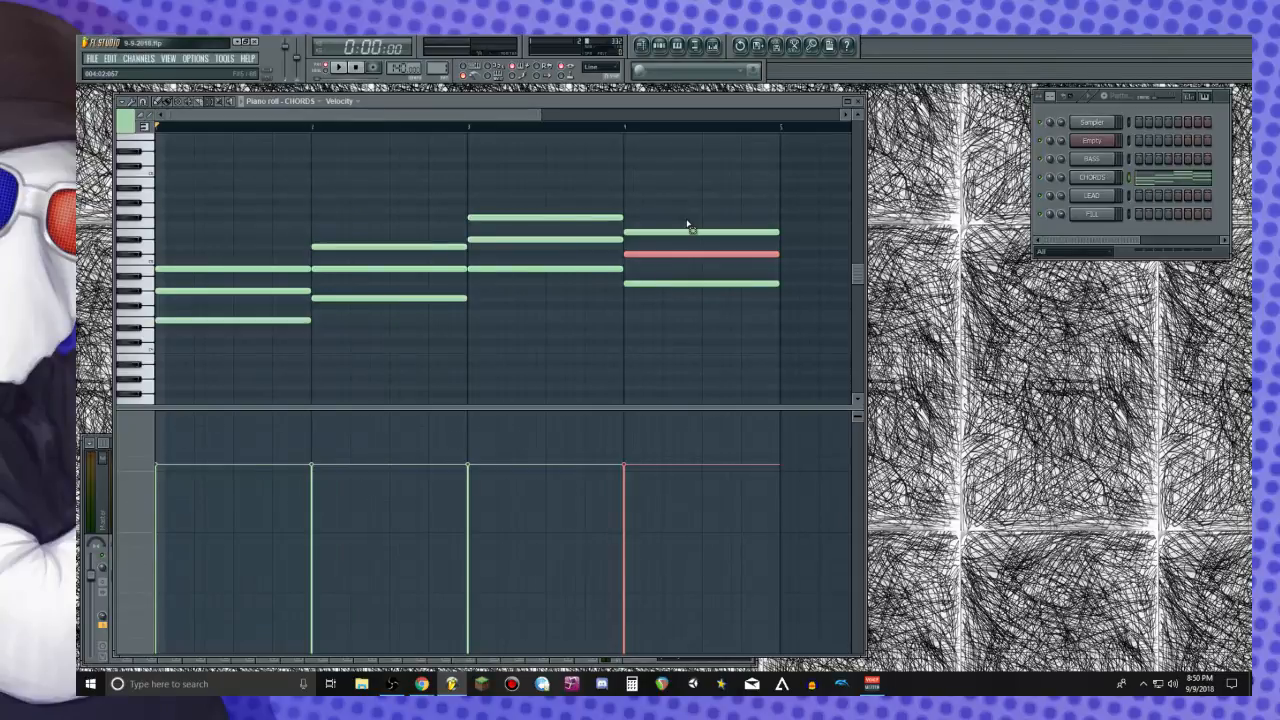
pyautogui.press('space')
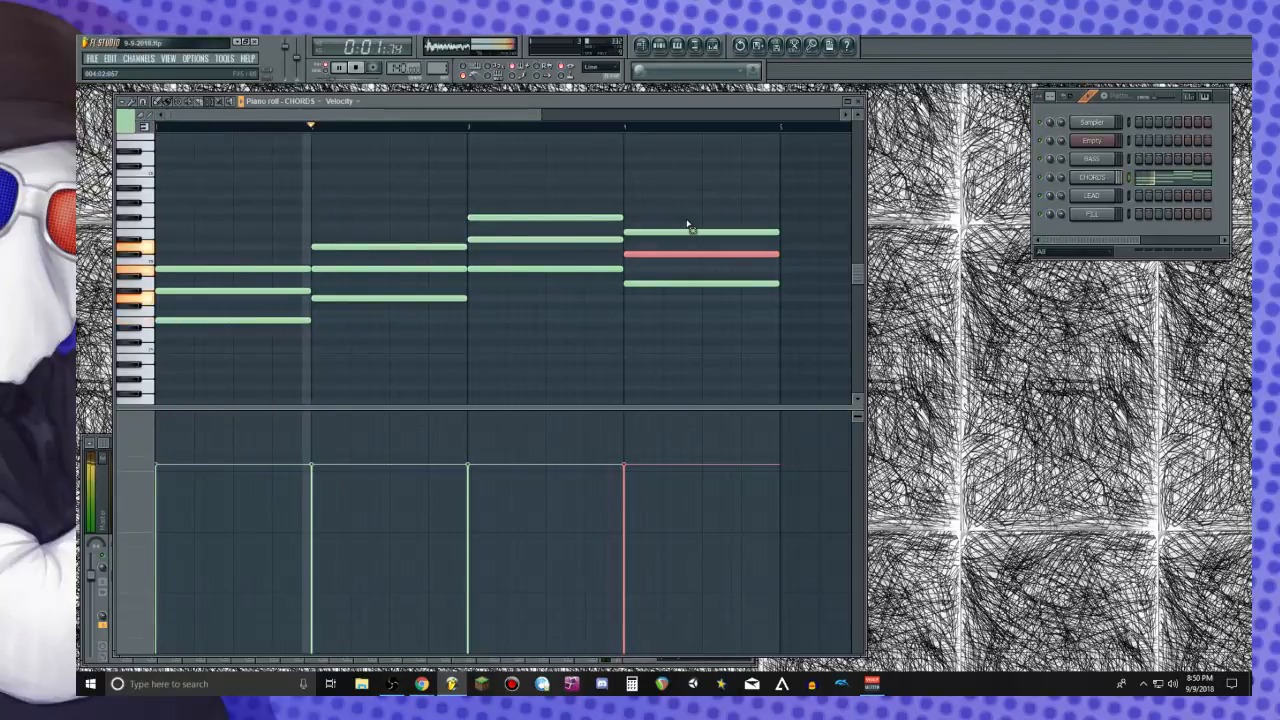
pyautogui.press('space')
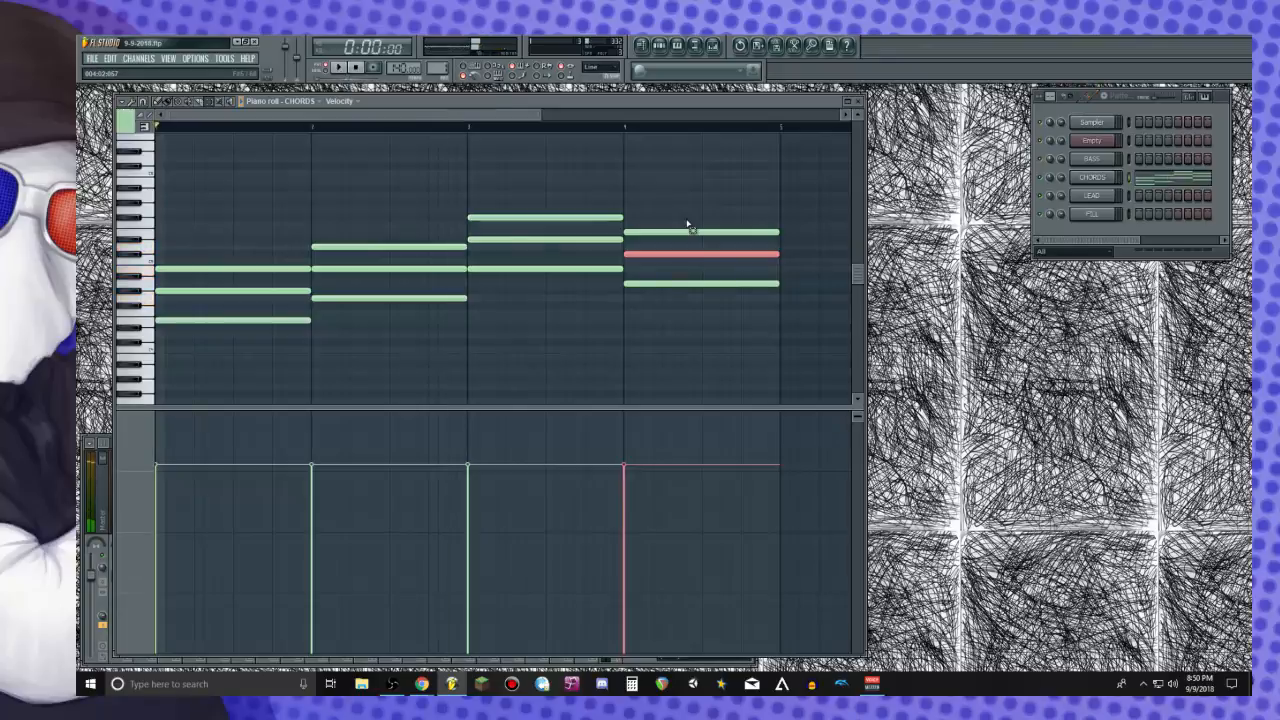
# Move the top F# of the bar 3 chord down one octave and play back the progression
pyautogui.moveTo(607, 188); pyautogui.dragTo(613, 223)
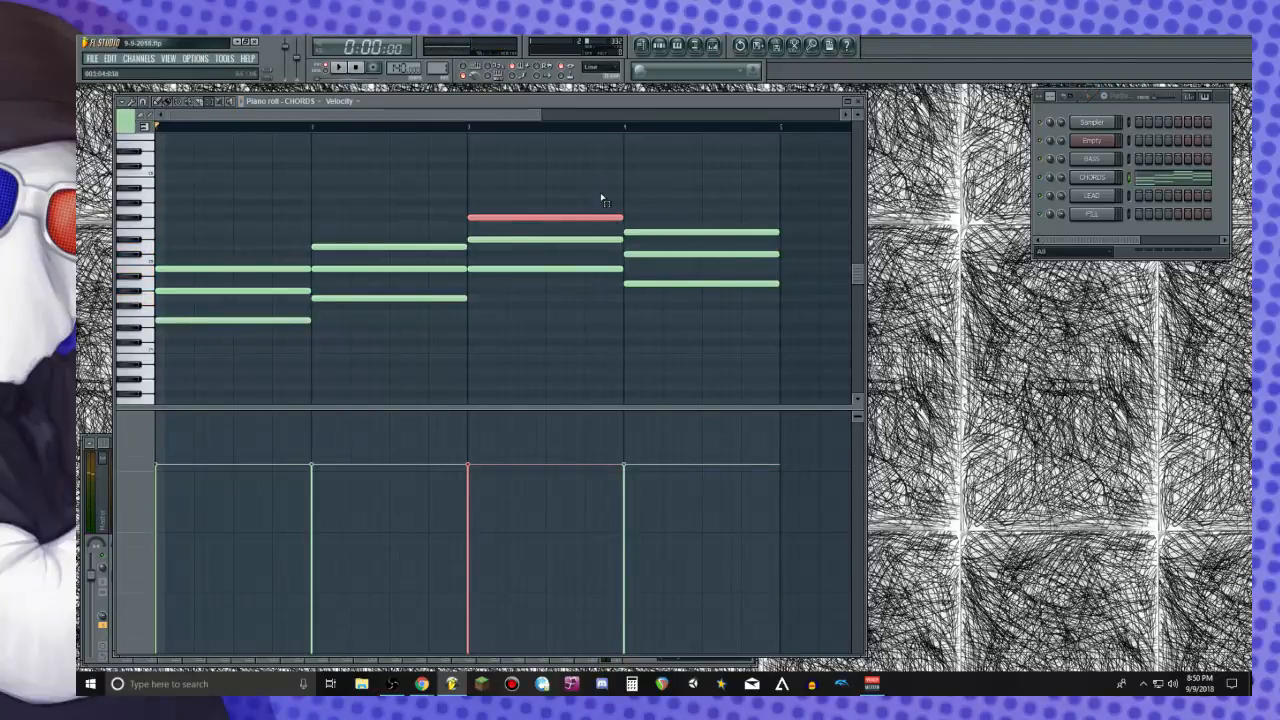
pyautogui.hotkey('ctrl', 'Down')
pyautogui.press('space')
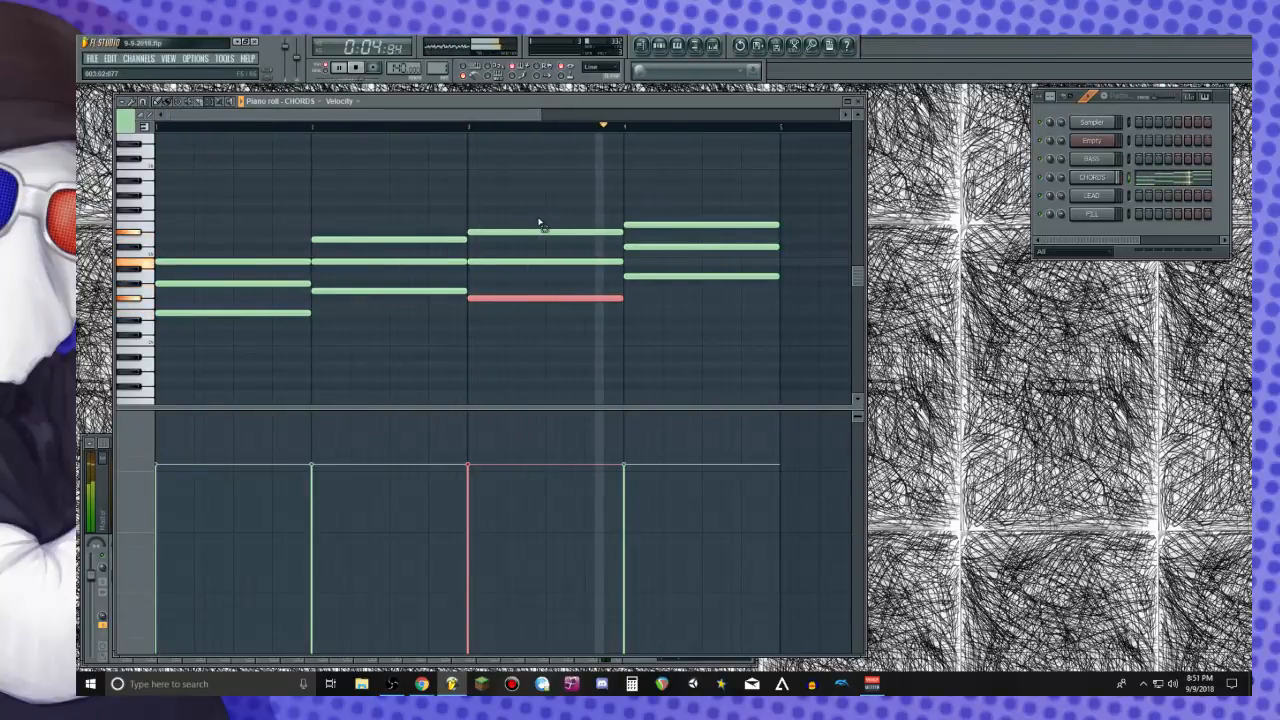
pyautogui.press('space')
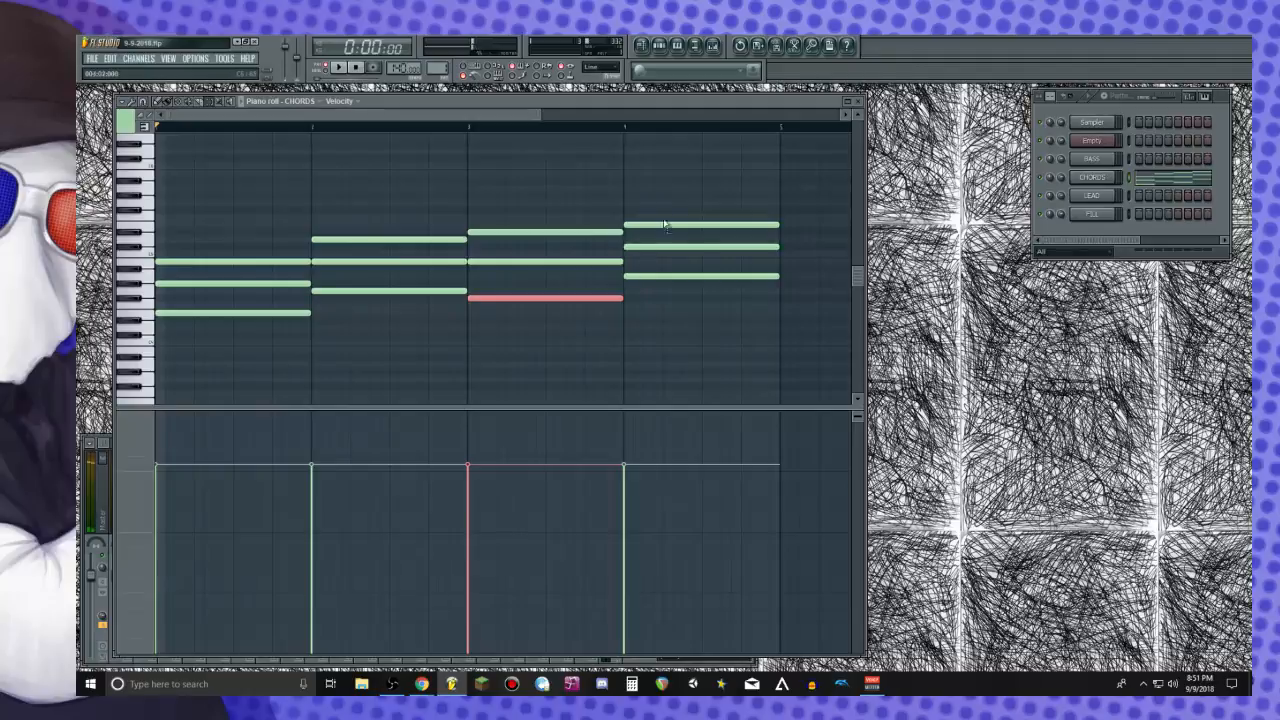
# Try the top E of the bar 4 chord one octave lower, then return it to its original octave and play back the progression
pyautogui.click(695, 223)
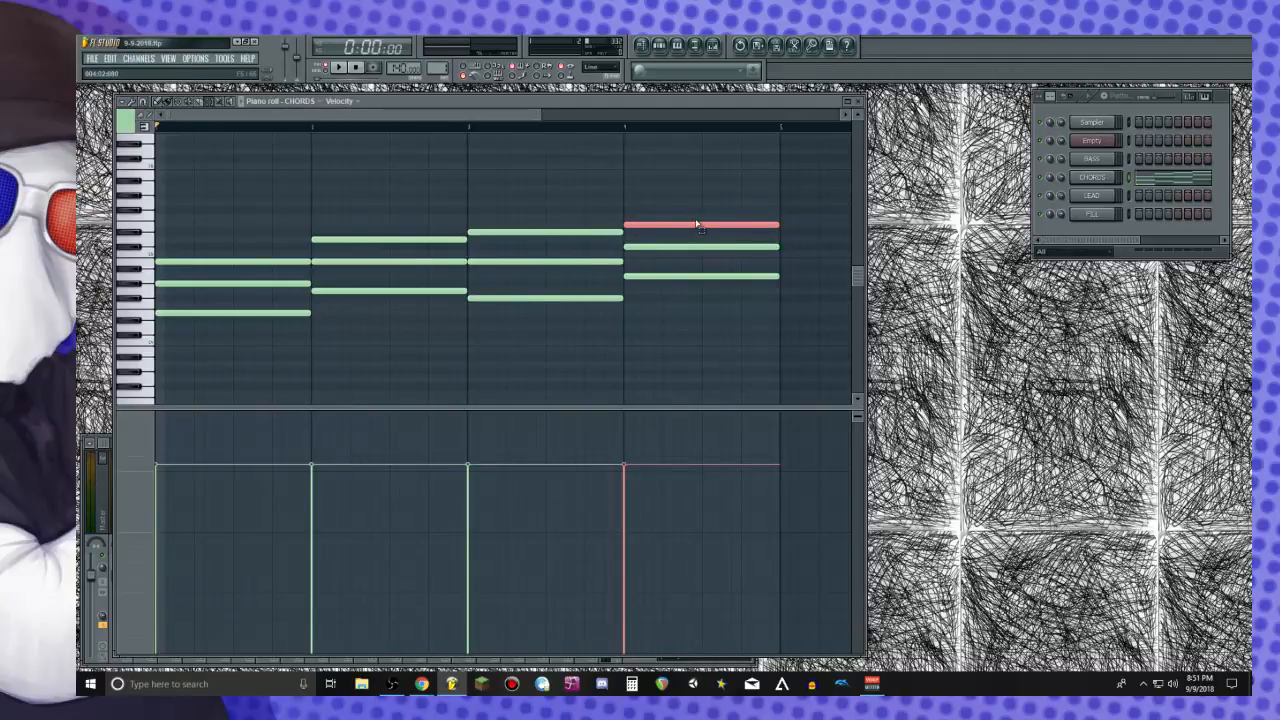
pyautogui.hotkey('ctrl', 'Down')
pyautogui.press('space')
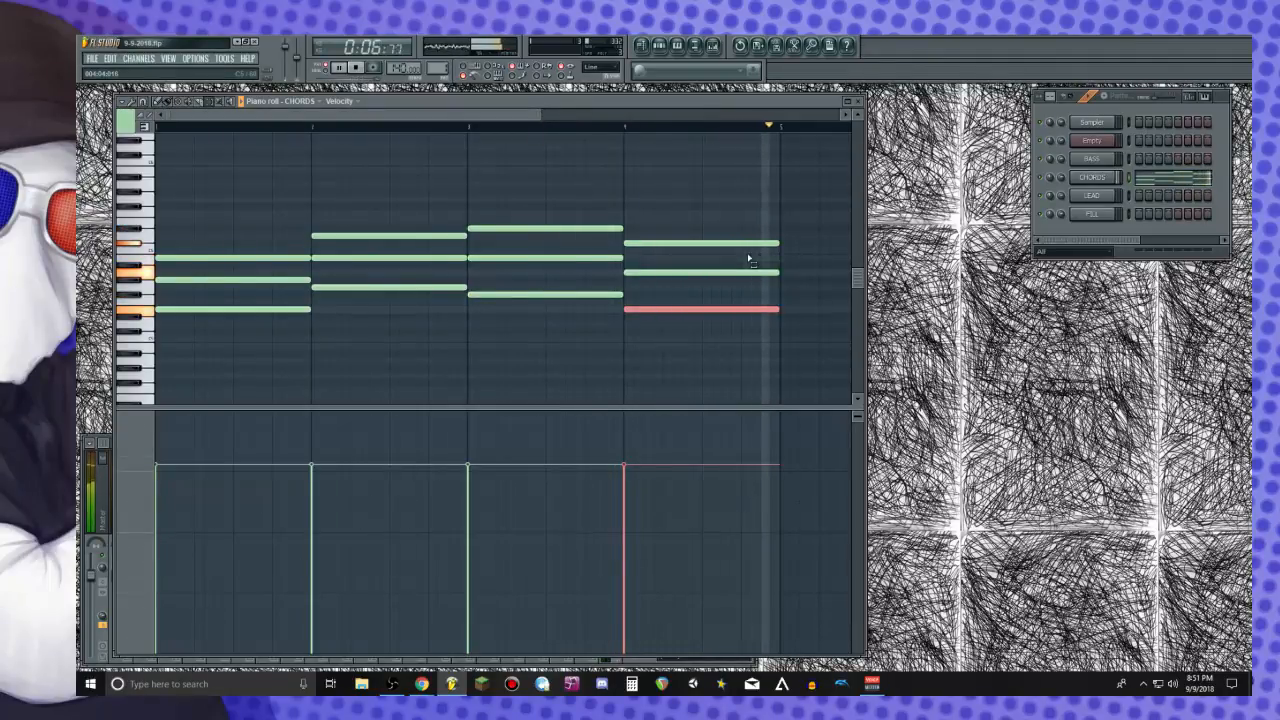
pyautogui.press('space')
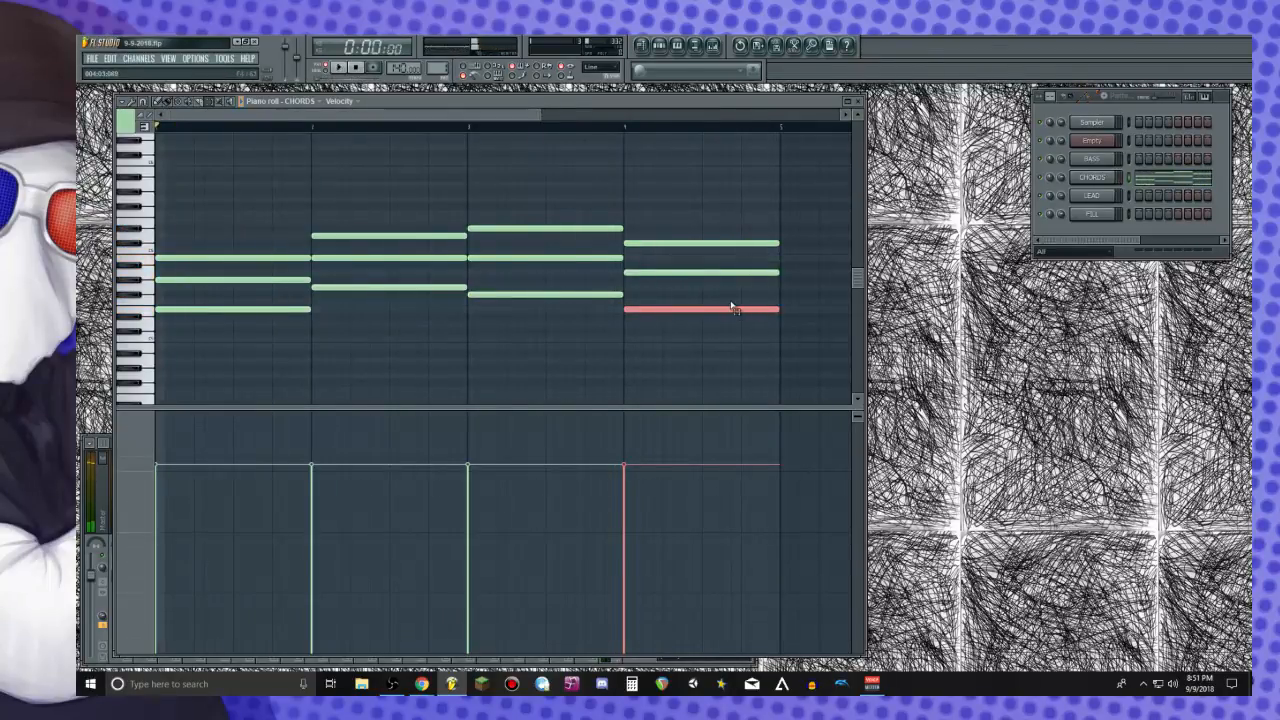
pyautogui.hotkey('ctrl', 'Up')
pyautogui.press('space')
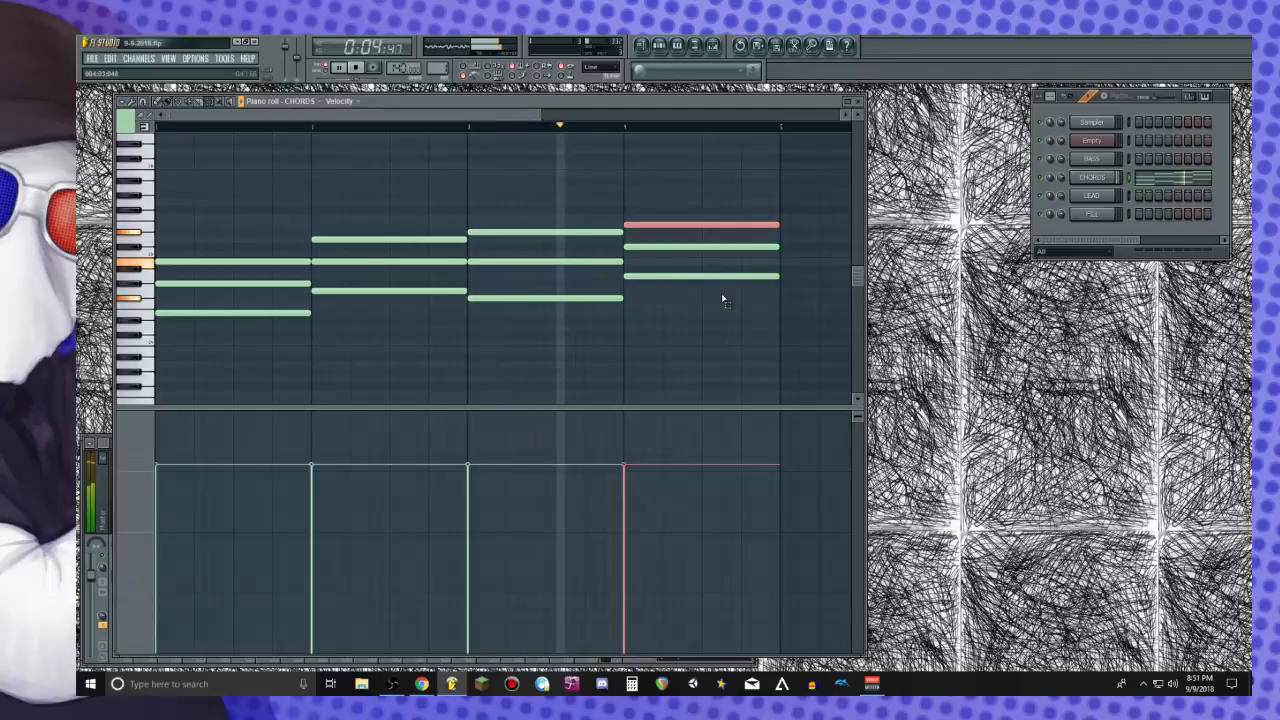
# Play back the four-bar CHORDS progression and close its piano roll
pyautogui.press('space')
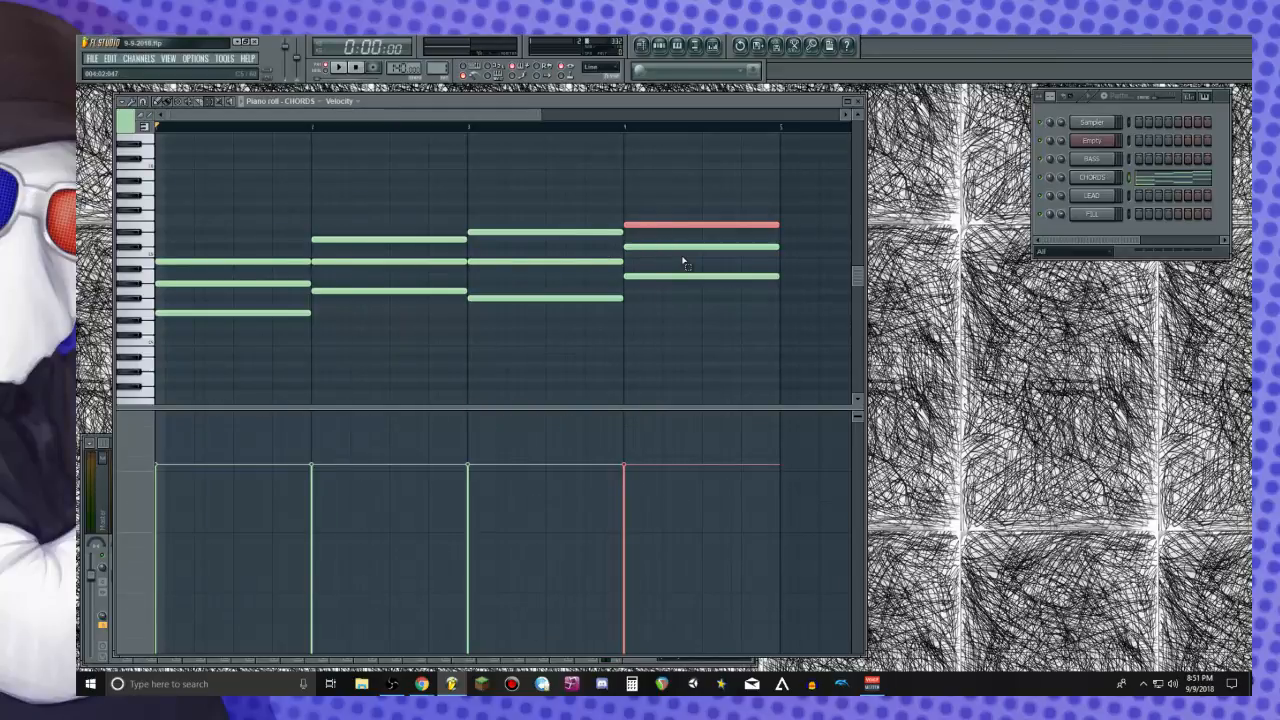
pyautogui.press('space')
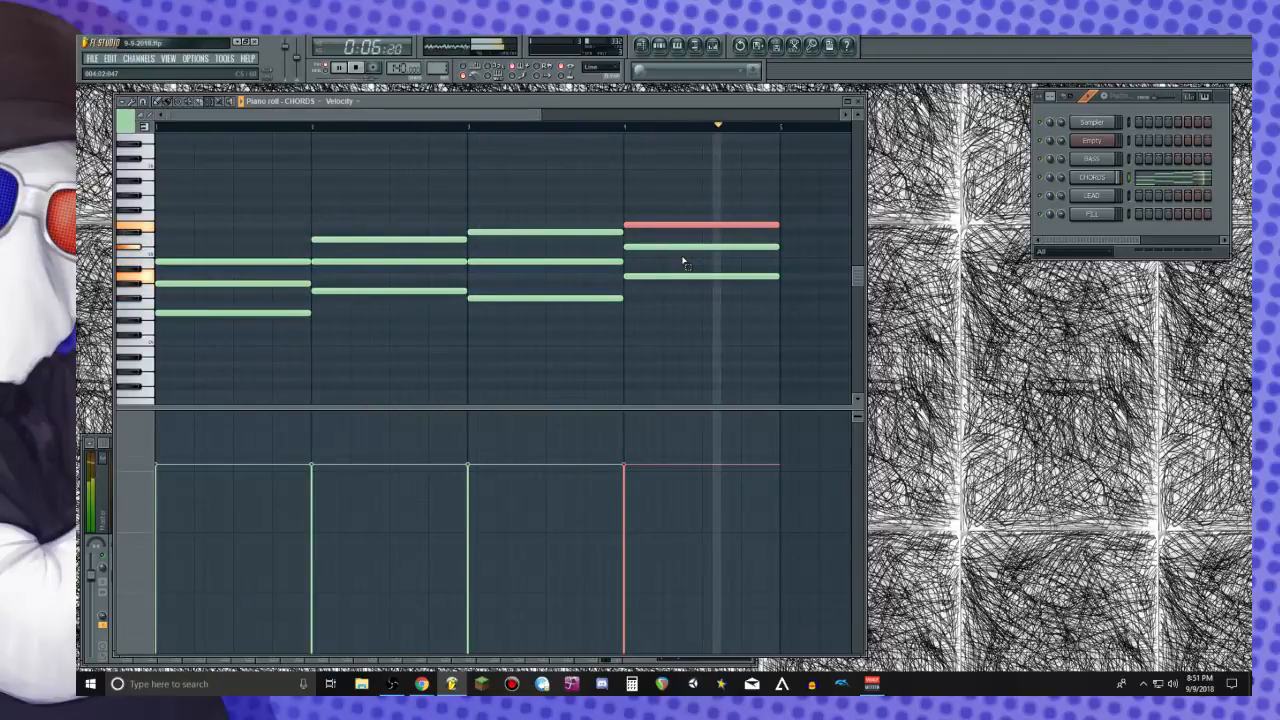
pyautogui.press('space')
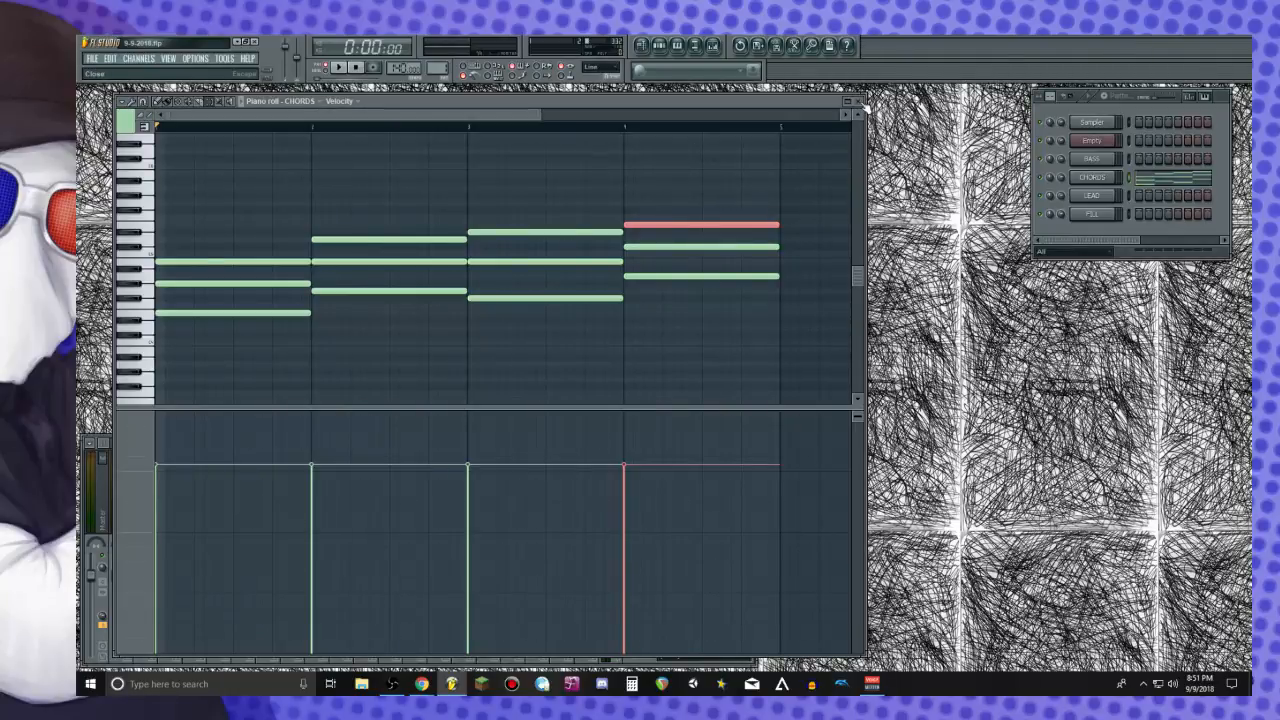
pyautogui.click(857, 101)
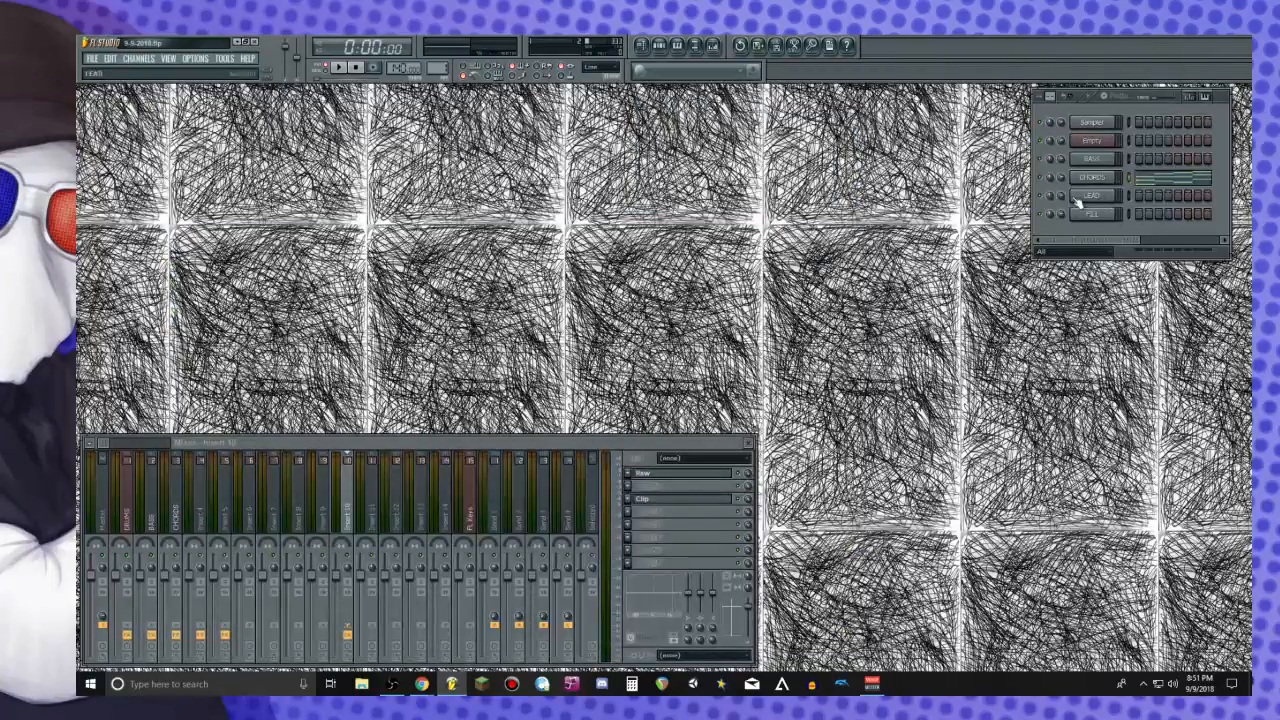
# Place Pattern 1 in the playlist at the start of Track 1
pyautogui.press('F5')
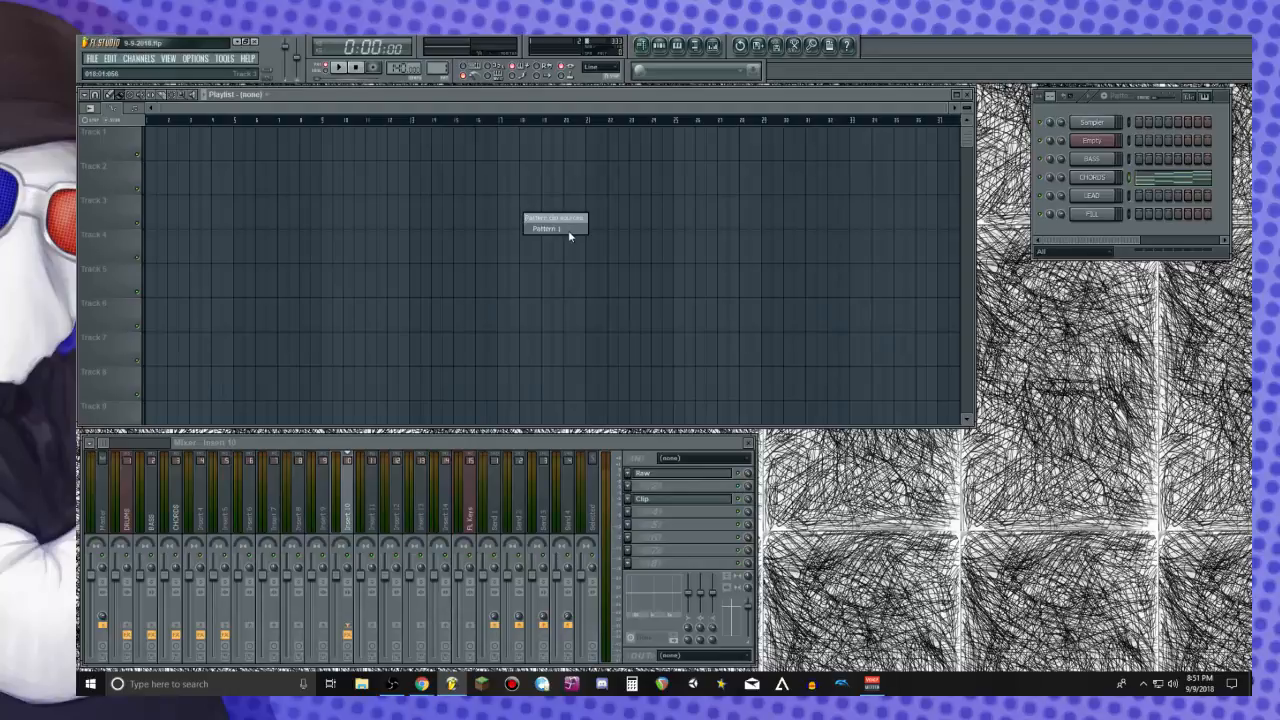
pyautogui.click(588, 236)
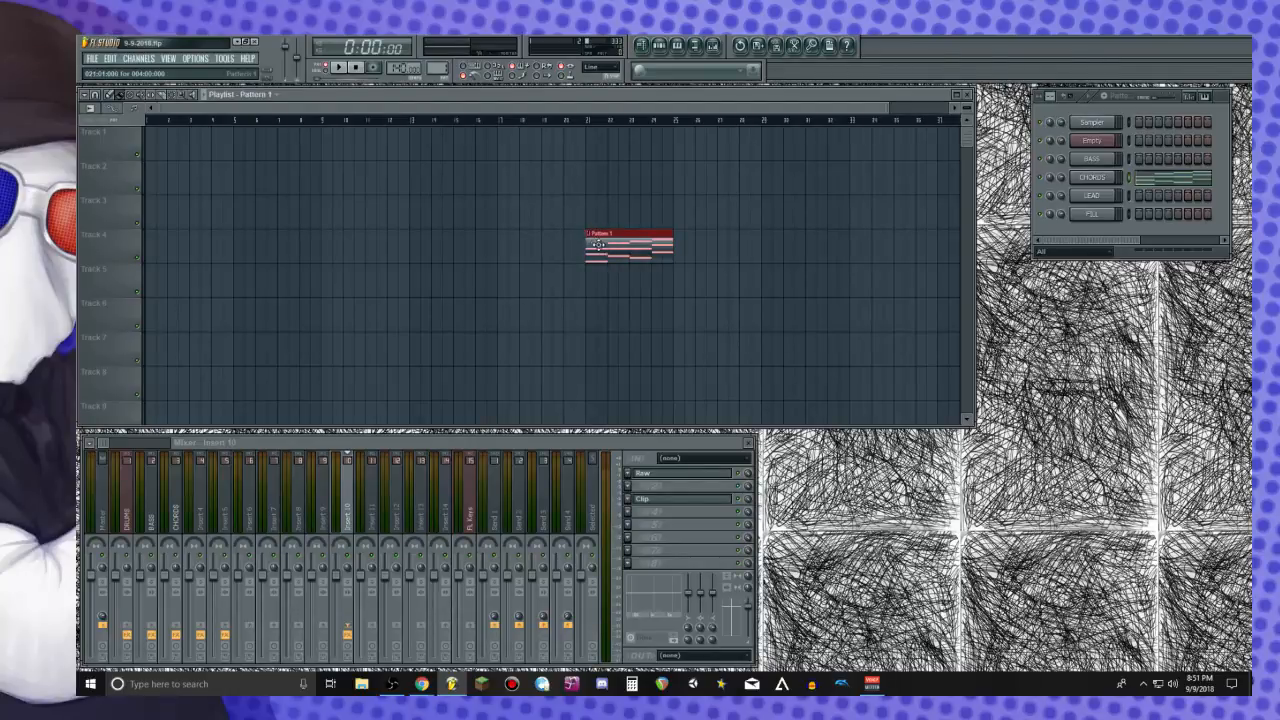
pyautogui.moveTo(610, 252); pyautogui.dragTo(184, 138)
pyautogui.scroll(8, 267, 126)
pyautogui.scroll(-3, 267, 126)
pyautogui.scroll(1, 267, 126)
pyautogui.scroll(-1, 267, 126)
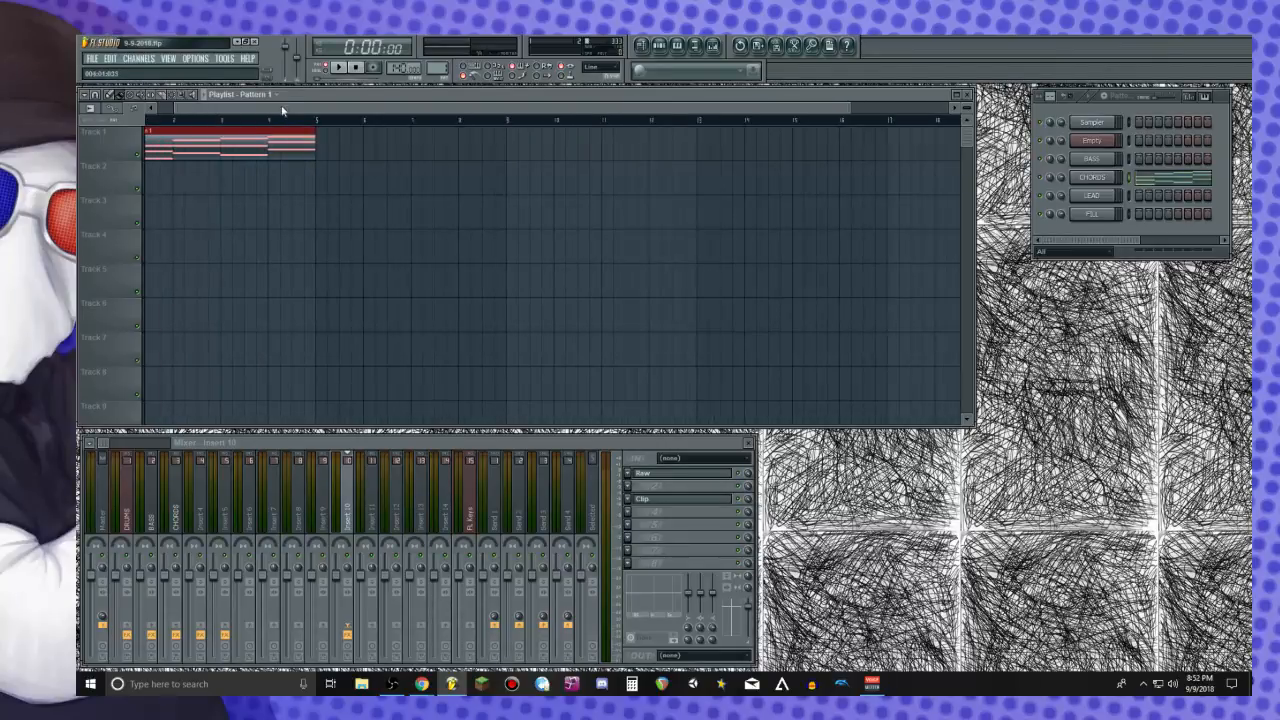
pyautogui.hscroll(-1, 283, 108)
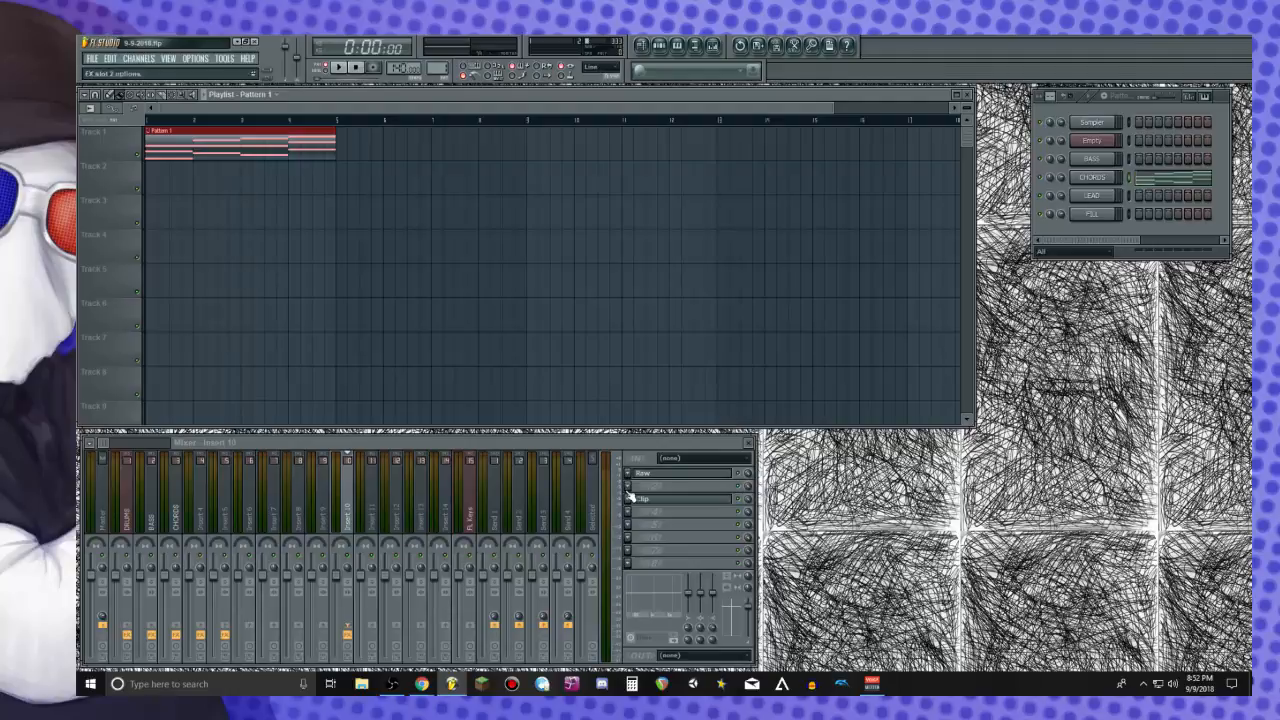
# Check the effects on the BASS, DRUMS and Master mixer tracks and the sample settings of the BASS channel
pyautogui.click(156, 525)
pyautogui.click(122, 525)
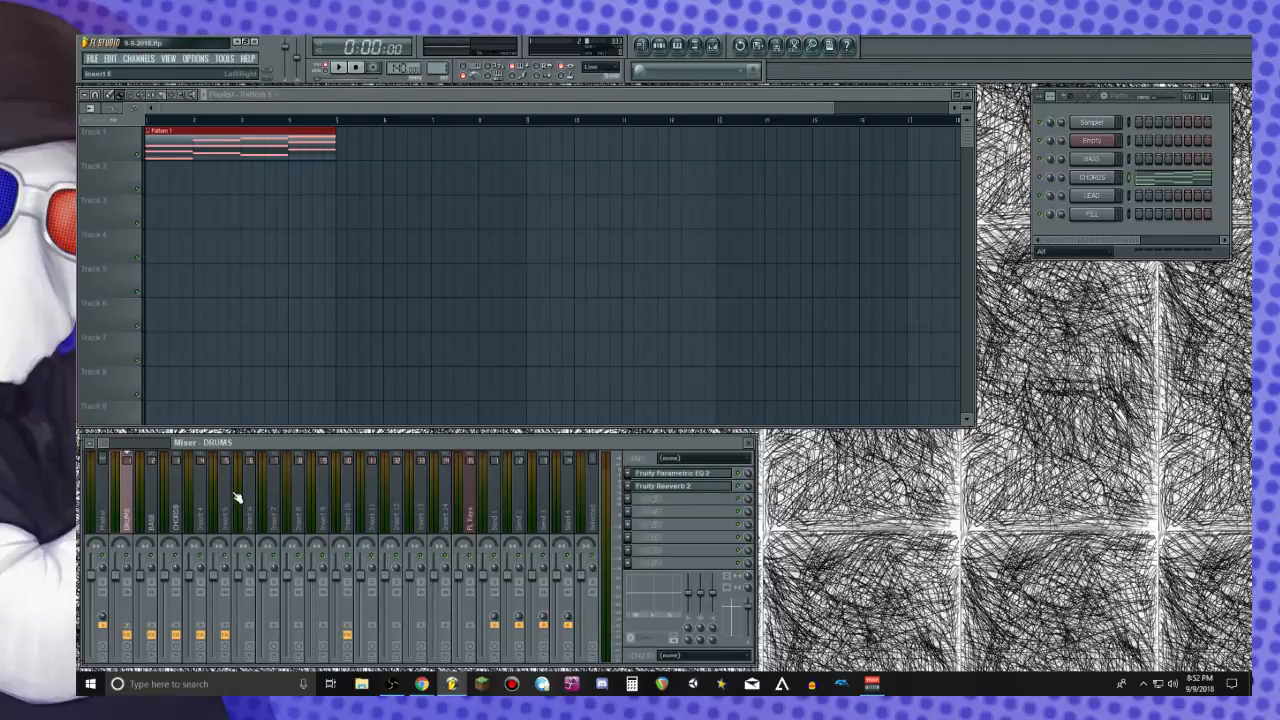
pyautogui.click(98, 524)
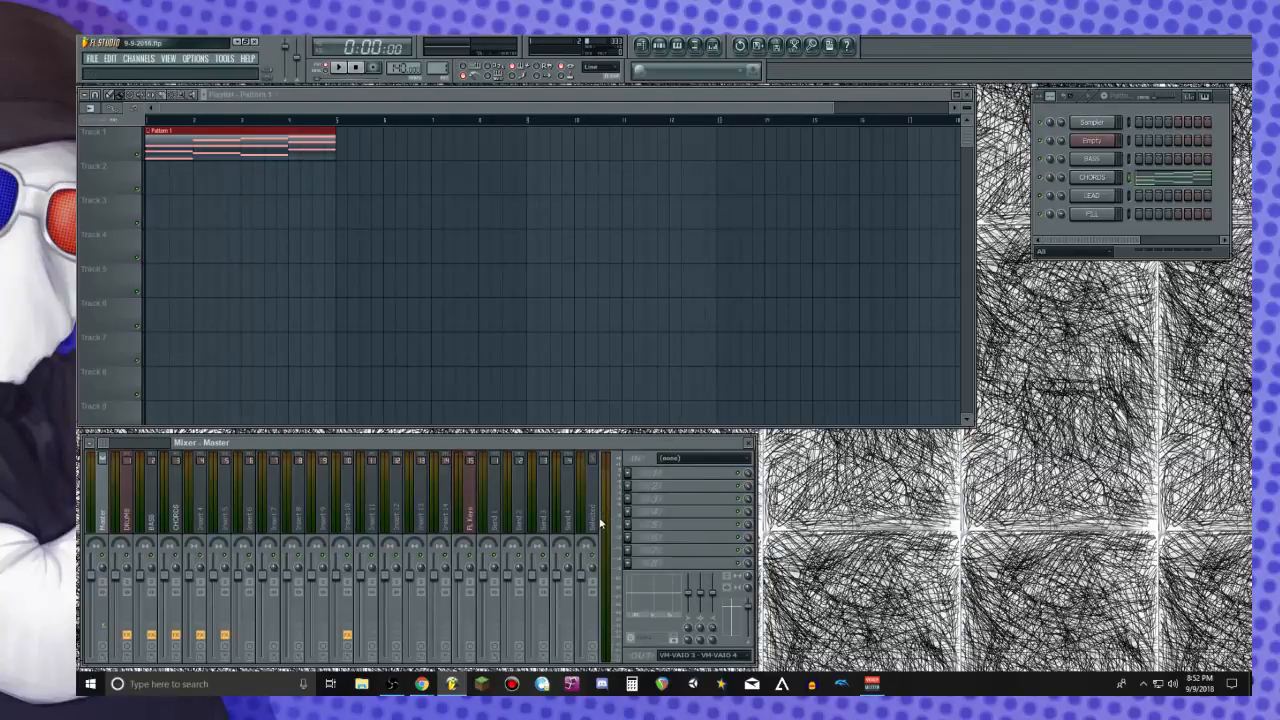
pyautogui.click(1093, 158)
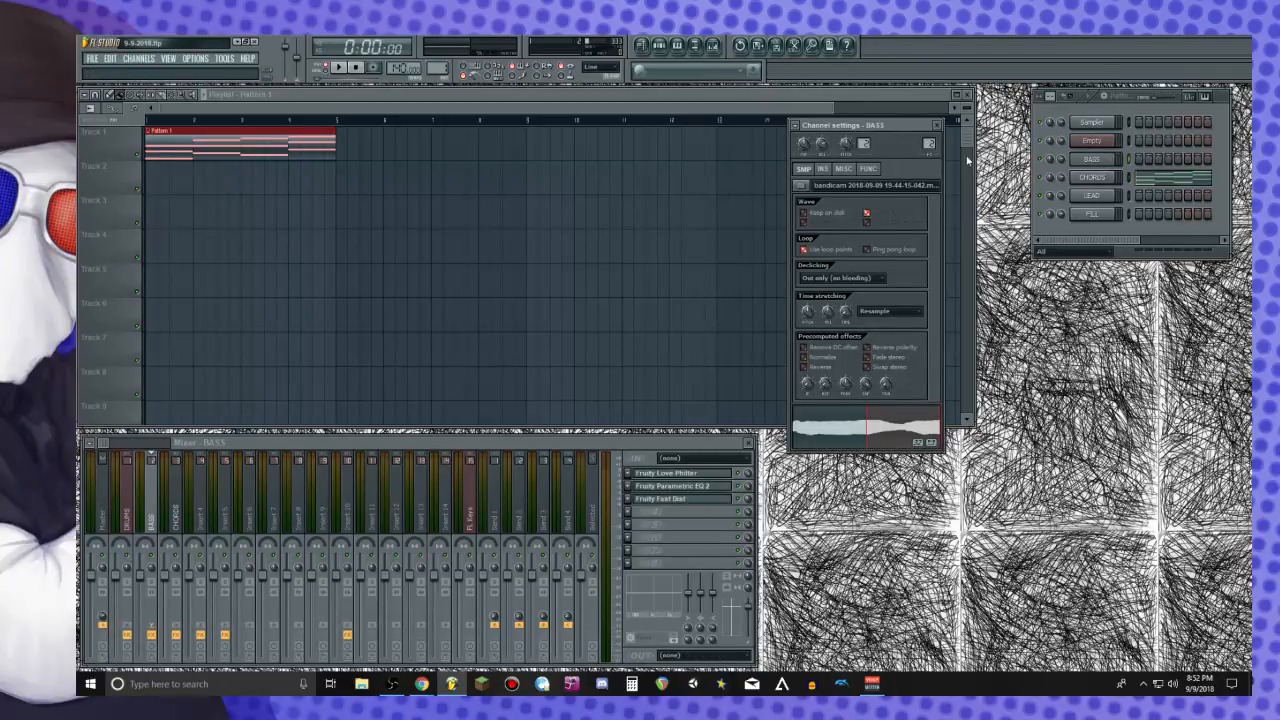
pyautogui.click(936, 125)
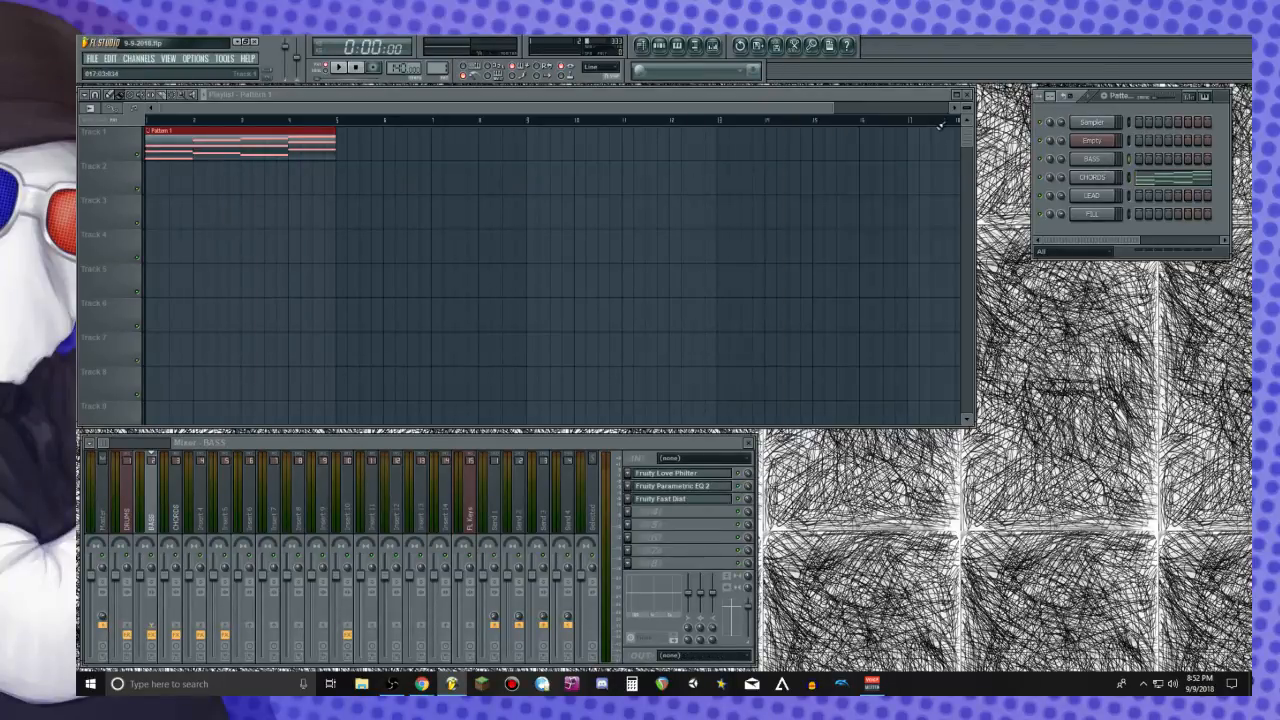
# Open the BASS piano roll in Pattern 2, move it clear of the playlist, and place Pattern 2 at the start of Track 2
pyautogui.rightClick(1077, 167)
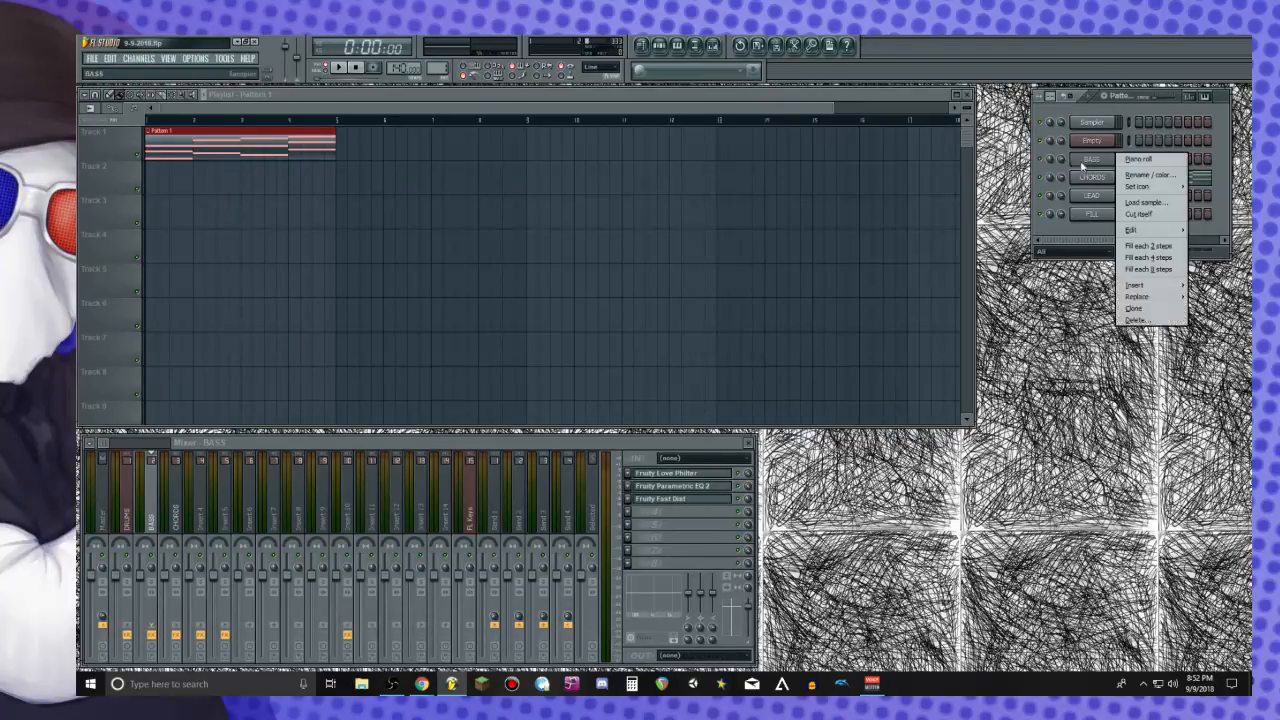
pyautogui.click(1140, 159)
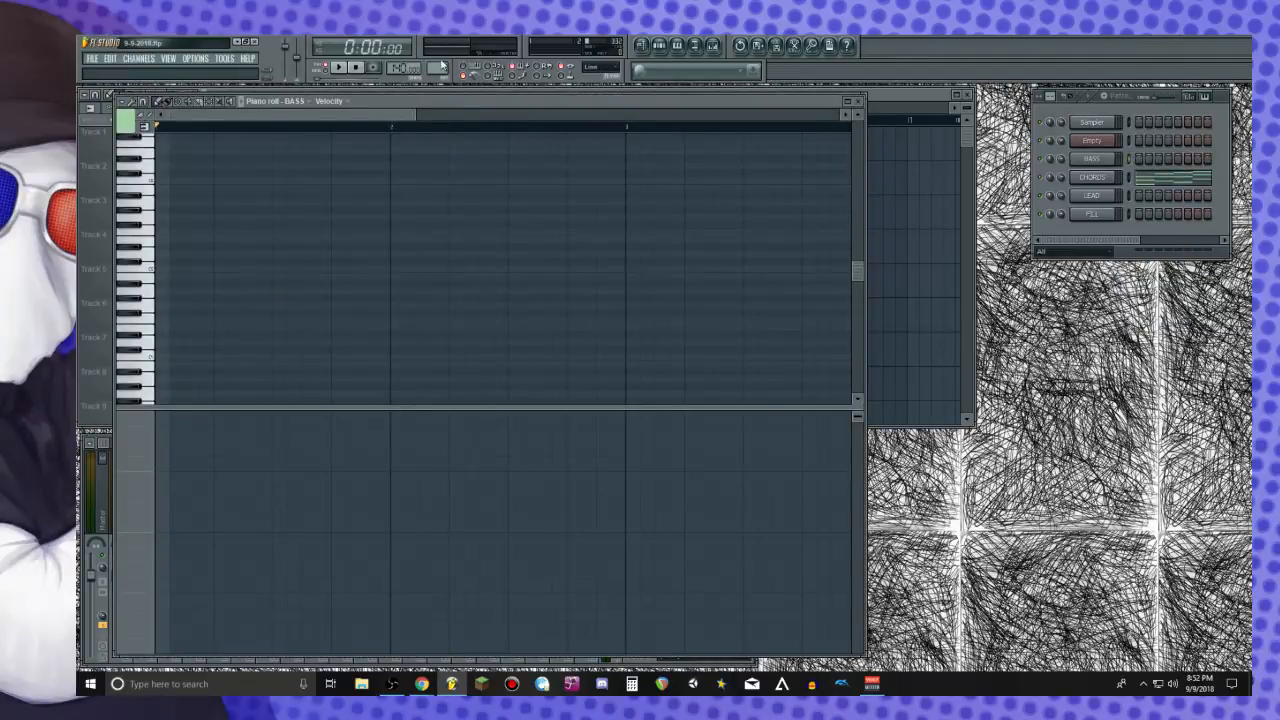
pyautogui.moveTo(442, 66); pyautogui.dragTo(443, 58)
pyautogui.moveTo(480, 102); pyautogui.dragTo(911, 172)
pyautogui.click(408, 224)
pyautogui.moveTo(408, 224); pyautogui.dragTo(96, 190)
pyautogui.moveTo(1082, 178); pyautogui.dragTo(916, 141)
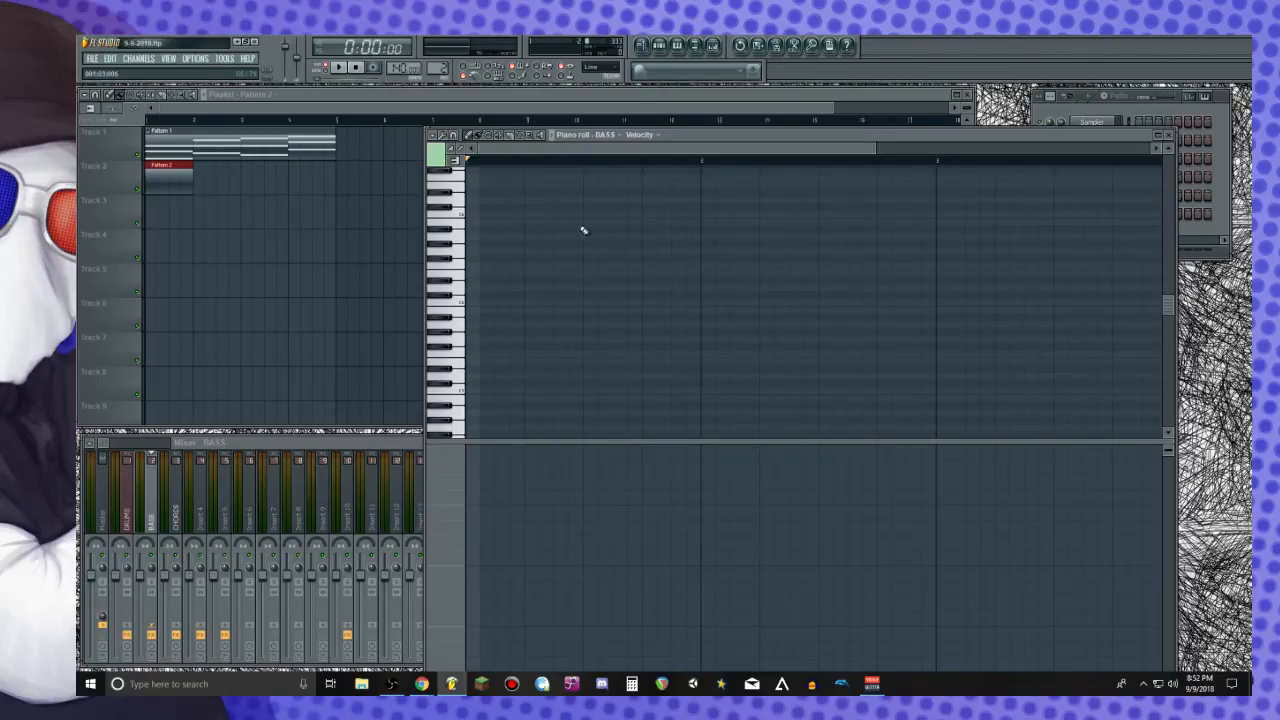
# Paint four one-bar BASS notes in Pattern 2, following the chord roots E, G, B and A
pyautogui.press('b')
pyautogui.scroll(-3, 461, 370)
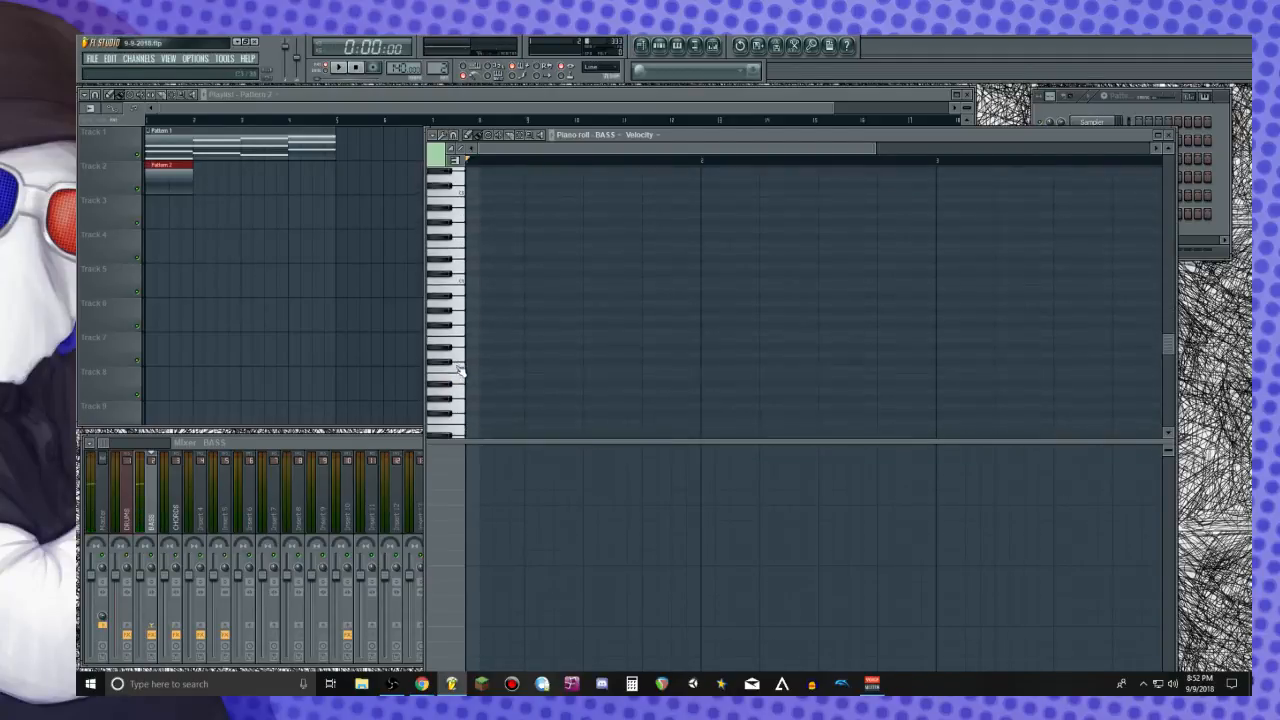
pyautogui.click(467, 340)
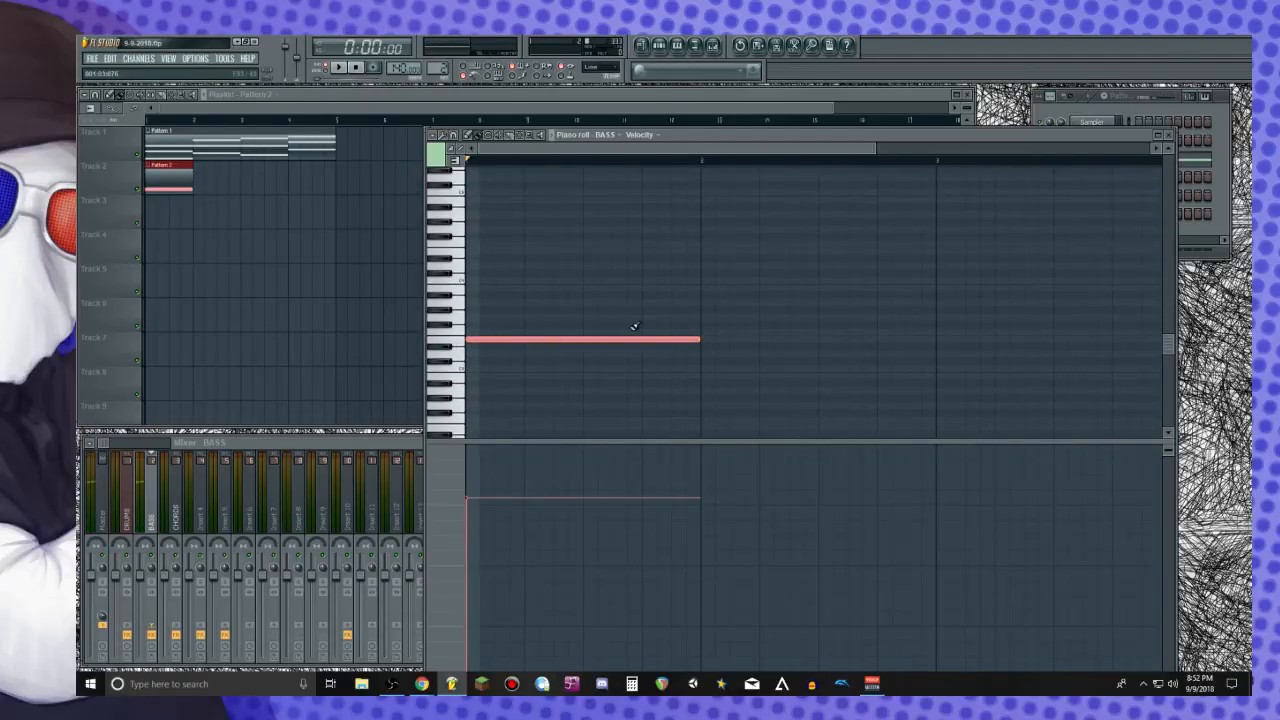
pyautogui.click(704, 310)
pyautogui.moveTo(712, 308)
pyautogui.mouseDown()
pyautogui.moveTo(712, 332)
pyautogui.moveTo(712, 315)
pyautogui.mouseUp()
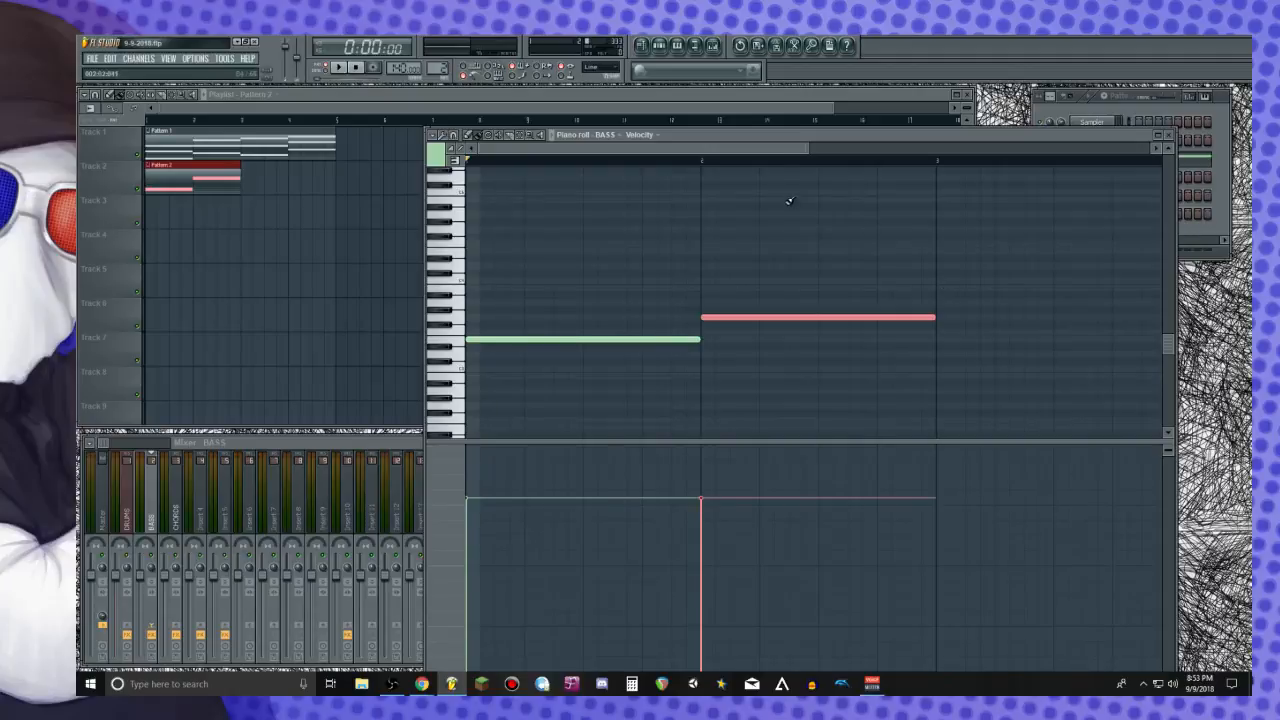
pyautogui.moveTo(783, 151); pyautogui.dragTo(852, 178)
pyautogui.click(734, 289)
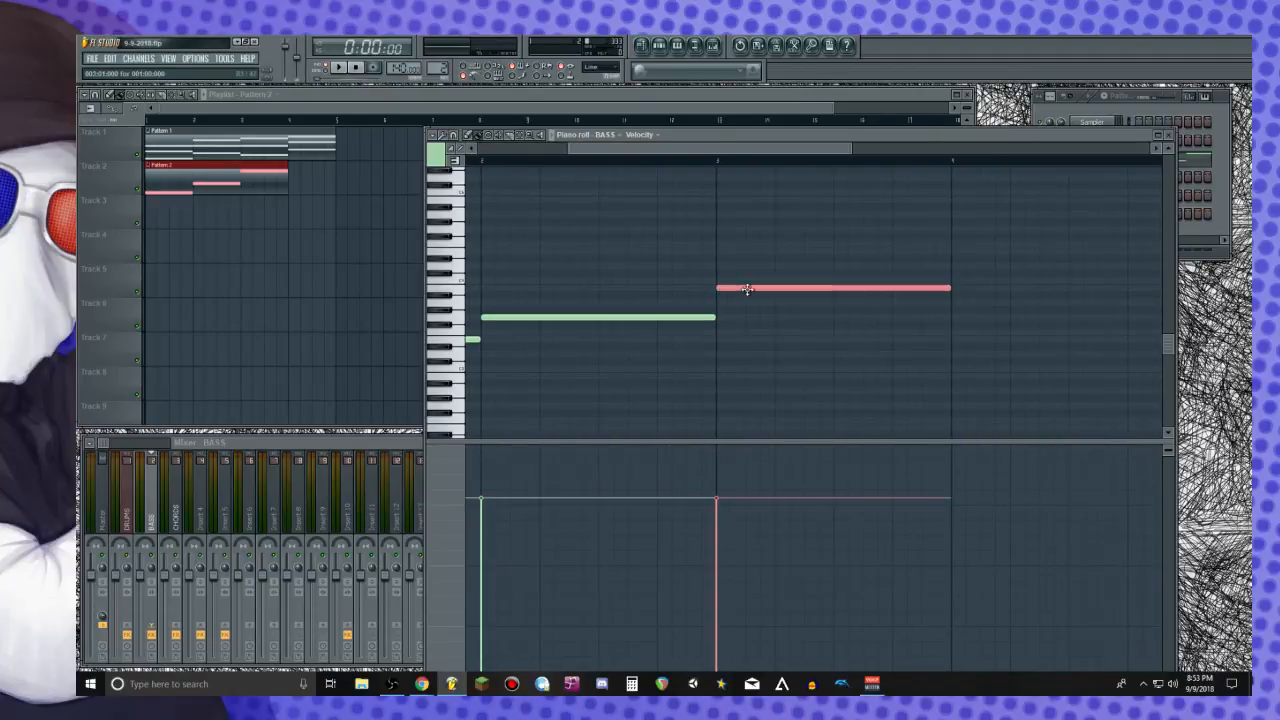
pyautogui.click(952, 303)
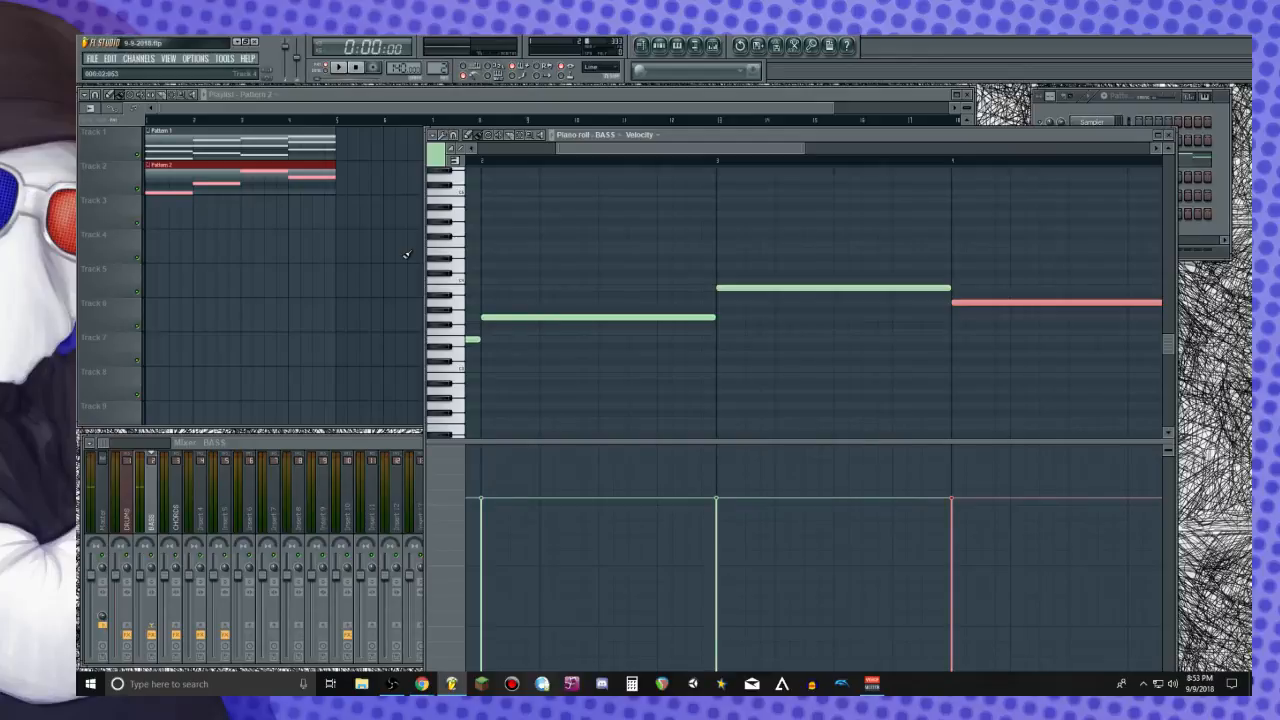
# Review the CHORDS notes of Pattern 1 and play both patterns together from the playlist
pyautogui.doubleClick(284, 148)
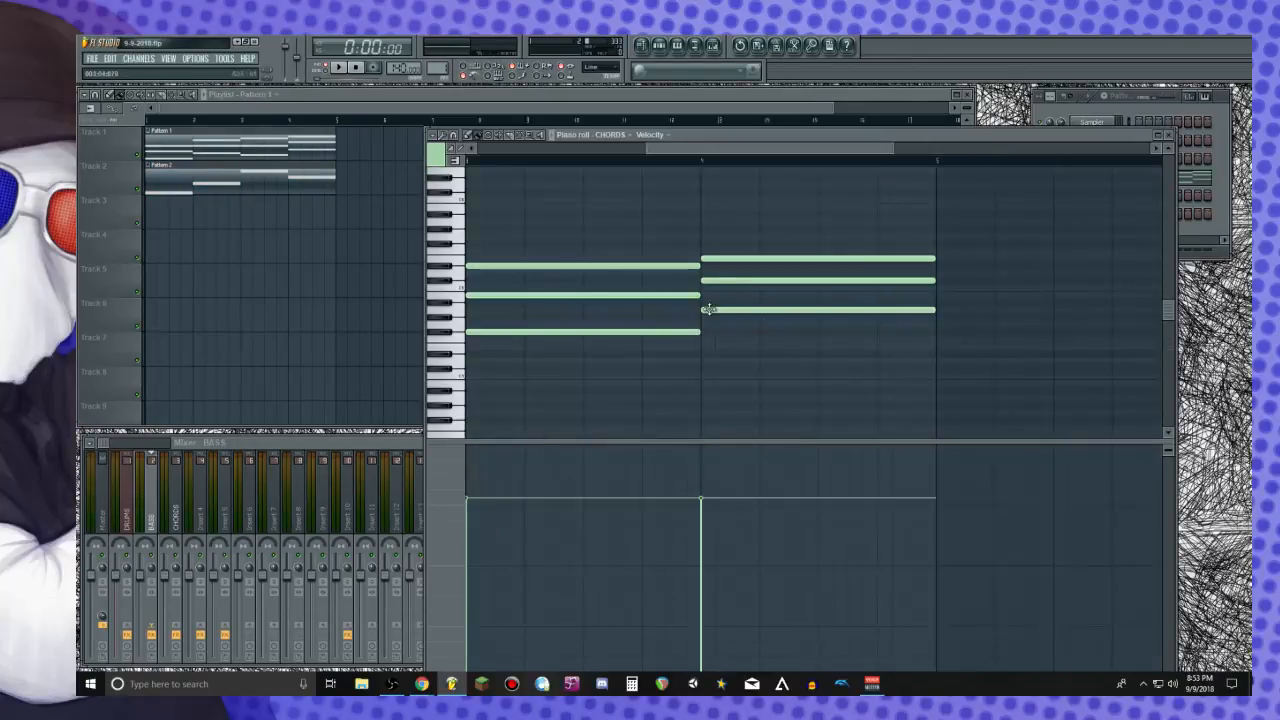
pyautogui.moveTo(708, 150); pyautogui.dragTo(534, 154)
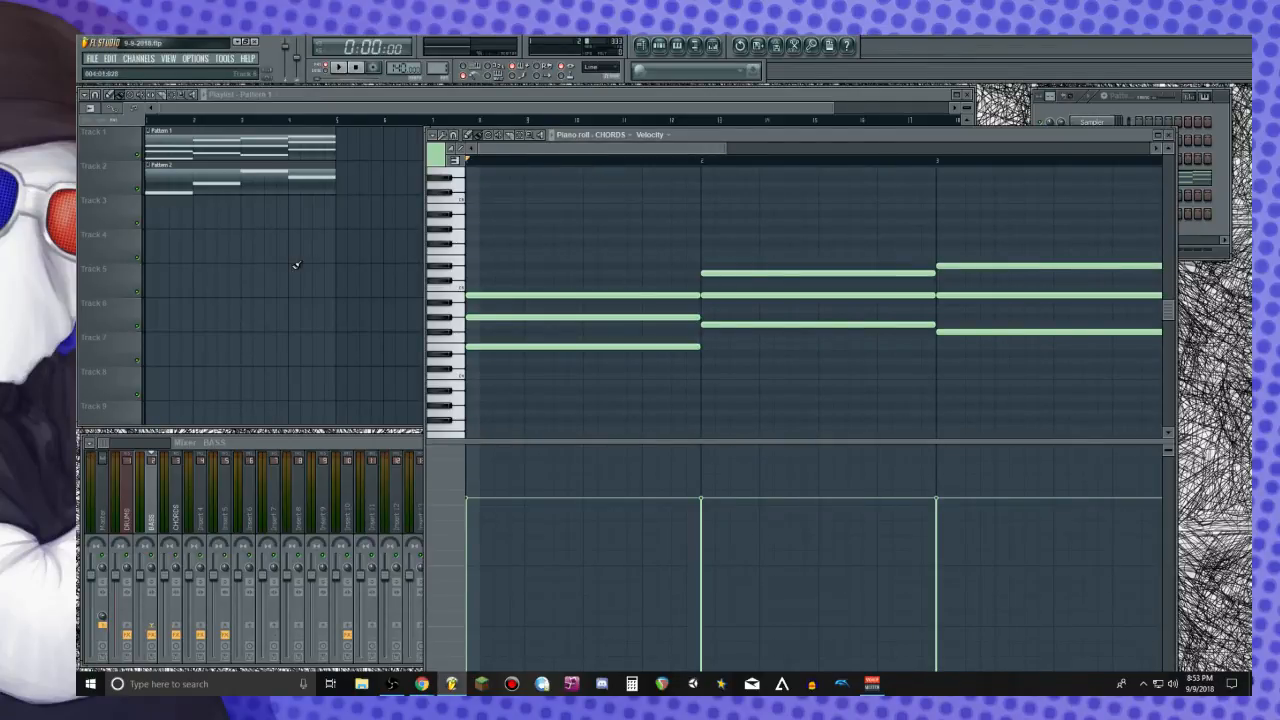
pyautogui.click(343, 94)
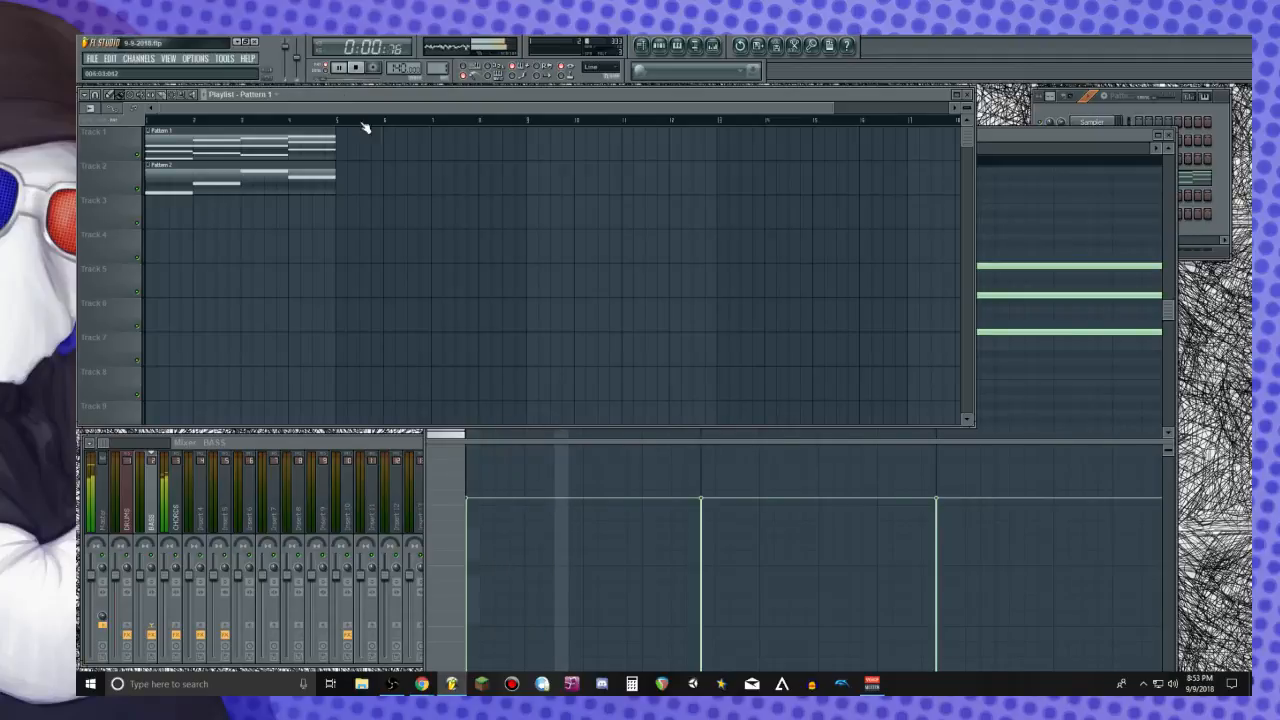
pyautogui.press('space')
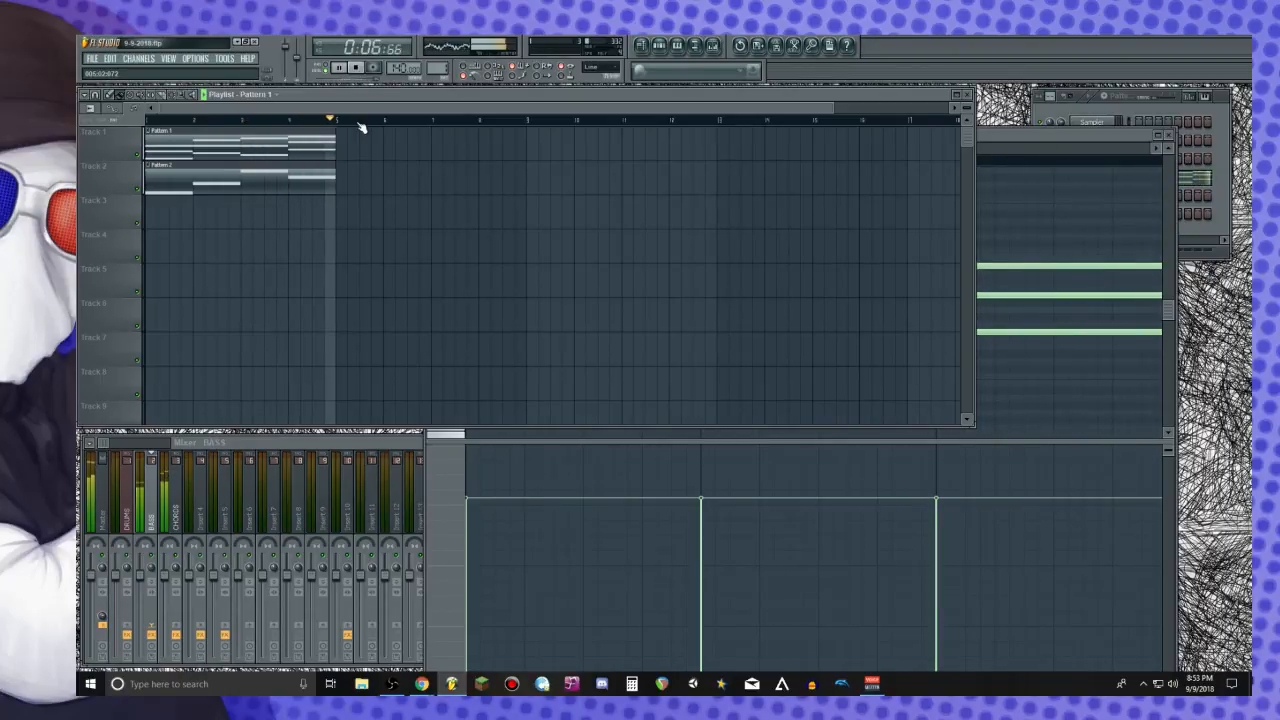
pyautogui.press('space')
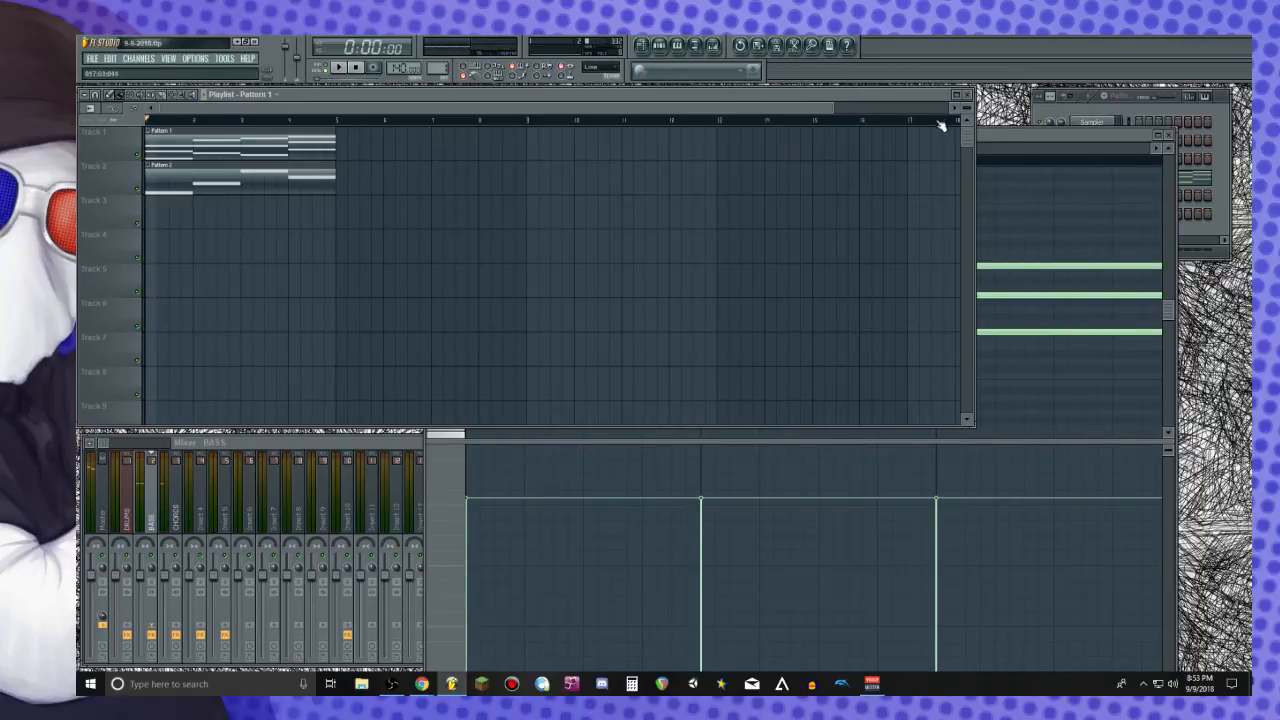
# Move the CHORDS notes in Pattern 1 to form A-C-E in bar 2, F-A-C in bar 3 and G-B-D in bar 4
pyautogui.doubleClick(186, 145)
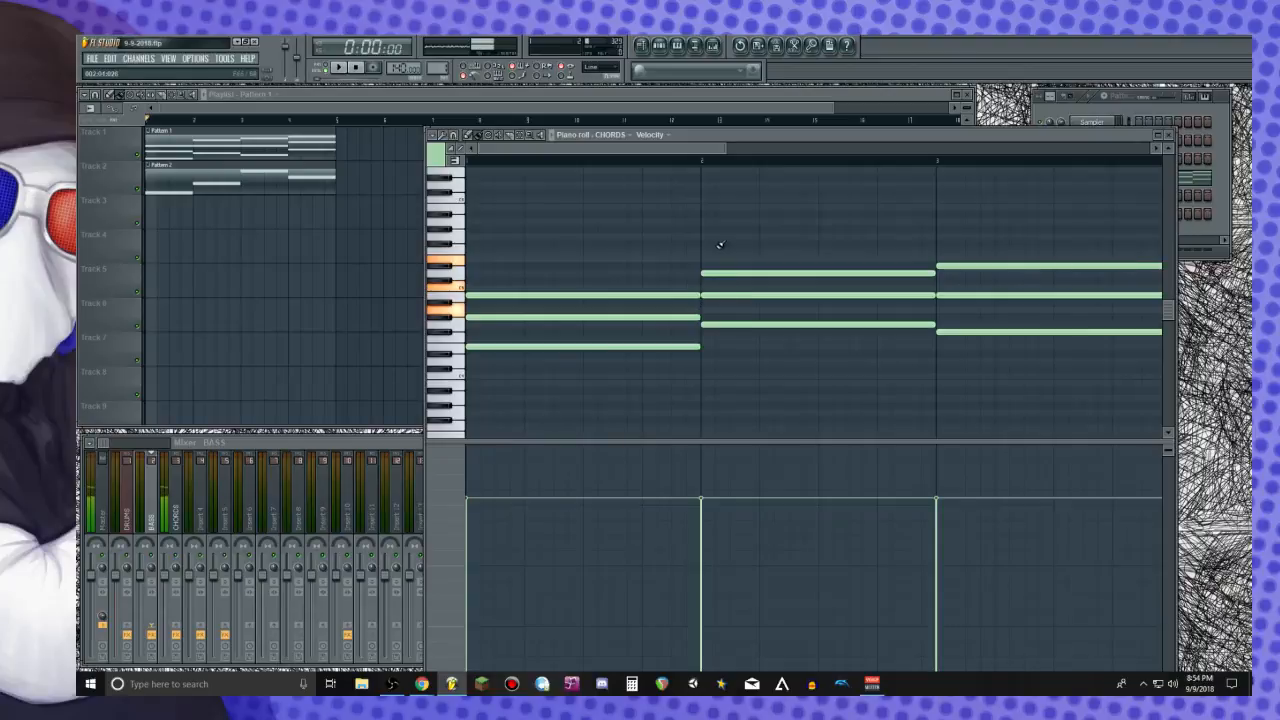
pyautogui.moveTo(707, 272); pyautogui.dragTo(716, 309)
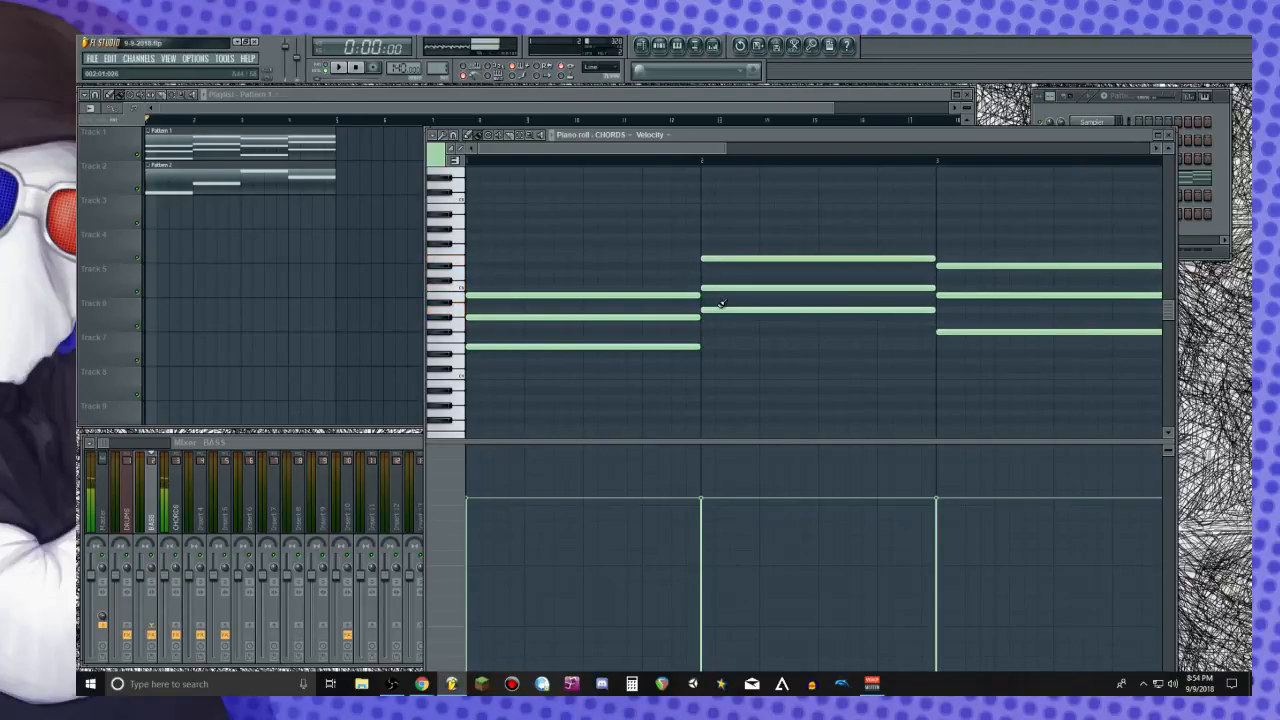
pyautogui.moveTo(531, 152); pyautogui.dragTo(650, 172)
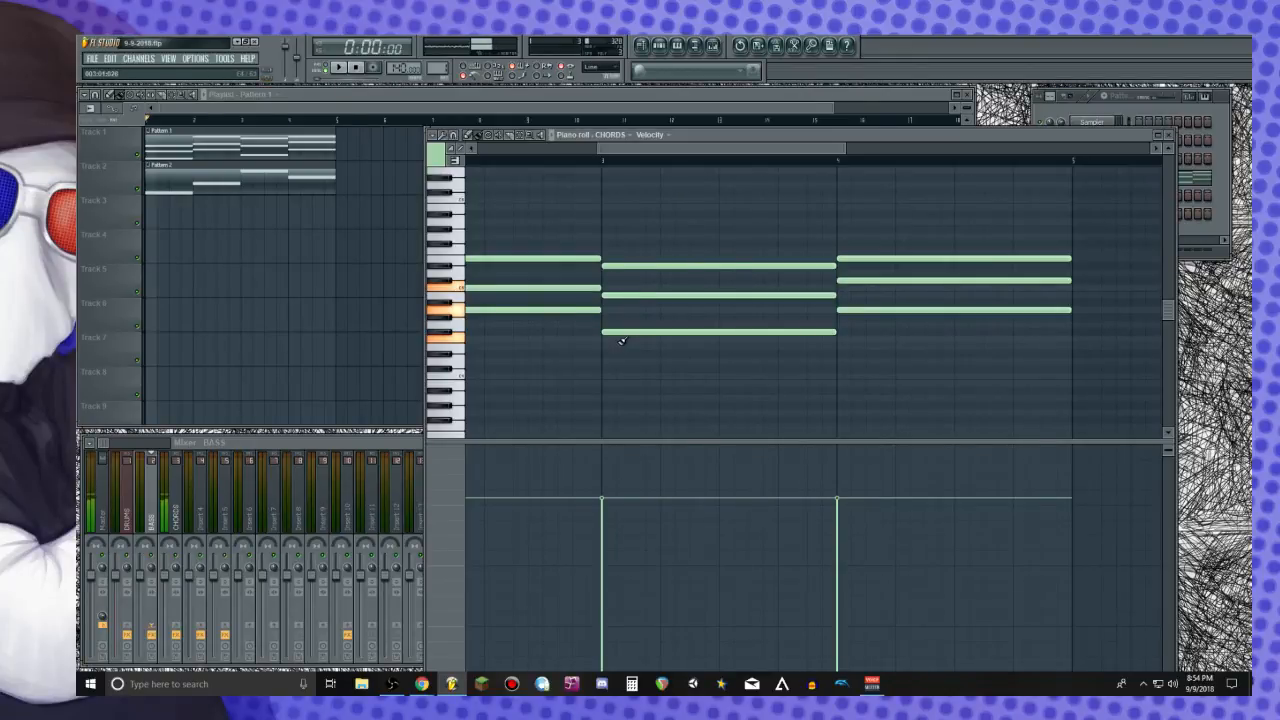
pyautogui.moveTo(614, 332); pyautogui.dragTo(620, 341)
pyautogui.moveTo(634, 295); pyautogui.dragTo(632, 312)
pyautogui.moveTo(639, 266); pyautogui.dragTo(638, 288)
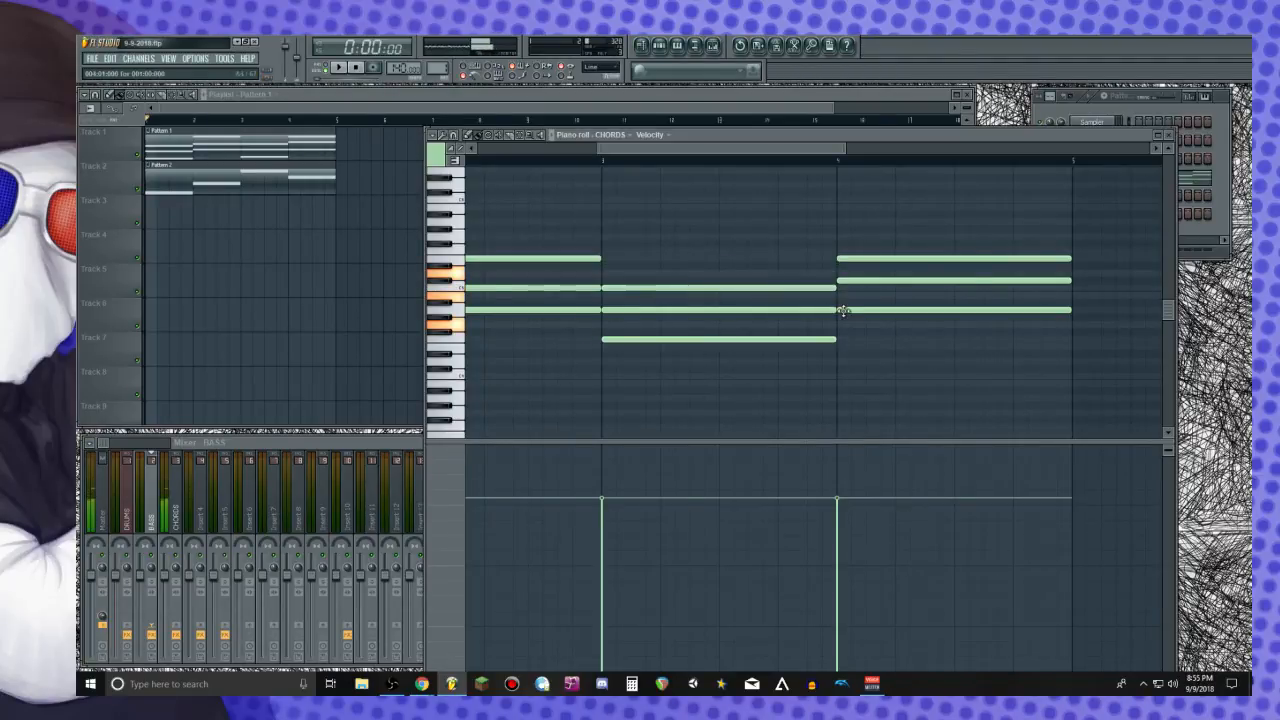
pyautogui.moveTo(851, 310); pyautogui.dragTo(846, 273)
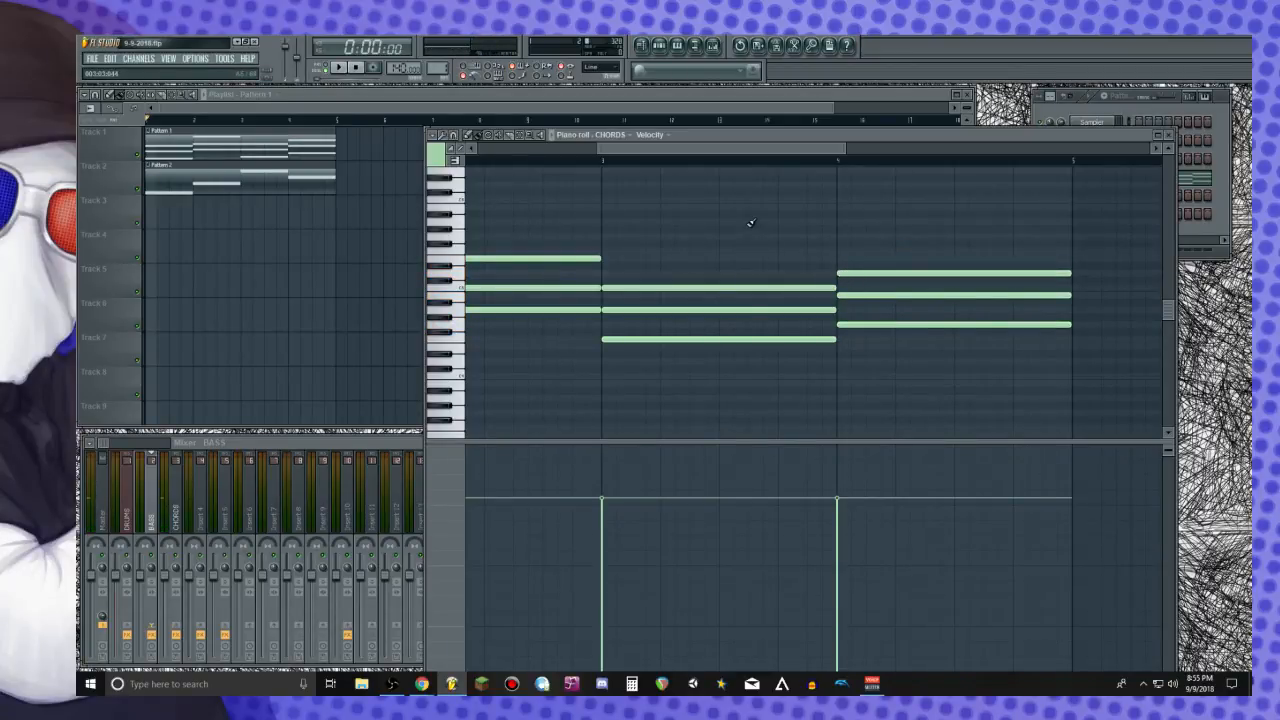
# Audition bass pitches in Pattern 2's BASS piano roll and move the bar 2 note up to A
pyautogui.doubleClick(205, 176)
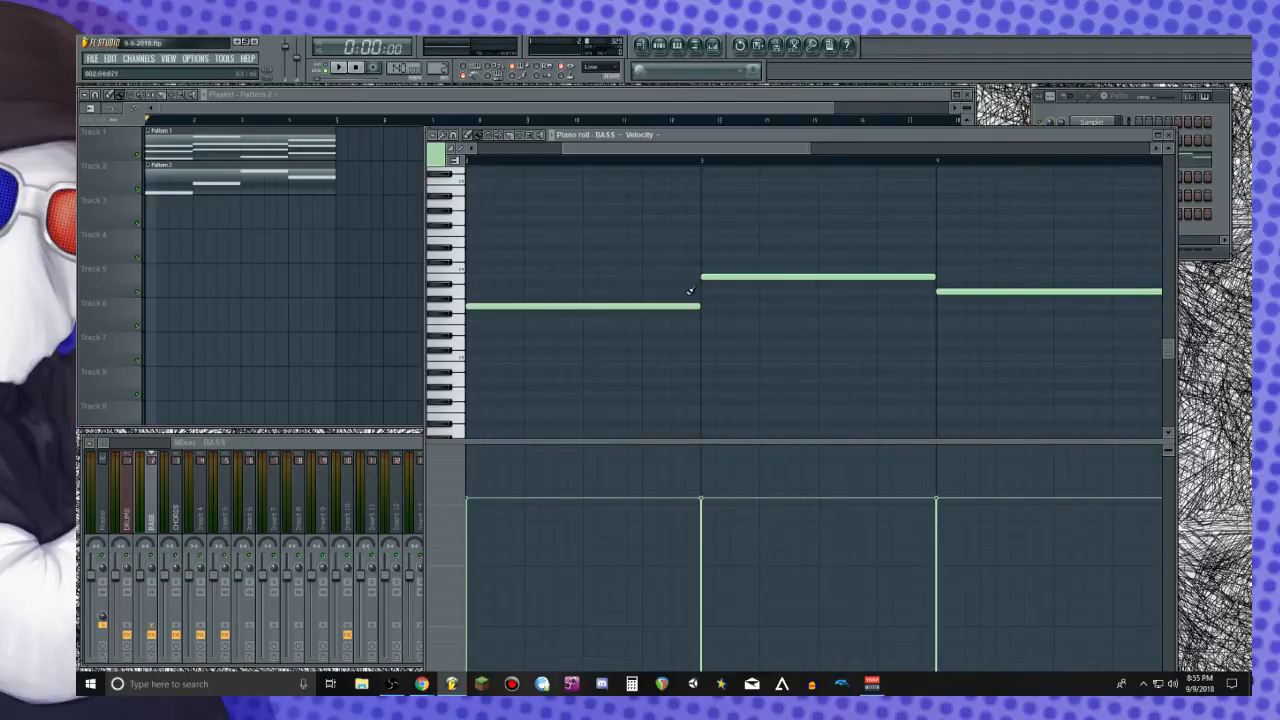
pyautogui.press('c')
pyautogui.press('c')
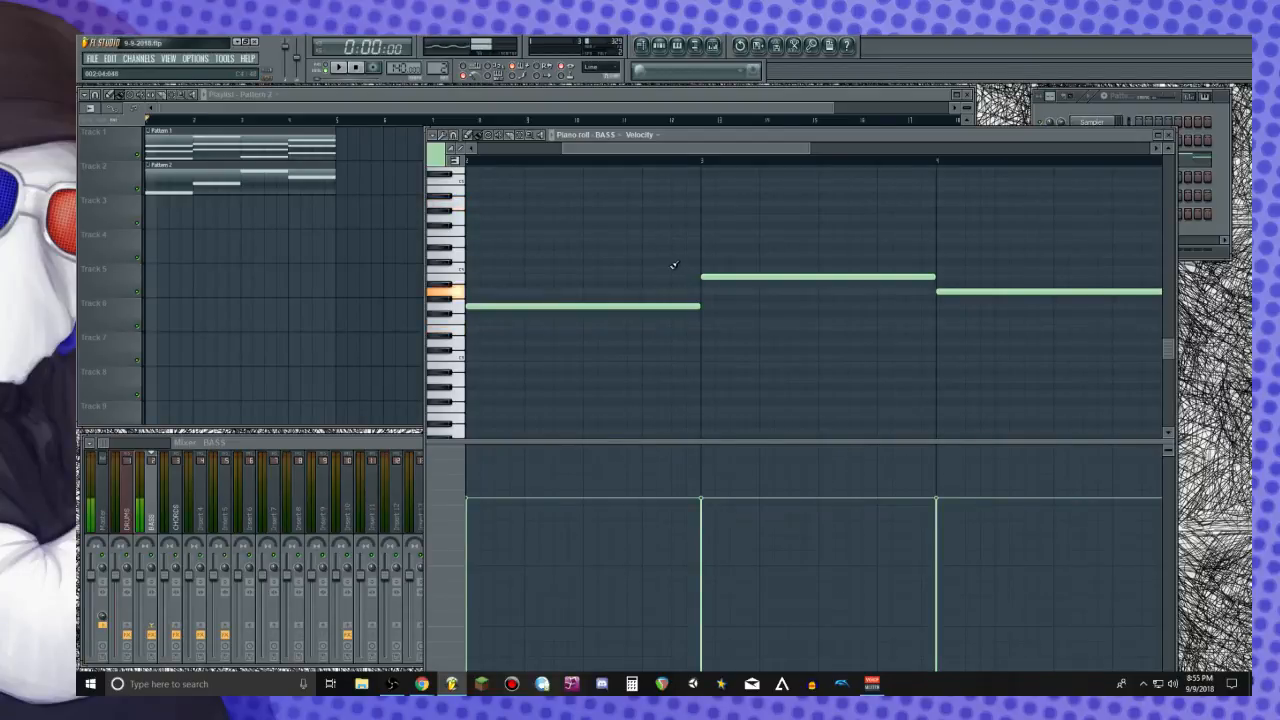
pyautogui.press('c')
pyautogui.press('v')
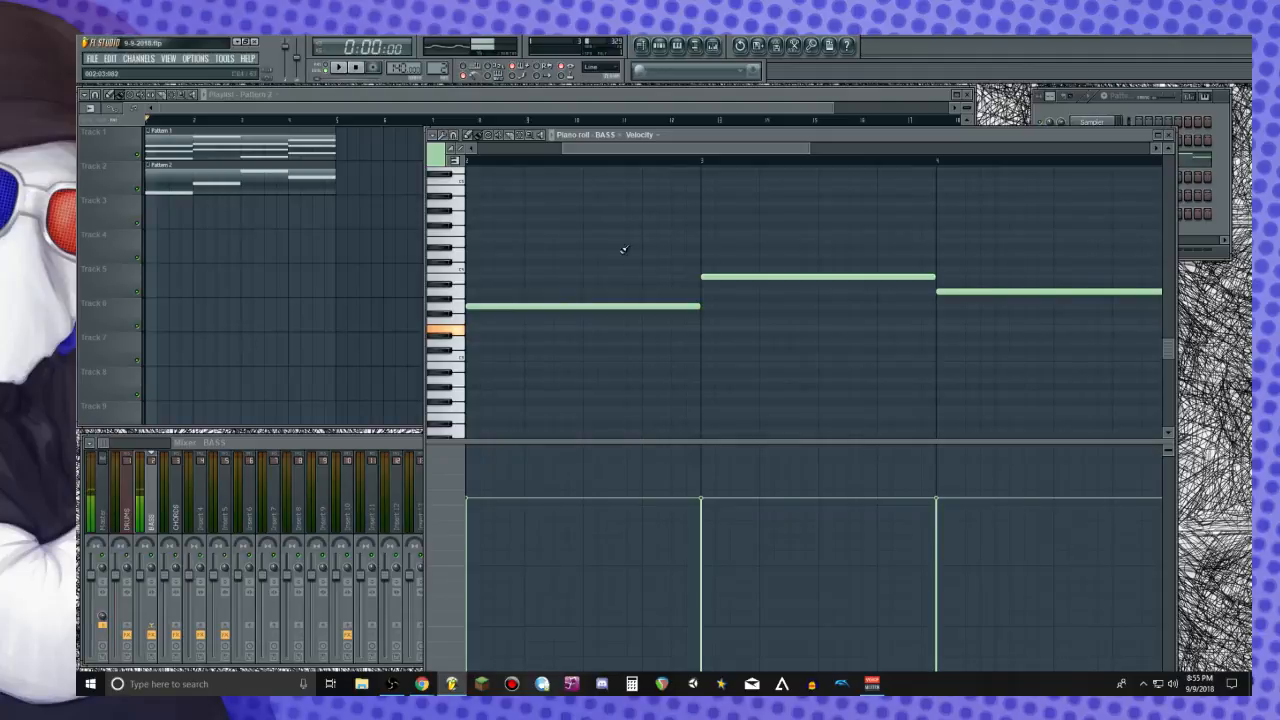
pyautogui.moveTo(630, 152); pyautogui.dragTo(521, 172)
pyautogui.press('n')
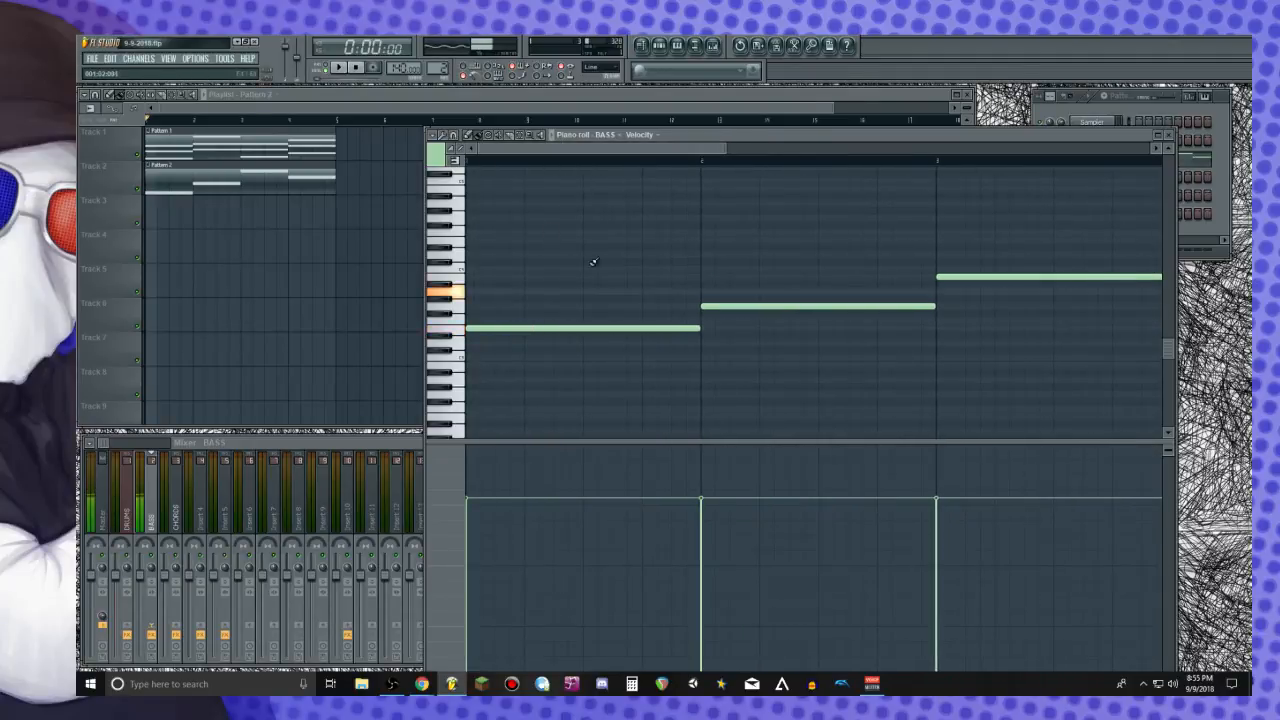
pyautogui.moveTo(712, 310); pyautogui.dragTo(704, 290)
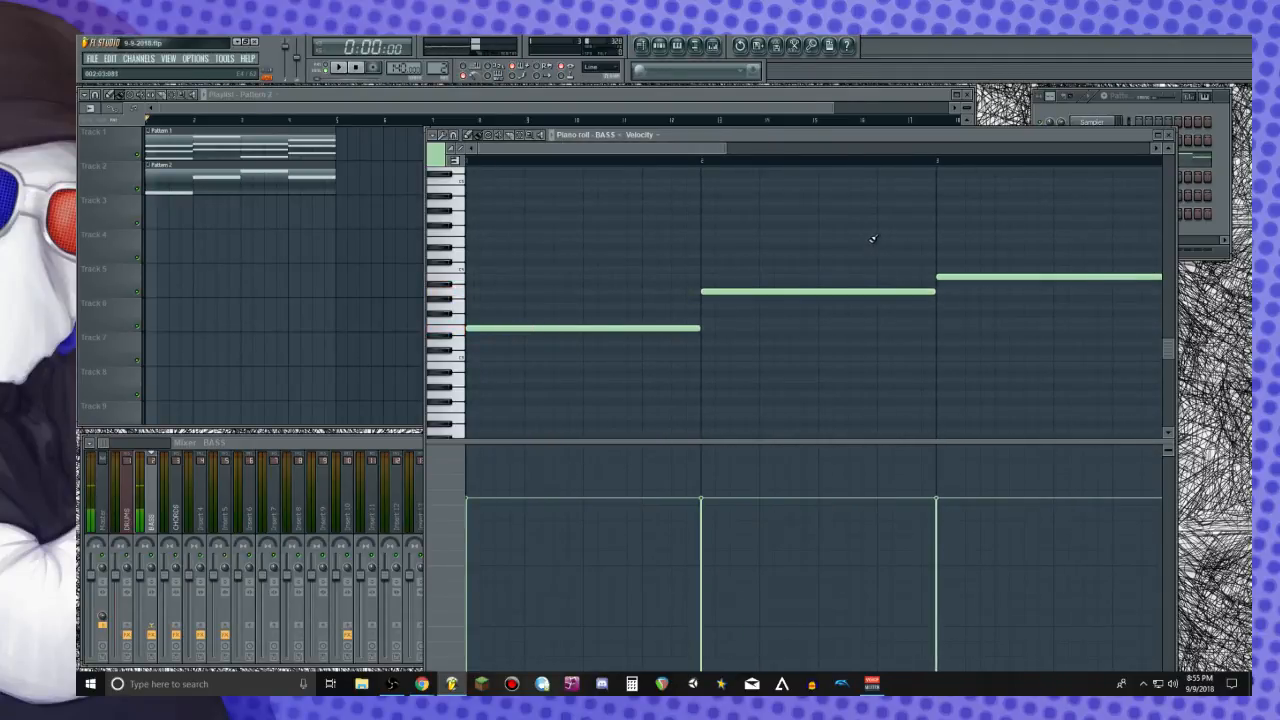
# Lower Pattern 2's BASS notes to F in bar 3 and G in bar 4, and play both patterns together
pyautogui.moveTo(945, 277); pyautogui.dragTo(951, 320)
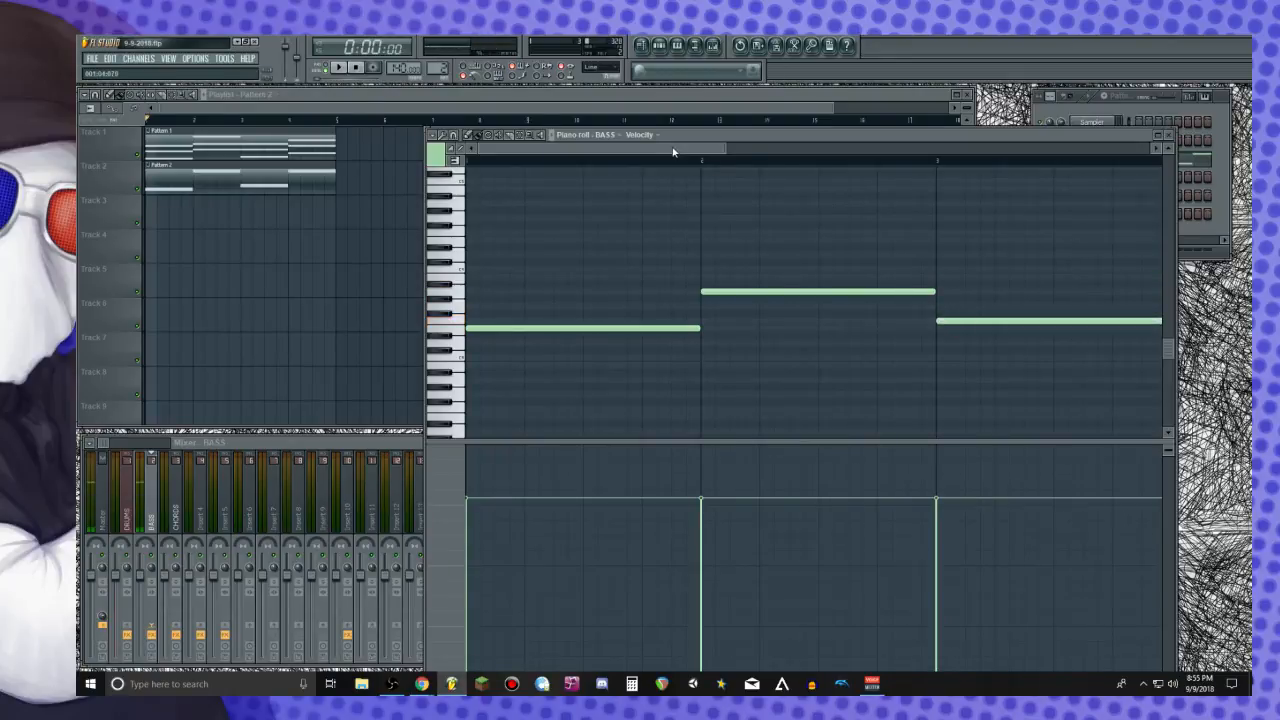
pyautogui.moveTo(686, 152); pyautogui.dragTo(828, 165)
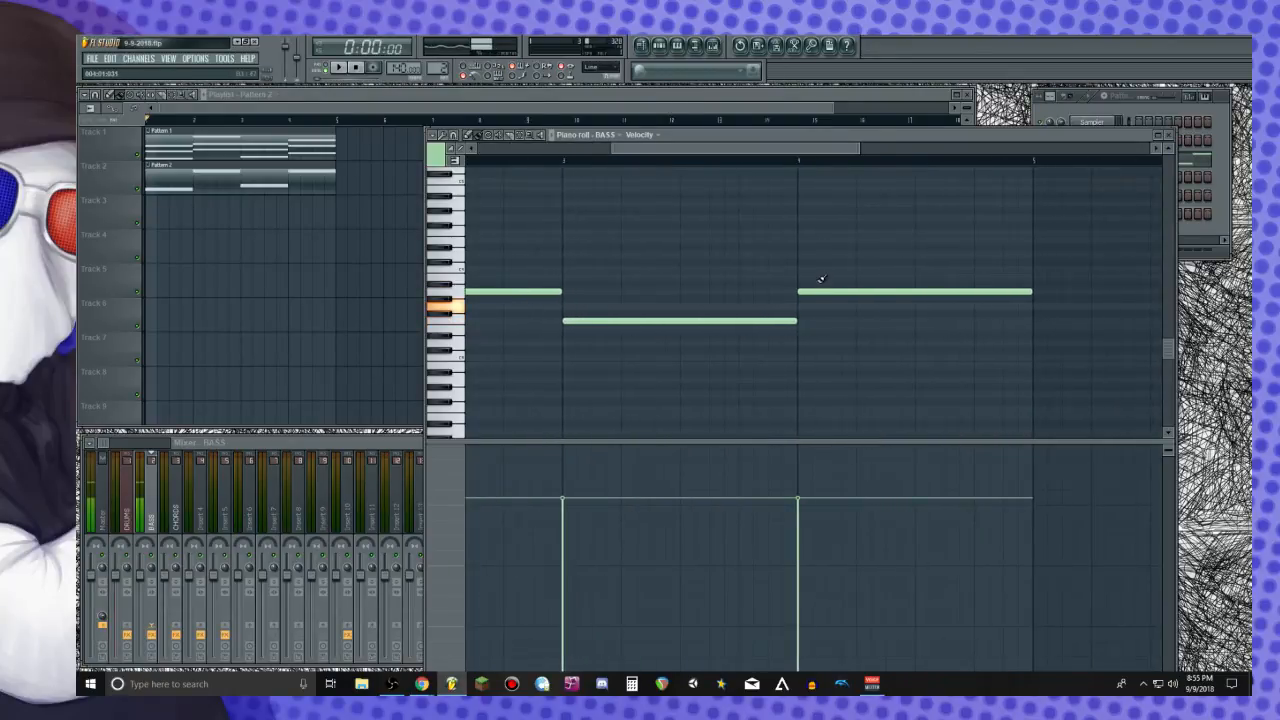
pyautogui.moveTo(808, 290)
pyautogui.mouseDown()
pyautogui.moveTo(806, 309)
pyautogui.moveTo(809, 296)
pyautogui.mouseUp()
pyautogui.press('space')
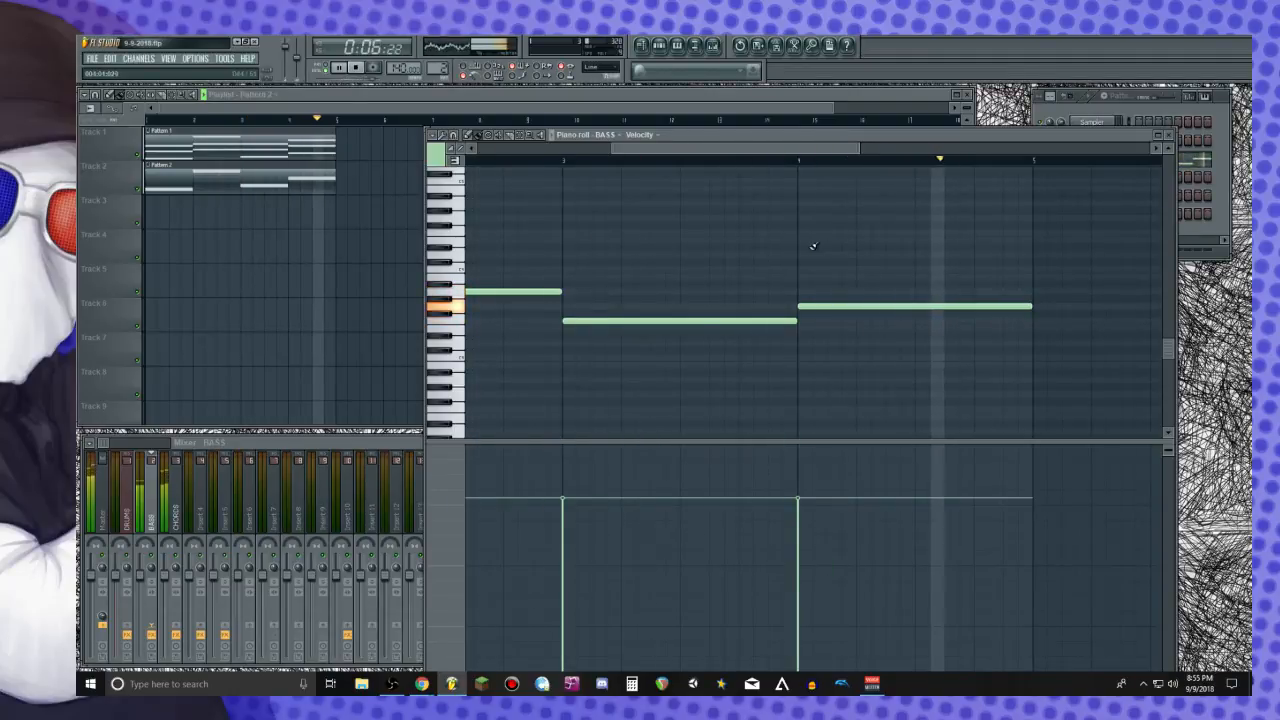
pyautogui.press('space')
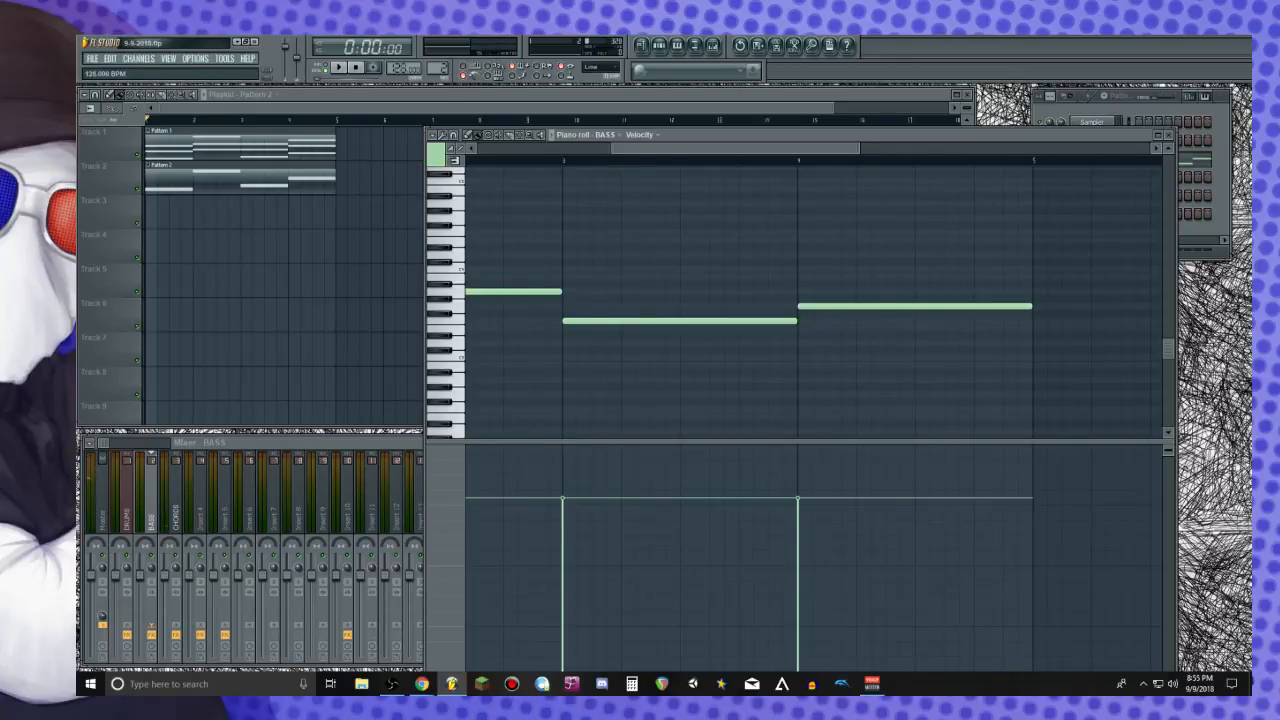
pyautogui.press('space')
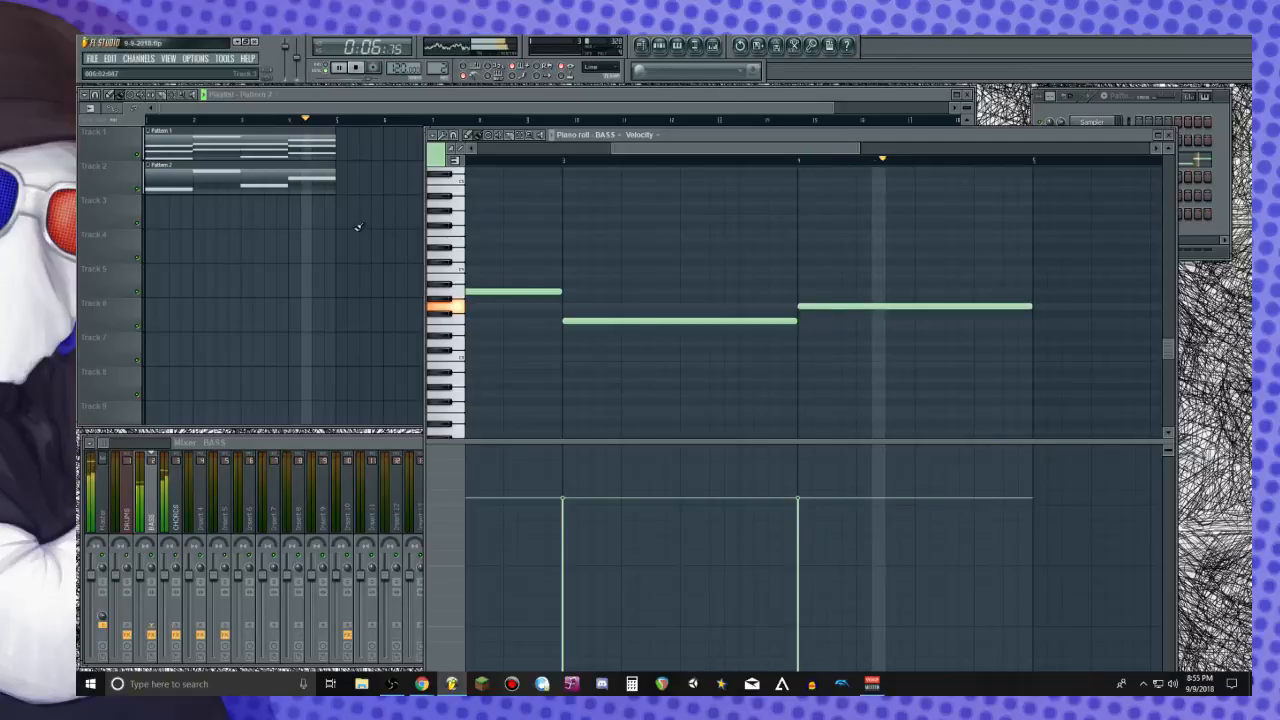
# Try shortening Pattern 1's bar 1 CHORDS notes to one beat and copying the chord one and a half beats into the bar
pyautogui.click(250, 150)
pyautogui.press('space')
pyautogui.doubleClick(250, 150)
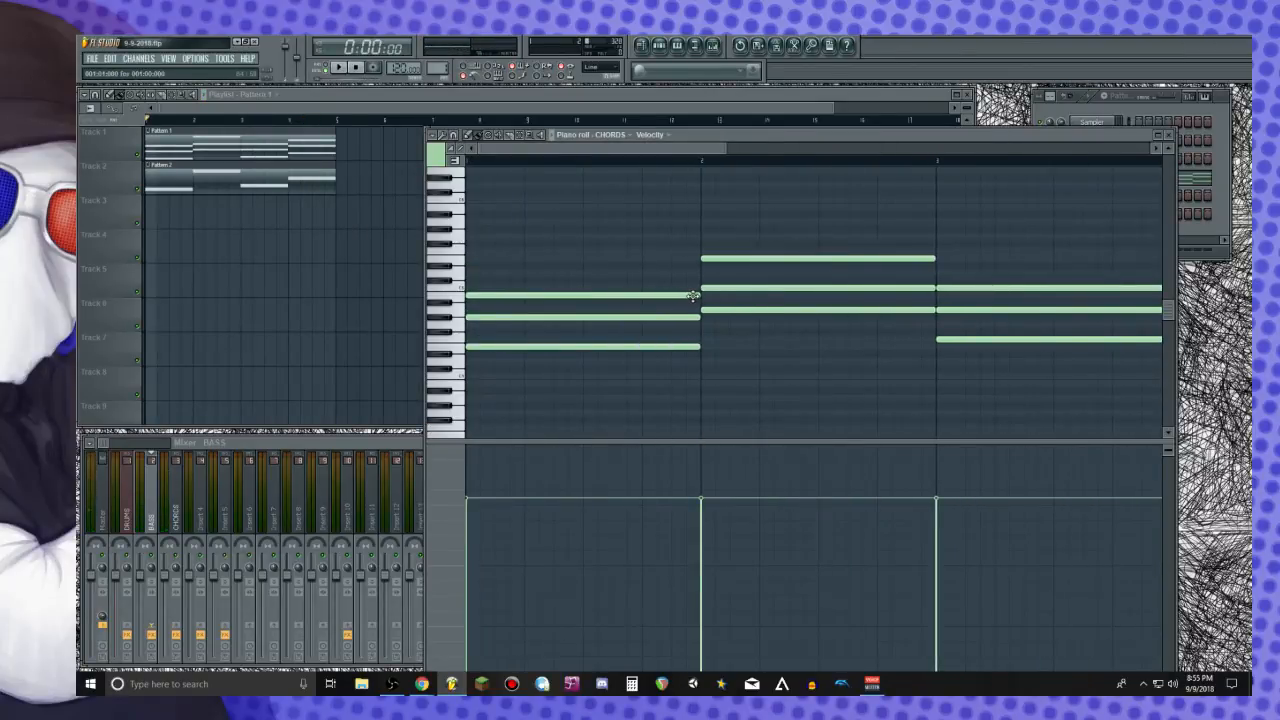
pyautogui.moveTo(698, 296); pyautogui.dragTo(523, 296)
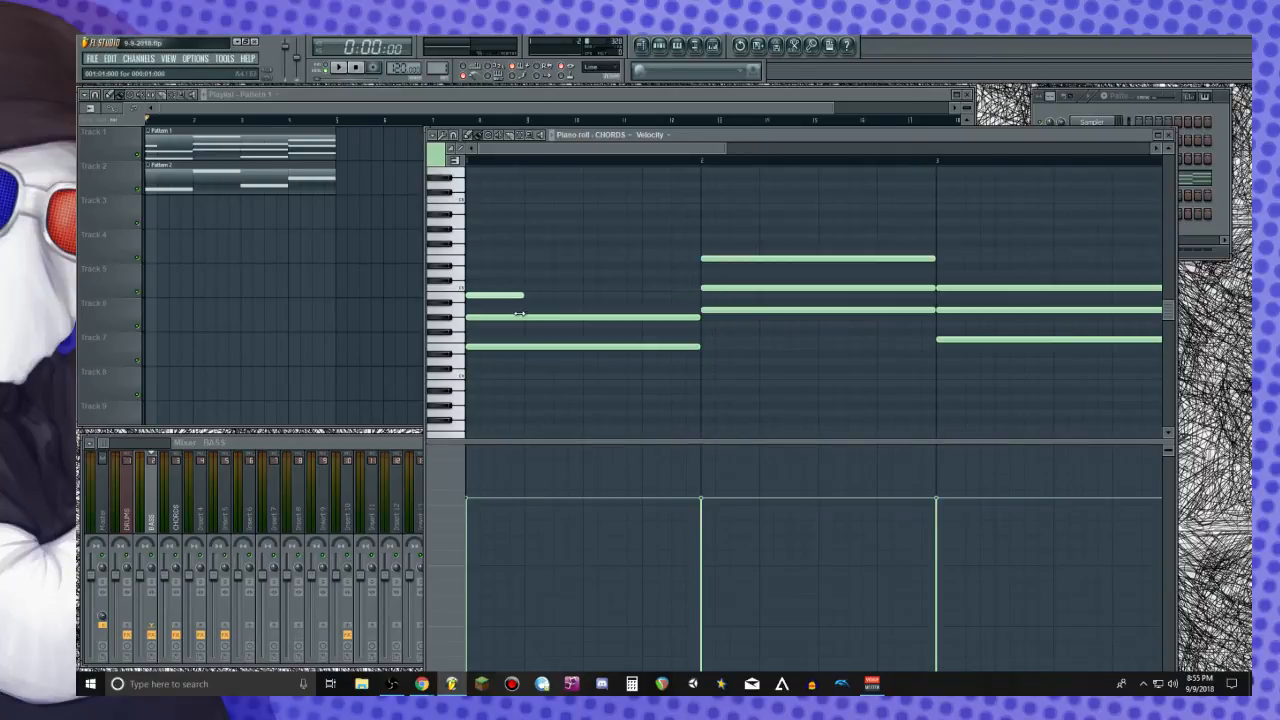
pyautogui.moveTo(700, 319); pyautogui.dragTo(507, 320)
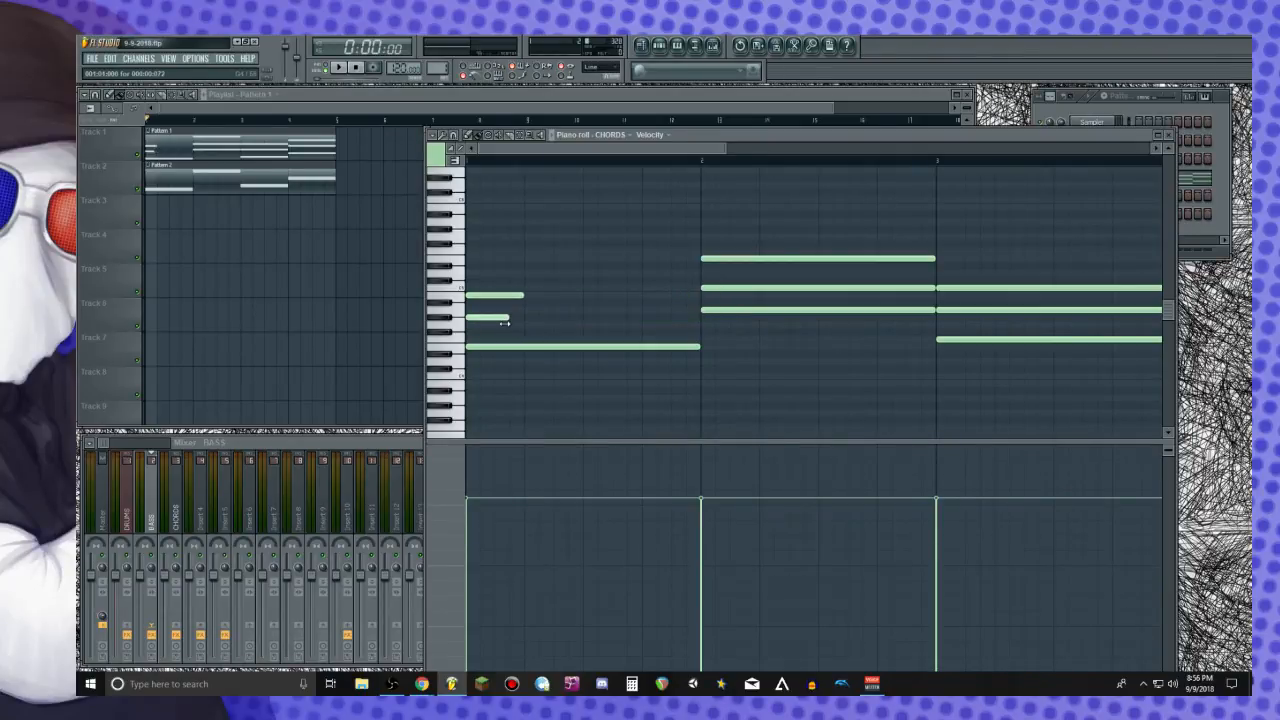
pyautogui.moveTo(700, 348); pyautogui.dragTo(494, 349)
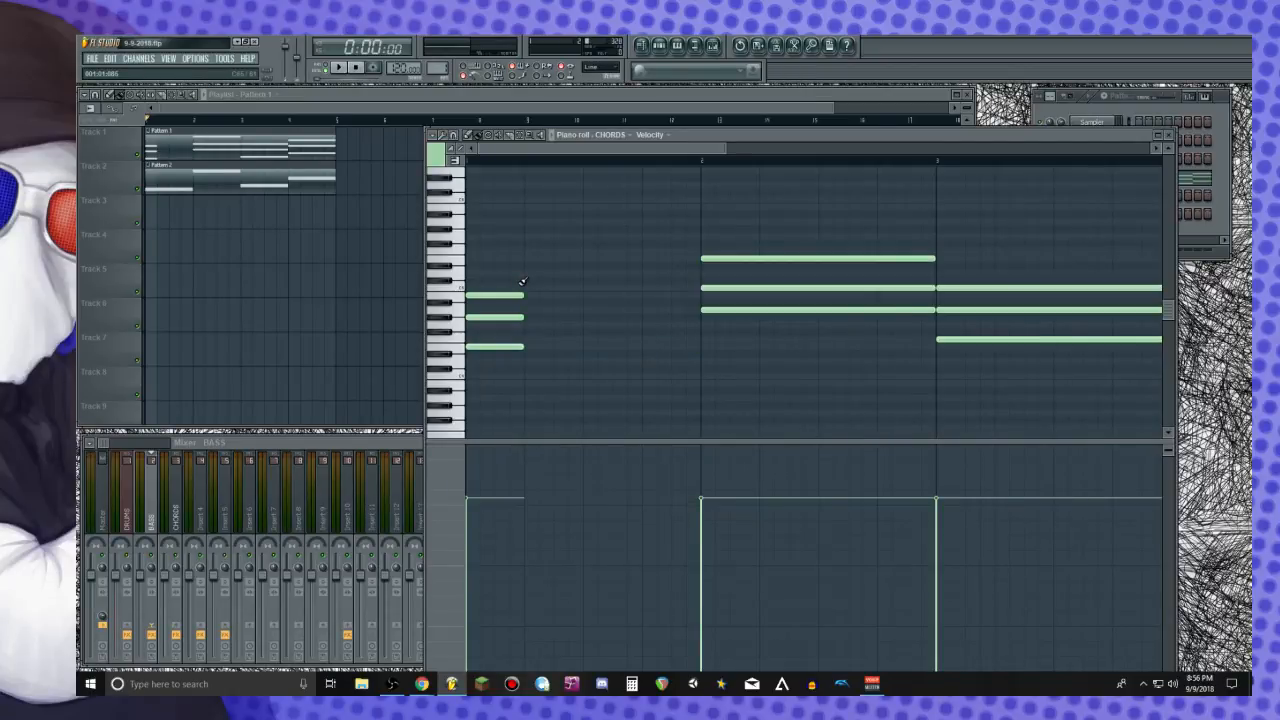
pyautogui.moveTo(512, 270); pyautogui.dragTo(508, 385)
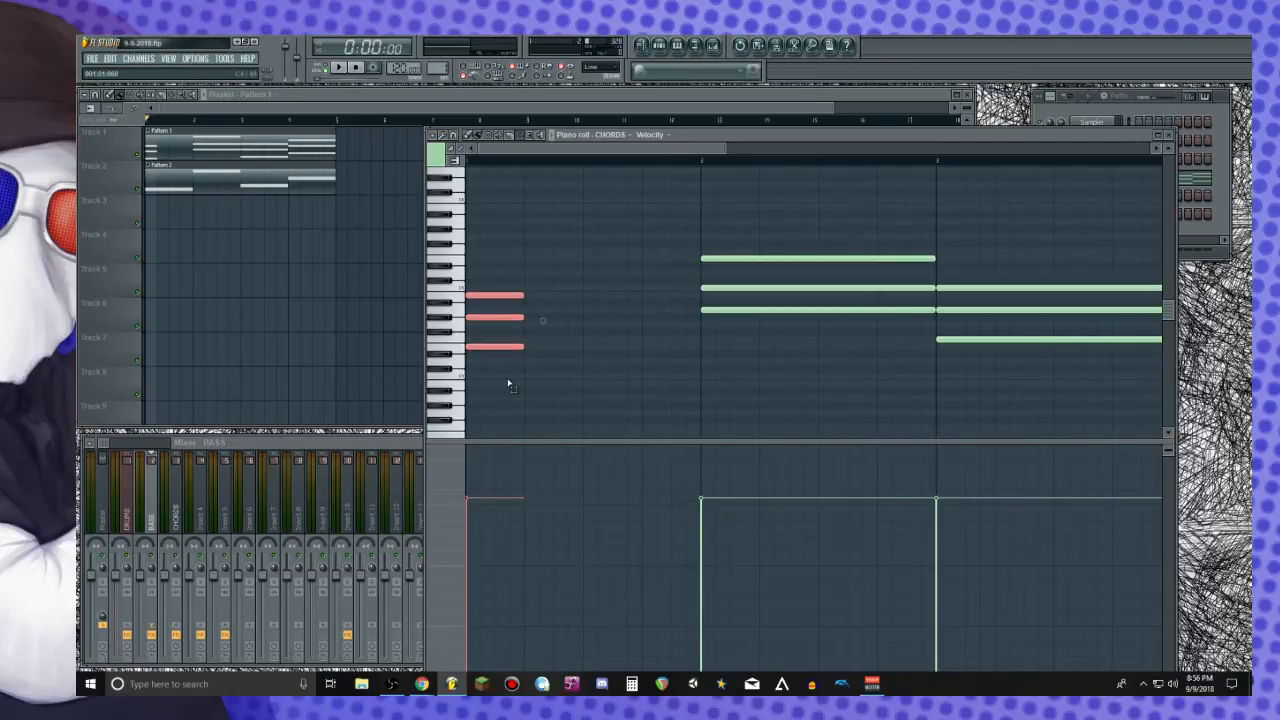
pyautogui.moveTo(519, 300); pyautogui.dragTo(599, 293)
pyautogui.press('space')
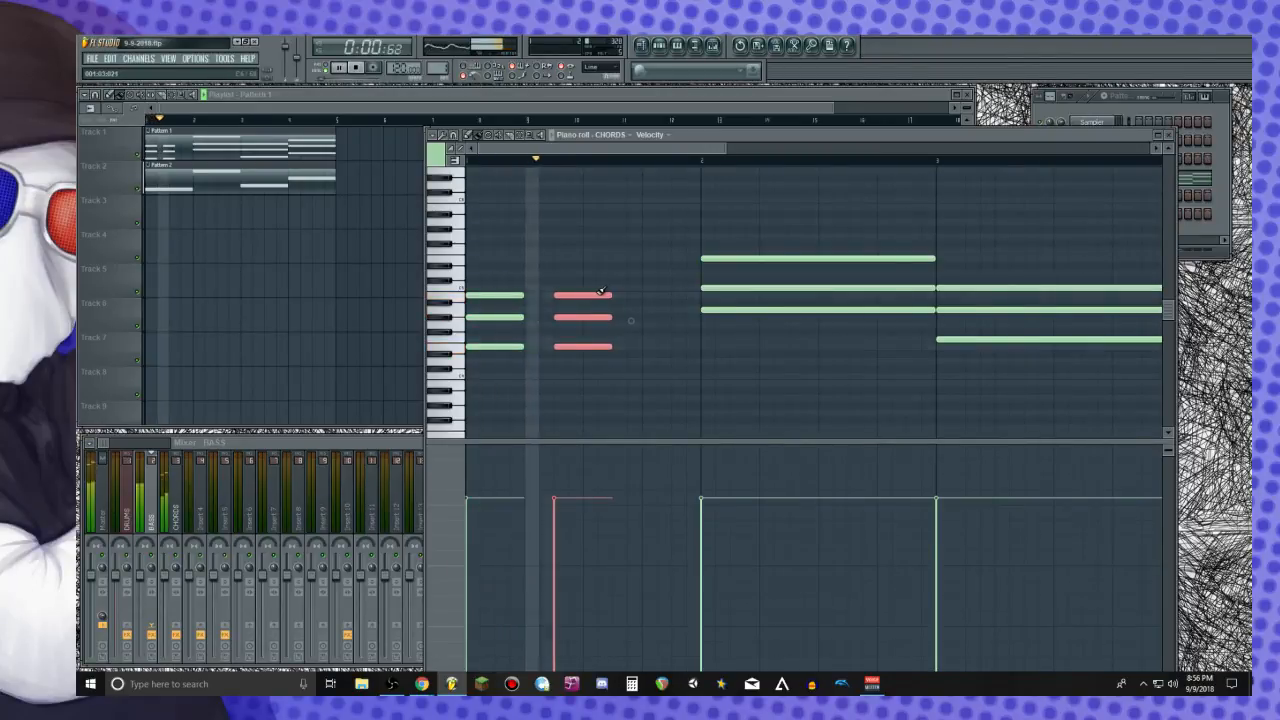
pyautogui.press('space')
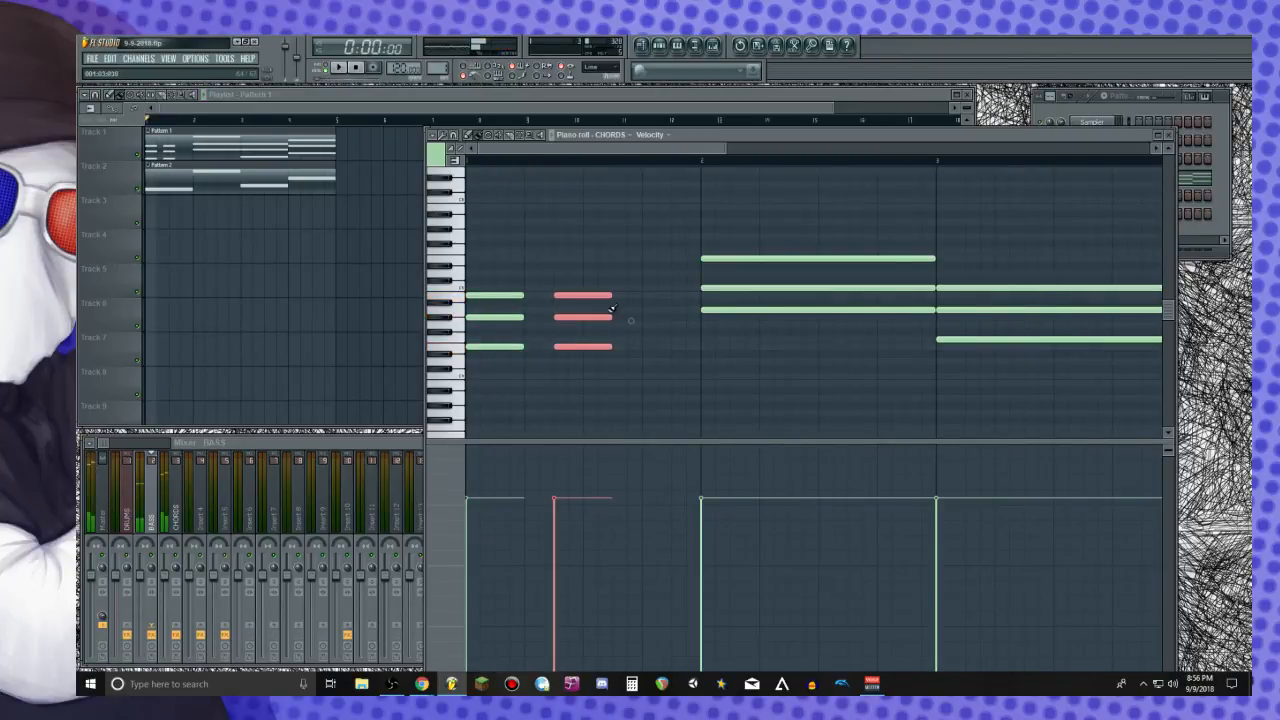
# Try a tighter rhythm in bar 1 of CHORDS with two back-to-back three-step chords, removing the earlier copy
pyautogui.moveTo(521, 296); pyautogui.dragTo(512, 296)
pyautogui.click(527, 311)
pyautogui.rightClick(531, 311)
pyautogui.rightClick(518, 318)
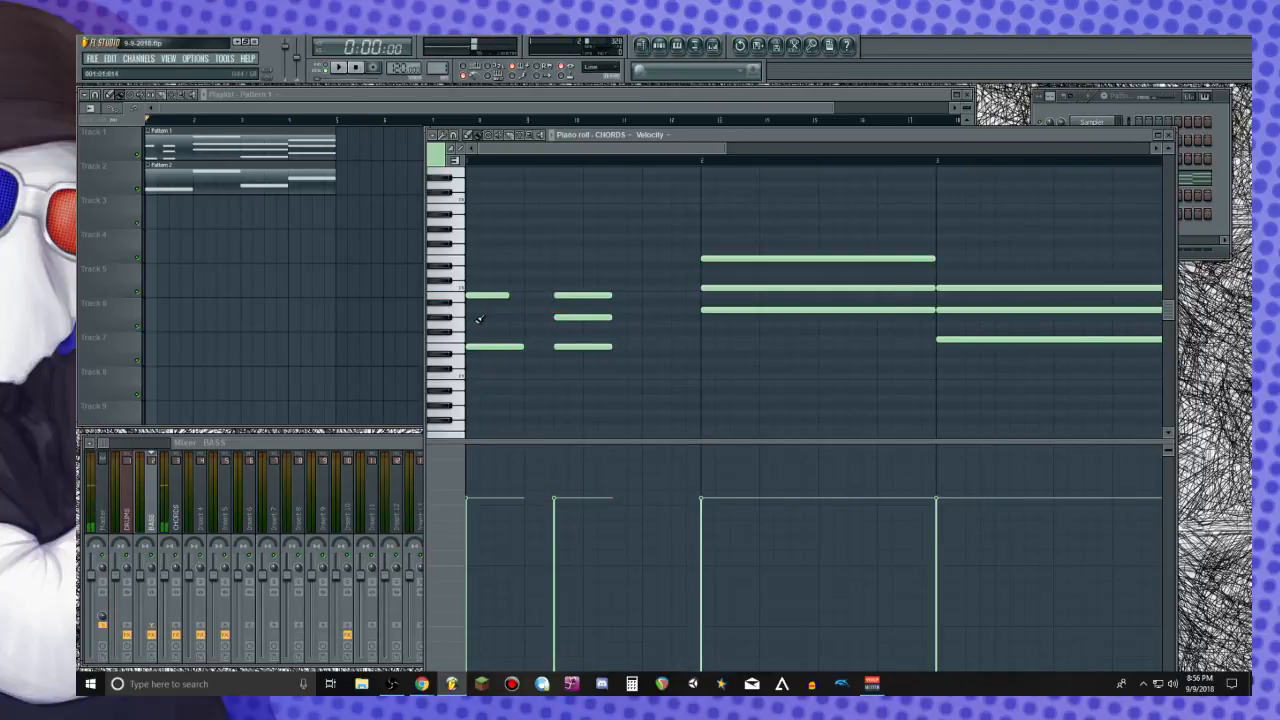
pyautogui.hotkey('ctrl', 'z')
pyautogui.rightClick(533, 311)
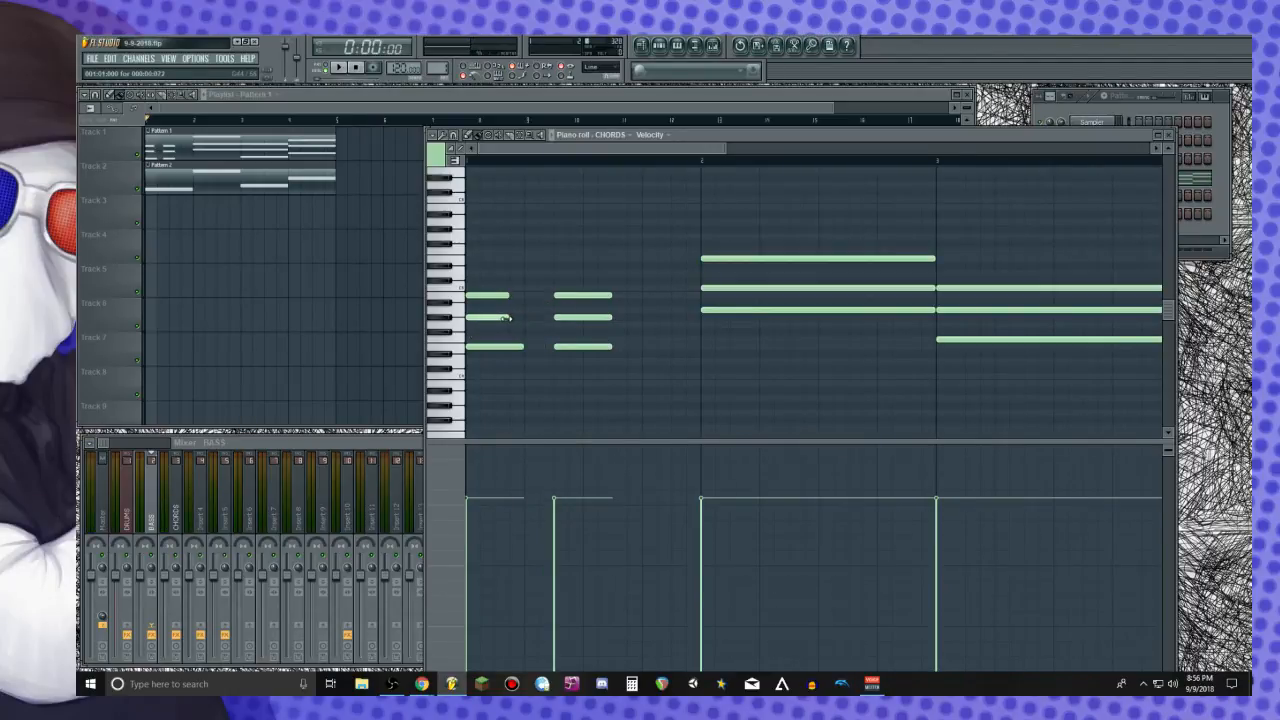
pyautogui.moveTo(520, 347); pyautogui.dragTo(508, 347)
pyautogui.click(519, 346)
pyautogui.click(518, 316)
pyautogui.click(517, 296)
pyautogui.rightClick(590, 296)
pyautogui.rightClick(592, 316)
pyautogui.rightClick(588, 346)
pyautogui.press('space')
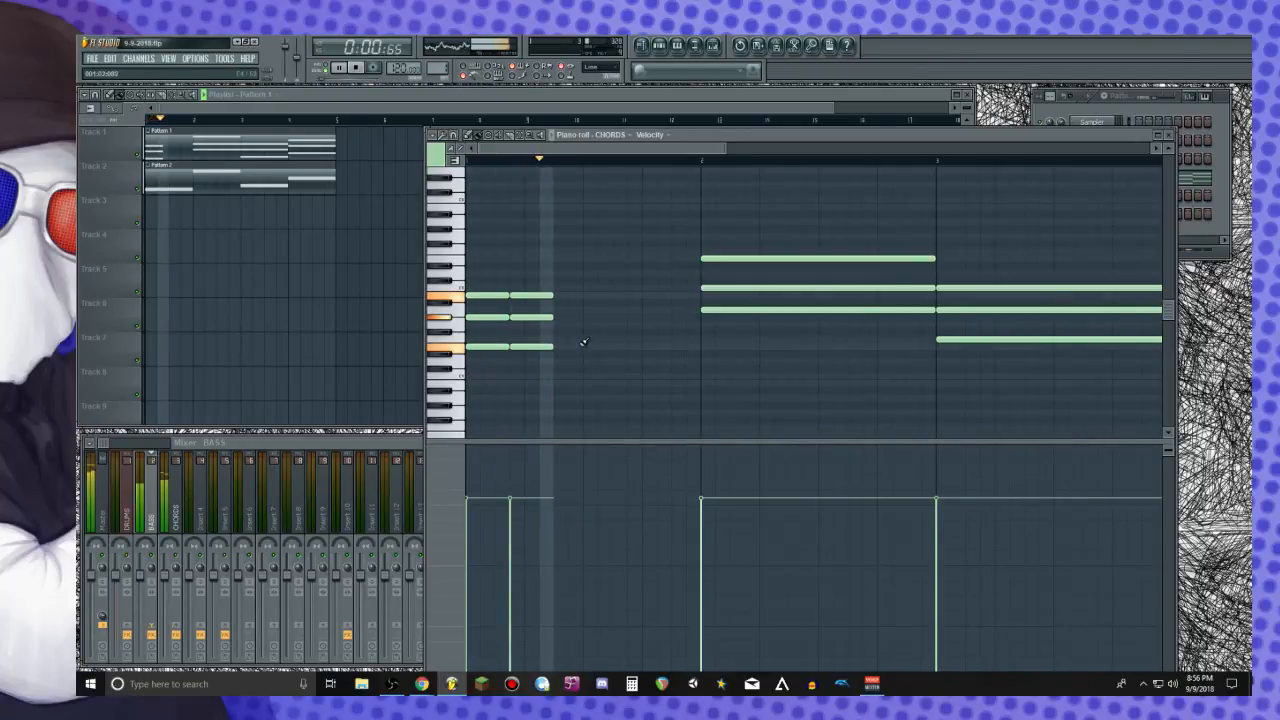
pyautogui.press('space')
# Try adding two more three-step chords to bar 1 of CHORDS, leaving a gap before the last one, and play them
pyautogui.click(562, 296)
pyautogui.click(563, 317)
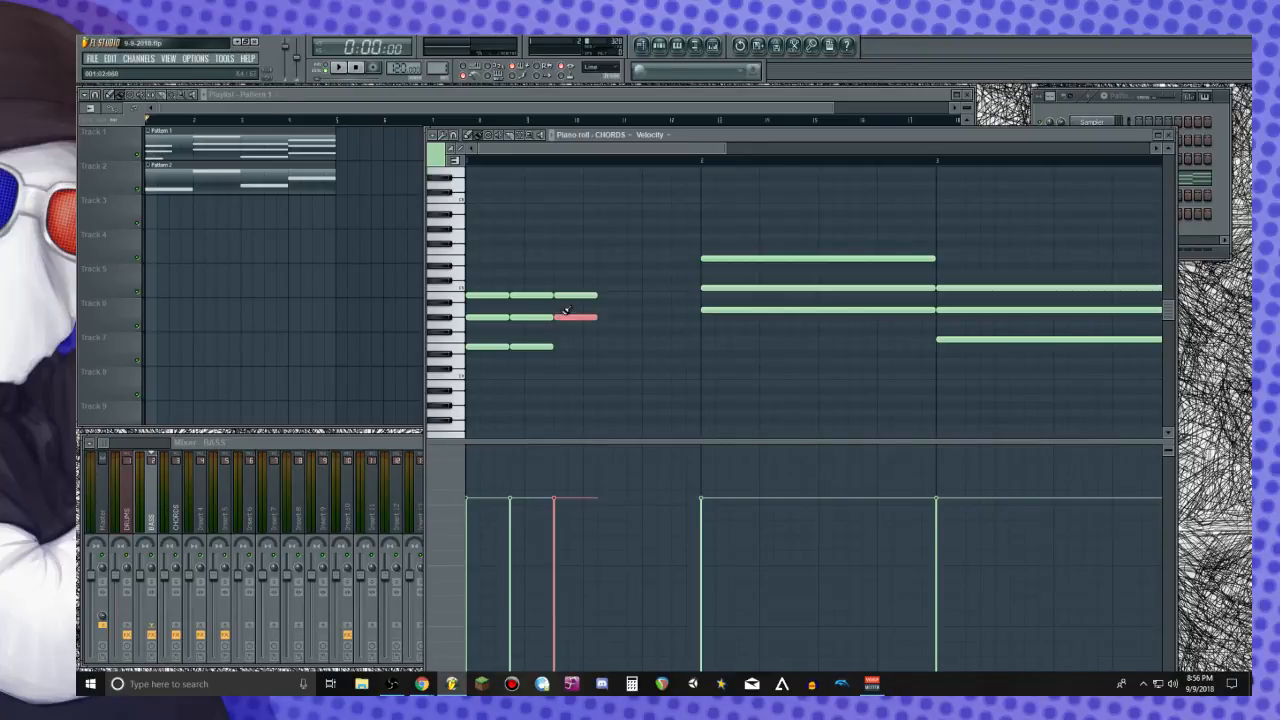
pyautogui.click(565, 346)
pyautogui.click(650, 295)
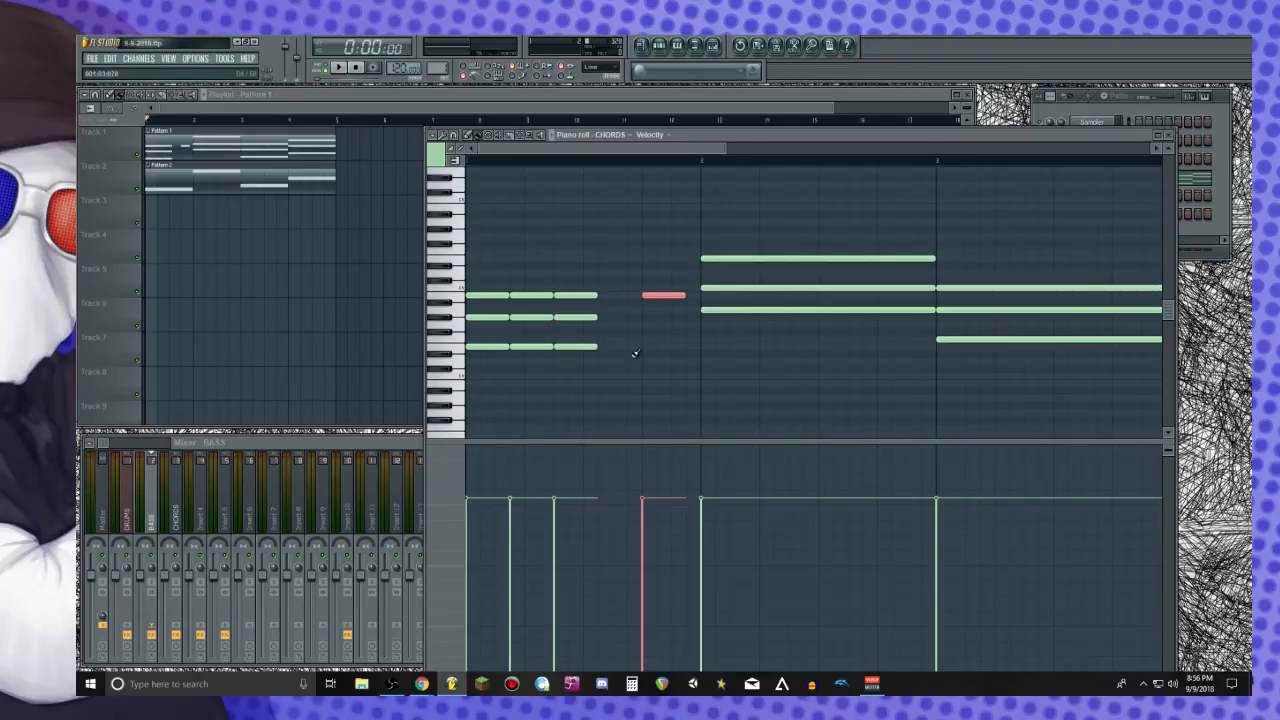
pyautogui.click(648, 317)
pyautogui.click(647, 347)
pyautogui.press('space')
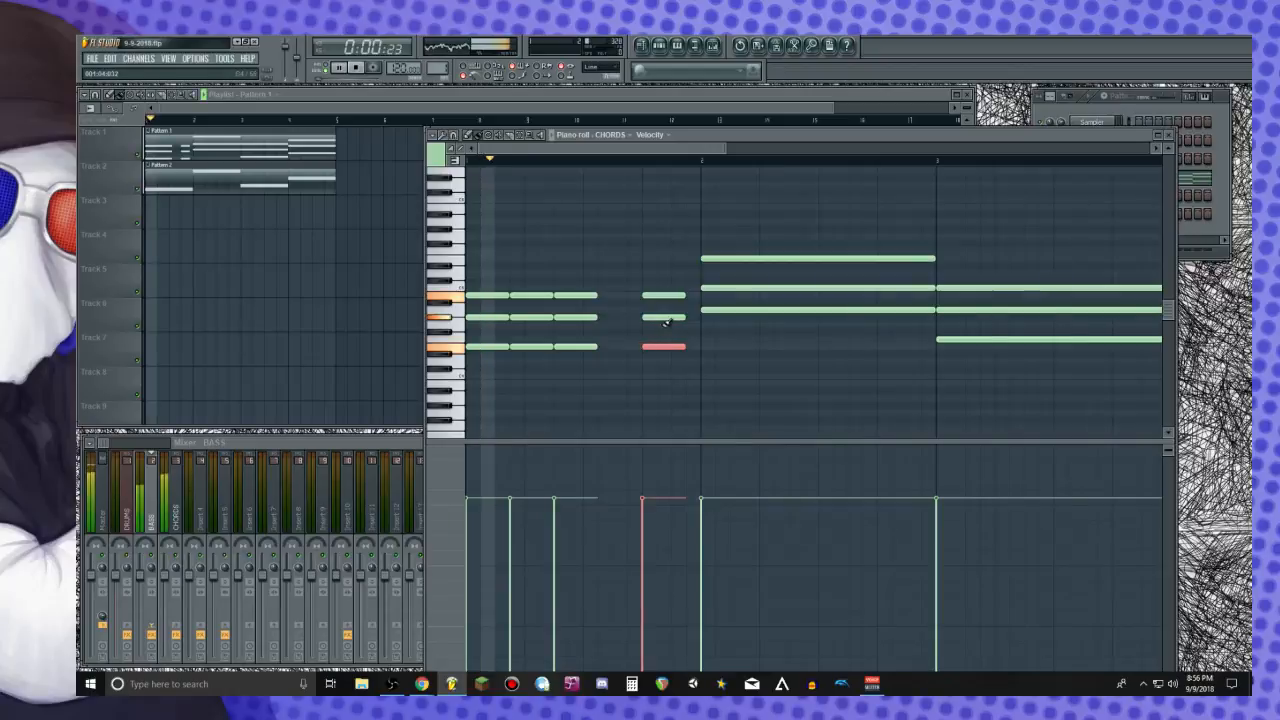
pyautogui.press('space')
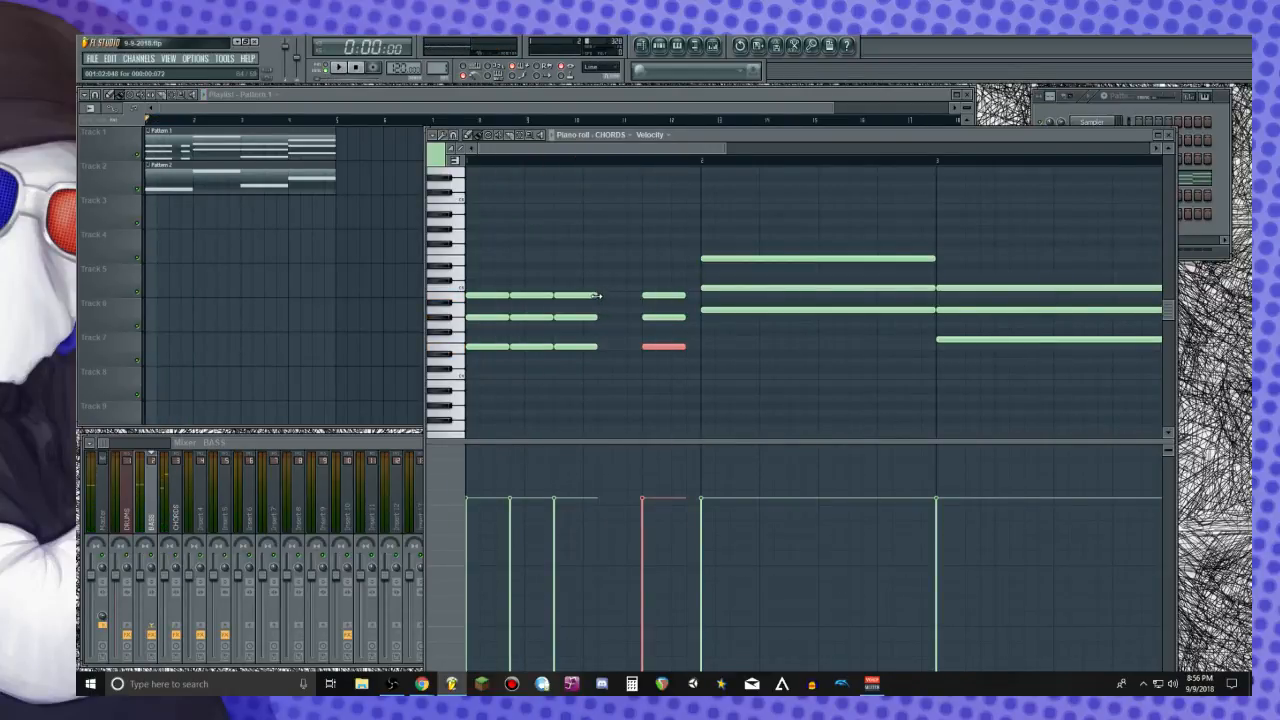
# Delete the repeated chords in bar 1 and undo the rhythm edits back to the full-bar chord
pyautogui.rightClick(652, 295)
pyautogui.rightClick(585, 295)
pyautogui.rightClick(545, 346)
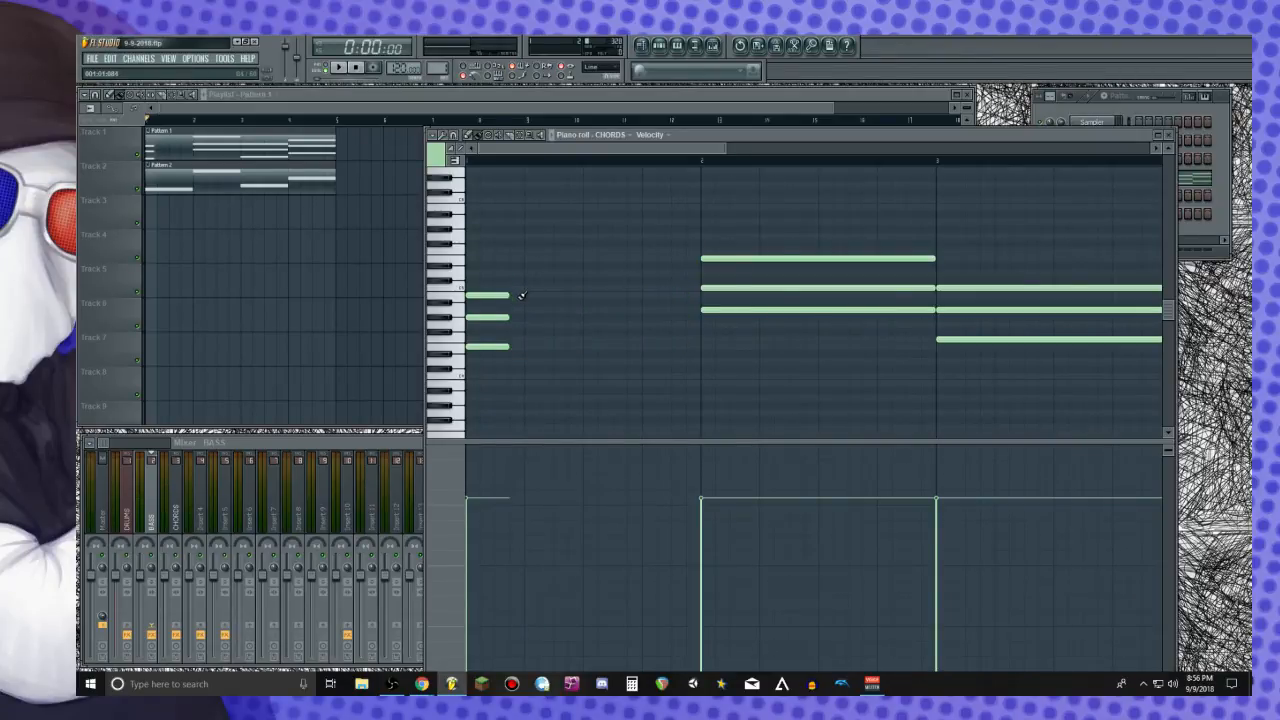
pyautogui.hotkey('ctrl', 'alt', 'z')
pyautogui.hotkey('ctrl', 'alt', 'z')
pyautogui.hotkey('ctrl', 'alt', 'z')
pyautogui.hotkey('ctrl', 'alt', 'z')
pyautogui.hotkey('ctrl', 'alt', 'z')
pyautogui.hotkey('ctrl', 'alt', 'z')
pyautogui.hotkey('ctrl', 'alt', 'z')
pyautogui.hotkey('ctrl', 'alt', 'z')
pyautogui.hotkey('ctrl', 'alt', 'z')
pyautogui.hotkey('ctrl', 'alt', 'z')
pyautogui.hotkey('ctrl', 'alt', 'z')
pyautogui.hotkey('ctrl', 'alt', 'z')
pyautogui.hotkey('ctrl', 'alt', 'z')
pyautogui.hotkey('ctrl', 'alt', 'z')
pyautogui.hotkey('ctrl', 'alt', 'z')
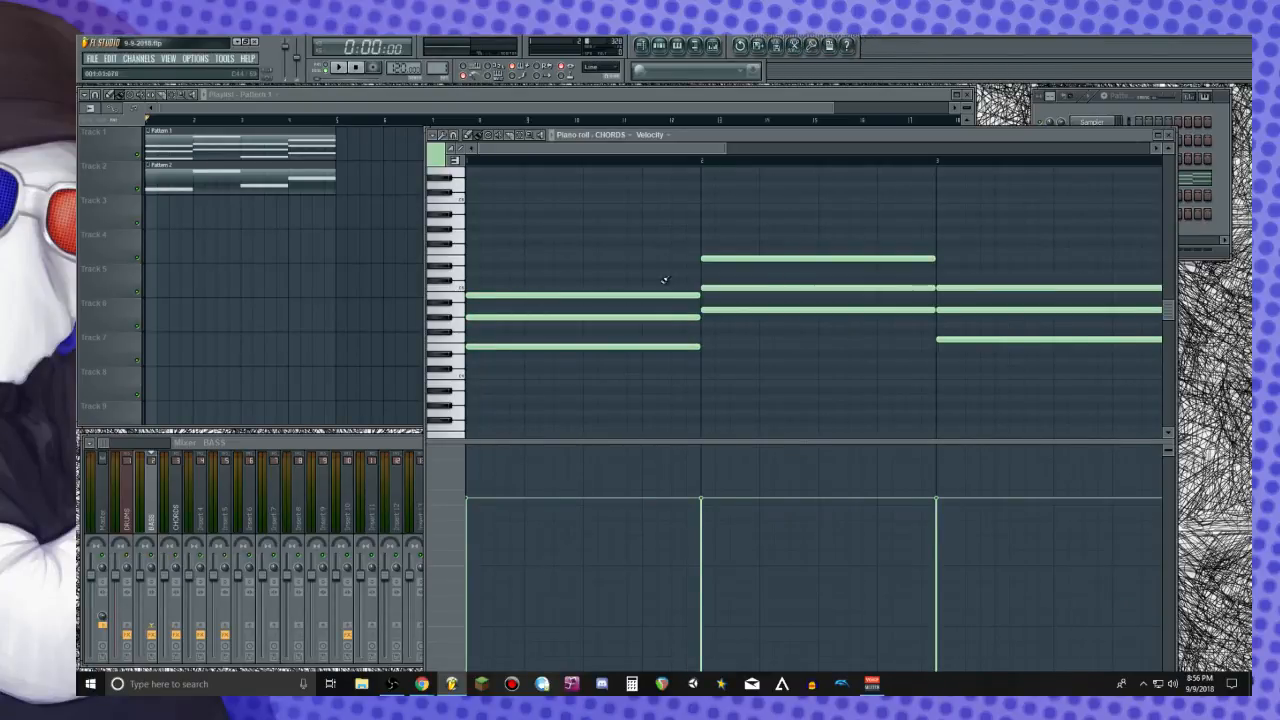
# Try splitting Pattern 2's bar 1 BASS note into four three-step notes and two two-step notes at the same pitch
pyautogui.click(284, 185)
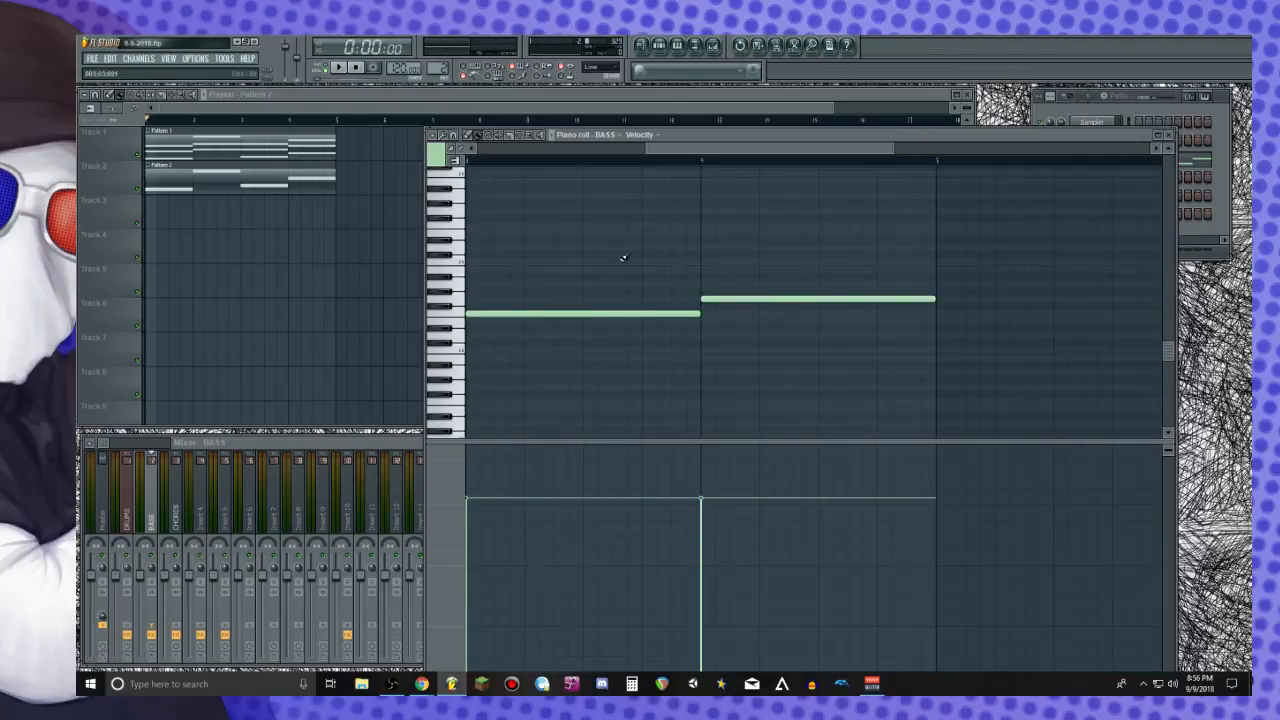
pyautogui.moveTo(745, 151); pyautogui.dragTo(552, 170)
pyautogui.moveTo(699, 321); pyautogui.dragTo(500, 336)
pyautogui.click(515, 322)
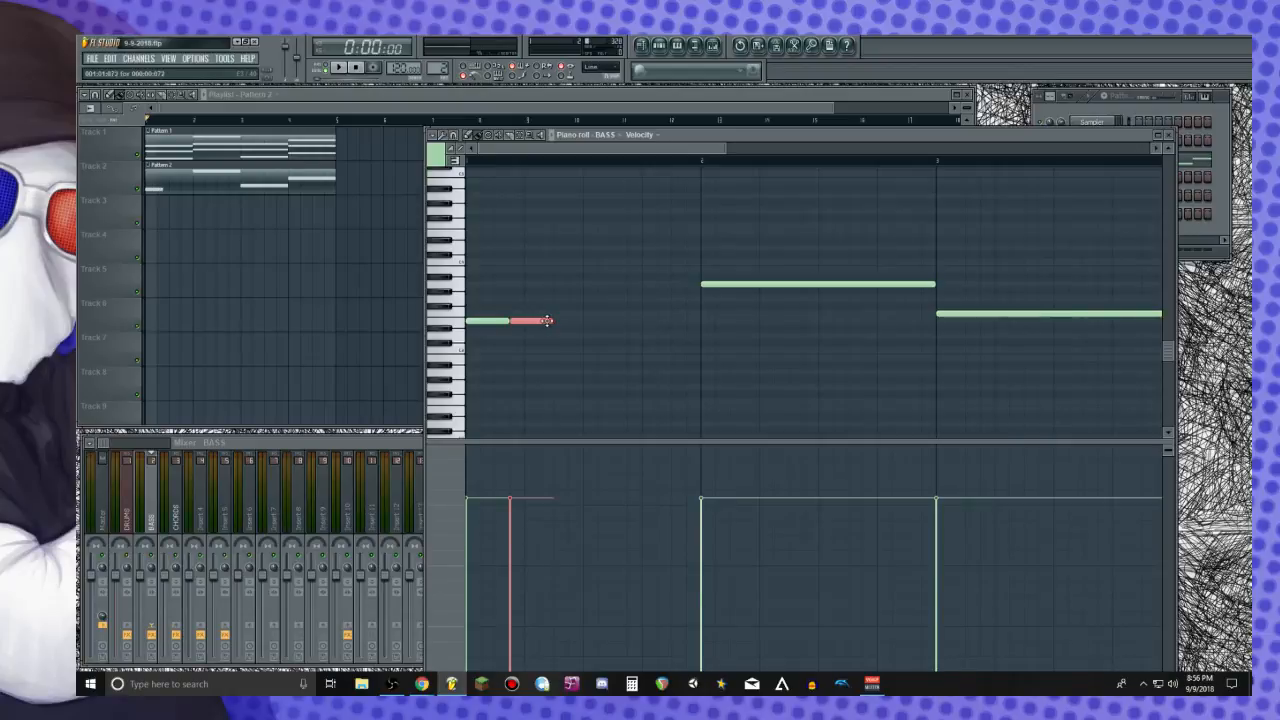
pyautogui.click(558, 321)
pyautogui.click(602, 321)
pyautogui.click(662, 321)
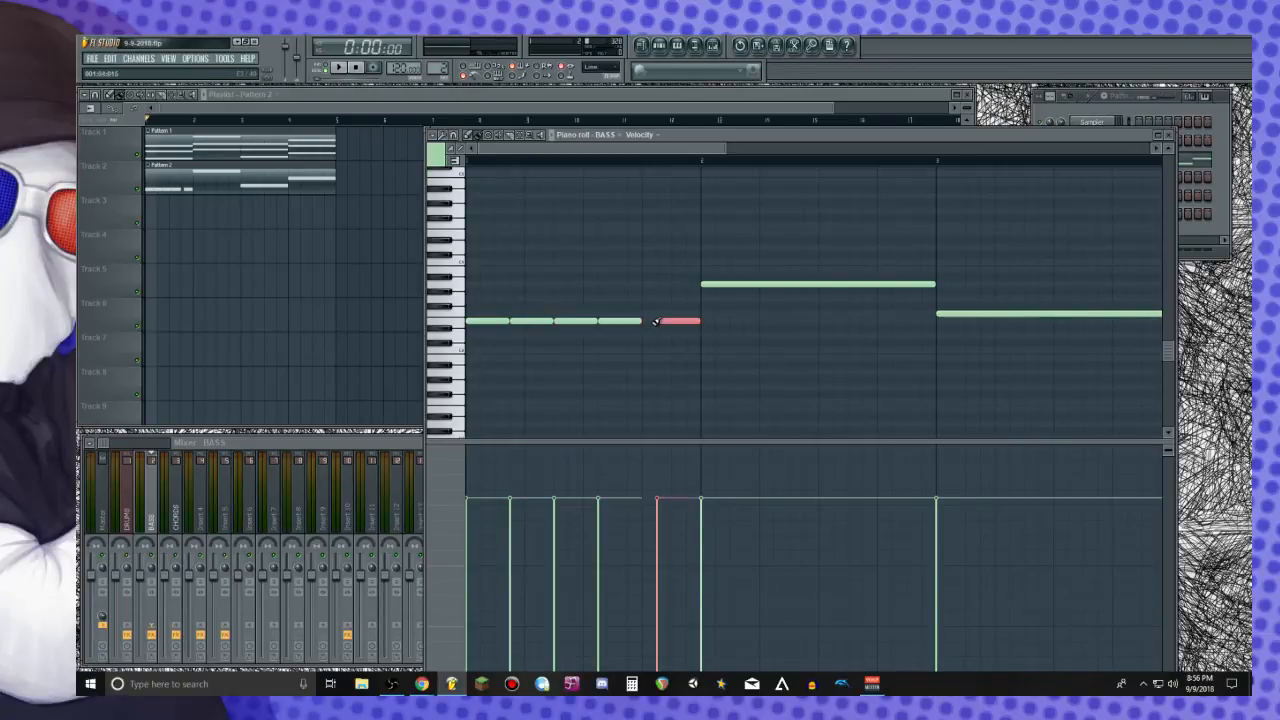
pyautogui.moveTo(670, 321)
pyautogui.mouseDown()
pyautogui.moveTo(656, 321)
pyautogui.moveTo(671, 321)
pyautogui.mouseUp()
pyautogui.click(677, 322)
pyautogui.press('space')
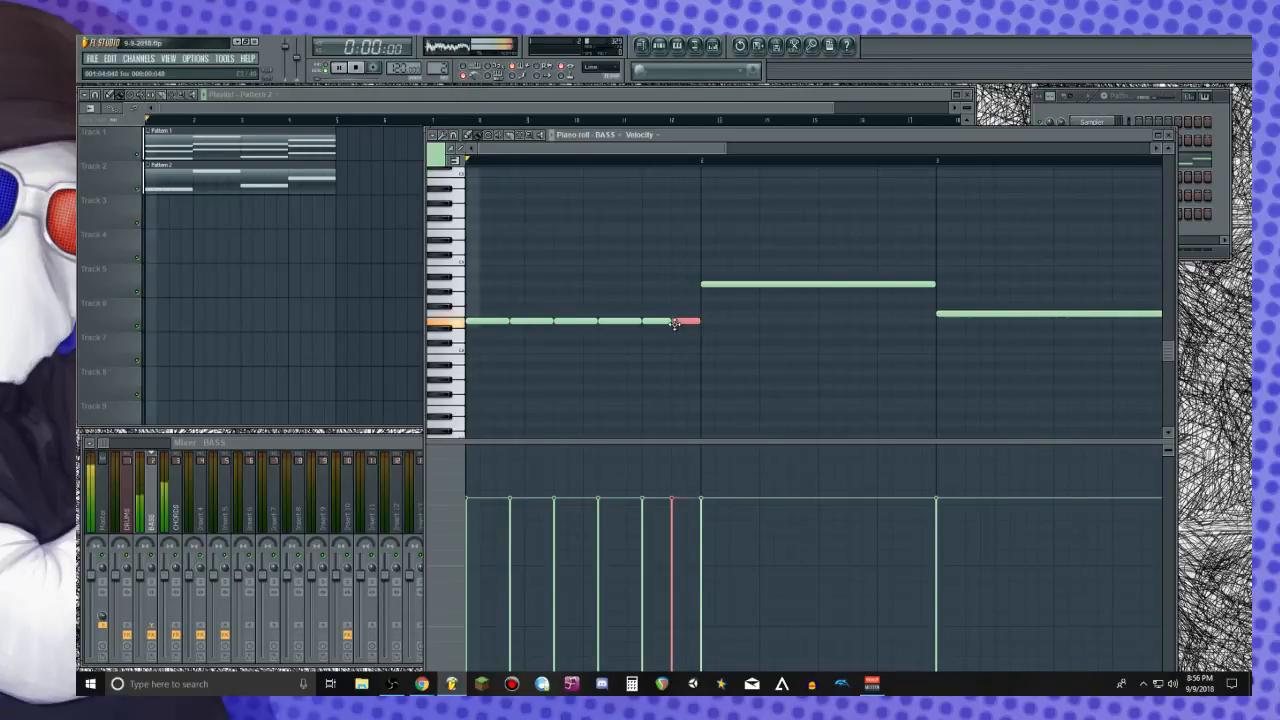
pyautogui.press('space')
# Try shortening the bar 1 BASS notes to leave gaps between them, and play the rhythm
pyautogui.keyDown('ctrl'); pyautogui.click(530, 306); pyautogui.keyUp('ctrl')
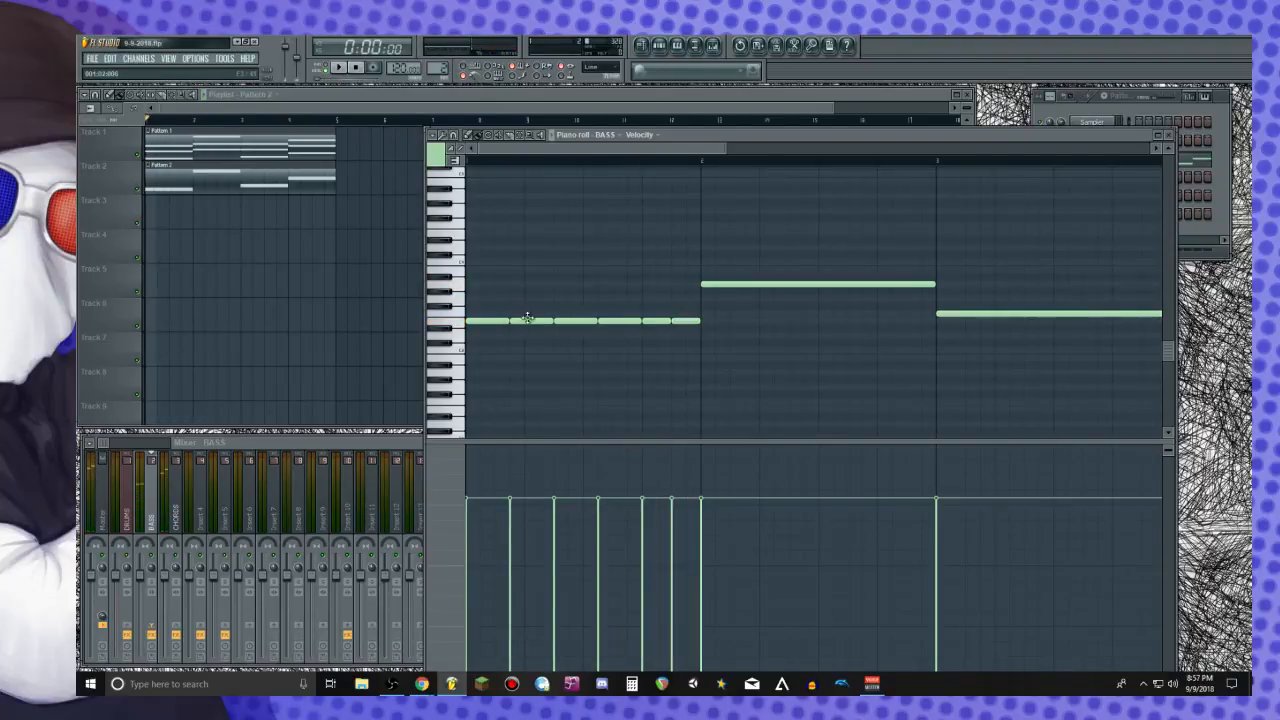
pyautogui.moveTo(506, 321); pyautogui.dragTo(494, 321)
pyautogui.moveTo(532, 321); pyautogui.dragTo(626, 321)
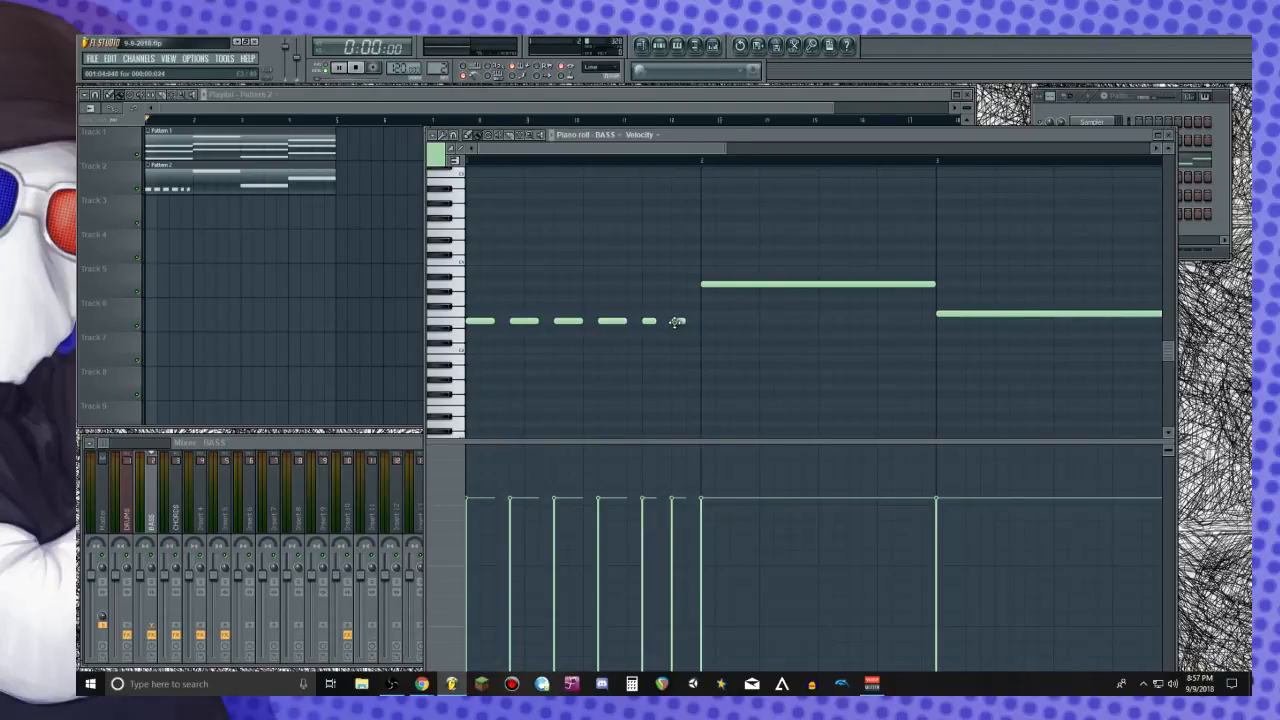
pyautogui.press('space')
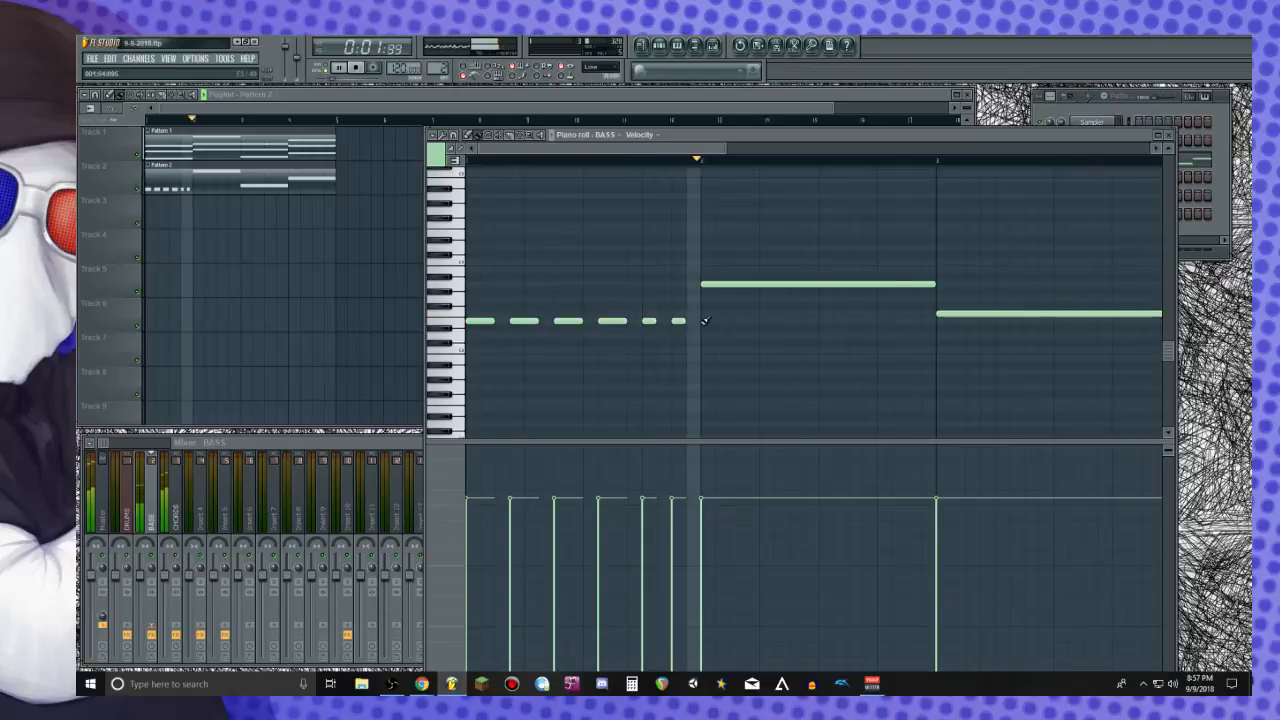
pyautogui.press('space')
# Delete the repeated bar 1 BASS notes, extend the first note to the full bar, and play the progression
pyautogui.rightClick(679, 320)
pyautogui.rightClick(650, 320)
pyautogui.rightClick(569, 320)
pyautogui.rightClick(525, 320)
pyautogui.rightClick(613, 320)
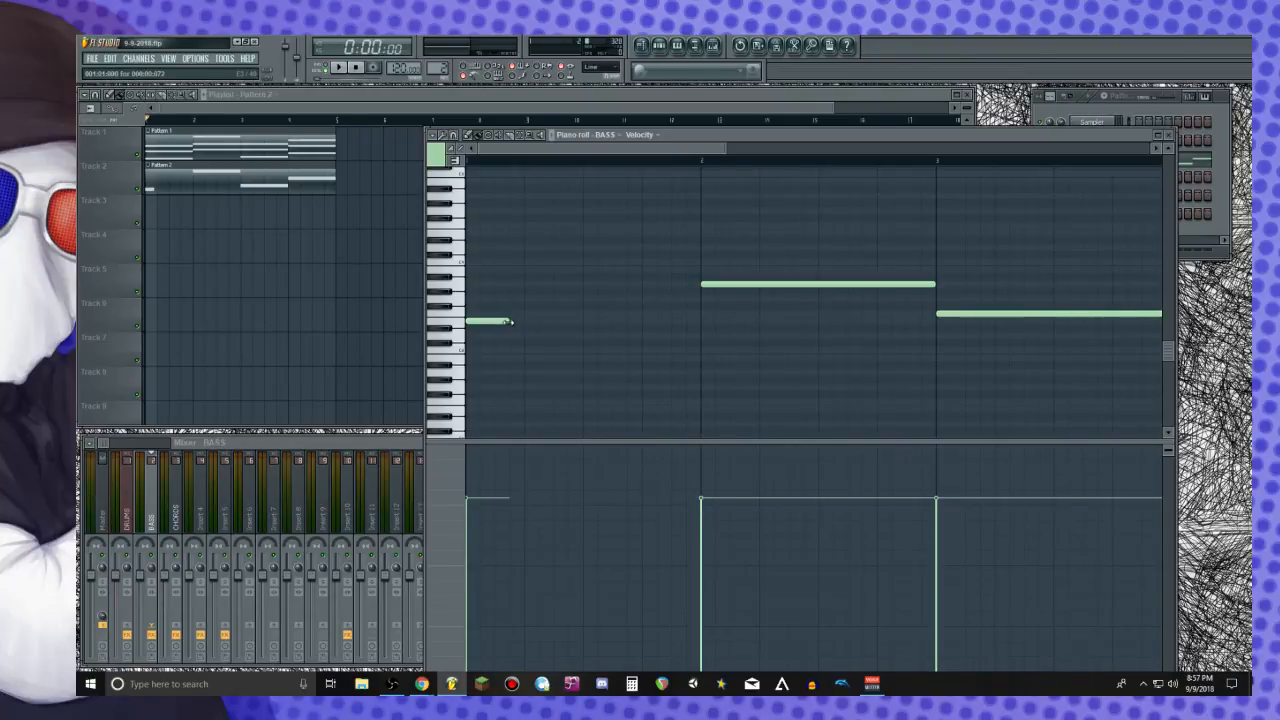
pyautogui.moveTo(511, 322); pyautogui.dragTo(710, 325)
pyautogui.press('space')
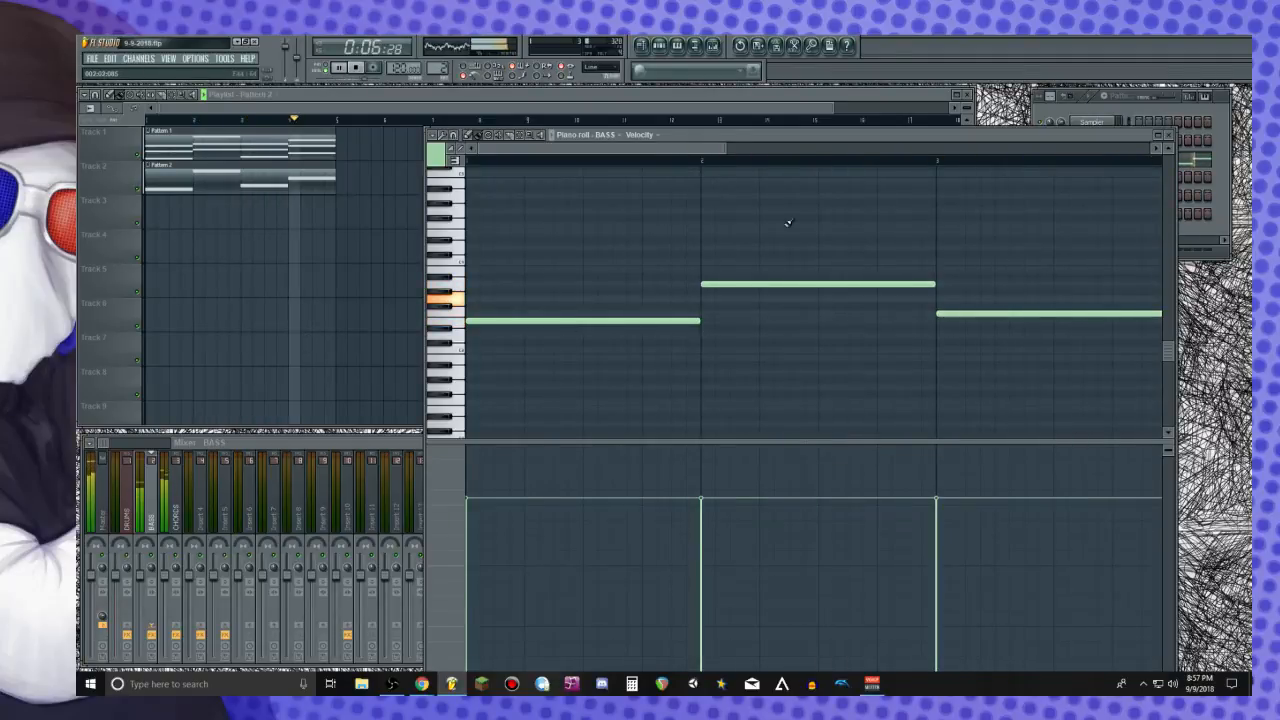
pyautogui.press('space')
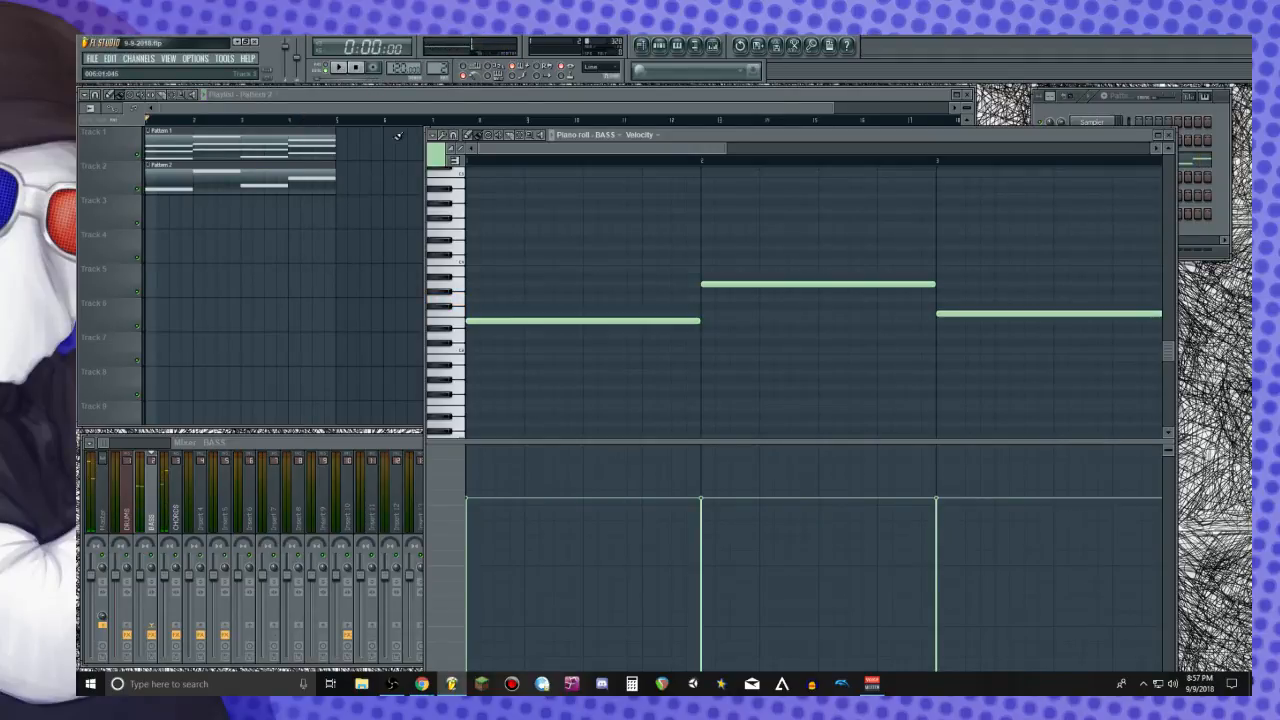
# Close the piano roll and move the Pattern 1 and Pattern 2 clips in the playlist to start at bar 5
pyautogui.click(1168, 135)
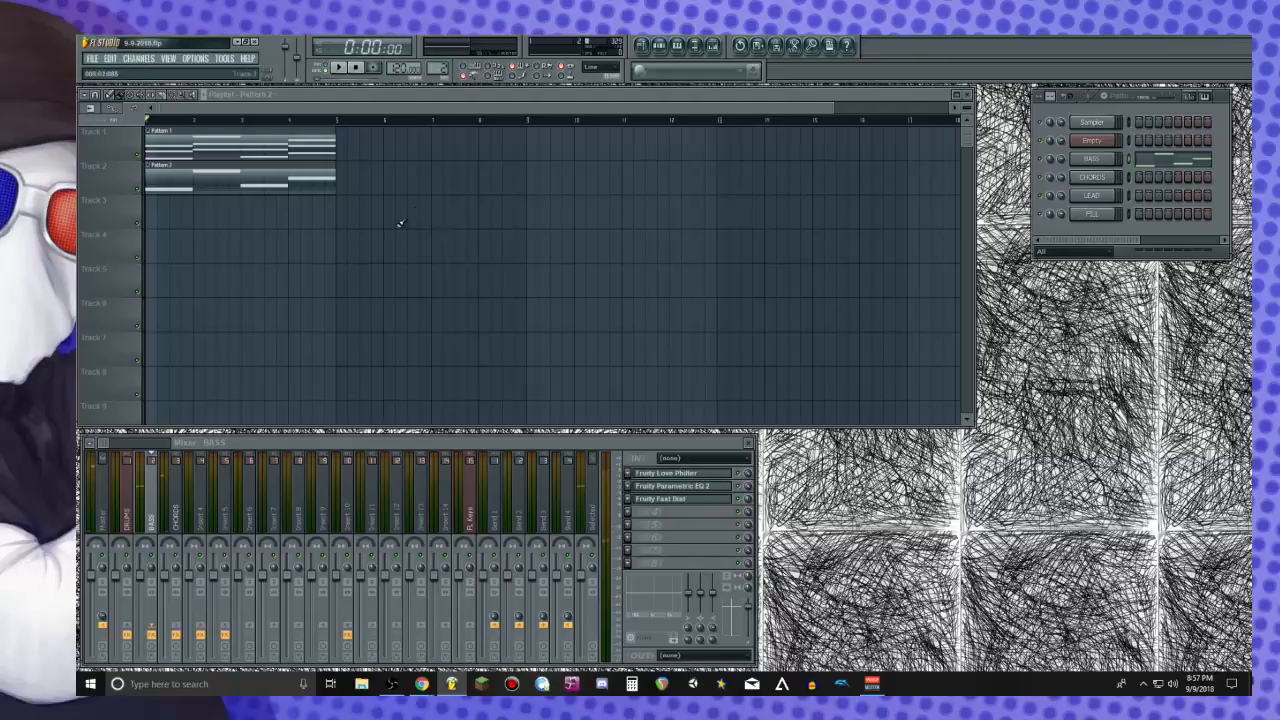
pyautogui.moveTo(237, 150); pyautogui.dragTo(426, 150)
pyautogui.moveTo(254, 187); pyautogui.dragTo(444, 190)
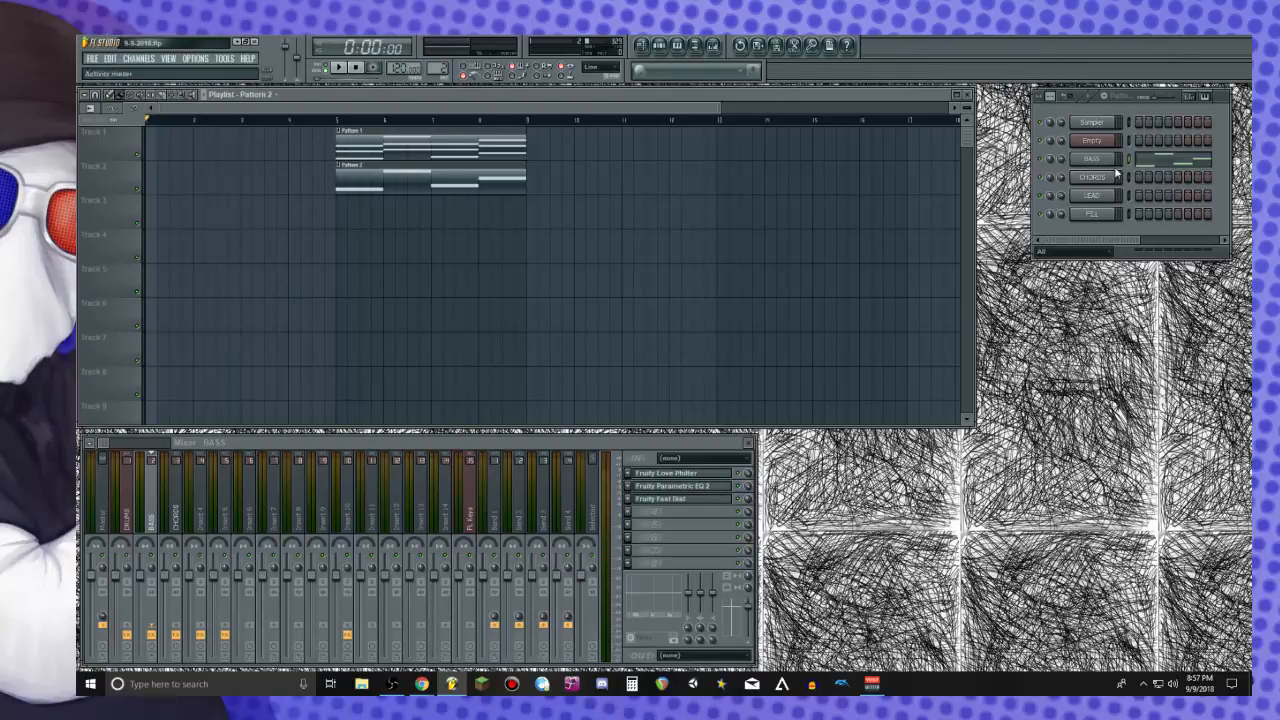
# Switch to Pattern 3 and open the piano roll of the Empty drum channel
pyautogui.moveTo(440, 67); pyautogui.dragTo(440, 60)
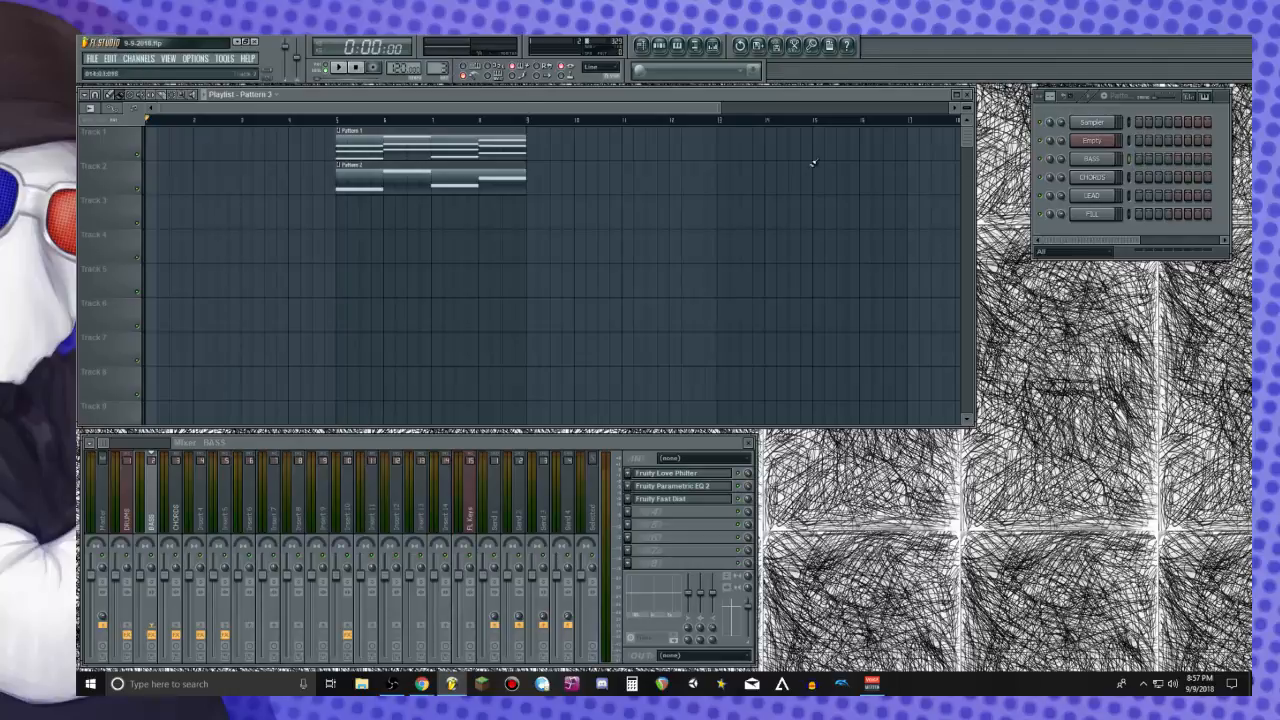
pyautogui.click(1101, 144)
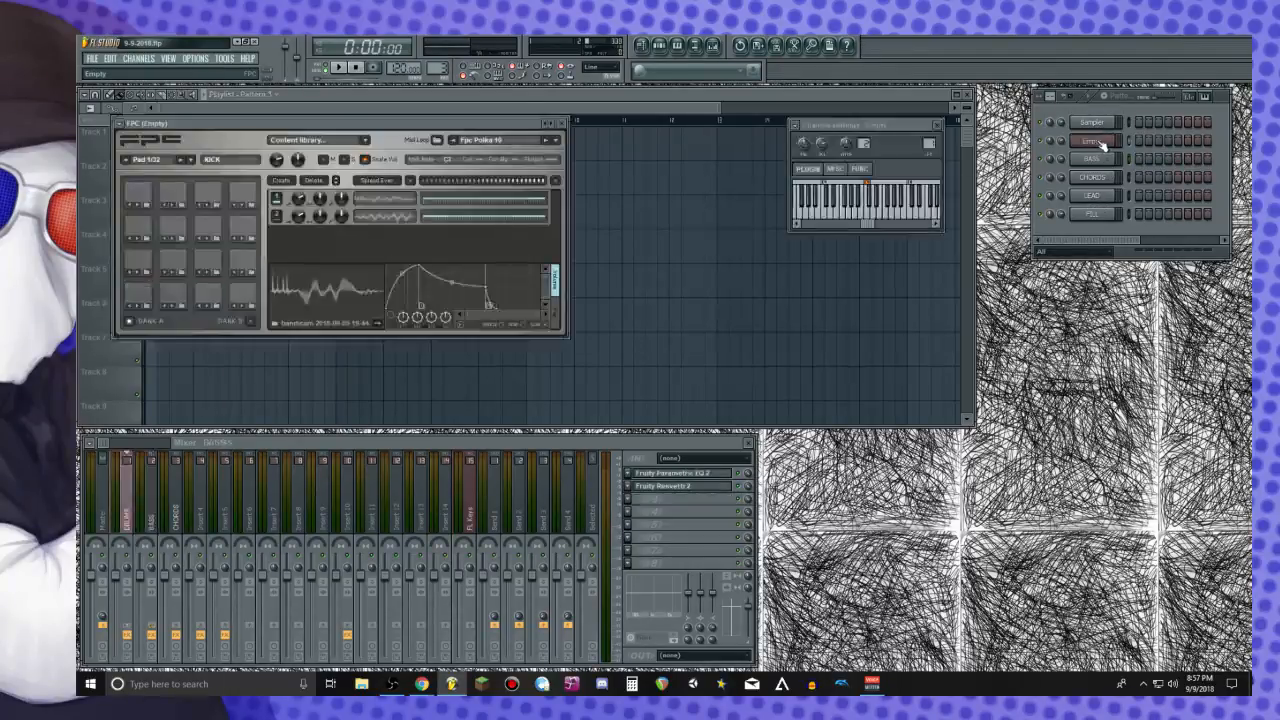
pyautogui.click(560, 123)
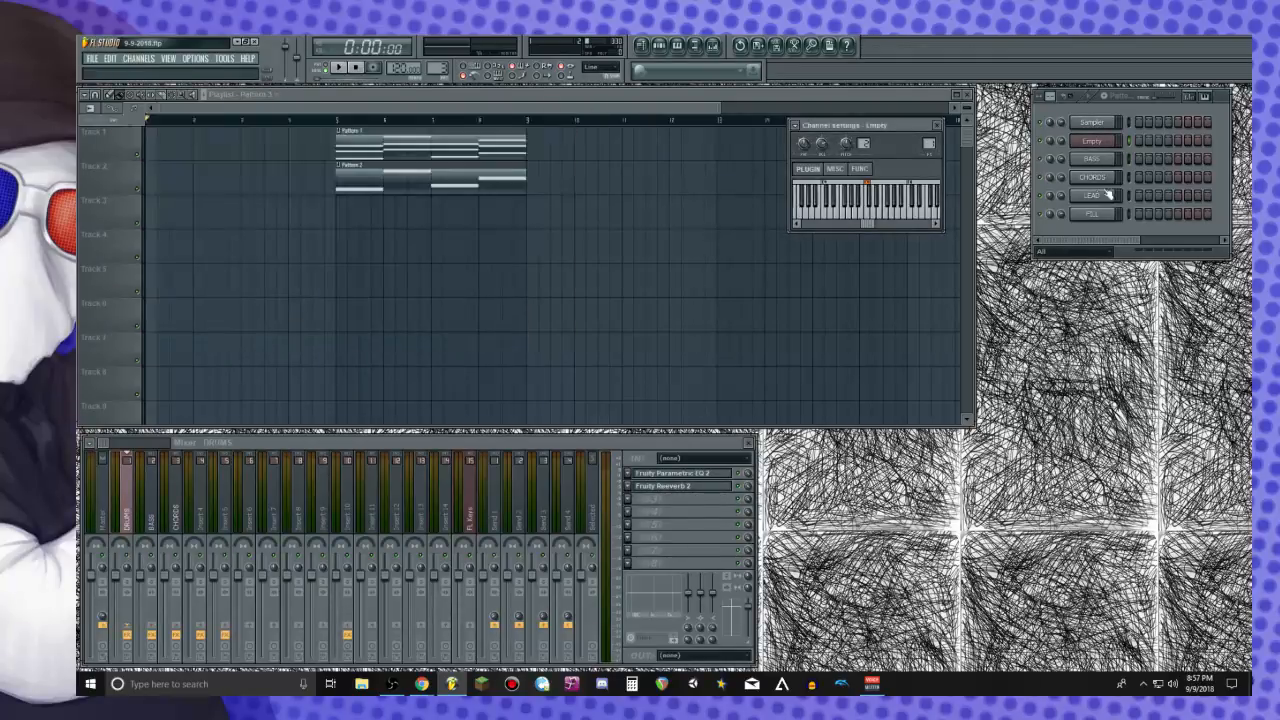
pyautogui.rightClick(1110, 137)
pyautogui.click(1127, 143)
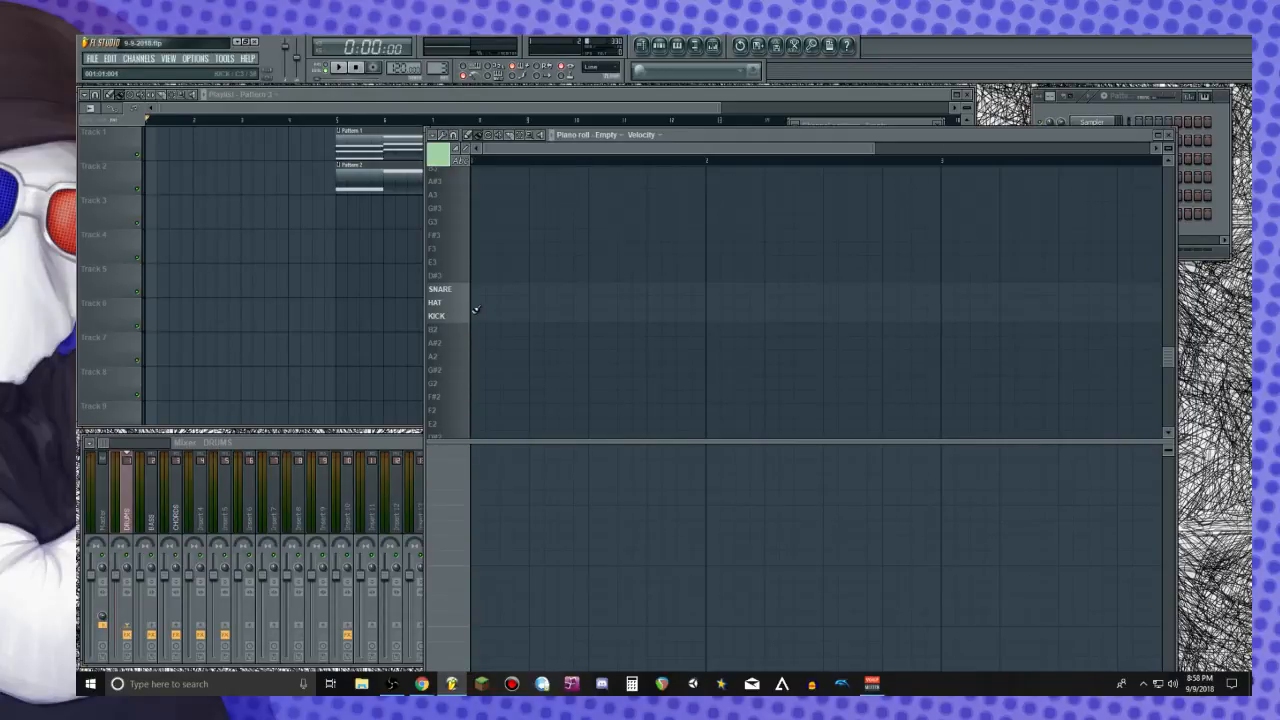
# Add a one-bar KICK note in bar 1 and place the Pattern 3 clip on Track 3 at bar 5
pyautogui.click(476, 316)
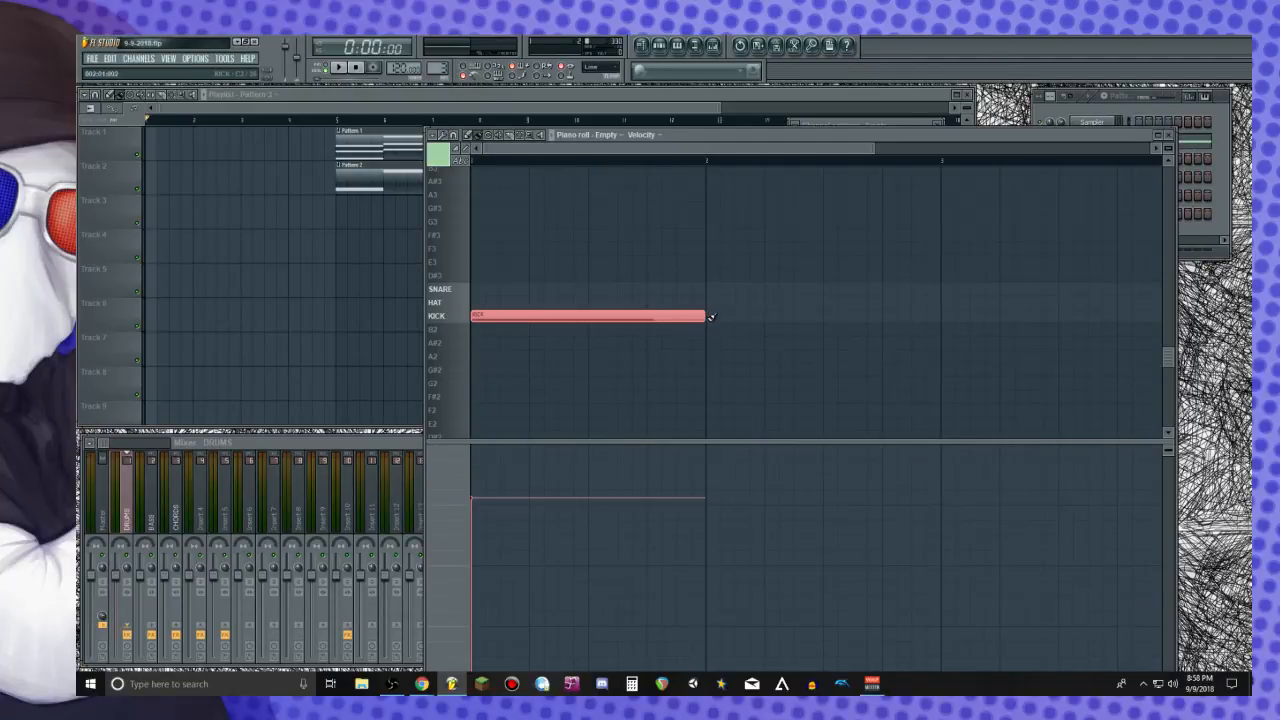
pyautogui.click(745, 316)
pyautogui.rightClick(760, 316)
pyautogui.moveTo(702, 316)
pyautogui.mouseDown()
pyautogui.moveTo(521, 318)
pyautogui.moveTo(666, 316)
pyautogui.moveTo(640, 310)
pyautogui.mouseUp()
pyautogui.click(1170, 136)
pyautogui.moveTo(625, 245); pyautogui.dragTo(353, 200)
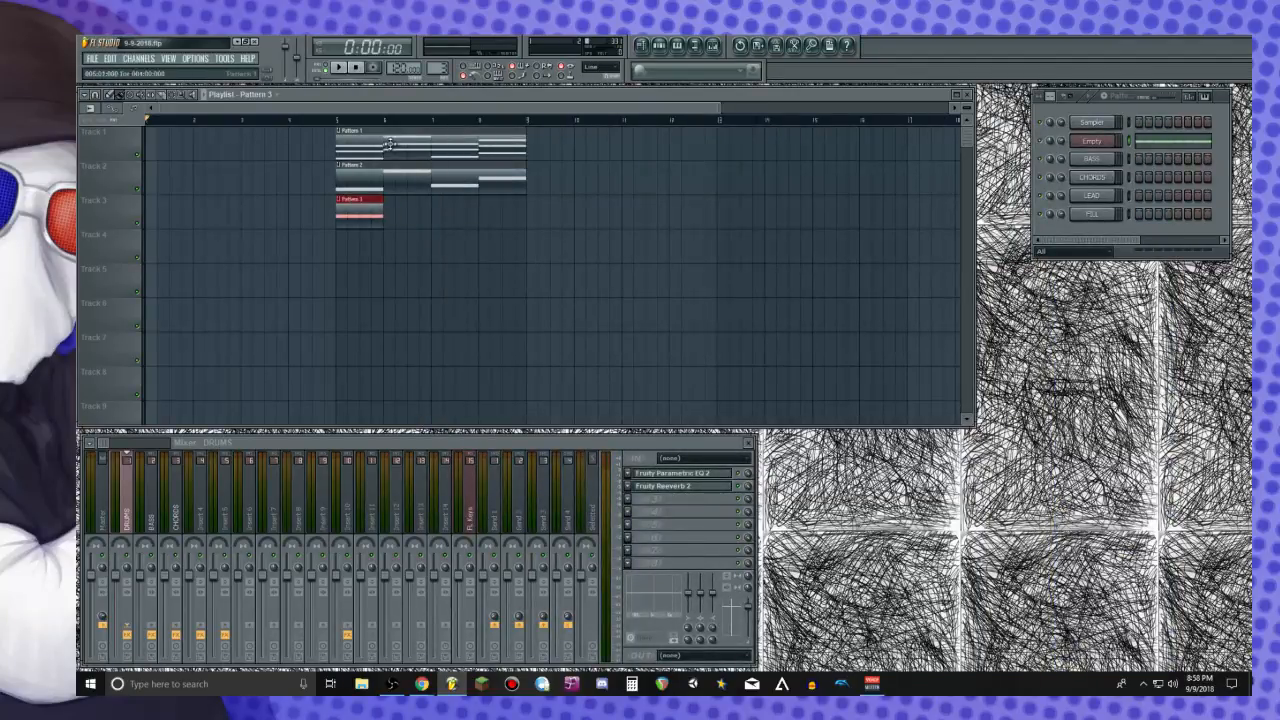
# Move the Pattern 1, Pattern 2 and Pattern 3 clips together so they start at bar 1
pyautogui.moveTo(469, 262); pyautogui.dragTo(376, 161)
pyautogui.moveTo(459, 229); pyautogui.dragTo(373, 141)
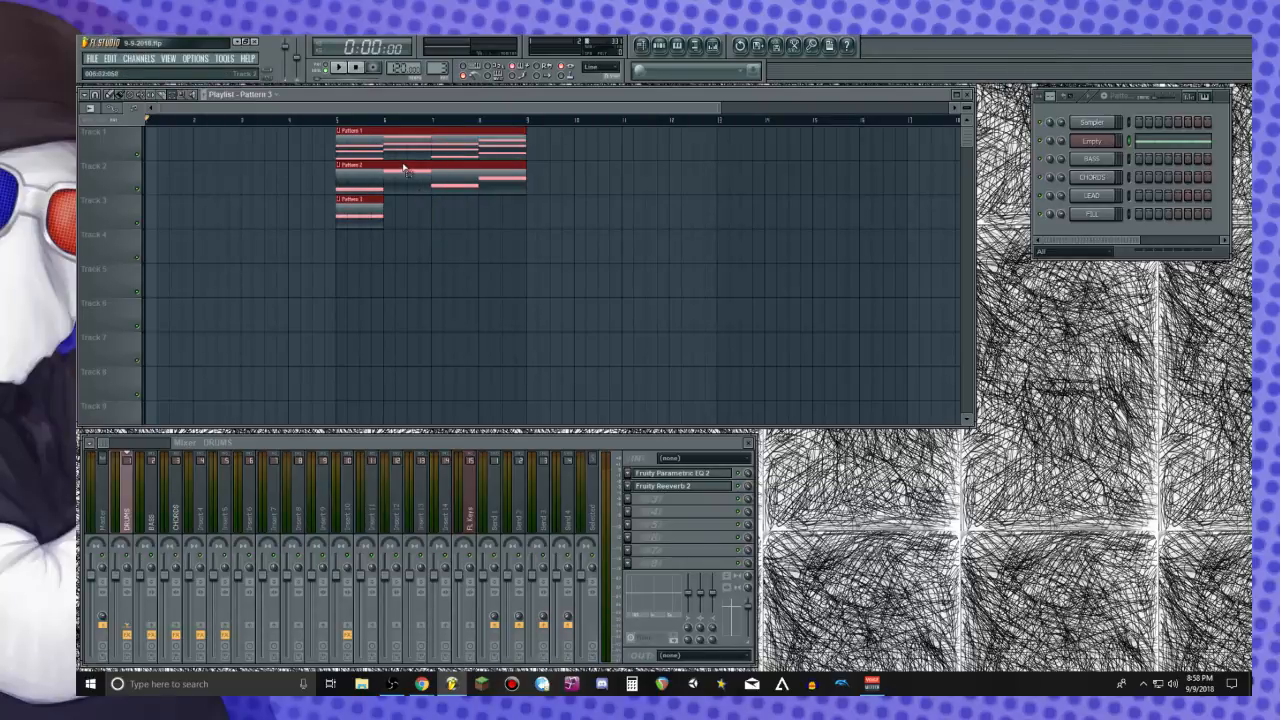
pyautogui.hotkey('shift', 'Left')
pyautogui.hotkey('shift', 'Left')
pyautogui.hotkey('shift', 'Left')
pyautogui.hotkey('shift', 'Left')
pyautogui.hotkey('shift', 'Left')
pyautogui.hotkey('shift', 'Left')
pyautogui.hotkey('shift', 'Left')
pyautogui.hotkey('shift', 'Left')
pyautogui.hotkey('shift', 'Left')
pyautogui.hotkey('shift', 'Left')
pyautogui.hotkey('shift', 'Left')
pyautogui.hotkey('shift', 'Left')
pyautogui.hotkey('shift', 'Left')
pyautogui.hotkey('shift', 'Left')
pyautogui.hotkey('shift', 'Left')
pyautogui.hotkey('shift', 'Left')
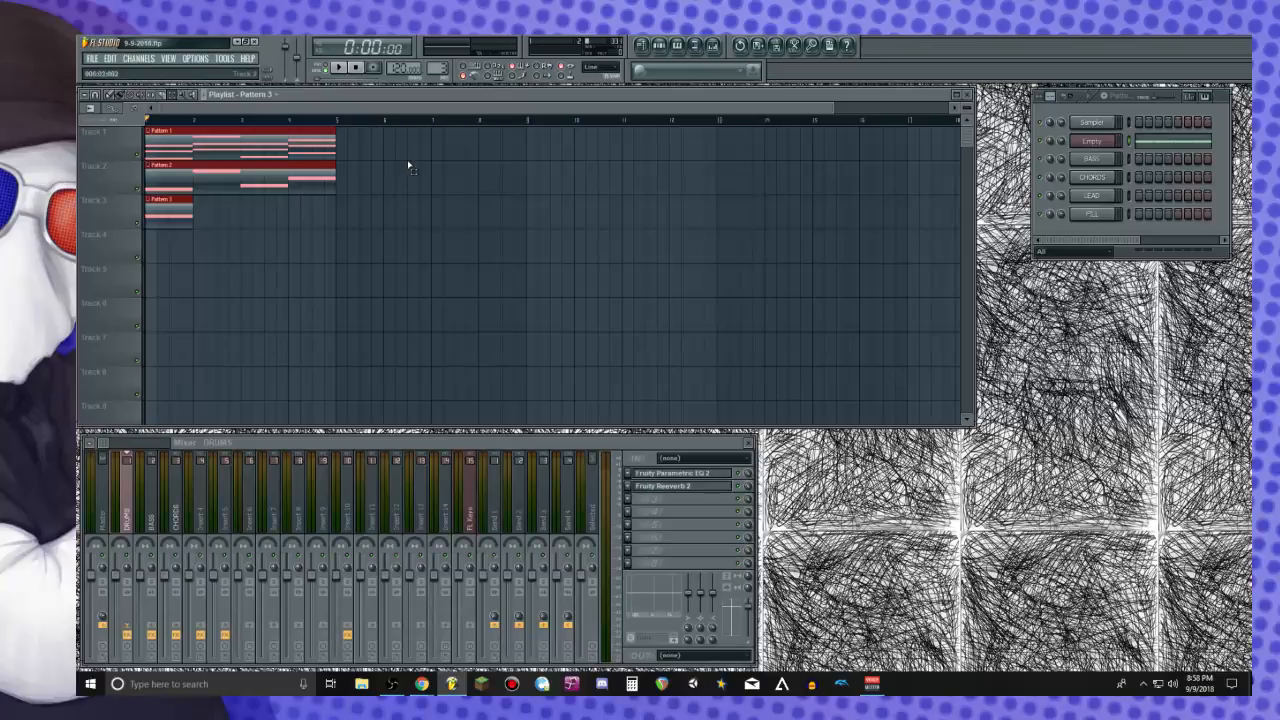
# Deselect the clips and play the arrangement from bar 1 to hear the kick with the chords and bass
pyautogui.click(335, 229)
pyautogui.press('space')
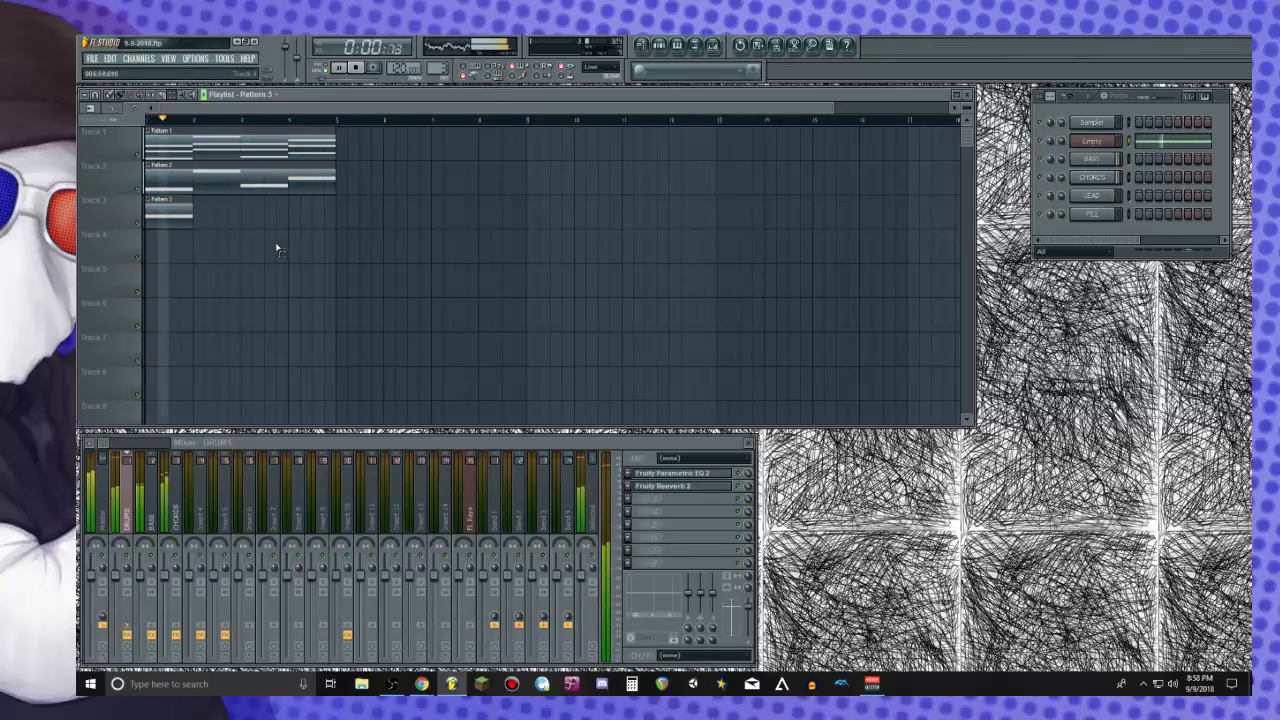
pyautogui.press('space')
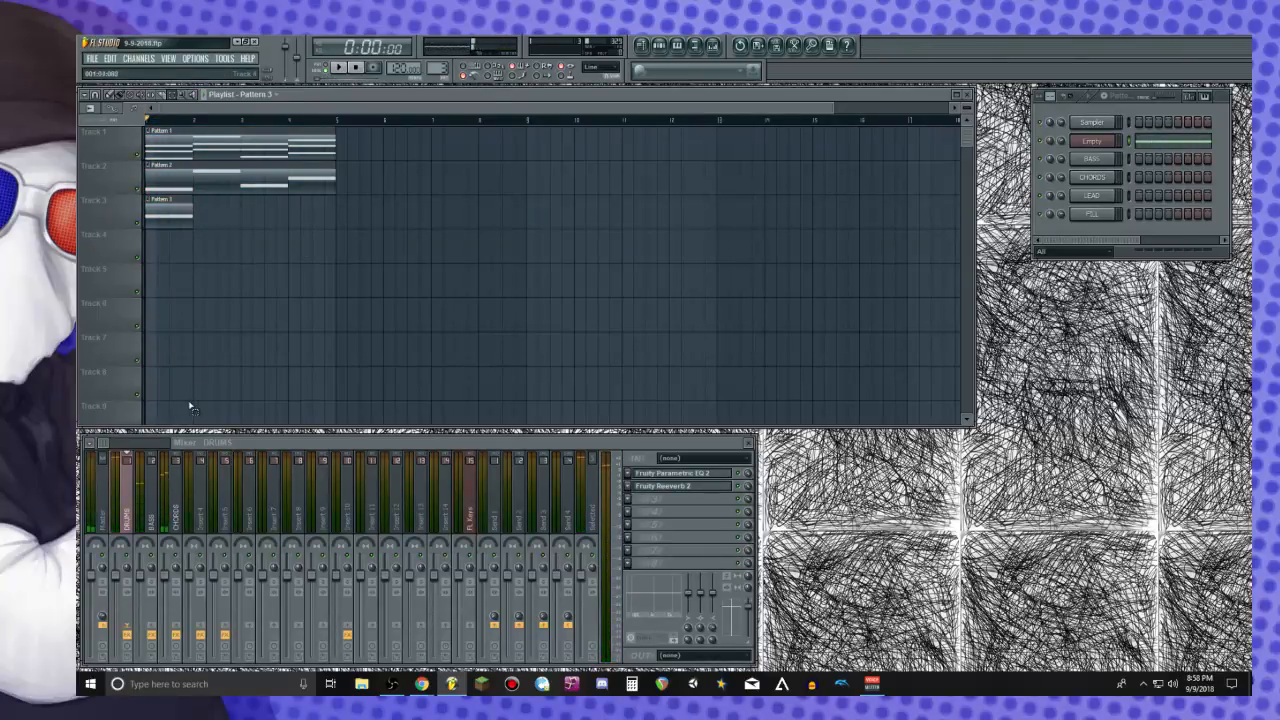
pyautogui.press('space')
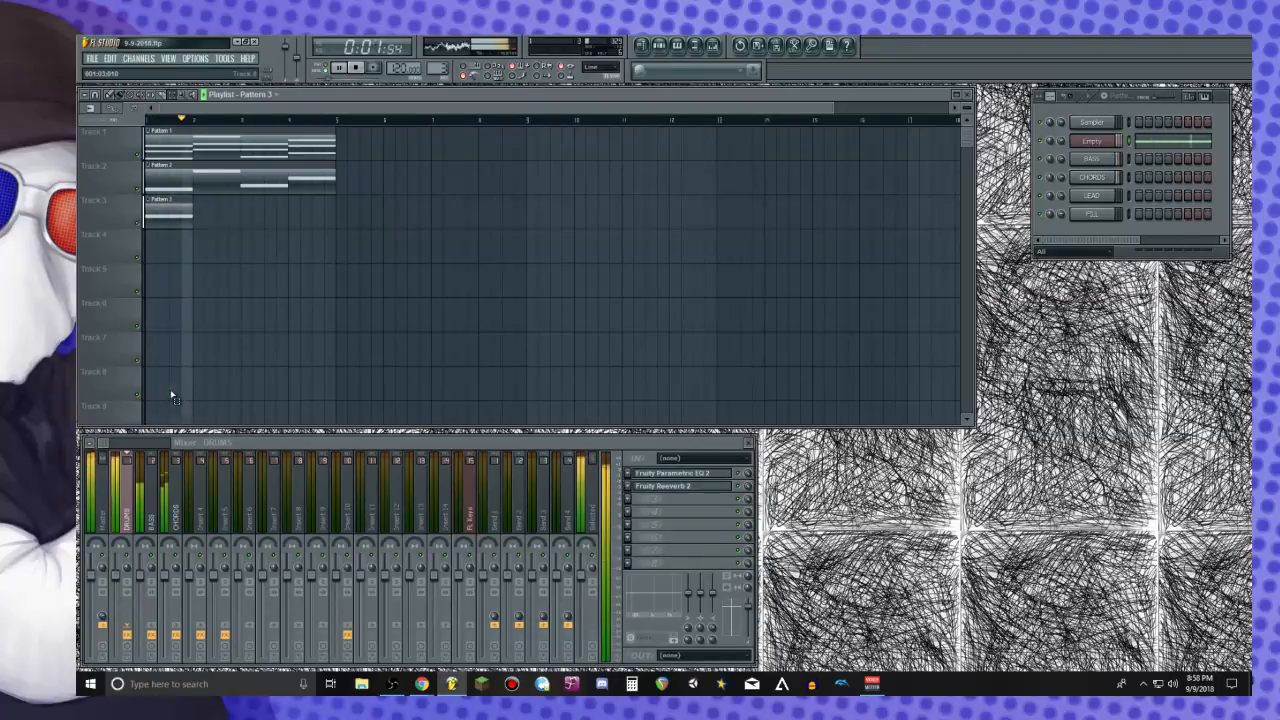
pyautogui.press('space')
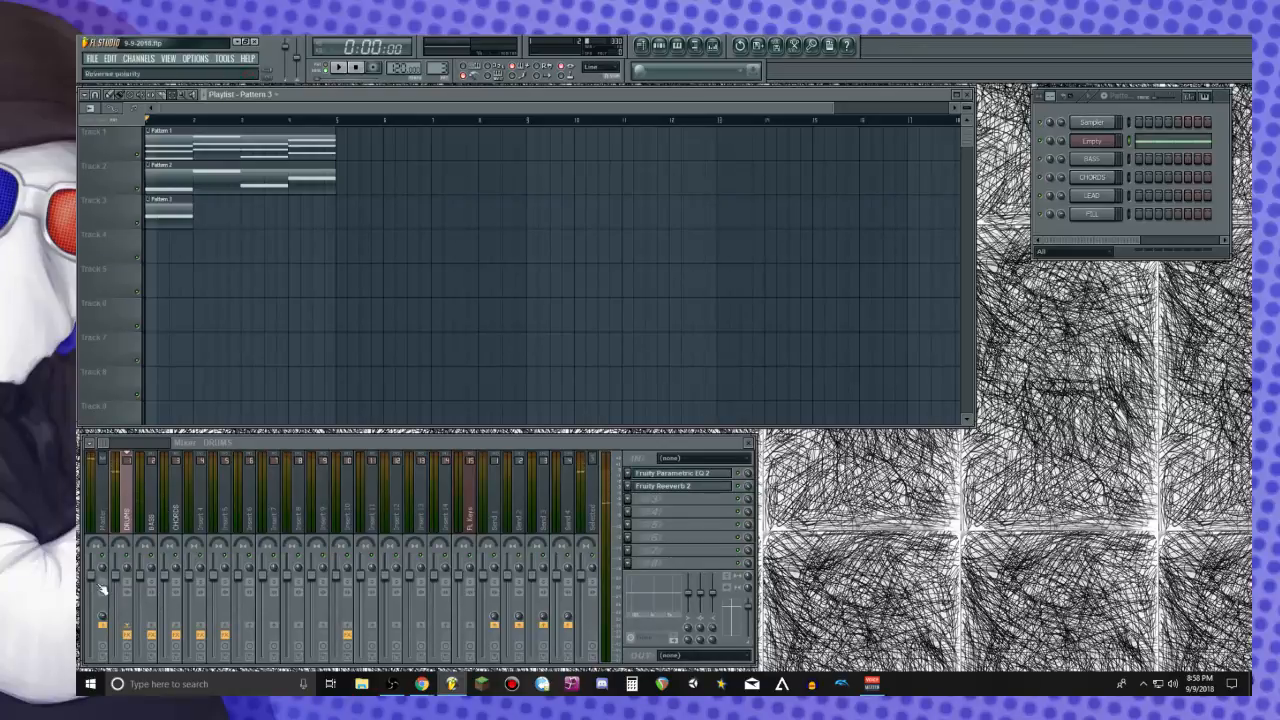
# Lower the DRUMS mixer track's volume in stages, replaying the arrangement to balance the kick against the bass and chords
pyautogui.press('space')
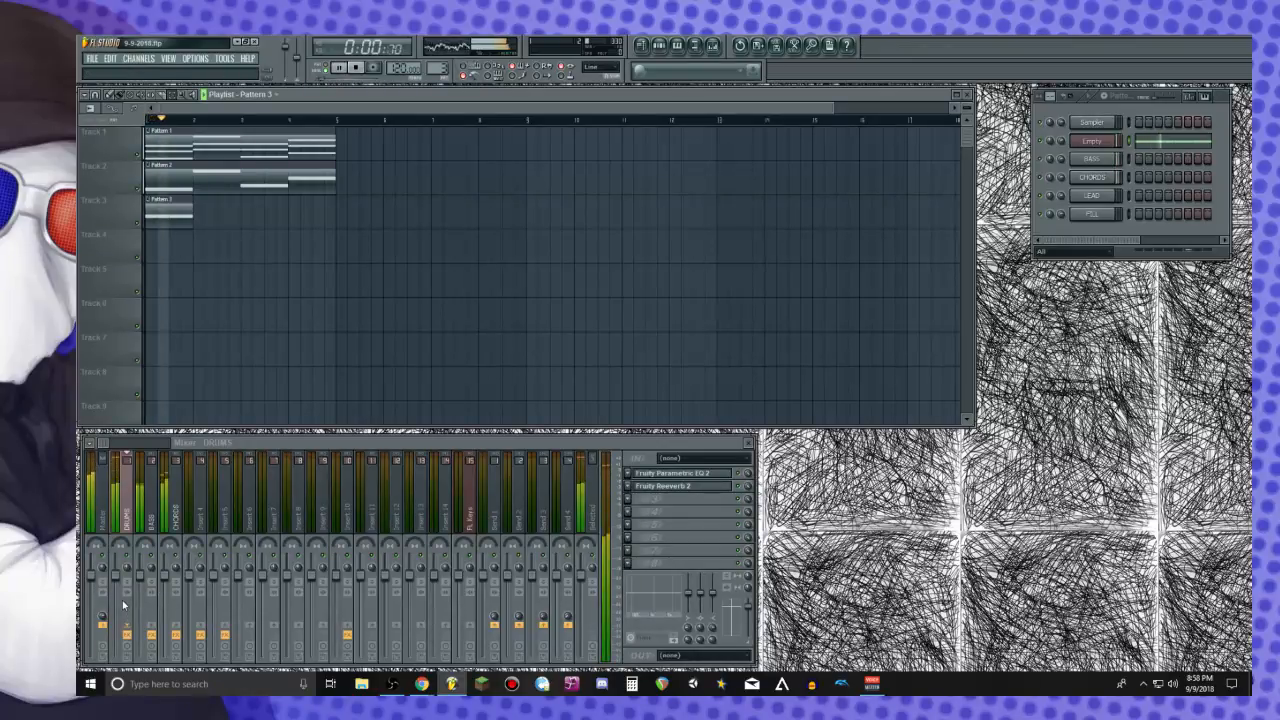
pyautogui.scroll(-2, 122, 601)
pyautogui.scroll(-2, 119, 600)
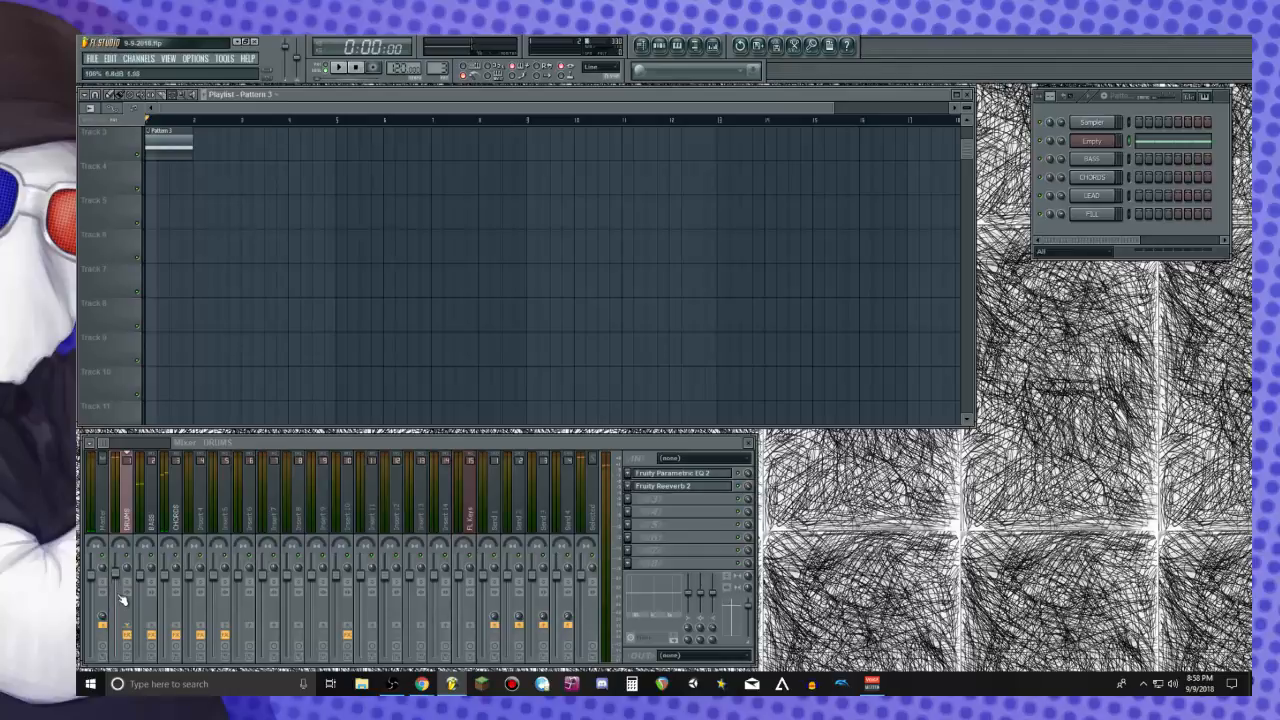
pyautogui.scroll(2, 131, 265)
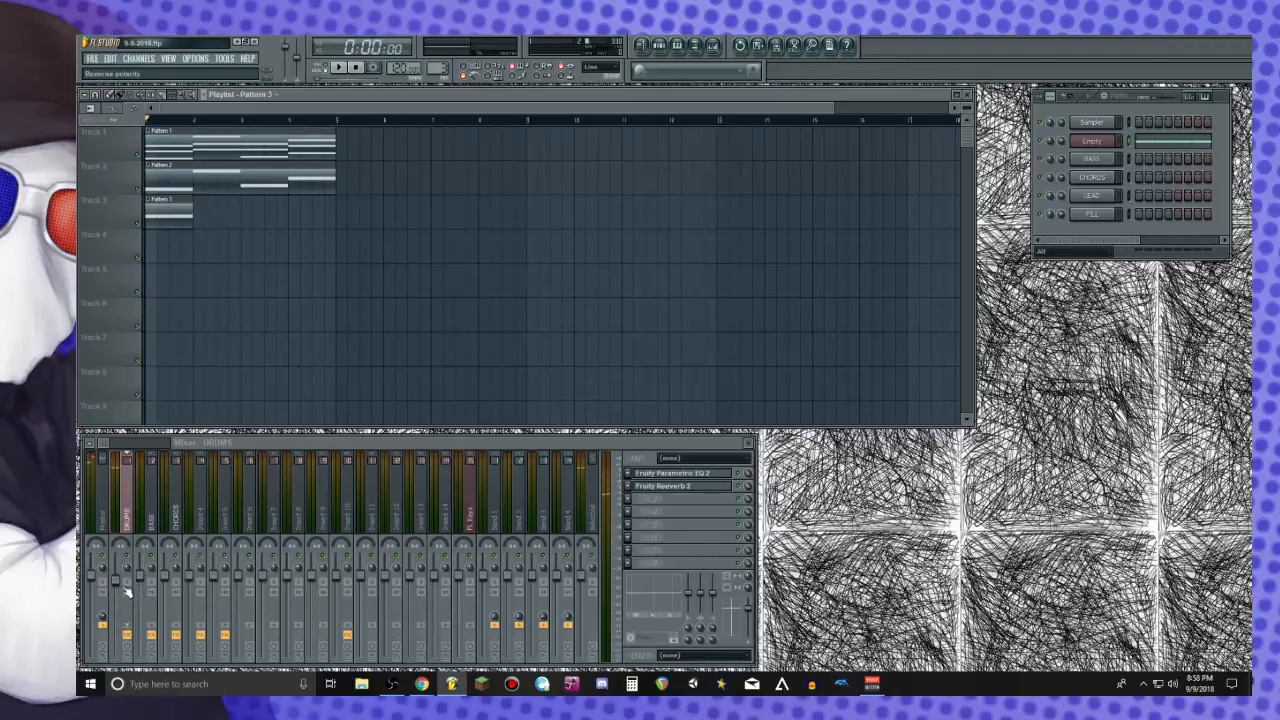
pyautogui.press('space')
pyautogui.press('space')
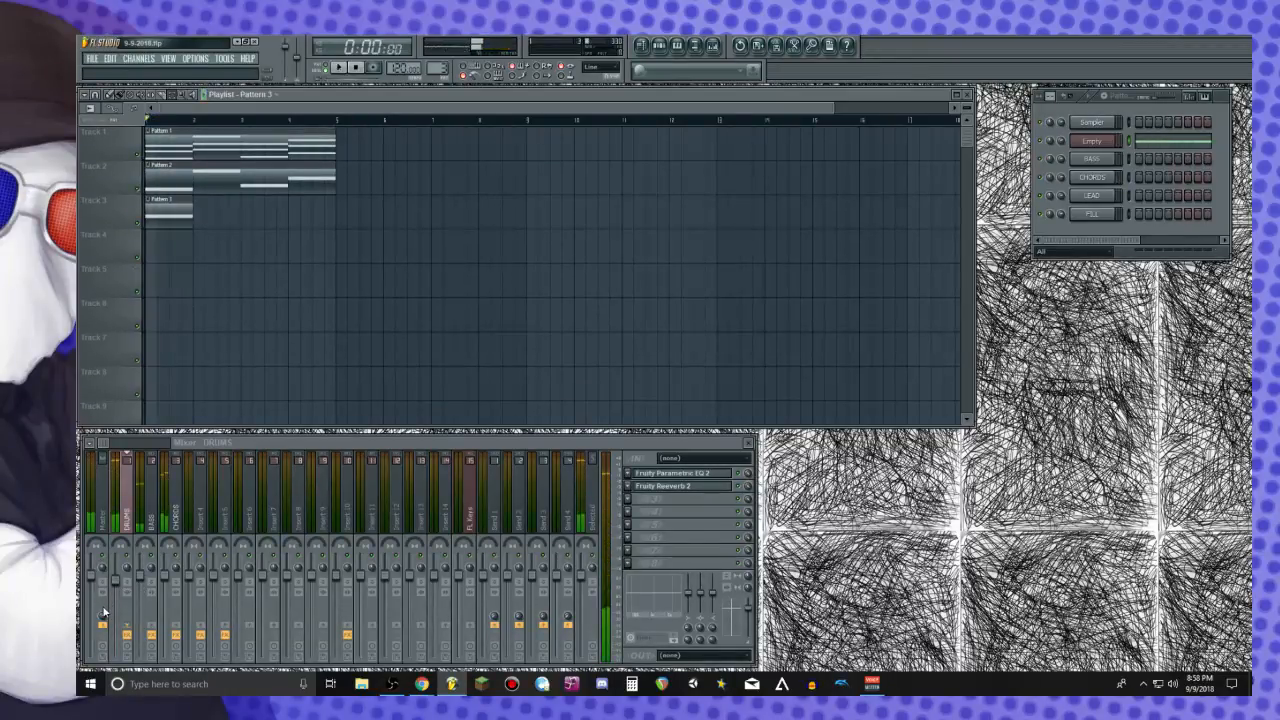
pyautogui.press('space')
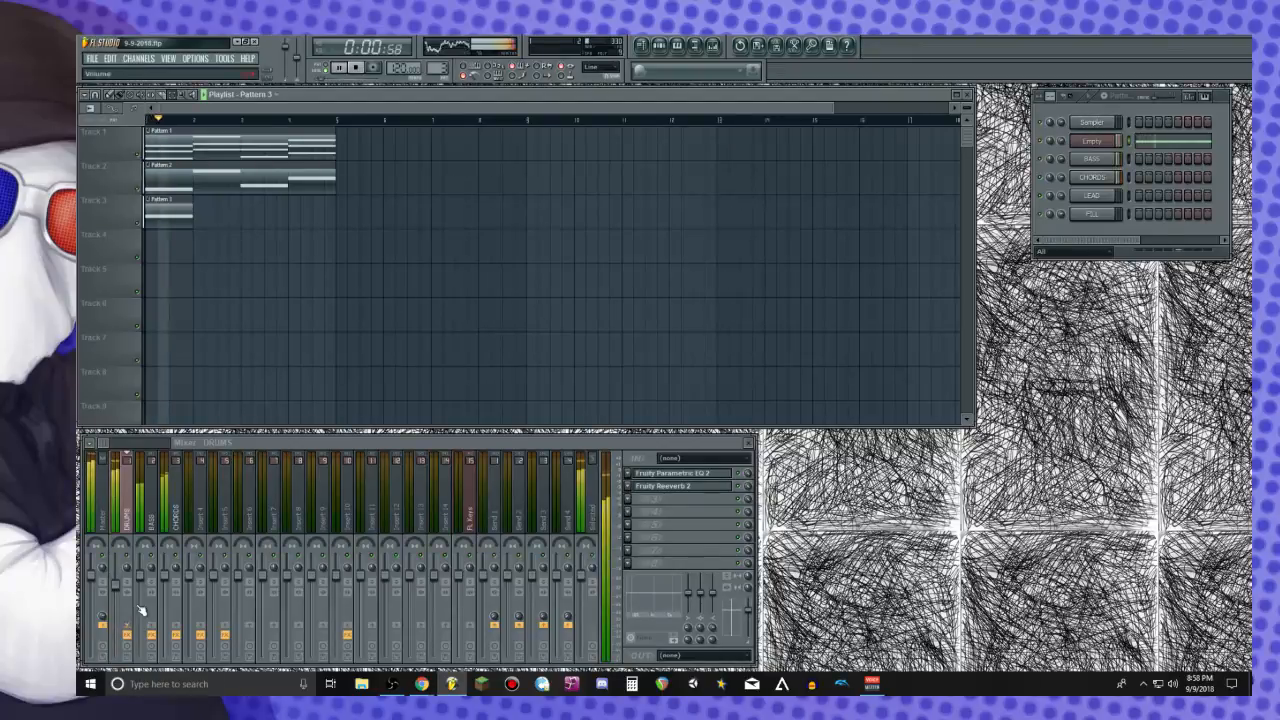
pyautogui.press('space')
pyautogui.press('space')
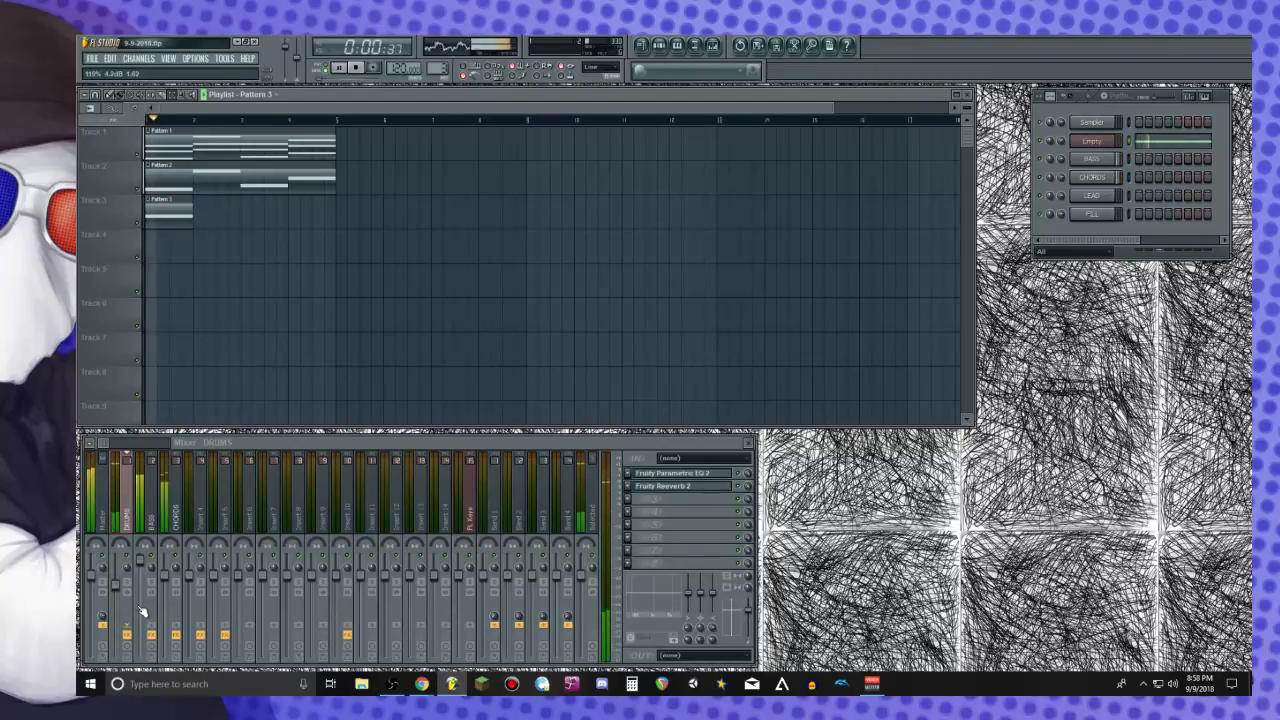
pyautogui.press('space')
pyautogui.scroll(-3, 126, 611)
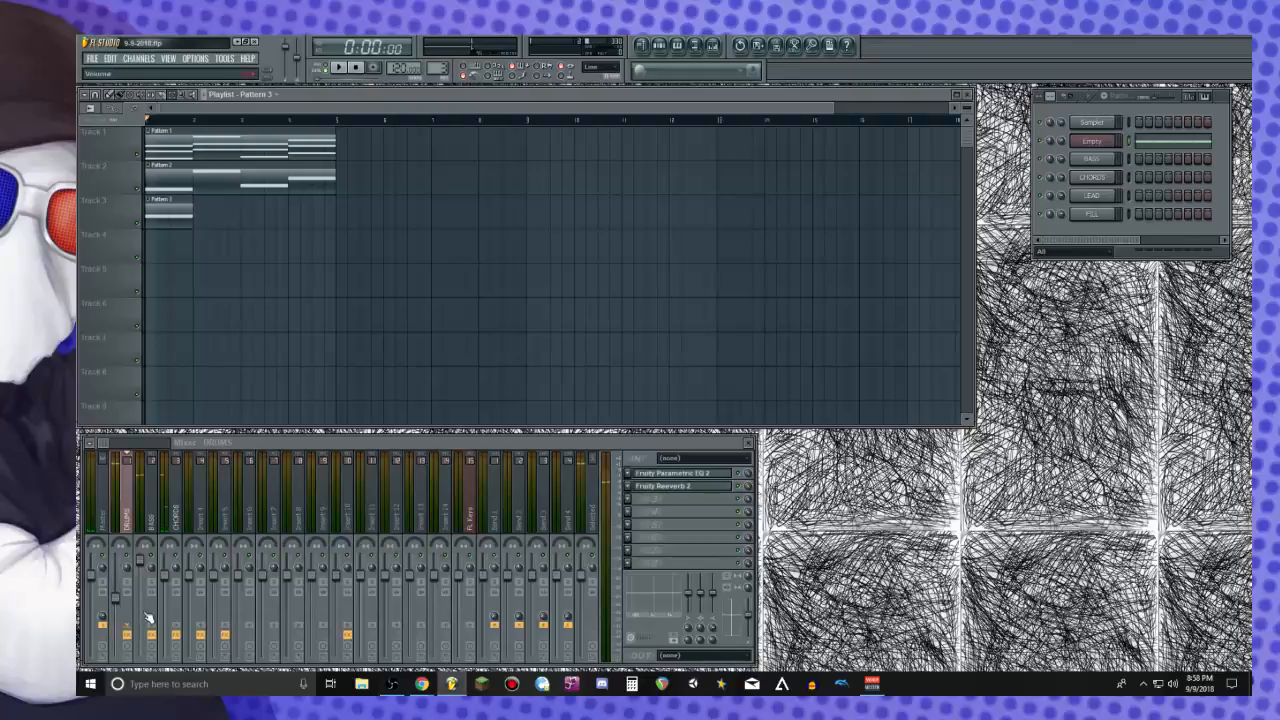
pyautogui.press('space')
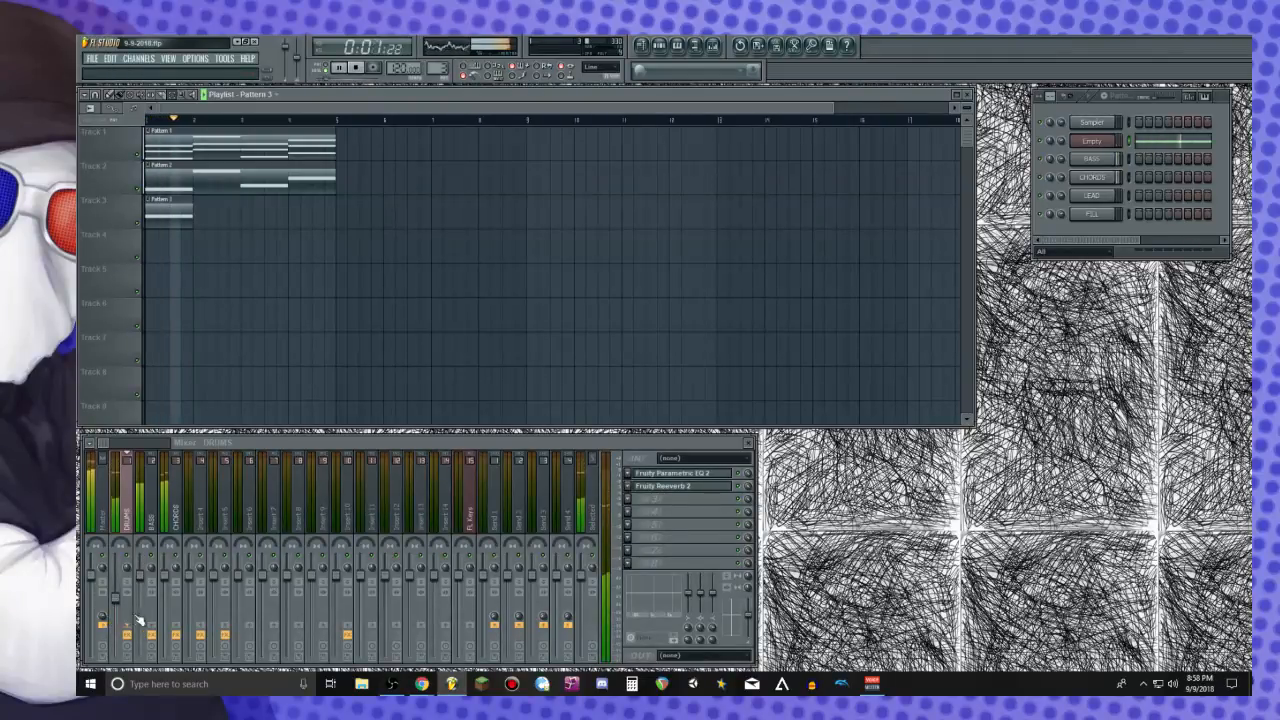
pyautogui.press('space')
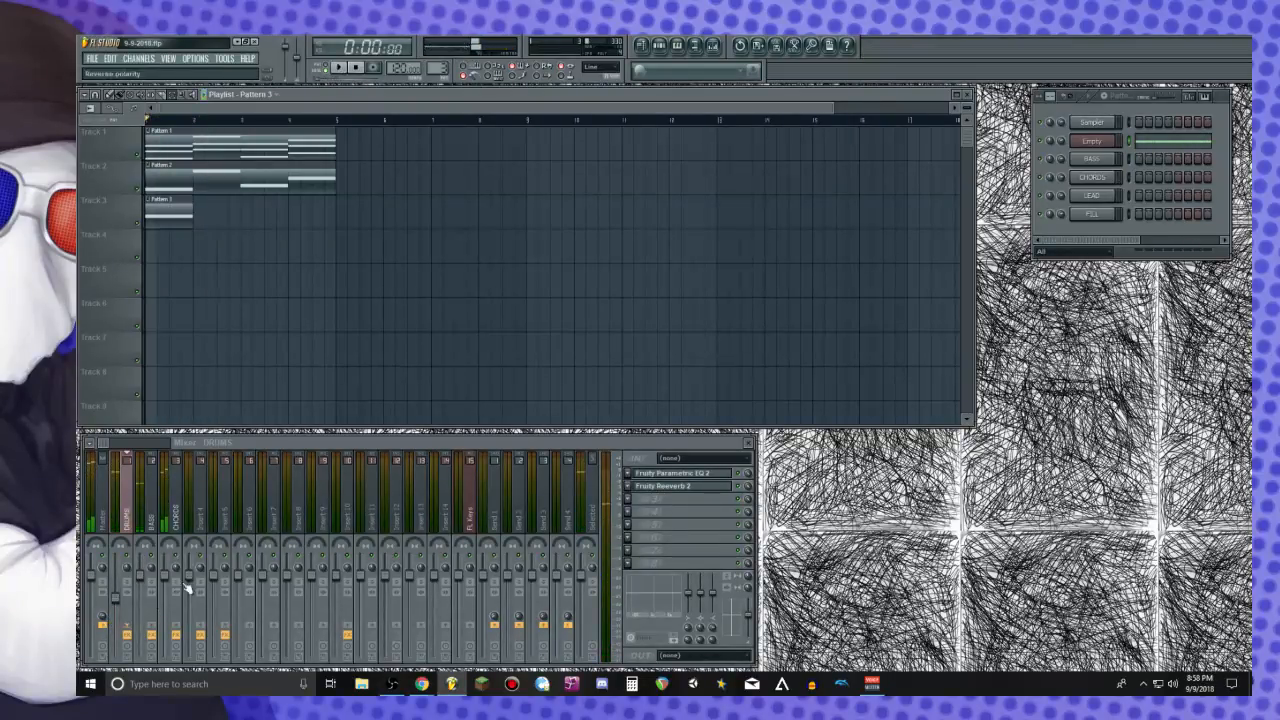
# Repeat the Pattern 3 clip across bars 2 to 4 on Track 3 and play the result
pyautogui.moveTo(185, 217); pyautogui.dragTo(311, 217)
pyautogui.press('space')
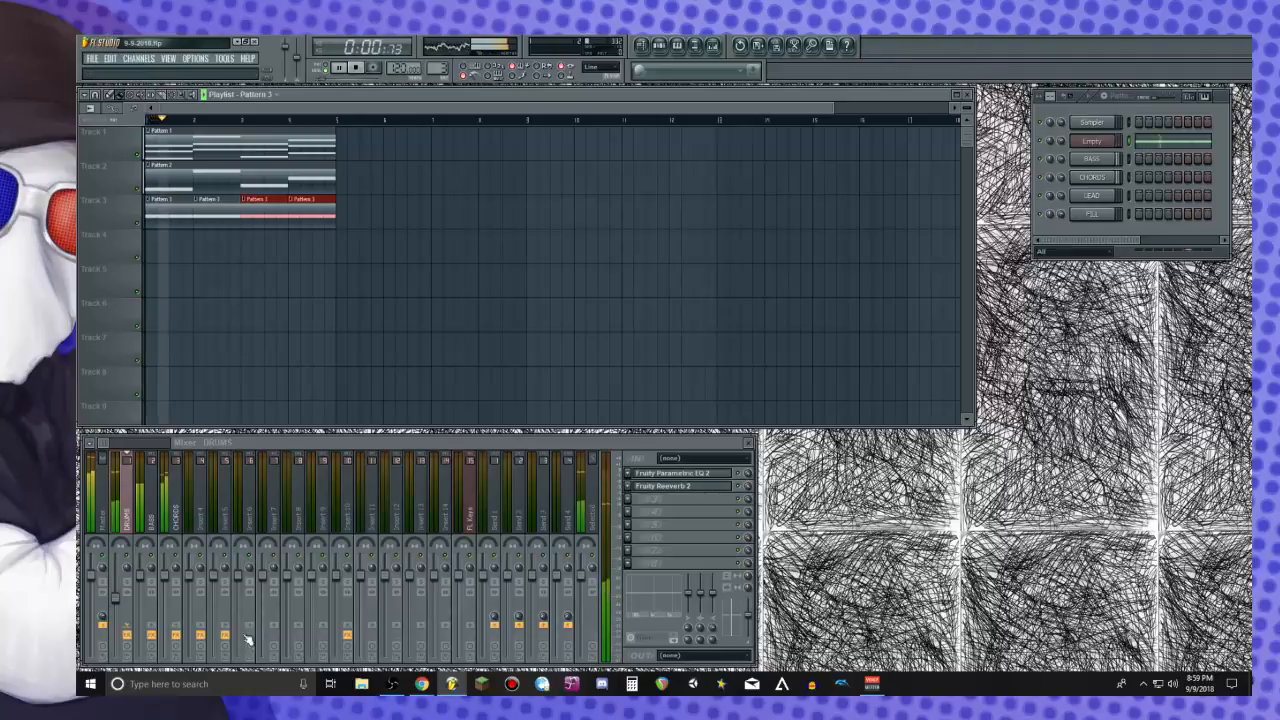
pyautogui.press('space')
# Lower the CHORDS mixer track's volume to 78% and play the arrangement
pyautogui.scroll(-3, 166, 627)
pyautogui.press('space')
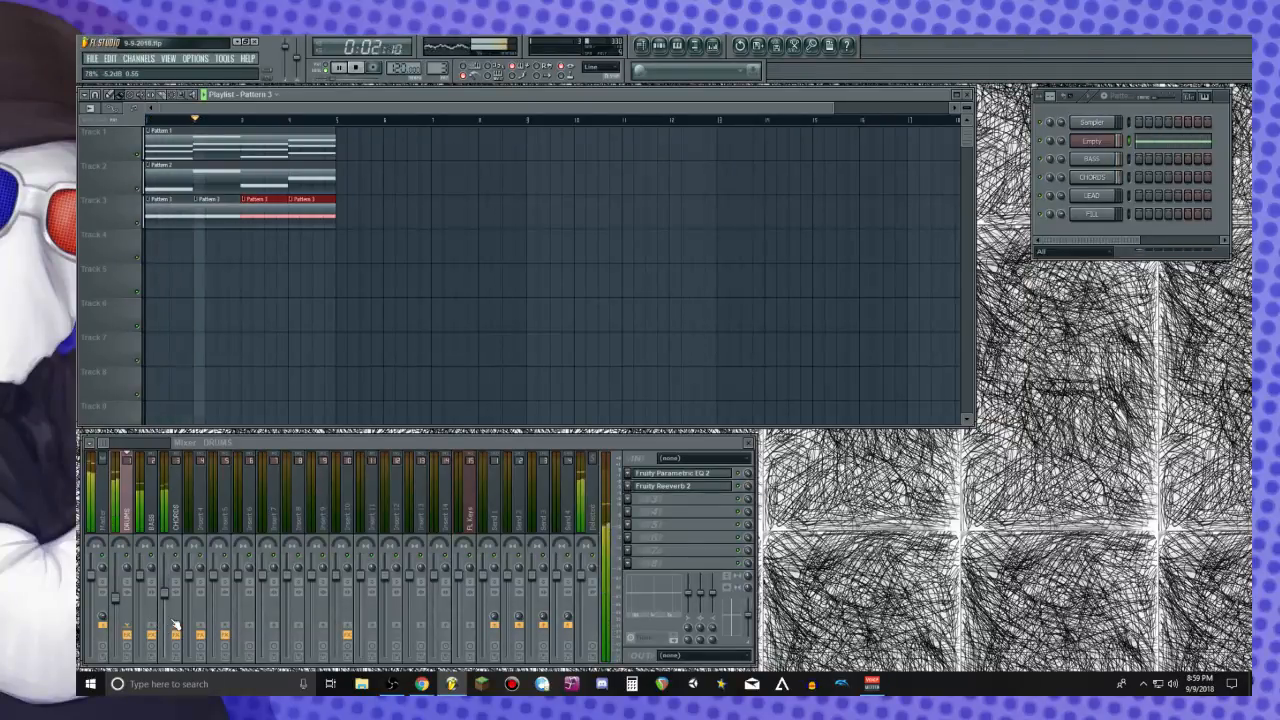
pyautogui.press('space')
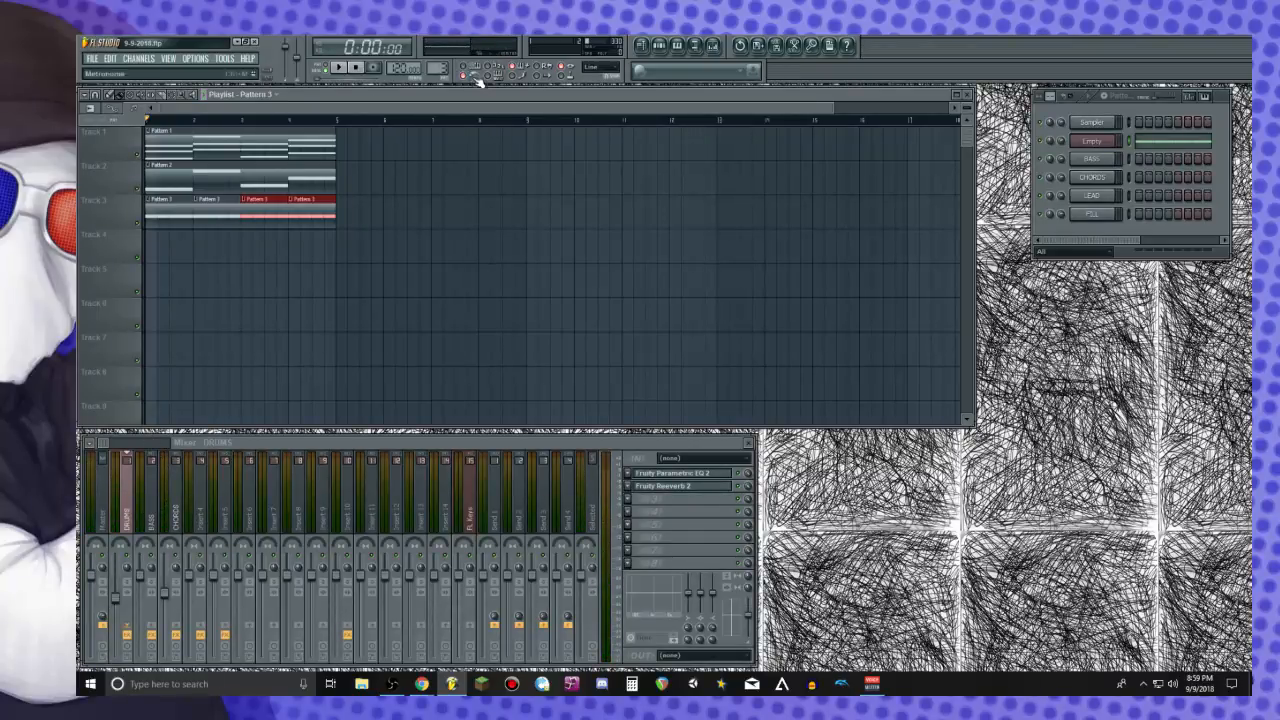
# Repeat the Pattern 1, Pattern 2 and Pattern 3 clips over bars 5 to 8 during playback
pyautogui.press('space')
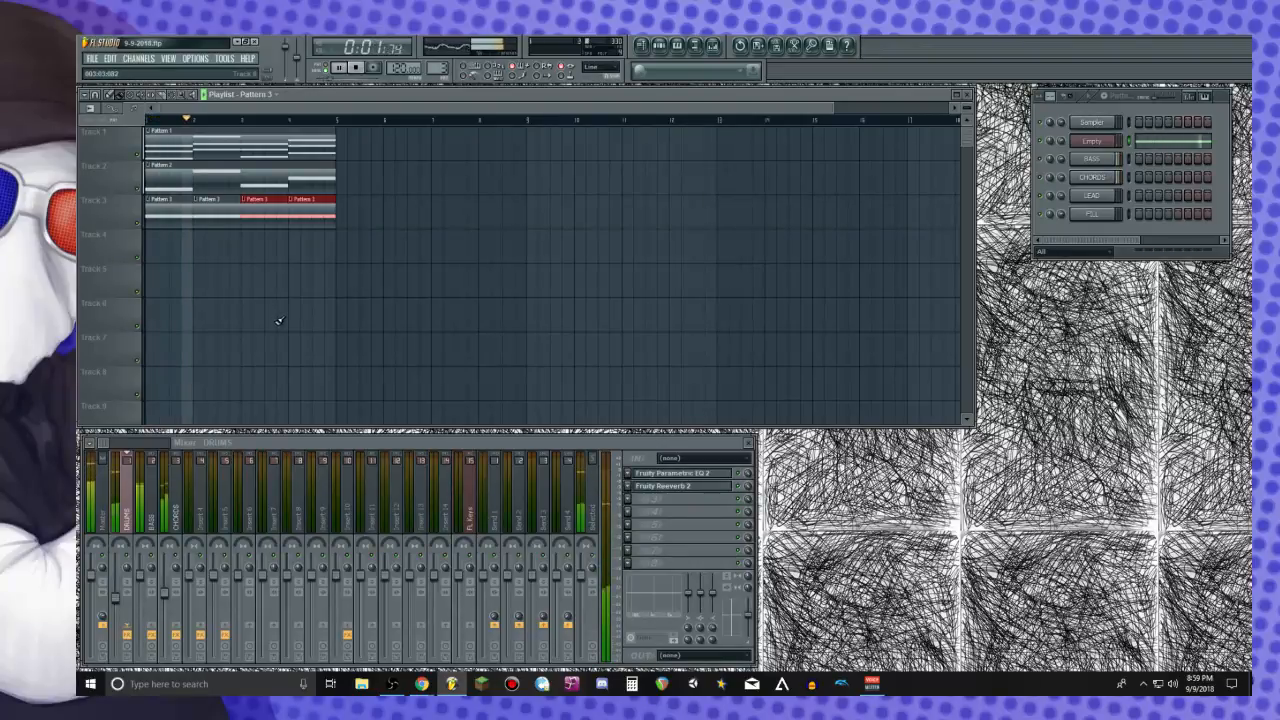
pyautogui.click(298, 152)
pyautogui.click(352, 146)
pyautogui.click(314, 174)
pyautogui.moveTo(380, 178)
pyautogui.mouseDown()
pyautogui.moveTo(362, 180)
pyautogui.moveTo(418, 214)
pyautogui.moveTo(498, 215)
pyautogui.mouseUp()
pyautogui.click(324, 221)
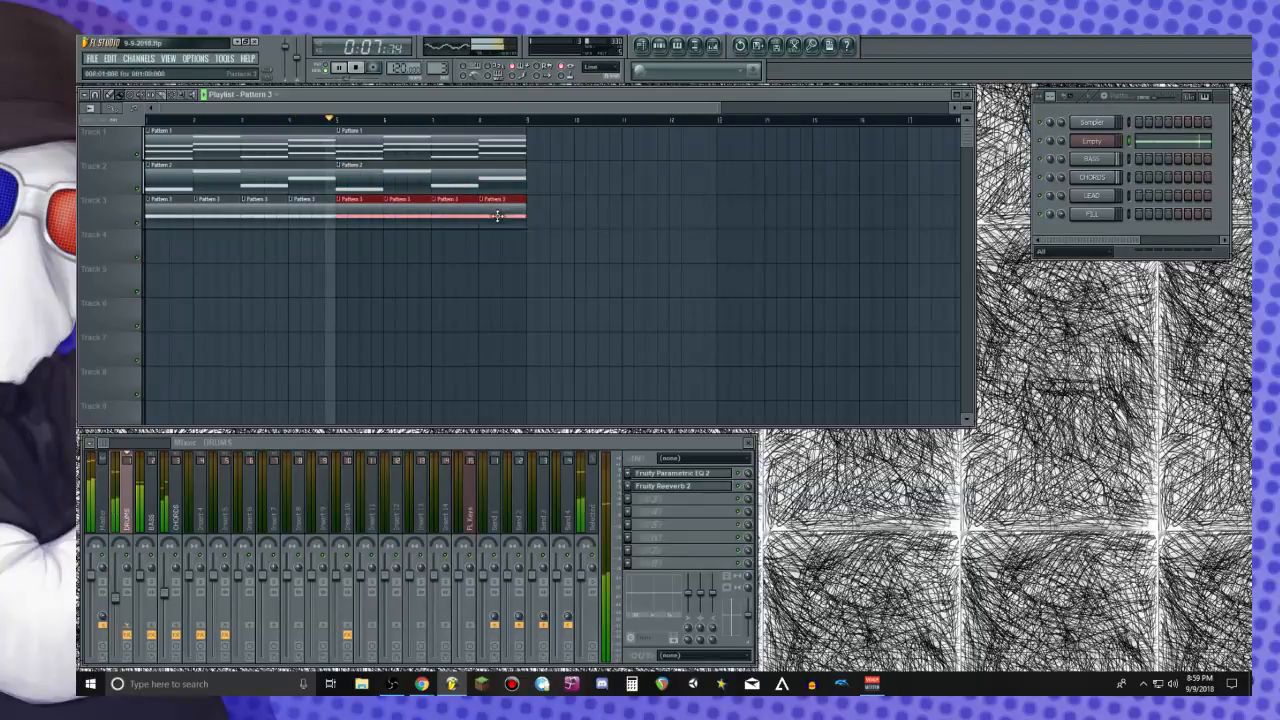
pyautogui.press('space')
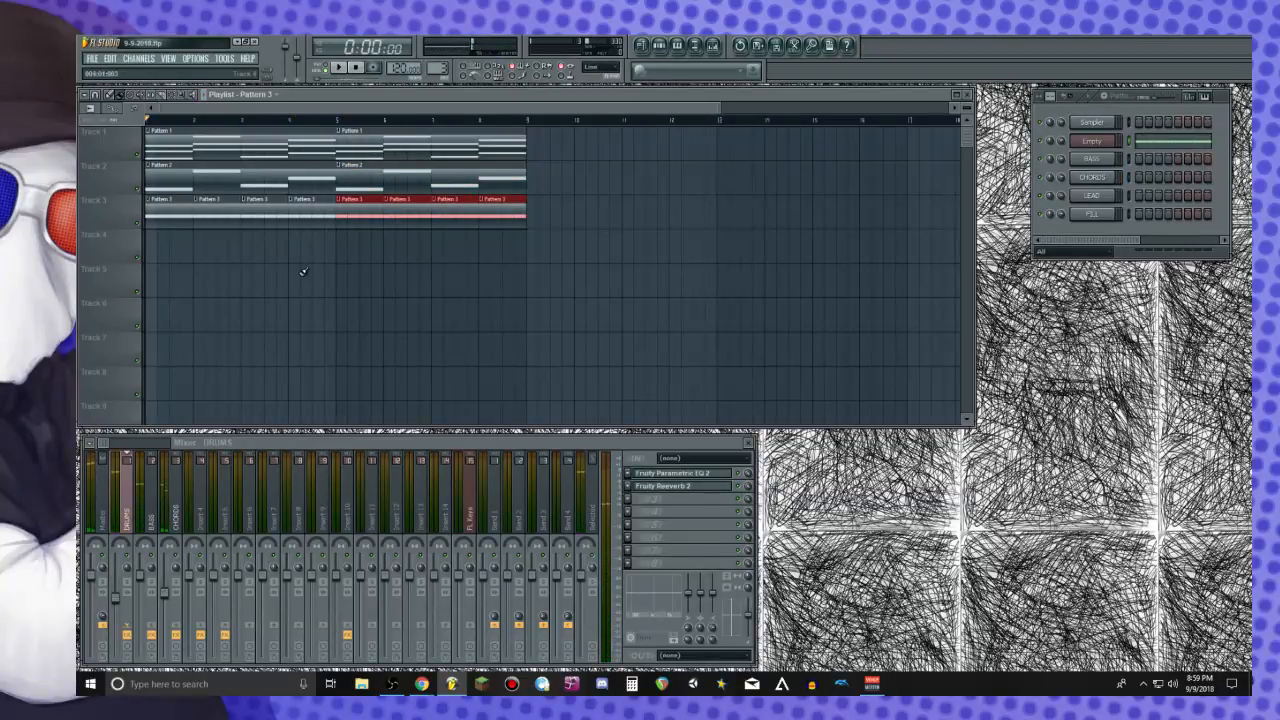
# Lower the middle note of Pattern 1's first CHORDS chord by one semitone, play the change, and close the piano roll
pyautogui.doubleClick(158, 154)
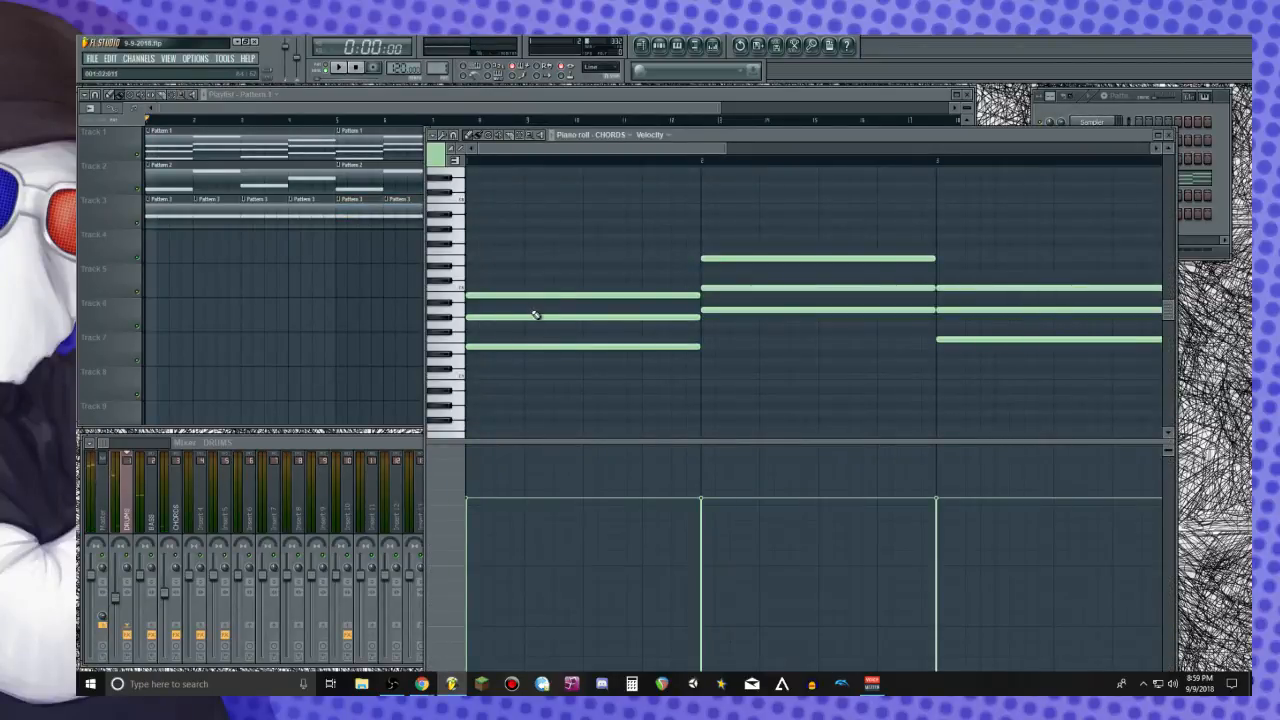
pyautogui.moveTo(528, 318); pyautogui.dragTo(530, 325)
pyautogui.press('space')
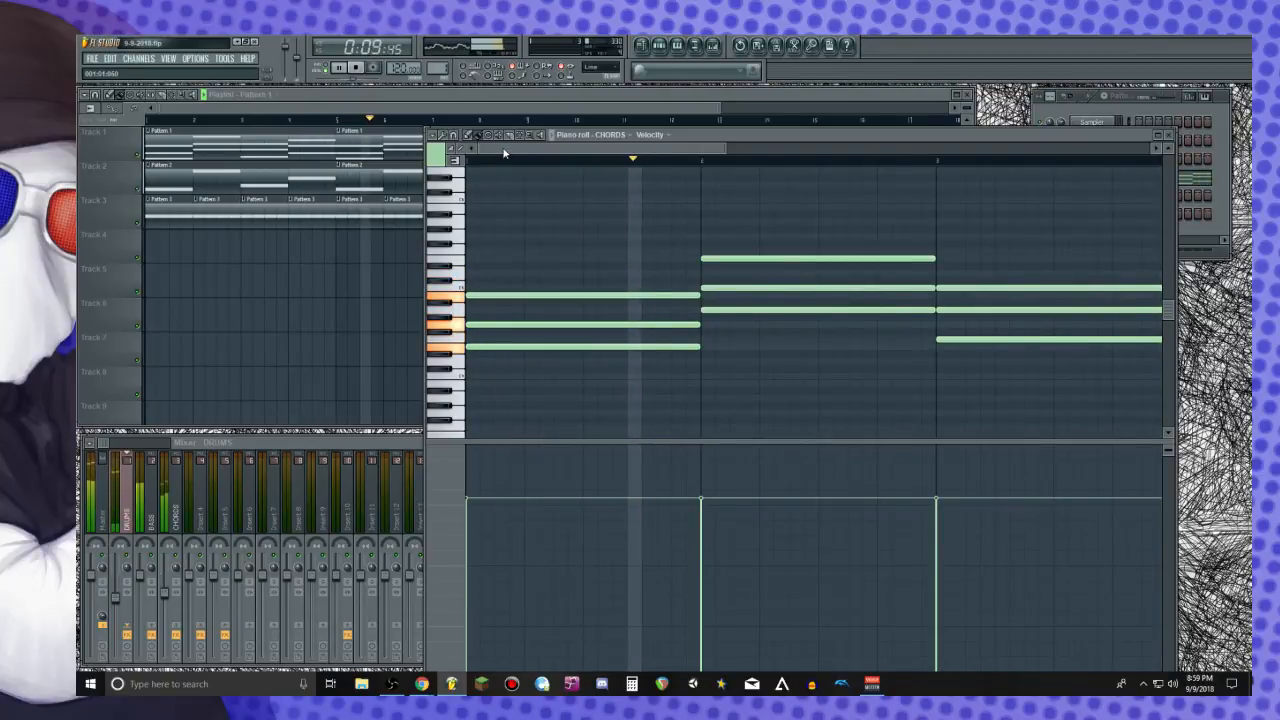
pyautogui.press('space')
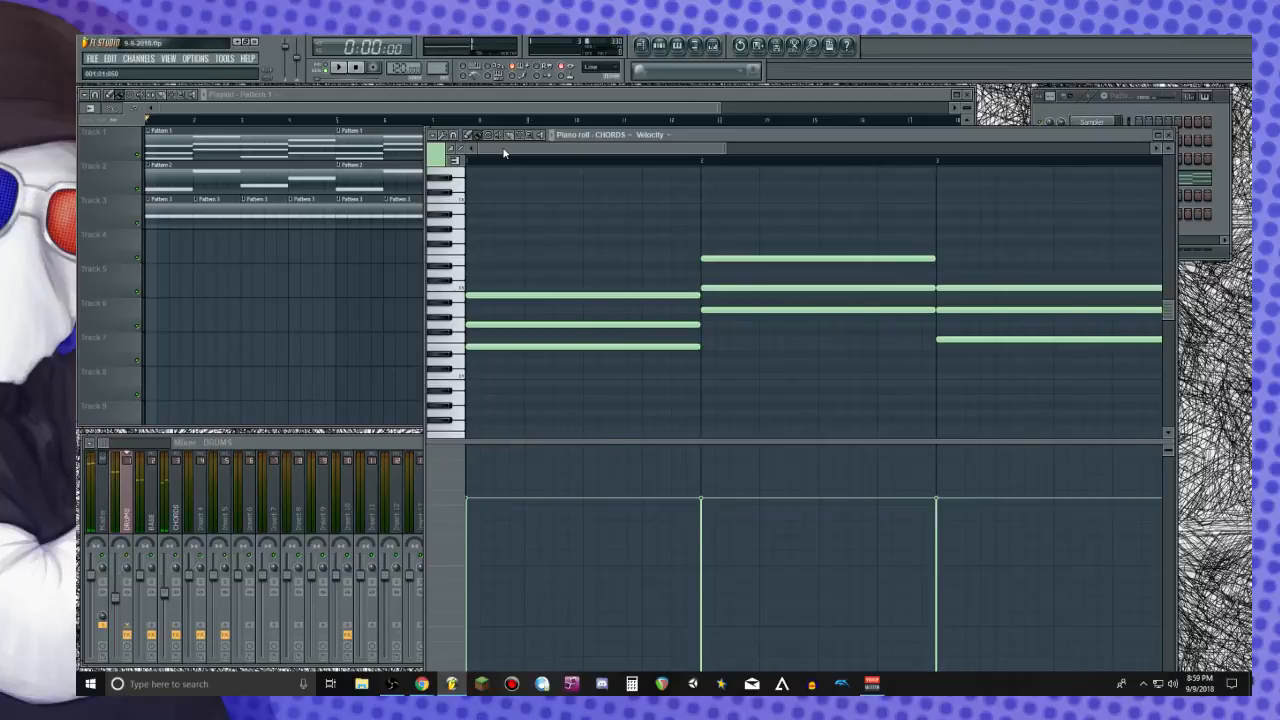
pyautogui.moveTo(512, 151)
pyautogui.mouseDown()
pyautogui.moveTo(589, 162)
pyautogui.moveTo(505, 160)
pyautogui.mouseUp()
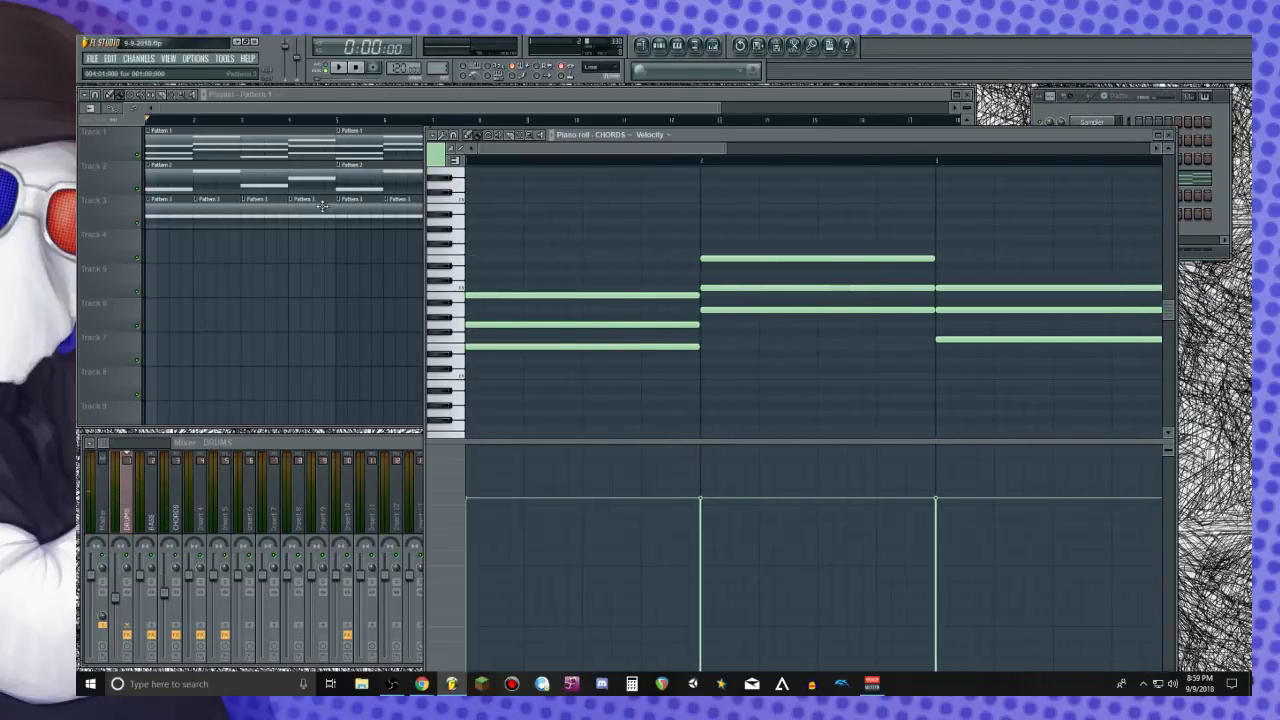
pyautogui.click(1167, 135)
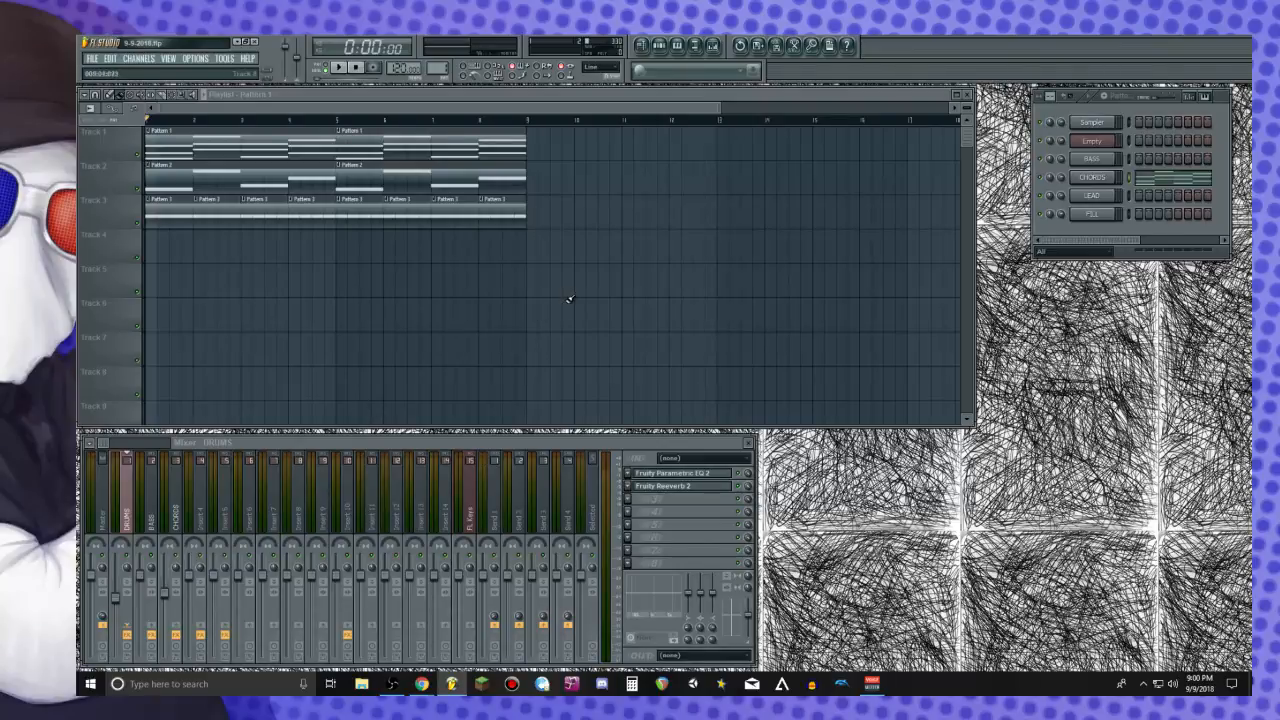
# Play the eight-bar arrangement from the start twice to check the altered chord
pyautogui.press('space')
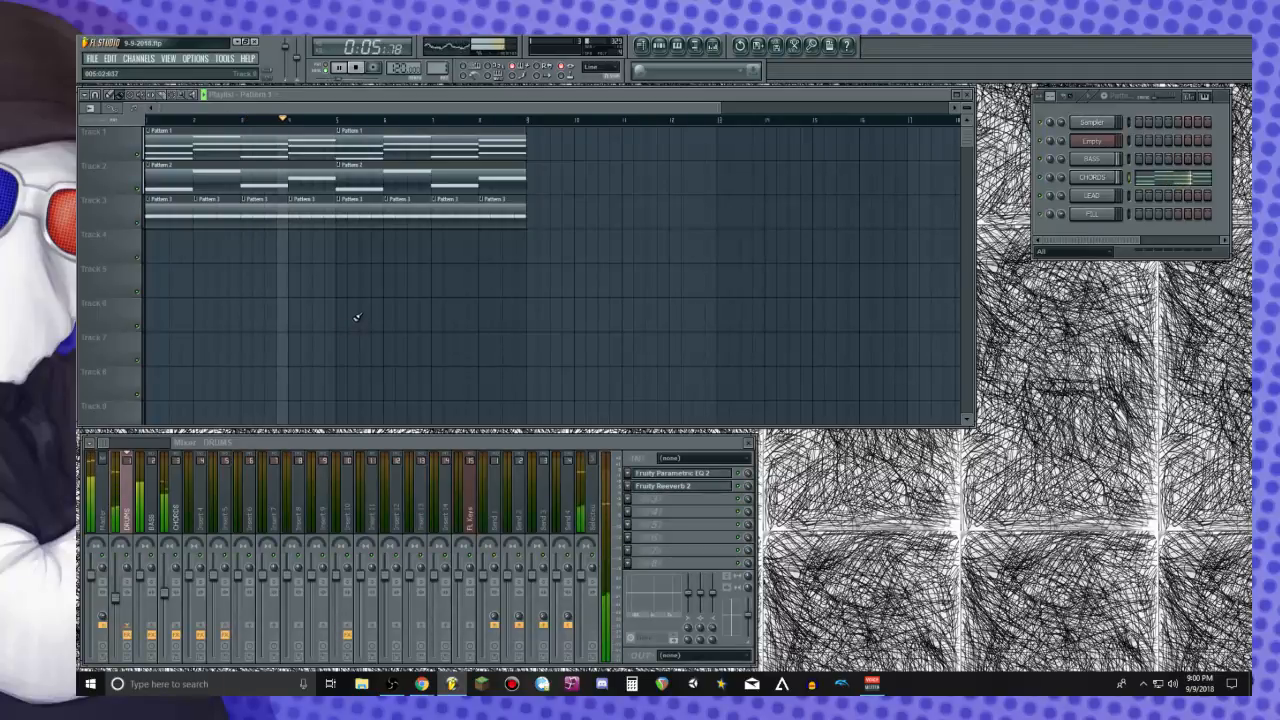
pyautogui.press('space')
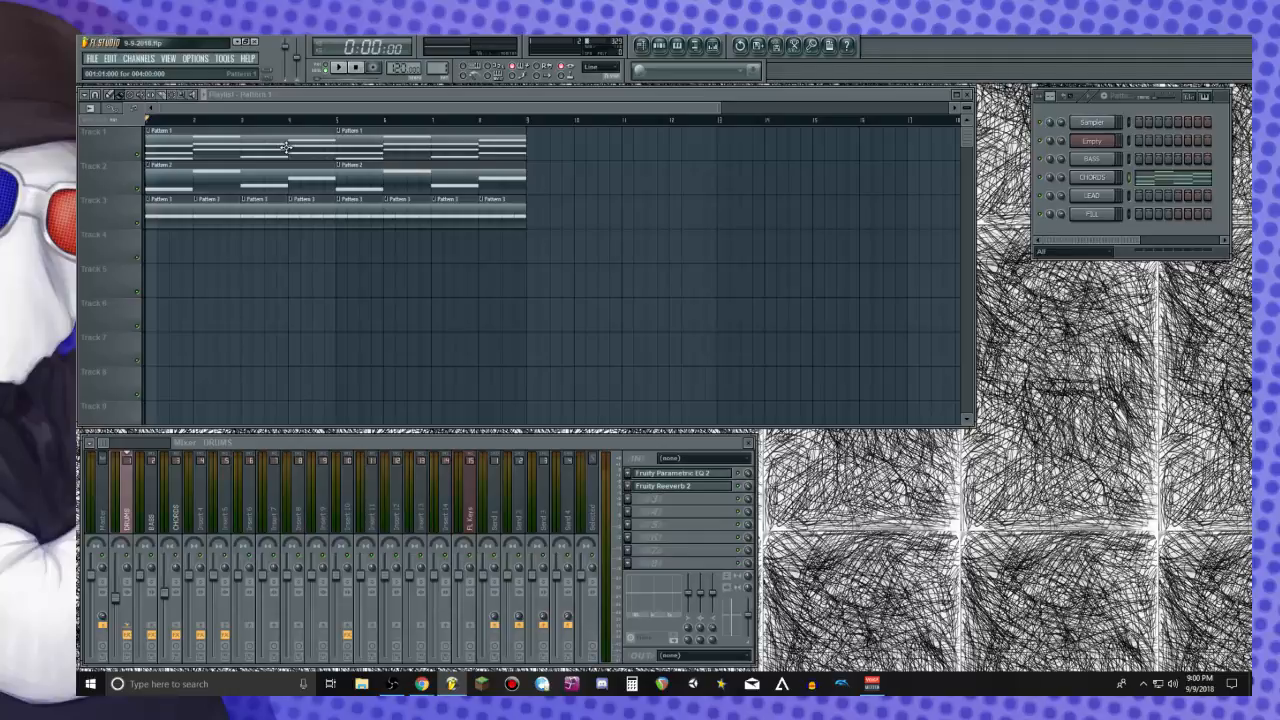
pyautogui.press('space')
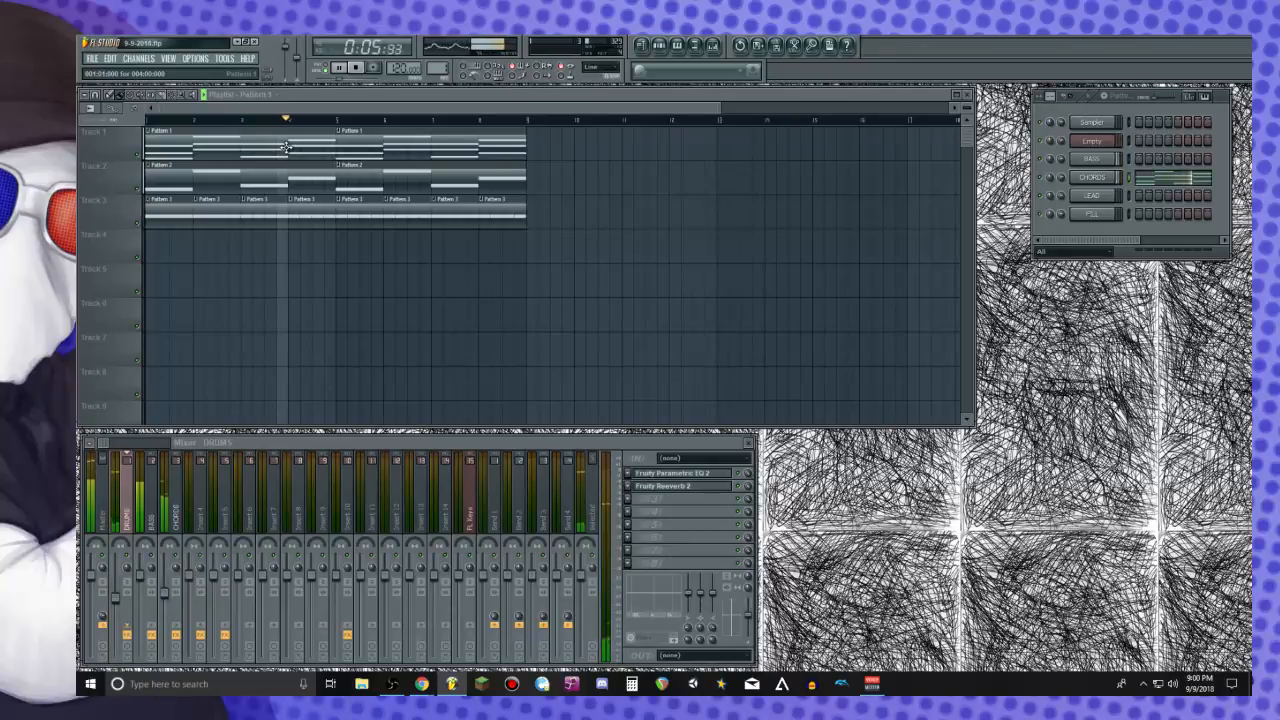
# Stop the arrangement's playback and check the system clock and calendar
pyautogui.press('space')
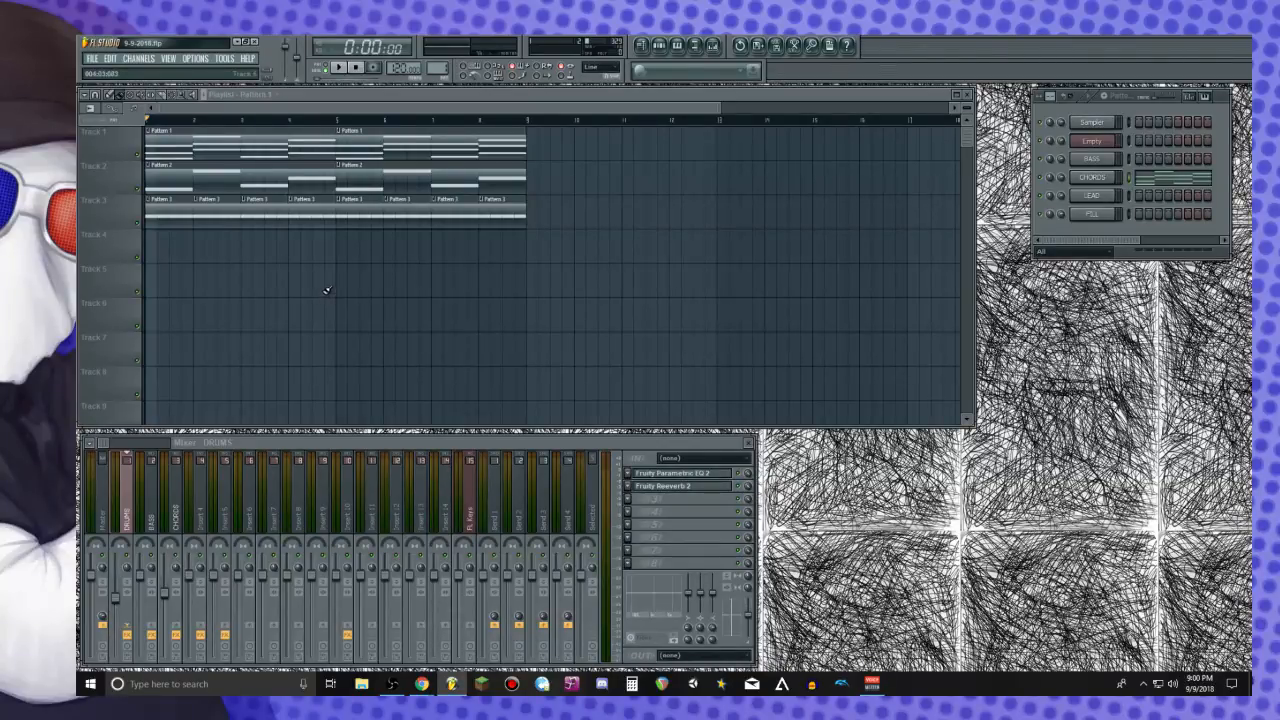
pyautogui.click(1200, 684)
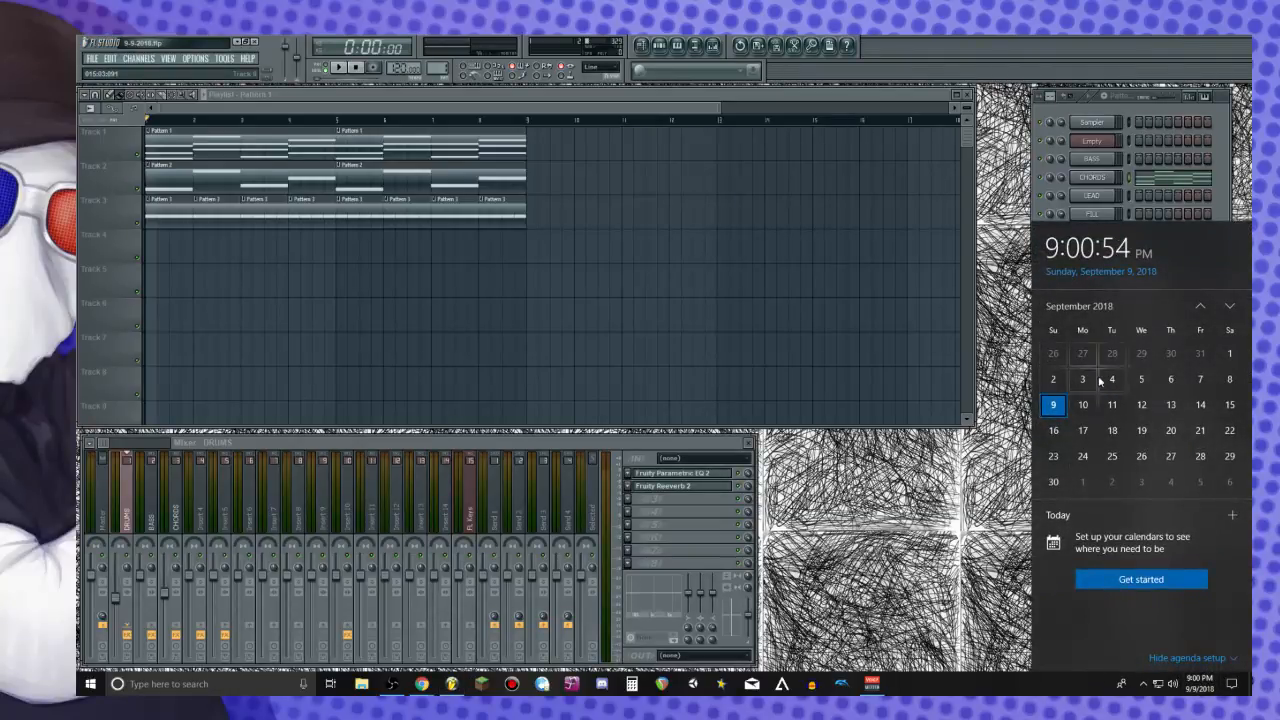
pyautogui.click(866, 96)
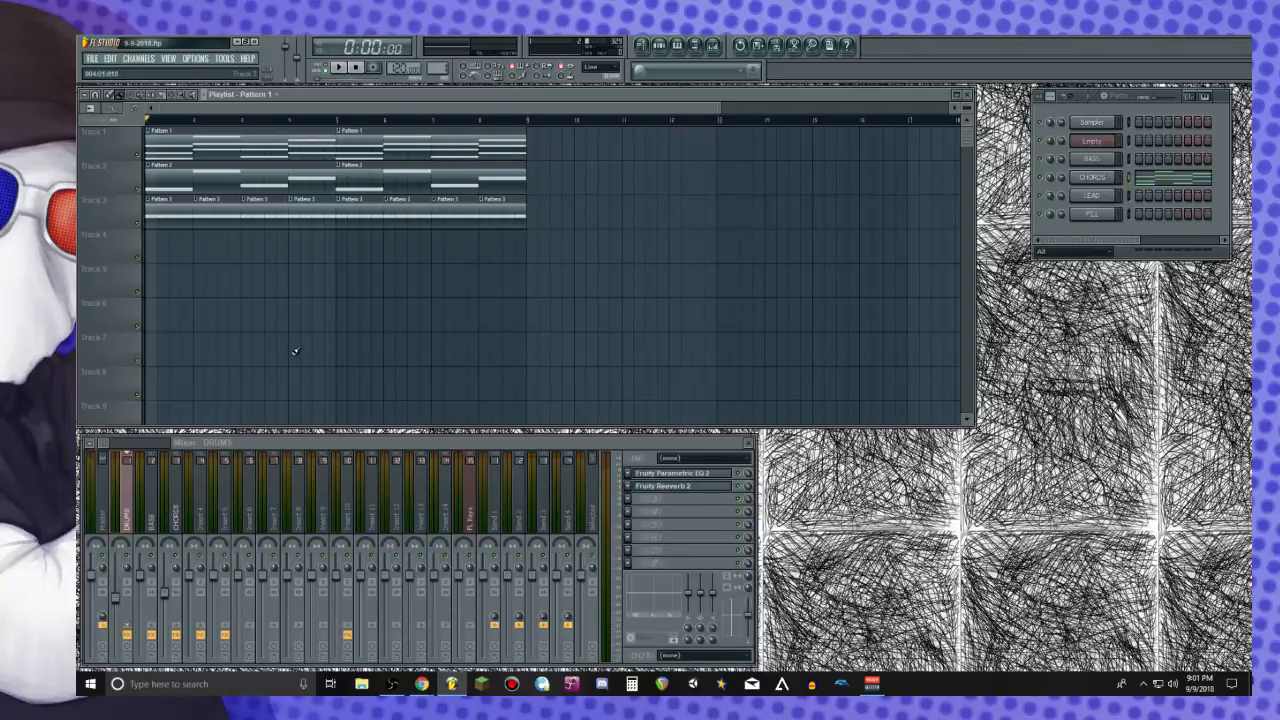
# Open the FILL channel's settings and audition its sound with a few notes
pyautogui.click(1111, 216)
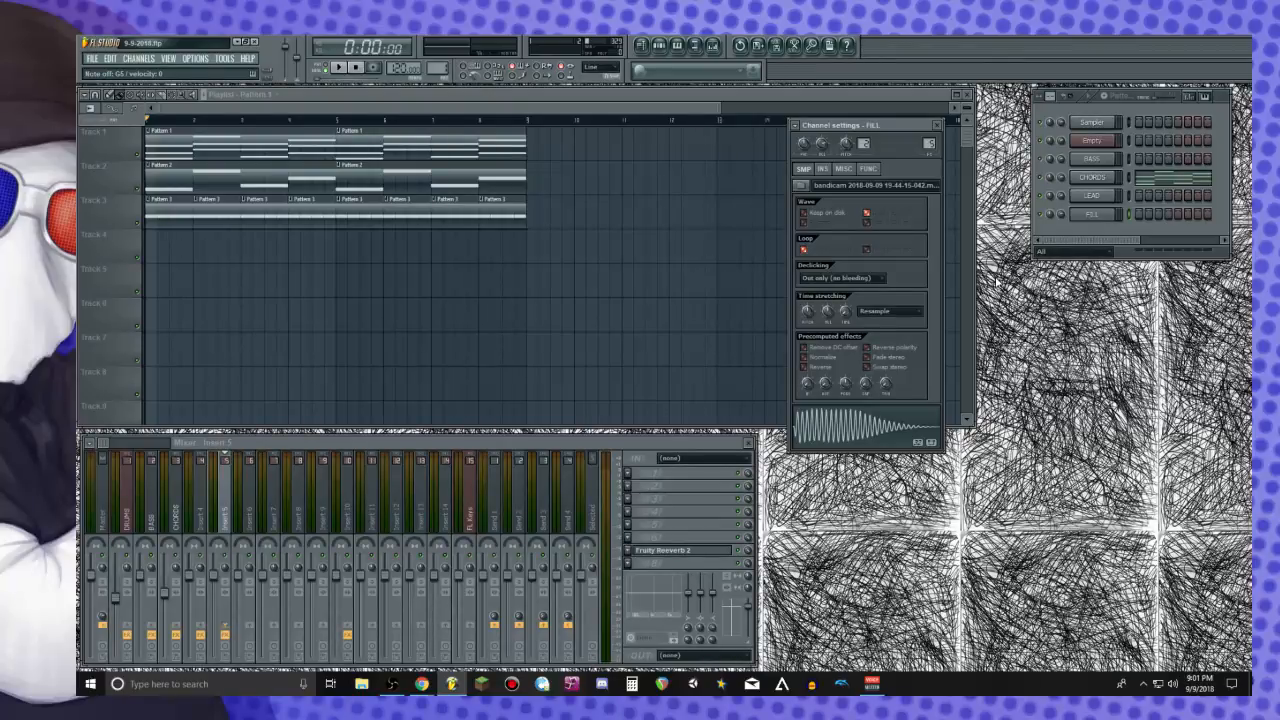
pyautogui.click(1138, 214)
pyautogui.press('t')
pyautogui.press('t')
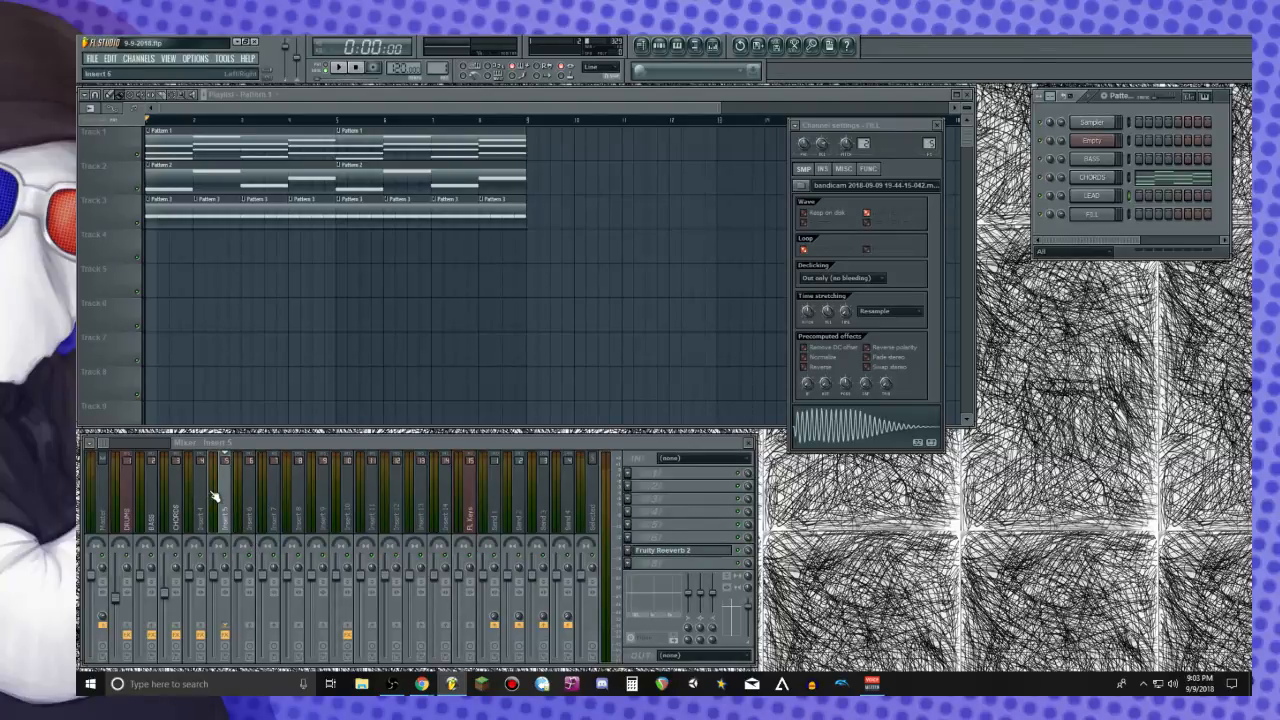
# Audition the LEAD channel with a few notes and inspect the effects on mixer track Insert 4
pyautogui.press('q')
pyautogui.click(203, 515)
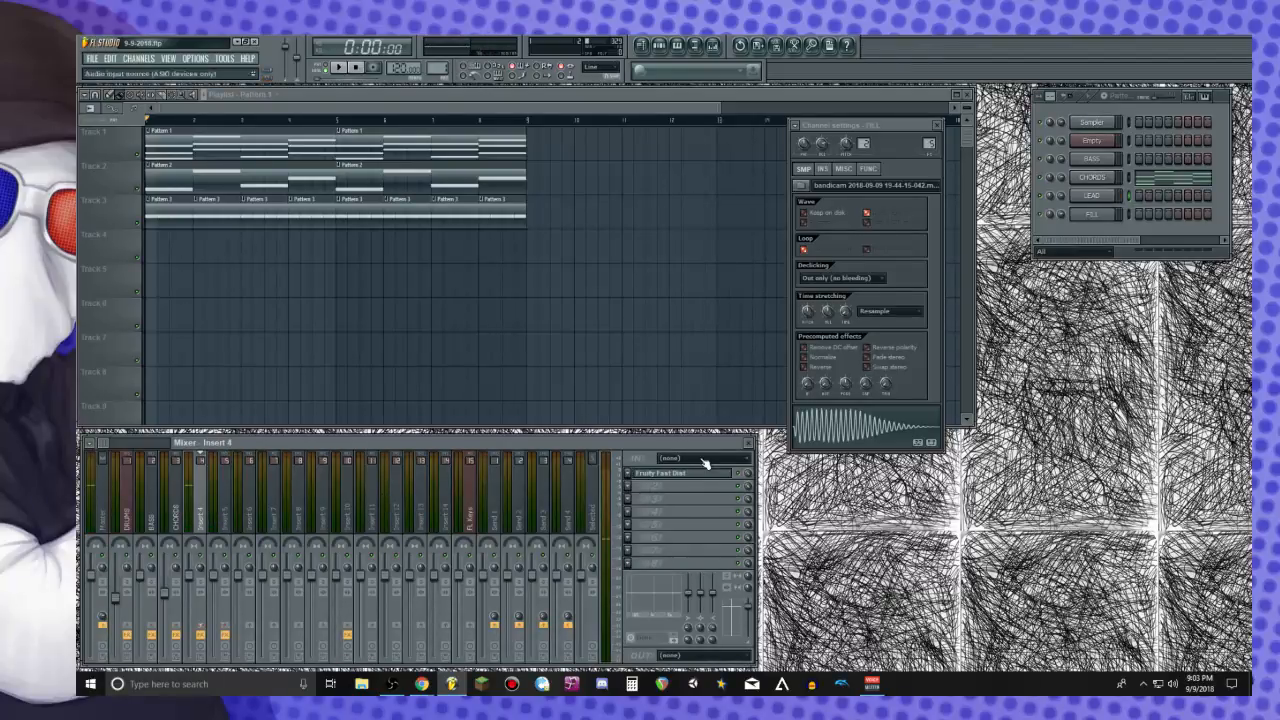
pyautogui.press('u')
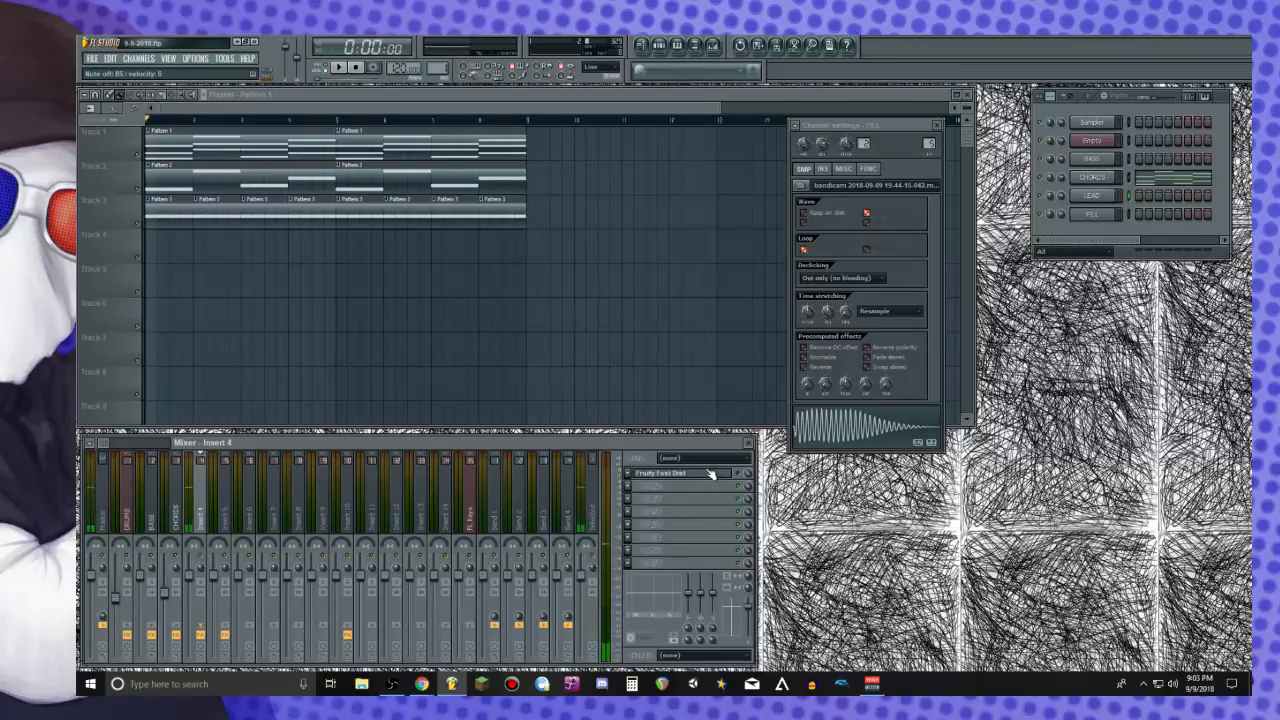
pyautogui.press('u')
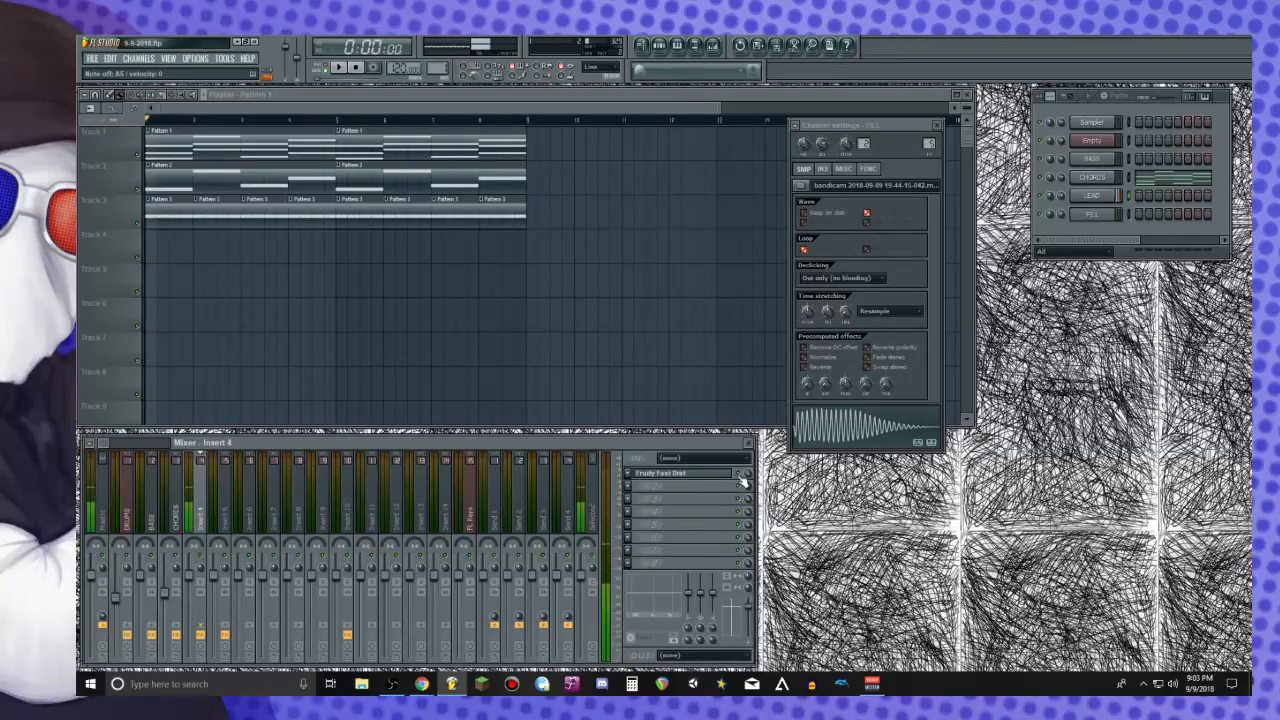
# Inspect mixer track Insert 5 and audition the FILL channel with repeated notes
pyautogui.click(228, 510)
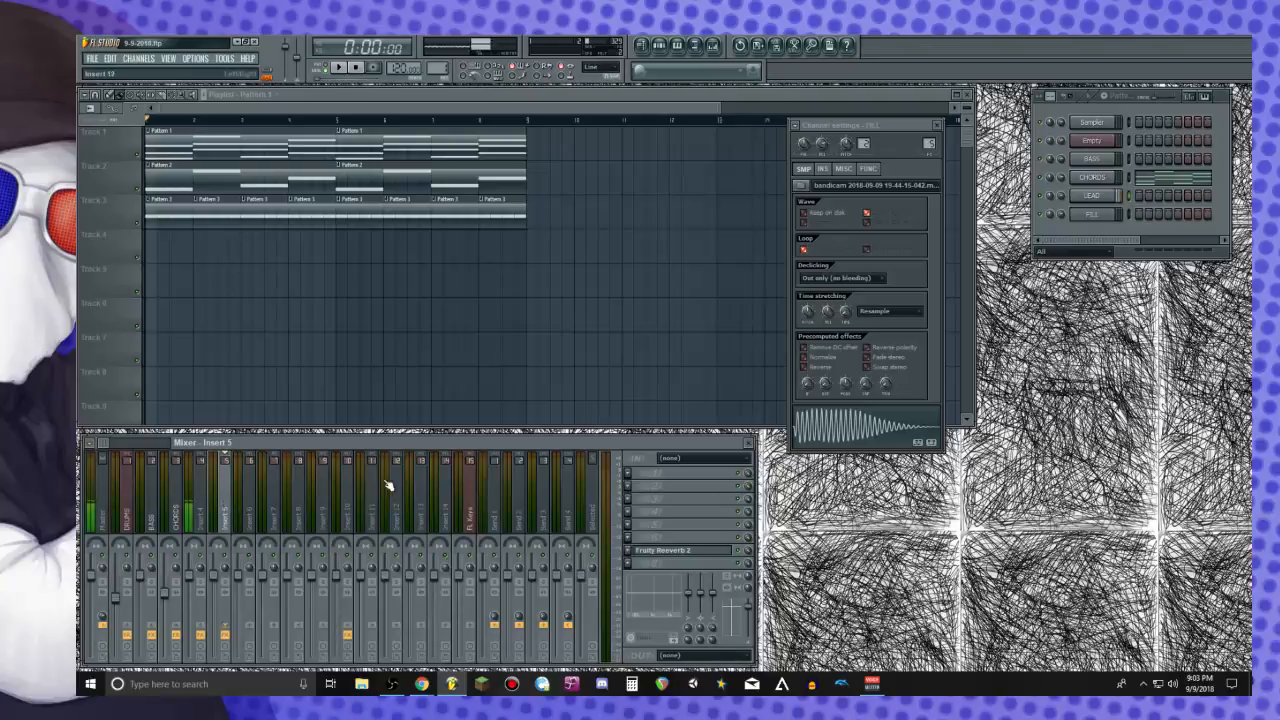
pyautogui.click(1127, 213)
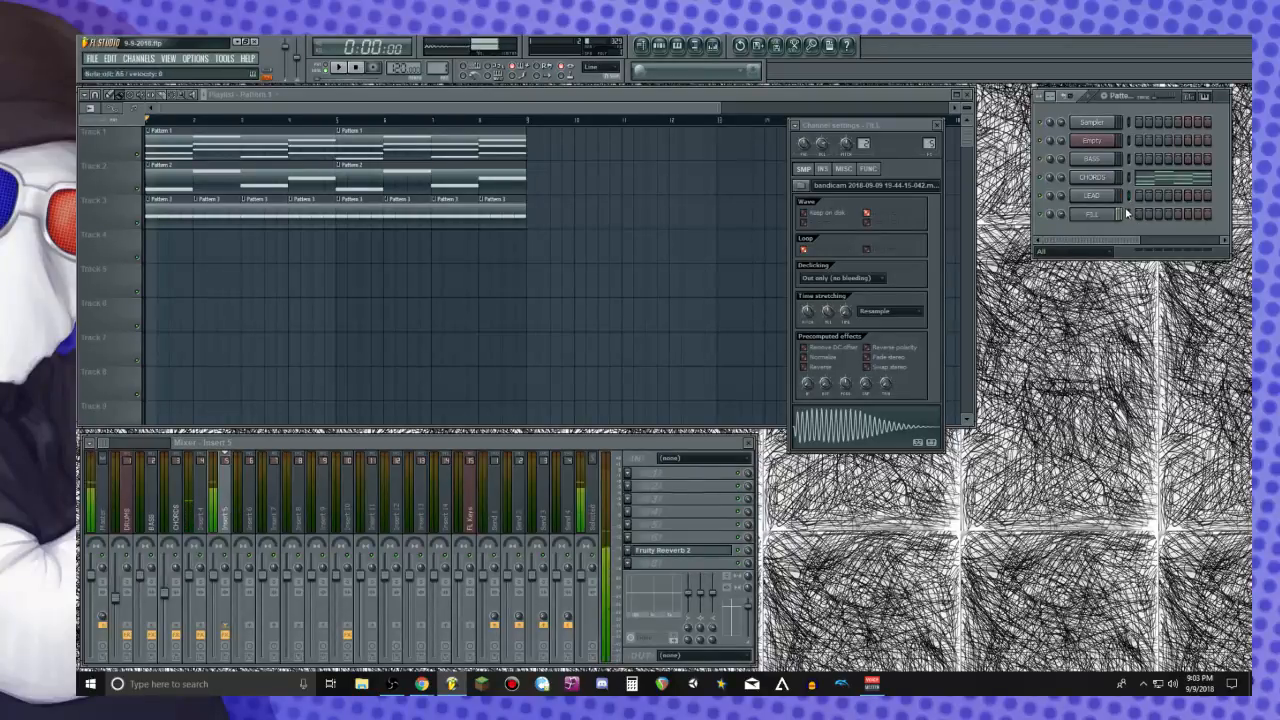
pyautogui.press('u')
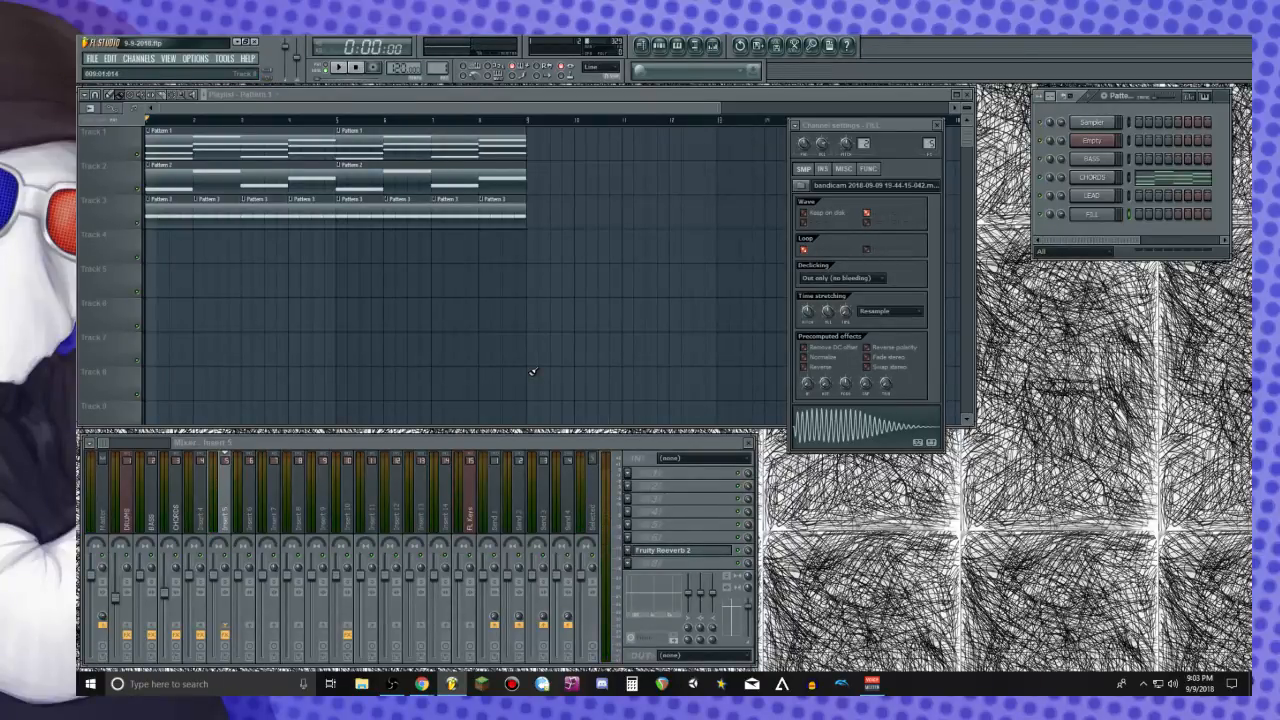
pyautogui.press('u')
pyautogui.press('u')
pyautogui.press('u')
pyautogui.press('u')
pyautogui.press('u')
pyautogui.press('u')
pyautogui.press('u')
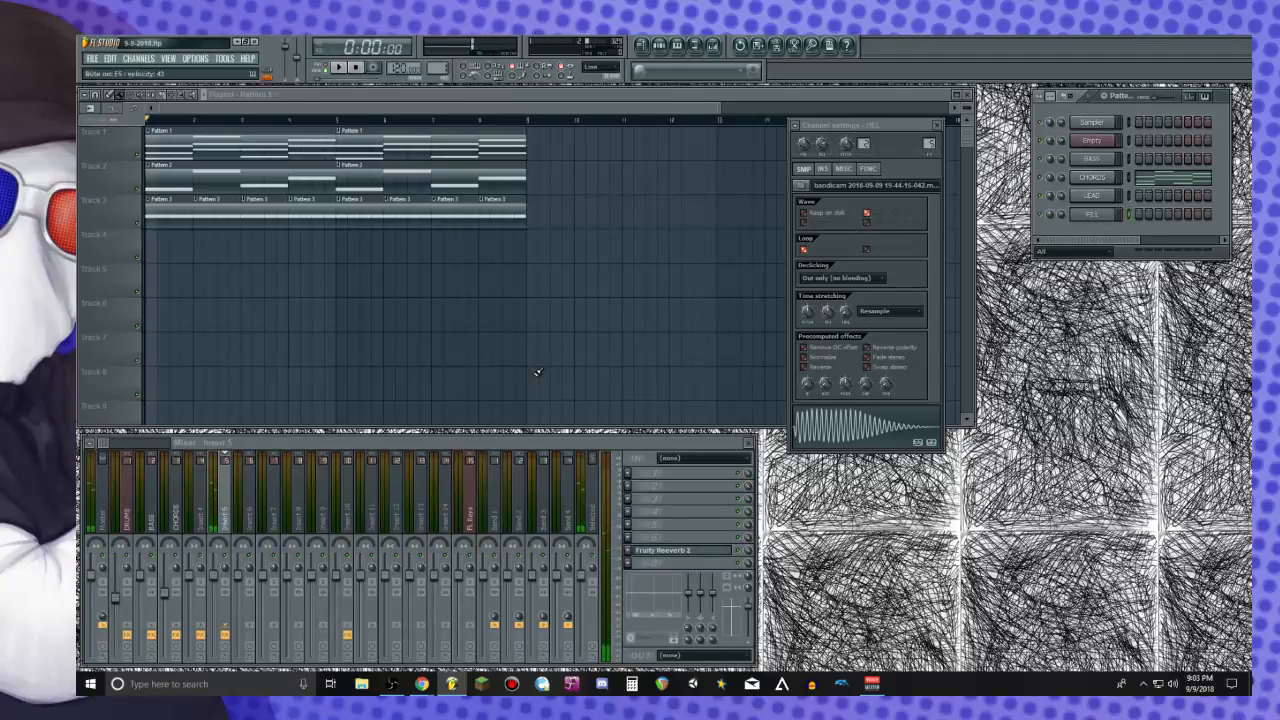
pyautogui.press('u')
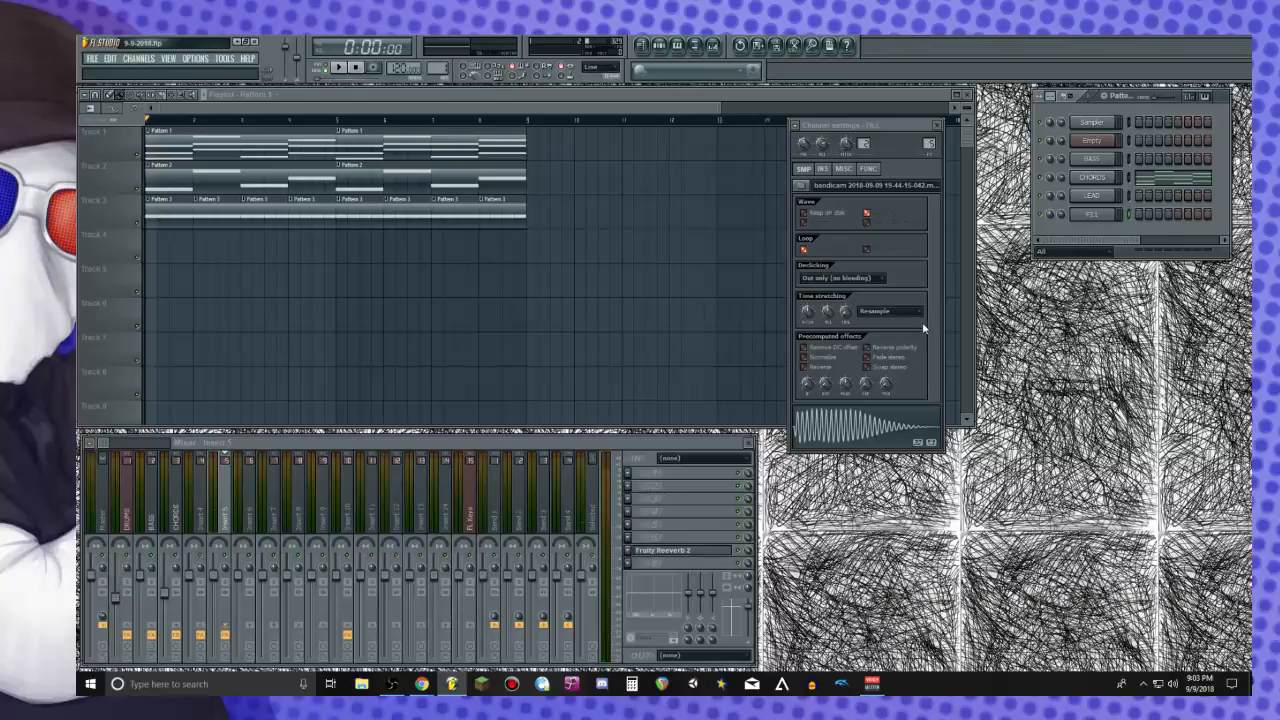
# Switch to the empty Pattern 4 and open the FILL channel's piano roll
pyautogui.moveTo(441, 70); pyautogui.dragTo(441, 53)
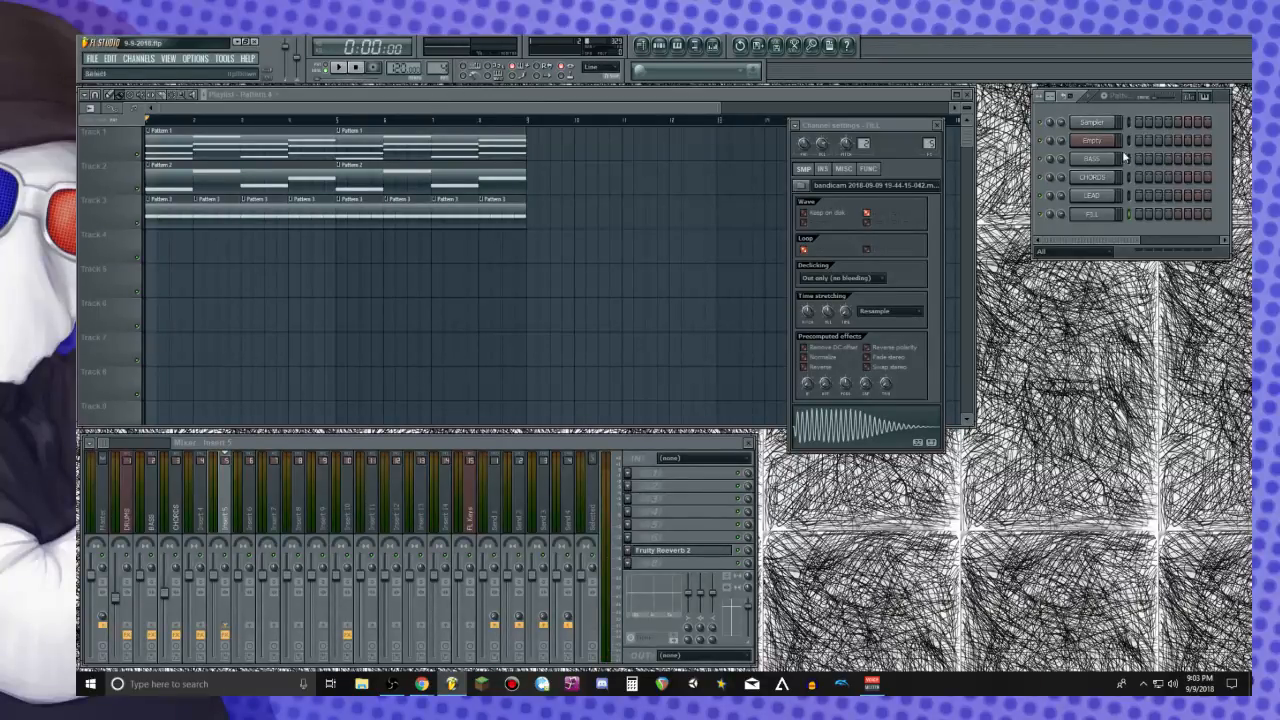
pyautogui.rightClick(1108, 213)
pyautogui.click(1136, 216)
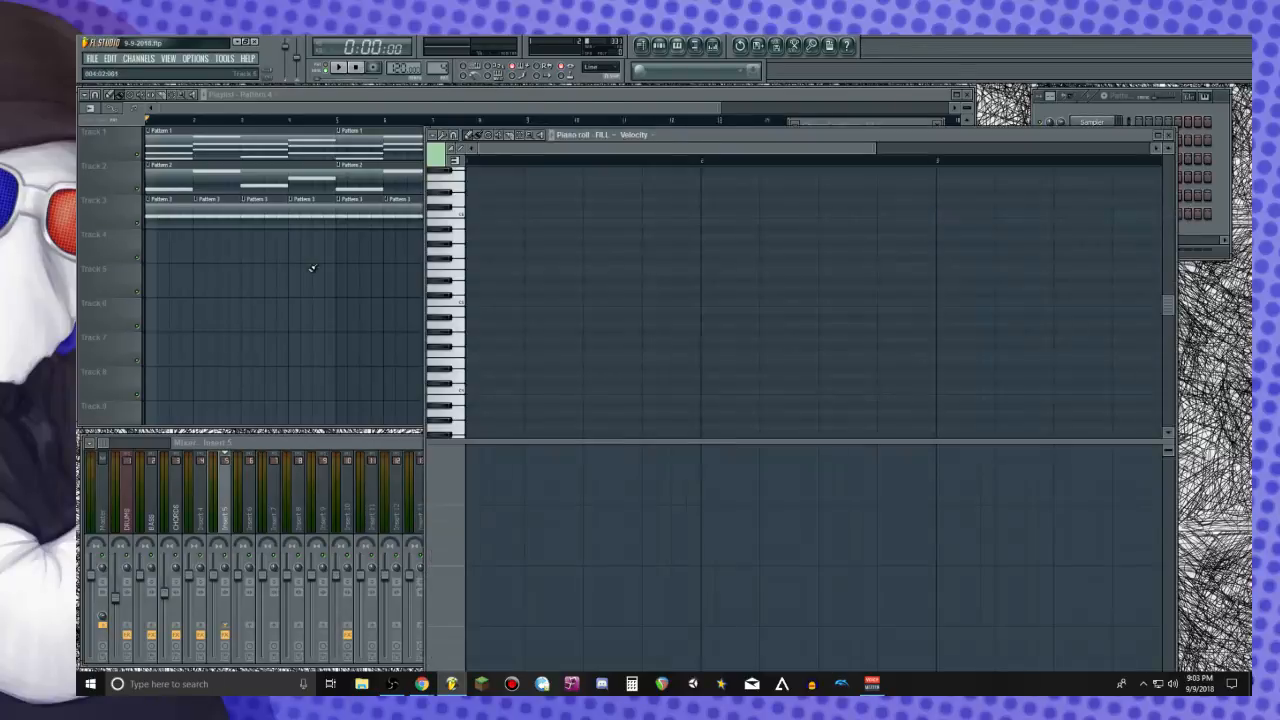
# Delete all Pattern 1, Pattern 2 and Pattern 3 clips from the playlist
pyautogui.rightClick(255, 150)
pyautogui.rightClick(345, 177)
pyautogui.rightClick(325, 176)
pyautogui.rightClick(430, 146)
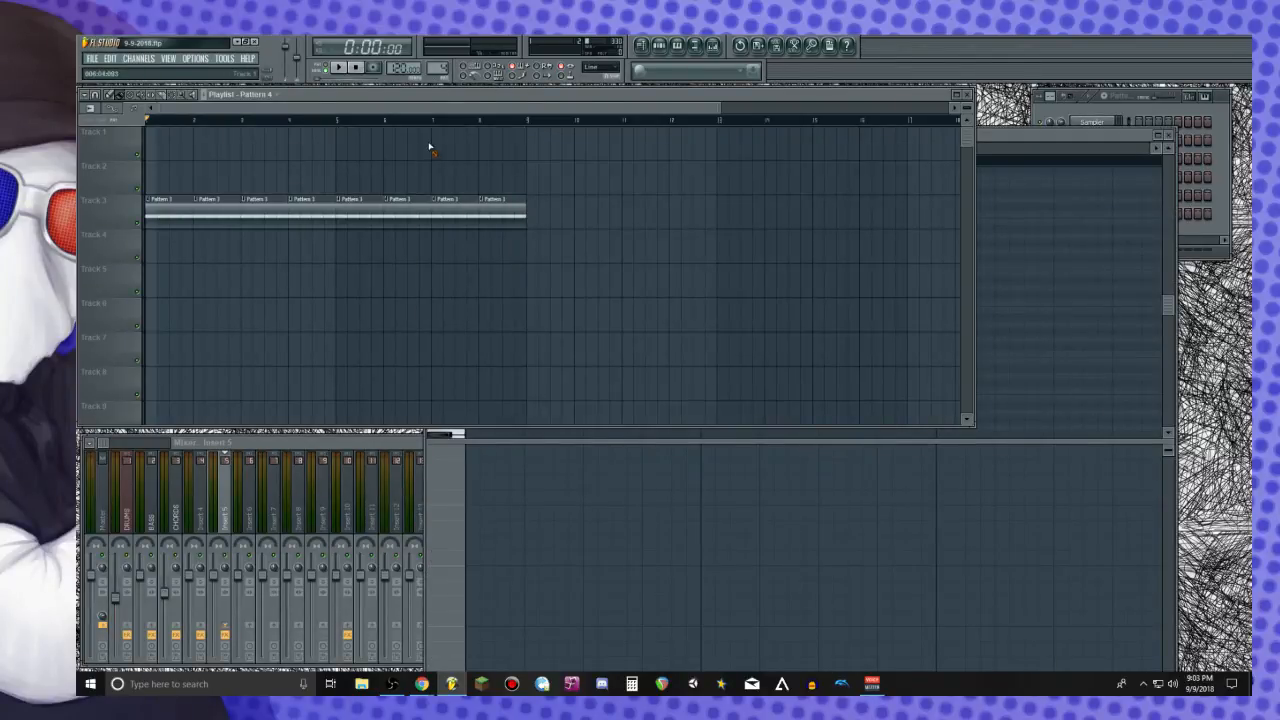
pyautogui.rightClick(171, 216)
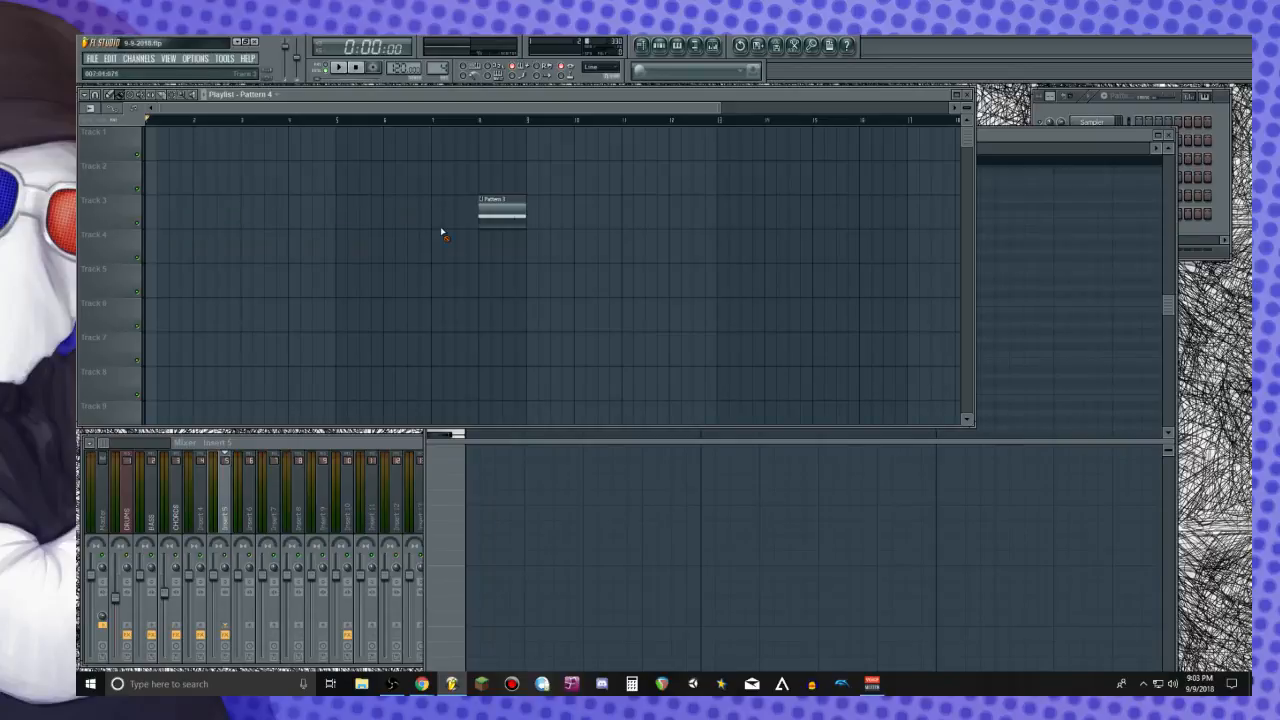
pyautogui.rightClick(498, 212)
# Switch back to Pattern 1 and open its CHORDS notes in the piano roll
pyautogui.click(1148, 113)
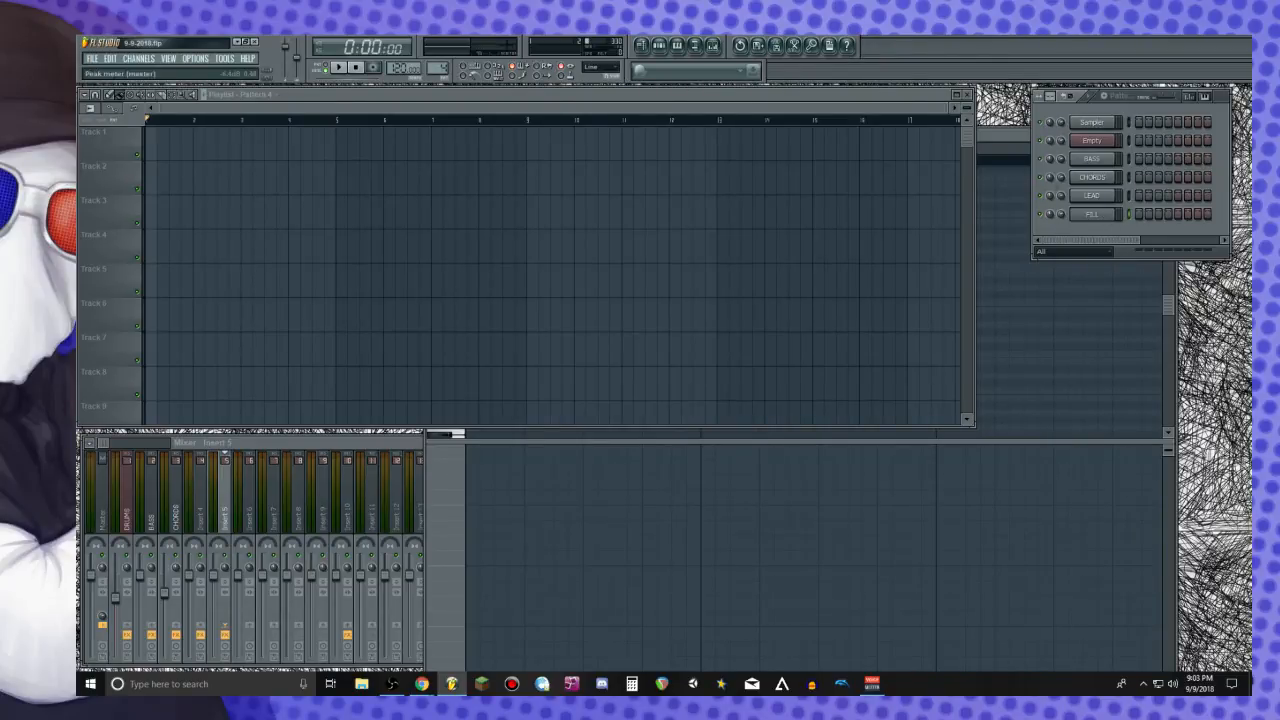
pyautogui.scroll(1, 437, 62)
pyautogui.scroll(1, 437, 67)
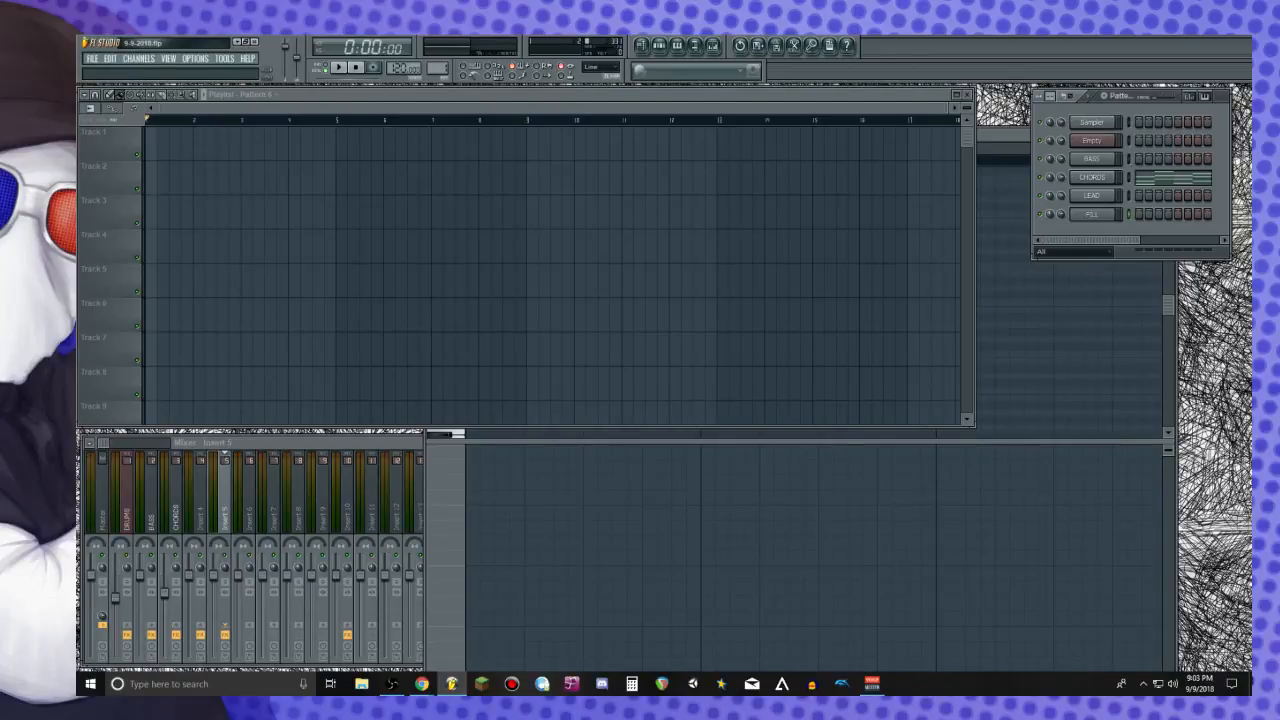
pyautogui.click(1158, 179)
pyautogui.scroll(-1, 1166, 174)
pyautogui.scroll(1, 1147, 225)
pyautogui.scroll(1, 1114, 206)
pyautogui.hscroll(2, 940, 206)
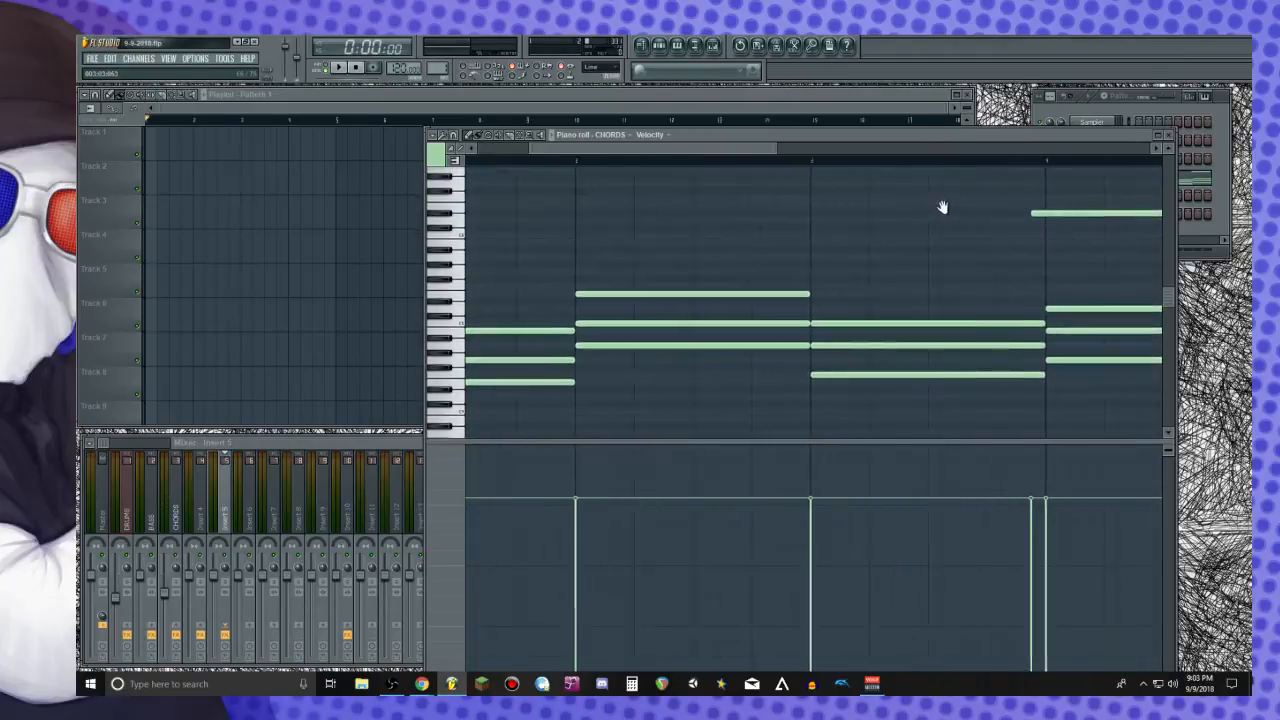
pyautogui.press('b')
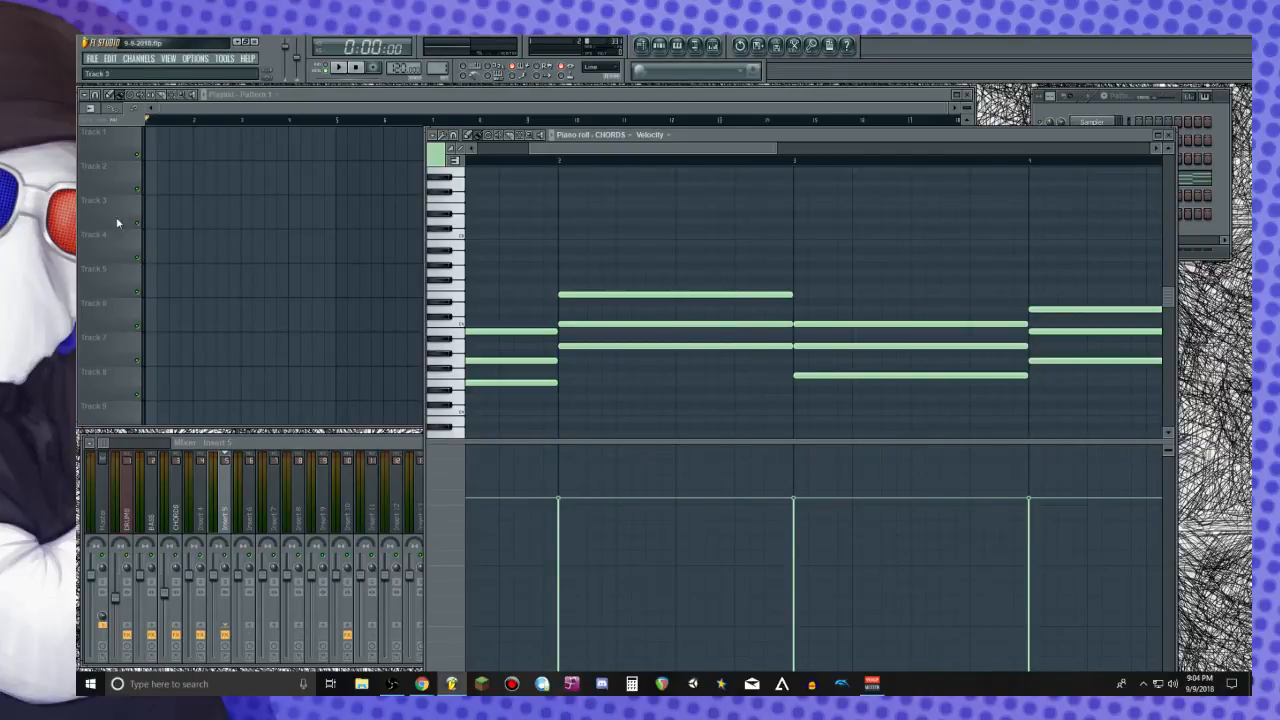
# Place two Pattern 1 clips back to back on Track 2 and make the second one unique
pyautogui.click(186, 172)
pyautogui.click(184, 166)
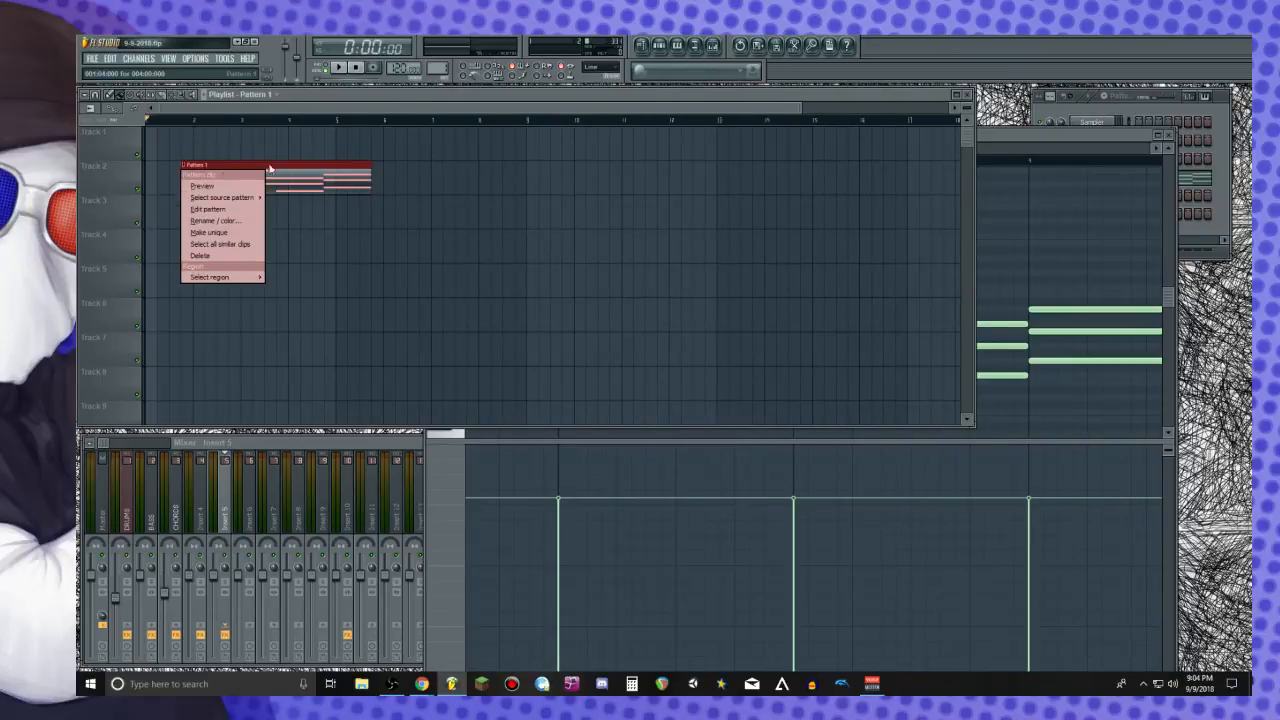
pyautogui.click(434, 186)
pyautogui.click(434, 186)
pyautogui.moveTo(457, 185); pyautogui.dragTo(407, 179)
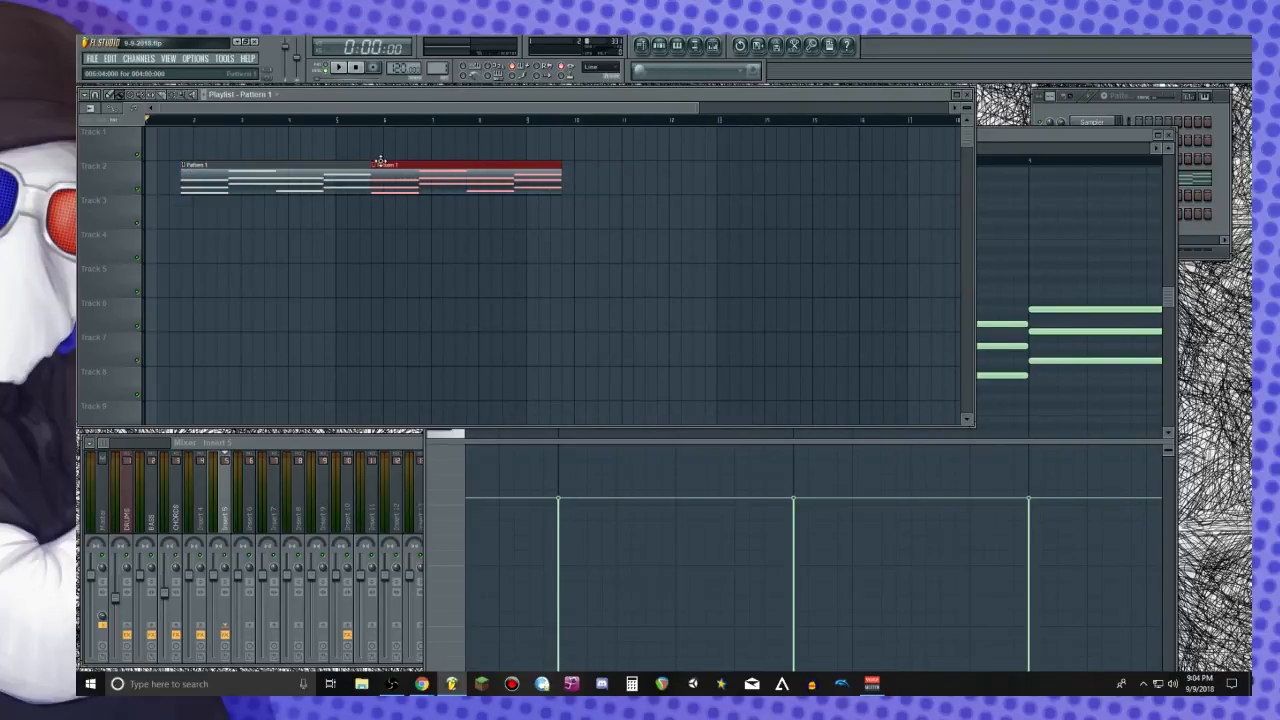
pyautogui.click(375, 165)
pyautogui.click(393, 232)
# Delete the original and surplus clips, and place one clip of the unique pattern at bar 1 of Track 1
pyautogui.rightClick(311, 176)
pyautogui.click(450, 213)
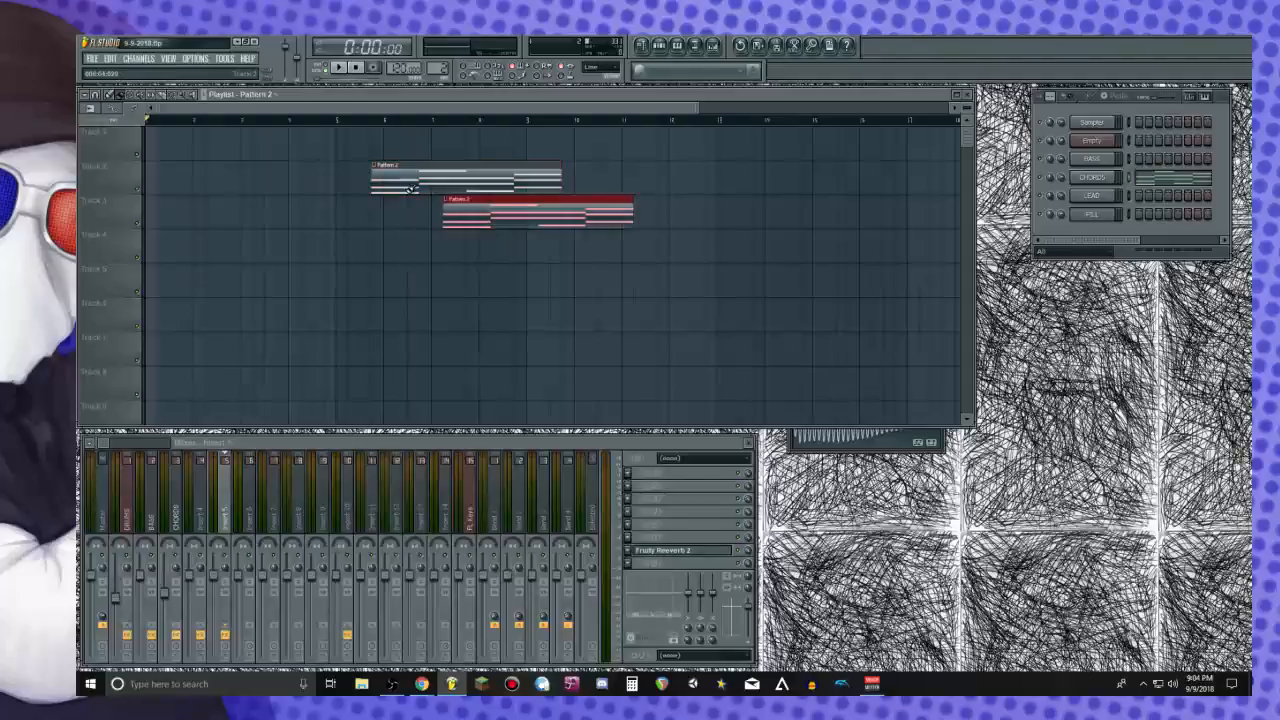
pyautogui.click(258, 212)
pyautogui.rightClick(330, 213)
pyautogui.rightClick(400, 183)
pyautogui.moveTo(484, 220); pyautogui.dragTo(159, 140)
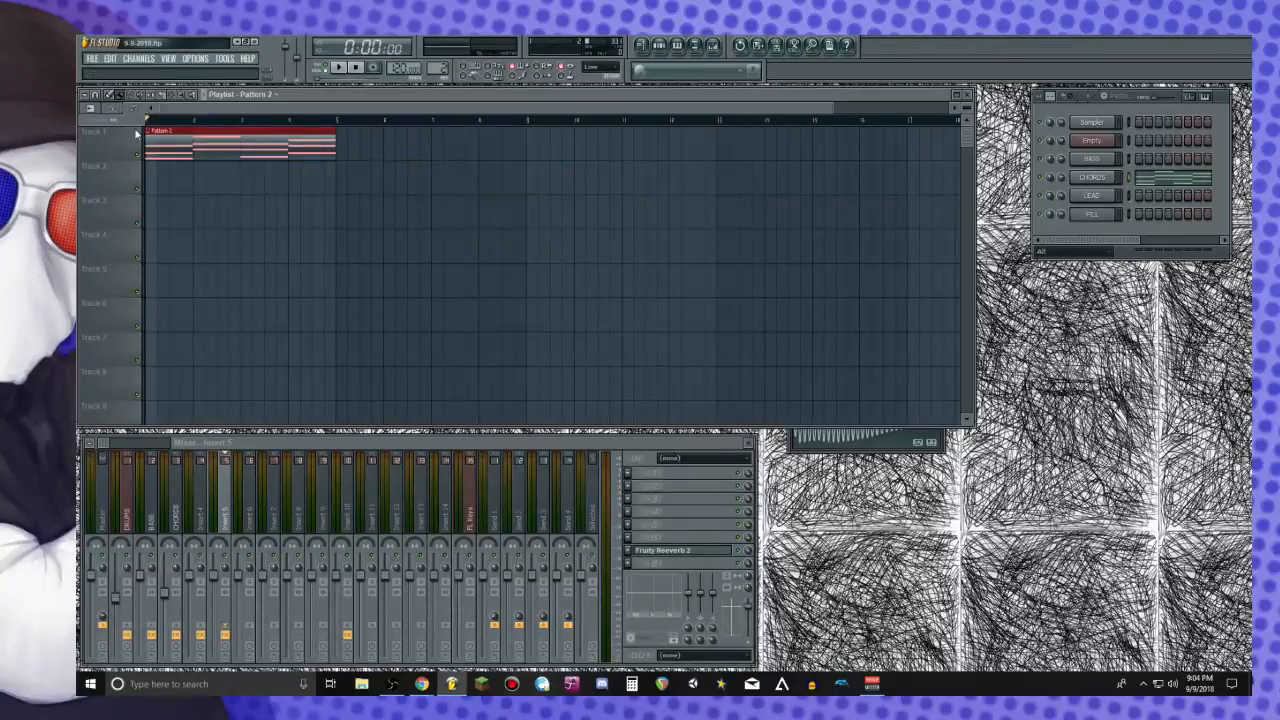
# Open the unique pattern's CHORDS notes and move the second, third and fourth chords one bar later, so the second starts at bar 3
pyautogui.doubleClick(159, 140)
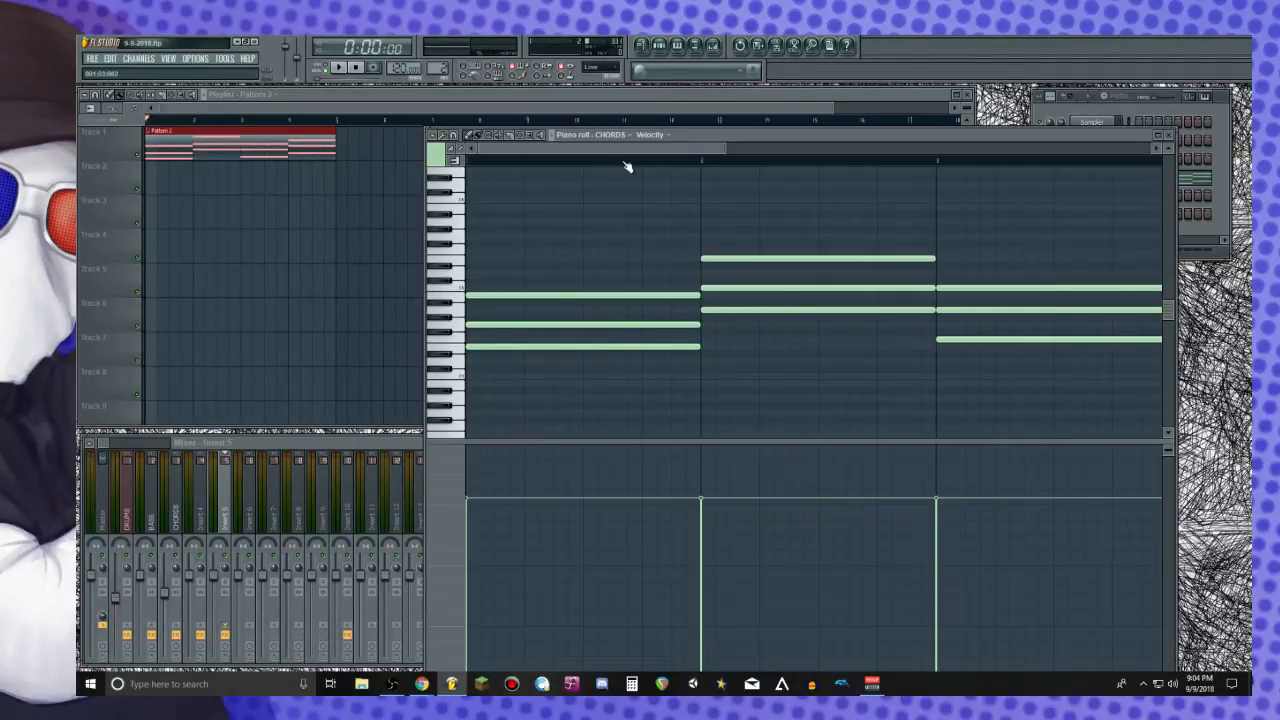
pyautogui.scroll(-2, 632, 165)
pyautogui.scroll(-1, 632, 165)
pyautogui.hotkey('ctrl', 'a')
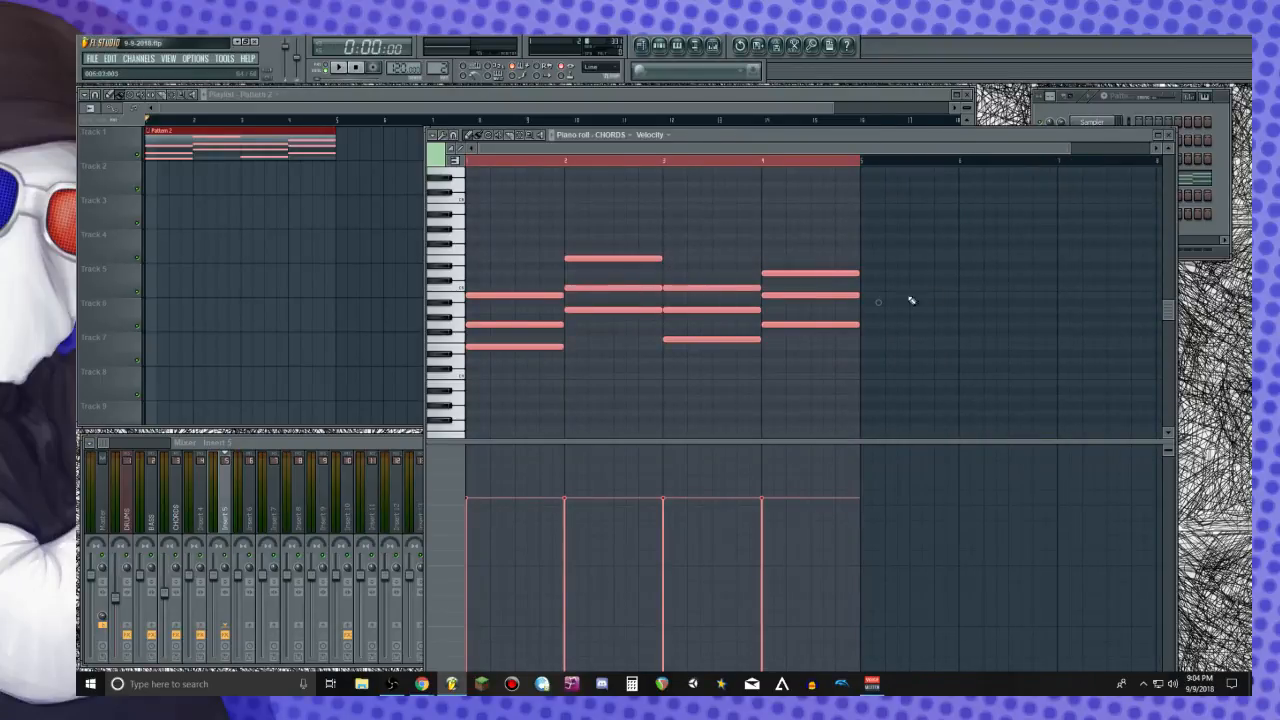
pyautogui.scroll(-3, 830, 220)
pyautogui.scroll(3, 824, 216)
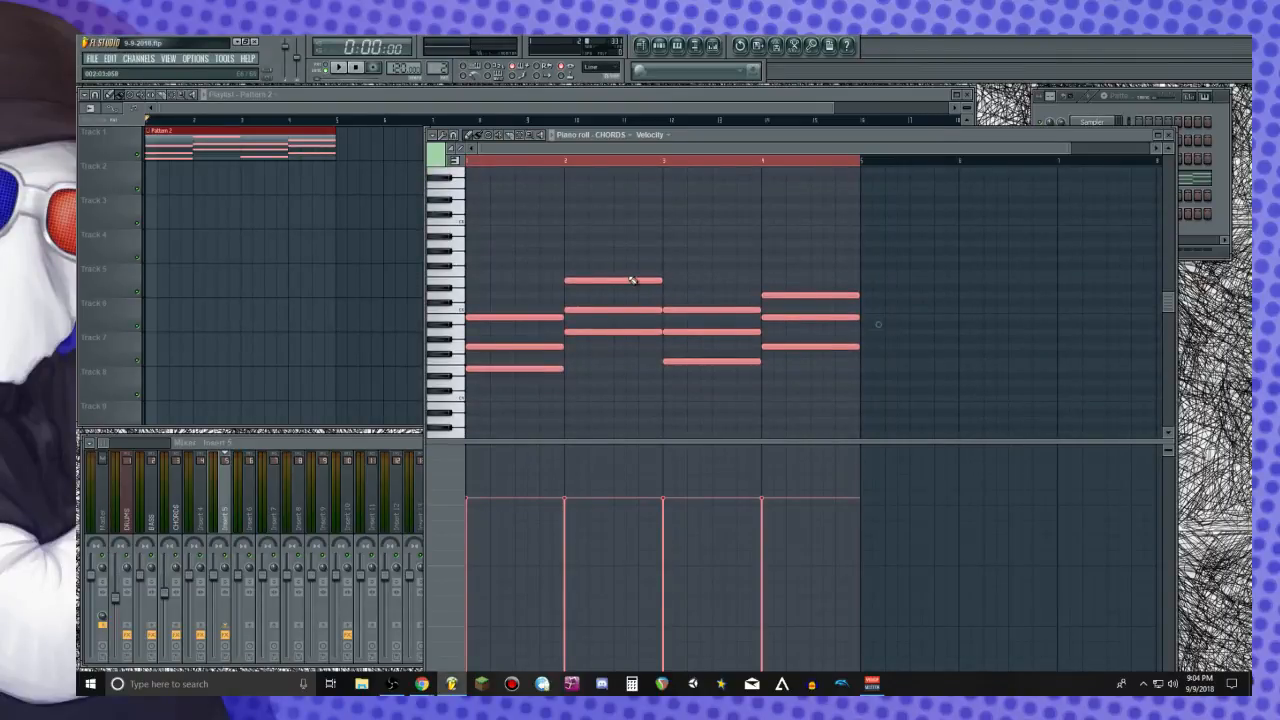
pyautogui.press('b')
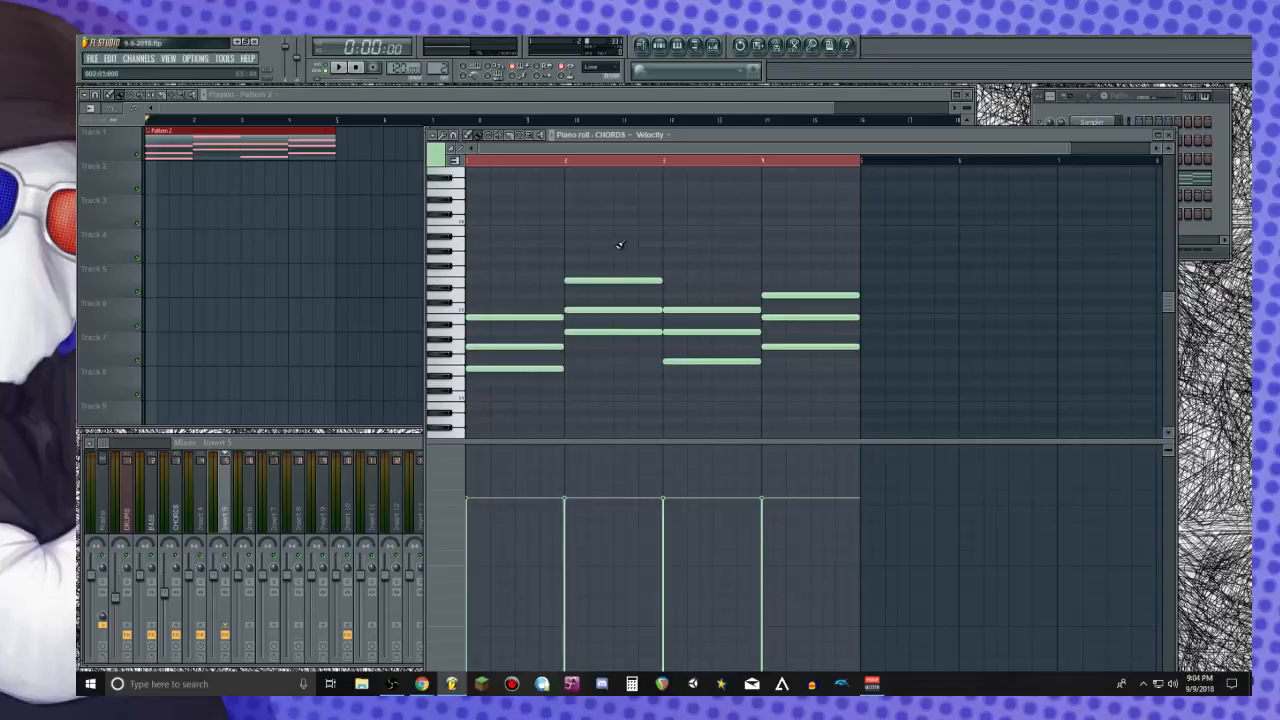
pyautogui.moveTo(600, 242); pyautogui.dragTo(859, 403)
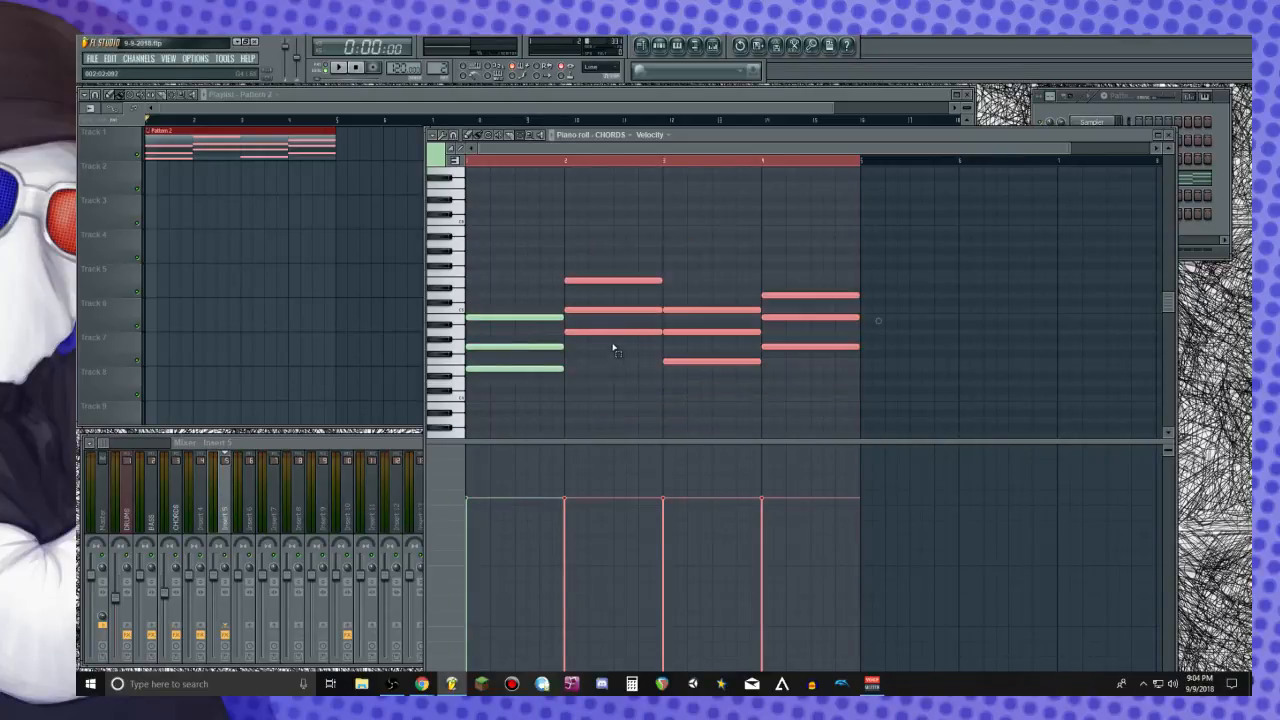
pyautogui.moveTo(586, 330); pyautogui.dragTo(760, 335)
pyautogui.hotkey('ctrl', 'z')
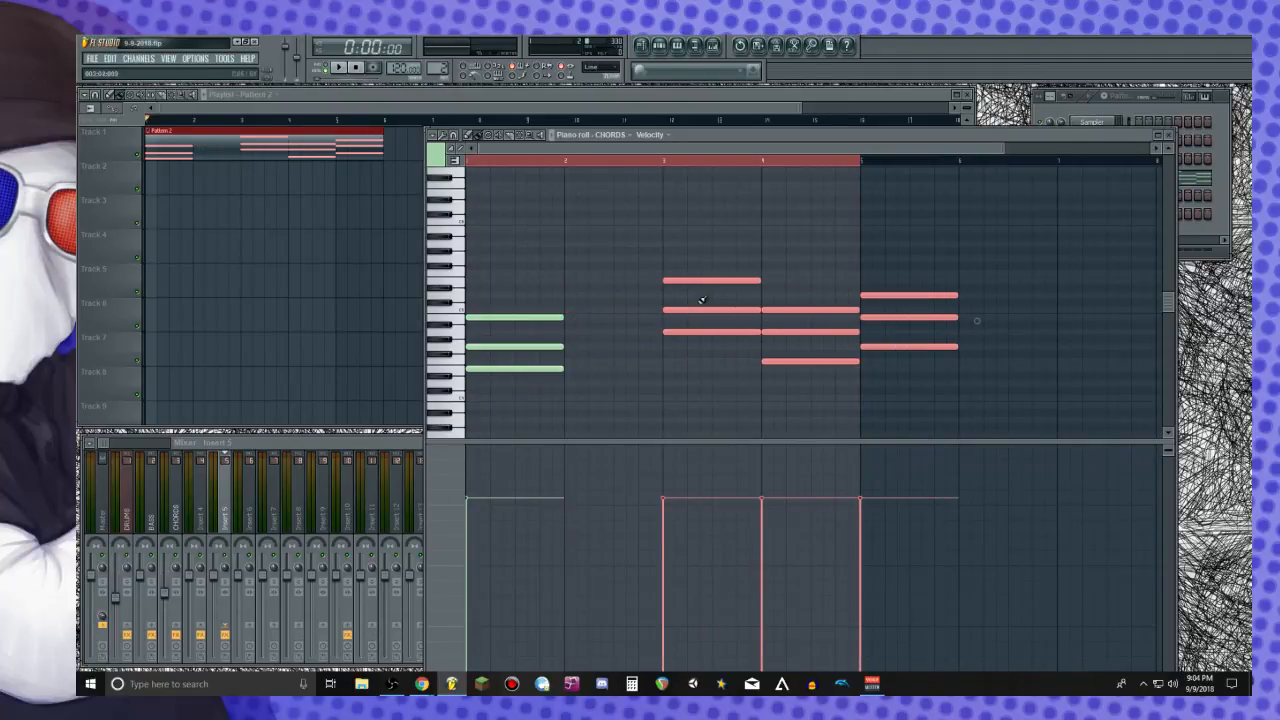
# Move the third and fourth chords together one more bar later, so the third chord starts at bar 5
pyautogui.click(933, 297)
pyautogui.moveTo(933, 302); pyautogui.dragTo(806, 380)
pyautogui.hotkey('shift', 'Right')
pyautogui.hotkey('shift', 'Right')
pyautogui.hotkey('shift', 'Right')
pyautogui.hotkey('shift', 'Right')
pyautogui.hotkey('shift', 'Right')
pyautogui.hotkey('shift', 'Right')
pyautogui.hotkey('shift', 'Right')
pyautogui.hotkey('shift', 'Right')
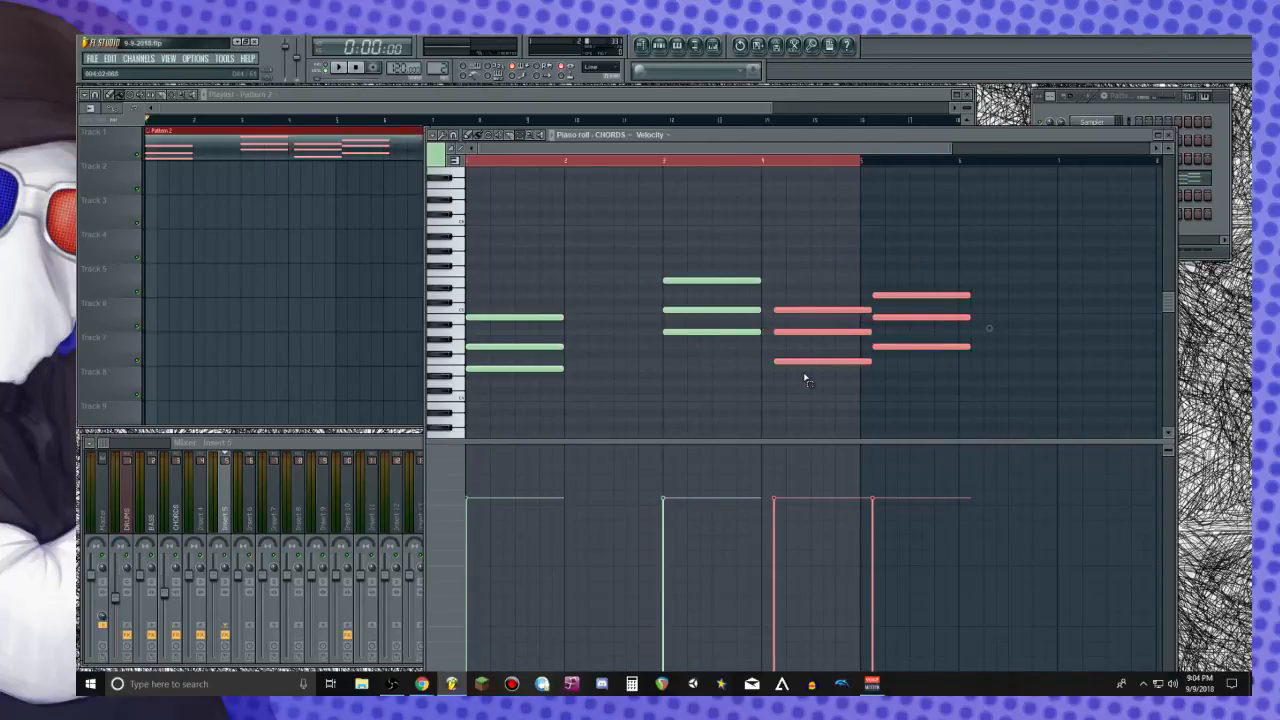
# Move the fourth chord alone one more bar later, so that it starts at bar 7
pyautogui.moveTo(970, 268); pyautogui.dragTo(1048, 397)
pyautogui.hotkey('shift', 'Right')
pyautogui.hotkey('shift', 'Right')
pyautogui.hotkey('shift', 'Right')
pyautogui.hotkey('shift', 'Right')
pyautogui.hotkey('shift', 'Right')
pyautogui.hotkey('shift', 'Right')
pyautogui.hotkey('shift', 'Right')
pyautogui.hotkey('shift', 'Right')
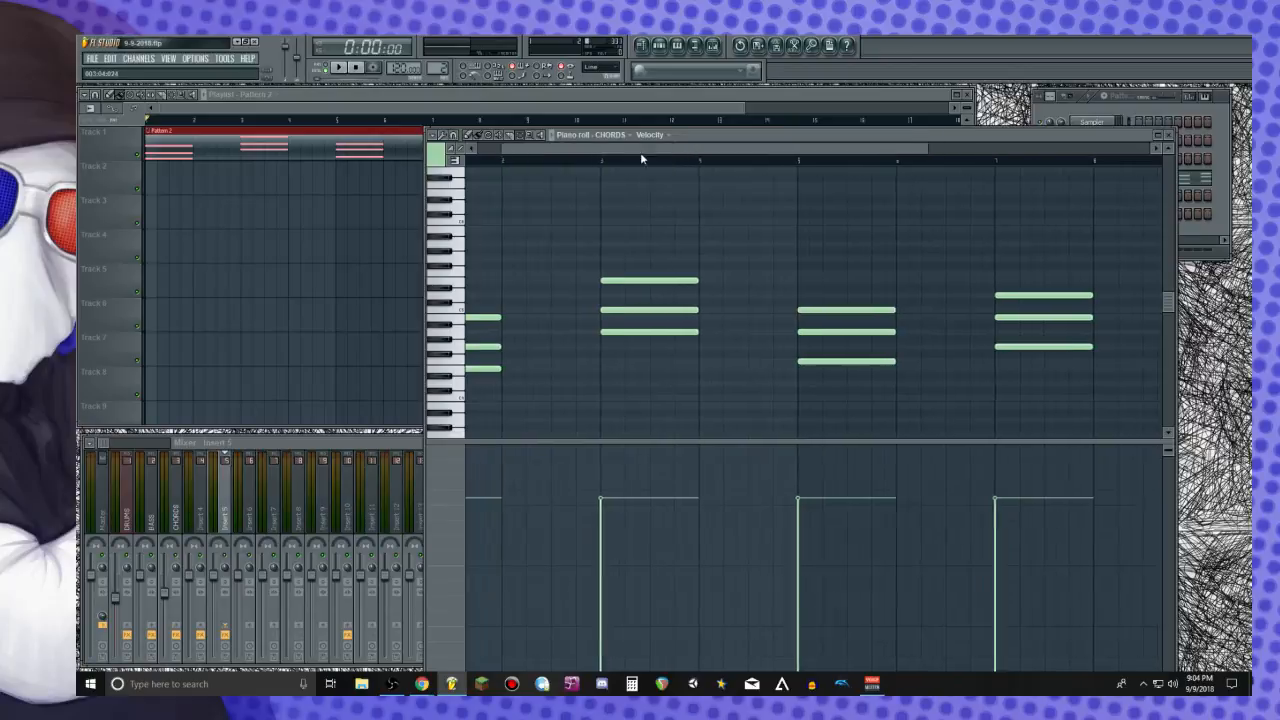
pyautogui.hscroll(-3, 600, 170)
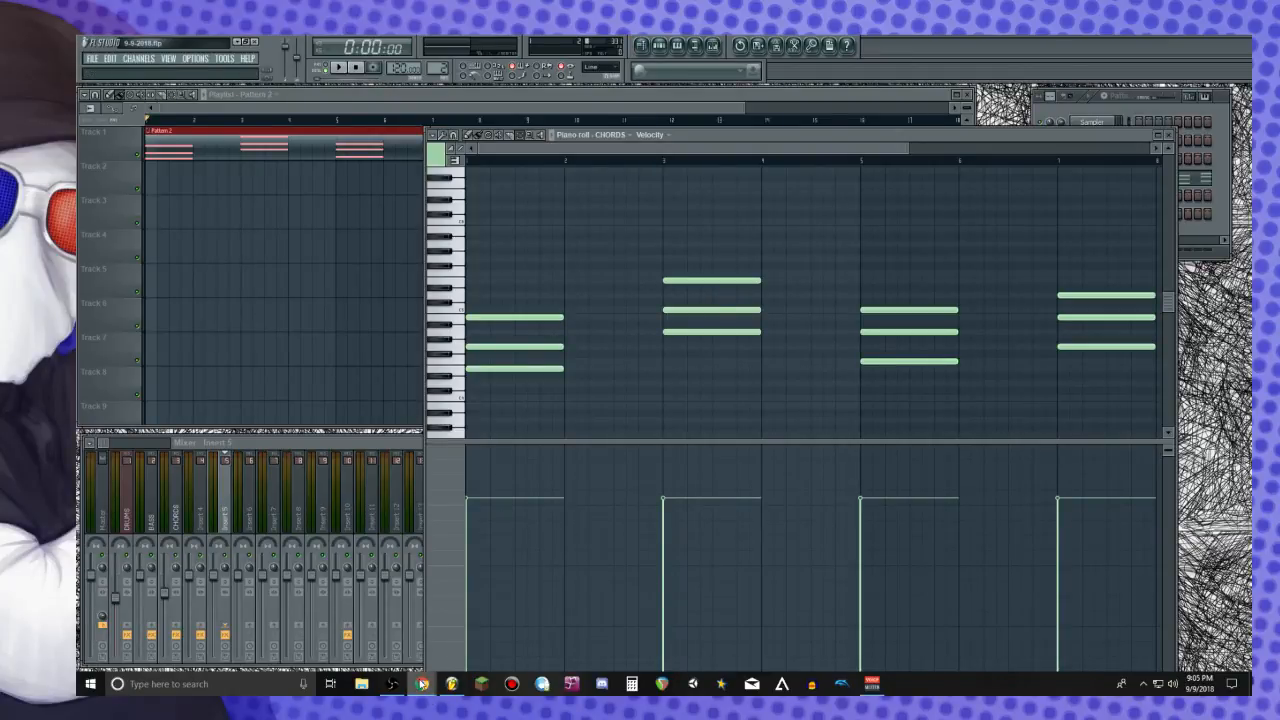
pyautogui.moveTo(421, 684)
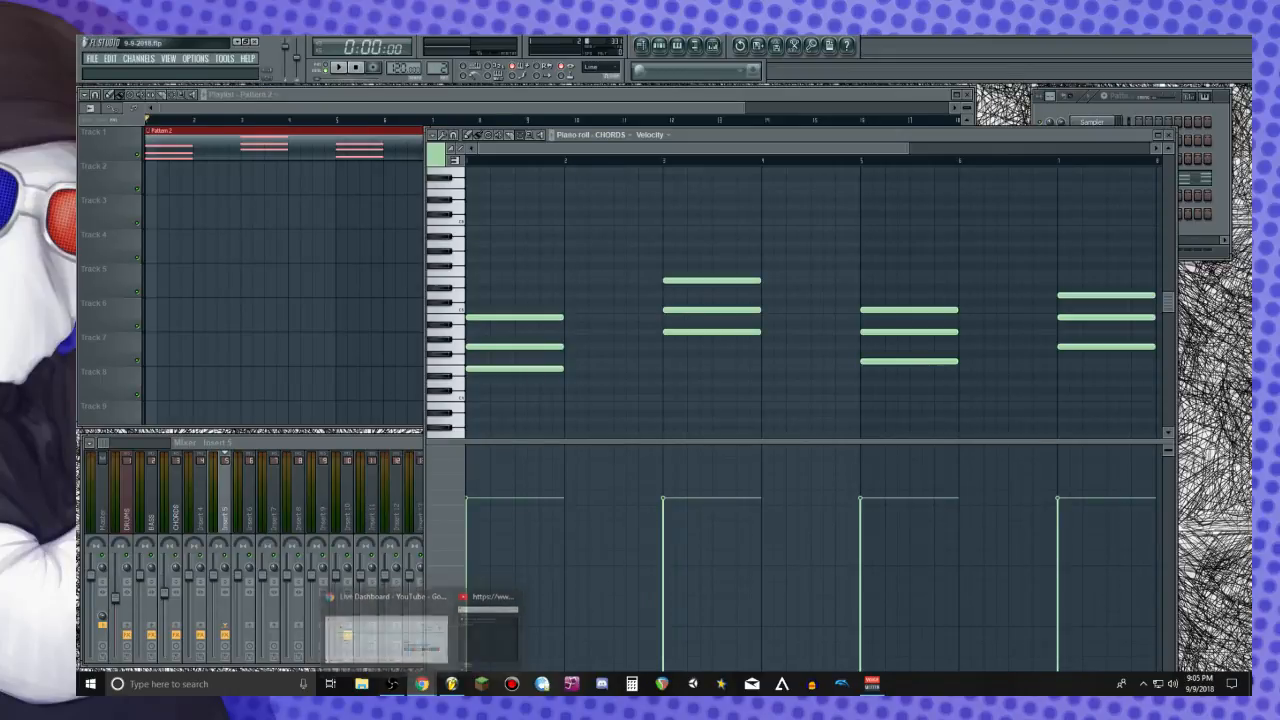
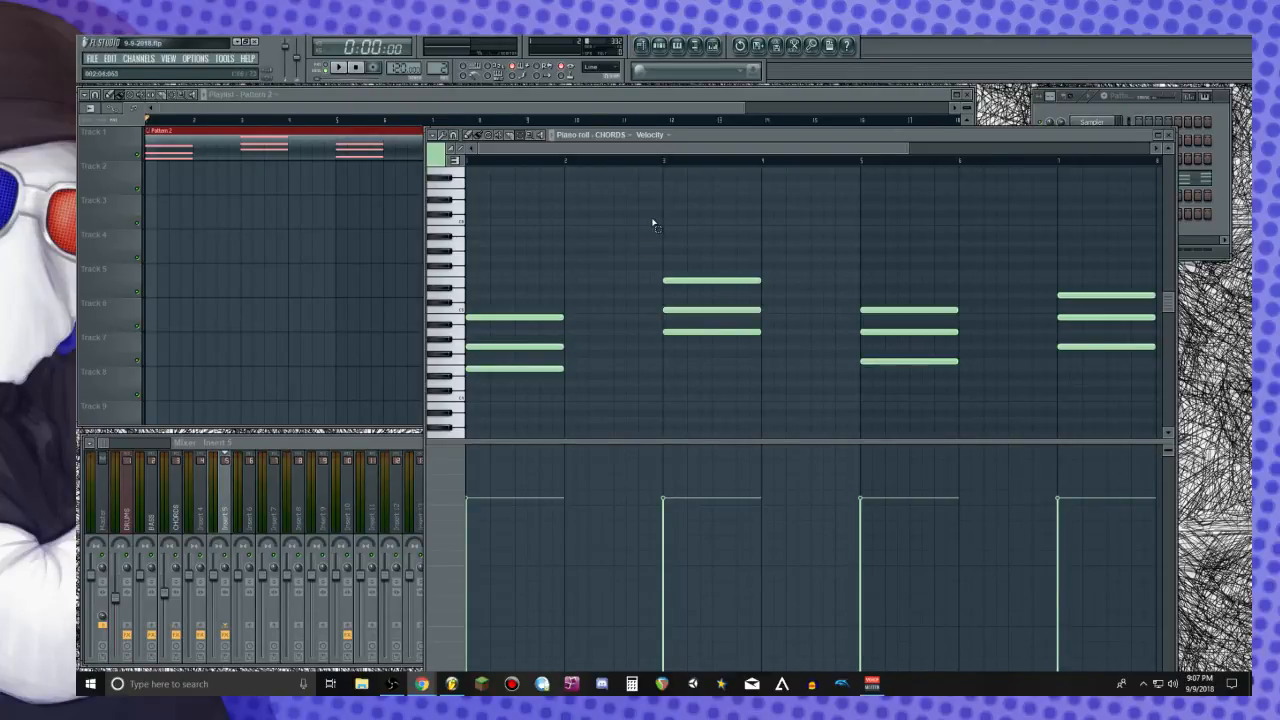
pyautogui.click(830, 134)
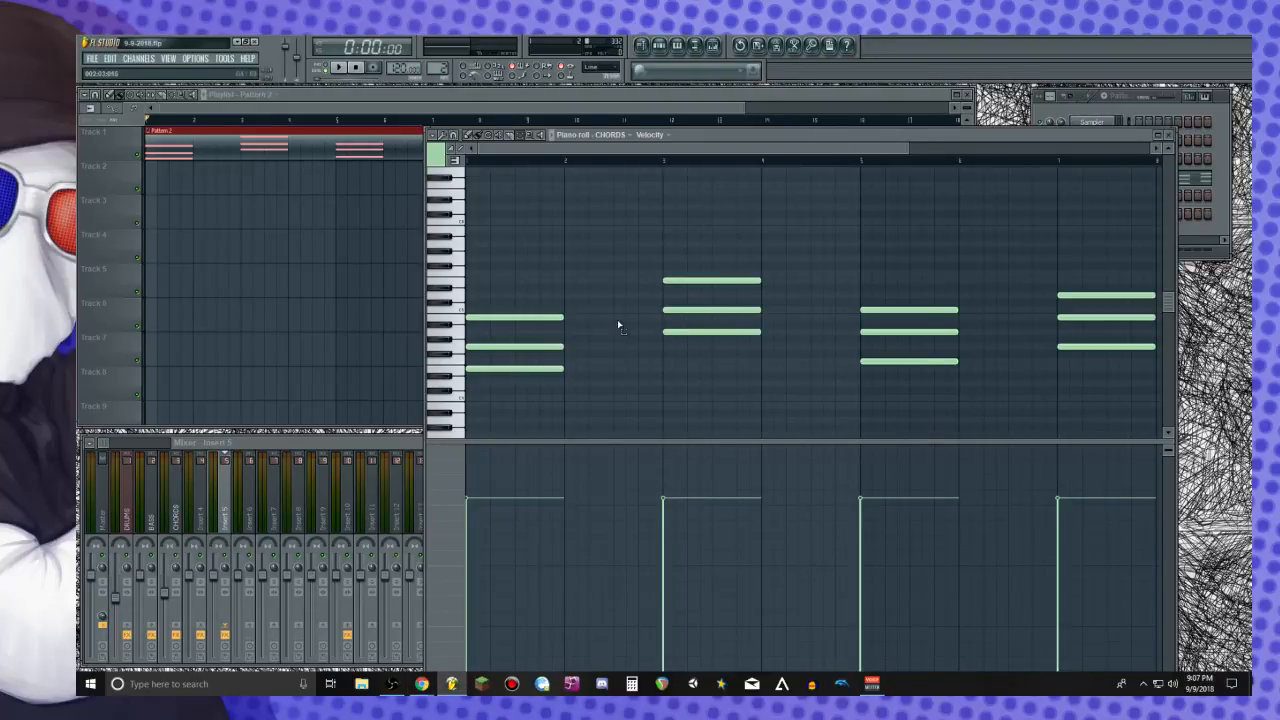
pyautogui.scroll(-1, 549, 274)
pyautogui.scroll(2, 549, 273)
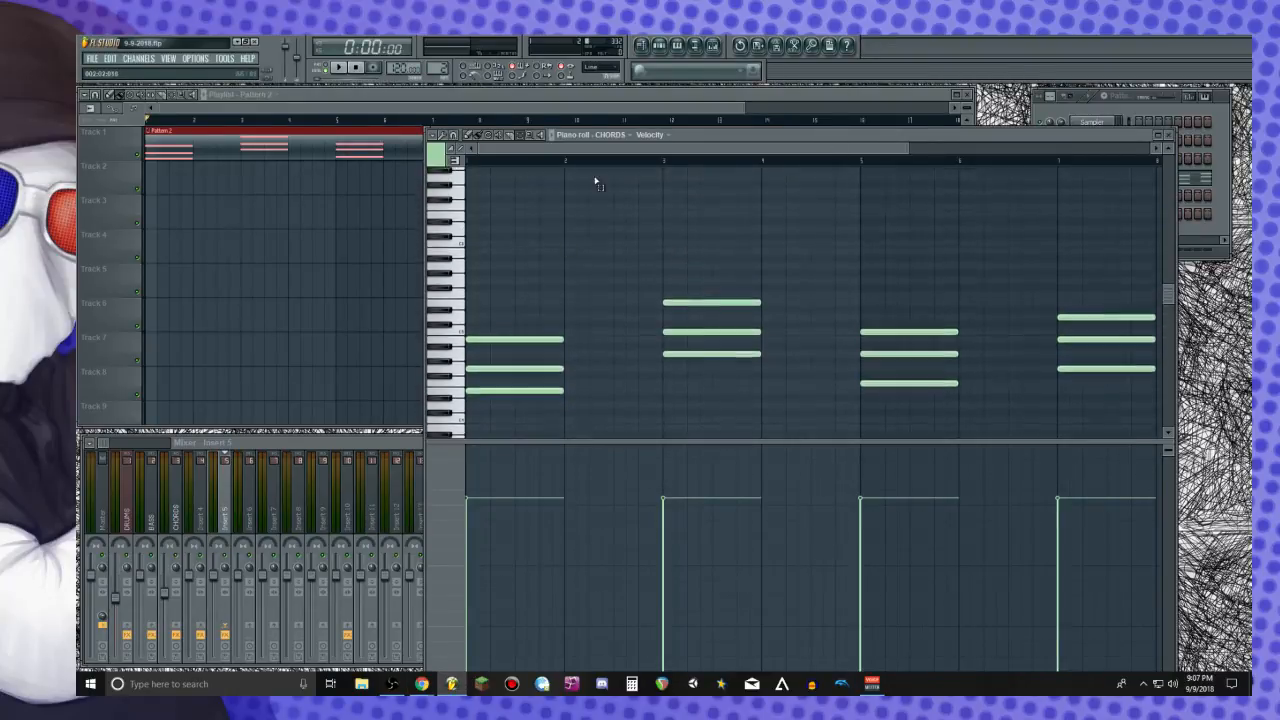
pyautogui.hotkey('alt', 'Tab')
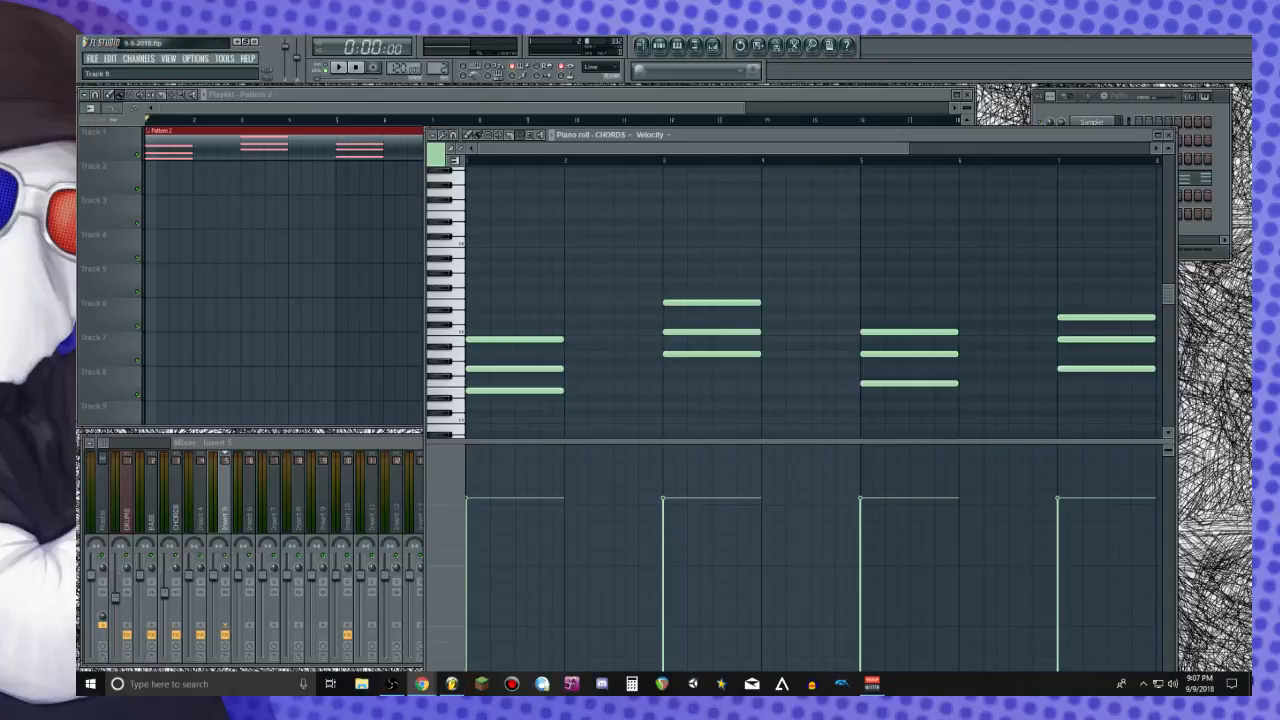
# Lengthen all four CHORDS chords together to two bars each, so each reaches the next, and play back the progression
pyautogui.scroll(-2, 729, 148)
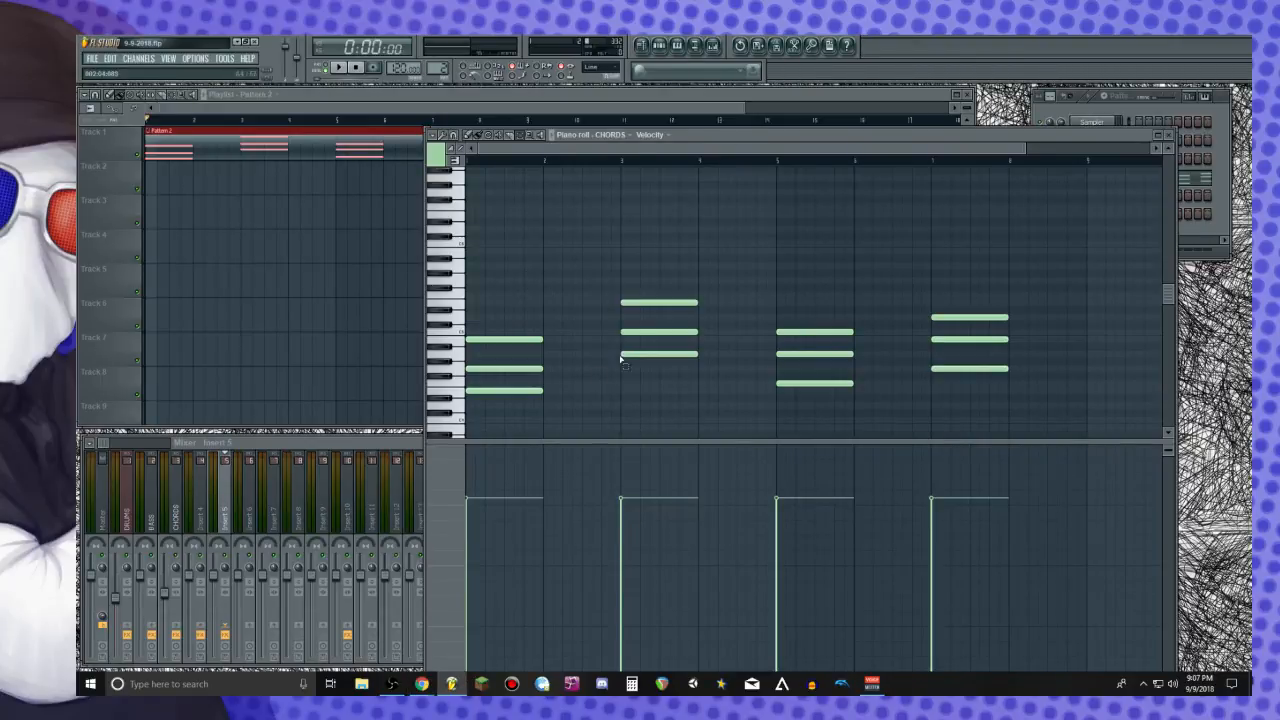
pyautogui.hotkey('ctrl', 'a')
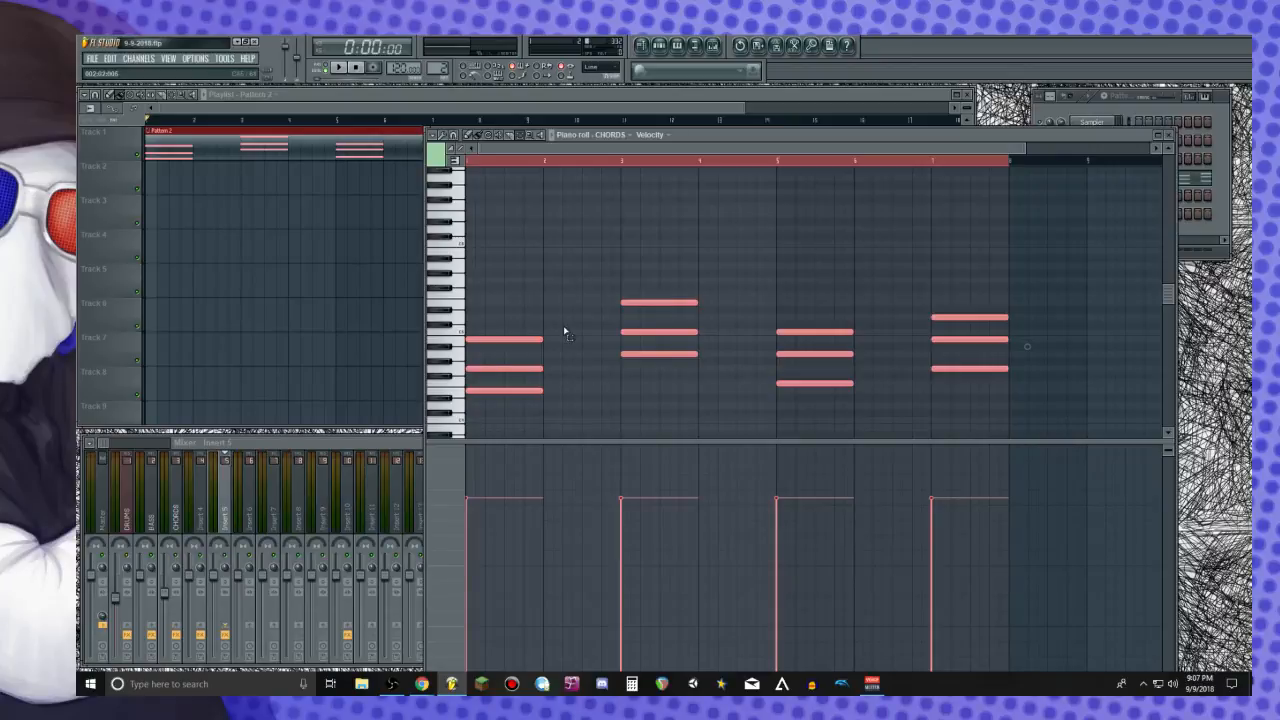
pyautogui.moveTo(541, 339); pyautogui.dragTo(619, 339)
pyautogui.keyDown('ctrl'); pyautogui.click(600, 288); pyautogui.keyUp('ctrl')
pyautogui.press('space')
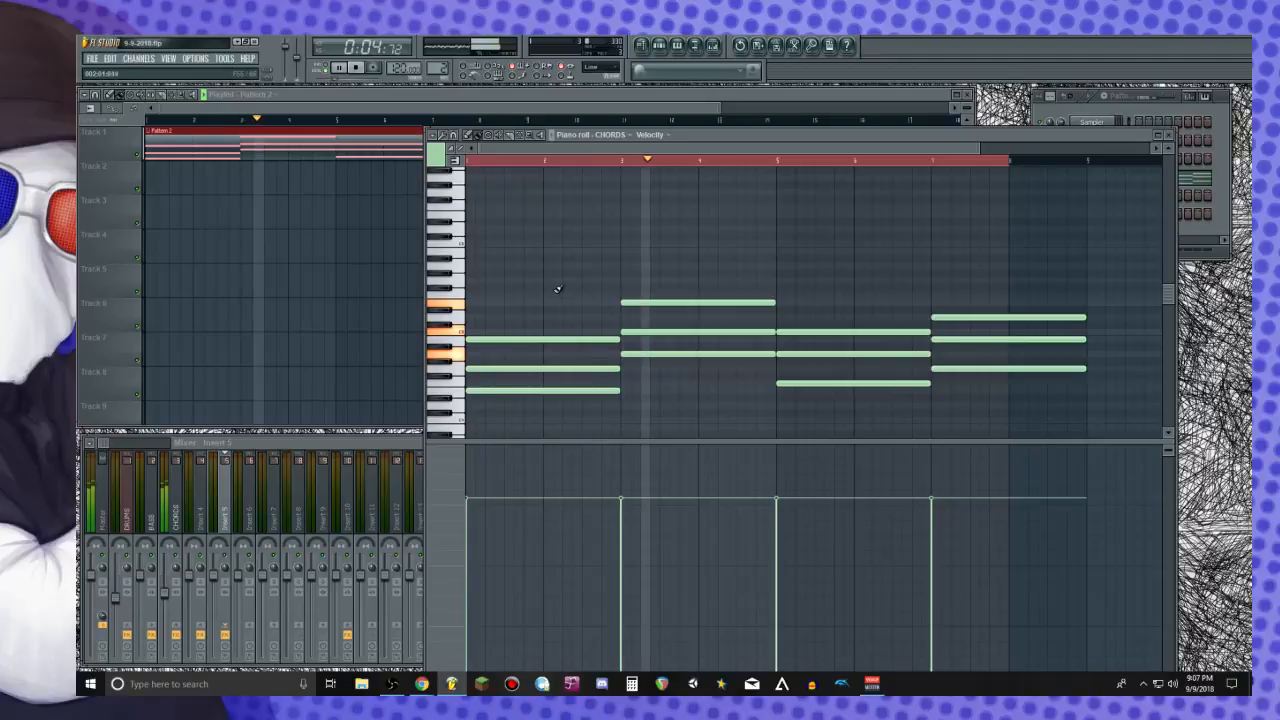
pyautogui.press('space')
pyautogui.press('space')
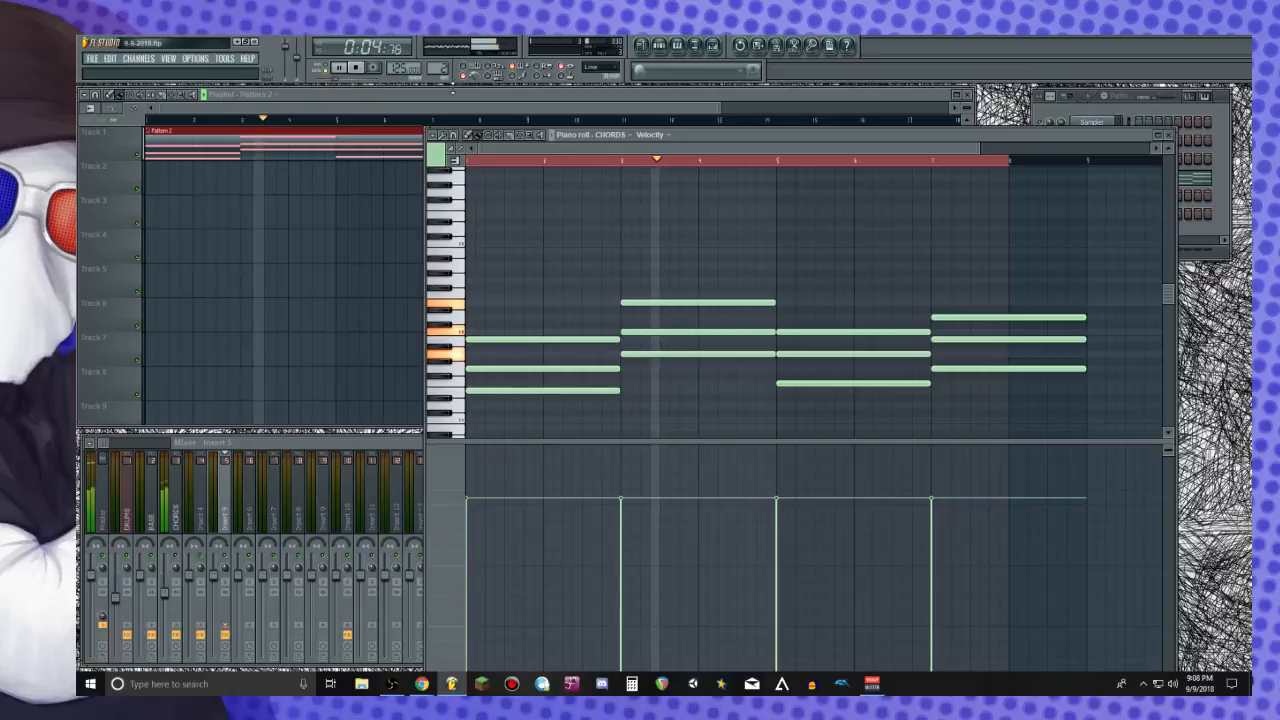
pyautogui.press('space')
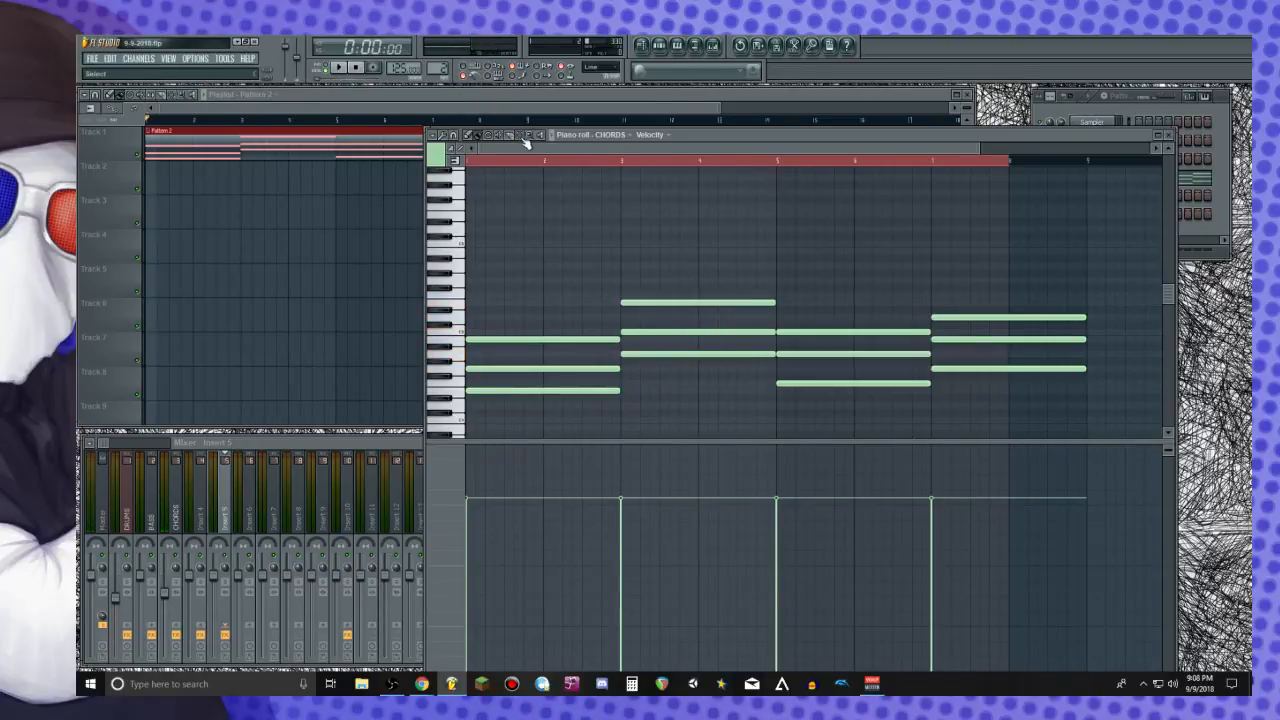
# Clear the time selection over the CHORDS notes, briefly play the song, and close the piano roll
pyautogui.click(528, 163)
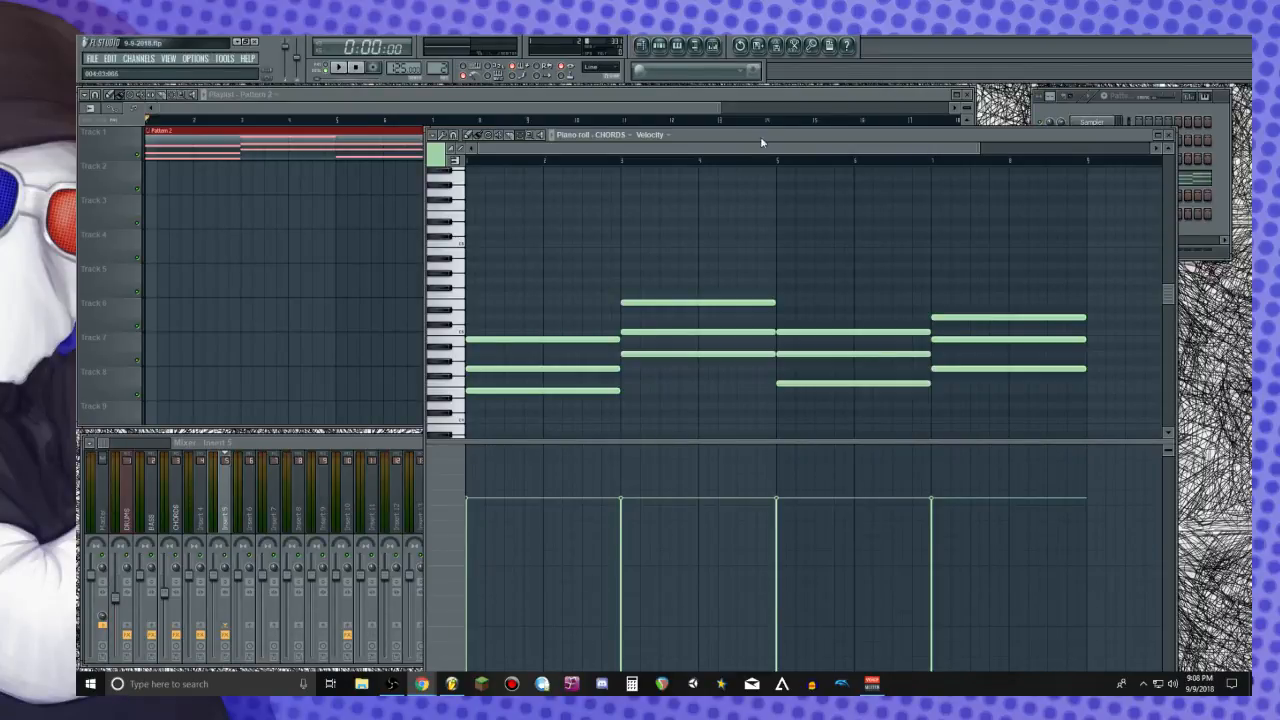
pyautogui.scroll(5, 497, 306)
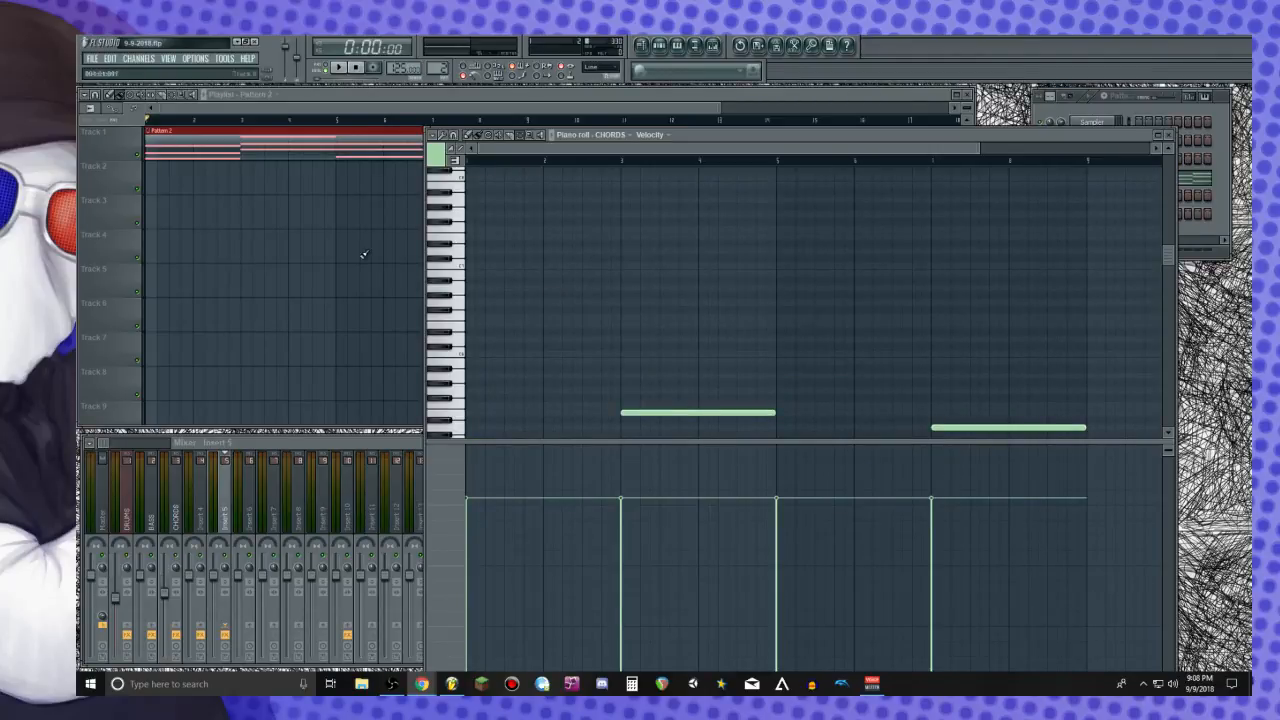
pyautogui.click(724, 137)
pyautogui.press('space')
pyautogui.press('space')
pyautogui.click(1168, 134)
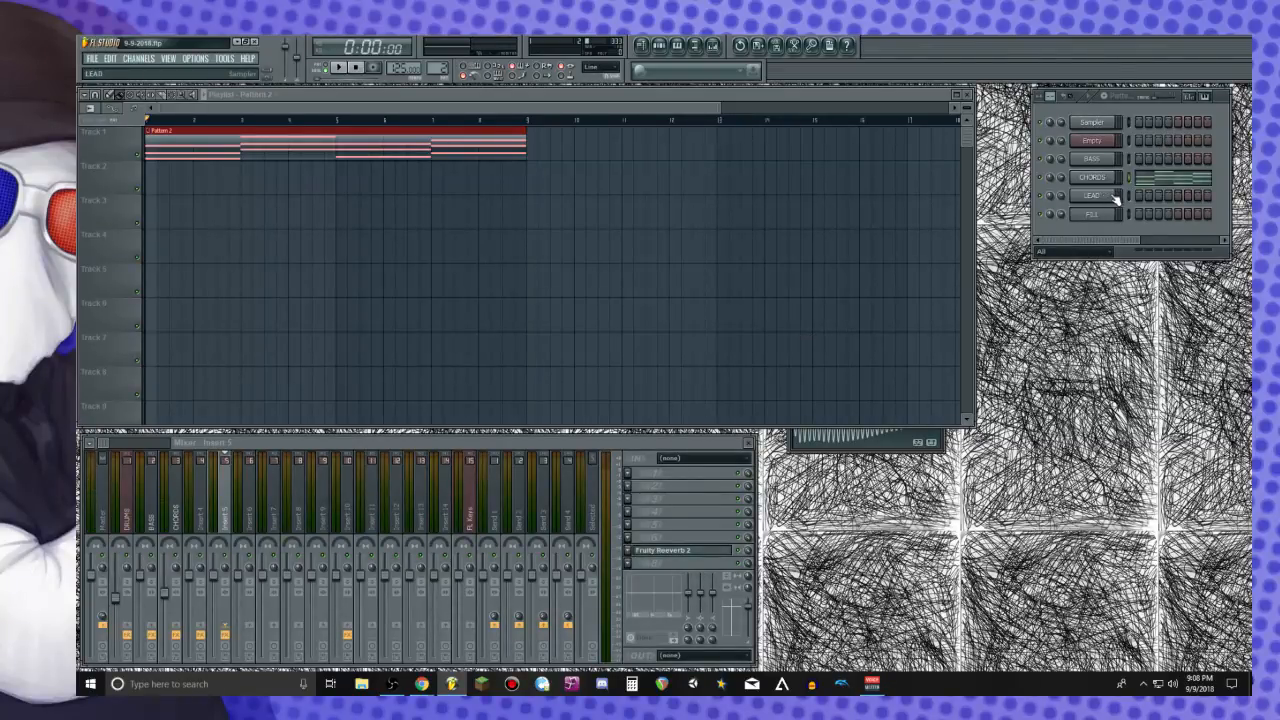
# View the drum channel's FPC plugin and channel settings, and close both again
pyautogui.click(1092, 141)
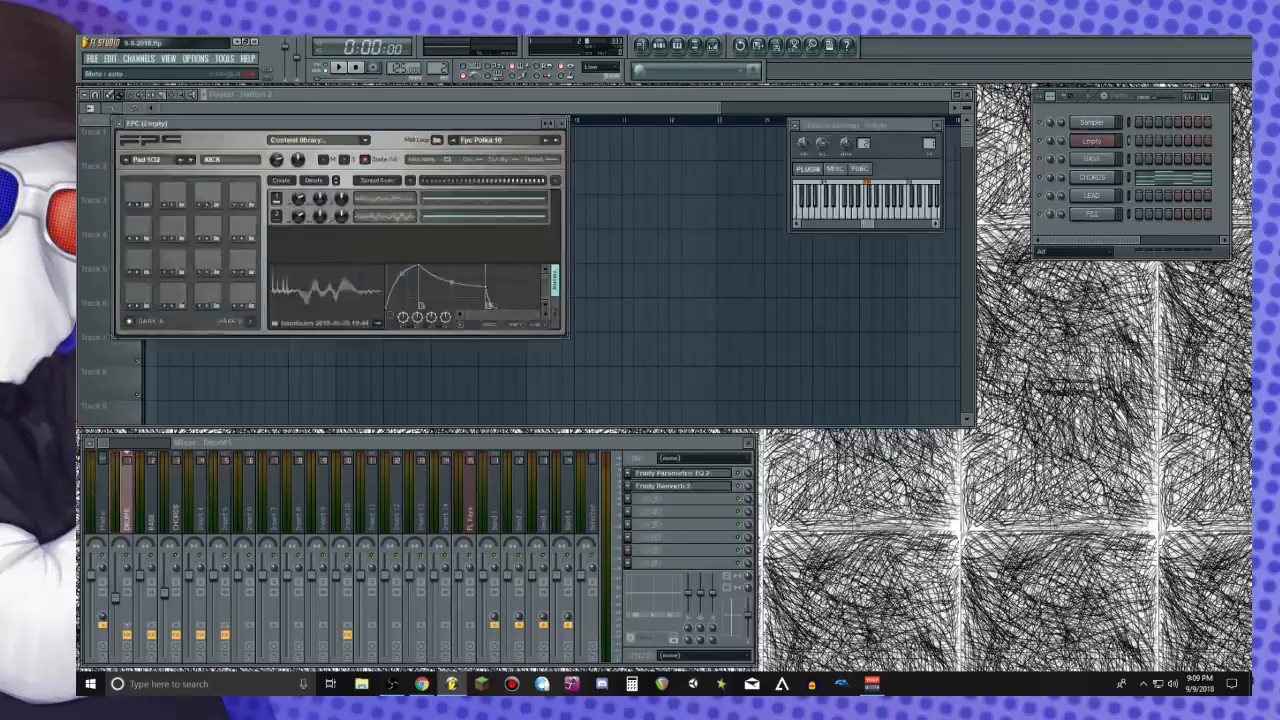
pyautogui.click(562, 123)
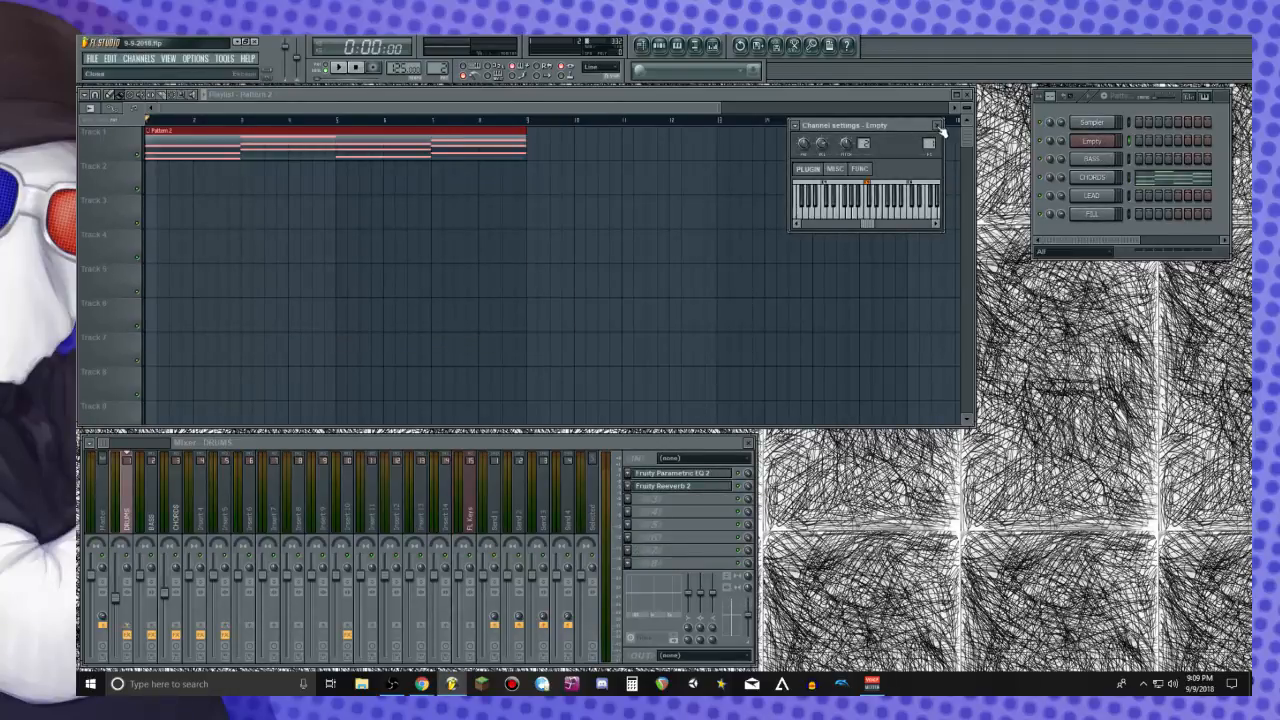
pyautogui.click(937, 125)
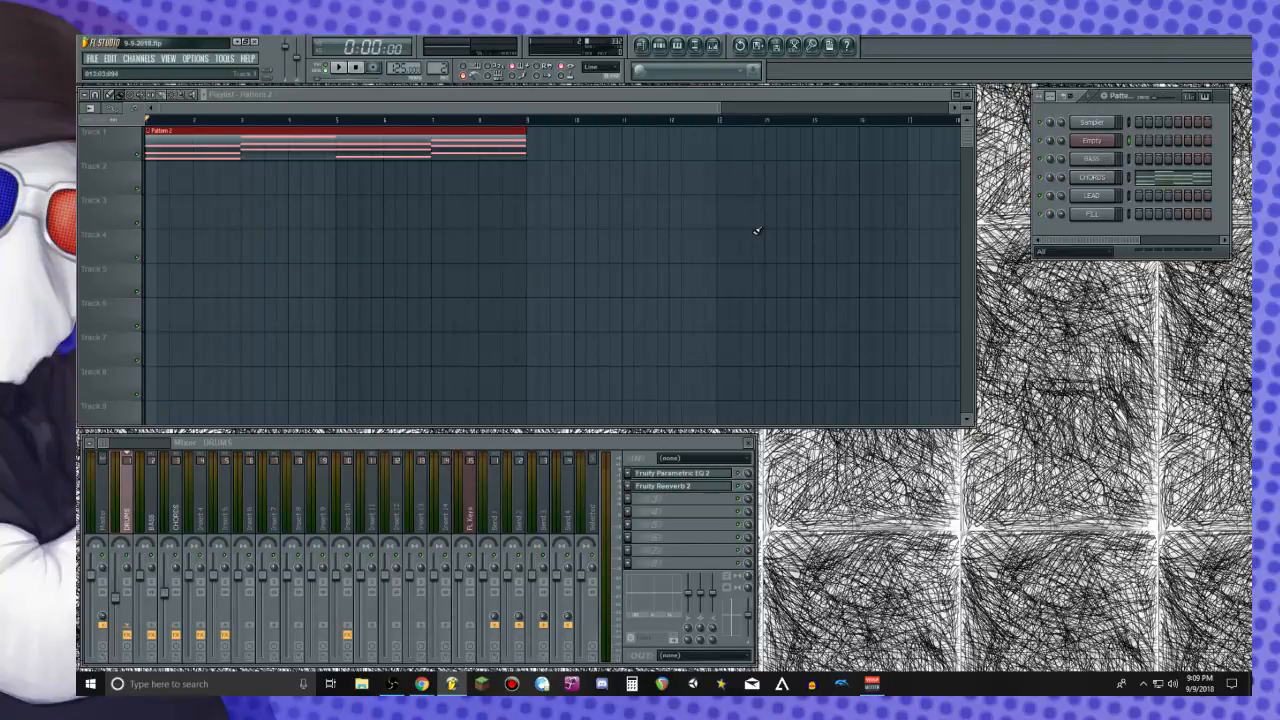
pyautogui.press('F5')
pyautogui.press('F5')
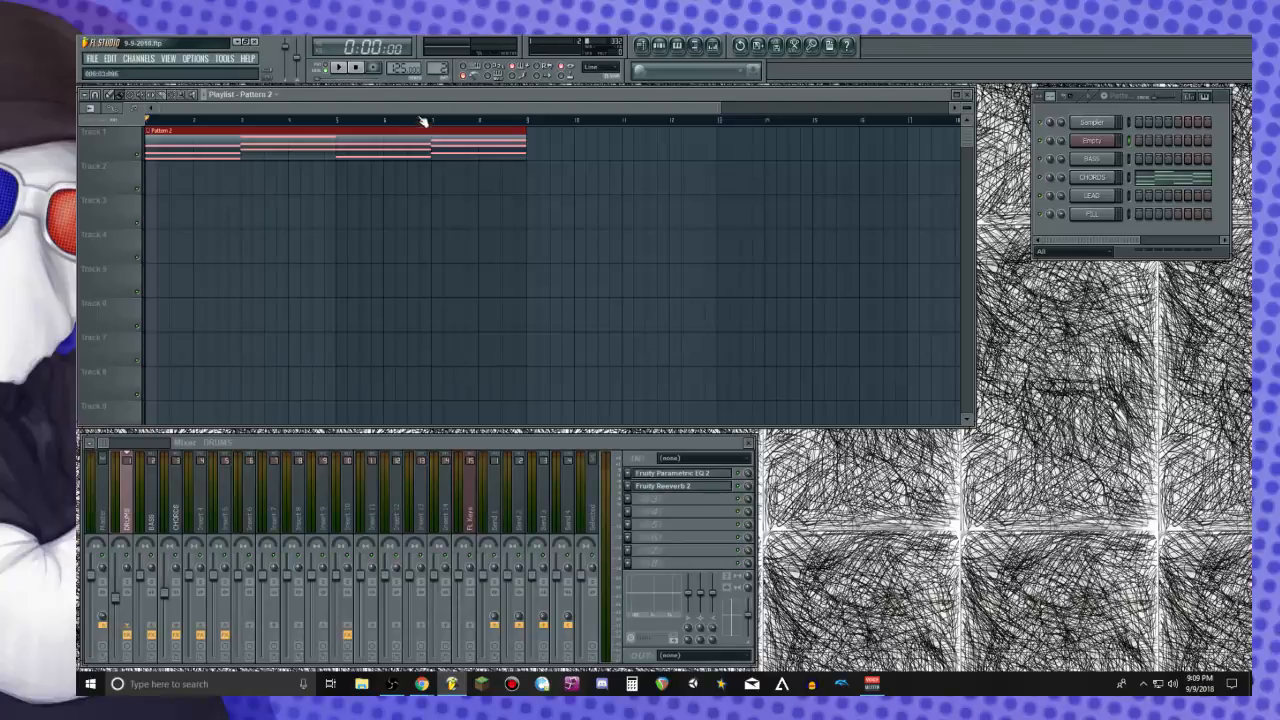
# Choose Pattern 4, place its one-bar clips along Track 2 from bar 1 through bar 8, and play them with the chords
pyautogui.moveTo(434, 72); pyautogui.dragTo(438, 66)
pyautogui.click(380, 178)
pyautogui.moveTo(399, 178); pyautogui.dragTo(116, 197)
pyautogui.moveTo(207, 182)
pyautogui.mouseDown()
pyautogui.moveTo(492, 196)
pyautogui.moveTo(477, 188)
pyautogui.mouseUp()
pyautogui.press('space')
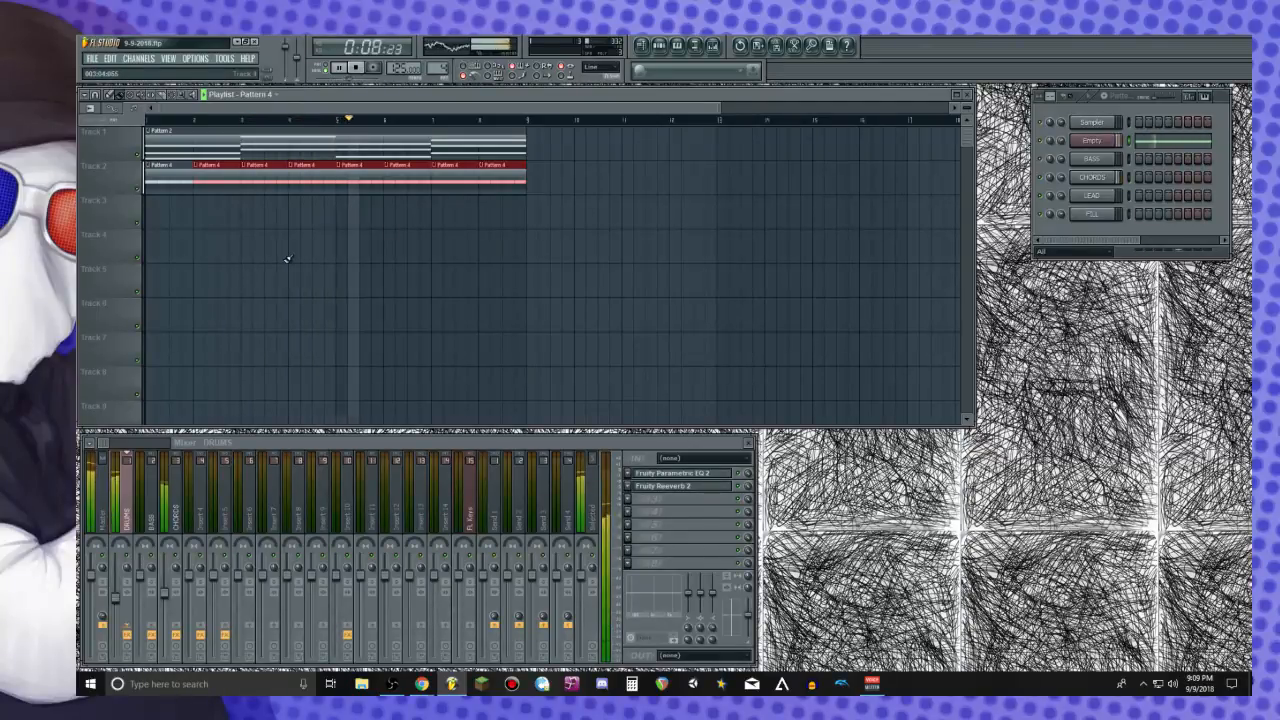
pyautogui.press('space')
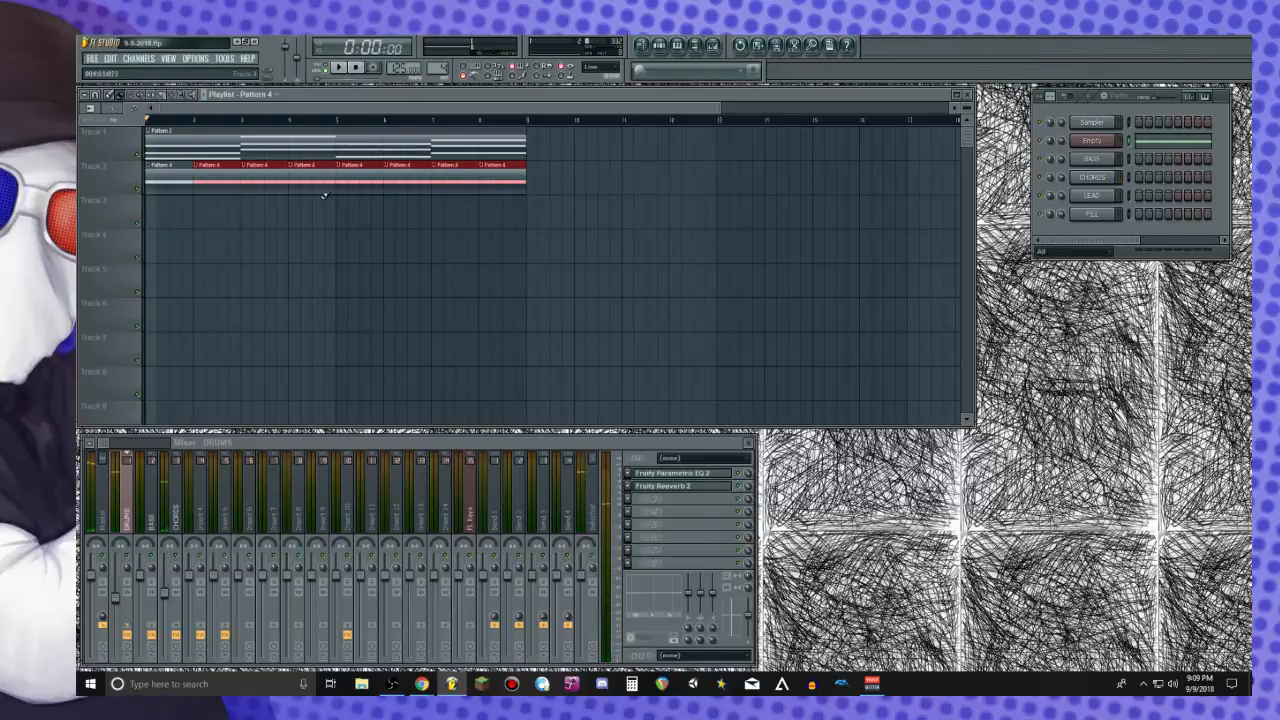
pyautogui.press('space')
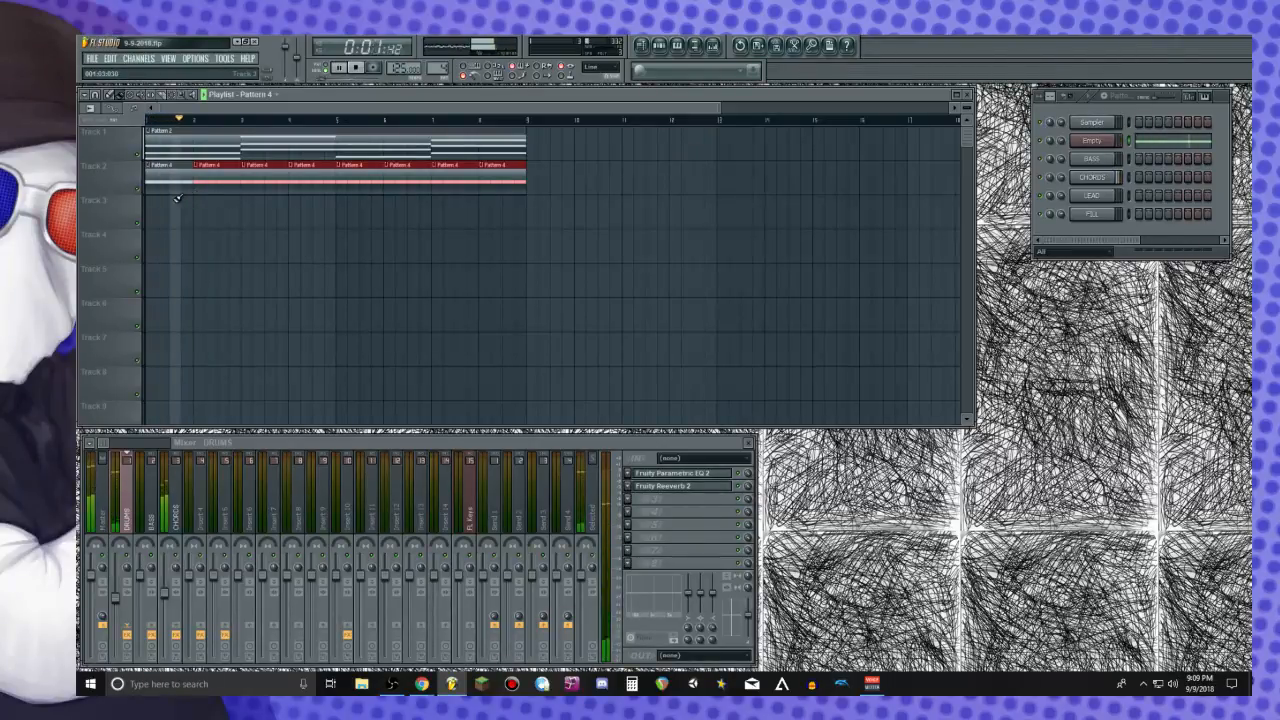
pyautogui.press('space')
pyautogui.press('space')
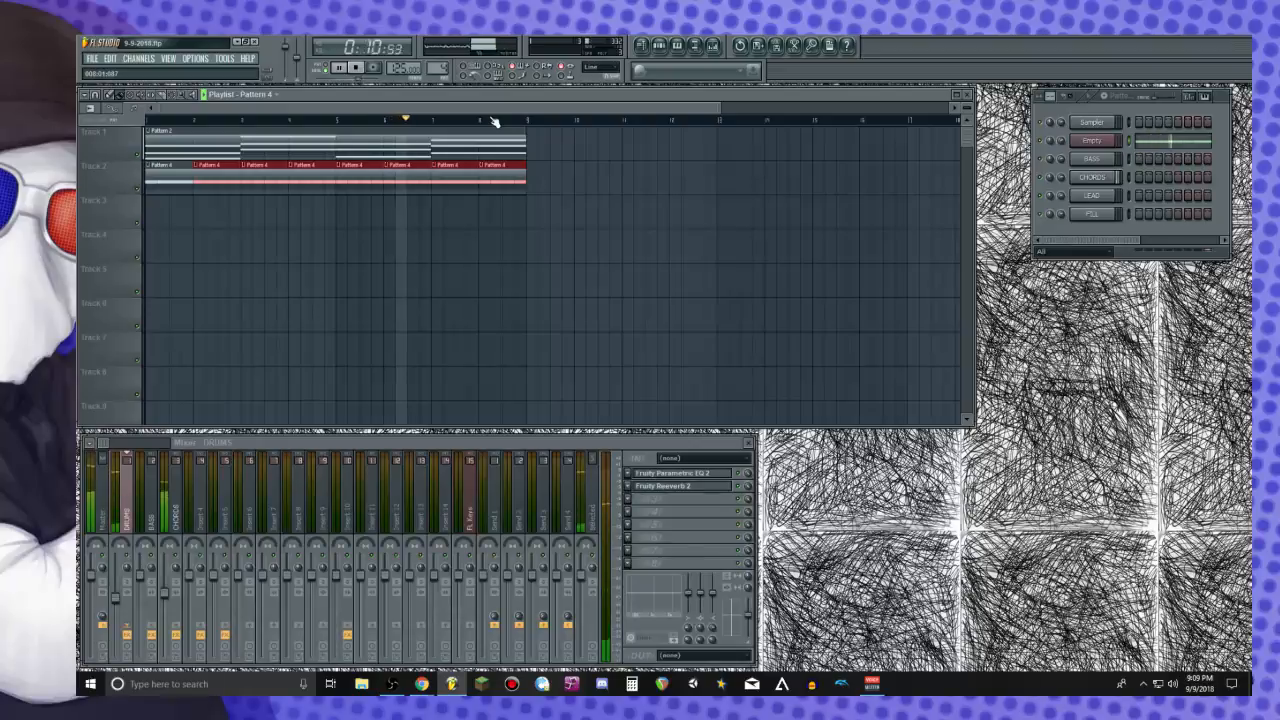
pyautogui.press('space')
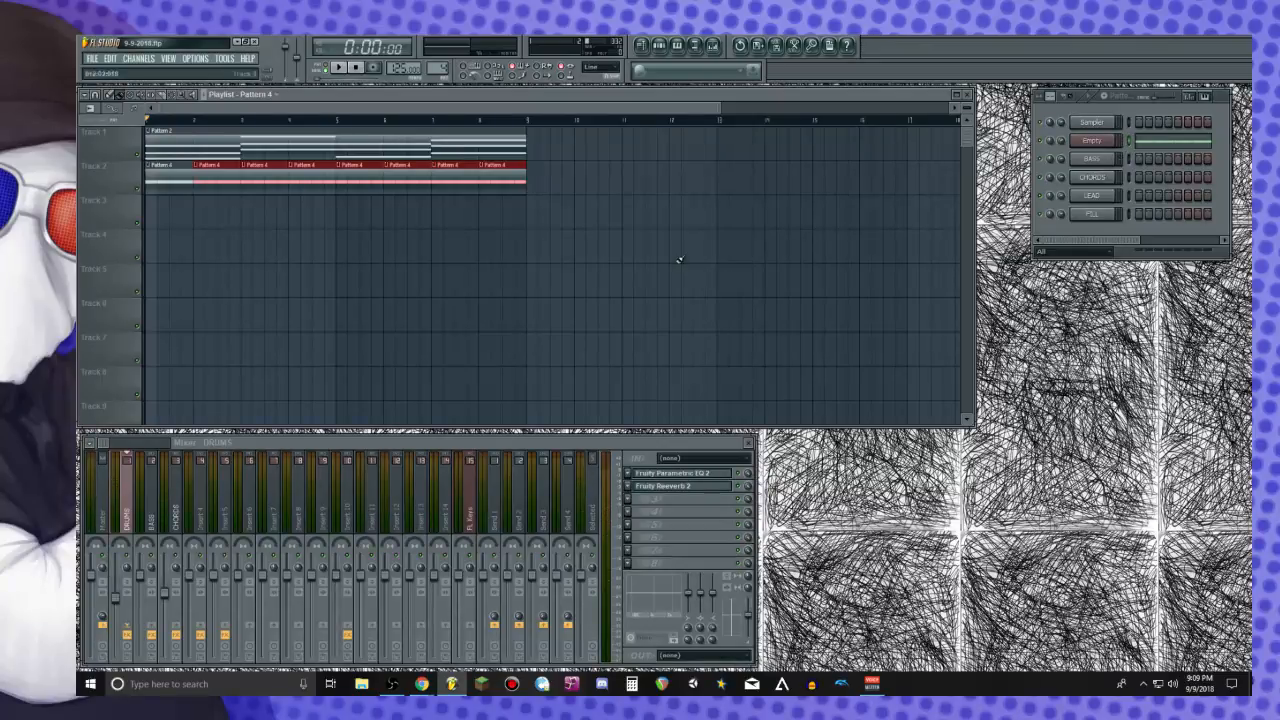
# Open Fruity Reeverb 2 on the CHORDS mixer track and listen to the arrangement with it
pyautogui.click(151, 512)
pyautogui.click(177, 515)
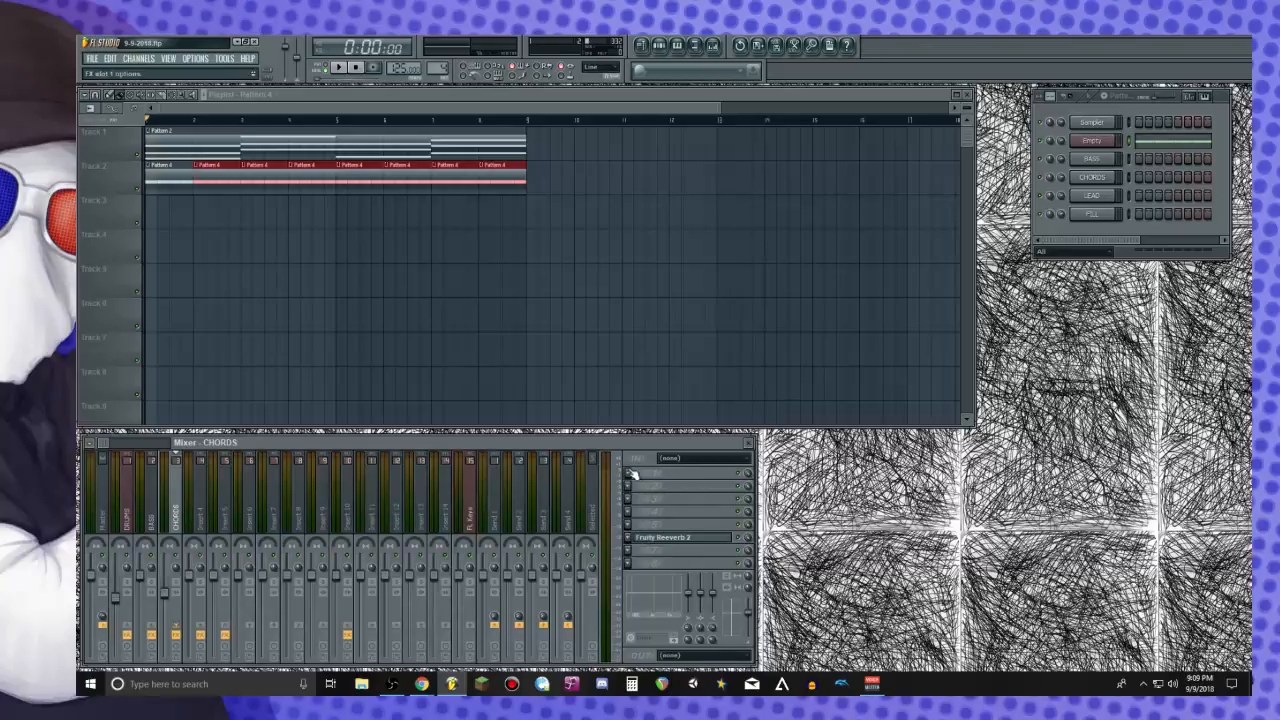
pyautogui.click(648, 538)
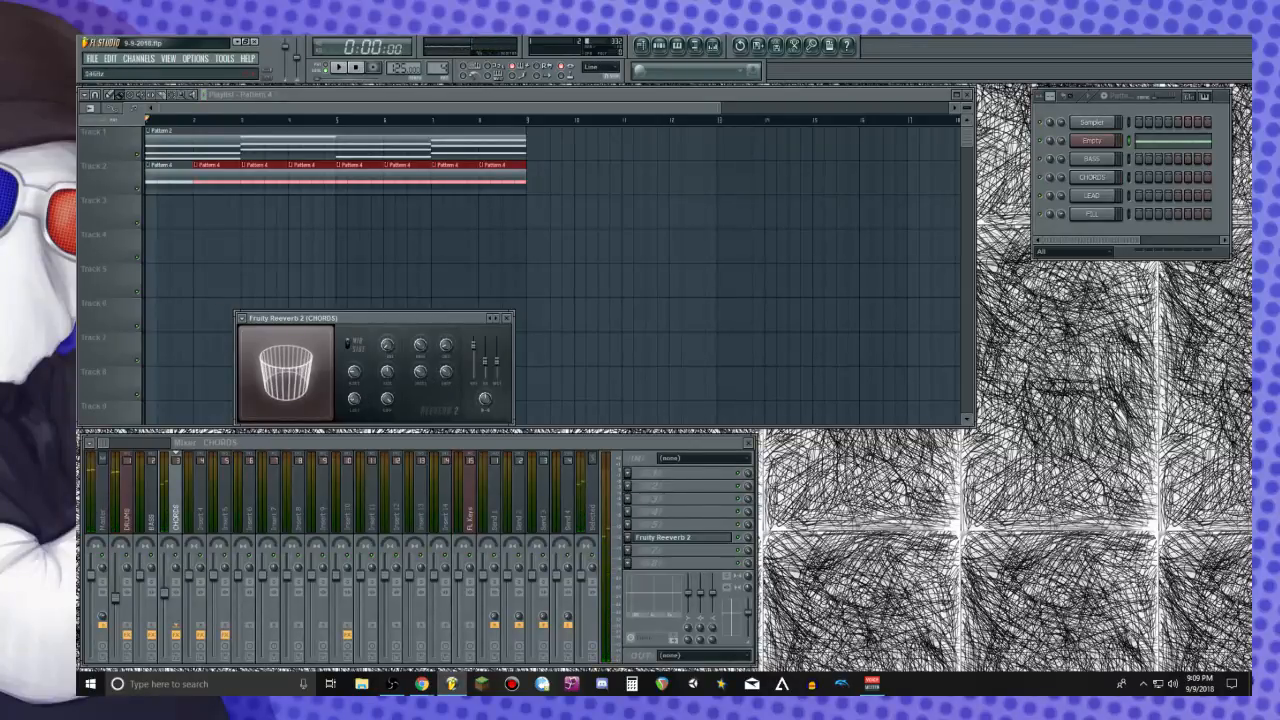
pyautogui.press('space')
pyautogui.press('space')
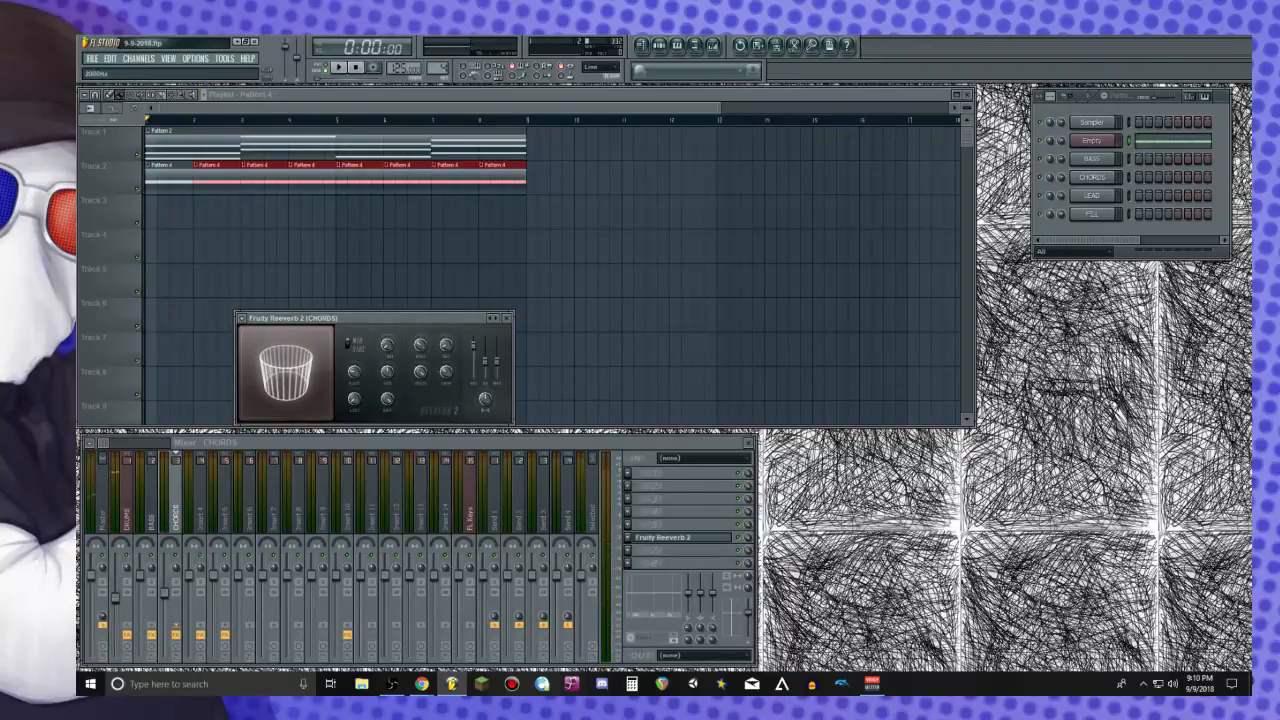
pyautogui.press('space')
pyautogui.press('space')
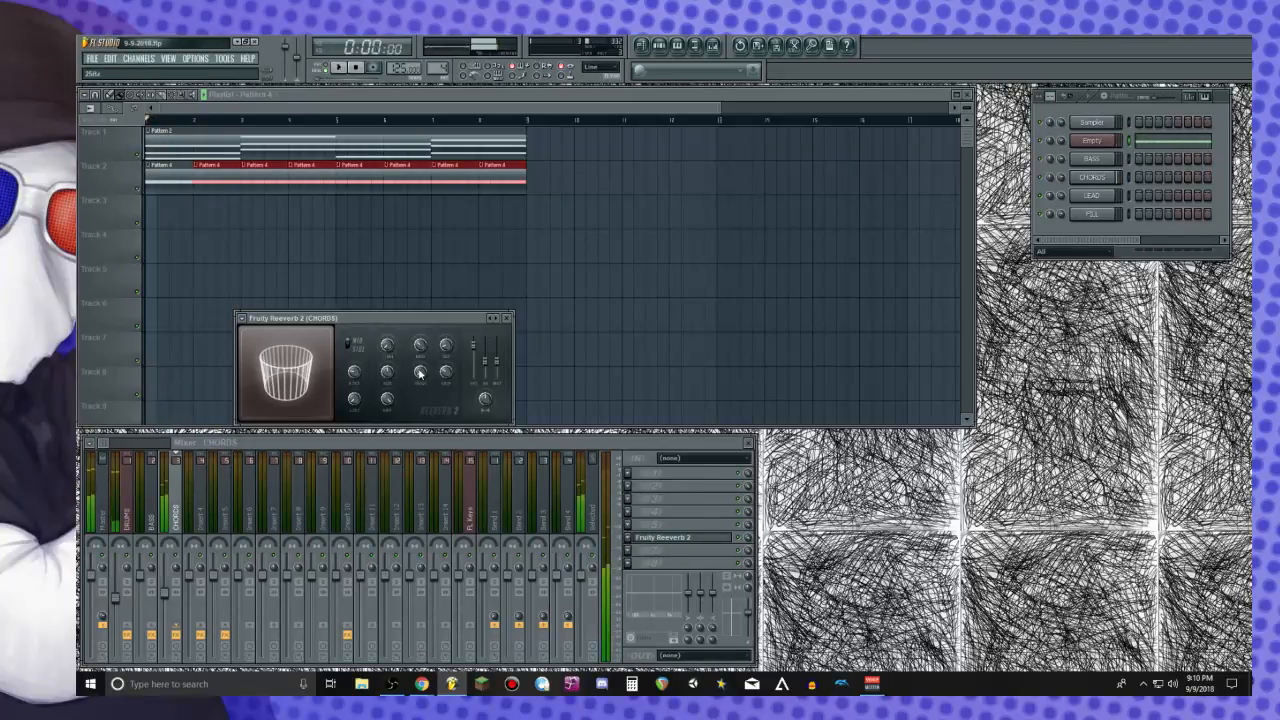
# Add Fruity Parametric EQ 2 to the CHORDS mixer track's first effect slot and pull its band 7 high shelf far down during playback
pyautogui.click(656, 490)
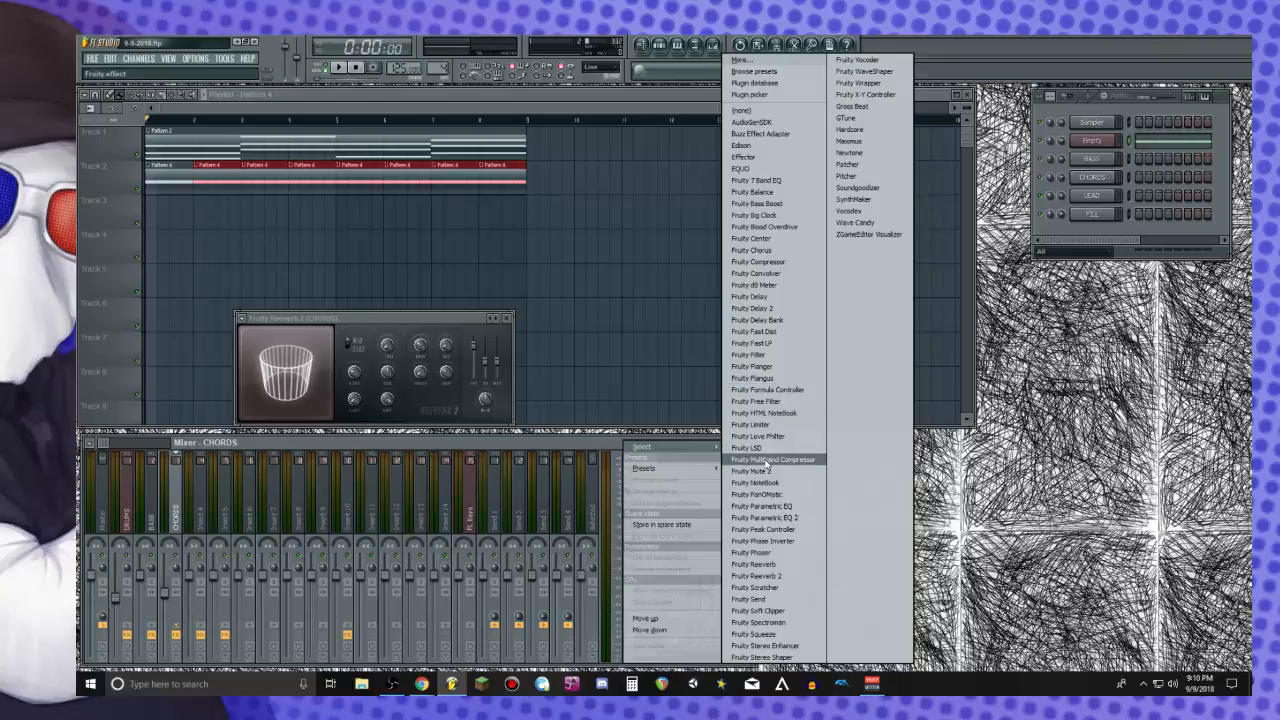
pyautogui.click(767, 519)
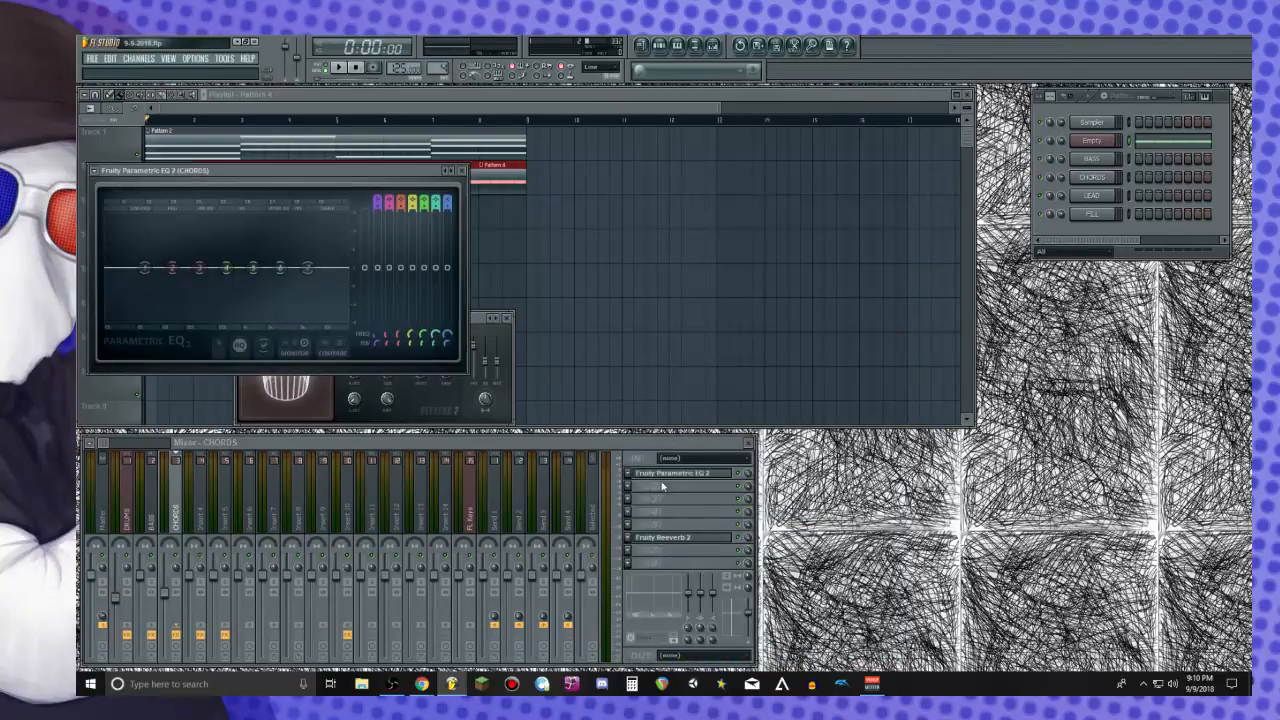
pyautogui.press('space')
pyautogui.moveTo(307, 267); pyautogui.dragTo(268, 311)
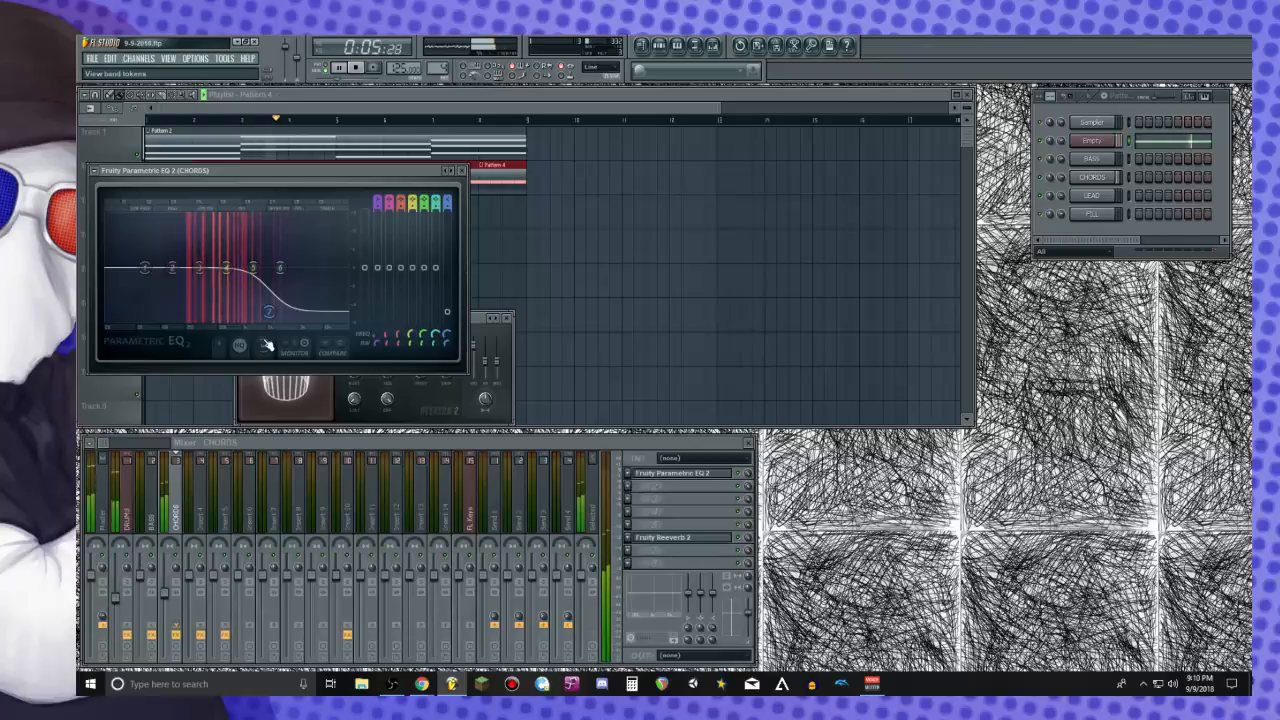
pyautogui.moveTo(268, 311)
pyautogui.mouseDown()
pyautogui.moveTo(286, 298)
pyautogui.moveTo(288, 314)
pyautogui.moveTo(229, 318)
pyautogui.moveTo(279, 320)
pyautogui.mouseUp()
pyautogui.press('space')
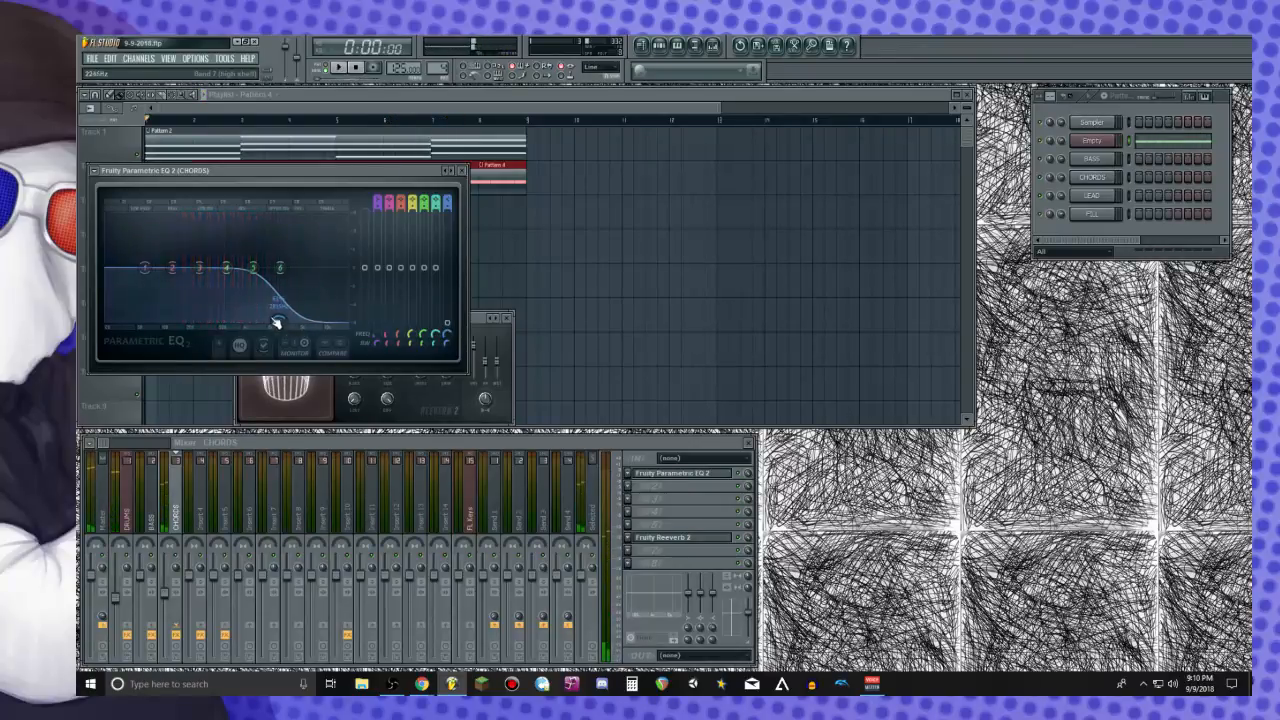
pyautogui.click(462, 171)
# Play back the arrangement repeatedly from the start to judge the equalised chords against the drums
pyautogui.press('space')
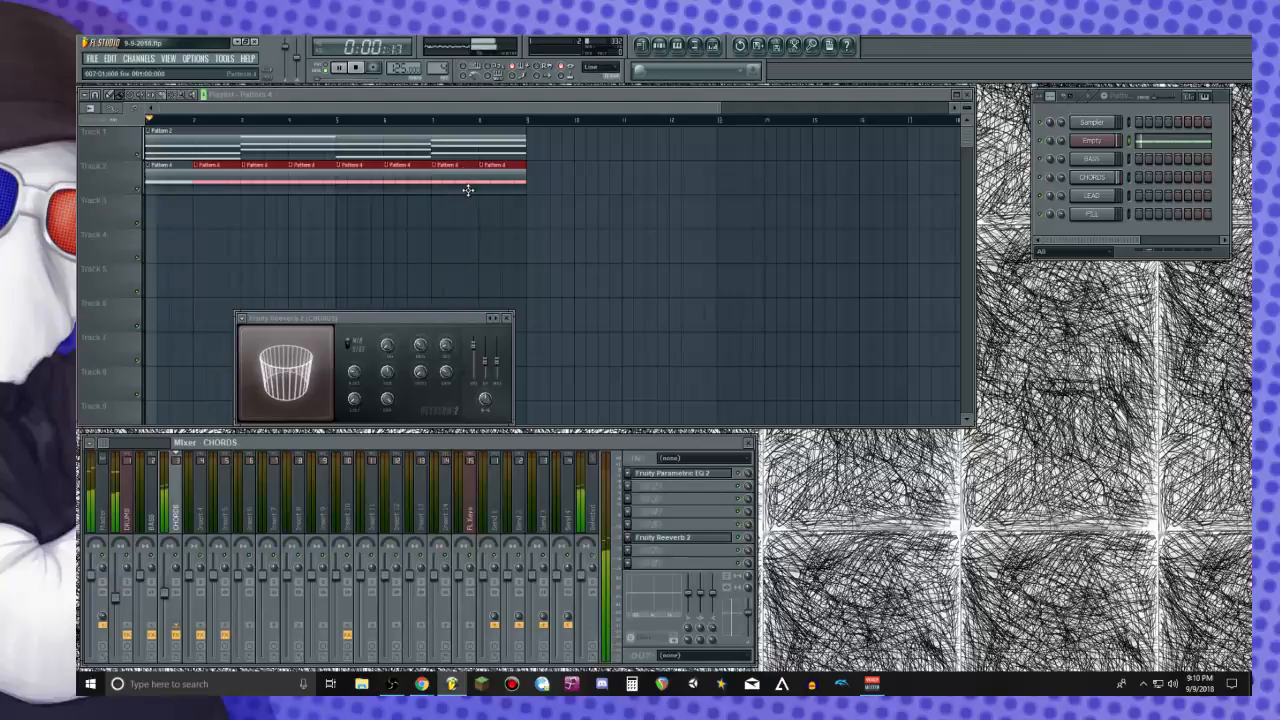
pyautogui.press('space')
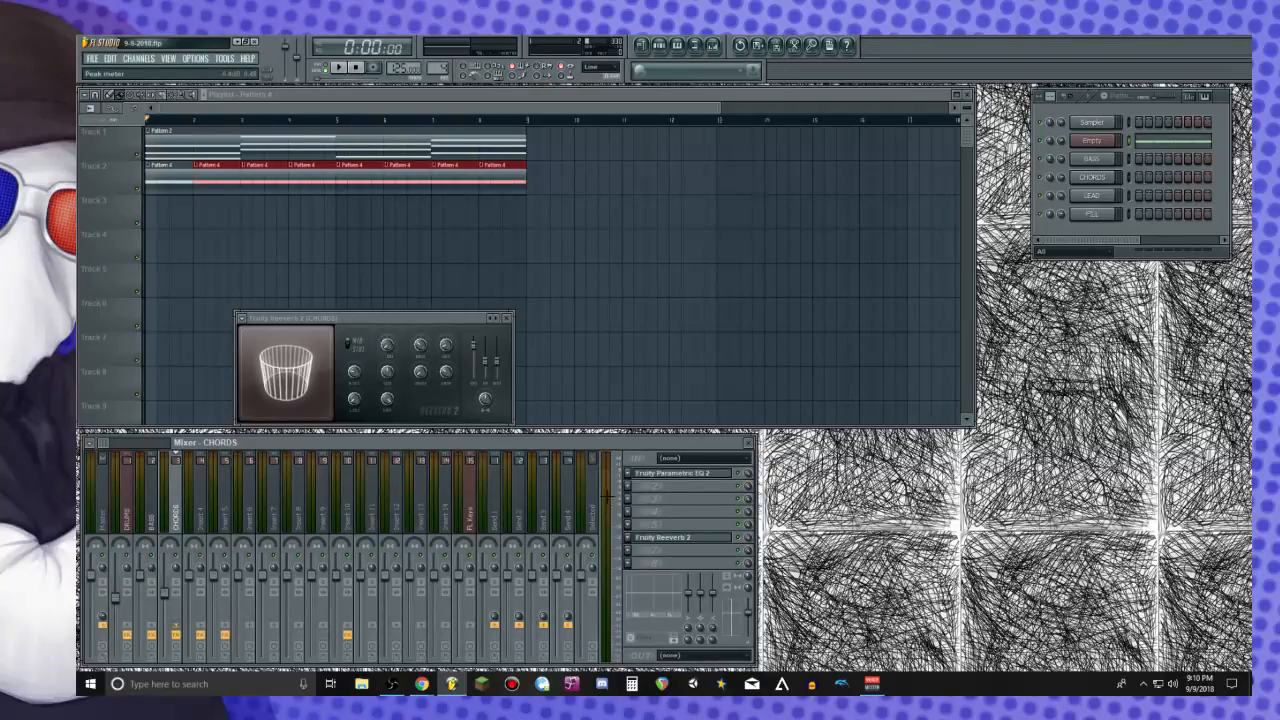
pyautogui.click(445, 97)
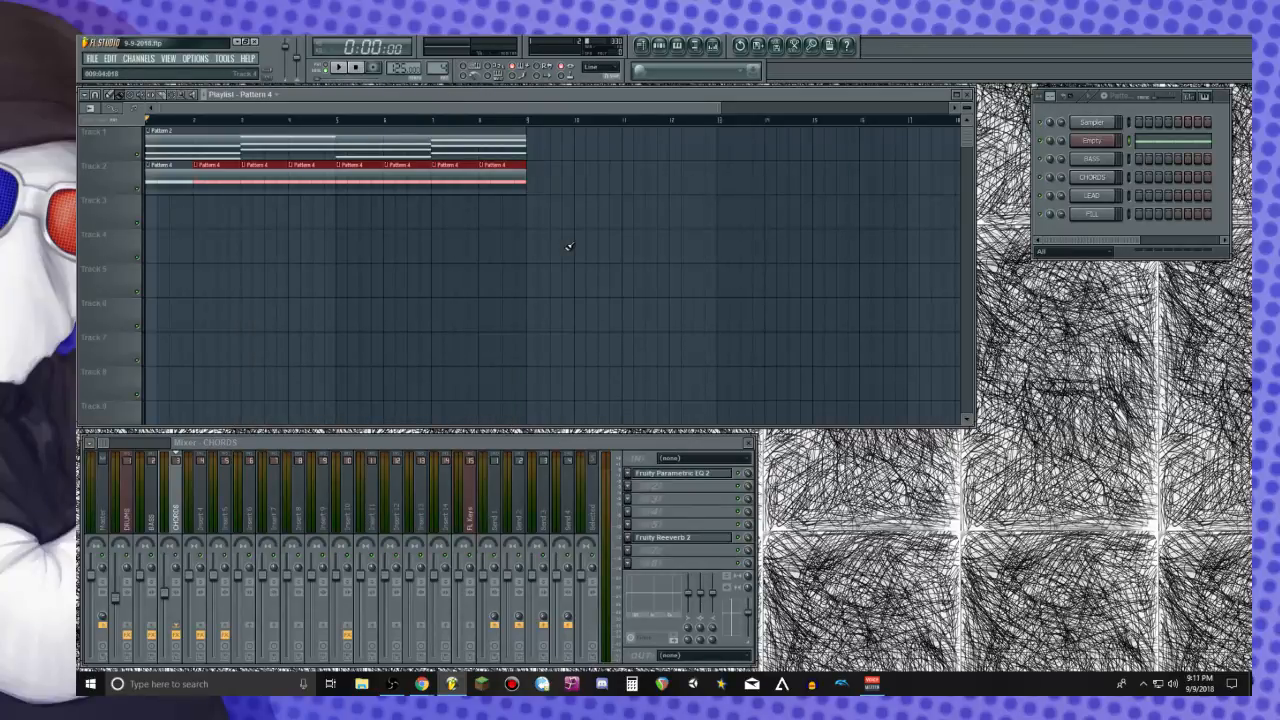
pyautogui.press('space')
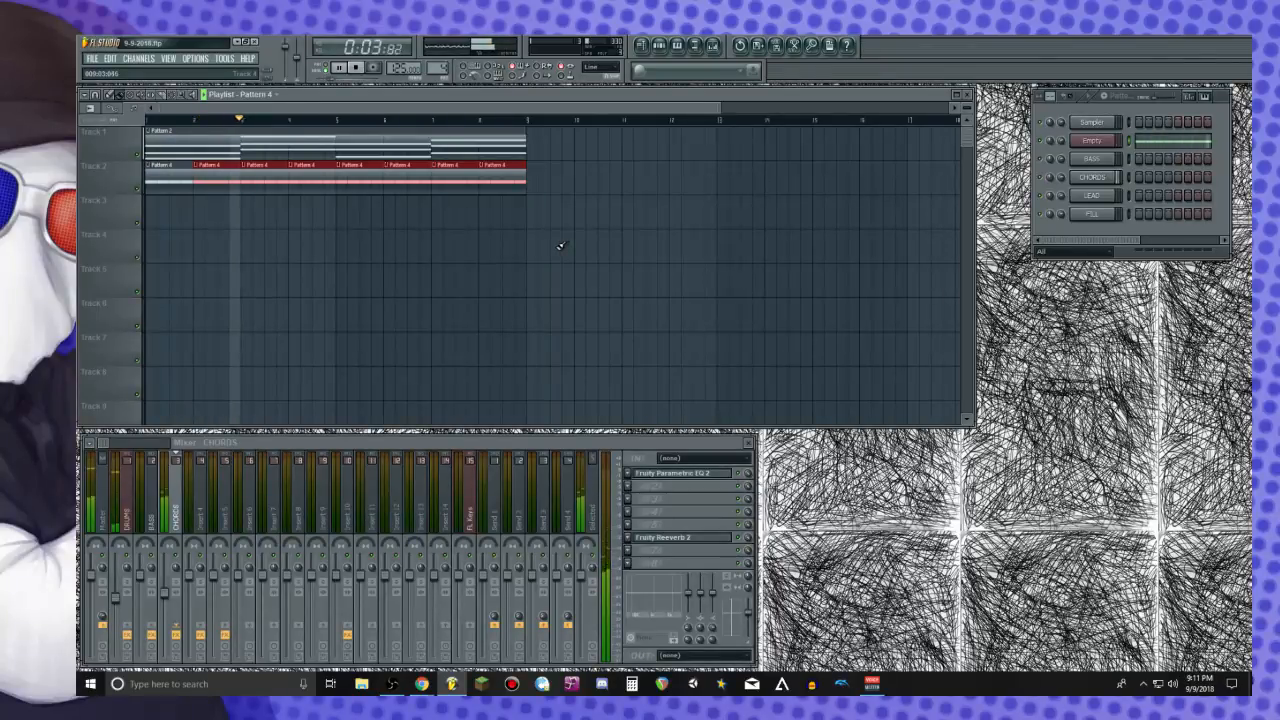
pyautogui.press('space')
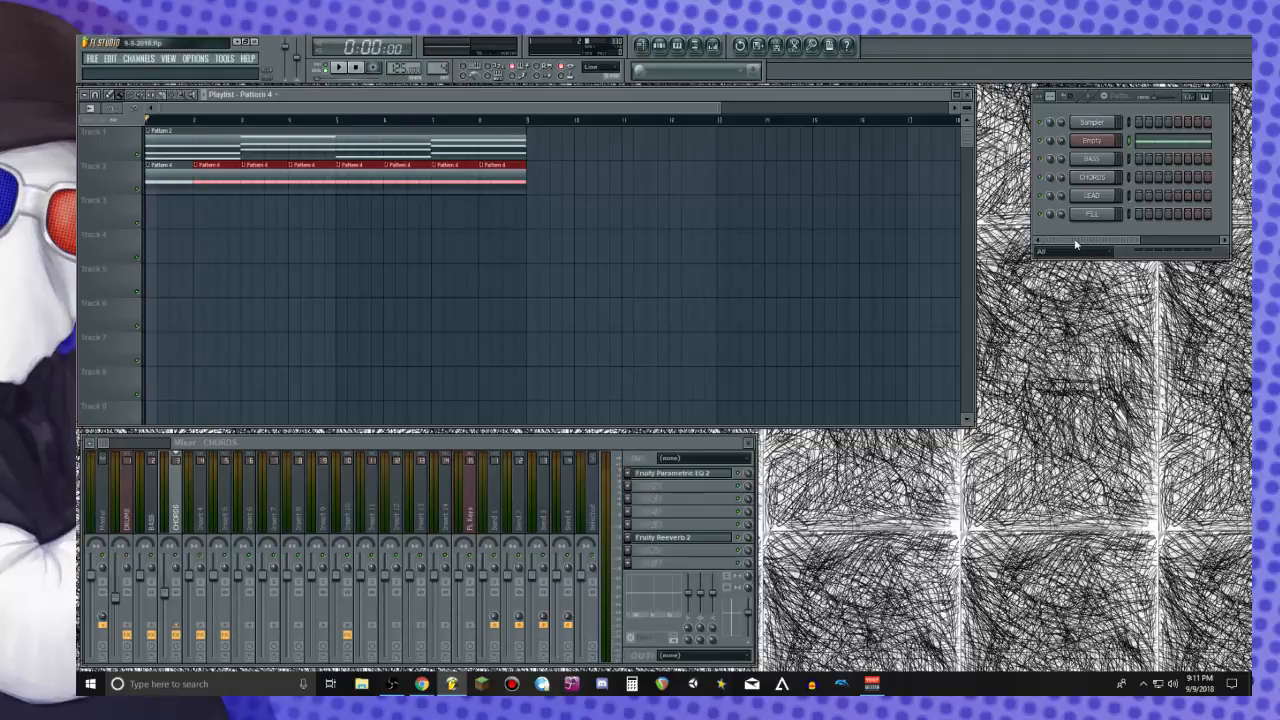
pyautogui.press('space')
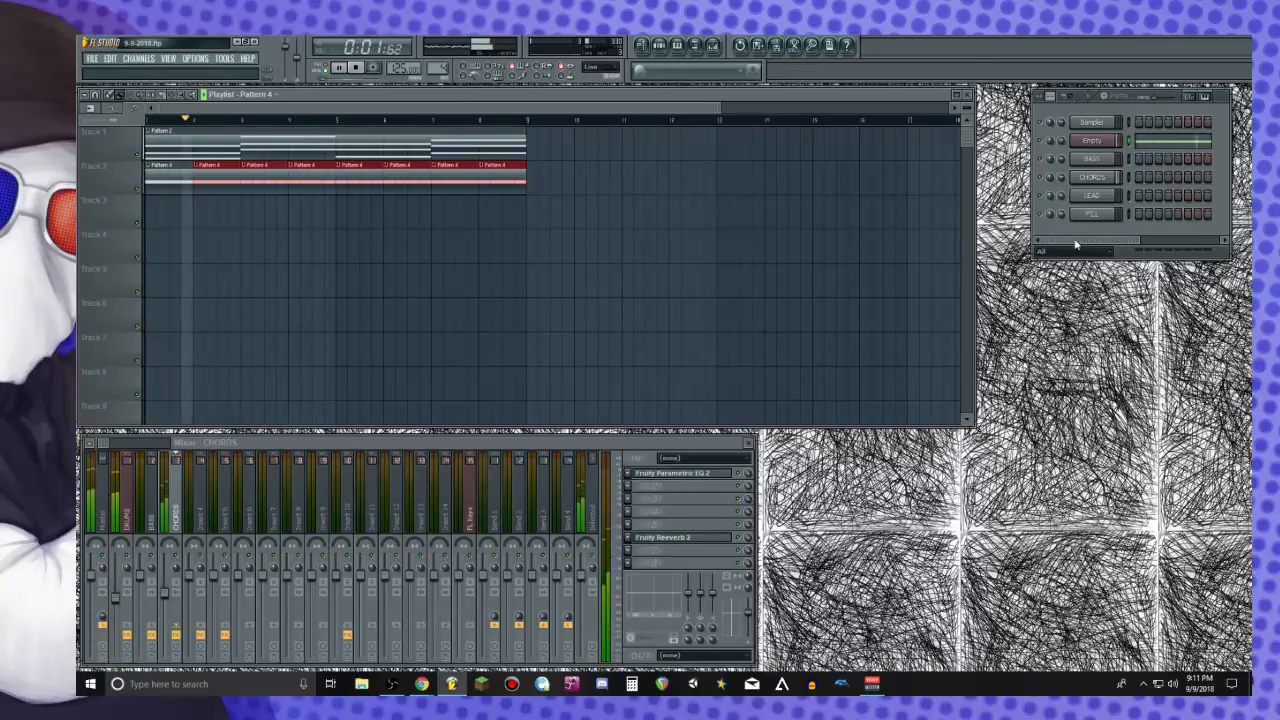
# Listen once more to the opening bars of the chords and drums together
pyautogui.press('space')
pyautogui.press('space')
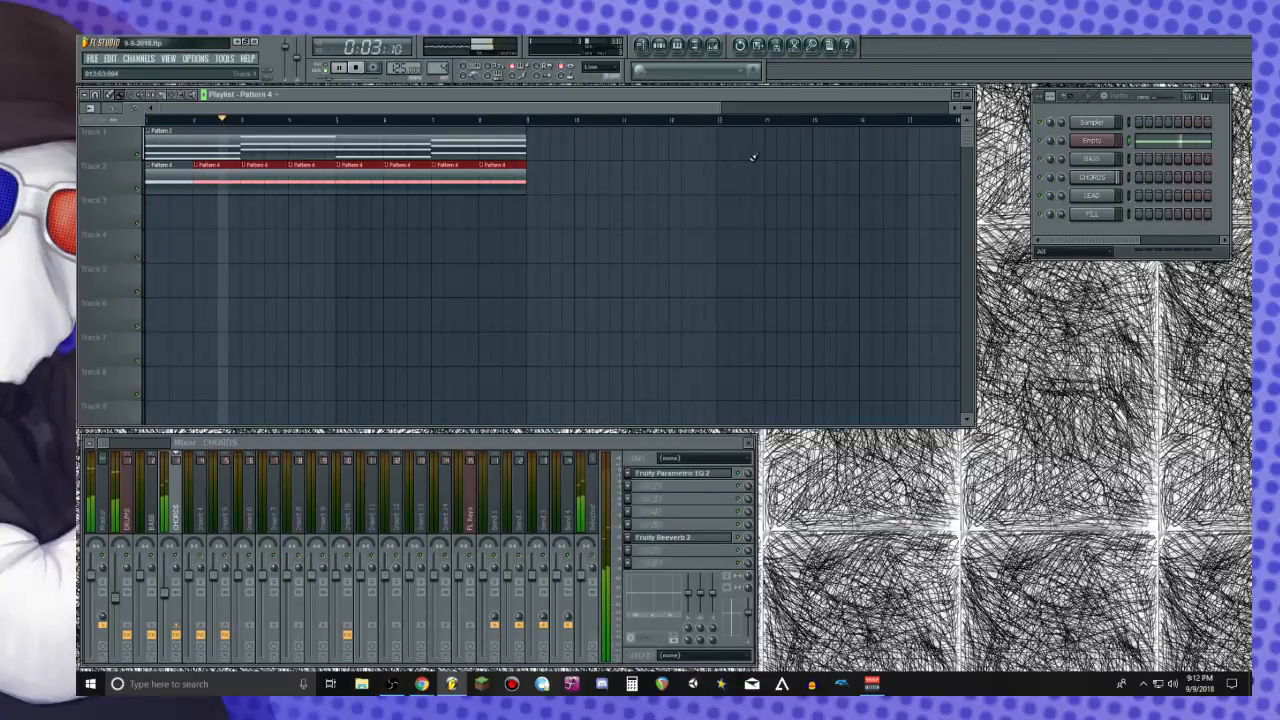
pyautogui.press('space')
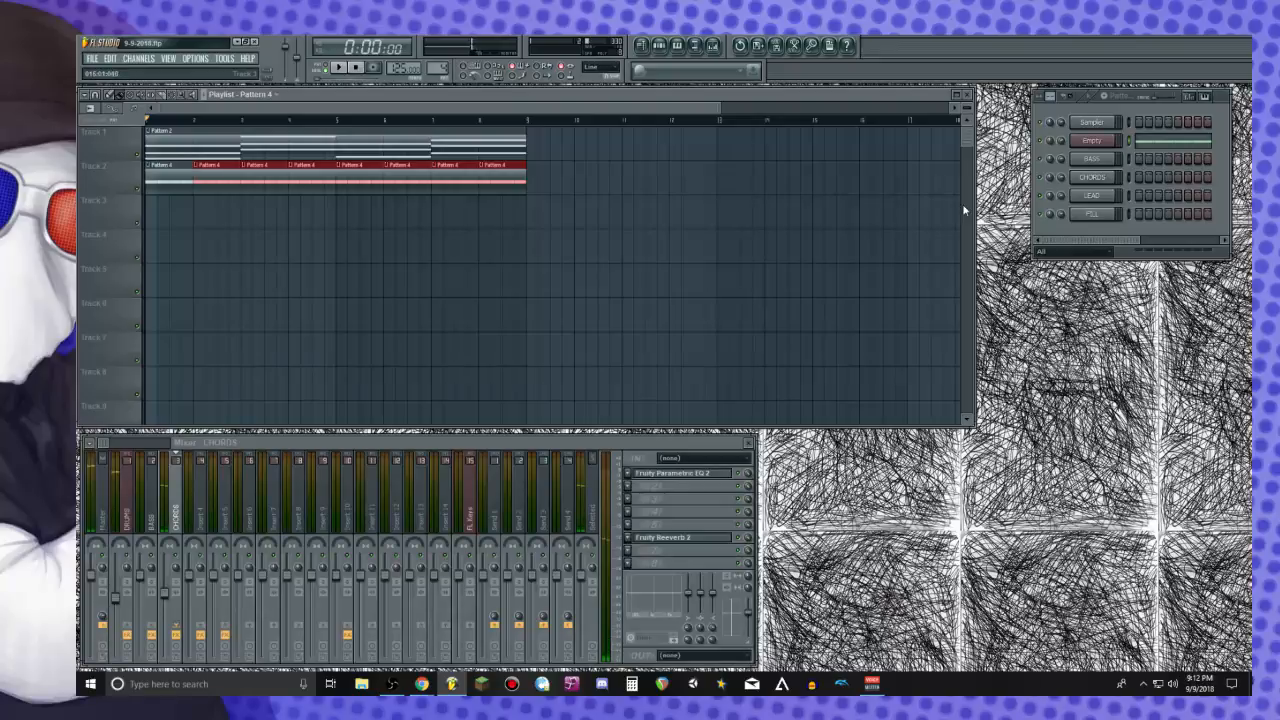
# Switch to Pattern 5, open the FILL channel's piano roll and place a one-step G note at the start of bar 1
pyautogui.rightClick(1095, 220)
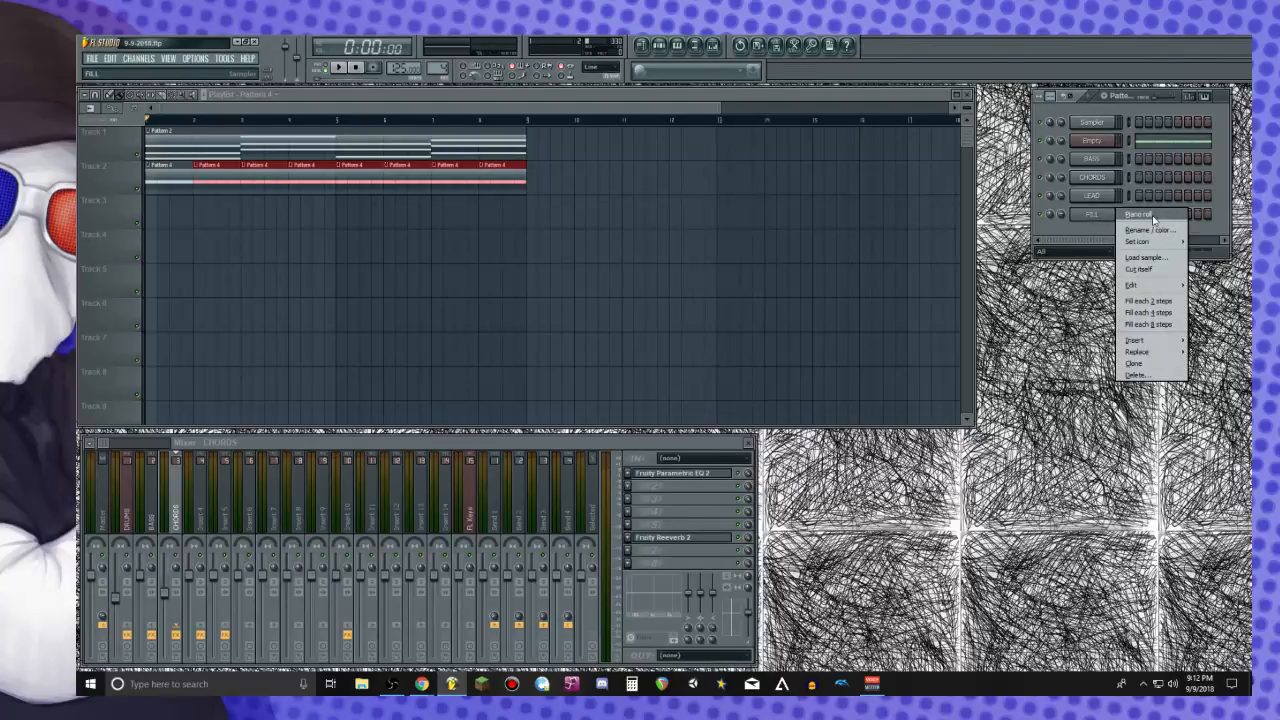
pyautogui.click(1140, 215)
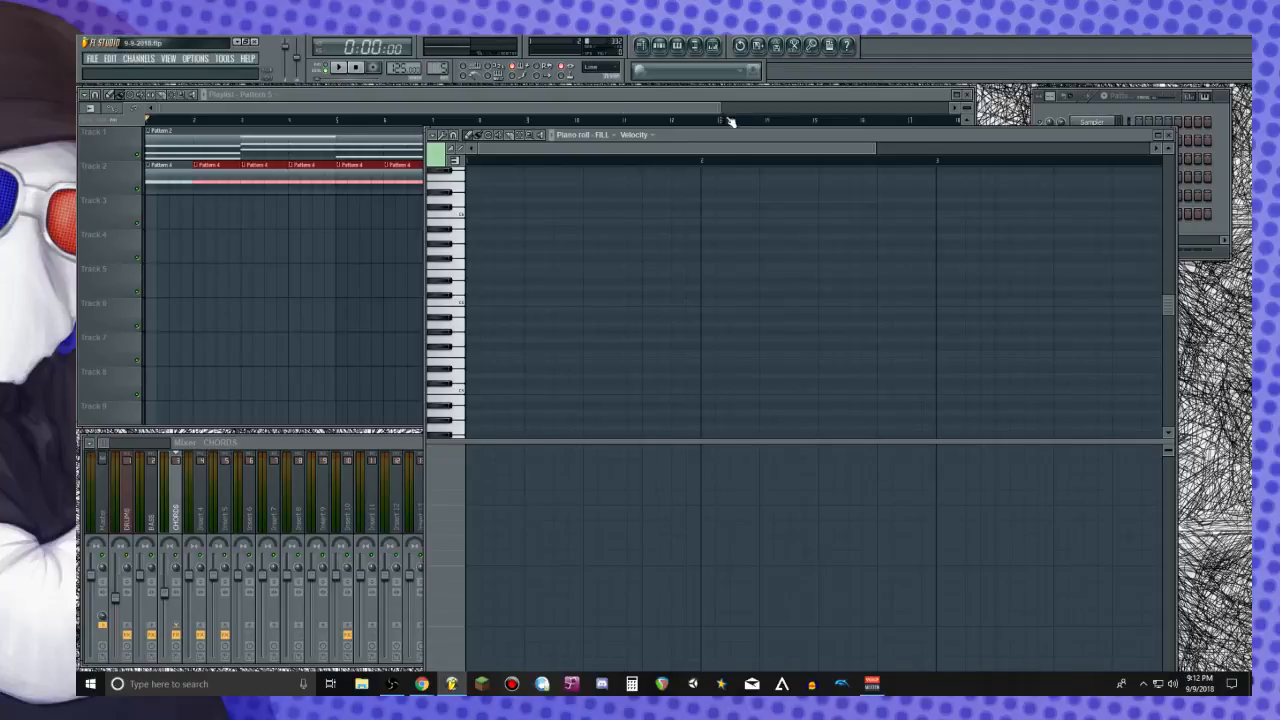
pyautogui.scroll(-10, 507, 320)
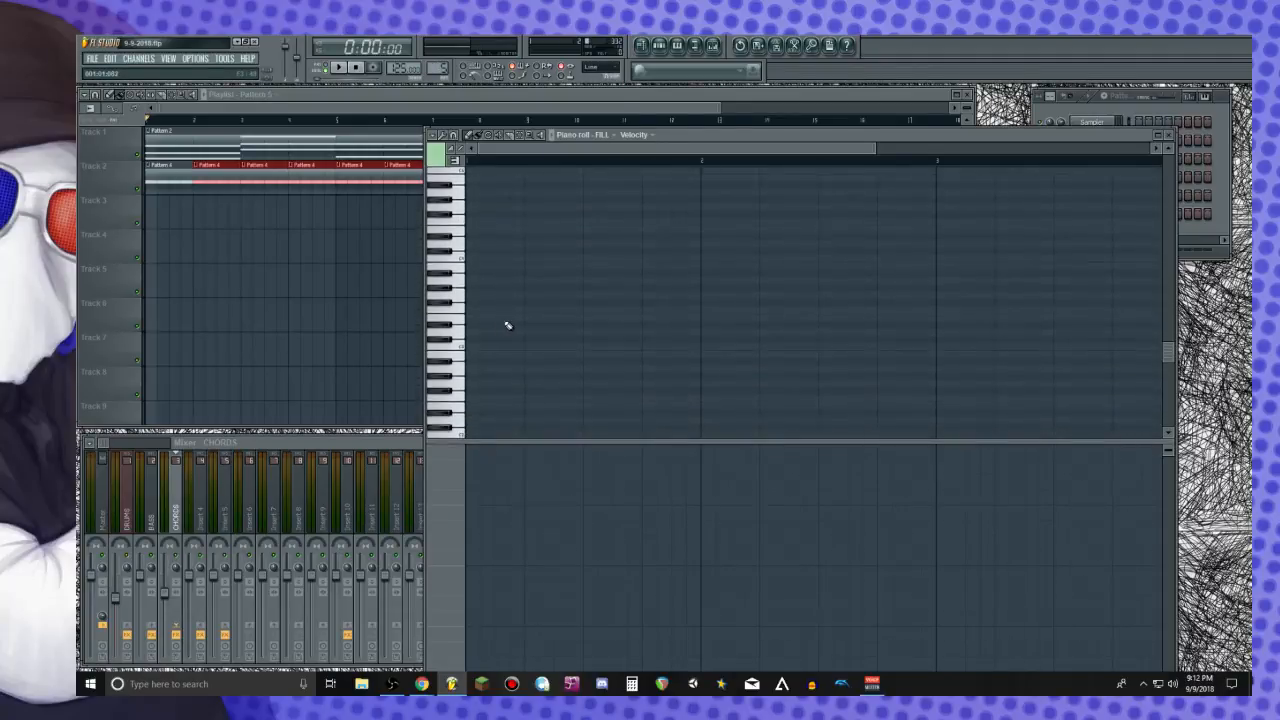
pyautogui.scroll(8, 500, 345)
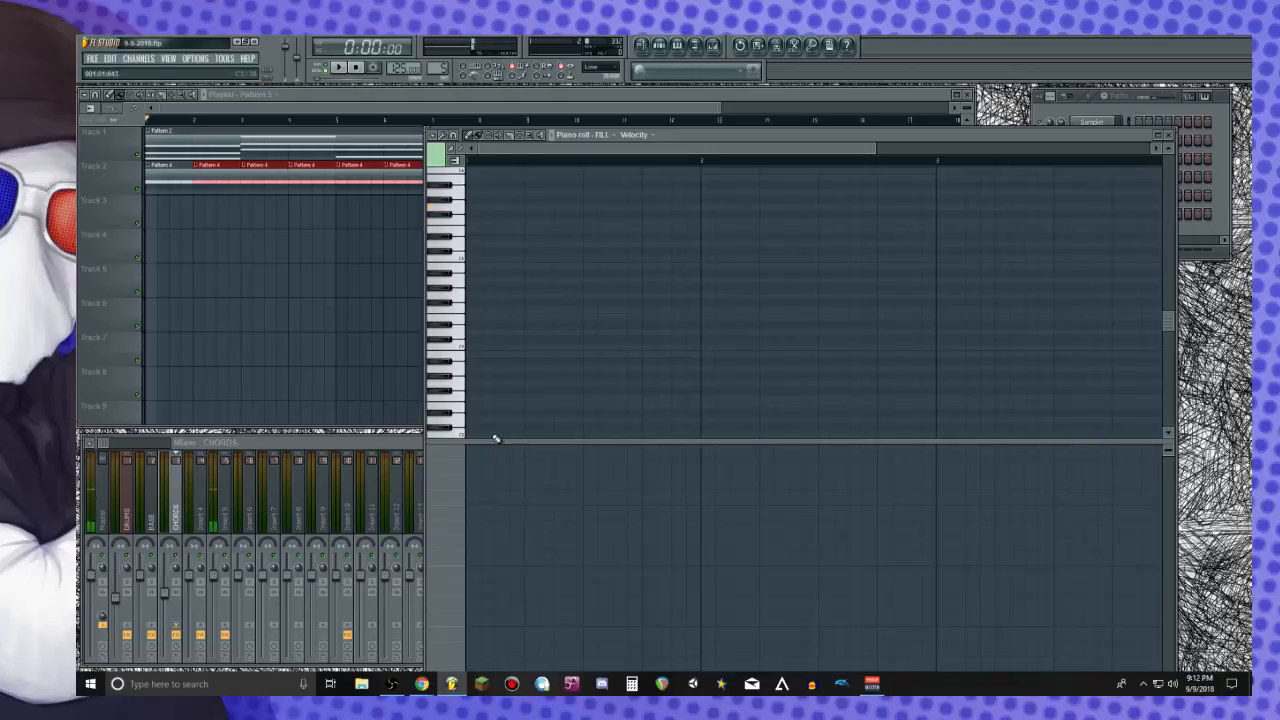
pyautogui.click(496, 248)
pyautogui.click(528, 257)
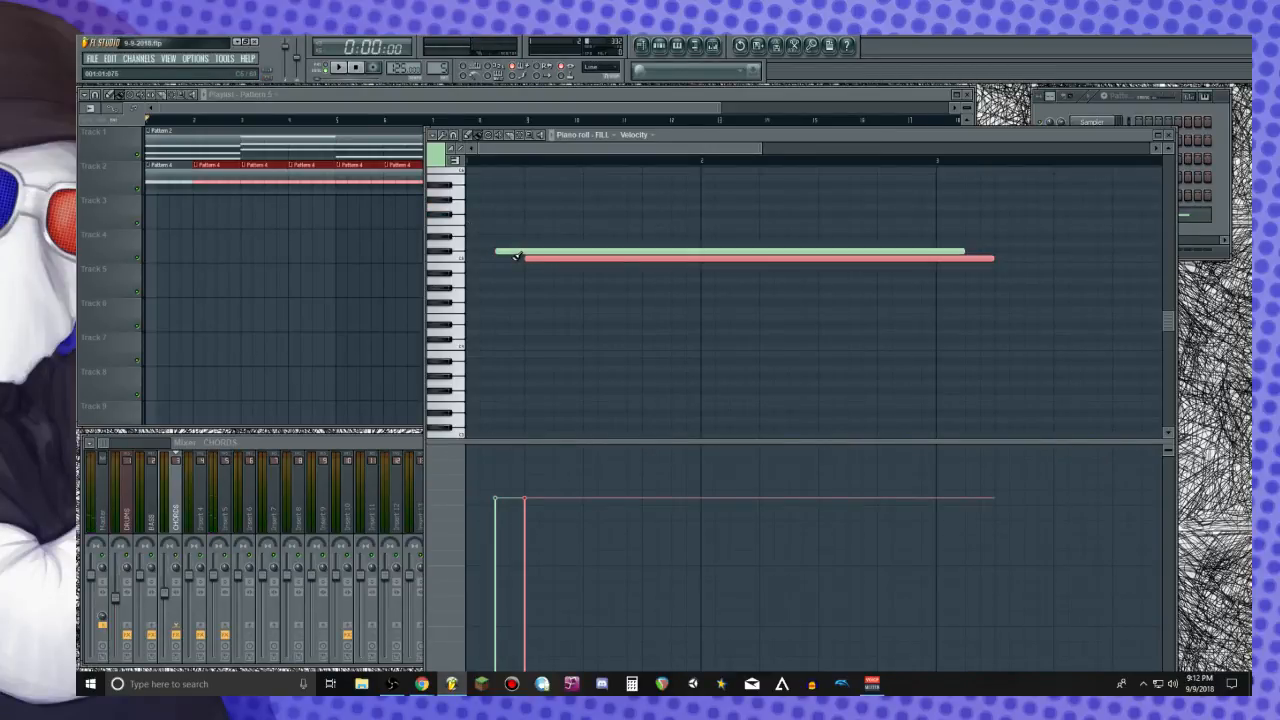
pyautogui.rightClick(533, 257)
pyautogui.moveTo(523, 251); pyautogui.dragTo(480, 207)
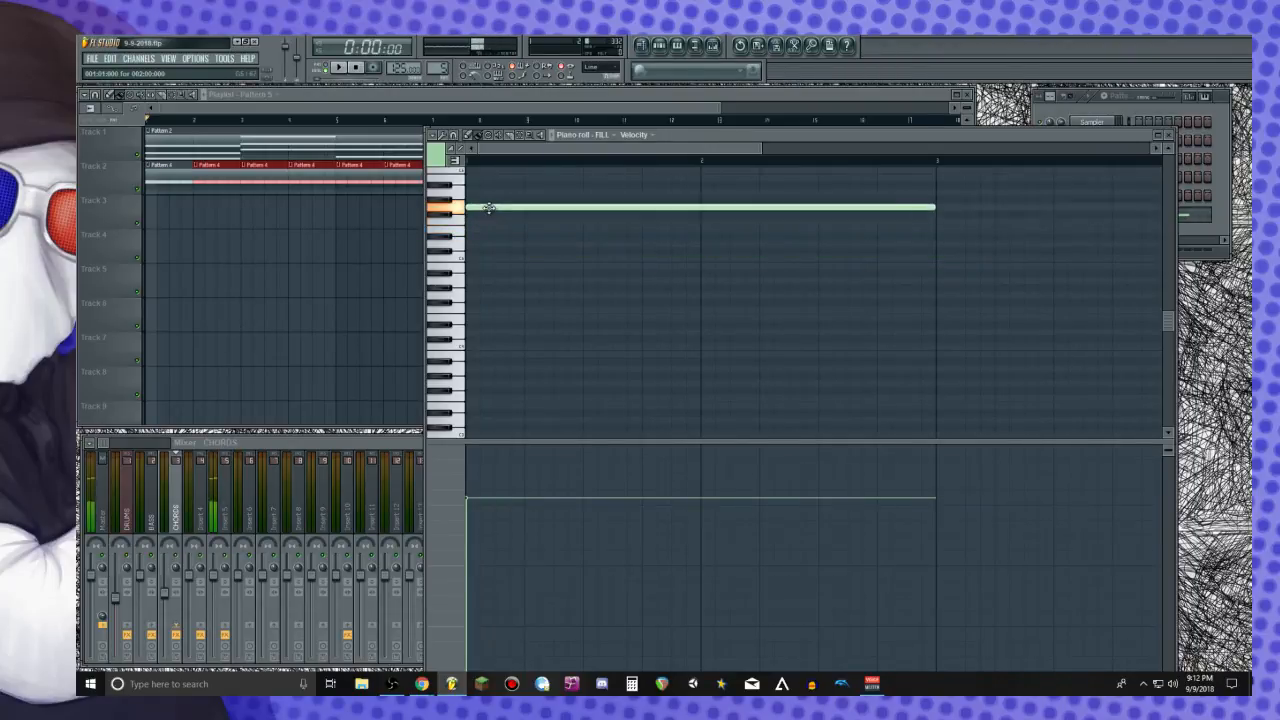
pyautogui.moveTo(941, 206); pyautogui.dragTo(480, 207)
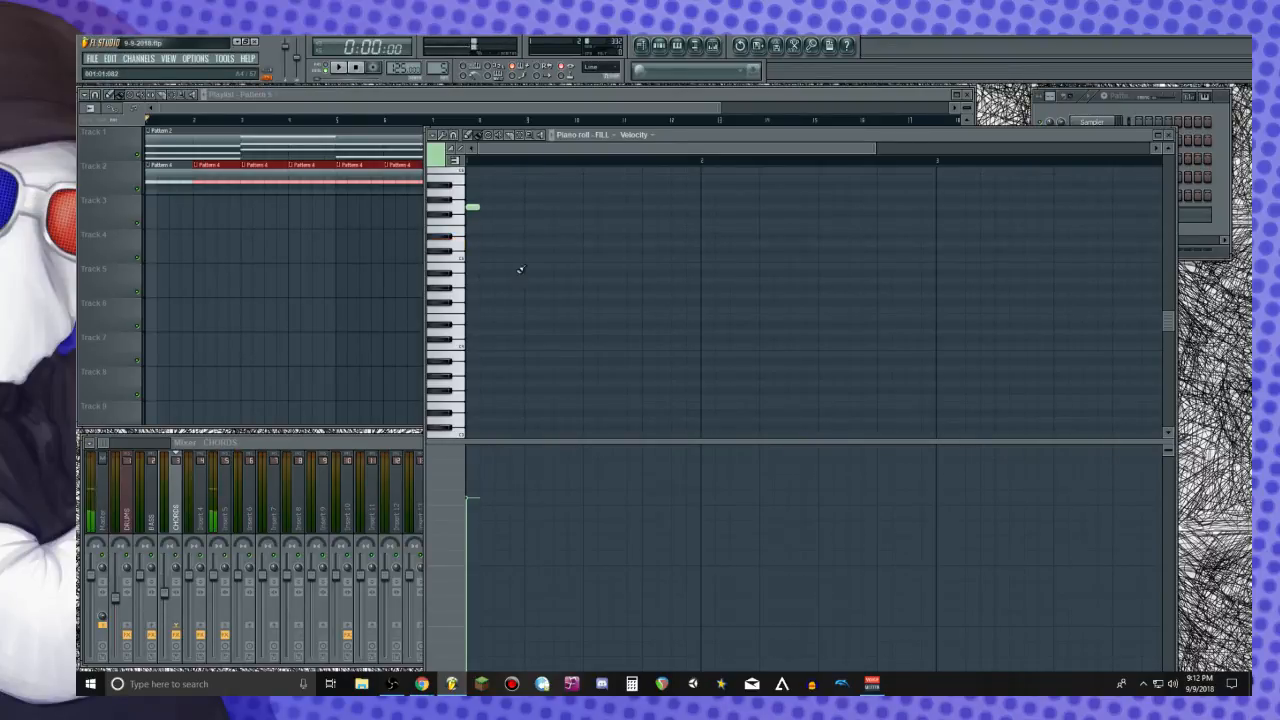
# Add one-step F#, D and E notes after the G, spaced so the four notes start half a beat apart, and play them
pyautogui.click(484, 214)
pyautogui.click(499, 243)
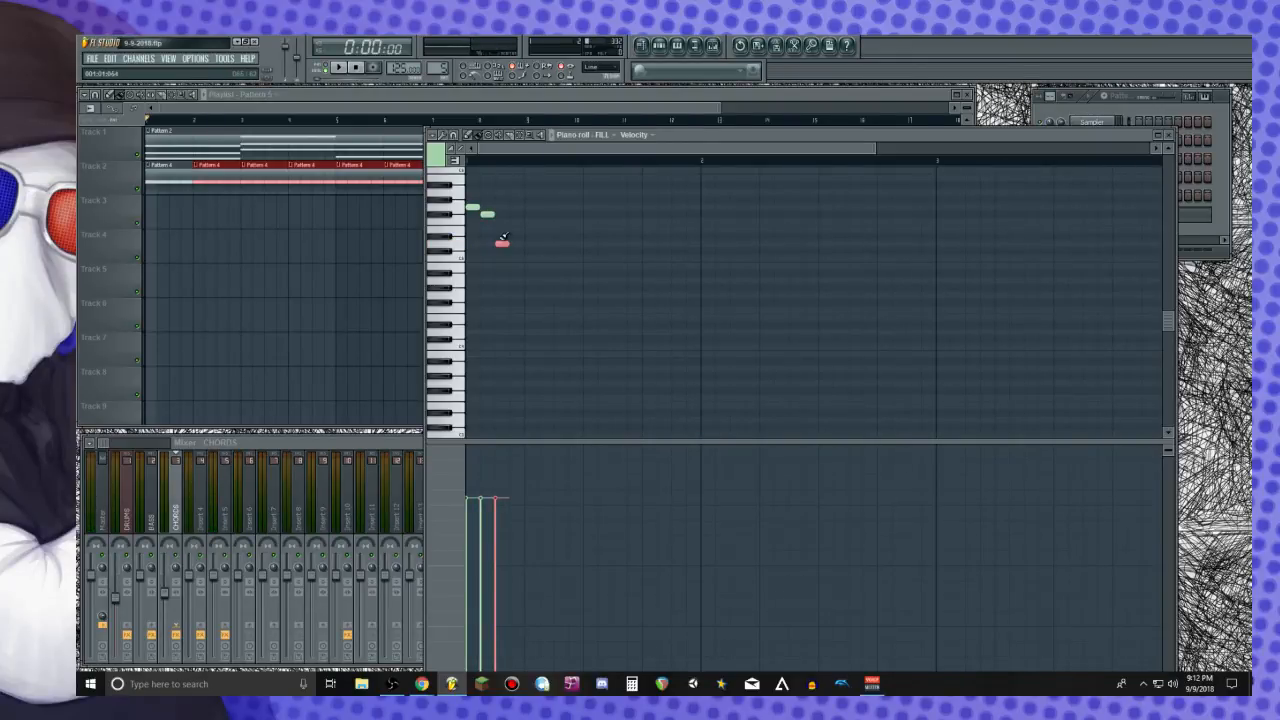
pyautogui.click(514, 229)
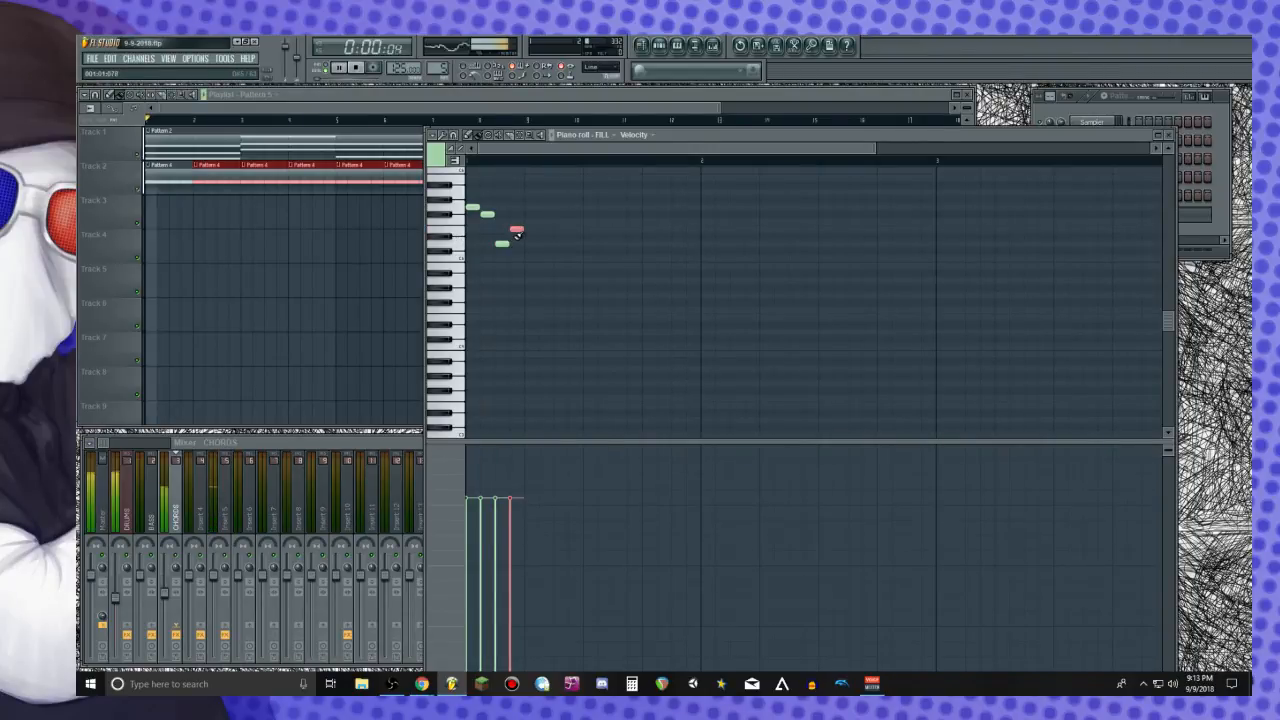
pyautogui.moveTo(486, 215); pyautogui.dragTo(554, 232)
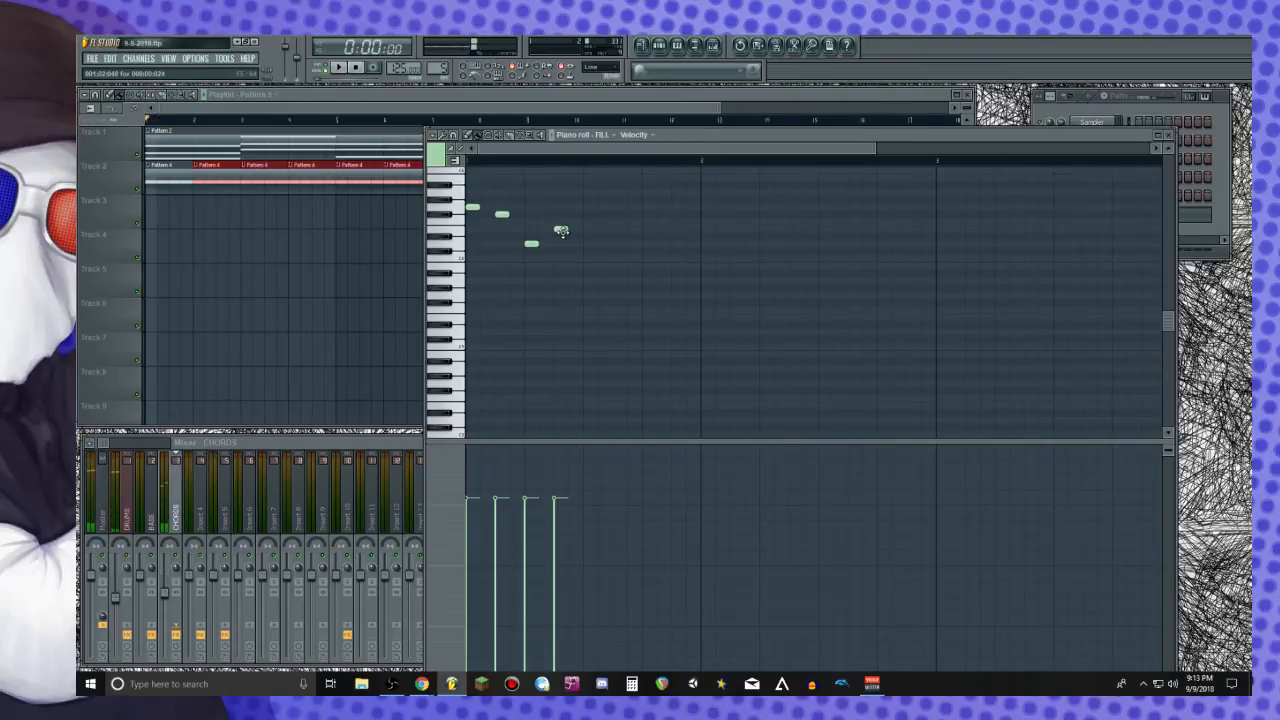
pyautogui.press('space')
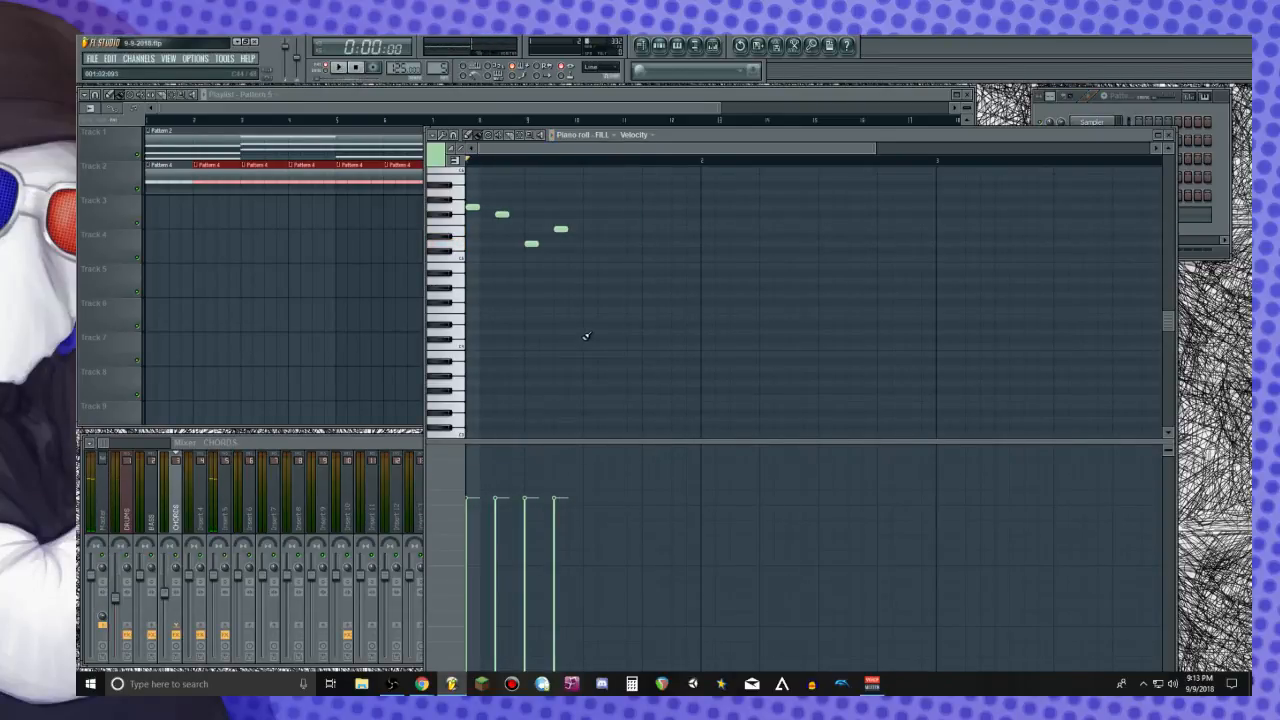
# Continue the FILL melody with one-step A and B notes on beat 3, below the first four, and listen to it
pyautogui.click(589, 259)
pyautogui.click(619, 245)
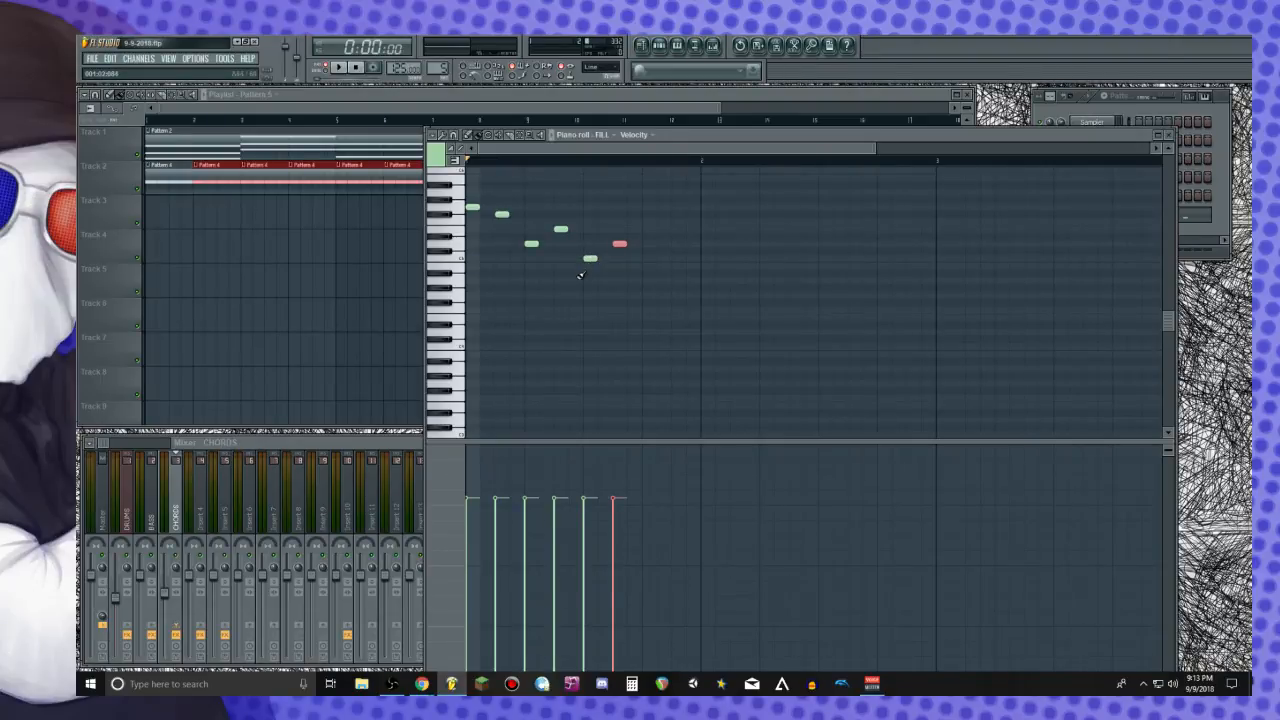
pyautogui.moveTo(590, 259); pyautogui.dragTo(620, 263)
pyautogui.press('space')
pyautogui.press('space')
# Audition the E and D keys, finish the bar with E and D notes on beat 4, and delete the extra note in bar 2
pyautogui.click(455, 233)
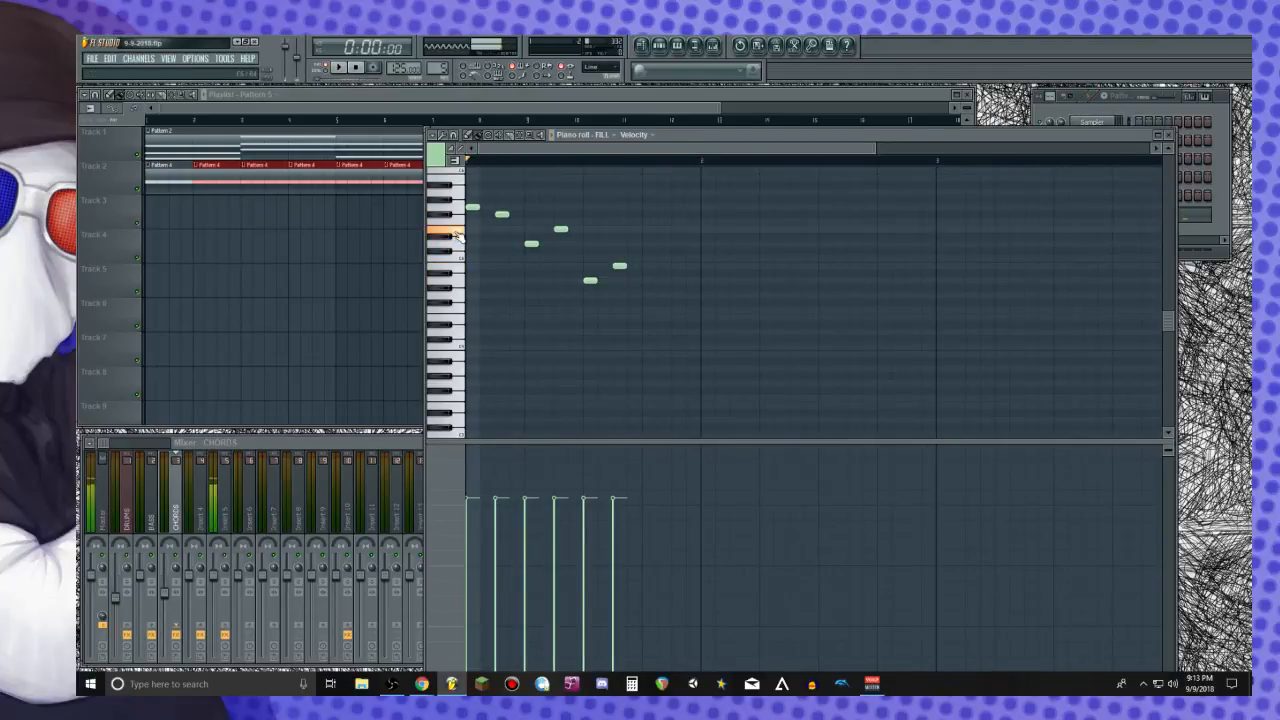
pyautogui.click(458, 244)
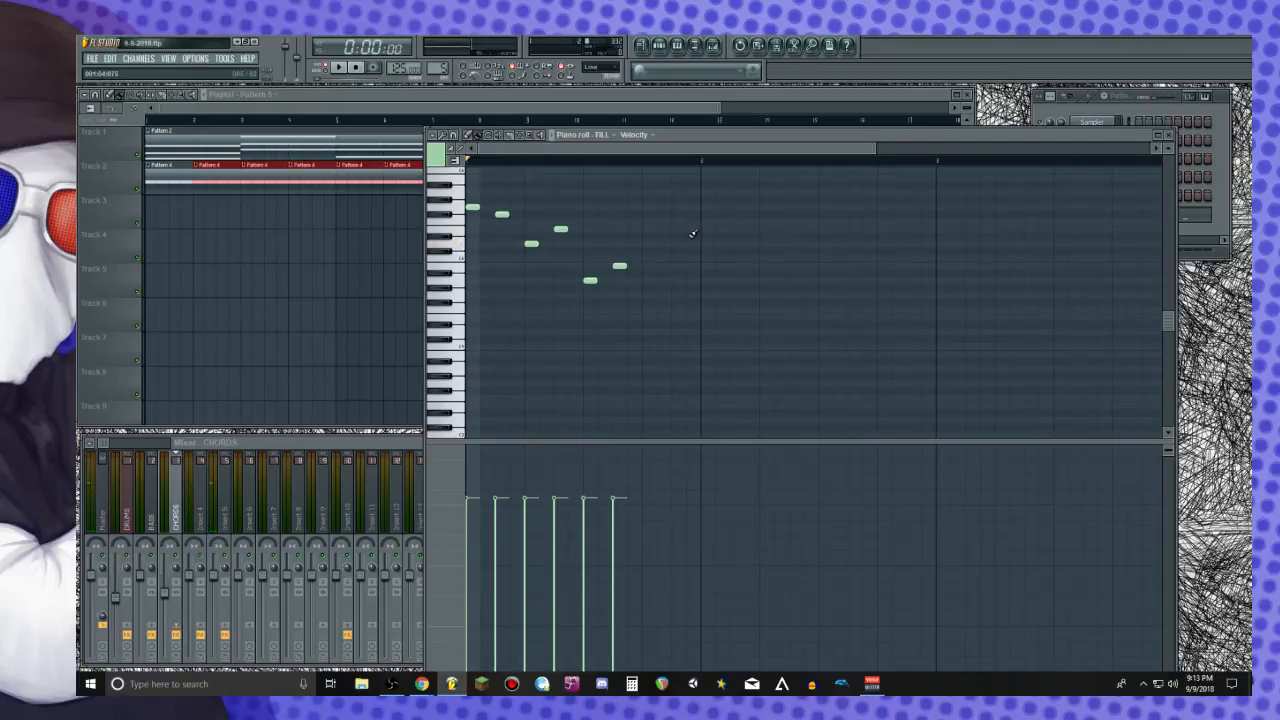
pyautogui.press('space')
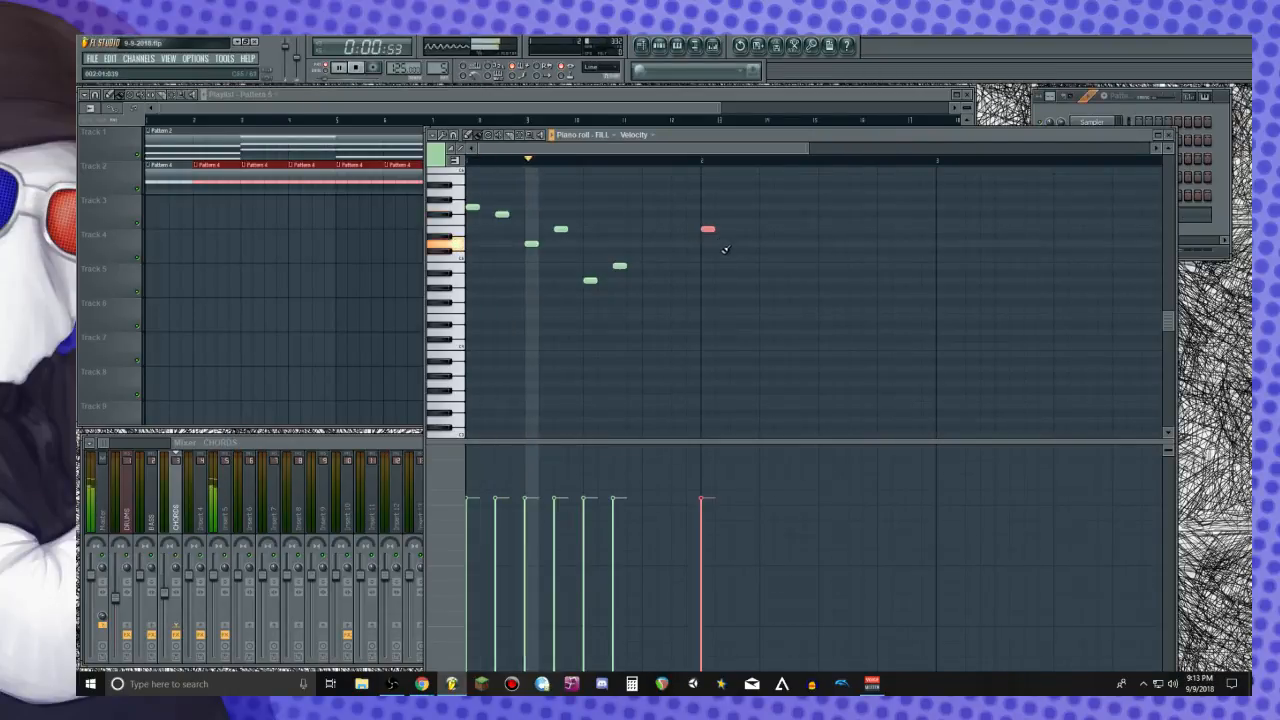
pyautogui.click(656, 232)
pyautogui.press('space')
pyautogui.click(678, 244)
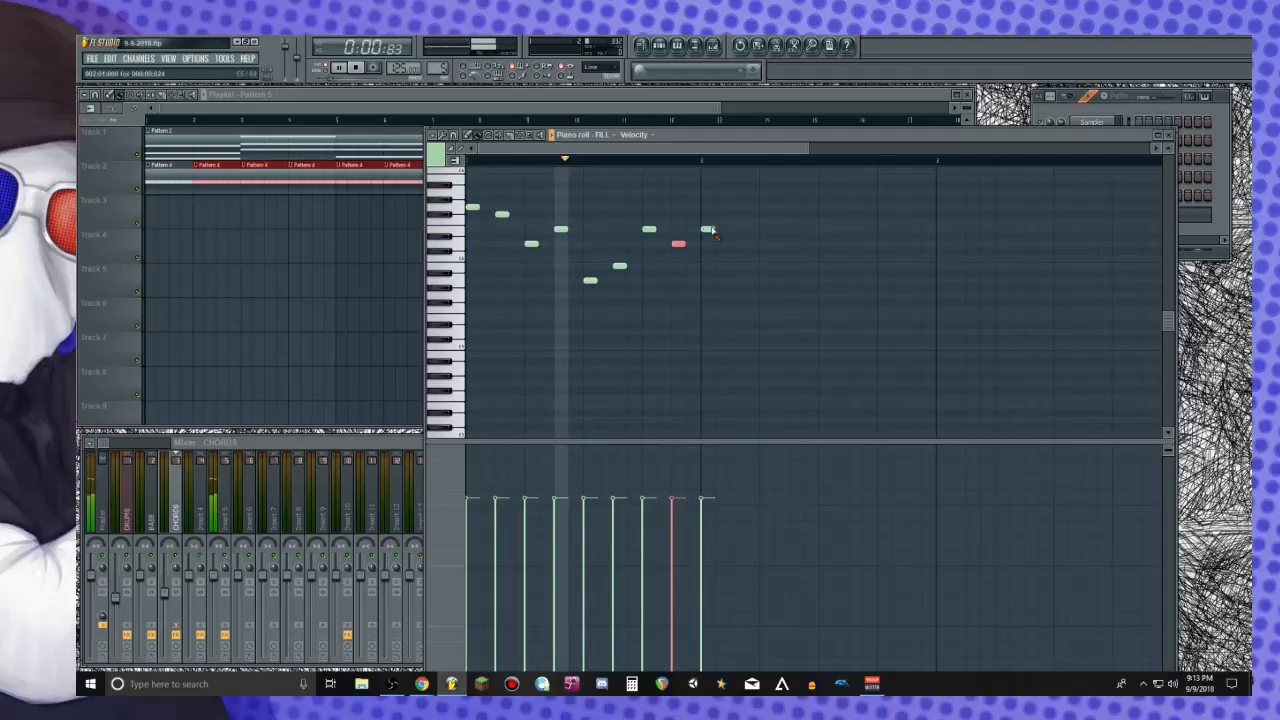
pyautogui.rightClick(708, 230)
pyautogui.press('space')
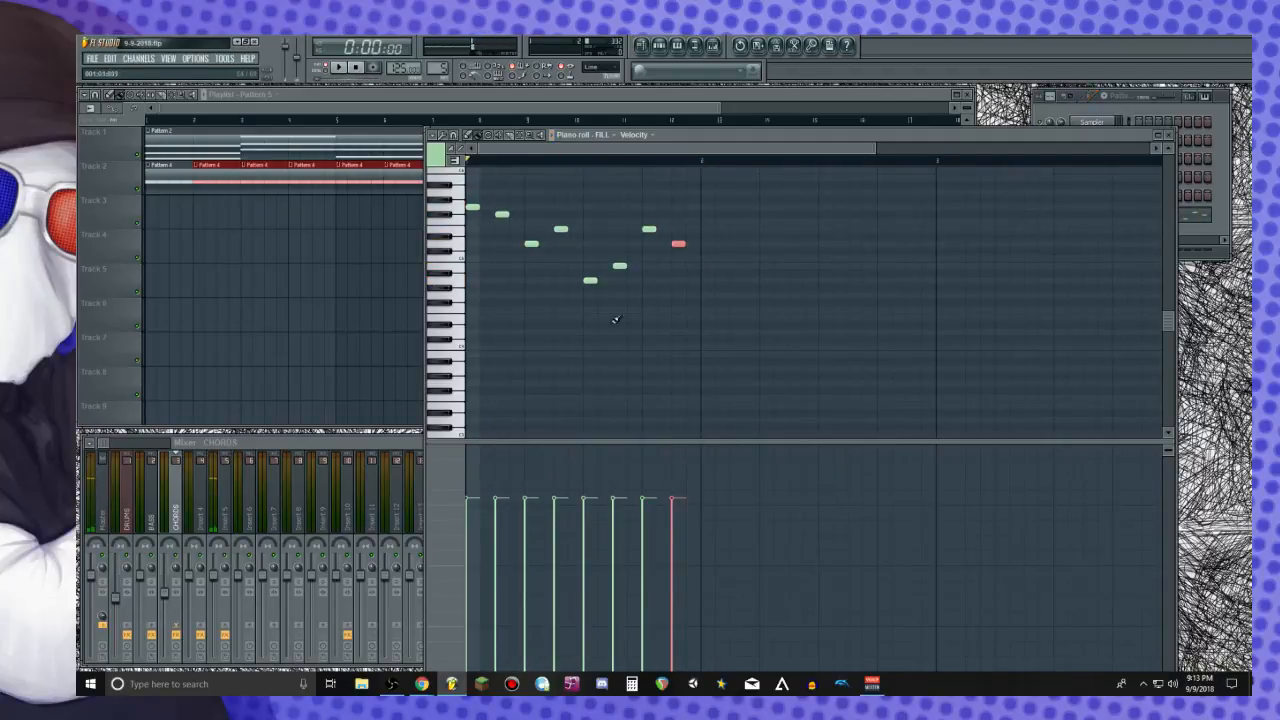
# Place one-bar Pattern 5 clips along Track 3 from bar 1 through bar 8, and play them with the chords and drums
pyautogui.moveTo(216, 284); pyautogui.dragTo(144, 216)
pyautogui.press('space')
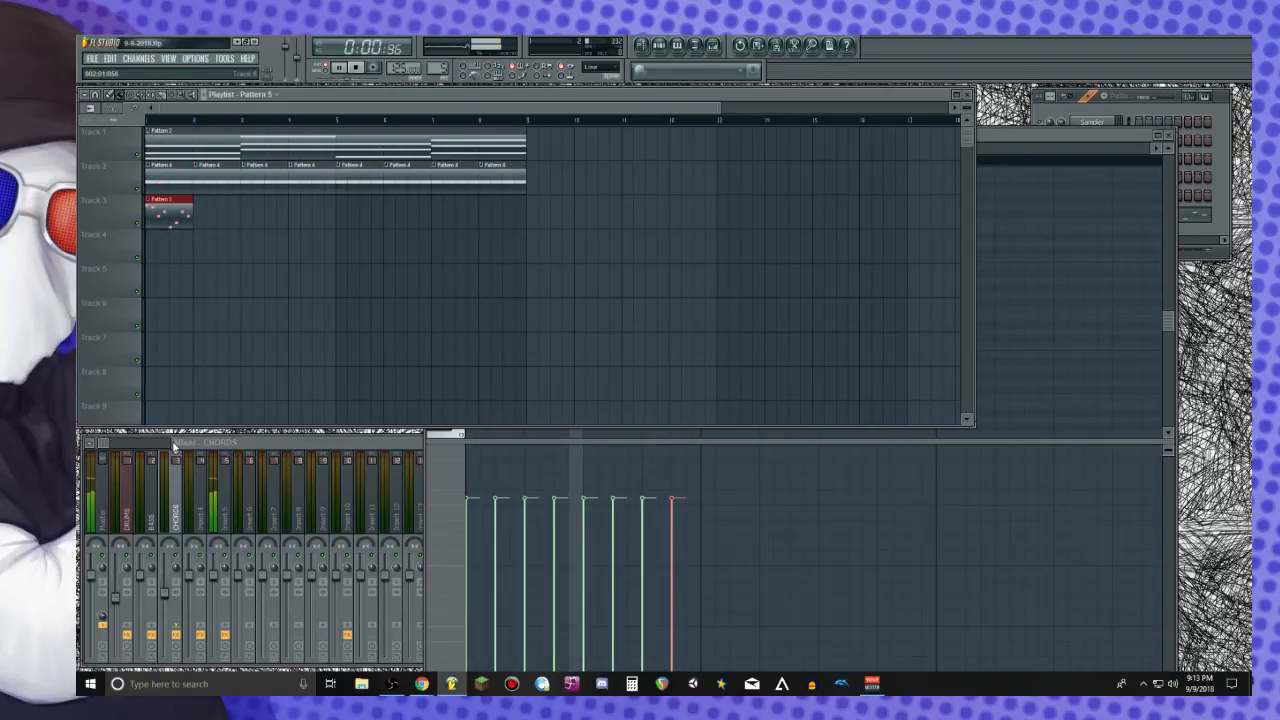
pyautogui.press('space')
pyautogui.press('space')
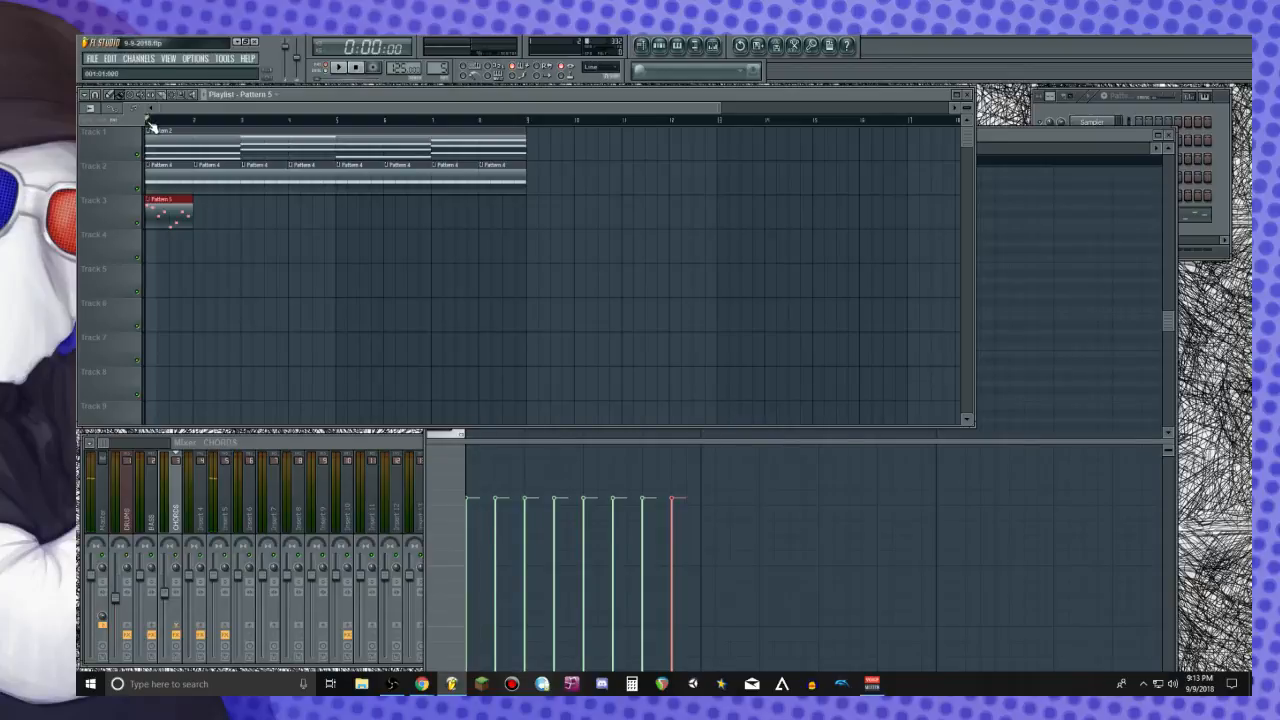
pyautogui.click(200, 217)
pyautogui.click(260, 218)
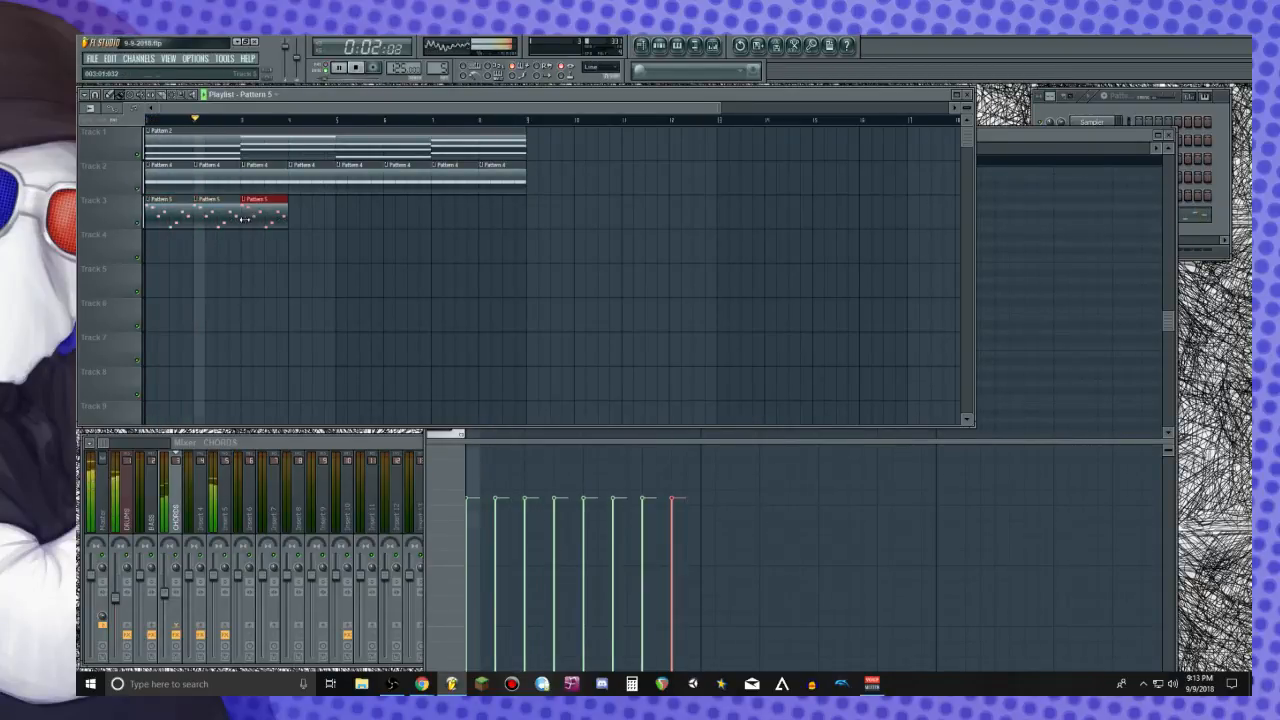
pyautogui.click(306, 217)
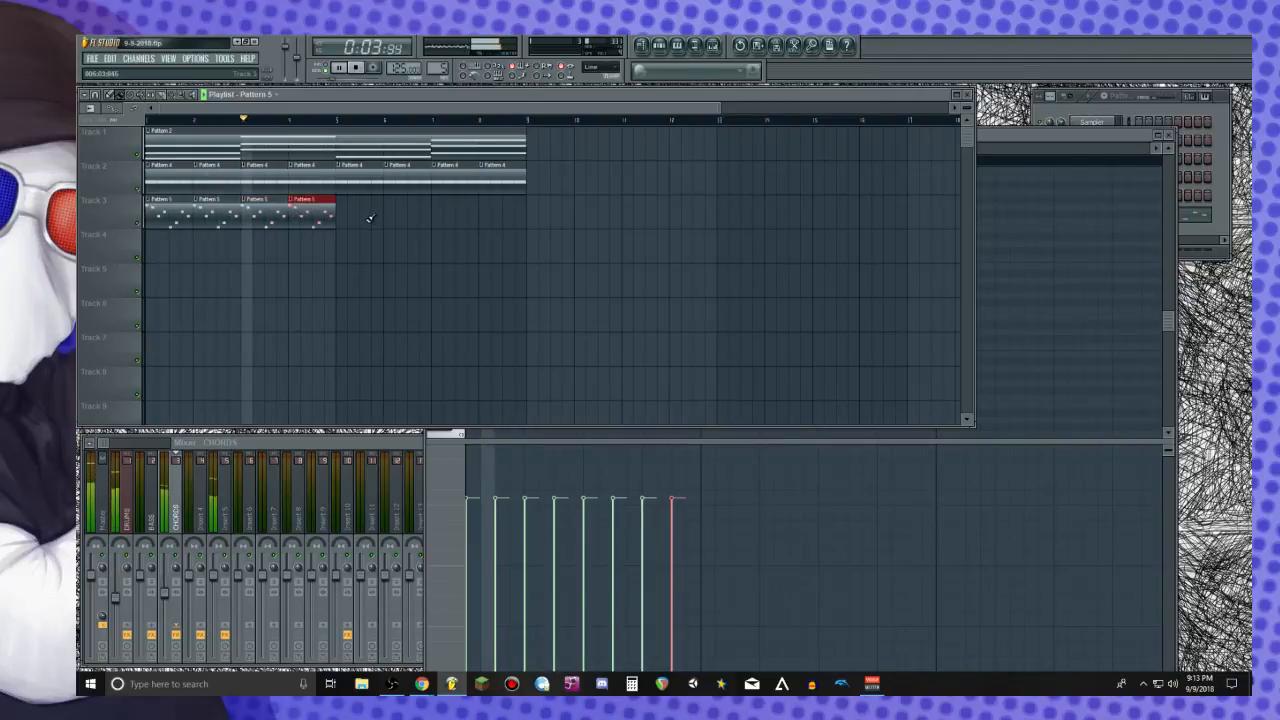
pyautogui.click(358, 215)
pyautogui.click(405, 215)
pyautogui.click(452, 214)
pyautogui.click(493, 210)
# Transpose all of the FILL notes in Pattern 5 up one octave and listen to them in the arrangement
pyautogui.click(1045, 134)
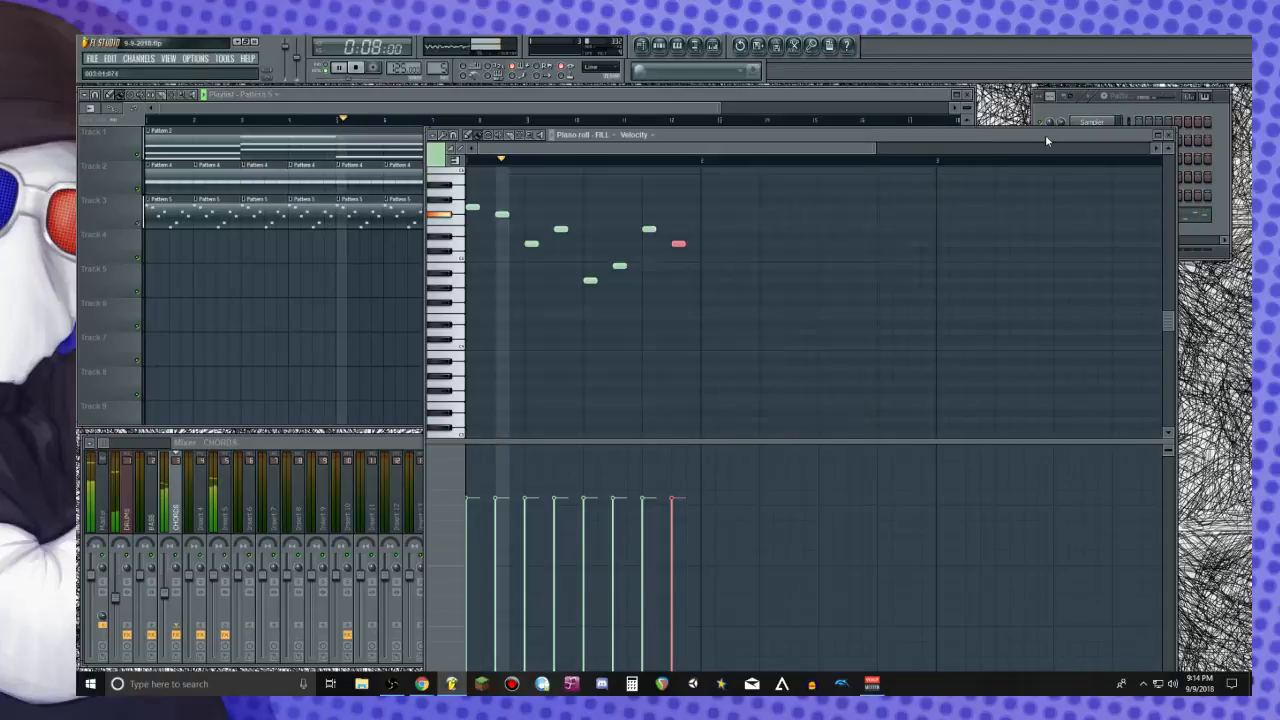
pyautogui.press('space')
pyautogui.hotkey('ctrl', 'a')
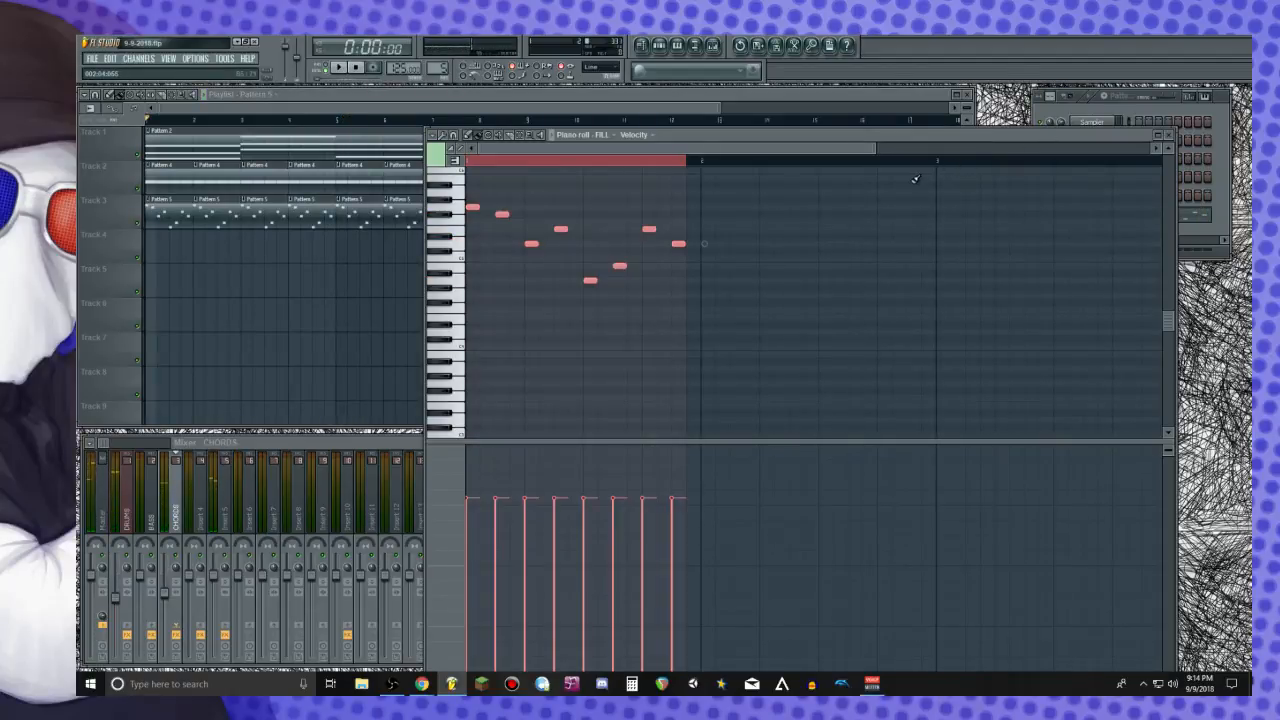
pyautogui.scroll(3, 925, 173)
pyautogui.press('space')
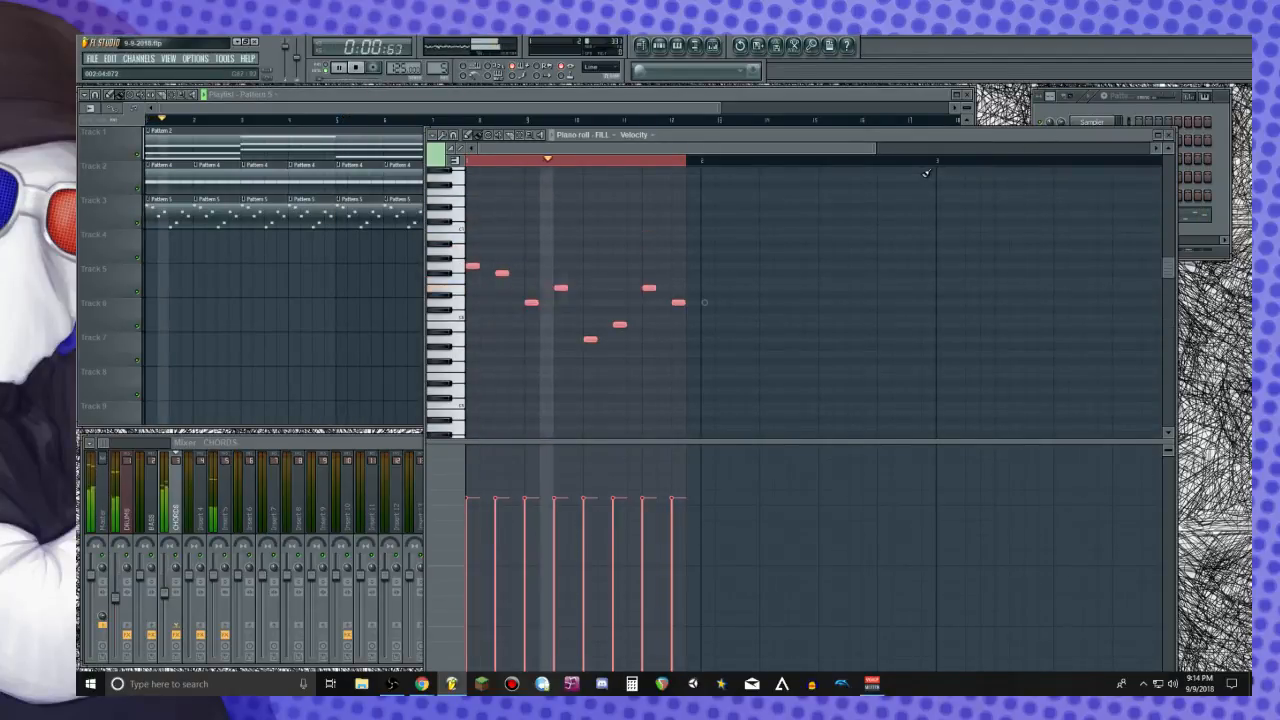
pyautogui.press('space')
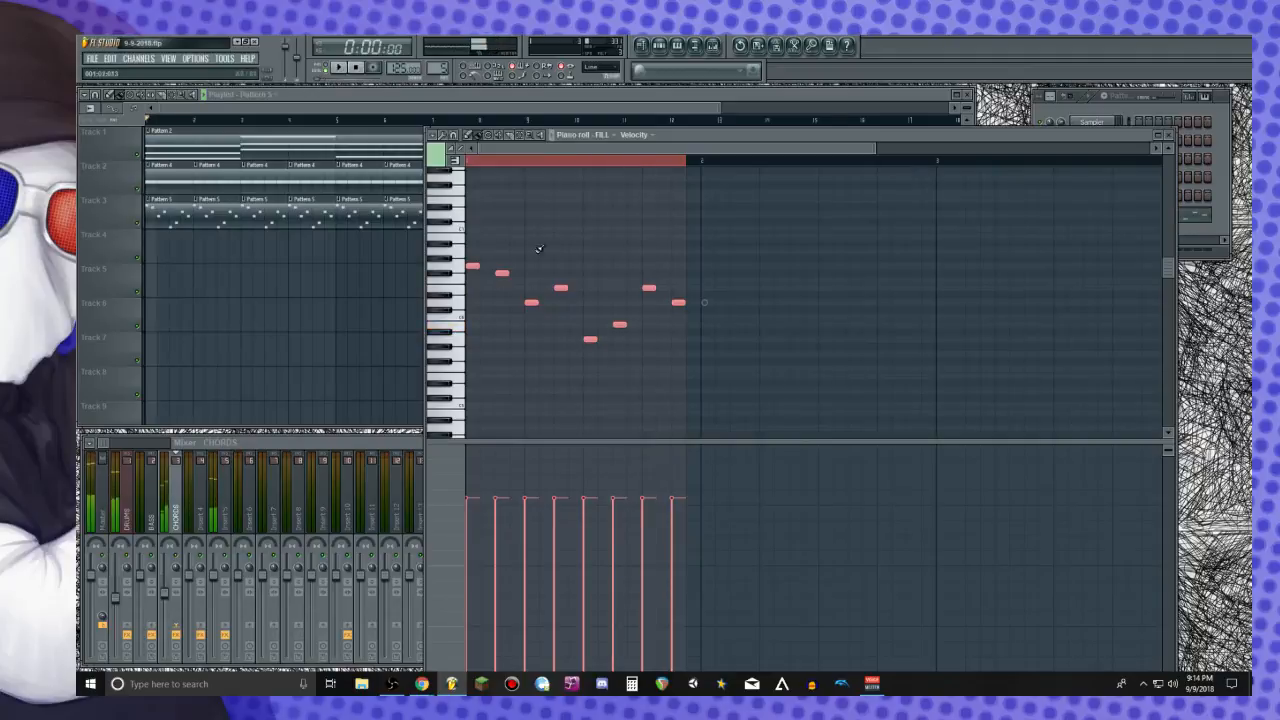
# Add Fruity Delay Bank to the fifth effect slot of mixer track Insert 5 and listen to the melody with it
pyautogui.click(222, 515)
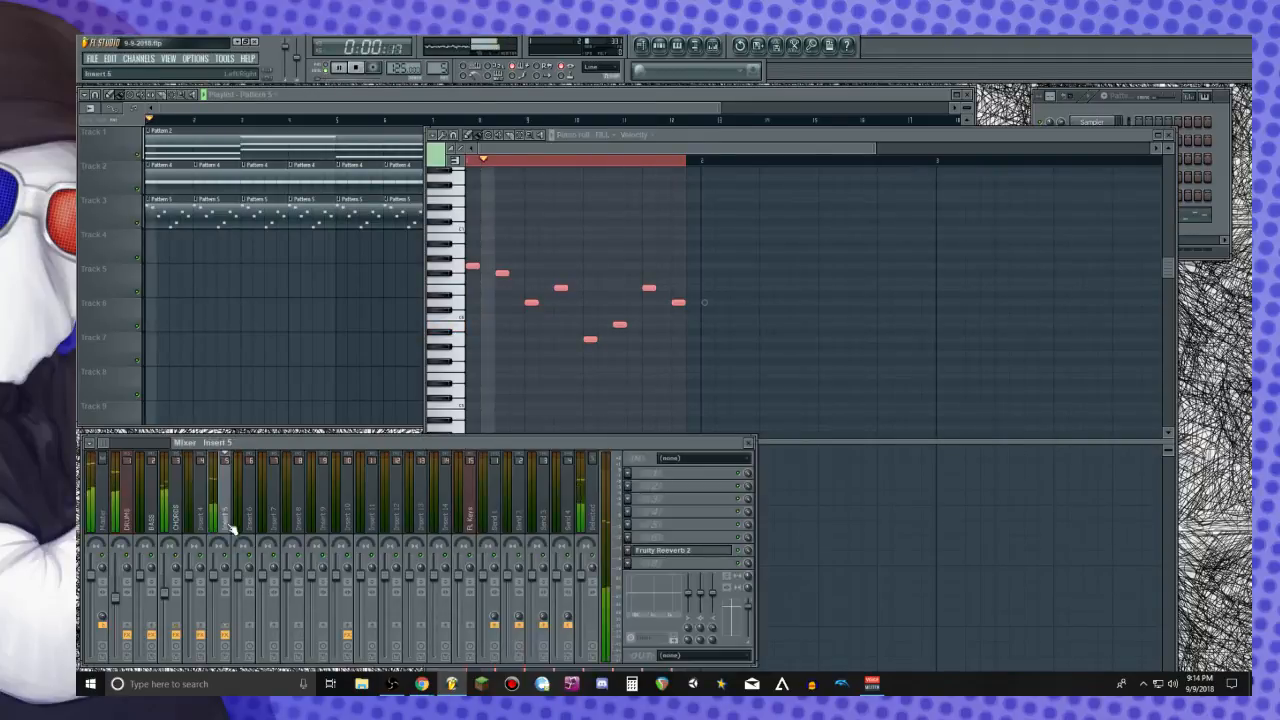
pyautogui.click(632, 529)
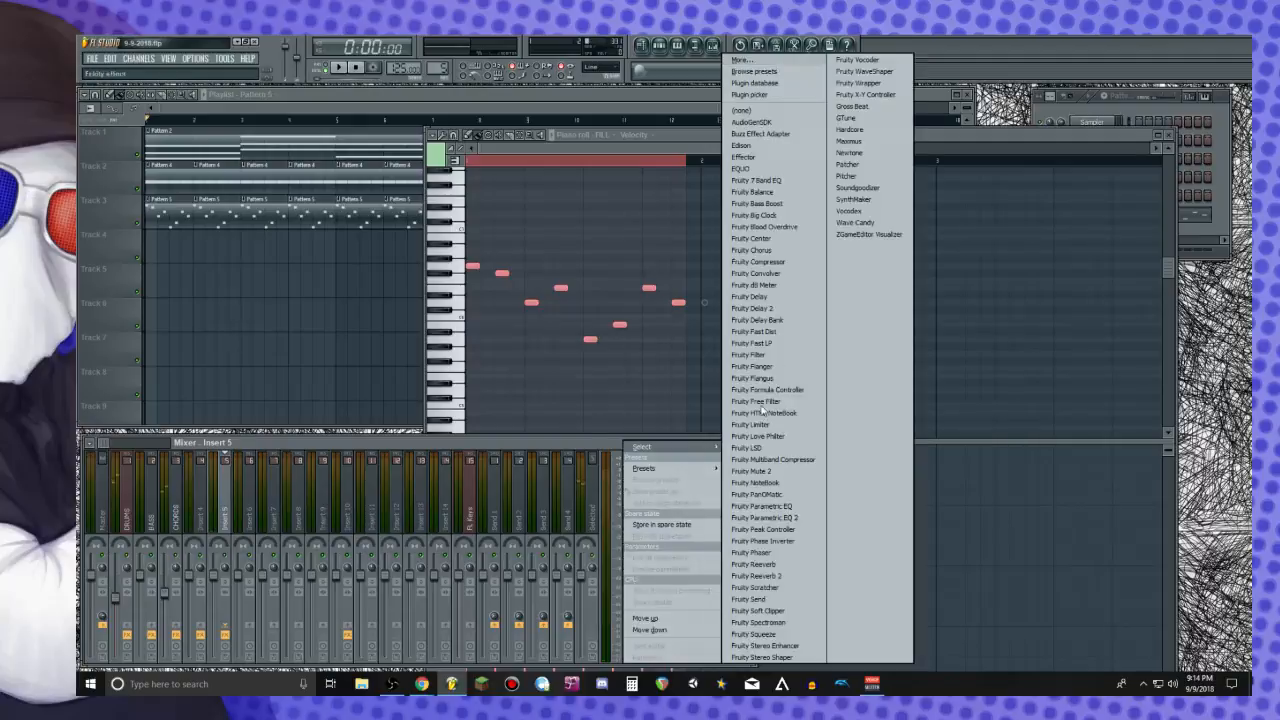
pyautogui.click(786, 323)
pyautogui.press('space')
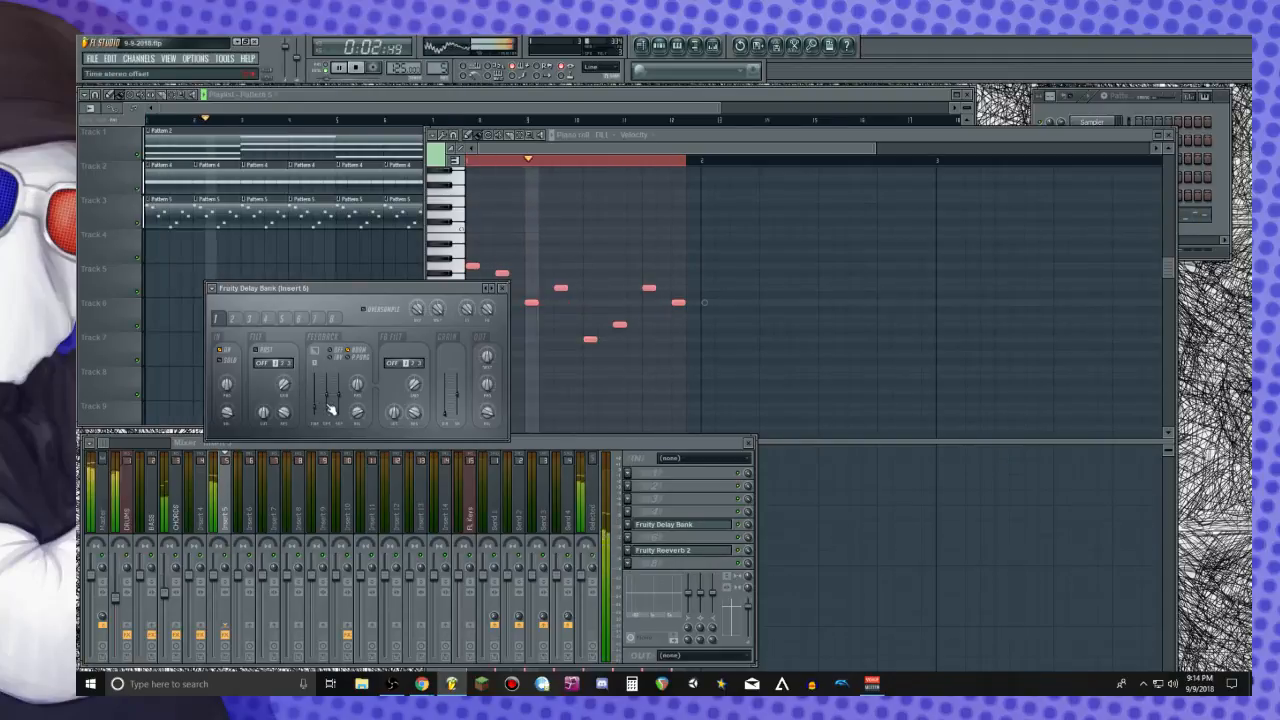
pyautogui.press('space')
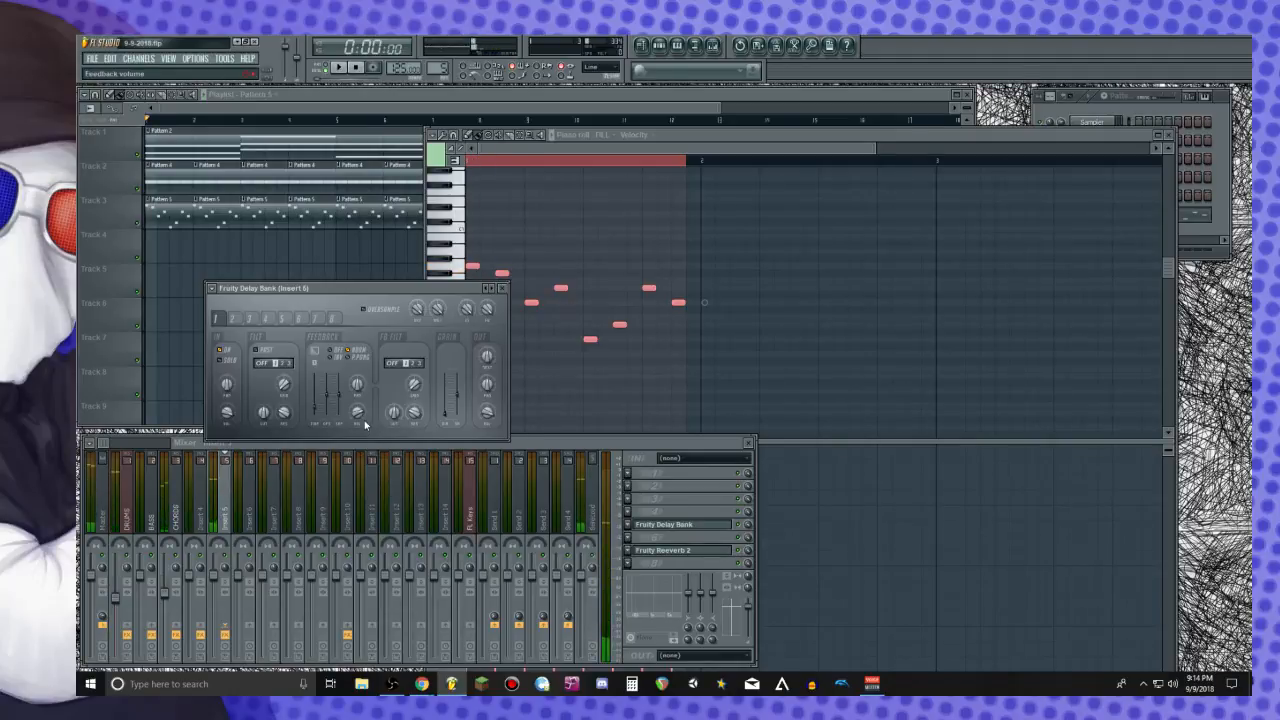
pyautogui.press('space')
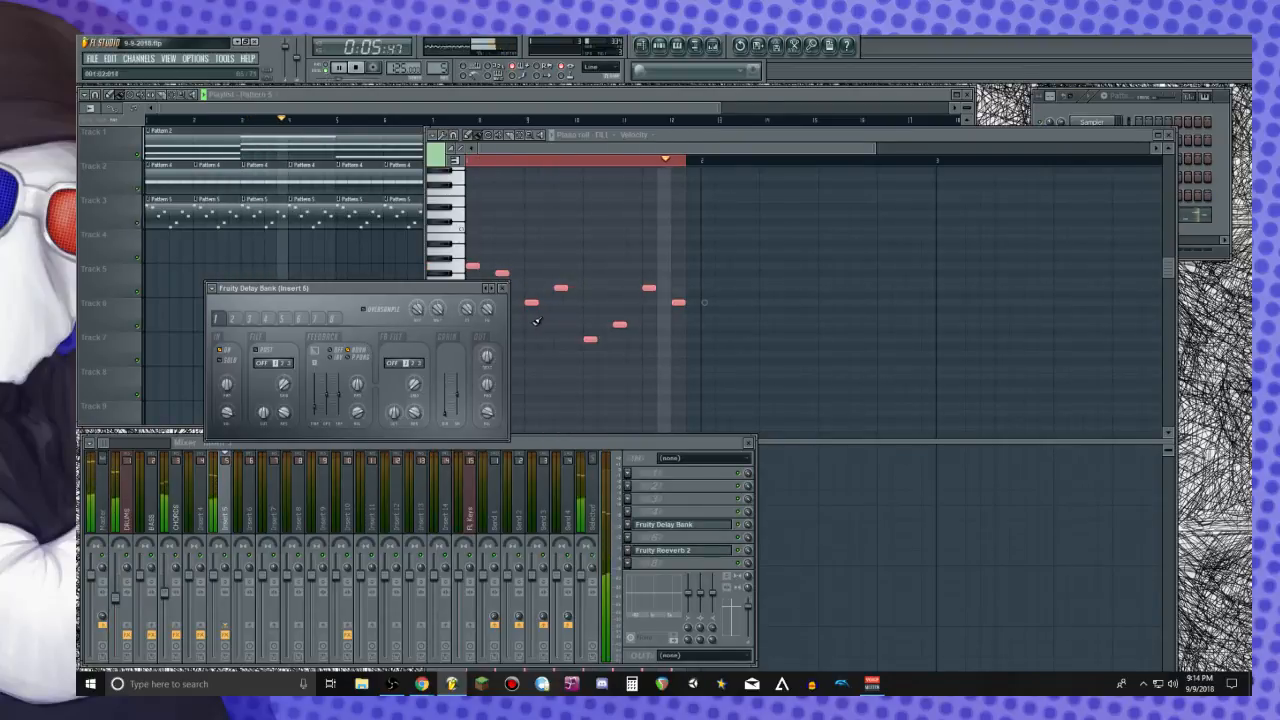
# Stop playback, close the Delay Bank window and extend the FILL piano roll's time selection to the whole of bar 1
pyautogui.click(691, 137)
pyautogui.press('space')
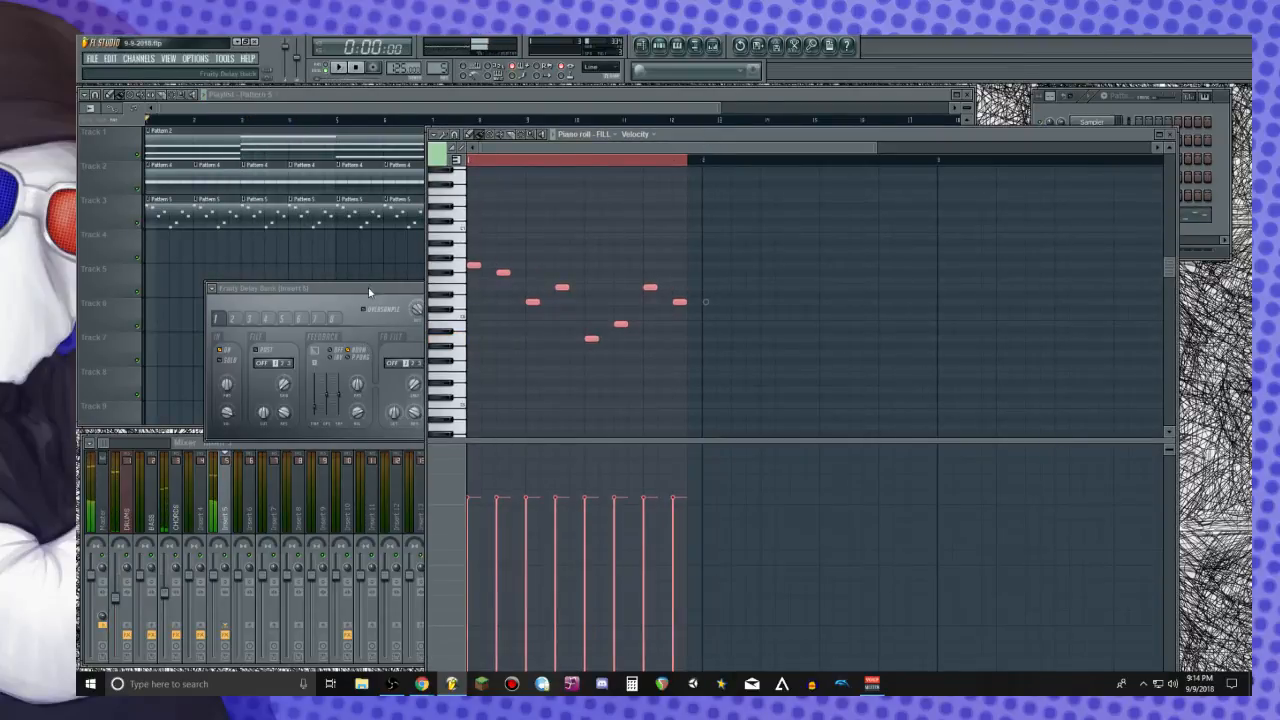
pyautogui.click(403, 289)
pyautogui.click(501, 288)
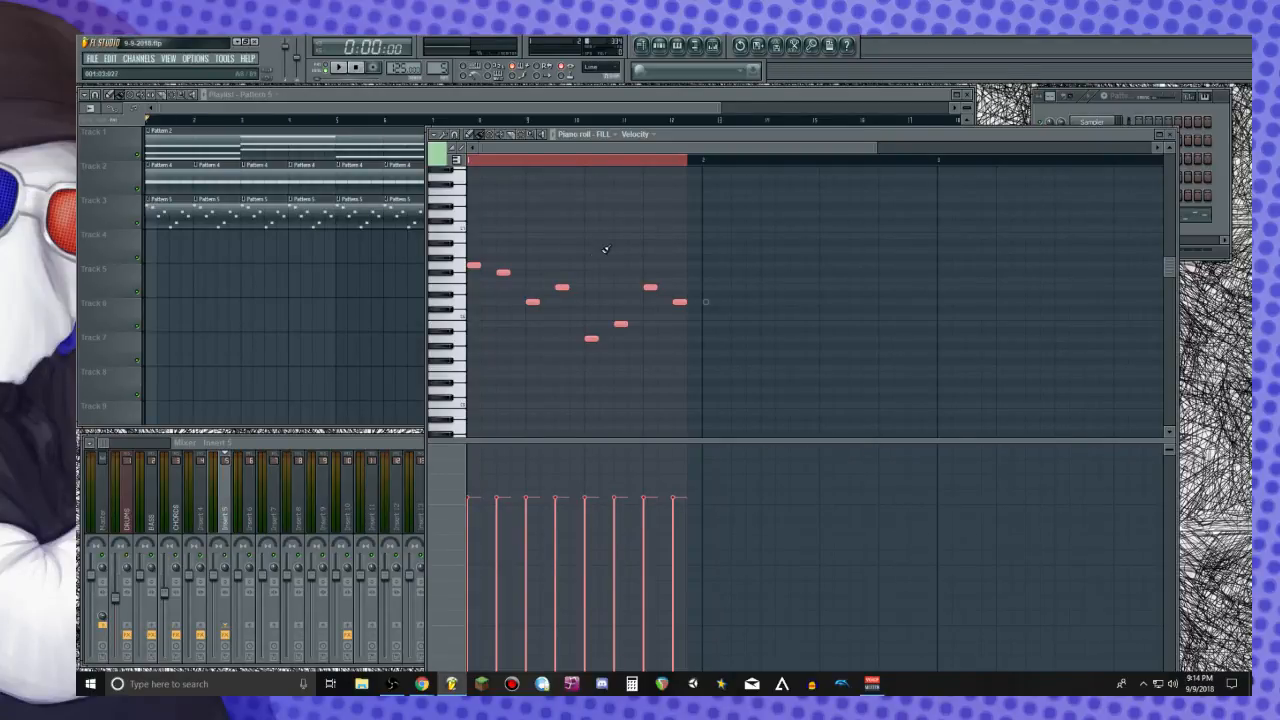
pyautogui.moveTo(696, 168); pyautogui.dragTo(466, 162)
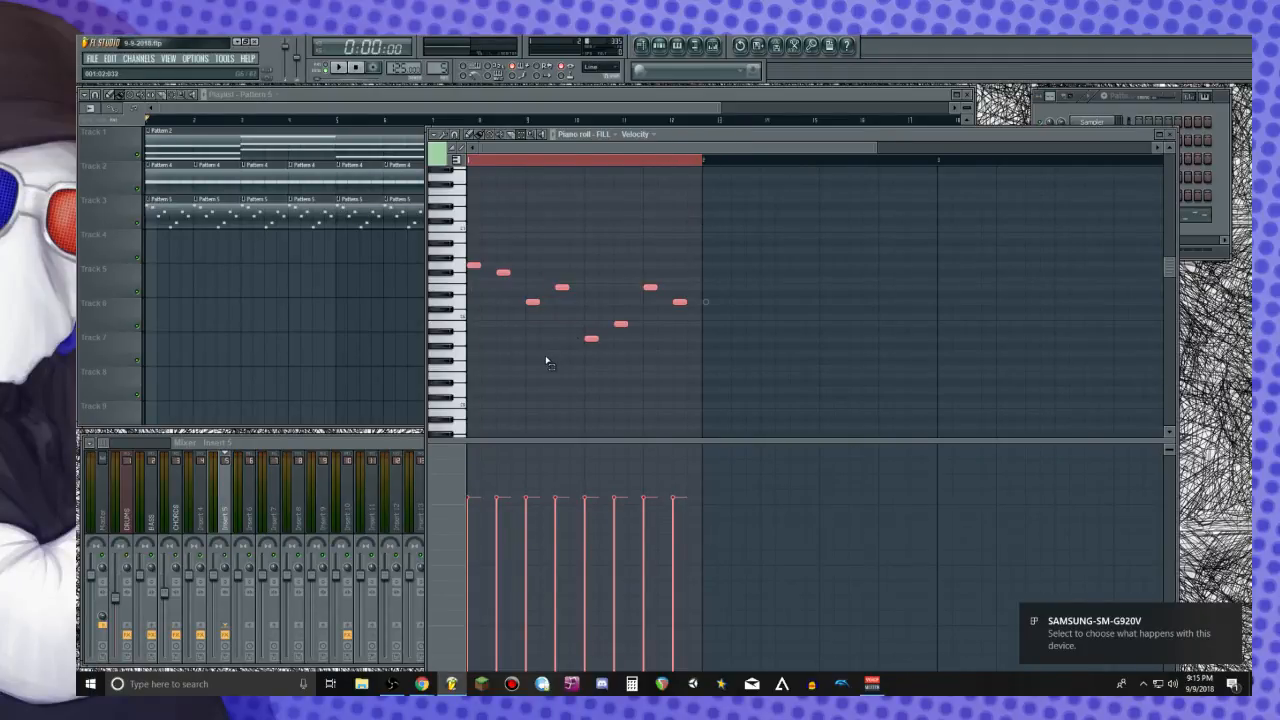
# Select all eight FILL notes in bar 1 and duplicate them into bar 2 of the piano roll
pyautogui.click(618, 275)
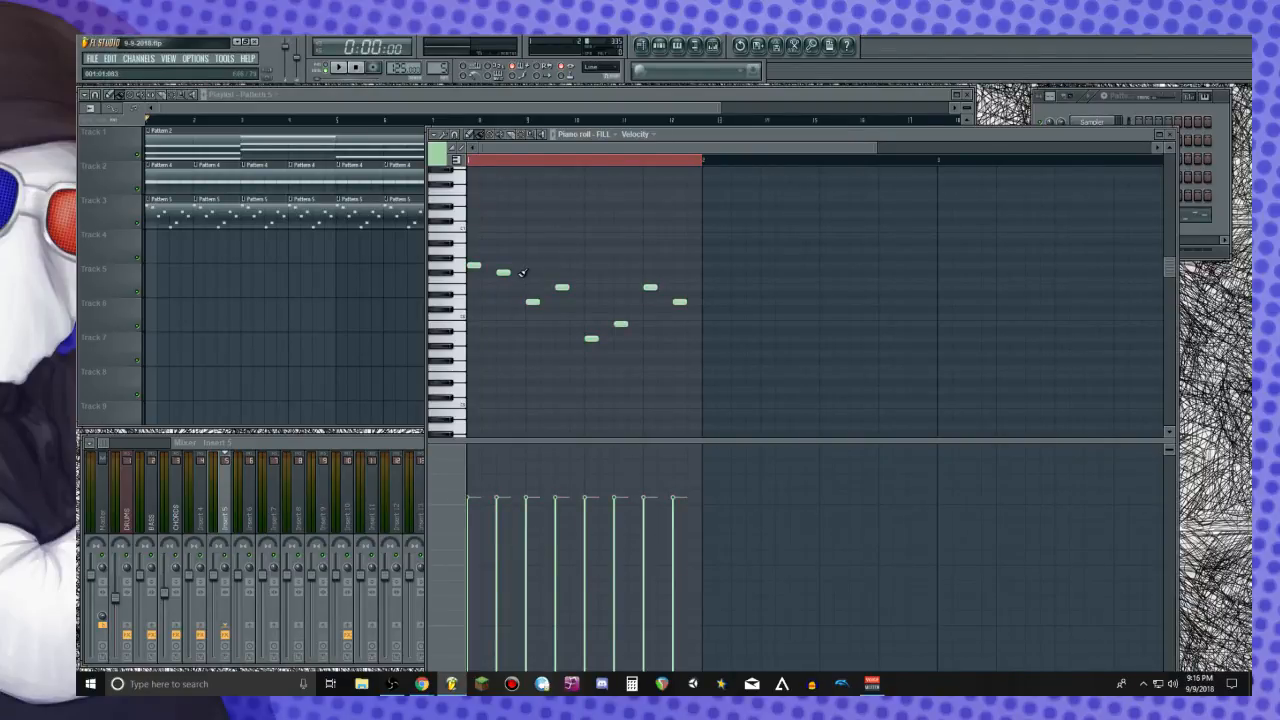
pyautogui.hotkey('ctrl', 'a')
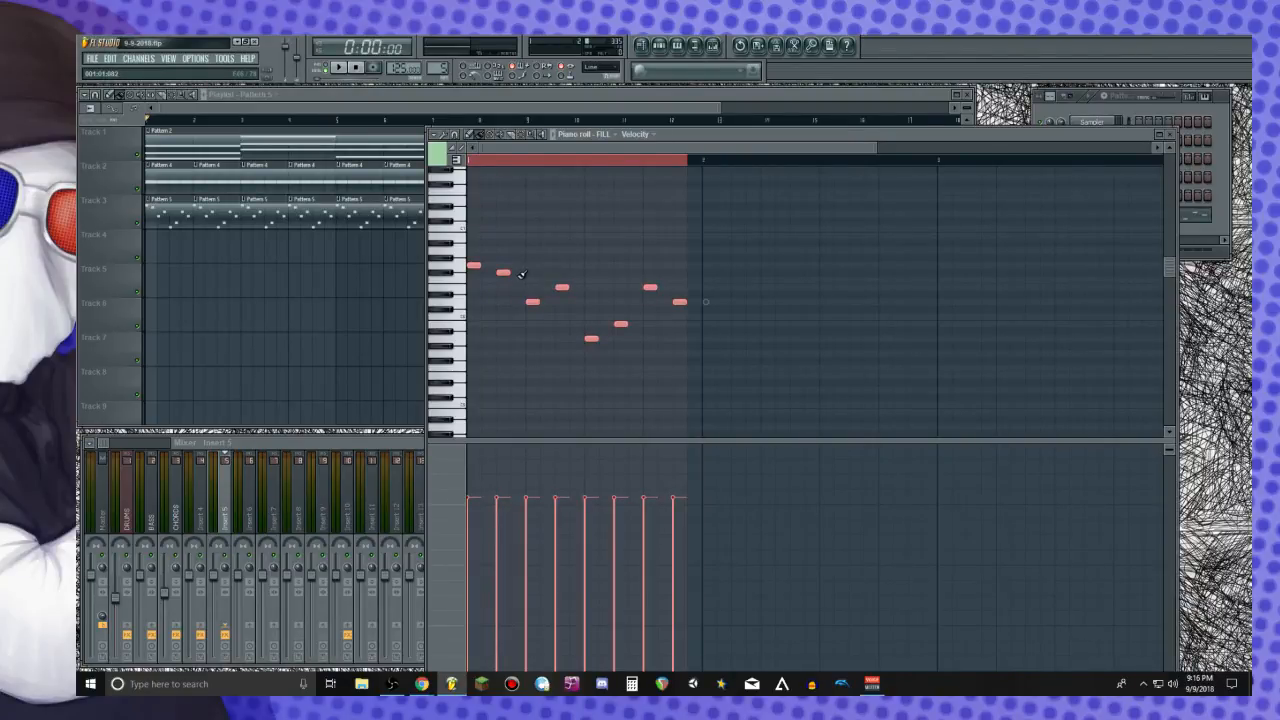
pyautogui.click(701, 159)
pyautogui.moveTo(701, 234); pyautogui.dragTo(456, 374)
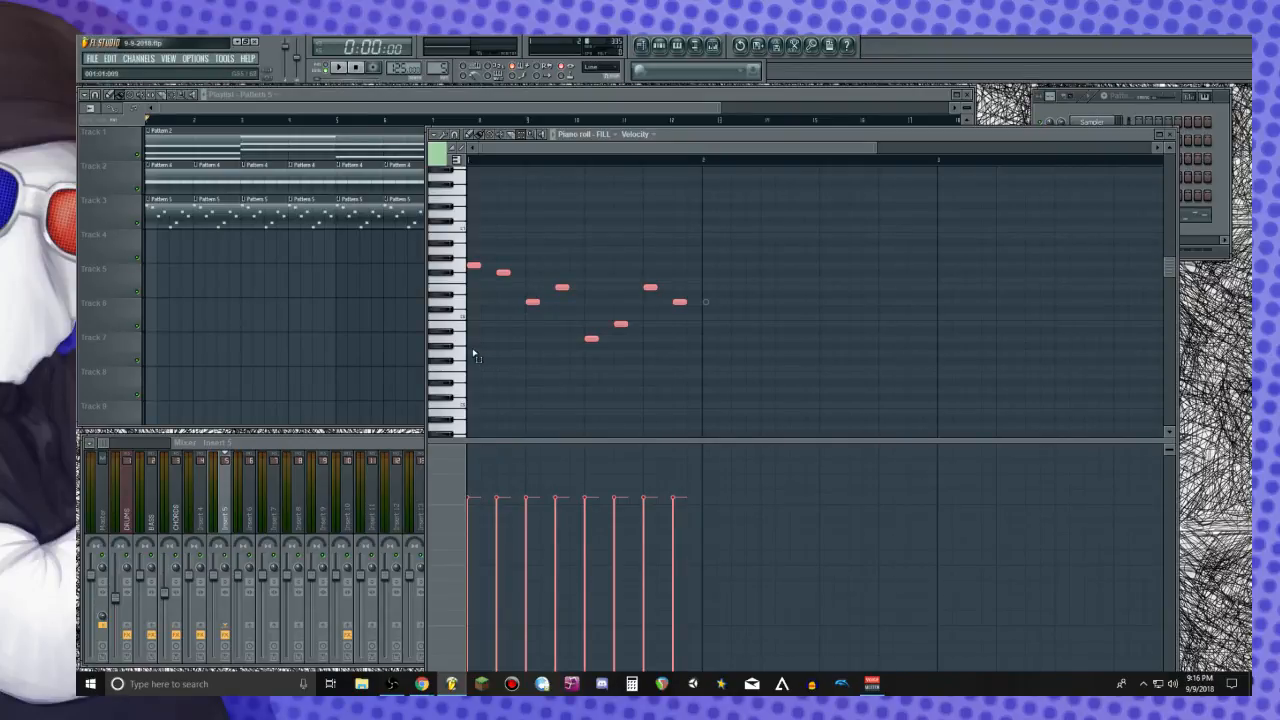
pyautogui.hotkey('ctrl', 'b')
pyautogui.hotkey('shift', 'Right')
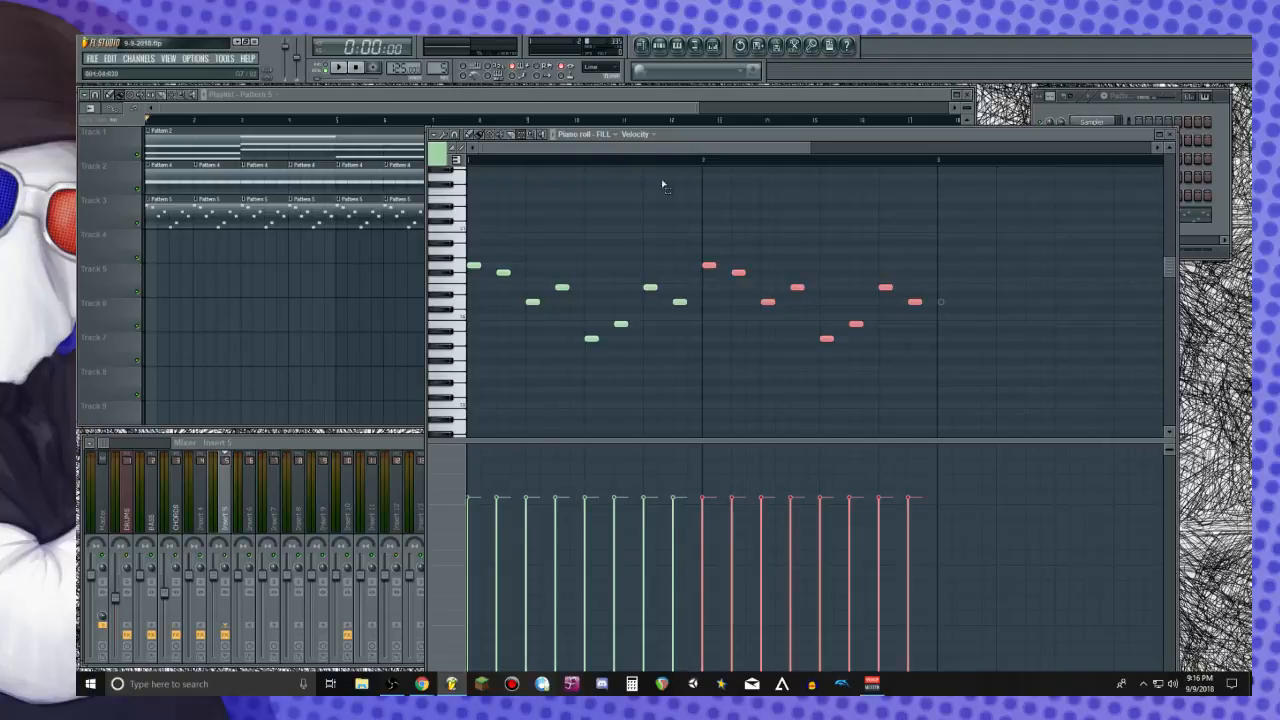
# Duplicate the eight-note FILL phrase into bar 3, deselect the notes and listen to the pattern
pyautogui.moveTo(638, 147); pyautogui.dragTo(852, 160)
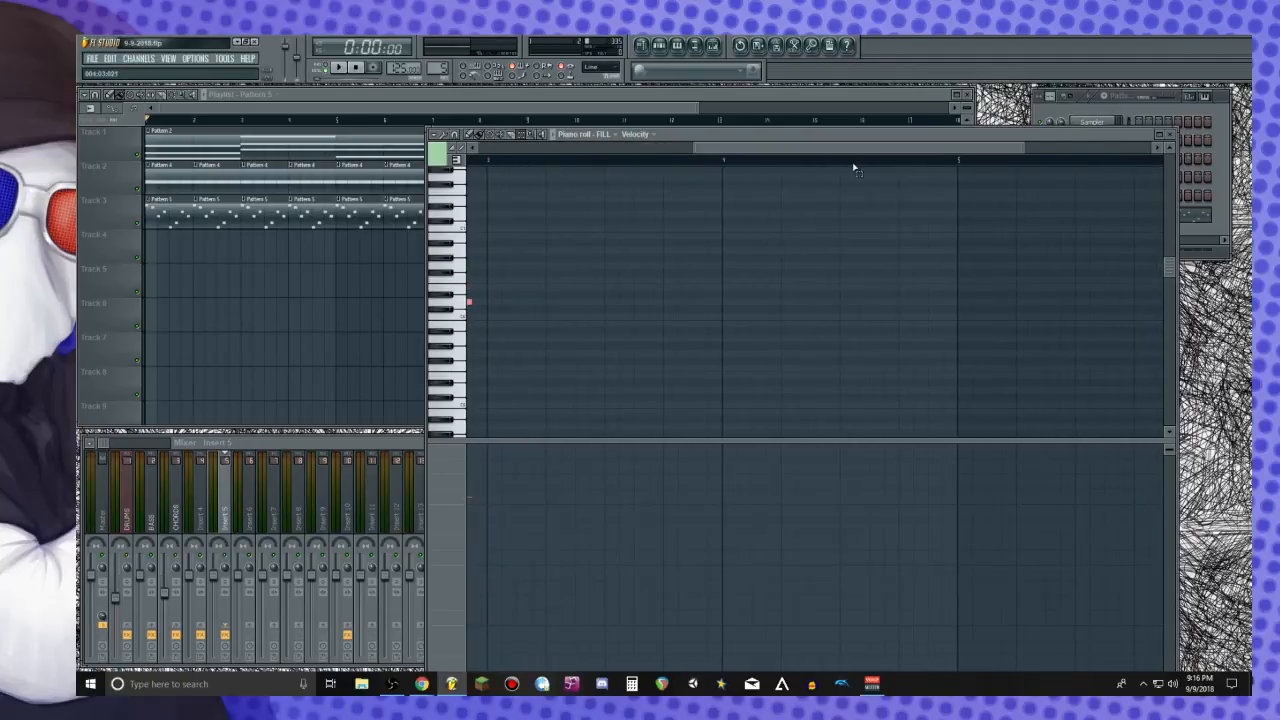
pyautogui.hotkey('ctrl', 'b')
pyautogui.hotkey('shift', 'Right')
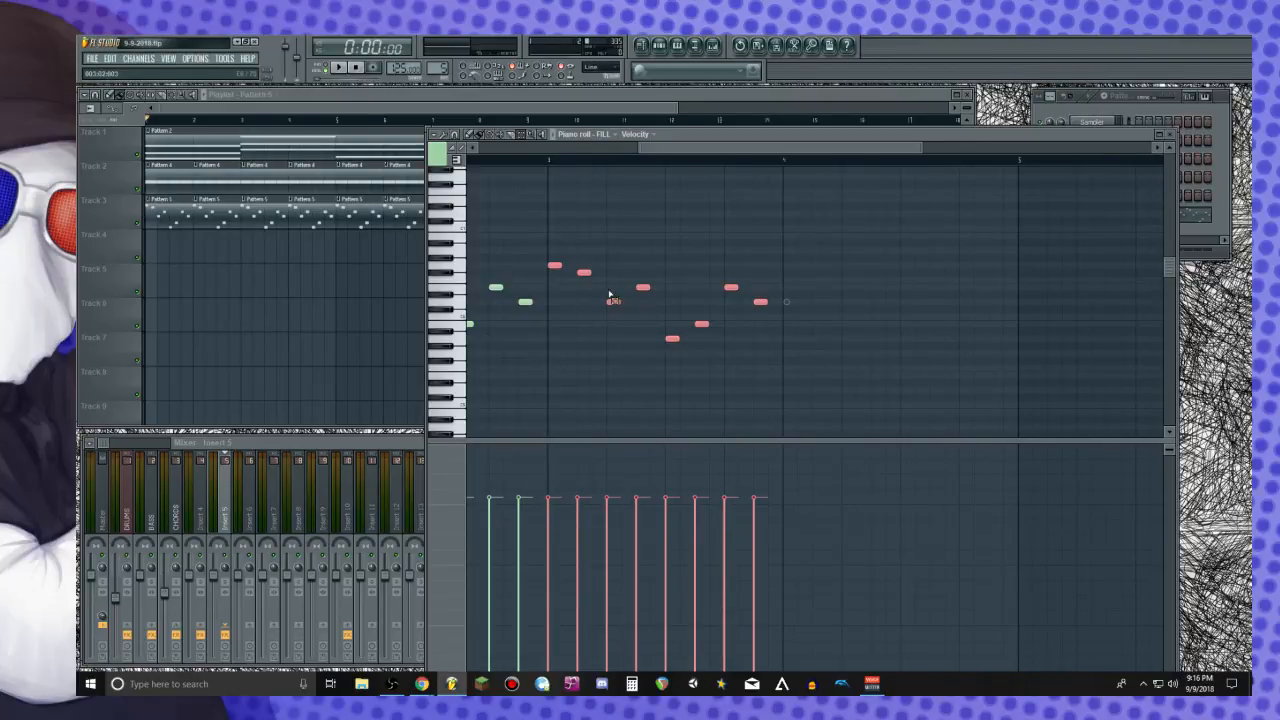
pyautogui.click(659, 234)
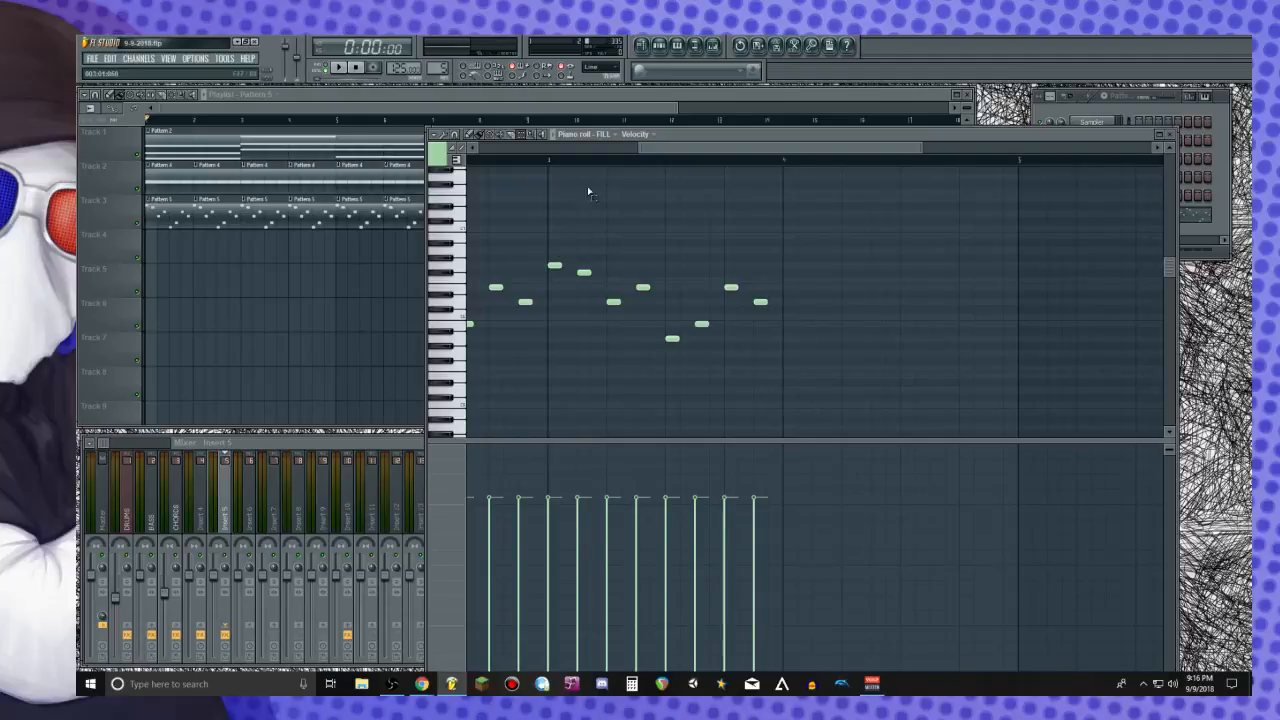
pyautogui.press('space')
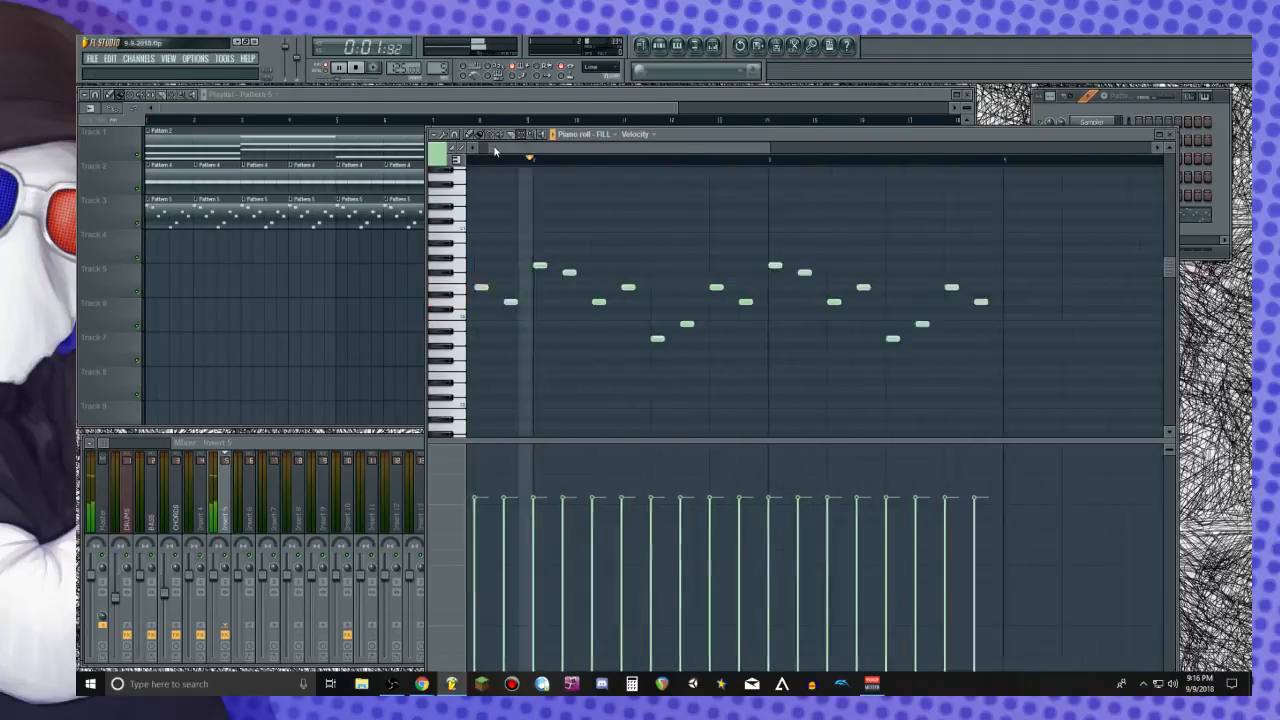
pyautogui.press('space')
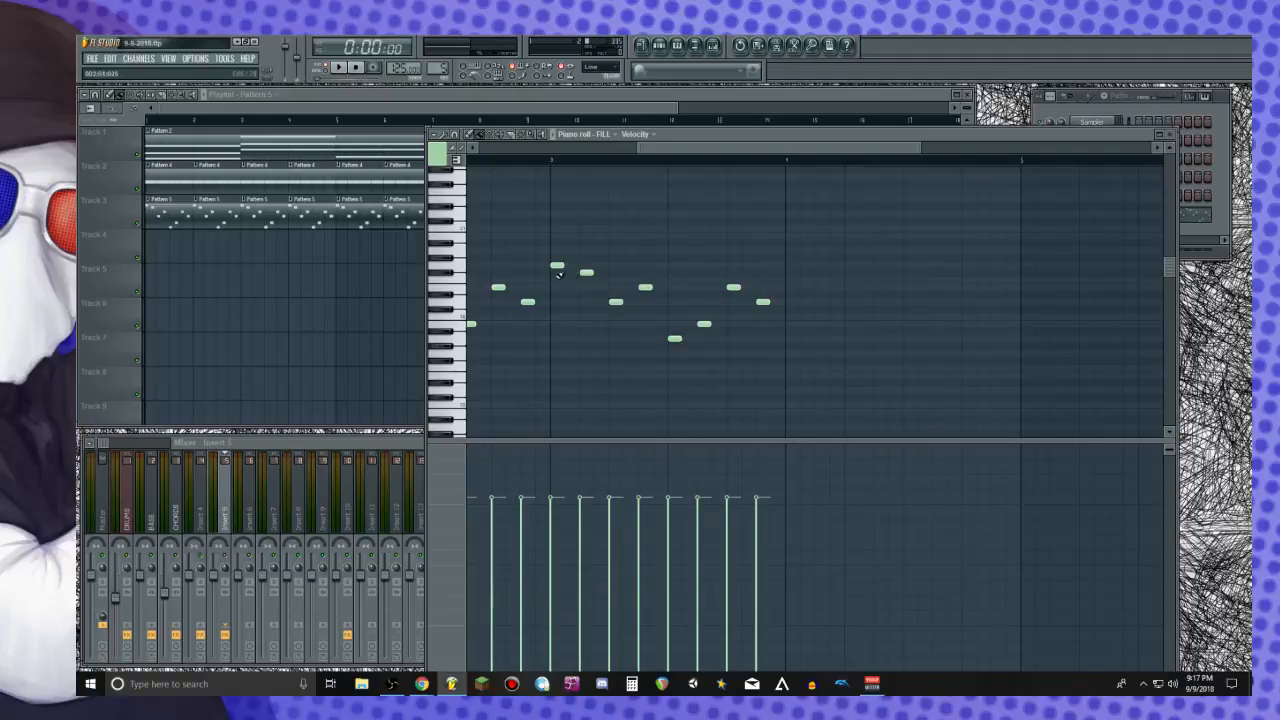
# Place the first five notes of a melody variation in bar 4 at eighth-note spacing, starting two semitones above bar 3's first note
pyautogui.click(788, 251)
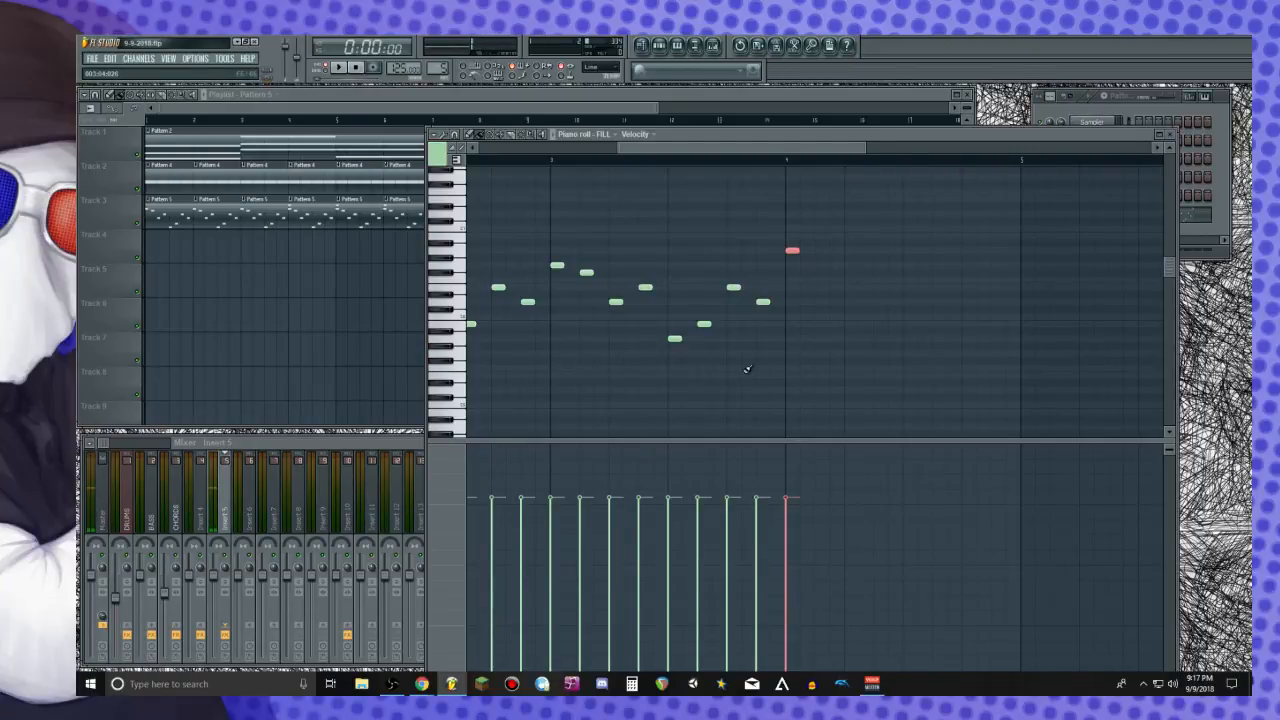
pyautogui.click(806, 273)
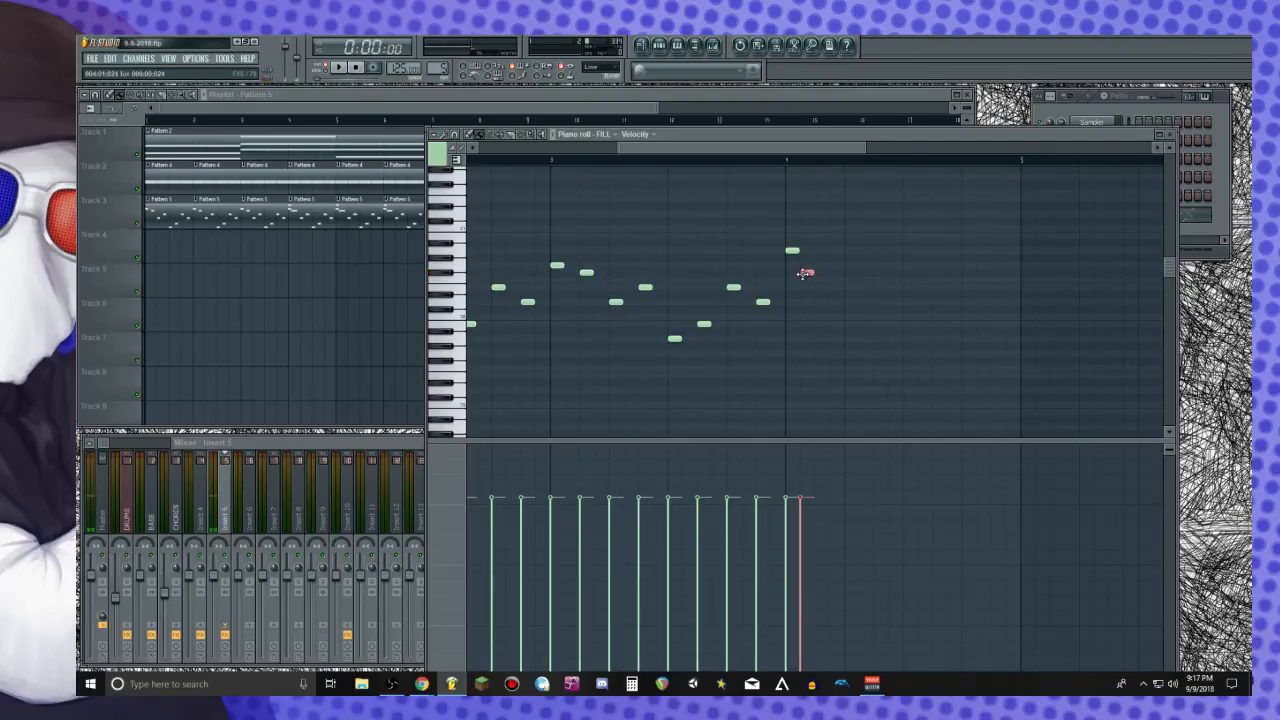
pyautogui.moveTo(806, 273); pyautogui.dragTo(816, 272)
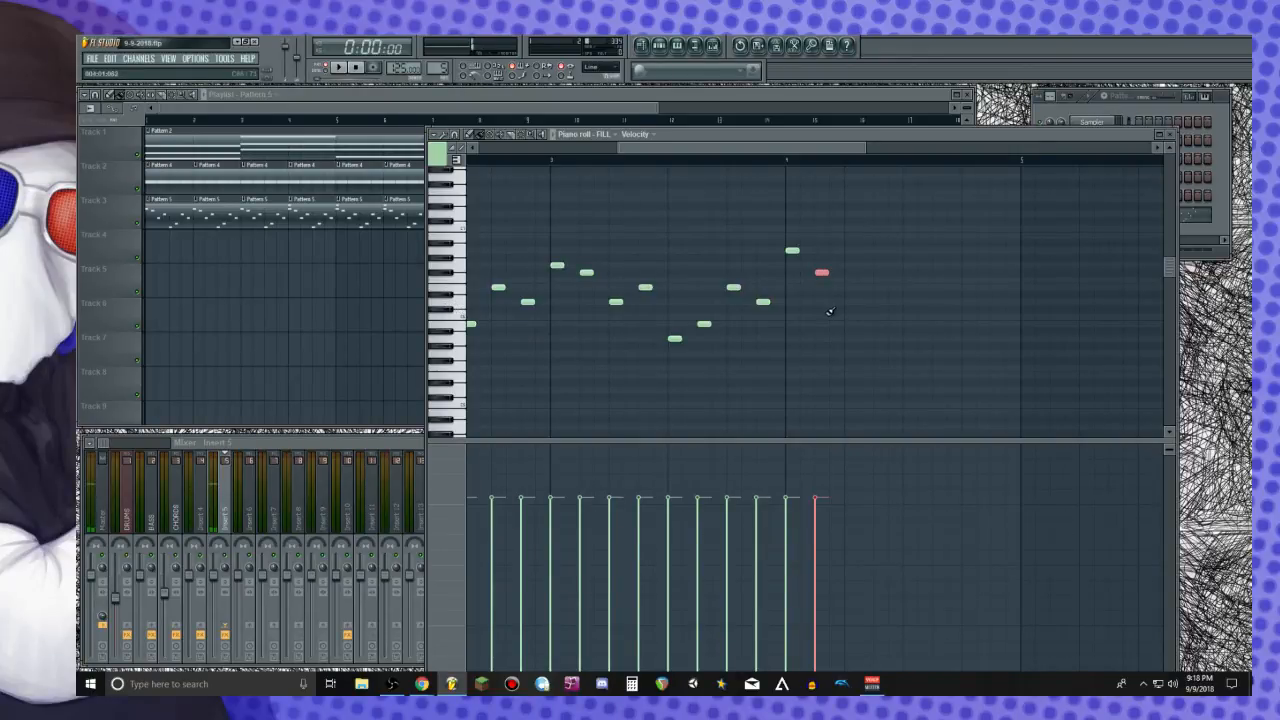
pyautogui.click(847, 301)
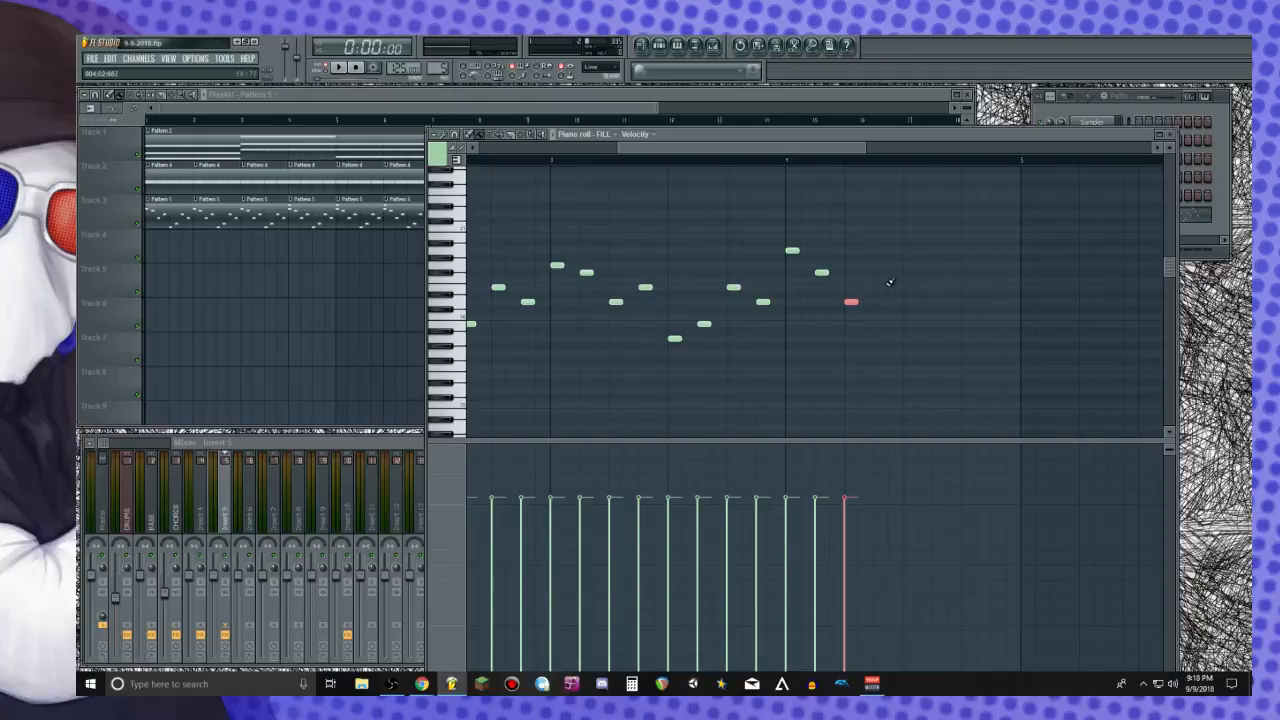
pyautogui.click(881, 287)
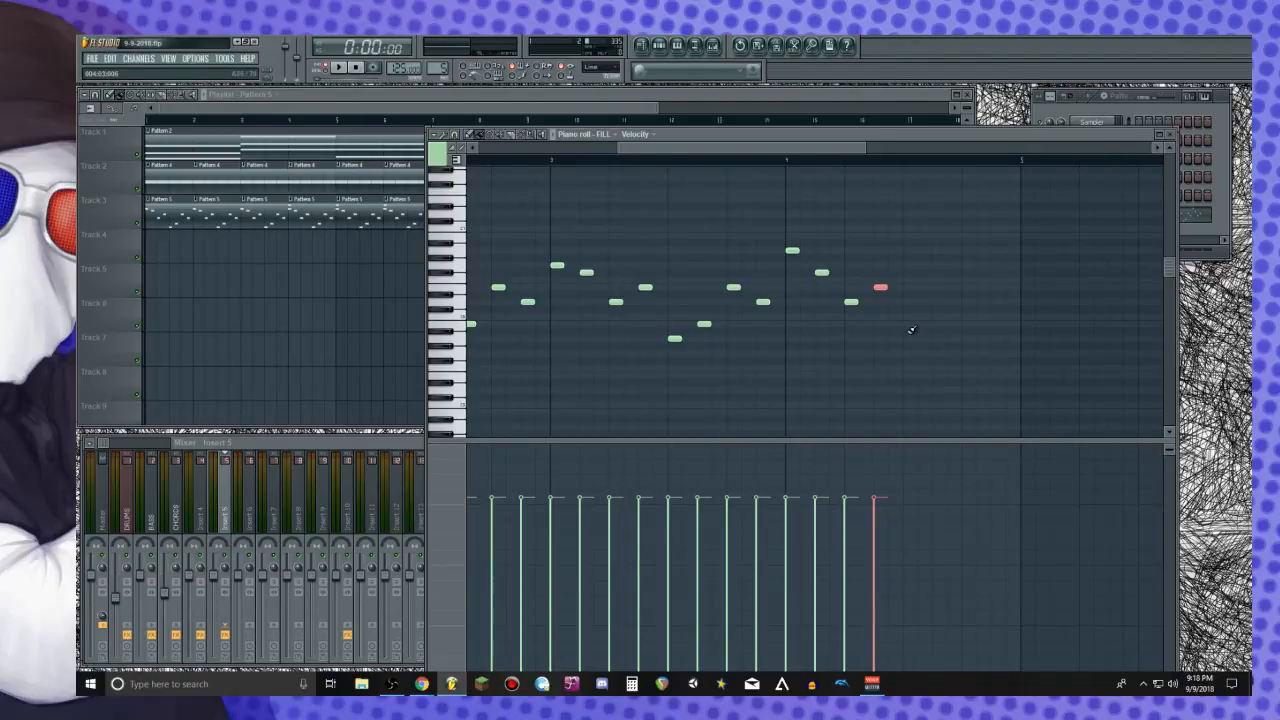
pyautogui.click(910, 323)
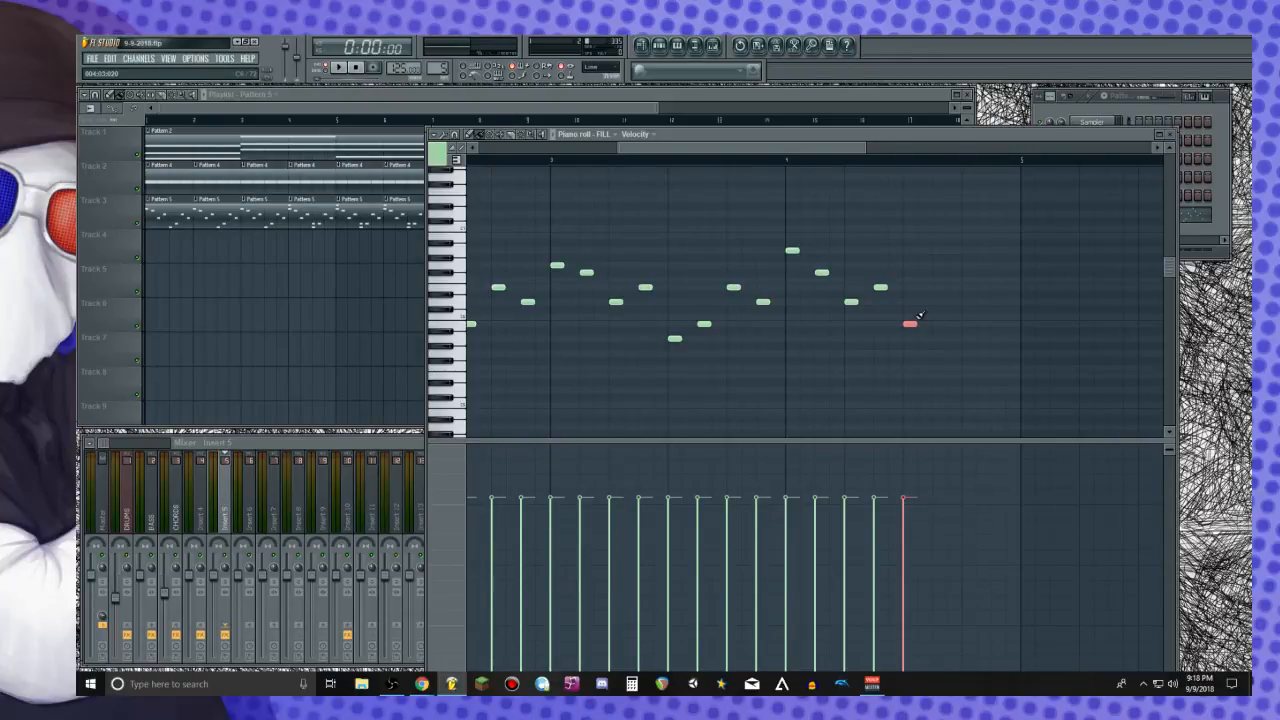
# Complete the bar 4 variation with three more eighth-spaced notes, listen to it and lower its last note by three semitones
pyautogui.click(455, 304)
pyautogui.click(941, 303)
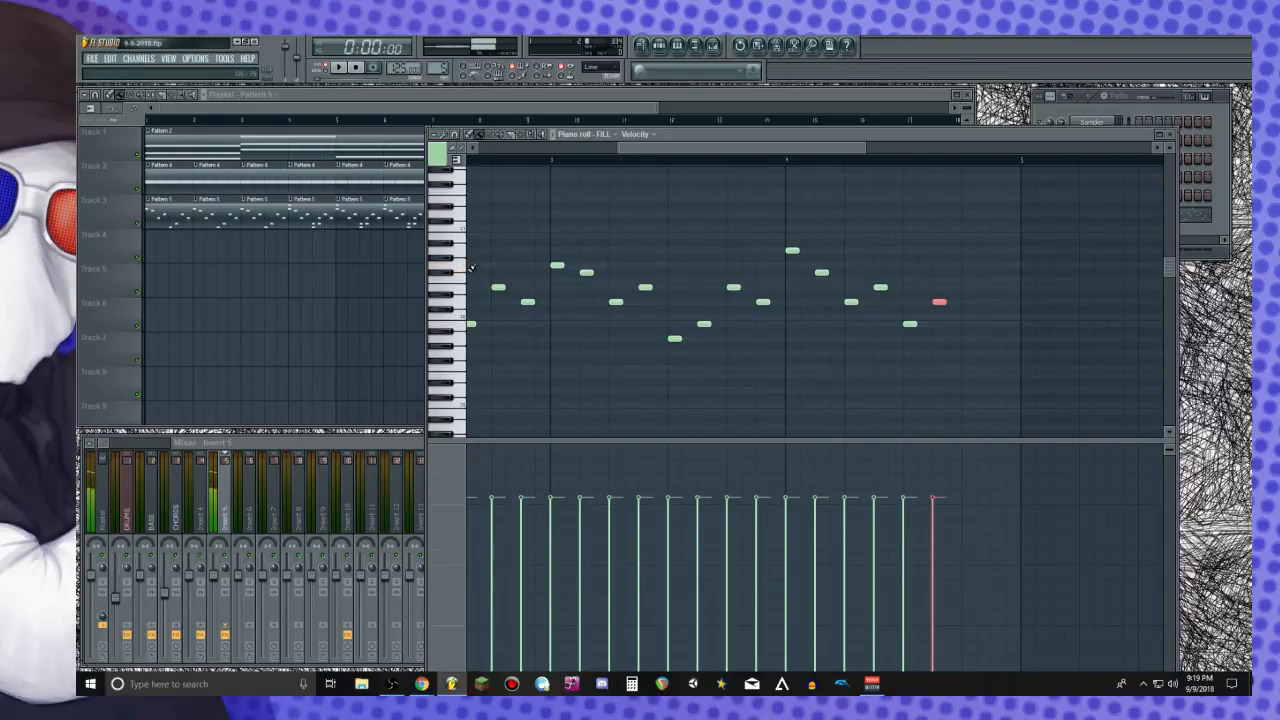
pyautogui.click(966, 266)
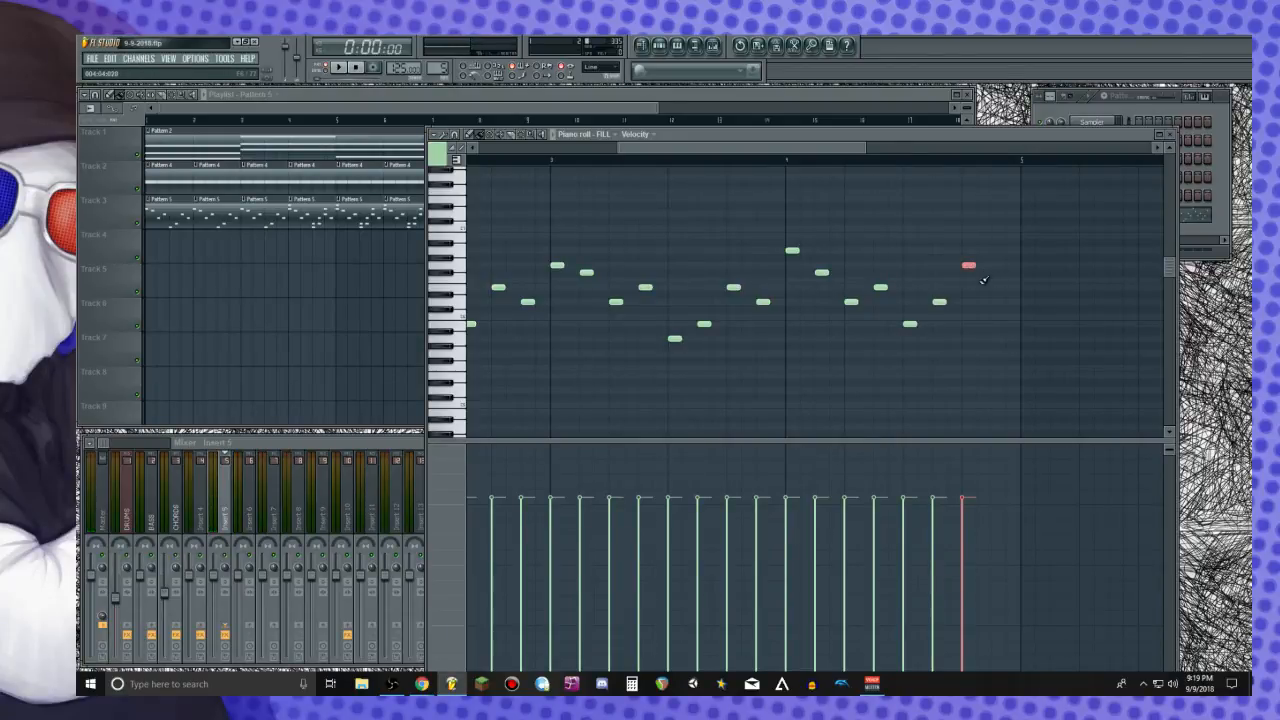
pyautogui.click(994, 281)
pyautogui.press('space')
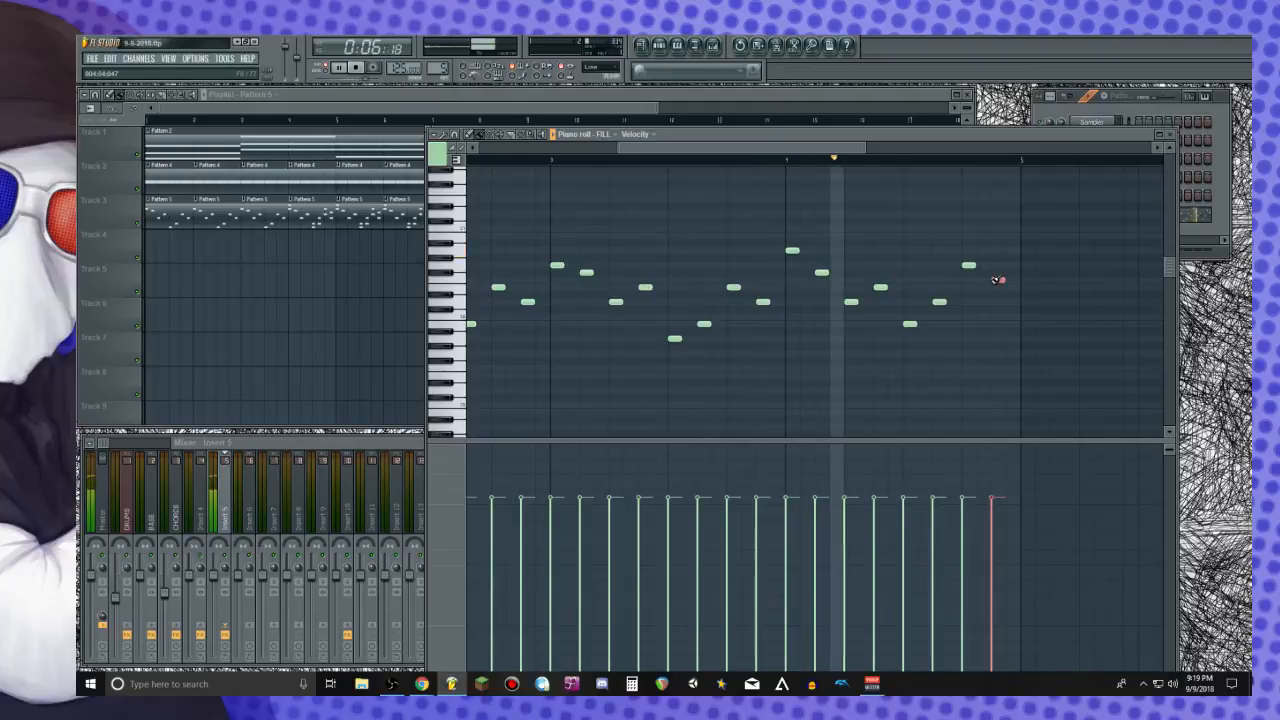
pyautogui.press('space')
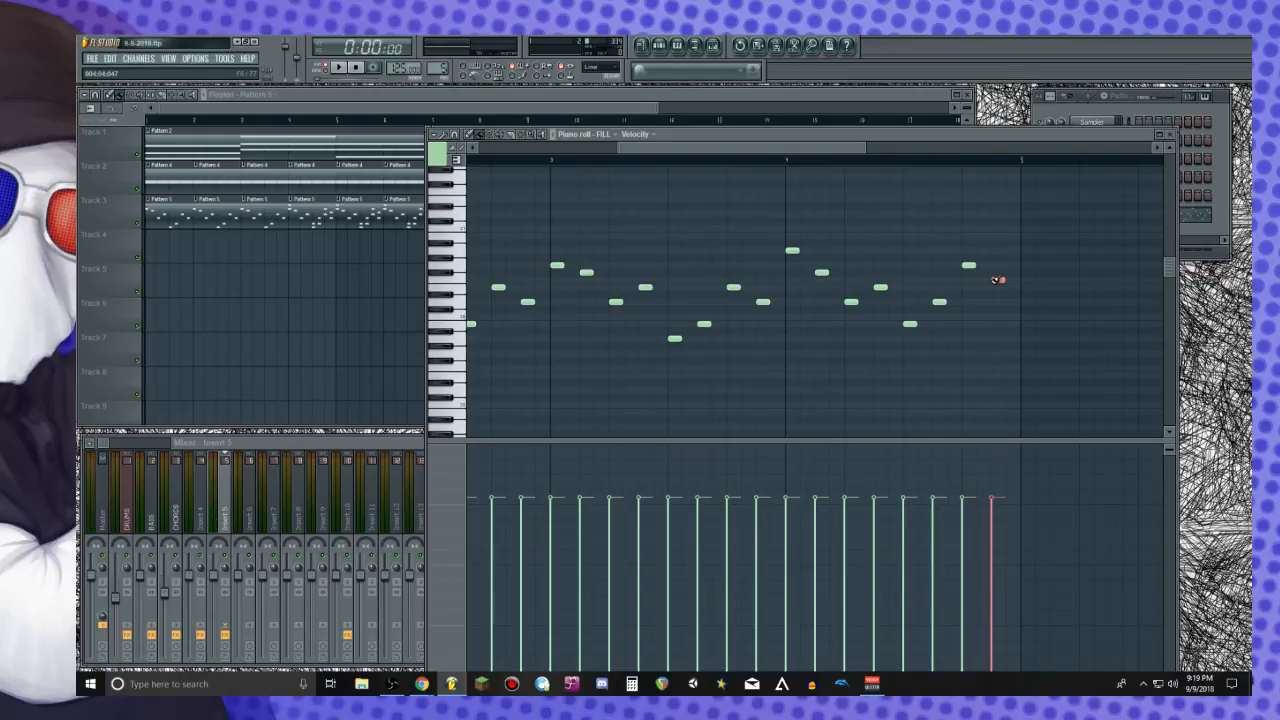
pyautogui.moveTo(1001, 288); pyautogui.dragTo(990, 307)
# Delete the eight repeated melody notes in bar 3
pyautogui.moveTo(569, 222); pyautogui.dragTo(541, 300)
pyautogui.scroll(-3, 600, 277)
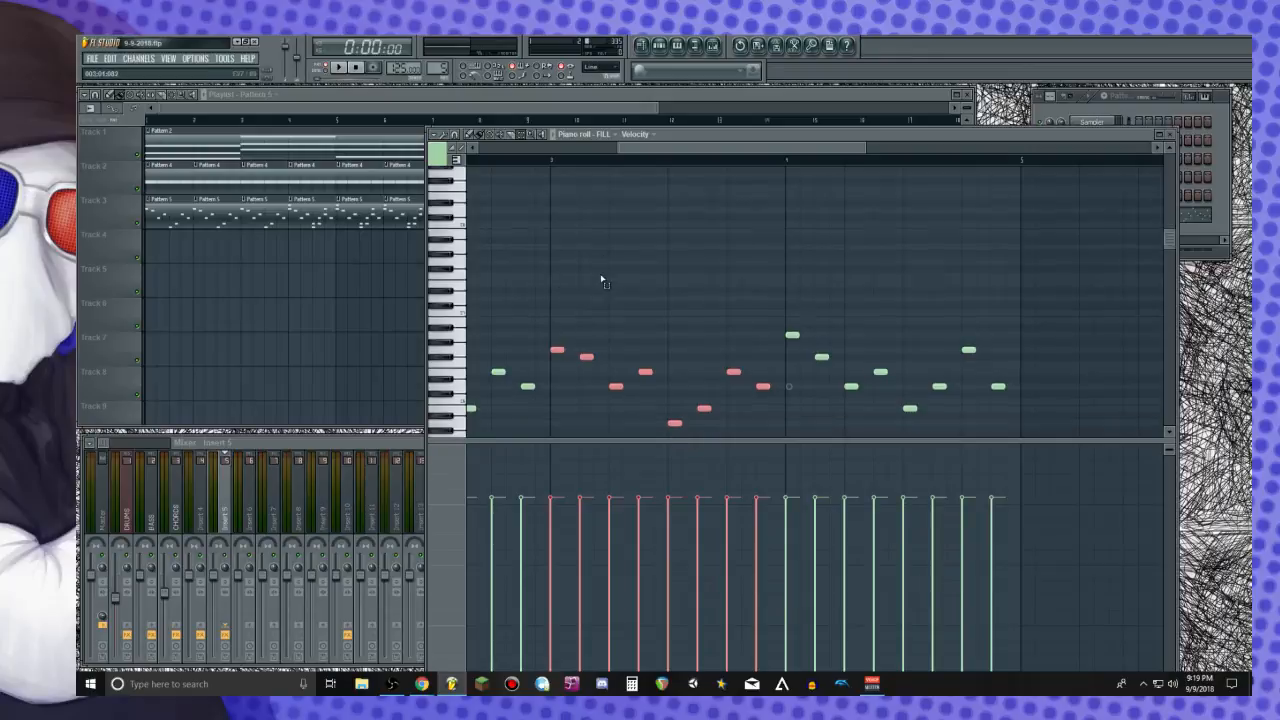
pyautogui.press('Delete')
# Move the eight variation notes from bar 4 back one bar into bar 3 and listen to the pattern
pyautogui.moveTo(757, 234); pyautogui.dragTo(1024, 440)
pyautogui.hotkey('shift', 'Left')
pyautogui.hotkey('shift', 'Left')
pyautogui.hotkey('shift', 'Left')
pyautogui.hotkey('shift', 'Left')
pyautogui.hotkey('shift', 'Left')
pyautogui.hotkey('shift', 'Left')
pyautogui.hotkey('shift', 'Left')
pyautogui.hotkey('shift', 'Left')
pyautogui.hotkey('shift', 'Left')
pyautogui.hotkey('shift', 'Left')
pyautogui.hotkey('shift', 'Left')
pyautogui.hotkey('shift', 'Left')
pyautogui.hotkey('shift', 'Left')
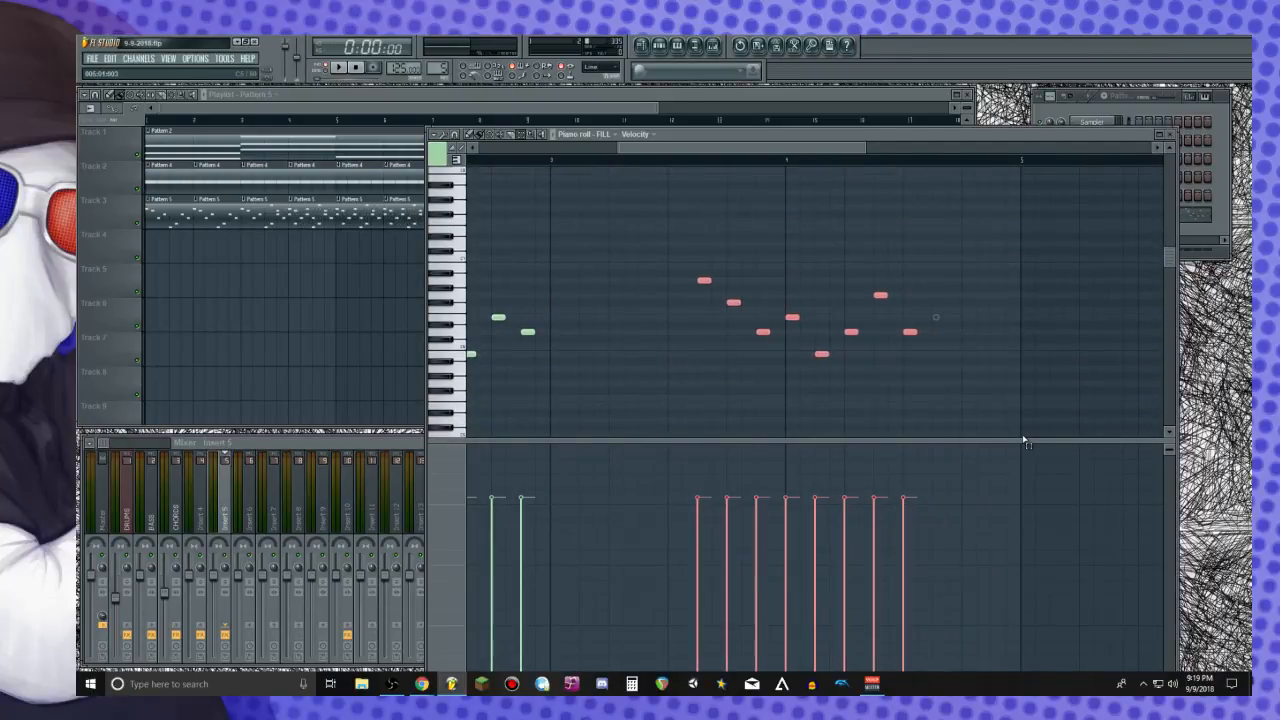
pyautogui.hotkey('shift', 'Left')
pyautogui.hotkey('shift', 'Left')
pyautogui.hotkey('shift', 'Left')
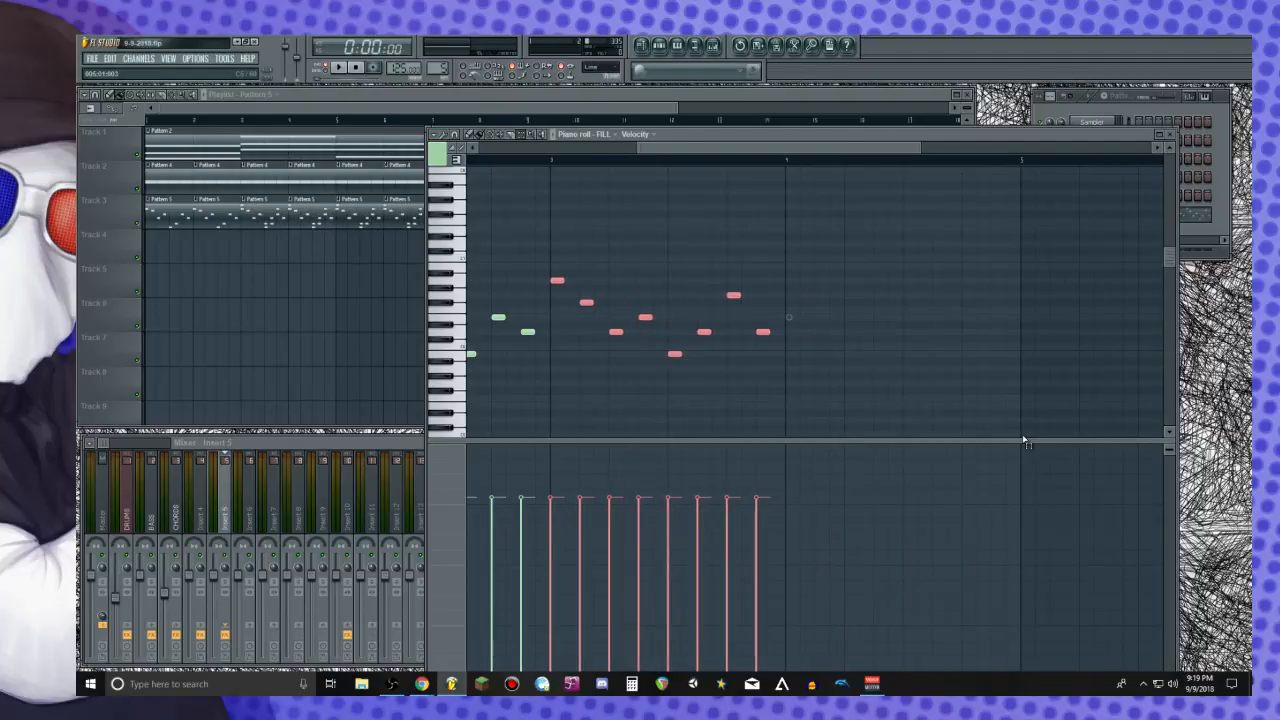
pyautogui.press('space')
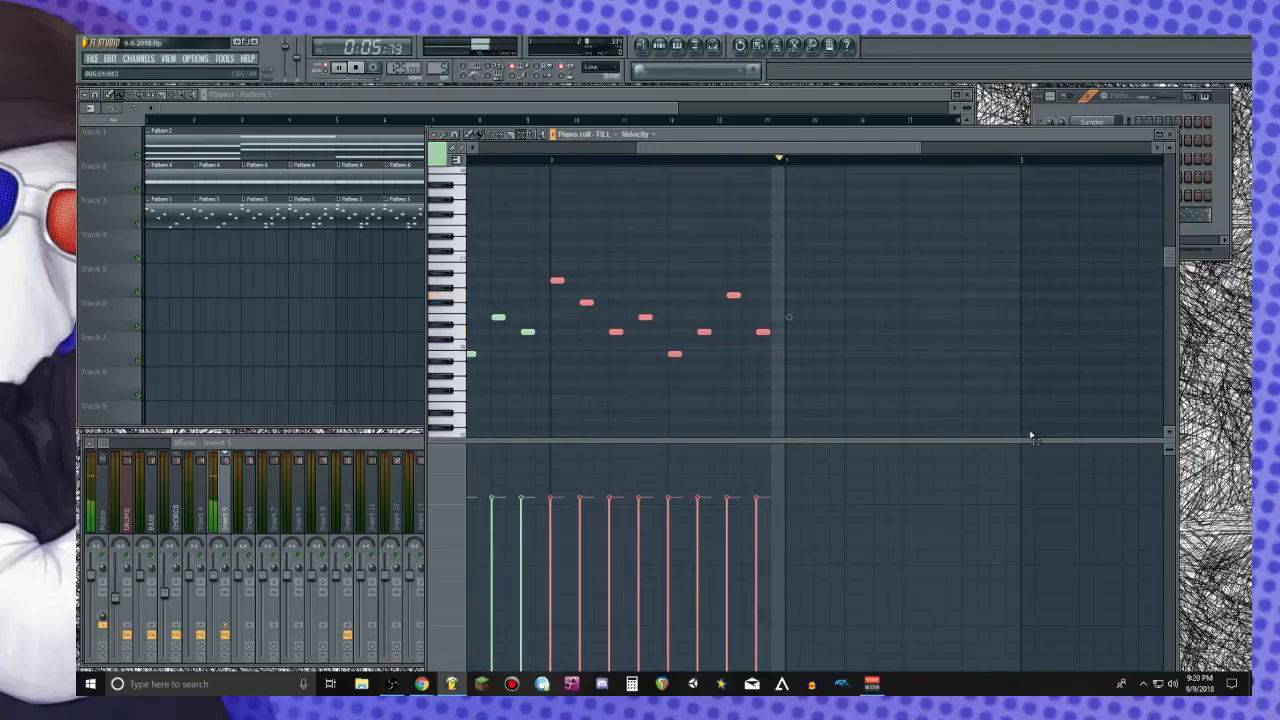
pyautogui.press('space')
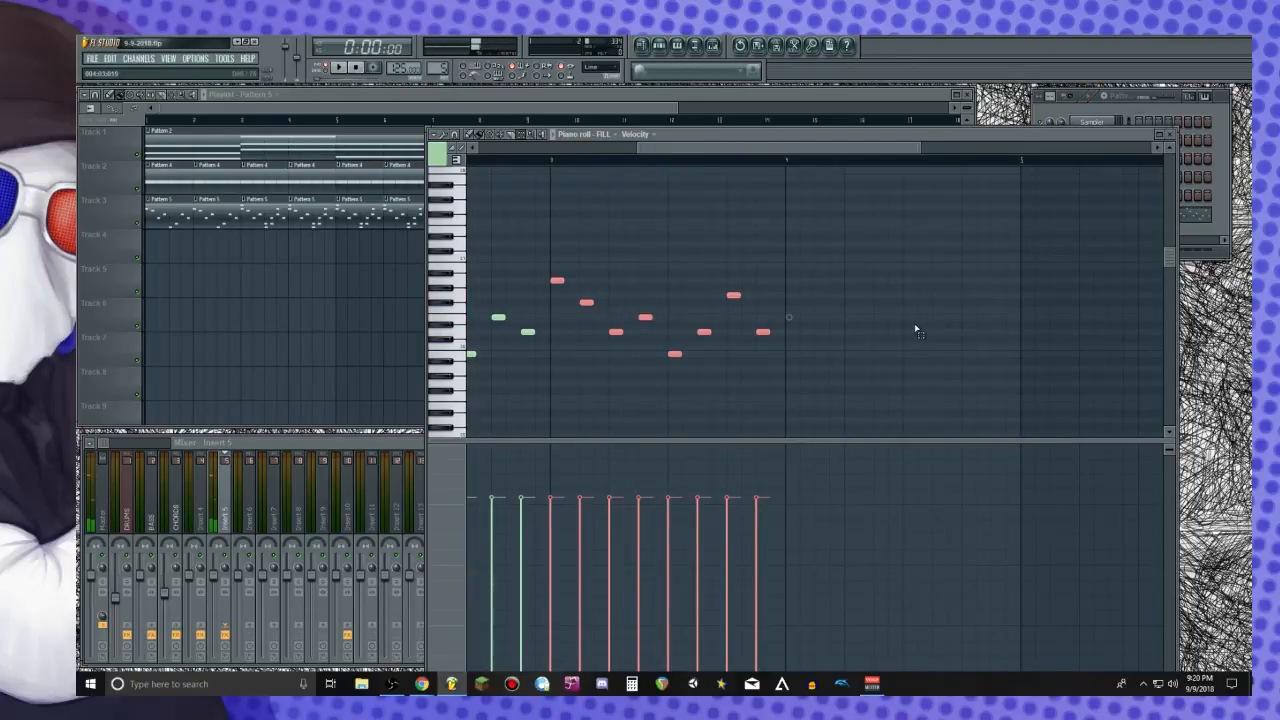
# Duplicate the bar 3 variation into bar 4, deselect the notes and listen to the four-bar FILL melody
pyautogui.hotkey('ctrl', 'b')
pyautogui.hotkey('shift', 'Right')
pyautogui.press('space')
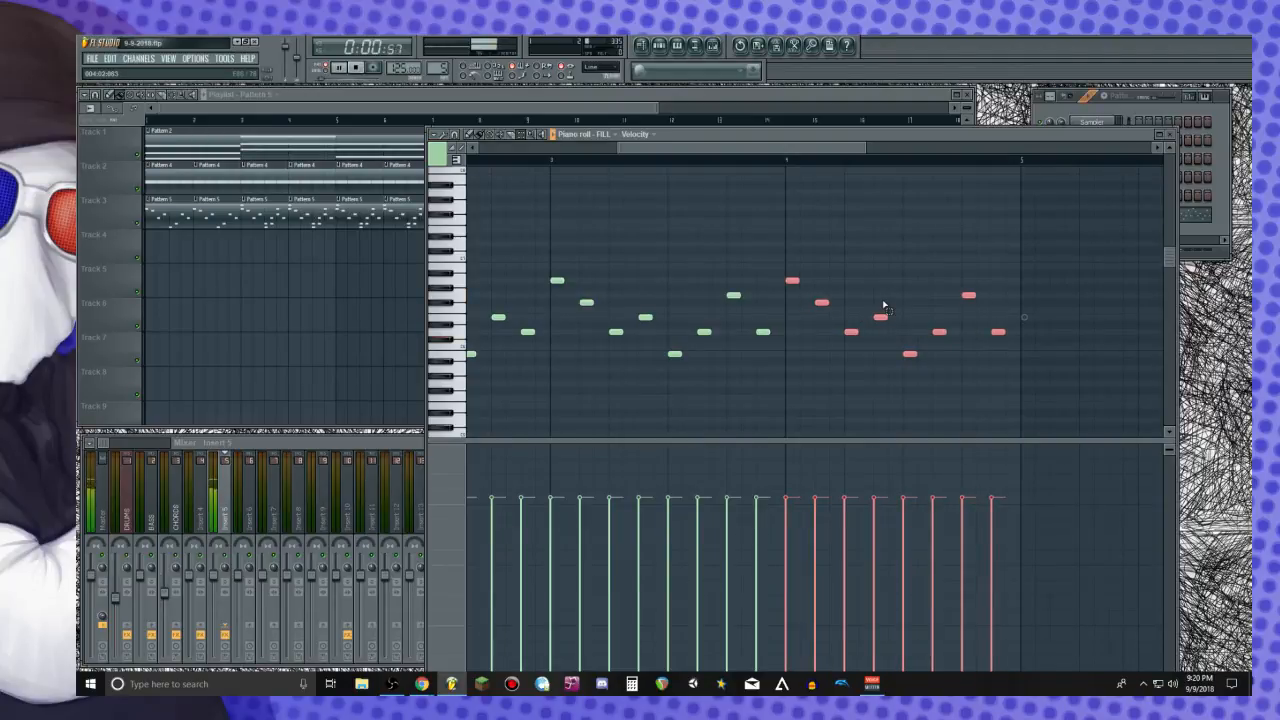
pyautogui.click(890, 293)
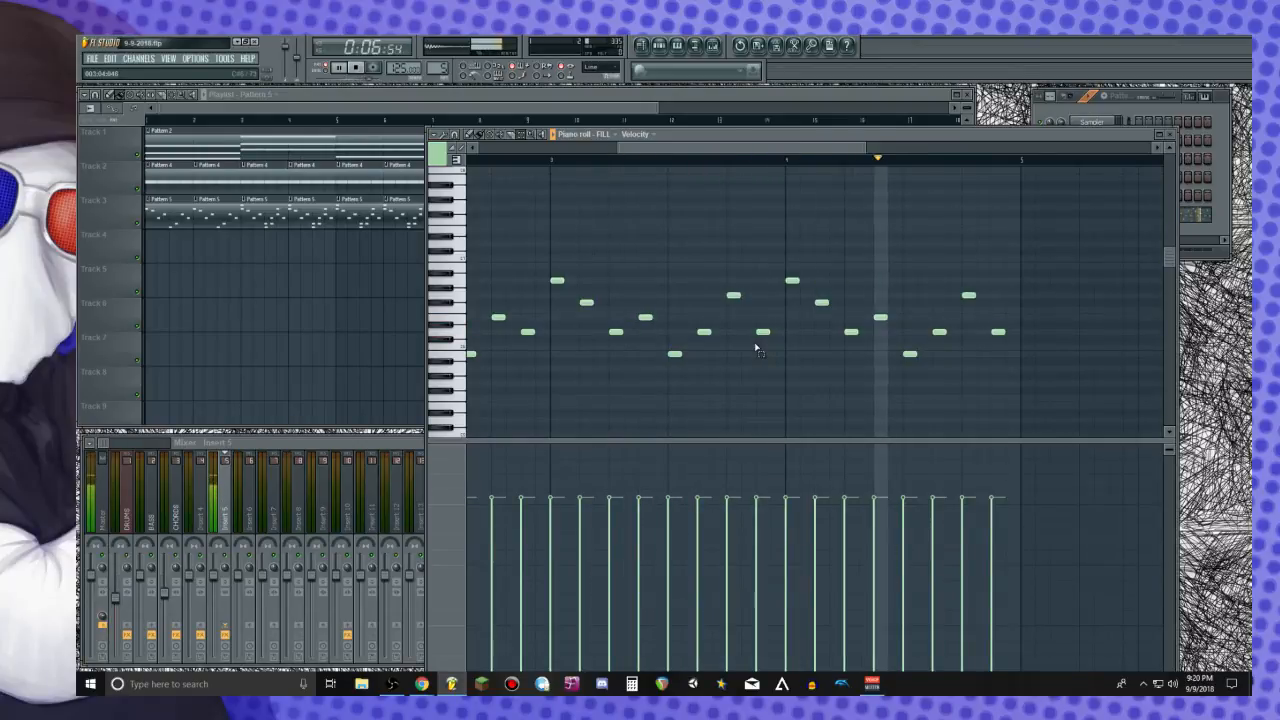
pyautogui.press('space')
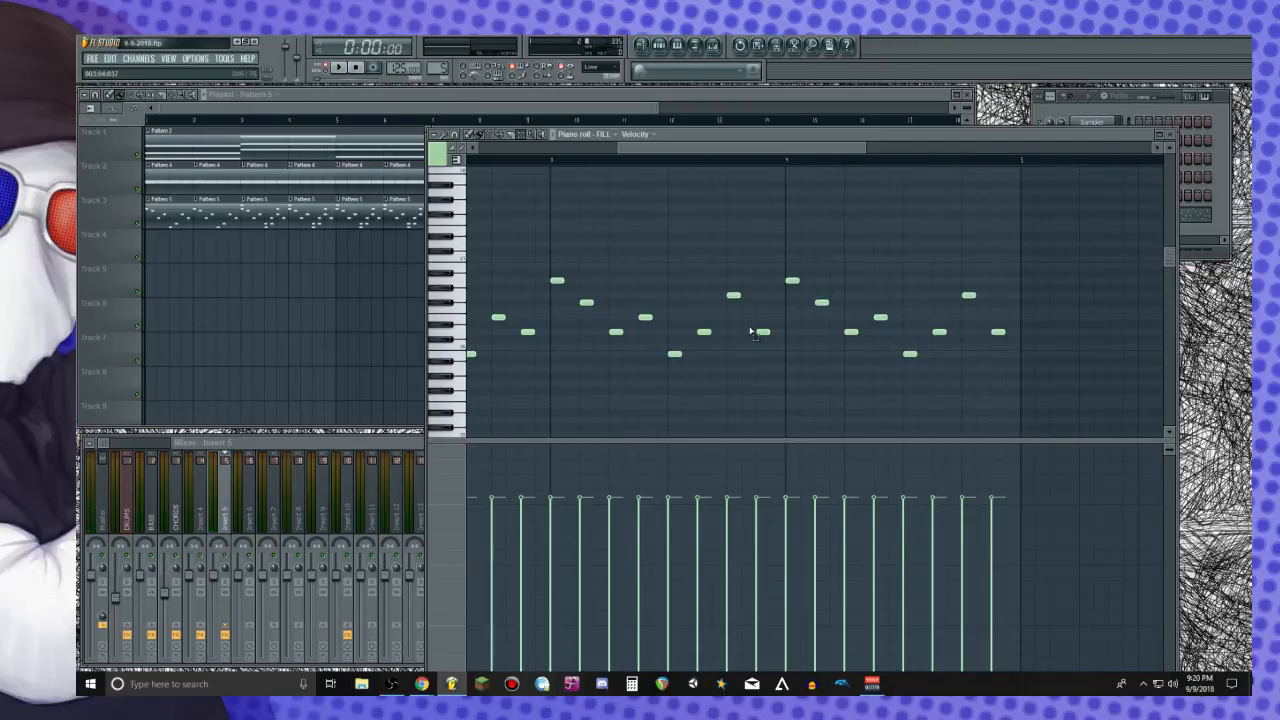
# Remove all the Pattern 4 clips from Track 2 of the playlist
pyautogui.click(212, 160)
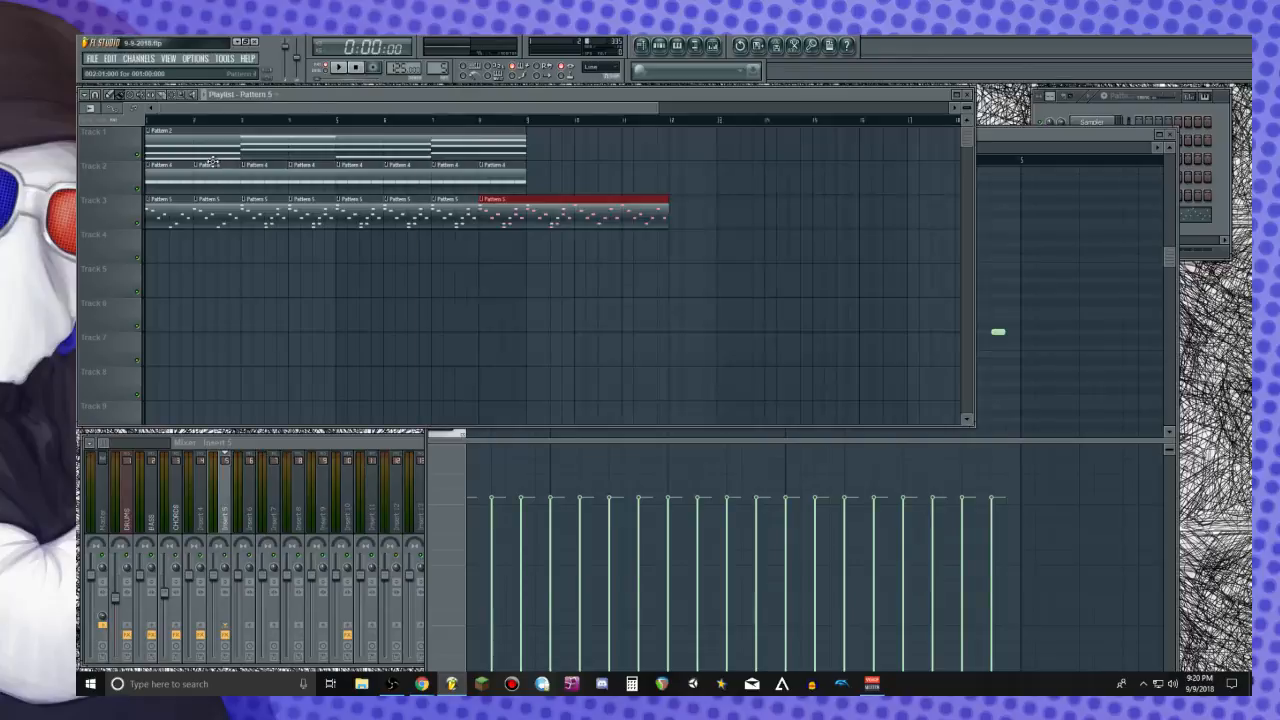
pyautogui.click(178, 180)
pyautogui.rightClick(181, 179)
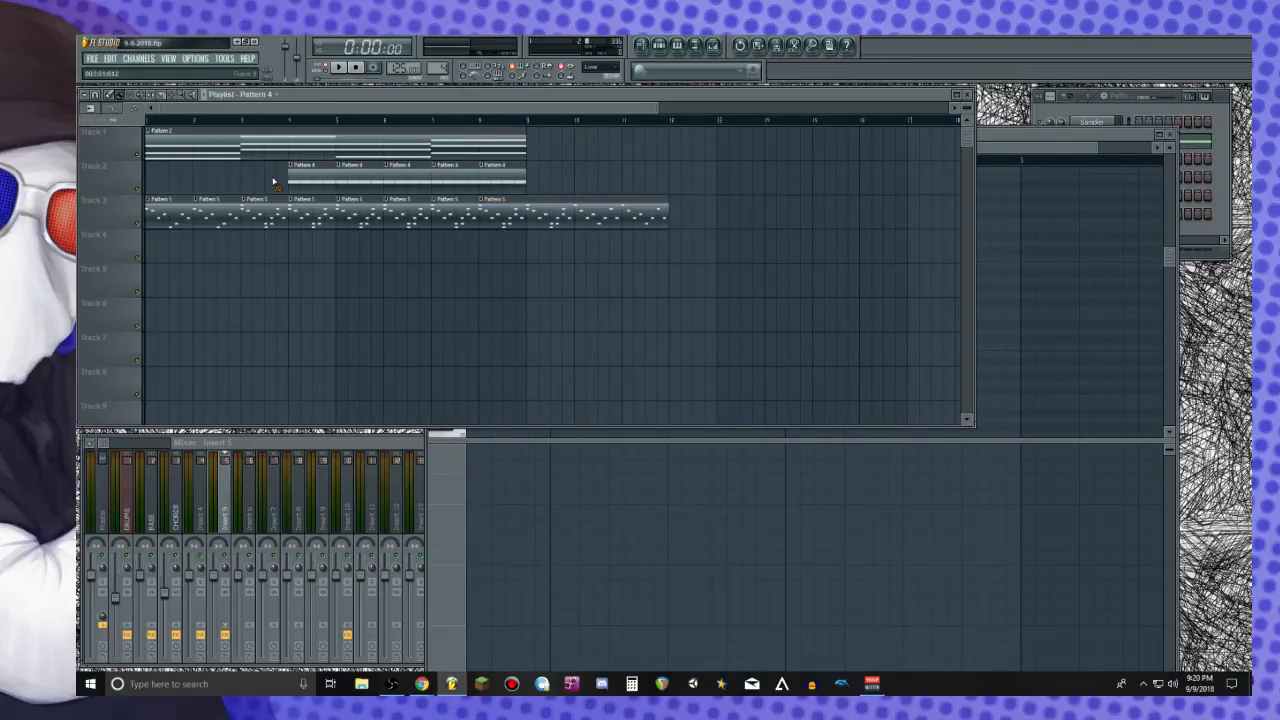
pyautogui.rightClick(311, 181)
pyautogui.rightClick(359, 181)
pyautogui.rightClick(407, 182)
pyautogui.rightClick(455, 183)
pyautogui.rightClick(503, 183)
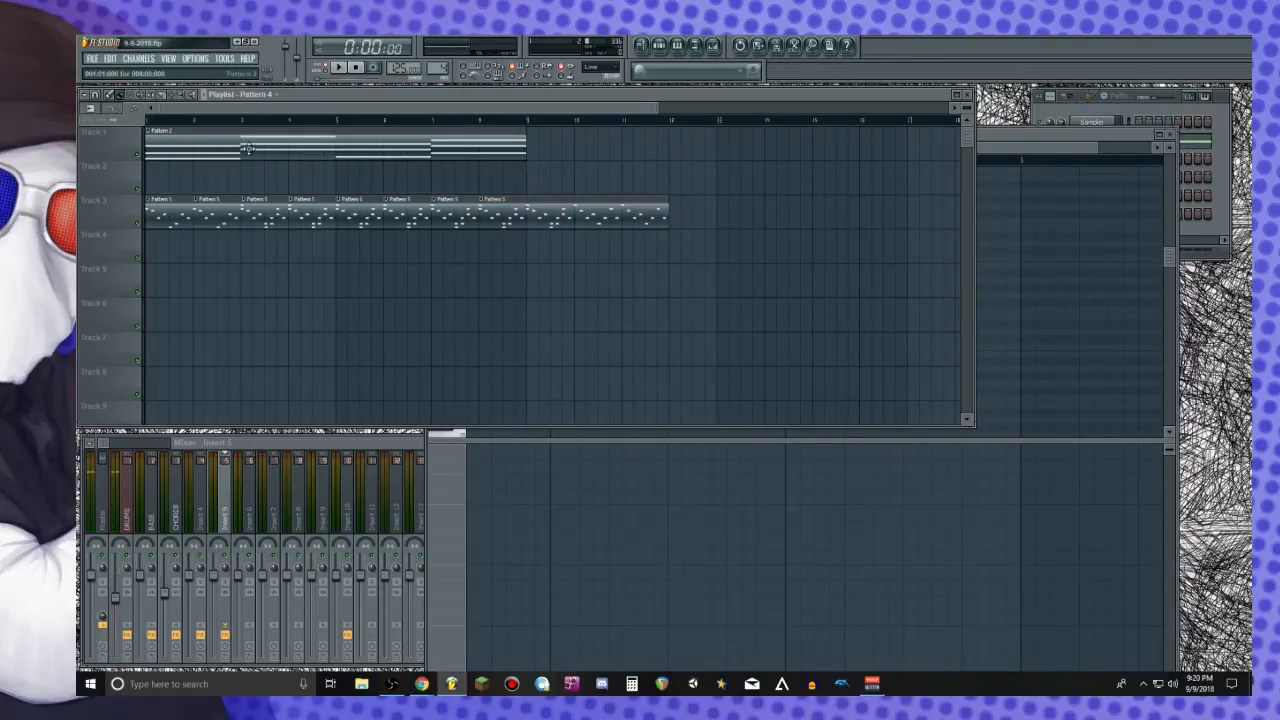
# Play the arrangement from the start and move the Pattern 2 chord clip on Track 1 to begin at bar 5
pyautogui.click(149, 121)
pyautogui.press('space')
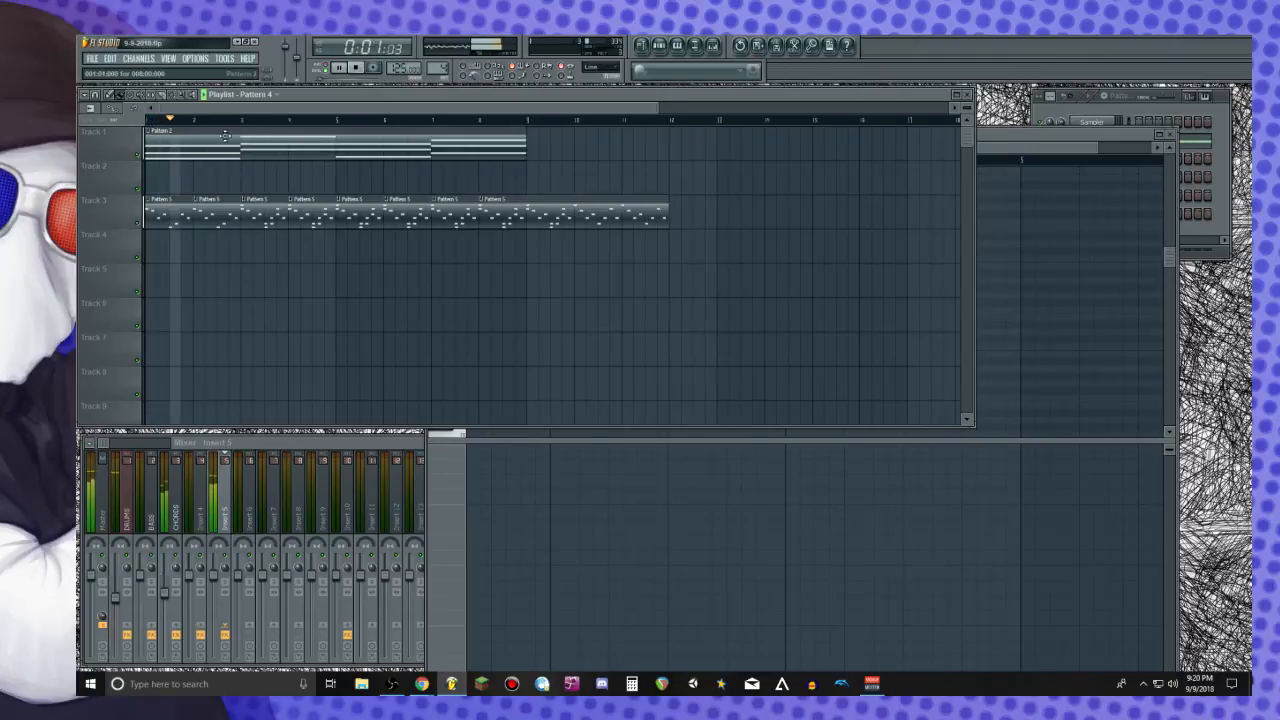
pyautogui.moveTo(212, 151); pyautogui.dragTo(383, 143)
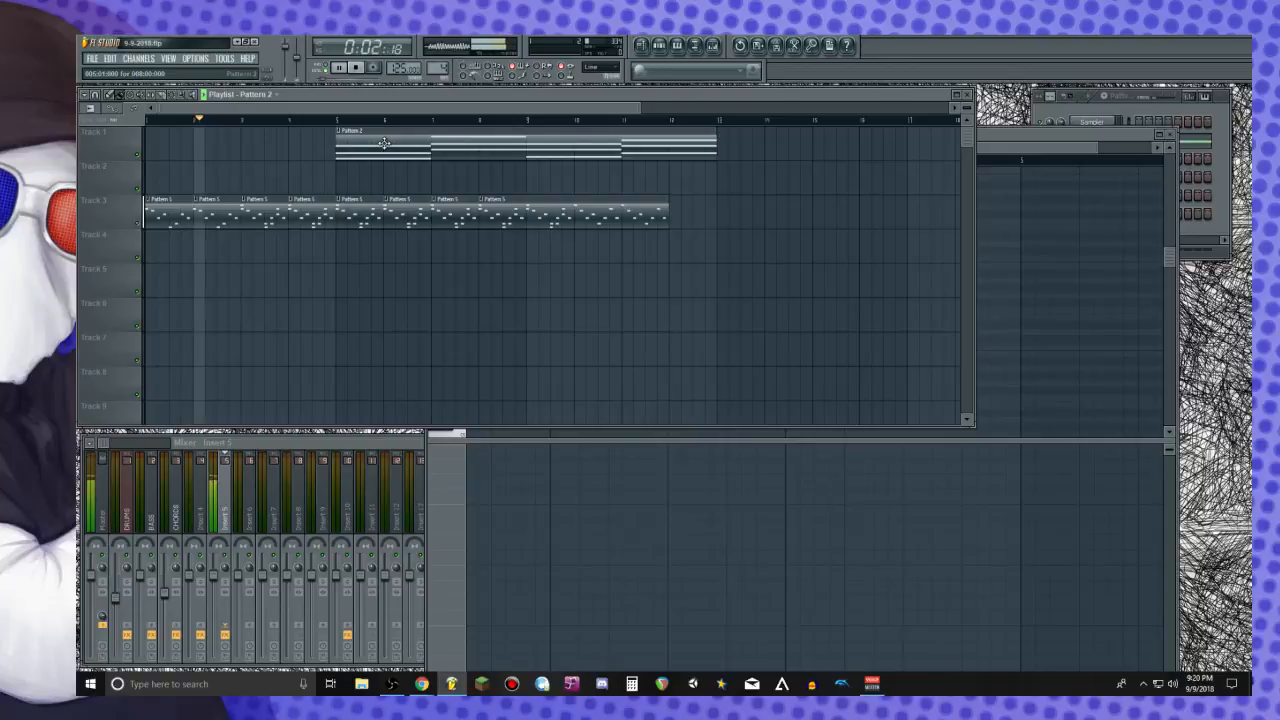
pyautogui.press('space')
# Remove the overlapping Pattern 5 clips on Track 3, keeping only the four-bar clips starting at bars 1 and 5
pyautogui.rightClick(220, 210)
pyautogui.rightClick(266, 211)
pyautogui.rightClick(323, 210)
pyautogui.rightClick(393, 211)
pyautogui.rightClick(620, 211)
pyautogui.rightClick(571, 211)
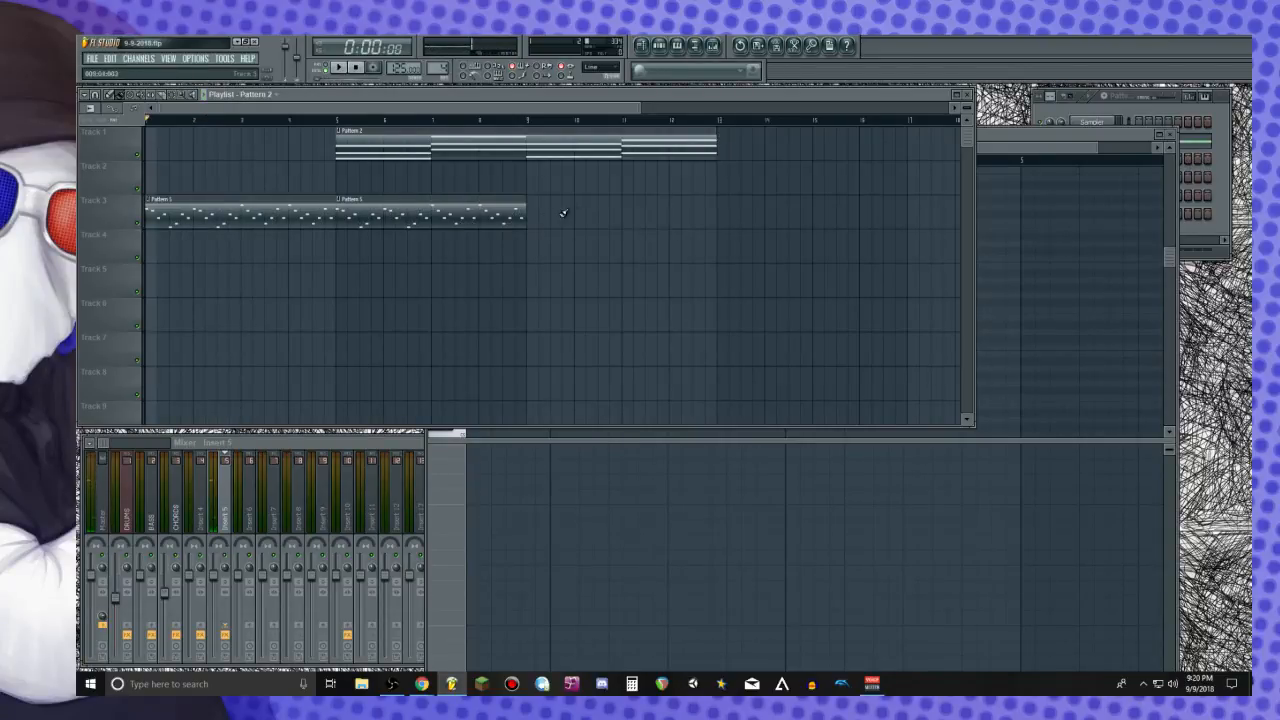
# Play the arrangement and shorten the Pattern 2 clip on Track 1 to four bars, ending at bar 9
pyautogui.press('space')
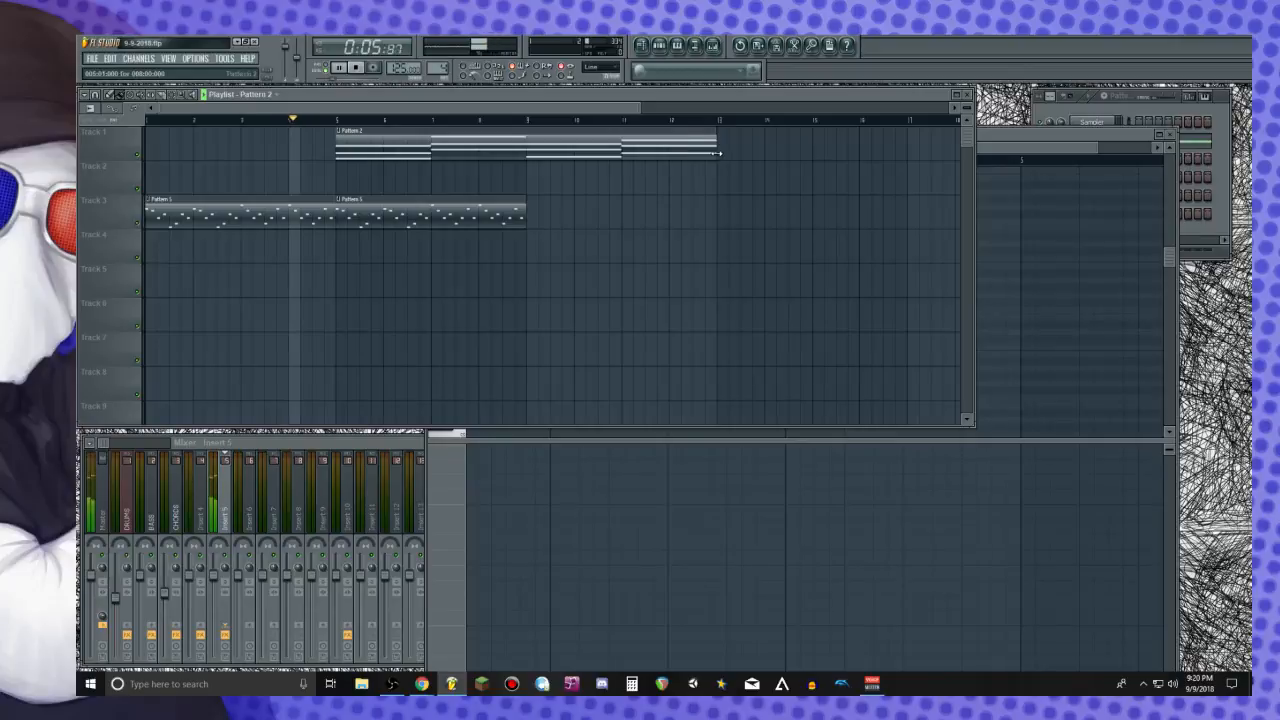
pyautogui.rightClick(680, 152)
pyautogui.rightClick(575, 152)
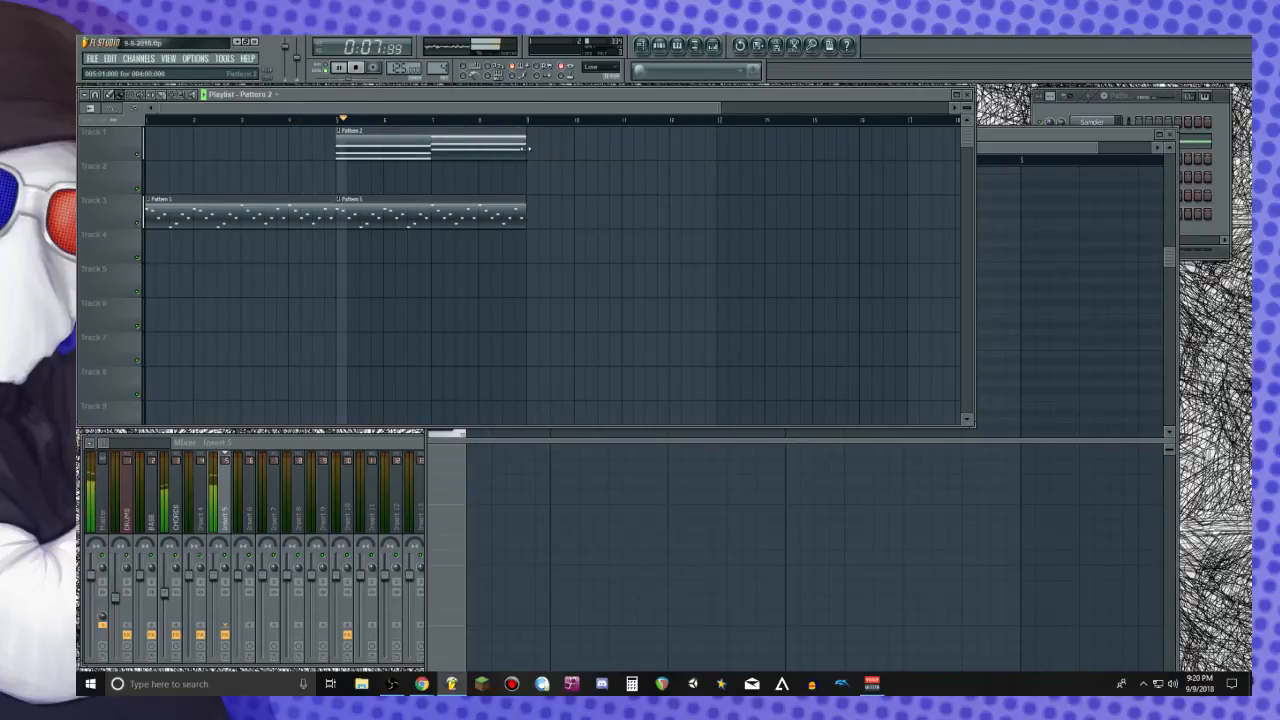
# Copy the Pattern 2 clip on Track 1 and the Pattern 5 clip on Track 3 to bar 9, and stop playback
pyautogui.moveTo(499, 154); pyautogui.dragTo(690, 154)
pyautogui.click(538, 212)
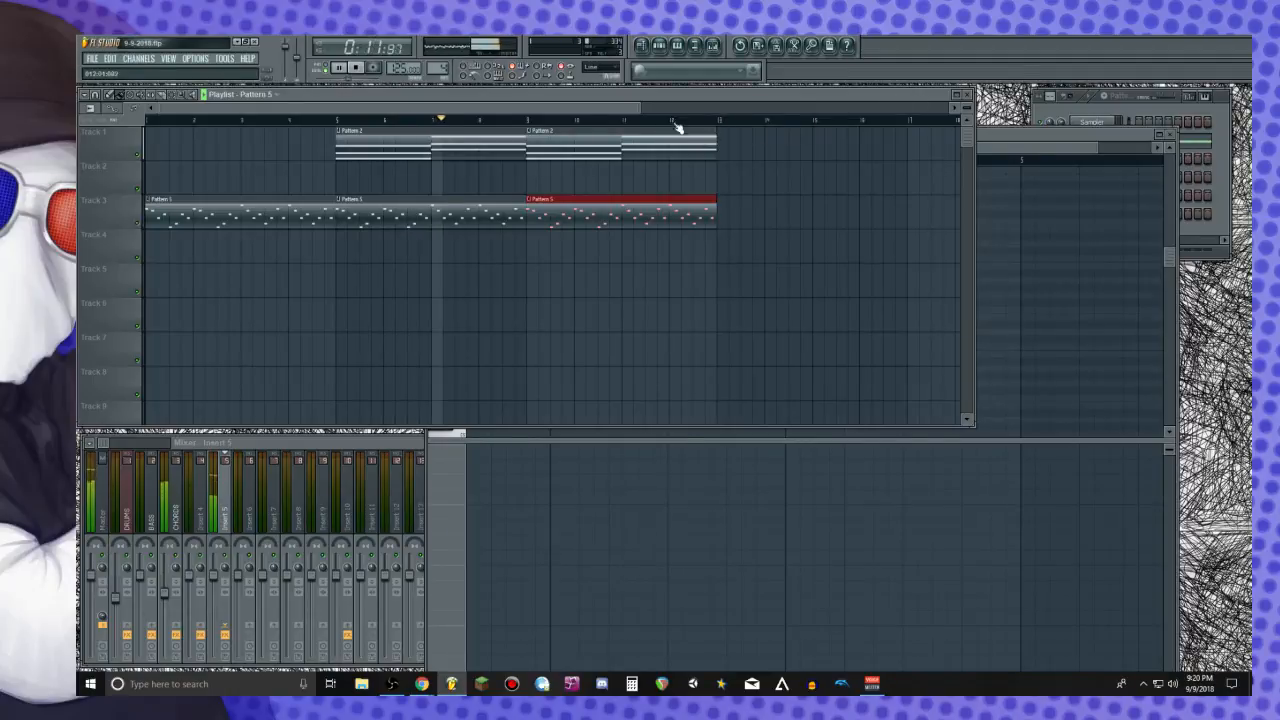
pyautogui.press('space')
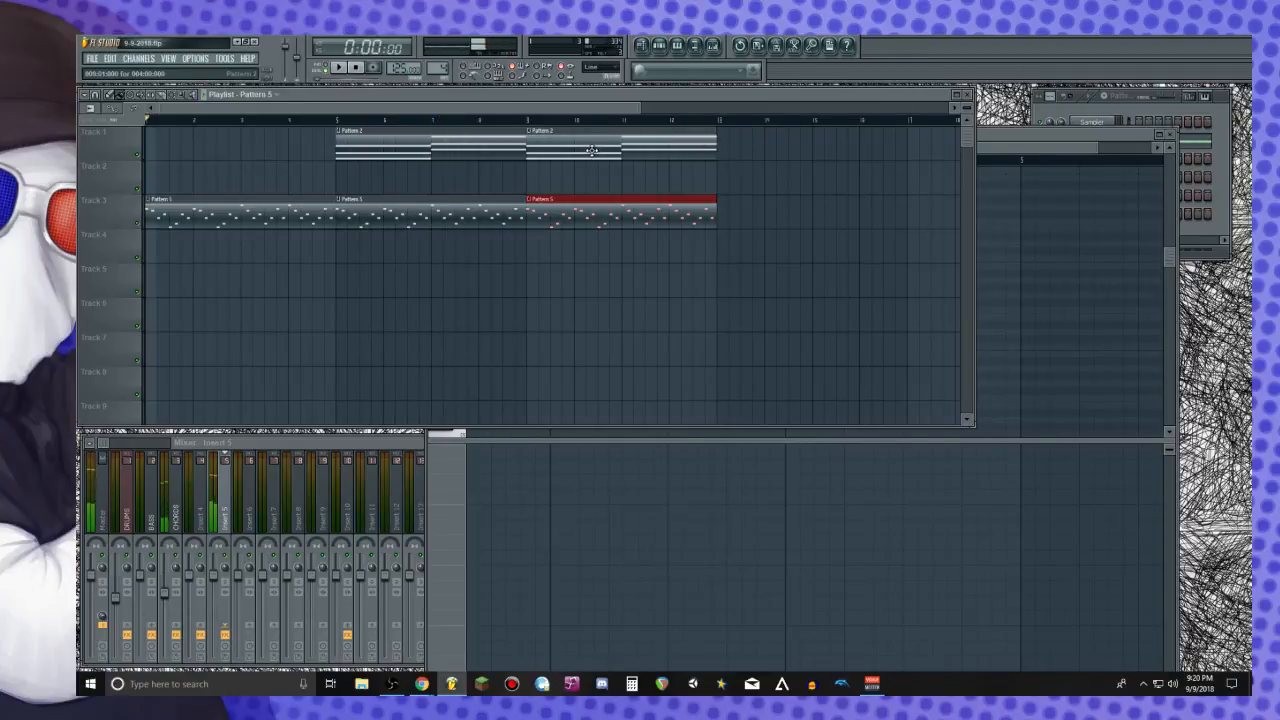
# Find the BASS pattern, Pattern 3, and place it as a four-bar clip on Track 2 starting at bar 5
pyautogui.click(1116, 112)
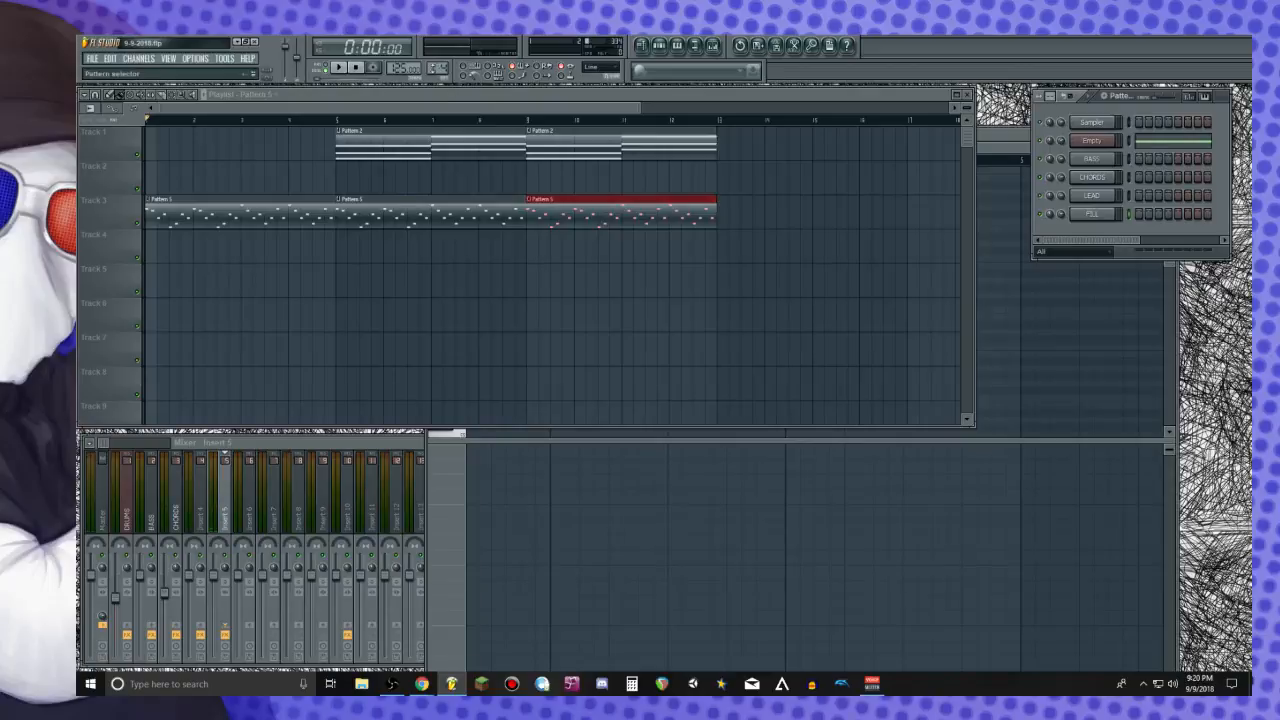
pyautogui.moveTo(438, 68); pyautogui.dragTo(438, 60)
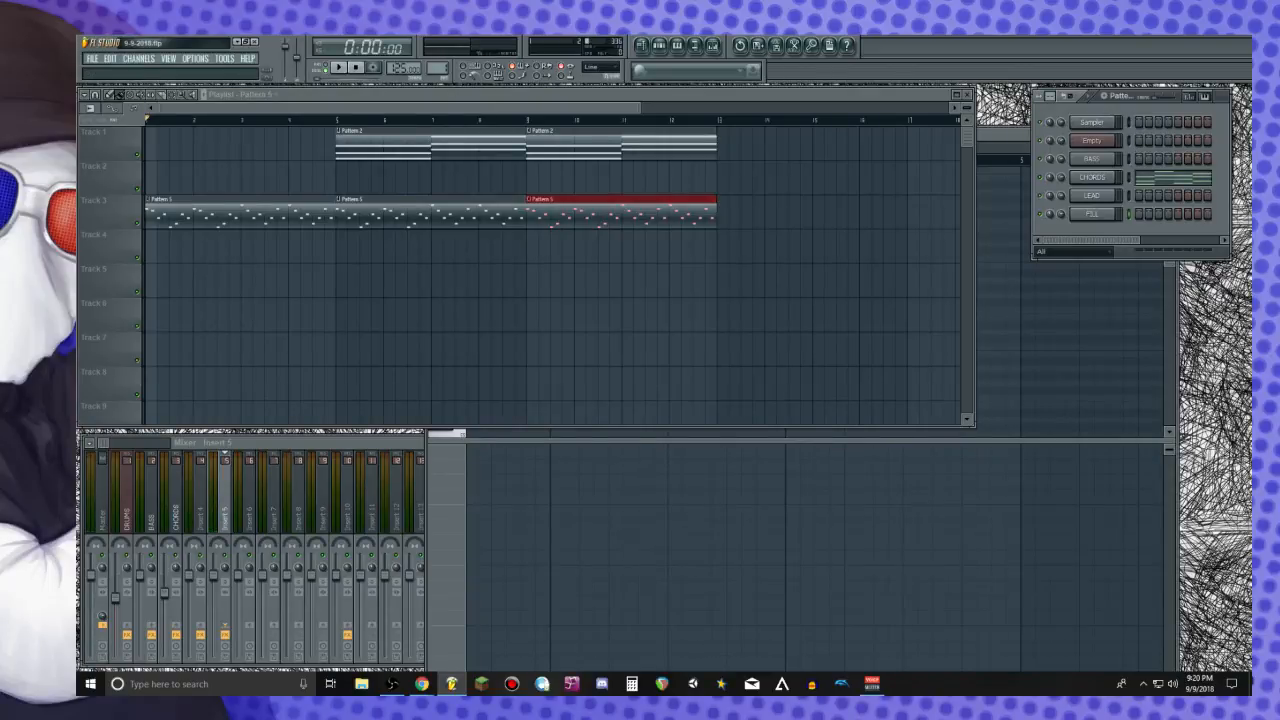
pyautogui.moveTo(438, 68); pyautogui.dragTo(438, 76)
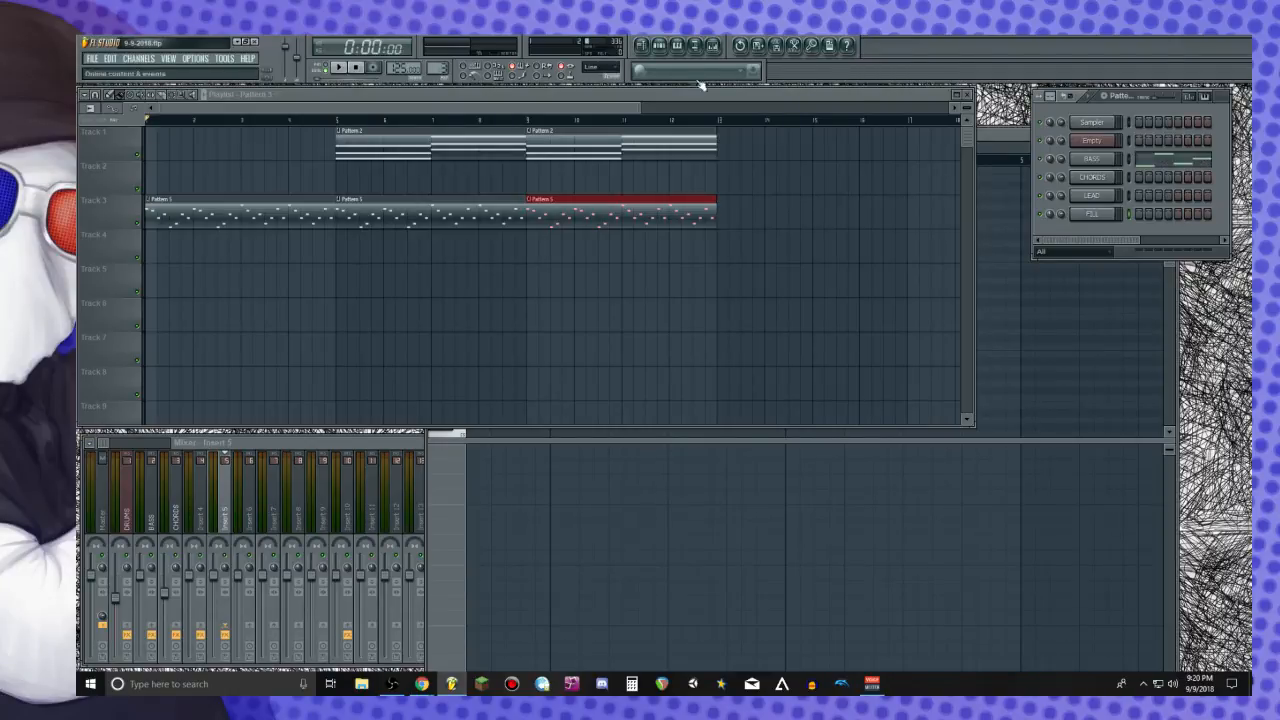
pyautogui.click(1151, 161)
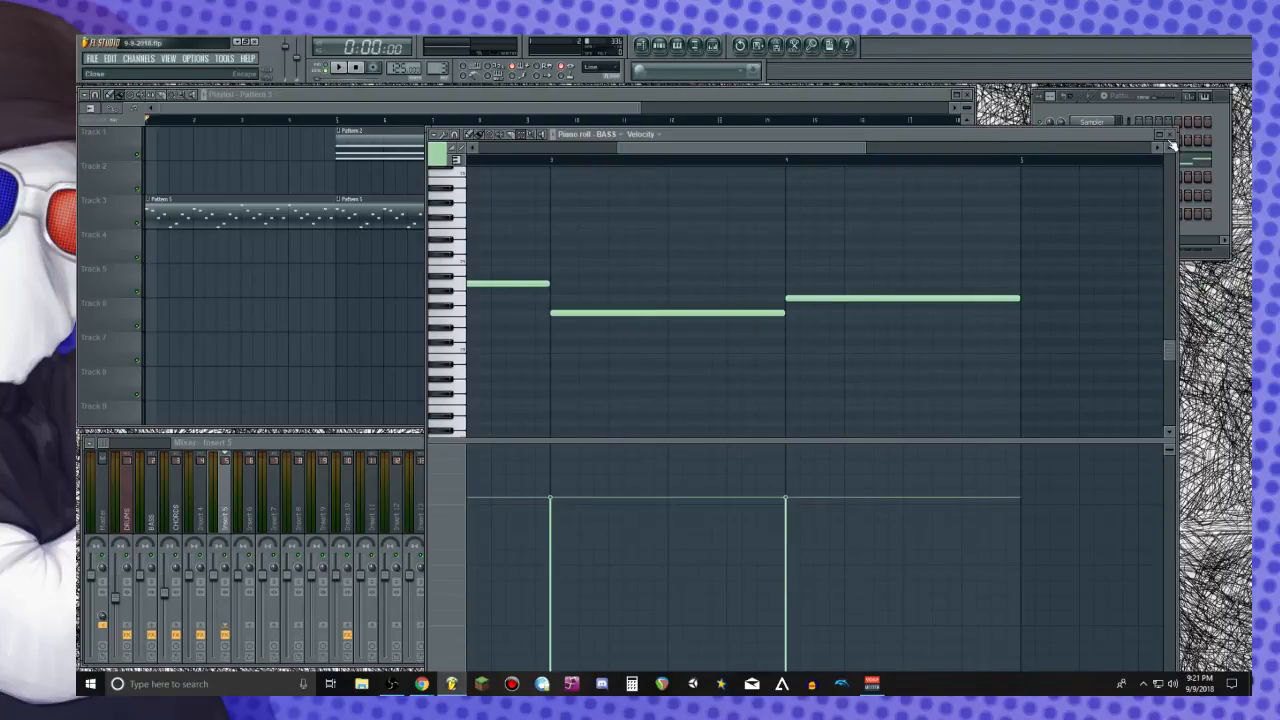
pyautogui.click(1170, 135)
pyautogui.moveTo(780, 178); pyautogui.dragTo(375, 164)
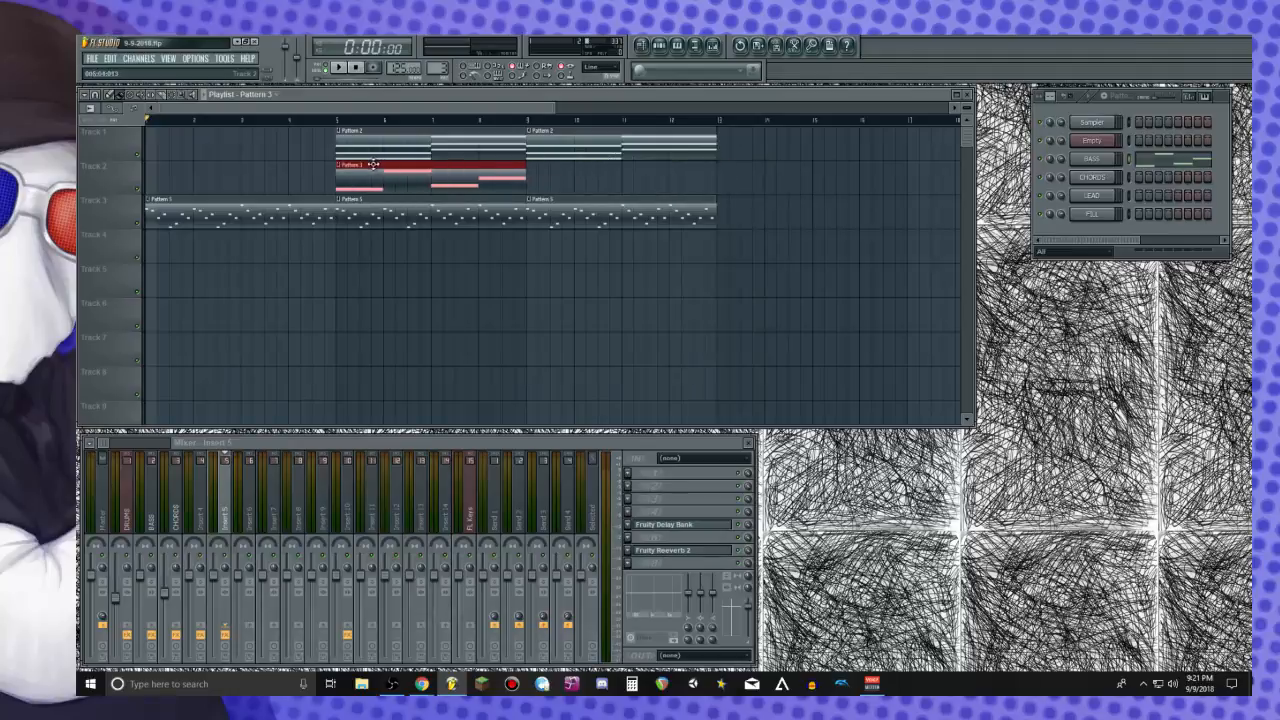
# Make the Pattern 3 bass clip on Track 2 unique and open its notes for editing
pyautogui.click(340, 165)
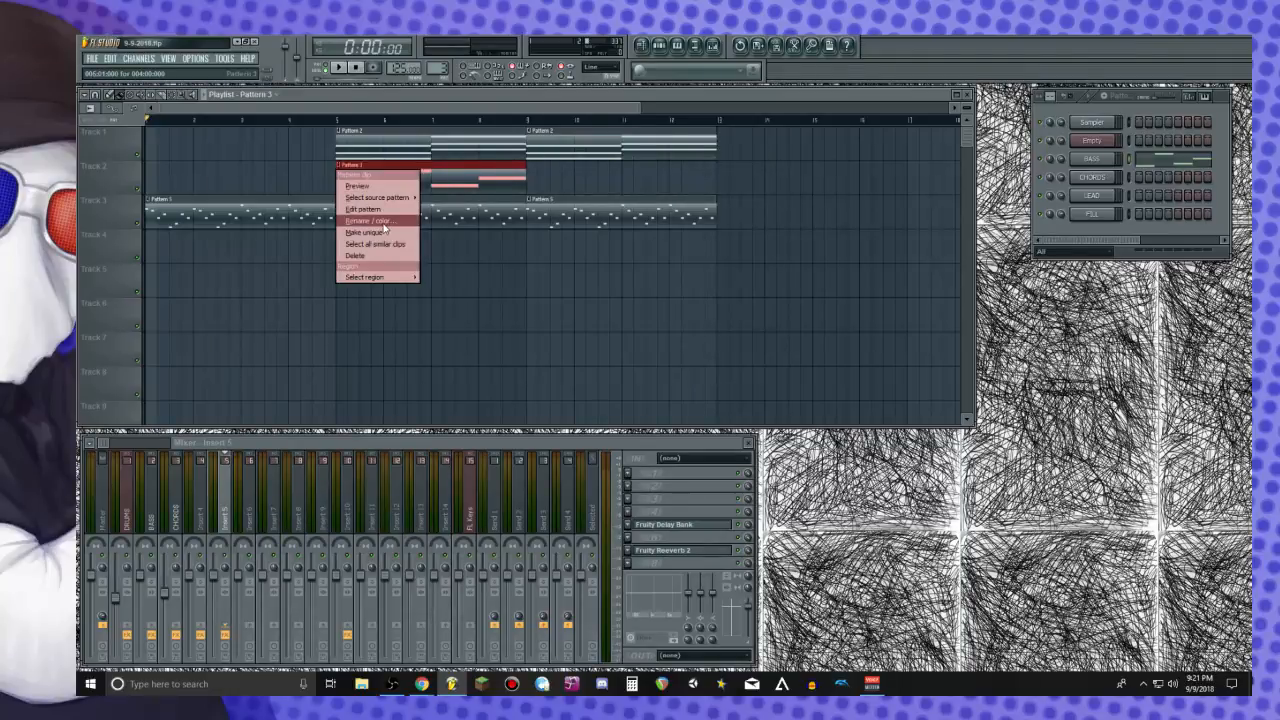
pyautogui.click(372, 226)
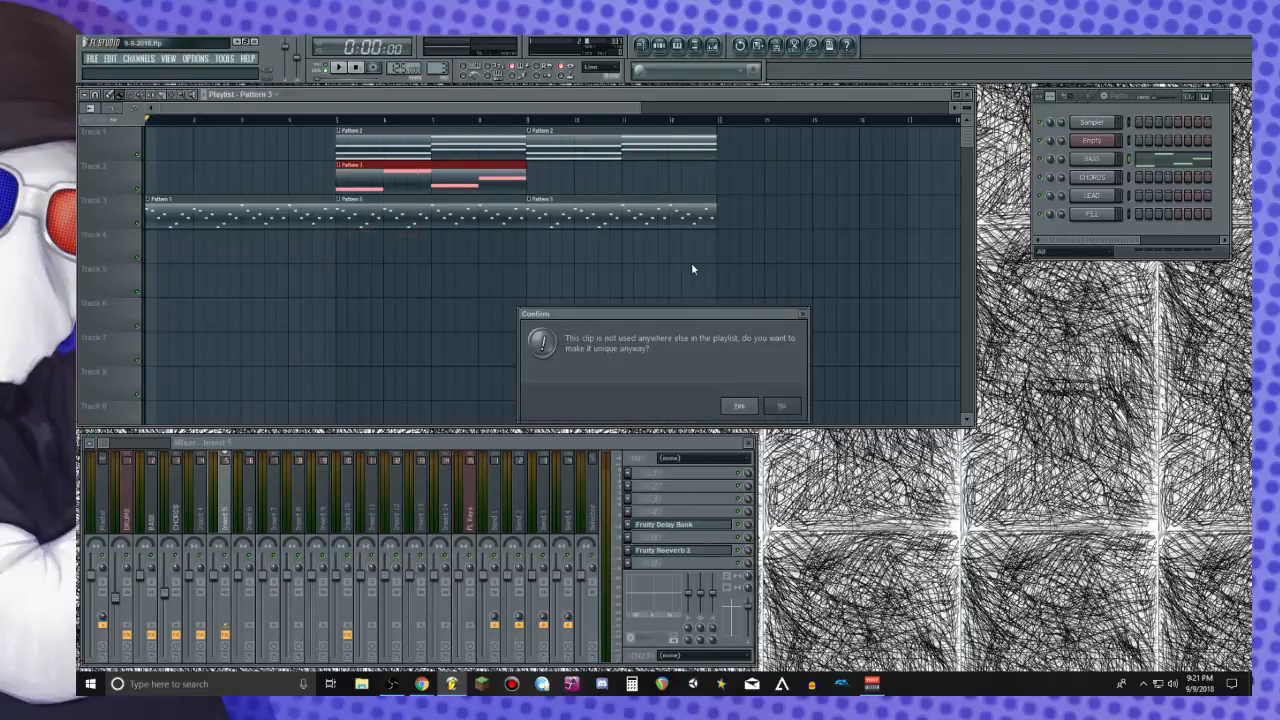
pyautogui.click(740, 406)
pyautogui.doubleClick(370, 175)
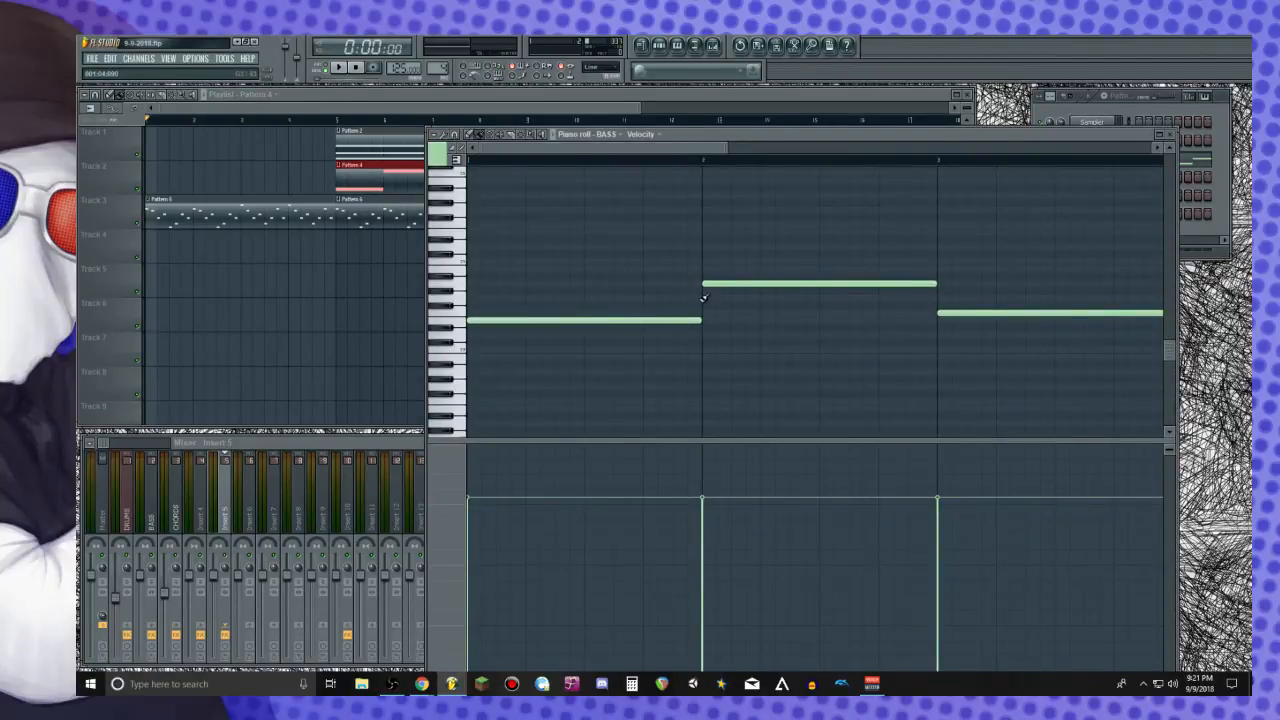
pyautogui.rightClick(741, 284)
pyautogui.rightClick(999, 313)
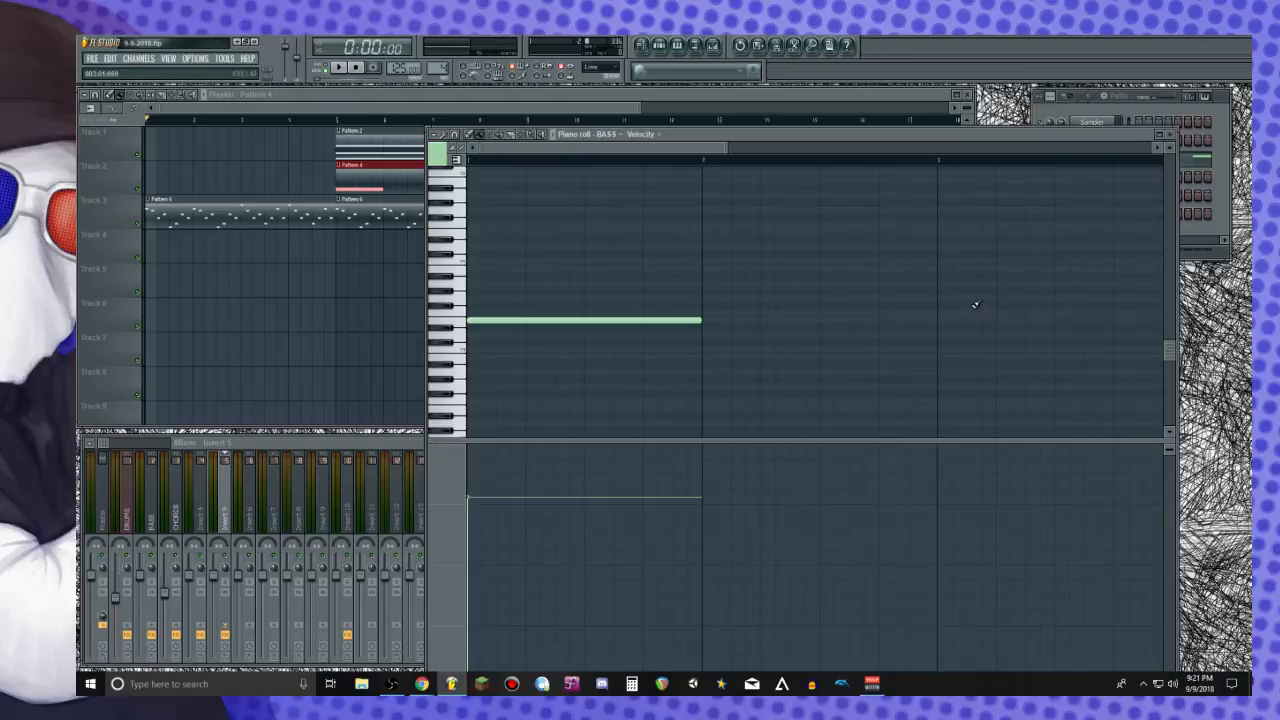
pyautogui.hotkey('ctrl', 'z')
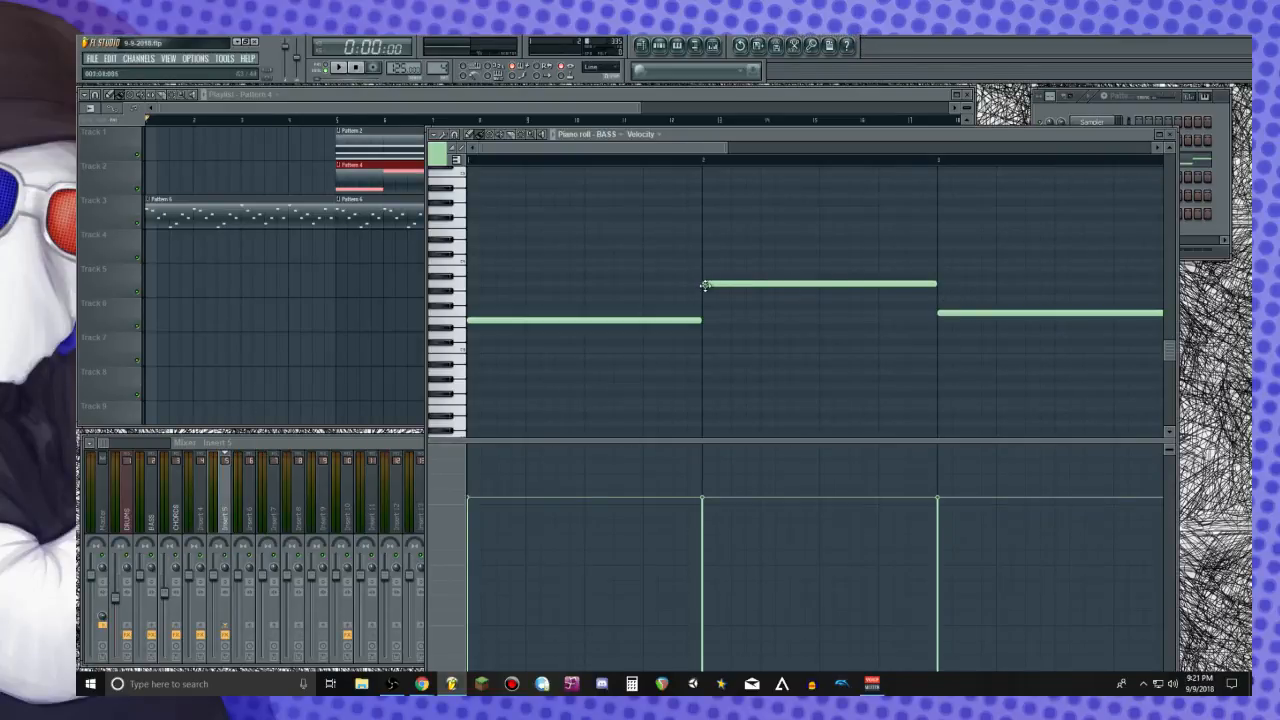
# Delete the third and fourth bass notes, keeping only the notes in bars 1 and 2
pyautogui.rightClick(982, 313)
pyautogui.scroll(-2, 755, 163)
pyautogui.click(1022, 299)
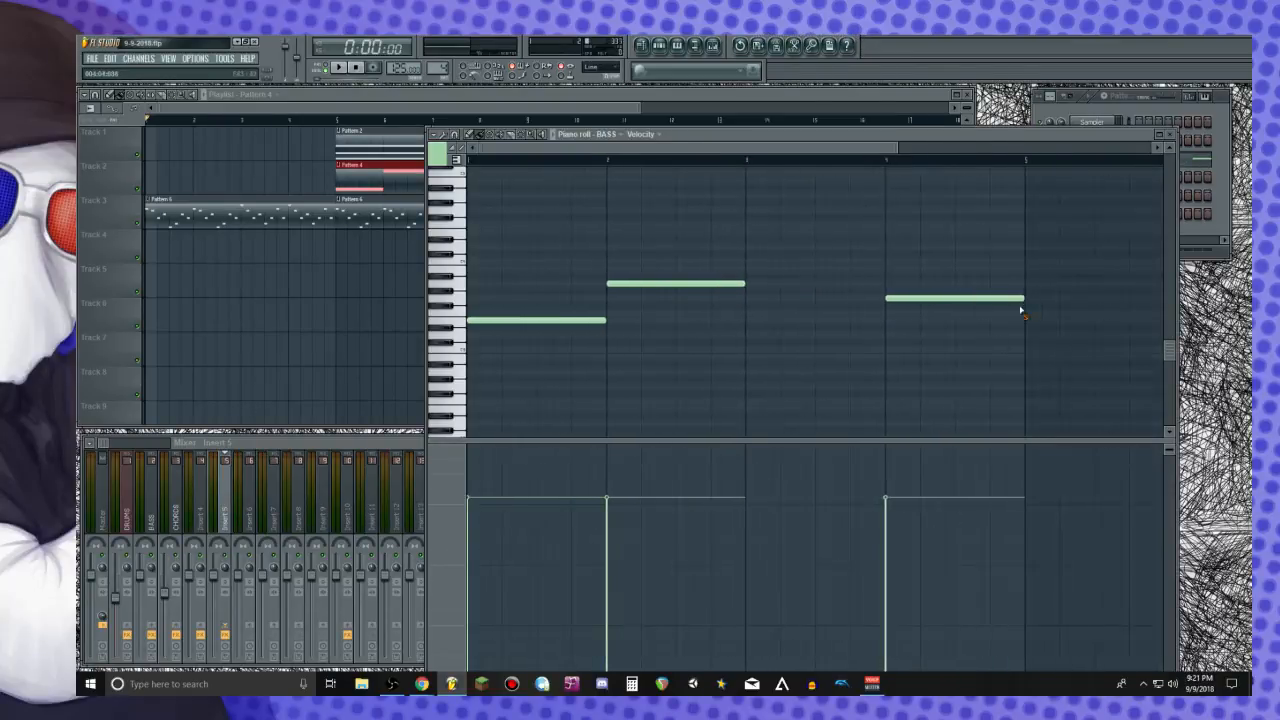
pyautogui.rightClick(919, 297)
# Lengthen the first bass note to about two bars and make the second one span from bar 3 to bar 5
pyautogui.moveTo(606, 318); pyautogui.dragTo(743, 326)
pyautogui.moveTo(745, 279); pyautogui.dragTo(1016, 287)
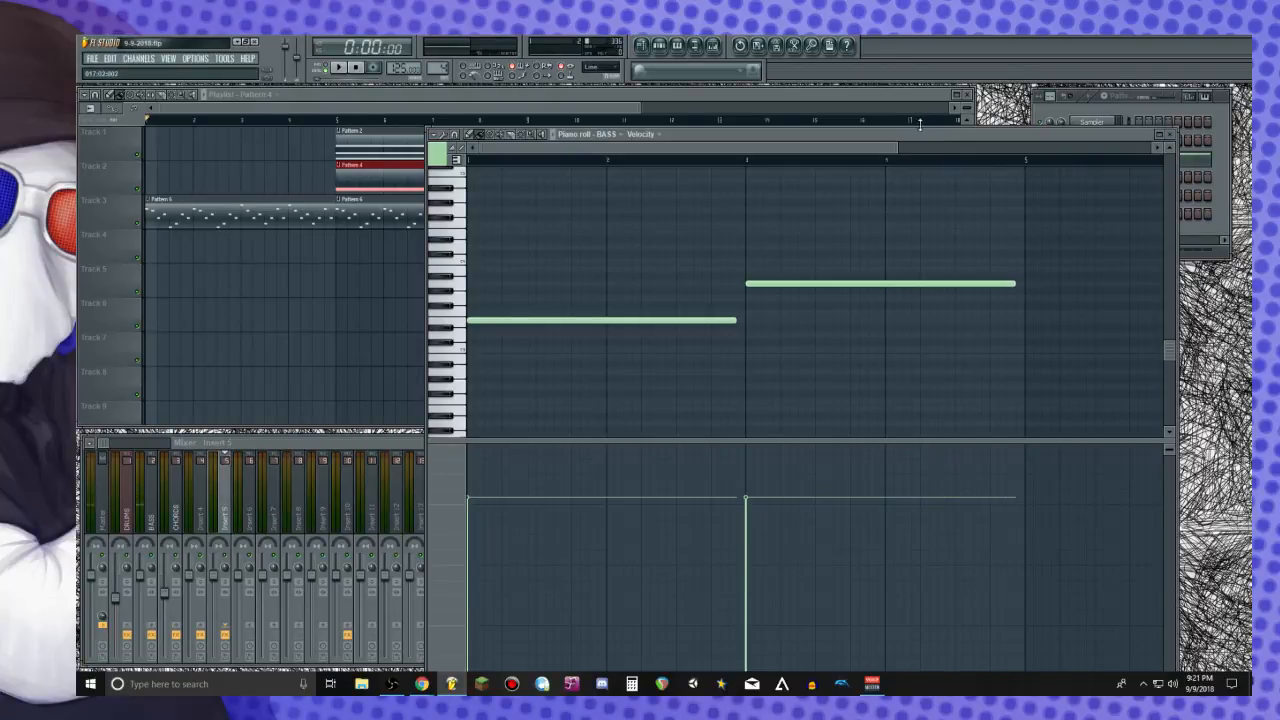
pyautogui.click(1016, 287)
pyautogui.rightClick(1014, 285)
pyautogui.moveTo(1012, 284); pyautogui.dragTo(1026, 284)
# Play the arrangement and duplicate the Pattern 4 bass clip on Track 2 so the copy starts at bar 9
pyautogui.click(1172, 136)
pyautogui.press('space')
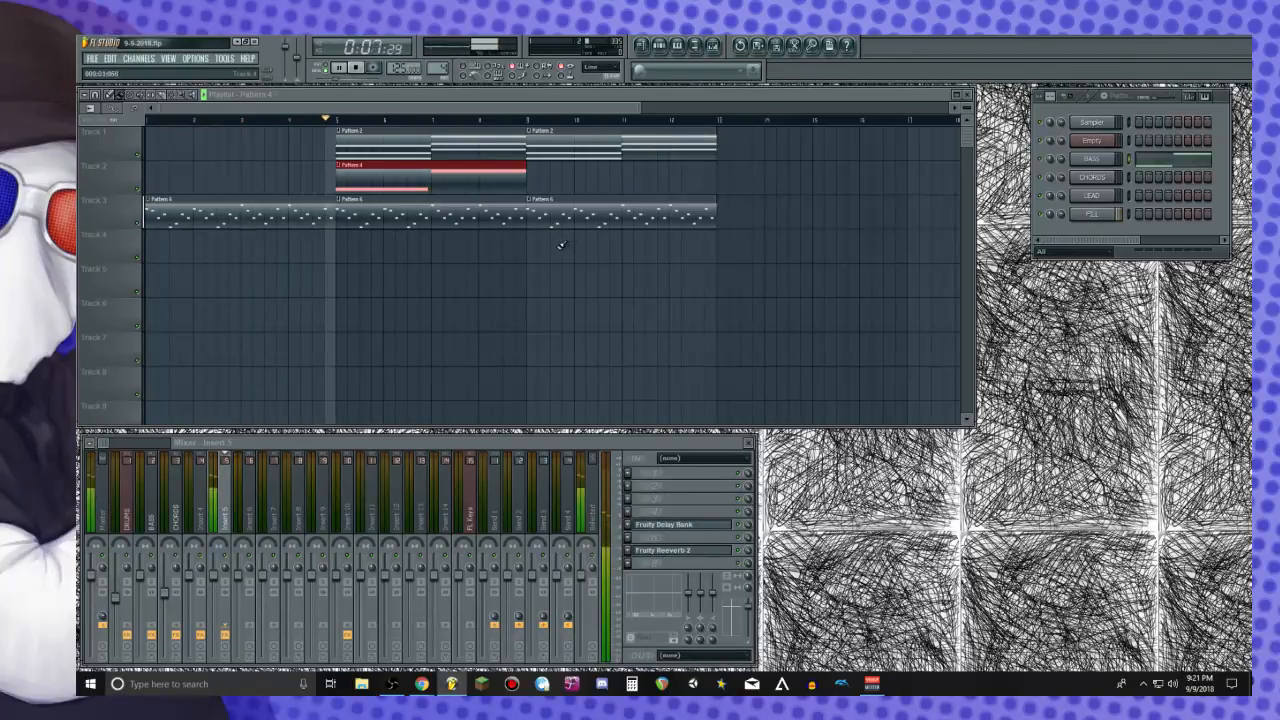
pyautogui.hotkey('ctrl', 'b')
pyautogui.press('space')
# Extend the first bass note in Pattern 4 to end exactly at bar 3
pyautogui.doubleClick(492, 179)
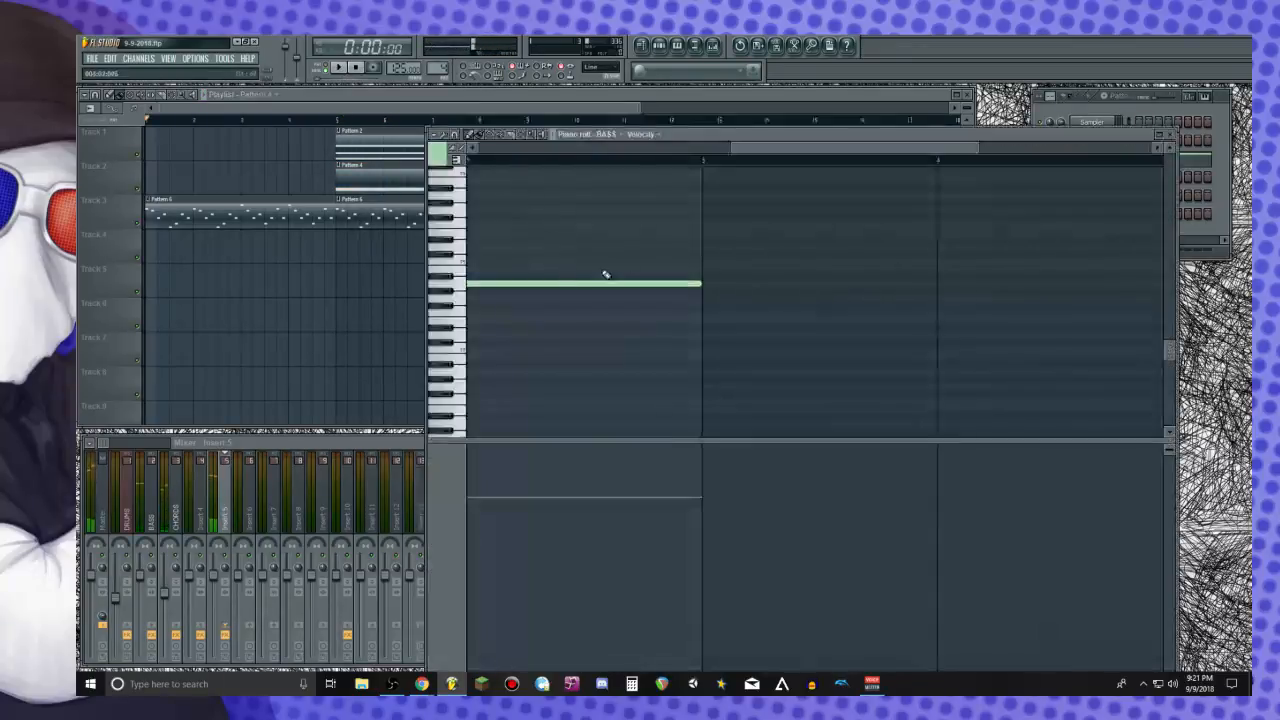
pyautogui.hscroll(-3, 870, 364)
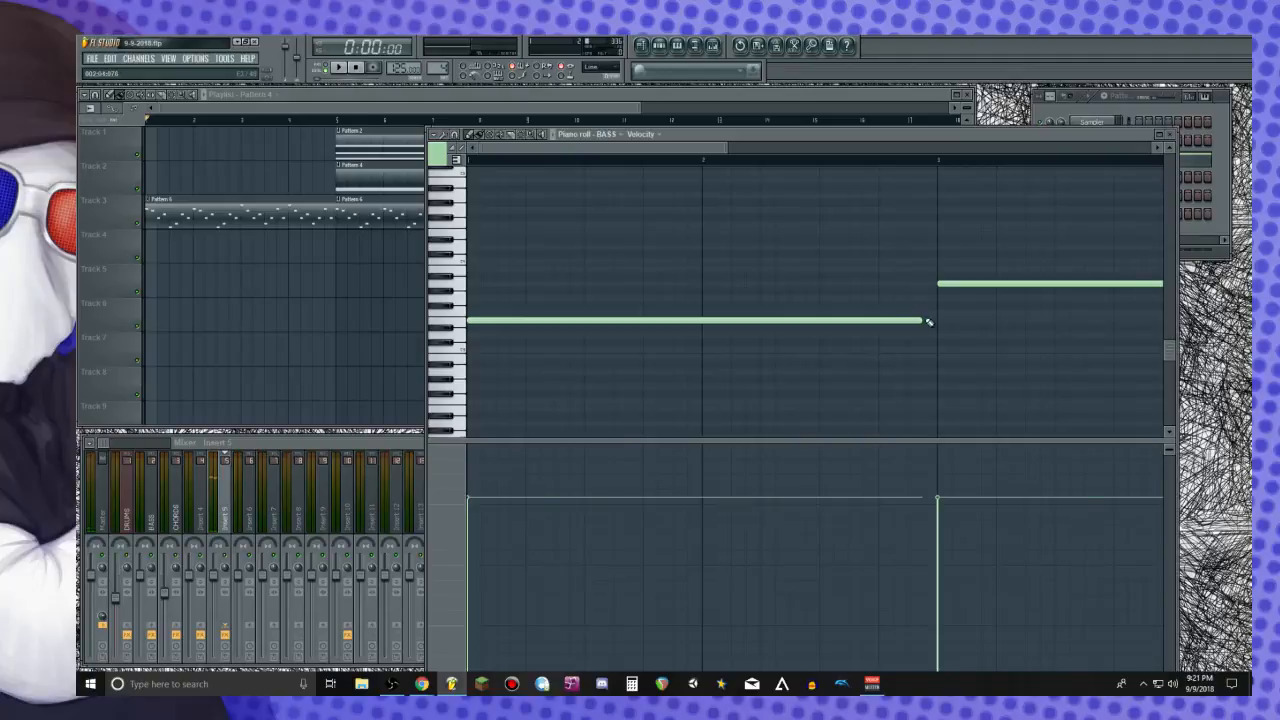
pyautogui.moveTo(923, 321); pyautogui.dragTo(937, 321)
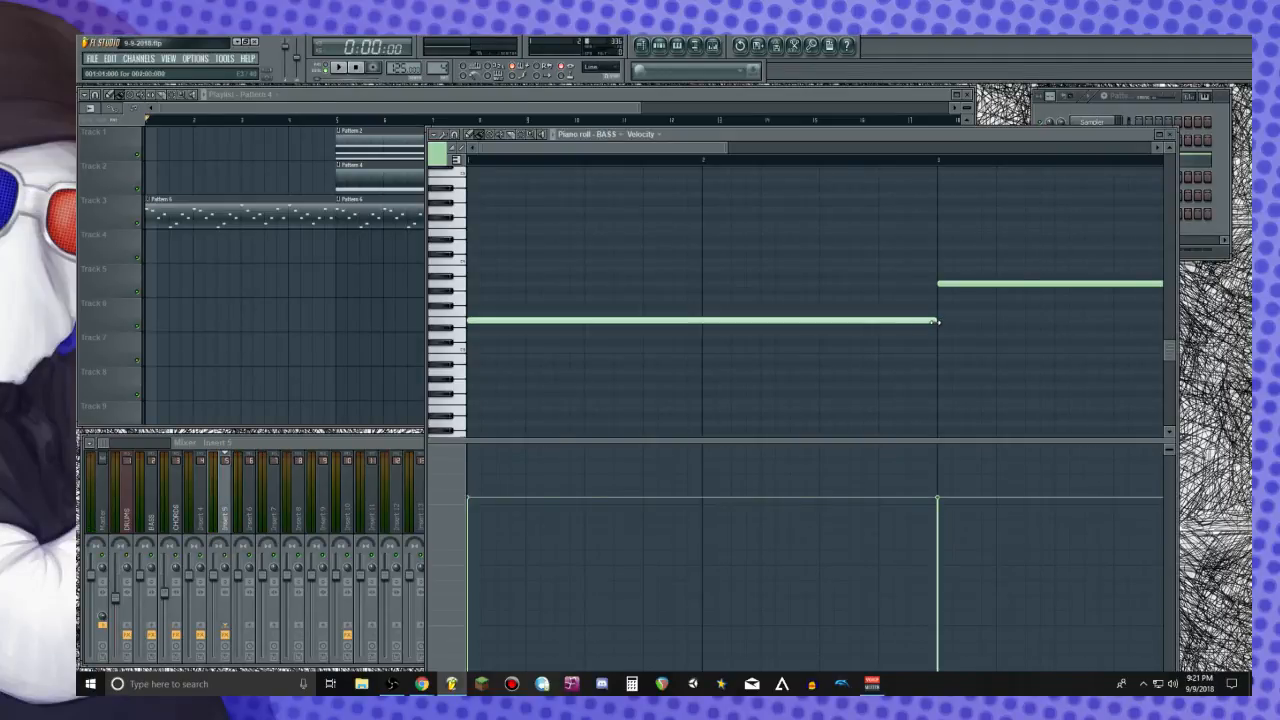
# Chop all the Pattern 4 bass notes into half-beat pieces with the chopper
pyautogui.hotkey('ctrl', 'a')
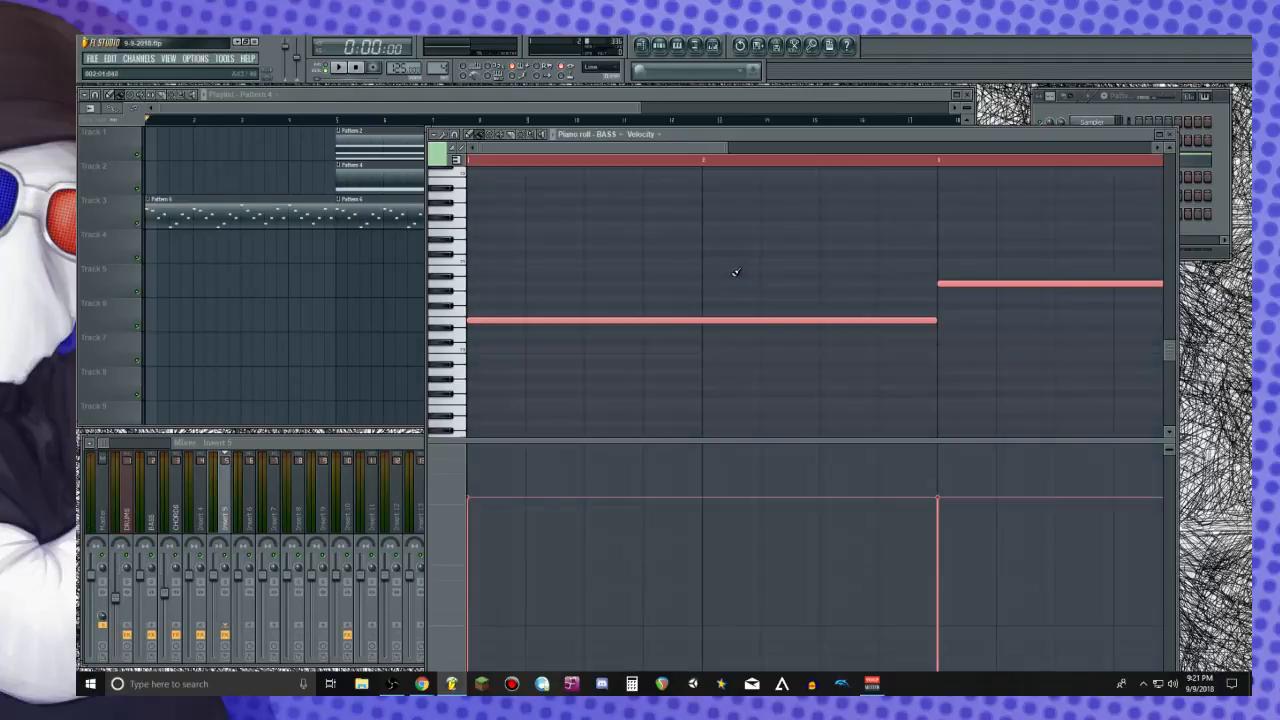
pyautogui.hotkey('alt', 'u')
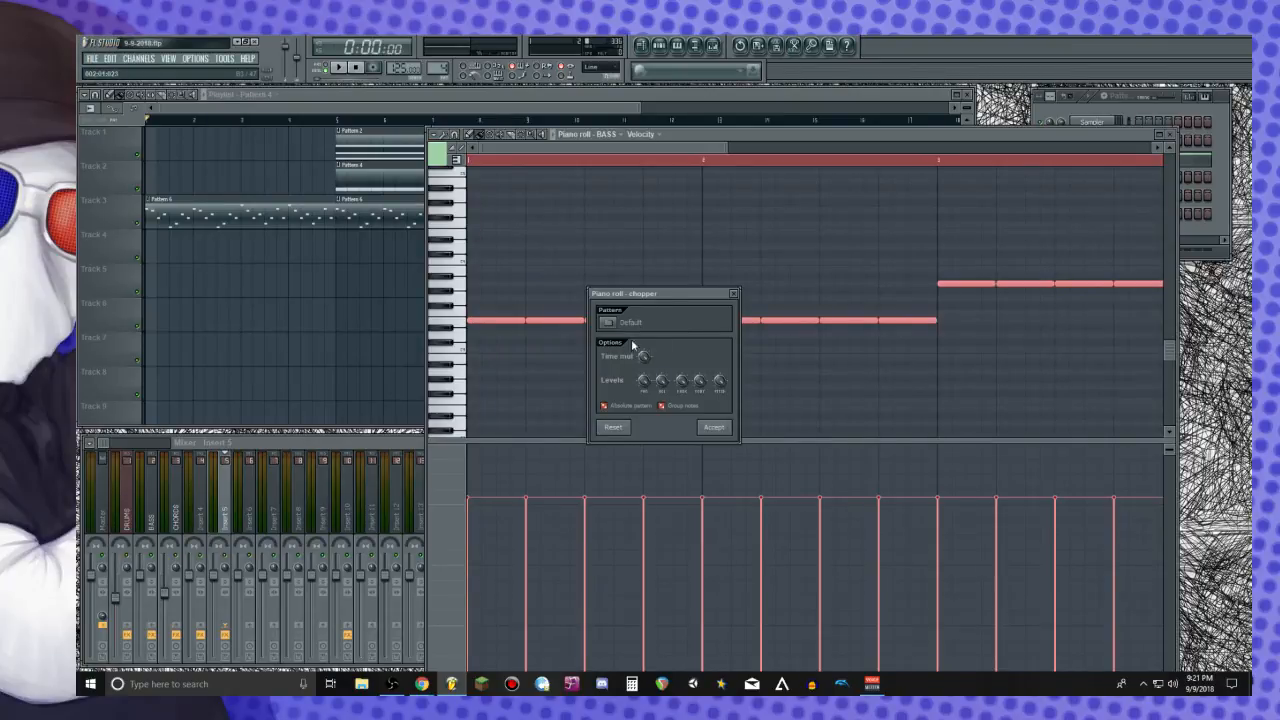
pyautogui.moveTo(644, 356); pyautogui.dragTo(669, 350)
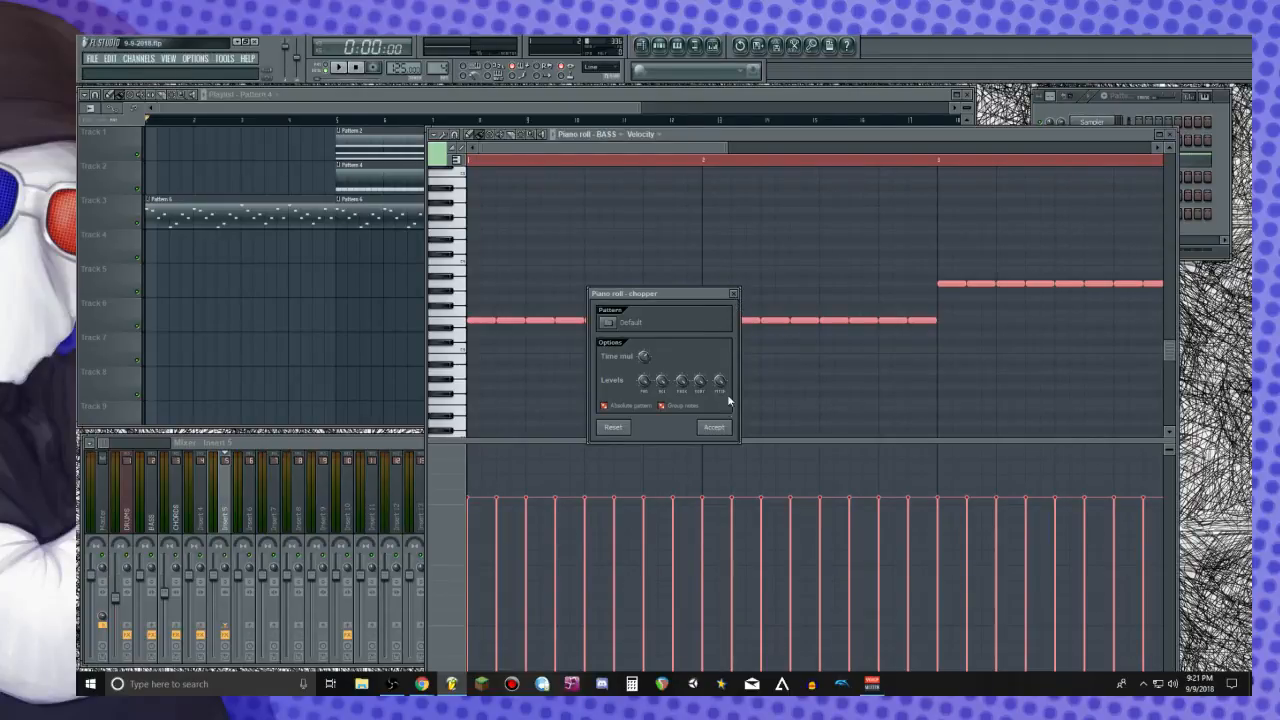
pyautogui.click(714, 427)
# Play the arrangement through and move both Pattern 4 bass clips from Track 2 down to Track 4
pyautogui.press('space')
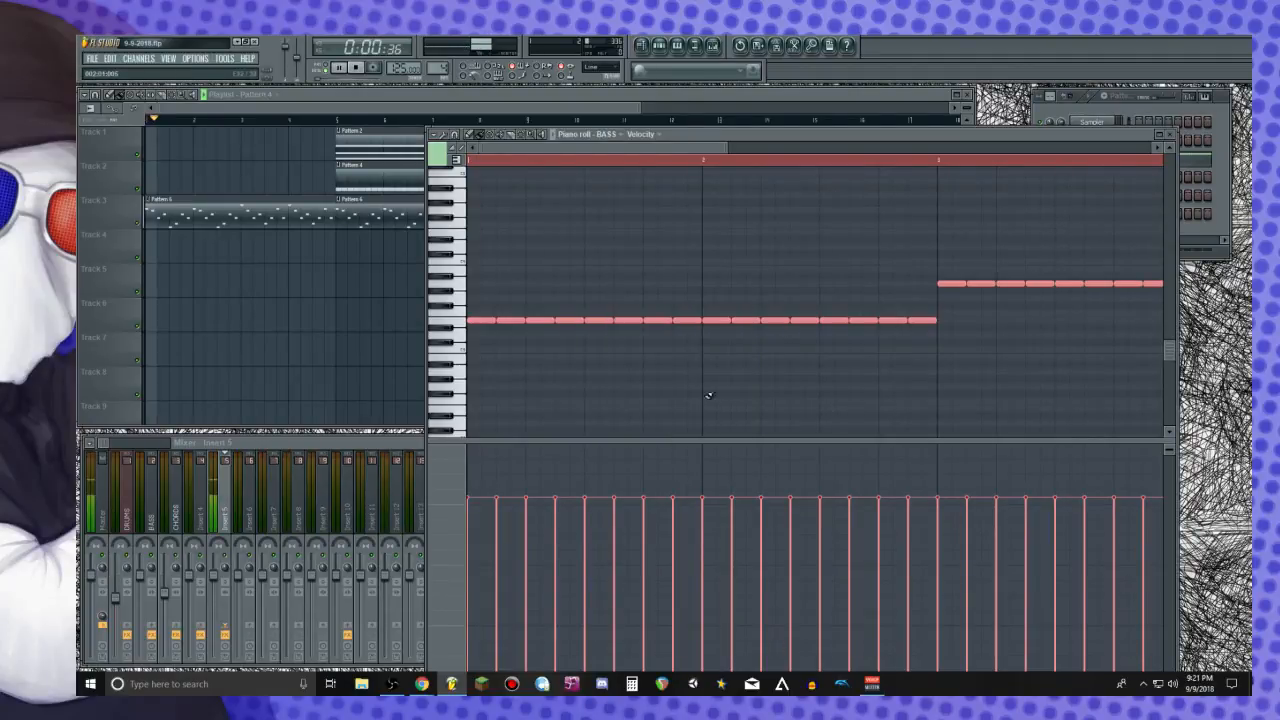
pyautogui.click(1169, 134)
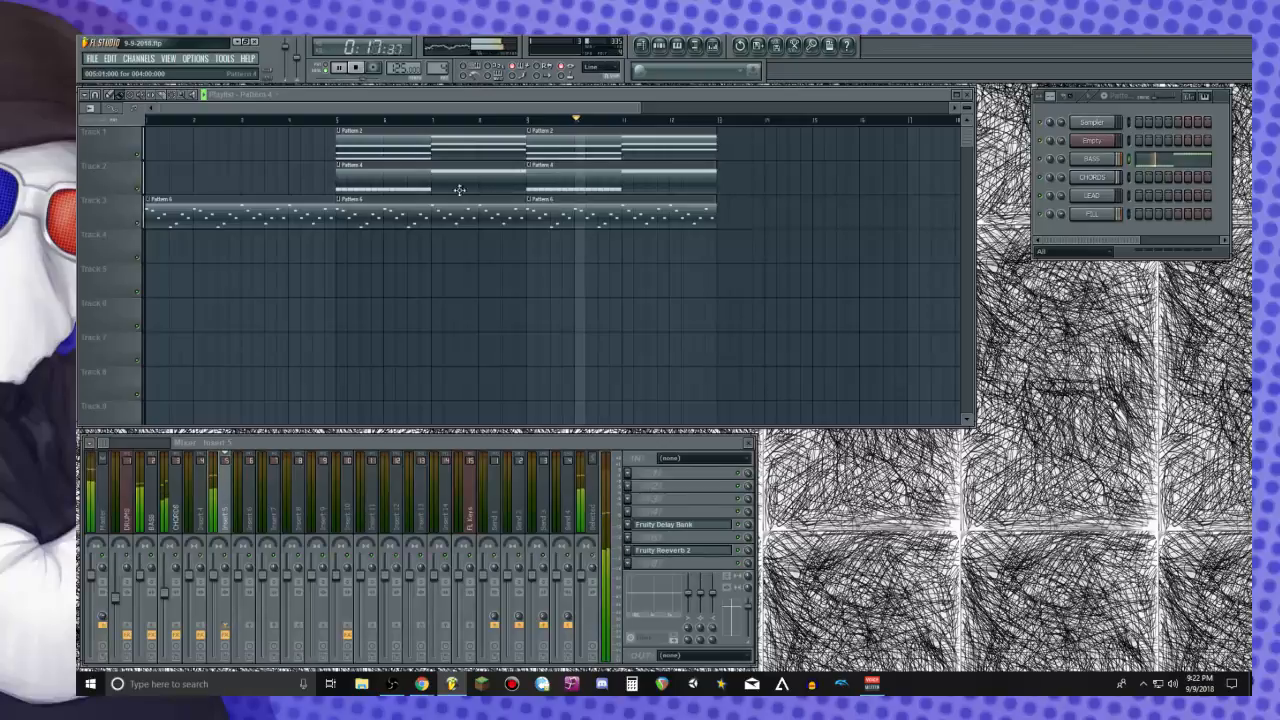
pyautogui.press('space')
pyautogui.moveTo(410, 185); pyautogui.dragTo(410, 264)
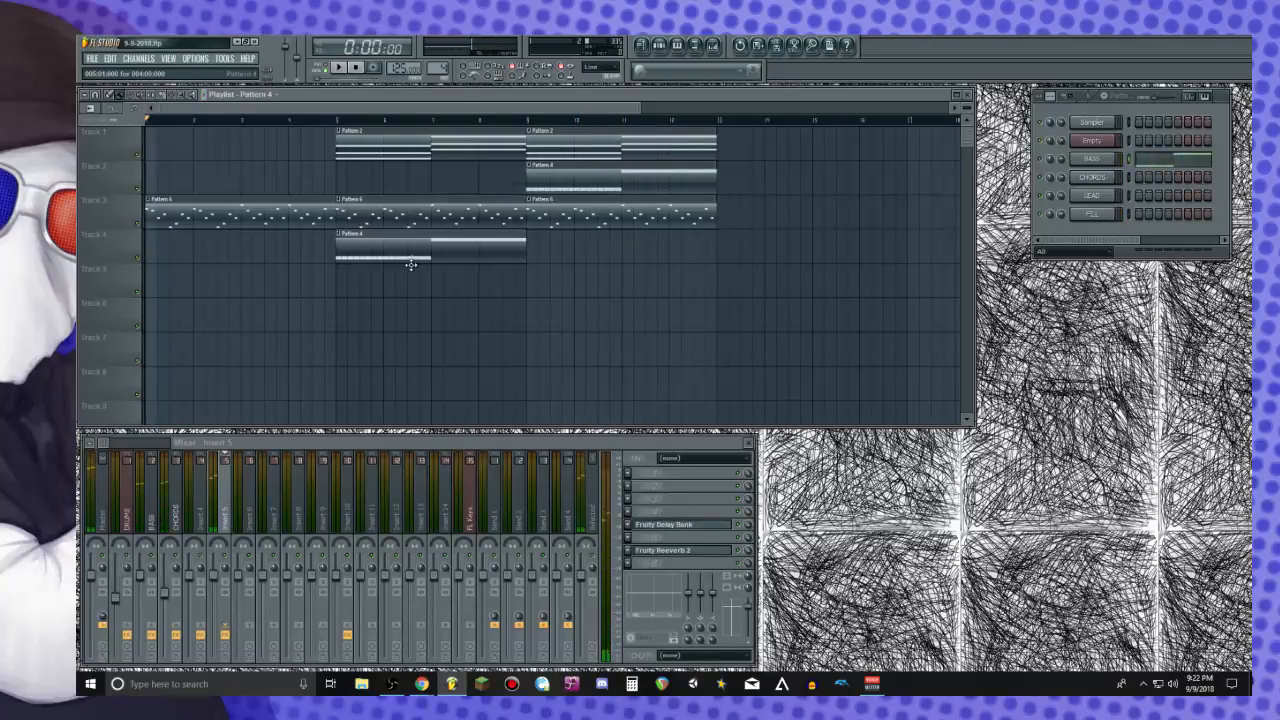
pyautogui.moveTo(593, 177); pyautogui.dragTo(593, 257)
# Examine the chord notes of the Pattern 2 clip on Track 1 in the piano roll
pyautogui.doubleClick(480, 144)
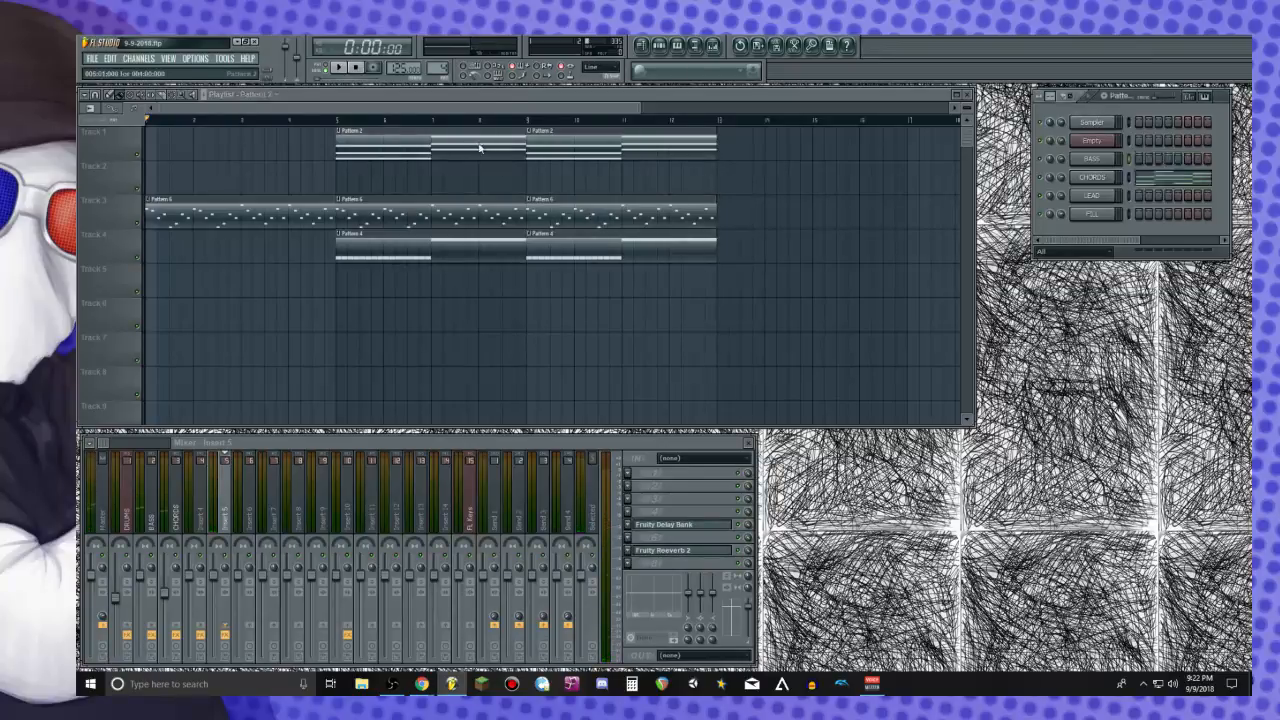
pyautogui.scroll(-3, 616, 147)
pyautogui.moveTo(616, 147); pyautogui.dragTo(389, 171)
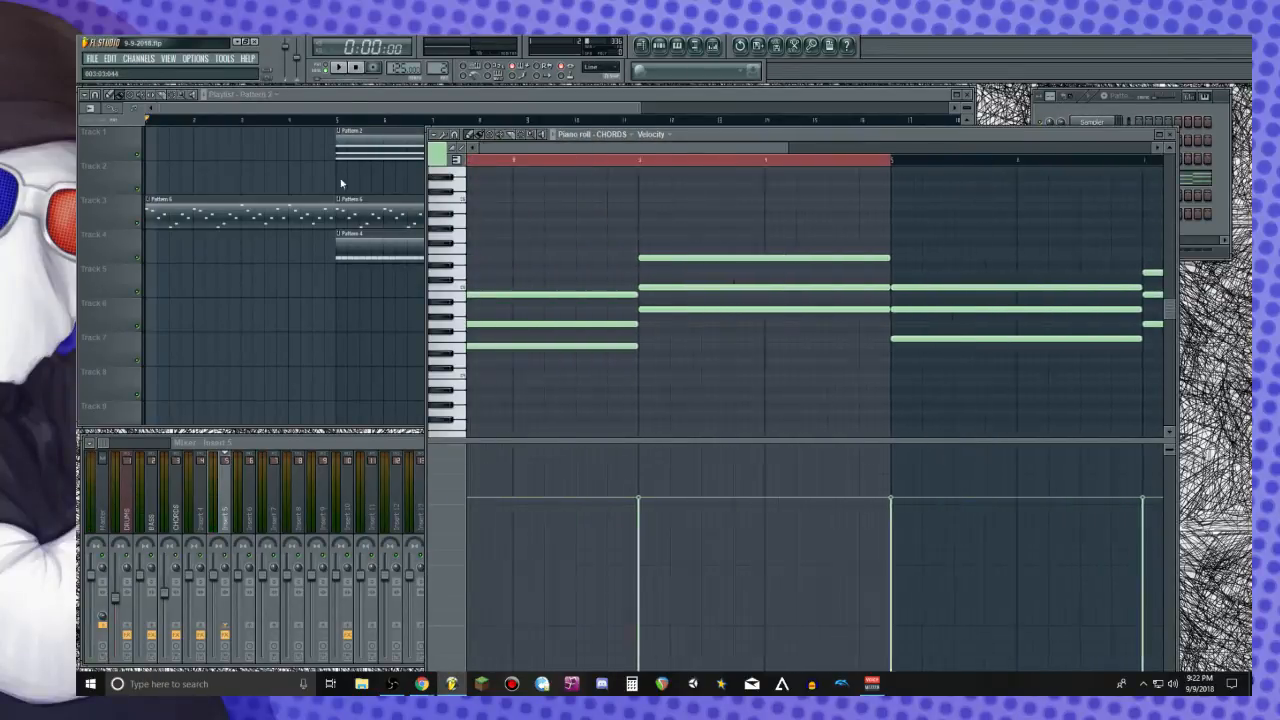
pyautogui.click(1162, 137)
pyautogui.click(342, 132)
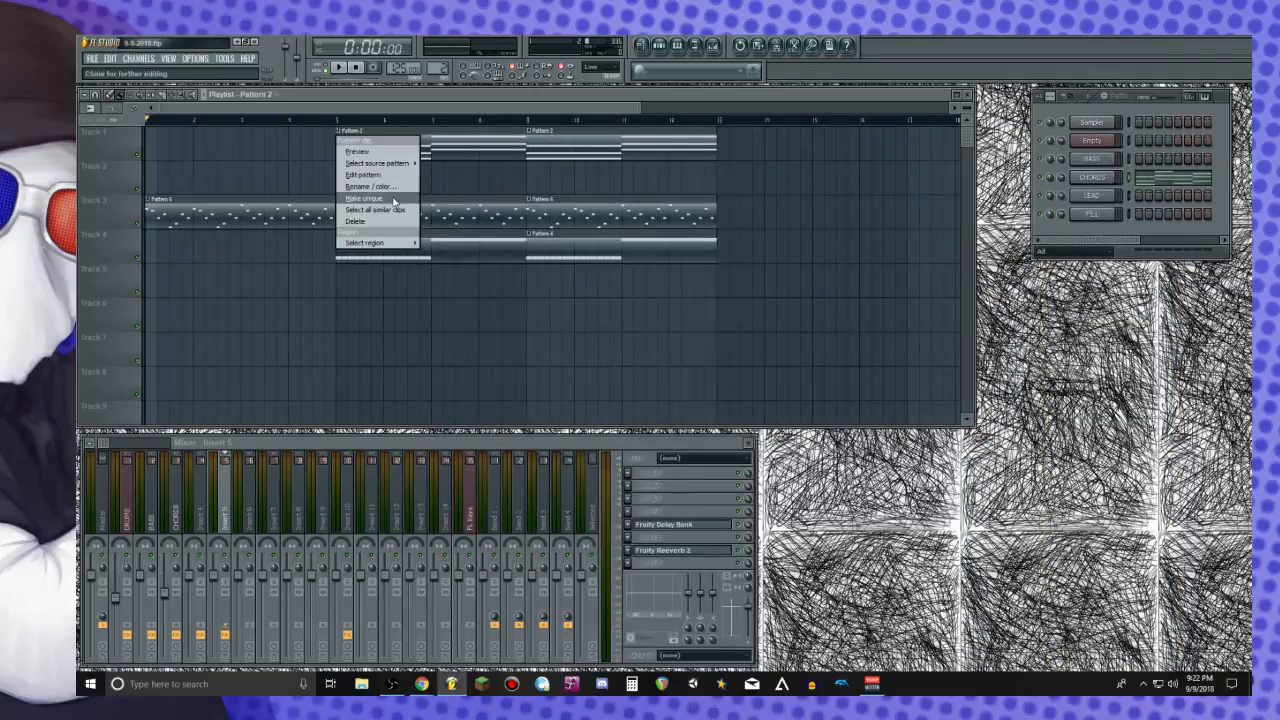
# Transpose the Pattern 4 bass notes in bars 3 and 4 down one octave and play the arrangement
pyautogui.click(400, 244)
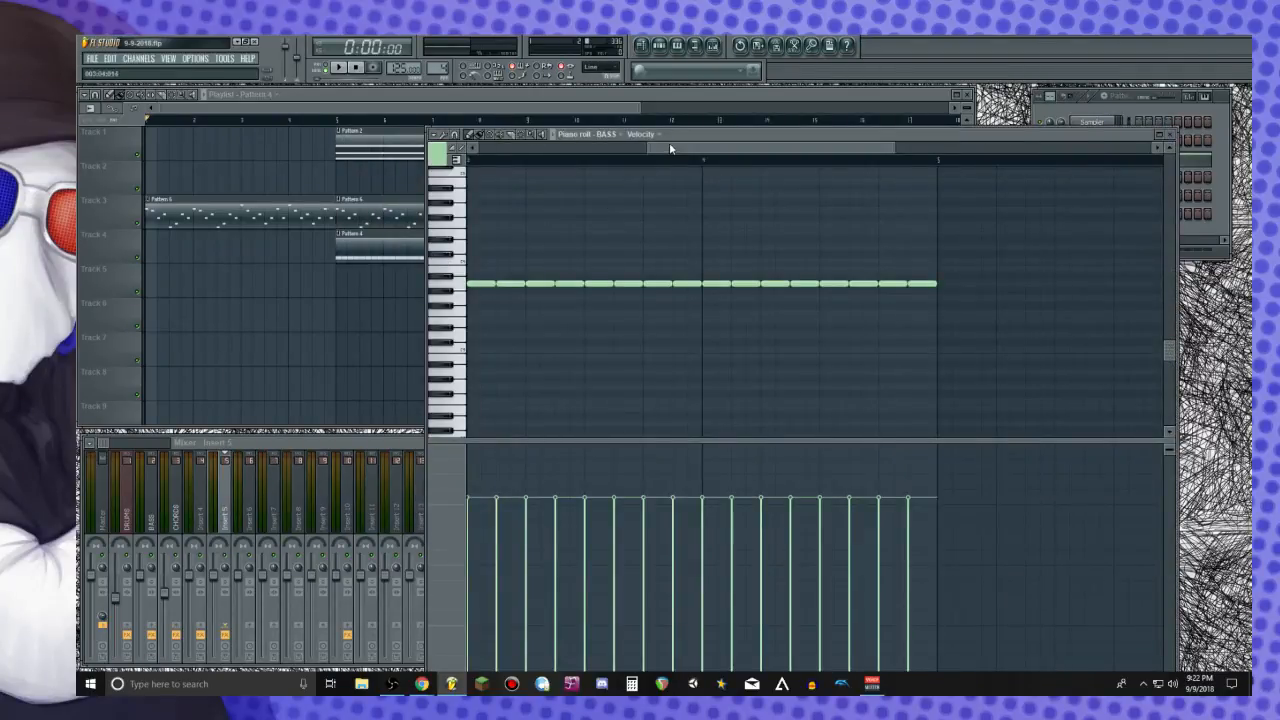
pyautogui.moveTo(671, 148); pyautogui.dragTo(243, 194)
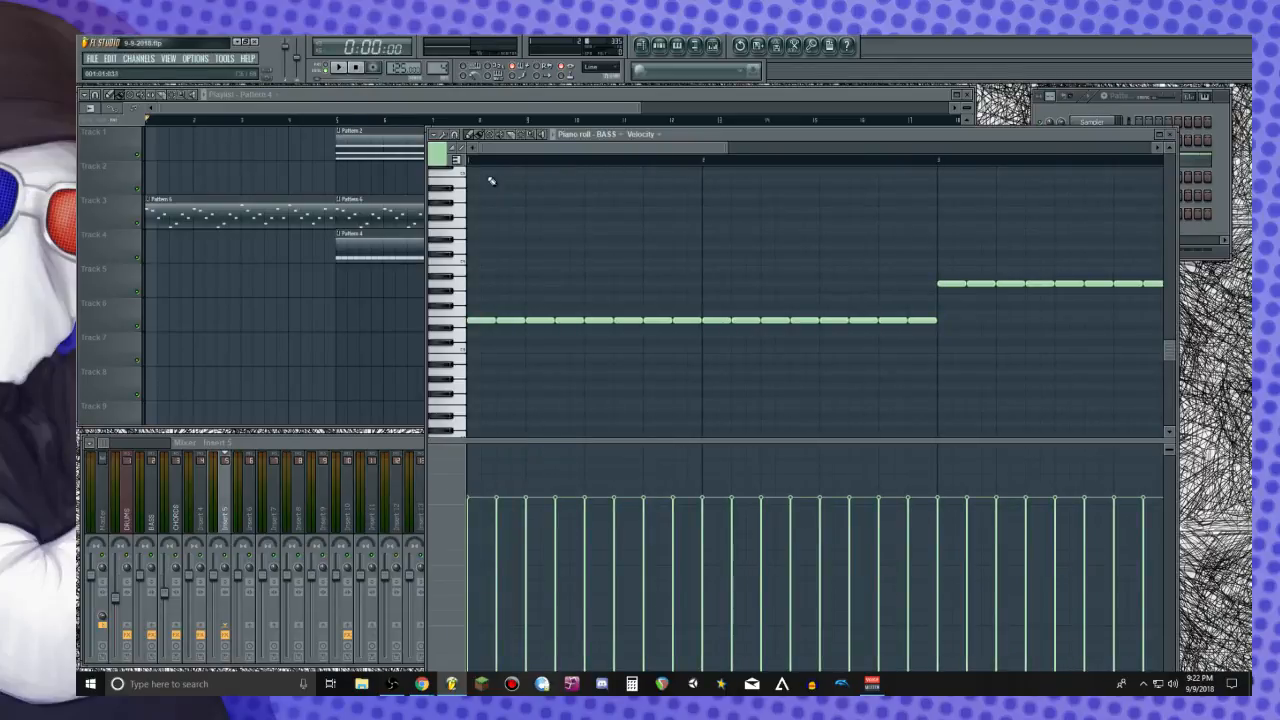
pyautogui.moveTo(534, 149); pyautogui.dragTo(610, 263)
pyautogui.moveTo(680, 163); pyautogui.dragTo(958, 302)
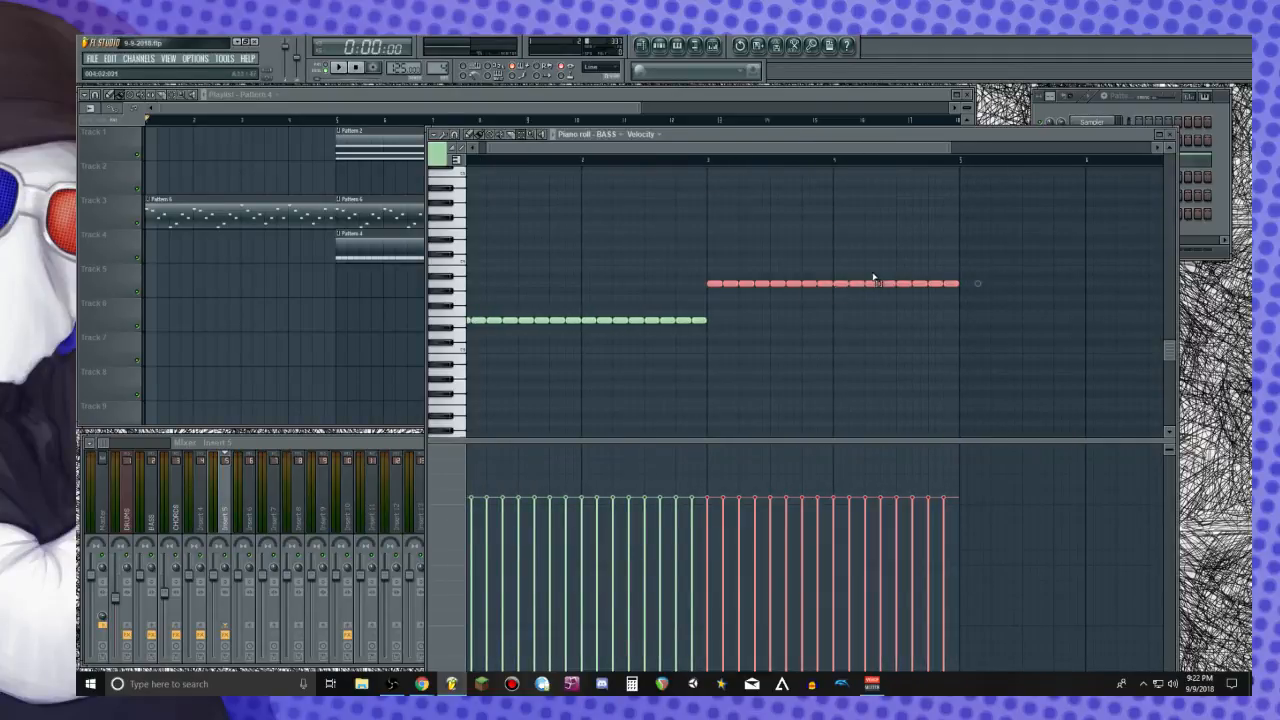
pyautogui.hotkey('ctrl', 'Down')
pyautogui.press('space')
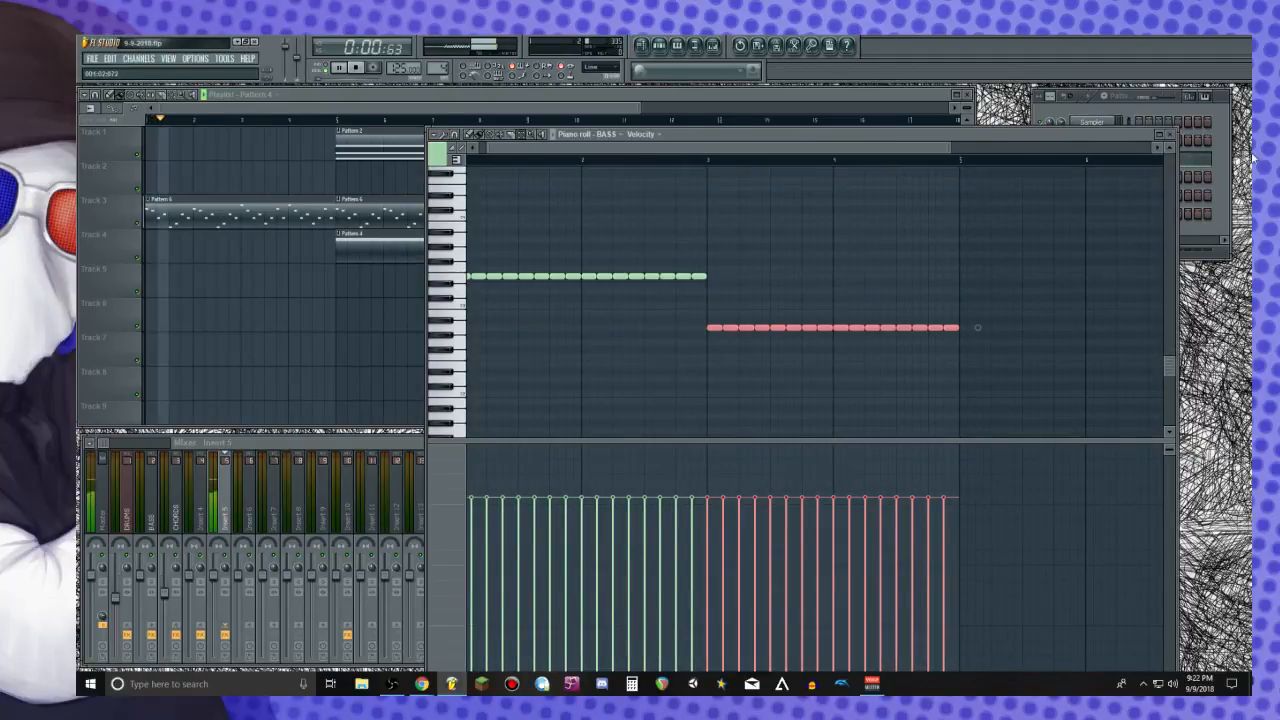
pyautogui.click(1171, 135)
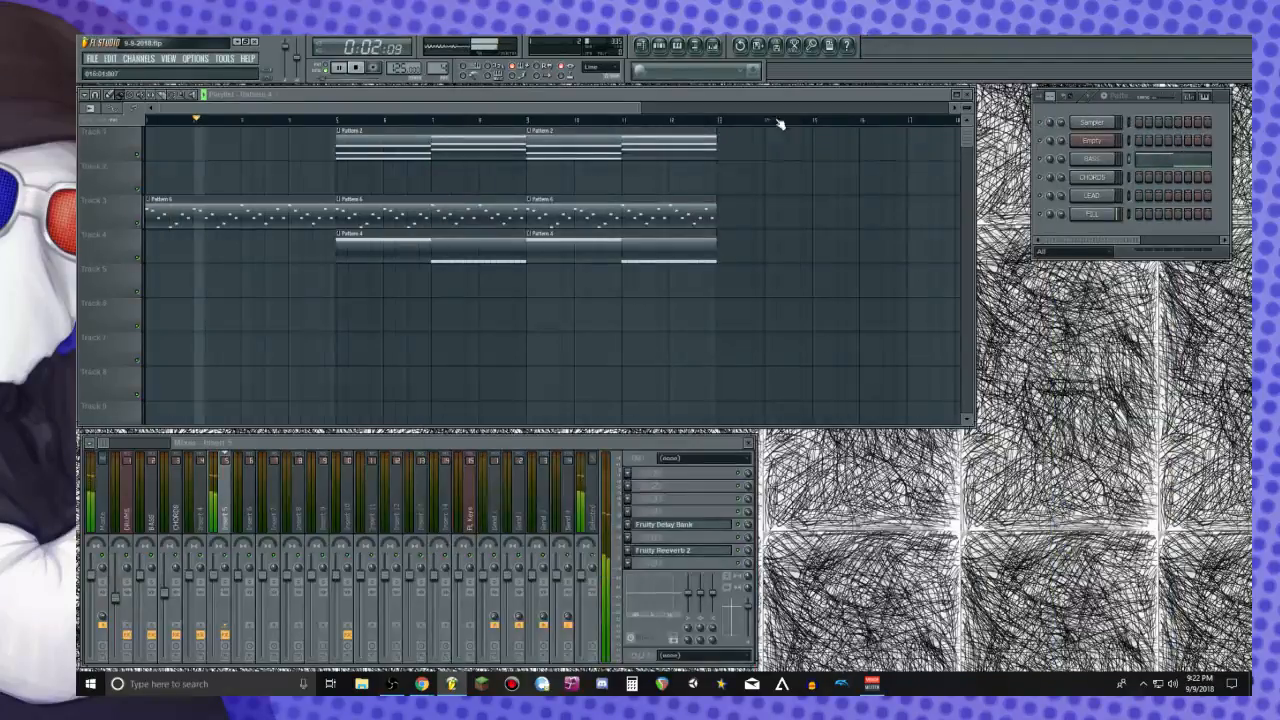
# Check the Pattern 2 chord notes in the piano roll and make the Track 1 chord clip at bar 5 unique
pyautogui.doubleClick(483, 151)
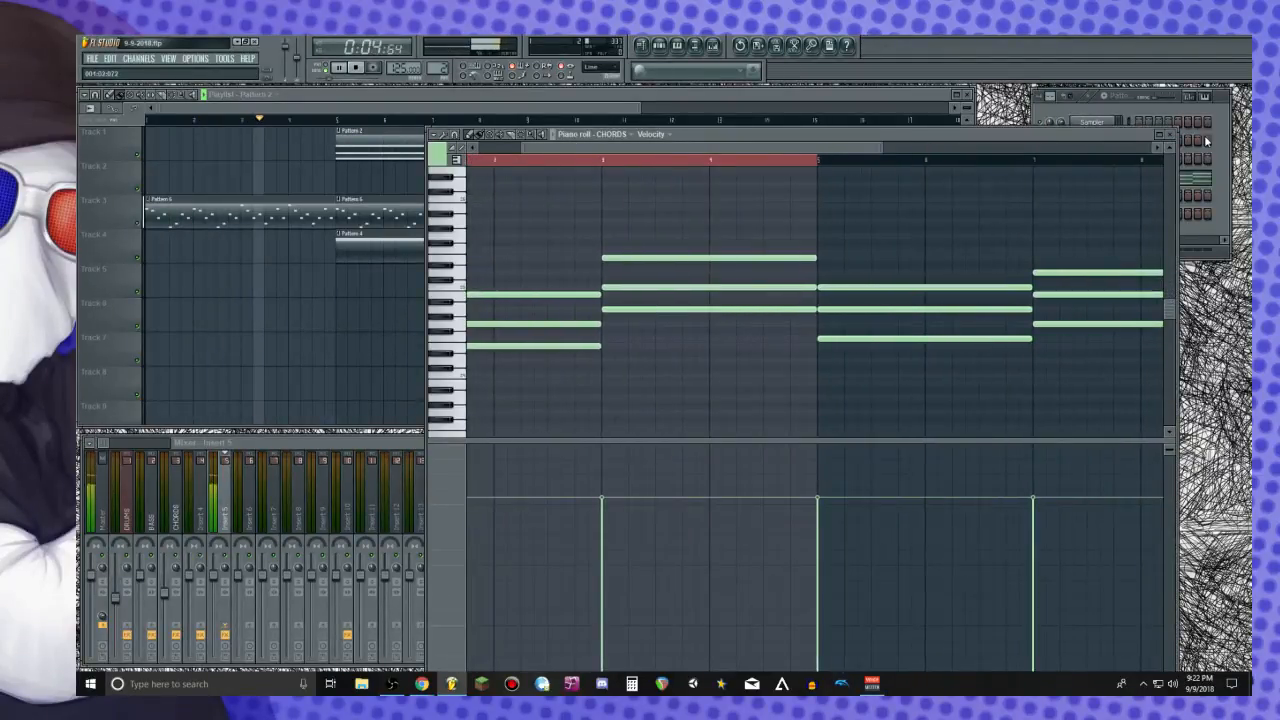
pyautogui.click(1171, 135)
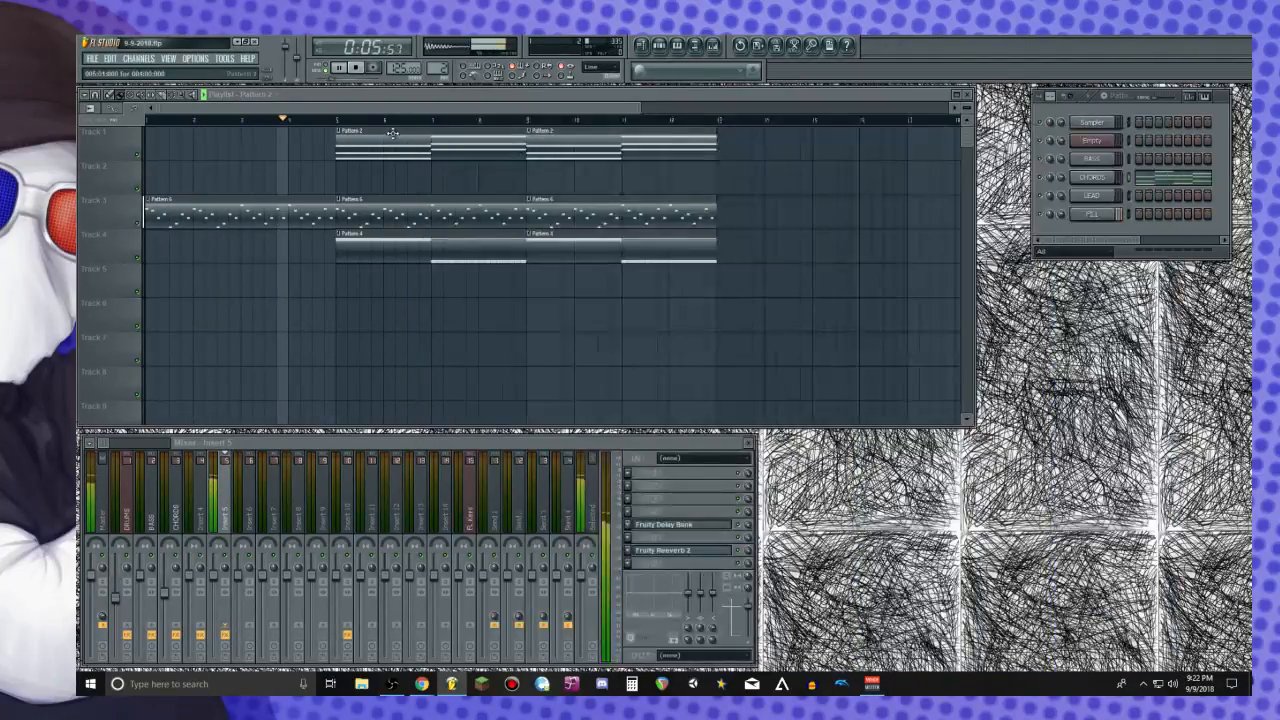
pyautogui.click(338, 131)
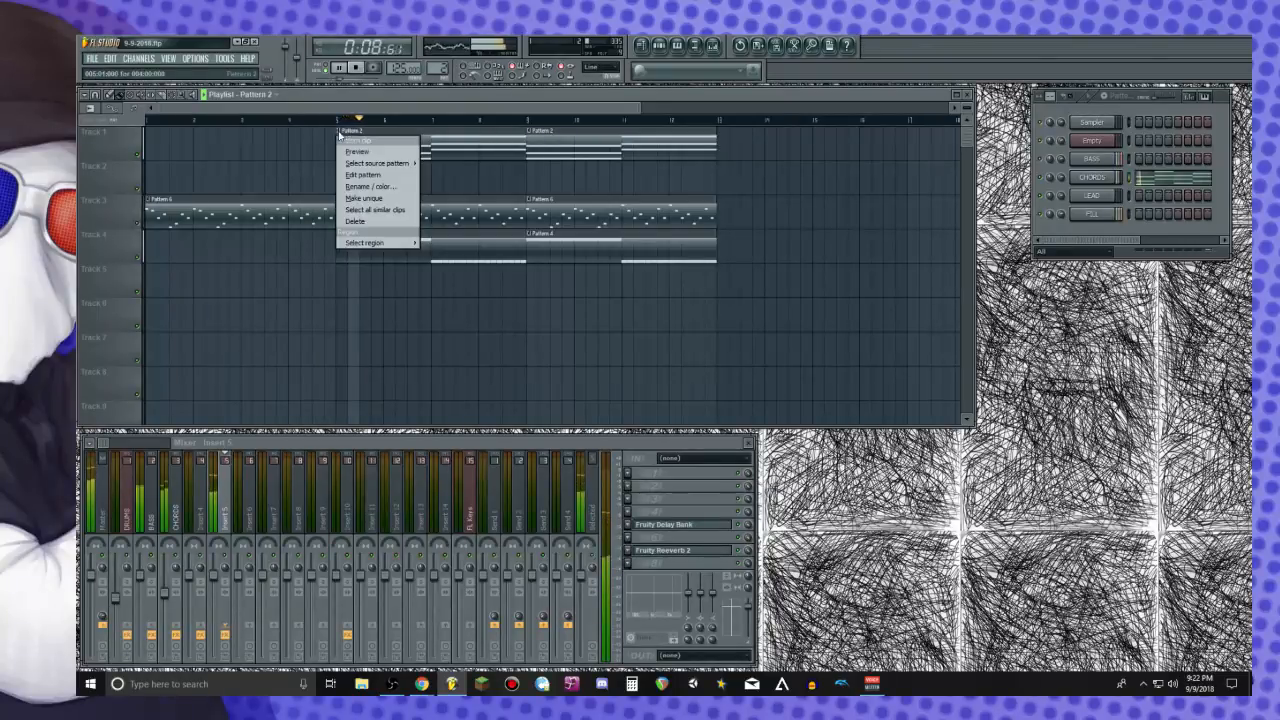
pyautogui.click(386, 200)
# Lower the highest chord note in bars 3 and 4 of the unique chord pattern by one octave
pyautogui.doubleClick(463, 153)
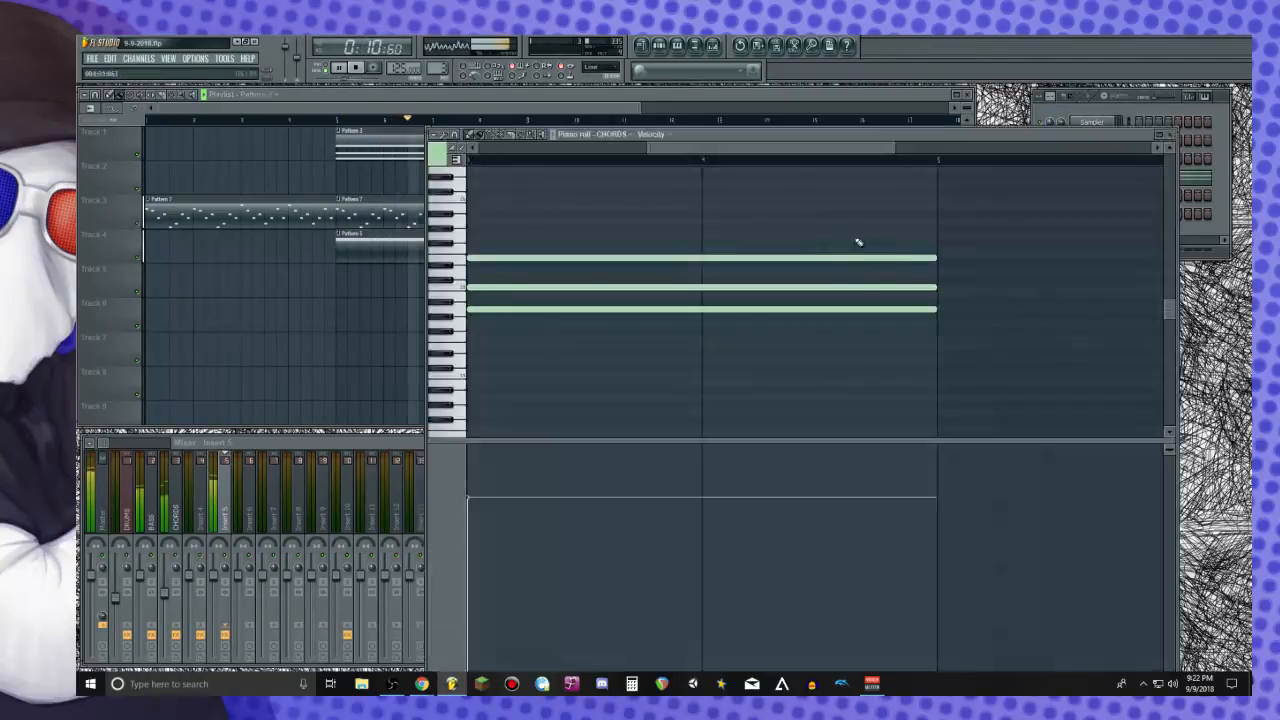
pyautogui.scroll(-3, 868, 187)
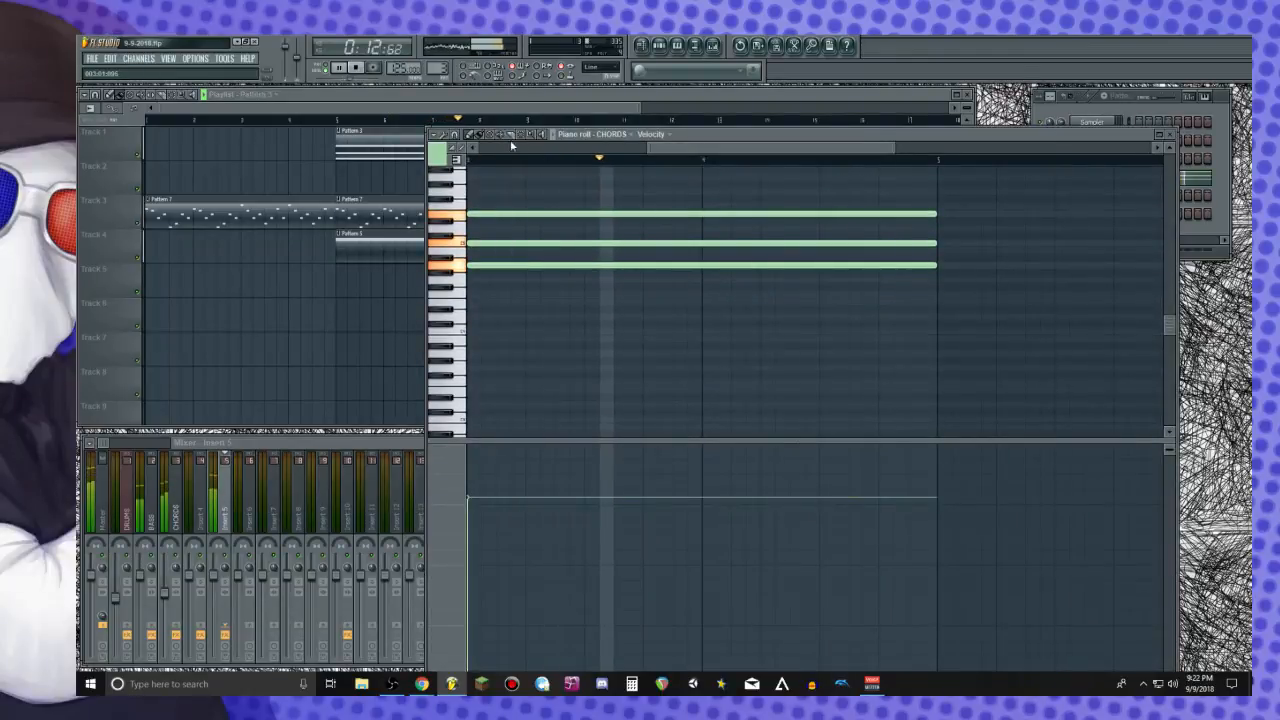
pyautogui.click(558, 213)
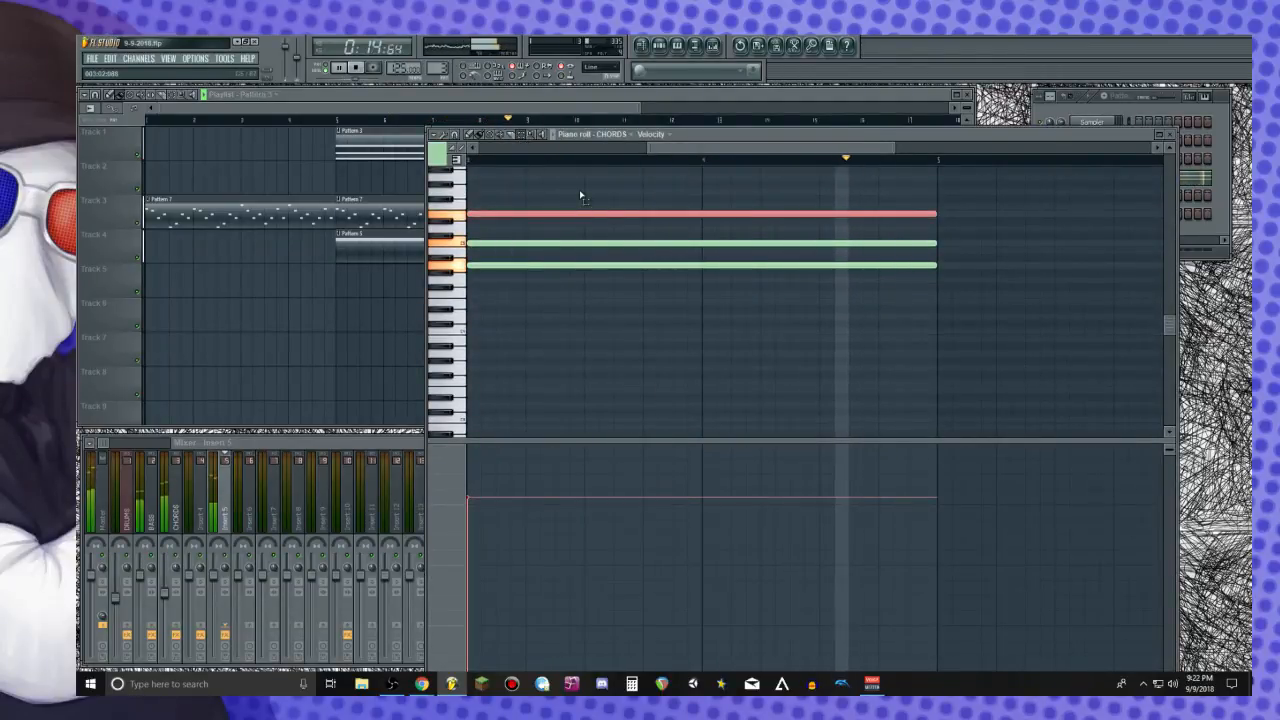
pyautogui.hotkey('ctrl', 'Down')
pyautogui.scroll(2, 580, 196)
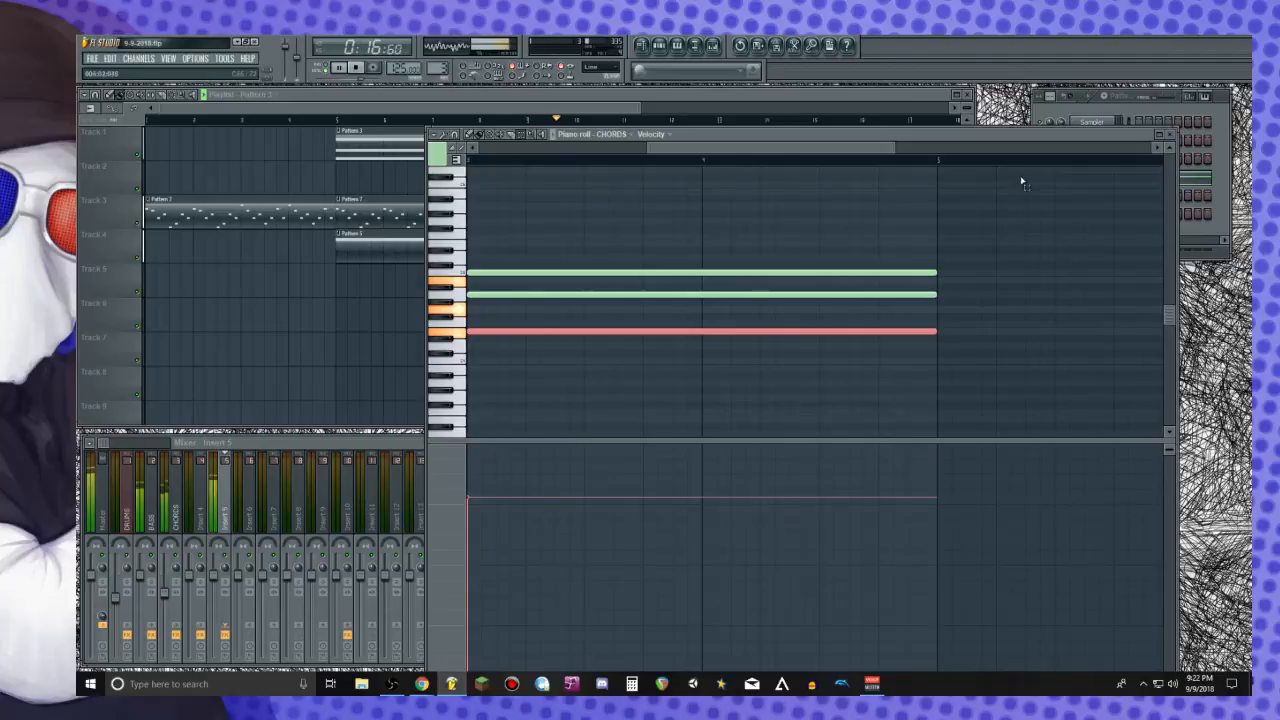
pyautogui.click(1170, 137)
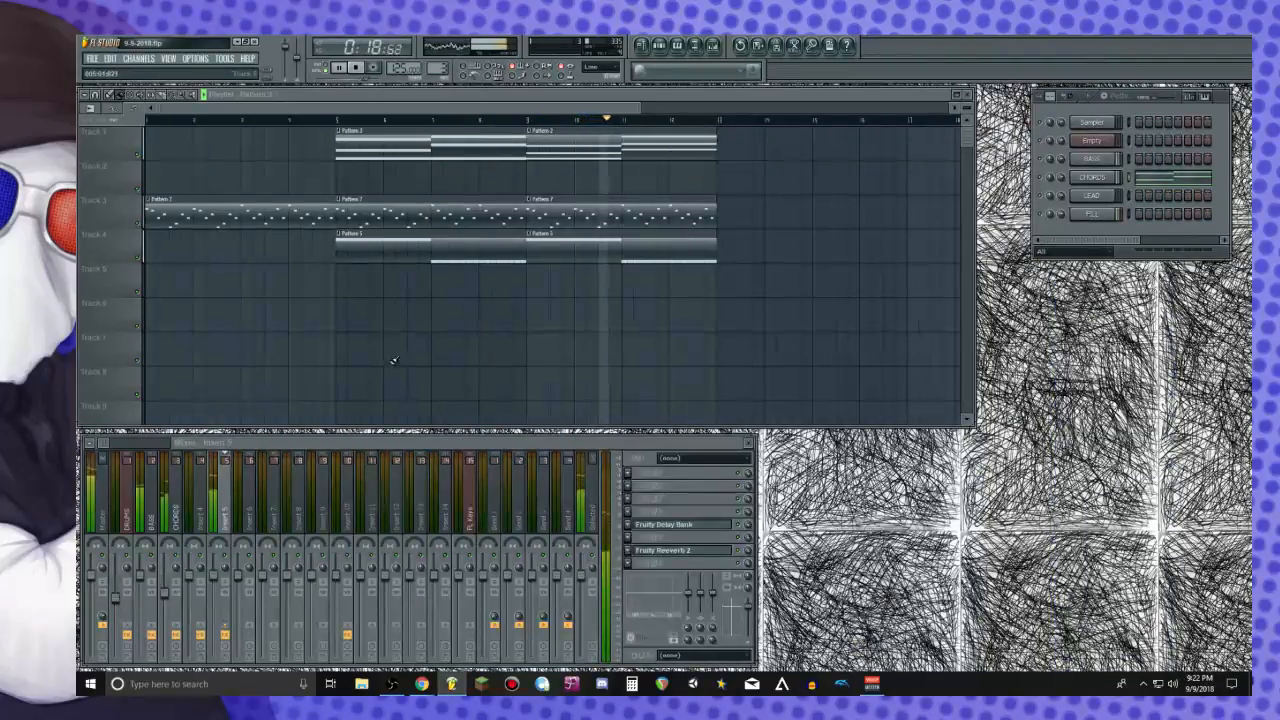
# Replace the Pattern 2 clip at bar 9 with a copy of the Pattern 3 chord clip and play the arrangement
pyautogui.rightClick(553, 140)
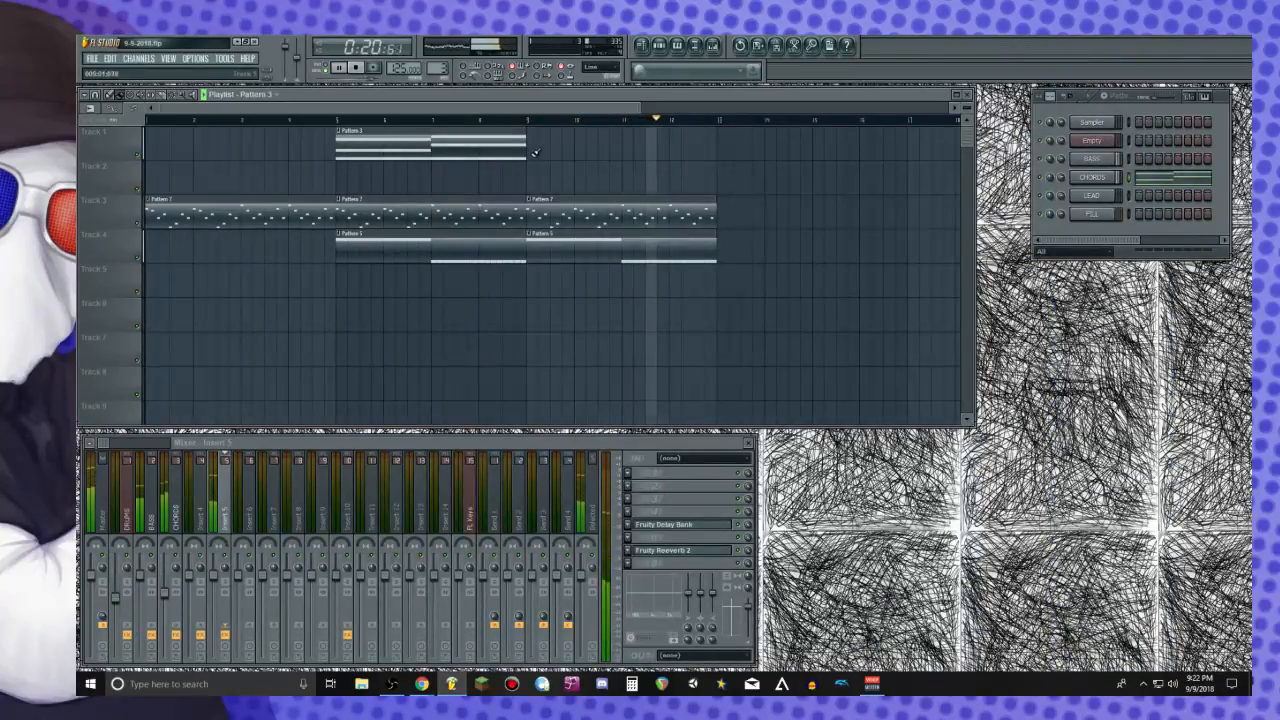
pyautogui.keyDown('ctrl'); pyautogui.click(510, 147); pyautogui.keyUp('ctrl')
pyautogui.hotkey('ctrl', 'b')
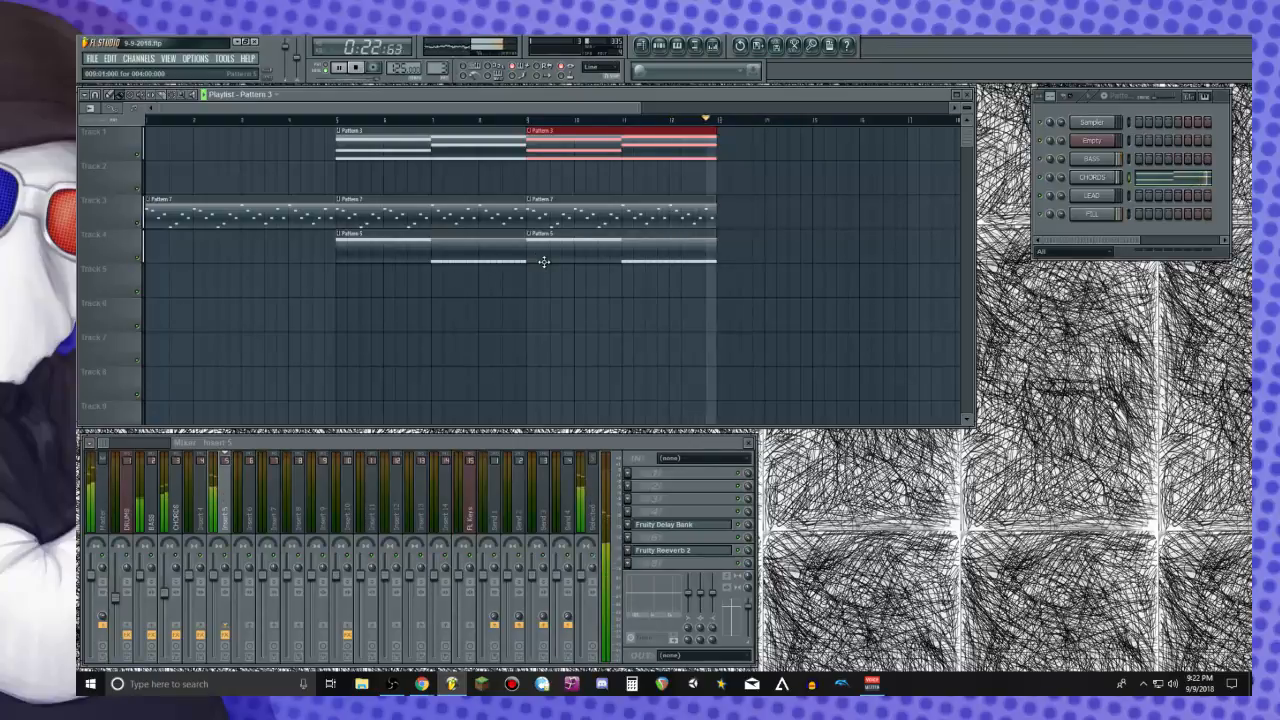
pyautogui.press('space')
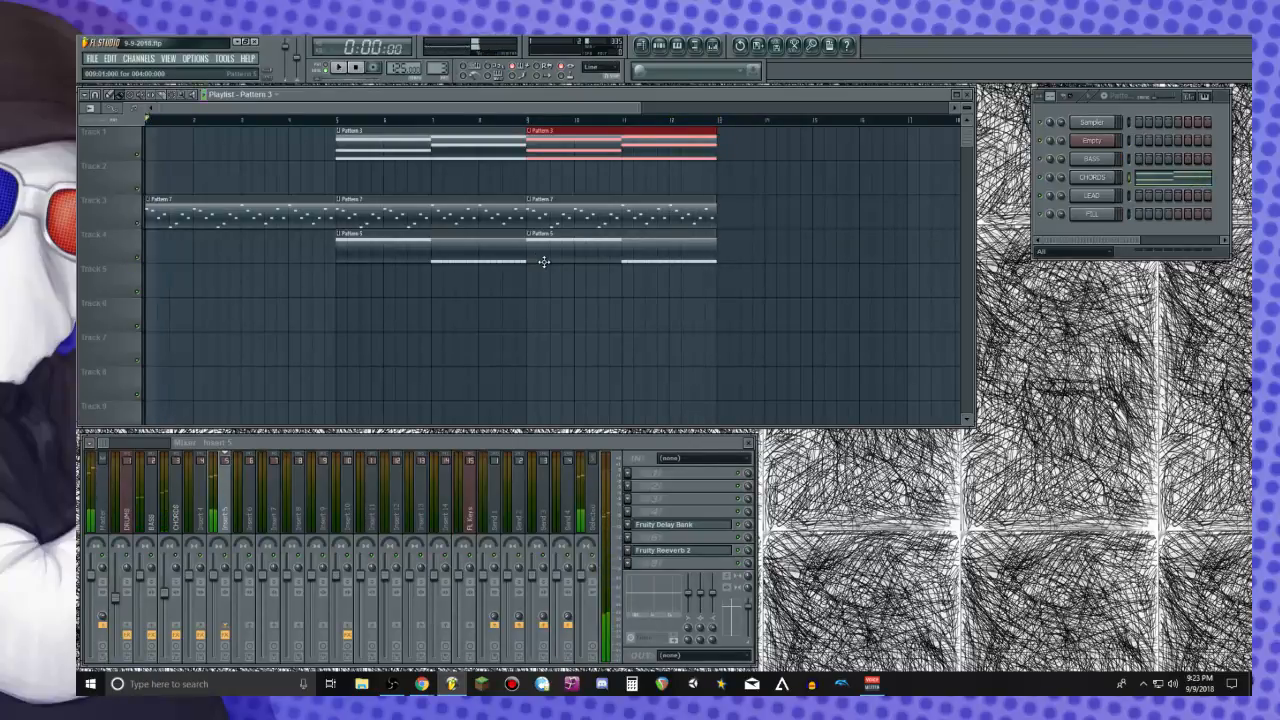
pyautogui.press('space')
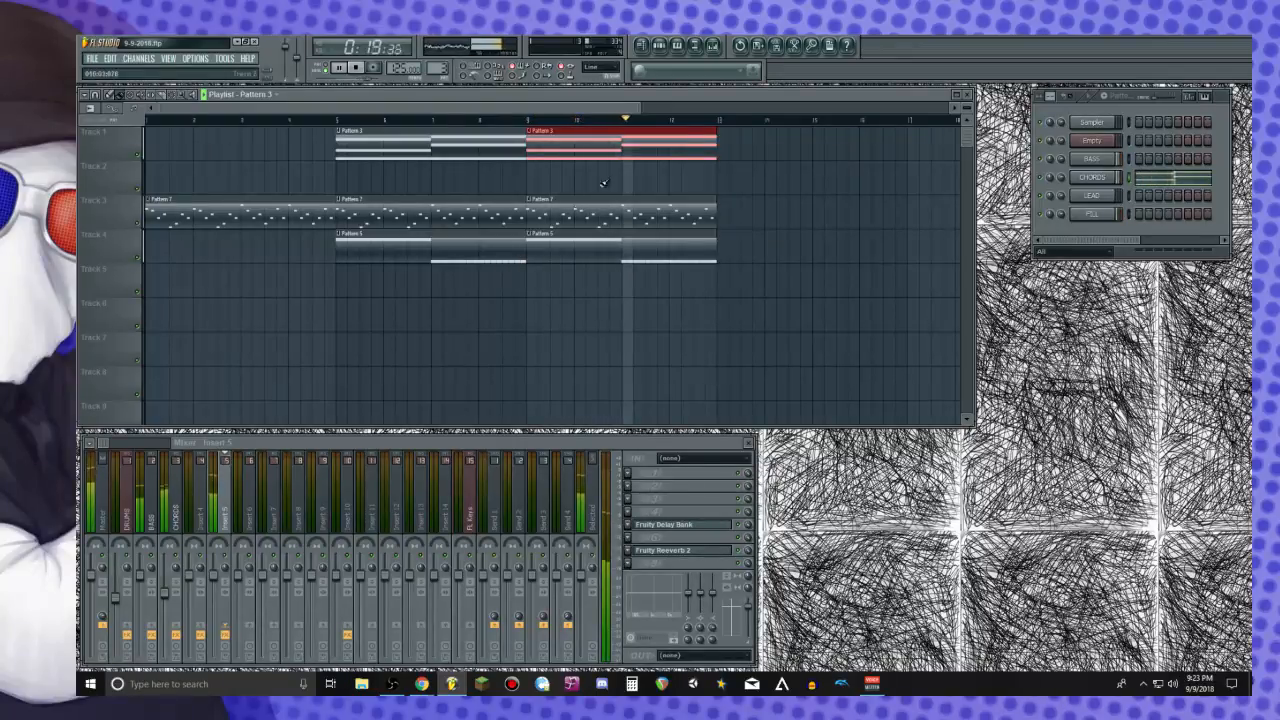
# Duplicate the Pattern 3 chord, Pattern 7 melody and Pattern 5 bass clips into bars 13 to 16
pyautogui.hotkey('ctrl', 'b')
pyautogui.click(715, 213)
pyautogui.moveTo(738, 217); pyautogui.dragTo(727, 242)
pyautogui.press('space')
pyautogui.click(709, 249)
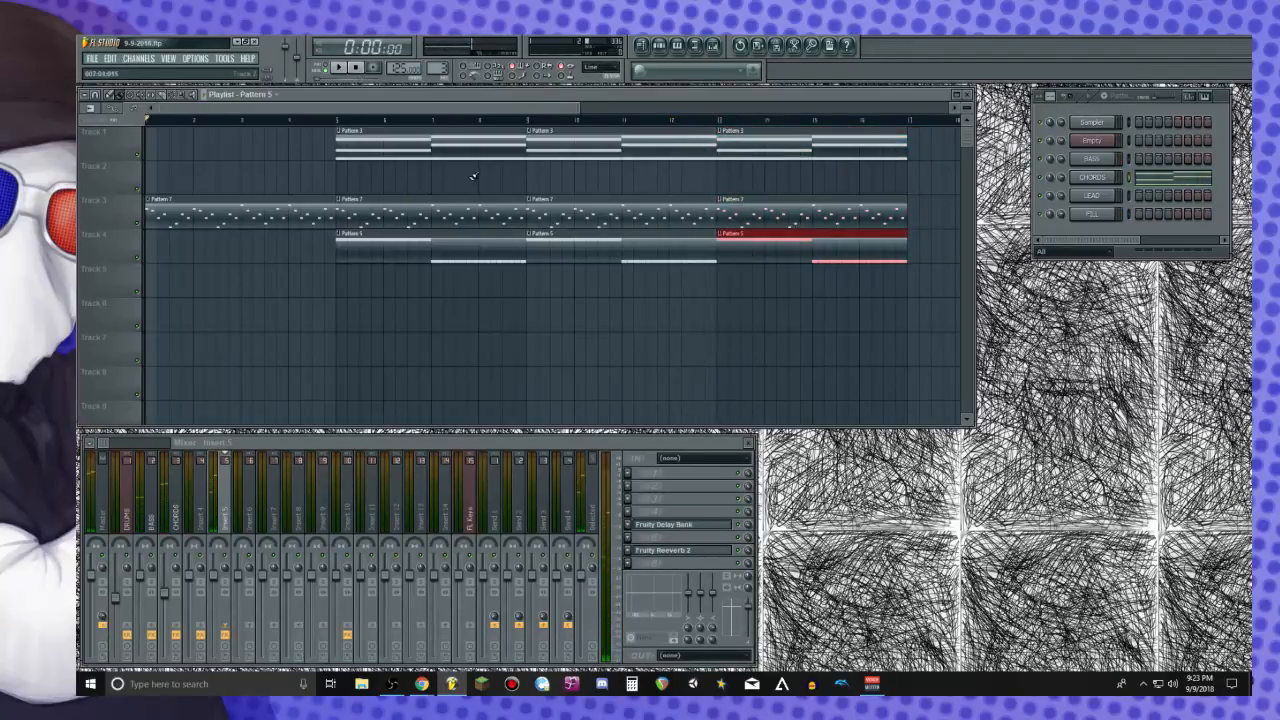
# Choose Pattern 6 and place four one-bar clips of it on Track 2 across bars 13 to 16
pyautogui.moveTo(438, 68); pyautogui.dragTo(438, 85)
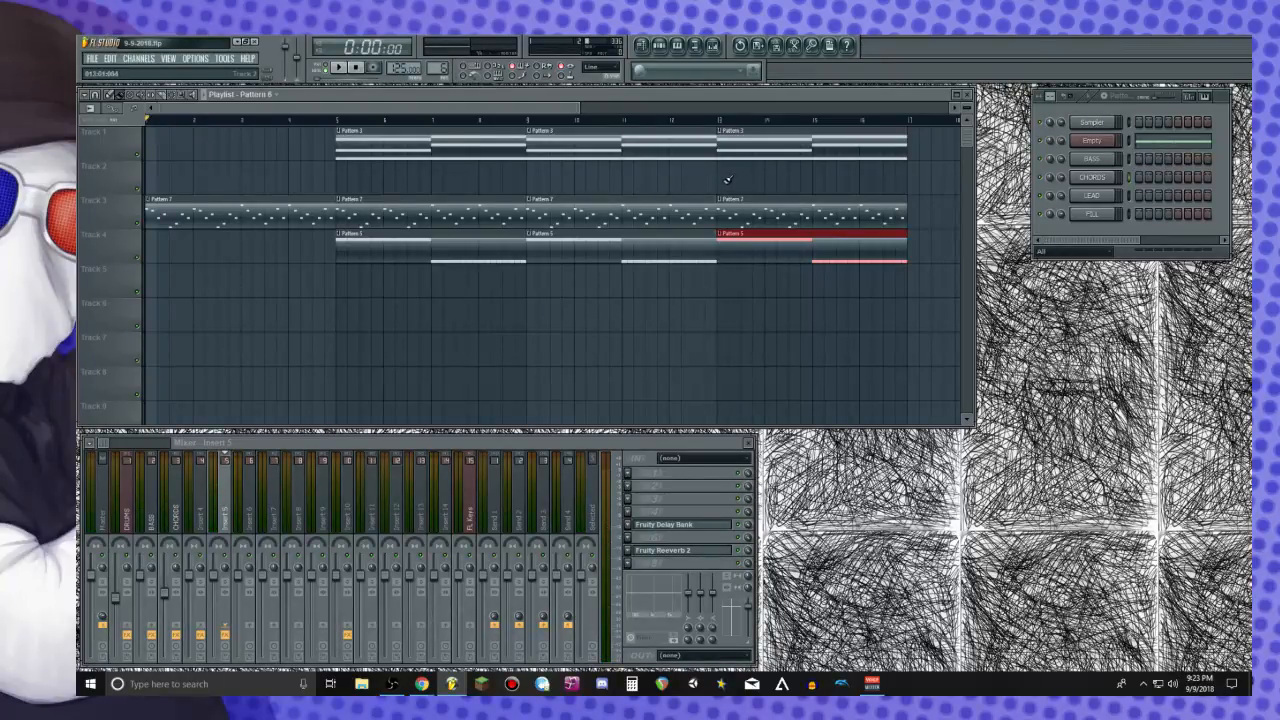
pyautogui.moveTo(729, 180); pyautogui.dragTo(807, 179)
pyautogui.scroll(-1, 462, 110)
pyautogui.moveTo(454, 108); pyautogui.dragTo(540, 114)
pyautogui.click(577, 179)
# Repeat the chord, Pattern 6, melody and bass clips across bars 17 to 20 and play the arrangement
pyautogui.click(590, 152)
pyautogui.moveTo(640, 148)
pyautogui.mouseDown()
pyautogui.moveTo(613, 147)
pyautogui.moveTo(730, 183)
pyautogui.mouseUp()
pyautogui.click(603, 181)
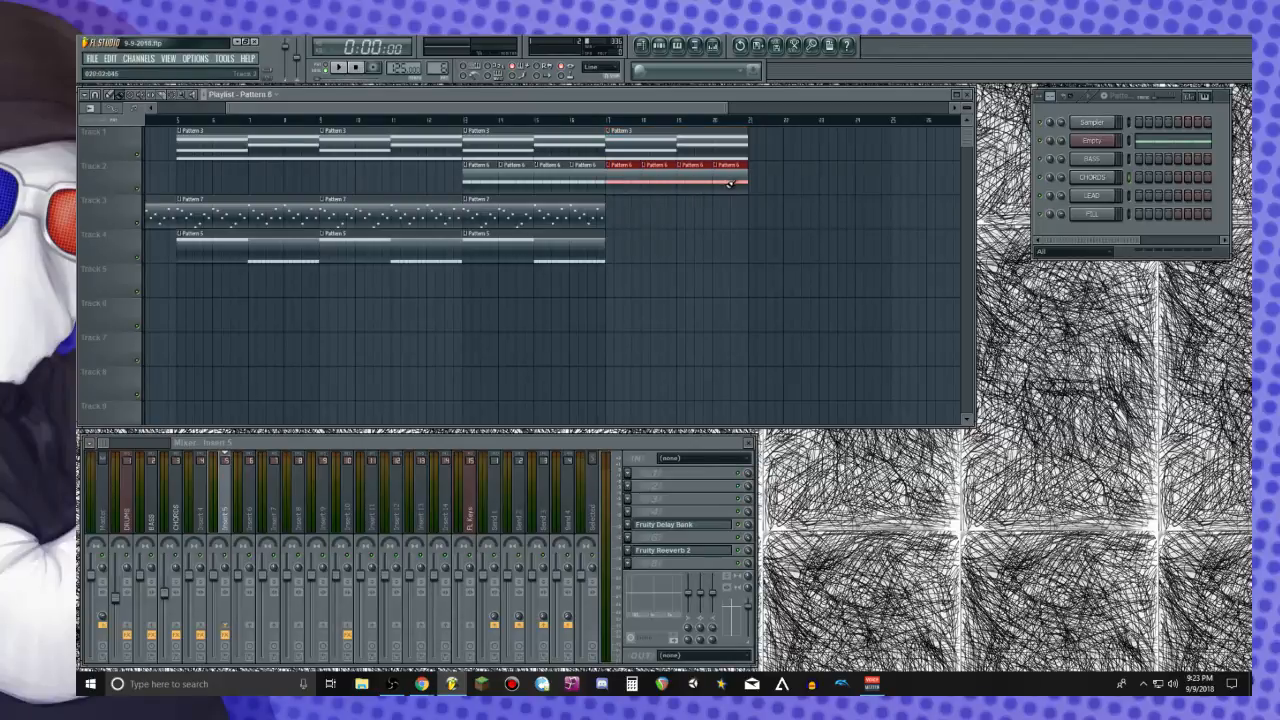
pyautogui.click(592, 222)
pyautogui.click(625, 220)
pyautogui.click(586, 252)
pyautogui.moveTo(647, 251); pyautogui.dragTo(626, 248)
pyautogui.press('space')
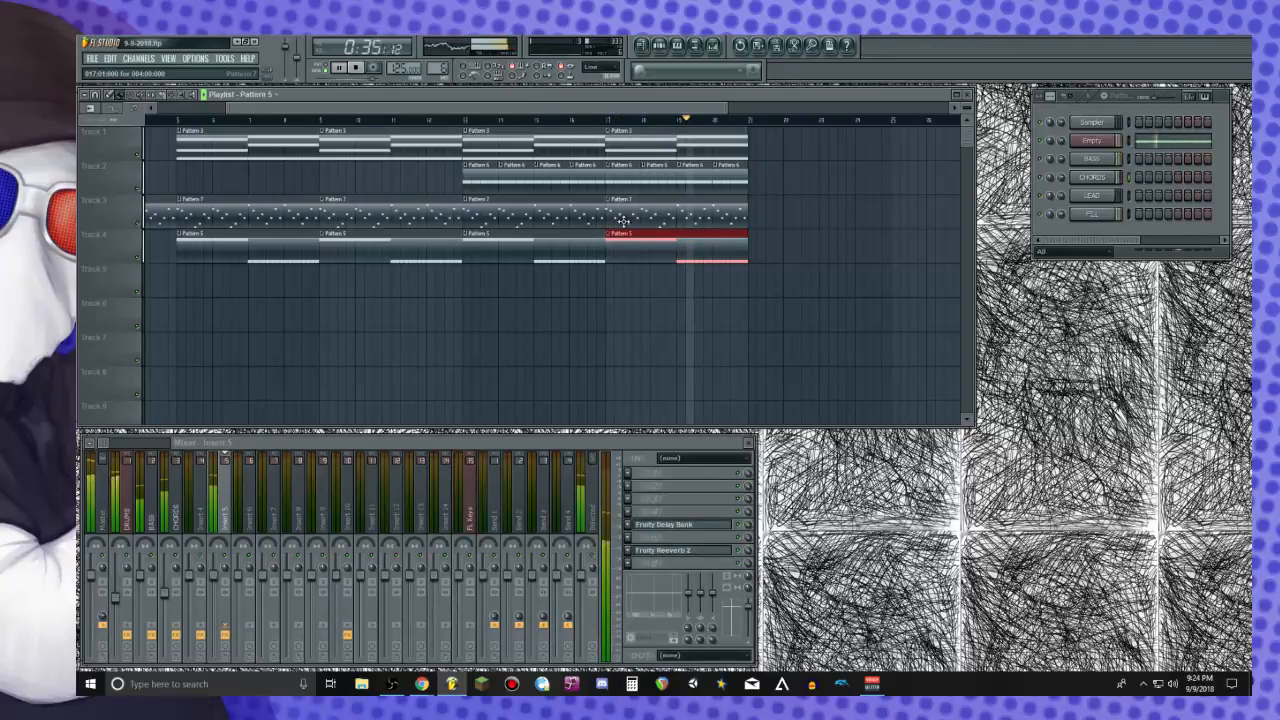
pyautogui.press('space')
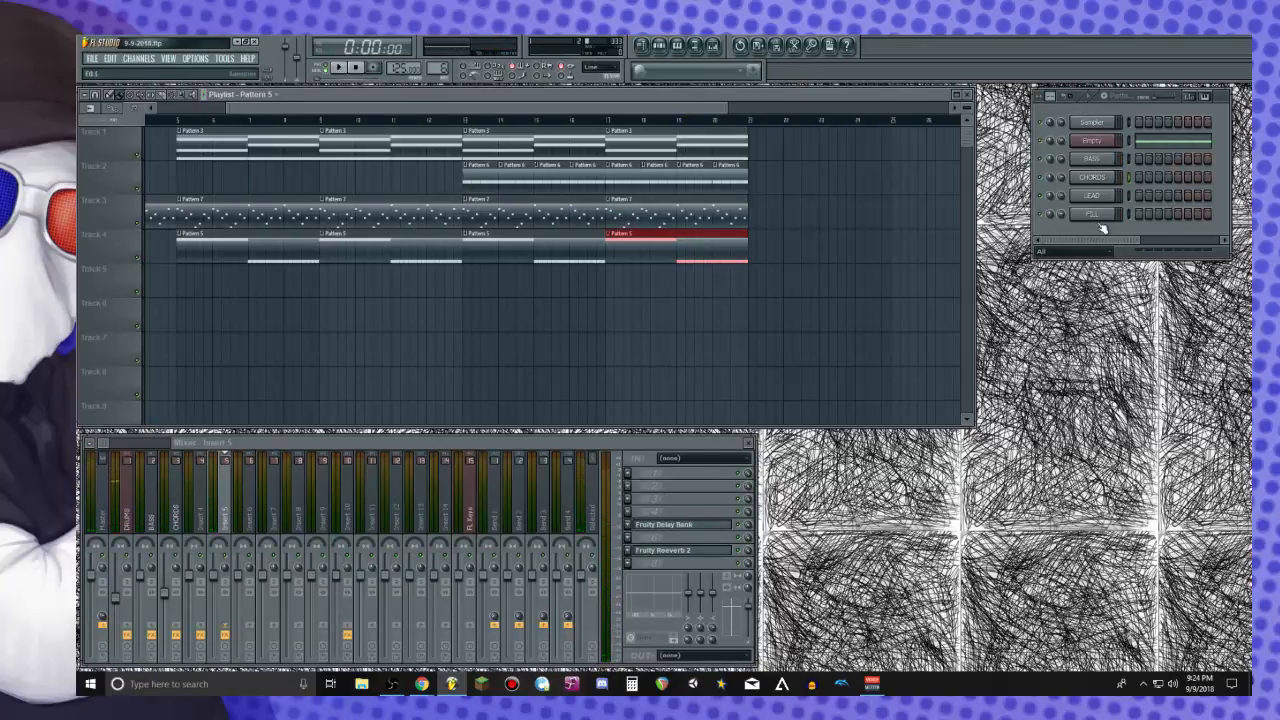
# Select the LEAD channel and try out lead notes on it along with the arrangement's playback
pyautogui.click(1138, 198)
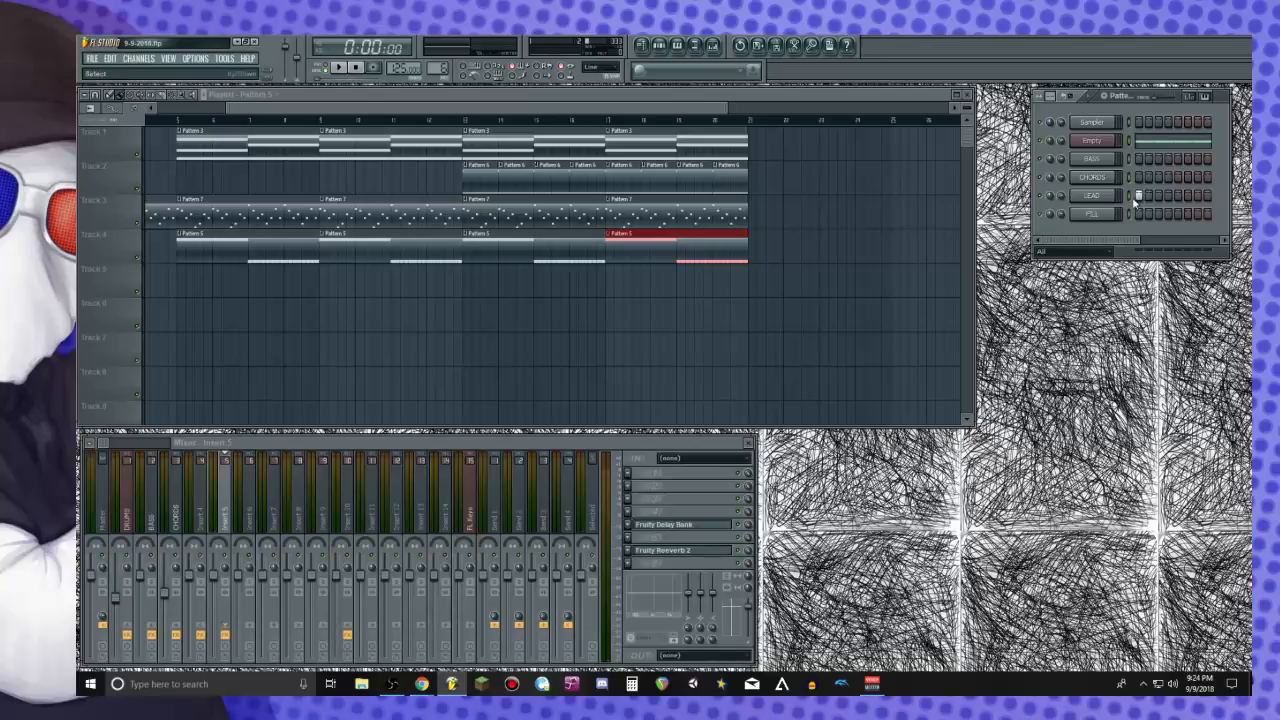
pyautogui.rightClick(1140, 197)
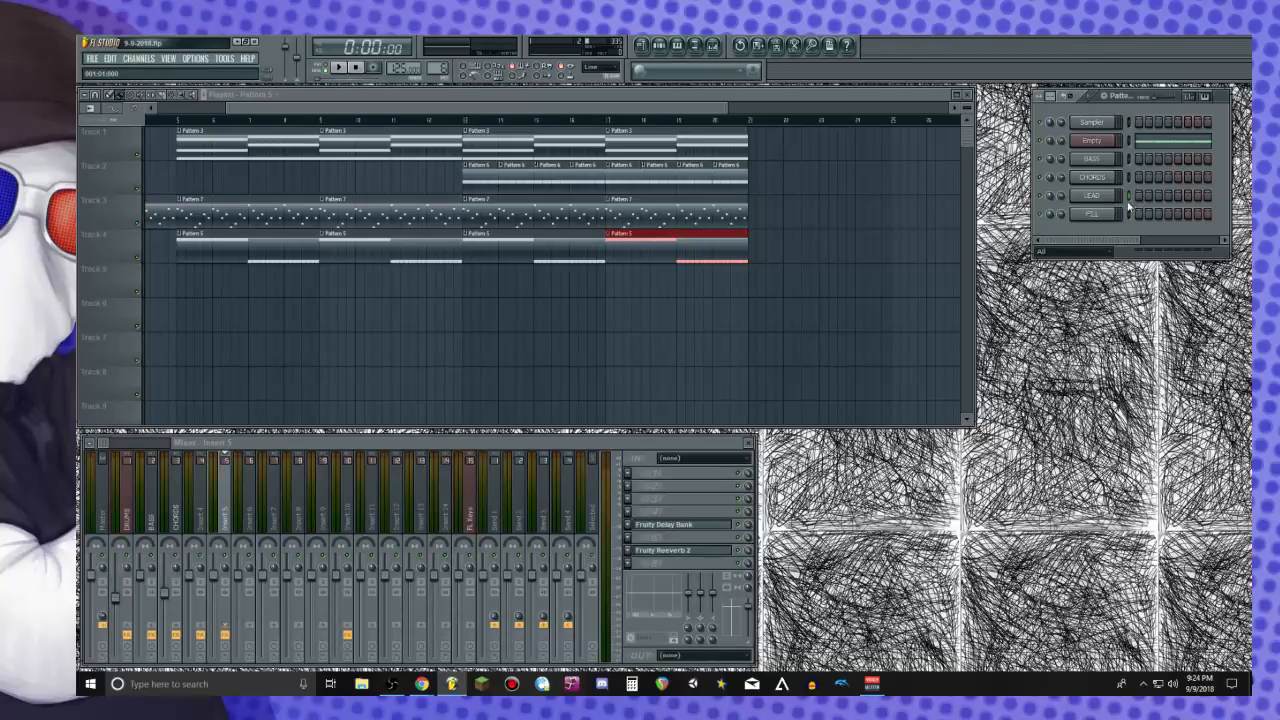
pyautogui.press('x')
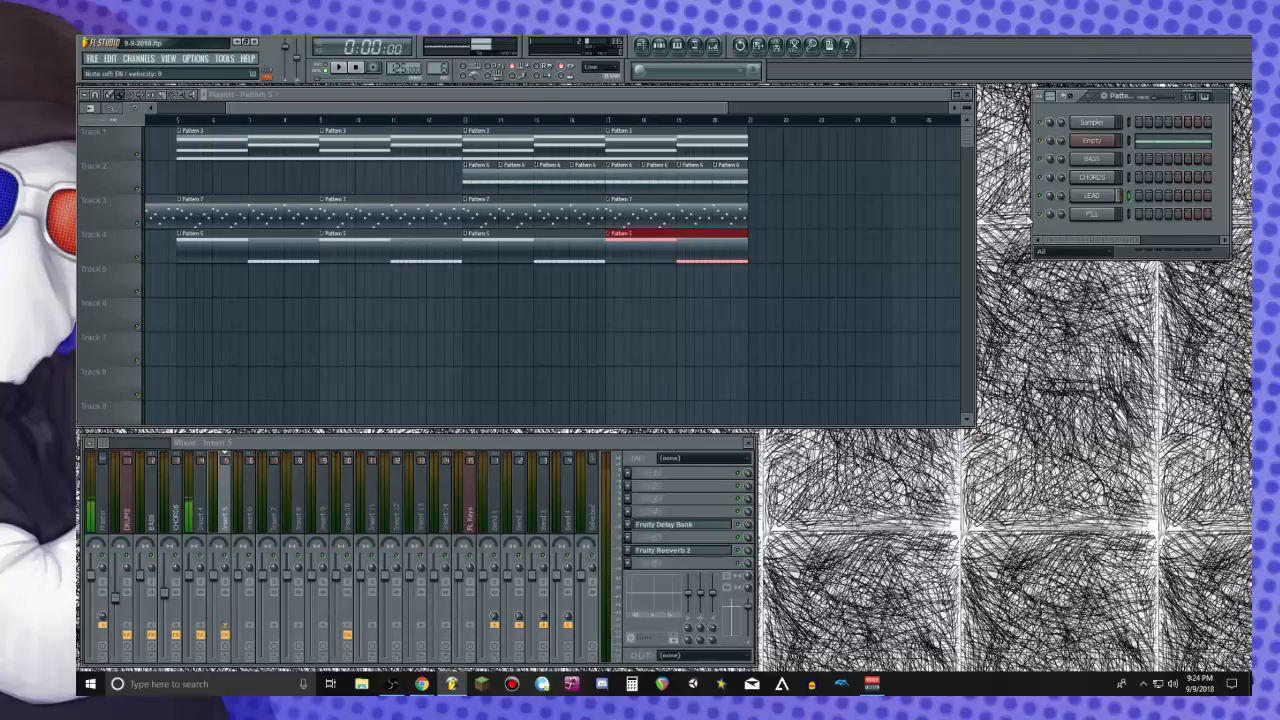
pyautogui.press('space')
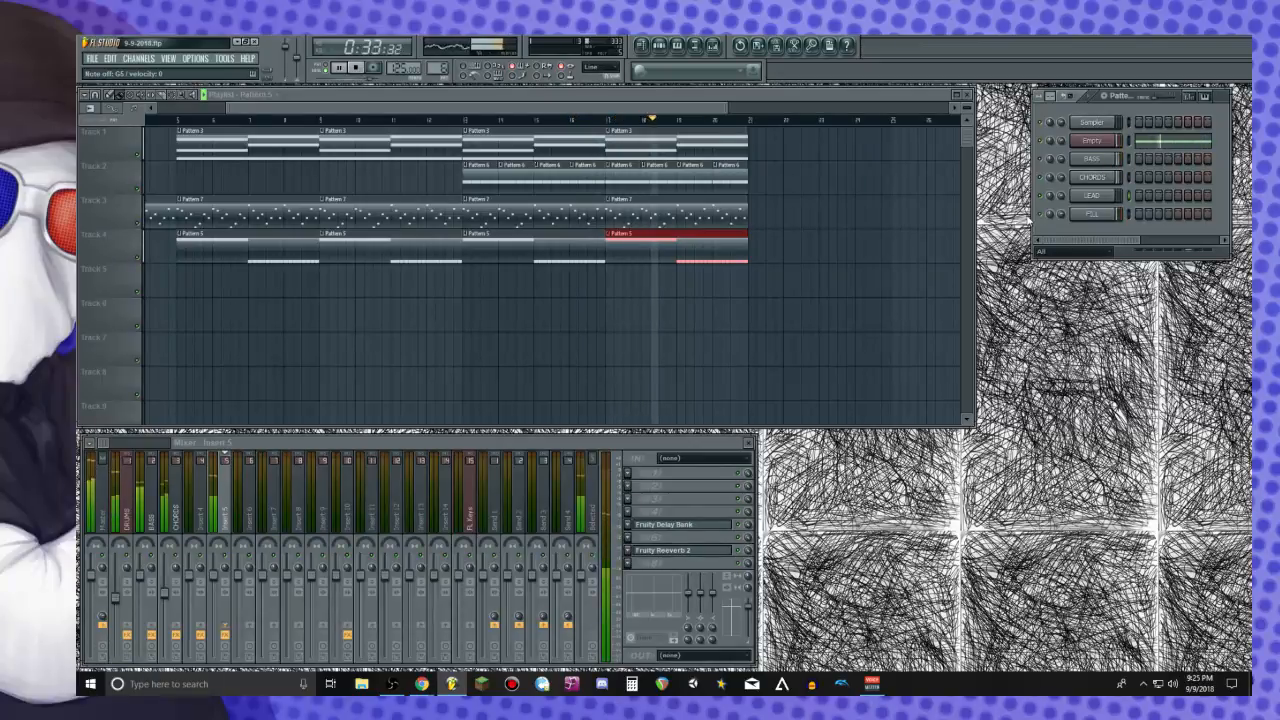
pyautogui.press('space')
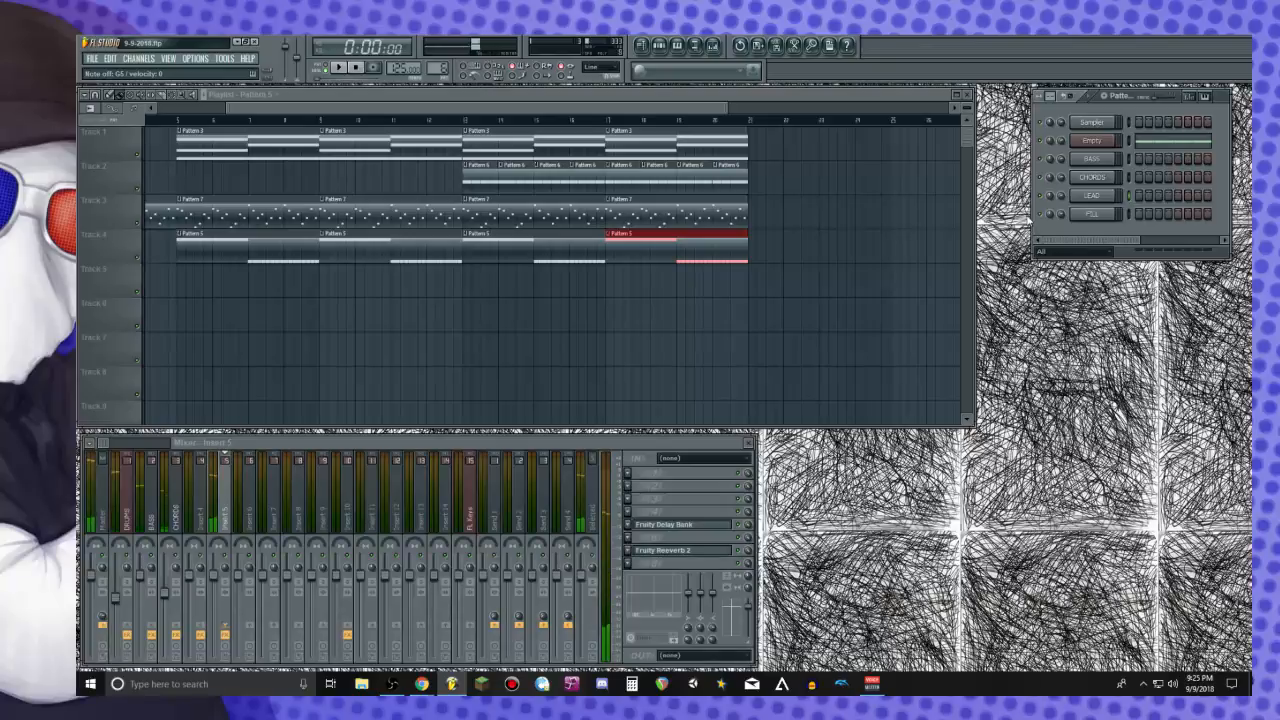